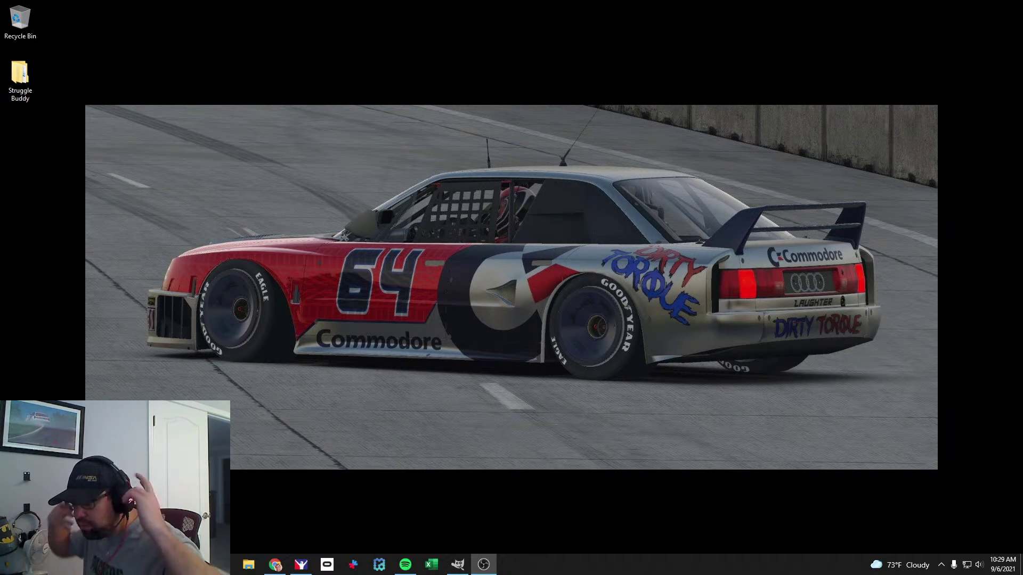
# Switch to iRacing and open the Supercars Ford Mustang GT in the Paint Shop.
pyautogui.click(301, 564)
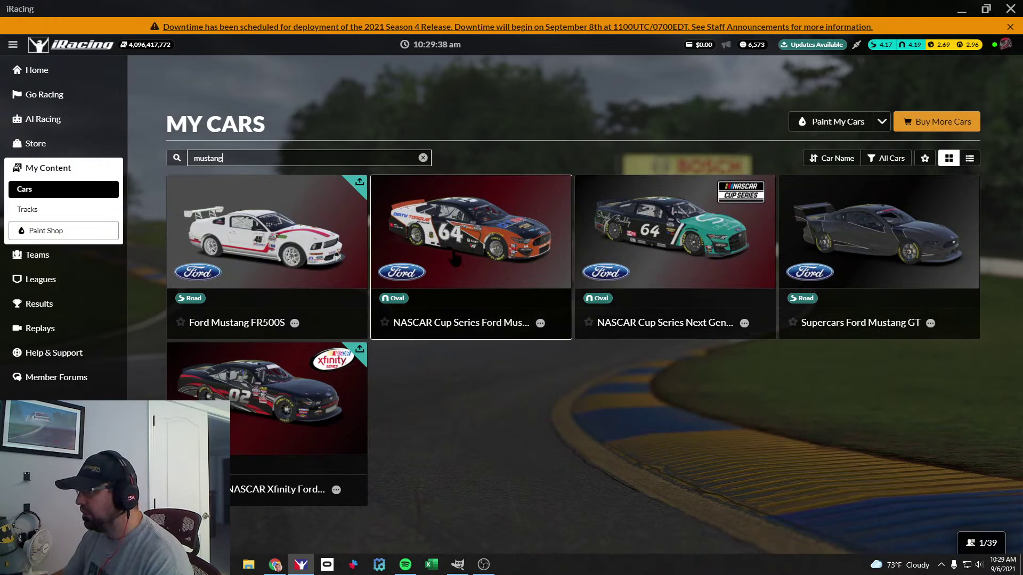
pyautogui.click(840, 255)
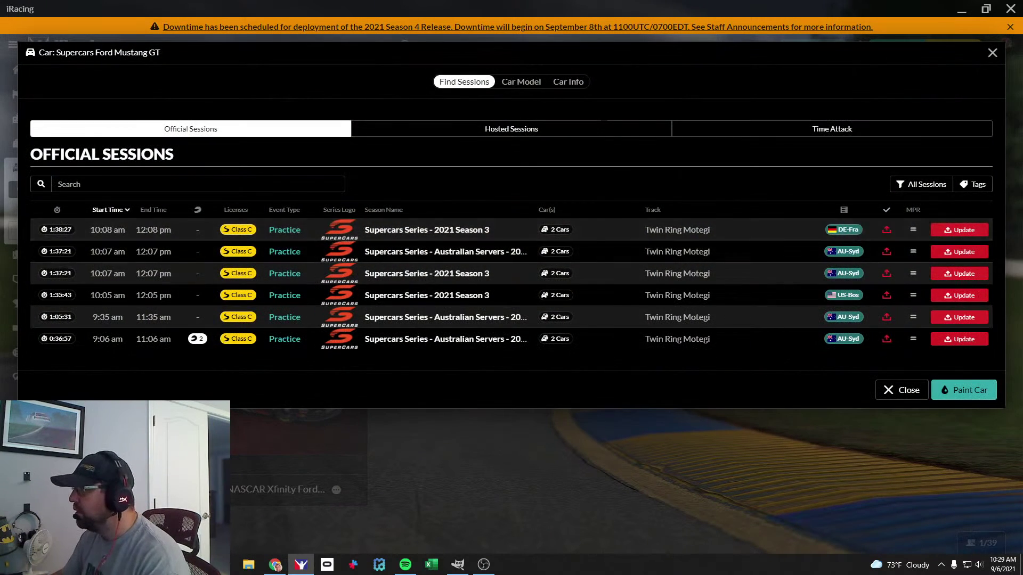
pyautogui.click(521, 81)
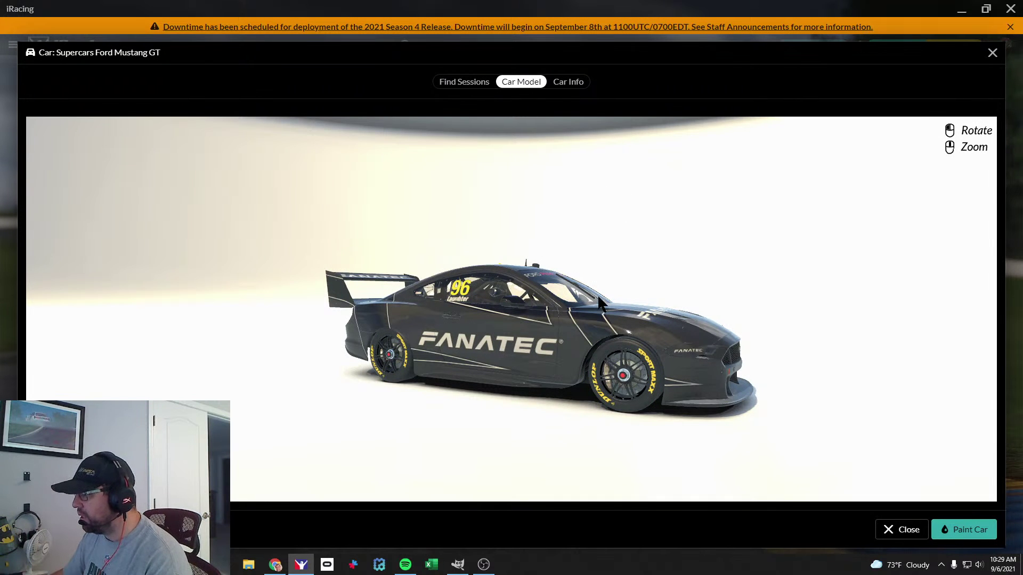
pyautogui.click(901, 530)
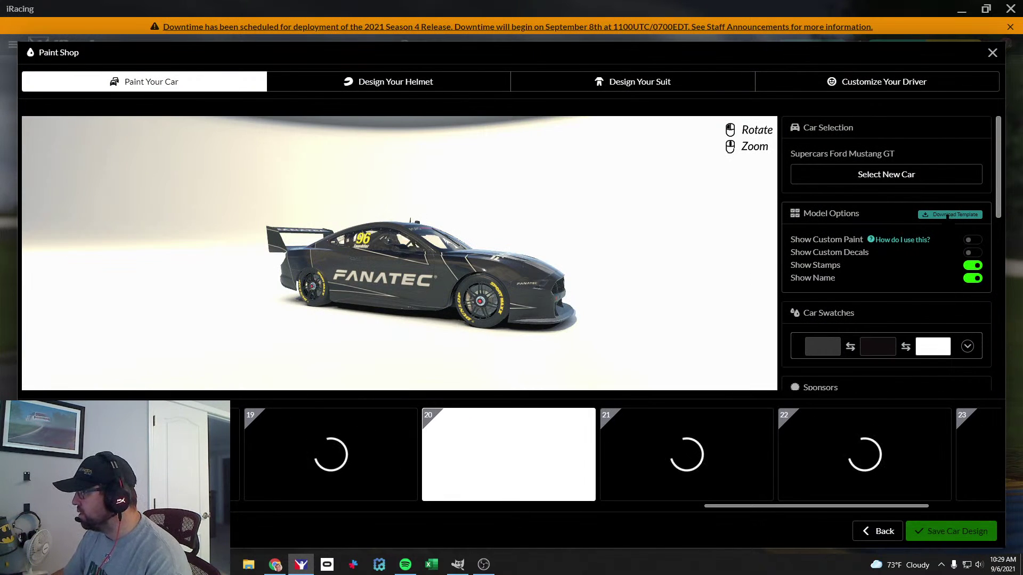
# Examine the Mustang's livery on the 3D model from both sides, the front and above.
pyautogui.moveTo(612, 277); pyautogui.dragTo(330, 333)
pyautogui.scroll(2, 330, 332)
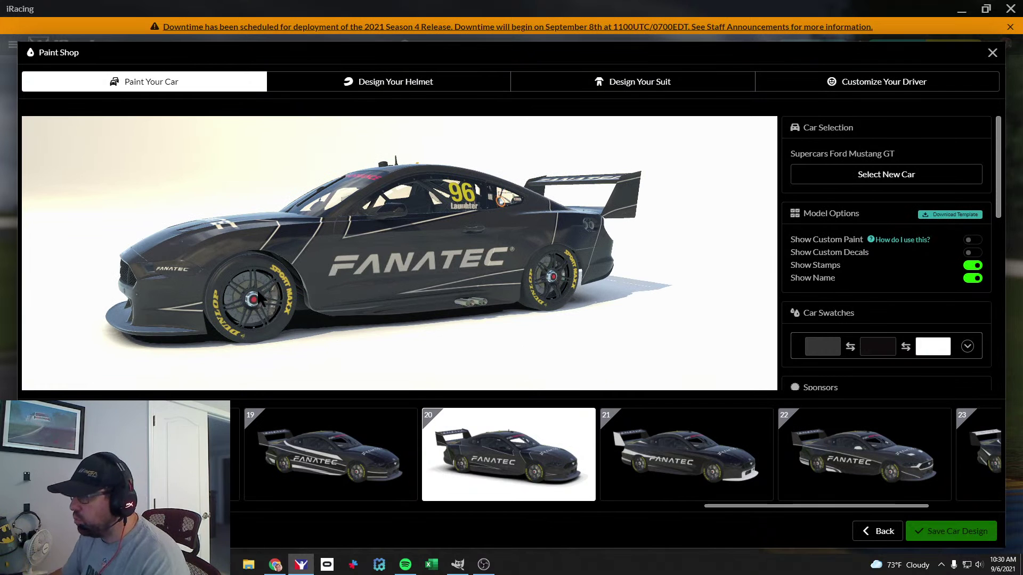
pyautogui.moveTo(329, 325); pyautogui.dragTo(452, 288)
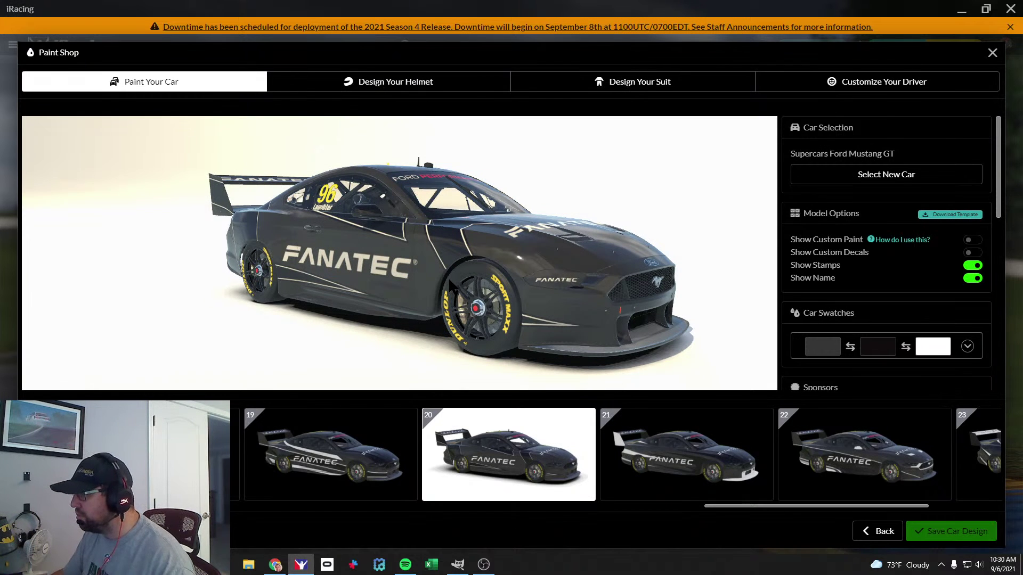
pyautogui.moveTo(506, 289); pyautogui.dragTo(381, 266)
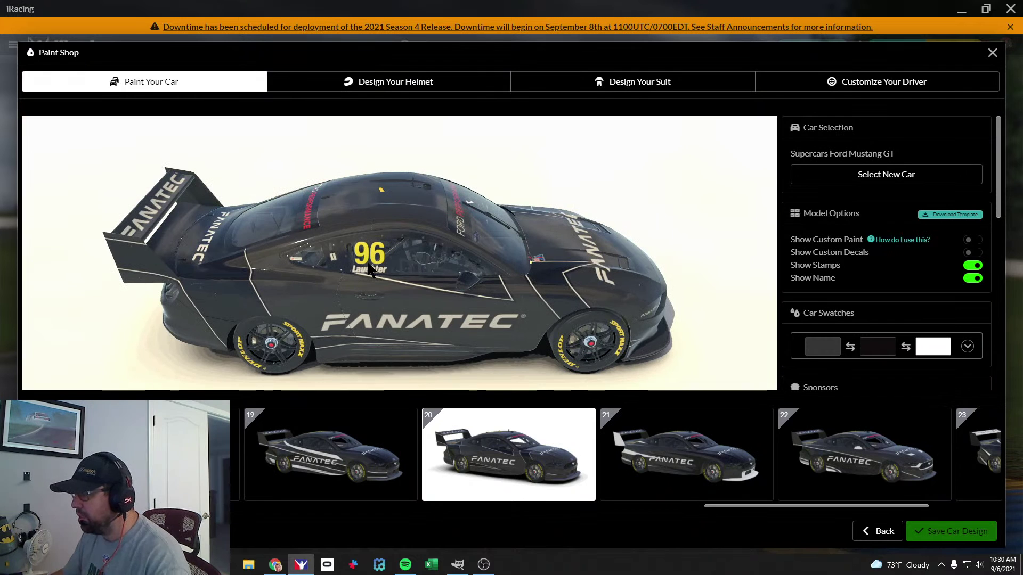
pyautogui.moveTo(487, 341); pyautogui.dragTo(495, 308)
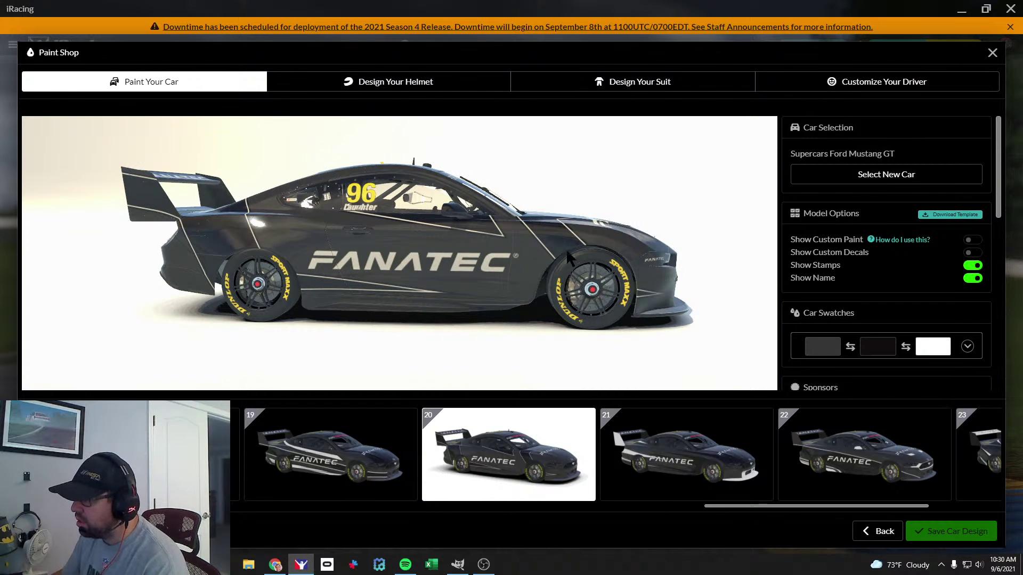
pyautogui.moveTo(580, 269); pyautogui.dragTo(445, 272)
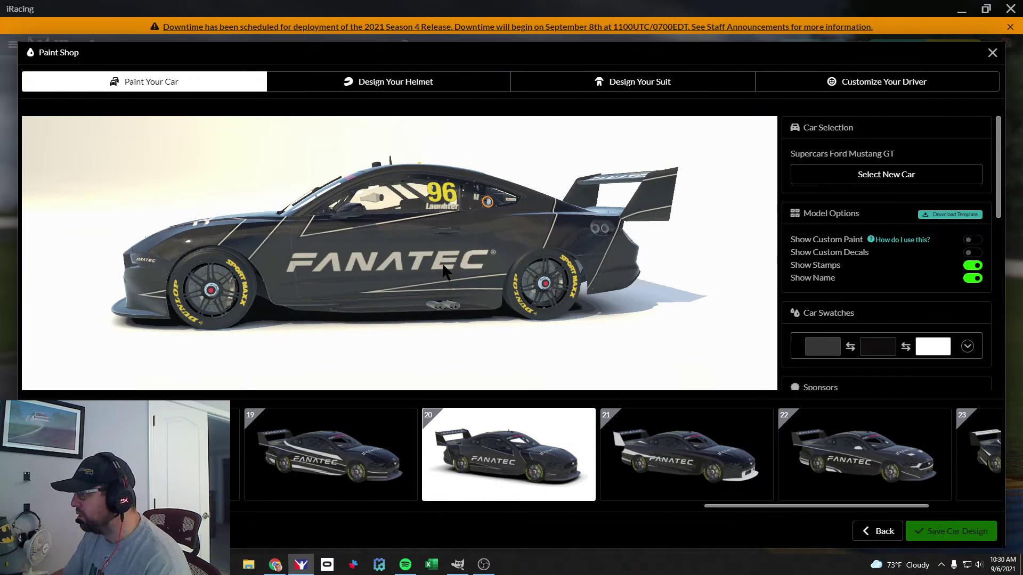
# Download the Mustang's paint template and start extracting the 118_template_FMGT archive.
pyautogui.click(953, 215)
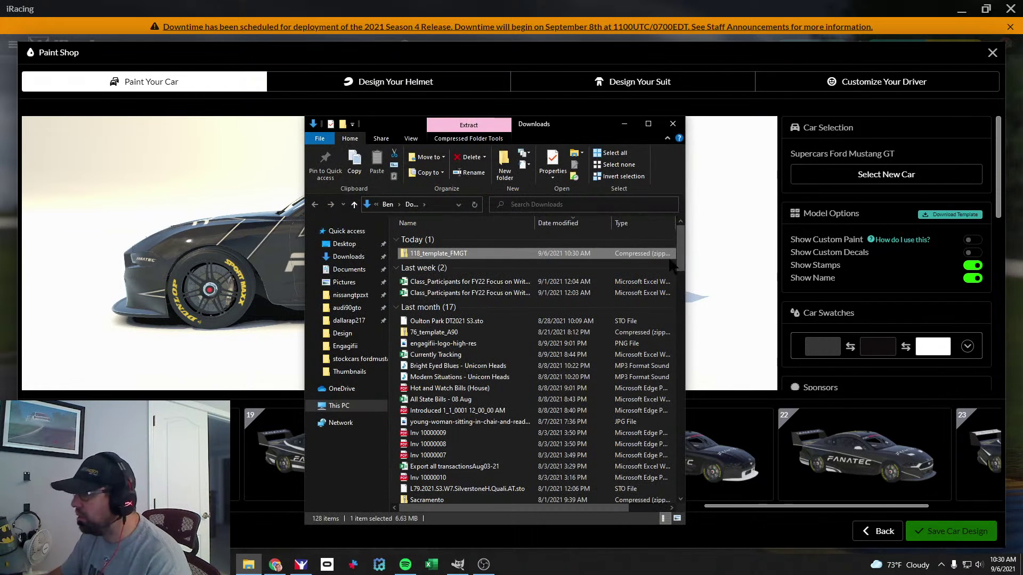
pyautogui.doubleClick(434, 254)
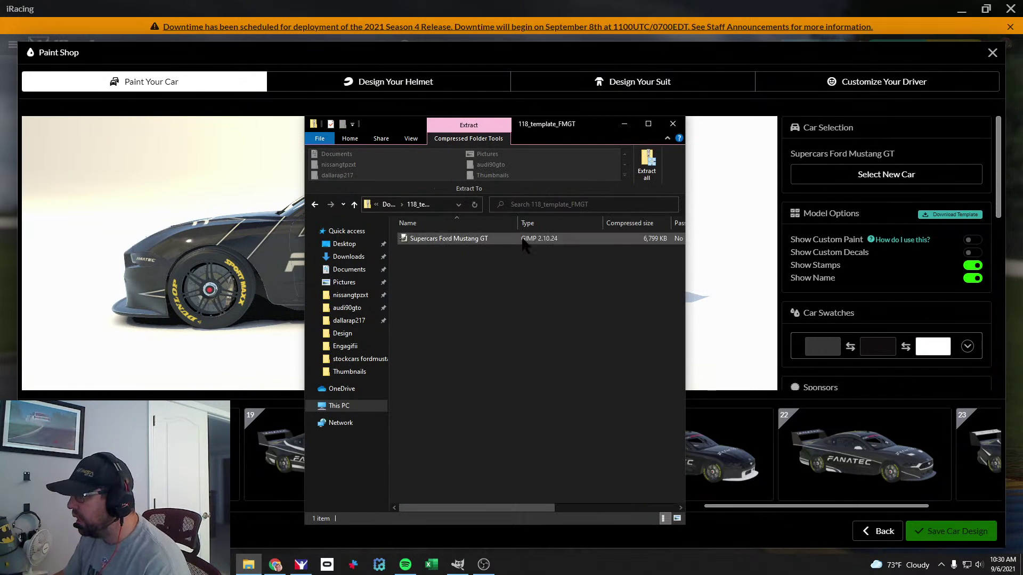
pyautogui.click(646, 166)
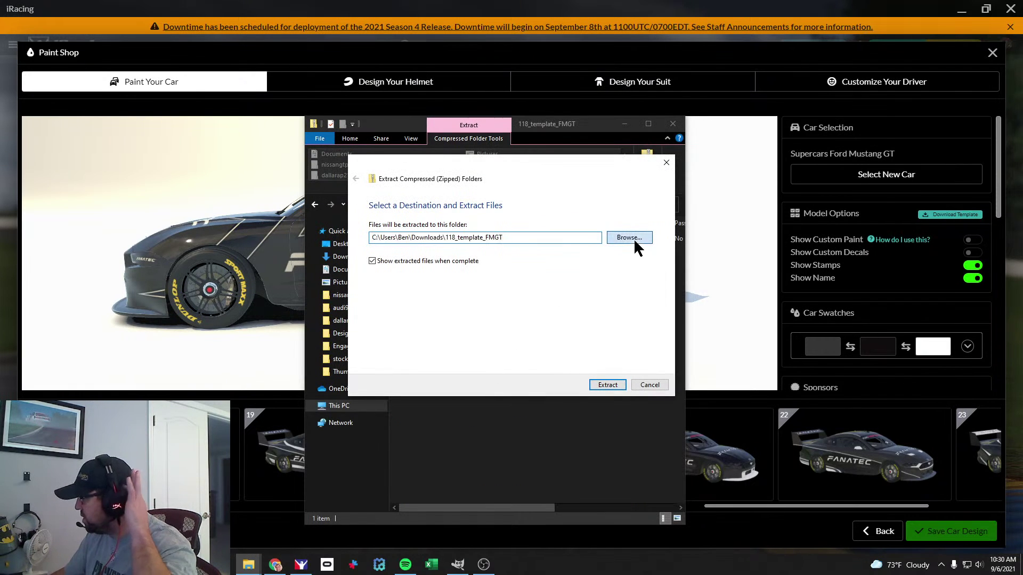
# Browse to the Paint folder on the Studio (F:) drive for the extraction destination and look through its car folders.
pyautogui.click(629, 237)
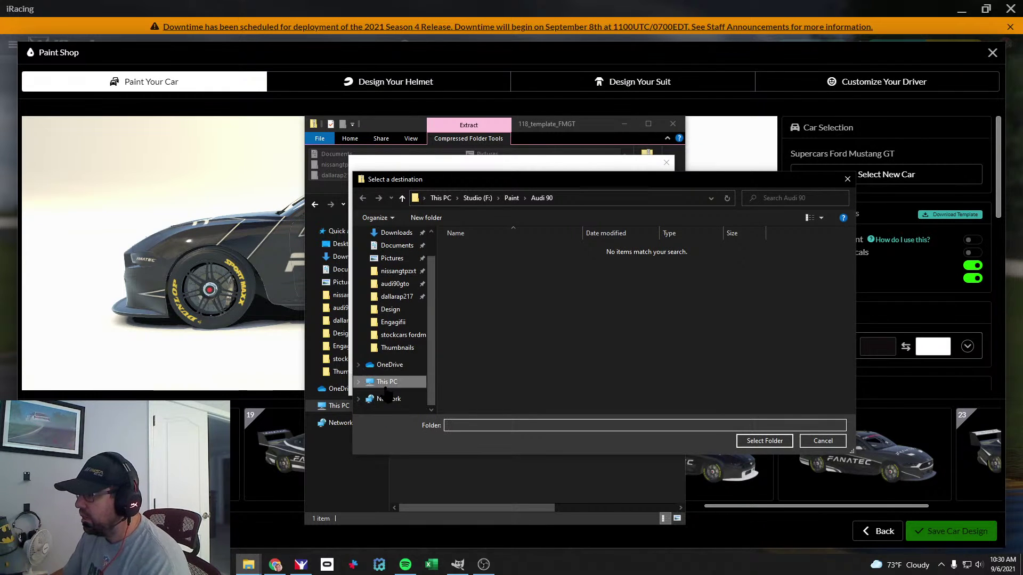
pyautogui.click(389, 381)
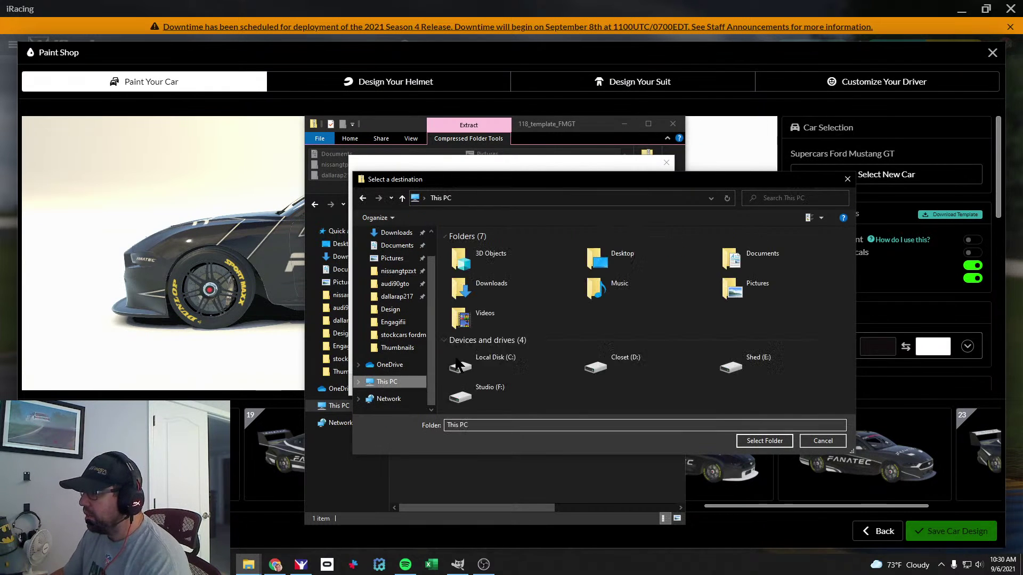
pyautogui.doubleClick(458, 397)
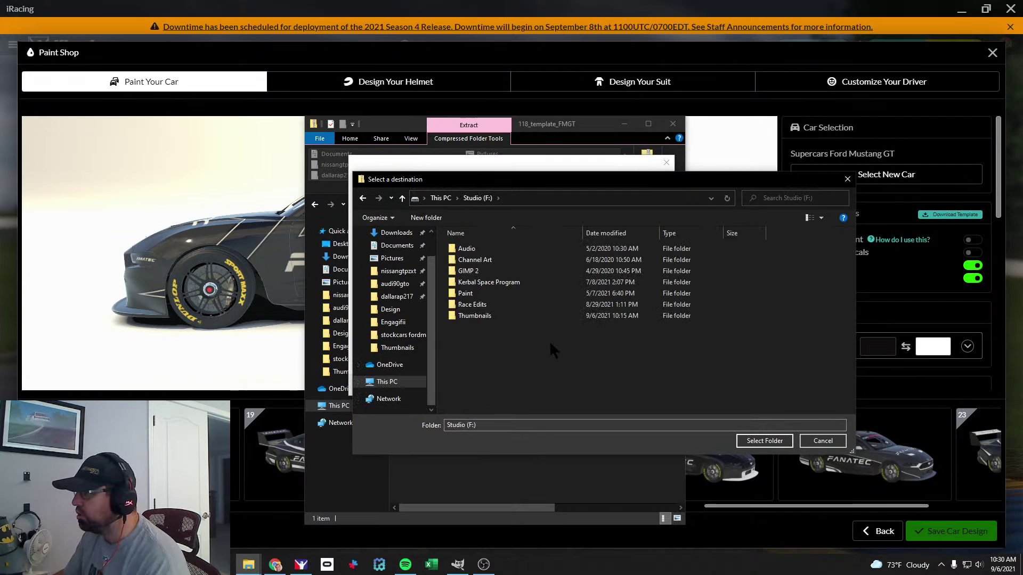
pyautogui.click(541, 293)
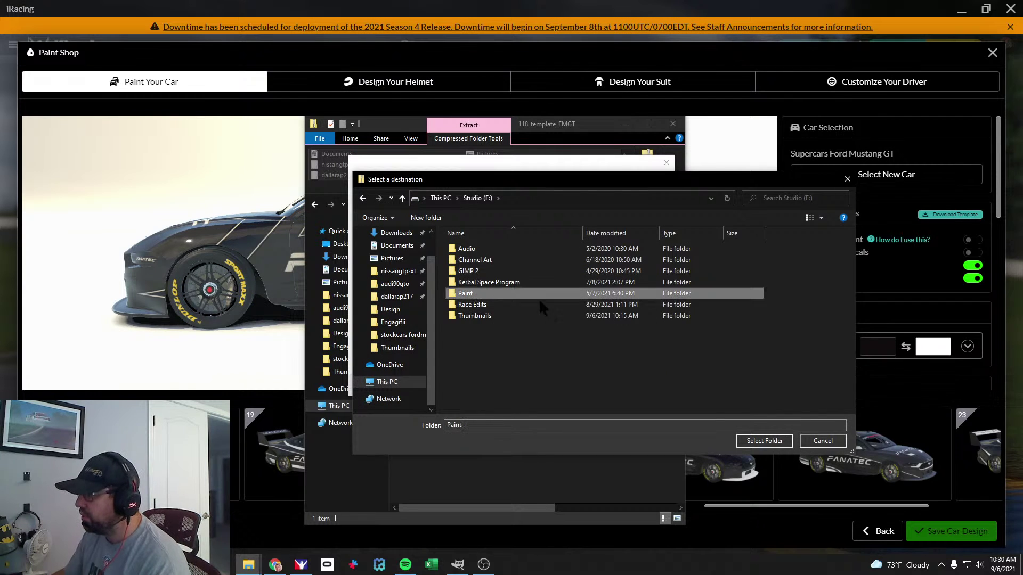
pyautogui.doubleClick(468, 294)
pyautogui.click(469, 248)
pyautogui.scroll(-10, 740, 250)
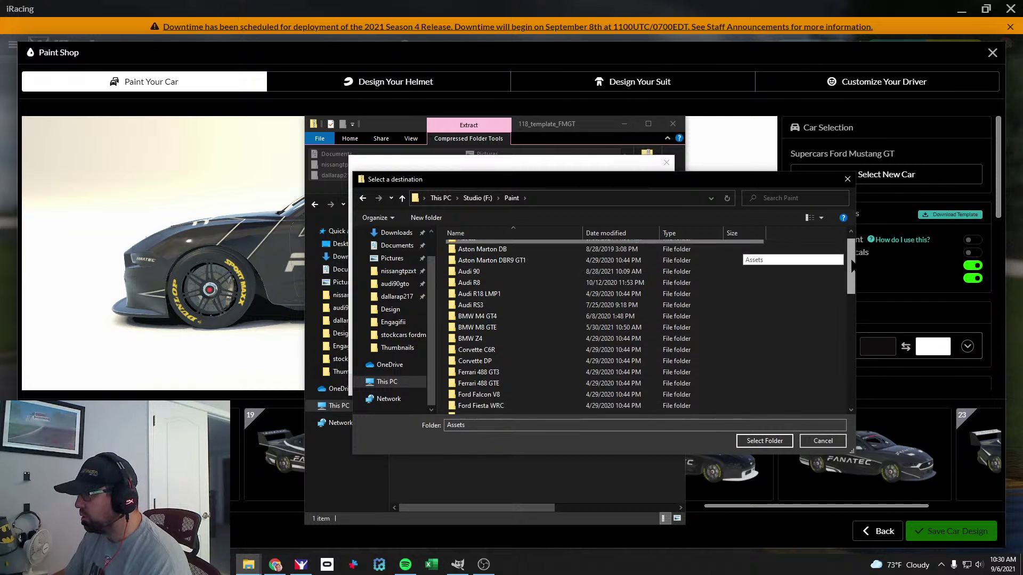
pyautogui.scroll(-4, 740, 251)
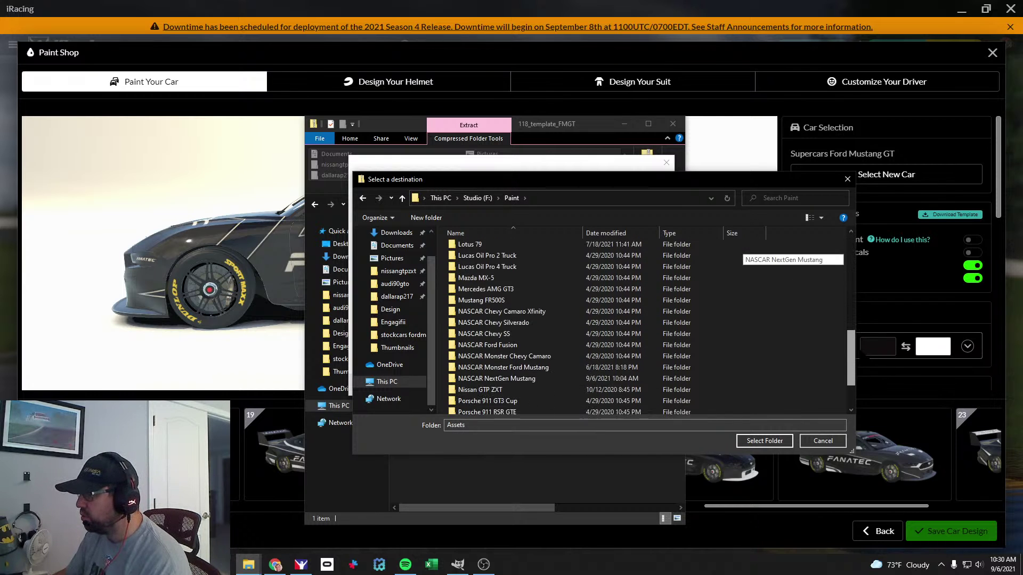
pyautogui.scroll(-1, 740, 250)
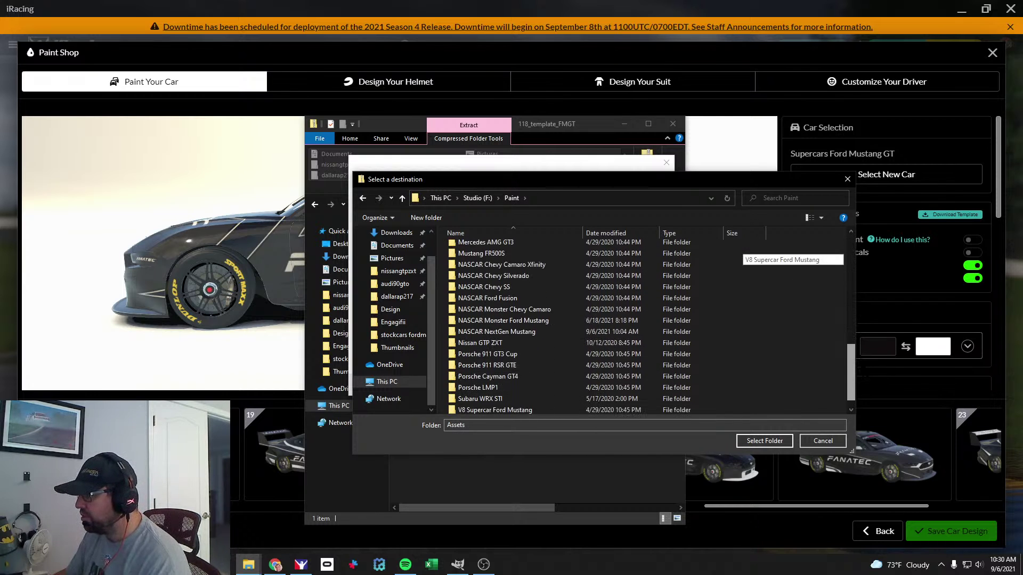
pyautogui.scroll(3, 743, 255)
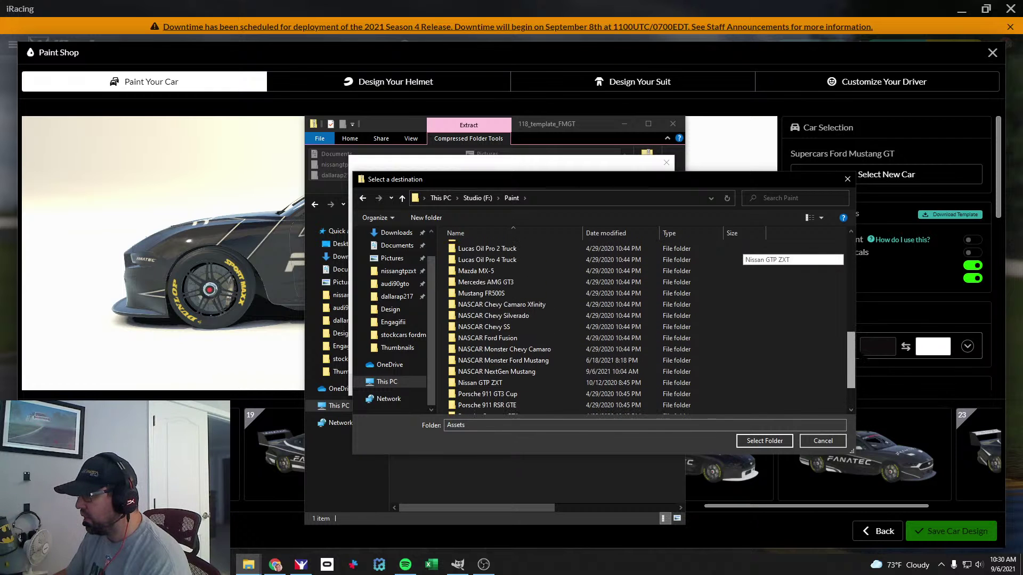
# Create a new folder named "V8 Supercar Mustang" inside the Paint folder.
pyautogui.rightClick(772, 324)
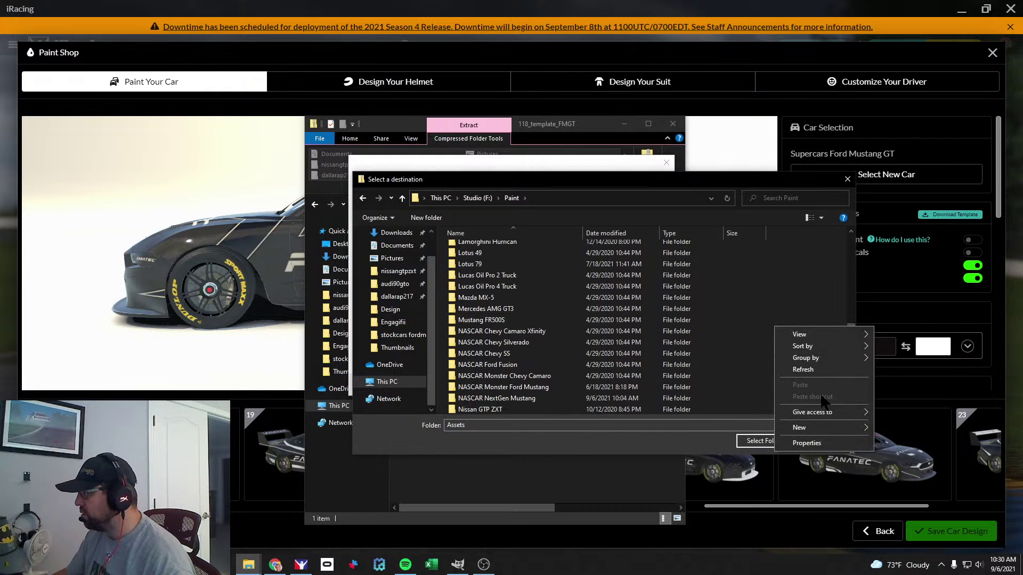
pyautogui.moveTo(815, 428)
pyautogui.click(690, 428)
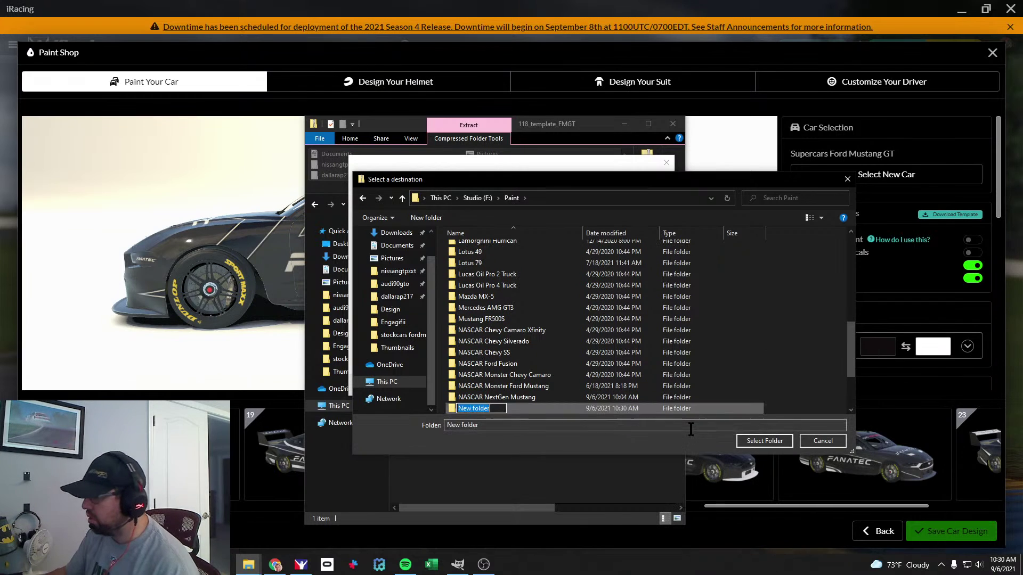
pyautogui.write('V8')
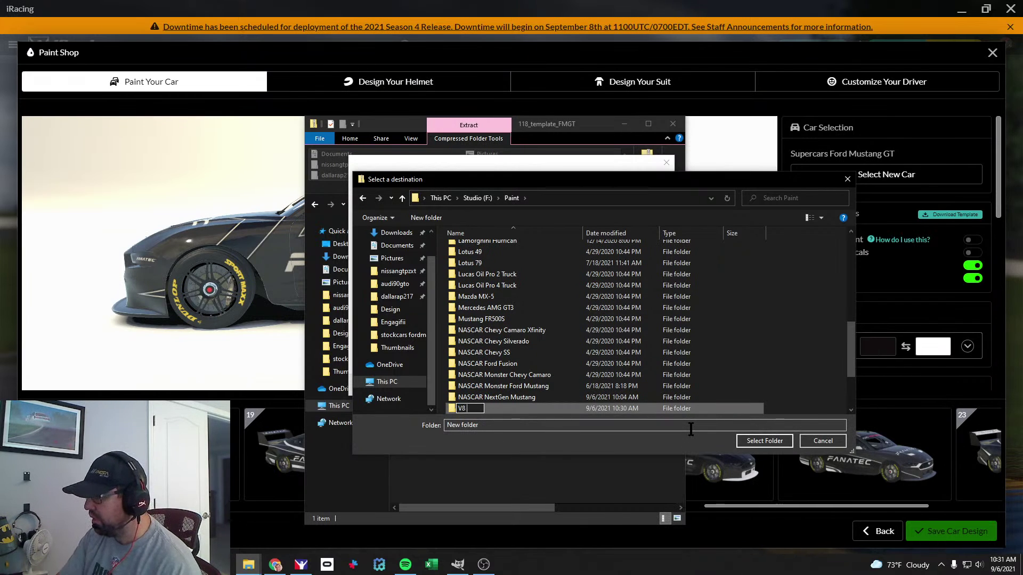
pyautogui.write('Supercar Mustang')
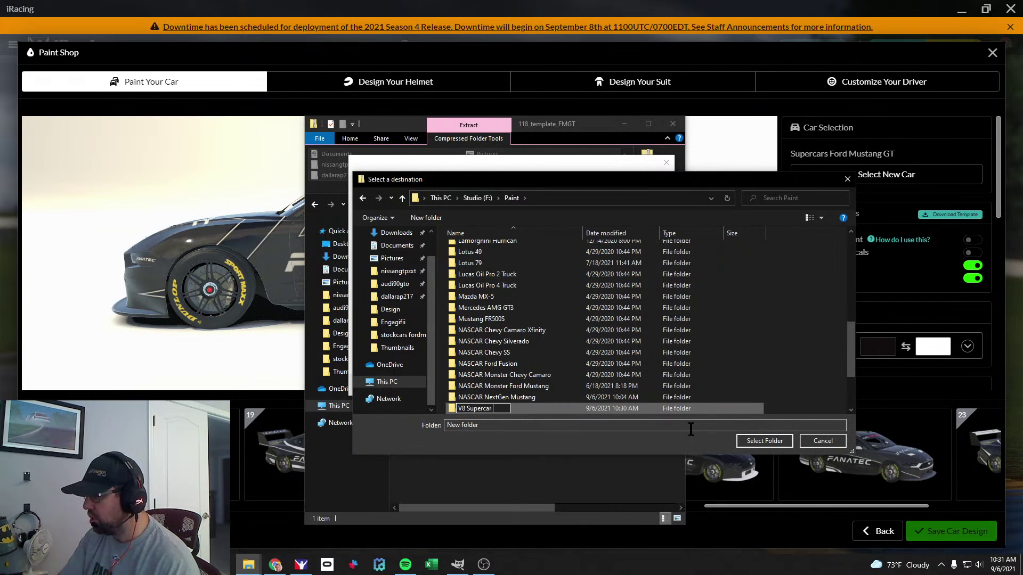
pyautogui.press('Return')
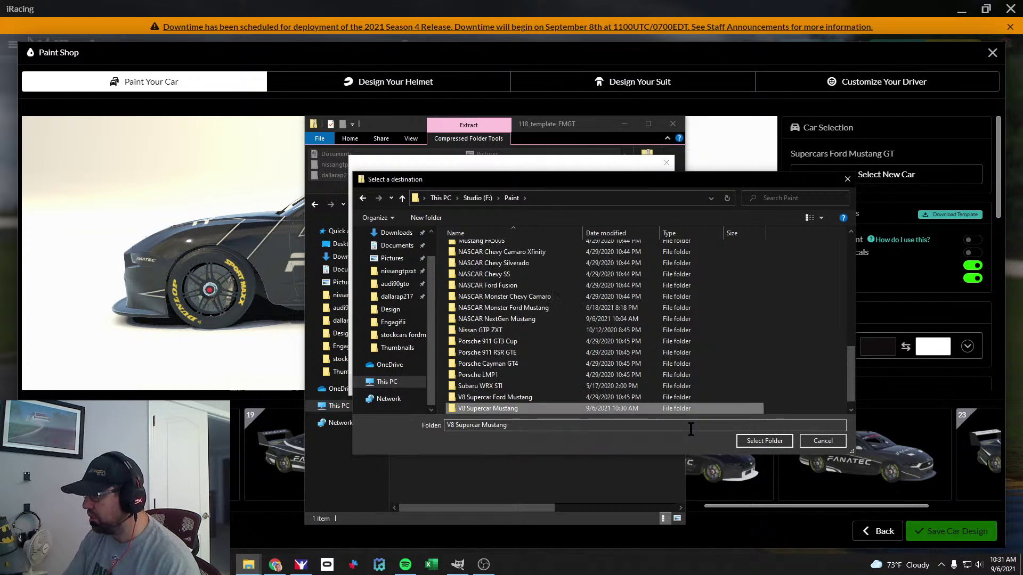
# Extract the template into the V8 Supercar Mustang folder and close the archive window.
pyautogui.doubleClick(470, 408)
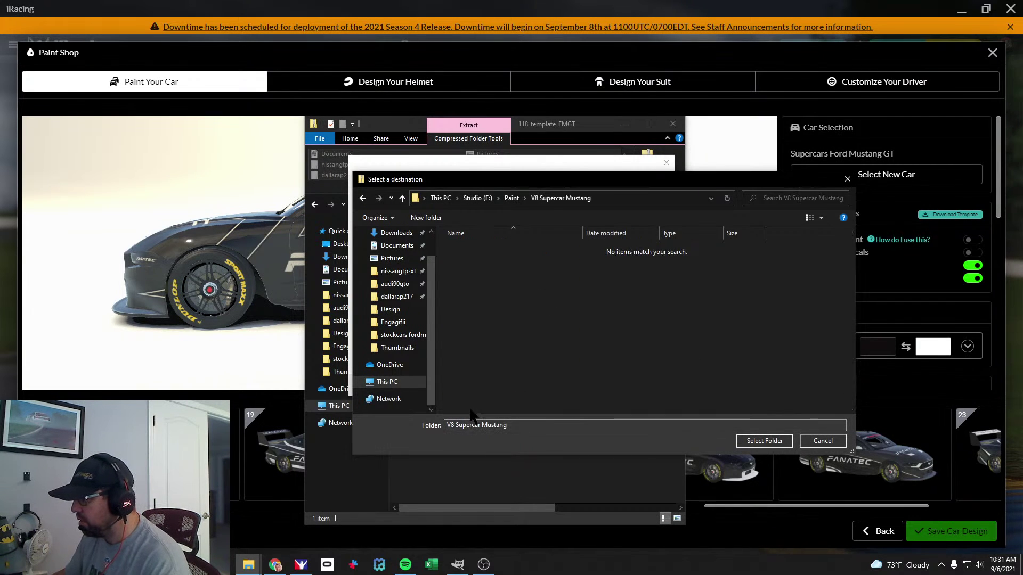
pyautogui.click(764, 440)
pyautogui.click(609, 386)
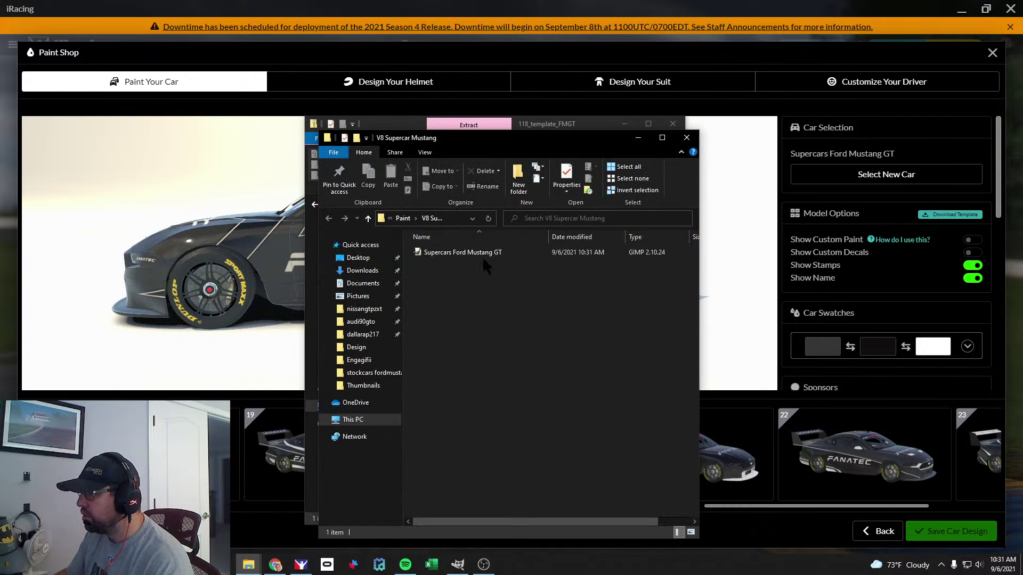
pyautogui.click(483, 255)
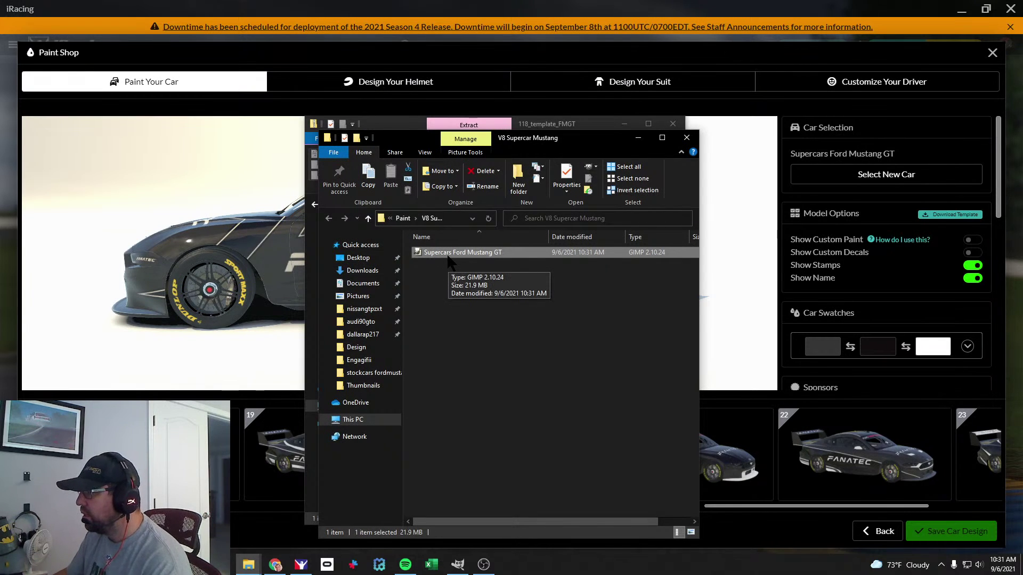
pyautogui.click(517, 300)
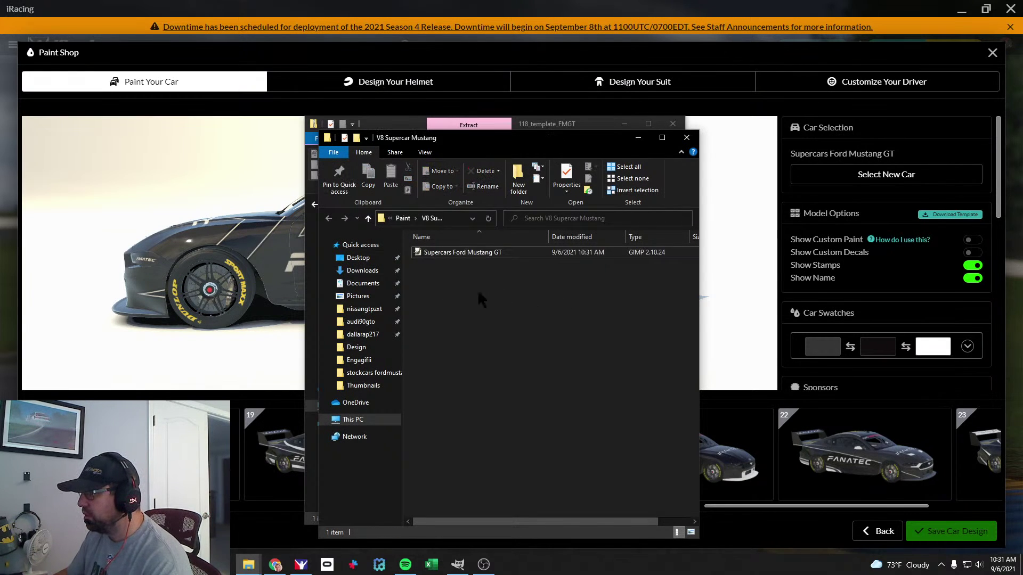
pyautogui.click(672, 123)
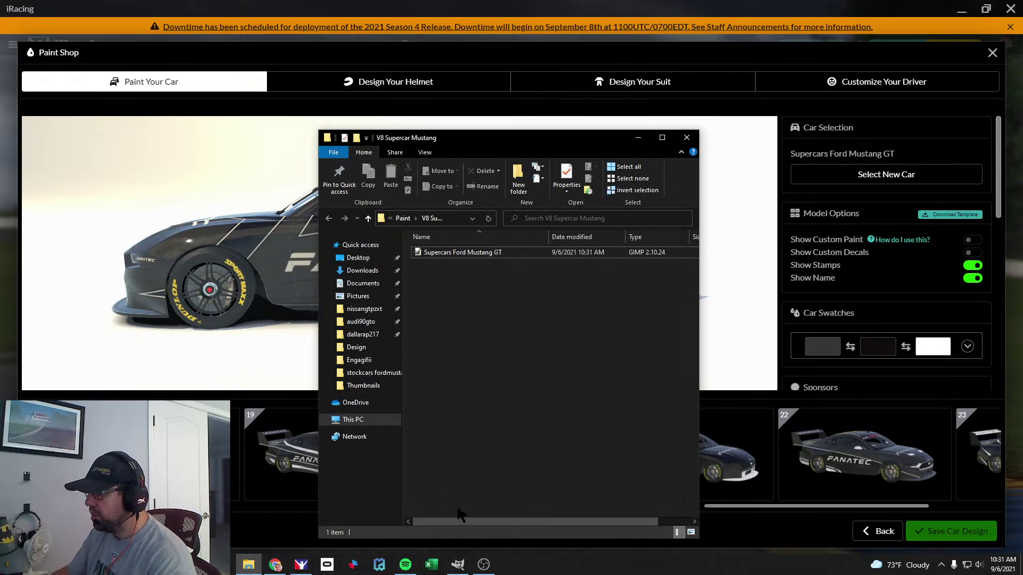
# Open the extracted Supercars Ford Mustang GT template in GIMP, converting it to the built-in sRGB color profile.
pyautogui.click(457, 564)
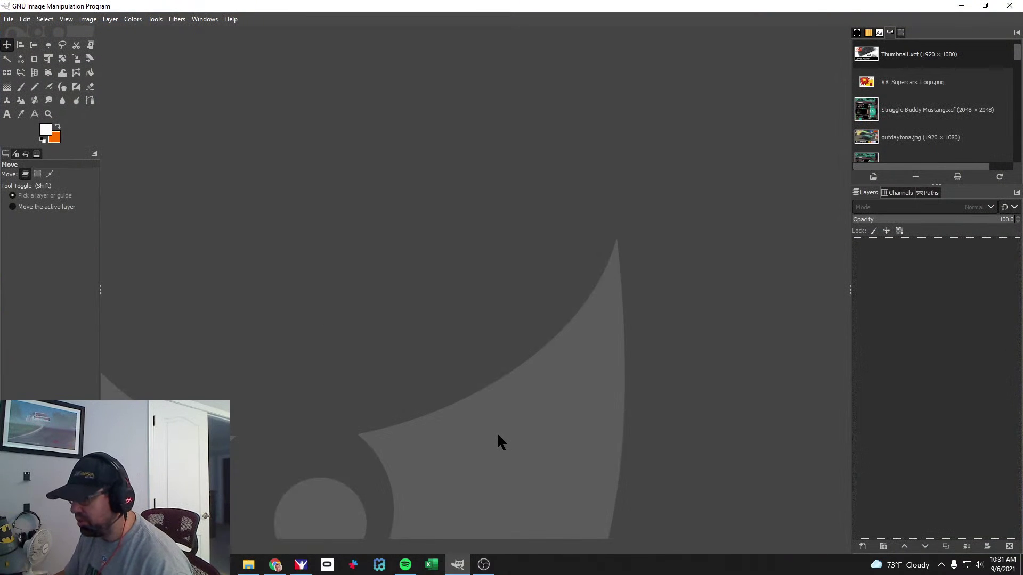
pyautogui.hotkey('alt', 'Tab')
pyautogui.moveTo(462, 253); pyautogui.dragTo(264, 242)
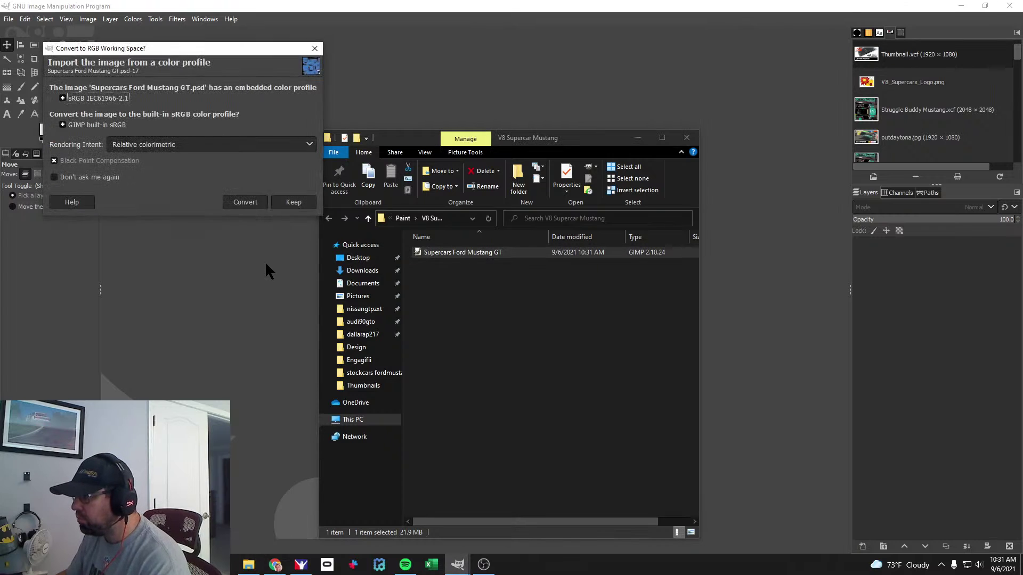
pyautogui.click(245, 205)
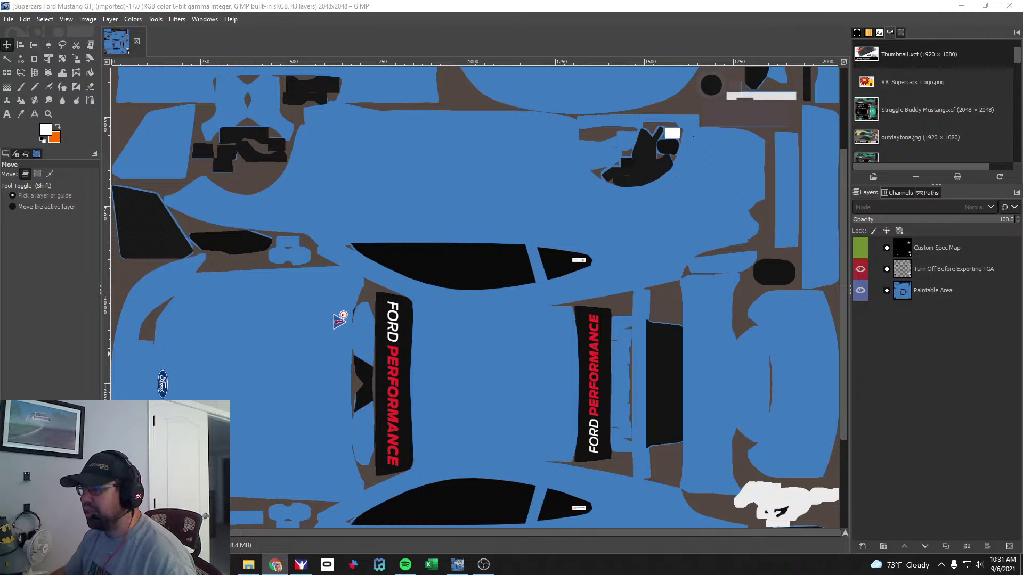
pyautogui.scroll(3, 442, 360)
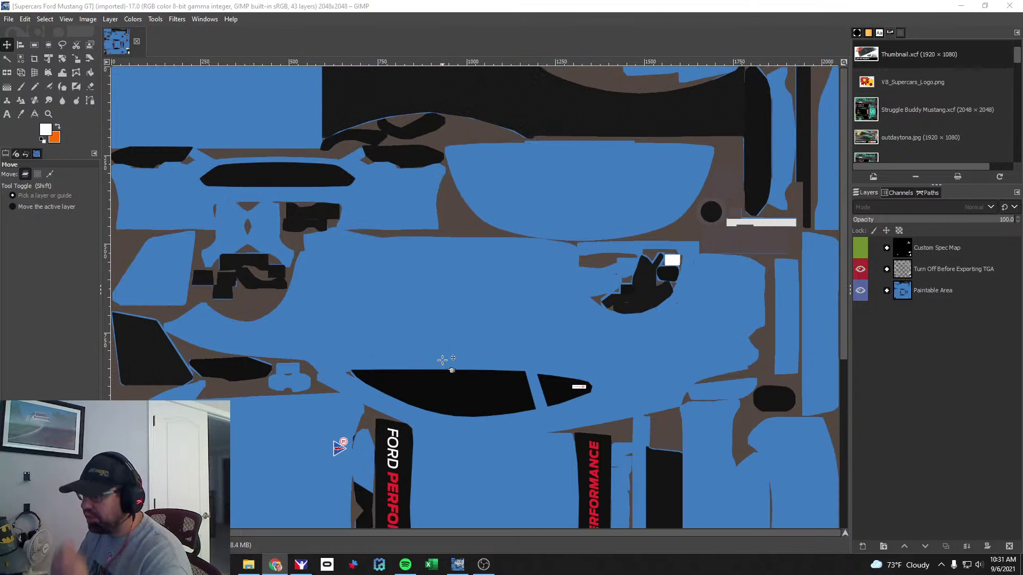
pyautogui.scroll(-6, 442, 360)
pyautogui.scroll(6, 443, 360)
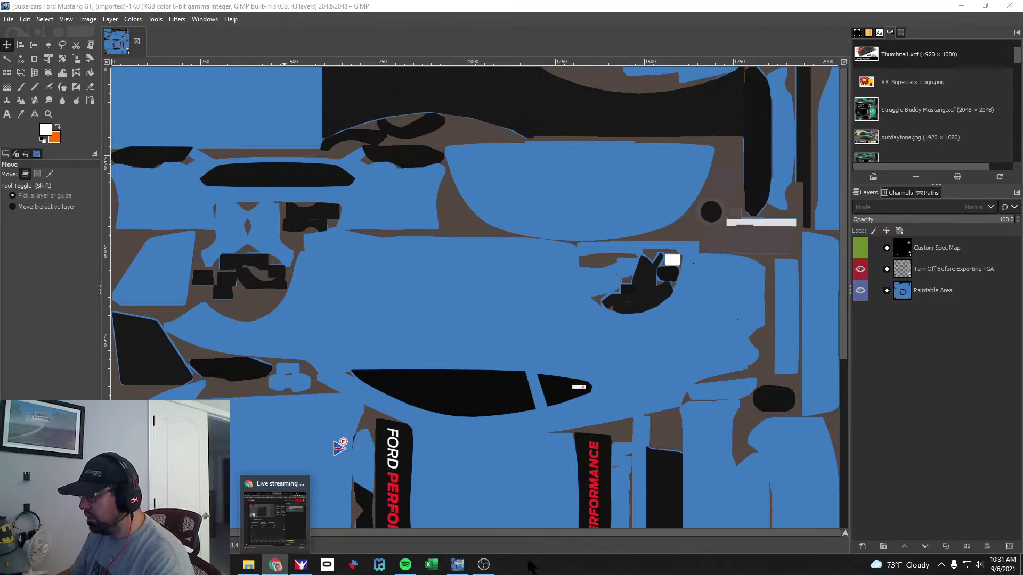
# Switch to iRacing, leave the Paint Shop and rotate the Supercars Ford Mustang GT model to view its front and side.
pyautogui.moveTo(458, 566)
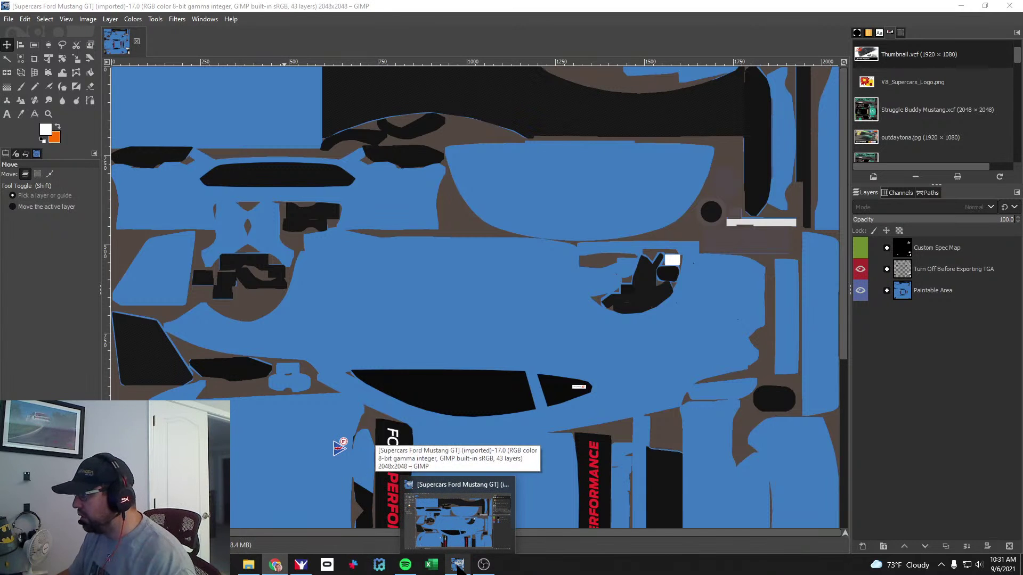
pyautogui.moveTo(301, 569)
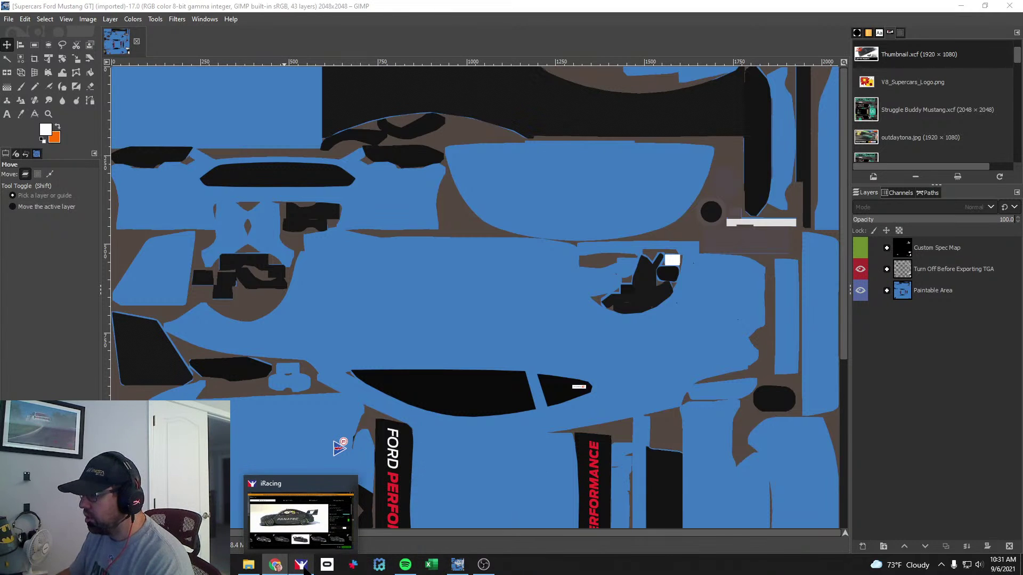
pyautogui.click(302, 566)
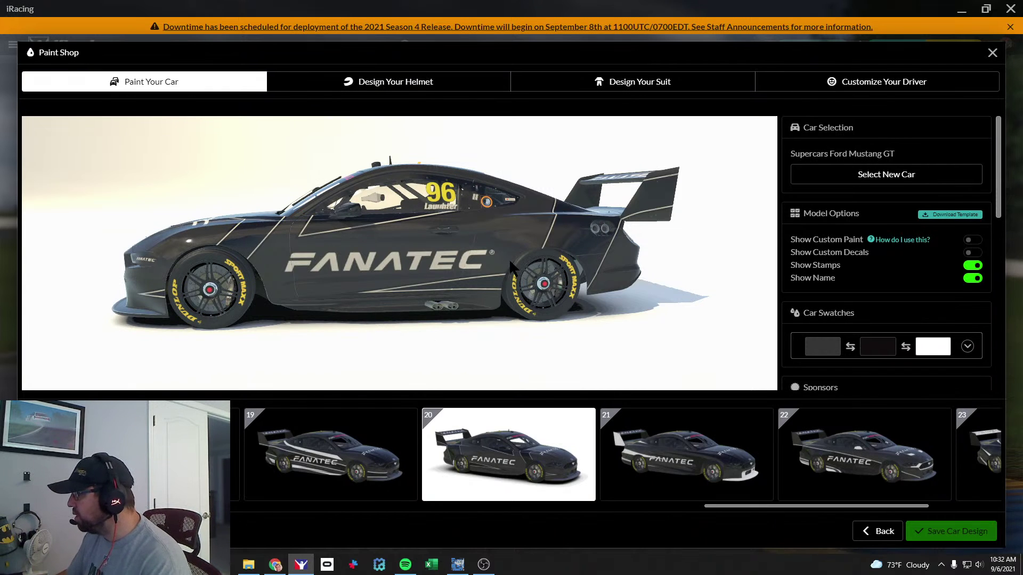
pyautogui.click(877, 531)
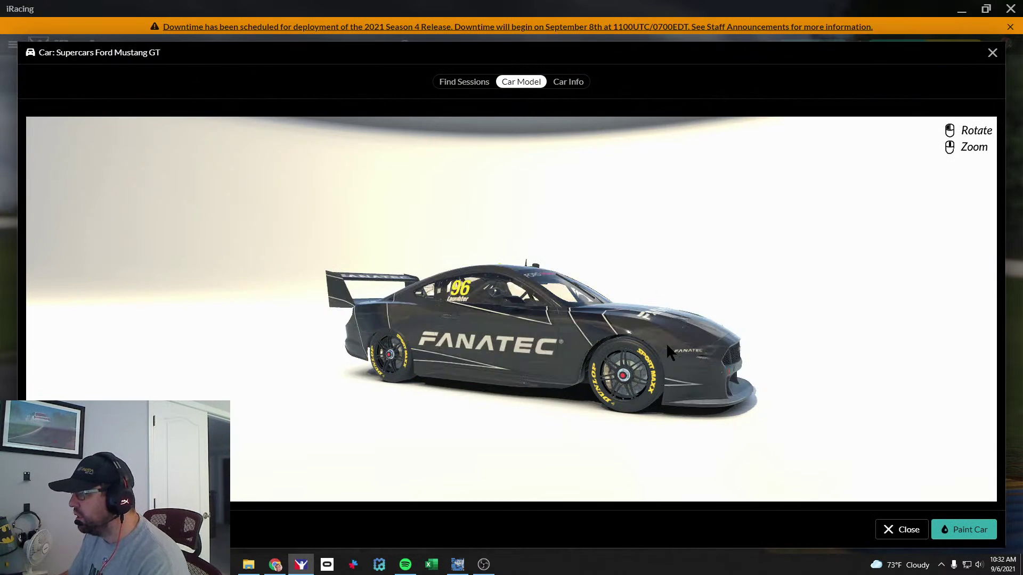
pyautogui.moveTo(666, 343); pyautogui.dragTo(550, 341)
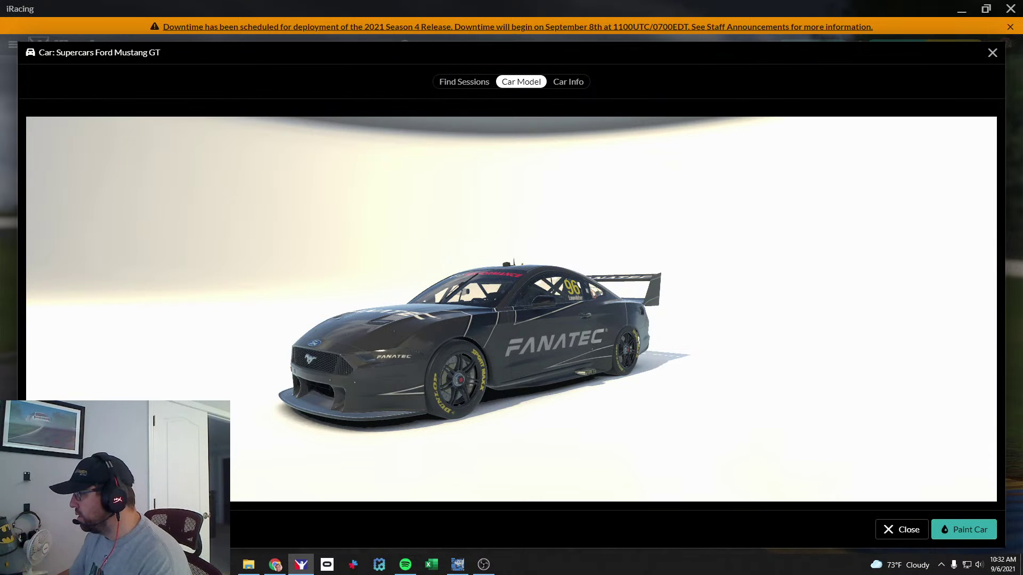
pyautogui.click(940, 564)
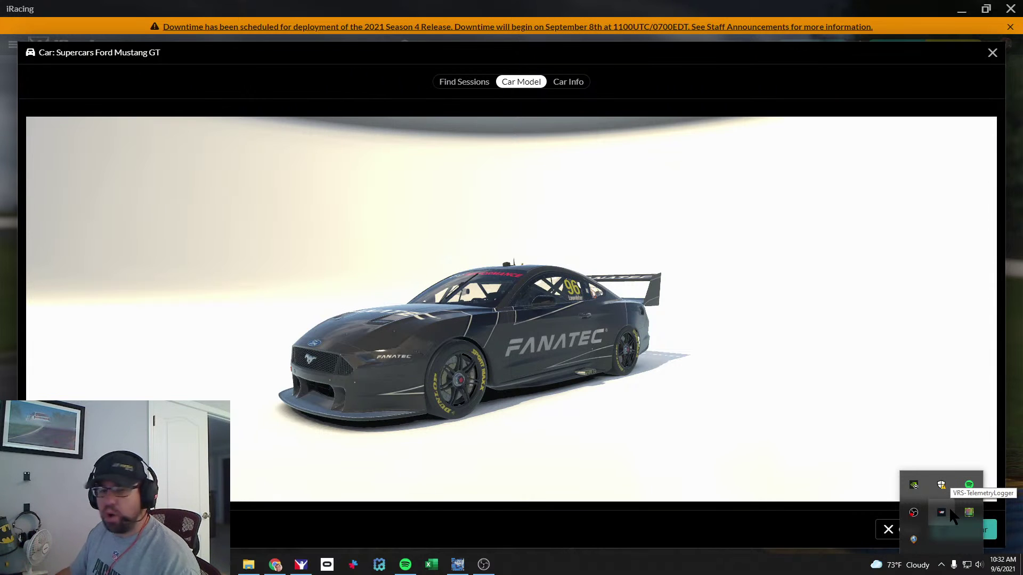
pyautogui.click(590, 422)
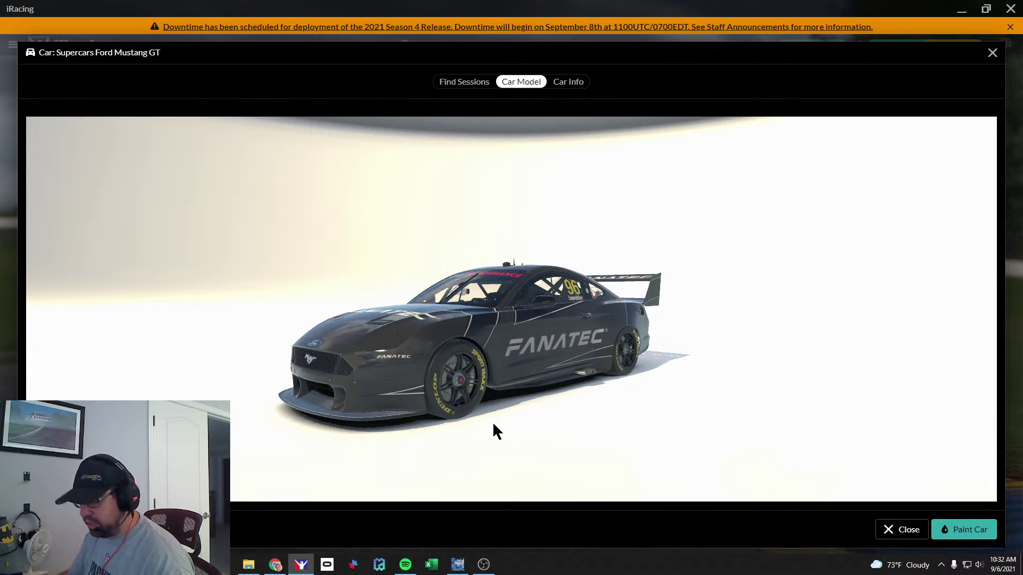
# Switch back to GIMP, start exporting the template image and browse to the paint folder inside Documents > iRacing.
pyautogui.hotkey('alt', 'Tab')
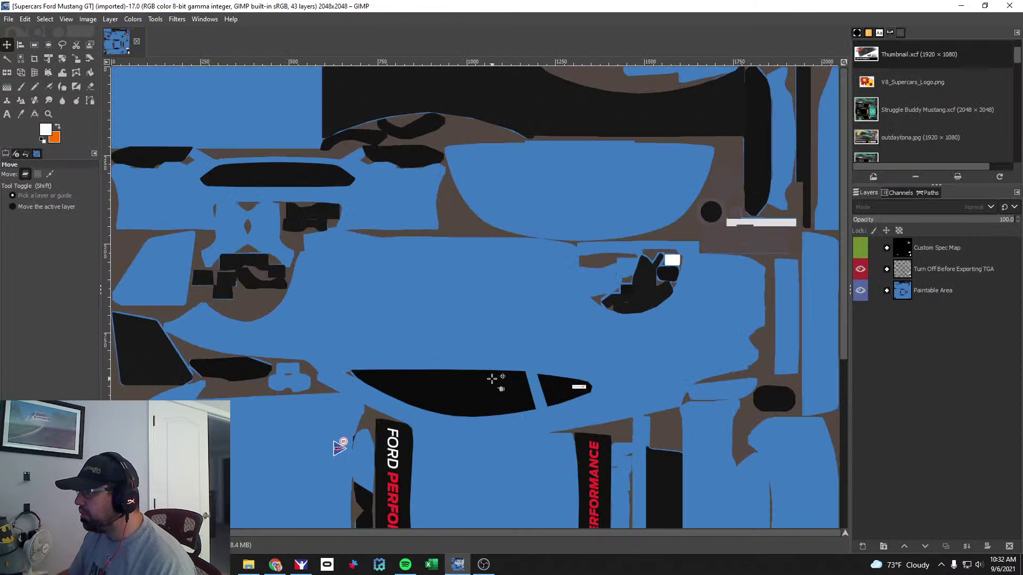
pyautogui.click(7, 20)
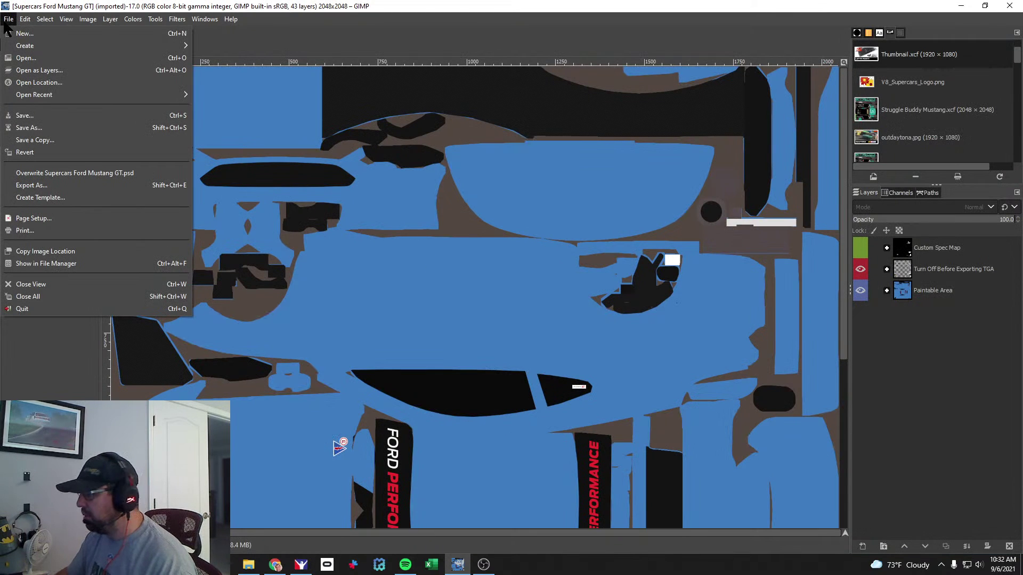
pyautogui.click(66, 186)
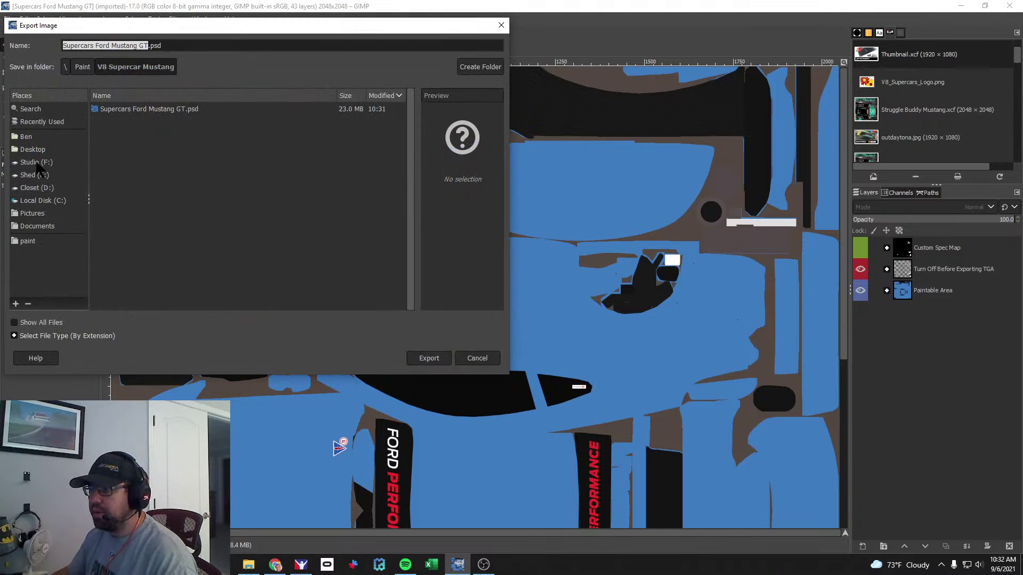
pyautogui.click(36, 226)
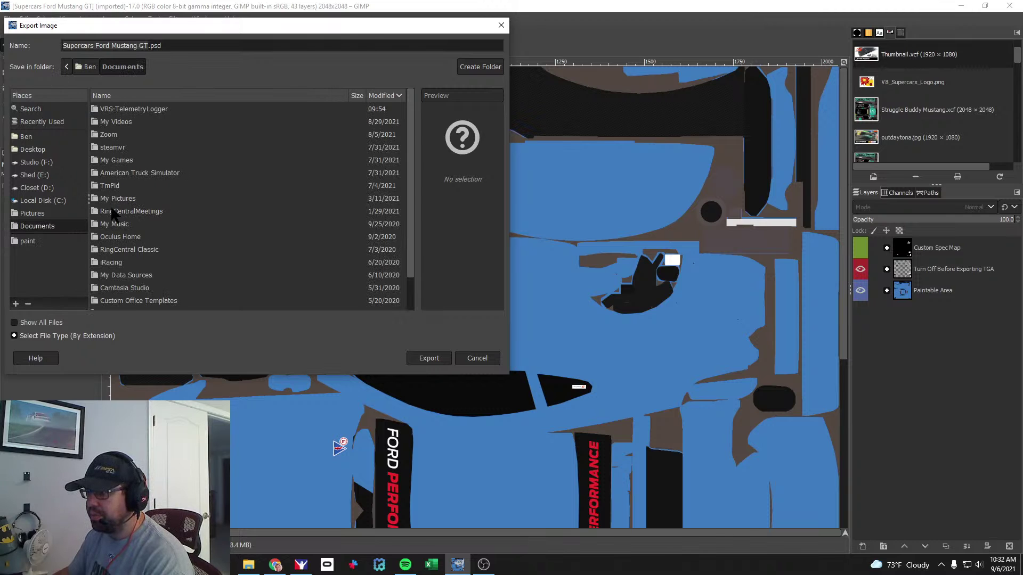
pyautogui.doubleClick(117, 262)
pyautogui.doubleClick(108, 123)
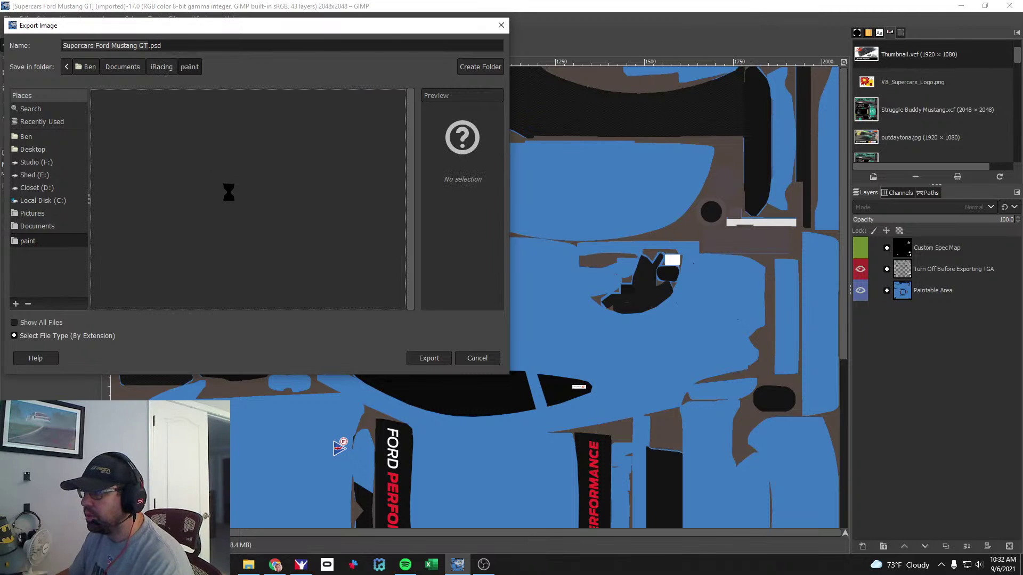
# Find the v8supercars fordmustanggt folder inside the paint folder and open it as the export destination.
pyautogui.scroll(-3, 195, 233)
pyautogui.scroll(-6, 197, 266)
pyautogui.scroll(-10, 199, 272)
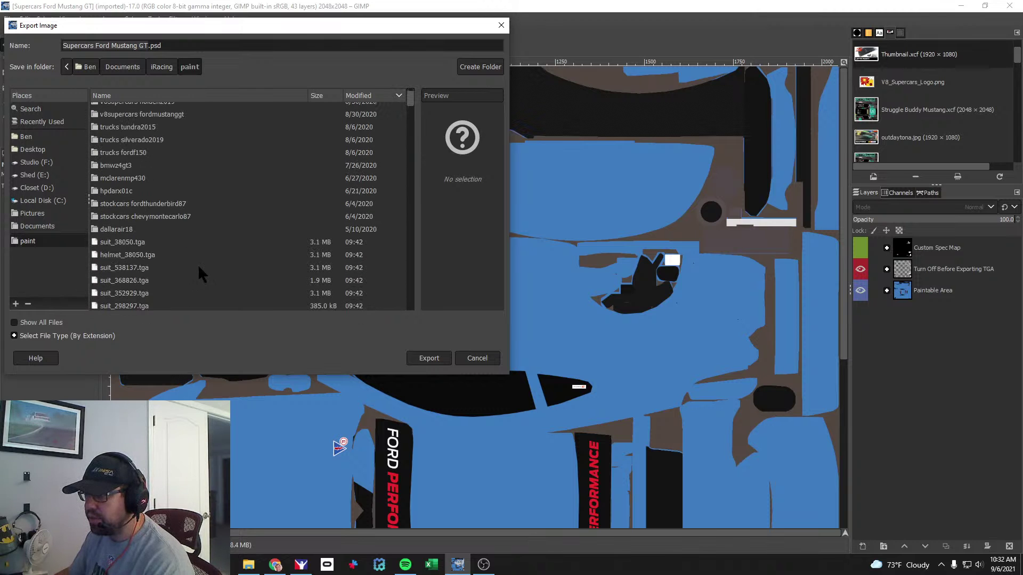
pyautogui.scroll(5, 198, 268)
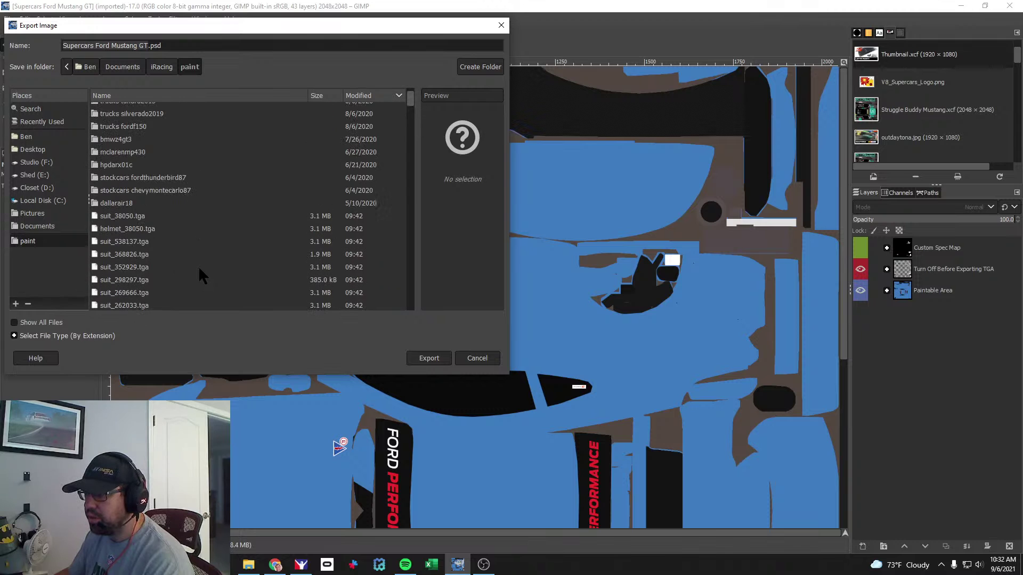
pyautogui.scroll(2, 198, 266)
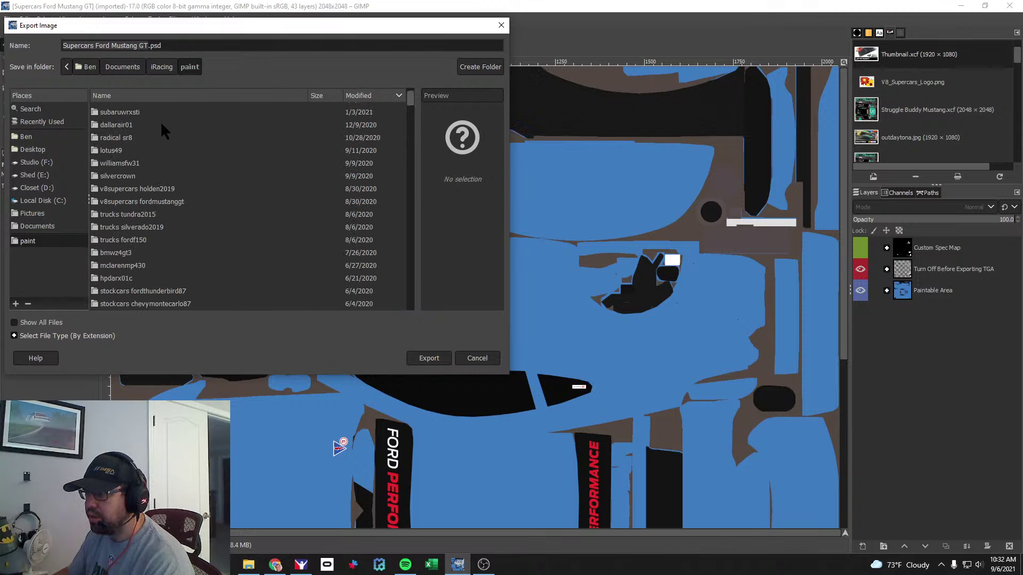
pyautogui.click(140, 204)
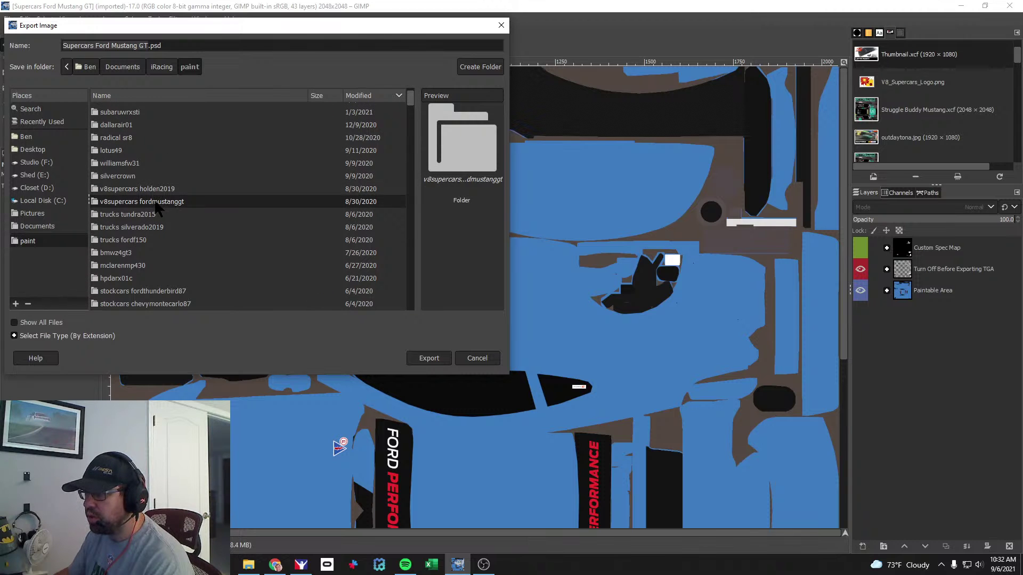
pyautogui.doubleClick(159, 202)
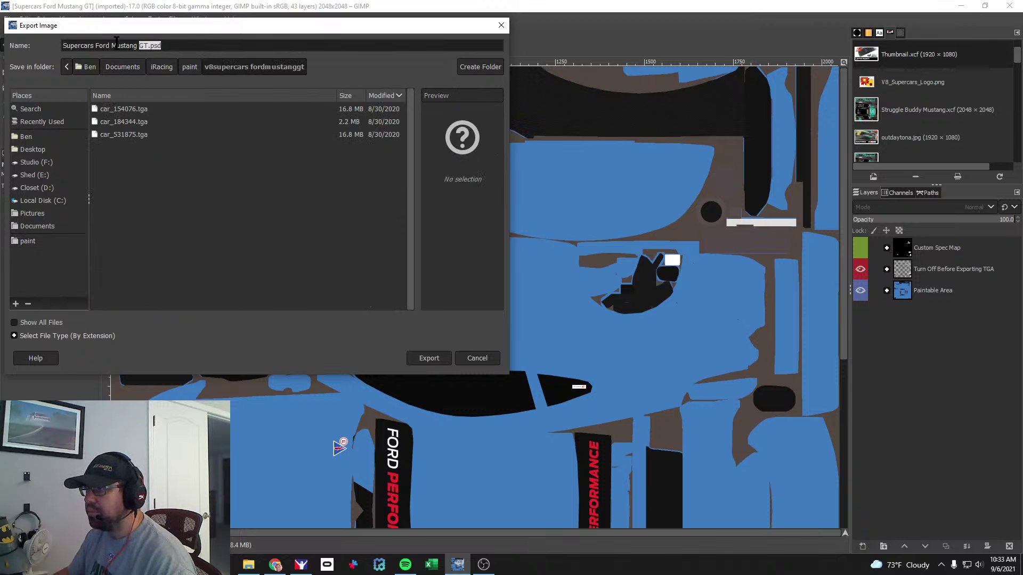
# Name the export file "car_" followed by the iRacing customer ID, with the .tga extension.
pyautogui.moveTo(179, 46); pyautogui.dragTo(16, 42)
pyautogui.write('car')
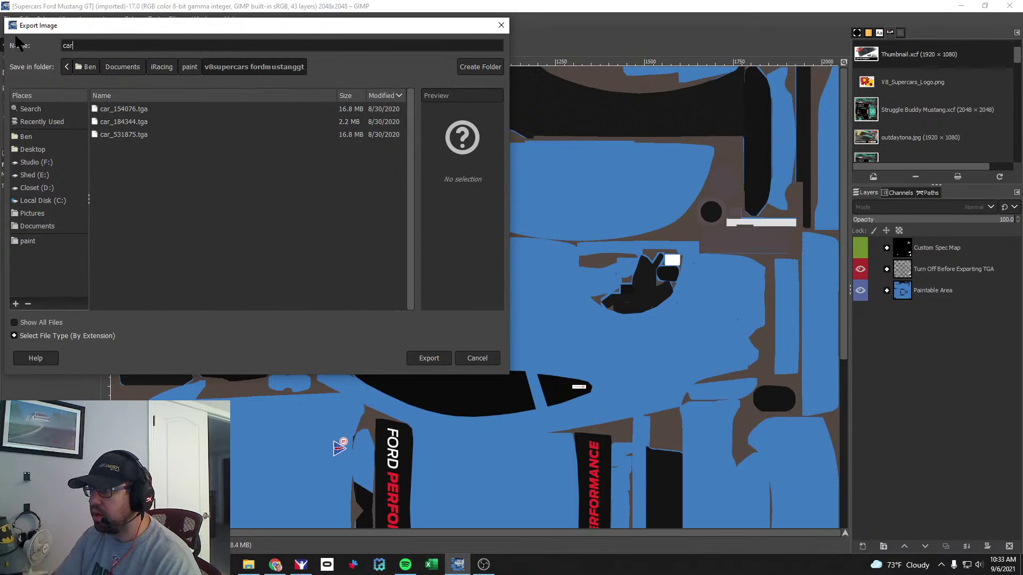
pyautogui.write('_147818.tga')
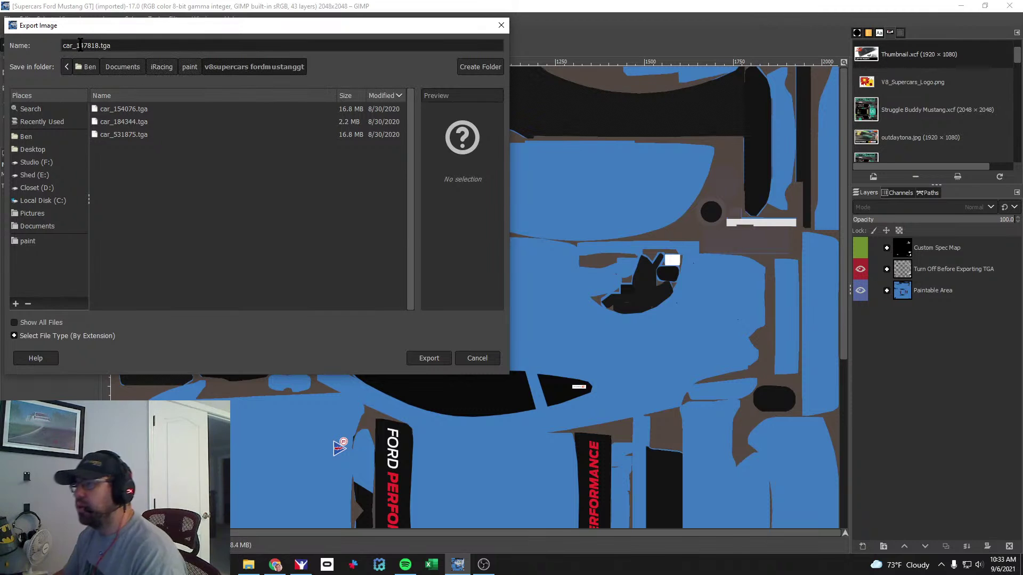
pyautogui.moveTo(73, 46); pyautogui.dragTo(53, 45)
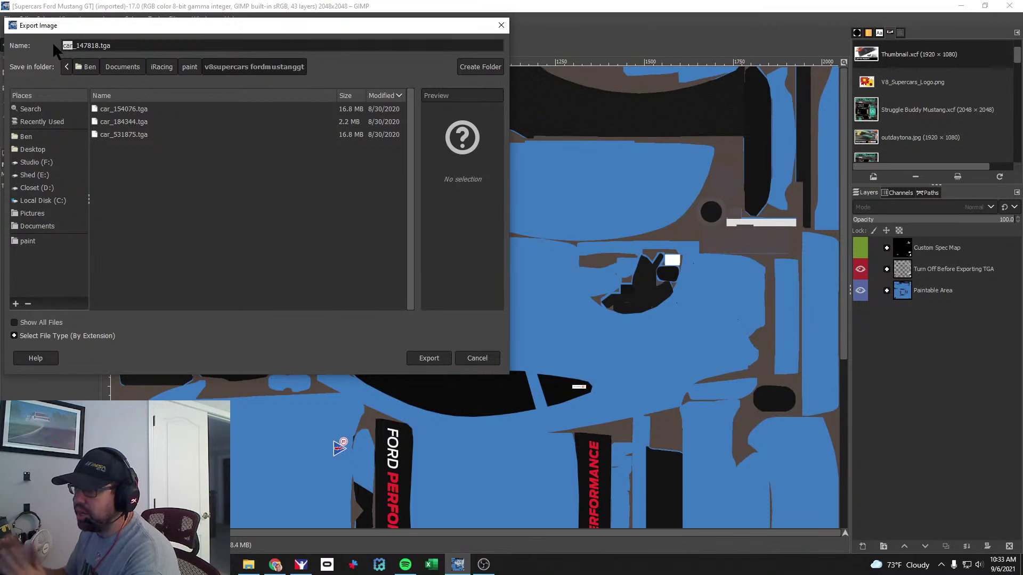
pyautogui.moveTo(126, 48); pyautogui.dragTo(100, 47)
pyautogui.click(124, 45)
pyautogui.moveTo(96, 47); pyautogui.dragTo(80, 42)
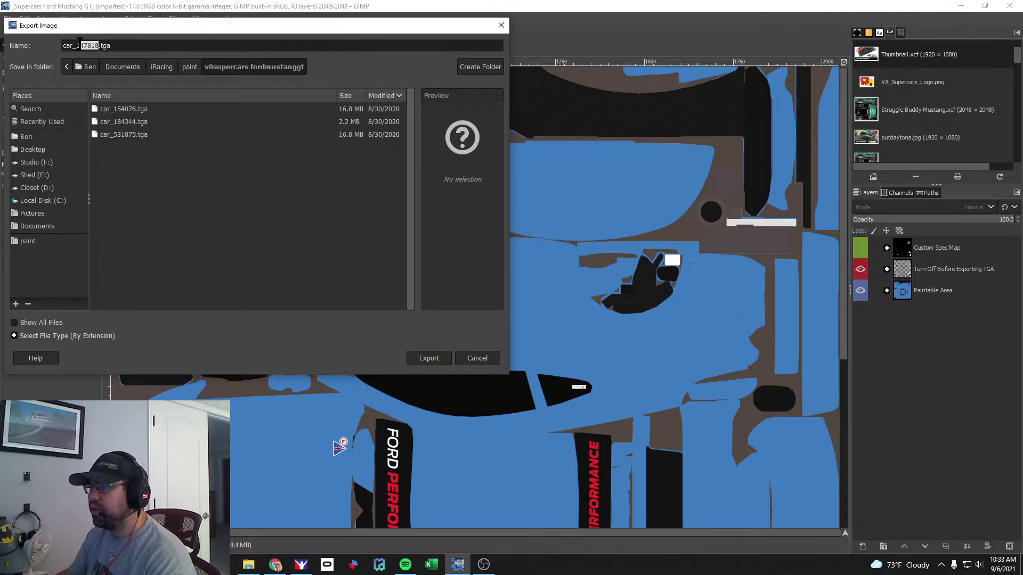
# Switch to iRacing, close the car window and look through the member profile's sections for the customer ID.
pyautogui.click(301, 565)
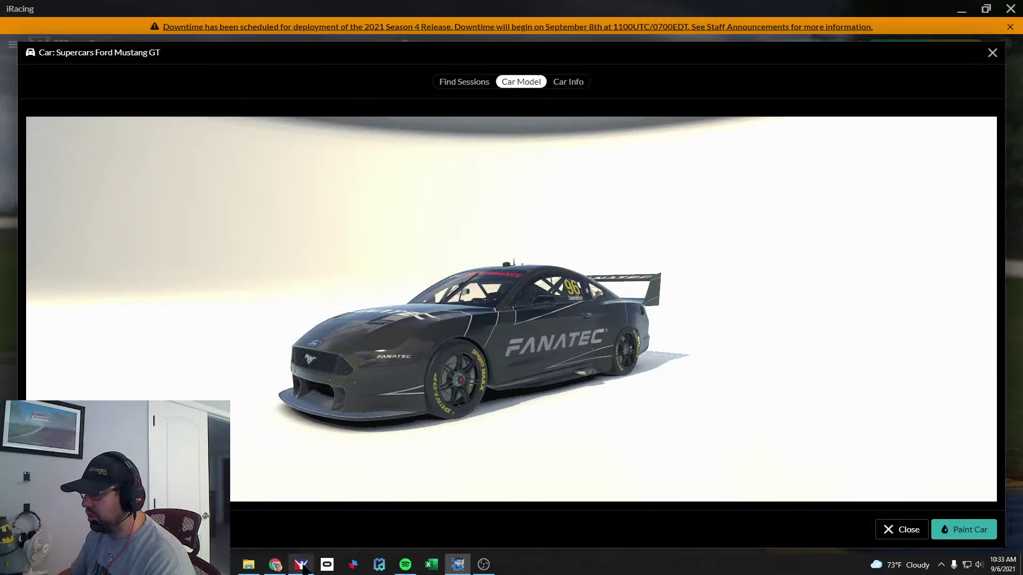
pyautogui.click(991, 52)
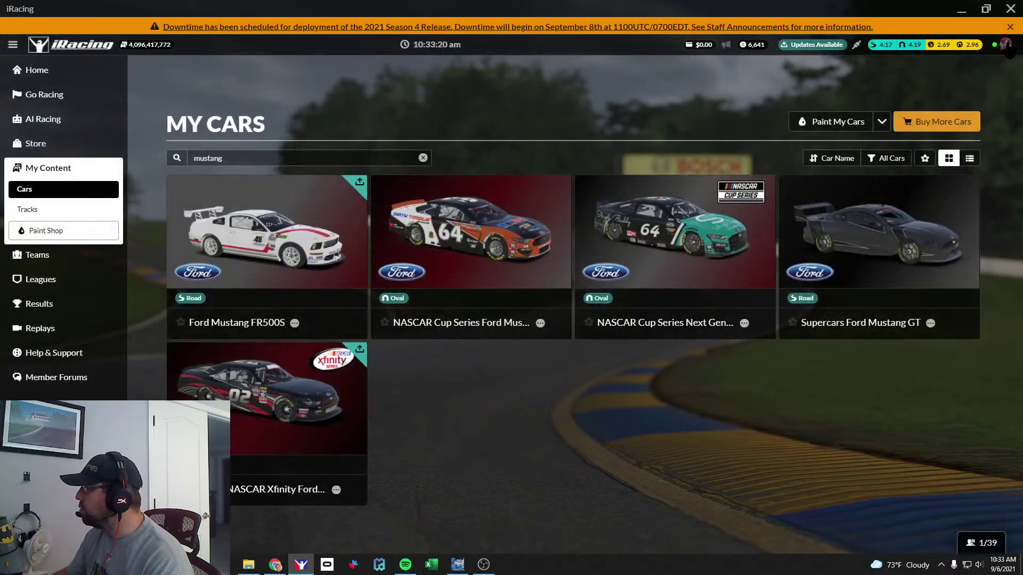
pyautogui.moveTo(998, 58)
pyautogui.click(910, 125)
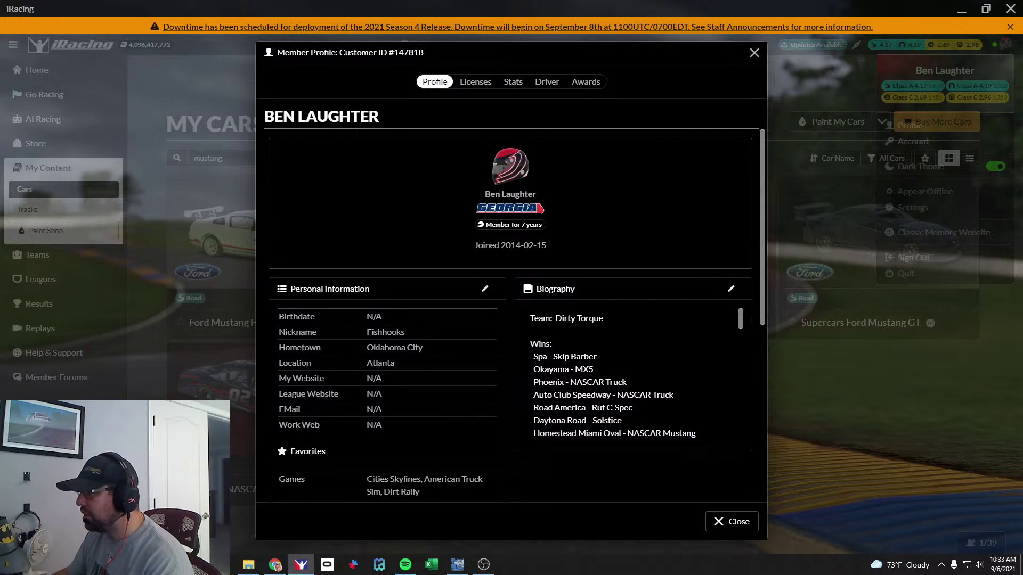
pyautogui.click(468, 83)
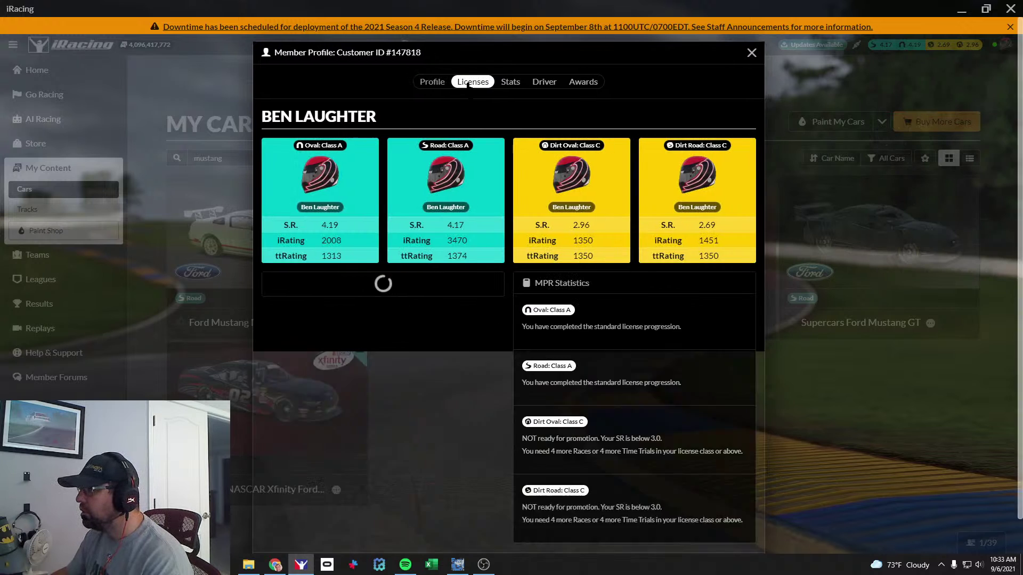
pyautogui.click(513, 82)
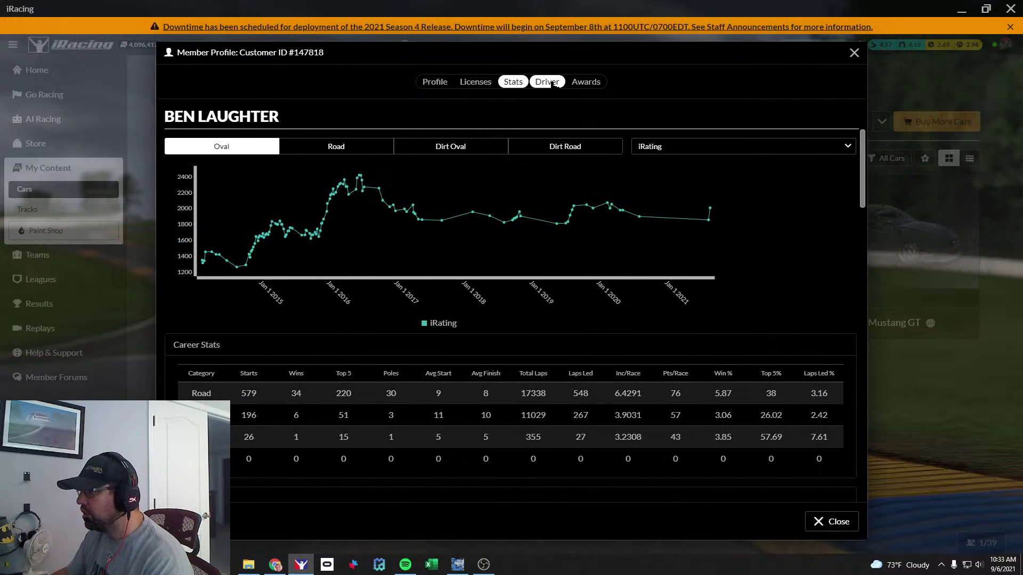
pyautogui.click(547, 81)
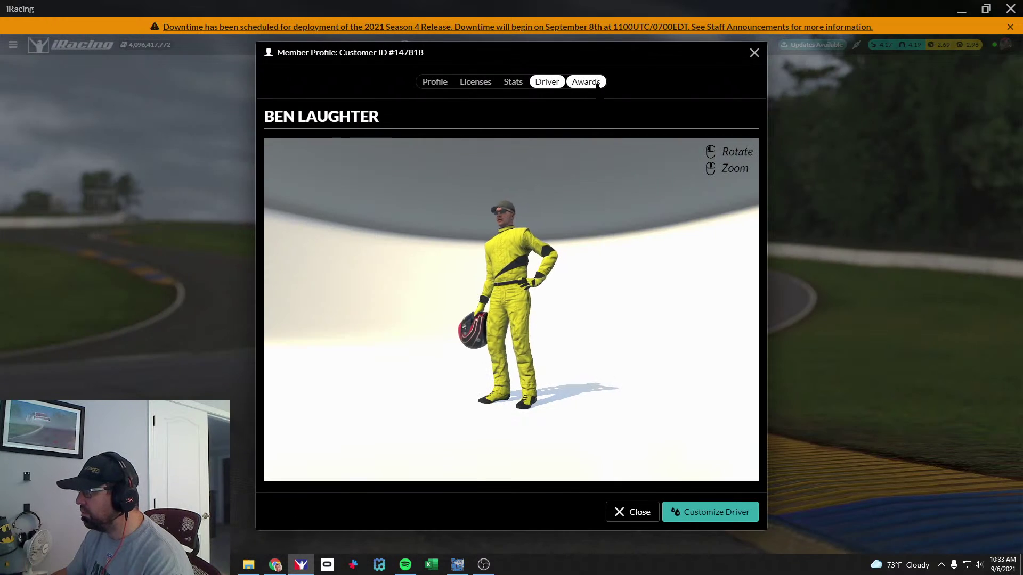
pyautogui.click(596, 83)
pyautogui.click(475, 82)
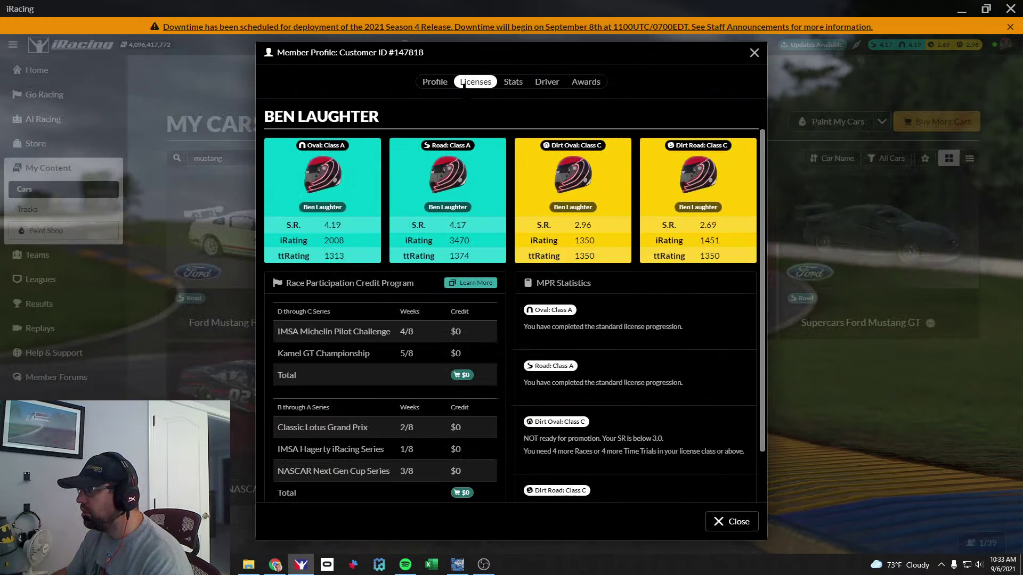
pyautogui.click(433, 82)
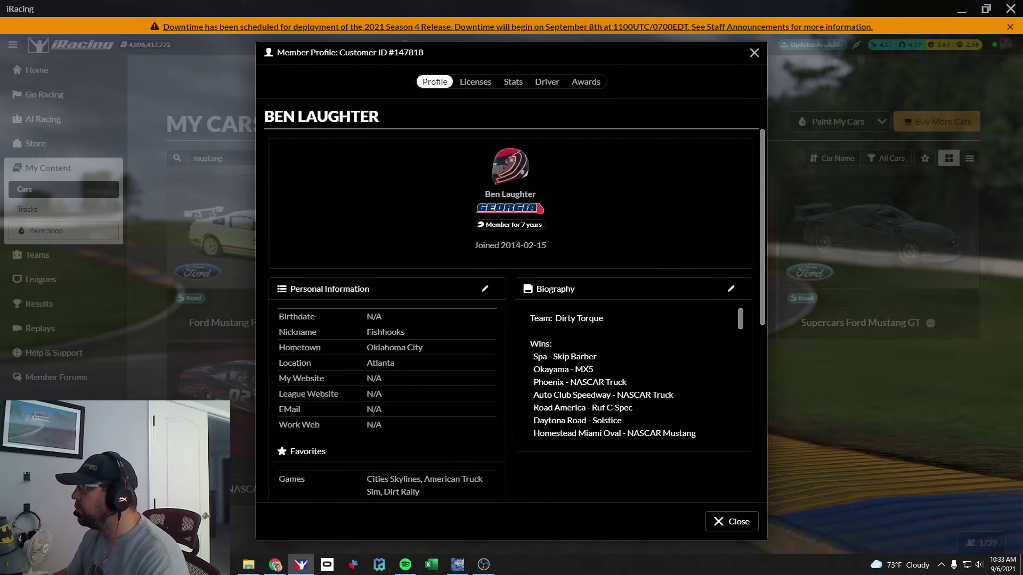
# Close the member profile and reopen the 3D car model of the Supercars Ford Mustang GT.
pyautogui.click(775, 168)
pyautogui.click(809, 224)
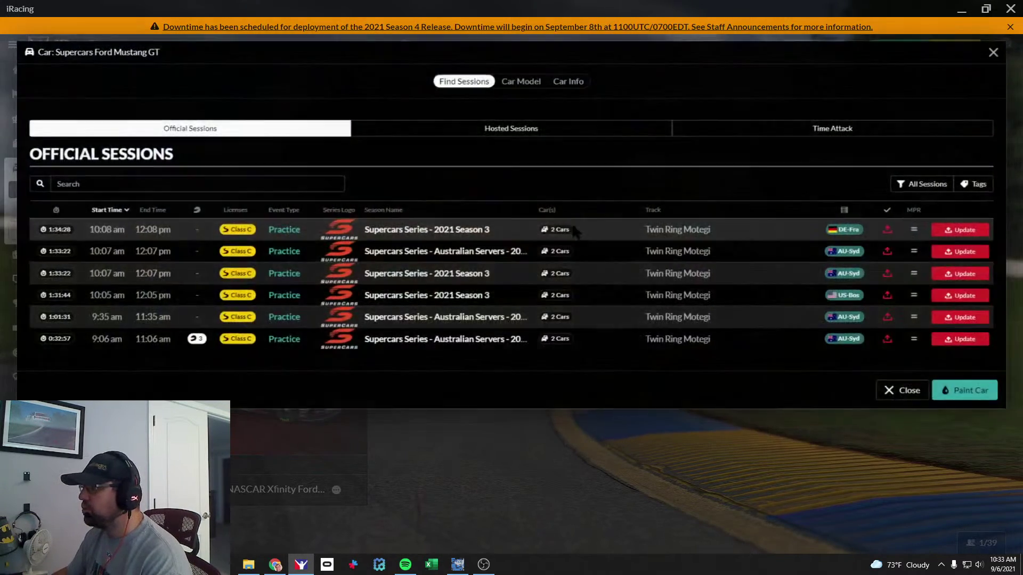
pyautogui.click(510, 82)
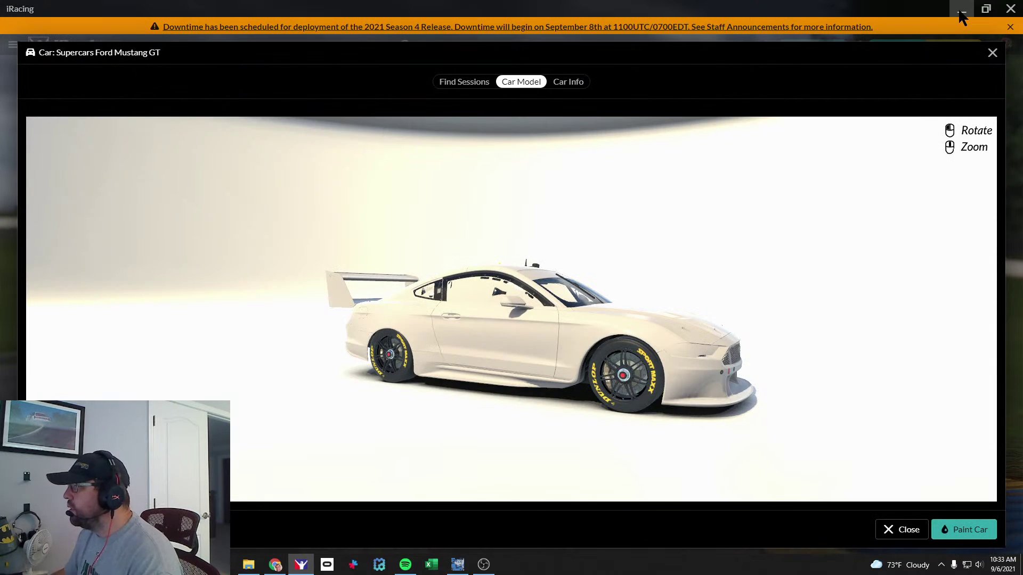
# Switch back to GIMP and export the template as a TGA under the customer ID file name, accepting the TGA options.
pyautogui.hotkey('alt', 'Tab')
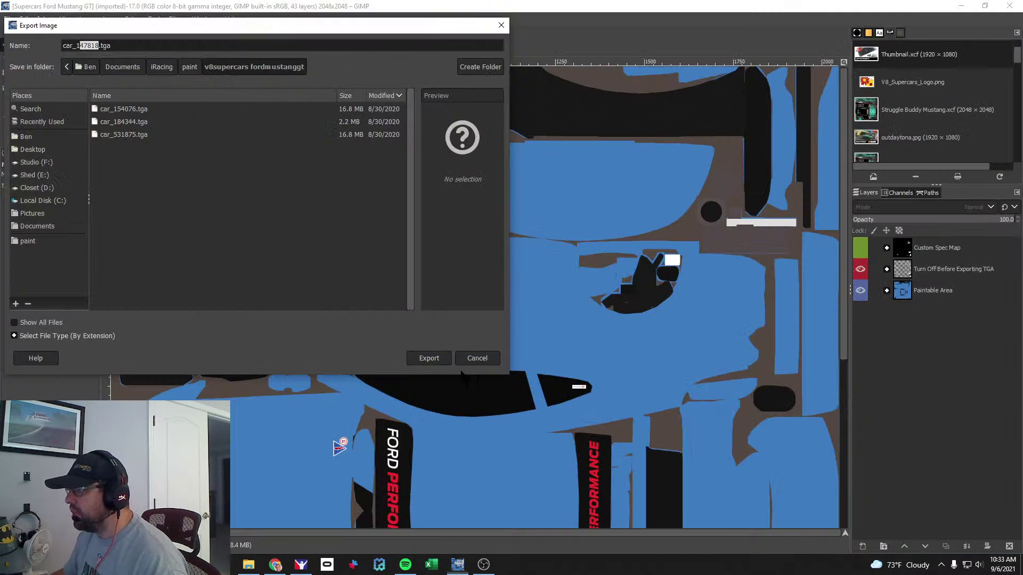
pyautogui.moveTo(63, 46); pyautogui.dragTo(74, 46)
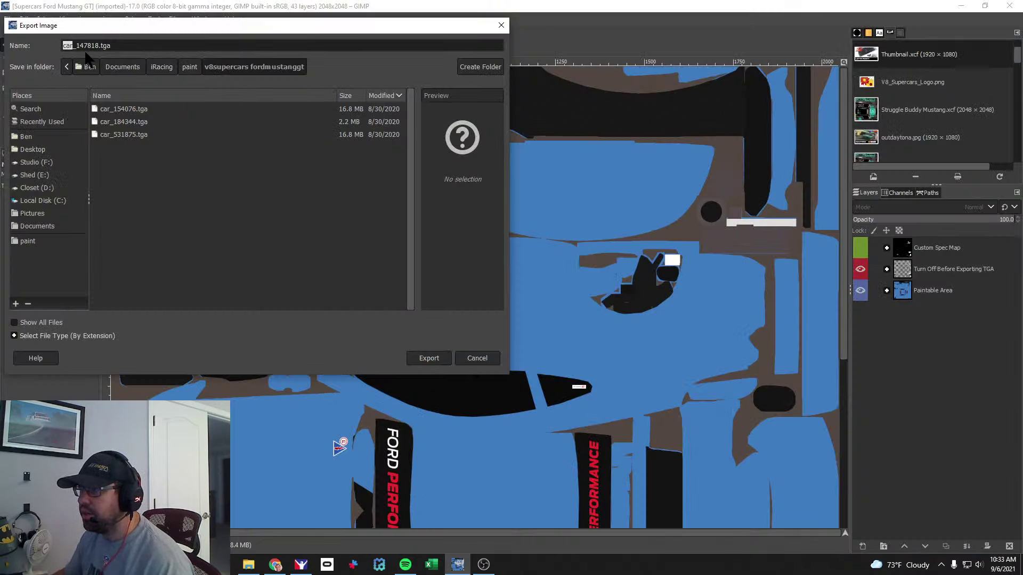
pyautogui.doubleClick(102, 46)
pyautogui.click(157, 46)
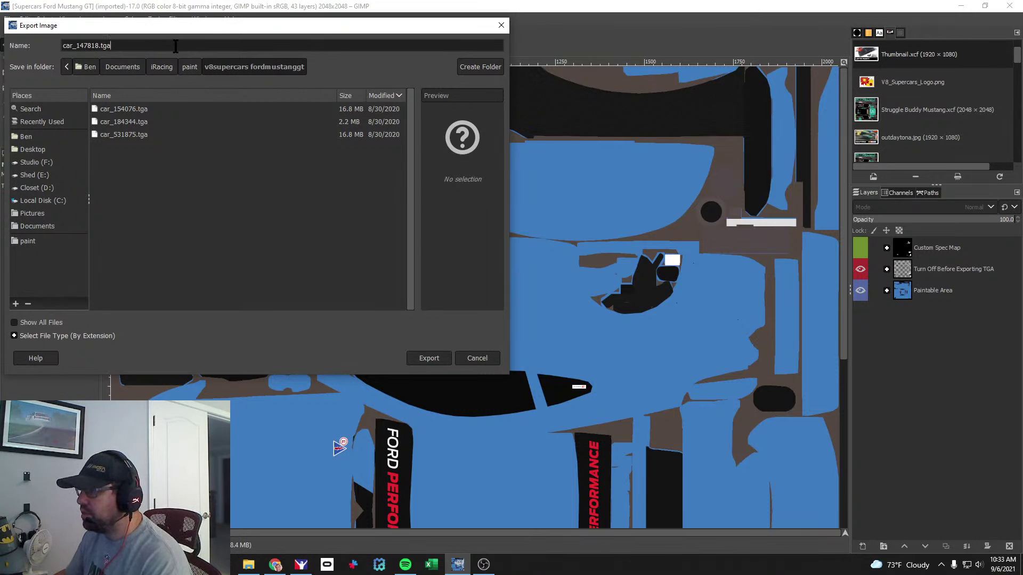
pyautogui.click(438, 362)
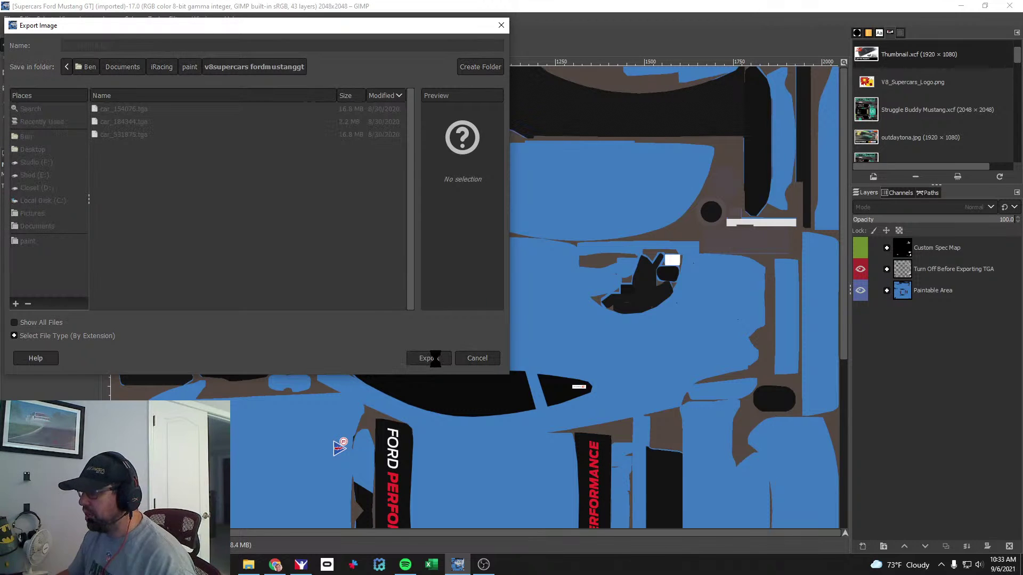
pyautogui.click(515, 327)
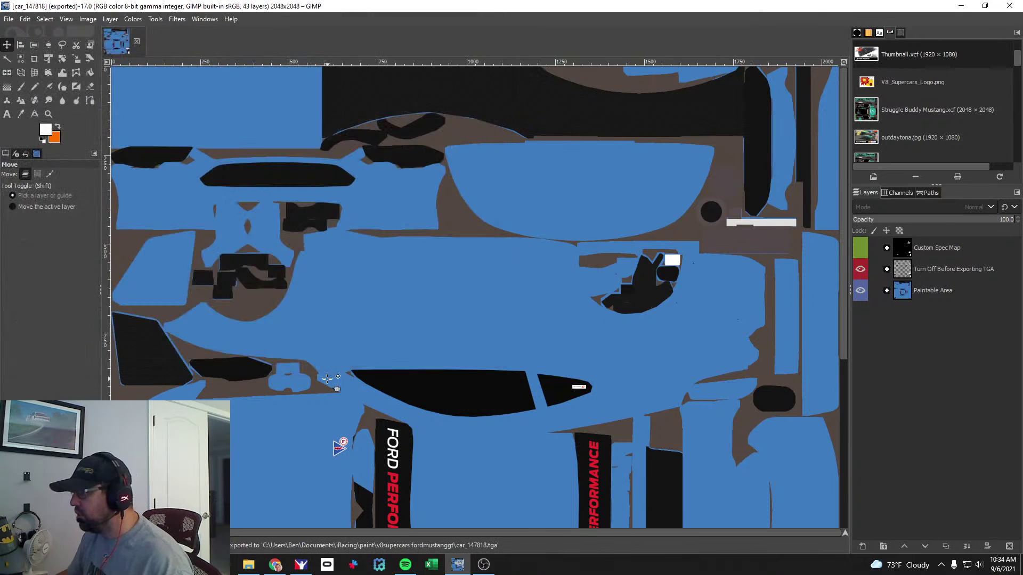
# Switch to iRacing, inspect the exported paint on the 3D car model, and return to GIMP.
pyautogui.hotkey('alt', 'Tab')
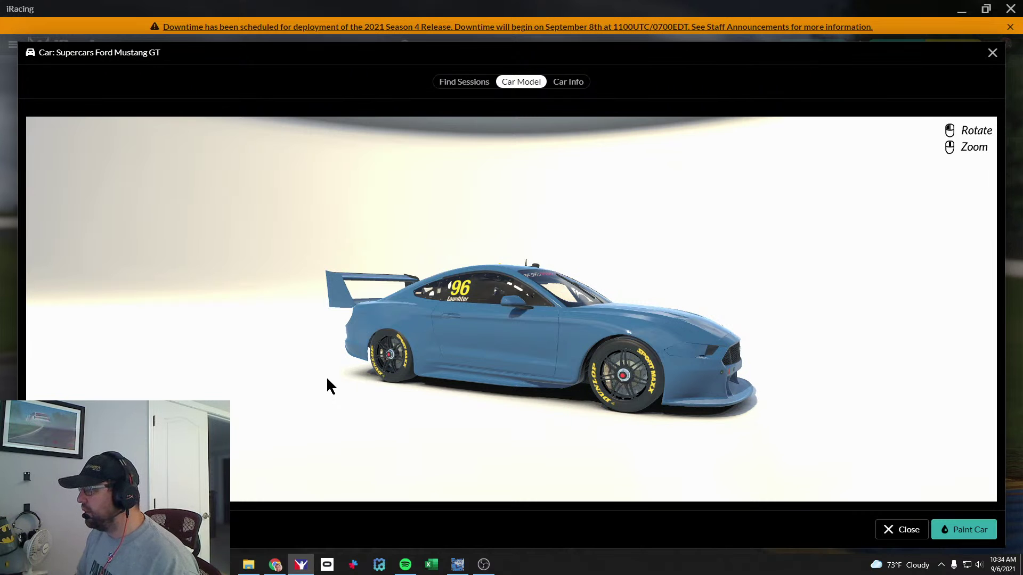
pyautogui.moveTo(326, 376); pyautogui.dragTo(542, 321)
pyautogui.hotkey('alt', 'Tab')
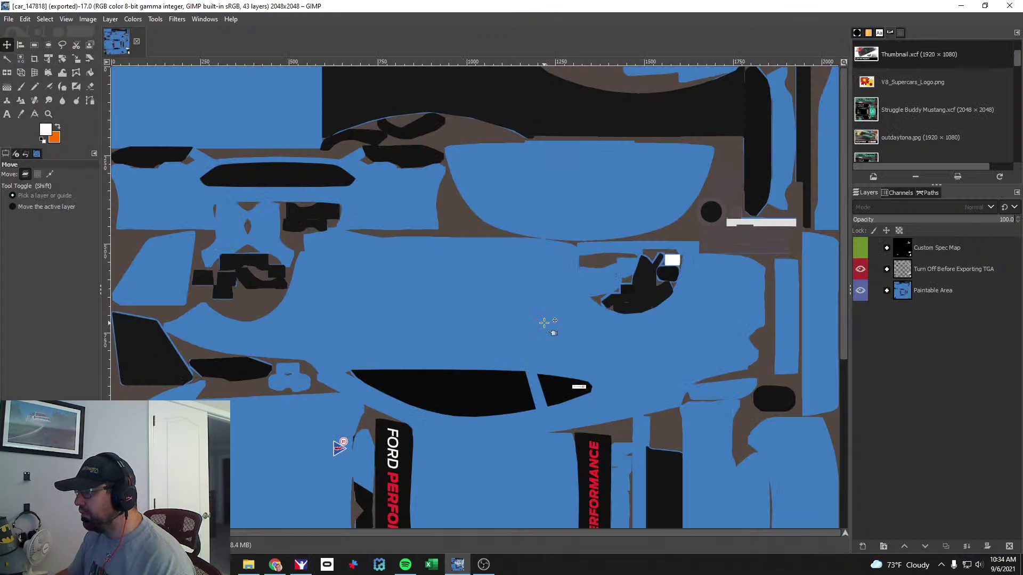
# Add a full-size transparent layer named Triangle and paint one white test dot on the car's side and one on the hood.
pyautogui.click(21, 86)
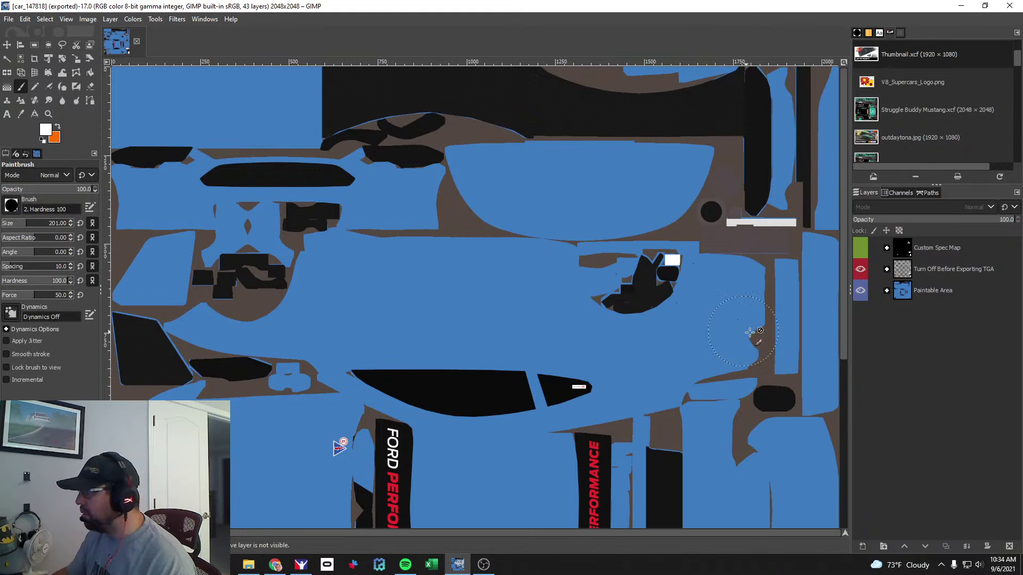
pyautogui.click(862, 547)
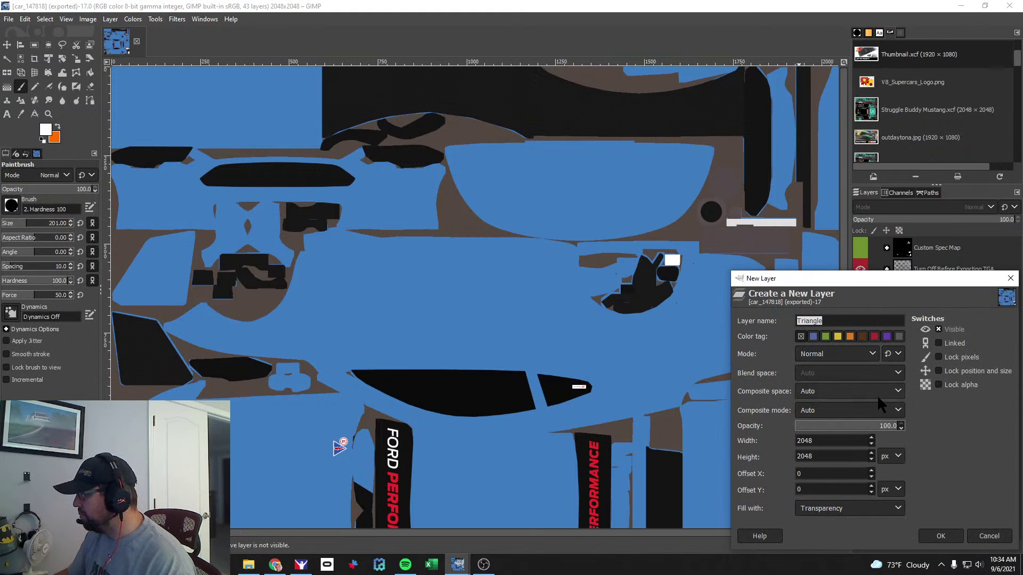
pyautogui.click(940, 535)
pyautogui.click(476, 303)
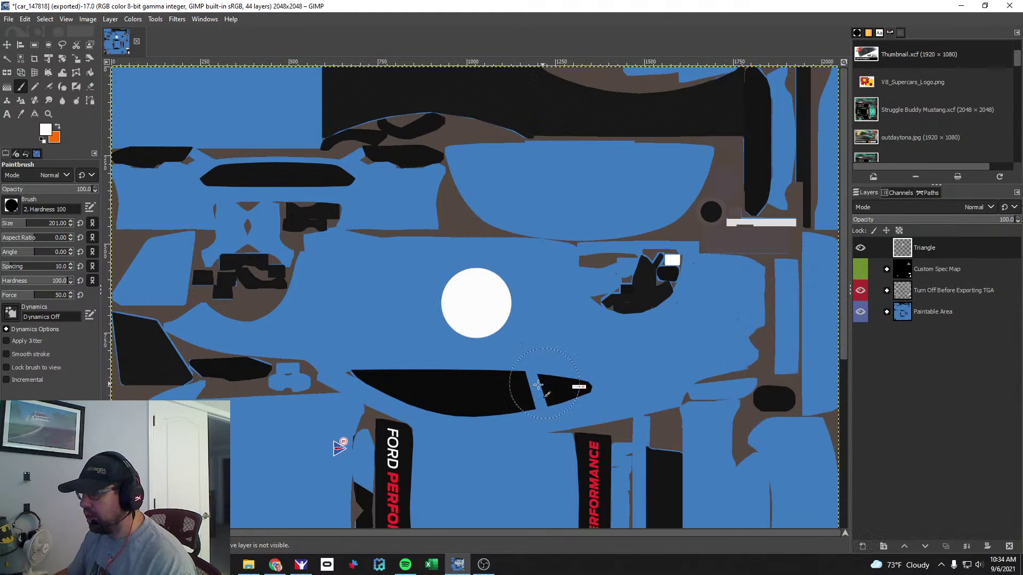
pyautogui.click(257, 468)
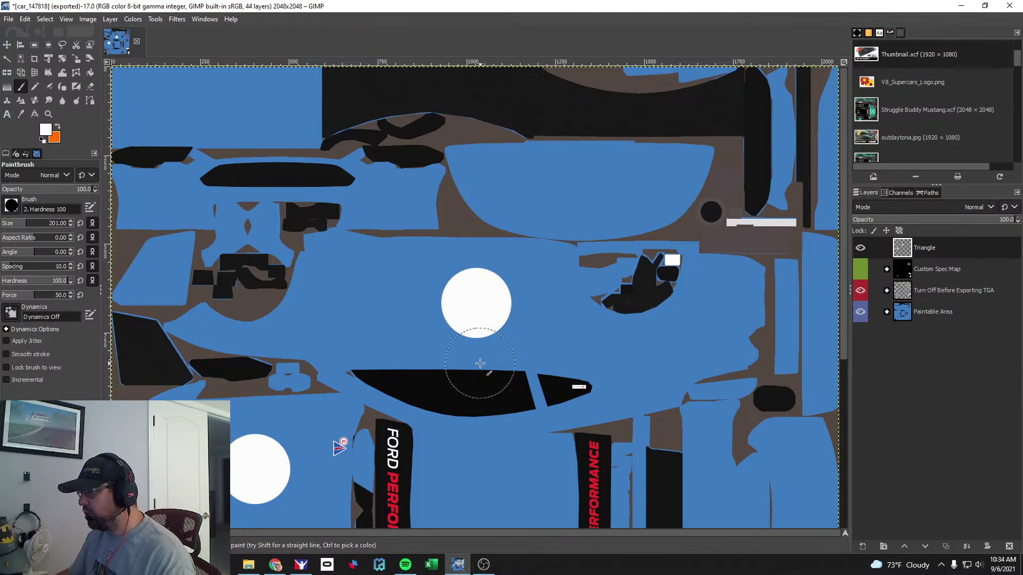
# Check the re-exported test dots on the iRacing car model and delete the Triangle layer in GIMP.
pyautogui.hotkey('alt', 'Tab')
pyautogui.moveTo(482, 368); pyautogui.dragTo(462, 376)
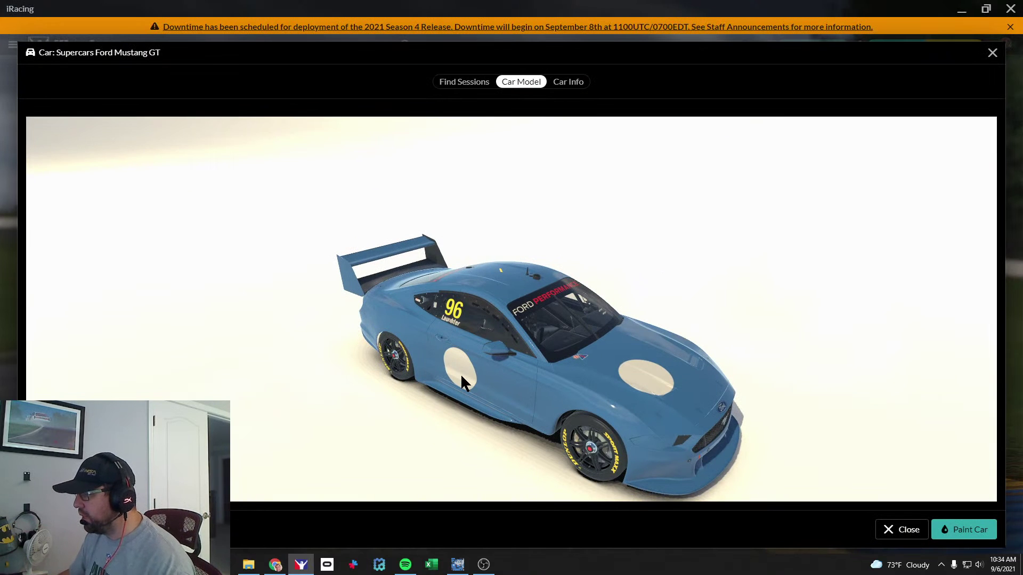
pyautogui.hotkey('alt', 'Tab')
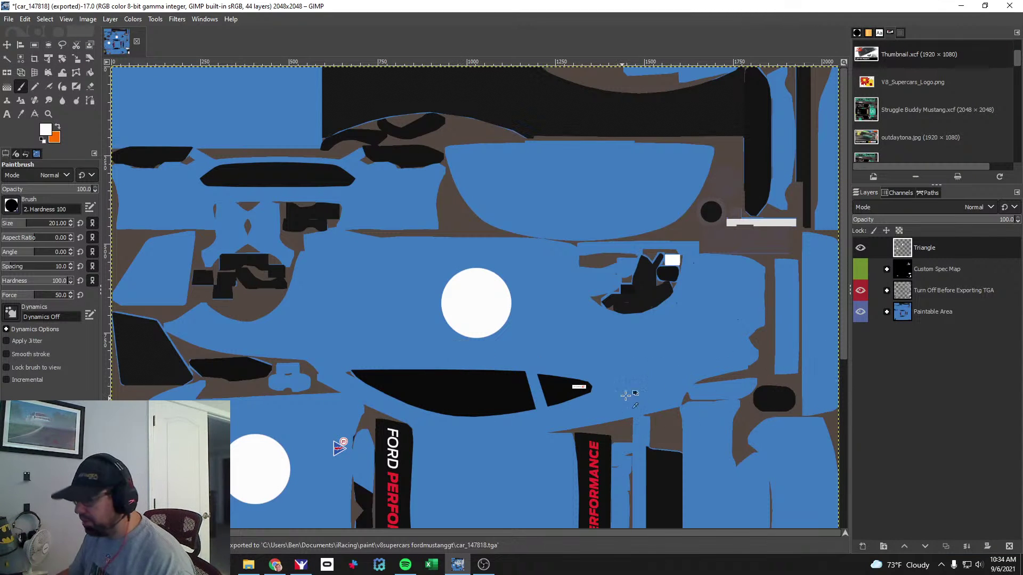
pyautogui.rightClick(939, 250)
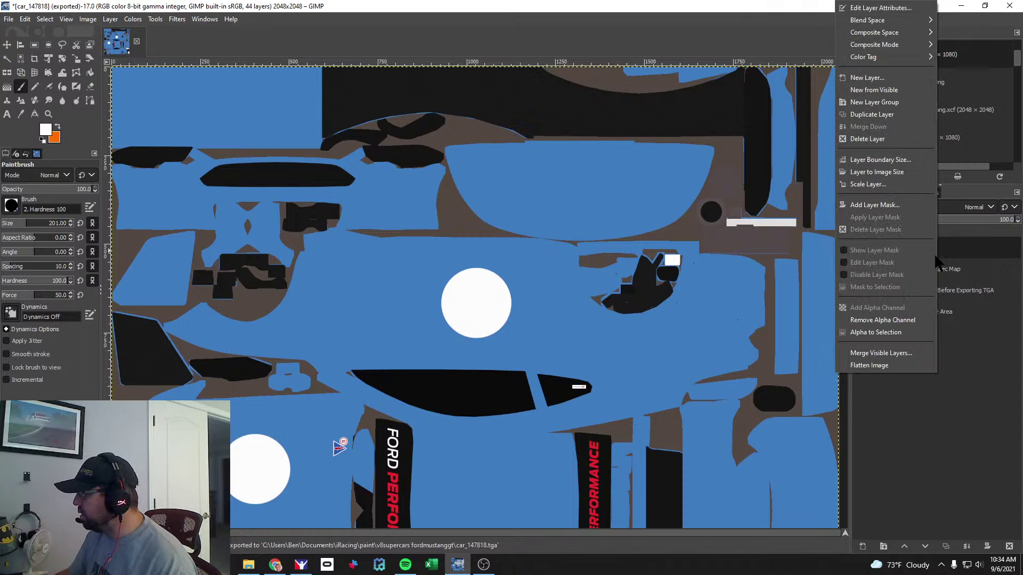
pyautogui.click(867, 139)
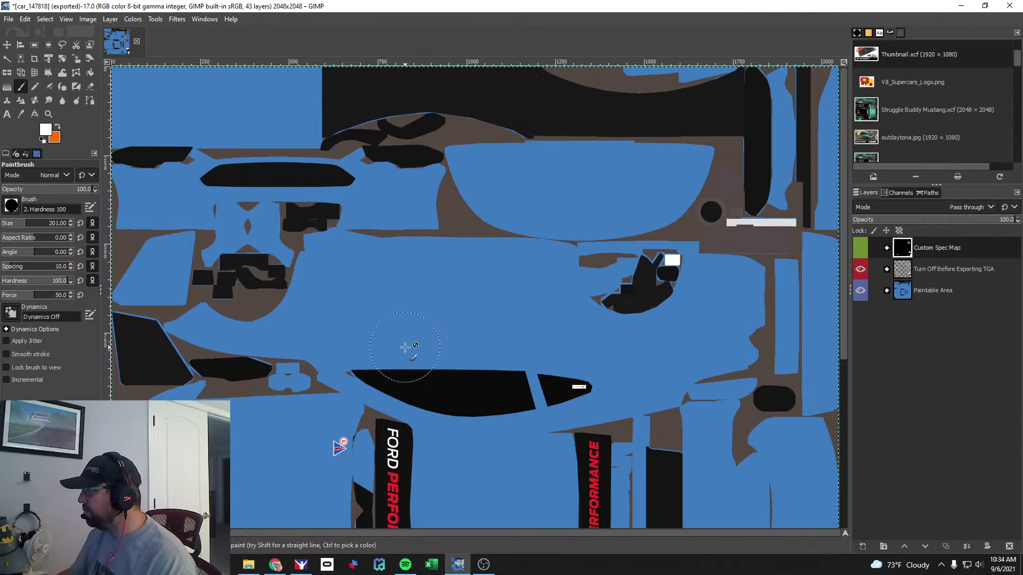
# Re-export the TGA without the test dots and compare the template's lower side panel with the iRacing car model.
pyautogui.scroll(-3, 405, 348)
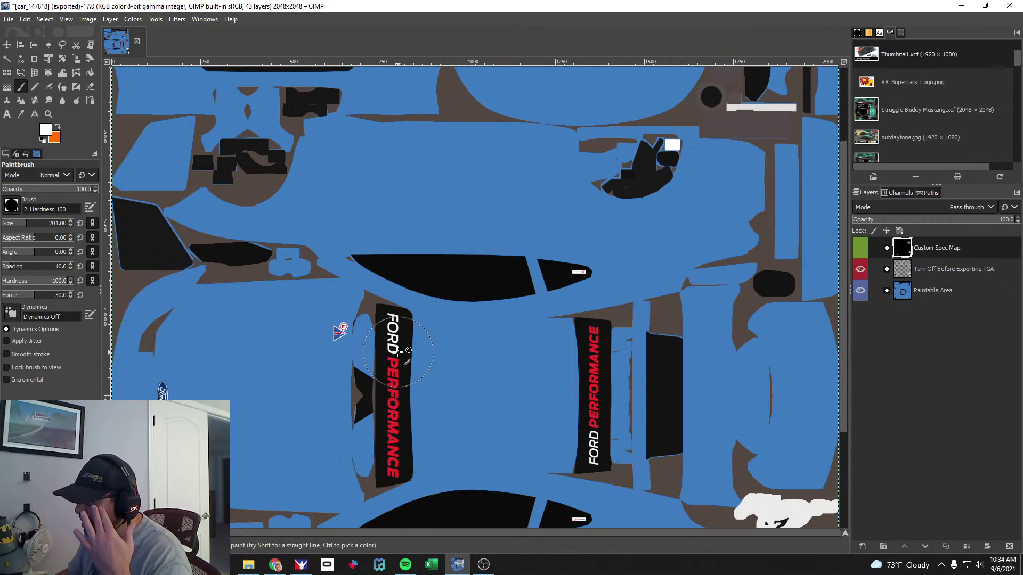
pyautogui.scroll(-4, 398, 350)
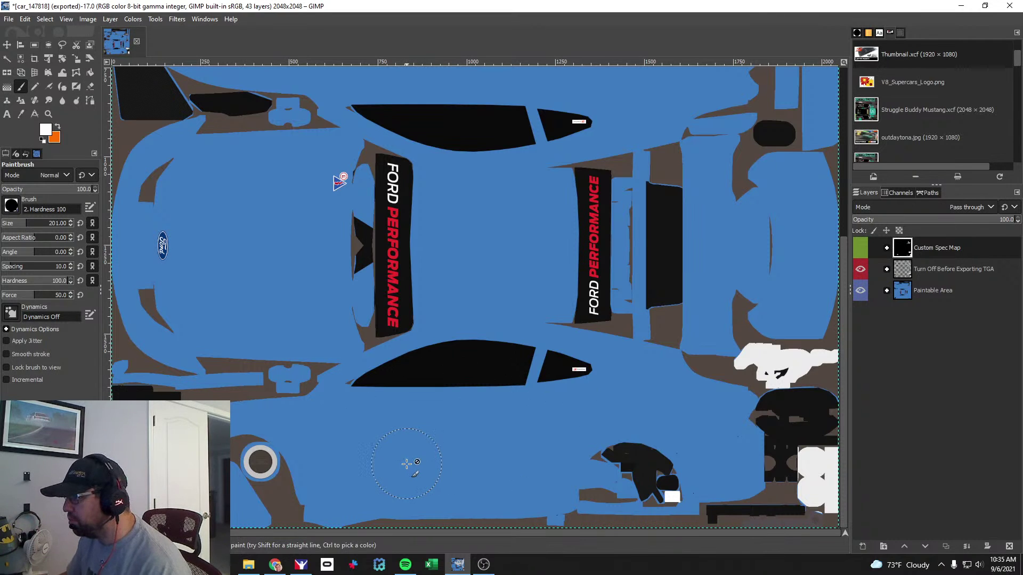
pyautogui.hotkey('alt', 'Tab')
pyautogui.moveTo(600, 389); pyautogui.dragTo(467, 339)
pyautogui.hotkey('alt', 'Tab')
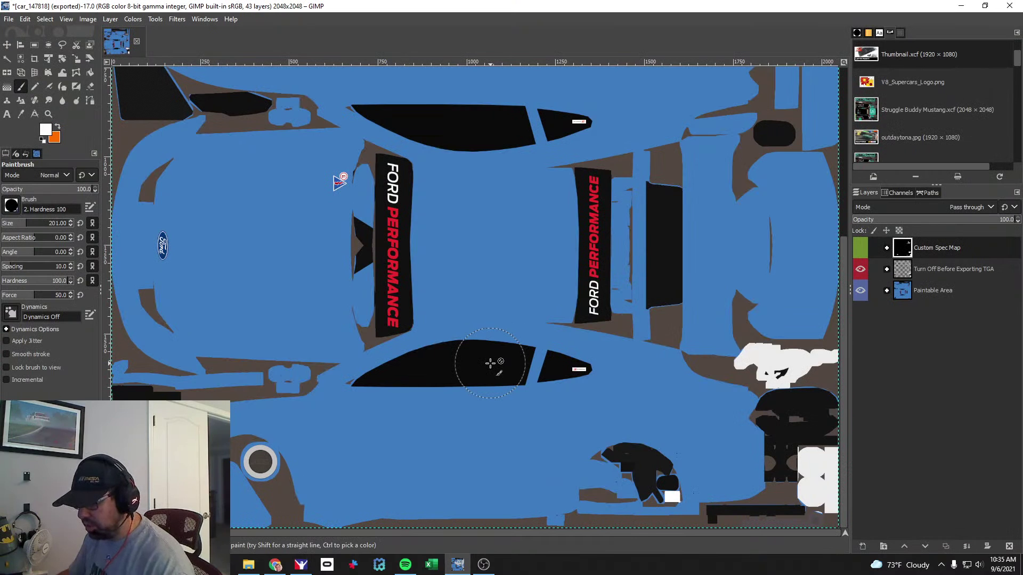
pyautogui.hotkey('alt', 'Tab')
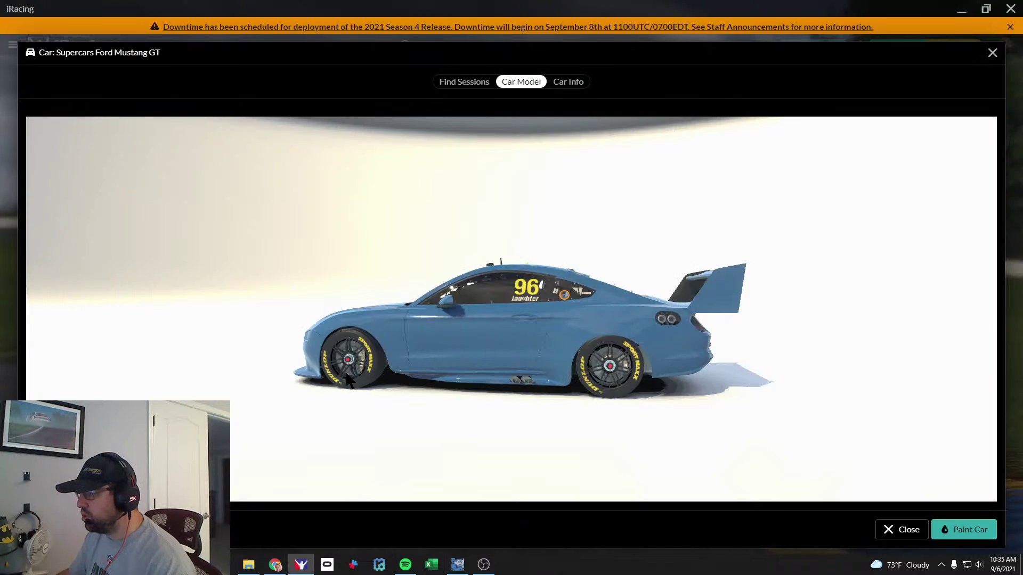
pyautogui.moveTo(474, 372); pyautogui.dragTo(360, 349)
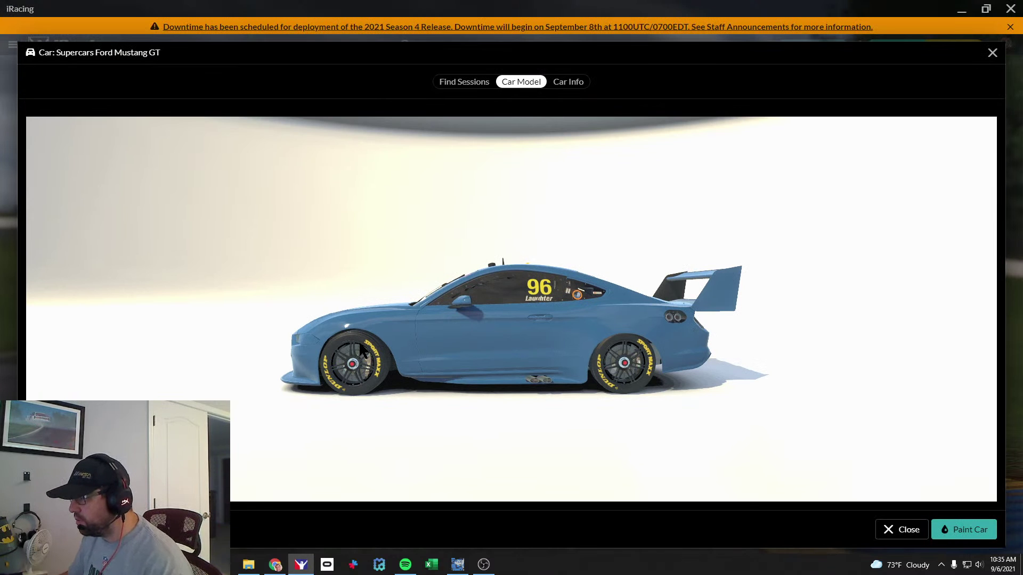
pyautogui.hotkey('alt', 'Tab')
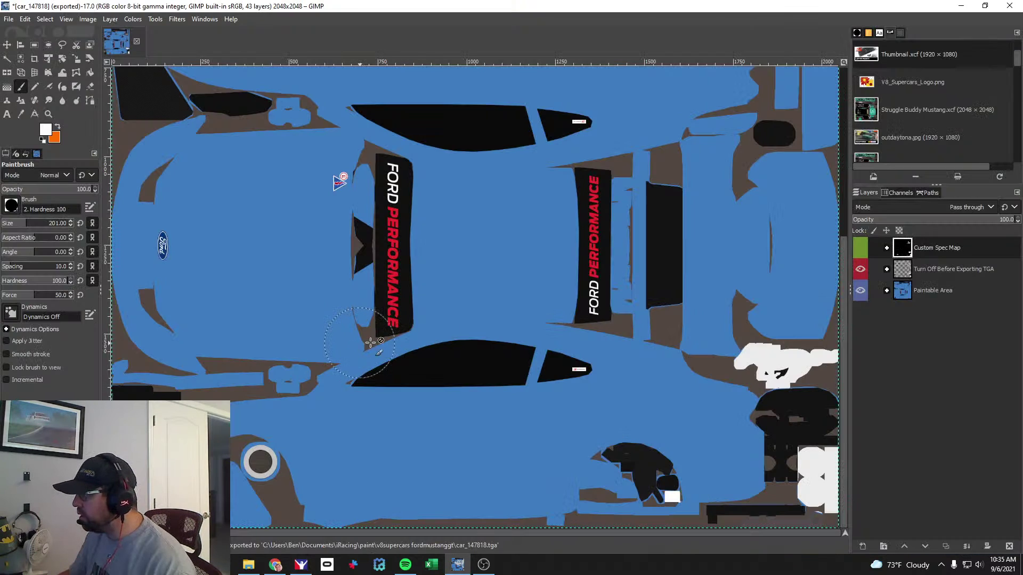
# Delete the Car Patterns group from the Paintable Area layer group.
pyautogui.click(887, 290)
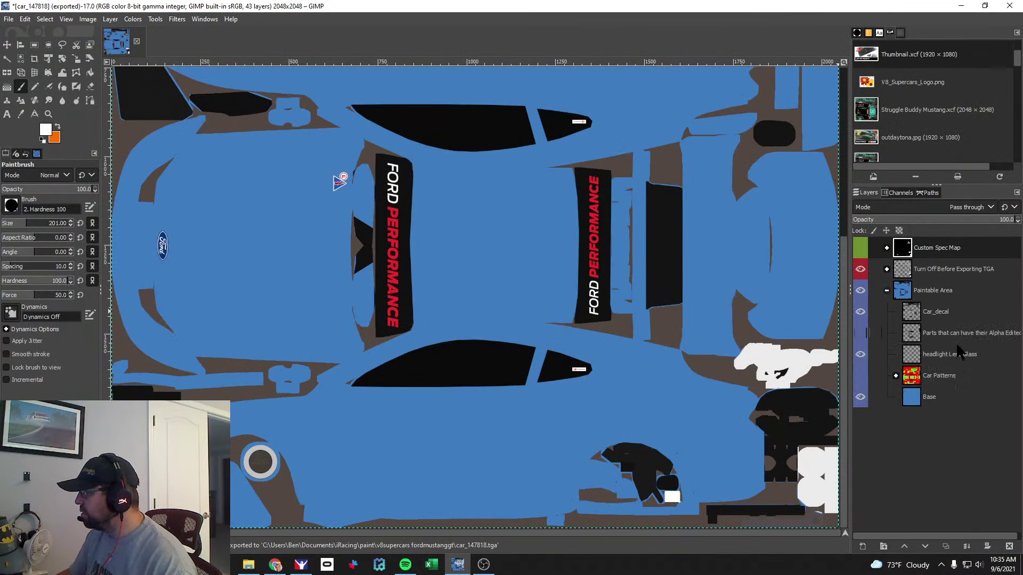
pyautogui.rightClick(937, 382)
pyautogui.click(887, 152)
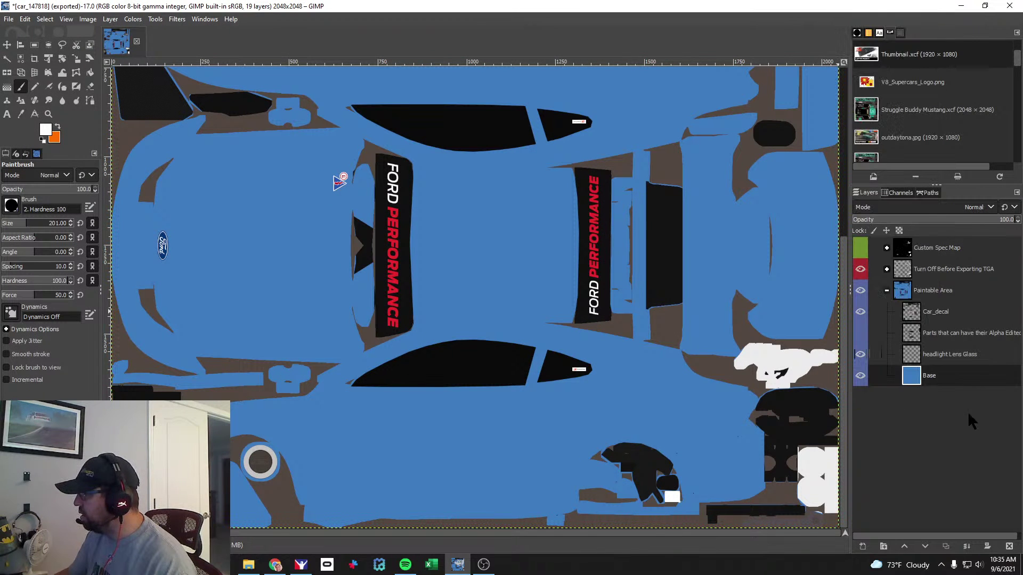
# Create two new layer groups in Paintable Area, placed between the headlight Lens Glass and Base layers.
pyautogui.click(883, 546)
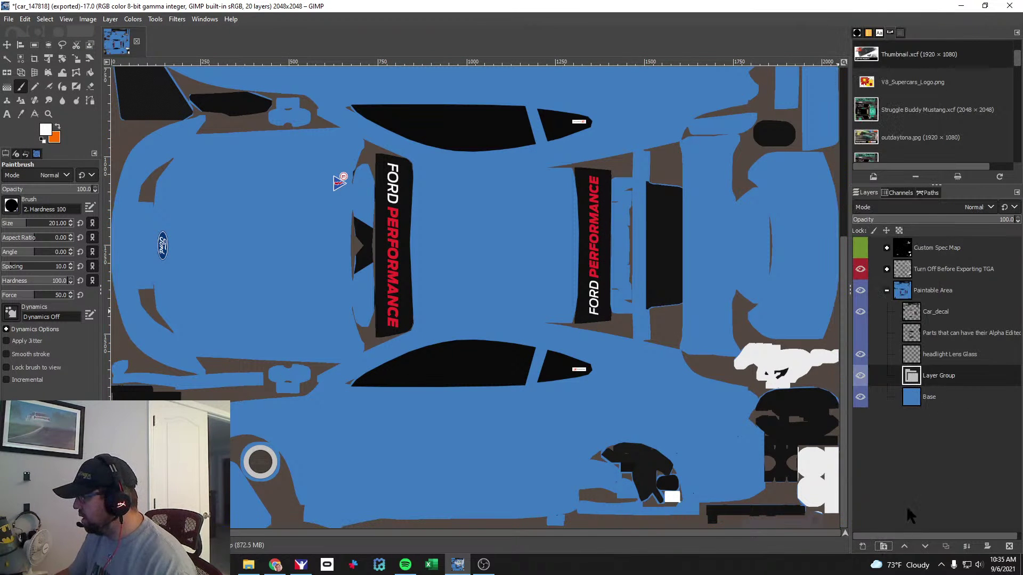
pyautogui.click(929, 356)
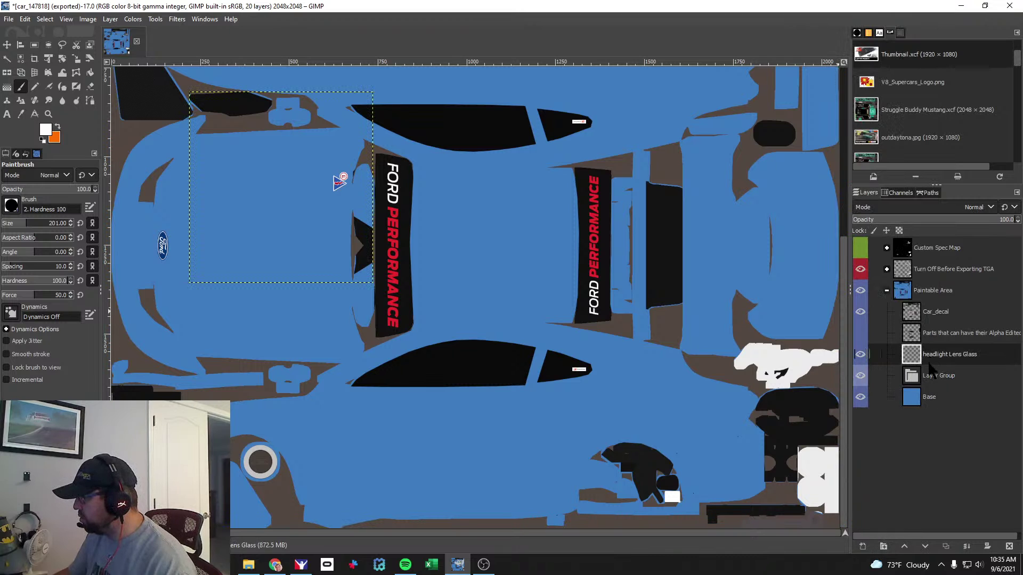
pyautogui.click(883, 546)
pyautogui.moveTo(929, 356); pyautogui.dragTo(935, 330)
pyautogui.moveTo(937, 399); pyautogui.dragTo(940, 333)
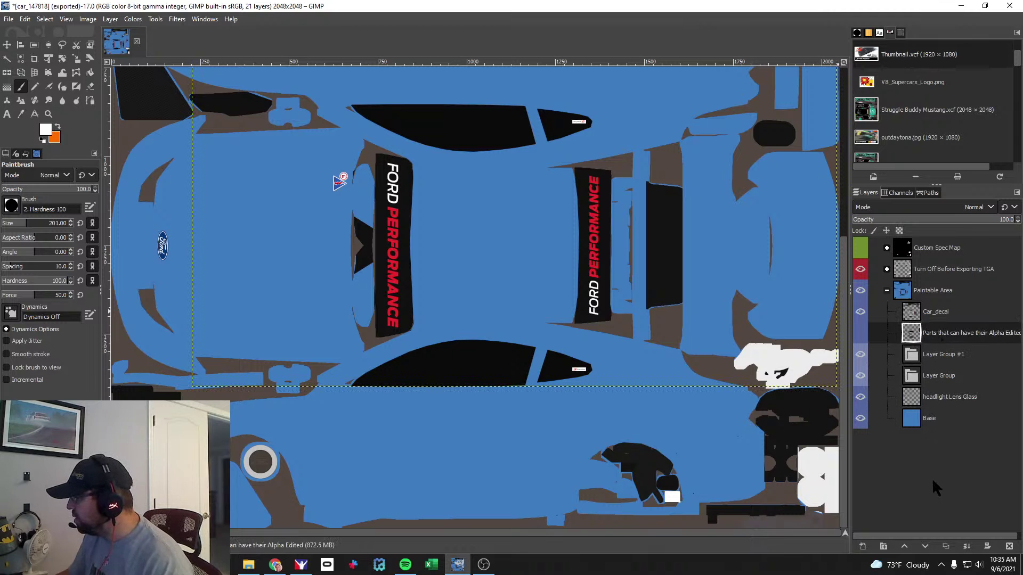
pyautogui.moveTo(946, 399); pyautogui.dragTo(948, 360)
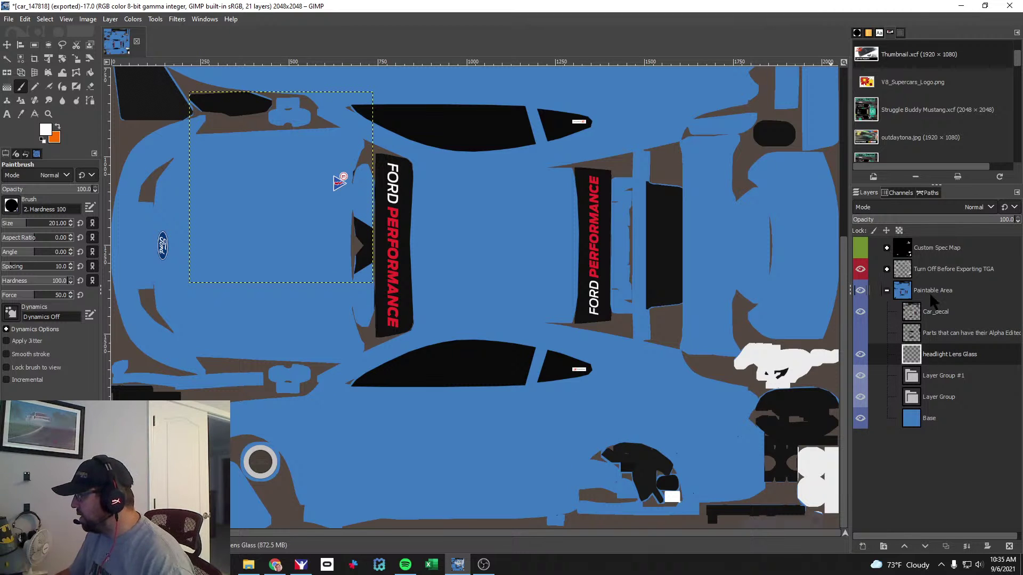
# Rename the upper new layer group "Logos" and the lower one "Graphics".
pyautogui.doubleClick(940, 376)
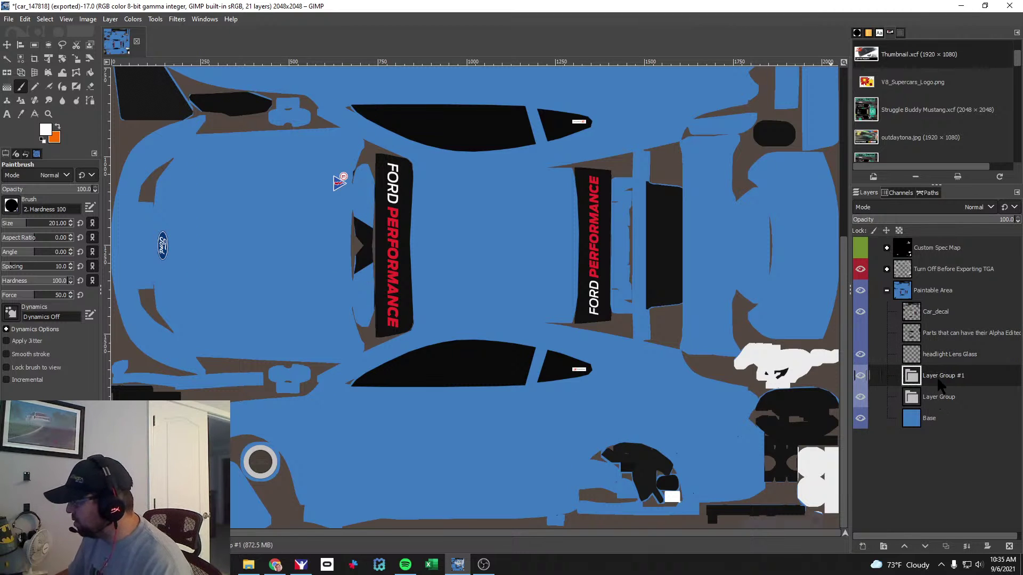
pyautogui.write('Logos')
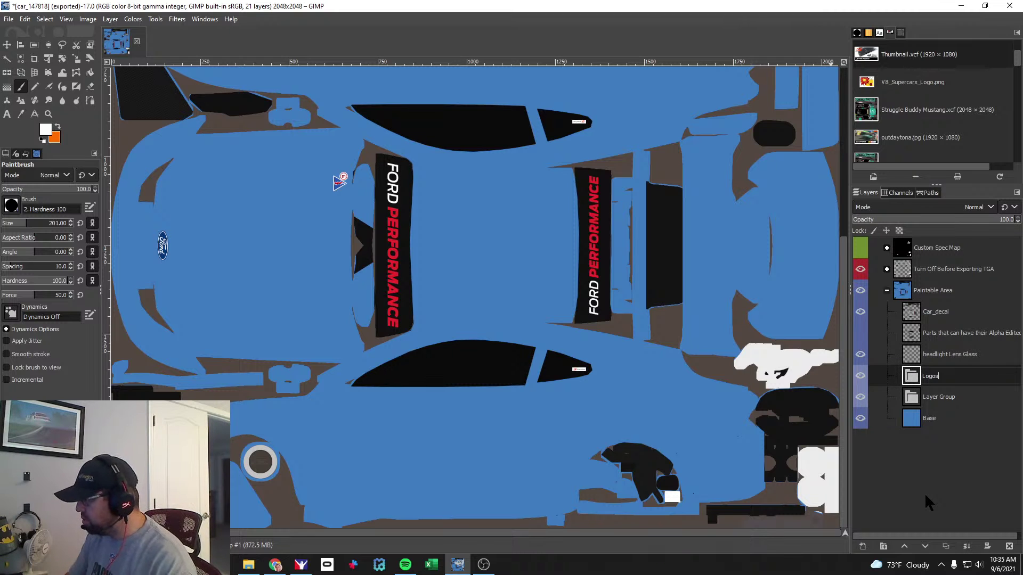
pyautogui.doubleClick(935, 398)
pyautogui.write('Gra')
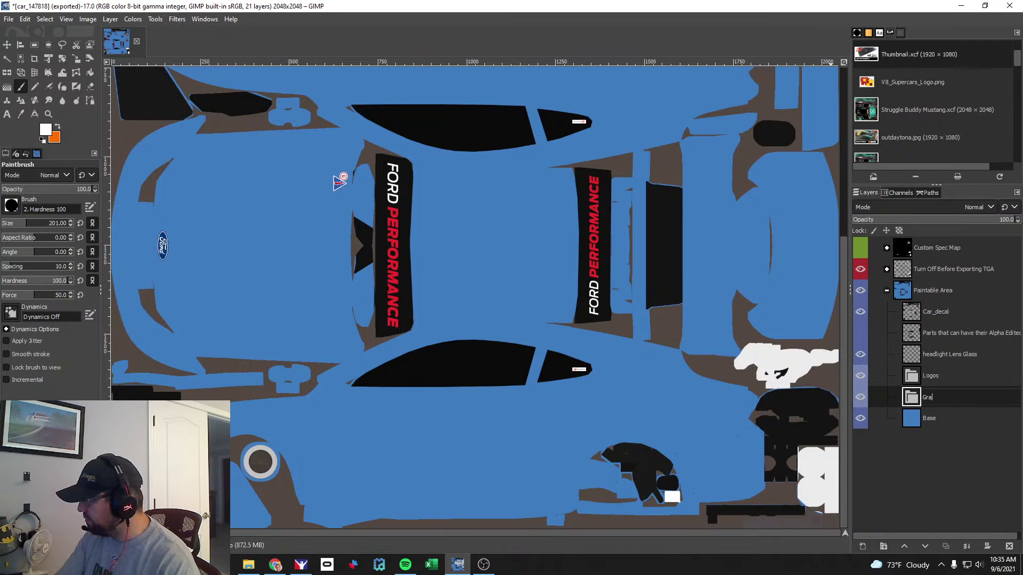
pyautogui.write('phics')
pyautogui.press('Return')
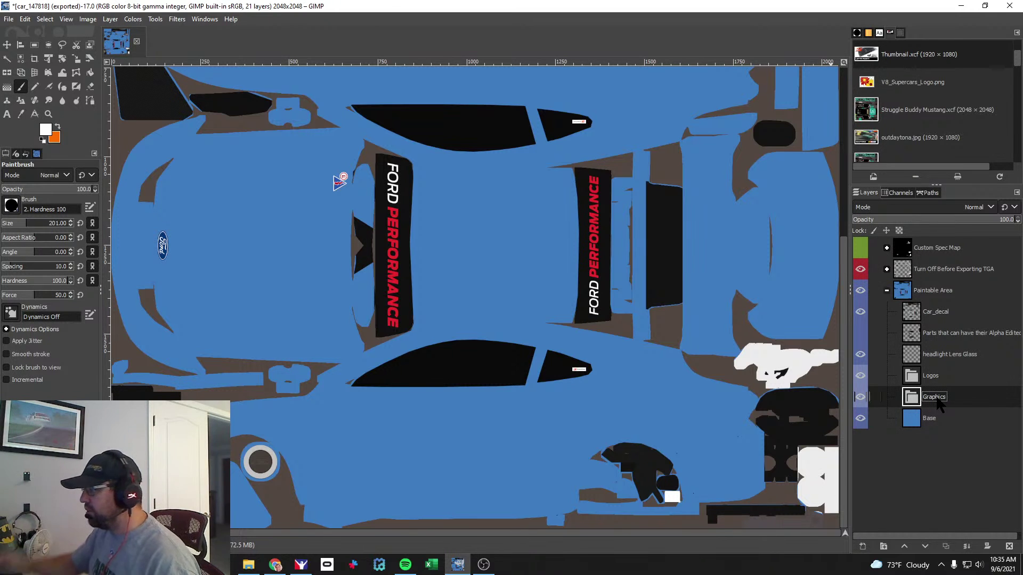
# Fill the blue bodywork on the Base layer of Paintable Area with white using Bucket Fill.
pyautogui.hotkey('alt', 'Tab')
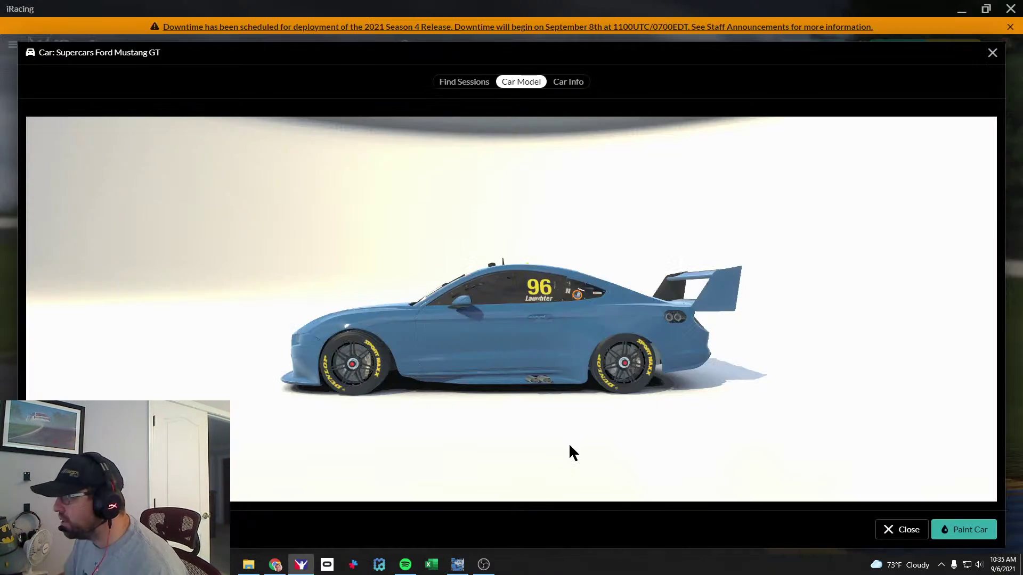
pyautogui.hotkey('alt', 'Tab')
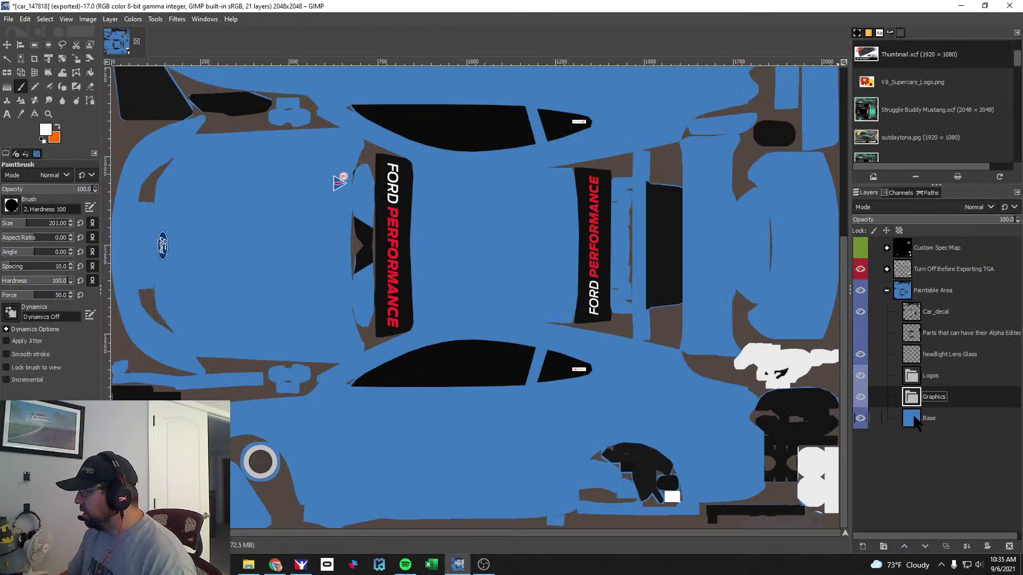
pyautogui.click(934, 418)
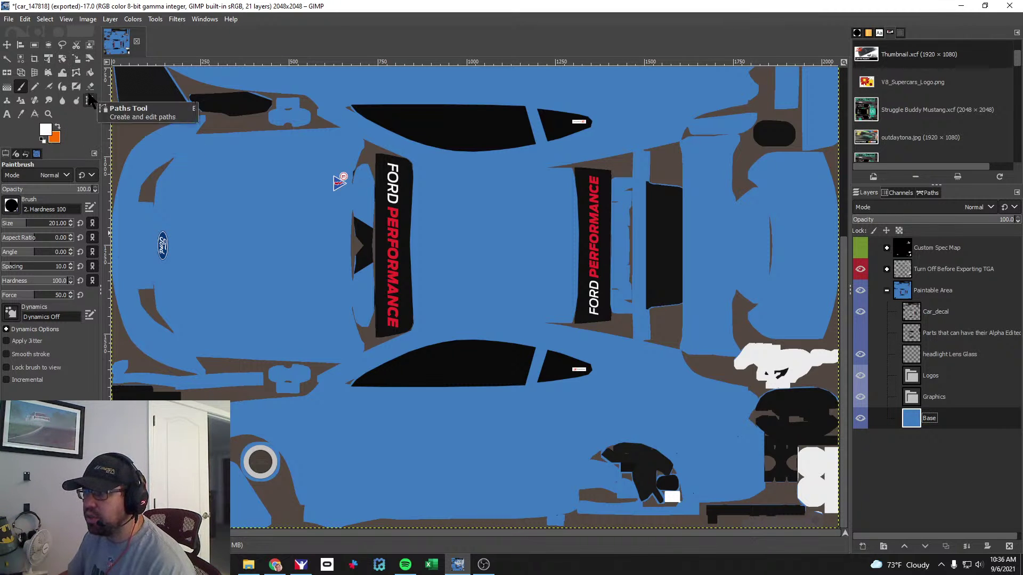
pyautogui.click(90, 73)
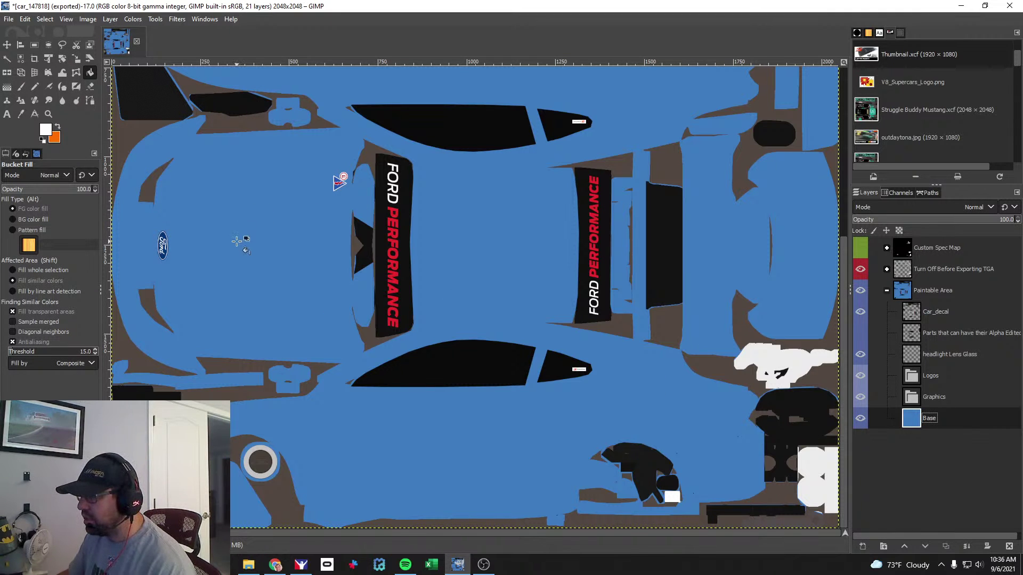
pyautogui.click(309, 317)
# Re-export the TGA with the white base and inspect the car from a front three-quarter angle in iRacing.
pyautogui.hotkey('ctrl', 'e')
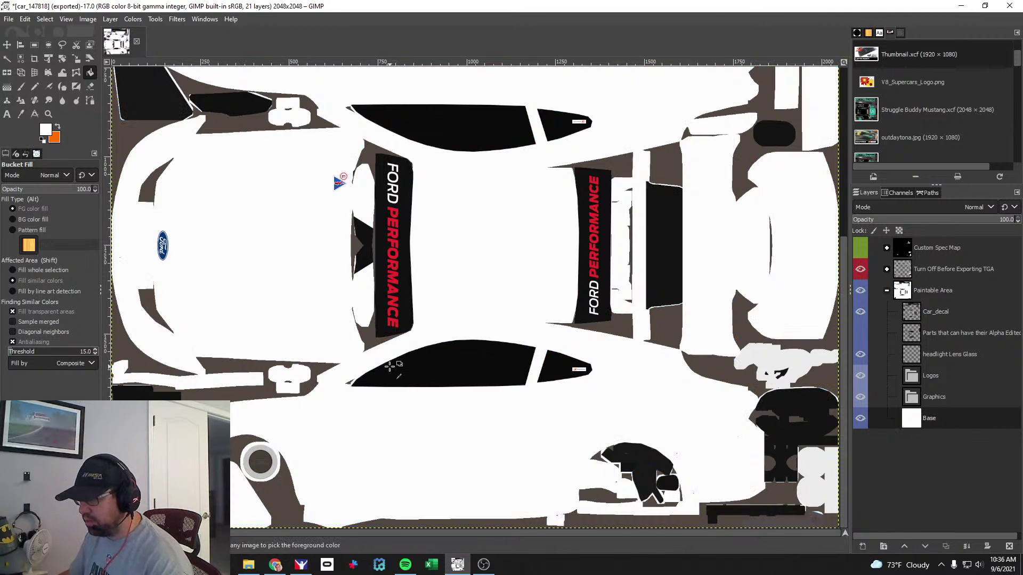
pyautogui.hotkey('alt', 'Tab')
pyautogui.moveTo(345, 382)
pyautogui.mouseDown()
pyautogui.moveTo(391, 406)
pyautogui.moveTo(360, 391)
pyautogui.moveTo(370, 360)
pyautogui.mouseUp()
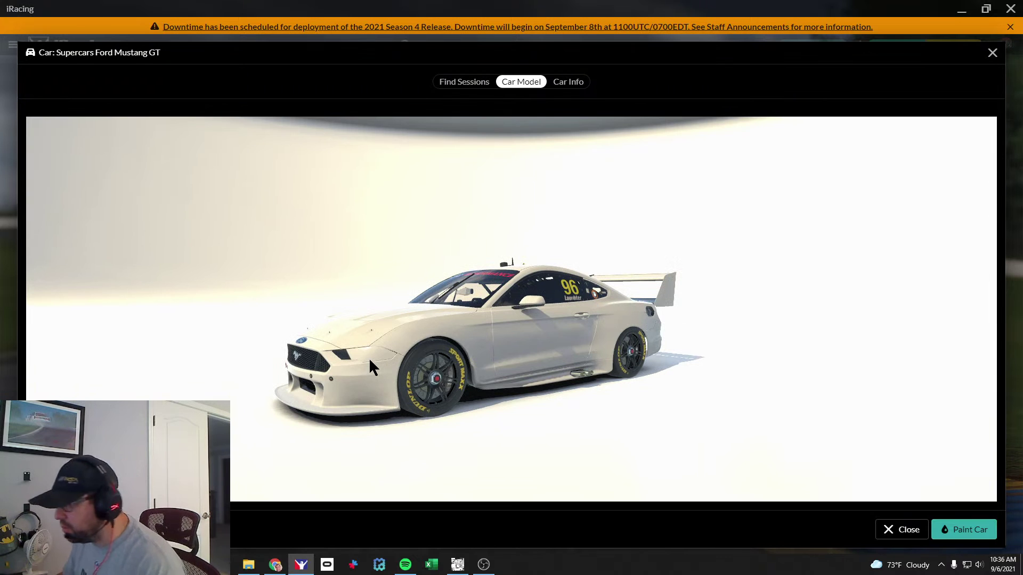
pyautogui.hotkey('alt', 'Tab')
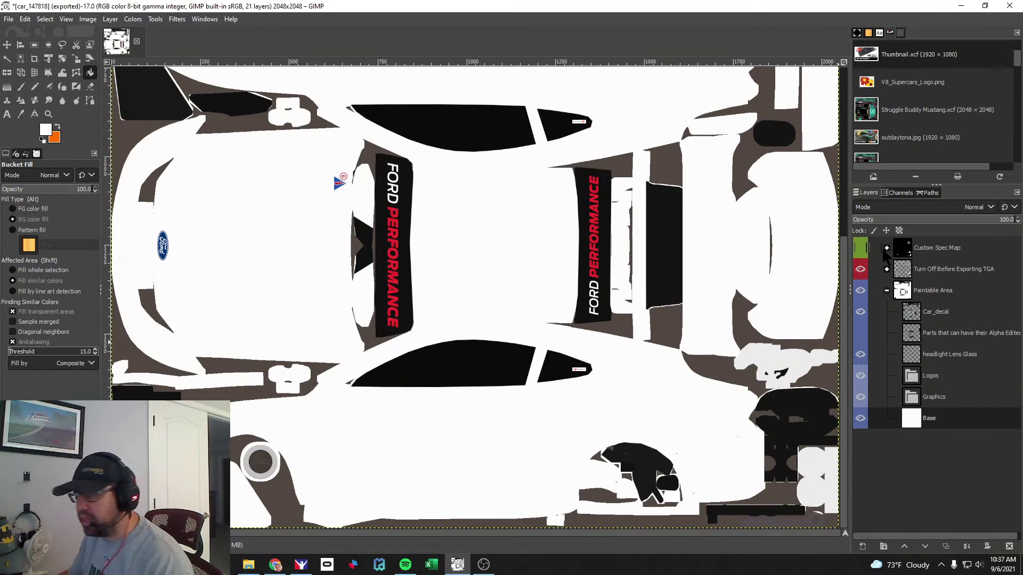
# Expand the Custom Spec Map layer group and make it visible.
pyautogui.click(886, 248)
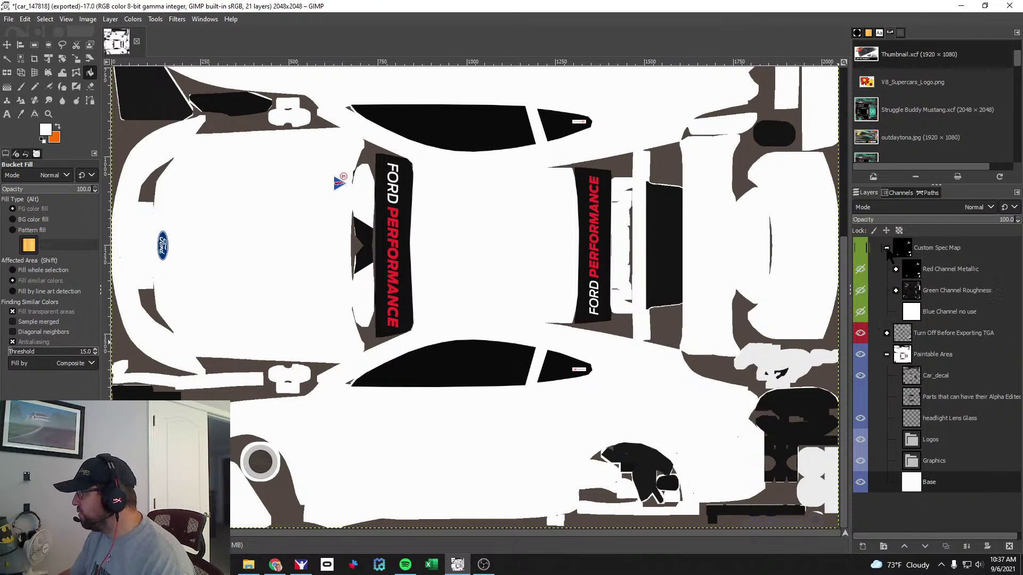
pyautogui.click(886, 248)
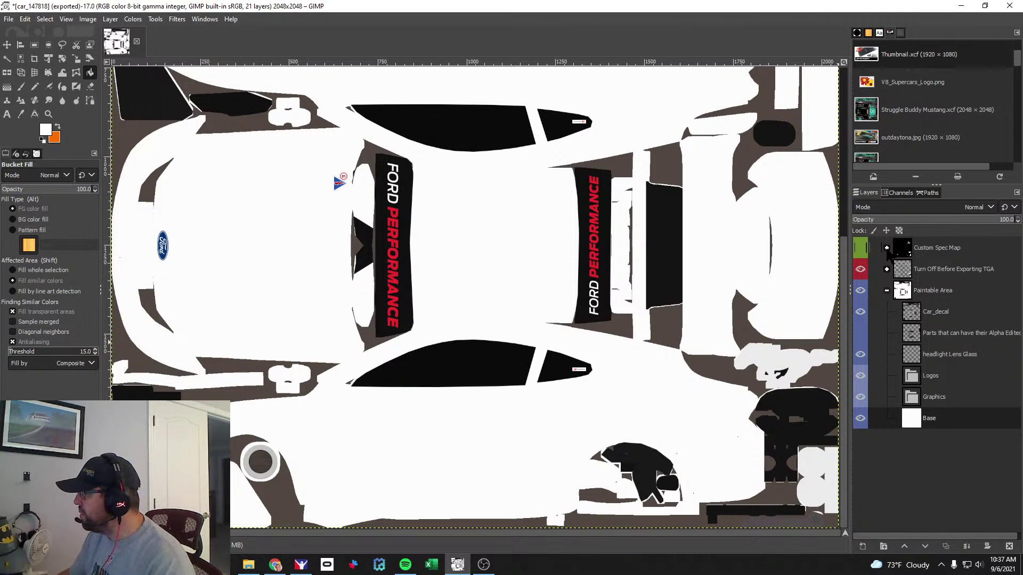
pyautogui.click(959, 249)
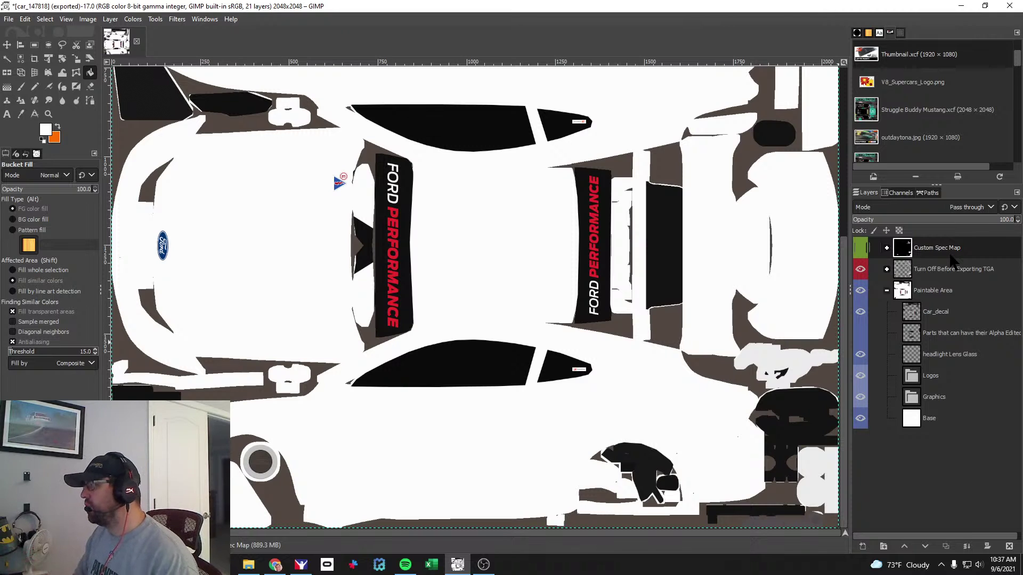
pyautogui.click(886, 248)
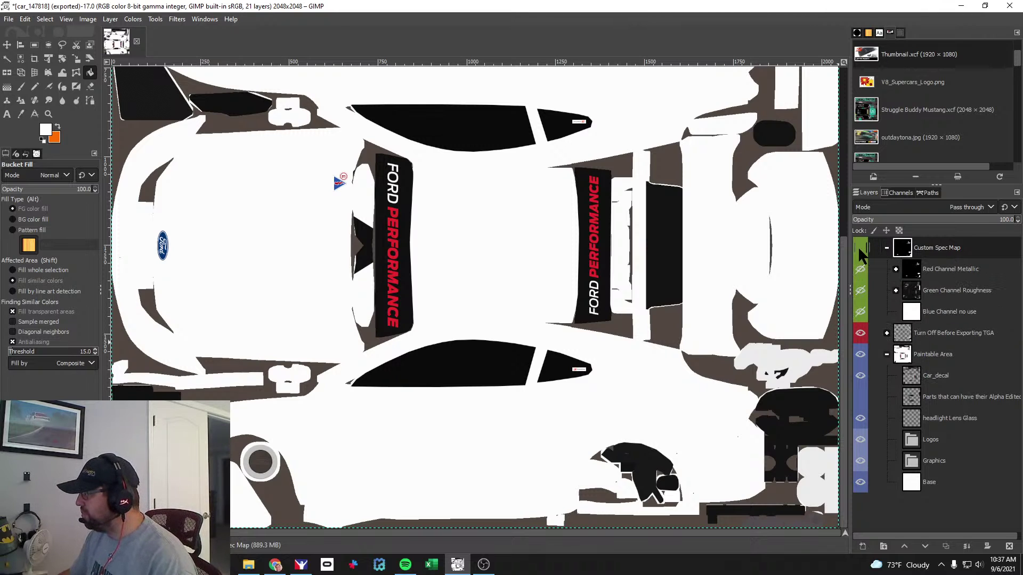
pyautogui.click(860, 249)
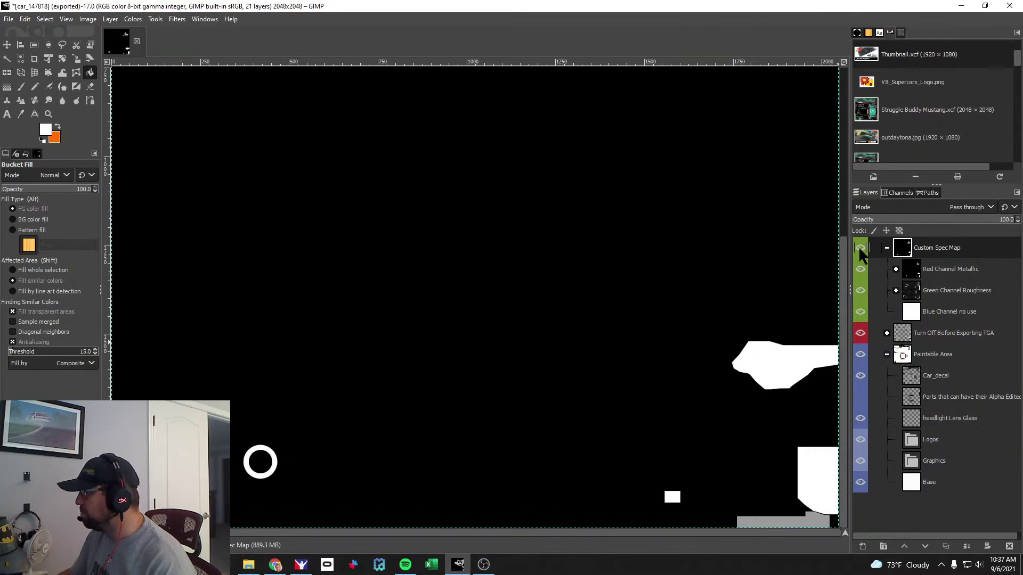
# Expand the Red Channel Metallic group and select its Base Paint #1 layer.
pyautogui.click(957, 272)
pyautogui.click(959, 290)
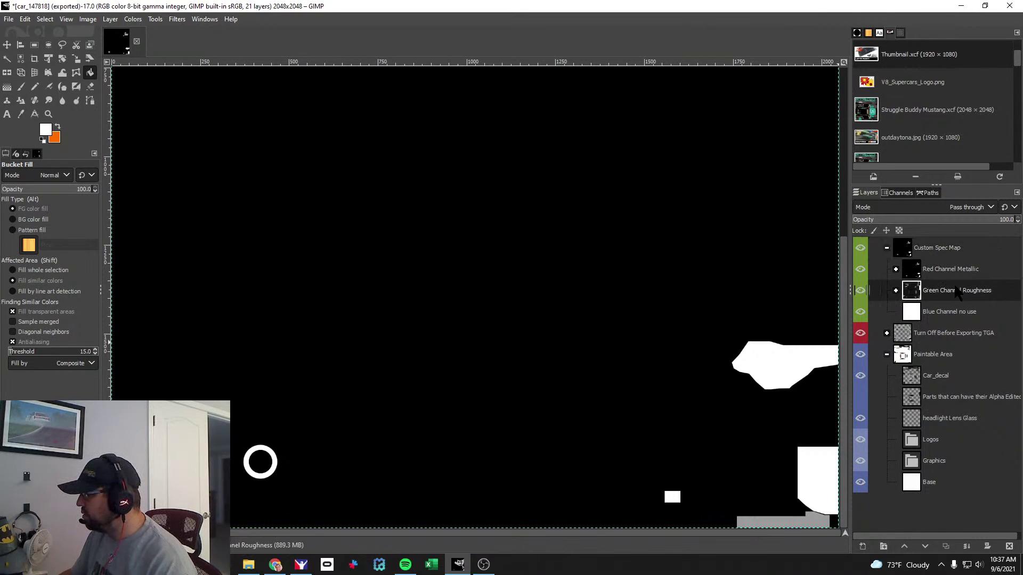
pyautogui.click(952, 274)
pyautogui.click(895, 269)
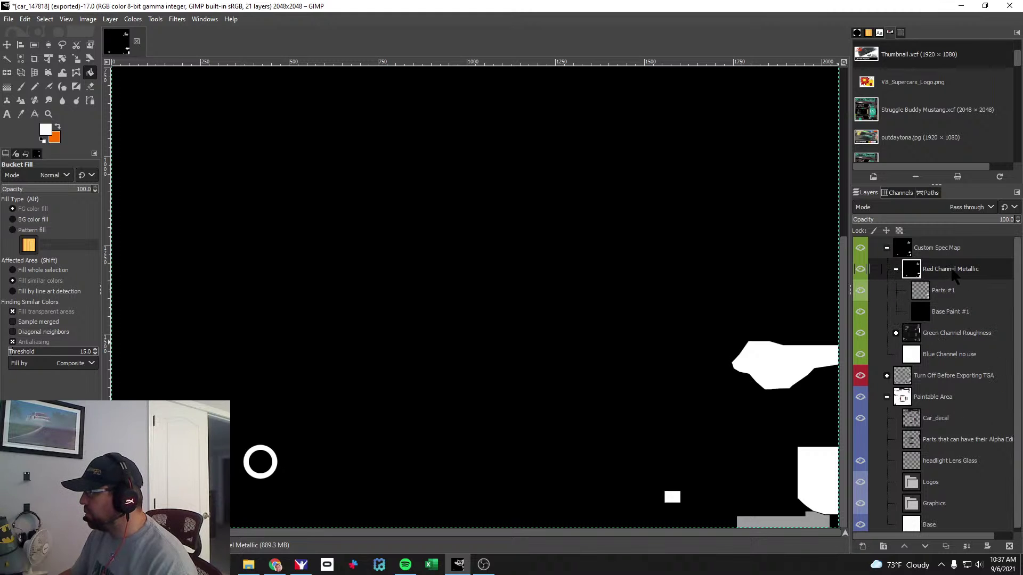
pyautogui.click(958, 333)
pyautogui.click(949, 275)
pyautogui.click(950, 315)
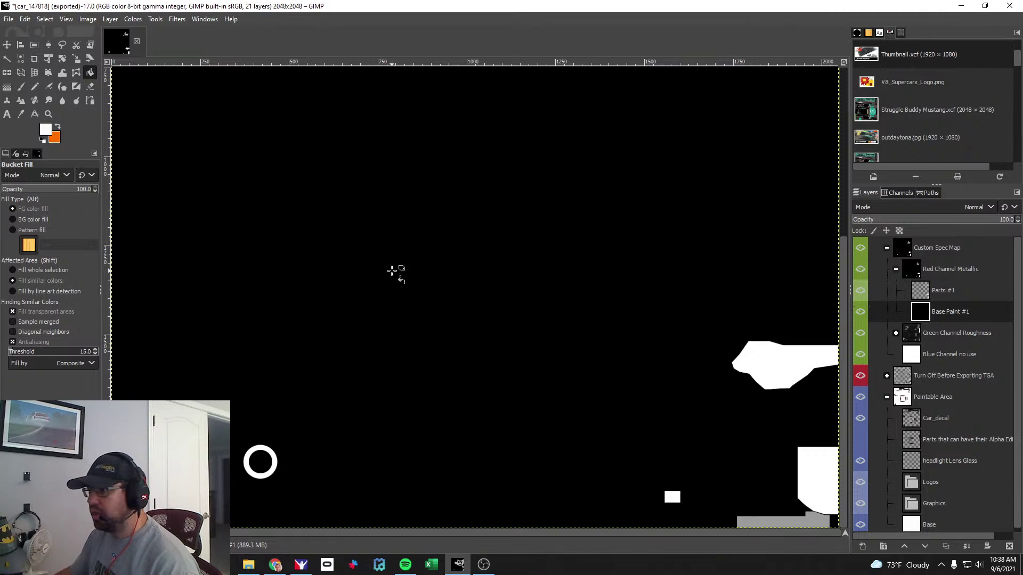
# Set the foreground colour to RGB 255, 255, 255 and fill the Base Paint #1 layer with it.
pyautogui.click(45, 130)
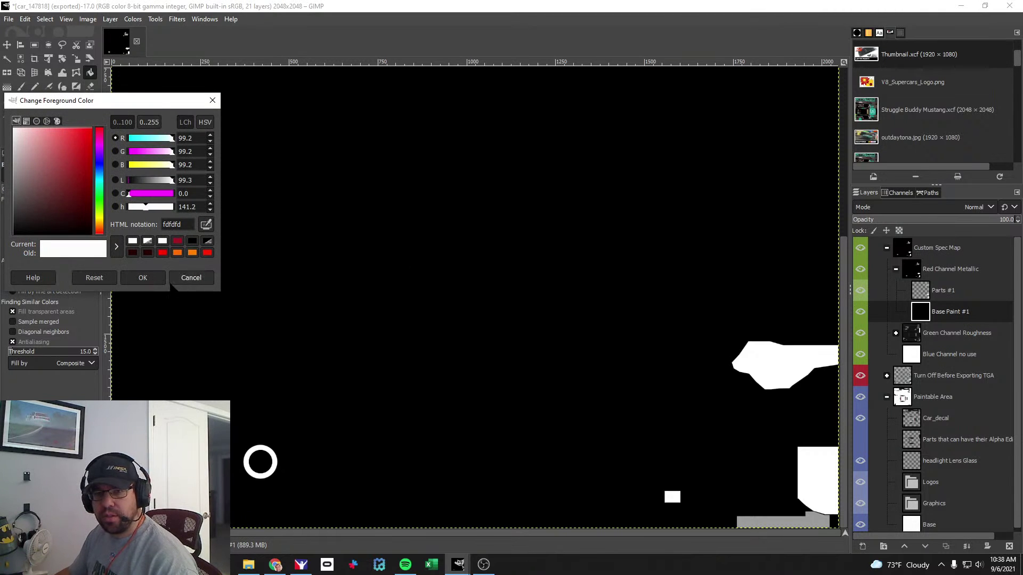
pyautogui.click(149, 123)
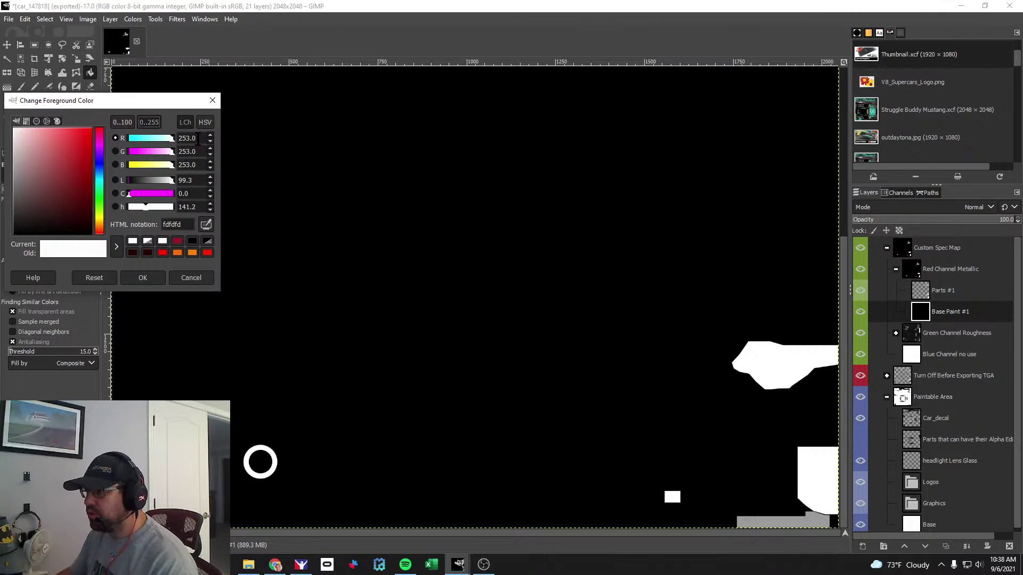
pyautogui.press('Tab')
pyautogui.write('255')
pyautogui.press('Tab')
pyautogui.write('255')
pyautogui.press('Tab')
pyautogui.write('2')
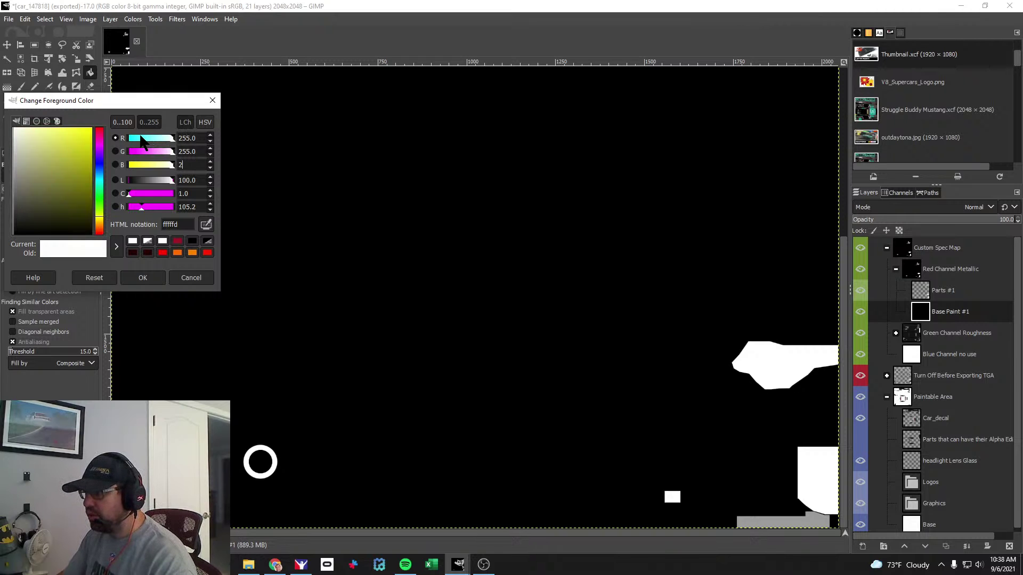
pyautogui.press('Tab')
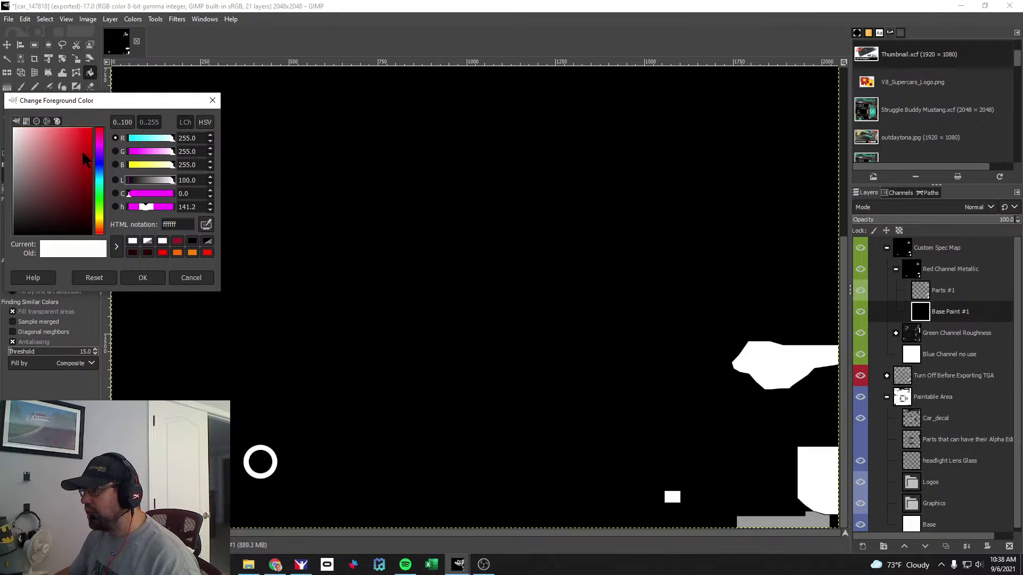
pyautogui.click(142, 277)
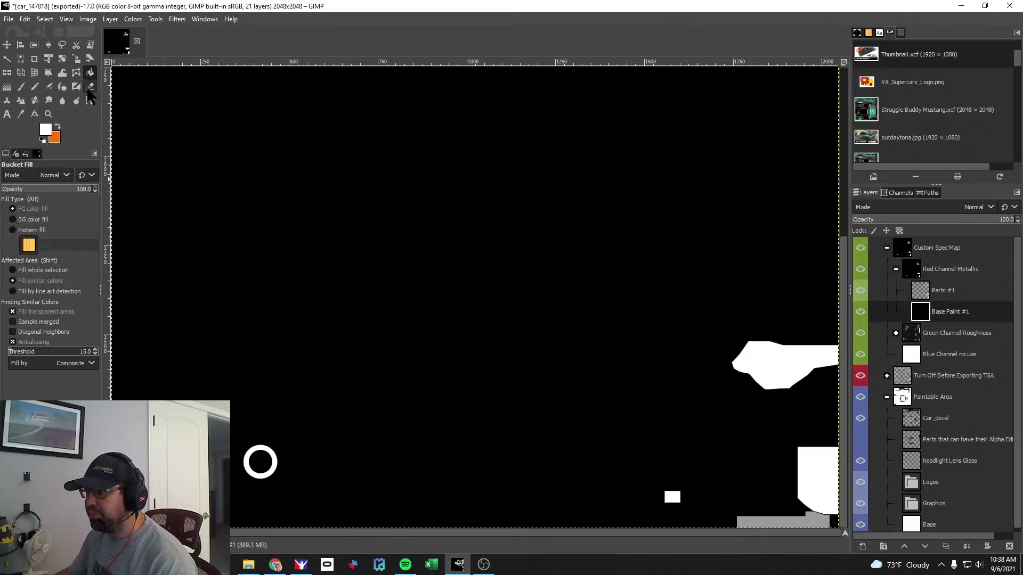
pyautogui.click(316, 338)
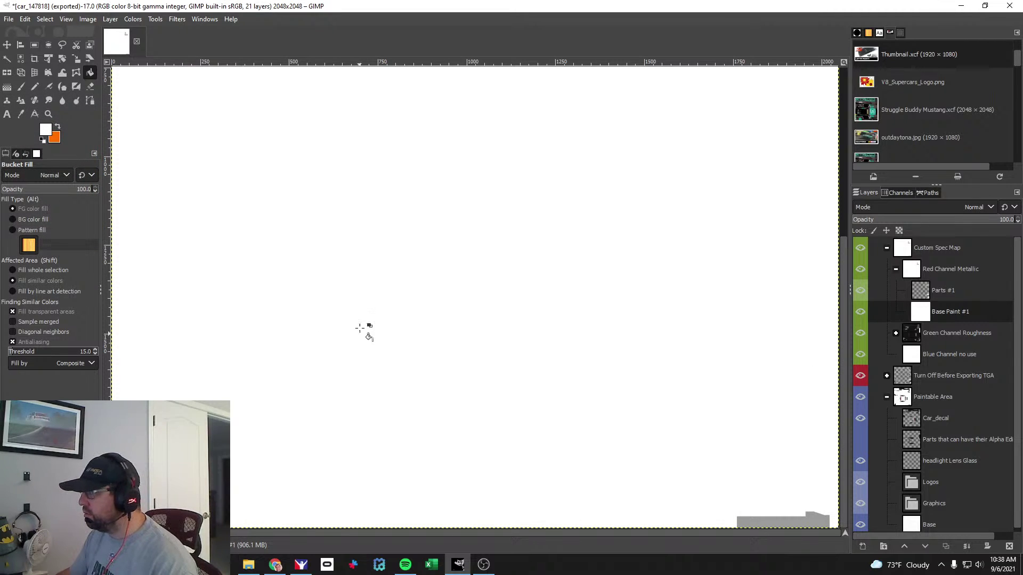
# Change the foreground colour to bright red and fill the Base Paint #1 layer with it.
pyautogui.click(47, 131)
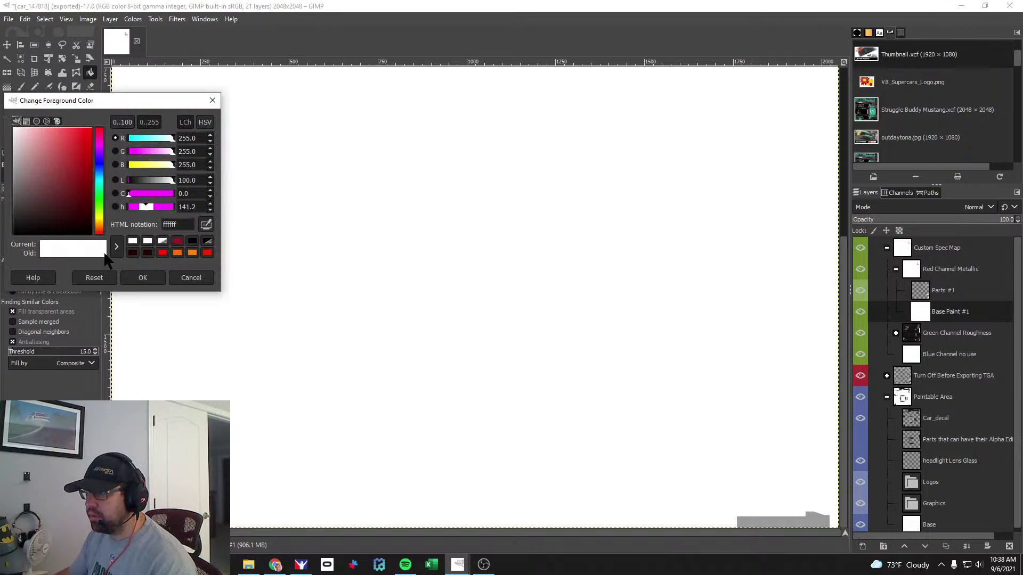
pyautogui.click(90, 129)
pyautogui.click(143, 277)
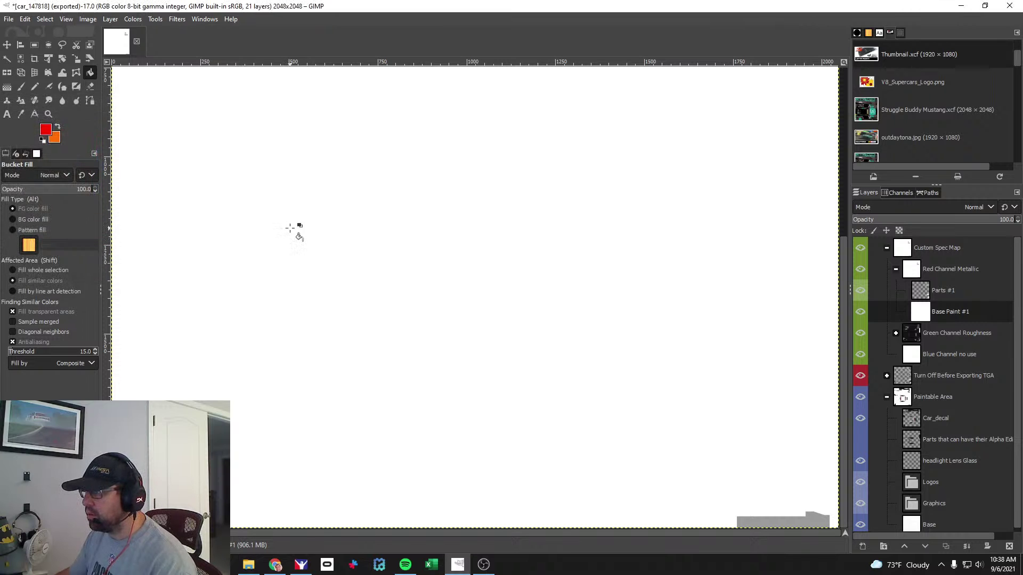
pyautogui.click(290, 228)
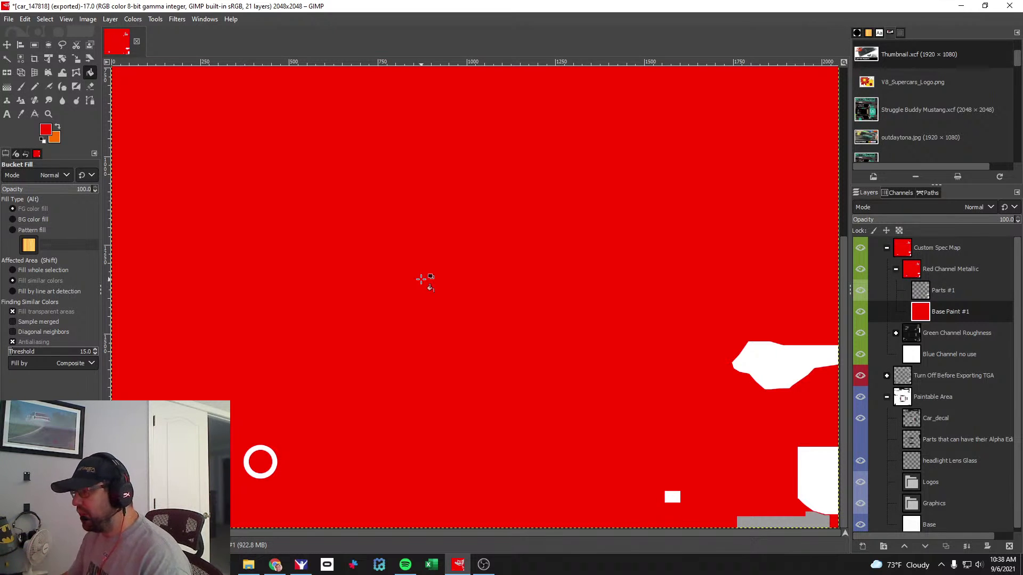
# Export the spec map as a TGA, inserting "spec_" after "car_" in the file name, and preview it on the iRacing car model.
pyautogui.click(9, 20)
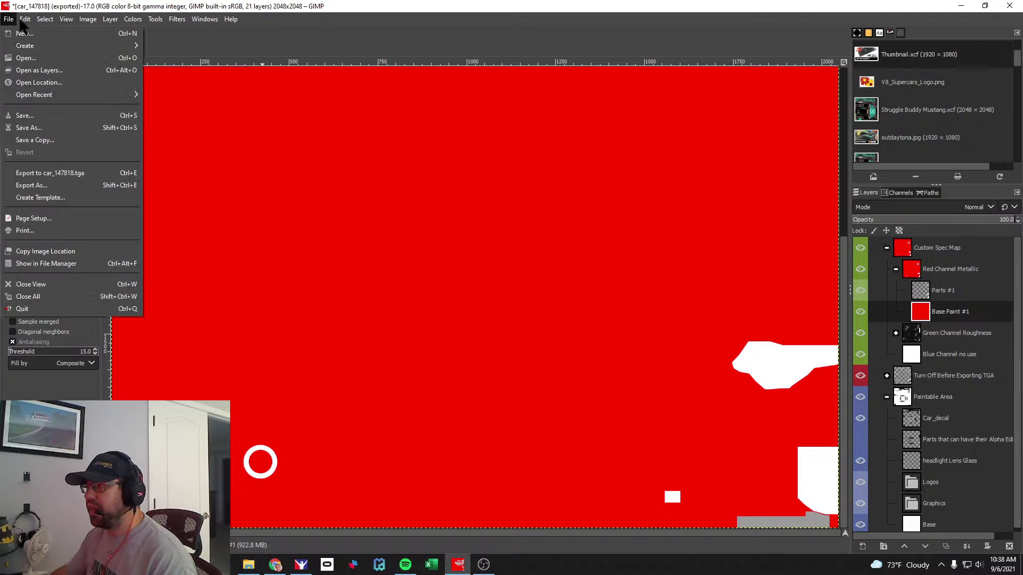
pyautogui.click(38, 186)
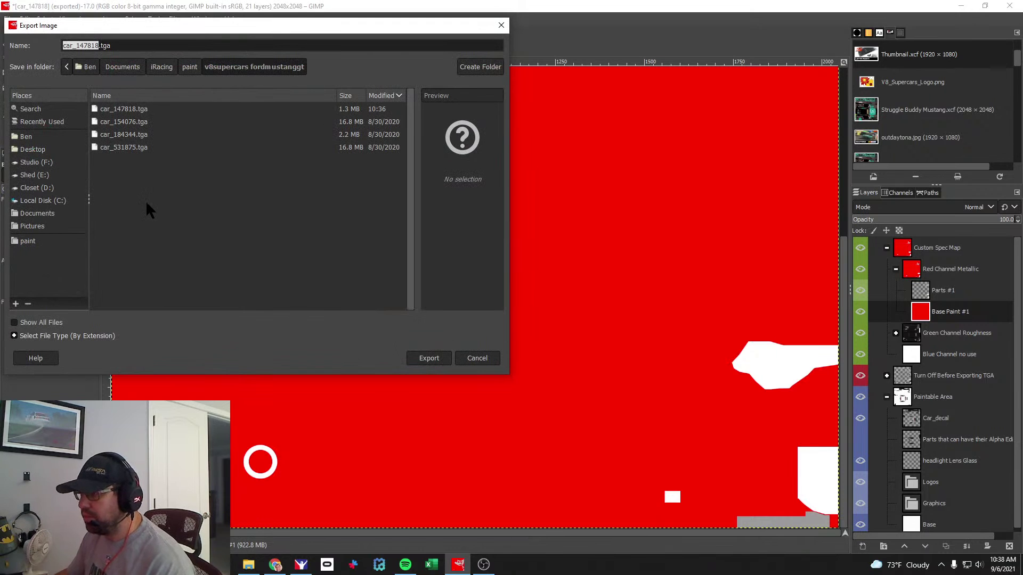
pyautogui.click(130, 122)
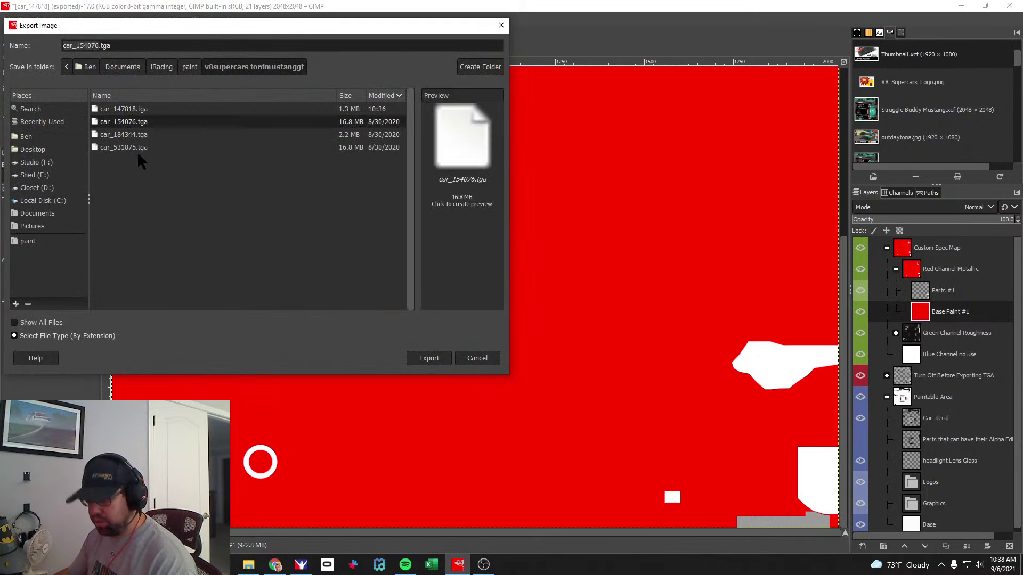
pyautogui.click(134, 149)
pyautogui.rightClick(129, 149)
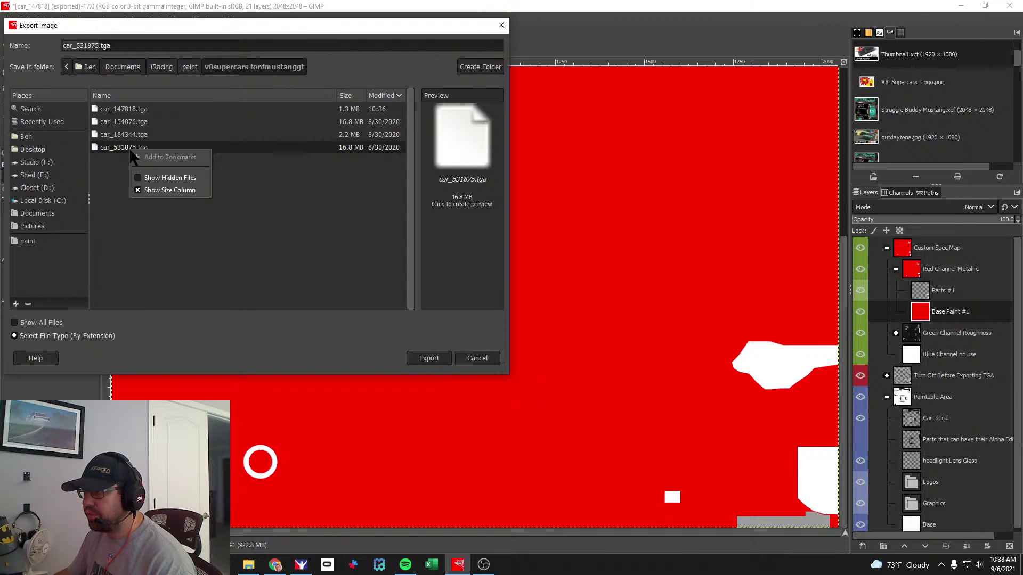
pyautogui.click(302, 231)
pyautogui.click(126, 110)
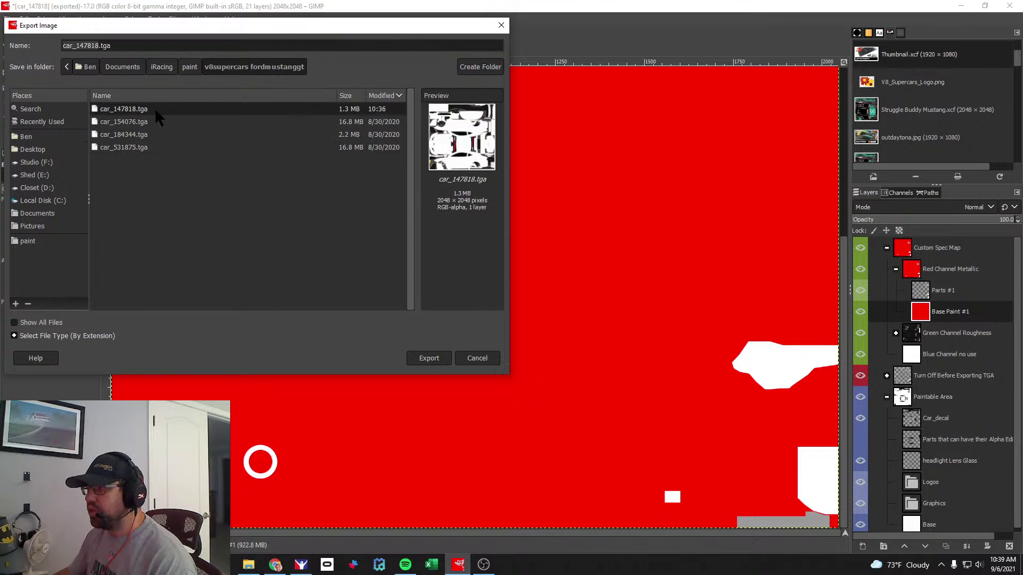
pyautogui.click(76, 45)
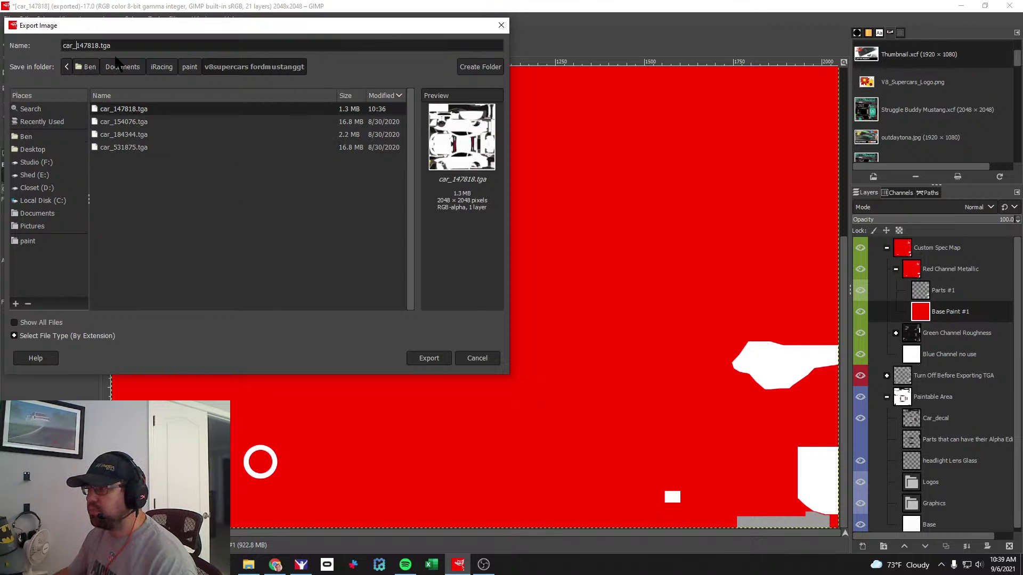
pyautogui.write('spec_')
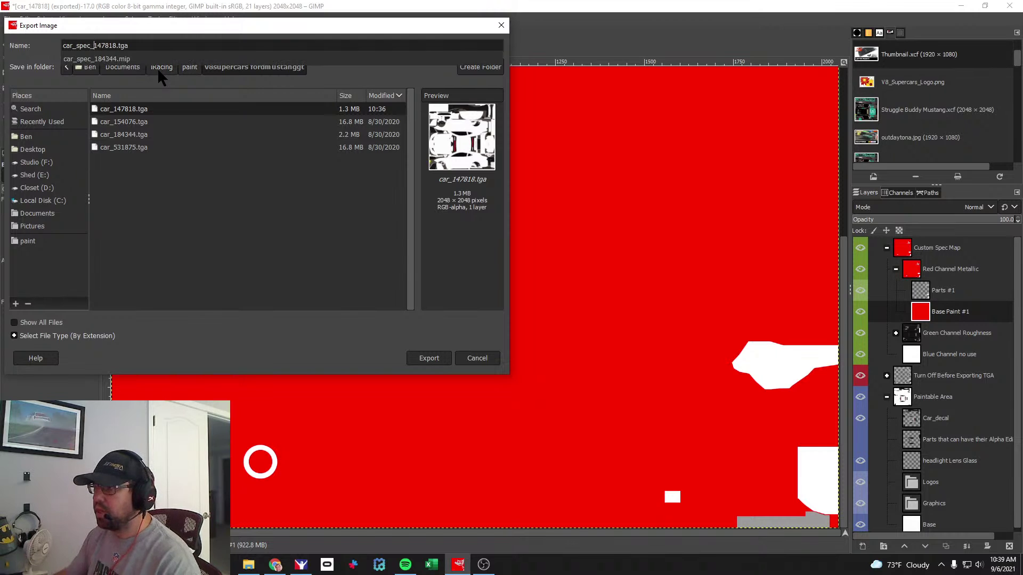
pyautogui.moveTo(73, 46)
pyautogui.mouseDown()
pyautogui.moveTo(62, 45)
pyautogui.moveTo(91, 46)
pyautogui.mouseUp()
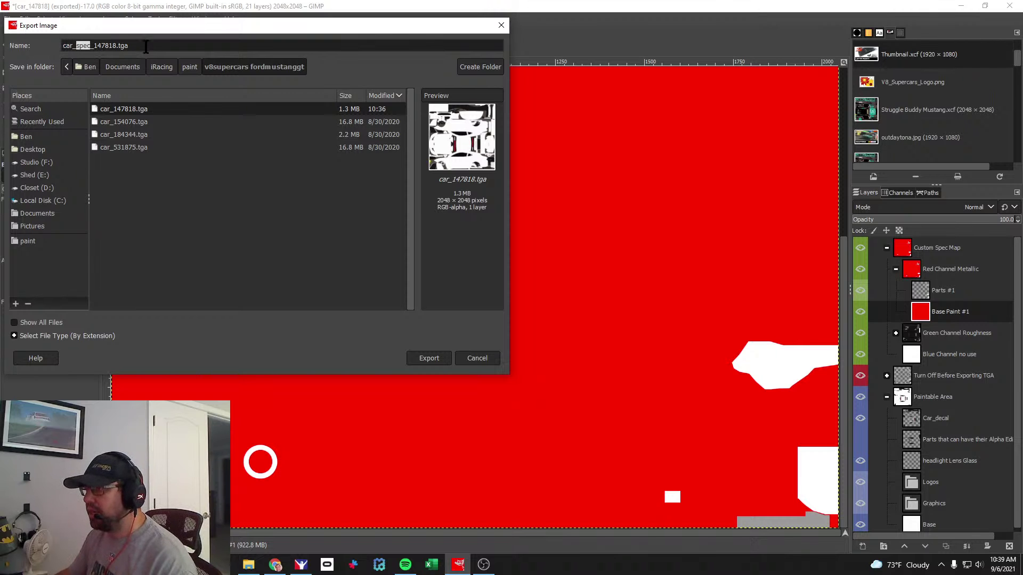
pyautogui.click(429, 358)
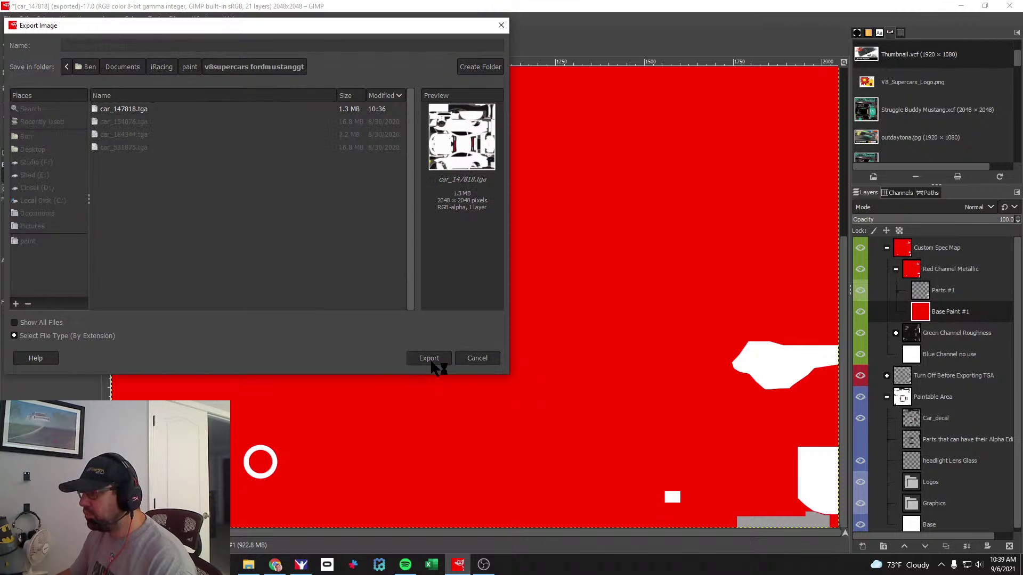
pyautogui.click(522, 325)
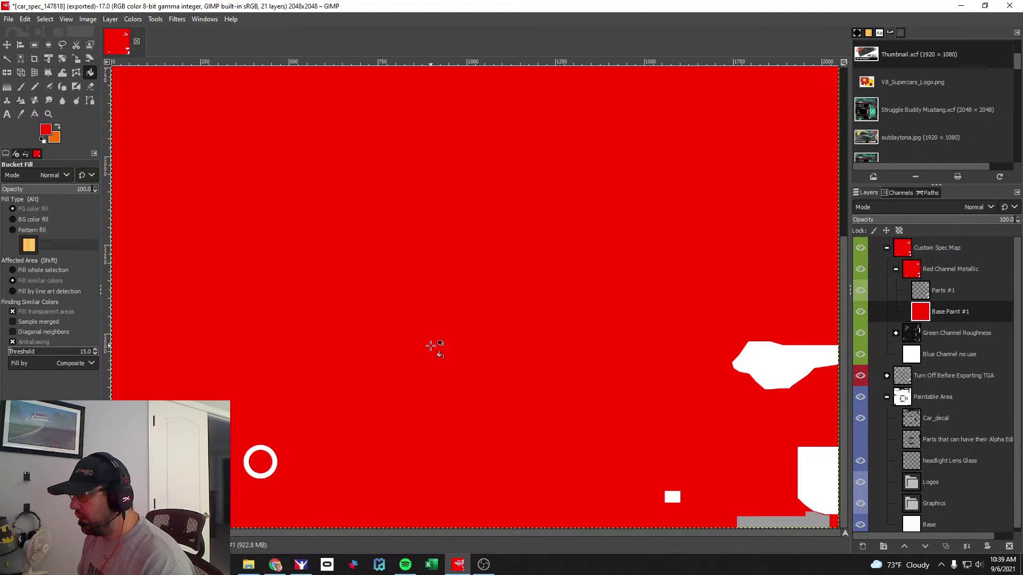
pyautogui.hotkey('alt', 'Tab')
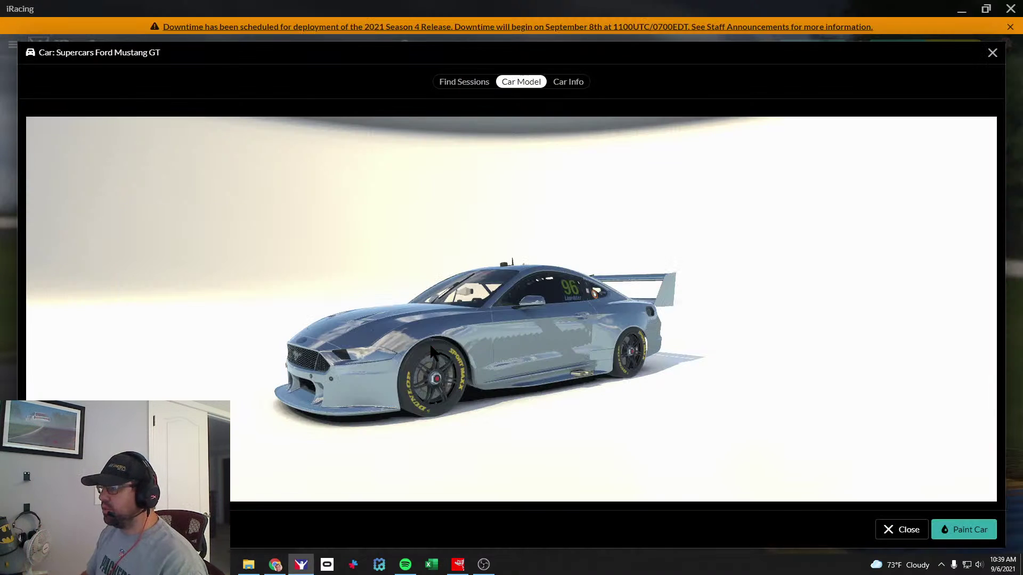
# Set the foreground colour to RGB 0, 0, 0 and fill the Red Channel Metallic group's Base Paint #1 layer with it.
pyautogui.moveTo(432, 352); pyautogui.dragTo(271, 331)
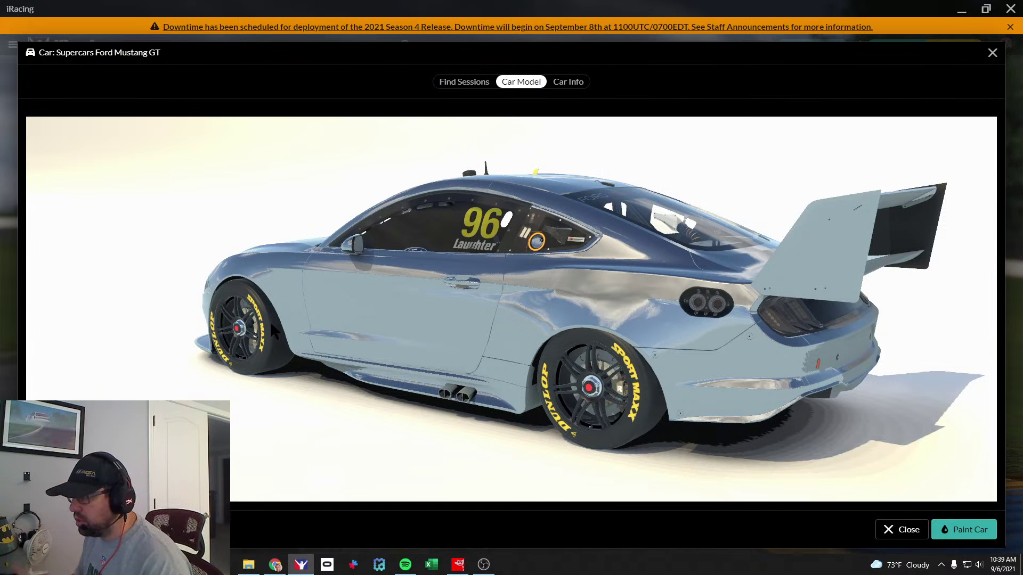
pyautogui.hotkey('alt', 'Tab')
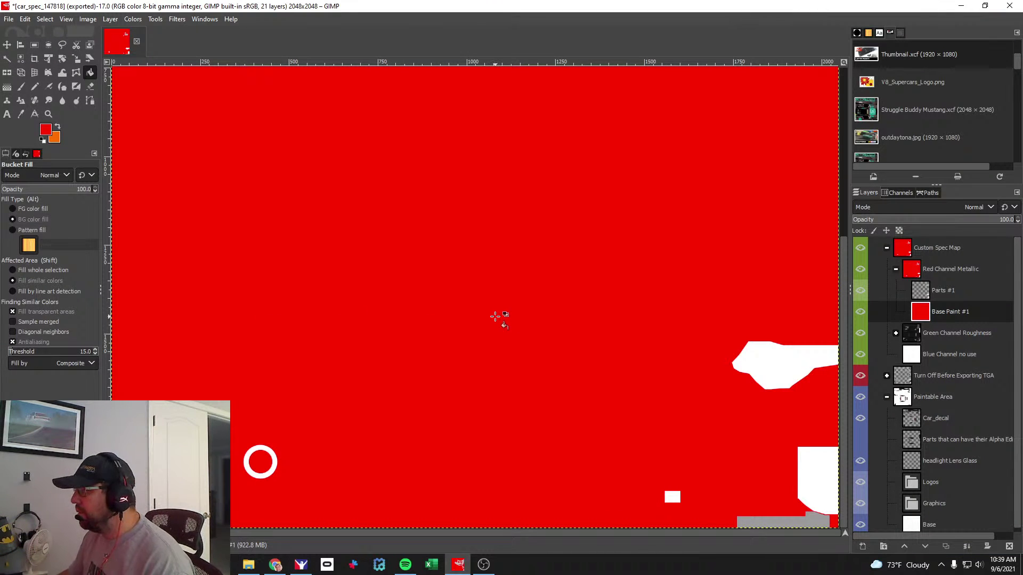
pyautogui.click(46, 129)
pyautogui.doubleClick(187, 138)
pyautogui.write('0')
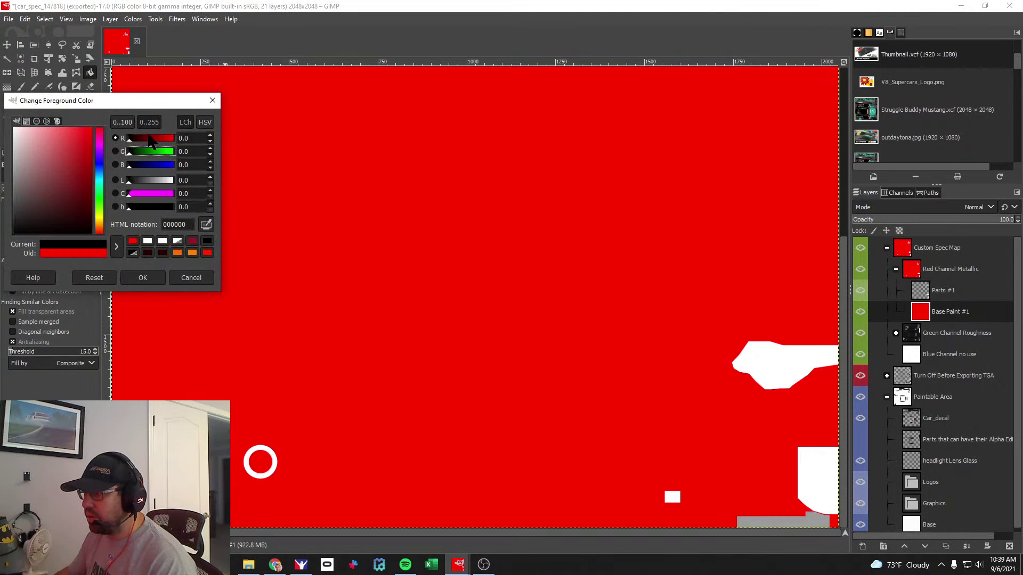
pyautogui.click(142, 278)
pyautogui.click(295, 275)
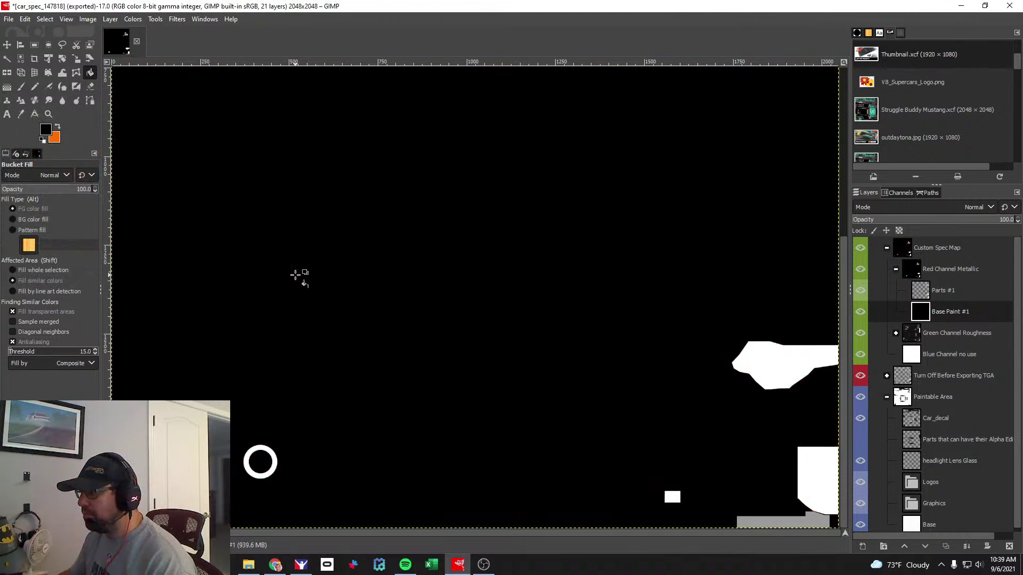
# Re-export the spec map TGA and inspect the black metallic base from several angles on the iRacing car model.
pyautogui.hotkey('alt', 'Tab')
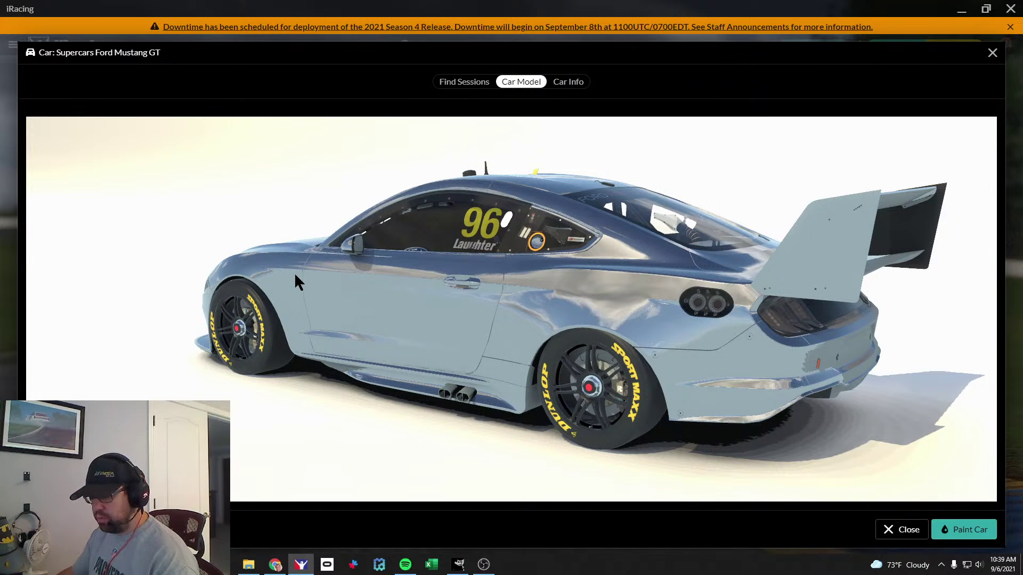
pyautogui.hotkey('alt', 'Tab')
pyautogui.hotkey('alt', 'Tab')
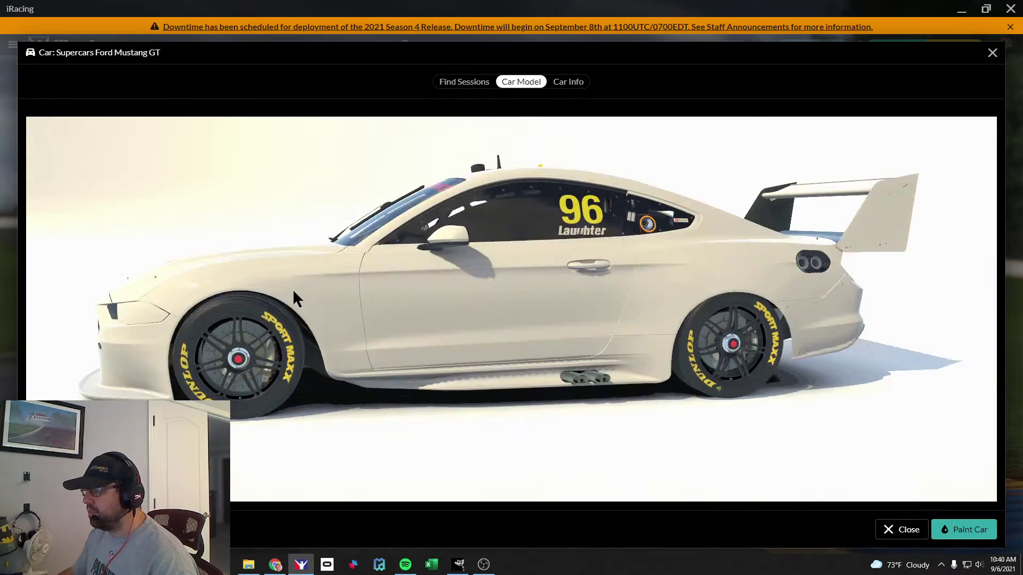
pyautogui.moveTo(293, 289); pyautogui.dragTo(303, 207)
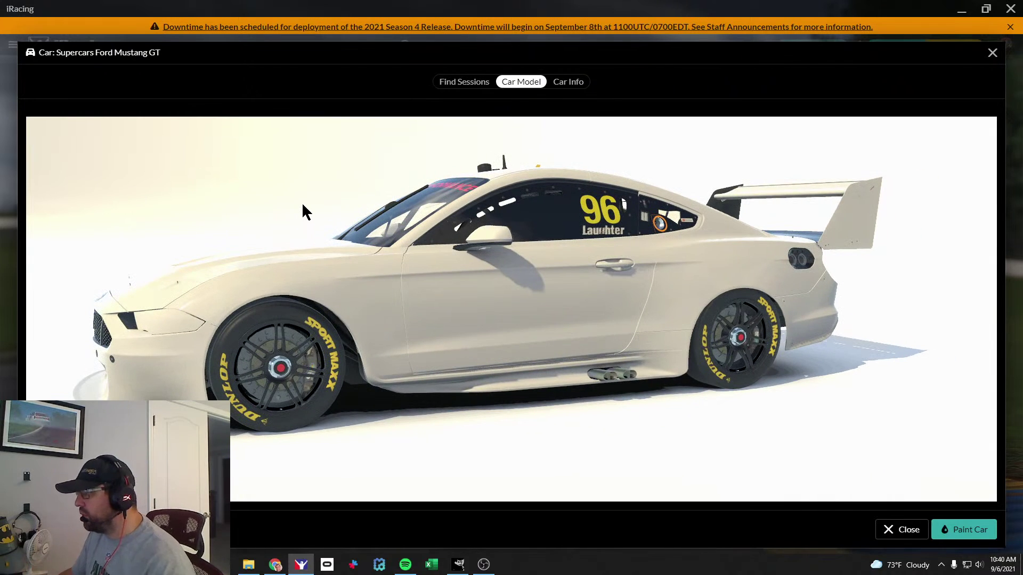
pyautogui.moveTo(277, 260); pyautogui.dragTo(306, 245)
pyautogui.hotkey('alt', 'Tab')
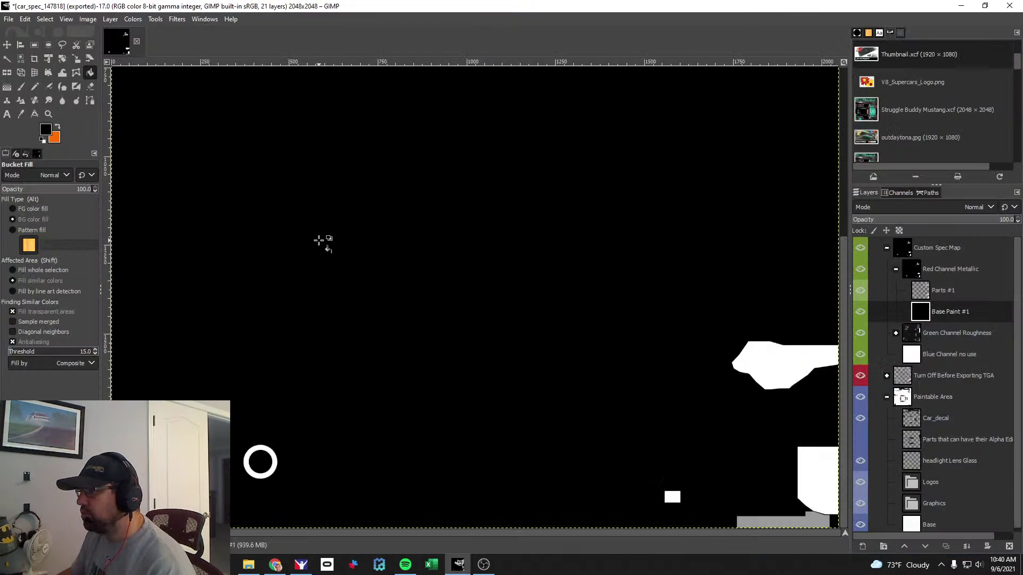
# Set the foreground colour to RGB 255, 90, 0 and fill the Base Paint #1 layer with it.
pyautogui.click(46, 129)
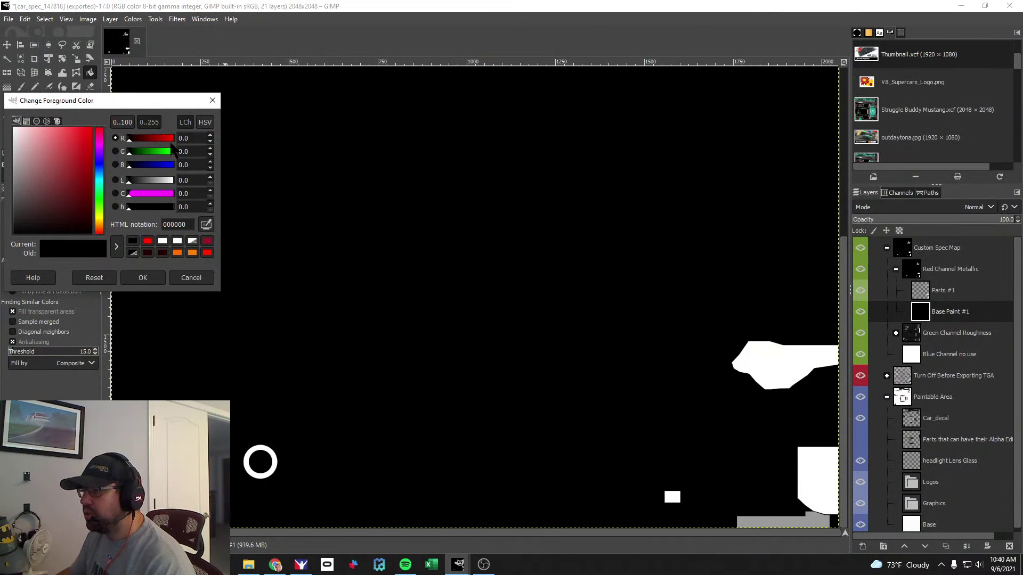
pyautogui.write('255')
pyautogui.press('Tab')
pyautogui.write('9')
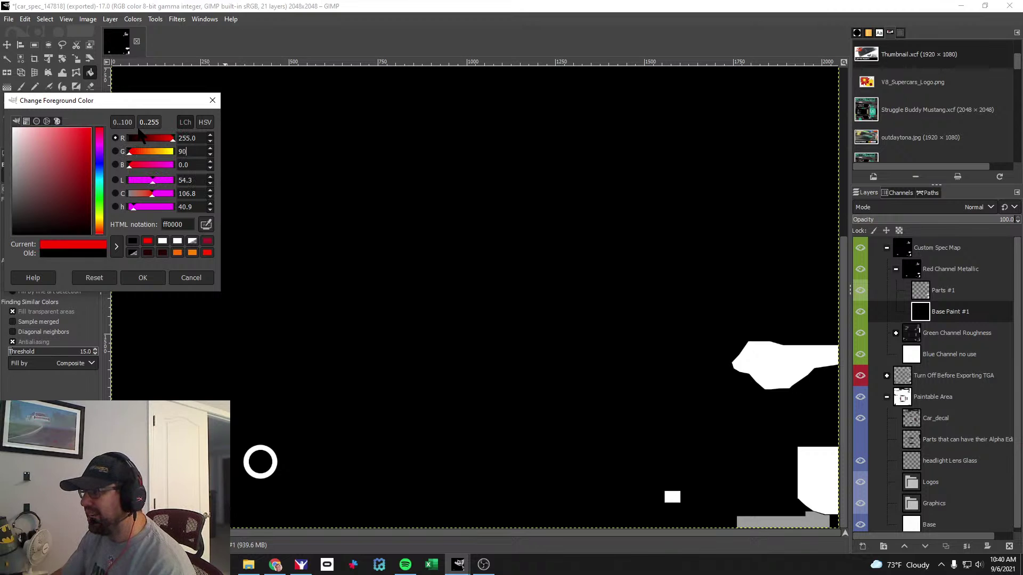
pyautogui.write('0')
pyautogui.click(143, 277)
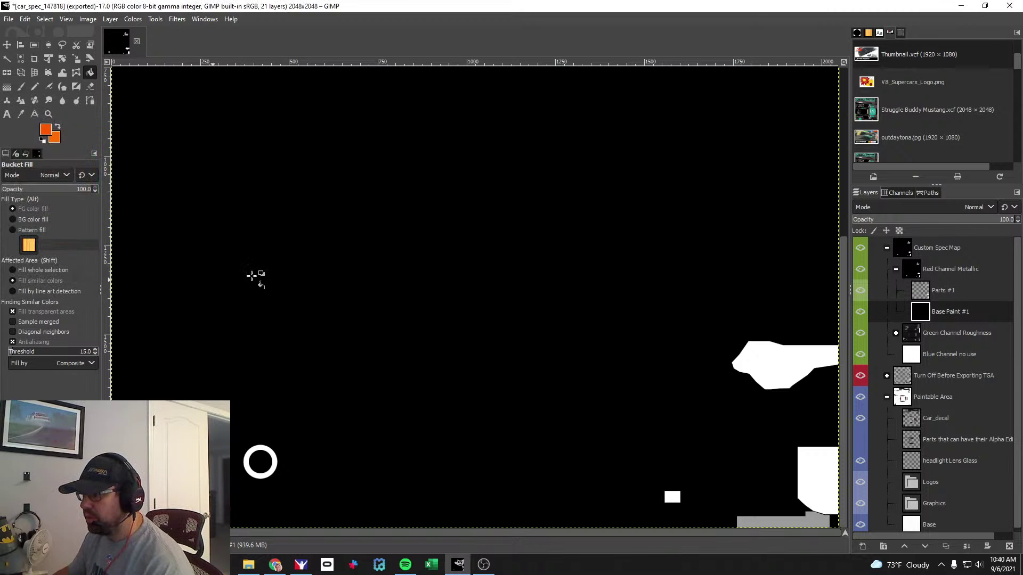
pyautogui.click(350, 266)
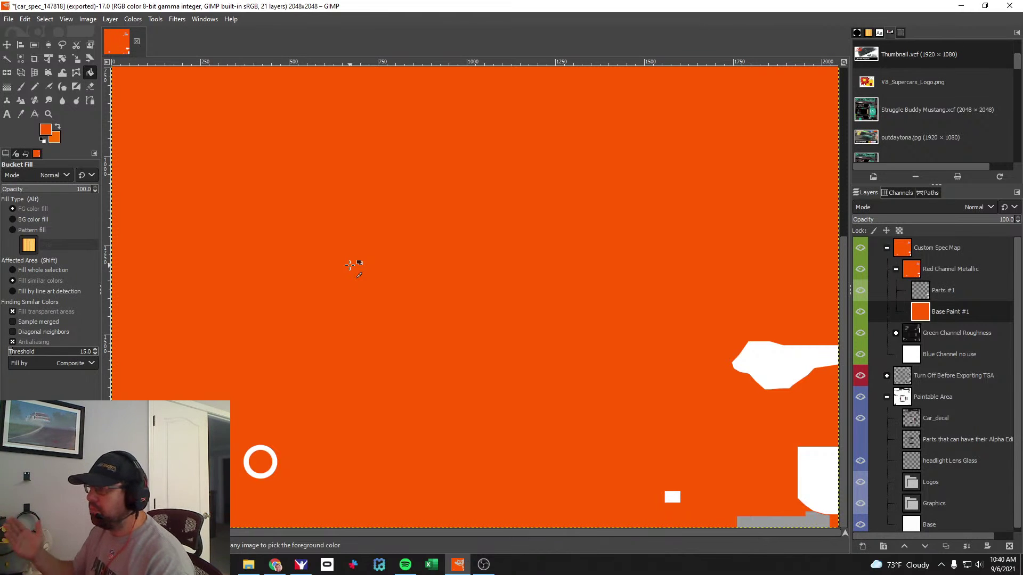
# Re-export the spec map TGA and check the orange metallic base on the iRacing car model.
pyautogui.hotkey('ctrl', 'e')
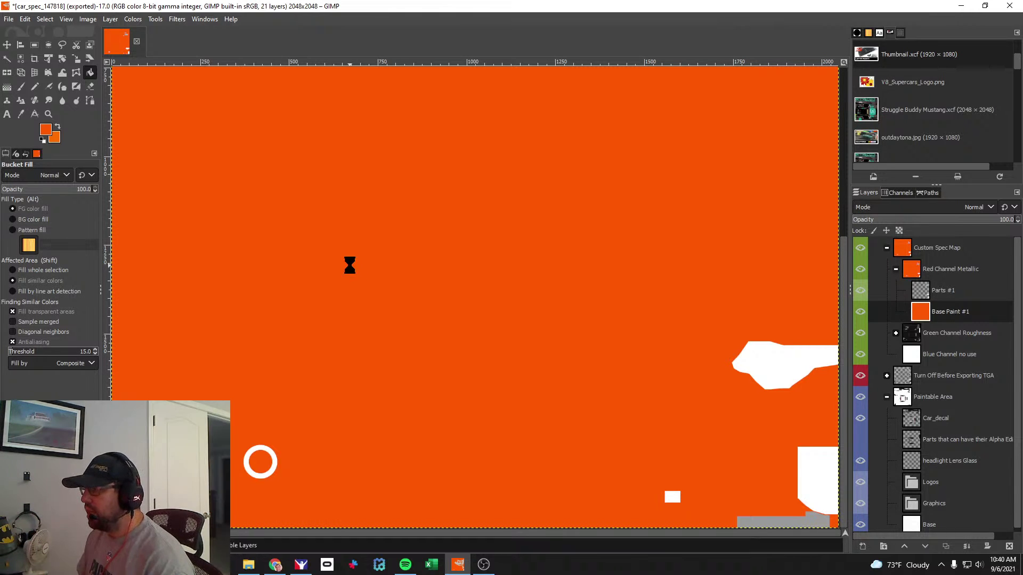
pyautogui.hotkey('alt', 'Tab')
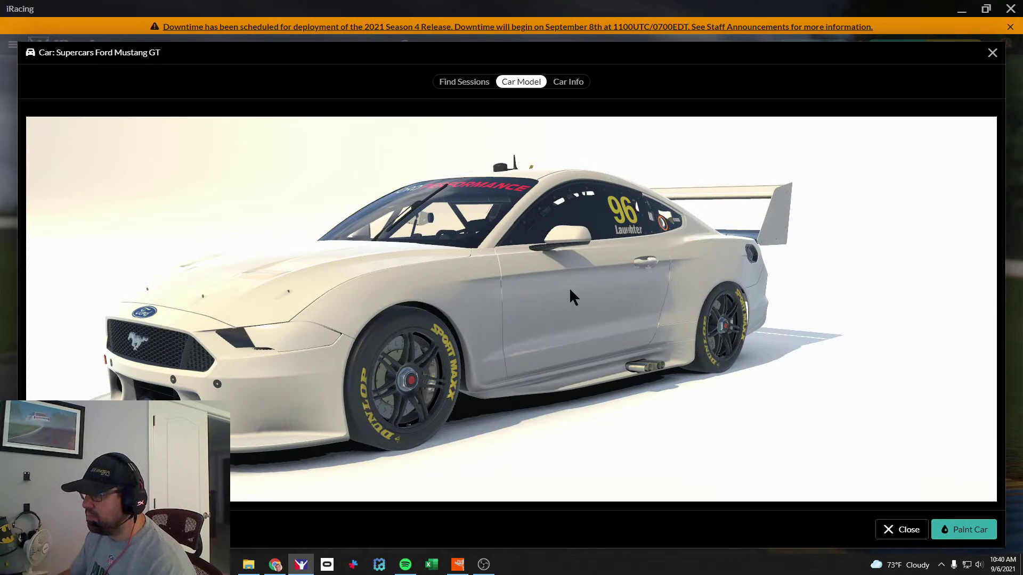
pyautogui.moveTo(568, 294); pyautogui.dragTo(594, 240)
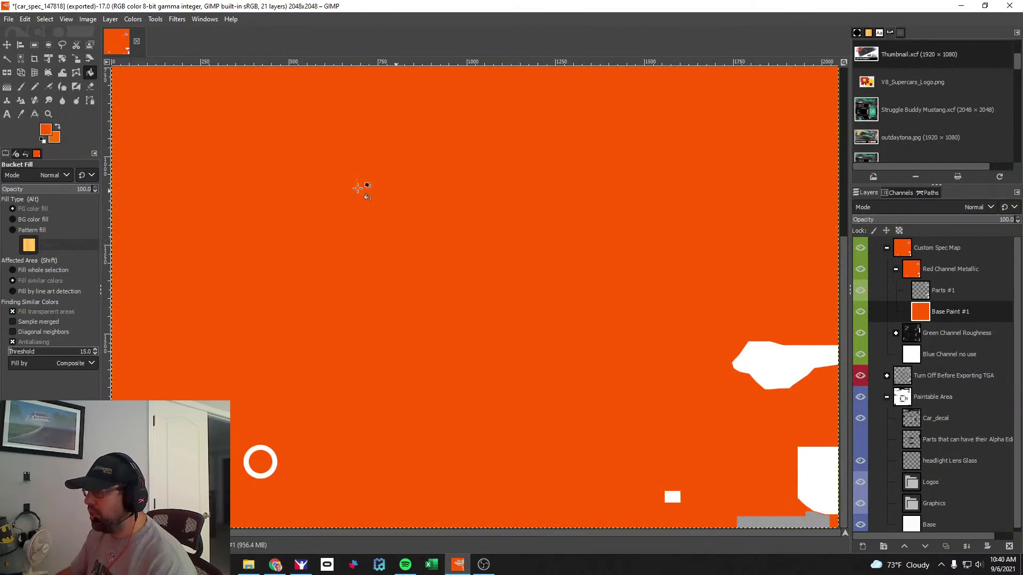
# Change the foreground colour to RGB 255, 120, 25 and fill the Base Paint #1 layer with it.
pyautogui.click(46, 133)
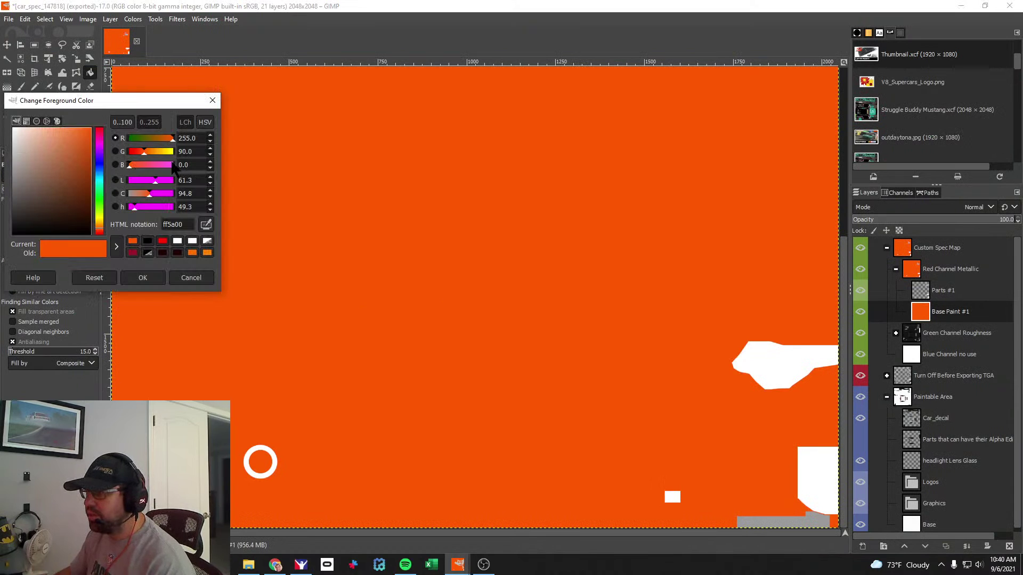
pyautogui.write('120')
pyautogui.press('Tab')
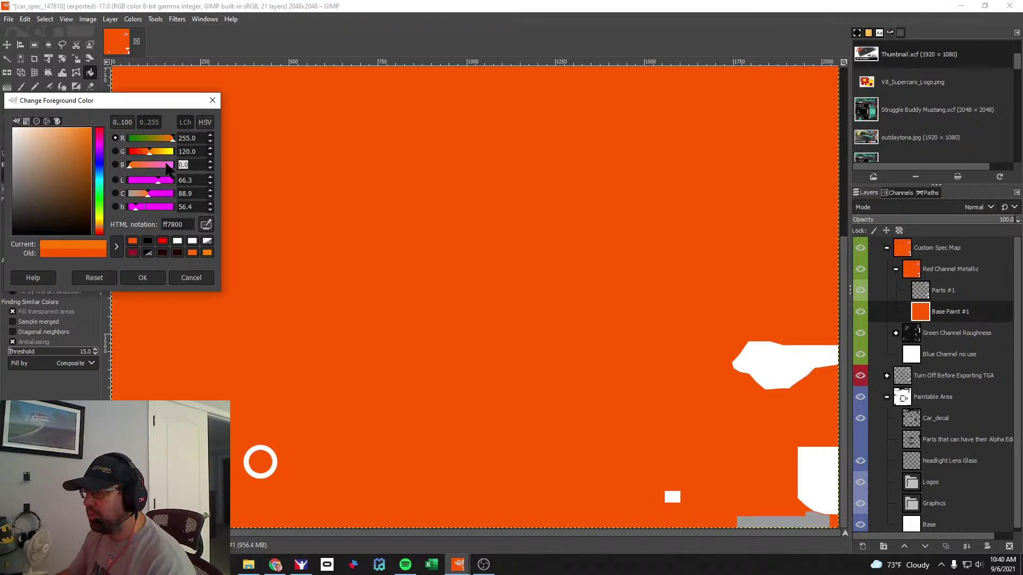
pyautogui.write('225')
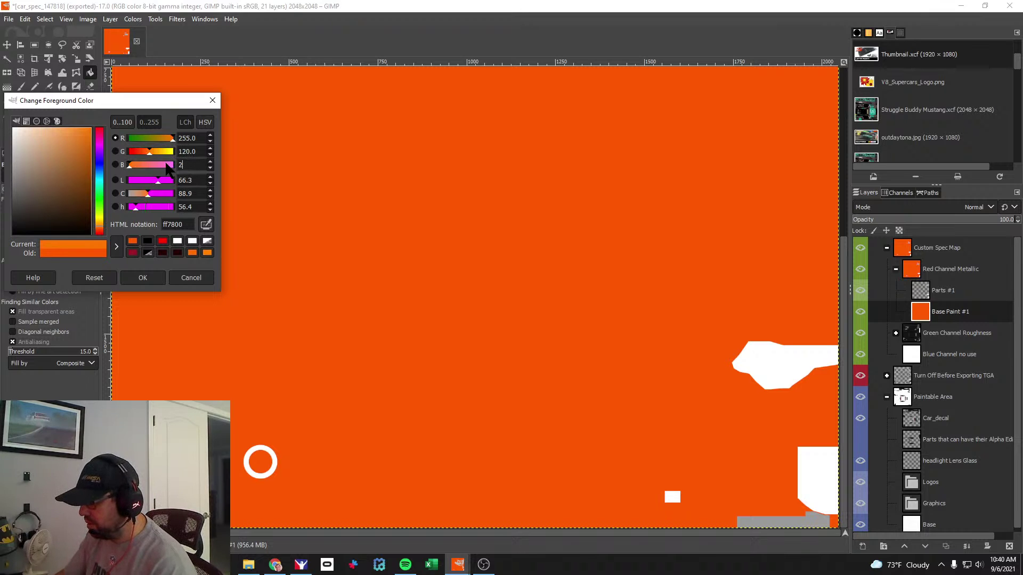
pyautogui.click(142, 278)
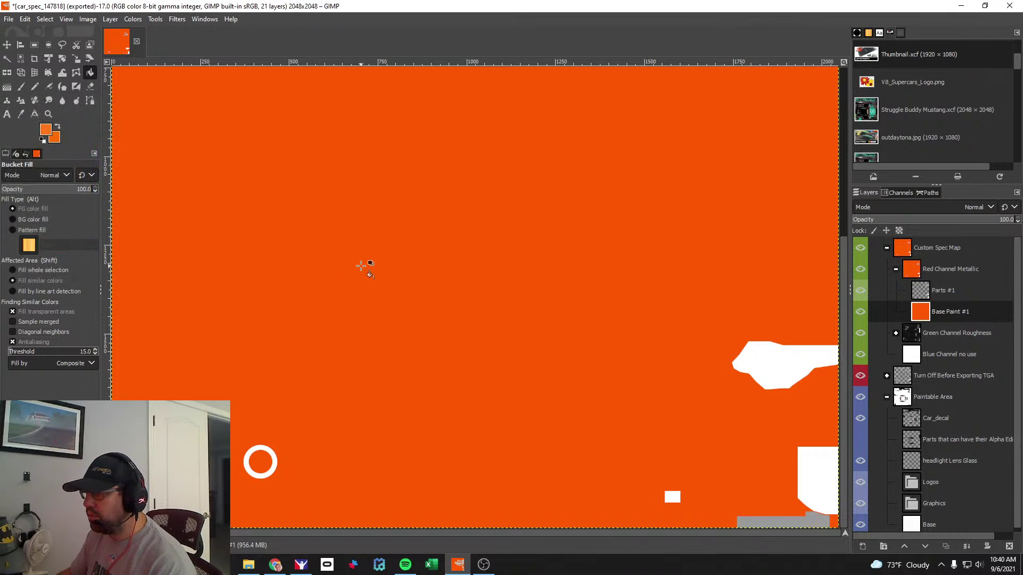
pyautogui.click(360, 265)
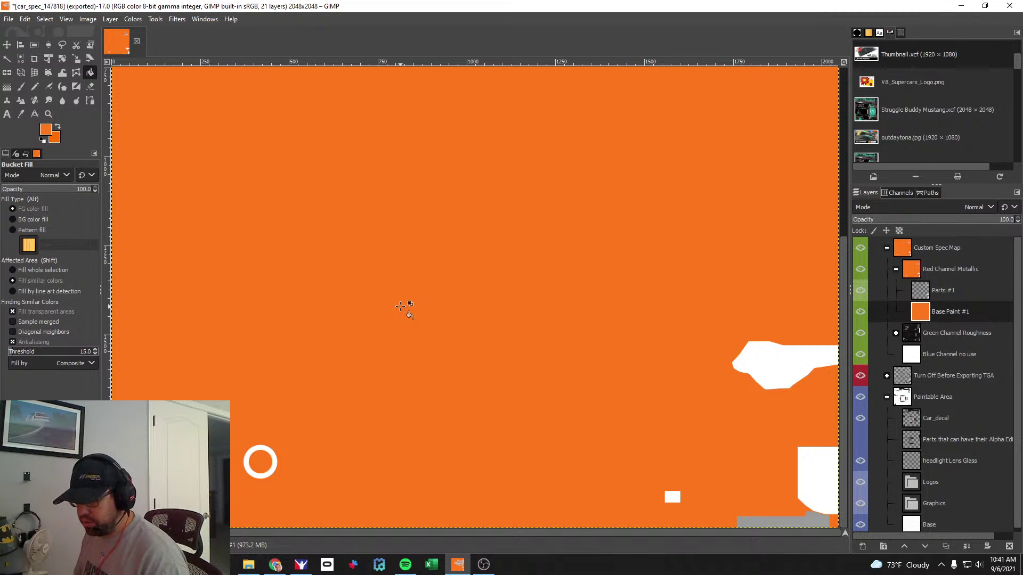
# Export the updated spec map TGA and inspect the car's side and rear in the iRacing model viewer.
pyautogui.hotkey('ctrl', 'e')
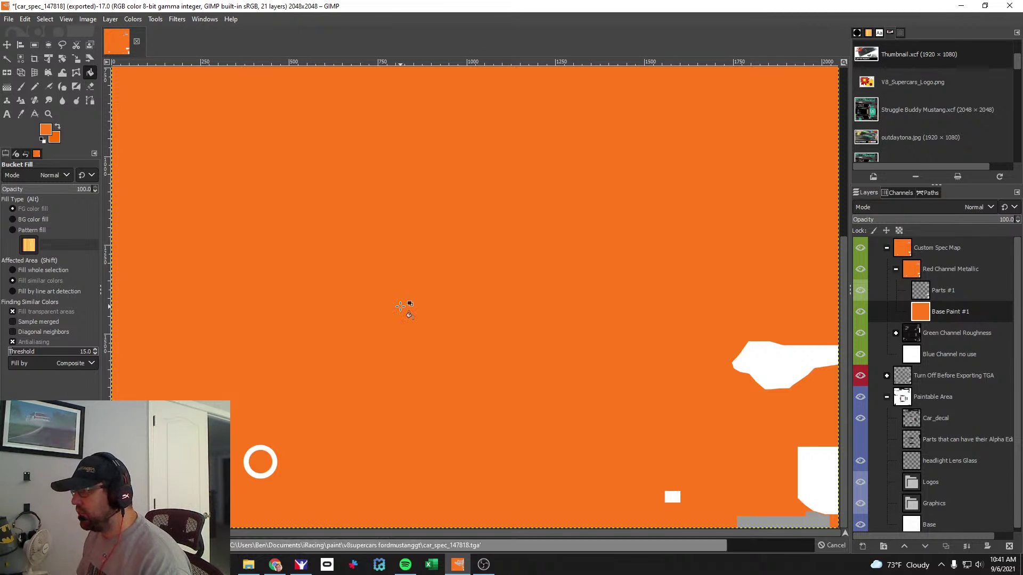
pyautogui.hotkey('alt', 'Tab')
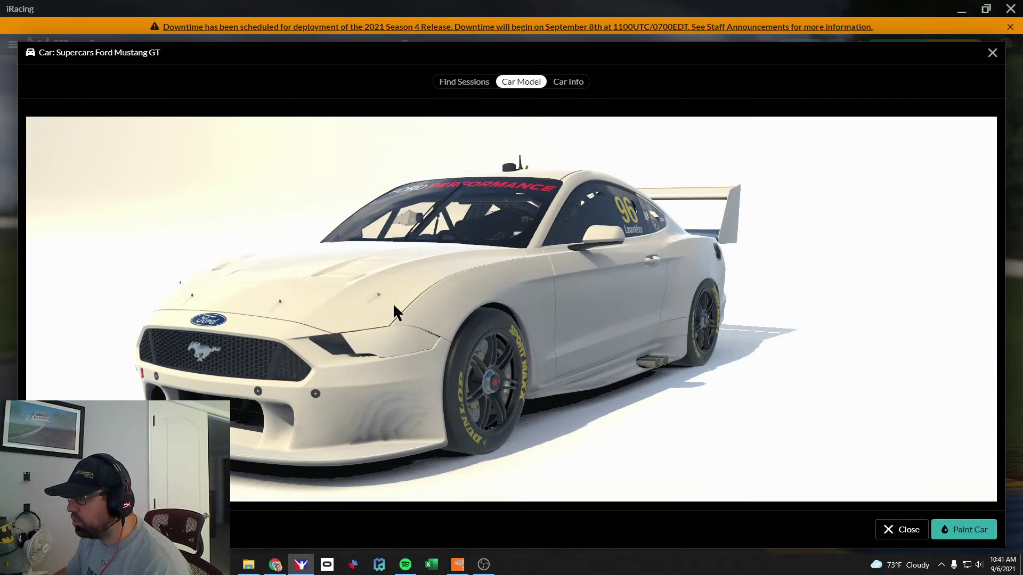
pyautogui.moveTo(557, 292)
pyautogui.mouseDown()
pyautogui.moveTo(546, 307)
pyautogui.moveTo(431, 358)
pyautogui.moveTo(387, 331)
pyautogui.moveTo(437, 259)
pyautogui.mouseUp()
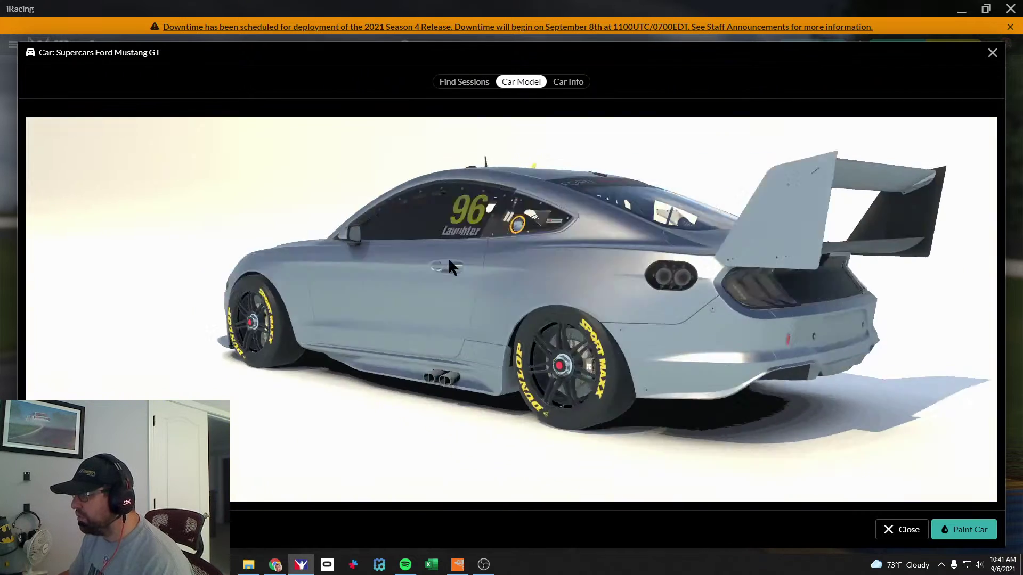
pyautogui.hotkey('alt', 'Tab')
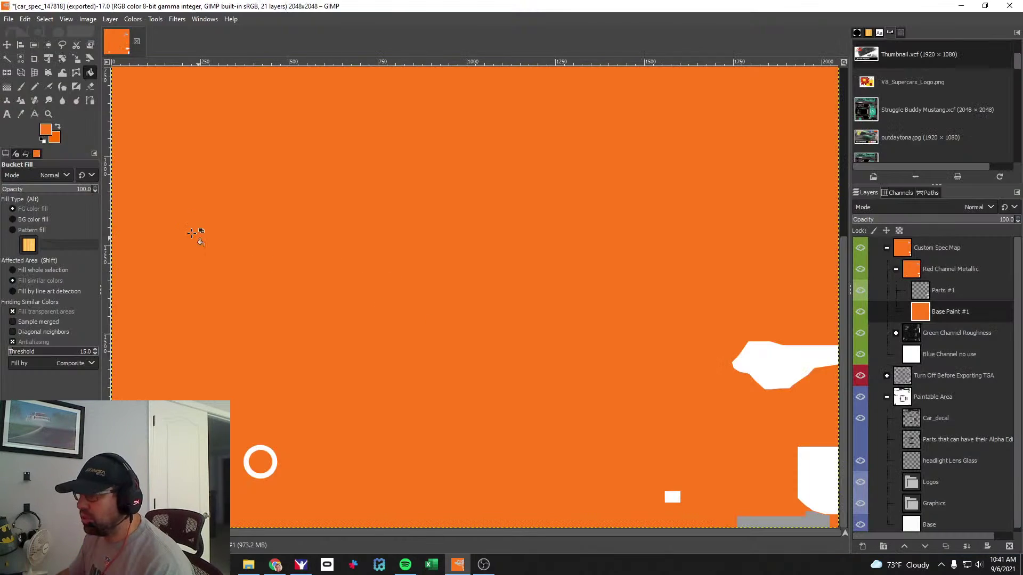
# Select the Base Paint layer in the Green Channel Roughness group and reset the foreground colour values to 0.
pyautogui.click(896, 332)
pyautogui.click(945, 375)
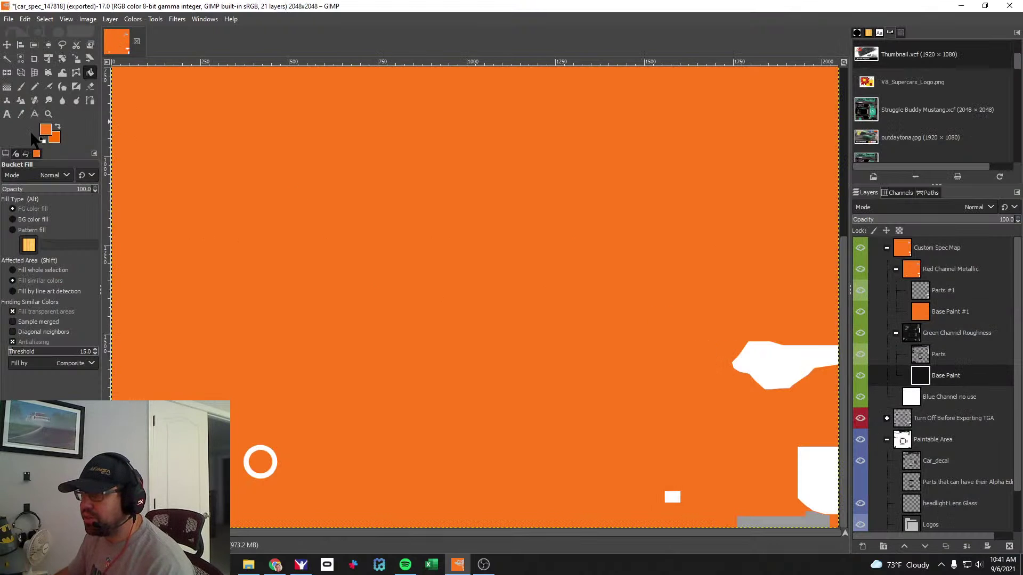
pyautogui.click(45, 131)
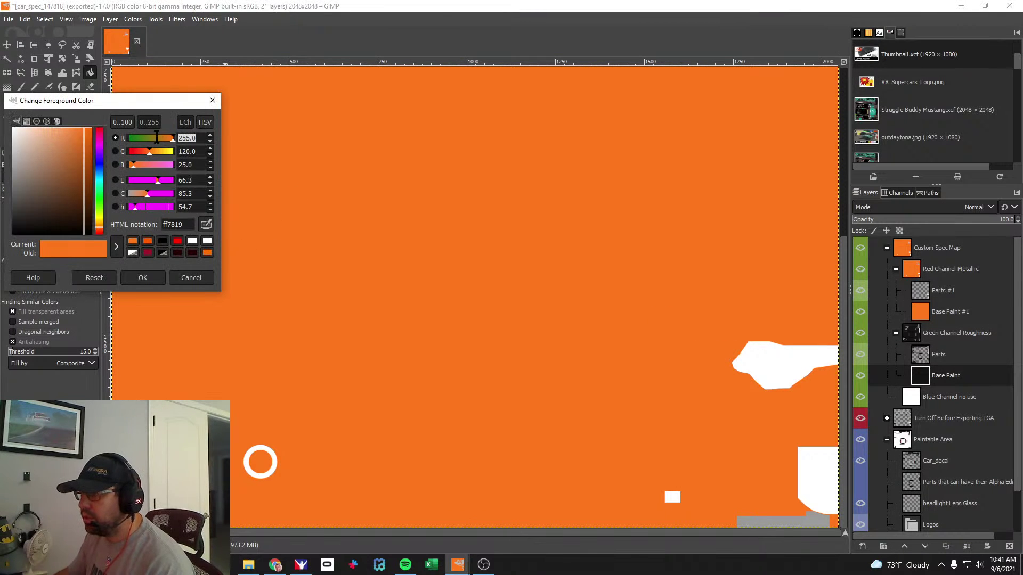
pyautogui.hotkey('shift', 'Tab')
pyautogui.write('255')
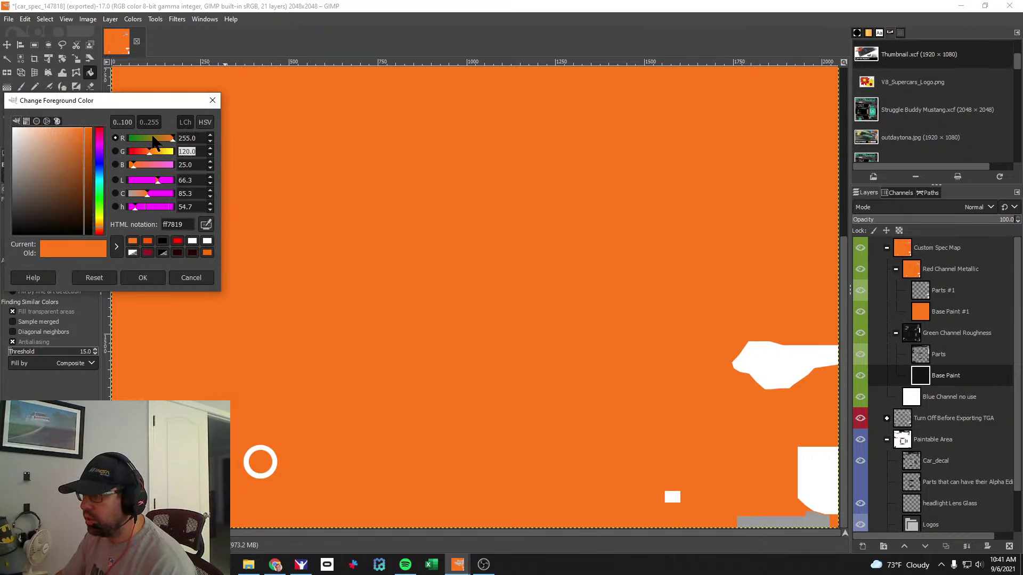
pyautogui.press('Tab')
pyautogui.write('255')
pyautogui.press('Tab')
pyautogui.write('0')
pyautogui.press('Tab')
pyautogui.press('Tab')
pyautogui.hotkey('shift', 'Tab')
pyautogui.hotkey('shift', 'Tab')
pyautogui.hotkey('shift', 'Tab')
pyautogui.hotkey('shift', 'Tab')
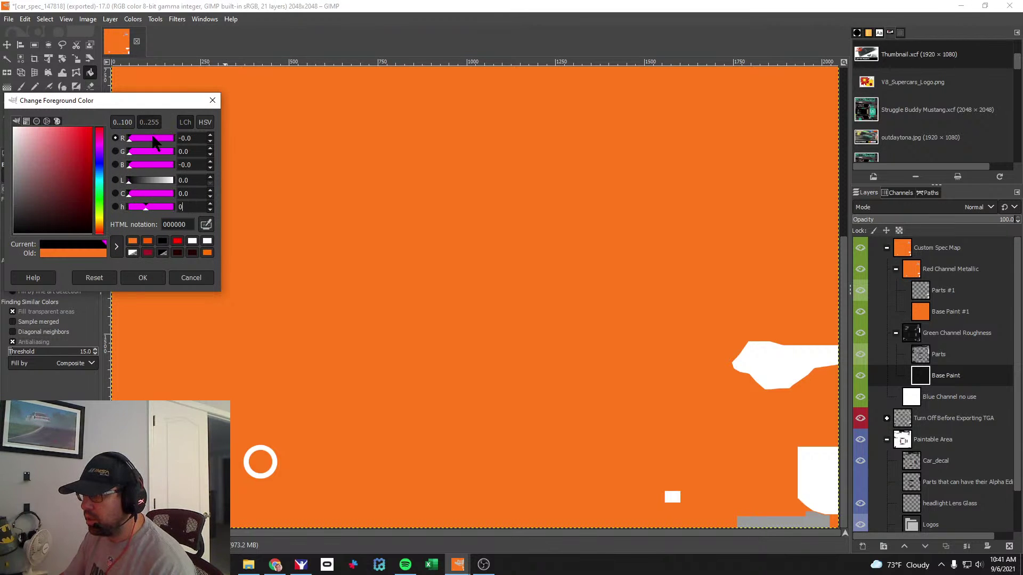
# Set the foreground colour to yellow, RGB 255, 255, 0, and fill the Green Channel Roughness Base Paint layer with it.
pyautogui.click(152, 137)
pyautogui.write('255')
pyautogui.press('Tab')
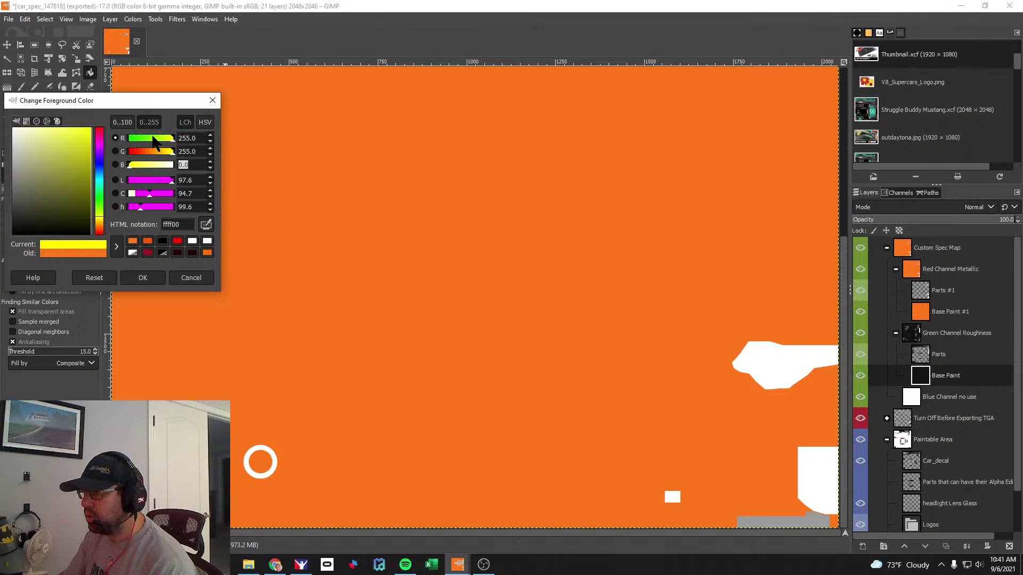
pyautogui.write('255')
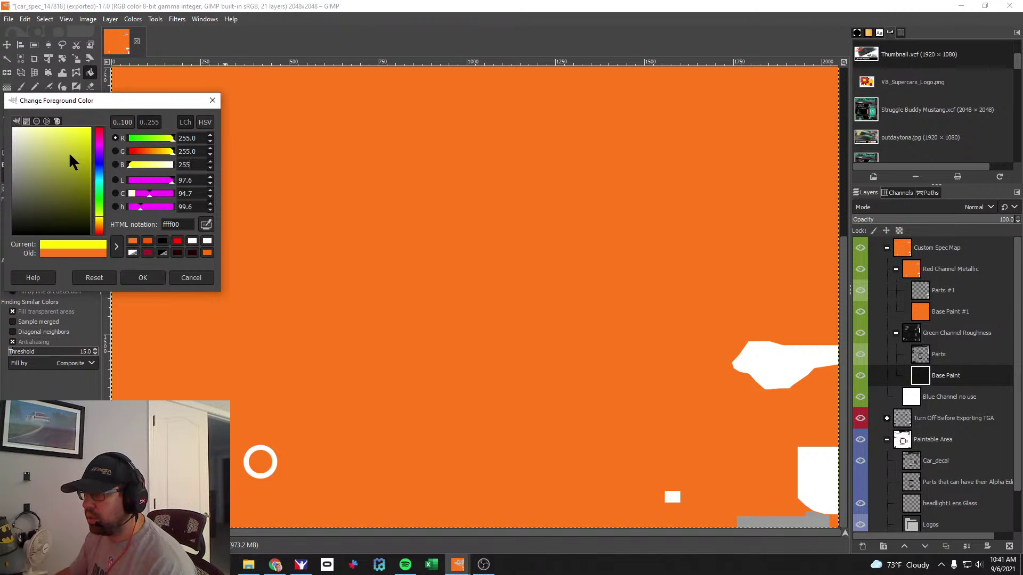
pyautogui.click(143, 279)
pyautogui.click(286, 230)
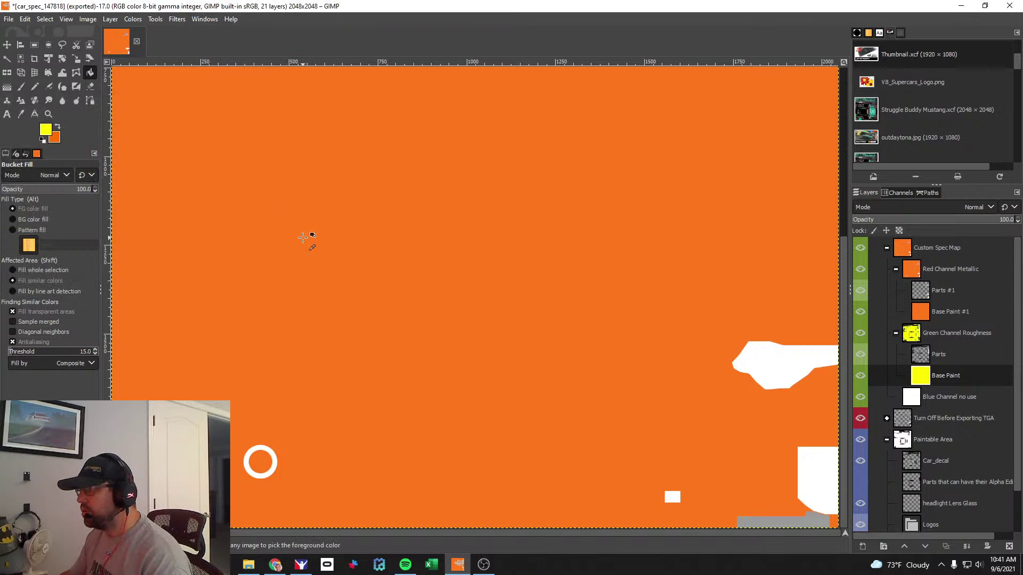
# Export the spec map TGA with the yellow roughness base and preview it on the iRacing car model.
pyautogui.hotkey('ctrl', 'e')
pyautogui.hotkey('alt', 'Tab')
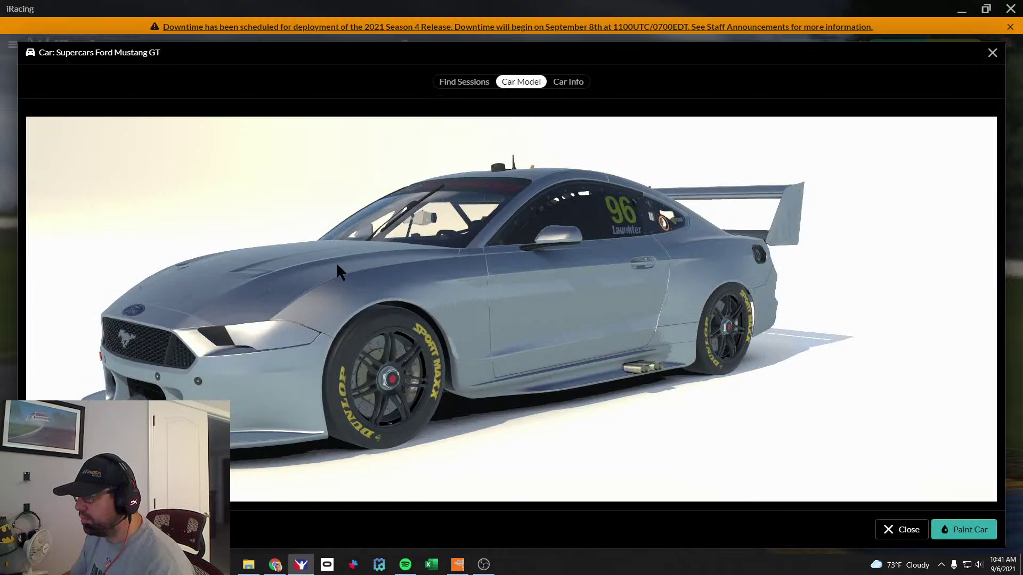
pyautogui.moveTo(336, 262); pyautogui.dragTo(532, 282)
pyautogui.hotkey('alt', 'Tab')
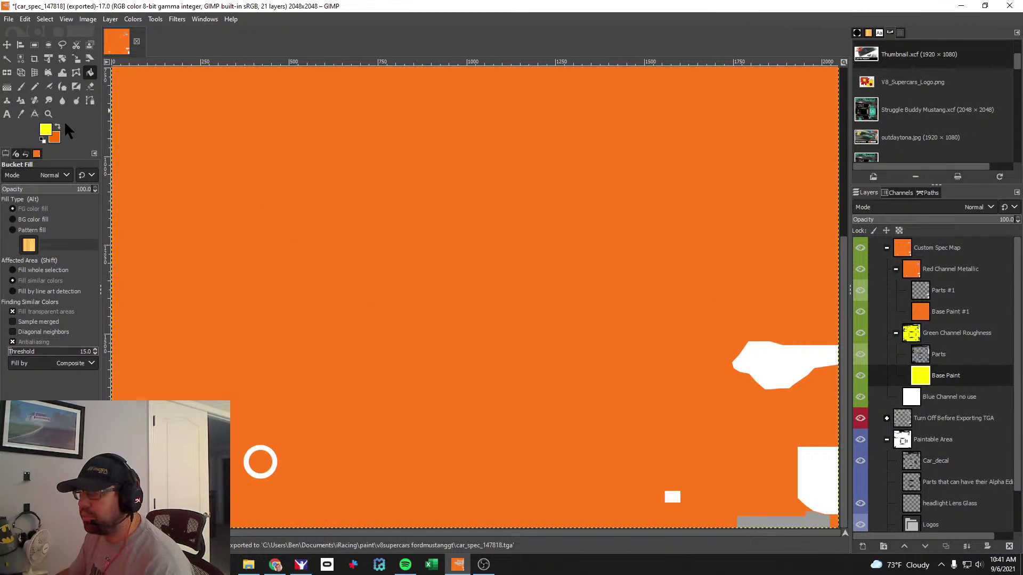
# Set the foreground colour to RGB 255, 0, 0 and fill the Green Channel Roughness Base Paint layer with it.
pyautogui.click(47, 131)
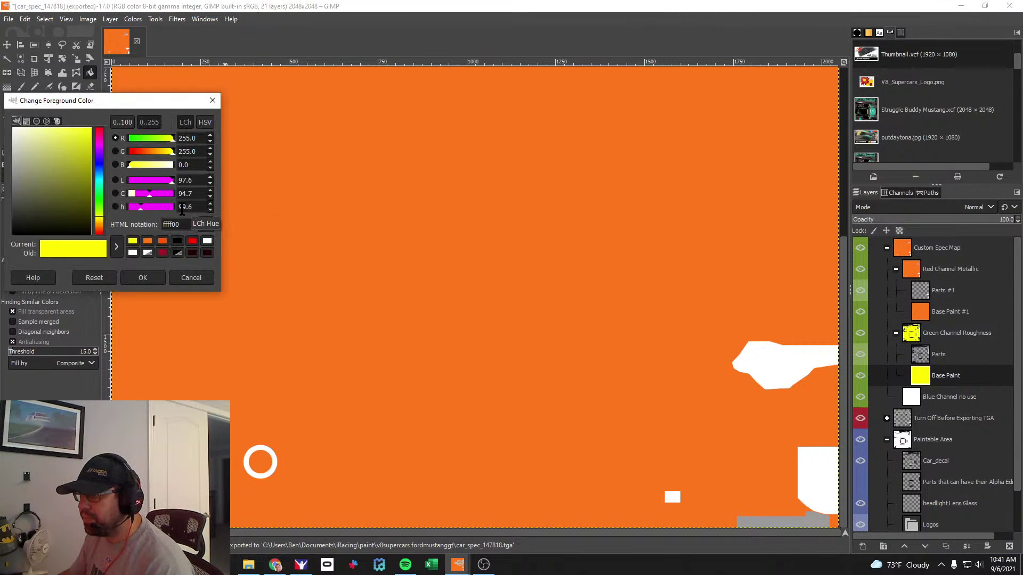
pyautogui.click(130, 151)
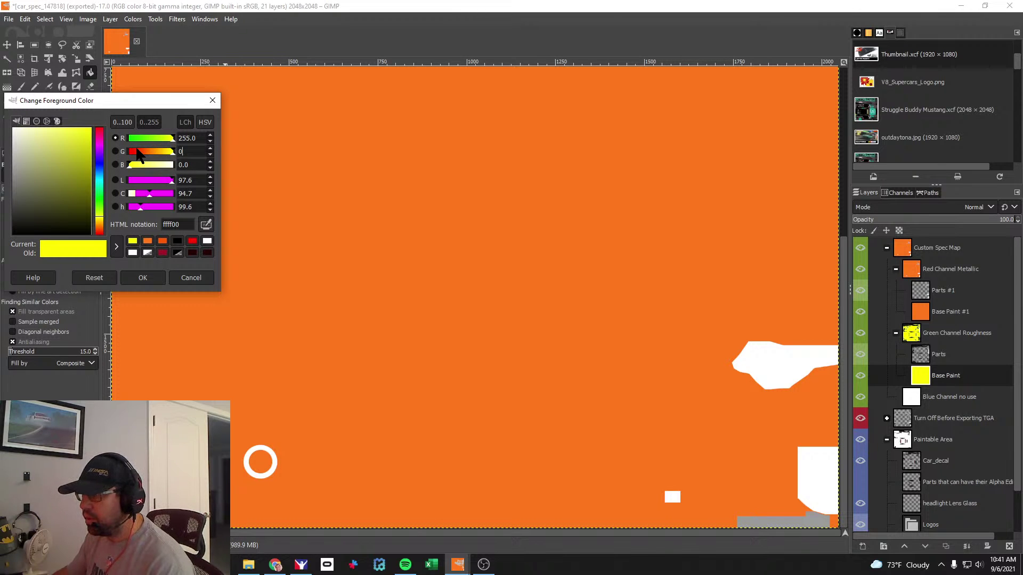
pyautogui.click(142, 278)
pyautogui.click(400, 255)
# Export the spec map TGA with the red roughness base and preview the car's side in the iRacing model viewer.
pyautogui.hotkey('ctrl', 'e')
pyautogui.hotkey('alt', 'Tab')
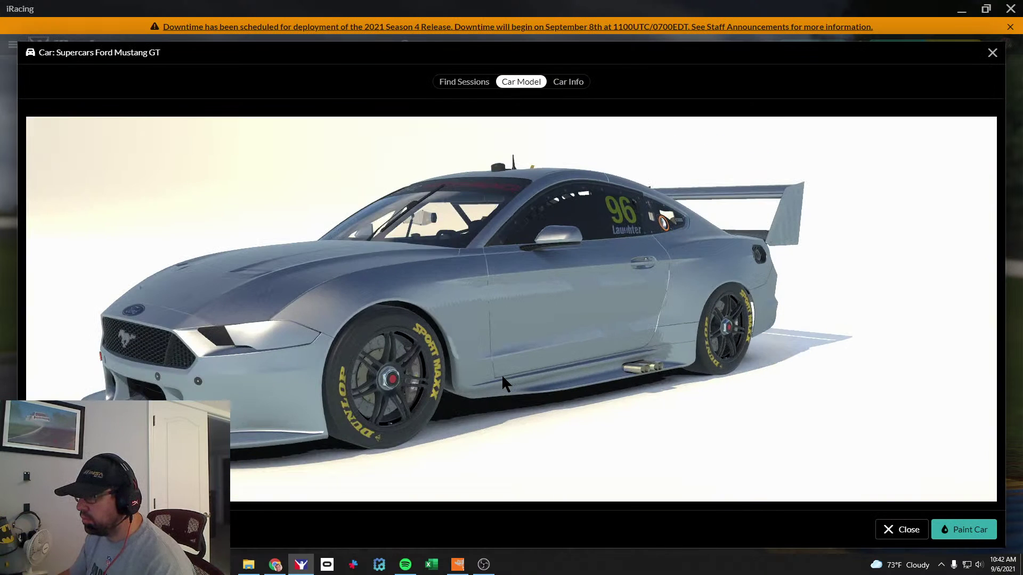
pyautogui.moveTo(502, 374); pyautogui.dragTo(422, 372)
pyautogui.hotkey('alt', 'Tab')
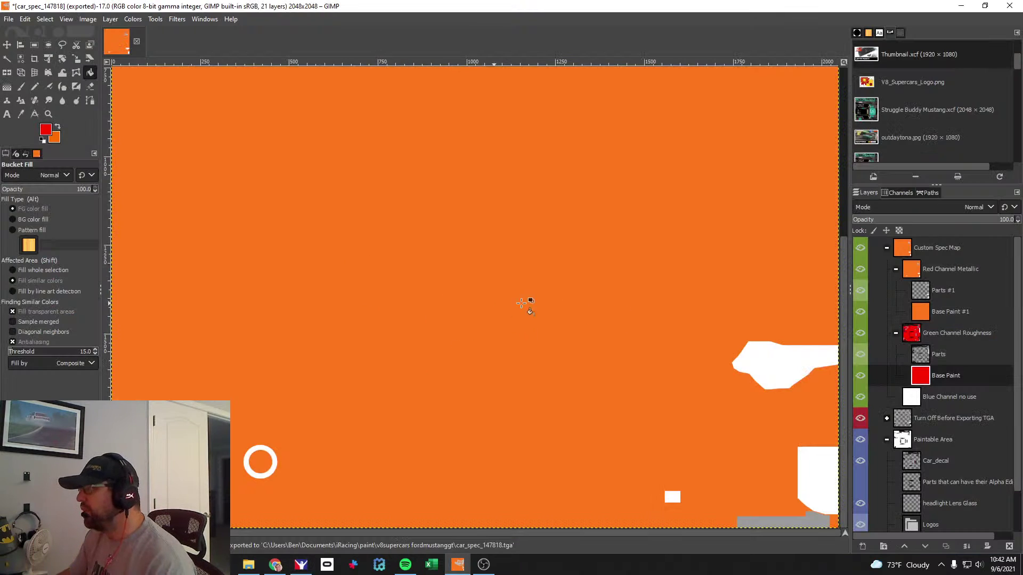
# Hide the Parts and Base Paint layers in the Green Channel Roughness group and export the spec map TGA again.
pyautogui.click(860, 354)
pyautogui.click(860, 375)
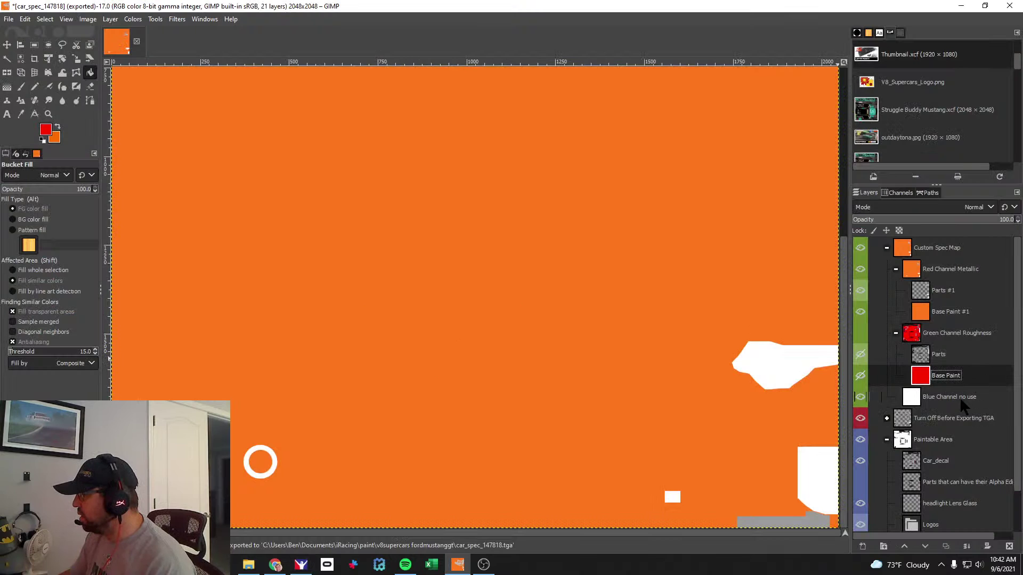
pyautogui.hotkey('ctrl', 'e')
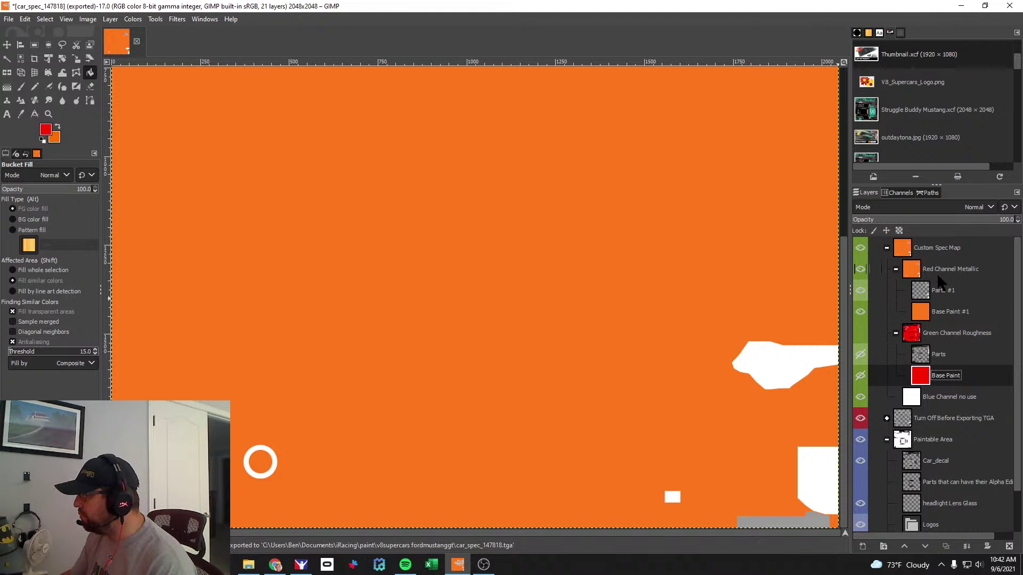
# Fill the Base Paint #1 layer in the Red Channel Metallic group with black as the foreground colour.
pyautogui.click(944, 316)
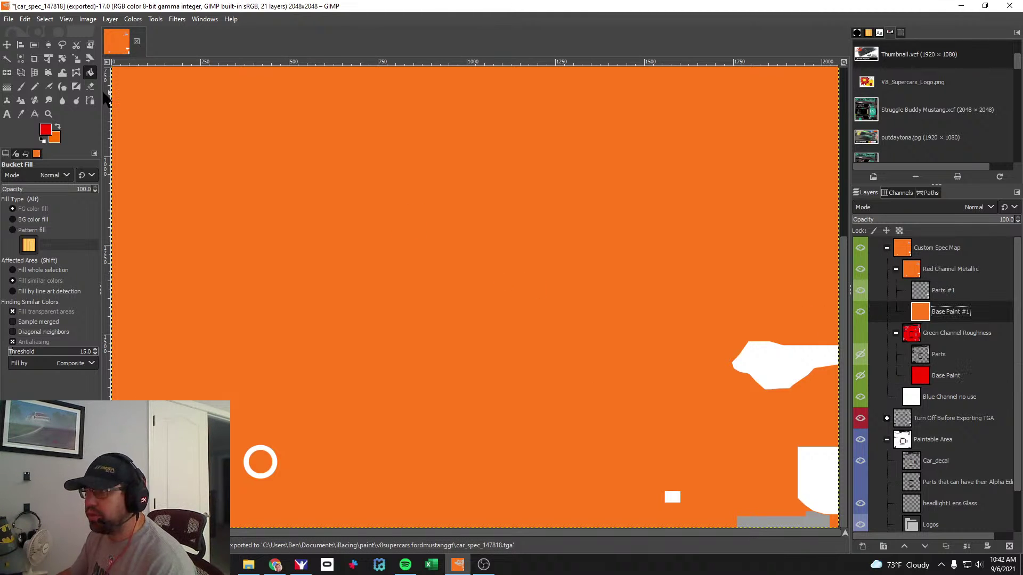
pyautogui.click(46, 130)
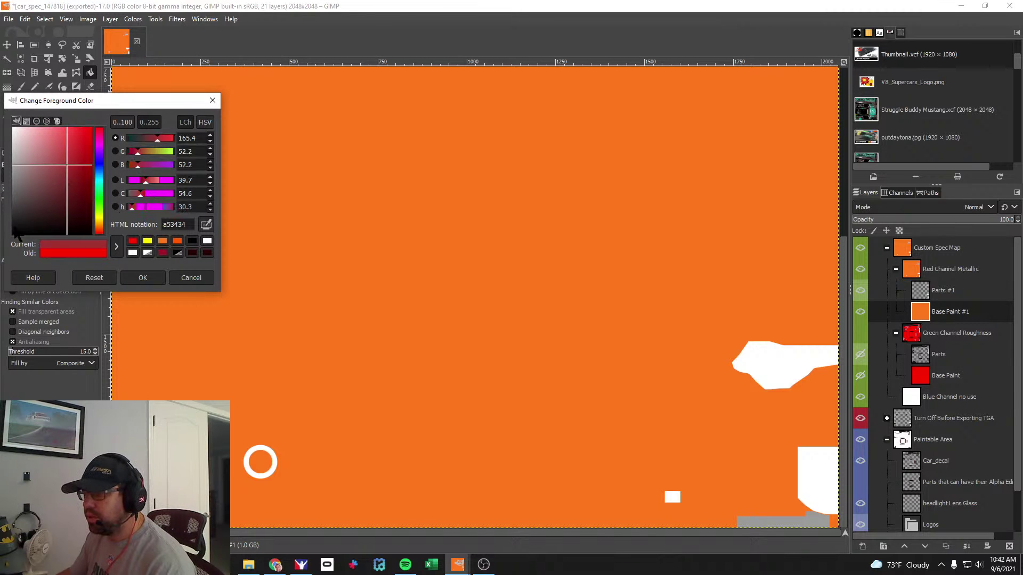
pyautogui.moveTo(41, 196); pyautogui.dragTo(41, 237)
pyautogui.click(145, 278)
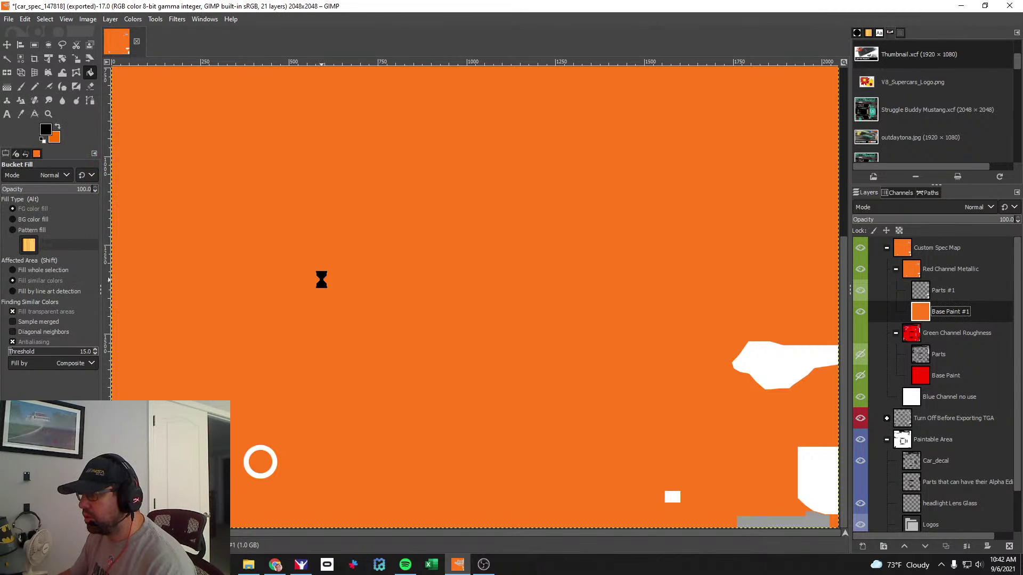
pyautogui.click(320, 280)
# Export the spec map TGA with the black metallic base and inspect the car's front and side in iRacing.
pyautogui.hotkey('ctrl', 'e')
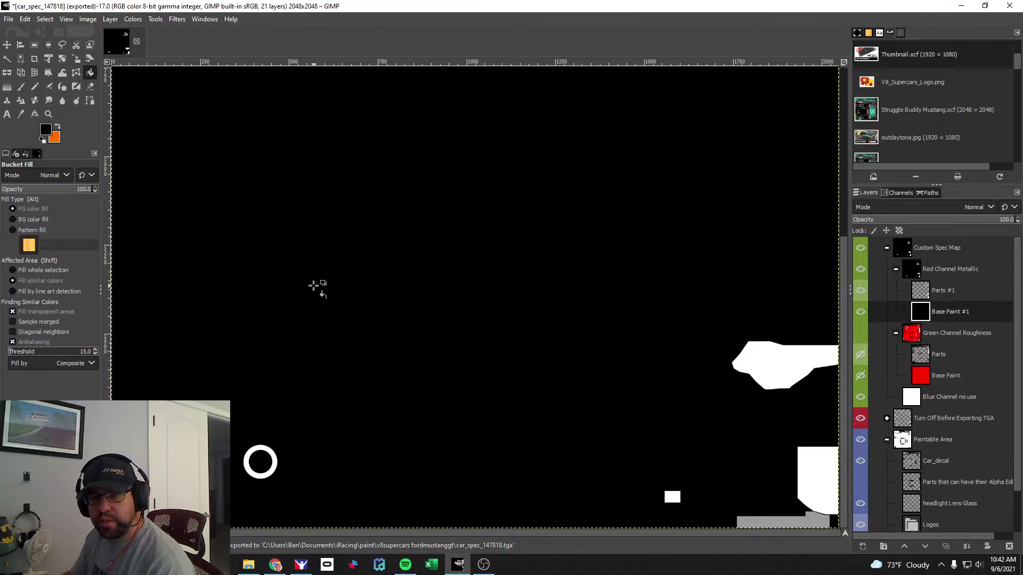
pyautogui.hotkey('alt', 'Tab')
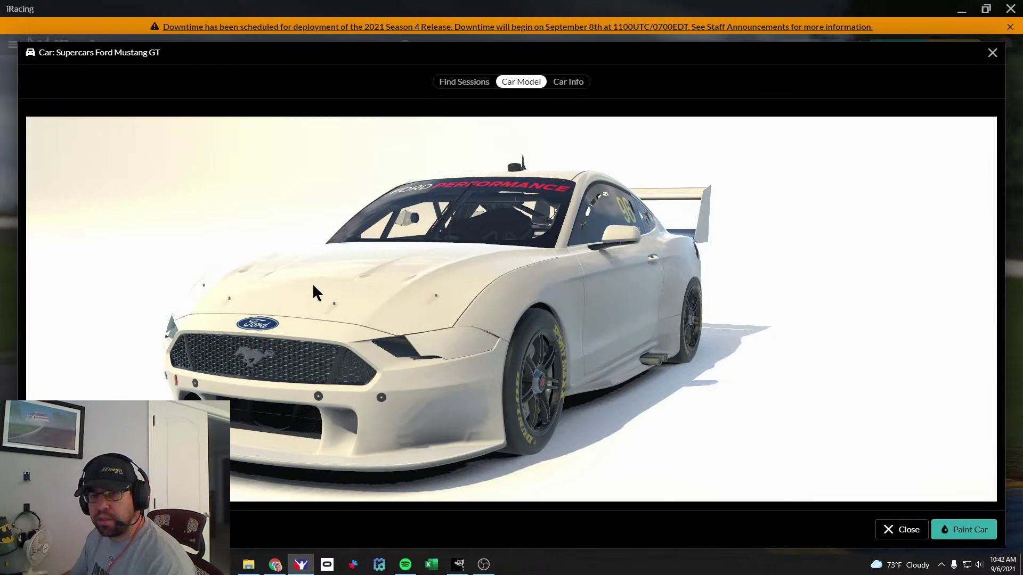
pyautogui.moveTo(565, 297); pyautogui.dragTo(481, 281)
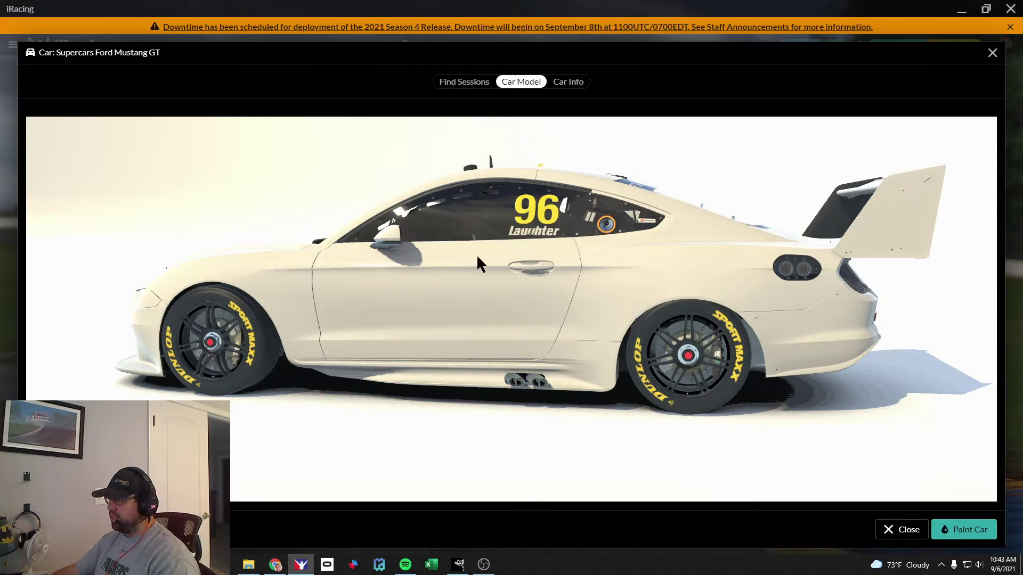
pyautogui.hotkey('alt', 'Tab')
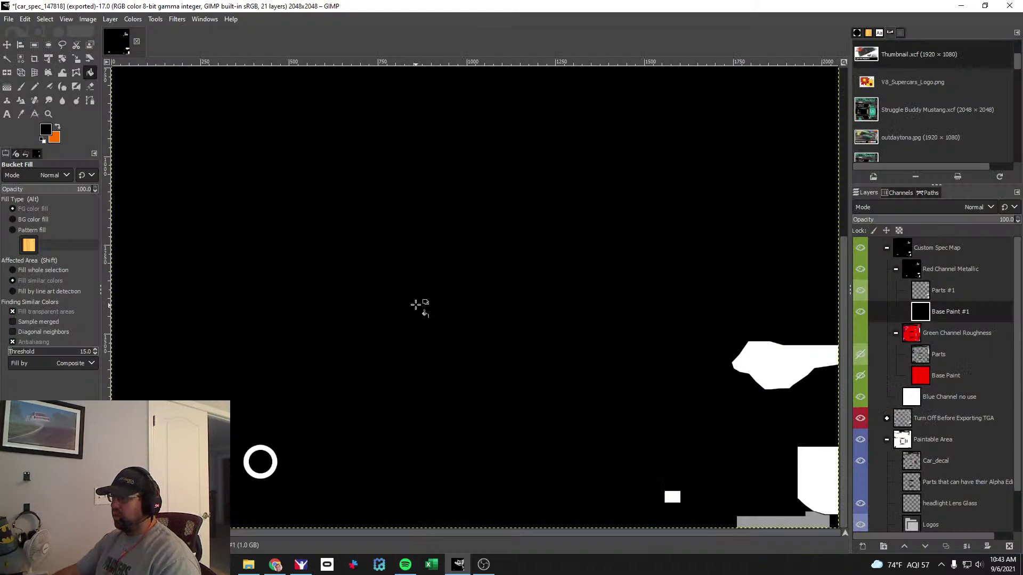
# Hide and collapse the Custom Spec Map group and select the Paintable Area group.
pyautogui.click(861, 247)
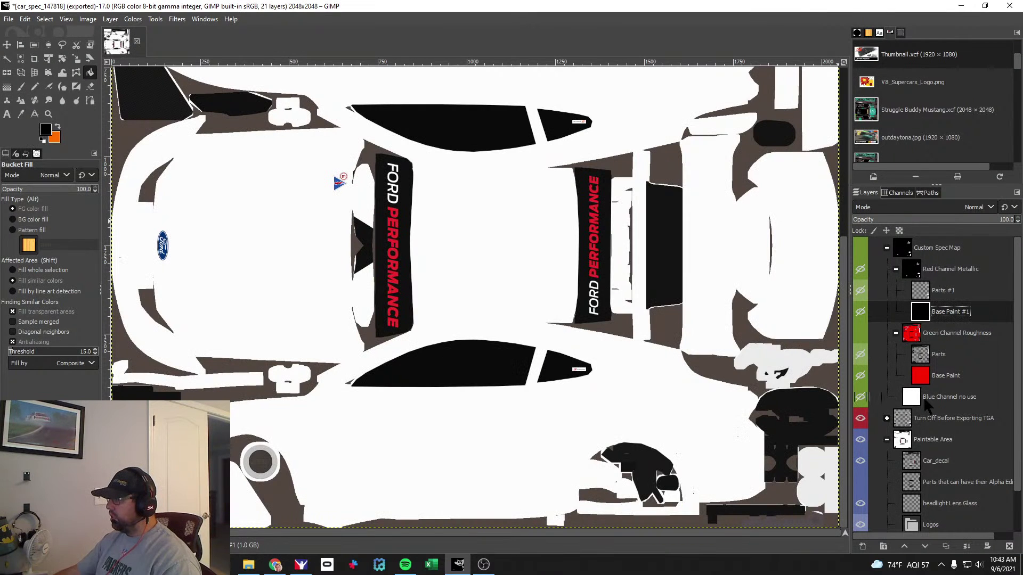
pyautogui.scroll(-2, 925, 396)
pyautogui.click(941, 393)
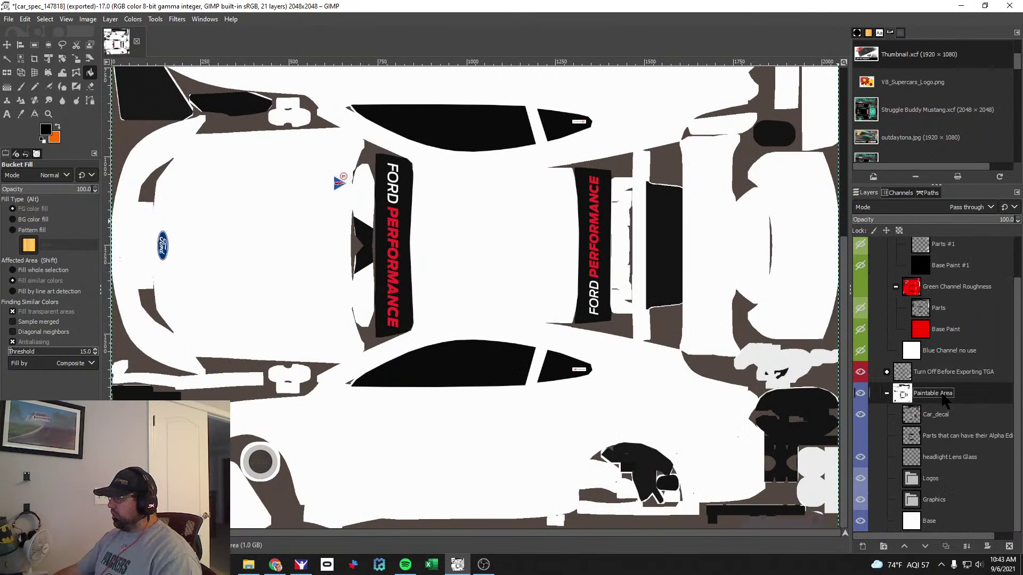
pyautogui.scroll(2, 896, 257)
pyautogui.click(887, 248)
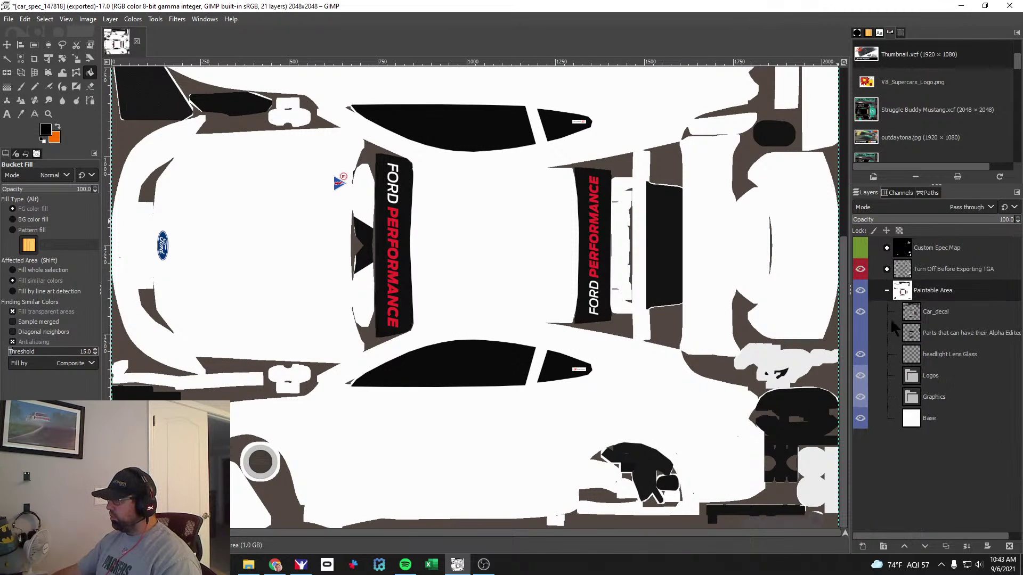
# Create a new layer group inside the Logos group and name it Left.
pyautogui.click(938, 397)
pyautogui.click(938, 374)
pyautogui.click(883, 547)
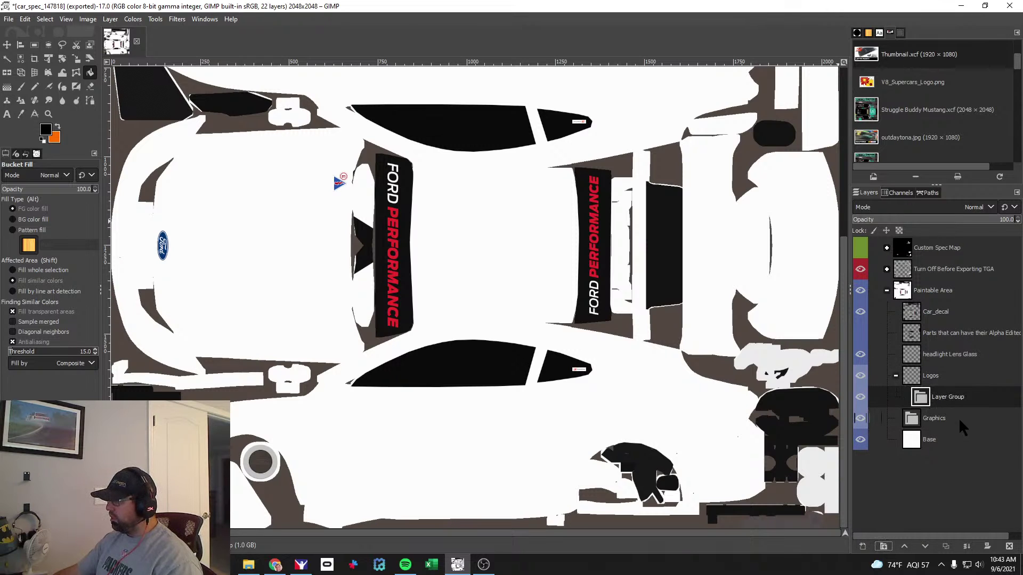
pyautogui.doubleClick(944, 397)
pyautogui.write('Left')
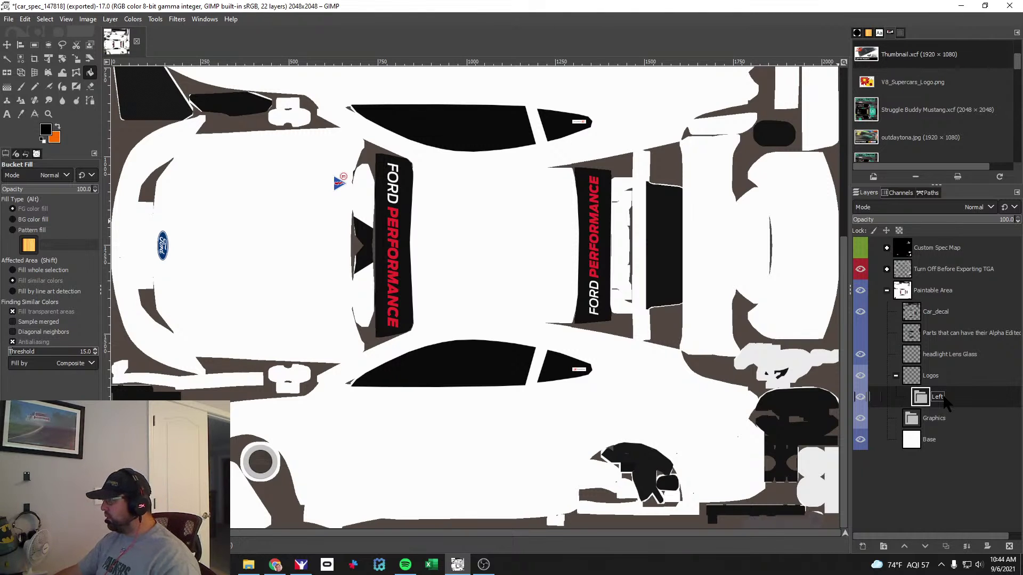
pyautogui.press('Return')
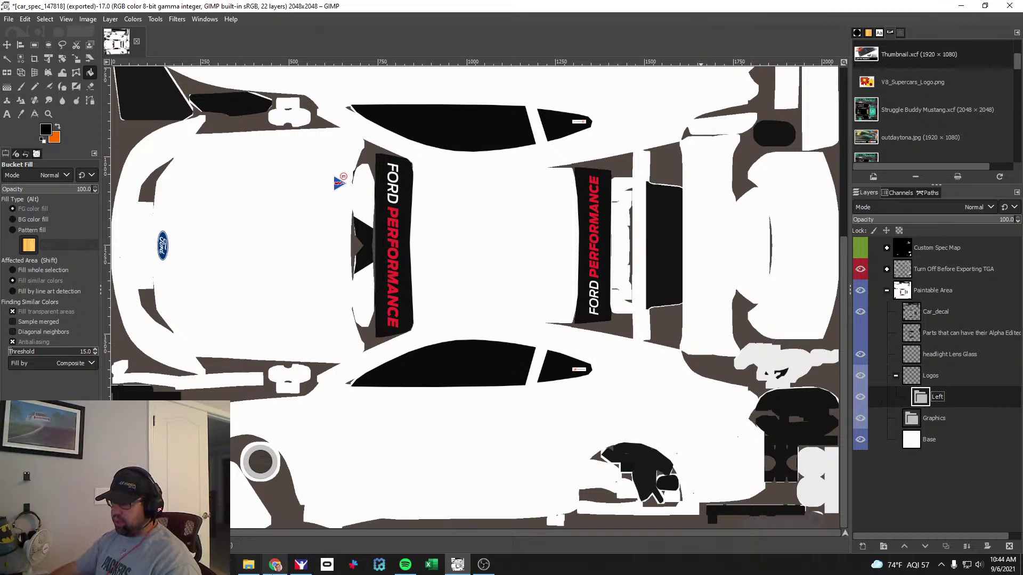
# In File Explorer, open the Dirty Torque current folder under Paint > Assets on the Studio (F:) drive.
pyautogui.click(249, 564)
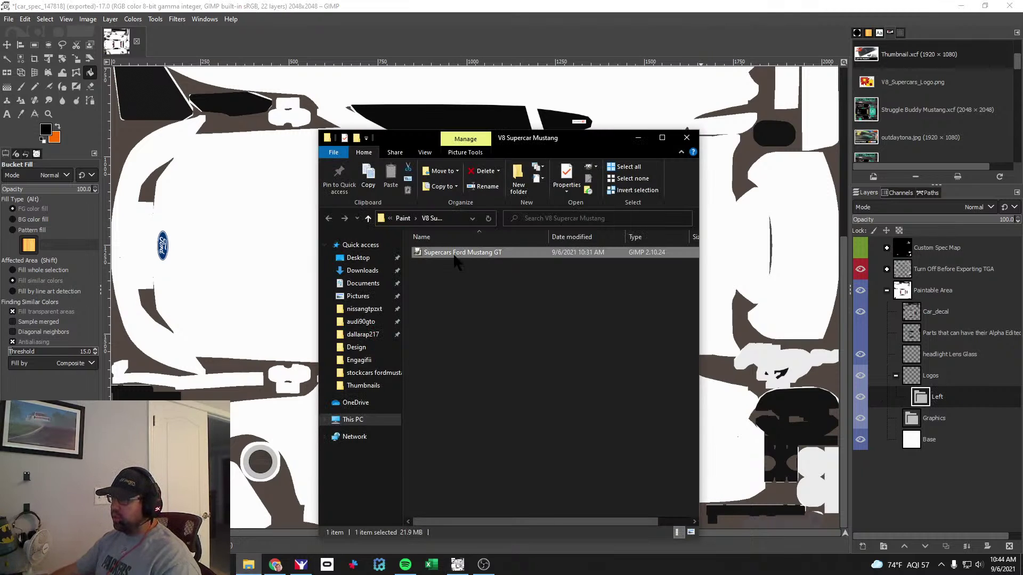
pyautogui.click(354, 419)
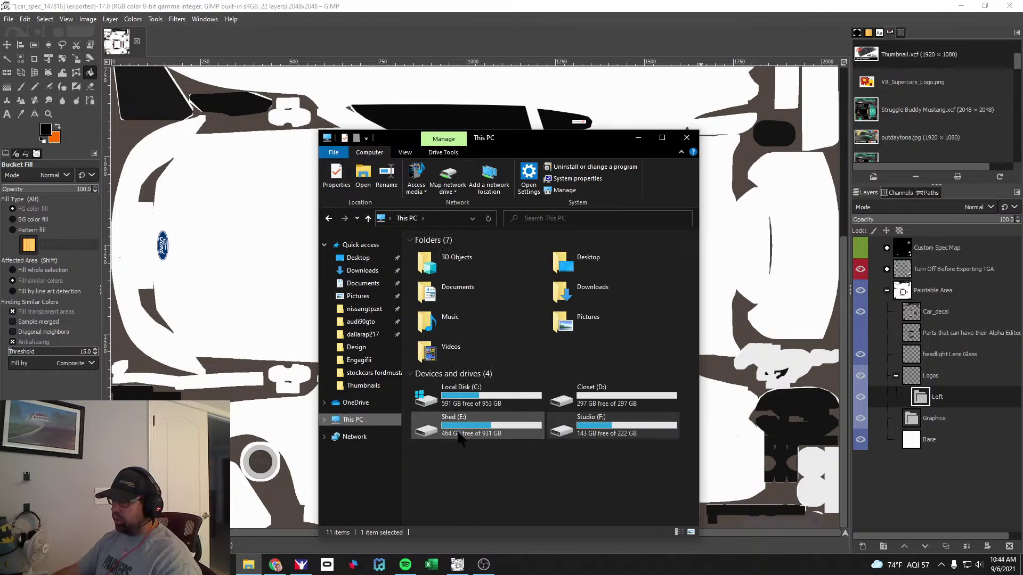
pyautogui.click(562, 431)
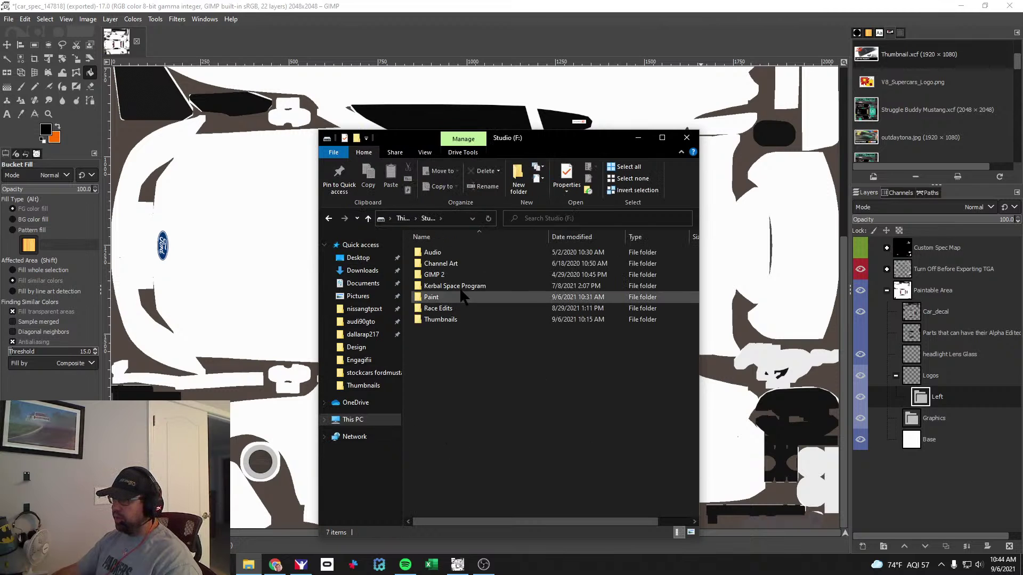
pyautogui.doubleClick(429, 297)
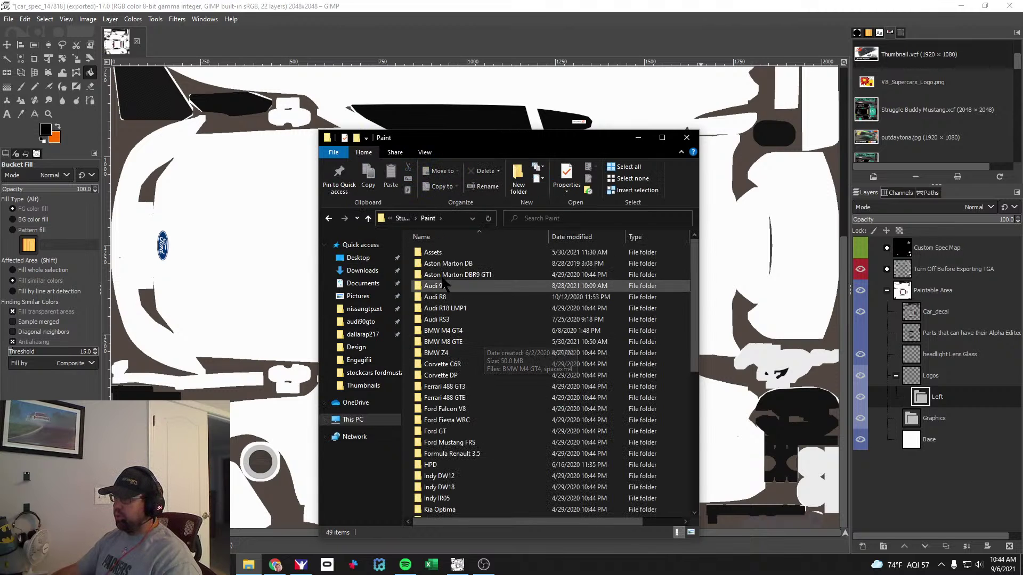
pyautogui.doubleClick(429, 256)
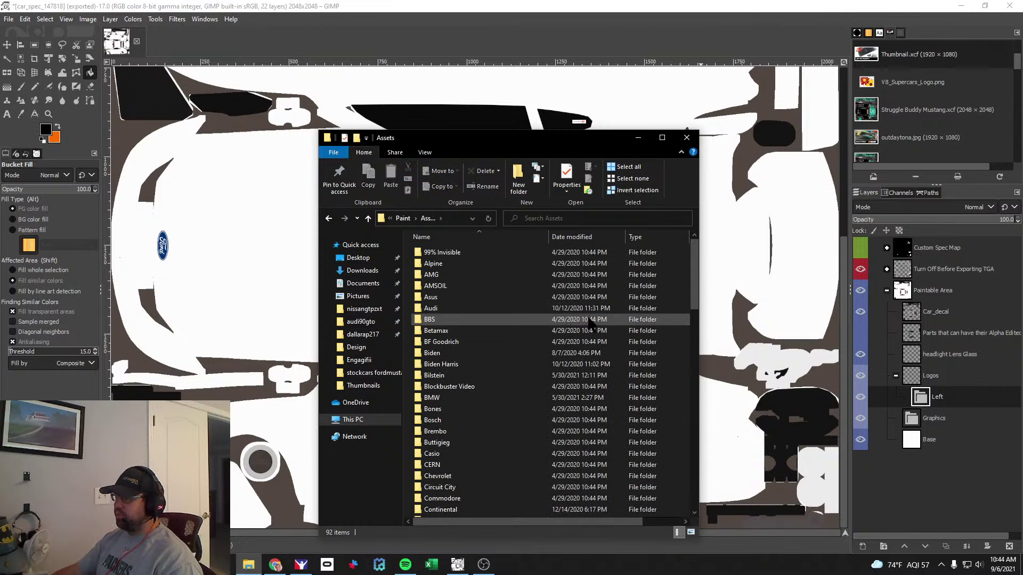
pyautogui.moveTo(693, 264)
pyautogui.mouseDown()
pyautogui.moveTo(683, 496)
pyautogui.moveTo(682, 259)
pyautogui.mouseUp()
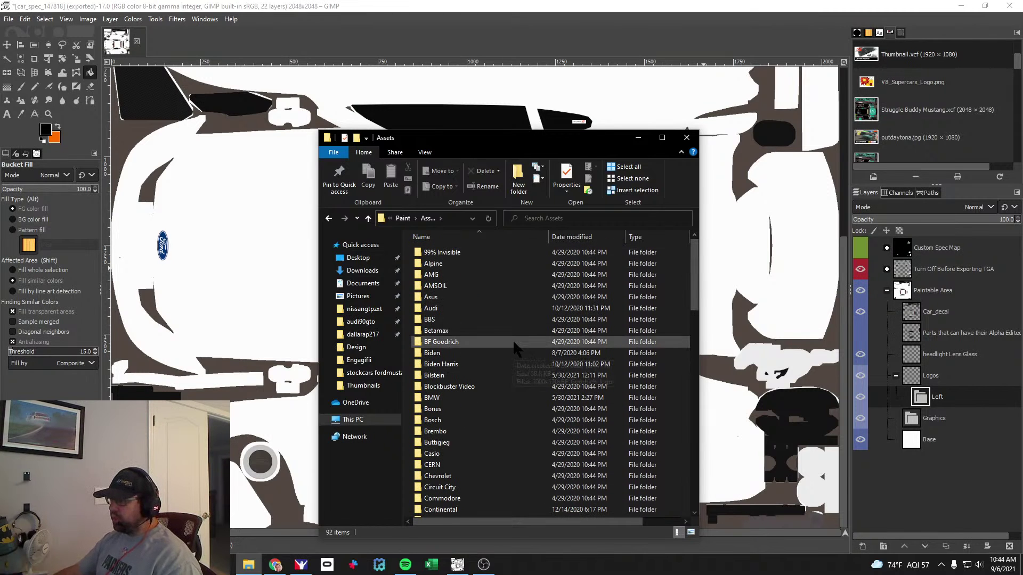
pyautogui.scroll(-5, 495, 381)
pyautogui.doubleClick(458, 385)
pyautogui.scroll(-1, 539, 370)
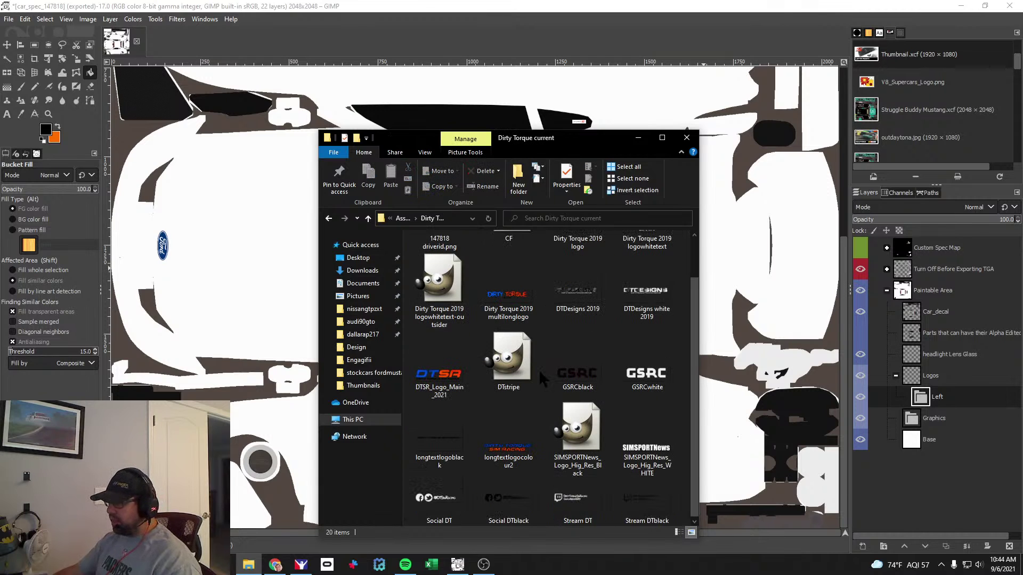
# Preview the longtextlogocolour2 image and bring it into the GIMP template as a layer in the Left group.
pyautogui.click(521, 444)
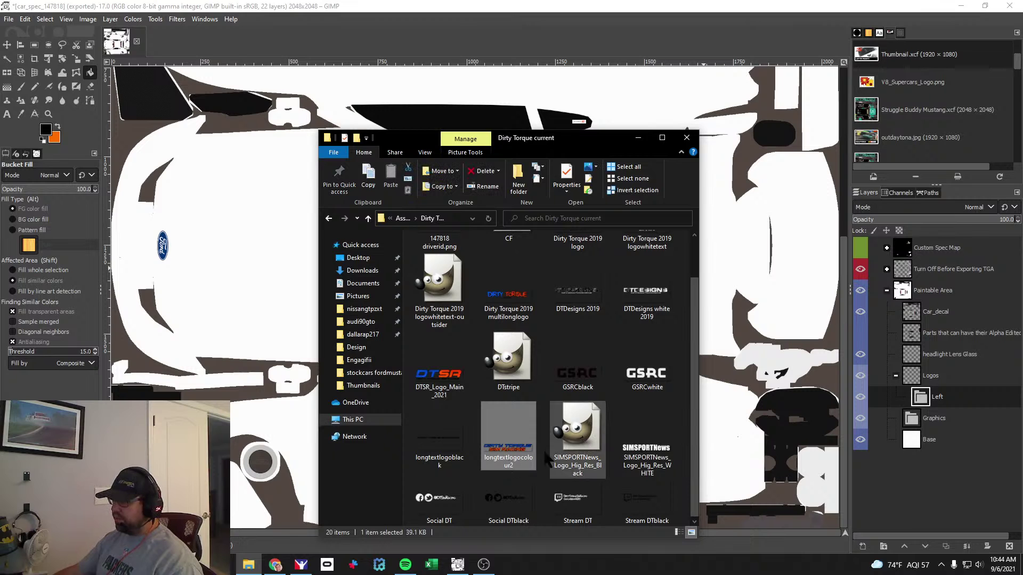
pyautogui.doubleClick(505, 450)
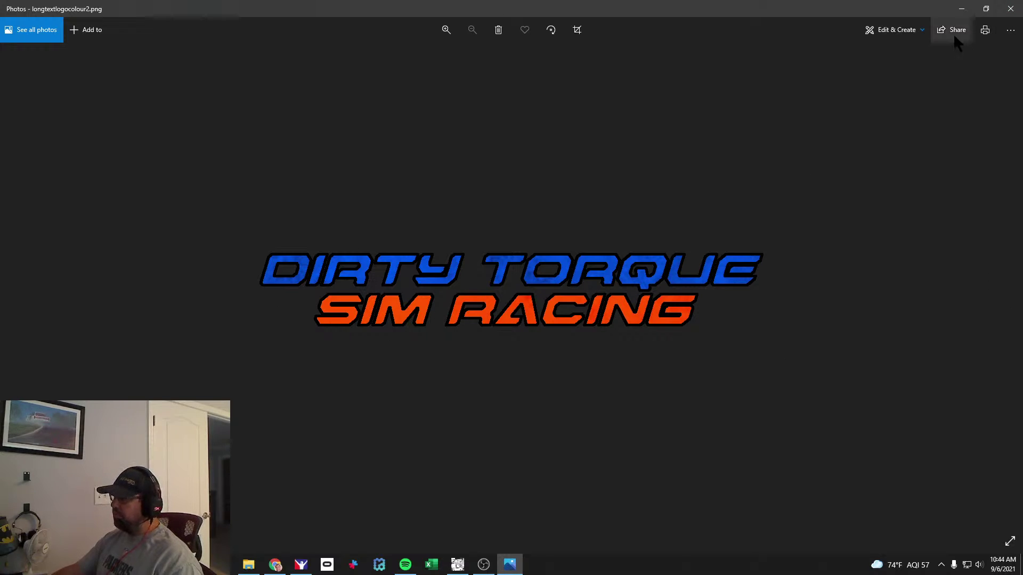
pyautogui.click(1010, 8)
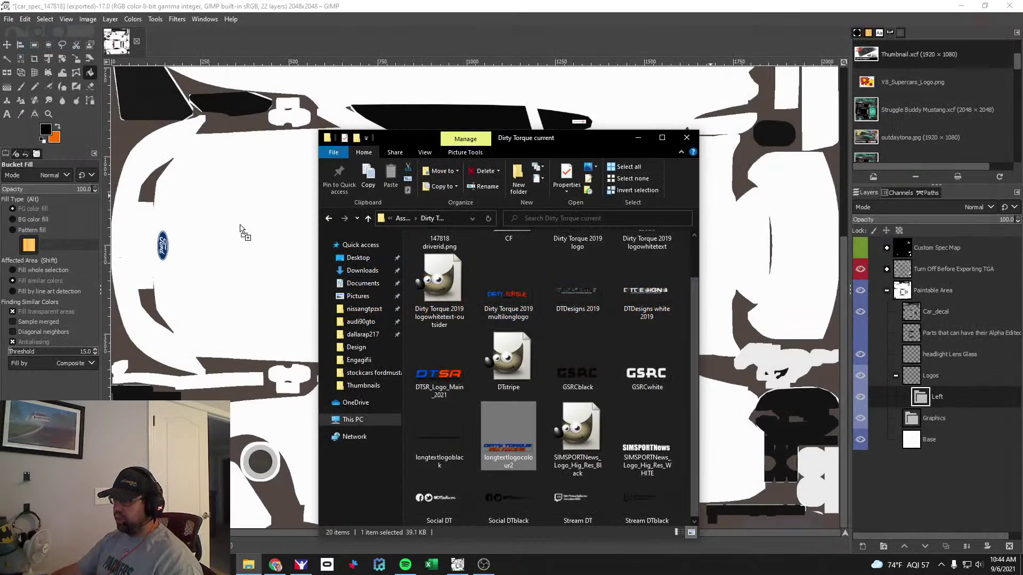
pyautogui.moveTo(258, 254); pyautogui.dragTo(259, 255)
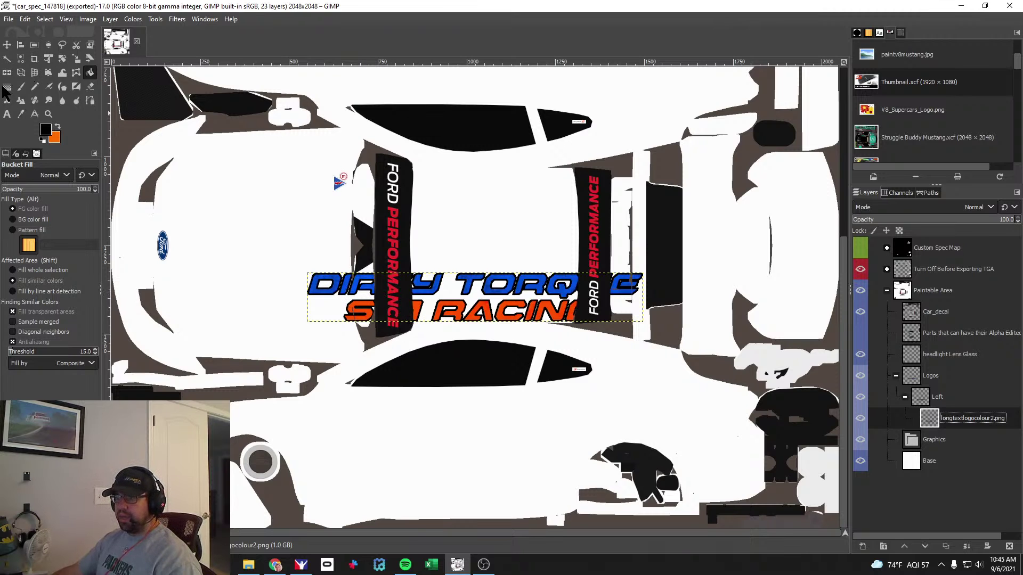
# Sample the logo's blue (034cd3) and orange (ff4b00) as foreground colours and save each one to the colour history.
pyautogui.click(21, 114)
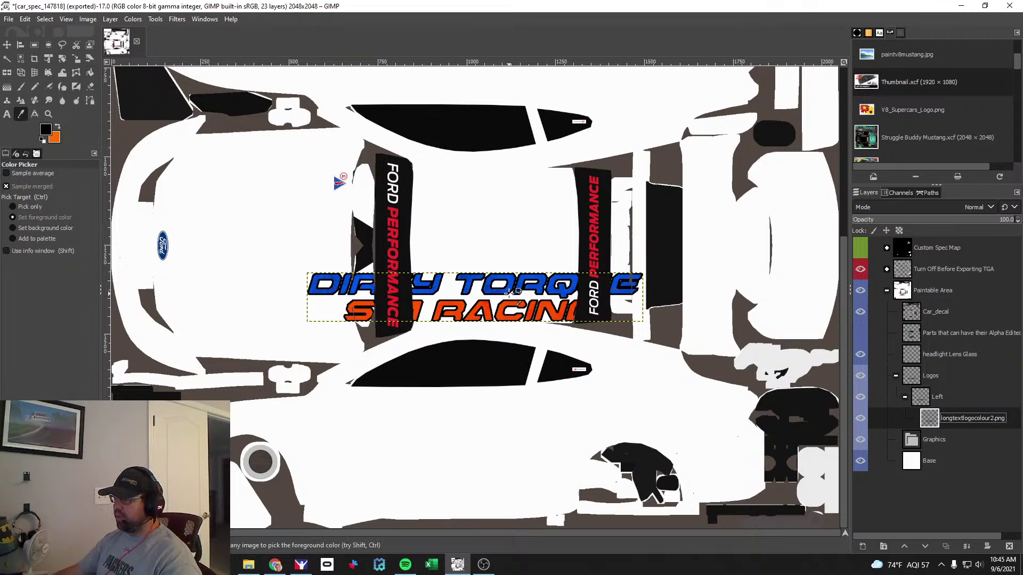
pyautogui.click(508, 289)
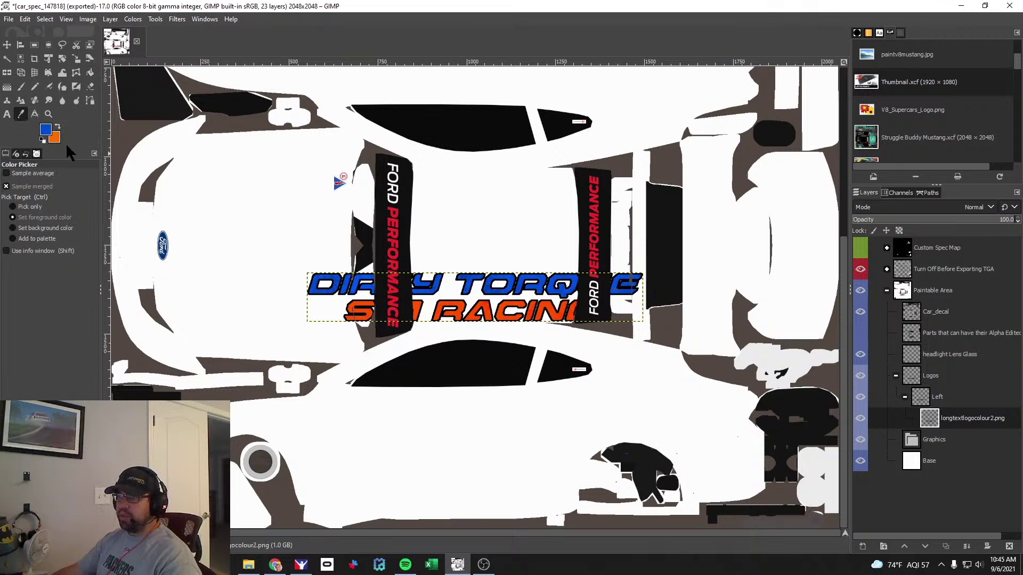
pyautogui.click(46, 129)
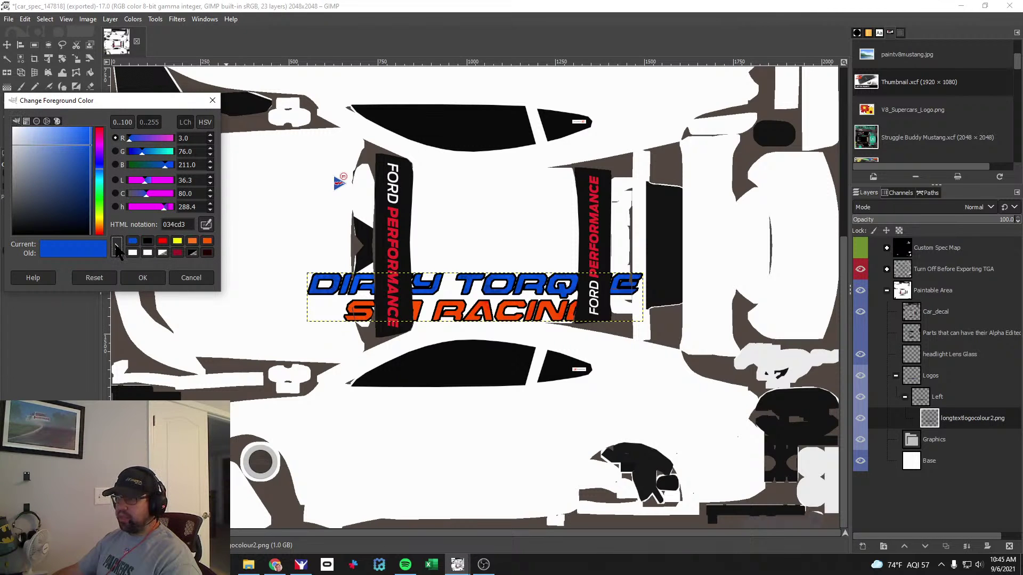
pyautogui.click(149, 278)
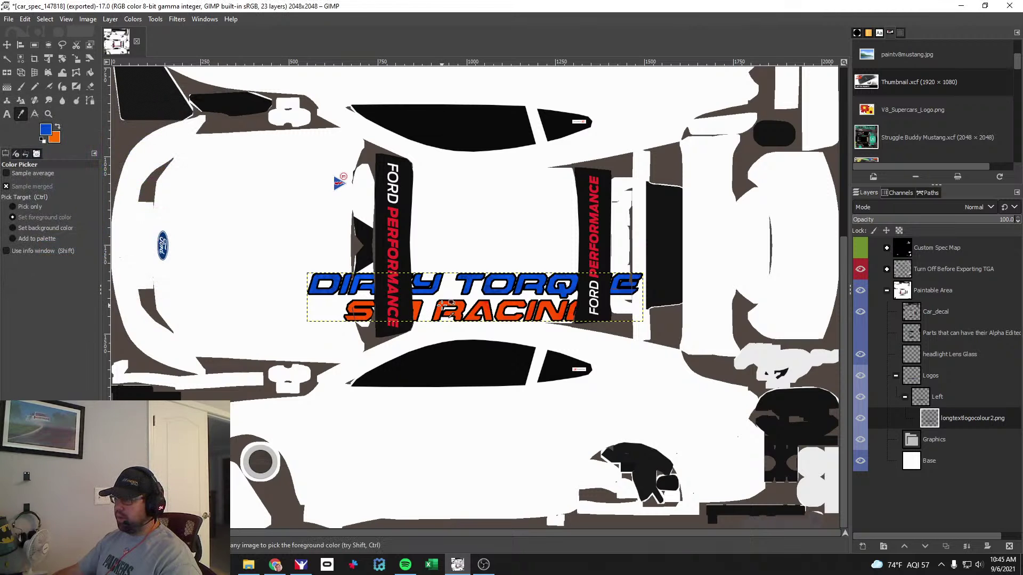
pyautogui.click(46, 129)
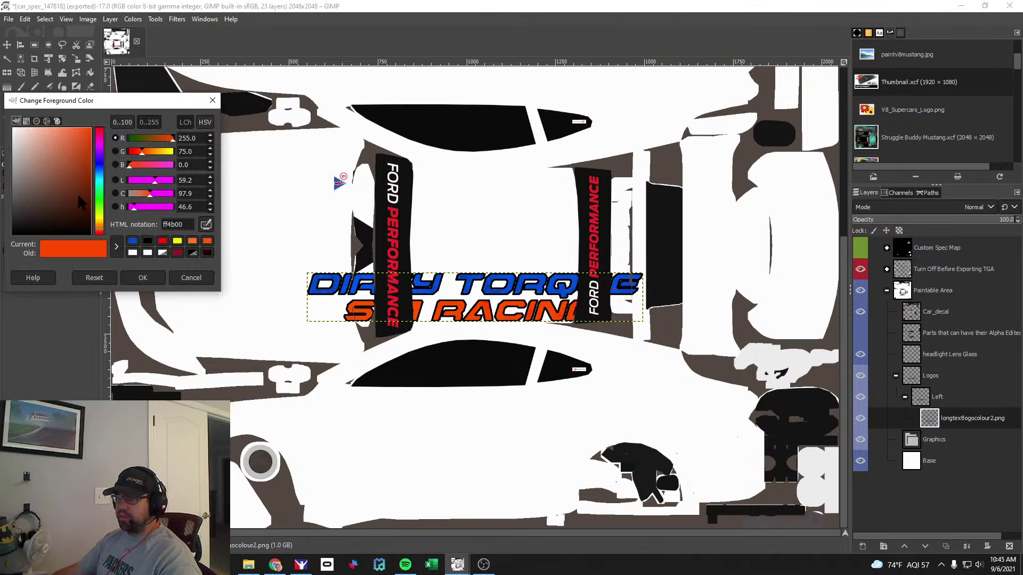
pyautogui.click(119, 250)
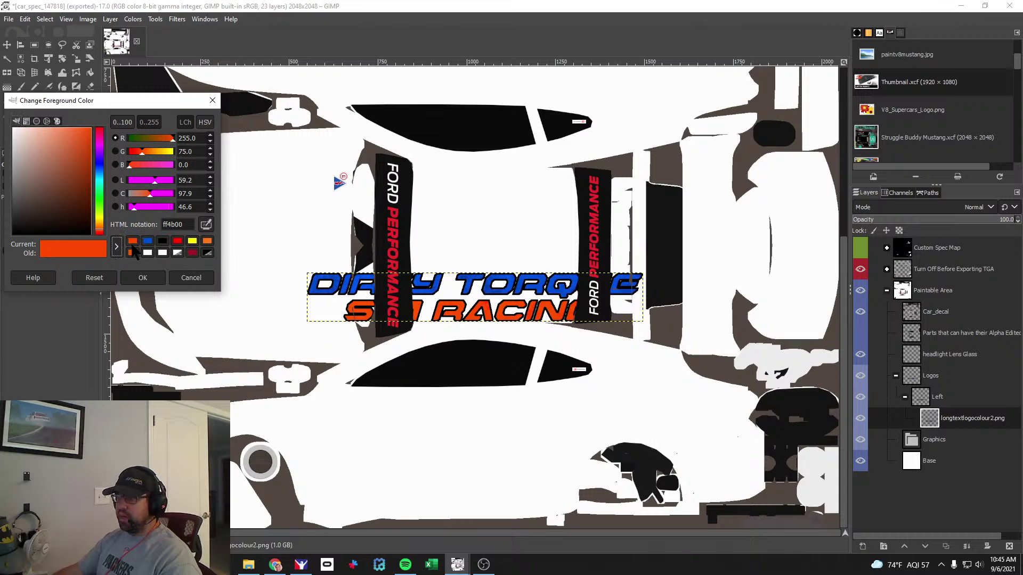
pyautogui.click(142, 278)
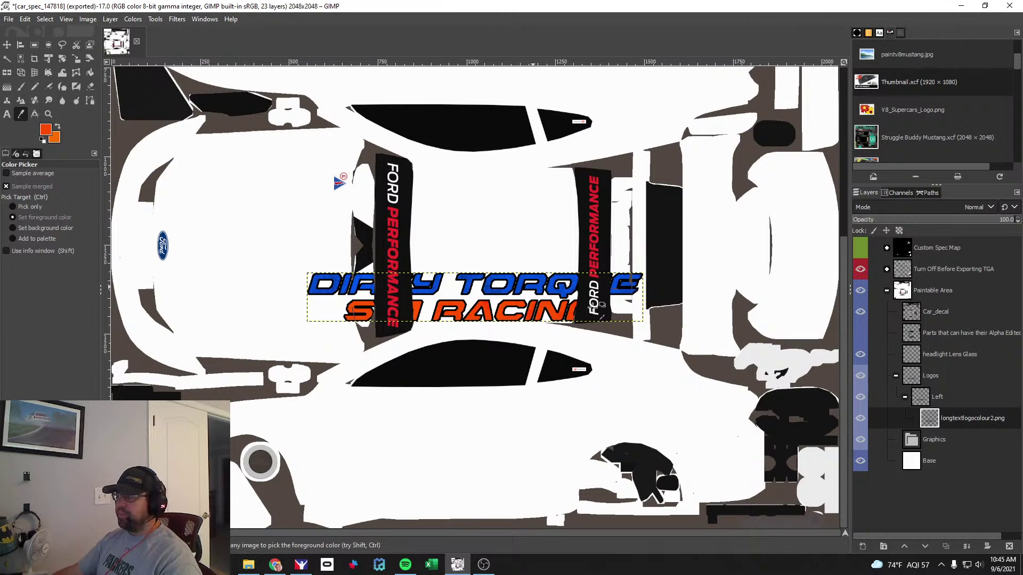
# Delete the longtextlogocolour2 layer and add the text "Dirty" on the car's side below the lower side windows.
pyautogui.rightClick(964, 421)
pyautogui.click(906, 186)
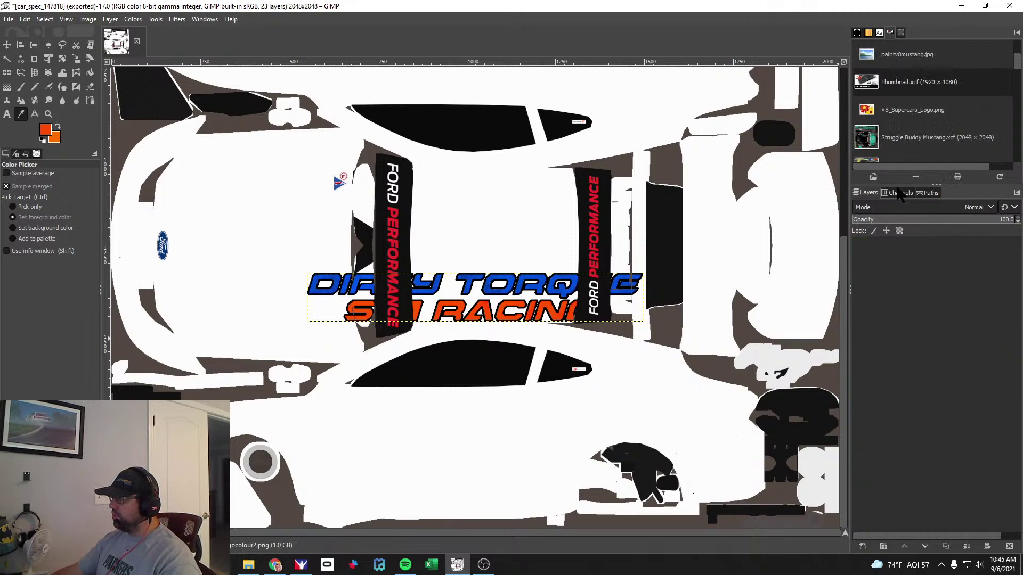
pyautogui.click(7, 113)
pyautogui.click(372, 421)
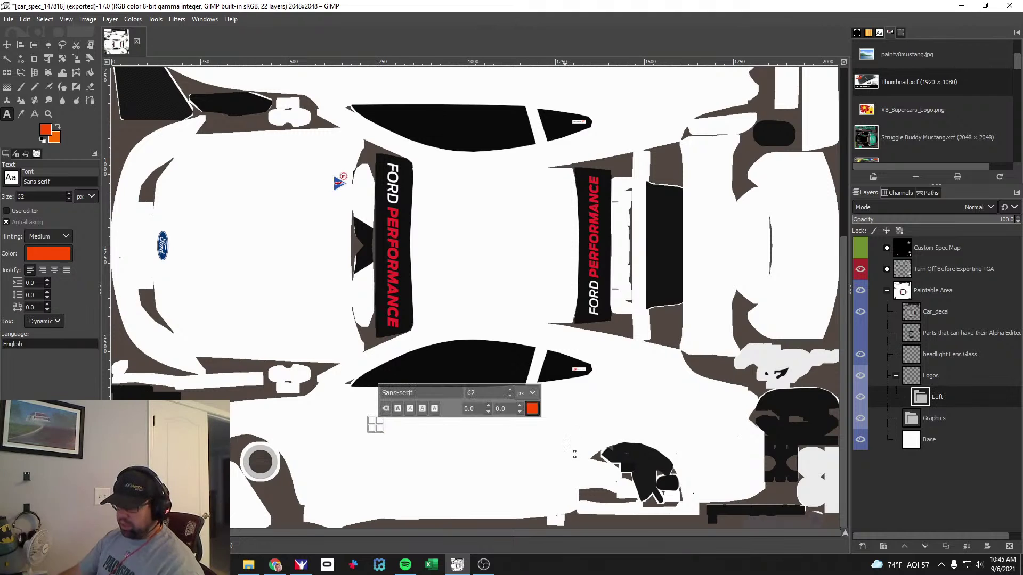
pyautogui.write('Dirty')
# Set the whole Dirty text to the Hyper Viper Italic font and colour it with the saved logo blue.
pyautogui.hotkey('ctrl', 'a')
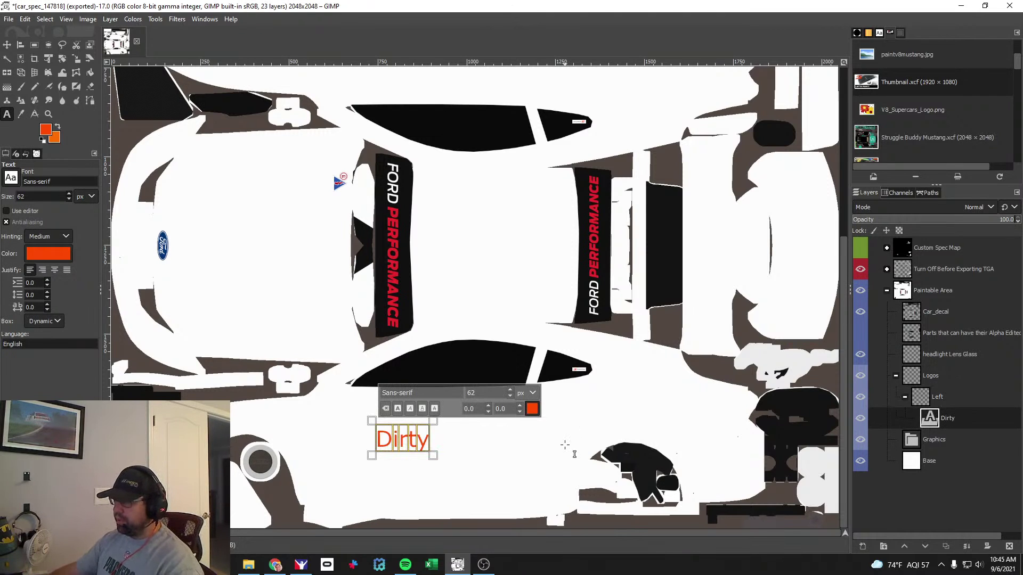
pyautogui.write('hyper')
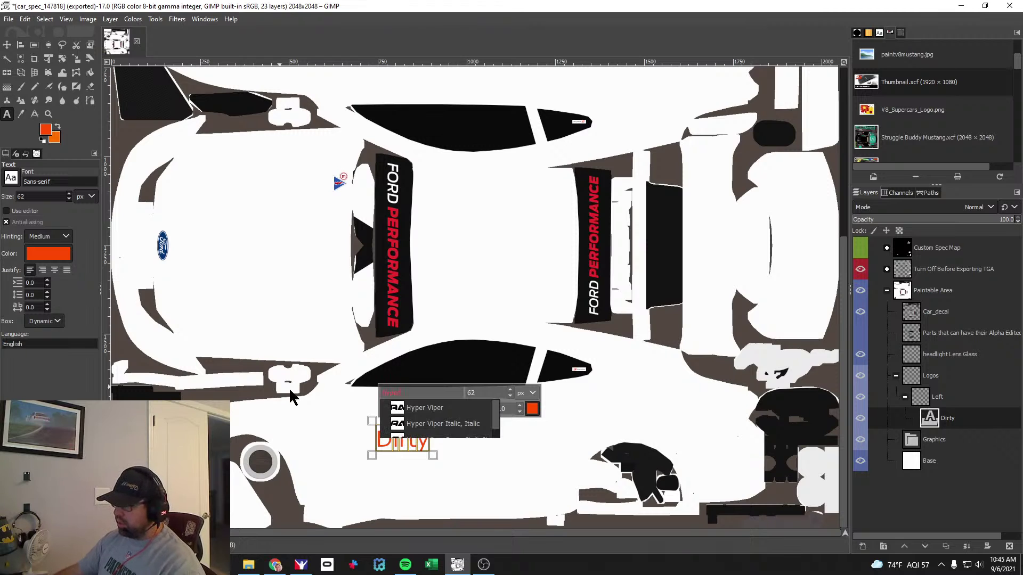
pyautogui.click(443, 424)
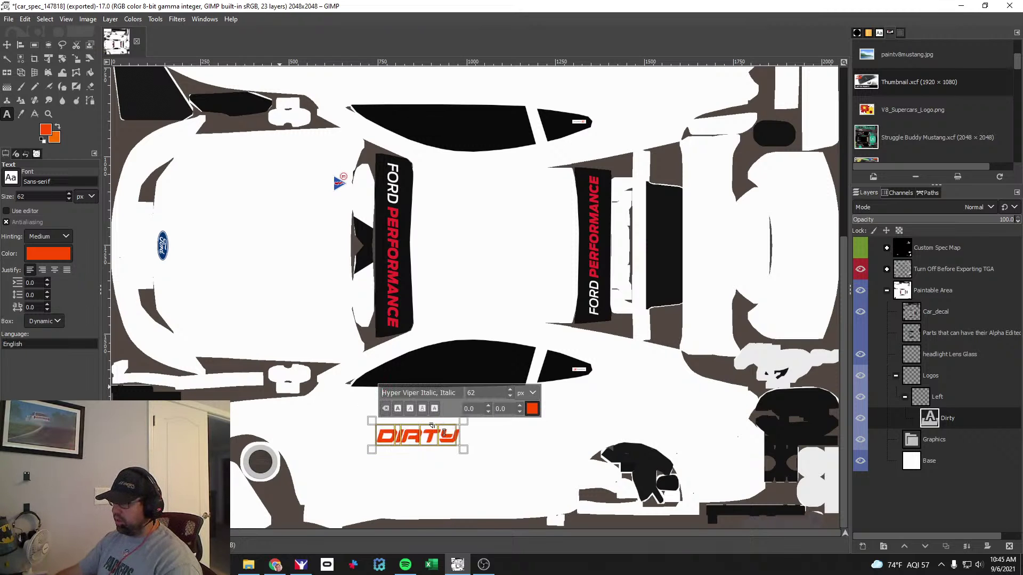
pyautogui.click(531, 409)
pyautogui.click(571, 469)
pyautogui.click(566, 505)
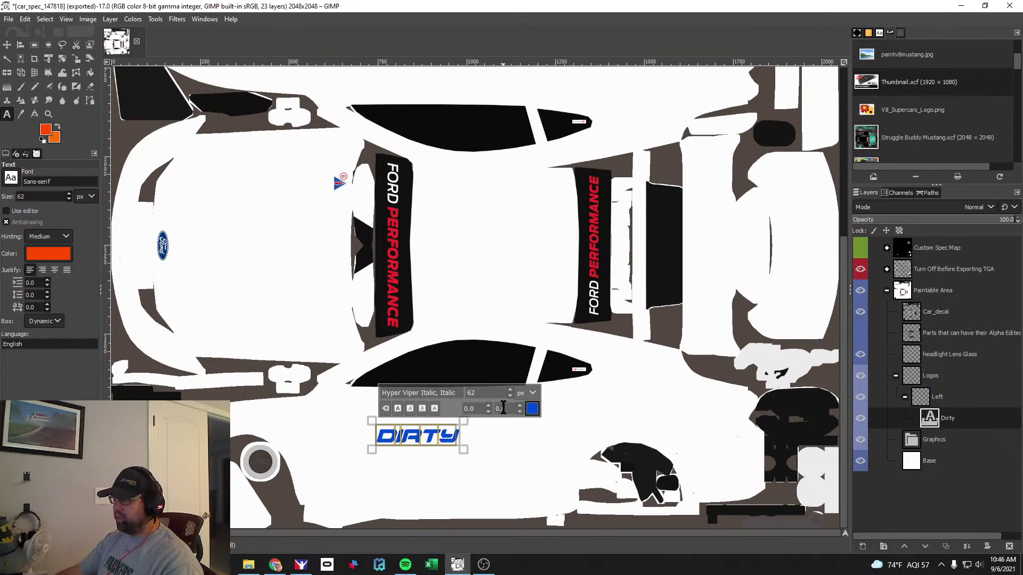
# Enlarge the Dirty text to a size of 109 px.
pyautogui.scroll(20, 509, 391)
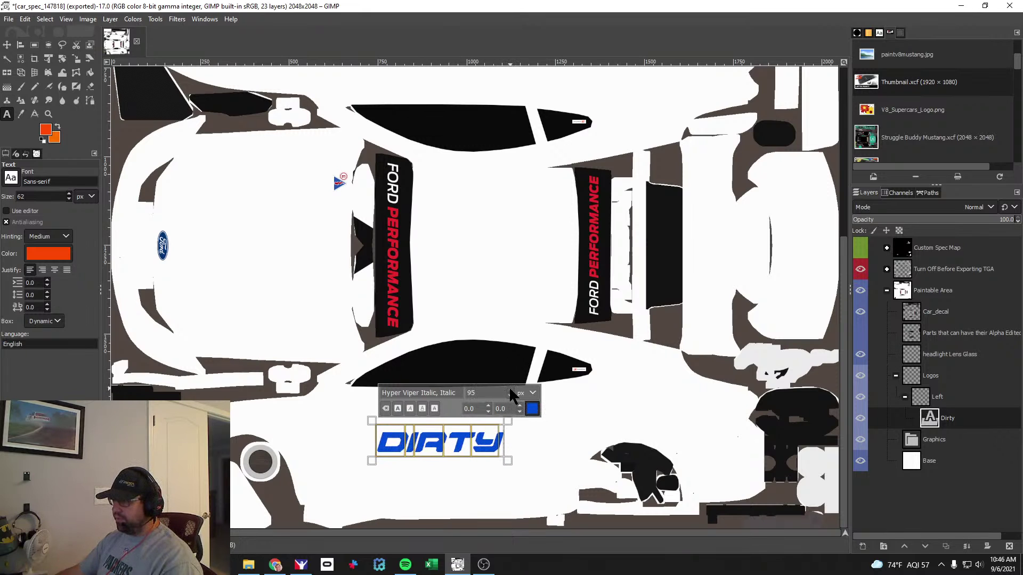
pyautogui.scroll(4, 509, 392)
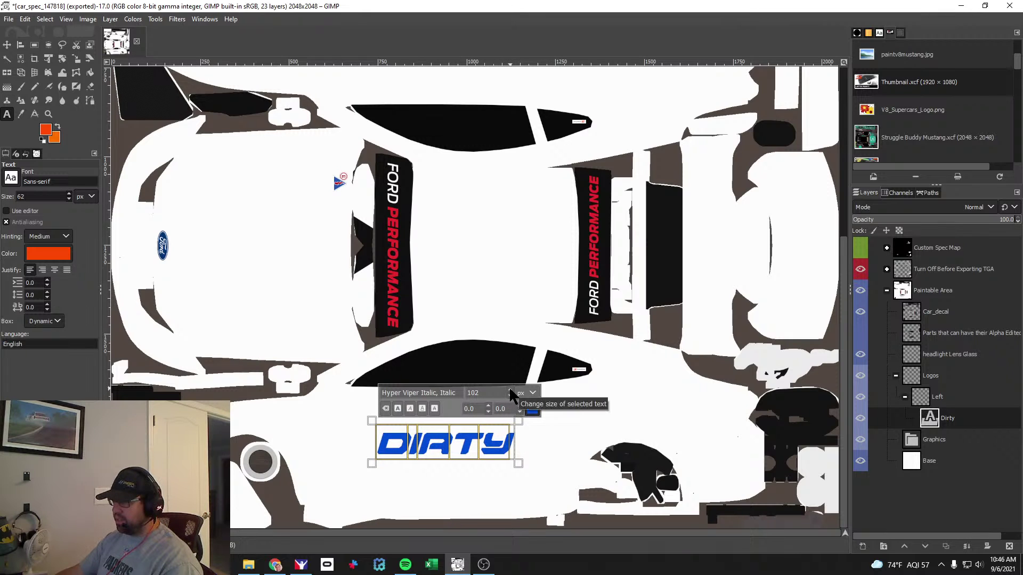
pyautogui.scroll(6, 510, 391)
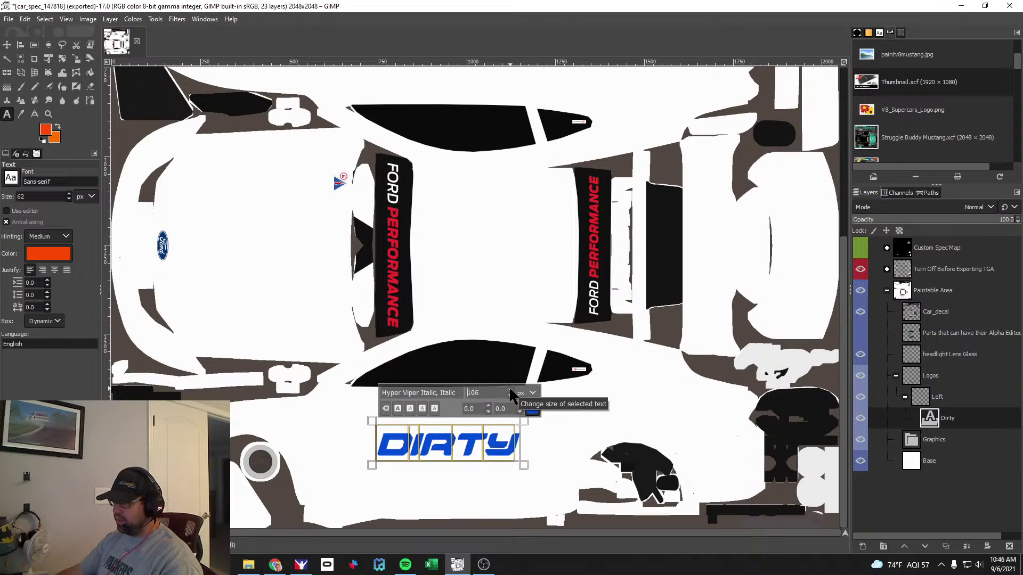
pyautogui.scroll(1, 510, 390)
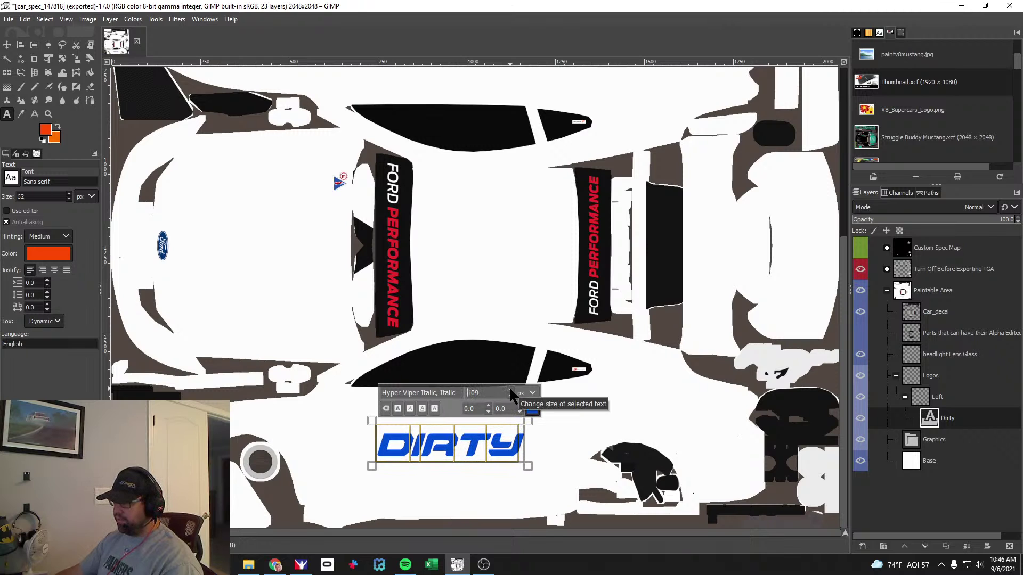
# Create a path from the Dirty text and turn that path into a selection.
pyautogui.rightClick(447, 447)
pyautogui.press('Escape')
pyautogui.click(577, 444)
pyautogui.rightClick(471, 447)
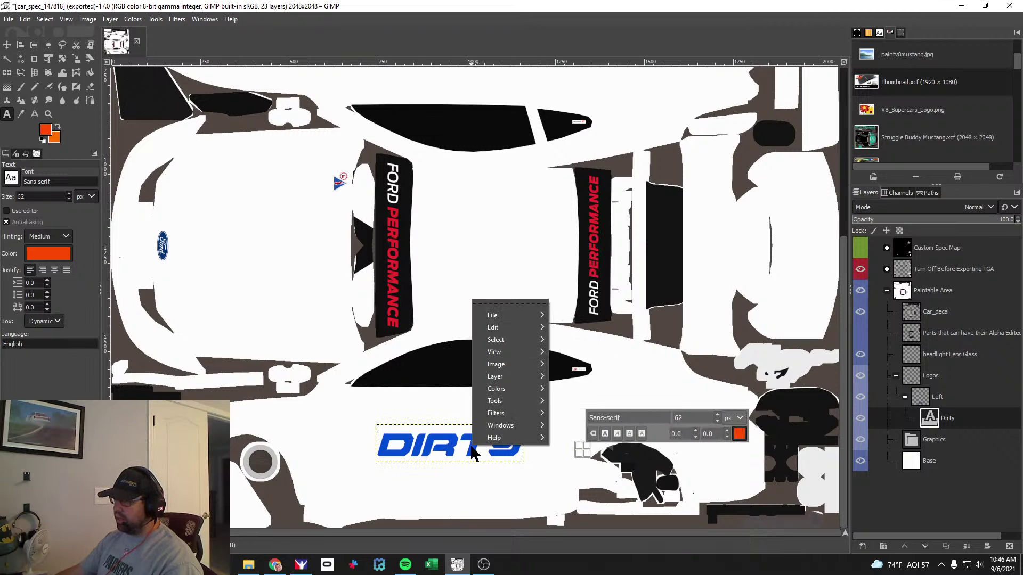
pyautogui.click(448, 444)
pyautogui.hotkey('ctrl', 'a')
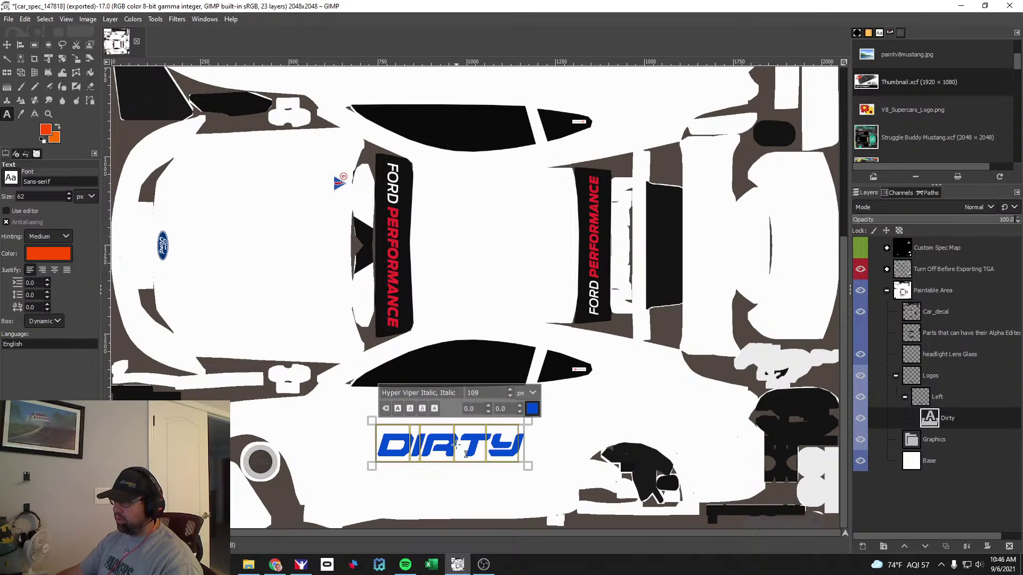
pyautogui.rightClick(456, 452)
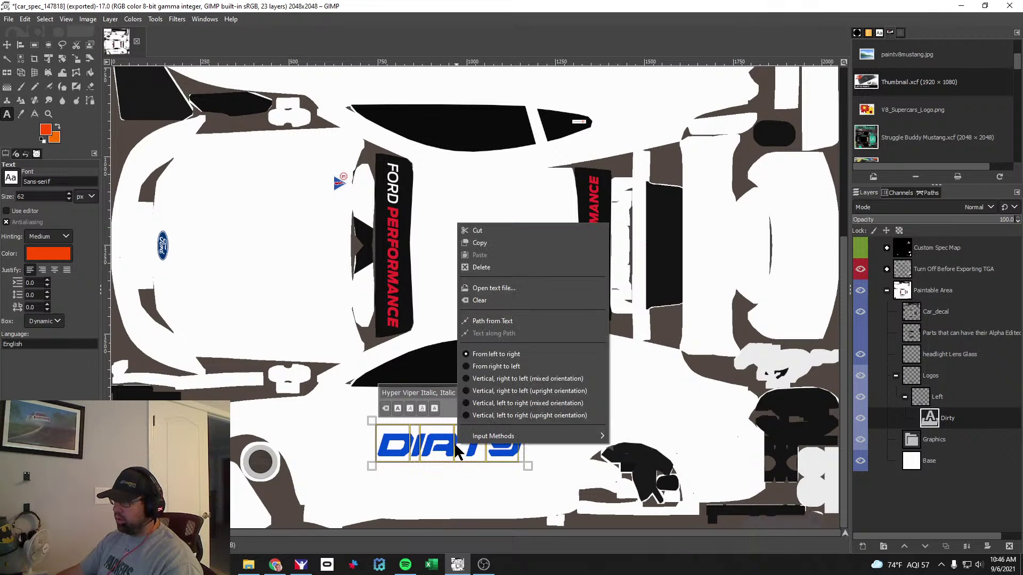
pyautogui.click(519, 321)
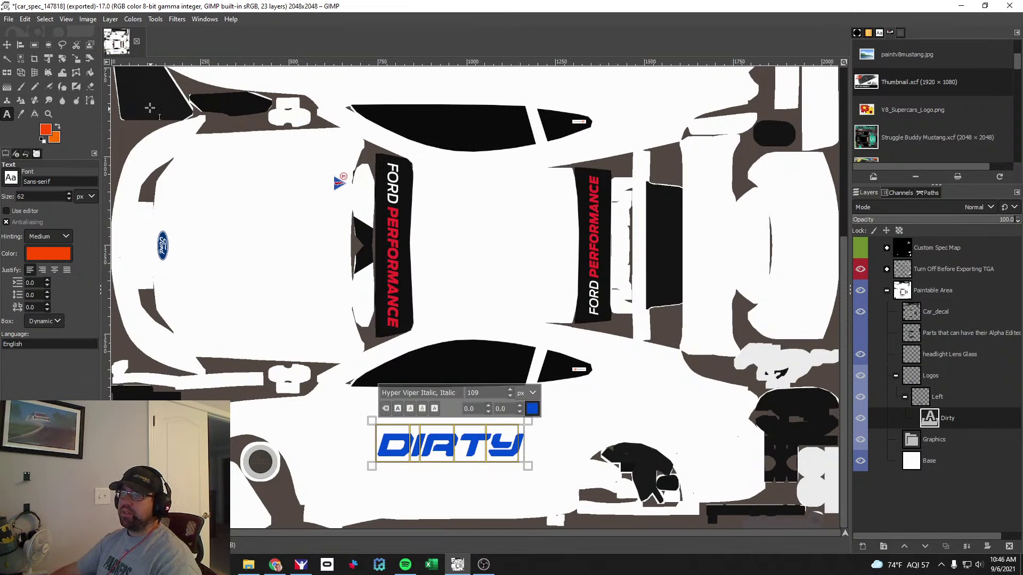
pyautogui.click(46, 19)
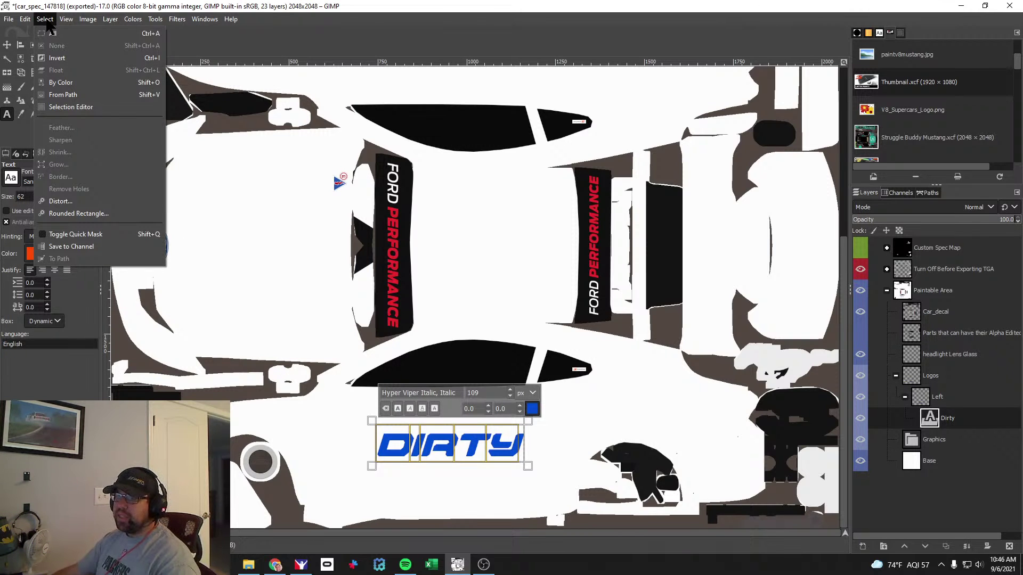
pyautogui.click(64, 96)
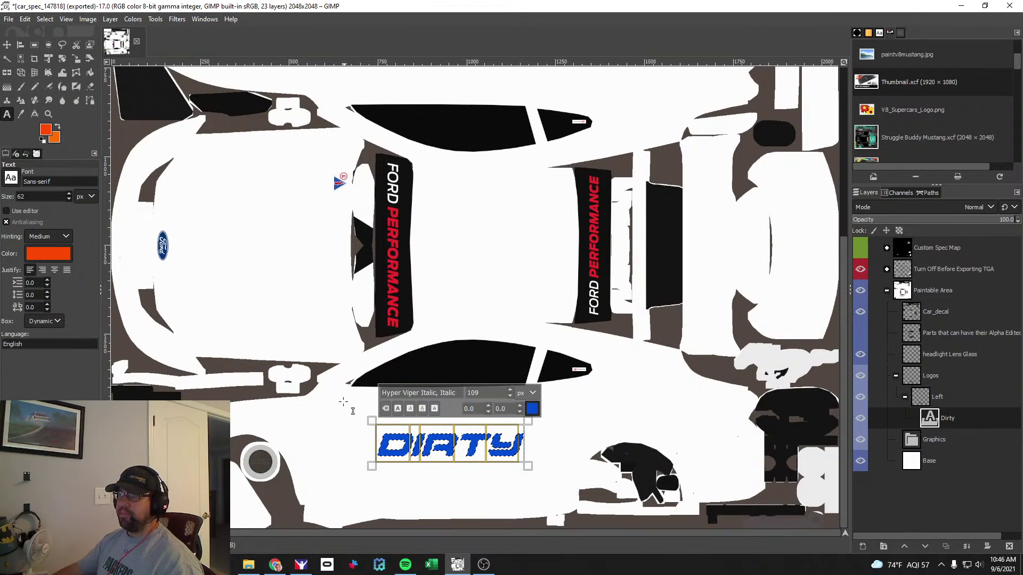
# Try growing the selection around the Dirty lettering by 2 px.
pyautogui.click(44, 19)
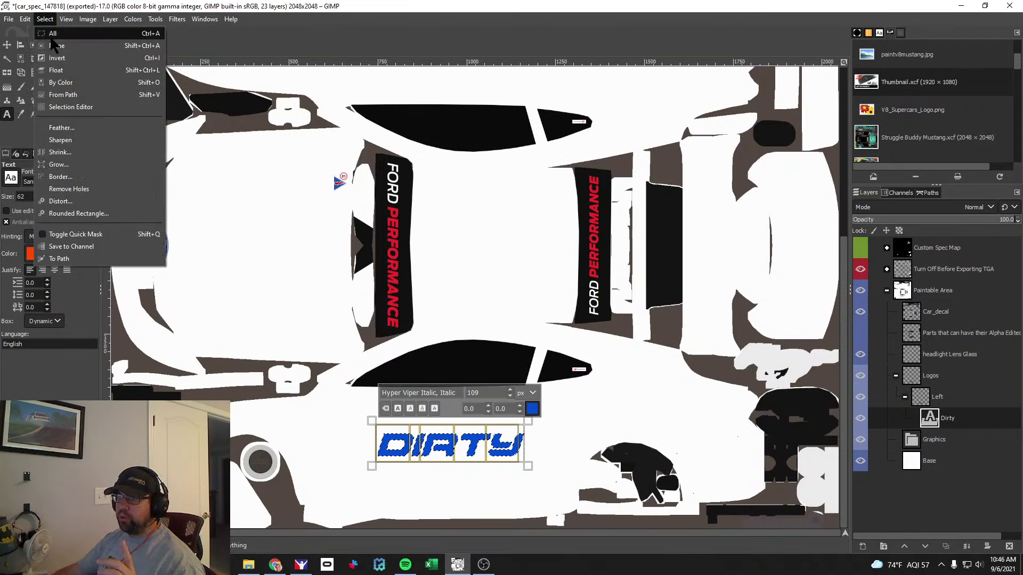
pyautogui.click(70, 164)
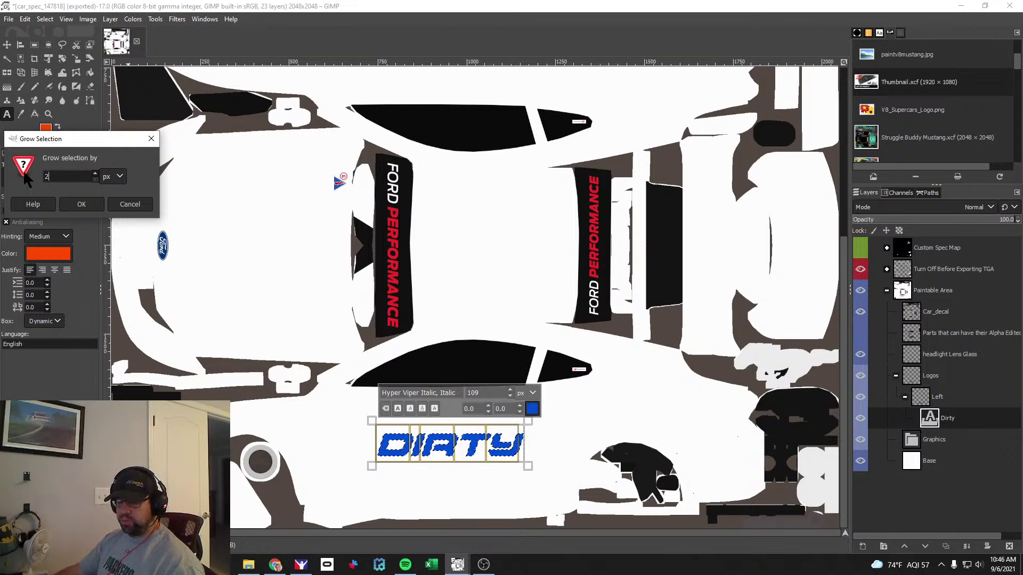
pyautogui.click(81, 205)
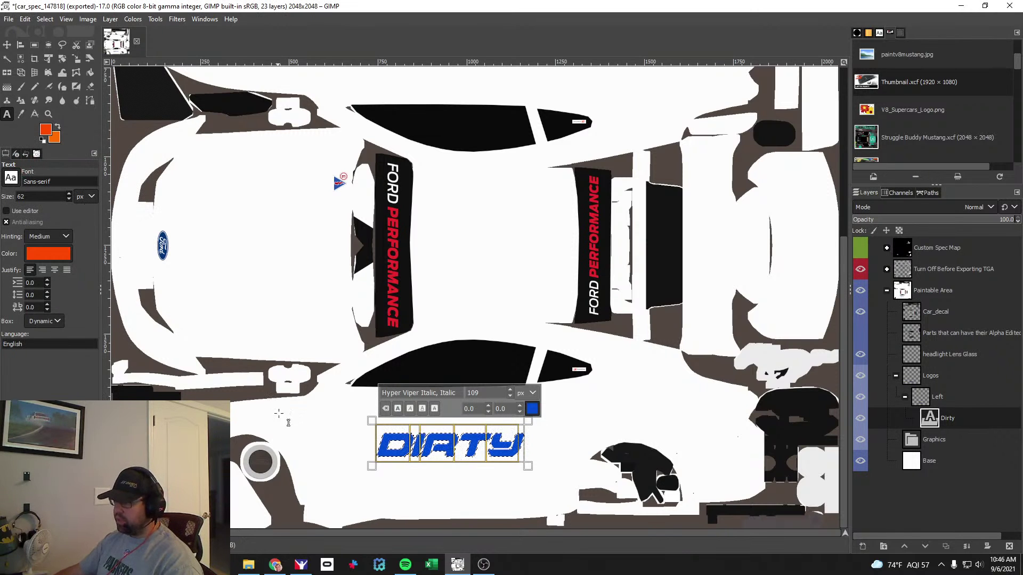
# Grow the lettering-shaped selection outward by 2 px for an outline around the Dirty text.
pyautogui.scroll(4, 425, 469)
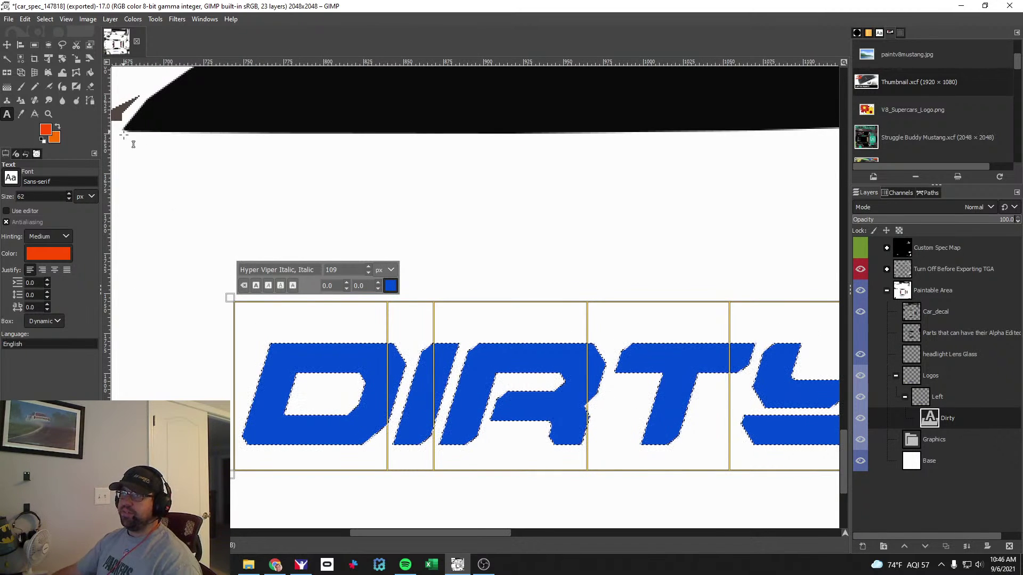
pyautogui.click(45, 19)
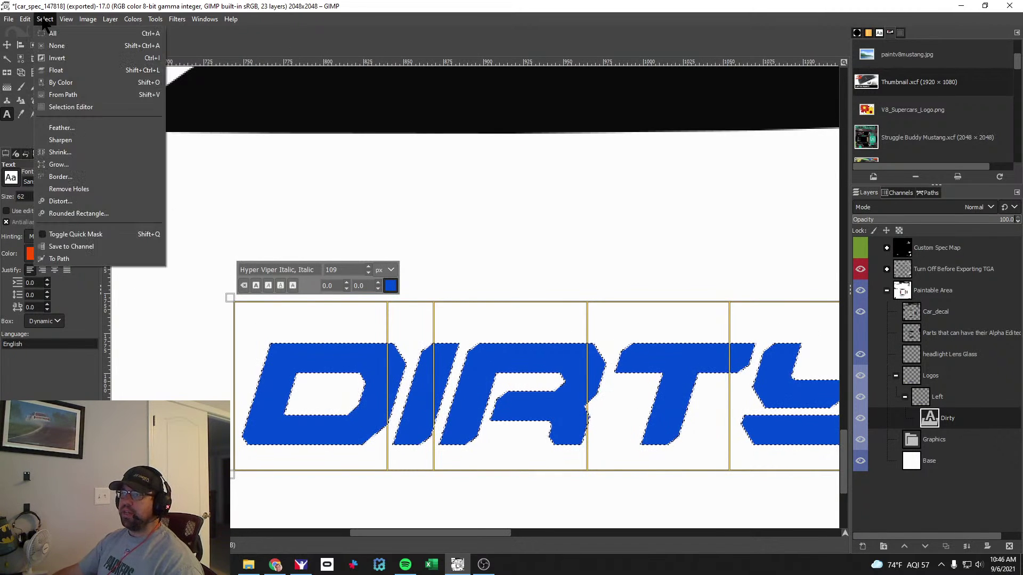
pyautogui.click(59, 164)
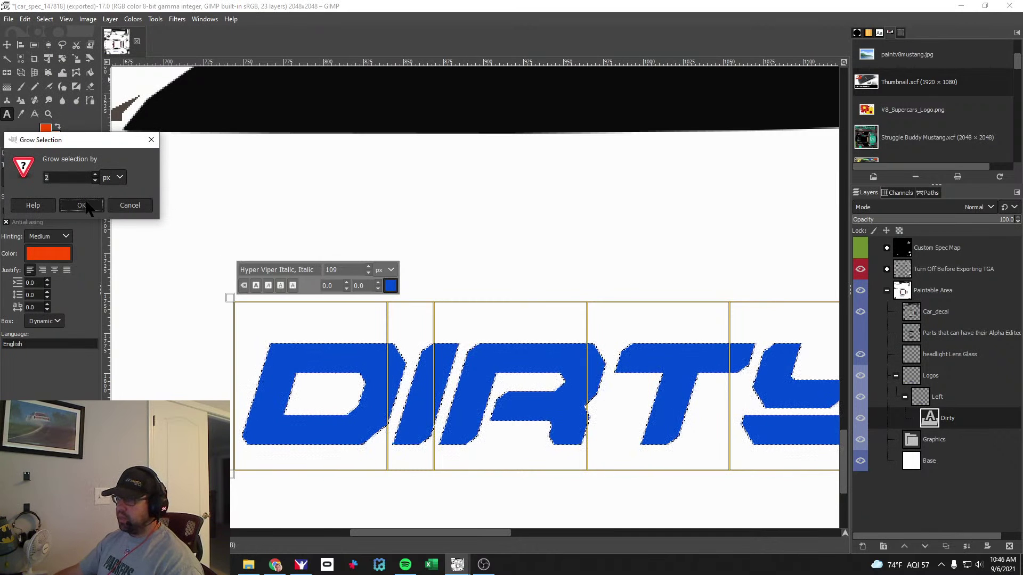
pyautogui.click(83, 205)
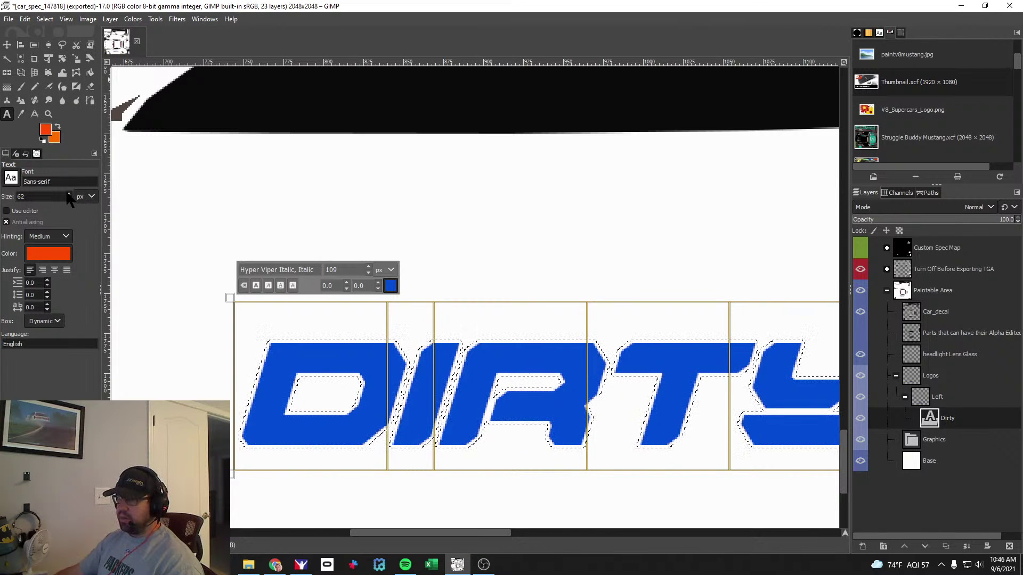
# Try a wider outline by growing the lettering selection by another 5 px.
pyautogui.click(45, 19)
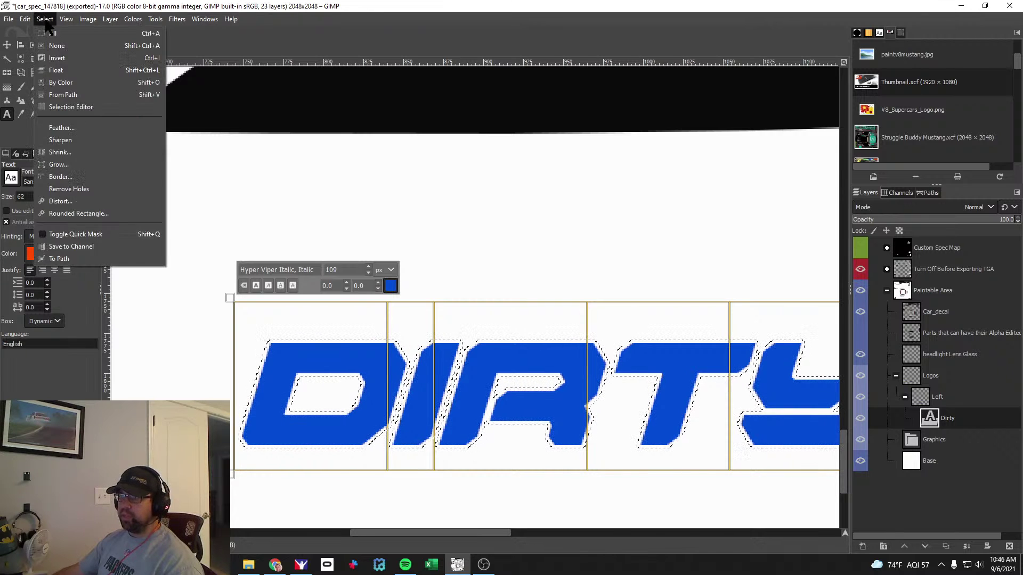
pyautogui.click(64, 163)
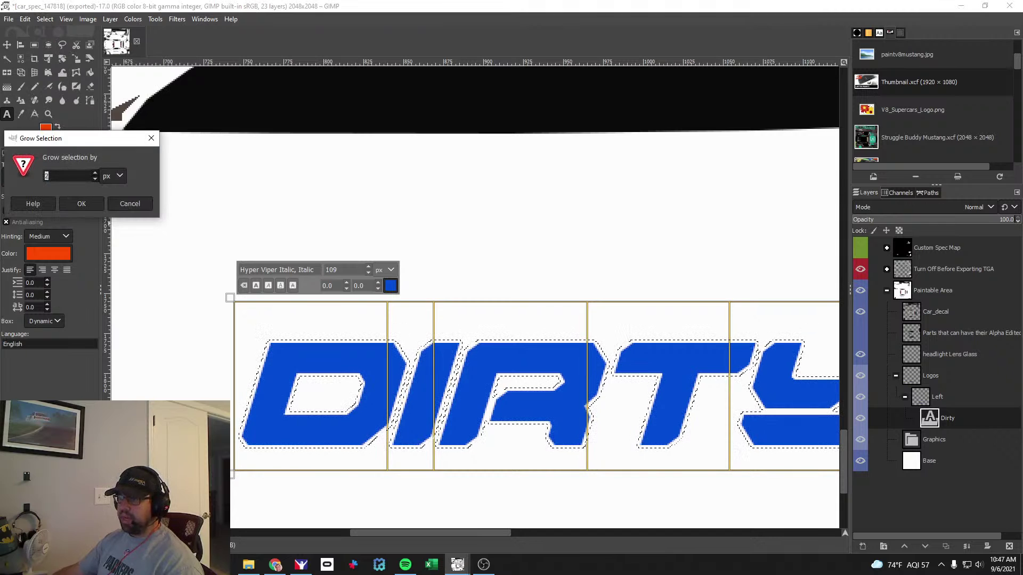
pyautogui.write('5')
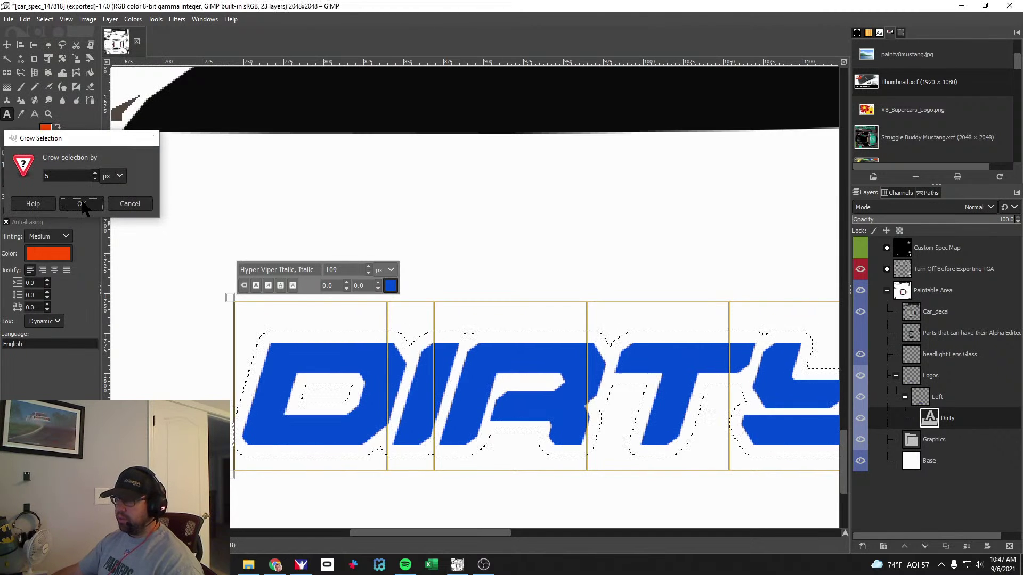
pyautogui.click(83, 203)
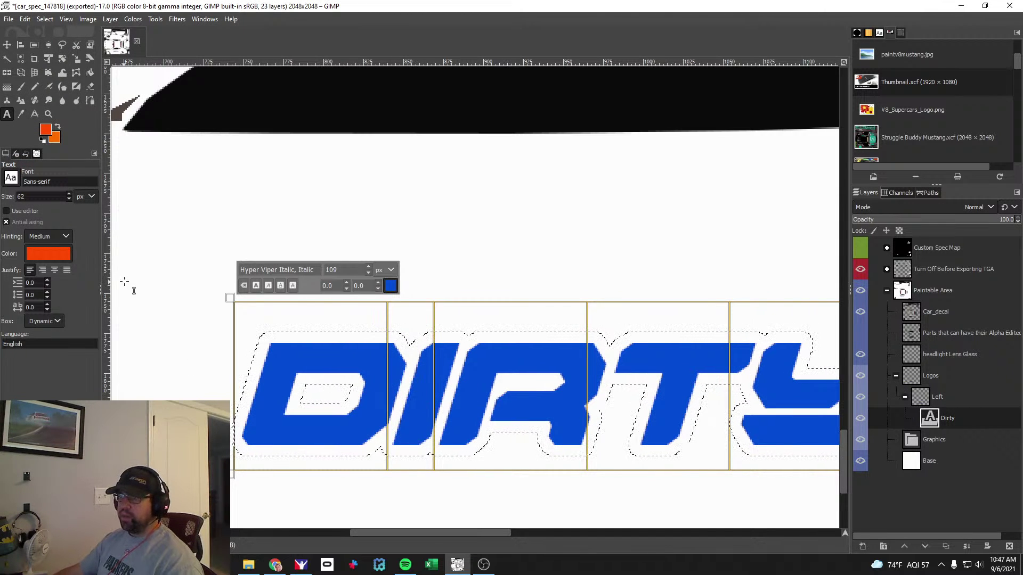
# Undo the 5 px growth and delete all the text in the Dirty text layer.
pyautogui.hotkey('ctrl', 'a')
pyautogui.press('Delete')
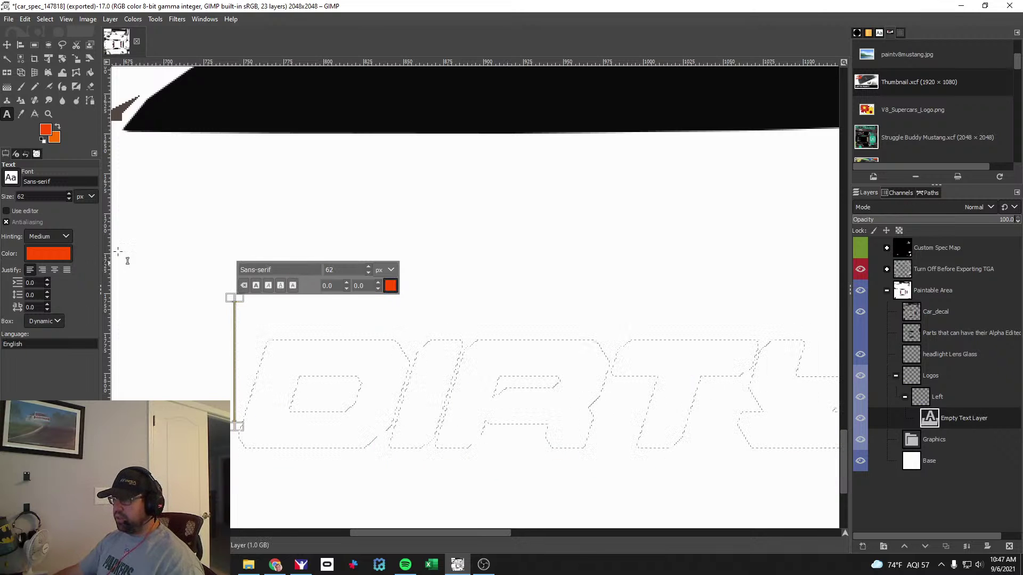
# Undo the deletion of the text in the Dirty text layer.
pyautogui.click(24, 19)
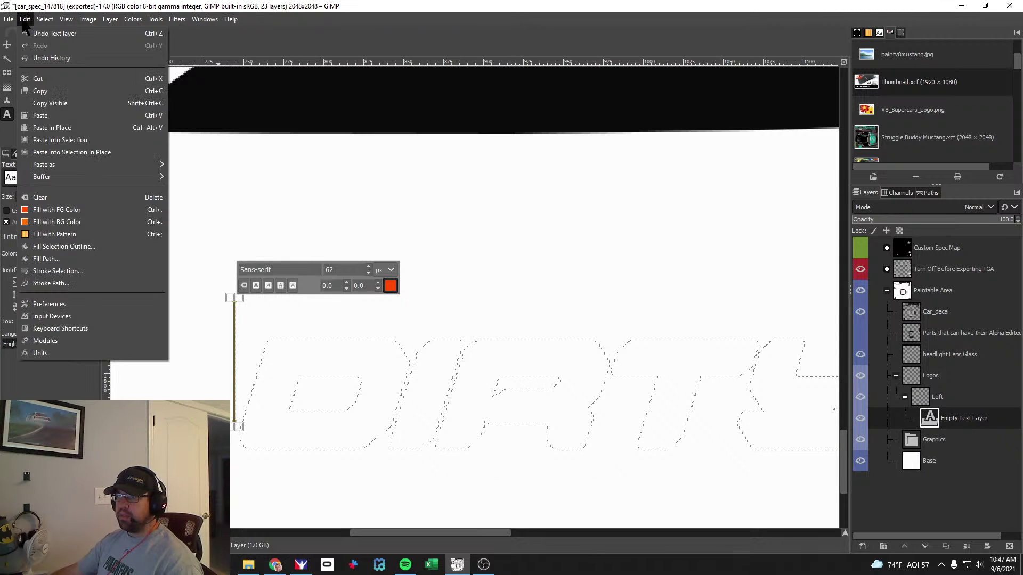
pyautogui.click(52, 34)
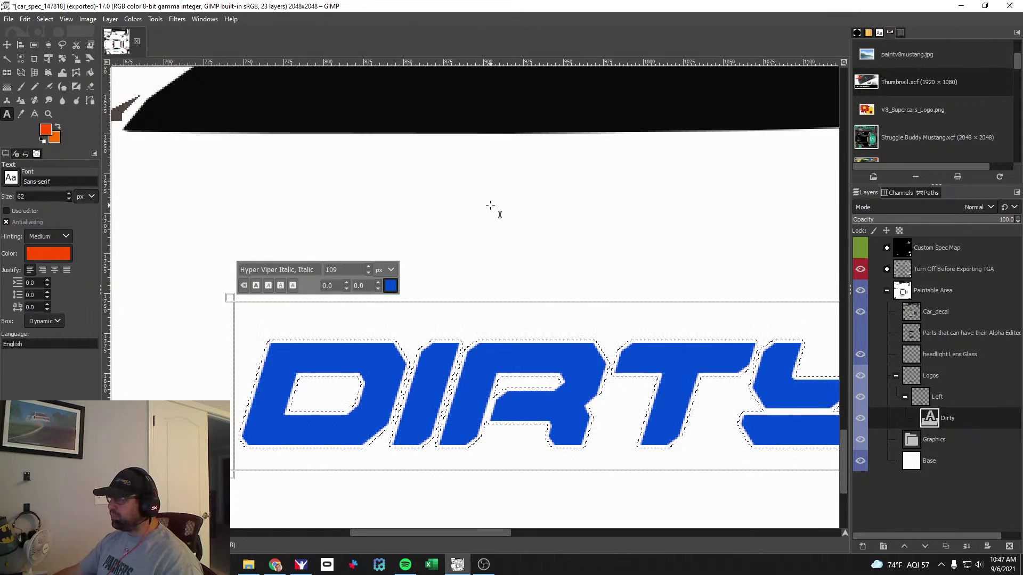
pyautogui.moveTo(462, 532); pyautogui.dragTo(485, 532)
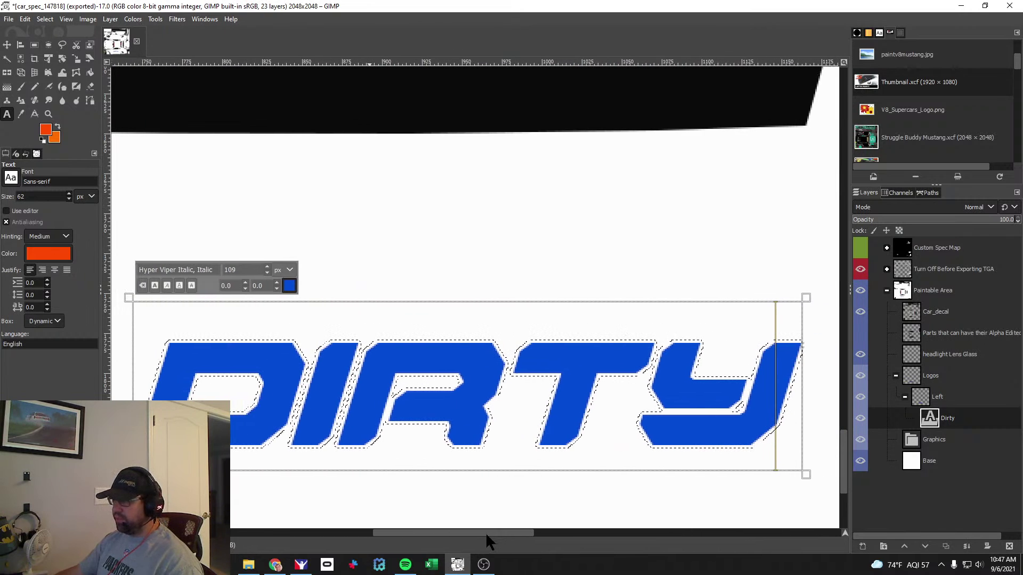
# Create a transparent 2048 x 2048 px layer named Dirty Backer and place it directly beneath the Dirty text layer.
pyautogui.rightClick(953, 419)
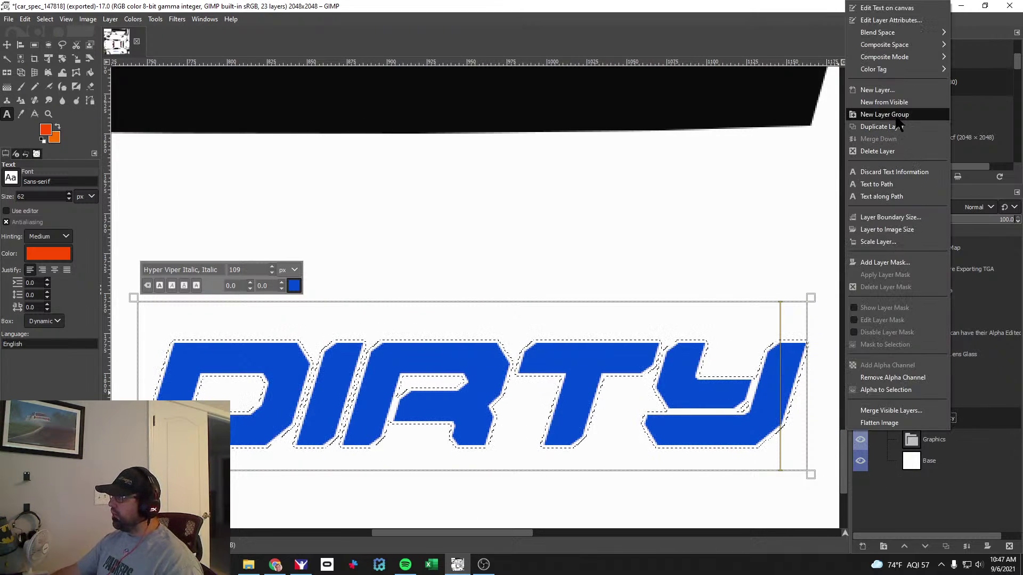
pyautogui.click(884, 90)
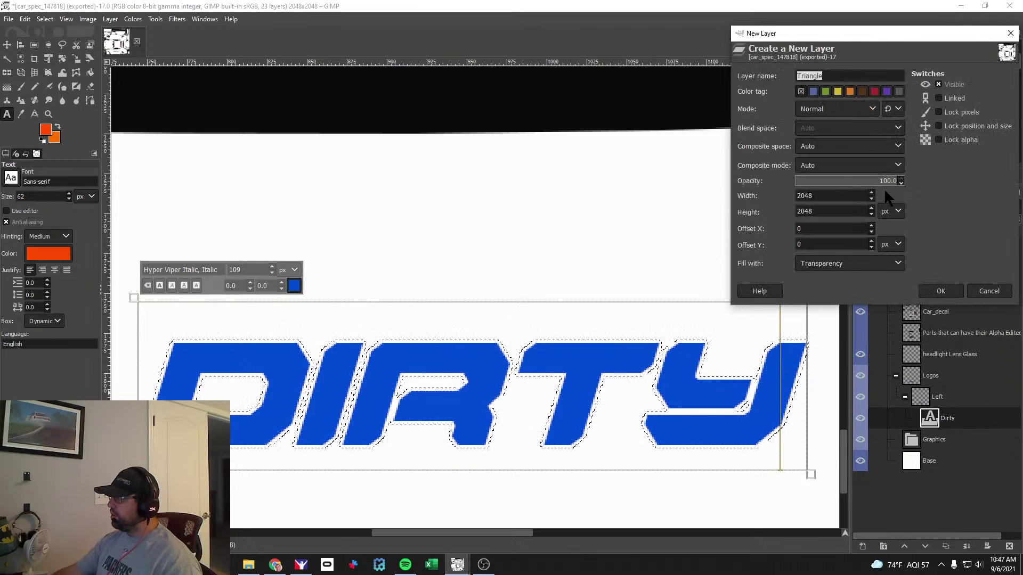
pyautogui.write('Dirty Backer')
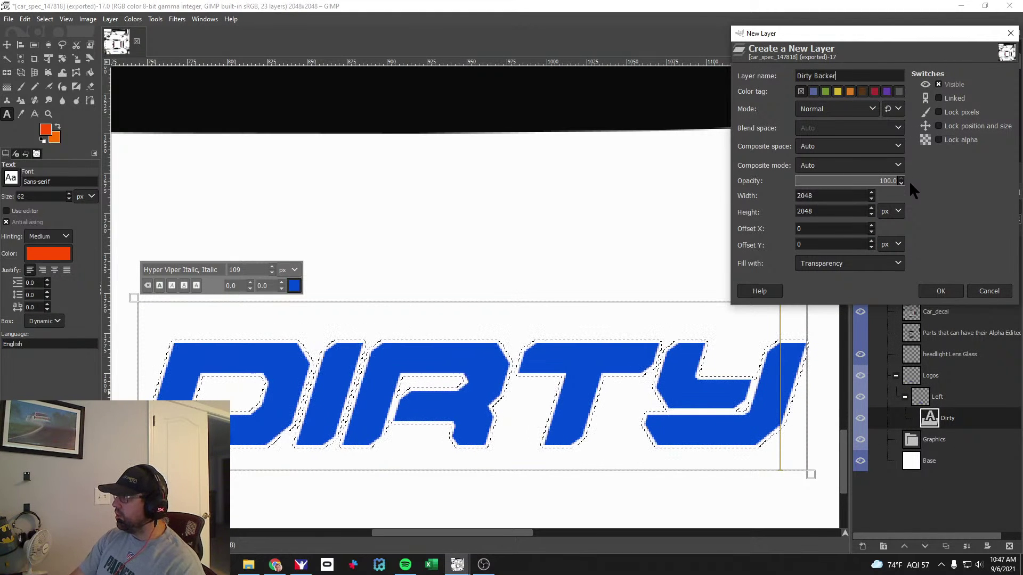
pyautogui.press('Return')
pyautogui.moveTo(956, 420); pyautogui.dragTo(952, 443)
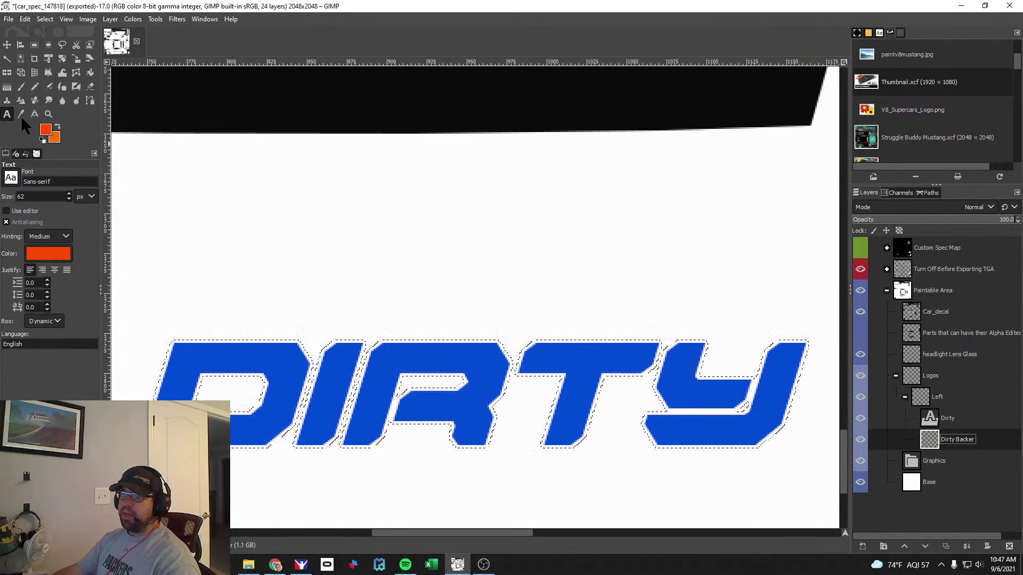
# Paint the grown lettering selection black on the Dirty Backer layer with the Paintbrush and clear the selection.
pyautogui.click(20, 86)
pyautogui.click(45, 130)
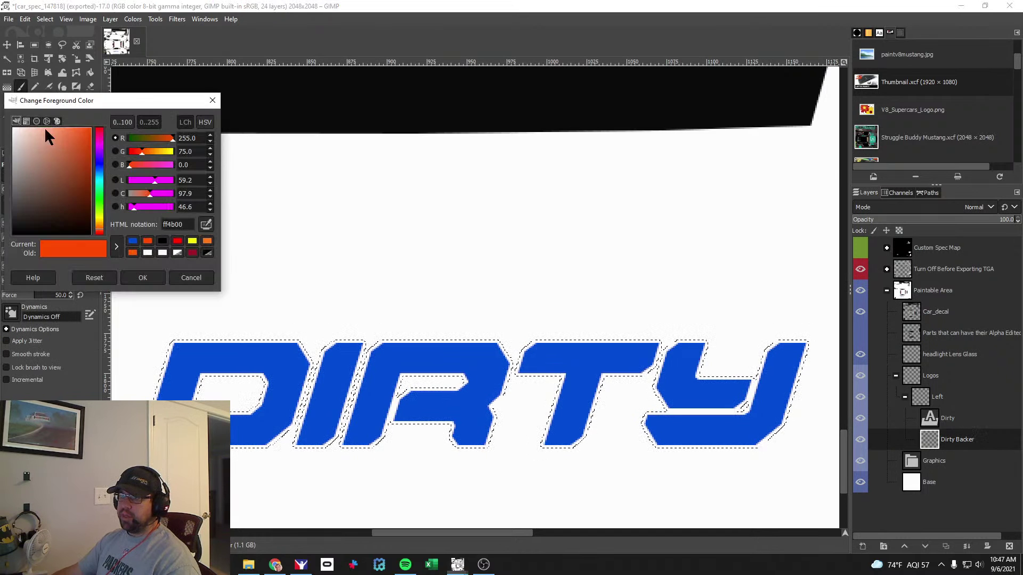
pyautogui.click(142, 278)
pyautogui.moveTo(197, 371)
pyautogui.mouseDown()
pyautogui.moveTo(397, 366)
pyautogui.moveTo(568, 389)
pyautogui.moveTo(767, 388)
pyautogui.mouseUp()
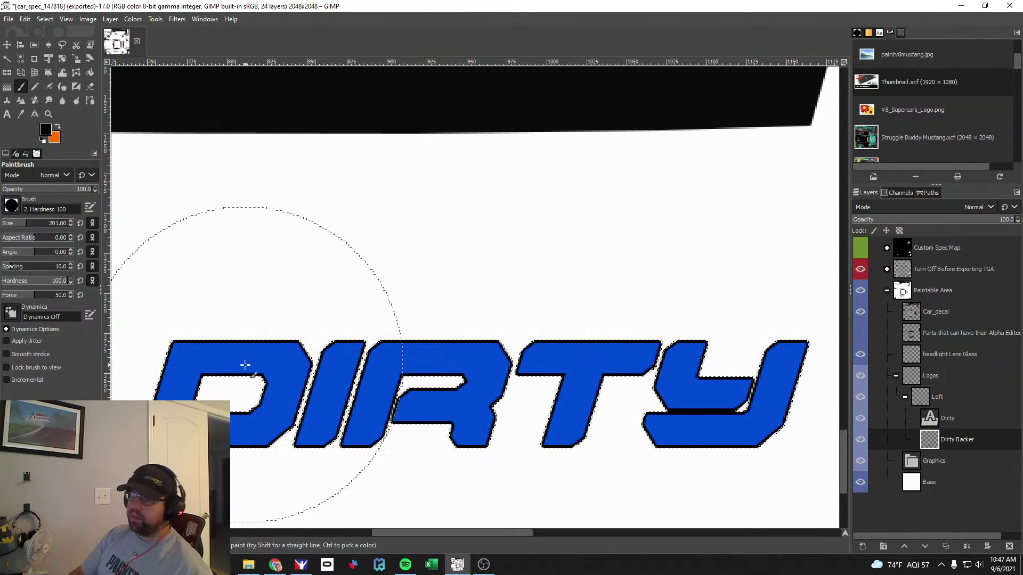
pyautogui.click(45, 19)
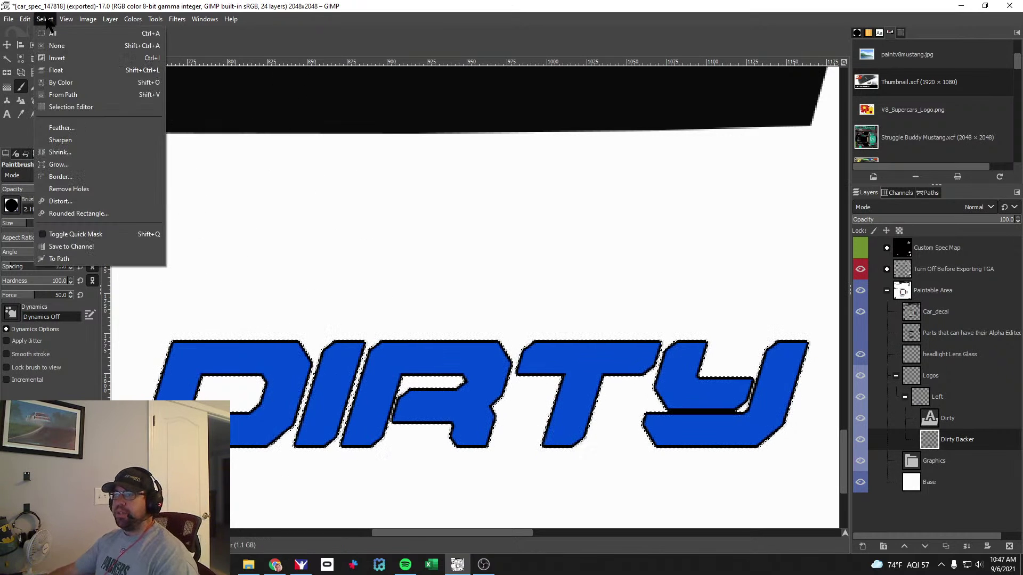
pyautogui.click(54, 43)
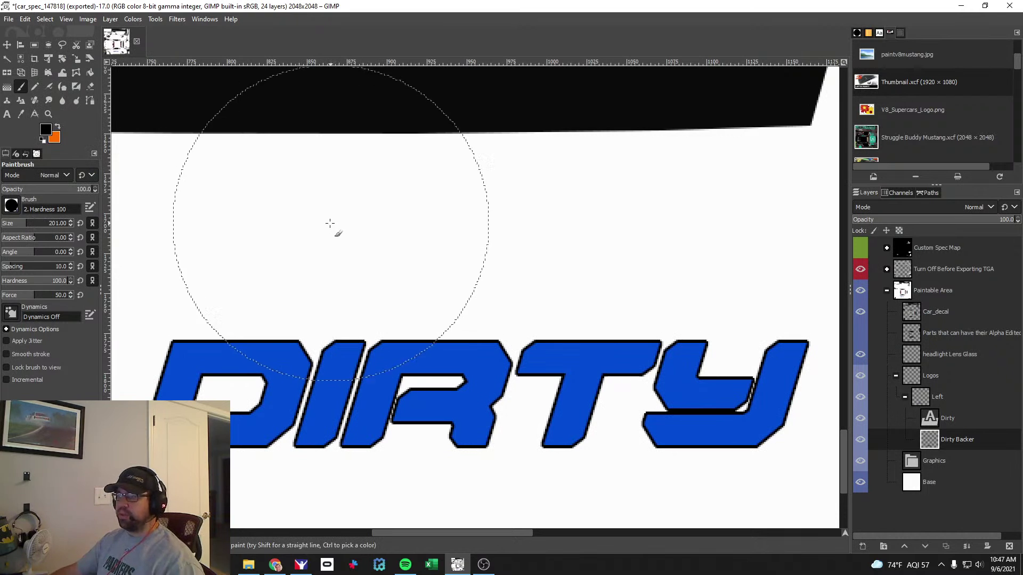
# Add a new text layer reading "Torque" below the Dirty lettering, inside the Left layer group.
pyautogui.click(7, 114)
pyautogui.click(352, 389)
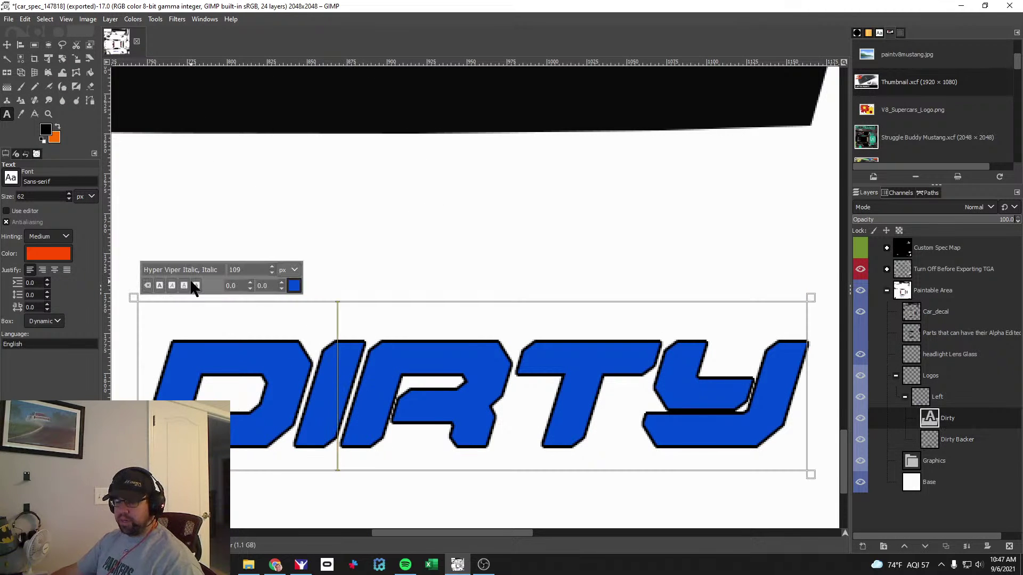
pyautogui.press('Escape')
pyautogui.click(939, 397)
pyautogui.scroll(-3, 436, 442)
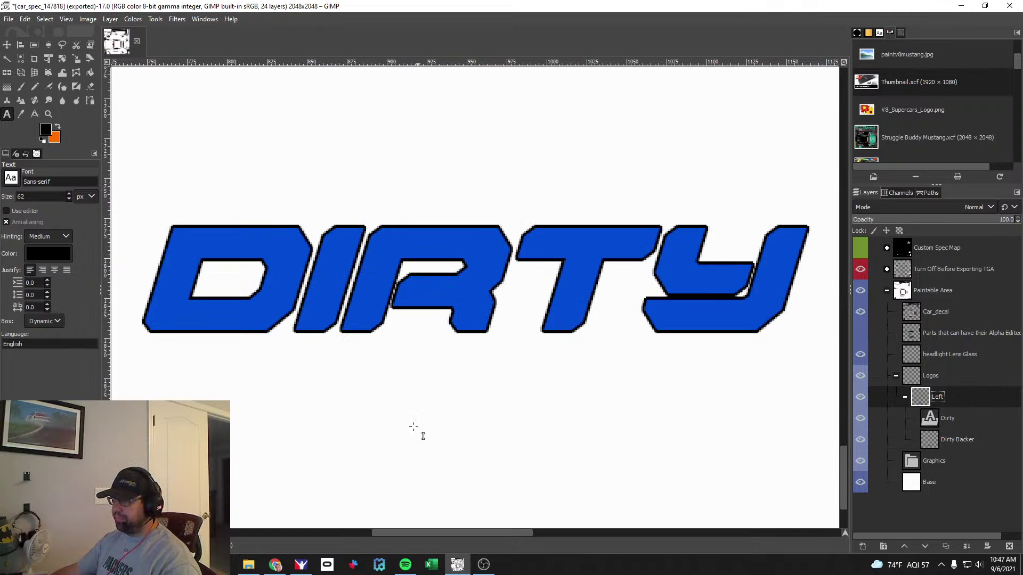
pyautogui.click(294, 410)
pyautogui.write('Torque')
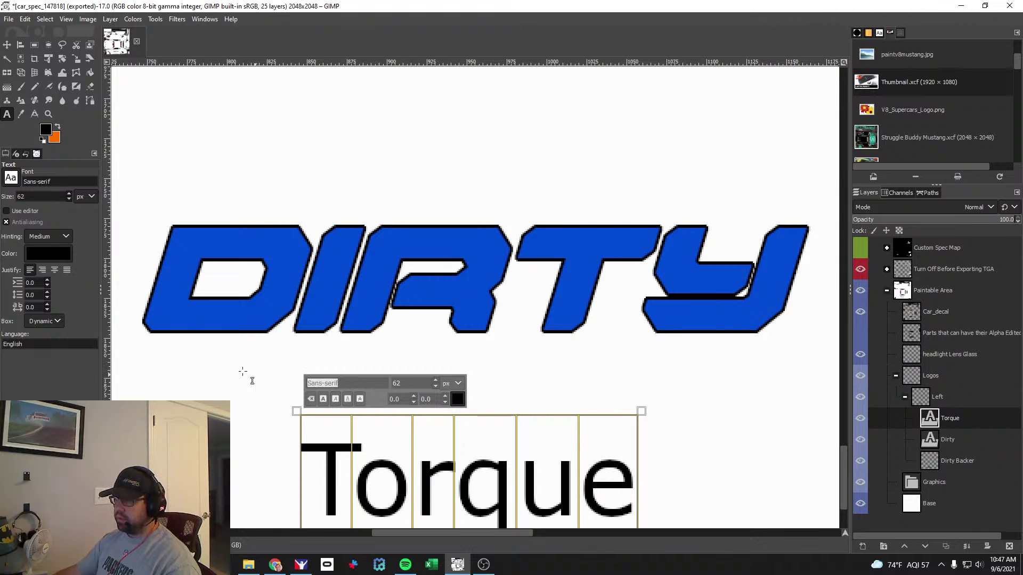
# Set the Torque text's font to Hyper Viper Italic and its color to the saved orange-red ff4b00.
pyautogui.press('BackSpace')
pyautogui.write('hyper viper')
pyautogui.click(368, 414)
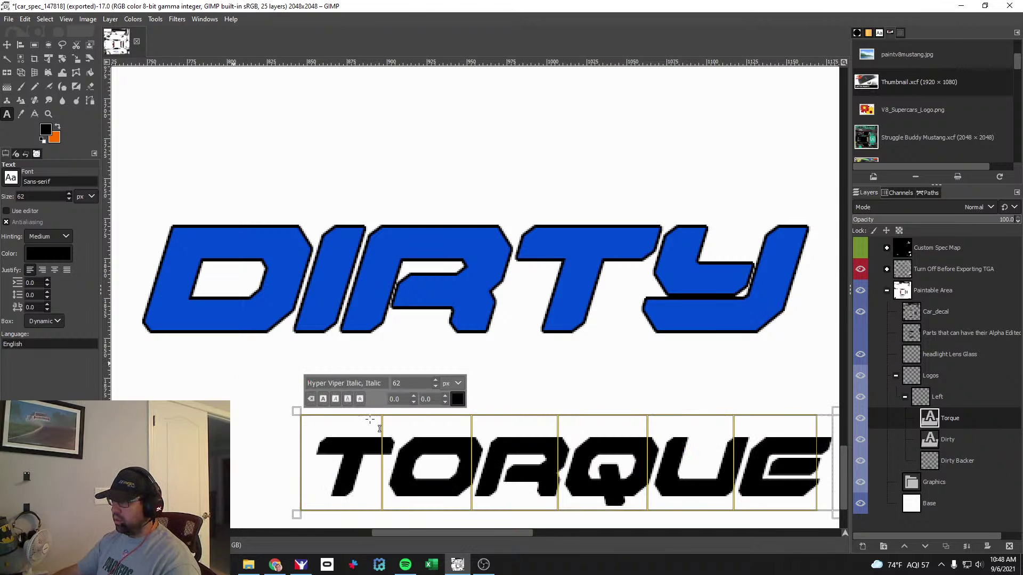
pyautogui.click(457, 399)
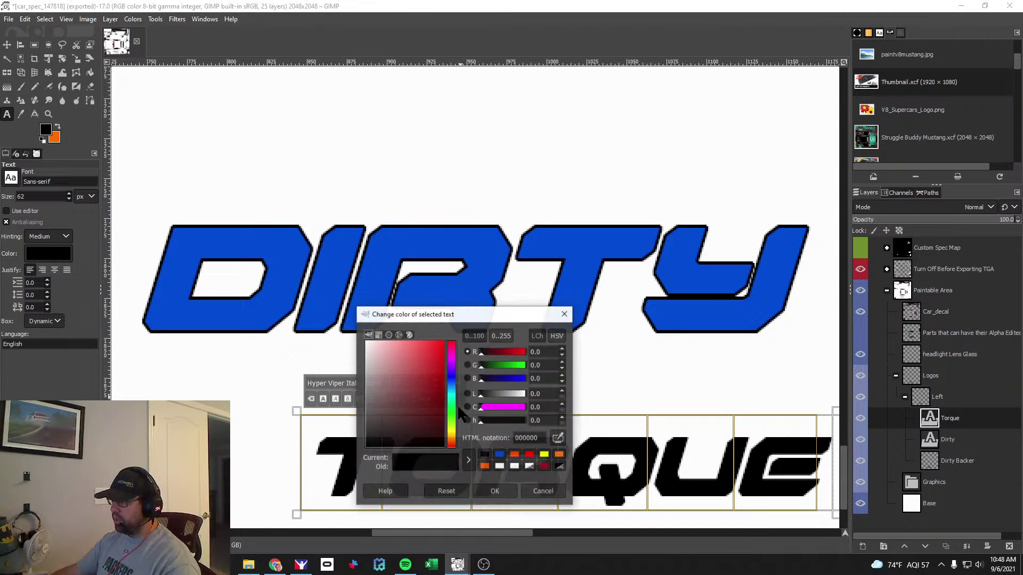
pyautogui.click(515, 453)
pyautogui.click(494, 490)
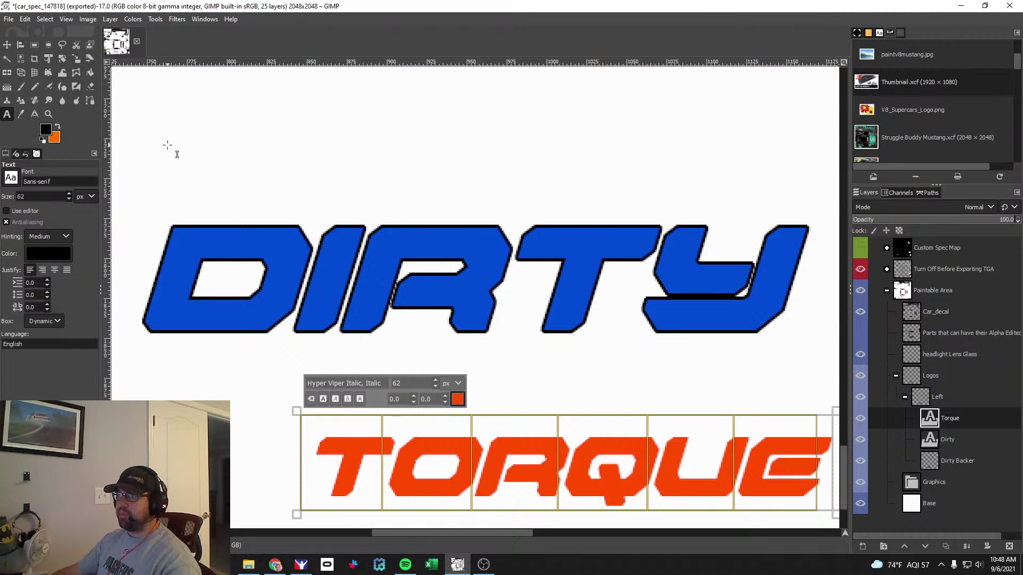
# Try making a path-based selection from the Torque text and growing it by 2 px.
pyautogui.rightClick(440, 444)
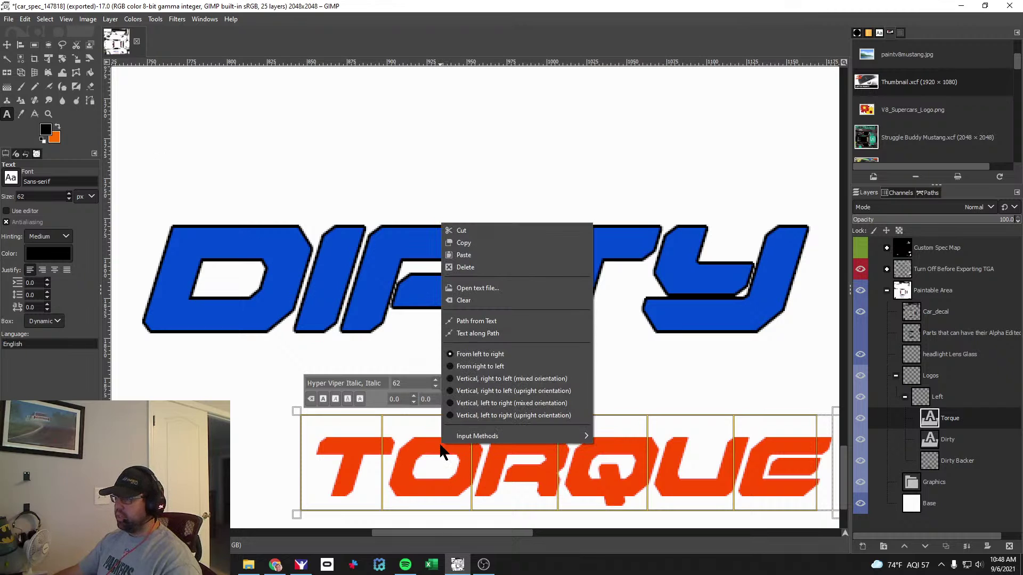
pyautogui.click(505, 323)
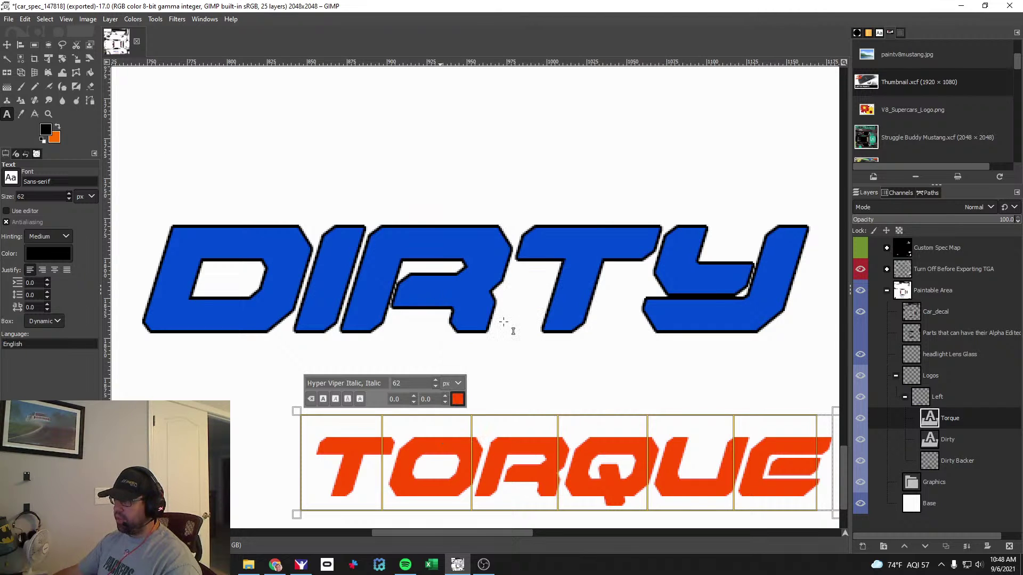
pyautogui.click(45, 18)
pyautogui.click(78, 96)
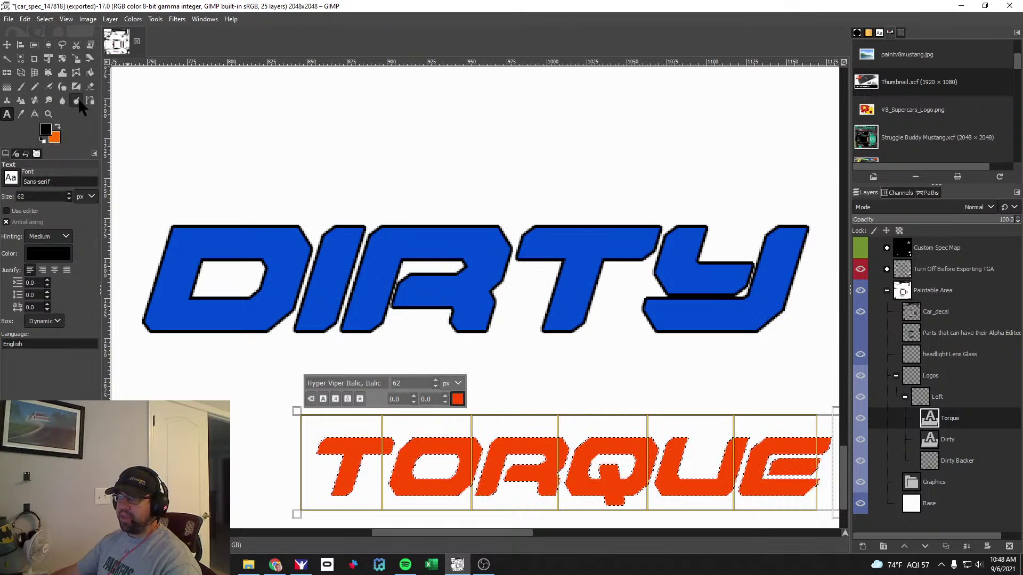
pyautogui.click(46, 18)
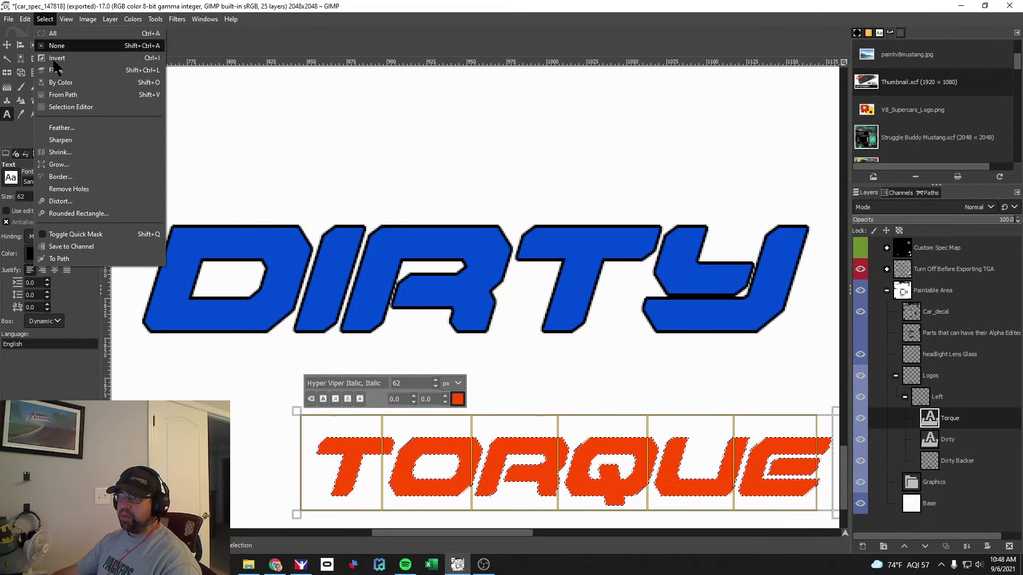
pyautogui.click(59, 164)
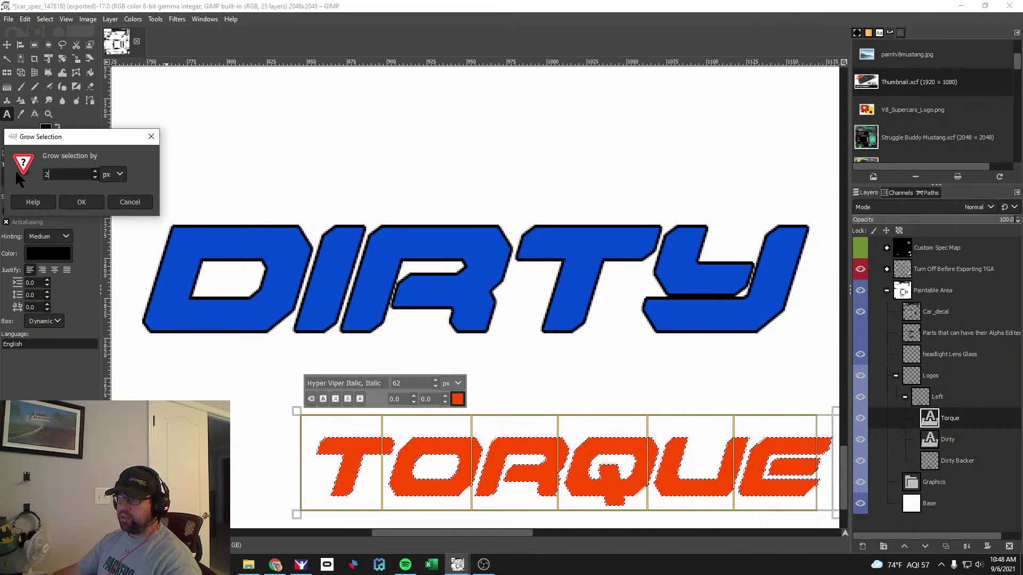
pyautogui.click(79, 200)
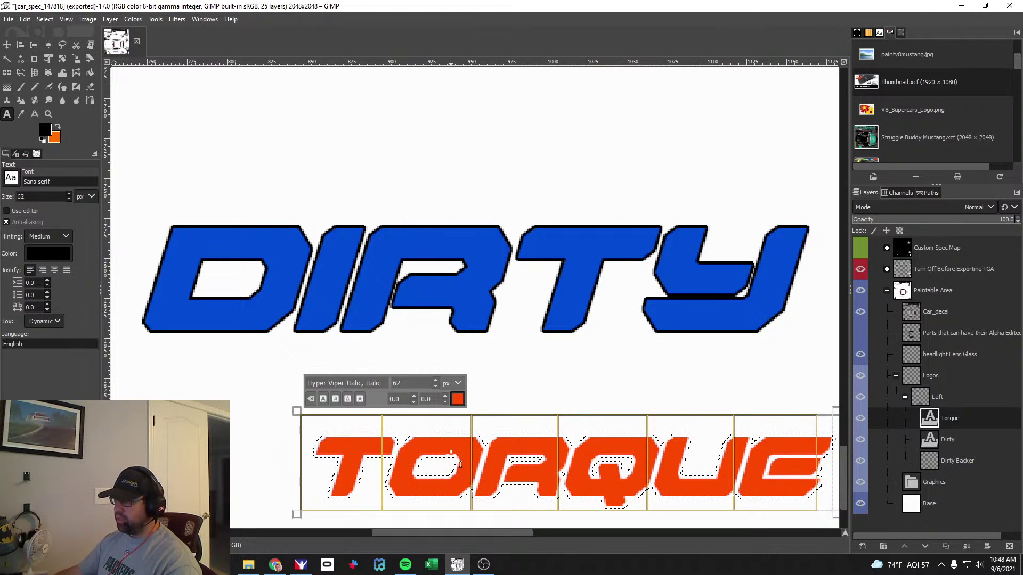
# Clear the selection and set the Torque text size to 109 px.
pyautogui.hotkey('shift', 'ctrl', 'a')
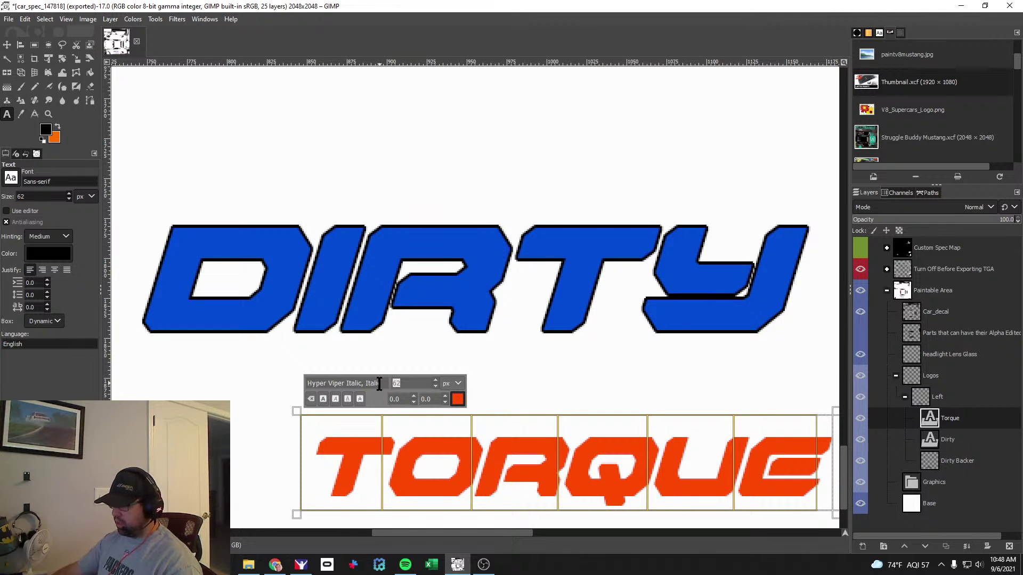
pyautogui.press('Return')
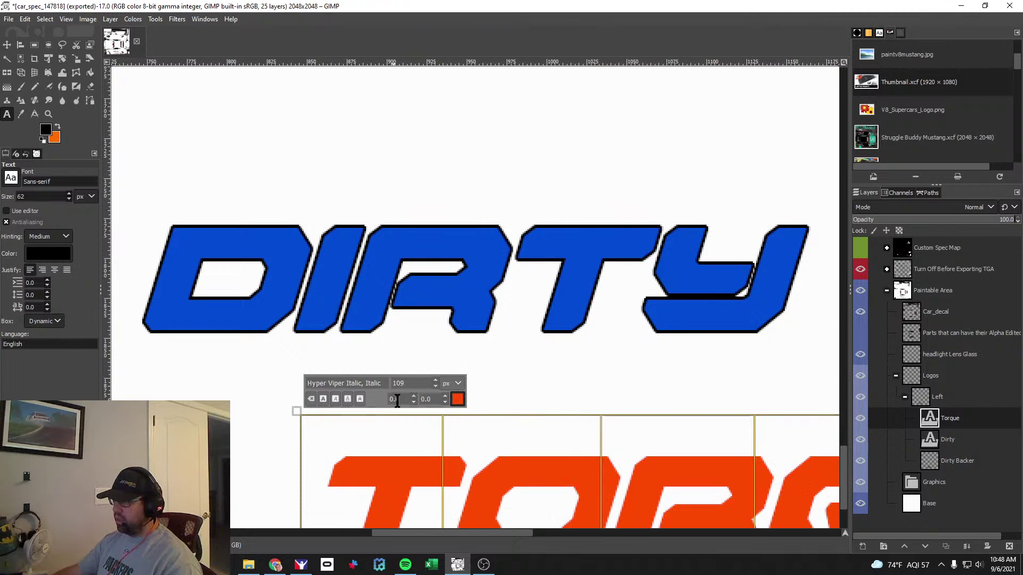
# Create a path from the resized Torque text, convert it to a selection and grow it by 2 px.
pyautogui.rightClick(417, 462)
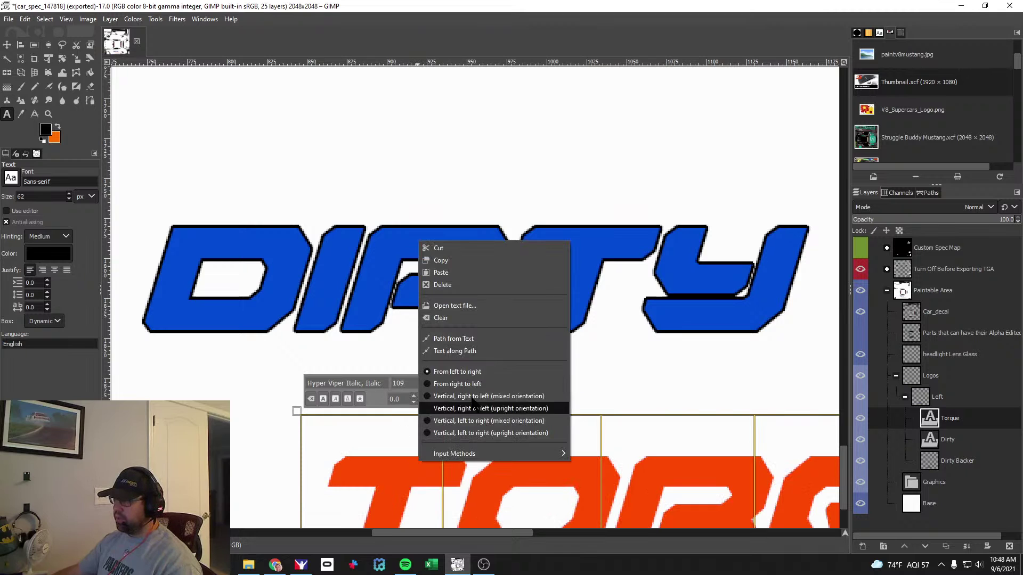
pyautogui.click(469, 349)
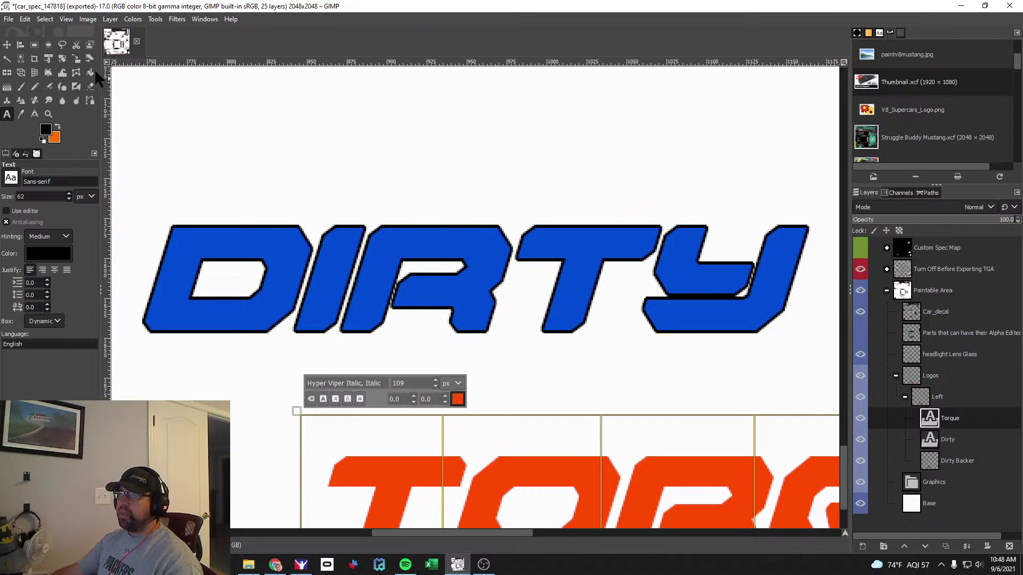
pyautogui.click(46, 18)
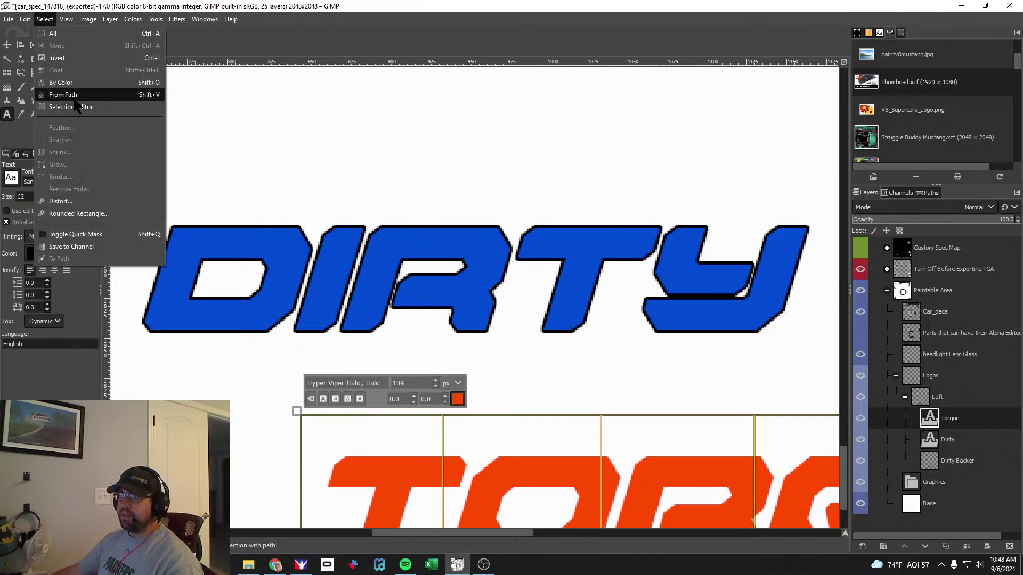
pyautogui.click(77, 100)
pyautogui.click(43, 20)
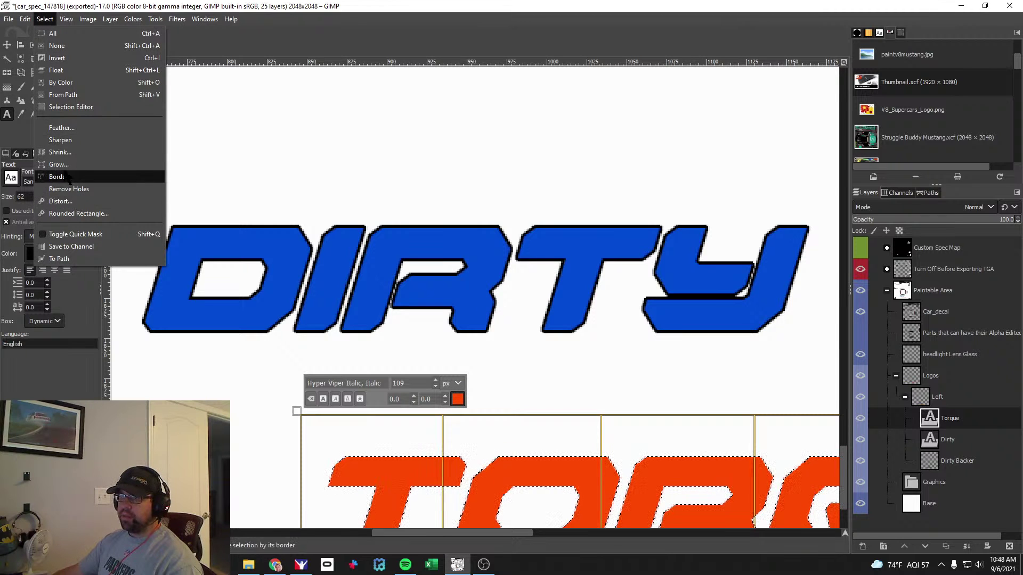
pyautogui.click(73, 171)
pyautogui.click(81, 206)
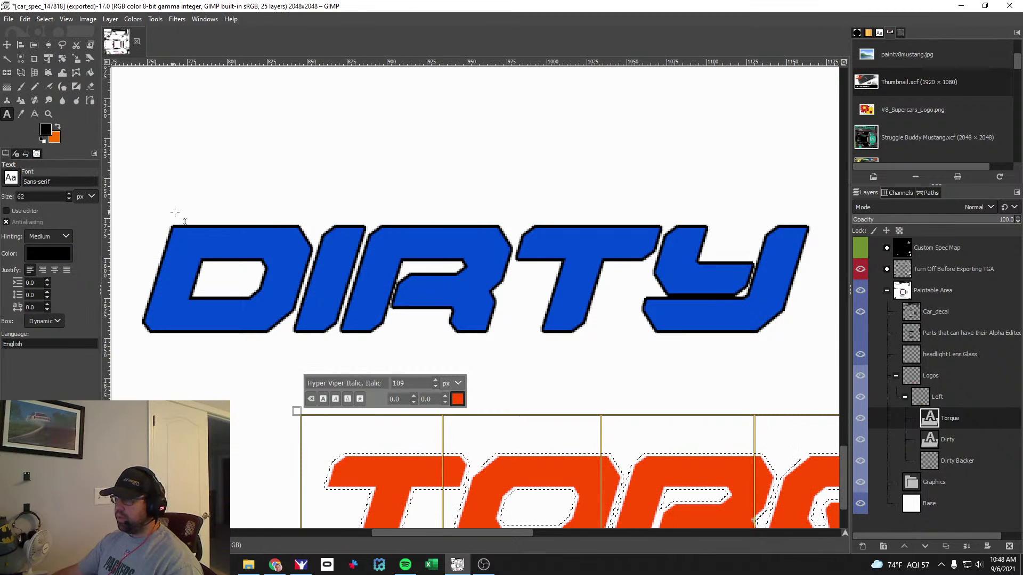
# Try painting the grown Torque selection black directly on the Torque text layer and undo the stroke.
pyautogui.click(21, 88)
pyautogui.scroll(-4, 313, 405)
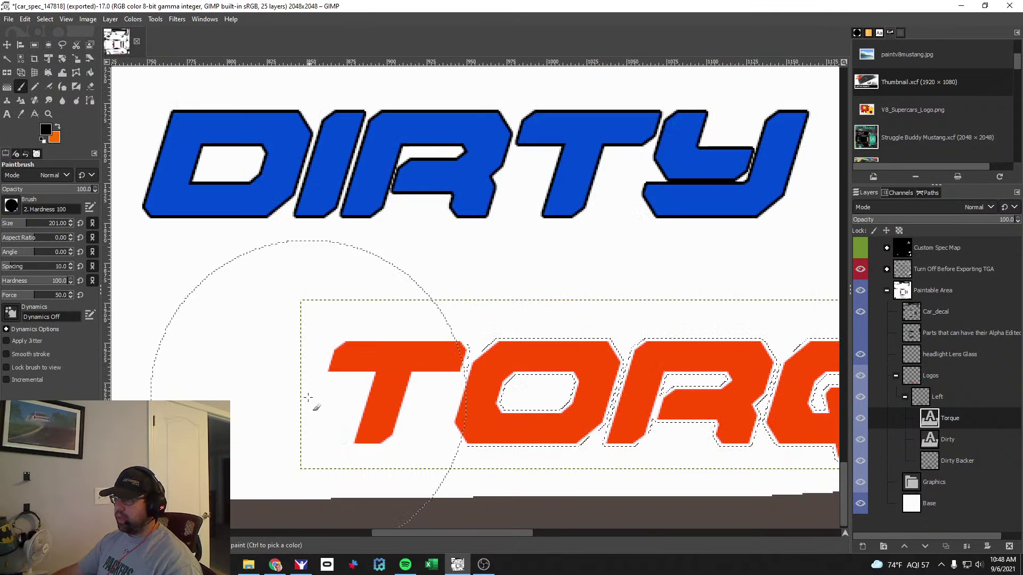
pyautogui.moveTo(404, 531); pyautogui.dragTo(444, 531)
pyautogui.moveTo(292, 411); pyautogui.dragTo(758, 386)
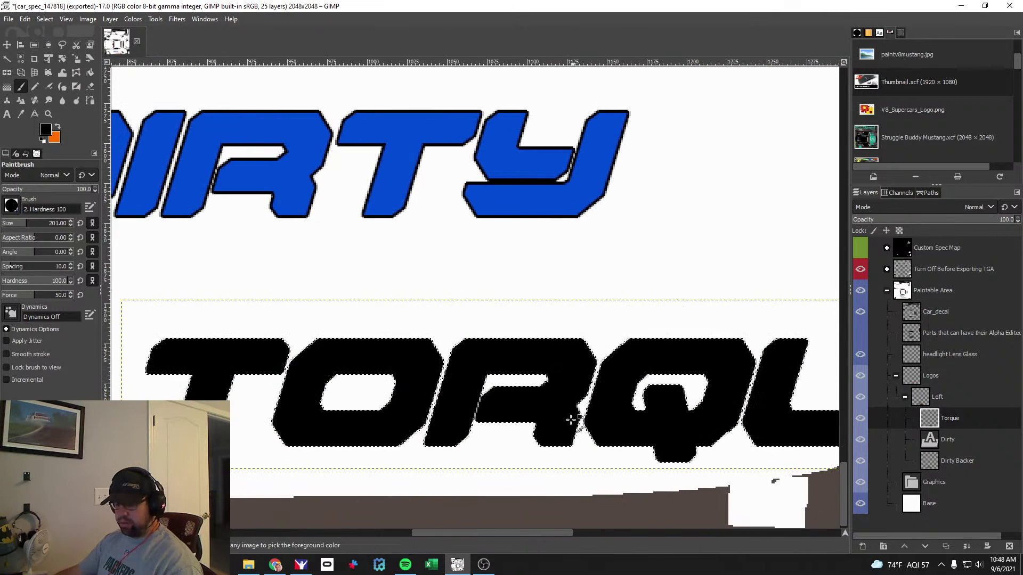
pyautogui.hotkey('ctrl', 'z')
# Add a transparent layer named Torque Backer and paint the grown Torque selection black on it.
pyautogui.rightClick(958, 418)
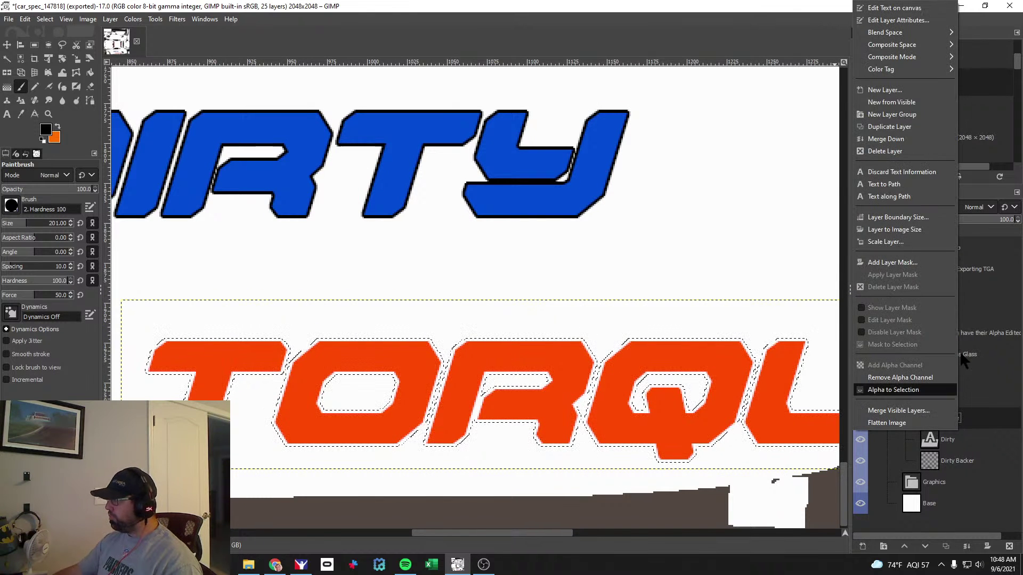
pyautogui.click(890, 90)
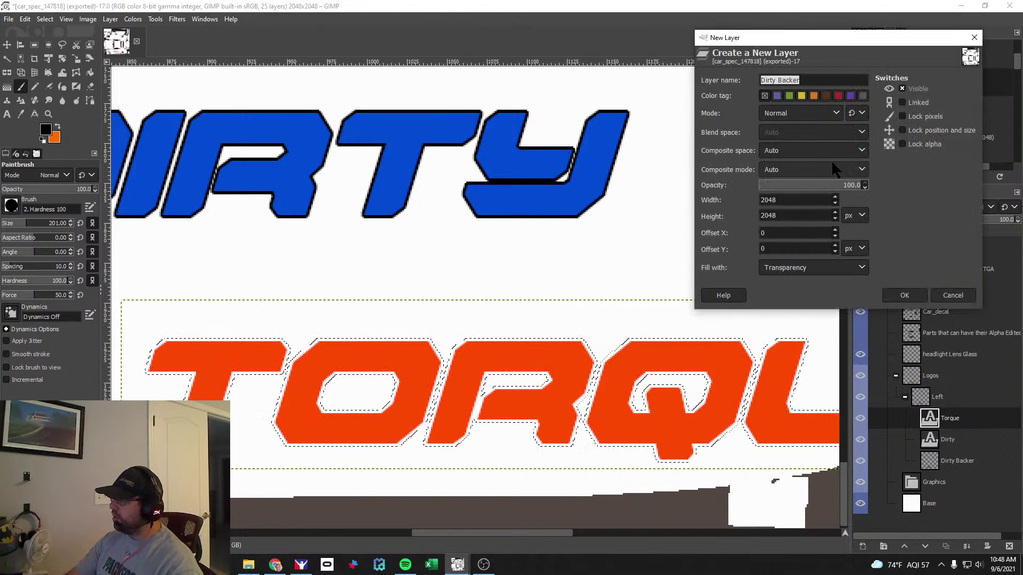
pyautogui.write('Torque Bac')
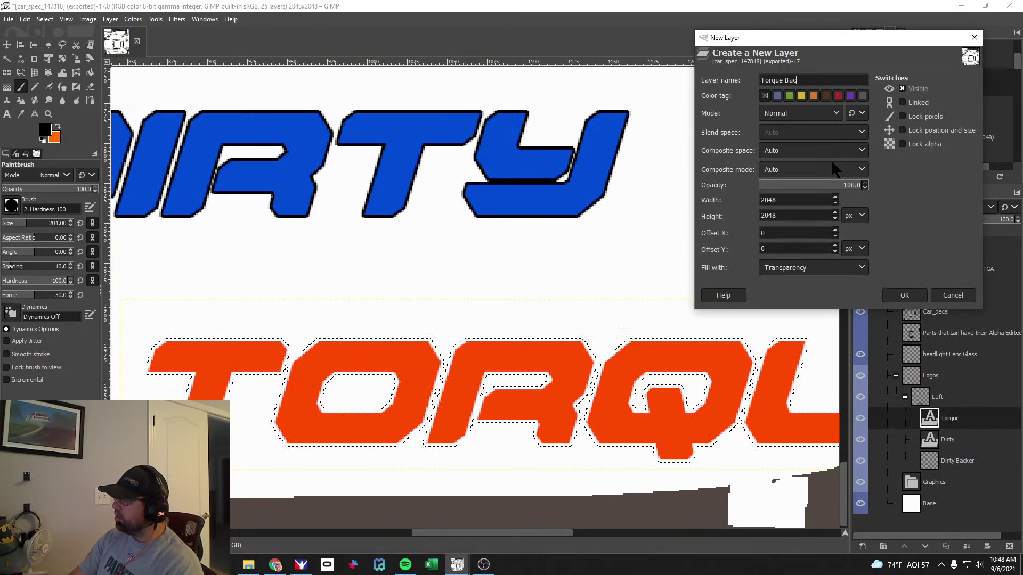
pyautogui.write('ker')
pyautogui.press('Return')
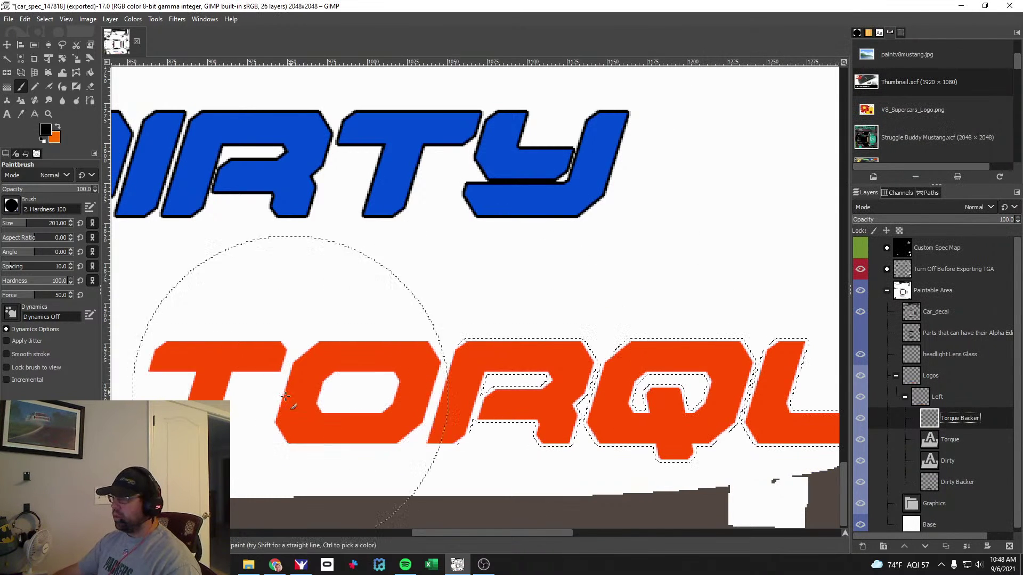
pyautogui.moveTo(259, 380)
pyautogui.mouseDown()
pyautogui.moveTo(687, 365)
pyautogui.moveTo(645, 372)
pyautogui.moveTo(652, 435)
pyautogui.moveTo(601, 534)
pyautogui.moveTo(638, 529)
pyautogui.mouseUp()
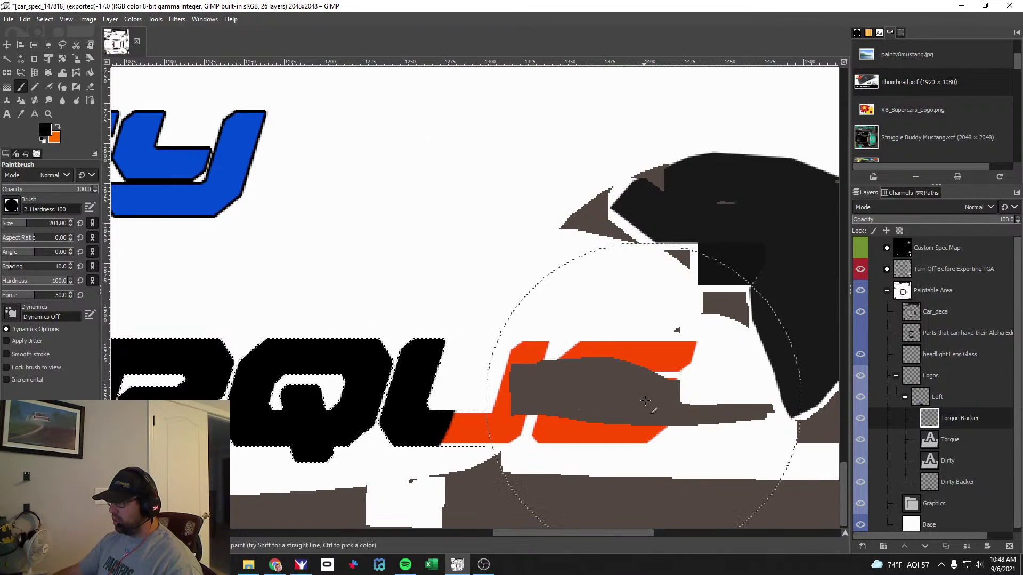
# Place the Torque Backer layer beneath the Torque text layer and clear the selection.
pyautogui.moveTo(959, 418); pyautogui.dragTo(968, 454)
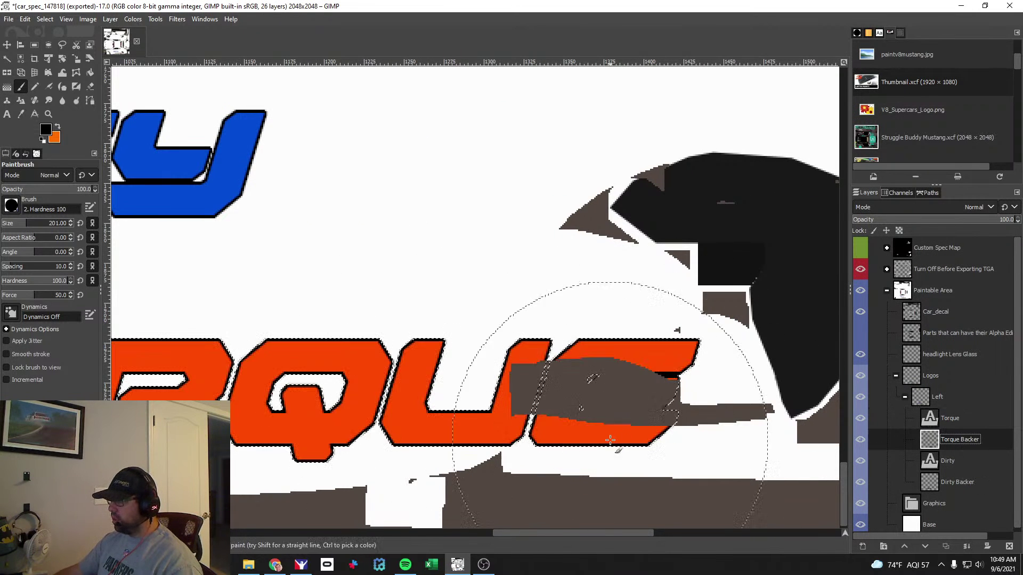
pyautogui.keyDown('ctrl'); pyautogui.scroll(-2, 460, 382); pyautogui.keyUp('ctrl')
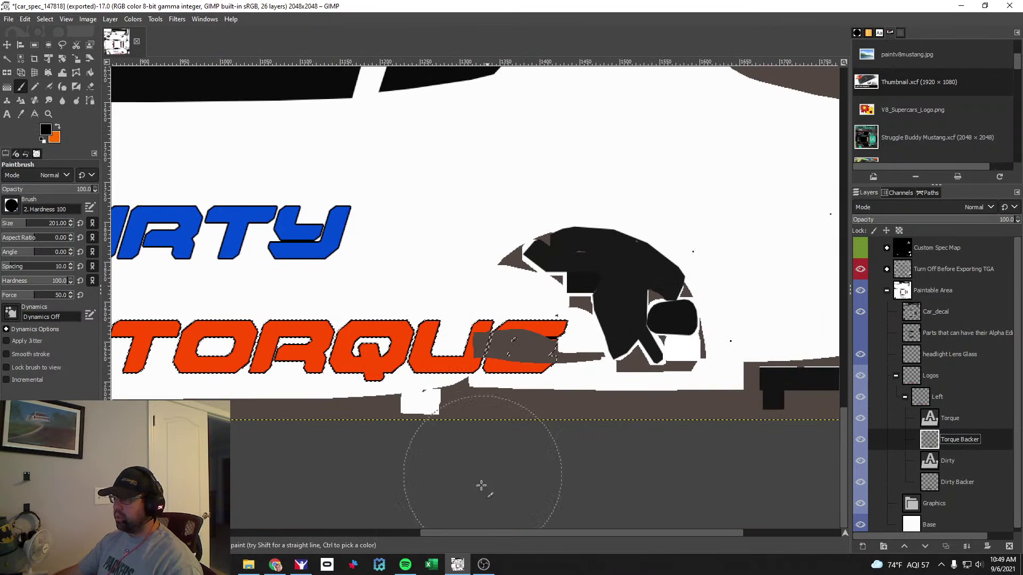
pyautogui.moveTo(490, 532); pyautogui.dragTo(412, 530)
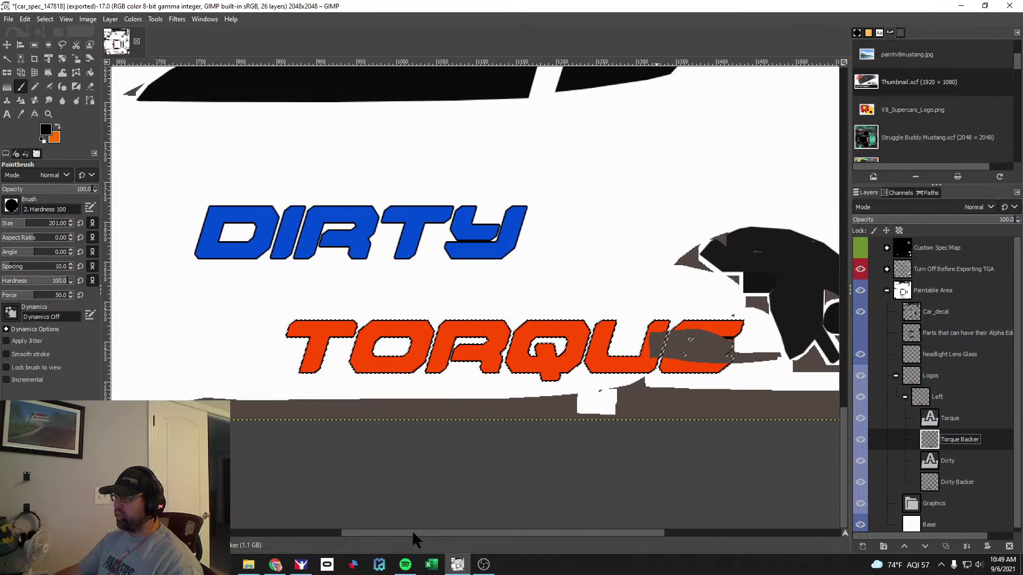
pyautogui.click(44, 18)
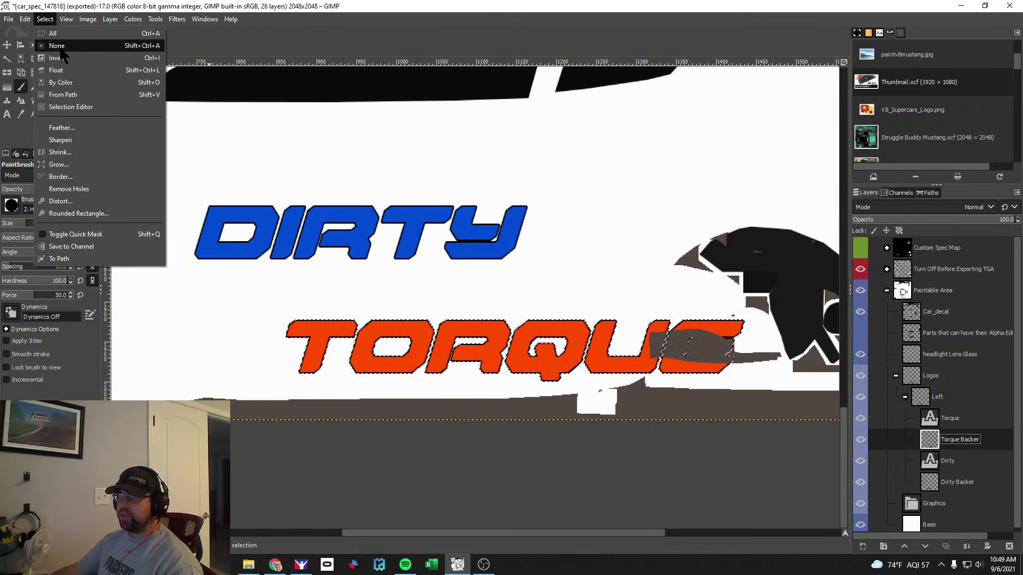
pyautogui.click(53, 41)
# Add a layer group named Dirty #1 inside the Left group.
pyautogui.click(938, 397)
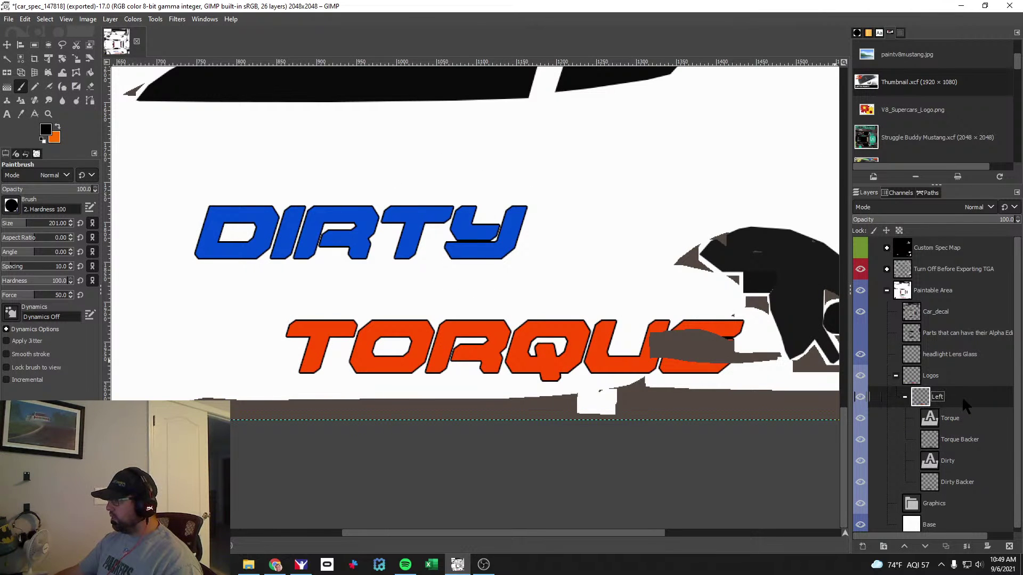
pyautogui.rightClick(952, 397)
pyautogui.press('Escape')
pyautogui.click(957, 439)
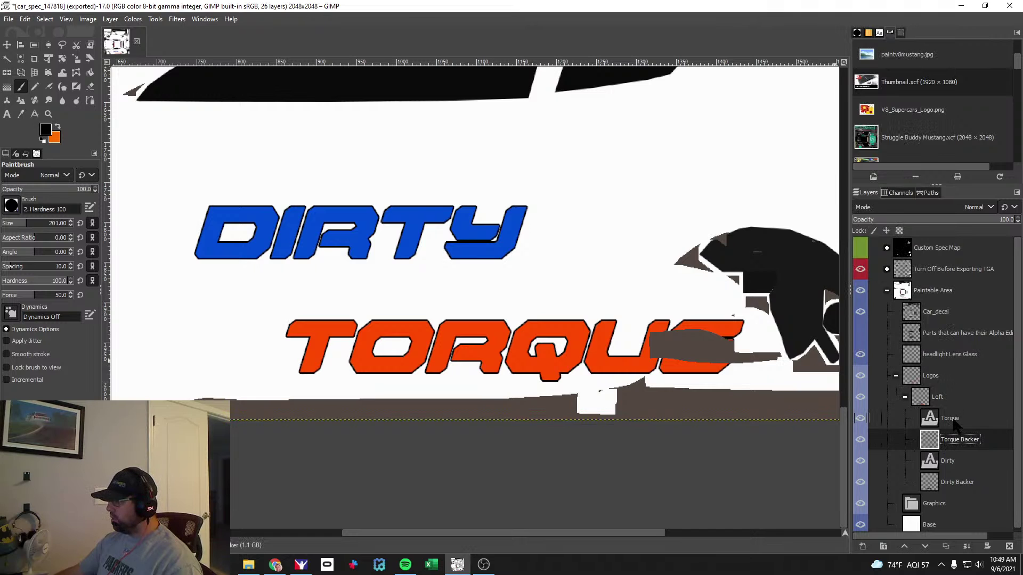
pyautogui.rightClick(946, 401)
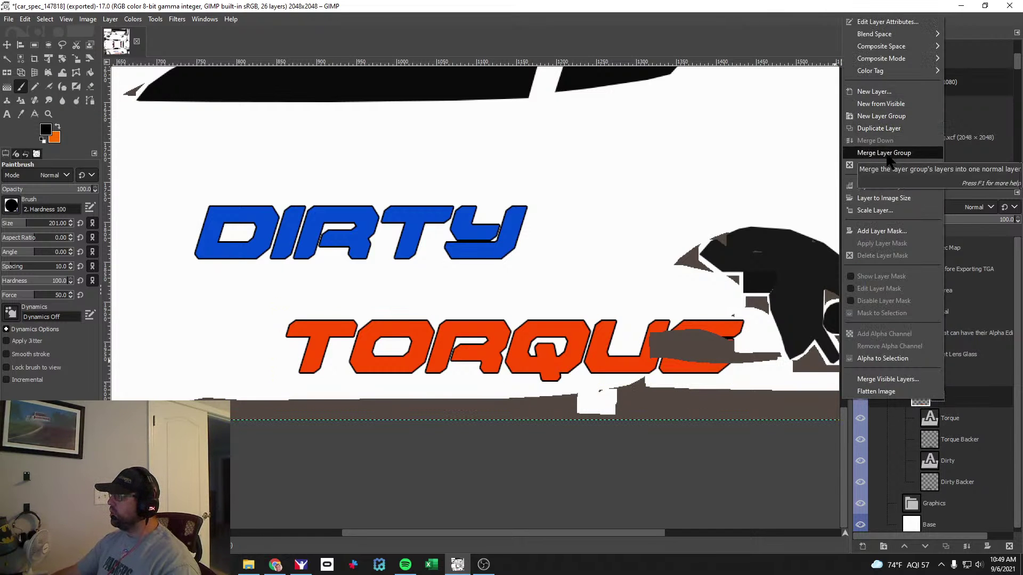
pyautogui.click(879, 116)
pyautogui.moveTo(946, 422)
pyautogui.mouseDown()
pyautogui.moveTo(954, 485)
pyautogui.moveTo(951, 442)
pyautogui.mouseUp()
pyautogui.write('Dirty')
pyautogui.press('Return')
# Try placing the Torque and Torque Backer layers inside the Dirty #1 group.
pyautogui.moveTo(955, 449); pyautogui.dragTo(953, 461)
pyautogui.moveTo(950, 419); pyautogui.dragTo(947, 443)
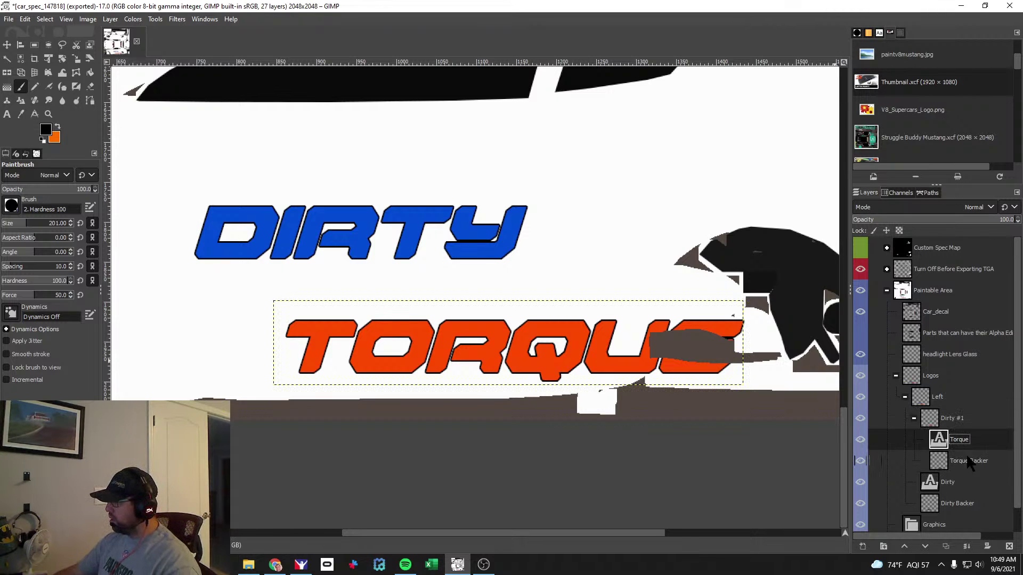
pyautogui.scroll(-1, 963, 470)
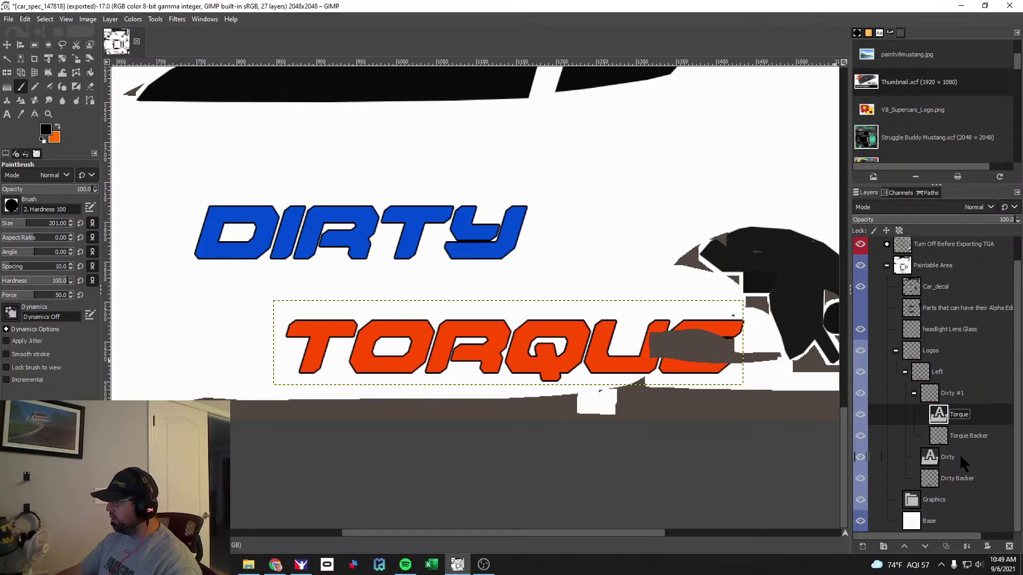
# Add a second layer group inside the Left group.
pyautogui.click(939, 373)
pyautogui.rightClick(941, 378)
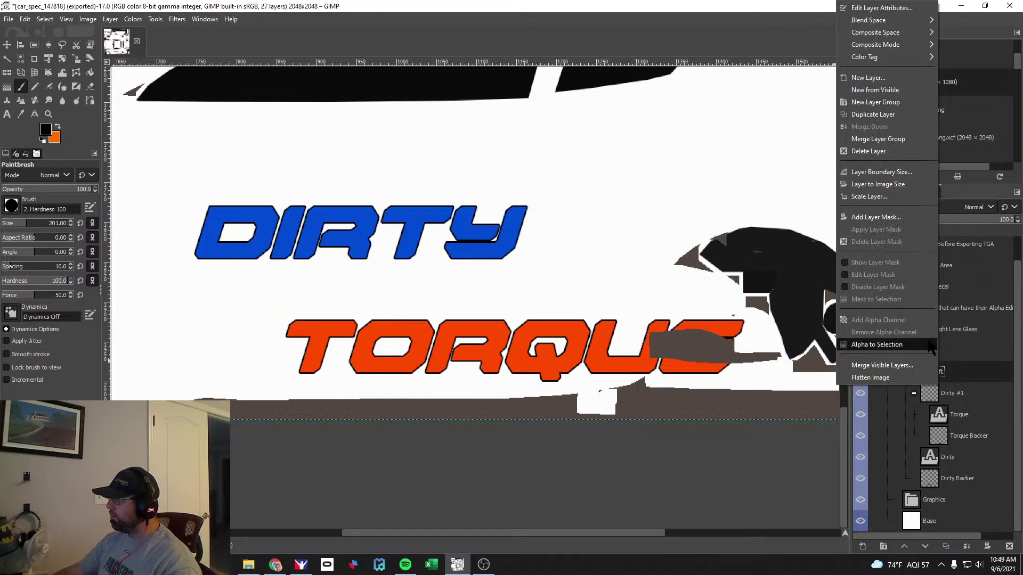
pyautogui.click(890, 103)
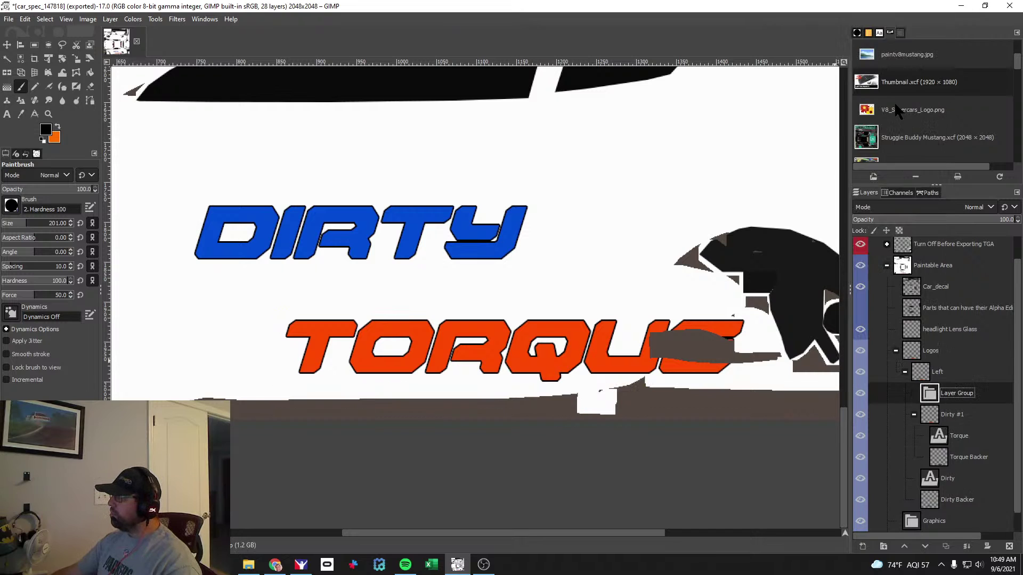
# Try nesting the Torque and Torque Backer layers in the new group and return both to the Left group below Dirty #1.
pyautogui.moveTo(952, 443)
pyautogui.mouseDown()
pyautogui.moveTo(951, 395)
pyautogui.moveTo(956, 452)
pyautogui.moveTo(951, 403)
pyautogui.moveTo(956, 436)
pyautogui.mouseUp()
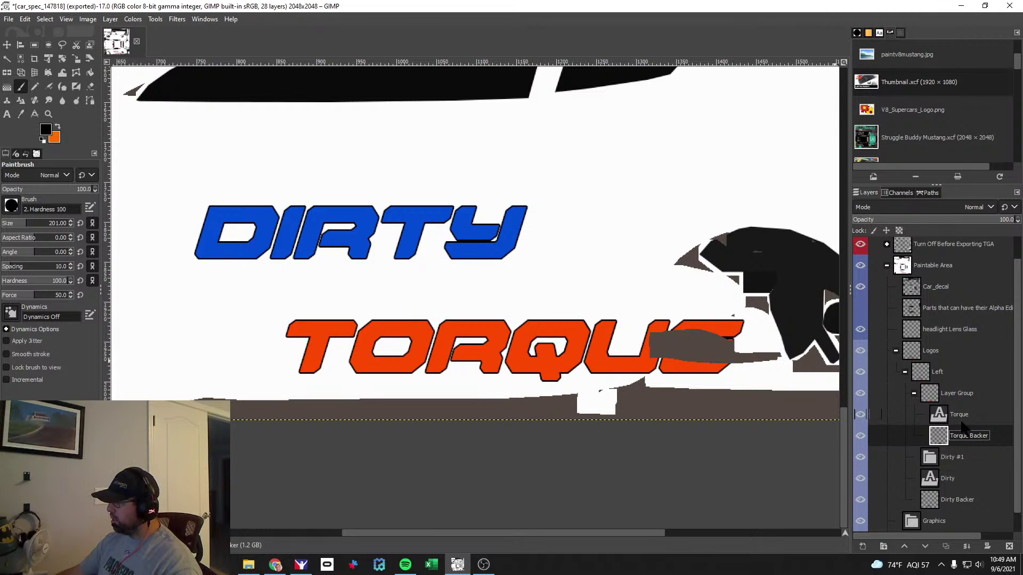
pyautogui.scroll(-1, 965, 490)
pyautogui.moveTo(956, 422); pyautogui.dragTo(954, 443)
pyautogui.click(913, 372)
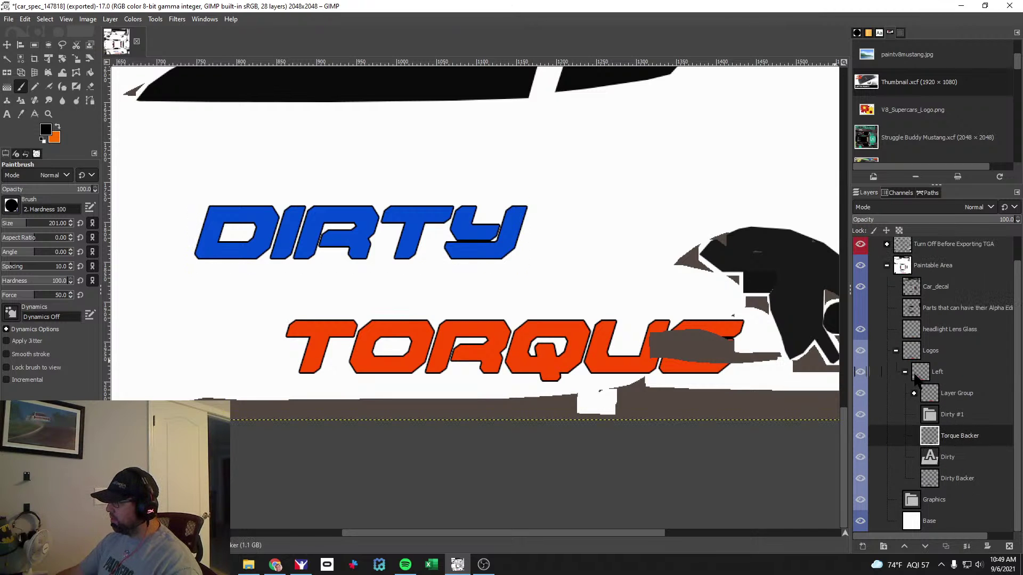
pyautogui.click(914, 394)
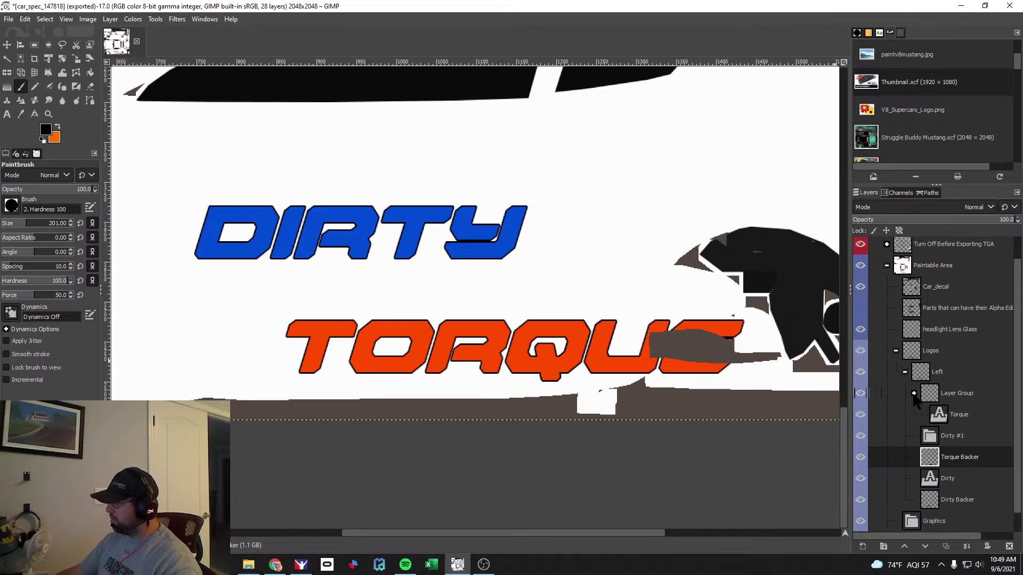
pyautogui.moveTo(970, 415); pyautogui.dragTo(956, 446)
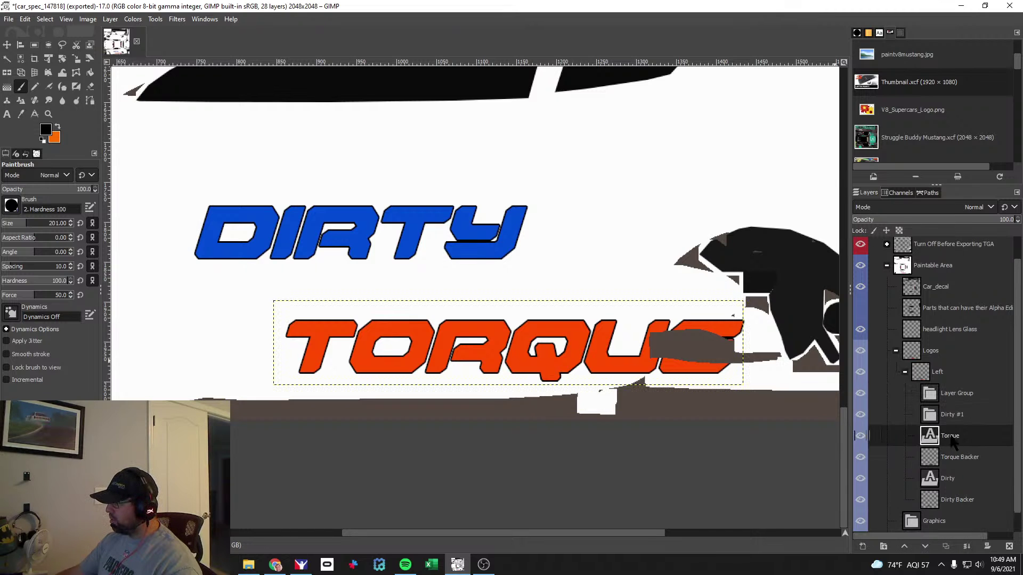
# Rename the new layer group Torque #1 and move the Torque Backer and Torque layers into it, with the text above the backer.
pyautogui.click(951, 394)
pyautogui.doubleClick(950, 394)
pyautogui.write('Torque #1')
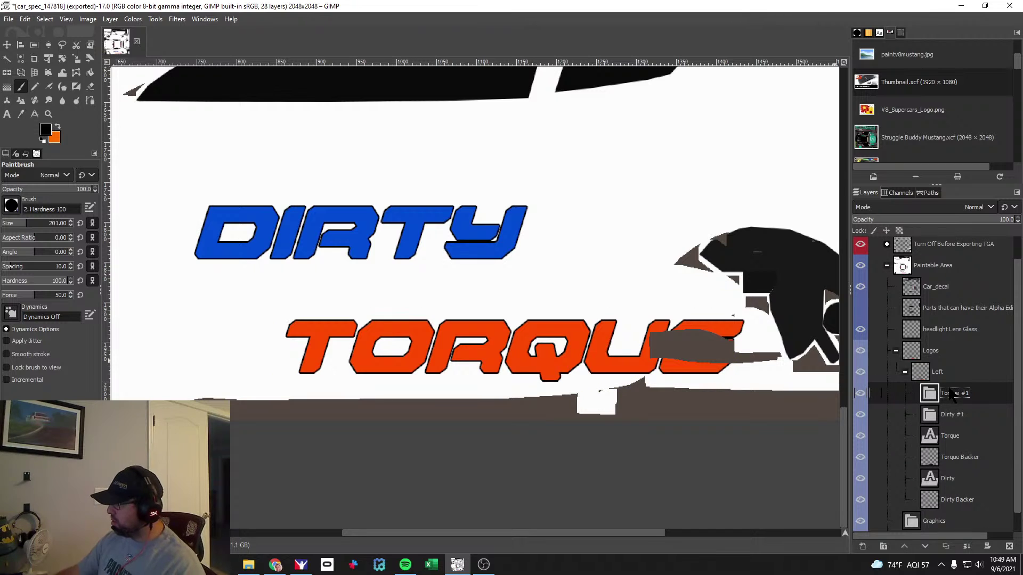
pyautogui.click(958, 436)
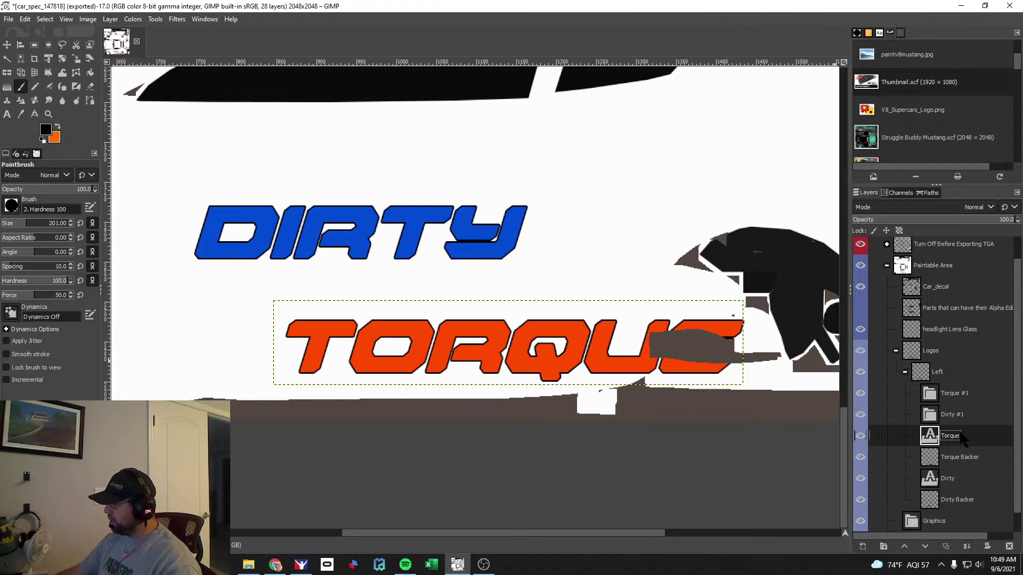
pyautogui.moveTo(968, 464); pyautogui.dragTo(956, 395)
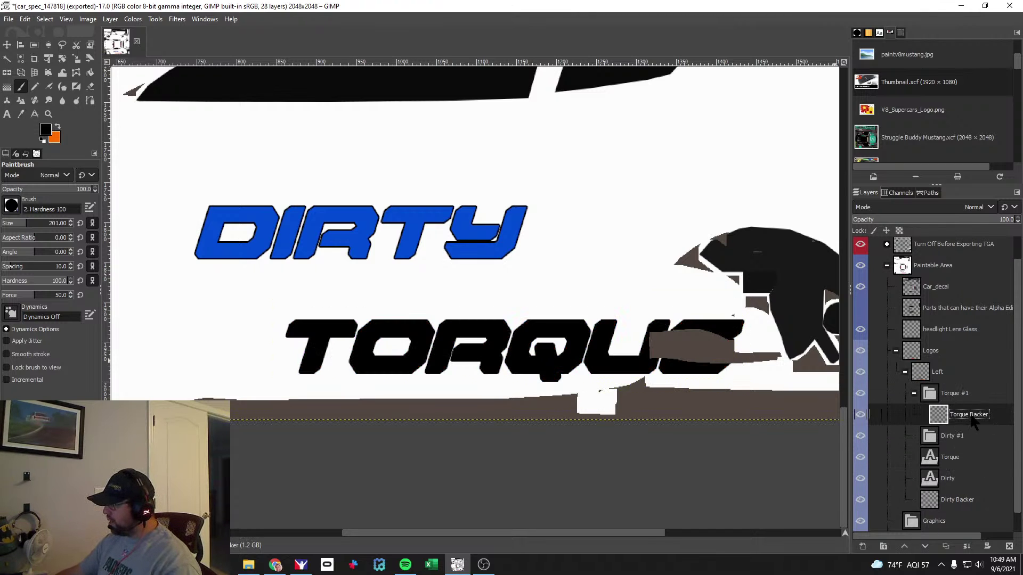
pyautogui.moveTo(952, 459); pyautogui.dragTo(959, 414)
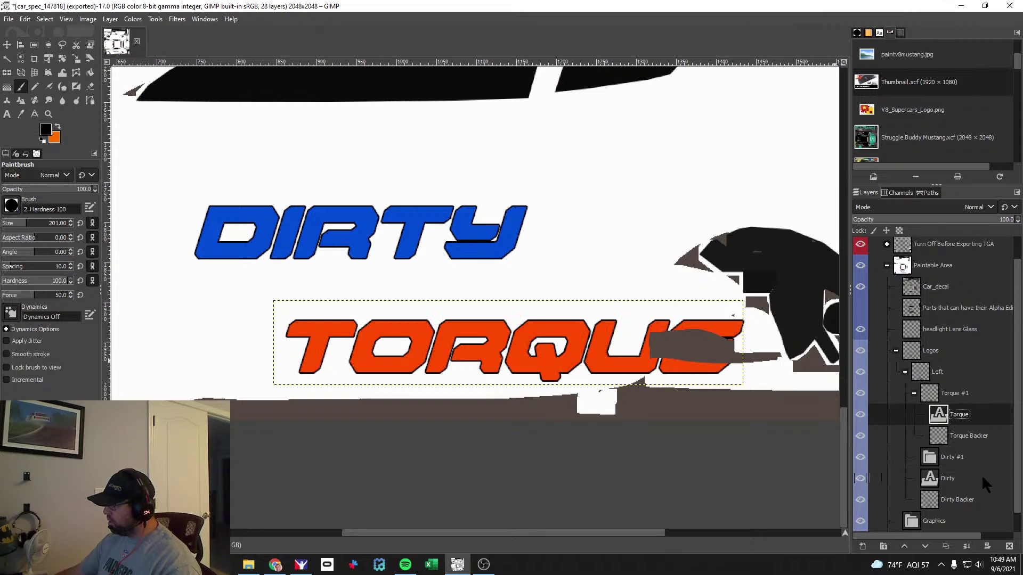
# Move the Dirty and Dirty Backer layers into the Dirty #1 group and collapse both lettering groups.
pyautogui.moveTo(946, 484)
pyautogui.mouseDown()
pyautogui.moveTo(953, 458)
pyautogui.moveTo(964, 484)
pyautogui.mouseUp()
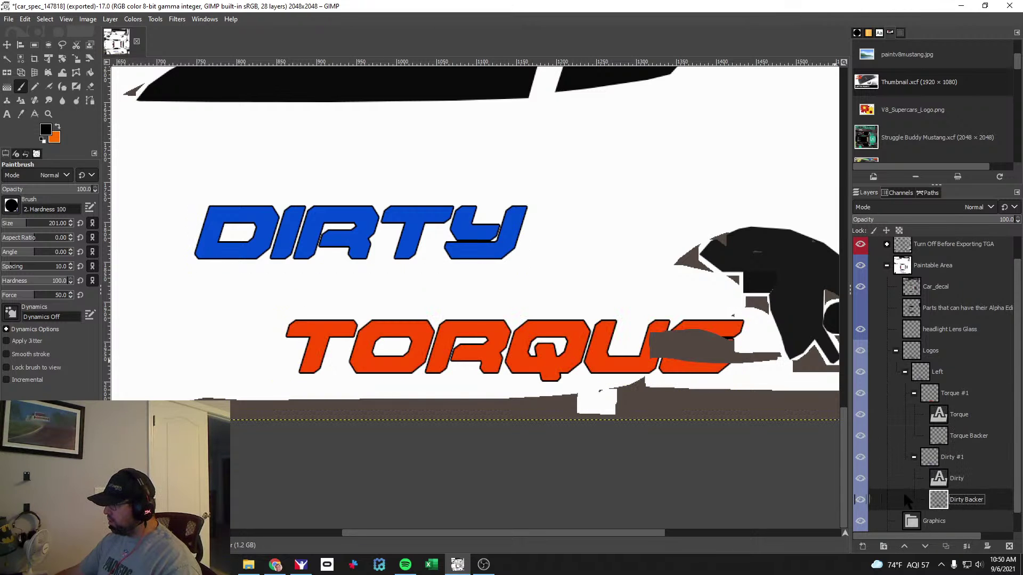
pyautogui.click(914, 457)
pyautogui.click(914, 414)
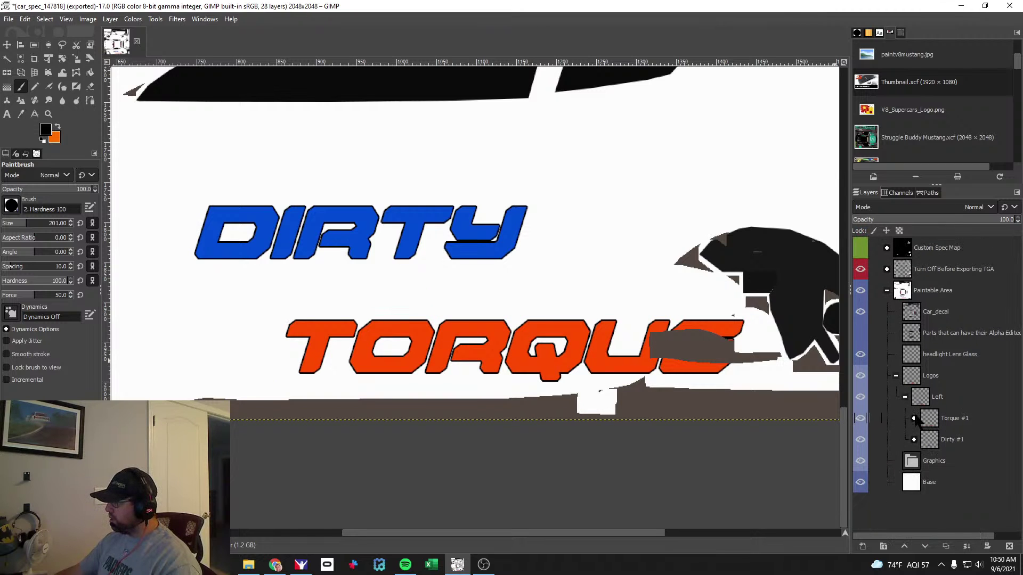
pyautogui.click(959, 419)
pyautogui.moveTo(416, 533)
pyautogui.mouseDown()
pyautogui.moveTo(376, 533)
pyautogui.moveTo(399, 532)
pyautogui.mouseUp()
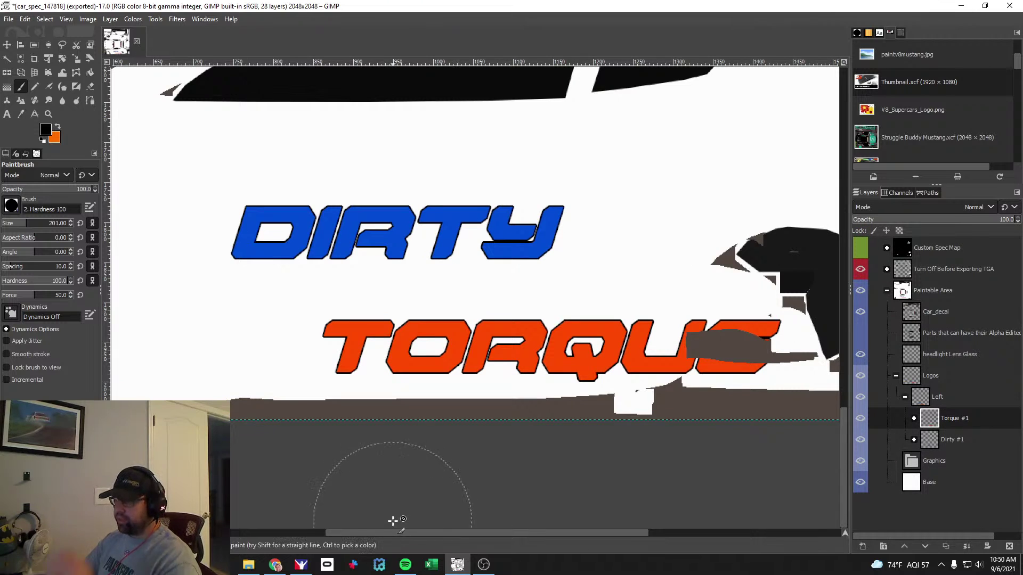
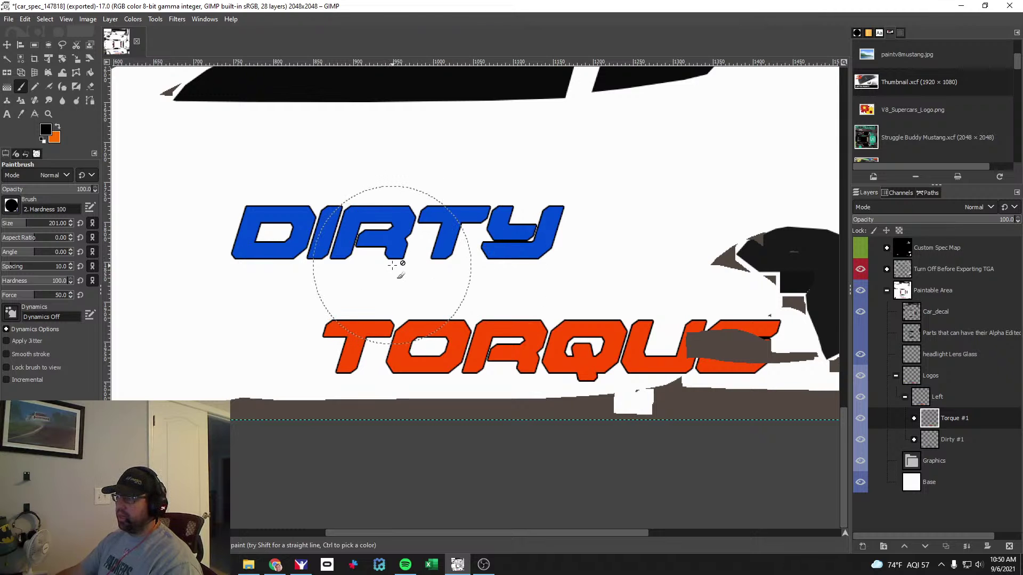
# Try shifting the DIRTY lettering on the canvas with the Move tool and undo the shift.
pyautogui.click(7, 44)
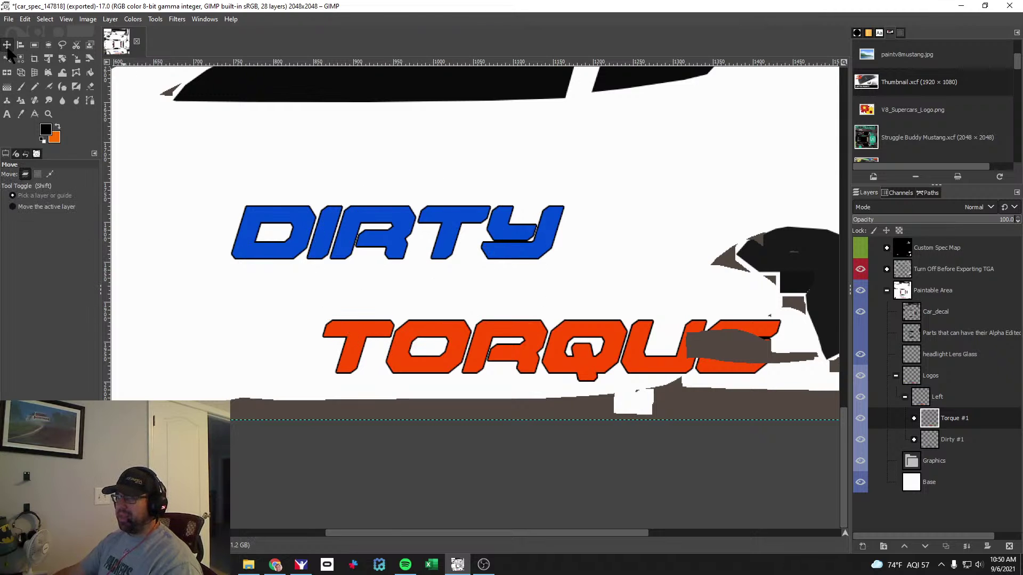
pyautogui.click(339, 249)
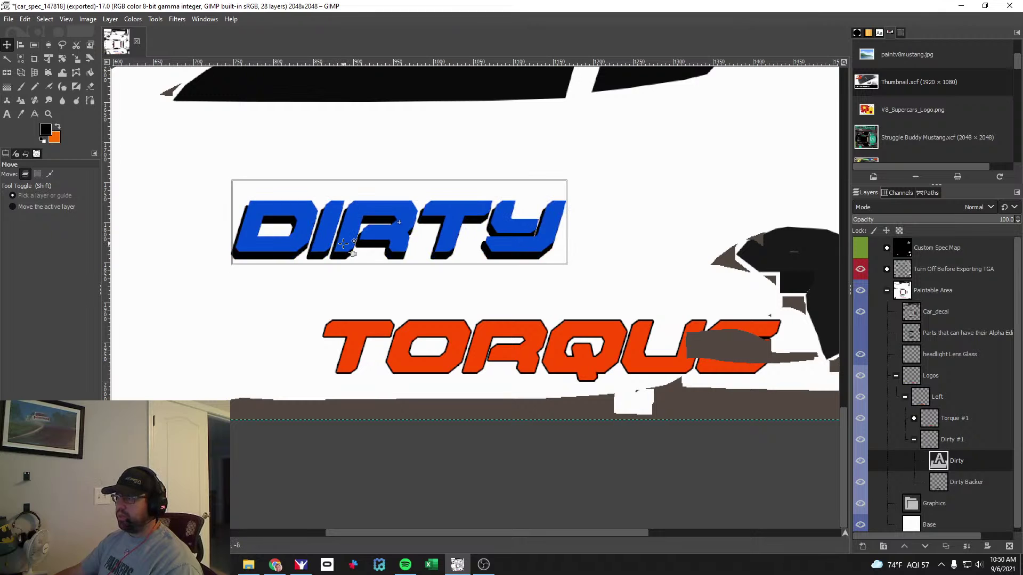
pyautogui.click(949, 394)
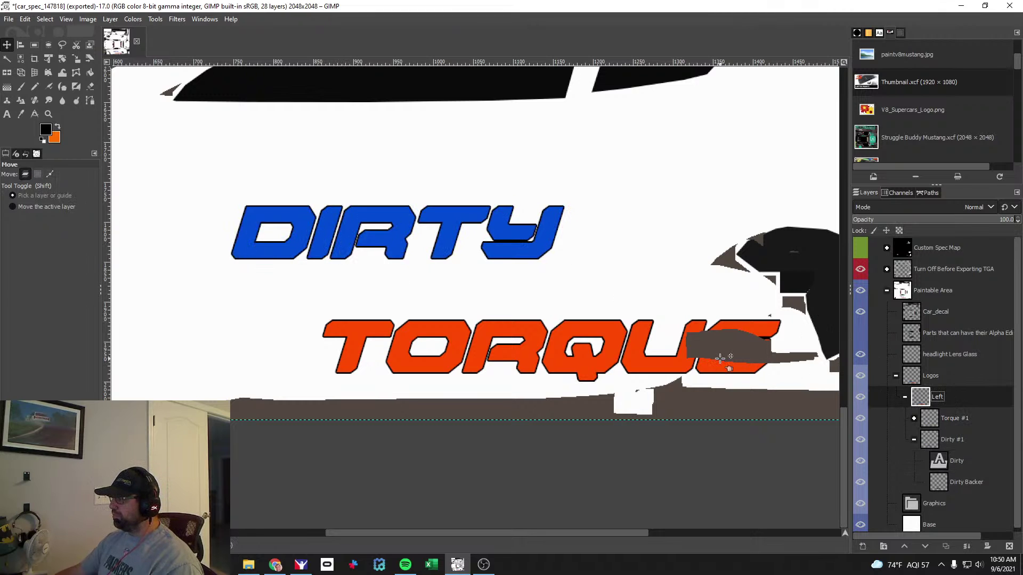
pyautogui.click(942, 425)
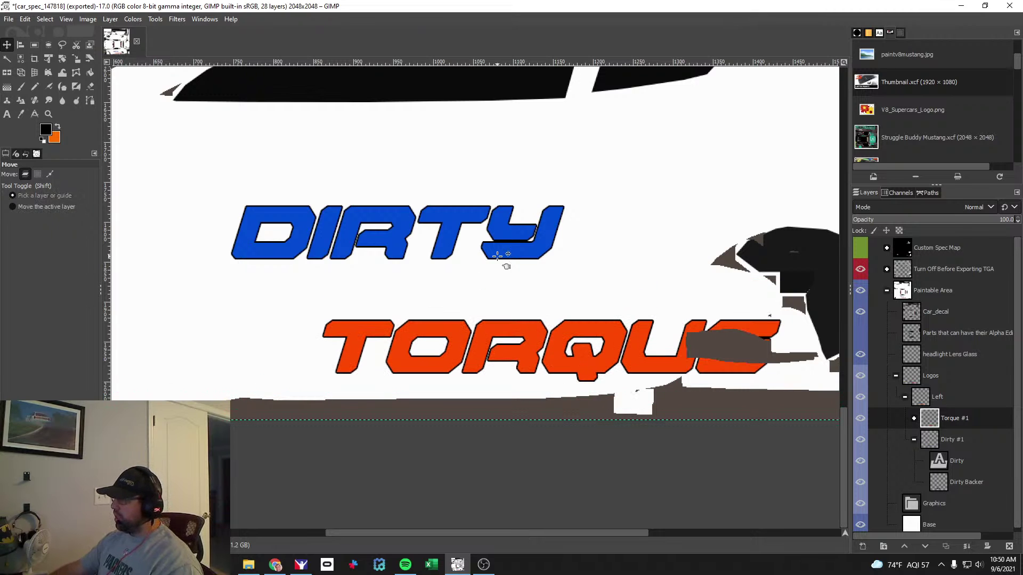
# Place the Dirty #1 group above Torque #1 and move the linked DIRTY lettering and backer about 39 px up and 26 px right.
pyautogui.click(923, 439)
pyautogui.click(913, 440)
pyautogui.moveTo(929, 439); pyautogui.dragTo(953, 414)
pyautogui.click(413, 251)
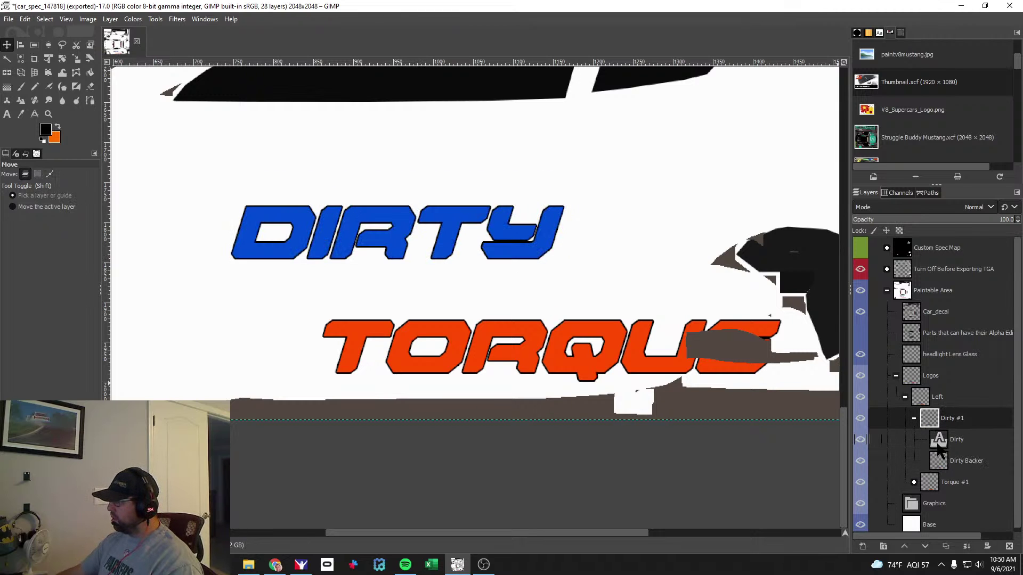
pyautogui.moveTo(460, 248); pyautogui.dragTo(451, 213)
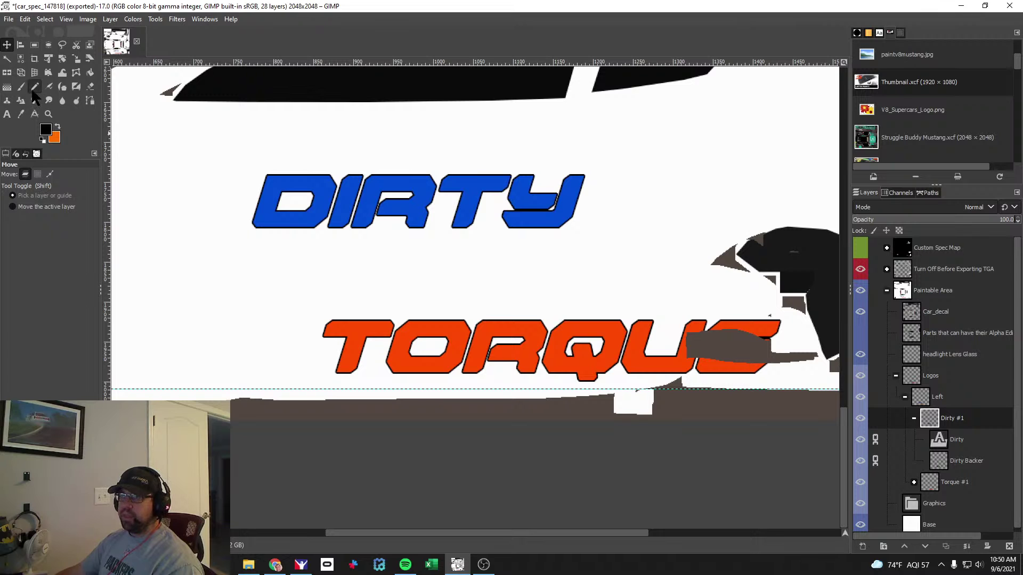
pyautogui.click(63, 58)
pyautogui.click(360, 213)
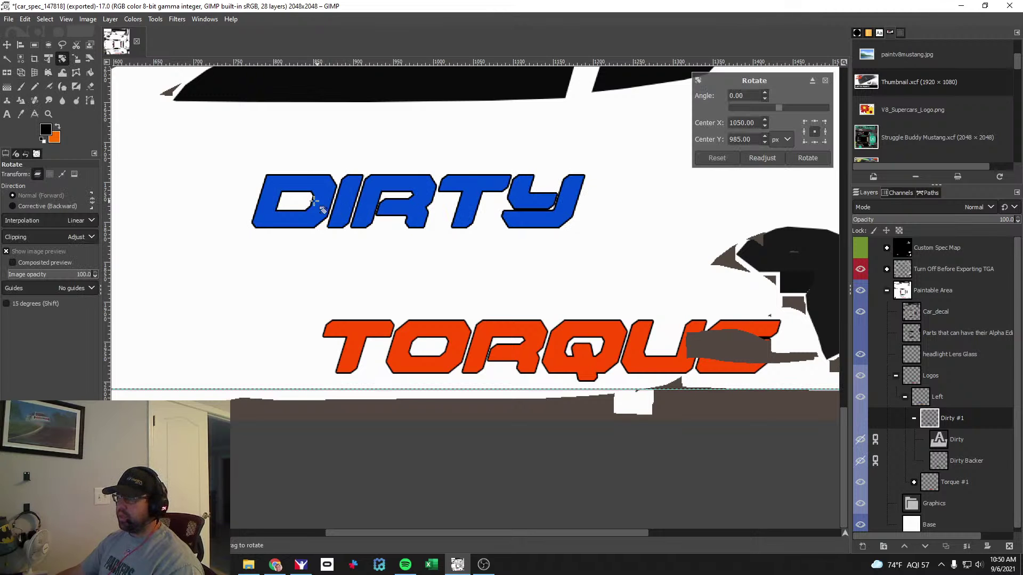
pyautogui.moveTo(292, 206); pyautogui.dragTo(302, 241)
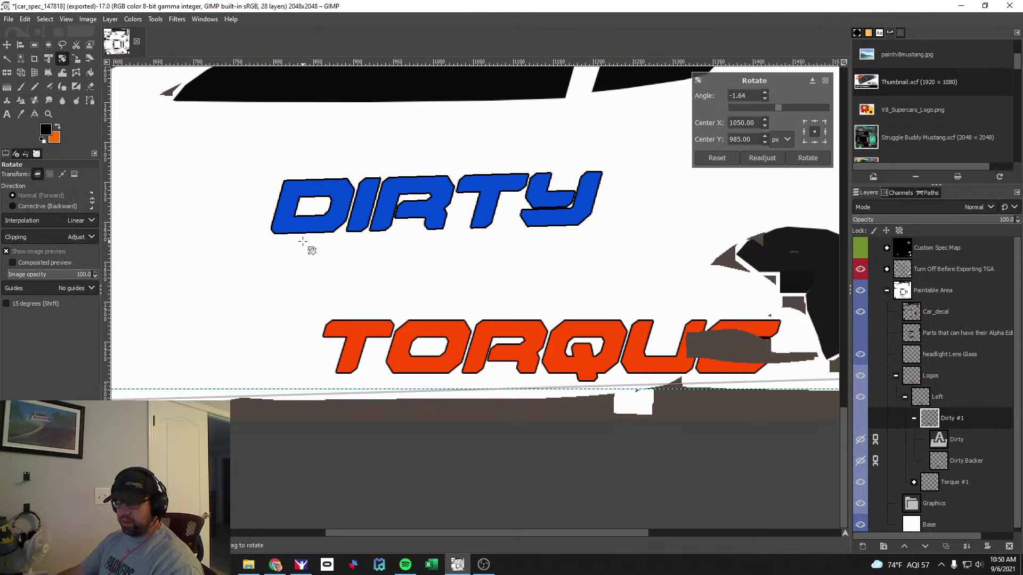
pyautogui.hotkey('ctrl', 'z')
pyautogui.click(824, 81)
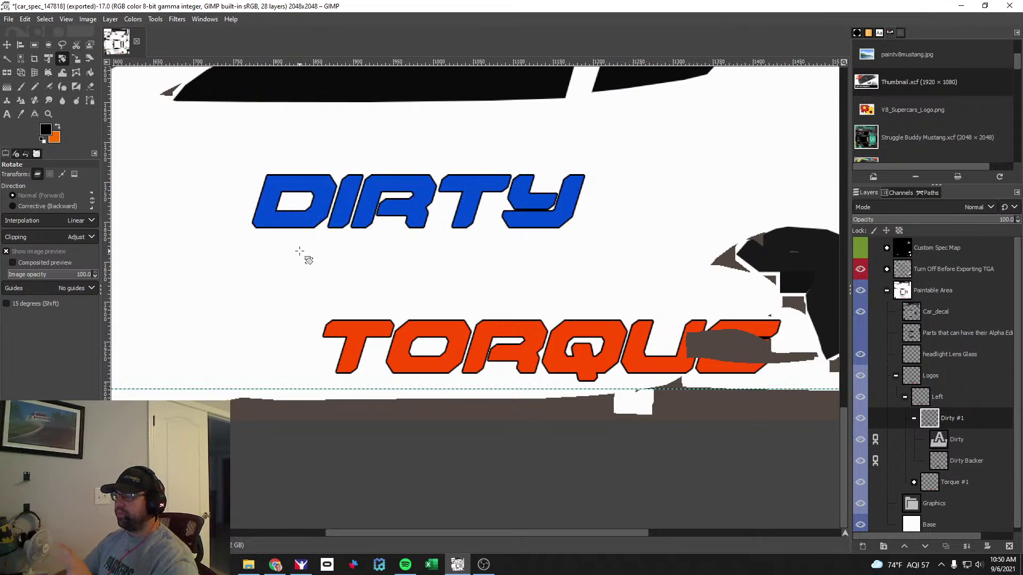
# Draw a rectangular selection of 427 × 83 px closely around the DIRTY lettering.
pyautogui.press('r')
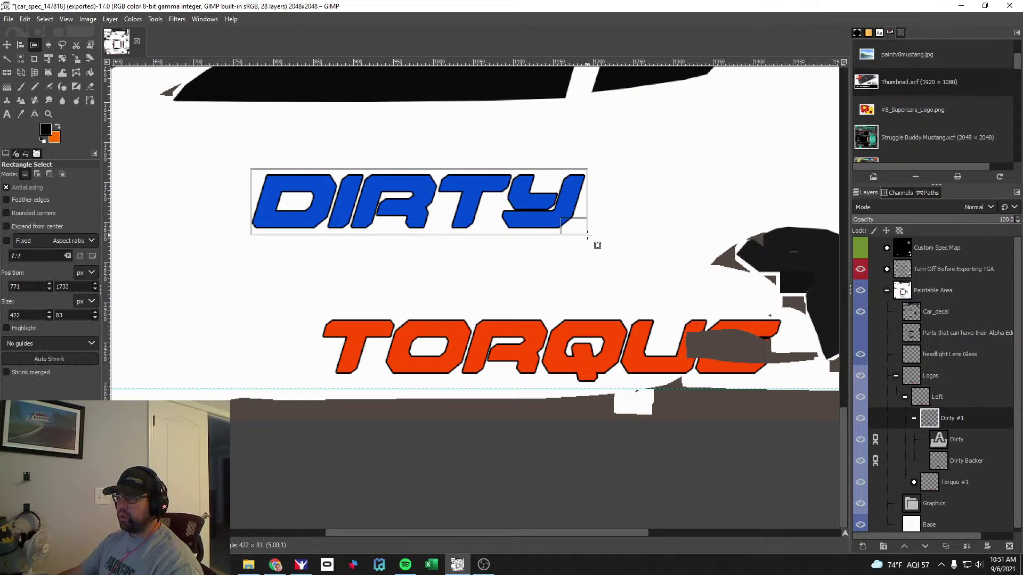
pyautogui.moveTo(268, 205); pyautogui.dragTo(267, 205)
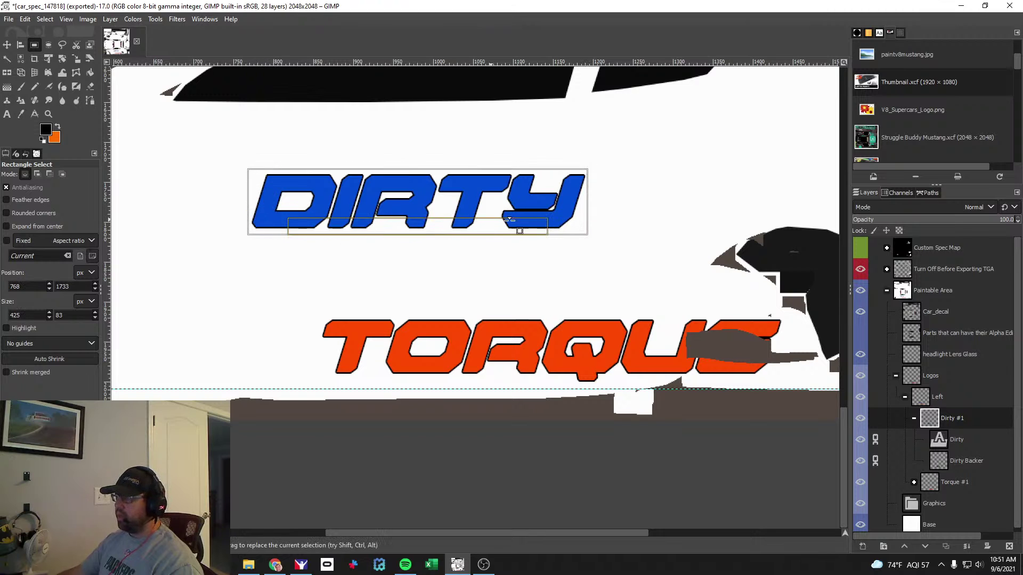
pyautogui.click(574, 207)
pyautogui.moveTo(576, 206); pyautogui.dragTo(577, 207)
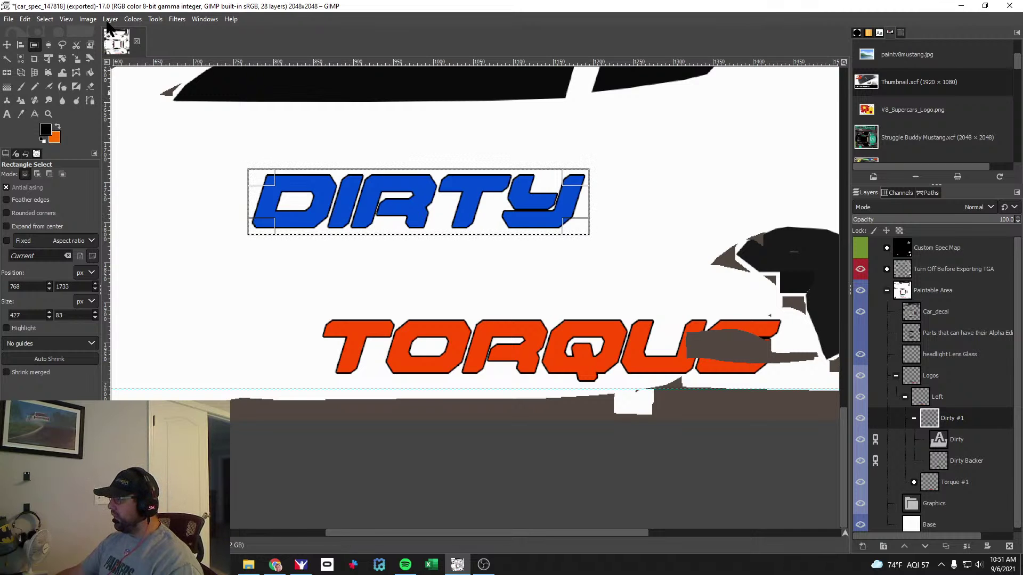
# Unlink the Dirty and Dirty Backer layers and crop both layers and the Dirty #1 group to the selection.
pyautogui.click(875, 440)
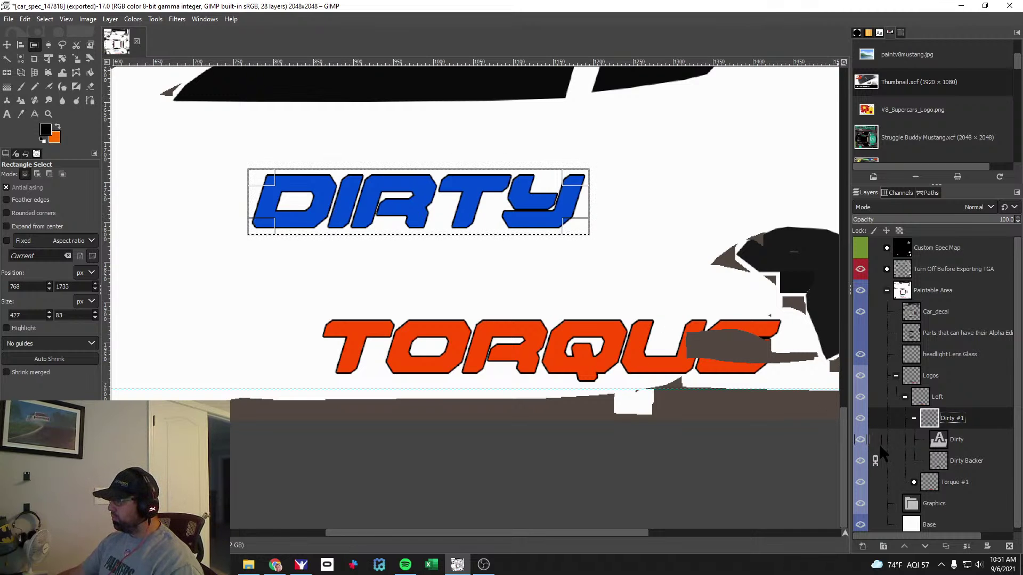
pyautogui.click(940, 442)
pyautogui.click(110, 19)
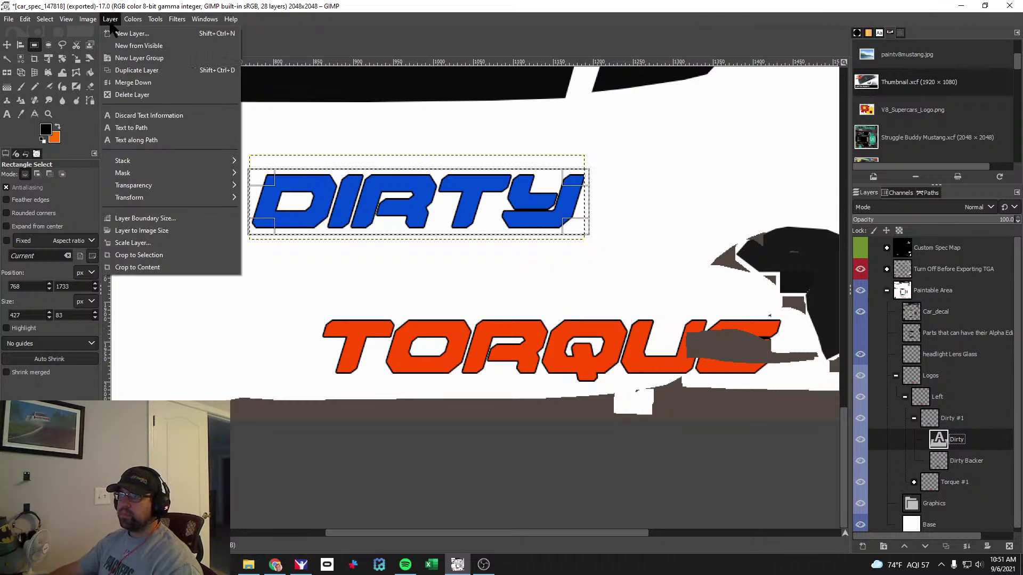
pyautogui.click(160, 255)
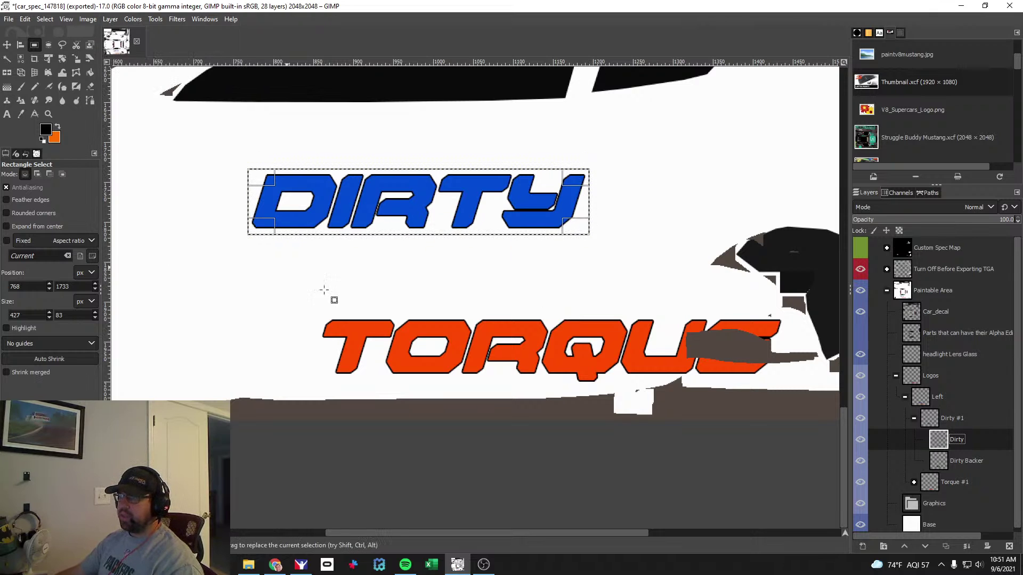
pyautogui.click(964, 461)
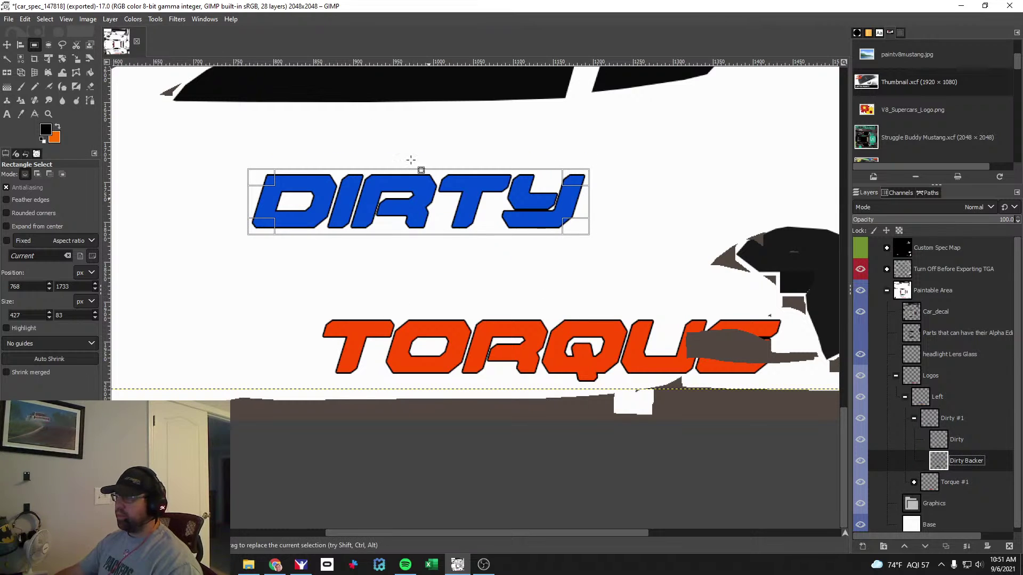
pyautogui.click(109, 20)
pyautogui.click(145, 211)
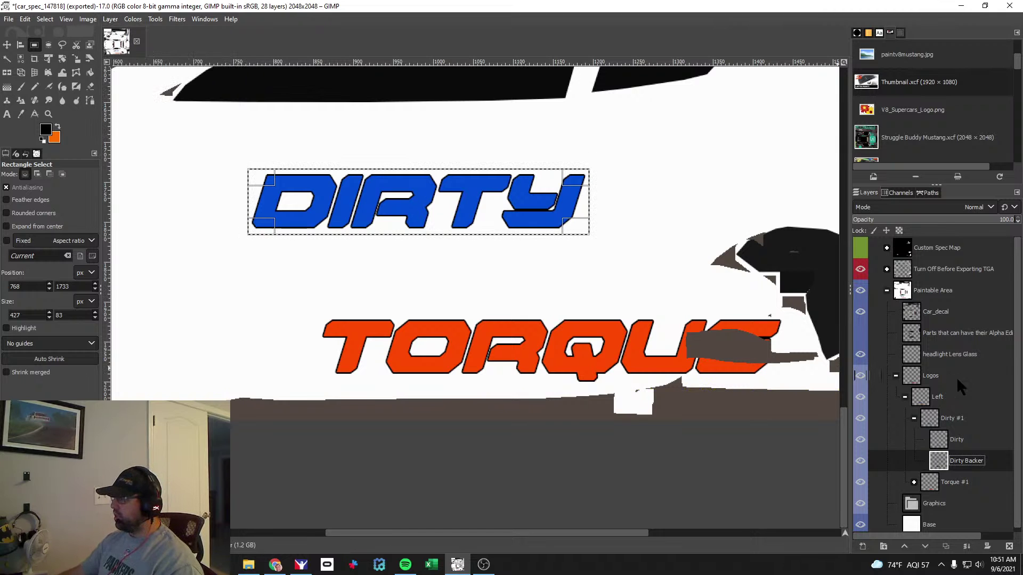
pyautogui.click(952, 418)
pyautogui.click(110, 19)
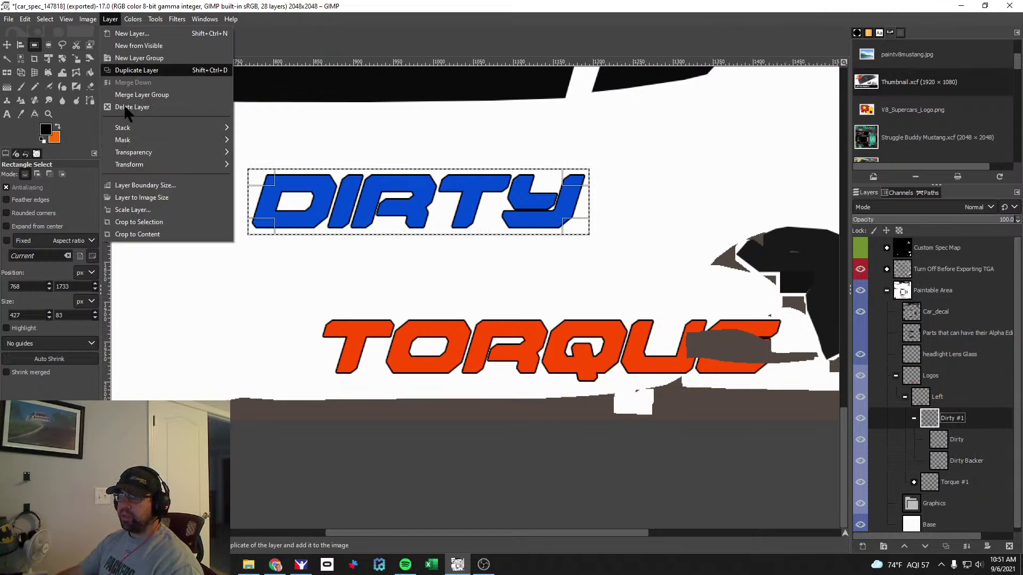
pyautogui.click(208, 222)
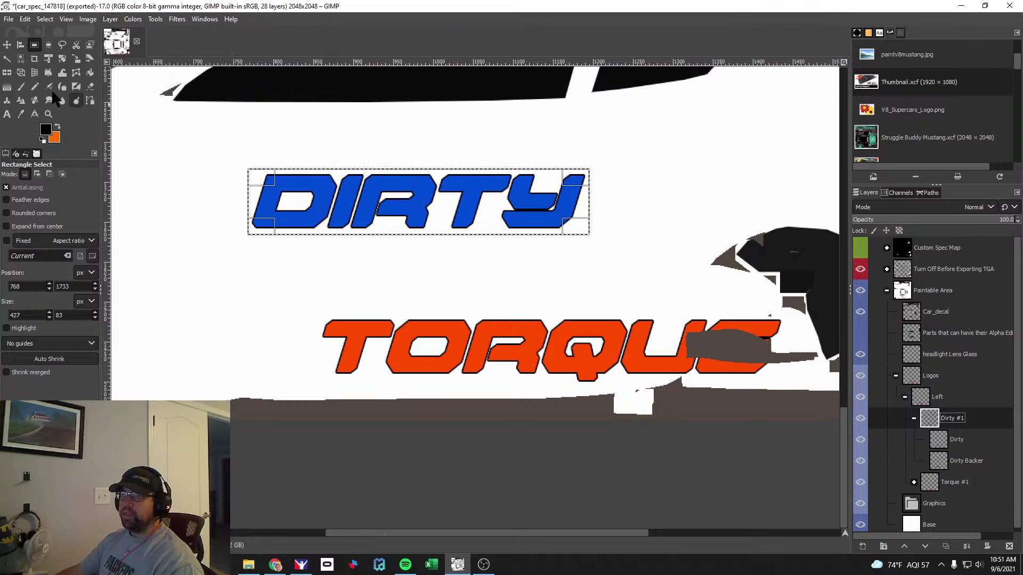
# Clear the rectangular selection around DIRTY and activate the Rotate tool.
pyautogui.hotkey('shift', 'r')
pyautogui.click(45, 20)
pyautogui.click(60, 45)
# Try rotating the Dirty #1 group by -15.64 degrees about its centre and undo the rotation.
pyautogui.moveTo(346, 213); pyautogui.dragTo(293, 240)
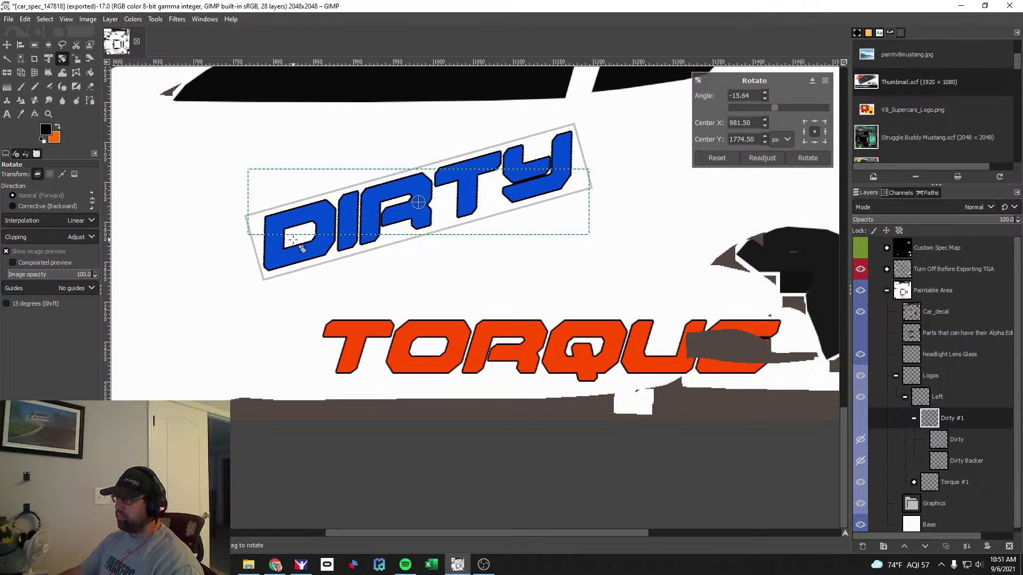
pyautogui.press('Return')
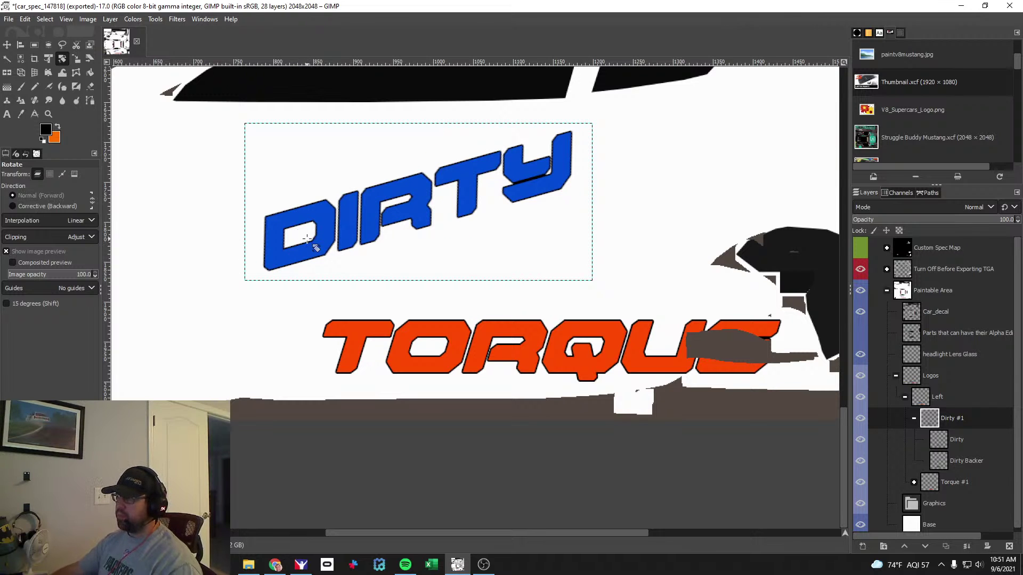
pyautogui.hotkey('ctrl', 'z')
# Rotate the Dirty #1 group by -16.5 degrees about its centre.
pyautogui.moveTo(308, 238); pyautogui.dragTo(318, 240)
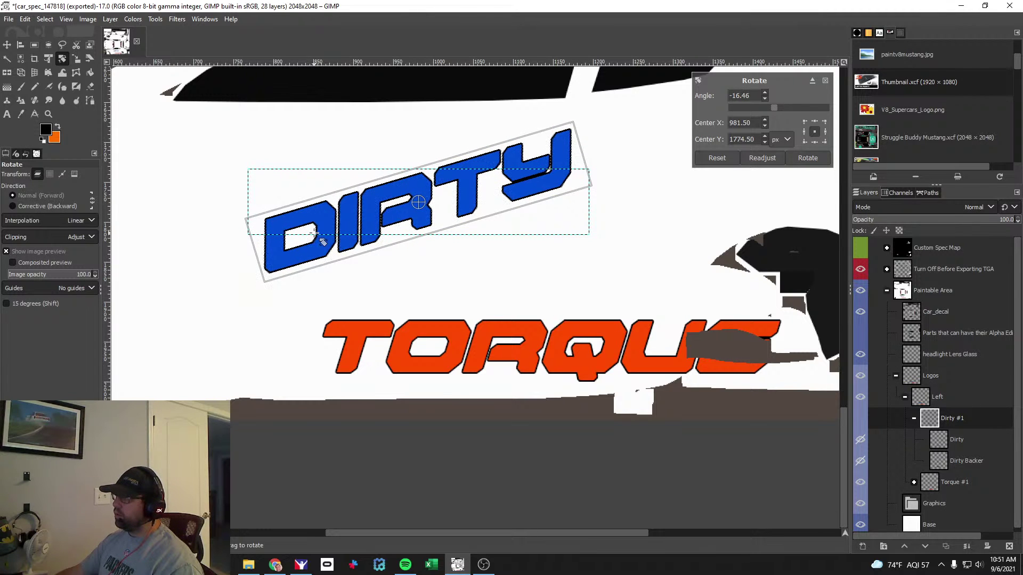
pyautogui.write('-16.5')
pyautogui.press('Return')
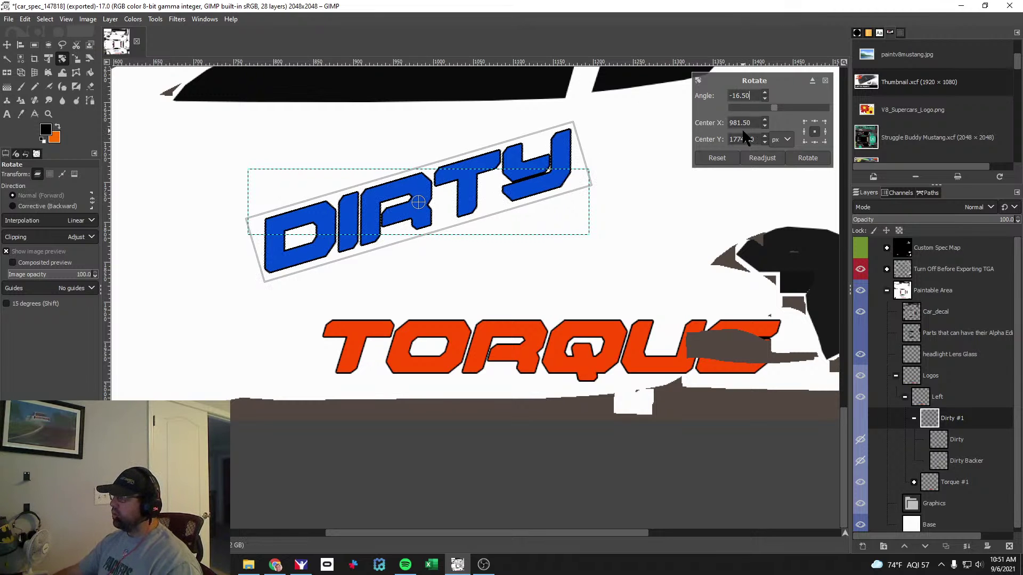
pyautogui.click(803, 158)
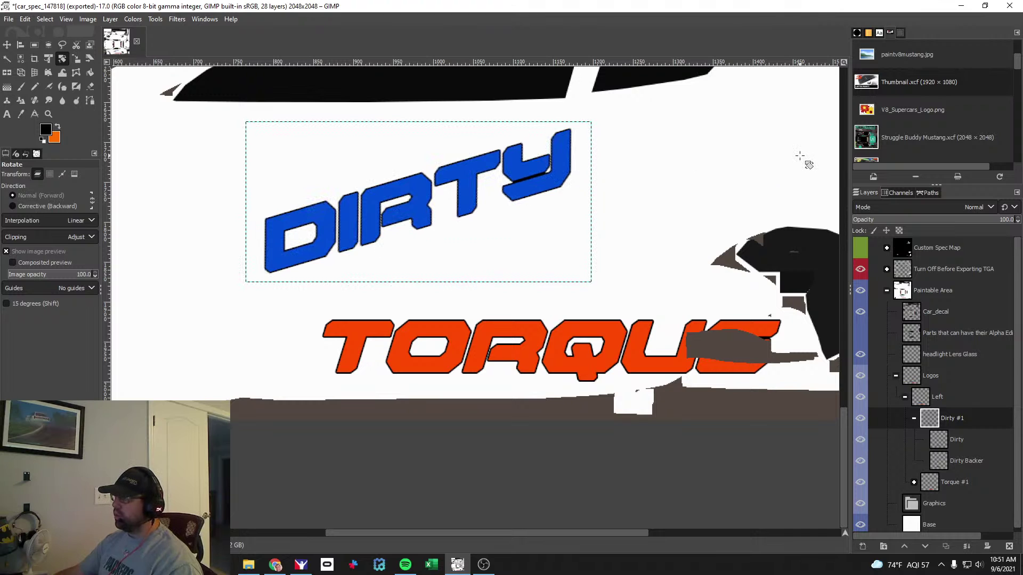
# Link the Dirty and Dirty Backer layers and move the rotated DIRTY lettering about 36 px right and 24 px down.
pyautogui.click(7, 44)
pyautogui.moveTo(367, 235); pyautogui.dragTo(385, 238)
pyautogui.hotkey('ctrl', 'z')
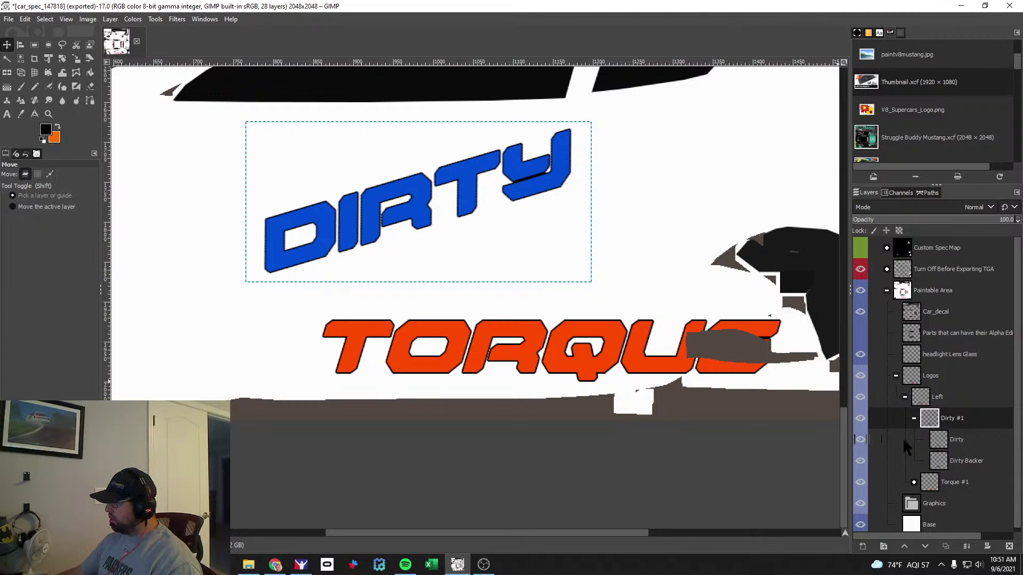
pyautogui.click(875, 461)
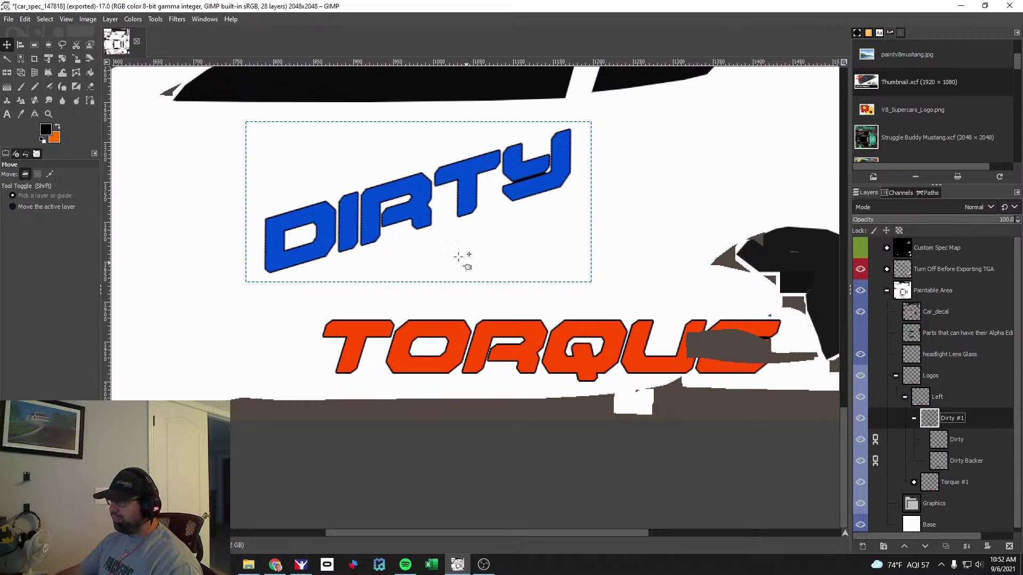
pyautogui.moveTo(417, 216); pyautogui.dragTo(447, 234)
pyautogui.press('pageup')
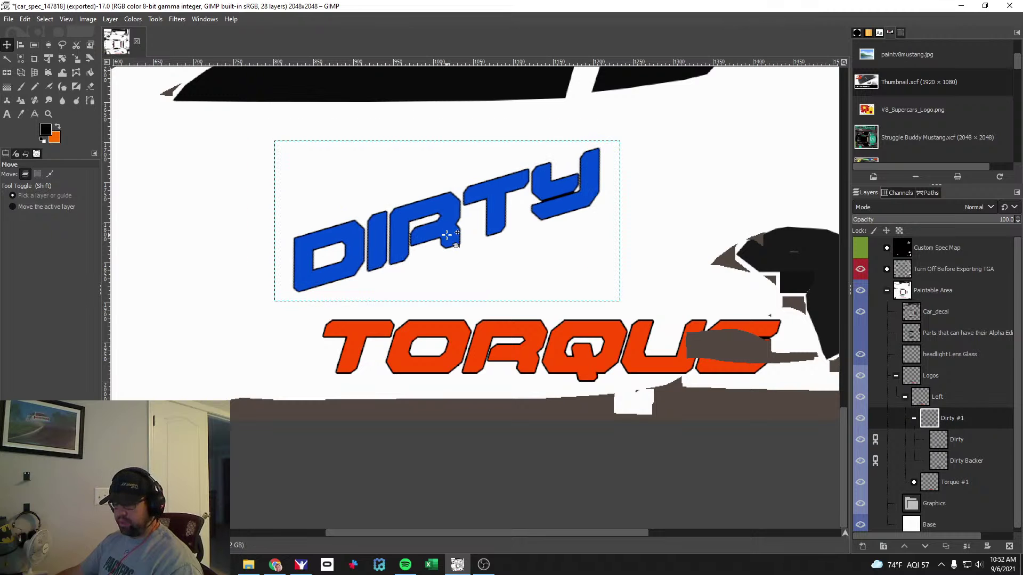
# Export the livery over the existing non-spec car TGA in the v8supercars fordmustanggt folder and check the lettering on the iRacing car model.
pyautogui.click(9, 19)
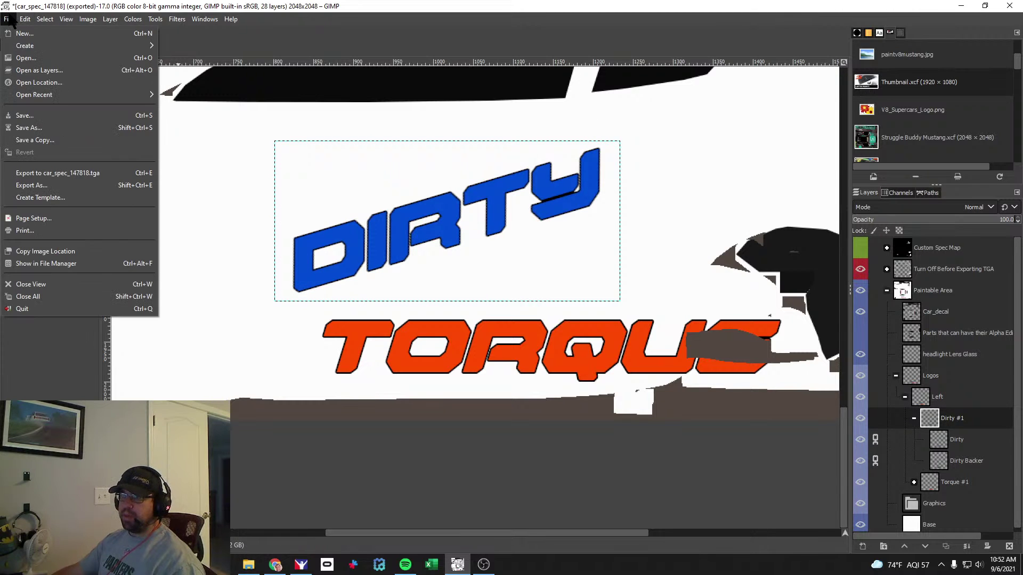
pyautogui.click(53, 189)
pyautogui.click(142, 123)
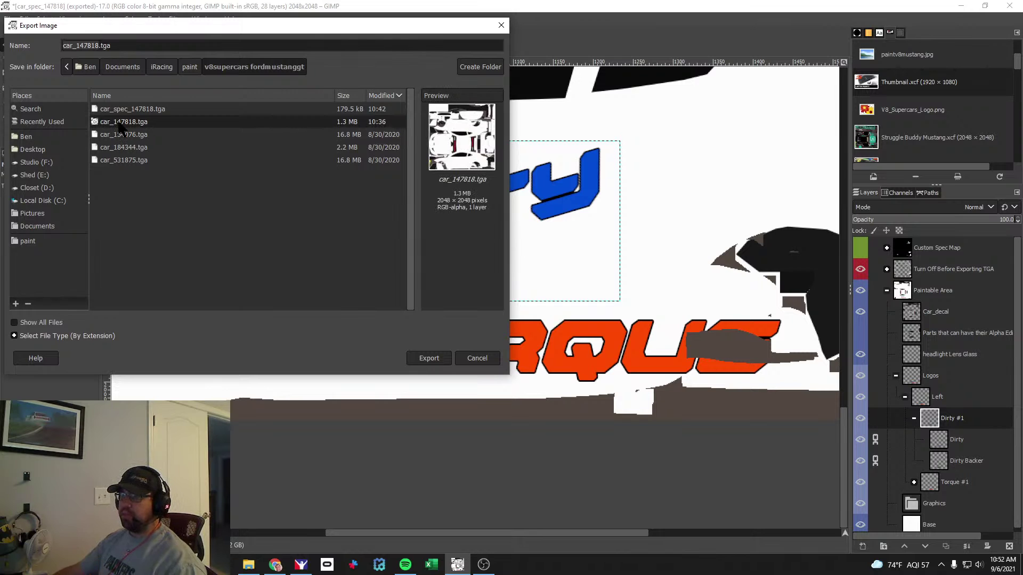
pyautogui.click(426, 358)
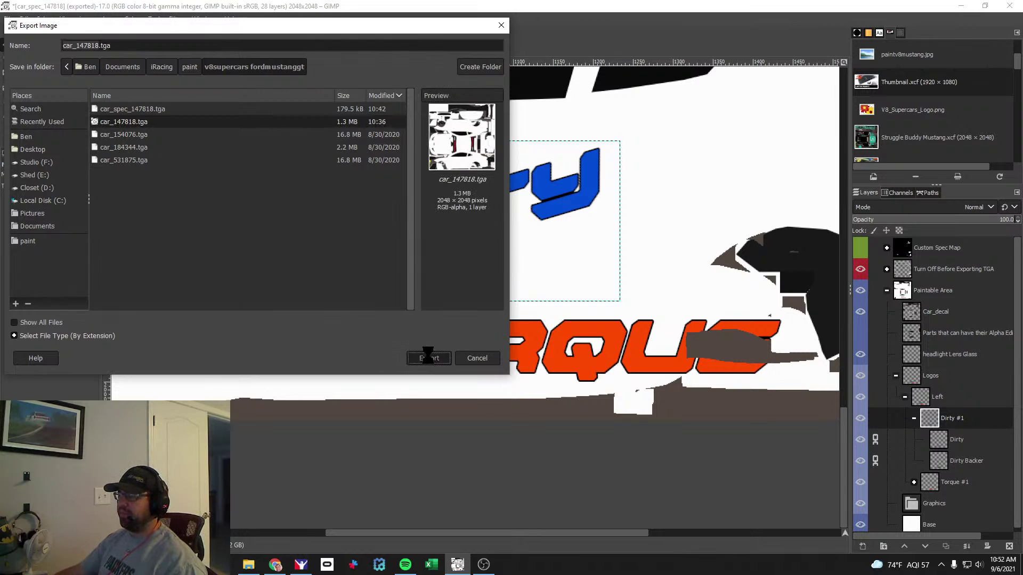
pyautogui.click(280, 248)
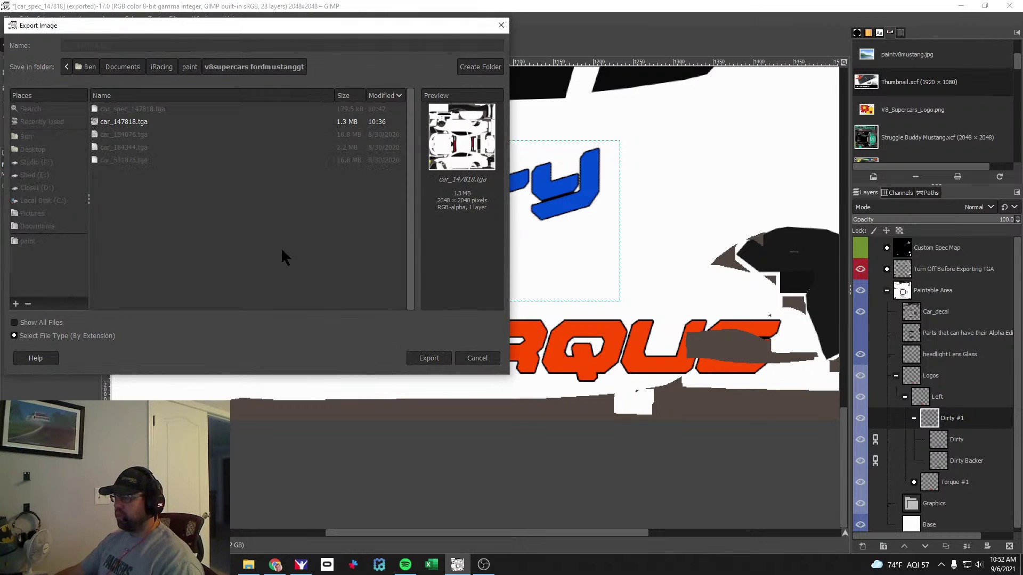
pyautogui.click(520, 327)
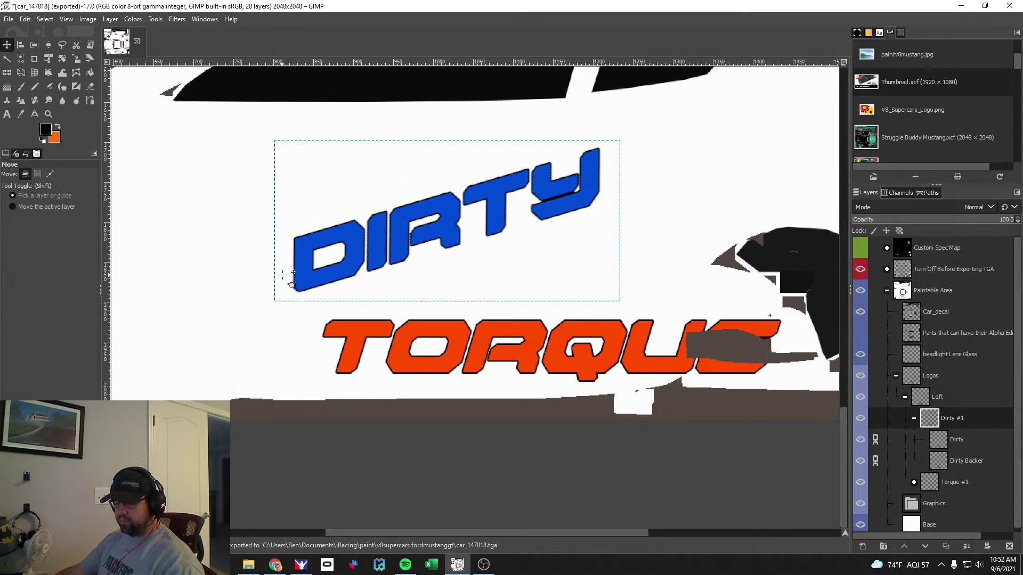
pyautogui.hotkey('alt', 'Tab')
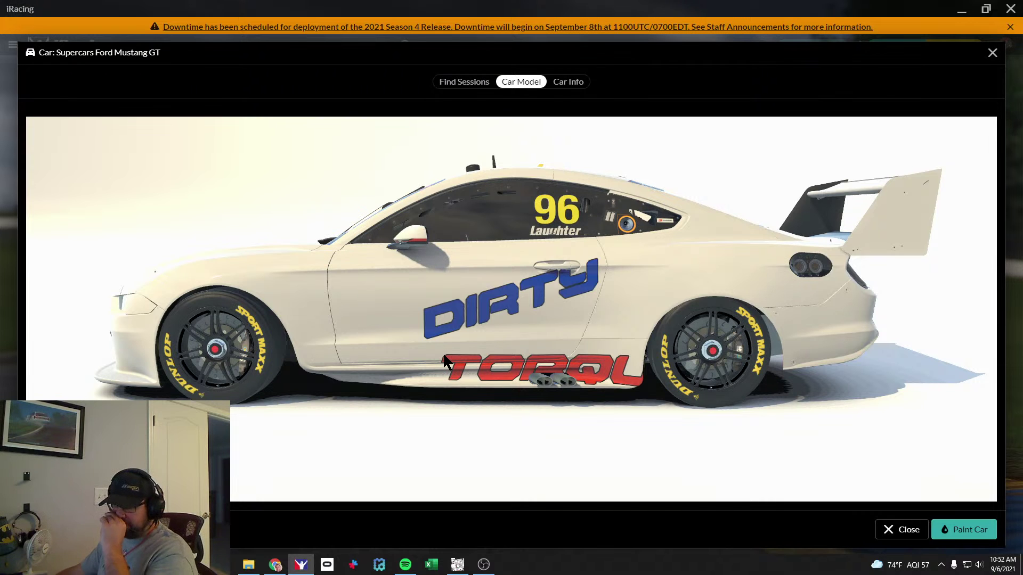
pyautogui.hotkey('alt', 'Tab')
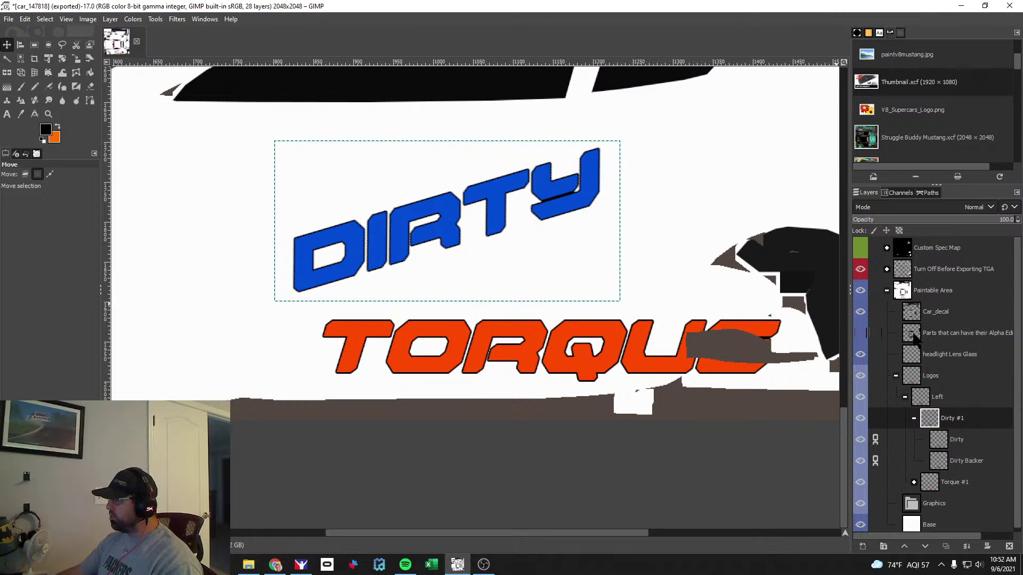
# Expand the Torque #1 group and draw a rectangular selection of 586 × 80 px around the TORQUE lettering.
pyautogui.scroll(-1, 968, 461)
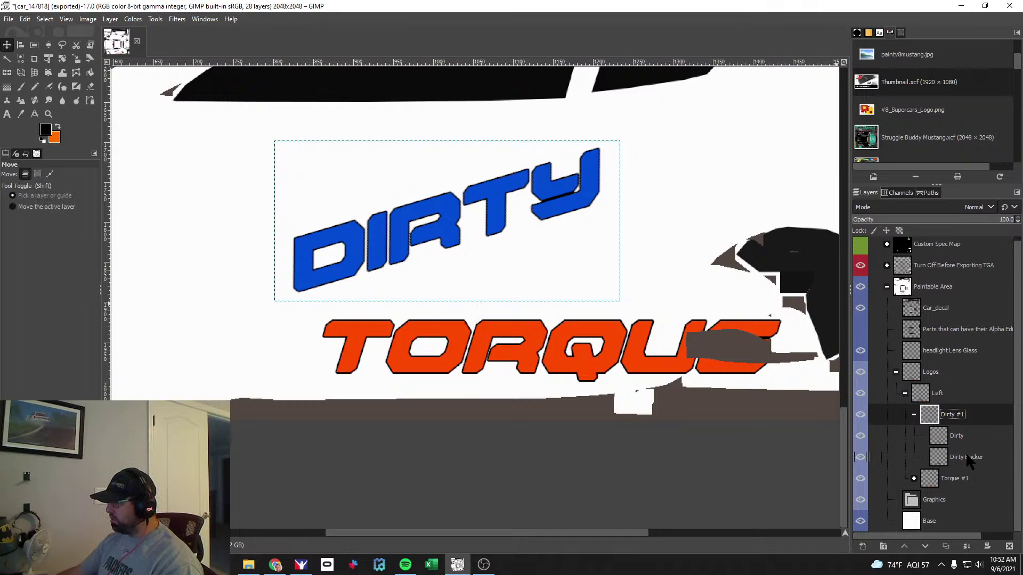
pyautogui.click(946, 481)
pyautogui.click(913, 478)
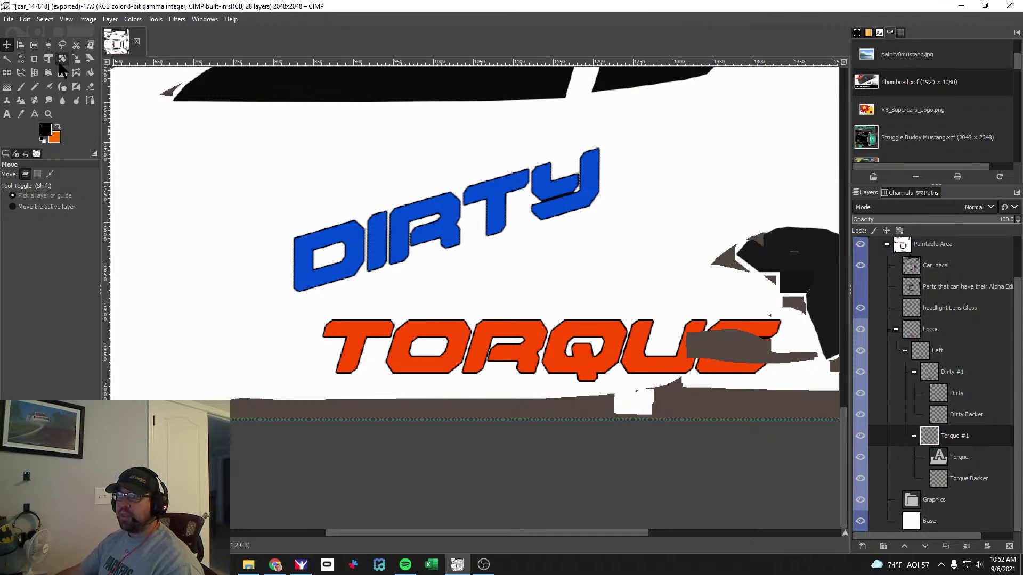
pyautogui.click(34, 45)
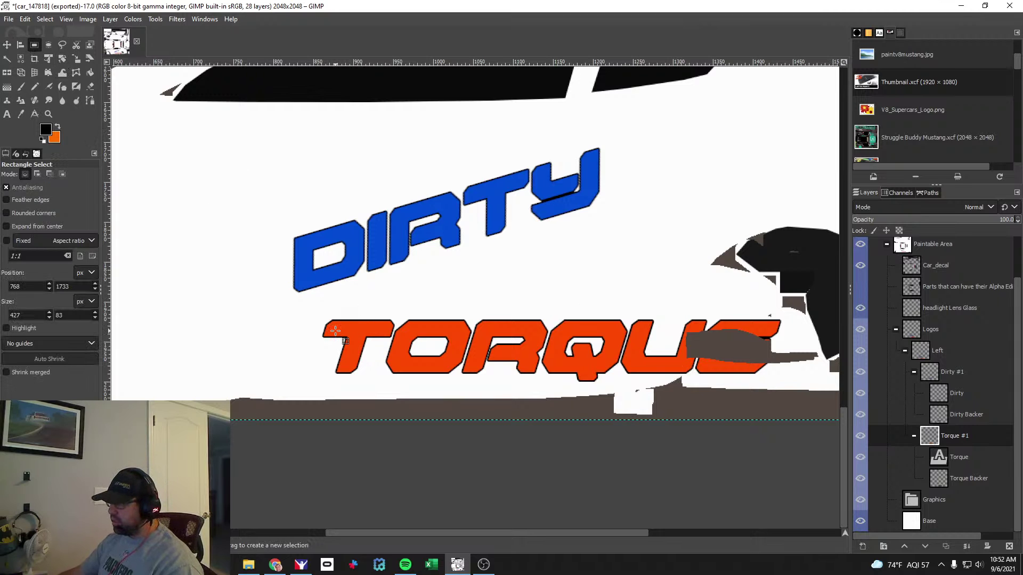
pyautogui.moveTo(786, 315); pyautogui.dragTo(318, 378)
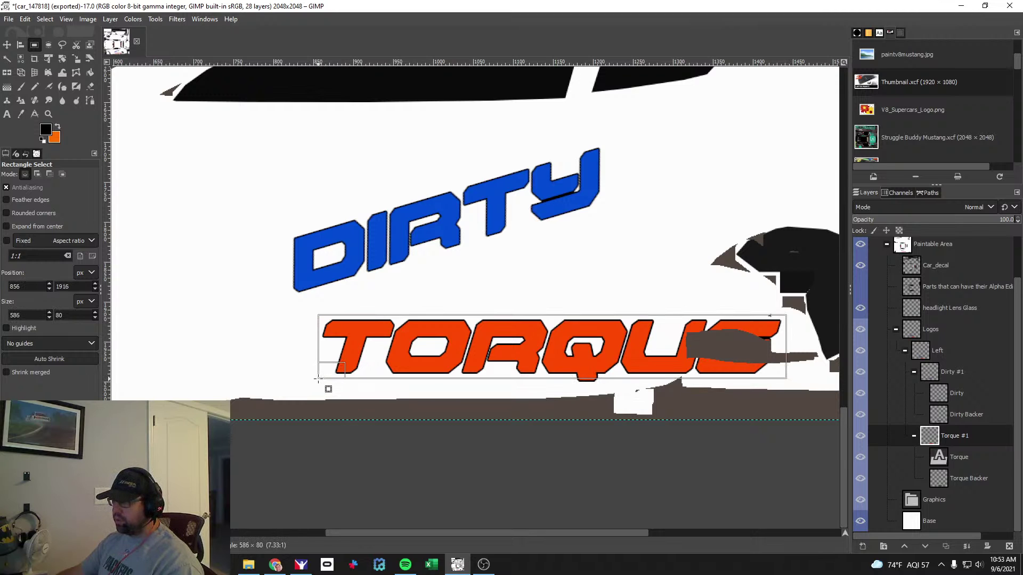
# Crop the Torque #1 group to the selection around TORQUE and clear the selection.
pyautogui.click(110, 19)
pyautogui.click(162, 224)
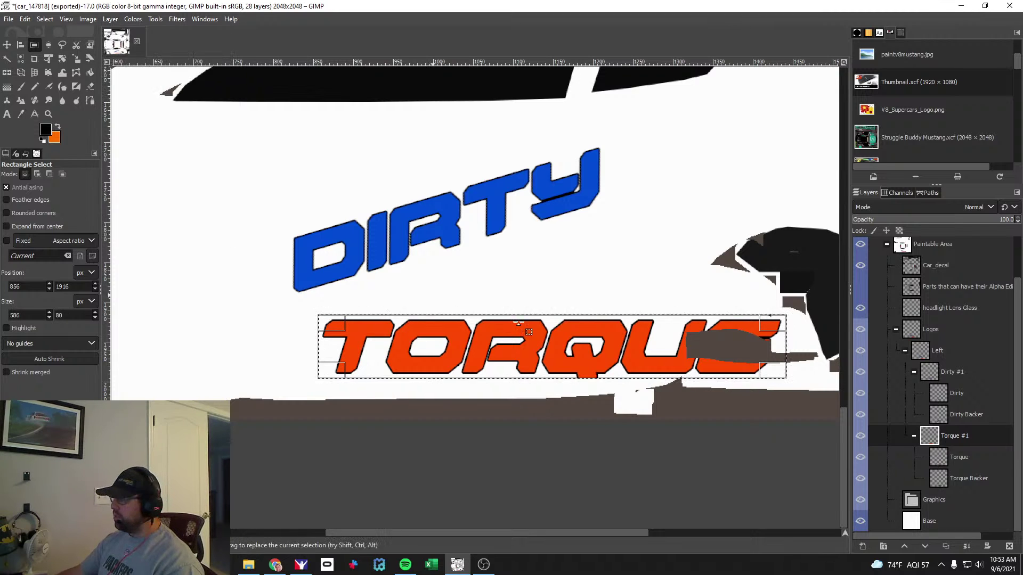
pyautogui.doubleClick(954, 436)
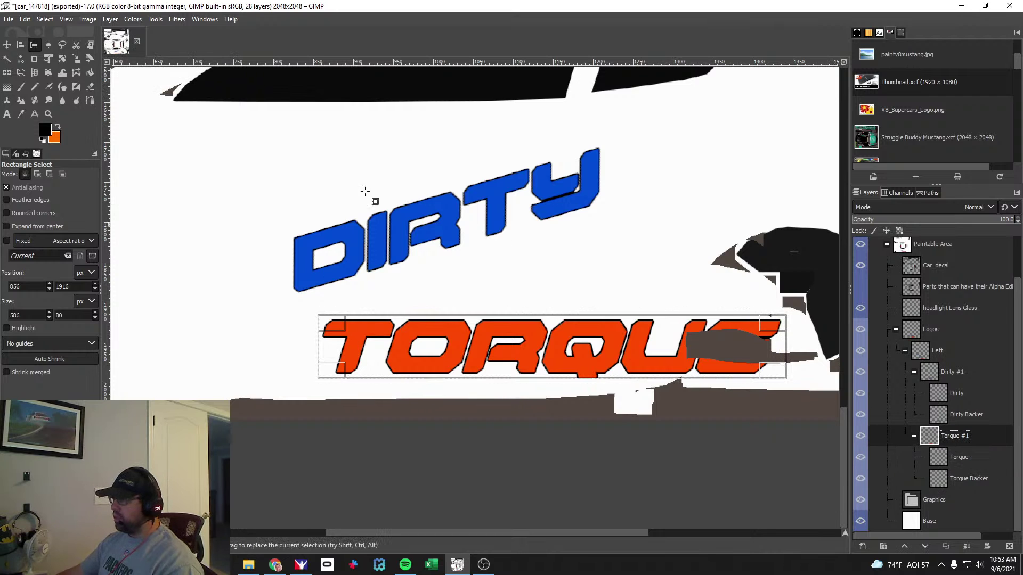
pyautogui.click(45, 20)
pyautogui.click(58, 47)
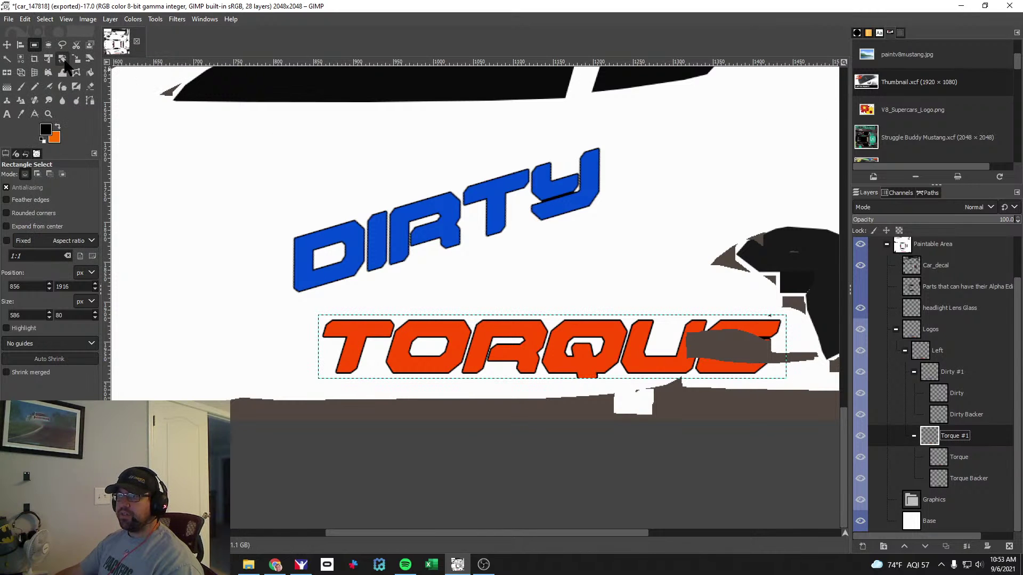
# Rotate the Torque #1 group by -16.50 degrees about its centre.
pyautogui.click(62, 59)
pyautogui.moveTo(404, 379); pyautogui.dragTo(367, 403)
pyautogui.tripleClick(755, 96)
pyautogui.write('-16.')
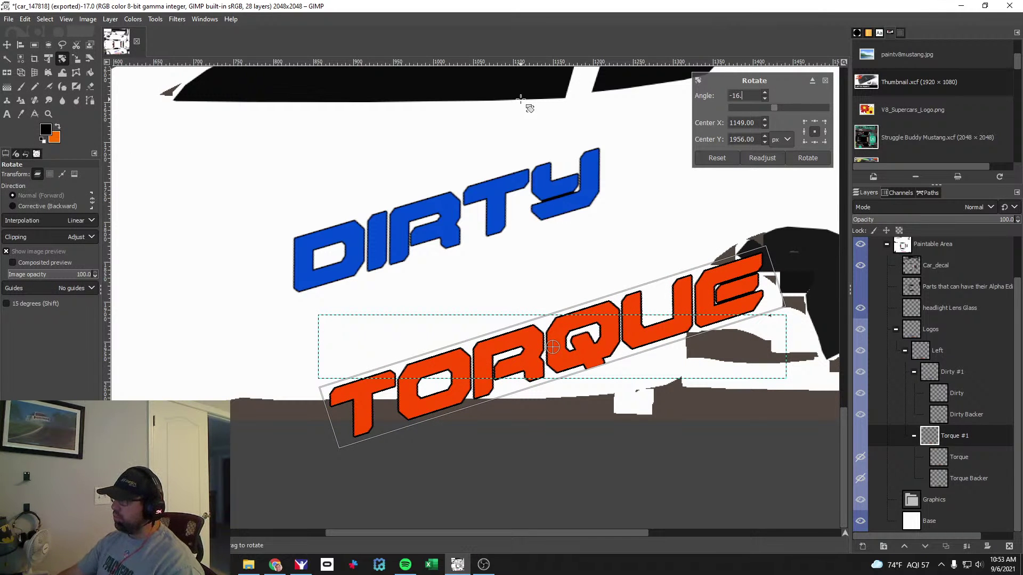
pyautogui.write('50')
pyautogui.click(807, 157)
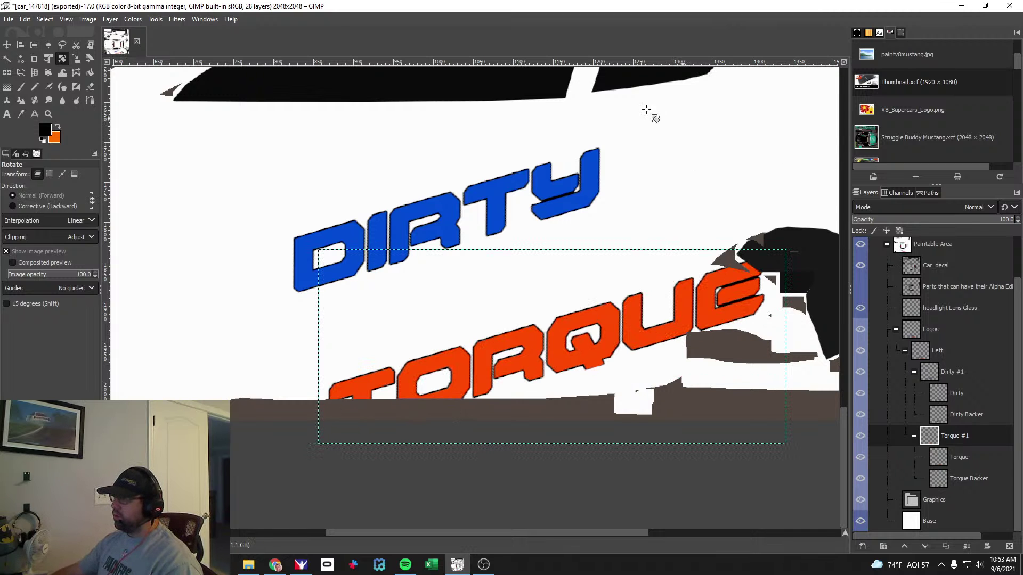
pyautogui.click(7, 45)
pyautogui.click(572, 302)
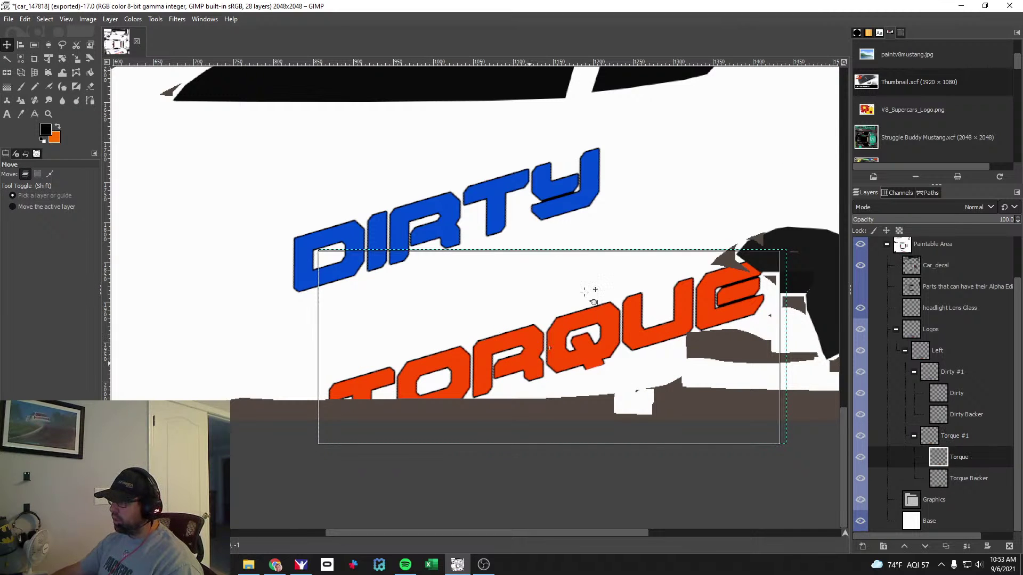
pyautogui.moveTo(572, 302); pyautogui.dragTo(669, 250)
pyautogui.click(954, 436)
pyautogui.hotkey('ctrl', 'z')
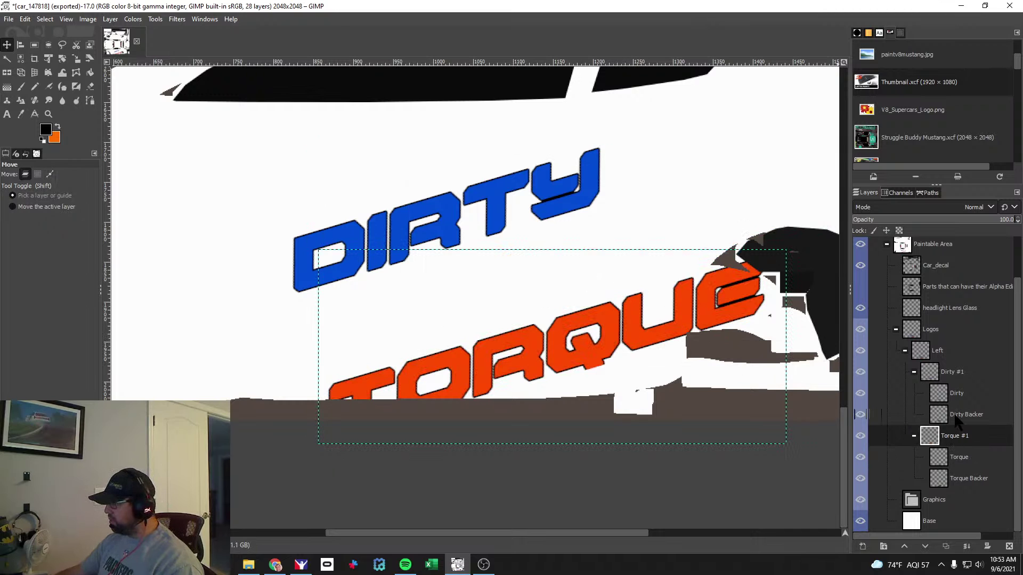
# Link the Torque and Torque Backer layers and move the rotated TORQUE lettering up and right, directly beneath DIRTY.
pyautogui.click(878, 457)
pyautogui.moveTo(640, 345); pyautogui.dragTo(698, 240)
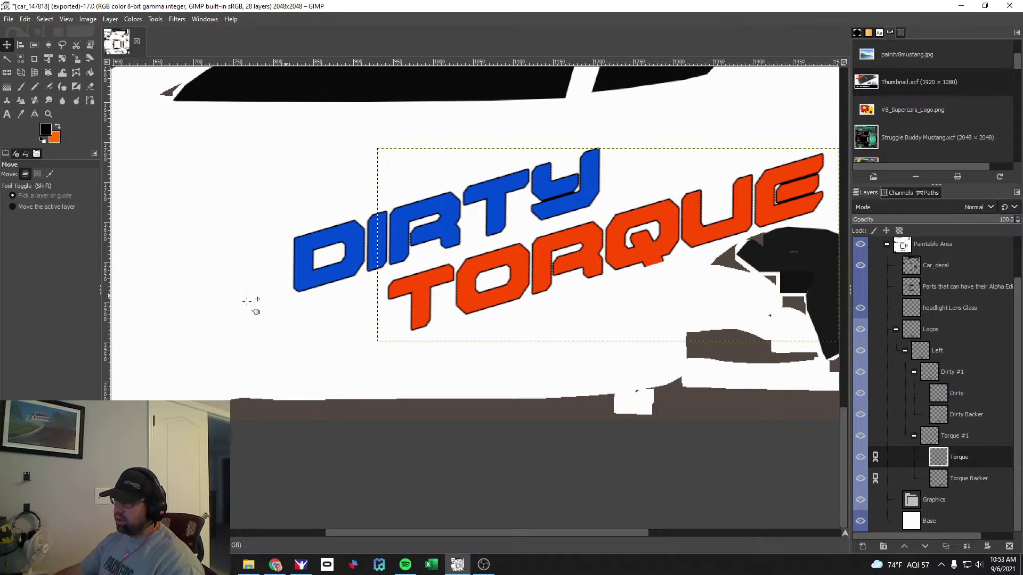
# Place a vertical guide at the left edge of the R in DIRTY and nudge TORQUE about 2 px right beside it.
pyautogui.moveTo(106, 323); pyautogui.dragTo(387, 327)
pyautogui.scroll(4, 394, 327)
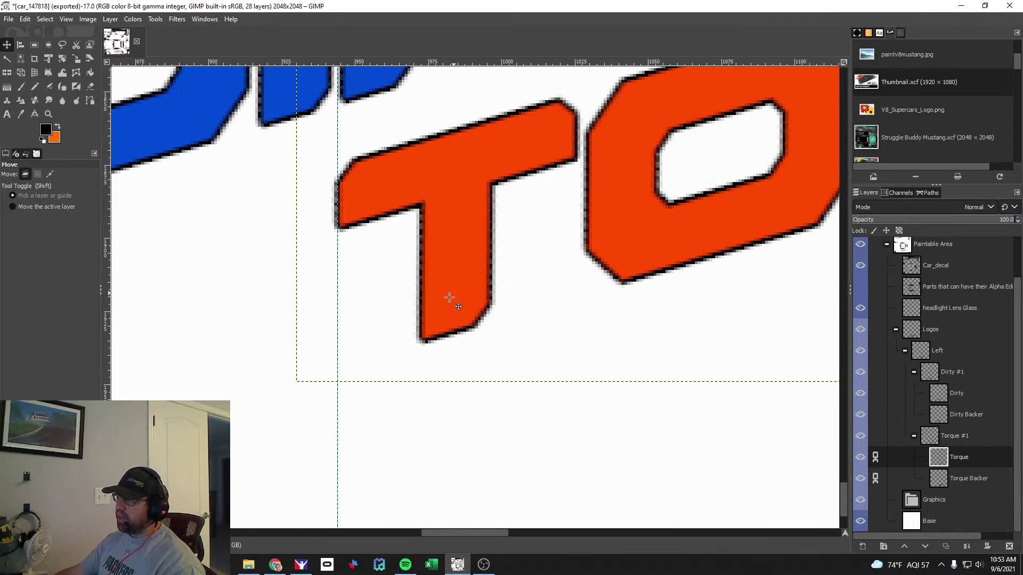
pyautogui.scroll(3, 456, 291)
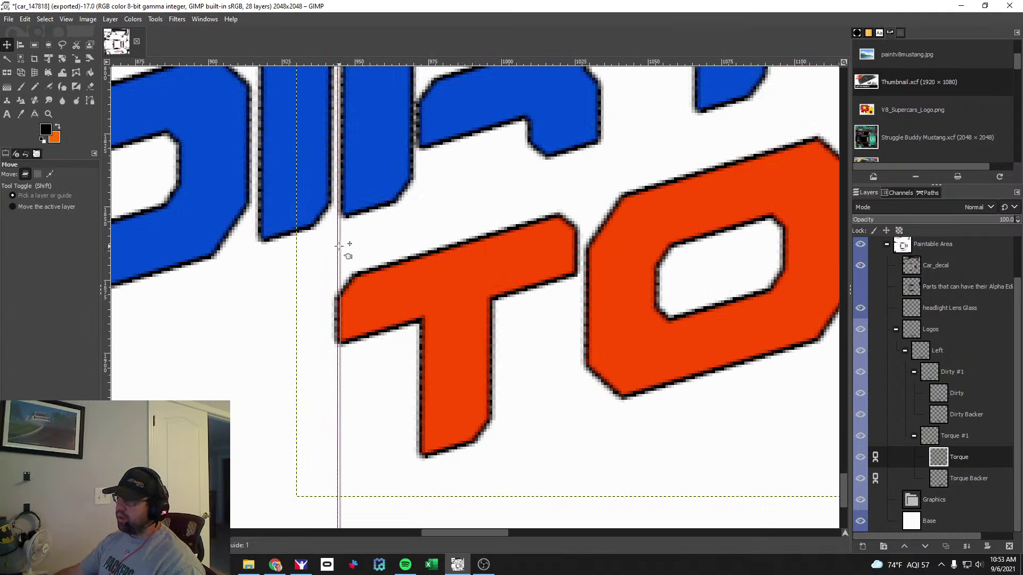
pyautogui.moveTo(447, 340); pyautogui.dragTo(446, 342)
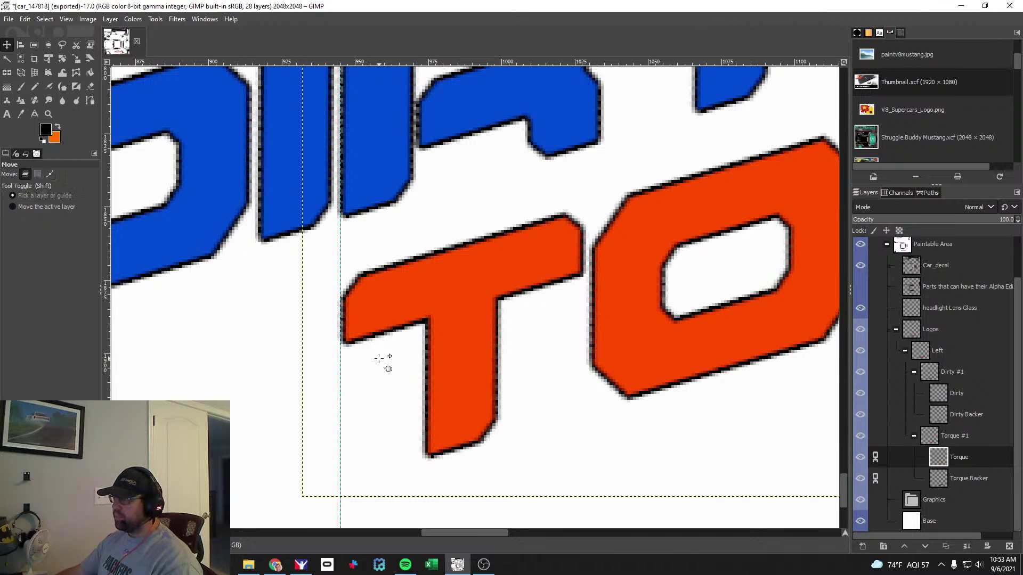
# Re-export the livery TGA and inspect the angled DIRTY TORQUE lettering on the iRacing car model.
pyautogui.hotkey('alt', 'Tab')
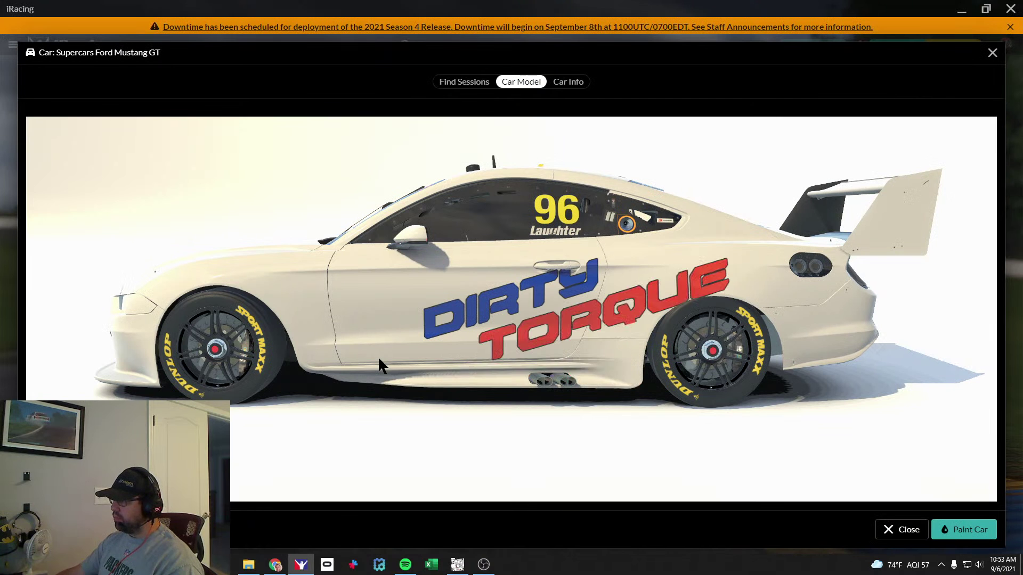
pyautogui.moveTo(379, 359)
pyautogui.mouseDown()
pyautogui.moveTo(464, 368)
pyautogui.moveTo(530, 358)
pyautogui.mouseUp()
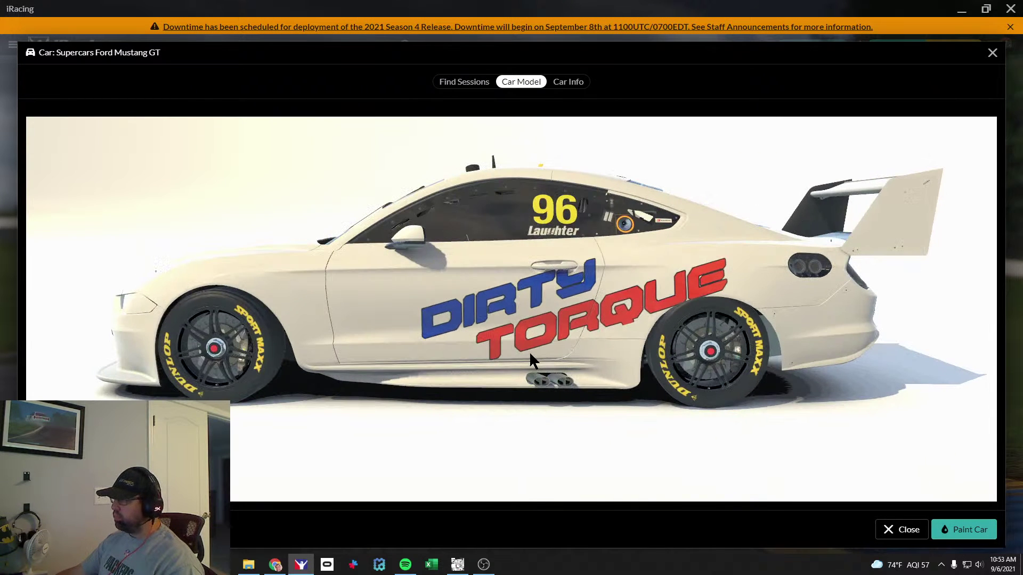
pyautogui.hotkey('alt', 'Tab')
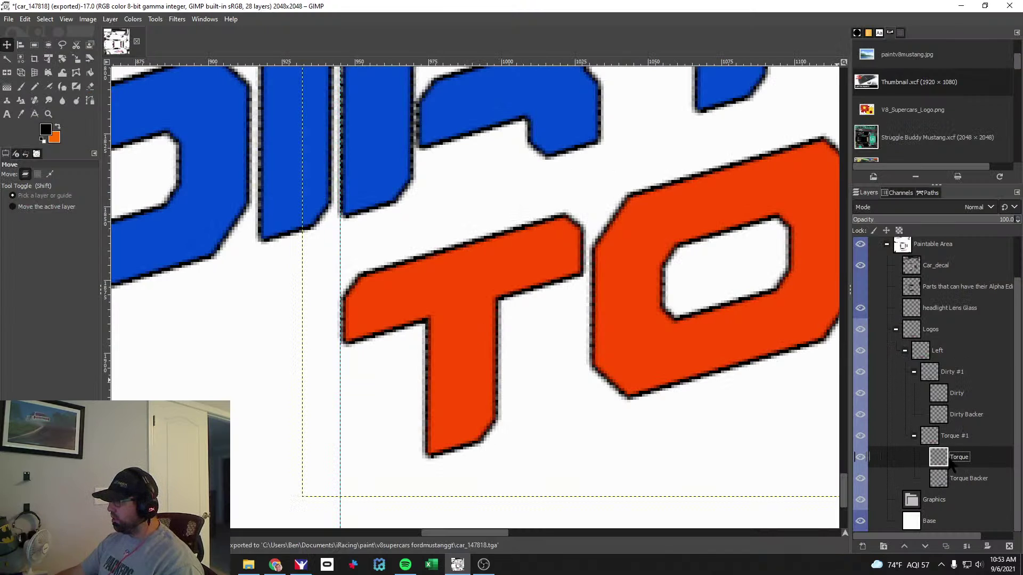
# Collapse the Dirty #1 and Torque #1 groups and link them to each other.
pyautogui.click(914, 436)
pyautogui.click(913, 414)
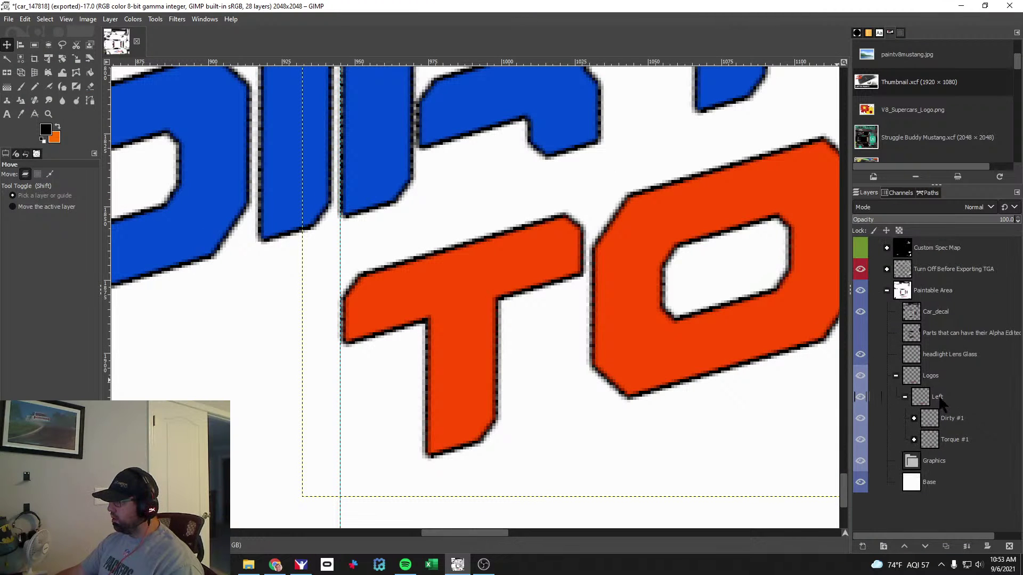
pyautogui.click(881, 440)
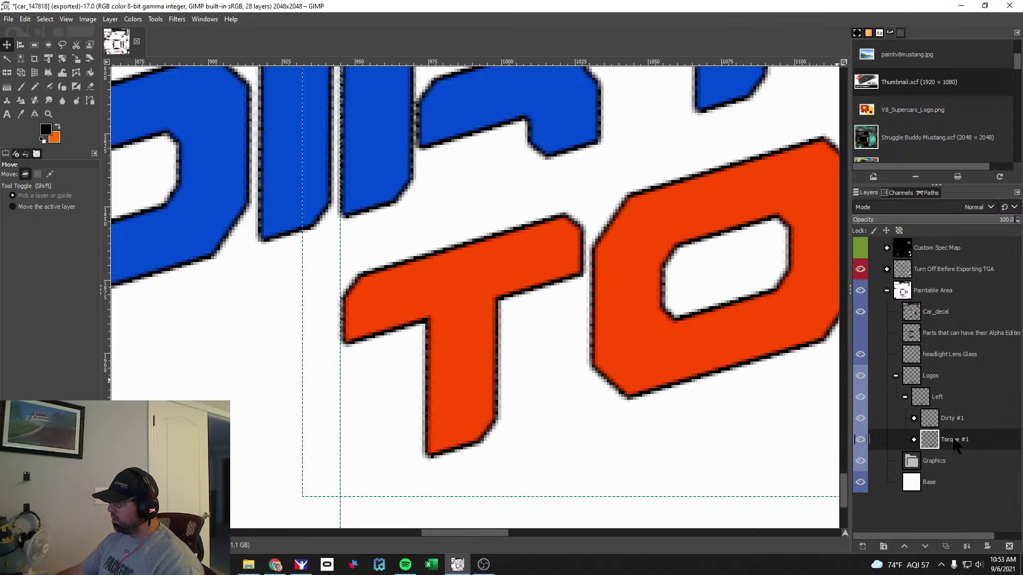
pyautogui.moveTo(876, 439); pyautogui.dragTo(876, 418)
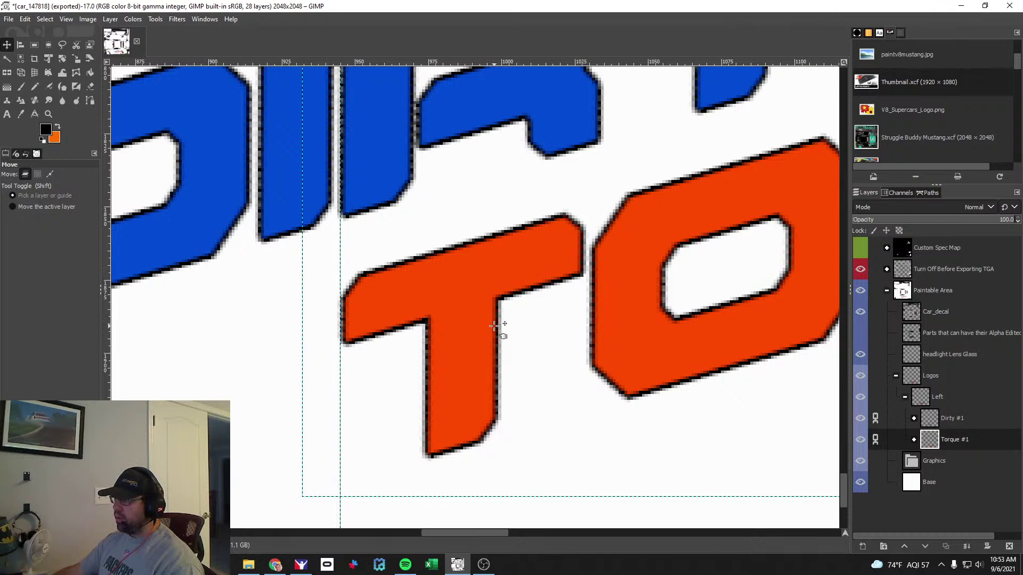
# Check the lettering on the iRacing car model, and show the Wire layer in the Turn Off Before Exporting TGA group.
pyautogui.scroll(-2, 503, 335)
pyautogui.scroll(-1, 503, 336)
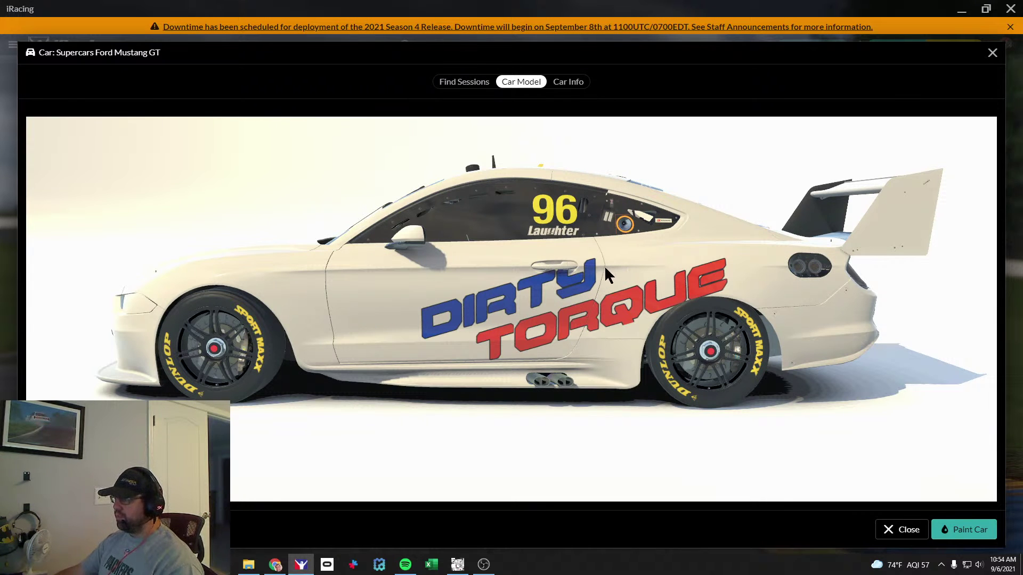
pyautogui.hotkey('alt', 'Tab')
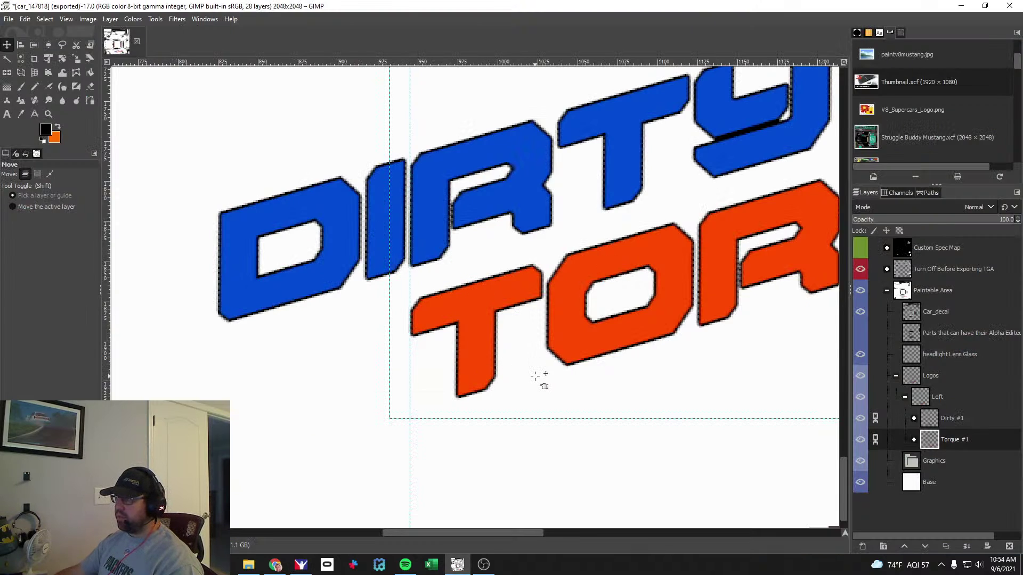
pyautogui.scroll(-2, 535, 376)
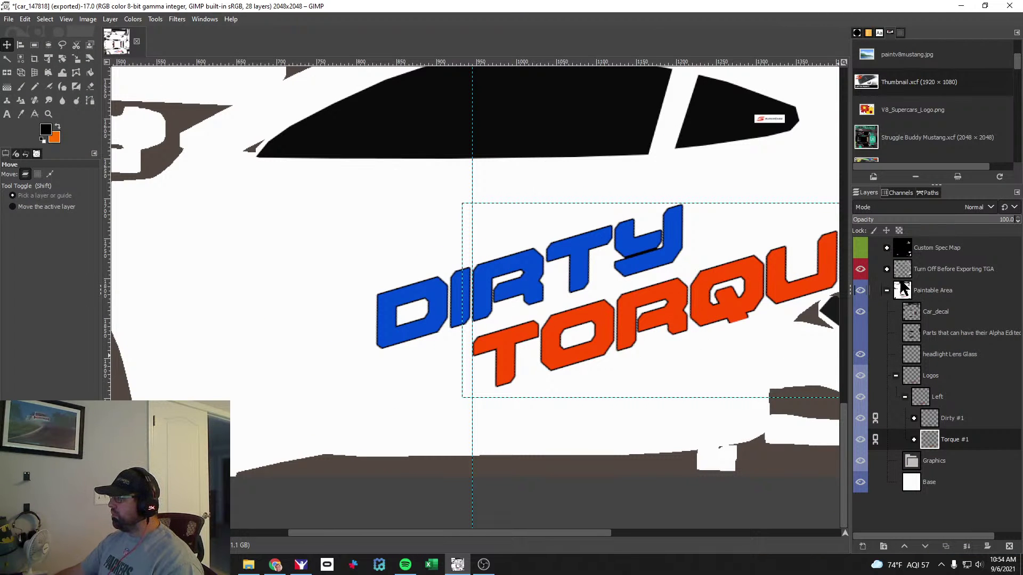
pyautogui.click(886, 269)
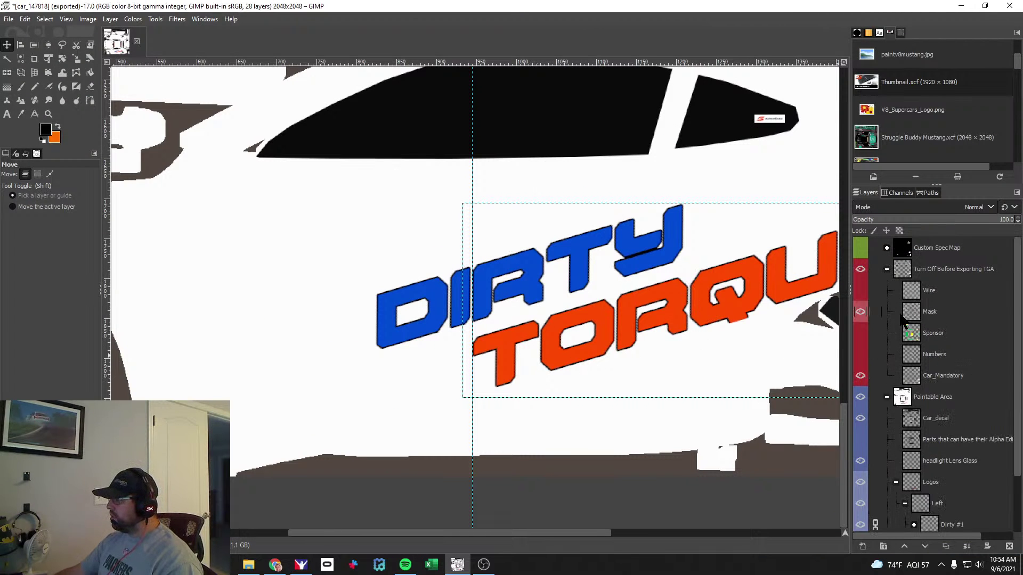
pyautogui.click(860, 290)
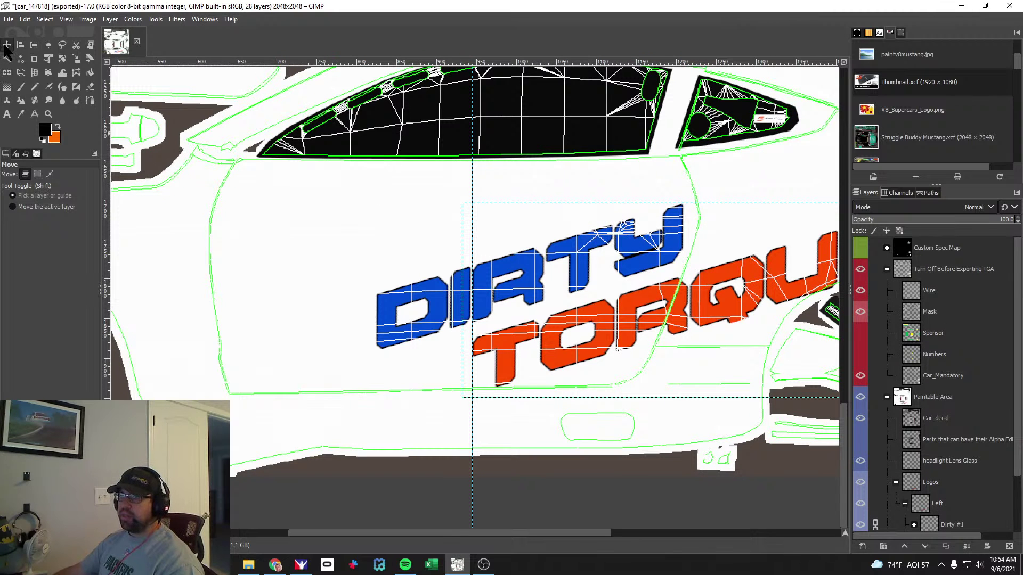
# Move the linked Dirty #1 and Torque #1 groups about 146 px left so that most of the lettering sits on the door.
pyautogui.click(428, 311)
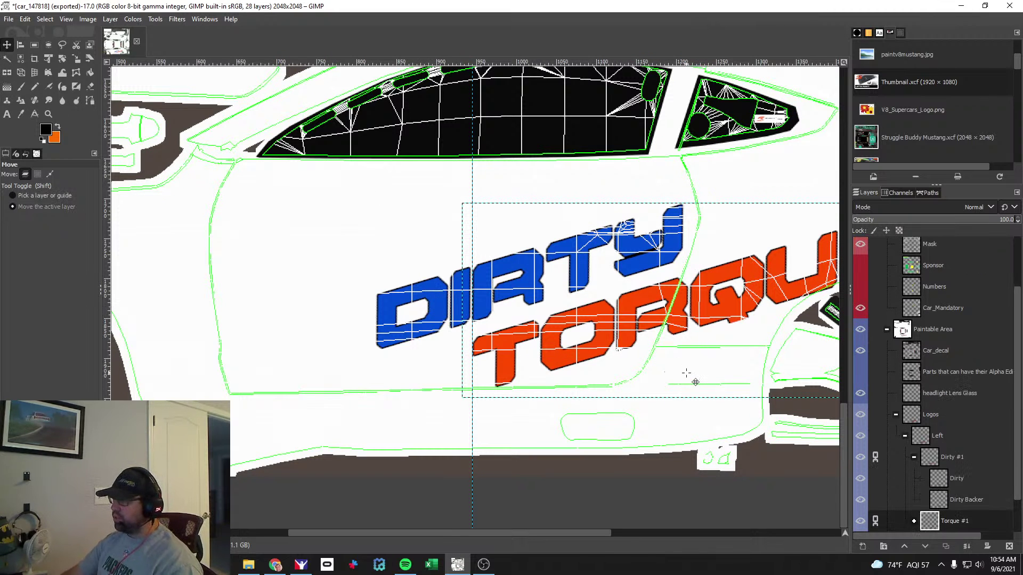
pyautogui.hotkey('shift', 'Left')
pyautogui.hotkey('shift', 'Left')
pyautogui.hotkey('shift', 'Left')
pyautogui.hotkey('shift', 'Left')
pyautogui.hotkey('shift', 'Left')
pyautogui.press('Left')
pyautogui.press('Left')
pyautogui.press('Left')
pyautogui.press('Left')
pyautogui.press('Left')
pyautogui.press('Left')
pyautogui.press('Left')
pyautogui.press('Left')
pyautogui.press('Left')
pyautogui.press('Left')
pyautogui.press('Left')
pyautogui.press('Left')
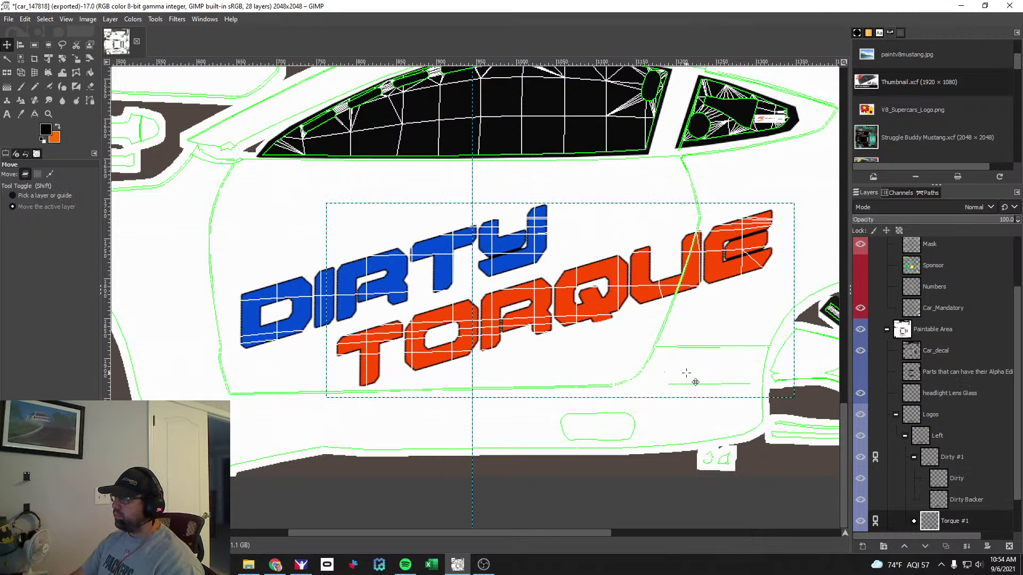
pyautogui.press('Right')
pyautogui.press('Right')
pyautogui.press('Right')
pyautogui.press('Right')
pyautogui.press('Right')
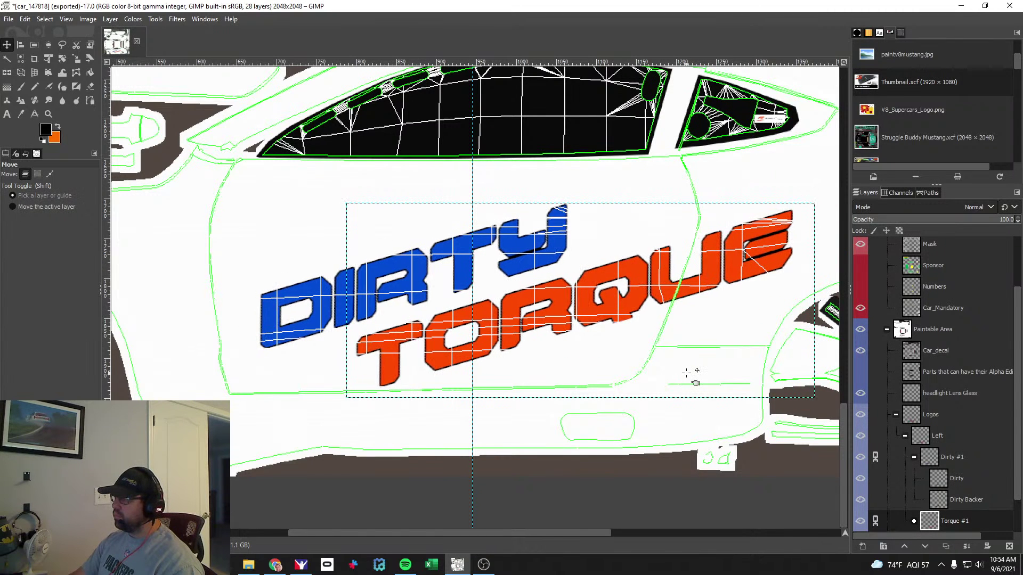
pyautogui.press('Left')
pyautogui.press('Left')
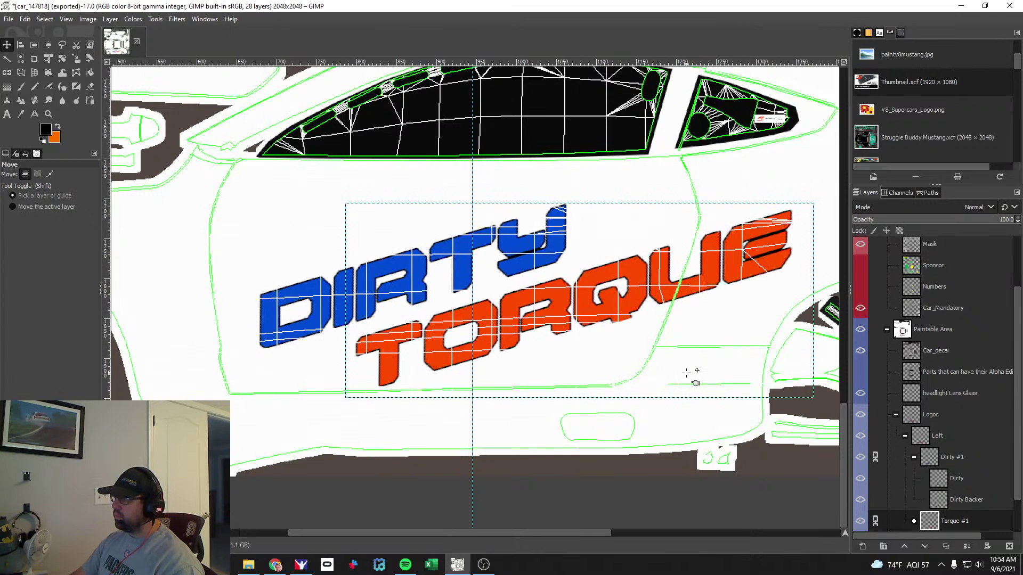
# Nudge the linked DIRTY and TORQUE lettering up by about 9 px.
pyautogui.press('Up')
pyautogui.press('Up')
pyautogui.press('Up')
pyautogui.press('Up')
pyautogui.press('Up')
pyautogui.press('Up')
pyautogui.press('Up')
pyautogui.press('Up')
pyautogui.press('Up')
pyautogui.press('Up')
pyautogui.press('Up')
pyautogui.press('Up')
pyautogui.press('Up')
pyautogui.press('Up')
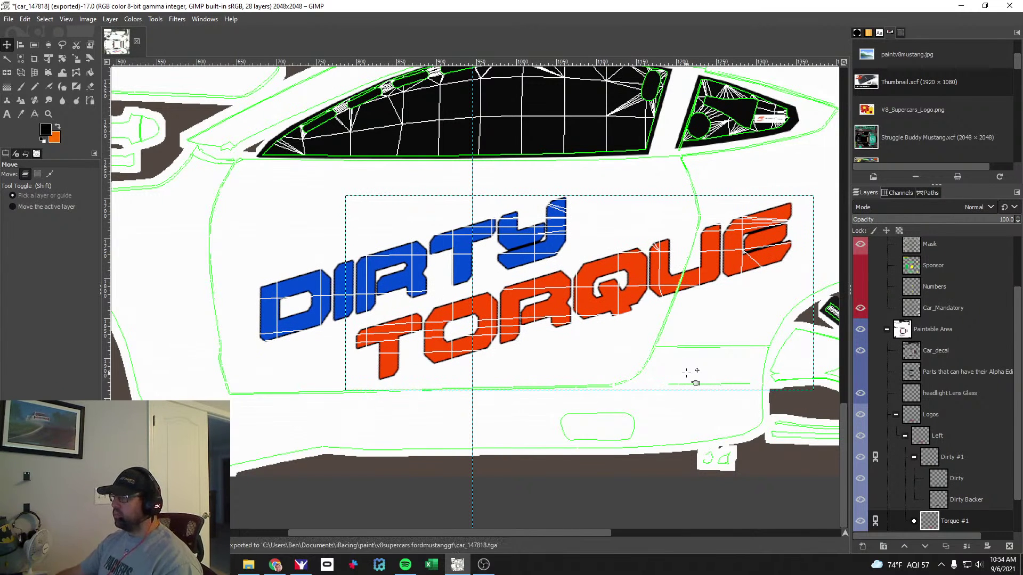
# Re-export the livery TGA with the wireframe showing and check the lettering against the door lines on the iRacing car model.
pyautogui.hotkey('alt', 'Tab')
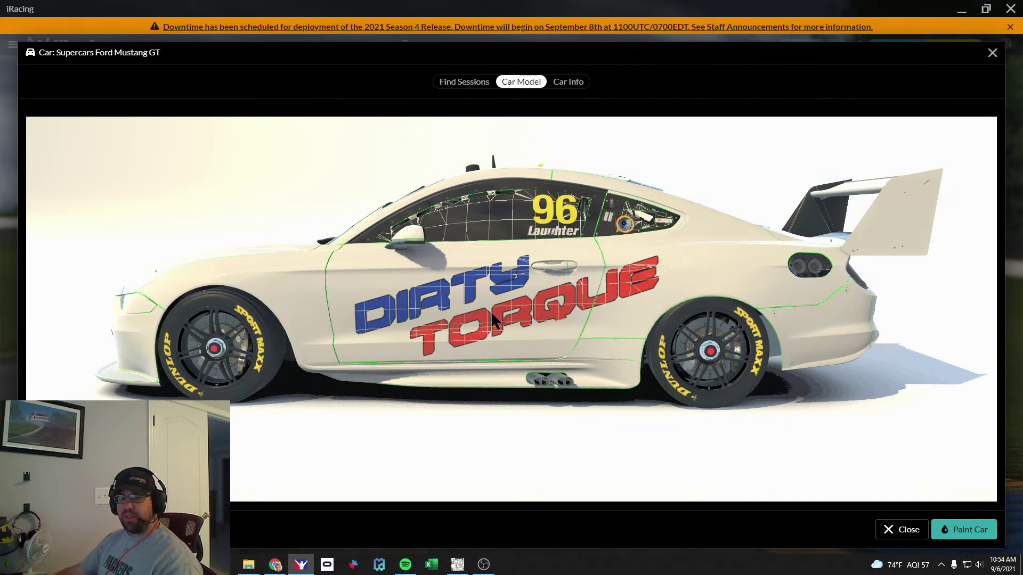
pyautogui.moveTo(490, 311); pyautogui.dragTo(478, 344)
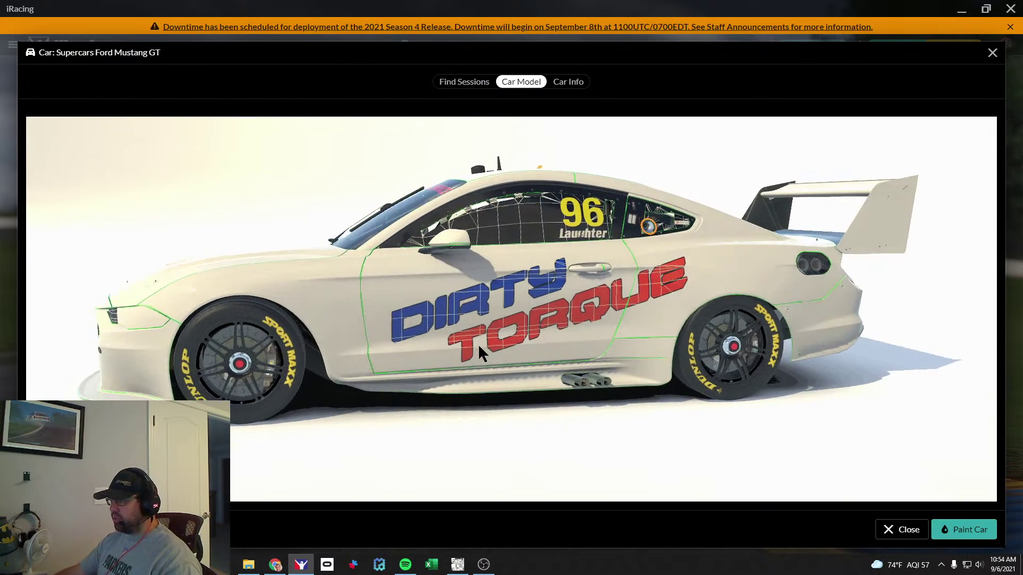
# Return to GIMP, unlink the Dirty #1 and Torque #1 groups, and collapse Dirty #1.
pyautogui.hotkey('alt', 'Tab')
pyautogui.click(876, 530)
pyautogui.click(913, 457)
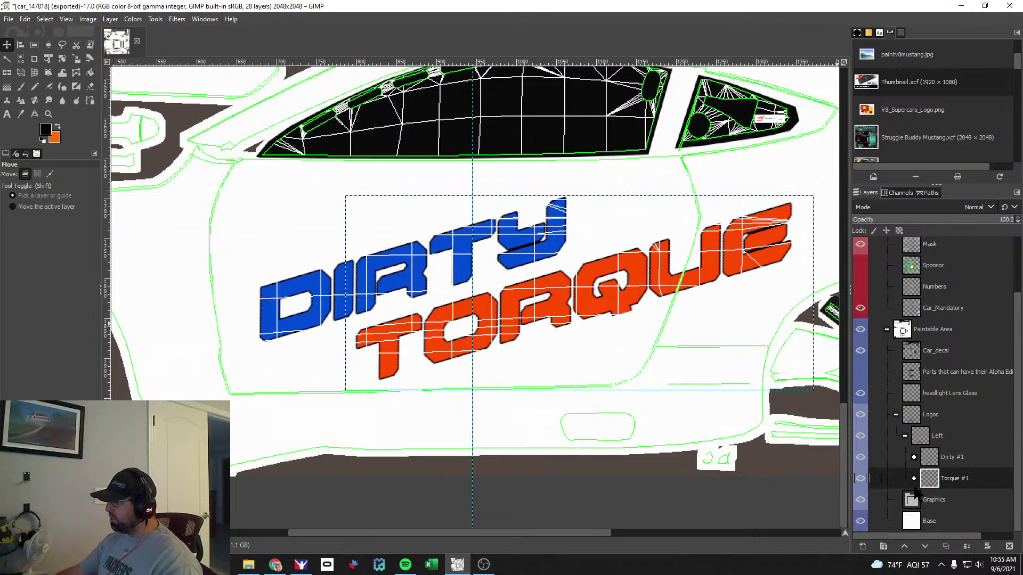
# Select the Wire layer and toggle its visibility to compare the TORQUE lettering with and without the wireframe lines.
pyautogui.scroll(2, 957, 442)
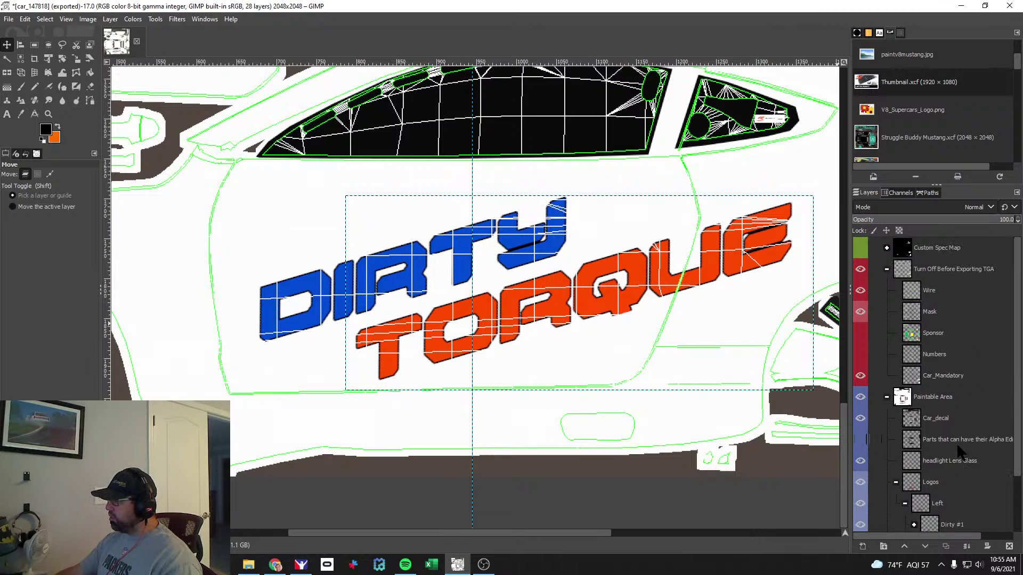
pyautogui.click(943, 287)
pyautogui.scroll(4, 560, 314)
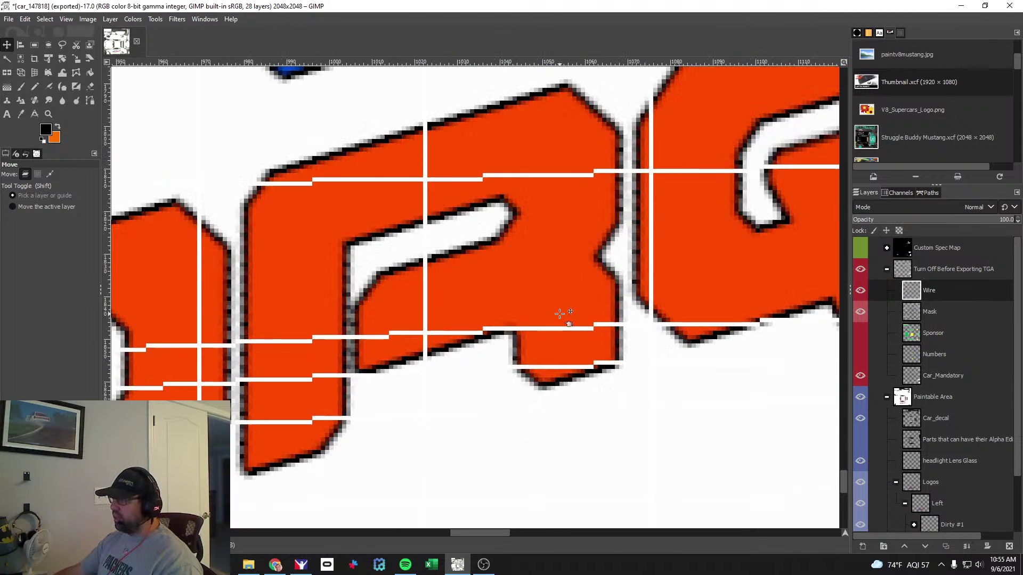
pyautogui.click(861, 290)
pyautogui.click(860, 290)
pyautogui.click(860, 290)
pyautogui.click(860, 290)
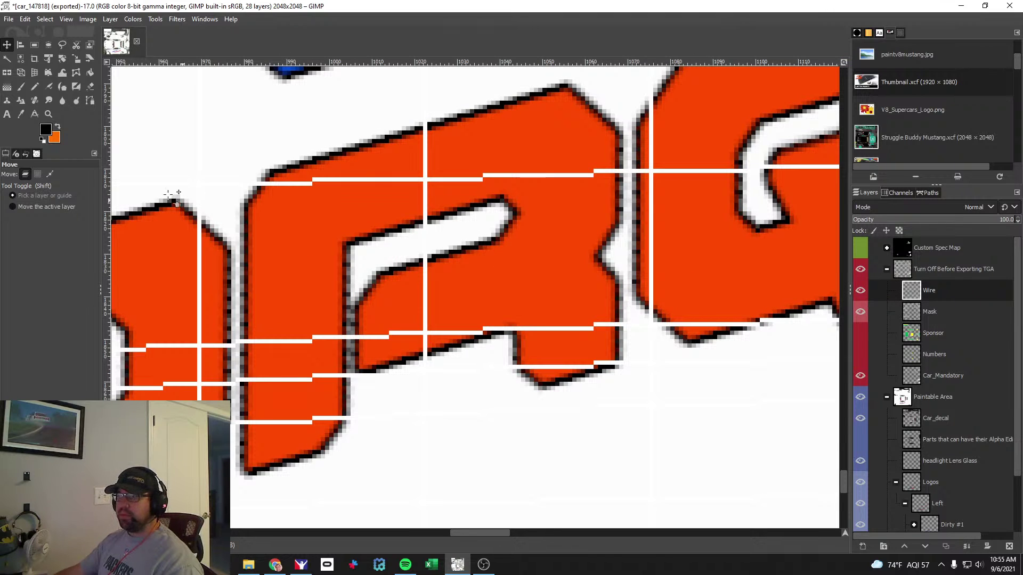
# Pick the white wire colour as the foreground and select all white lines on the Wire layer by colour.
pyautogui.click(20, 113)
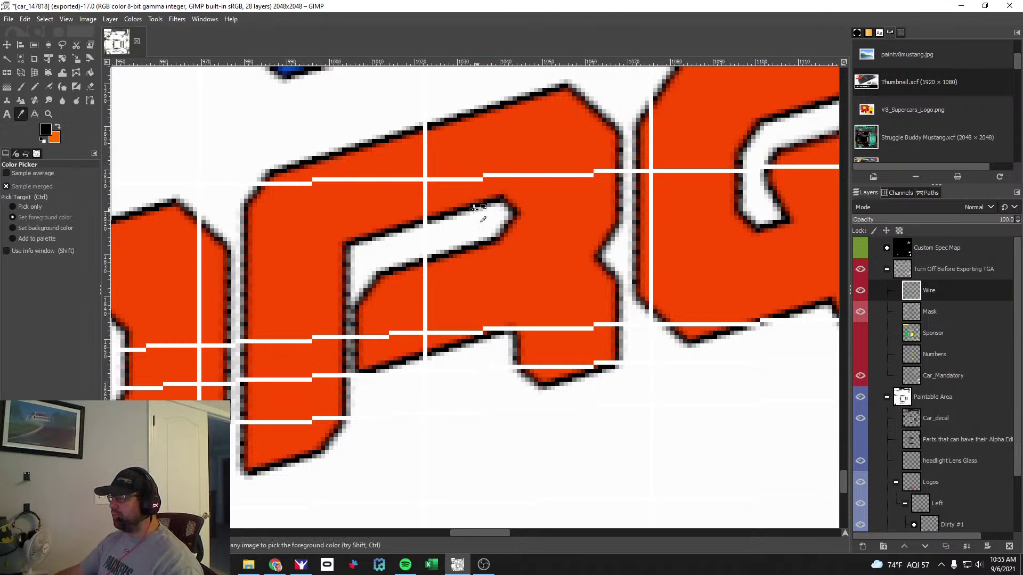
pyautogui.click(650, 246)
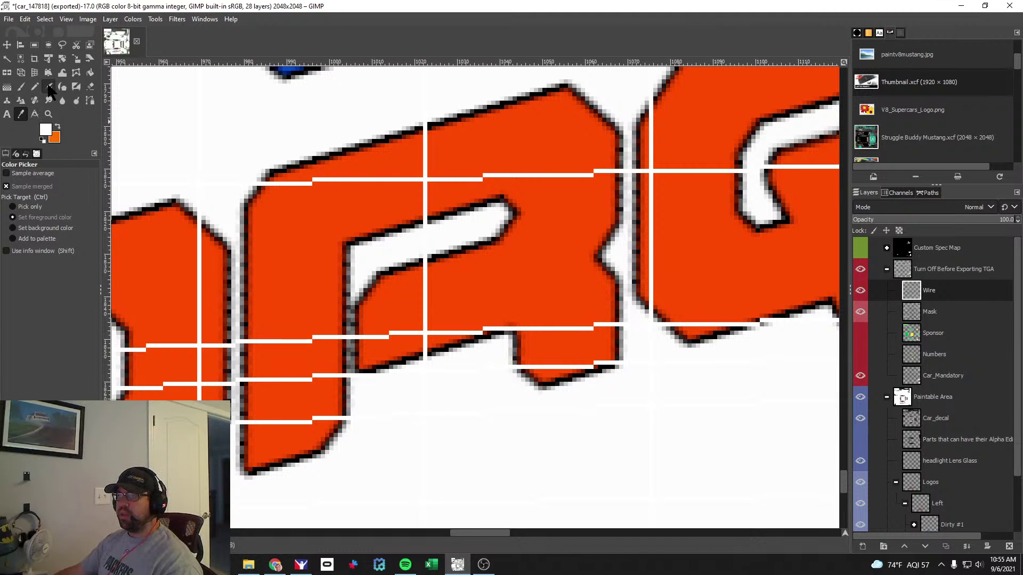
pyautogui.click(20, 58)
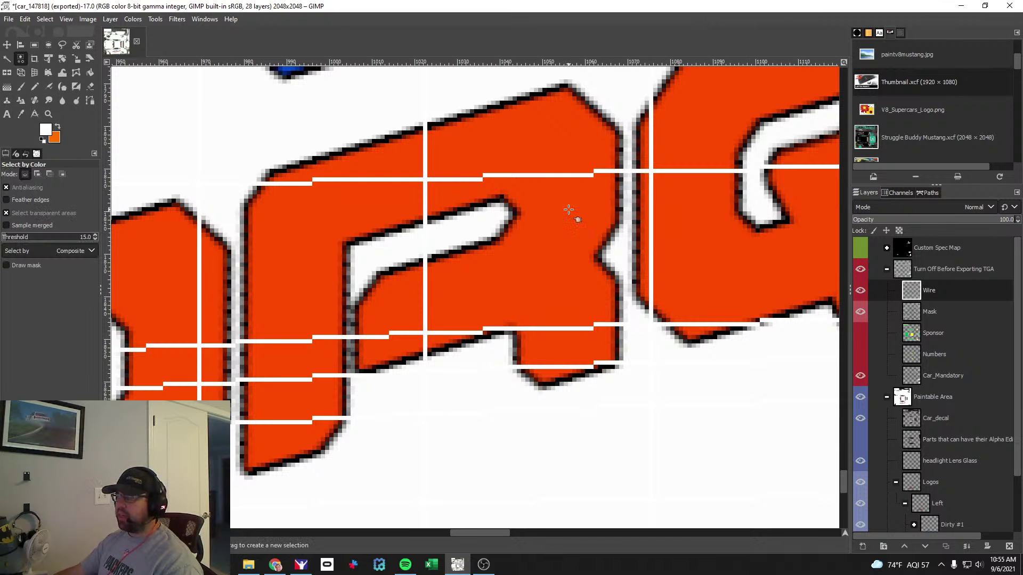
pyautogui.click(651, 235)
pyautogui.scroll(-5, 651, 235)
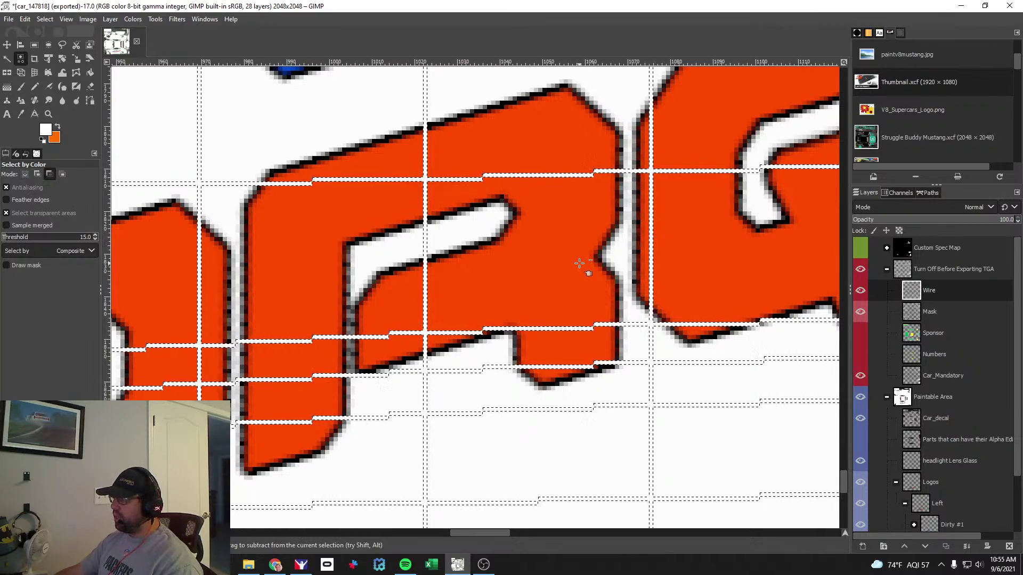
pyautogui.scroll(-2, 577, 263)
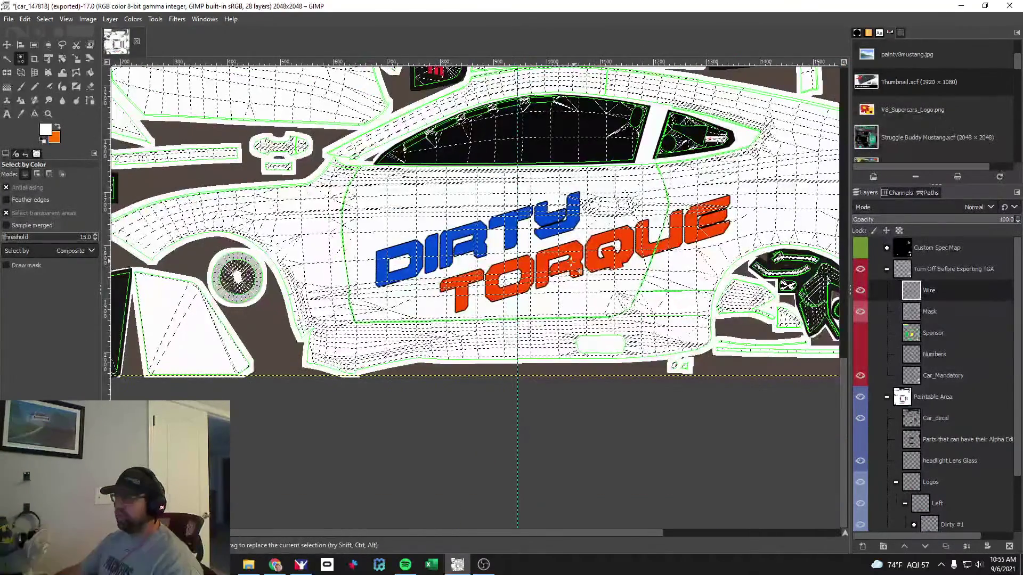
# Prepare the Paintbrush with the 2. Hardness 100 brush and adjust its size for painting within the wire-line selection.
pyautogui.click(20, 87)
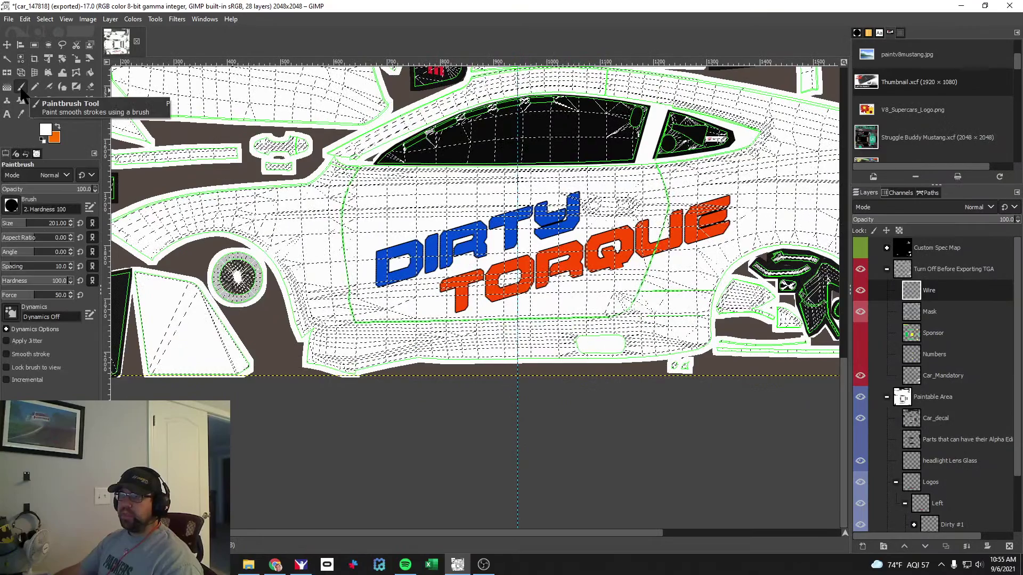
pyautogui.moveTo(33, 222); pyautogui.dragTo(49, 222)
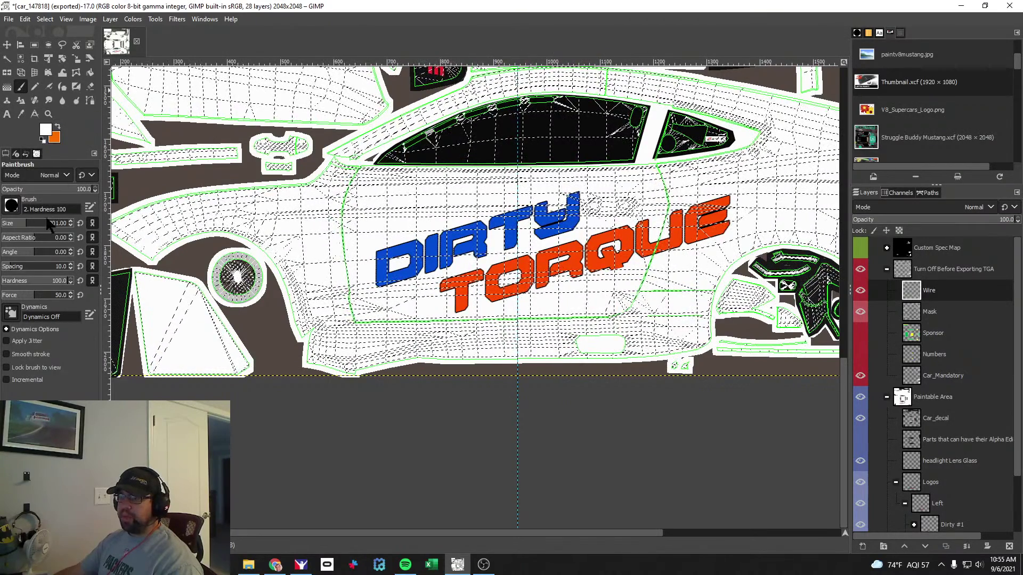
# Set the foreground colour to green 63c631.
pyautogui.scroll(-3, 128, 244)
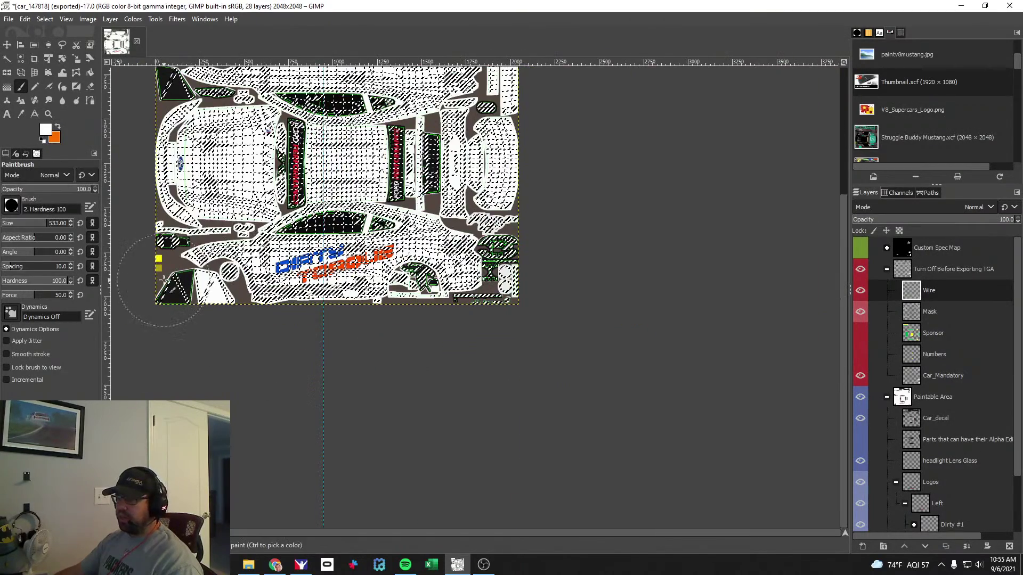
pyautogui.click(48, 136)
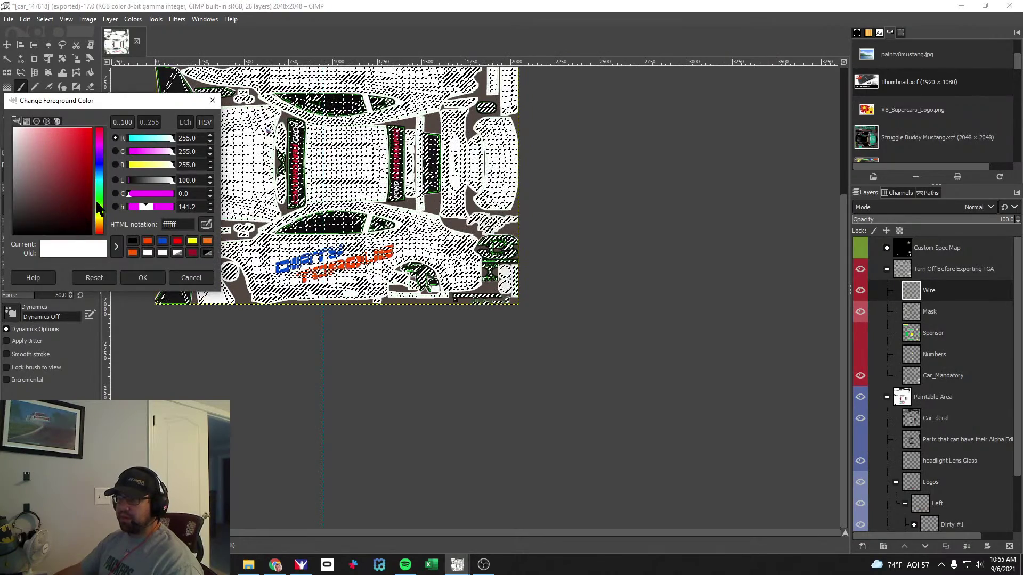
pyautogui.click(99, 199)
pyautogui.click(67, 191)
pyautogui.click(71, 148)
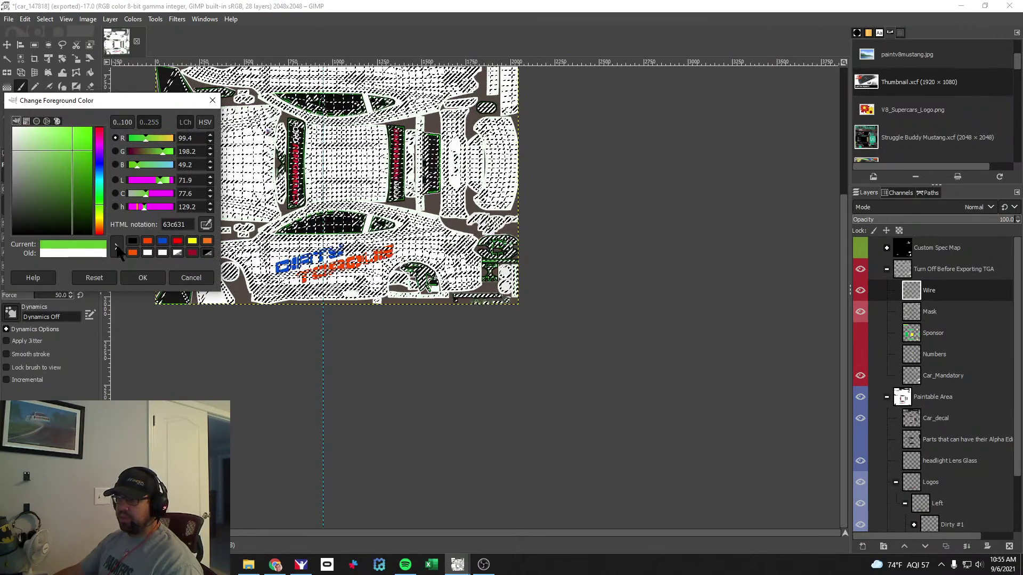
pyautogui.click(142, 277)
# Paint the selected wireframe lines green across the whole car template on the Wire layer.
pyautogui.moveTo(171, 302); pyautogui.dragTo(376, 289)
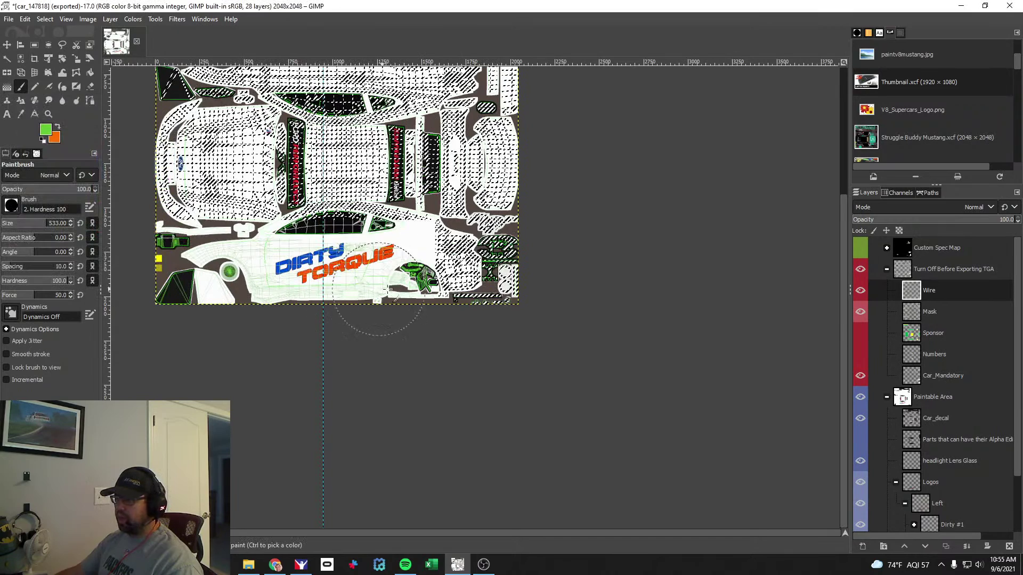
pyautogui.moveTo(517, 203)
pyautogui.mouseDown()
pyautogui.moveTo(314, 230)
pyautogui.moveTo(192, 208)
pyautogui.mouseUp()
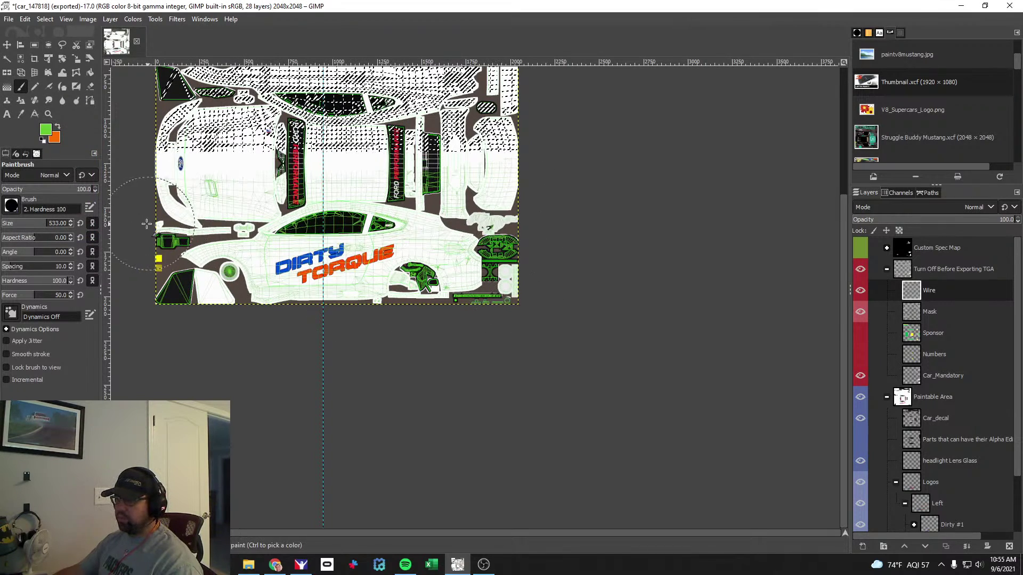
pyautogui.hotkey('ctrl', 'z')
pyautogui.hotkey('ctrl', 'z')
pyautogui.scroll(5, 175, 319)
pyautogui.moveTo(171, 346)
pyautogui.mouseDown()
pyautogui.moveTo(384, 347)
pyautogui.moveTo(534, 272)
pyautogui.moveTo(152, 242)
pyautogui.moveTo(562, 255)
pyautogui.moveTo(564, 201)
pyautogui.moveTo(197, 176)
pyautogui.moveTo(559, 171)
pyautogui.moveTo(330, 114)
pyautogui.moveTo(181, 160)
pyautogui.mouseUp()
pyautogui.moveTo(224, 442)
pyautogui.mouseDown()
pyautogui.moveTo(298, 445)
pyautogui.moveTo(272, 525)
pyautogui.moveTo(340, 447)
pyautogui.moveTo(469, 442)
pyautogui.mouseUp()
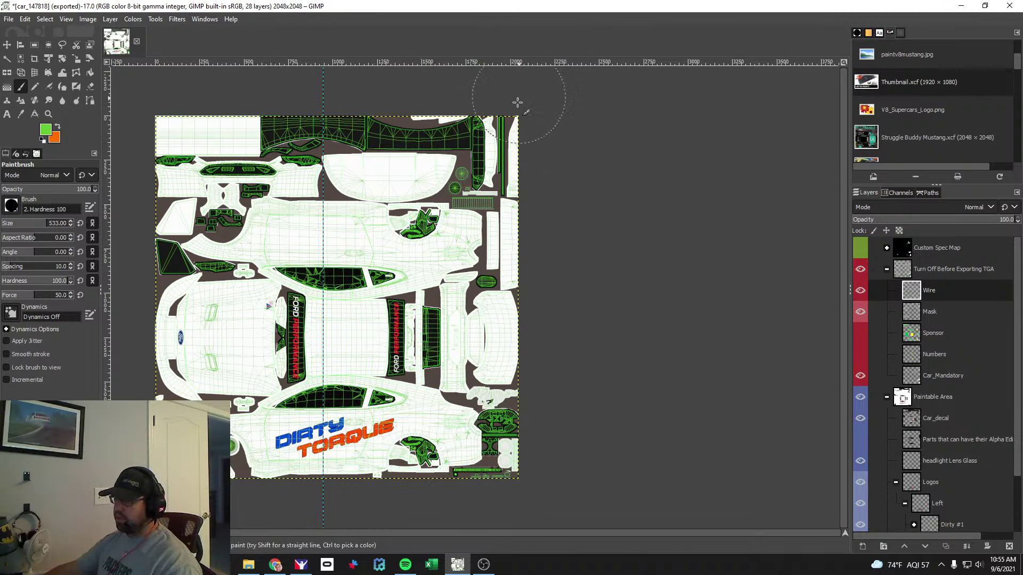
# Export the template to car_147818.tga and inspect the wireframe on the Mustang model in iRacing.
pyautogui.hotkey('ctrl', 'z')
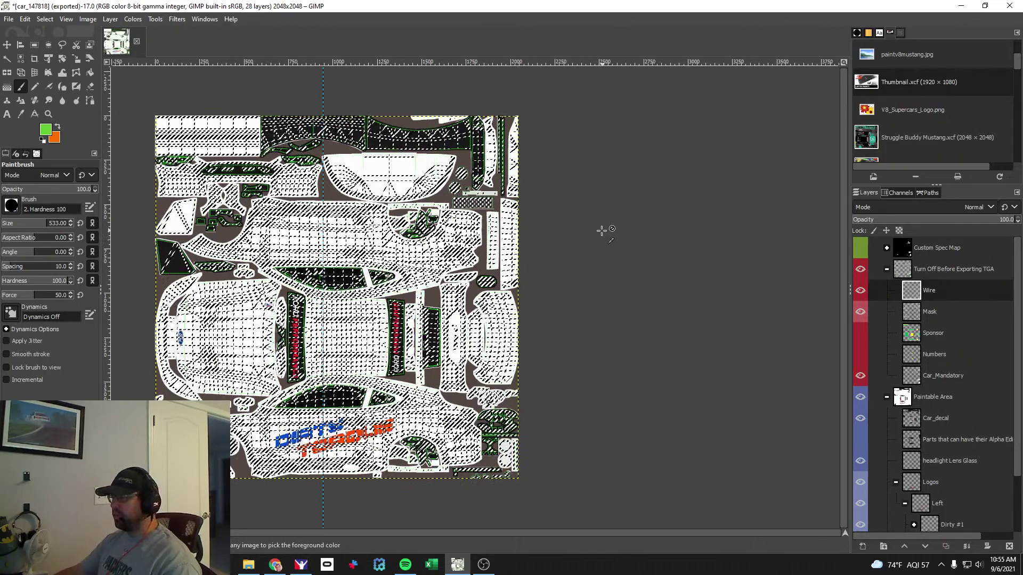
pyautogui.hotkey('alt', 'Tab')
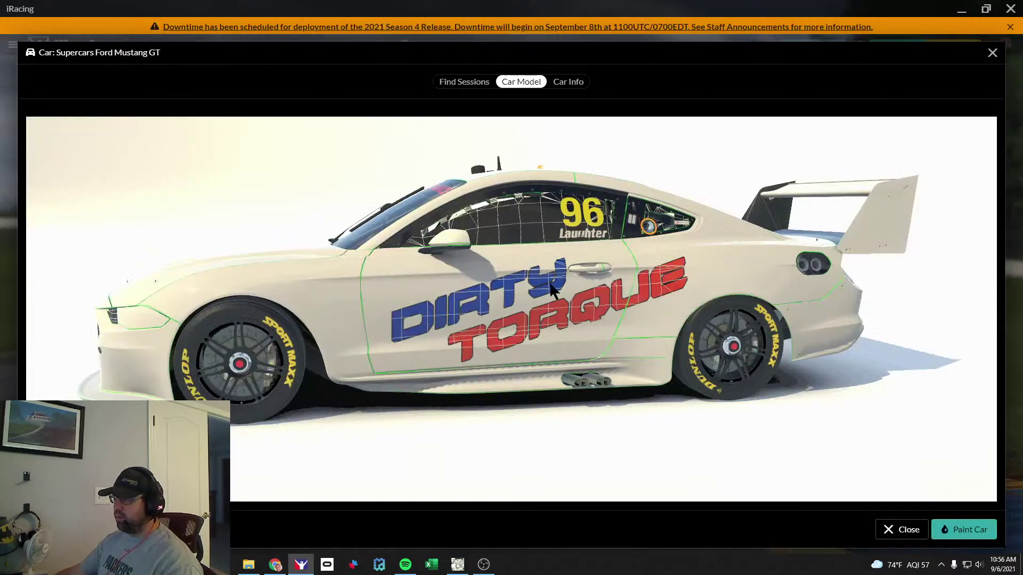
pyautogui.moveTo(367, 310); pyautogui.dragTo(372, 333)
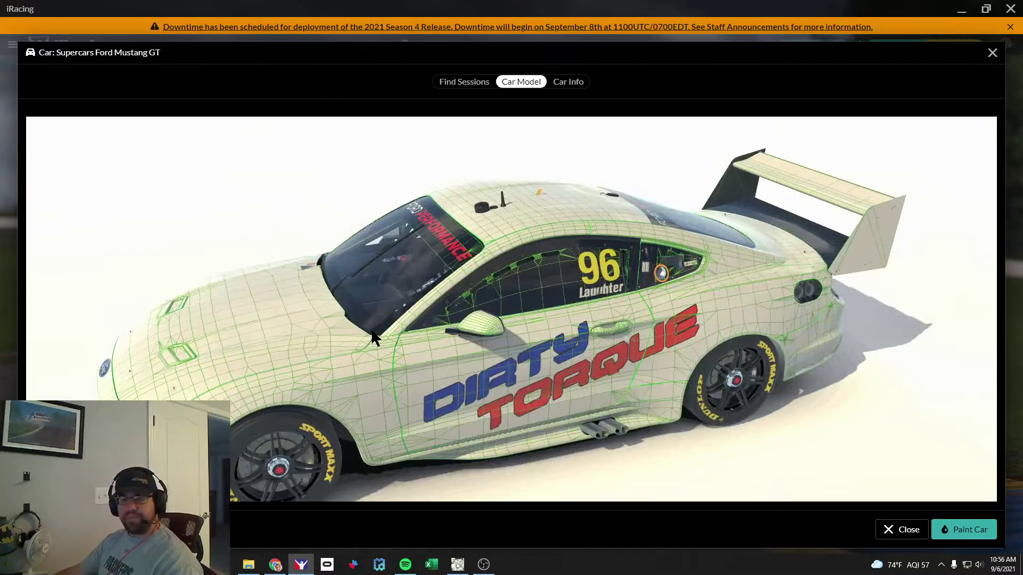
pyautogui.hotkey('alt', 'Tab')
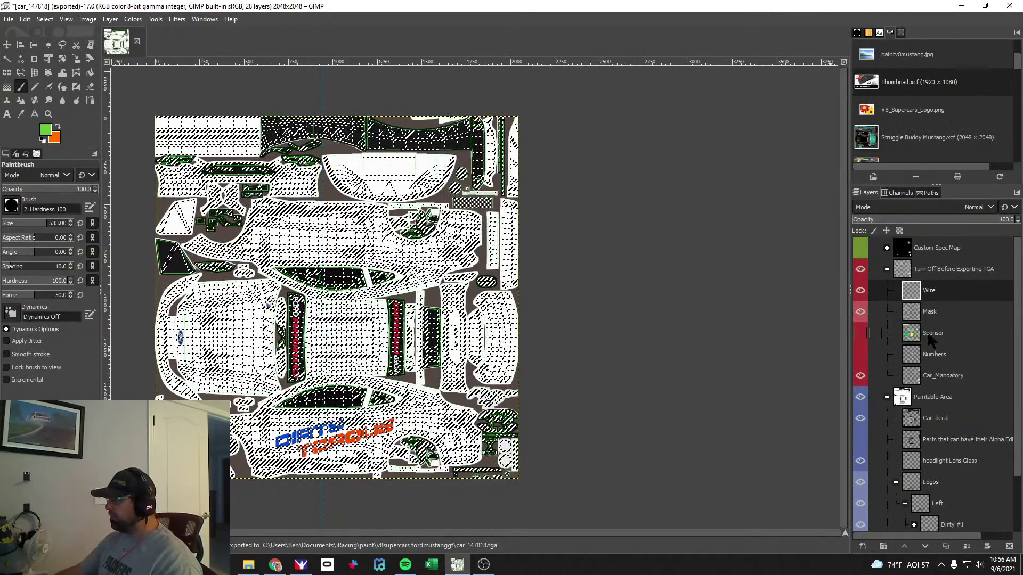
# Hide the Wire layer and clear the selection.
pyautogui.click(863, 290)
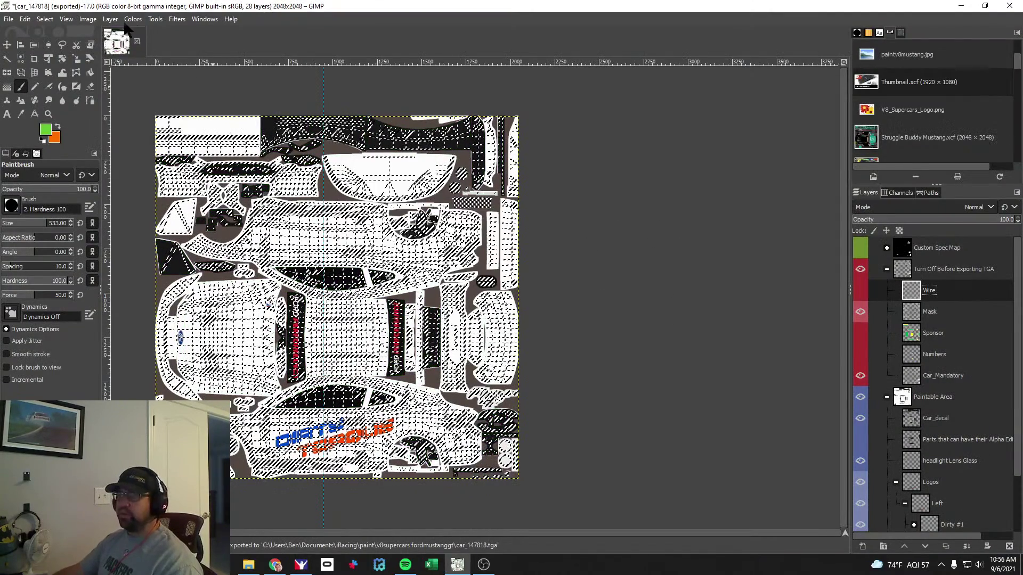
pyautogui.click(45, 20)
pyautogui.click(53, 42)
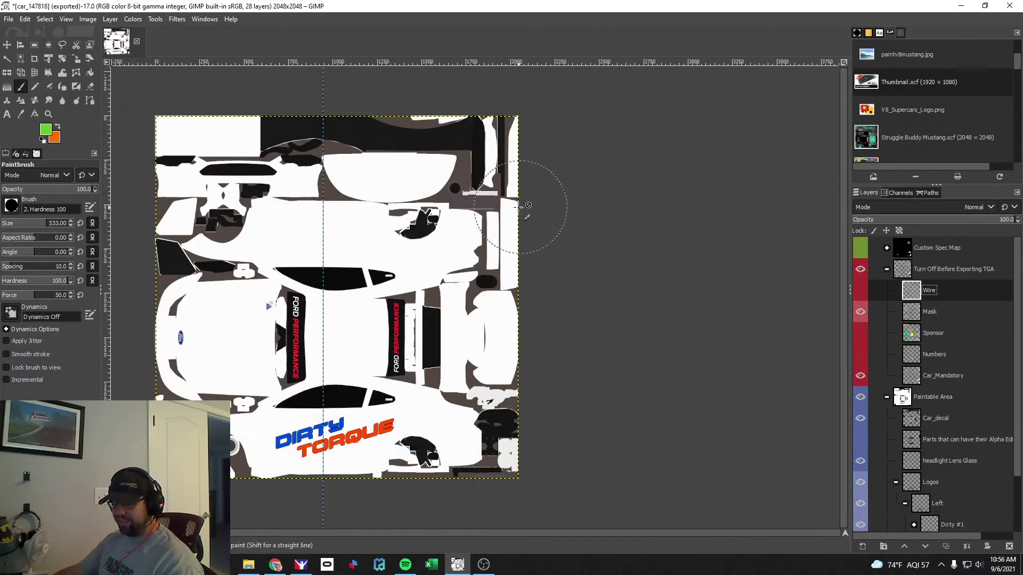
# Switch to iRacing and examine the DIRTY TORQUE lettering on the car's side up close.
pyautogui.hotkey('alt', 'Tab')
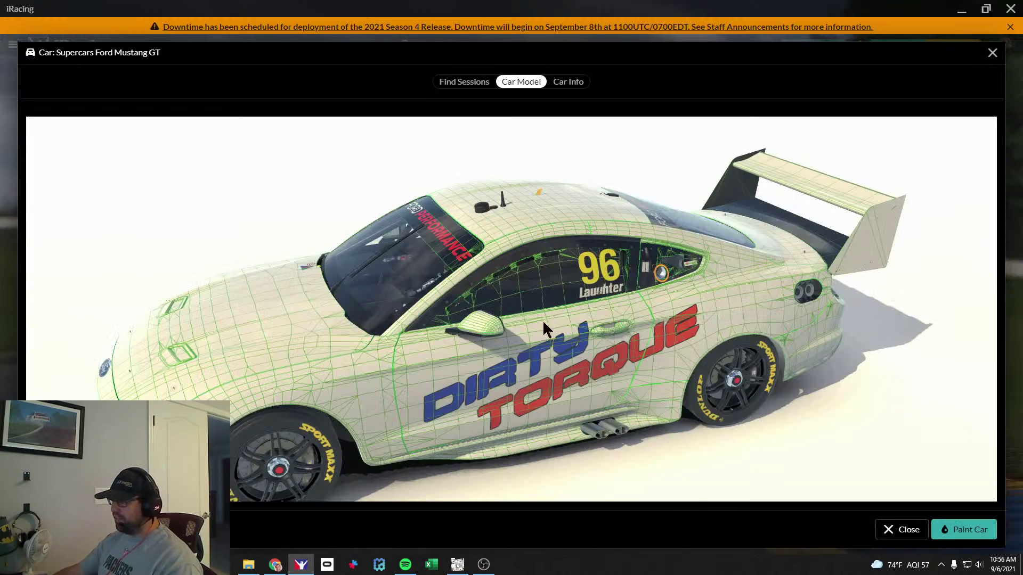
pyautogui.moveTo(522, 377)
pyautogui.mouseDown()
pyautogui.moveTo(526, 350)
pyautogui.moveTo(543, 338)
pyautogui.moveTo(526, 341)
pyautogui.mouseUp()
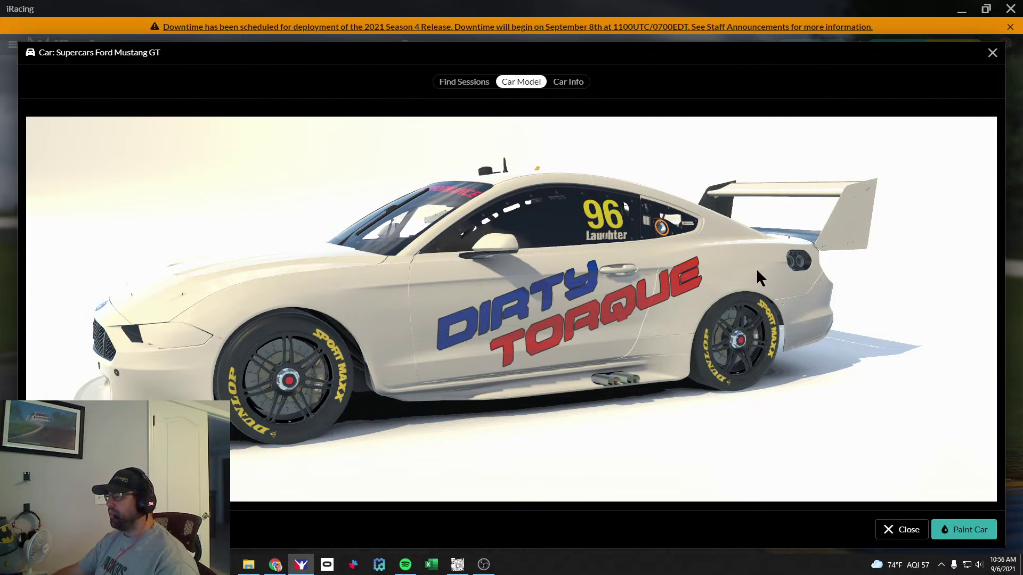
pyautogui.hotkey('alt', 'Tab')
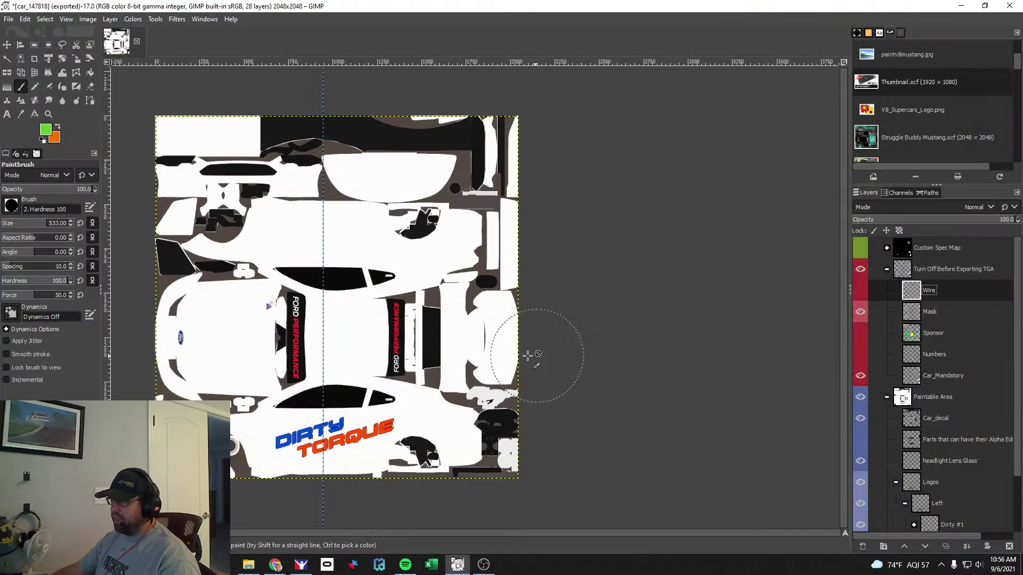
pyautogui.hotkey('alt', 'Tab')
pyautogui.scroll(6, 647, 339)
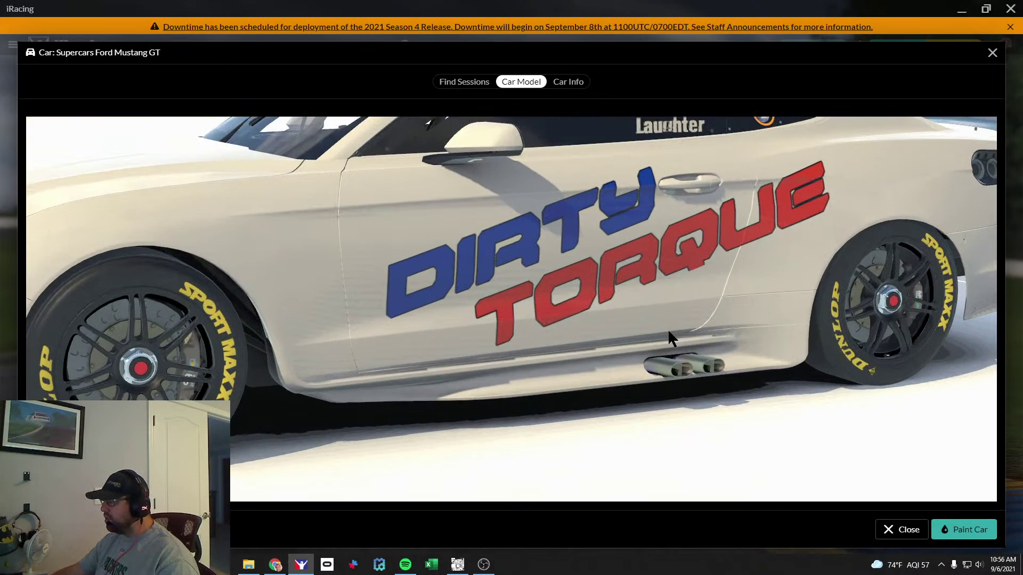
pyautogui.scroll(5, 615, 289)
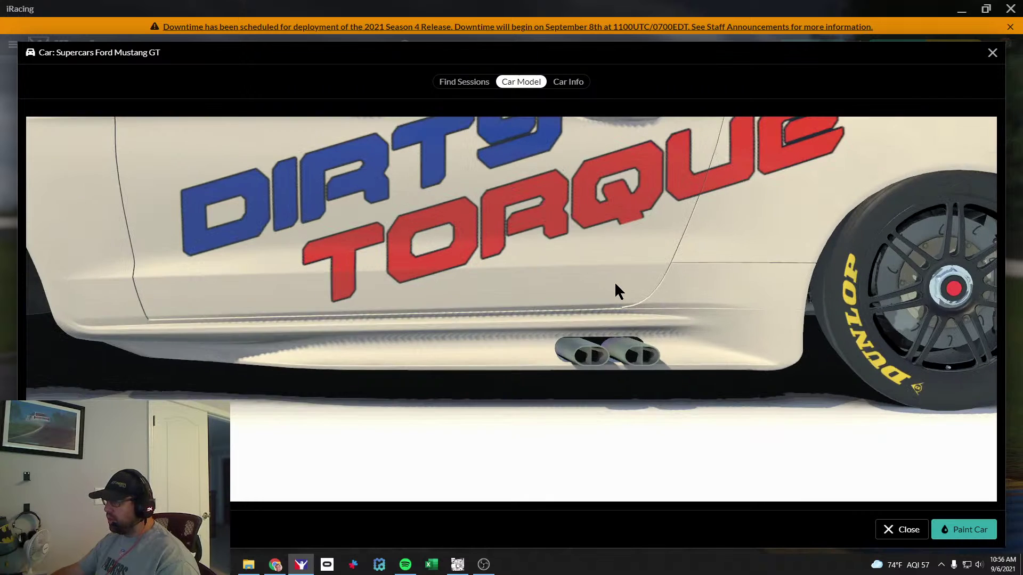
pyautogui.hotkey('alt', 'Tab')
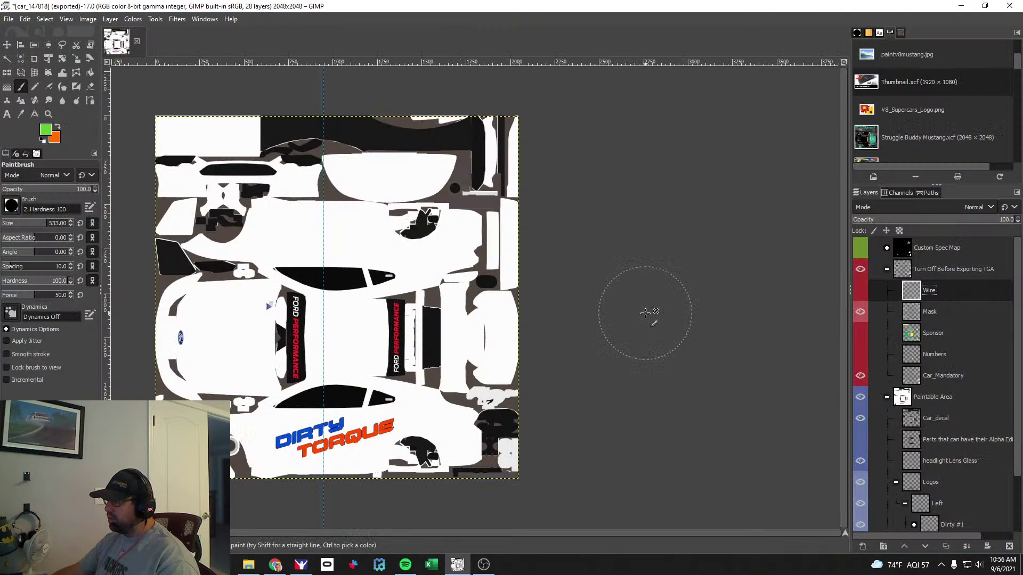
# Expand the Torque #1 group, select Torque Backer, and temporarily hide the Torque layer to examine the black backing.
pyautogui.scroll(6, 373, 463)
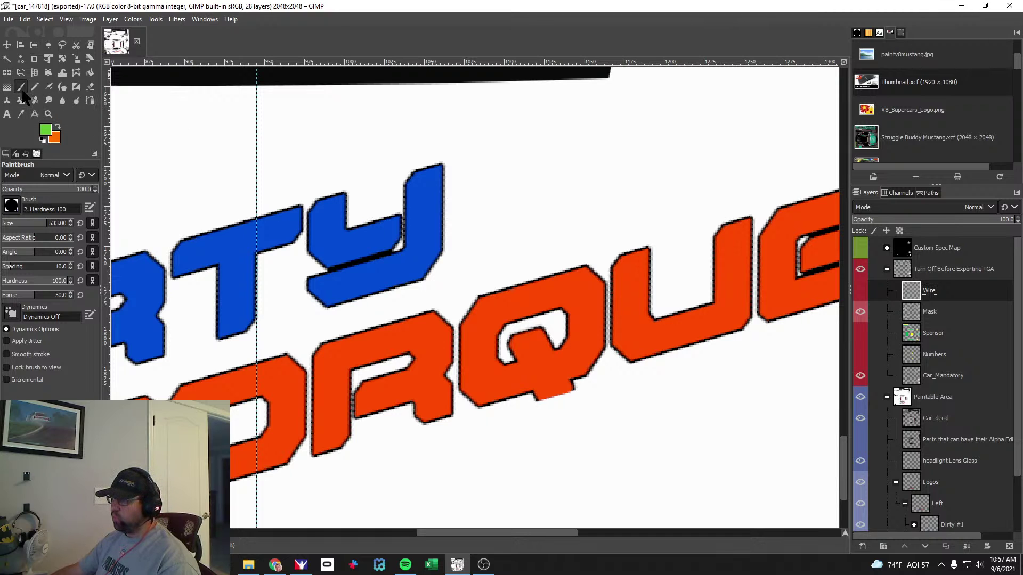
pyautogui.scroll(-3, 953, 436)
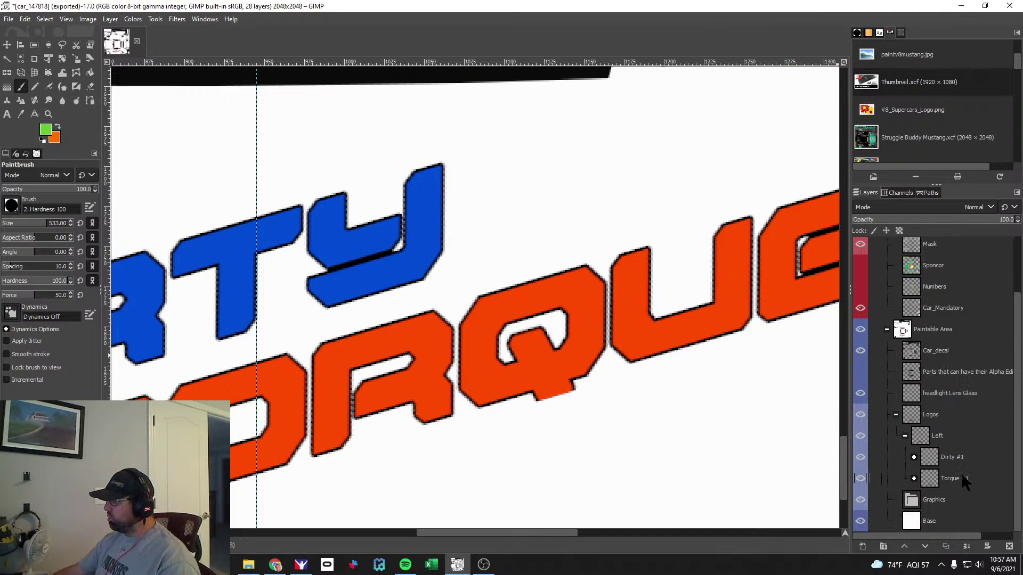
pyautogui.click(957, 478)
pyautogui.click(914, 478)
pyautogui.click(869, 479)
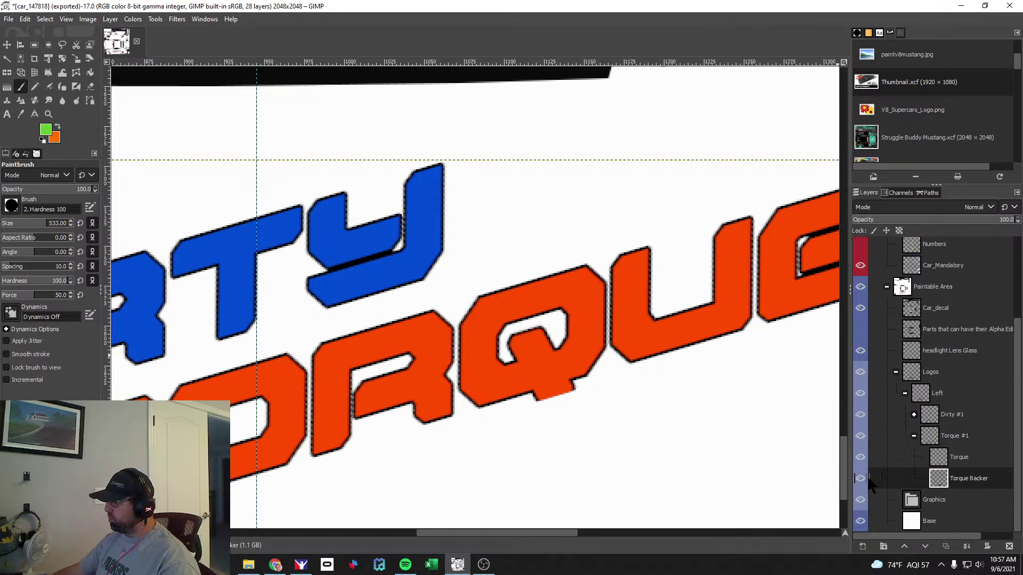
pyautogui.click(862, 463)
pyautogui.click(862, 463)
pyautogui.click(862, 463)
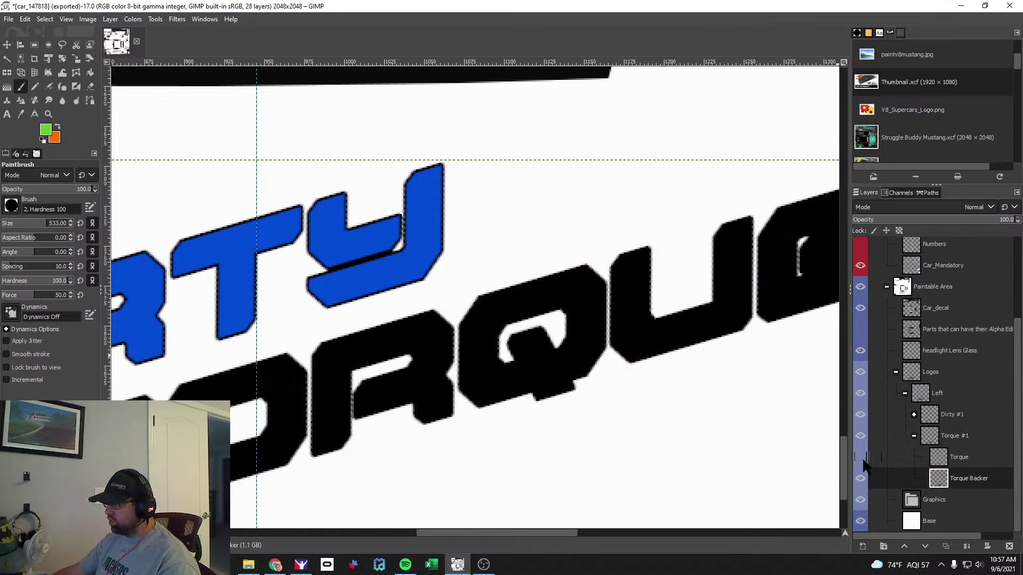
pyautogui.click(862, 463)
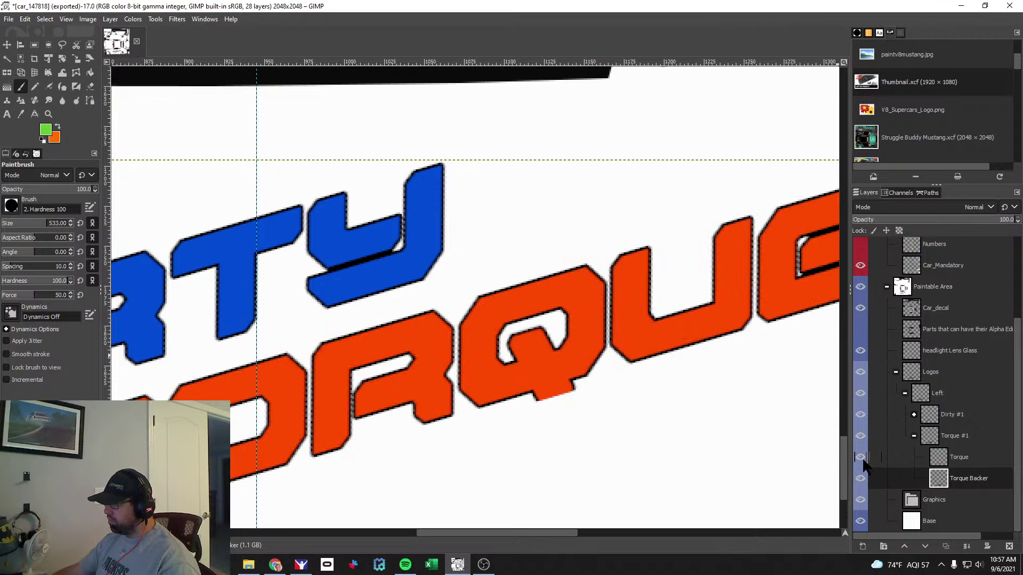
# Duplicate the Torque Backer layer and nudge the copy slightly downward beneath the orange TORQUE lettering.
pyautogui.rightClick(967, 480)
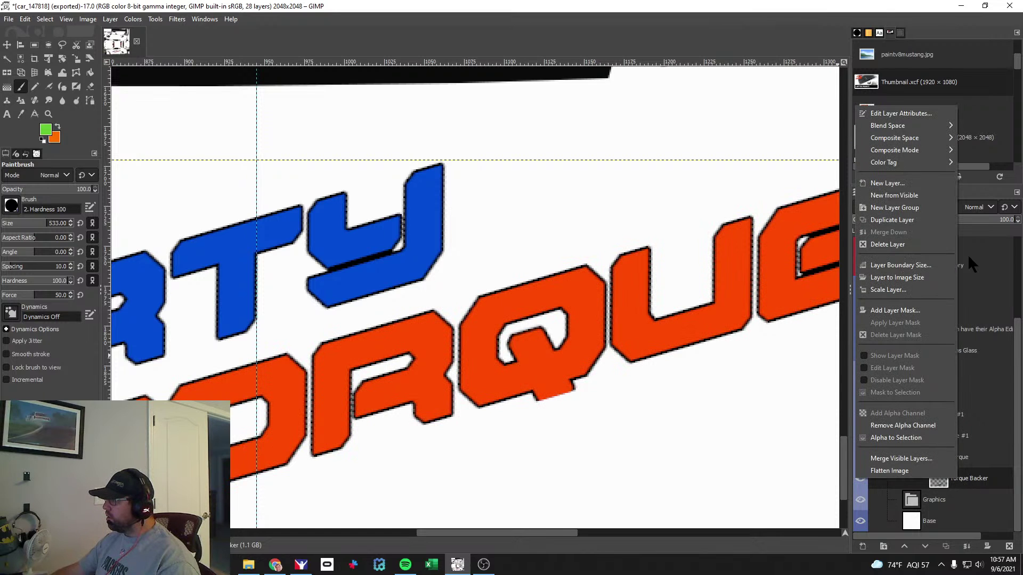
pyautogui.click(911, 226)
pyautogui.press('m')
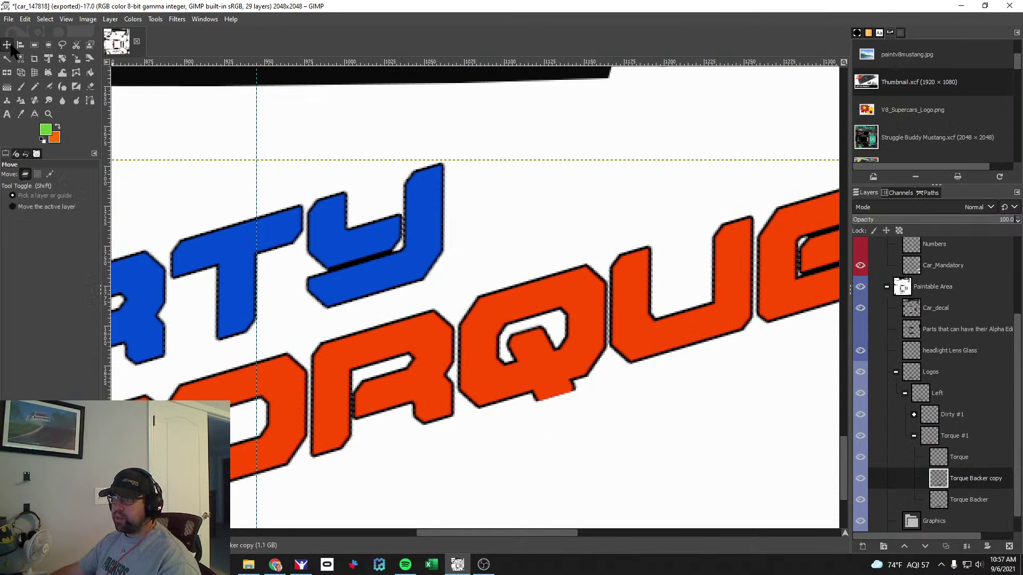
pyautogui.press('Down')
pyautogui.press('Down')
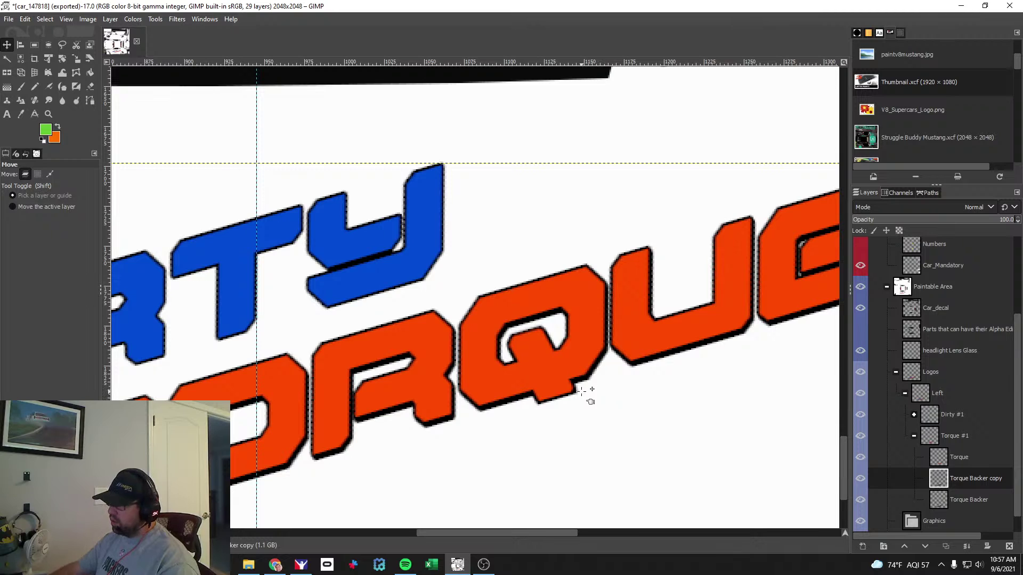
pyautogui.scroll(-2, 600, 395)
pyautogui.moveTo(504, 533); pyautogui.dragTo(477, 532)
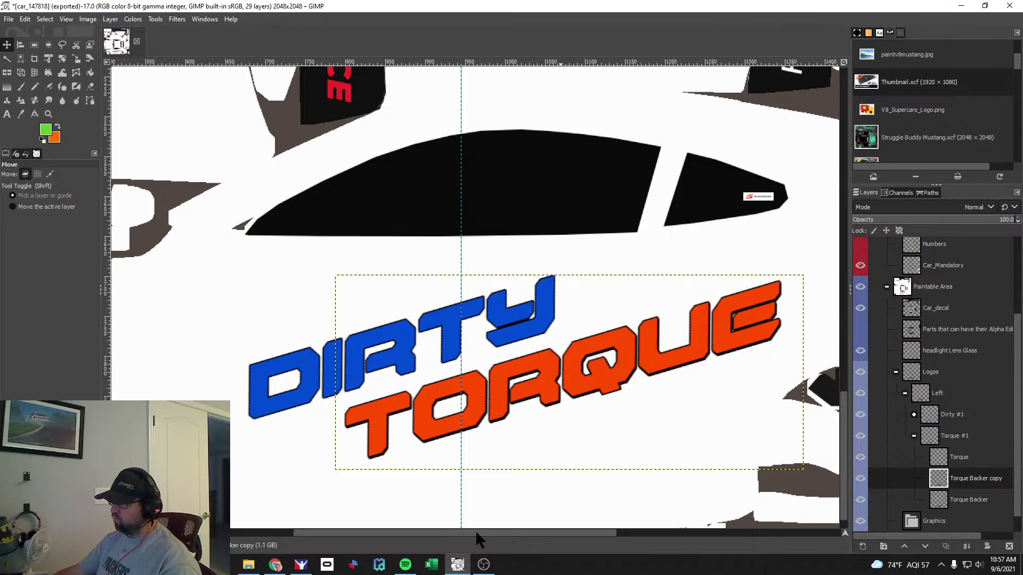
# Switch to iRacing and check the outline of the TORQUE lettering on the car door.
pyautogui.hotkey('alt', 'Tab')
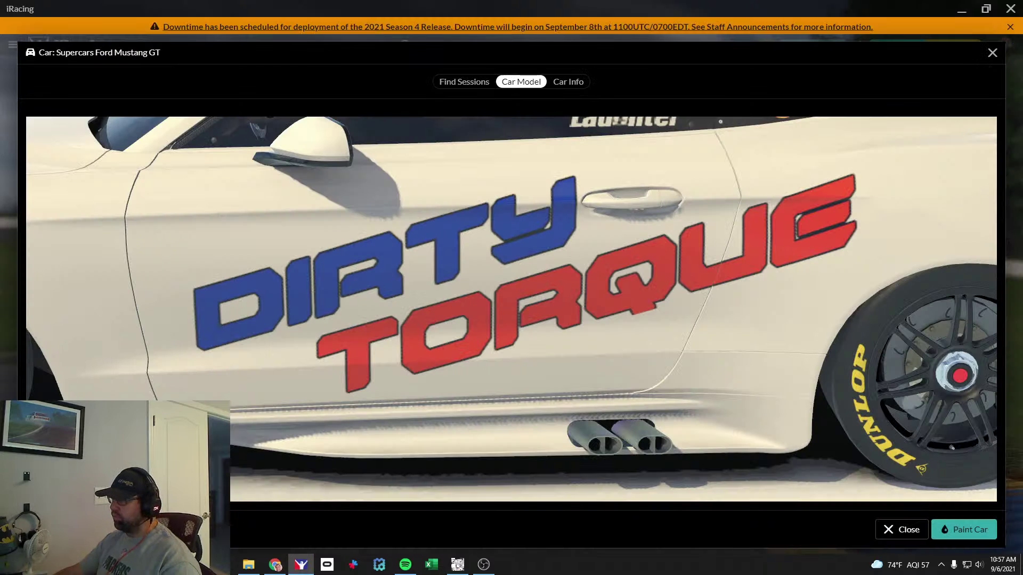
pyautogui.moveTo(418, 469)
pyautogui.mouseDown()
pyautogui.moveTo(426, 458)
pyautogui.moveTo(448, 472)
pyautogui.moveTo(432, 465)
pyautogui.mouseUp()
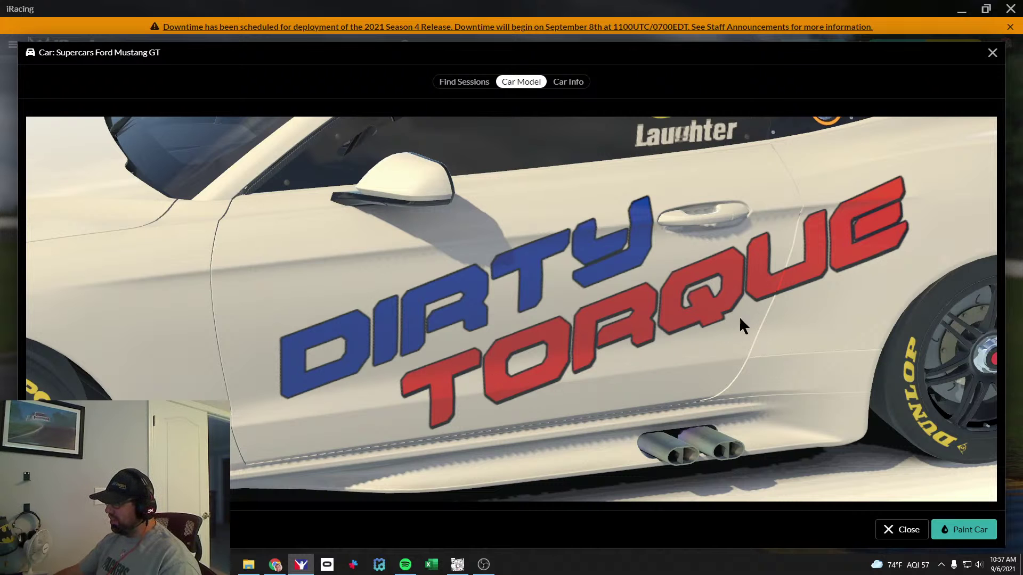
pyautogui.hotkey('alt', 'Tab')
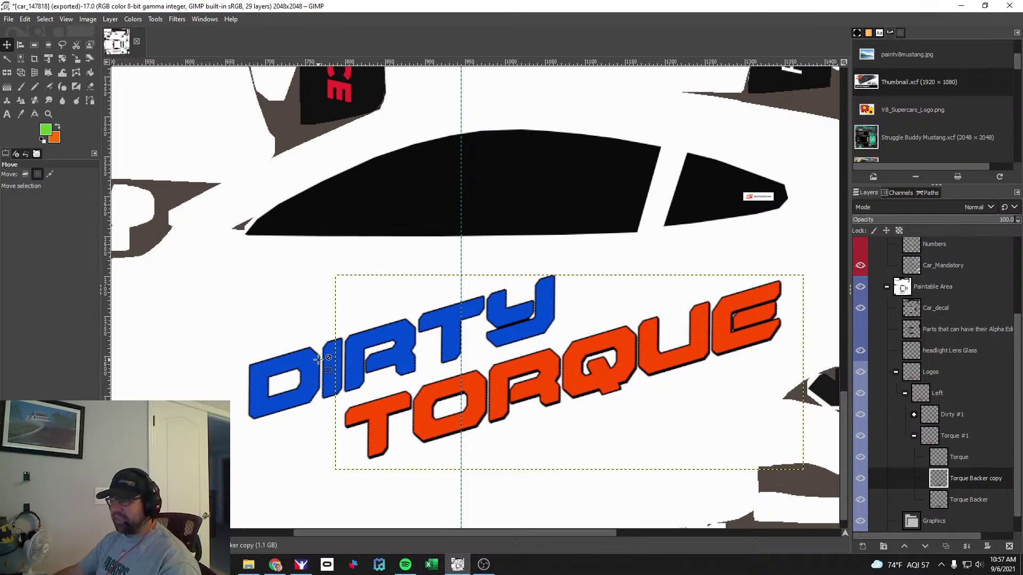
# Erase the offset backer copy around the TORQUE letters, reducing the eraser size to 69 and keeping only the outline beneath the Q's tail.
pyautogui.click(91, 87)
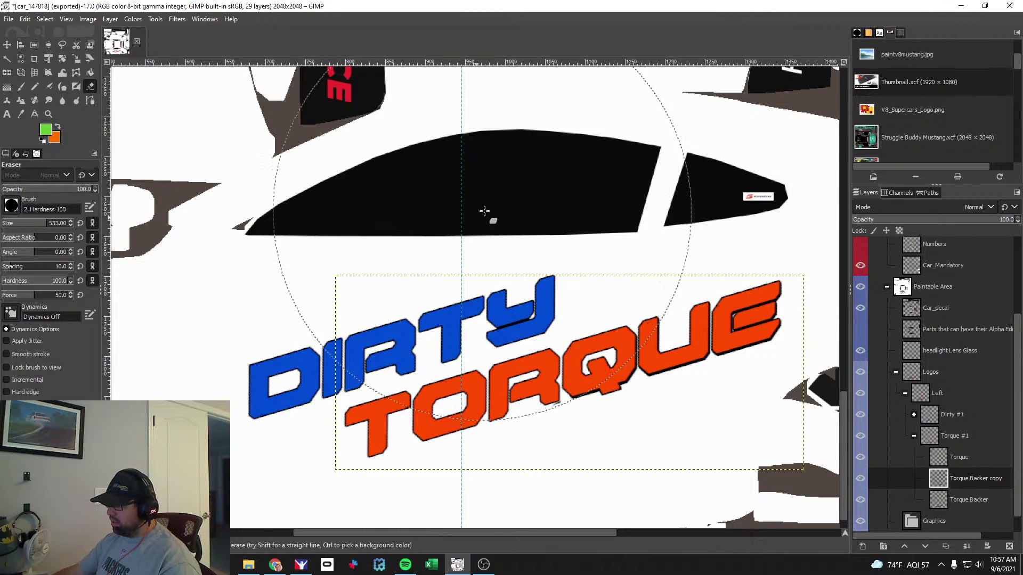
pyautogui.scroll(3, 543, 215)
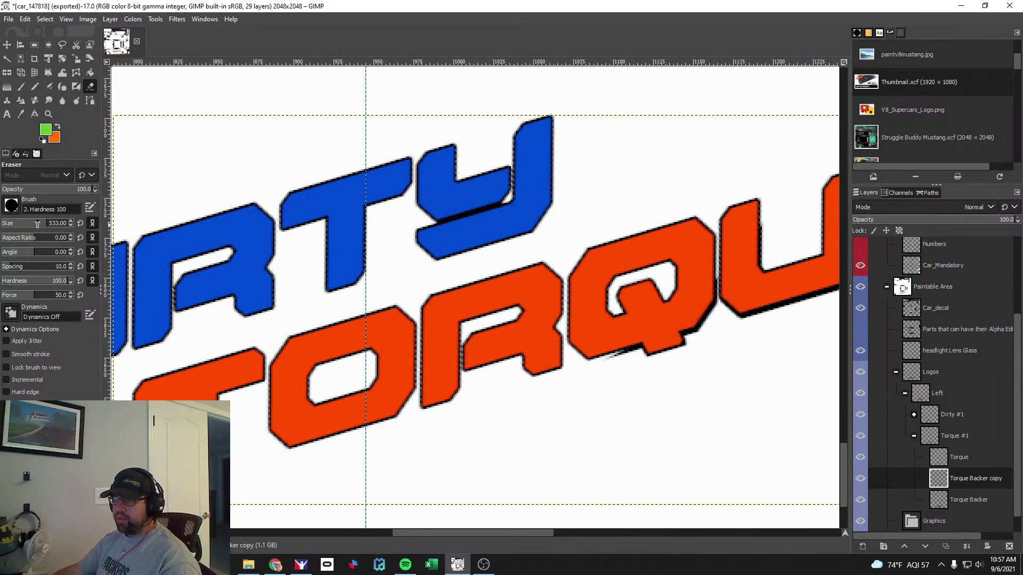
pyautogui.moveTo(37, 224); pyautogui.dragTo(14, 223)
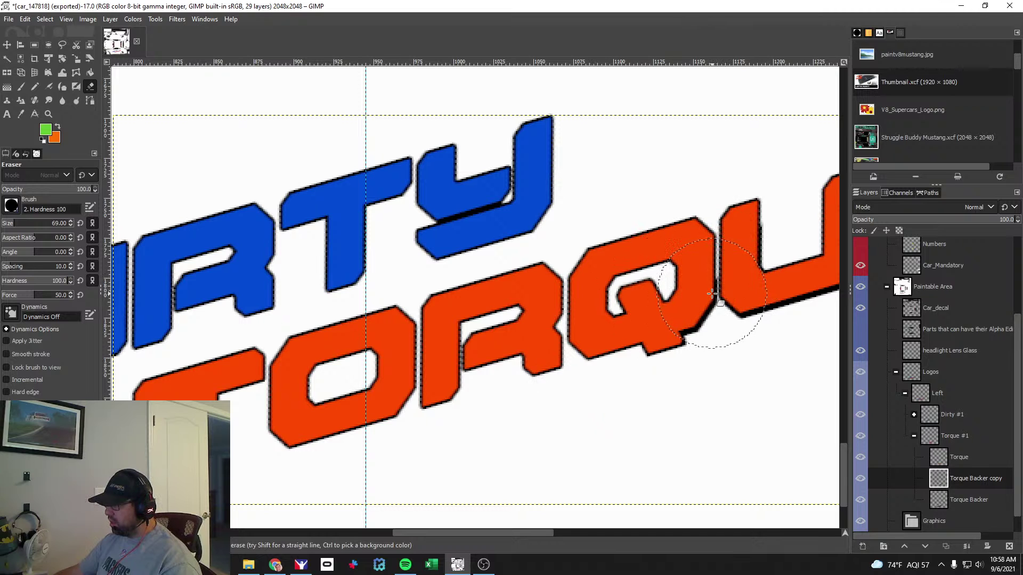
pyautogui.click(782, 283)
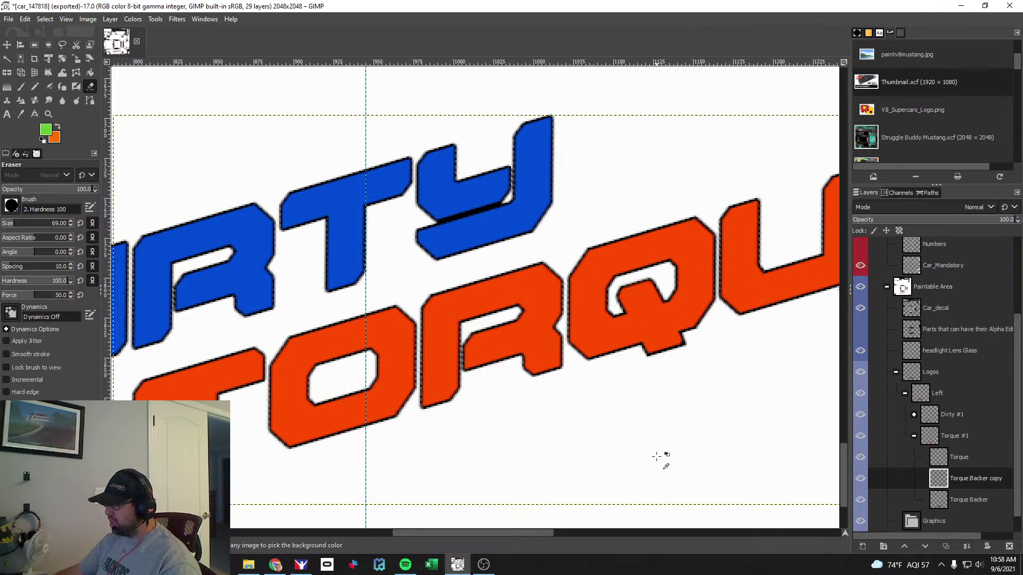
pyautogui.press('-')
pyautogui.moveTo(586, 531); pyautogui.dragTo(597, 531)
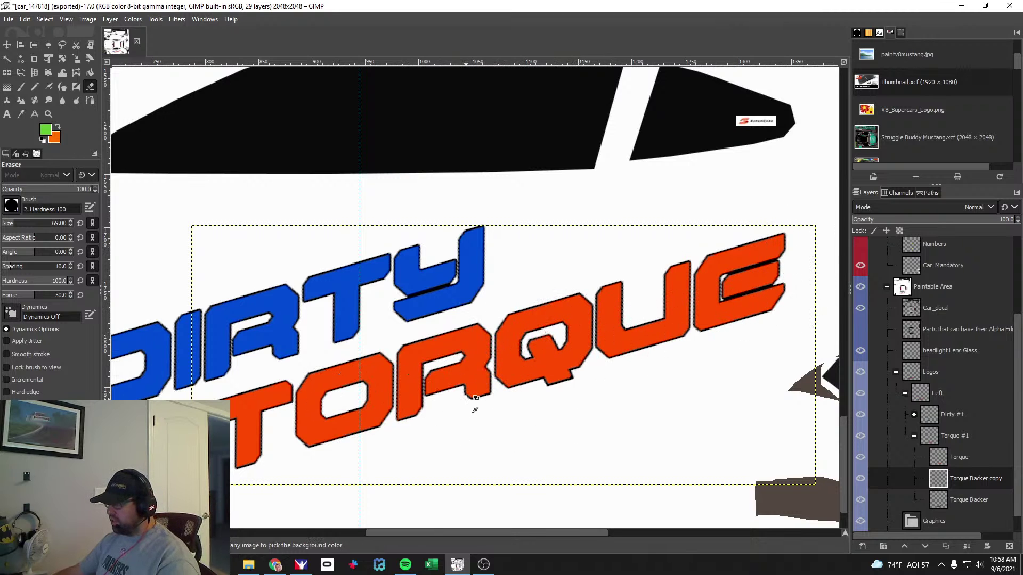
# Switch to iRacing and examine the DIRTY TORQUE lettering on the car door, returning to GIMP when done.
pyautogui.hotkey('alt', 'Tab')
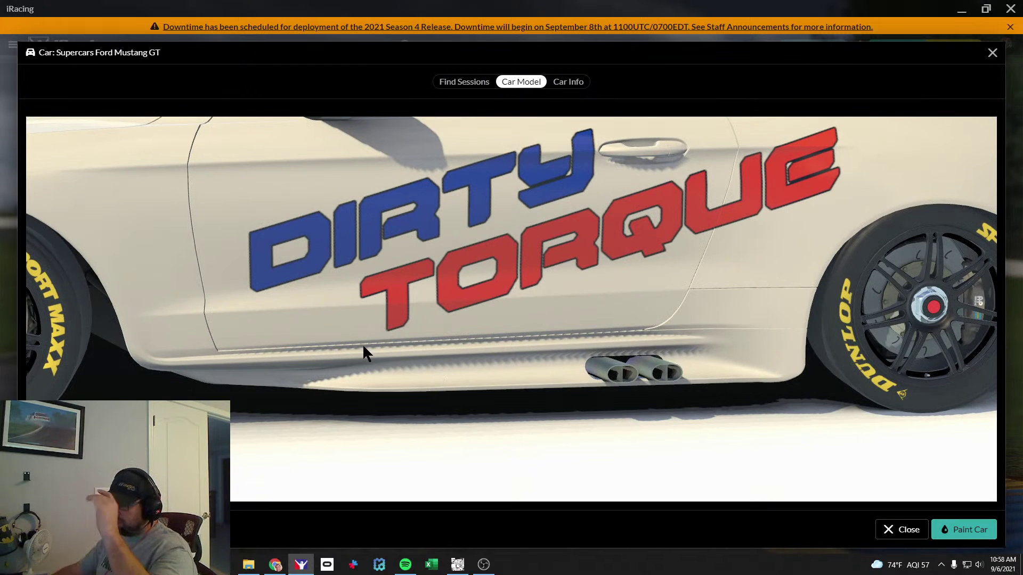
pyautogui.hotkey('alt', 'Tab')
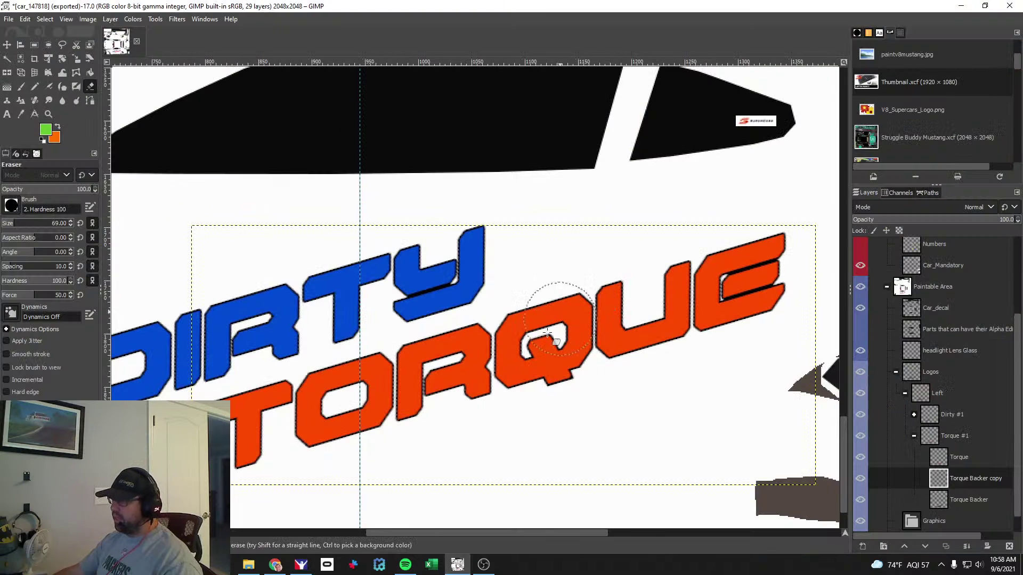
# Make a rectangular selection of about 1363 × 172 px across the car side, spanning the DIRTY TORQUE lettering.
pyautogui.press('-')
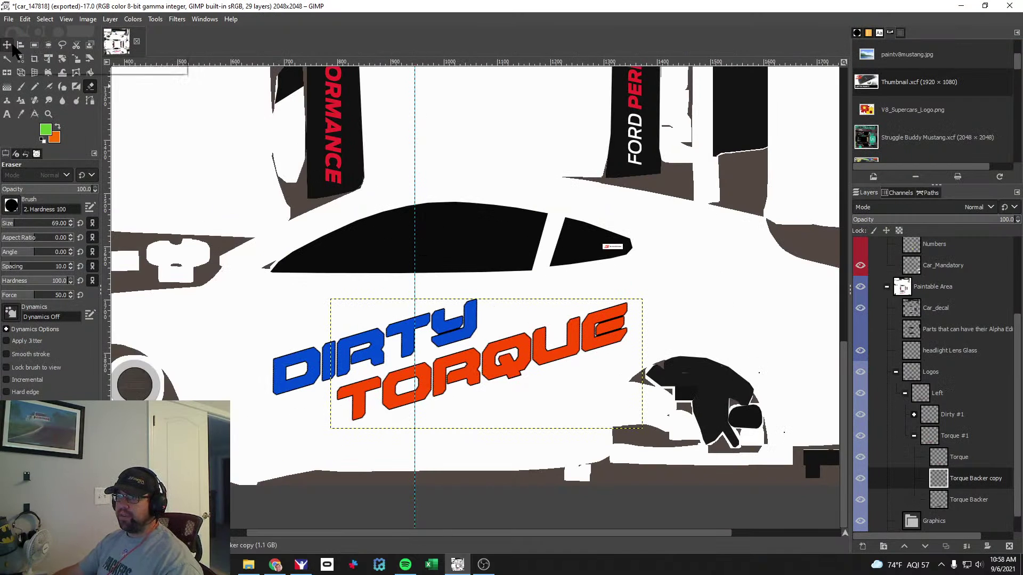
pyautogui.click(34, 45)
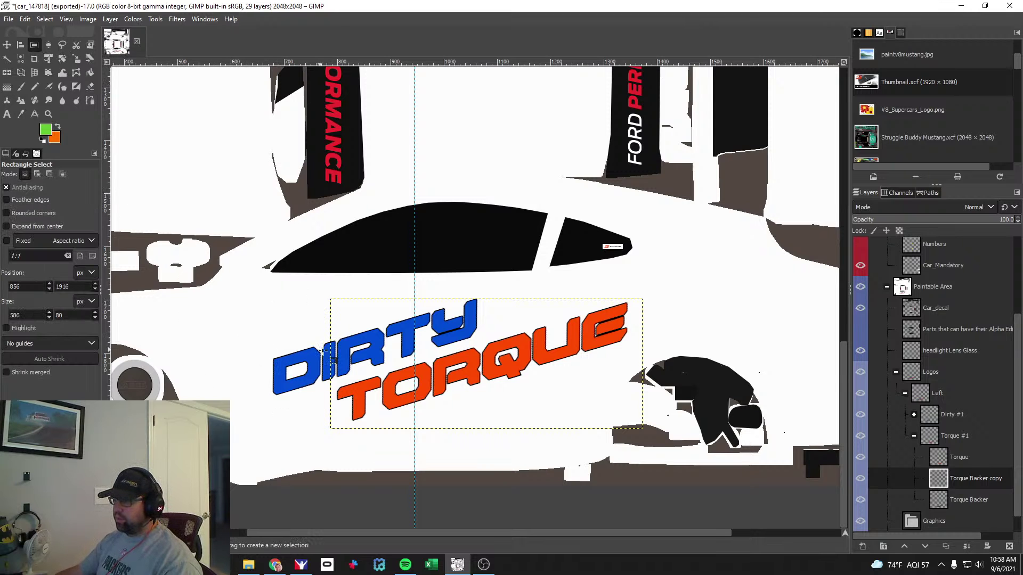
pyautogui.moveTo(250, 327); pyautogui.dragTo(836, 419)
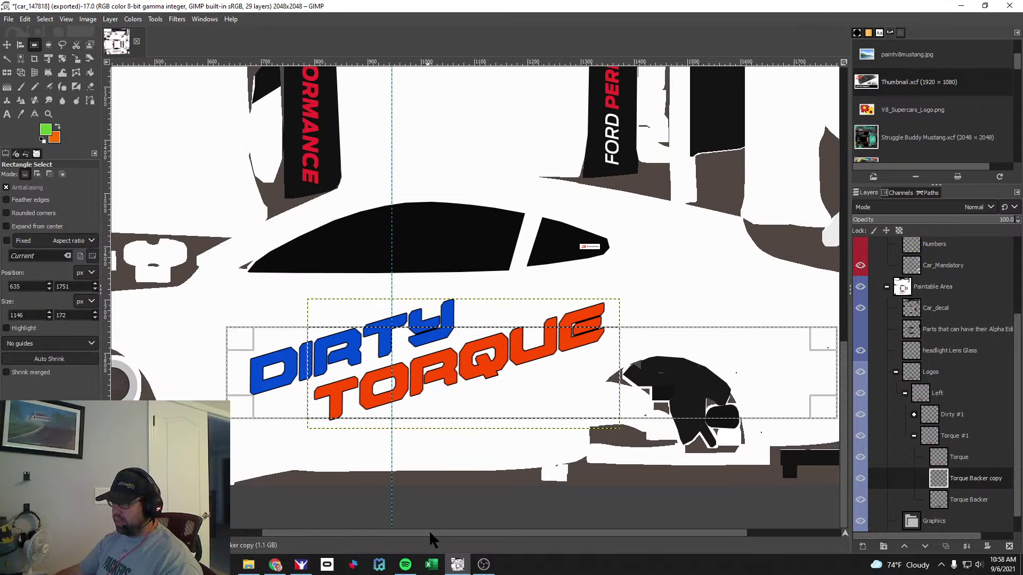
pyautogui.moveTo(432, 533); pyautogui.dragTo(451, 532)
pyautogui.moveTo(793, 373); pyautogui.dragTo(841, 373)
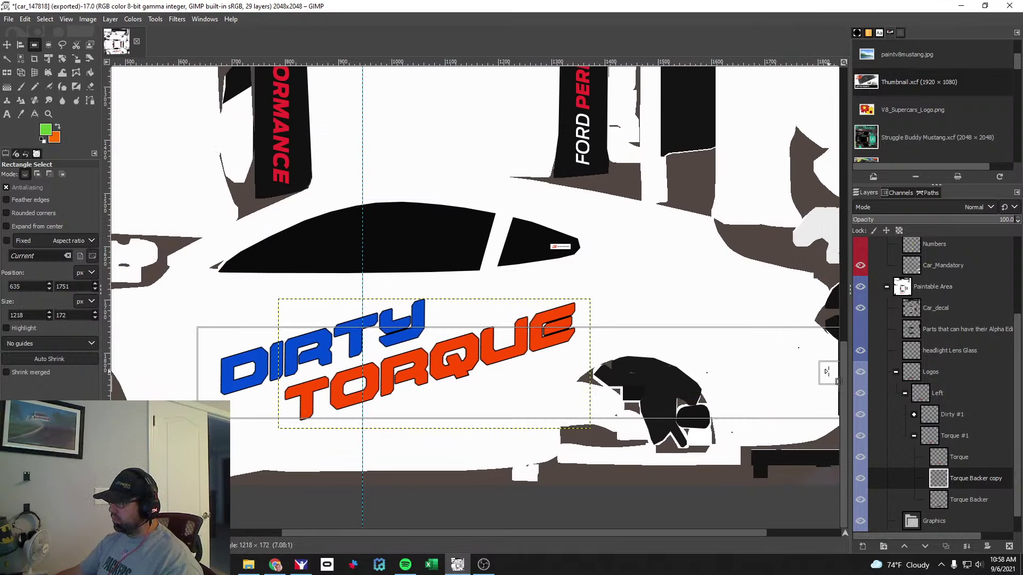
pyautogui.moveTo(206, 374); pyautogui.dragTo(137, 374)
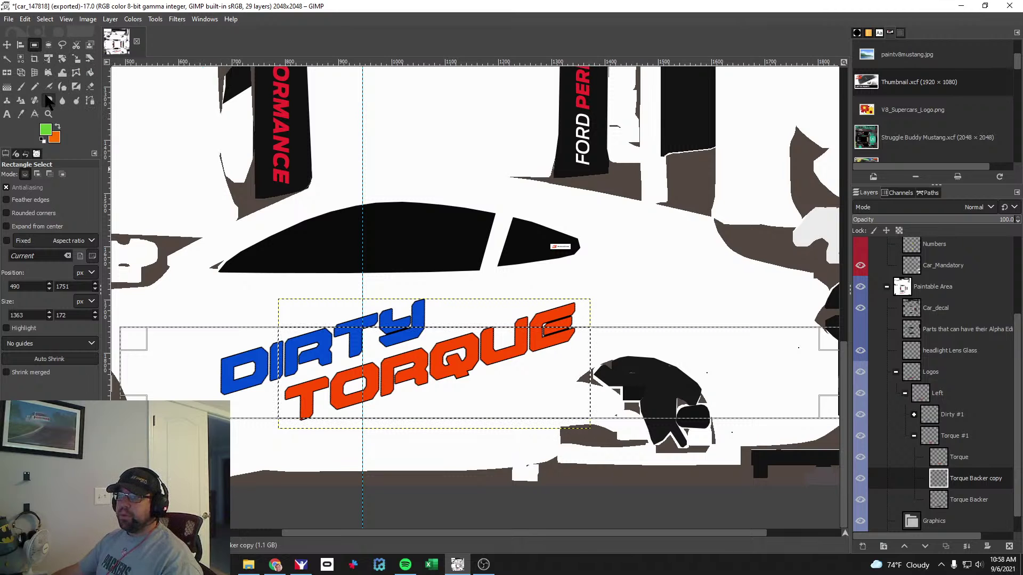
# Rotate the rectangular selection by -16.50° so that it follows the slope of the lettering.
pyautogui.click(62, 57)
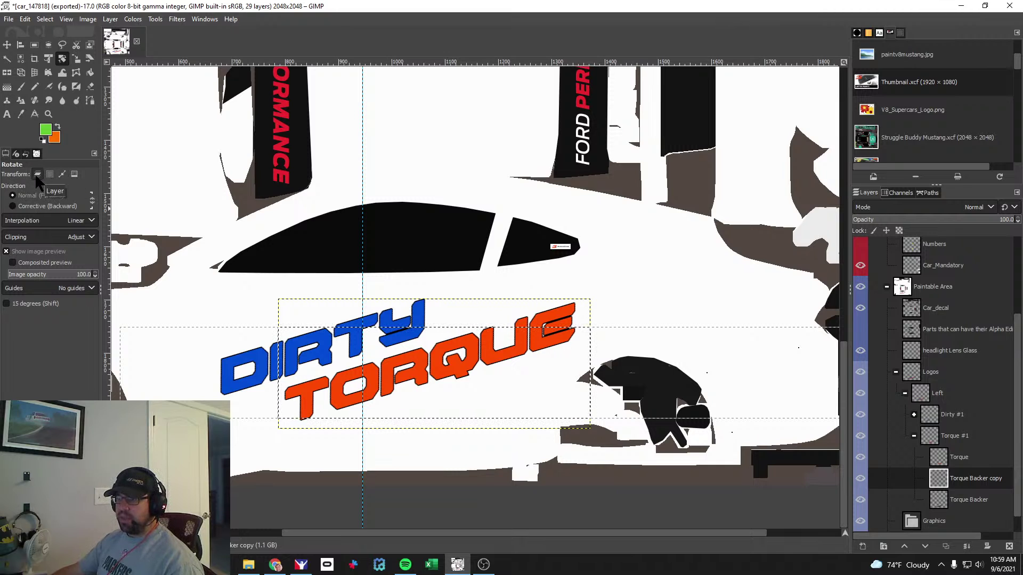
pyautogui.click(49, 175)
pyautogui.click(304, 374)
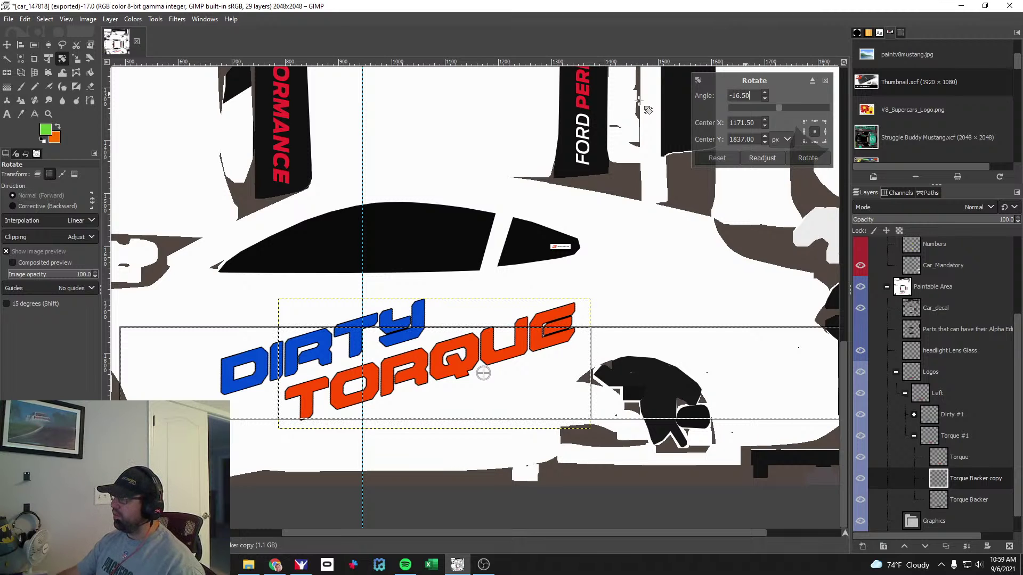
pyautogui.click(807, 158)
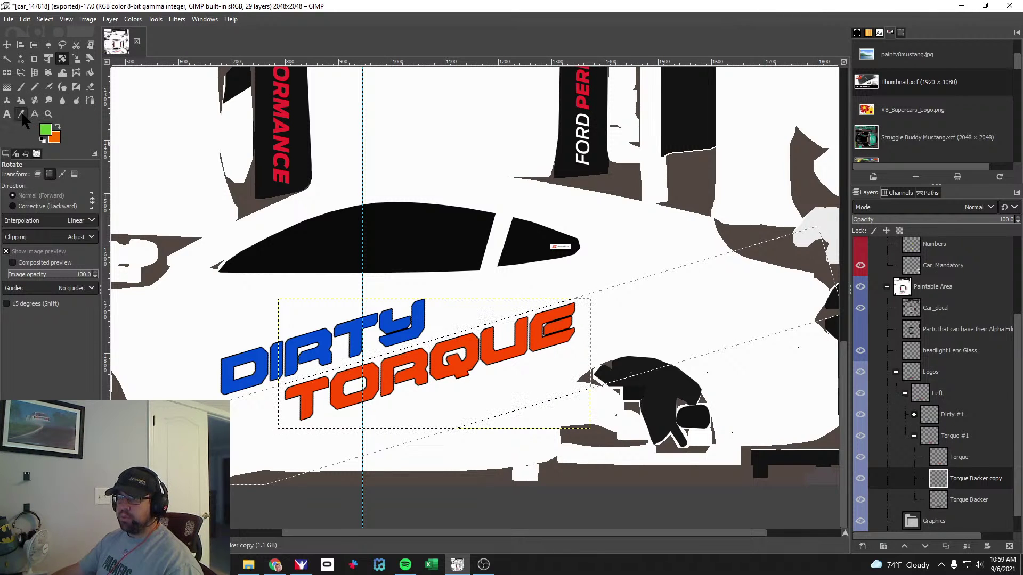
# Set up the Paintbrush with the blue foreground color 034cd3 and a brush size of 188.
pyautogui.click(21, 86)
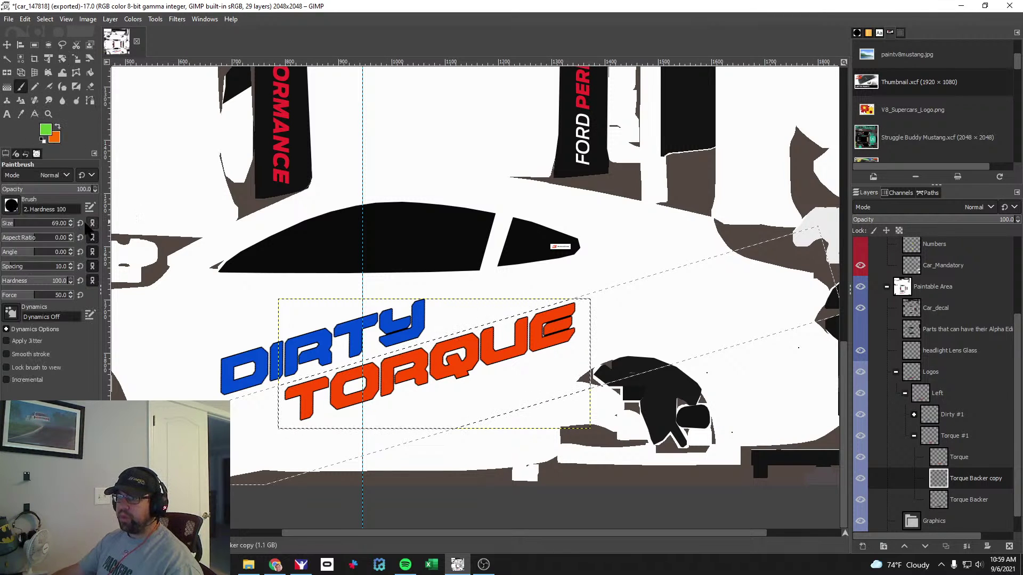
pyautogui.click(46, 130)
pyautogui.click(177, 242)
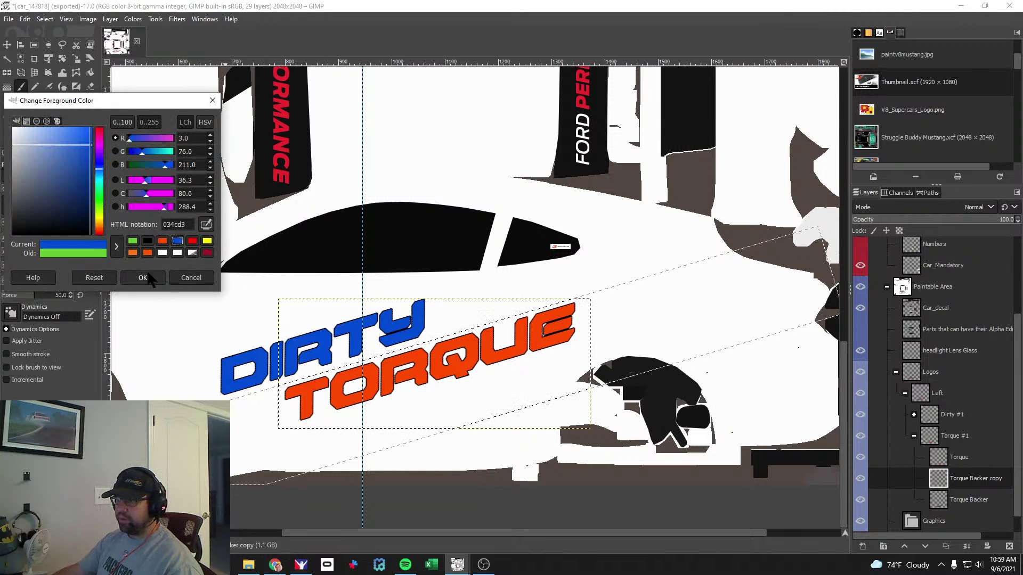
pyautogui.click(142, 278)
pyautogui.press('-')
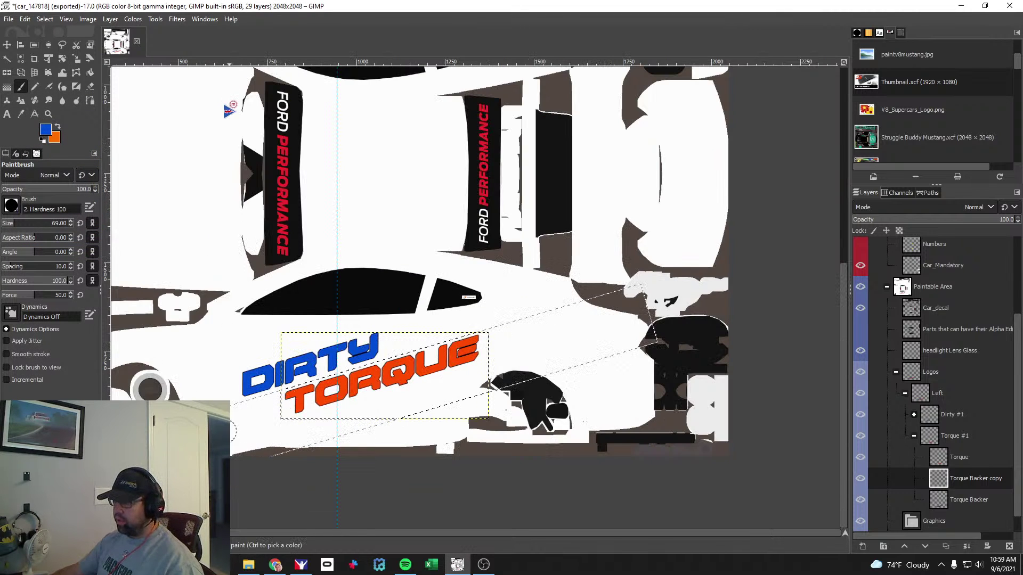
pyautogui.moveTo(26, 226); pyautogui.dragTo(40, 225)
# Try painting a blue band through the rotated selection on the Torque Backer copy layer, and undo the last stroke.
pyautogui.moveTo(331, 400); pyautogui.dragTo(346, 395)
pyautogui.moveTo(278, 412); pyautogui.dragTo(602, 319)
pyautogui.hotkey('ctrl', 'z')
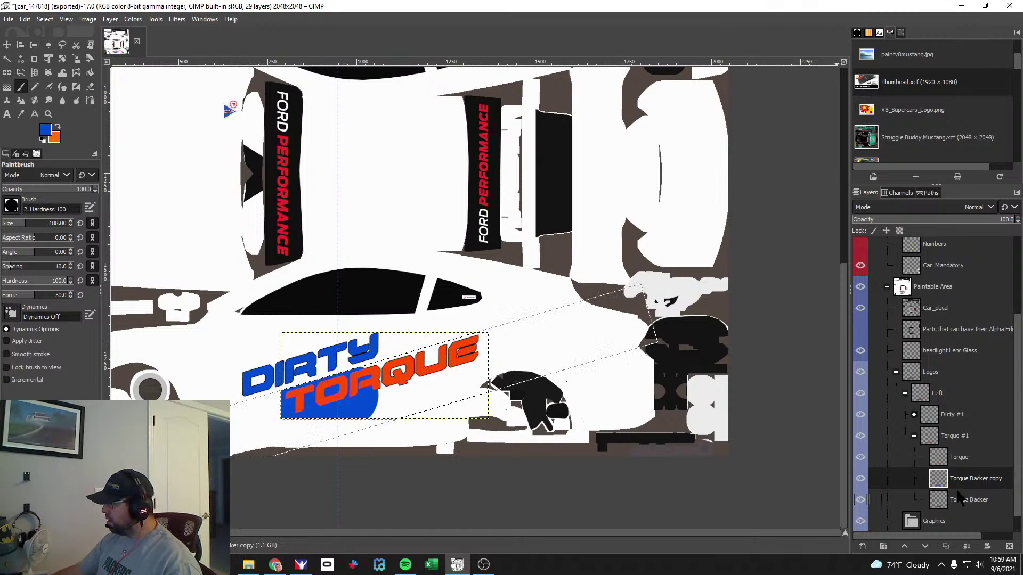
# Collapse the Torque #1 group and create nested groups named Left #1 and Door Graphics inside the Graphics group.
pyautogui.click(913, 436)
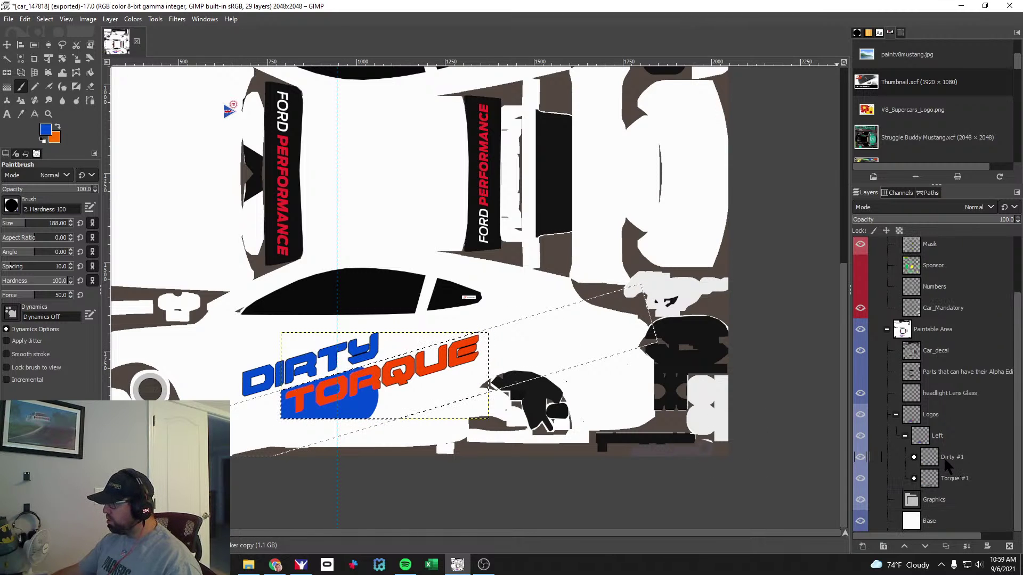
pyautogui.click(935, 503)
pyautogui.click(883, 549)
pyautogui.doubleClick(942, 519)
pyautogui.write('Left #1')
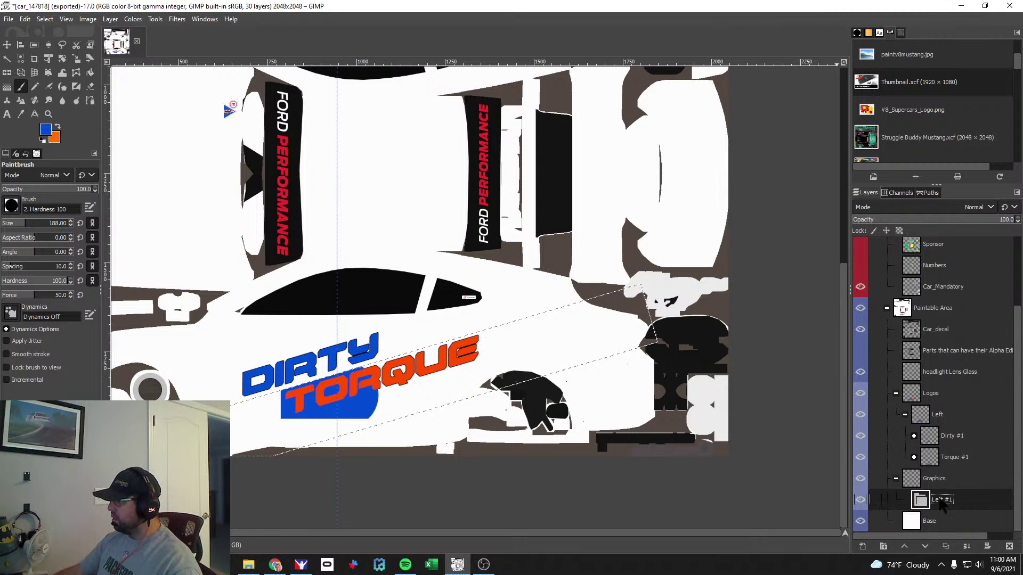
pyautogui.click(883, 547)
pyautogui.doubleClick(946, 501)
pyautogui.write('Door Graphics')
pyautogui.press('Return')
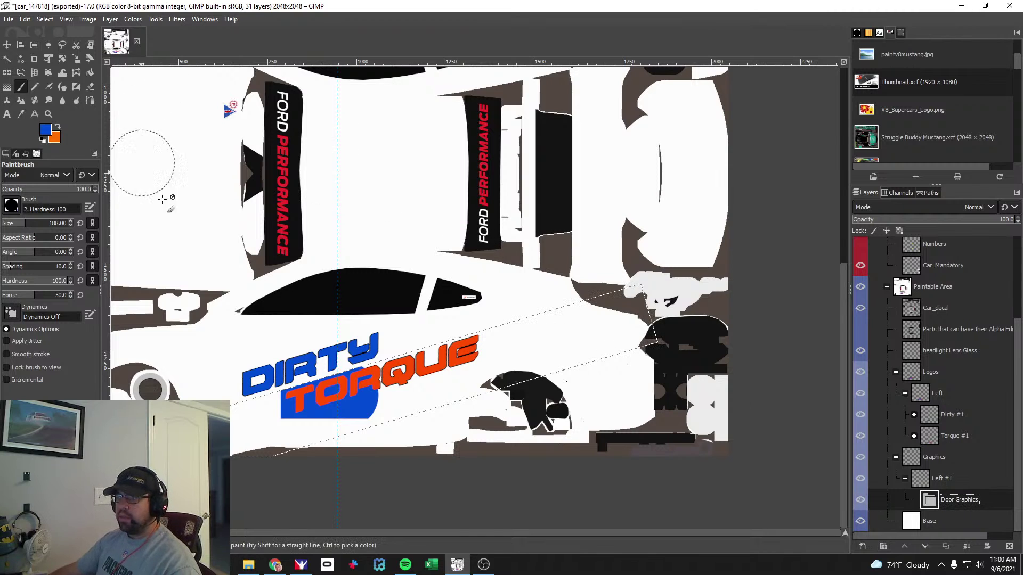
# Rename the Door Graphics group as Door & QP and add a transparent layer named Blue Swoop inside it.
pyautogui.doubleClick(945, 500)
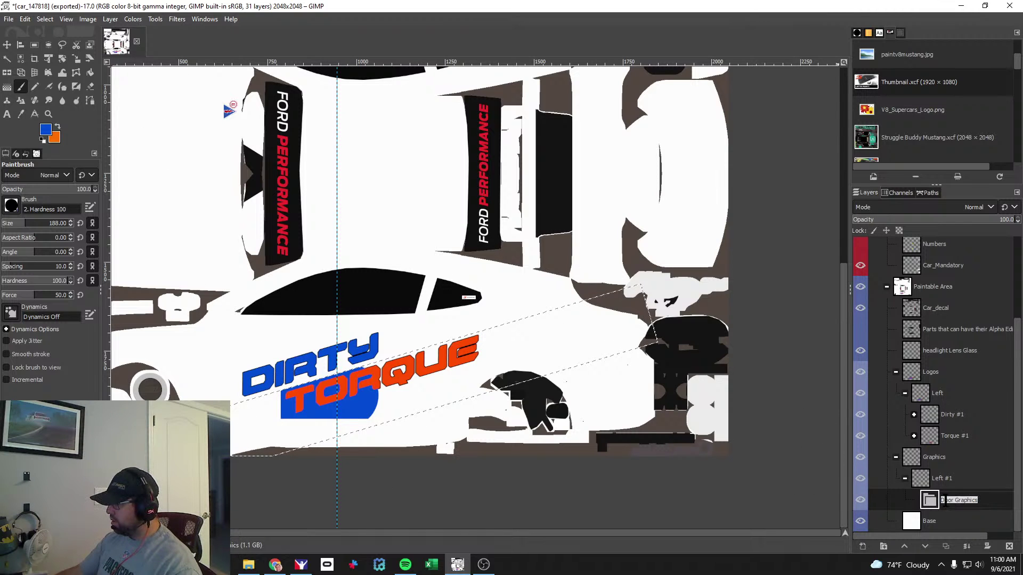
pyautogui.write('Do')
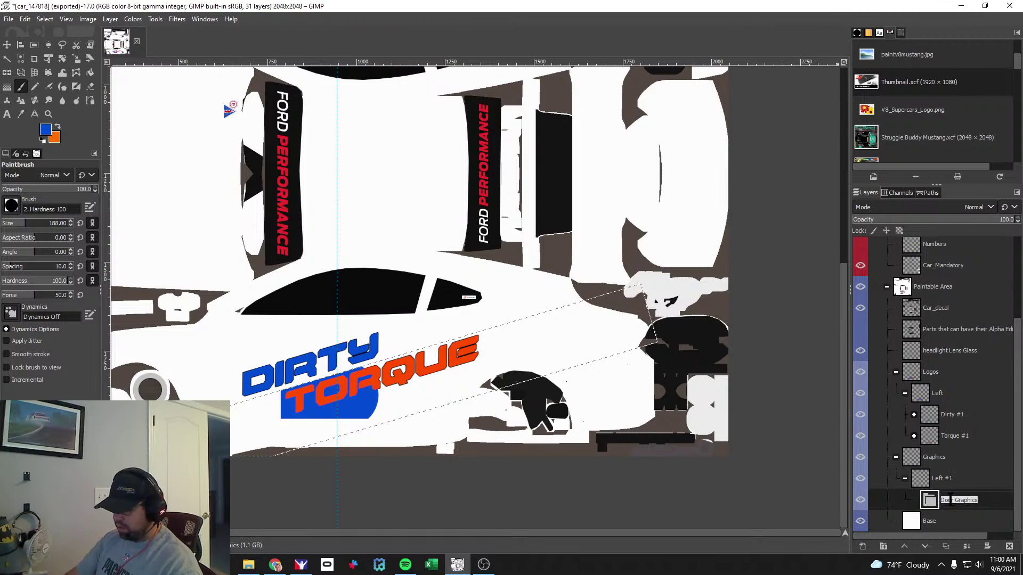
pyautogui.write('or & QP')
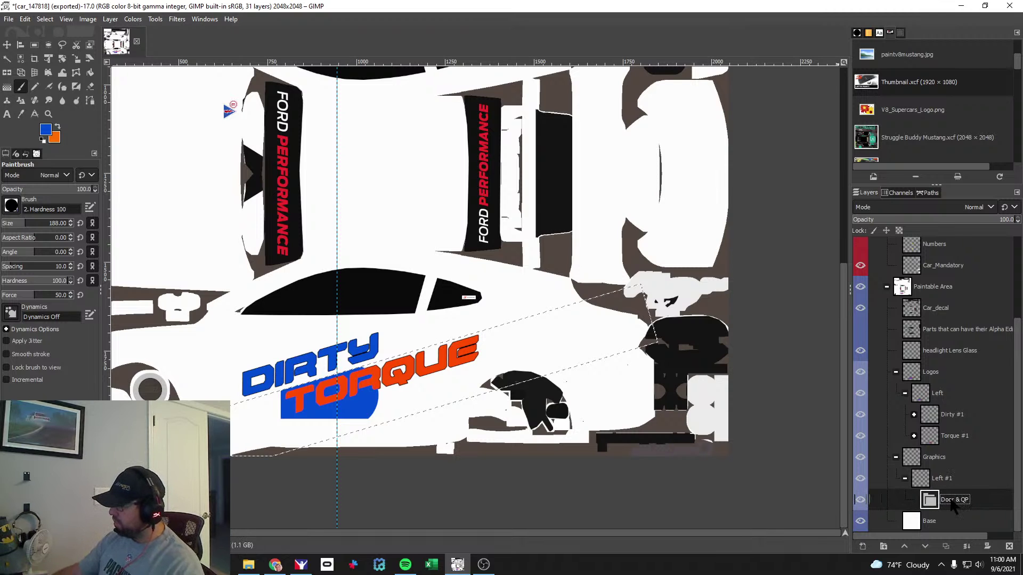
pyautogui.click(862, 546)
pyautogui.write('Blue Swoo')
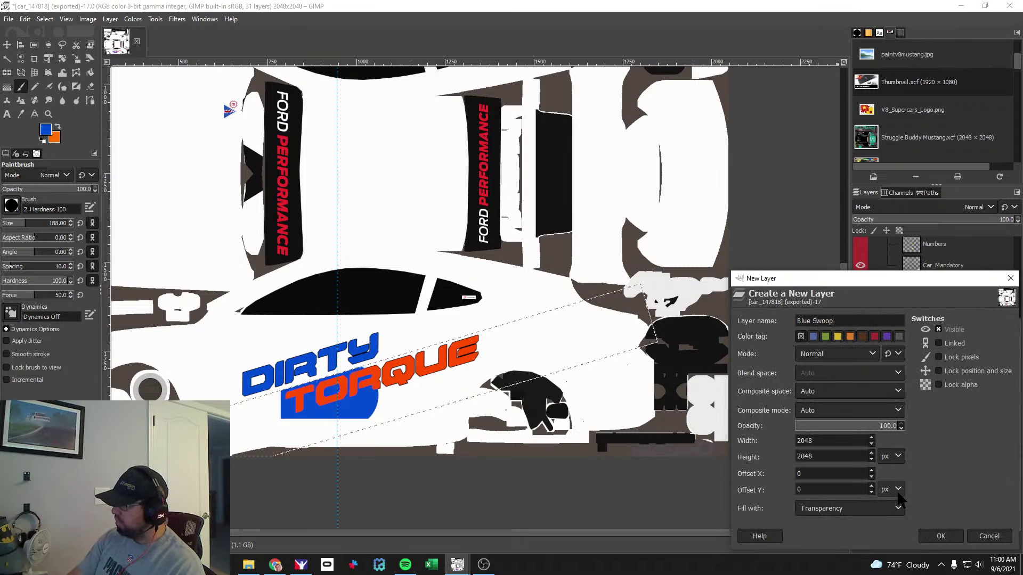
pyautogui.write('p')
pyautogui.click(941, 535)
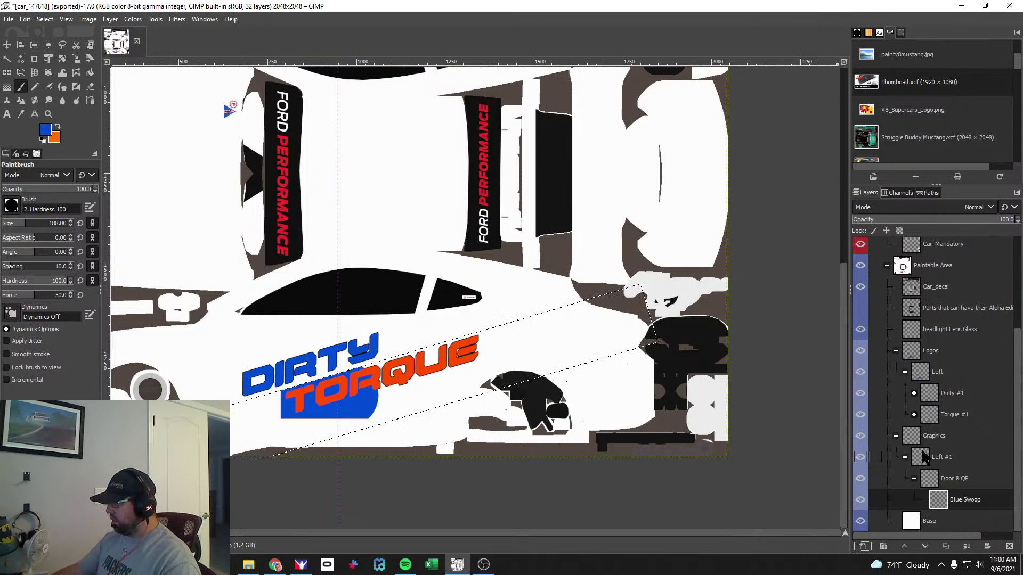
# Try a blue stroke on the Blue Swoop layer, and undo back past the new layer, groups and remaining blue paint.
pyautogui.moveTo(237, 434)
pyautogui.mouseDown()
pyautogui.moveTo(280, 407)
pyautogui.moveTo(404, 368)
pyautogui.mouseUp()
pyautogui.hotkey('ctrl', 'z')
pyautogui.hotkey('ctrl', 'z')
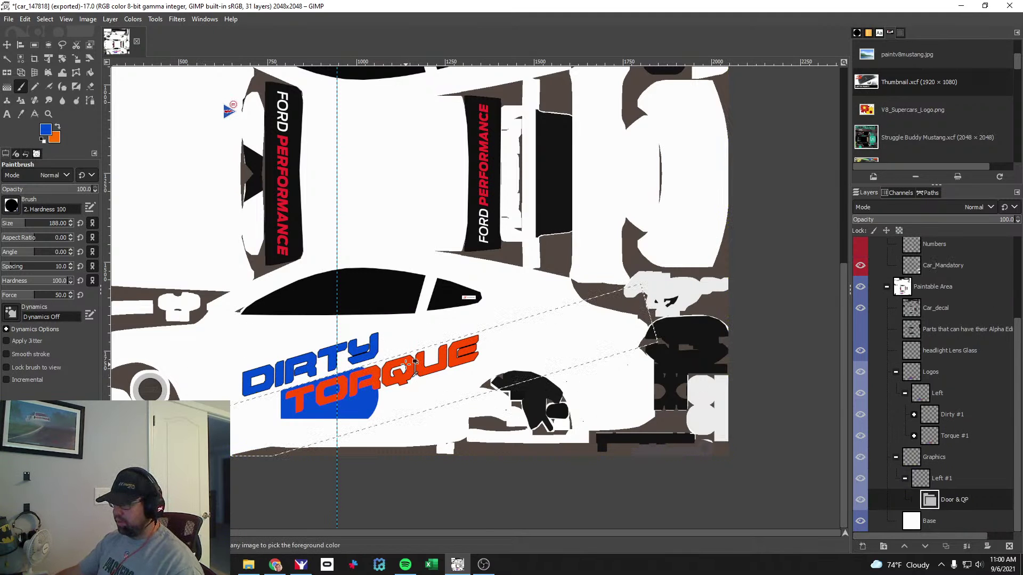
pyautogui.hotkey('ctrl', 'z')
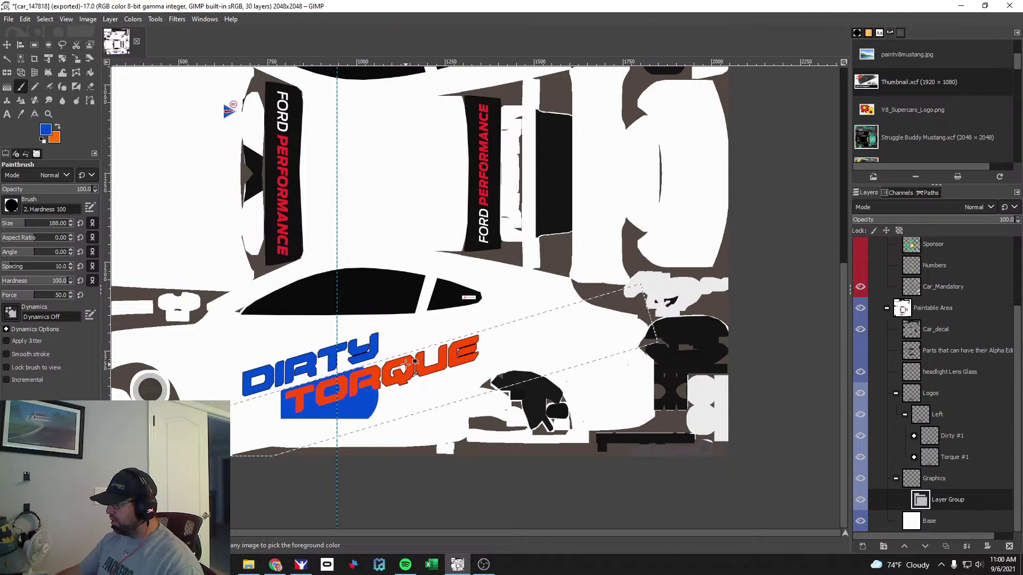
pyautogui.hotkey('ctrl', 'z')
pyautogui.hotkey('ctrl', 'z')
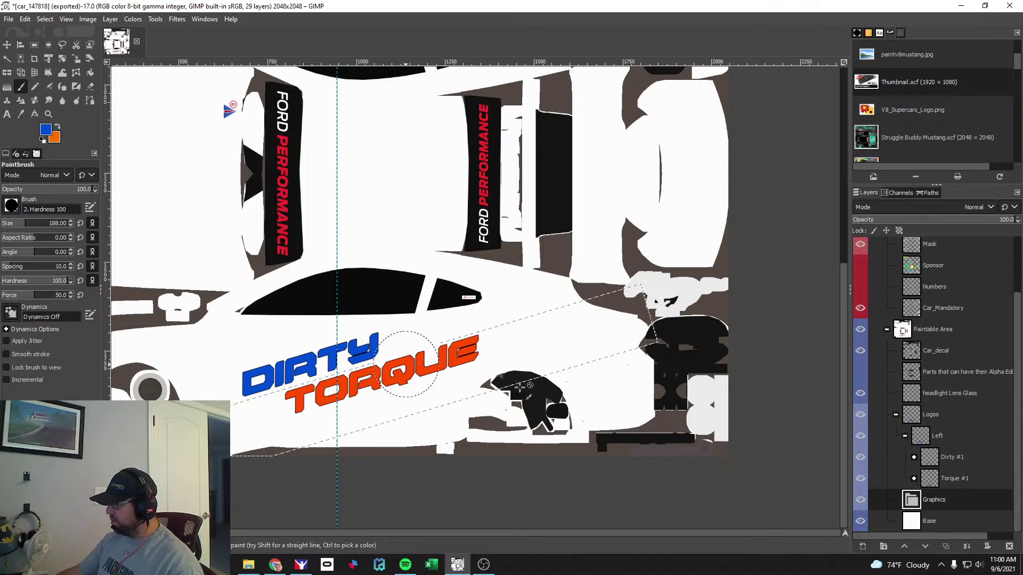
# Create two nested layer groups inside the Graphics group and add a Blue Swoop layer to the inner one.
pyautogui.click(883, 547)
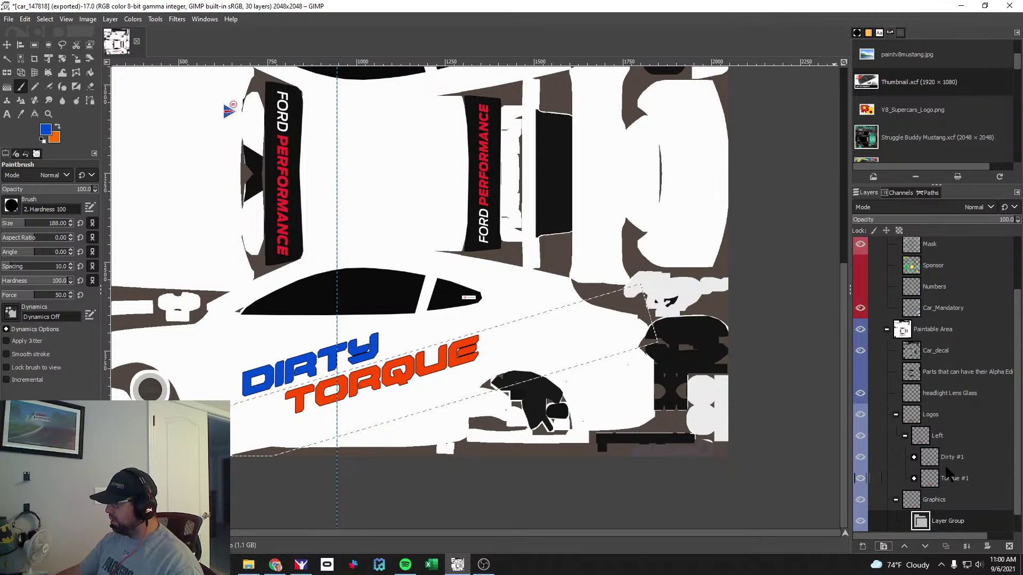
pyautogui.click(884, 547)
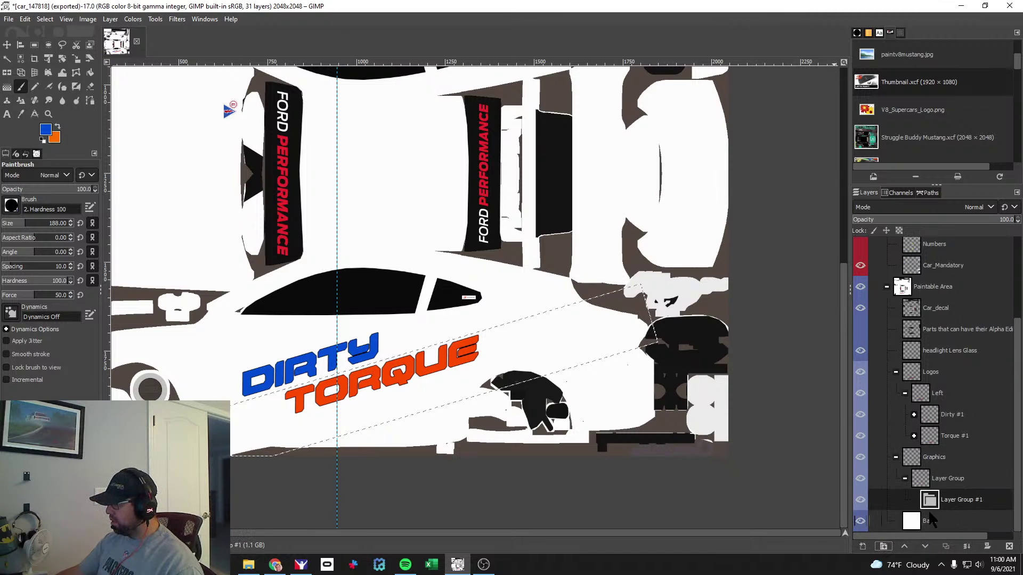
pyautogui.click(862, 547)
pyautogui.press('Return')
# Rename the outer new group as Left #1 and the inner one as Door & QP.
pyautogui.doubleClick(953, 479)
pyautogui.write('Left')
pyautogui.press('Return')
pyautogui.doubleClick(959, 501)
pyautogui.write('Door &')
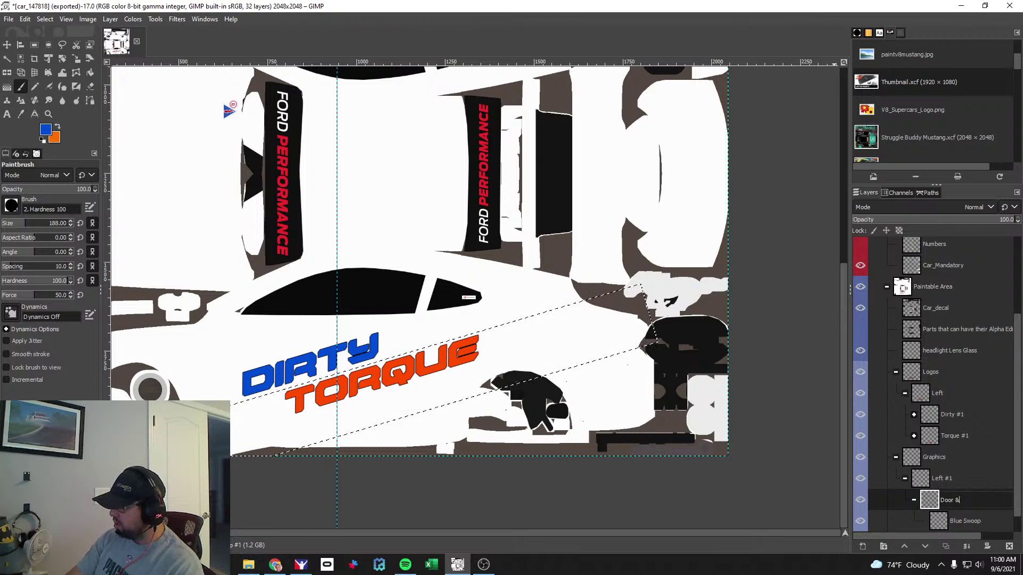
pyautogui.write(' QP')
pyautogui.press('Return')
# Paint the whole slanted selection blue on the Blue Swoop layer and clear the selection.
pyautogui.click(964, 521)
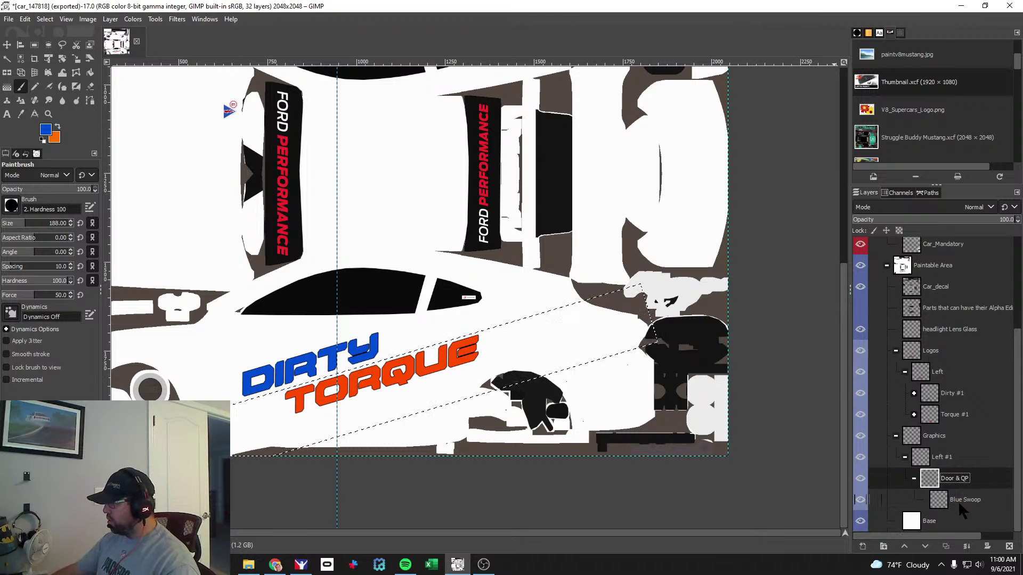
pyautogui.moveTo(240, 427); pyautogui.dragTo(631, 306)
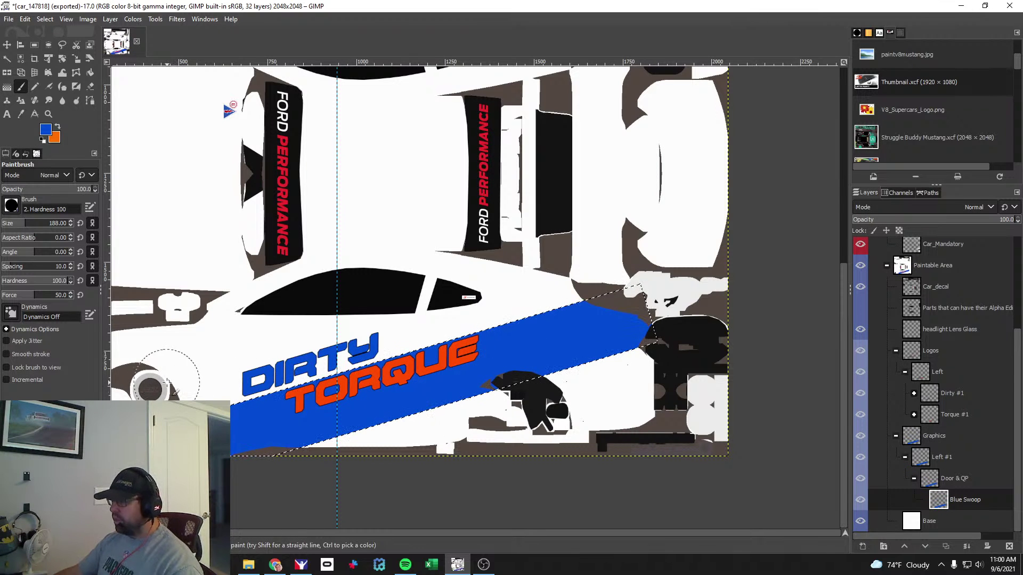
pyautogui.click(44, 19)
pyautogui.click(56, 45)
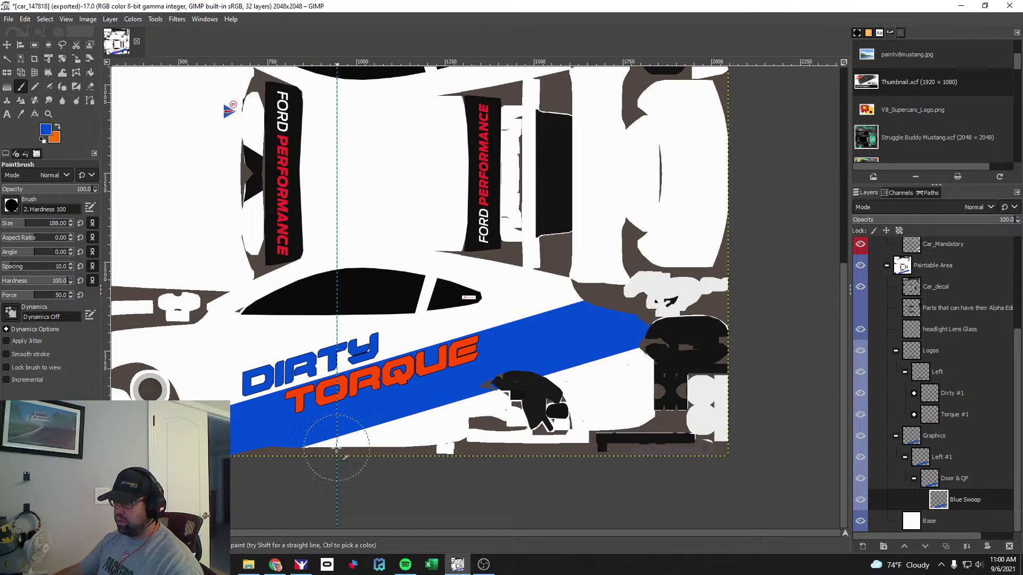
# Show the Wire layer and erase the blue paint spilling into the rear wheel opening.
pyautogui.scroll(2, 337, 440)
pyautogui.scroll(-1, 679, 392)
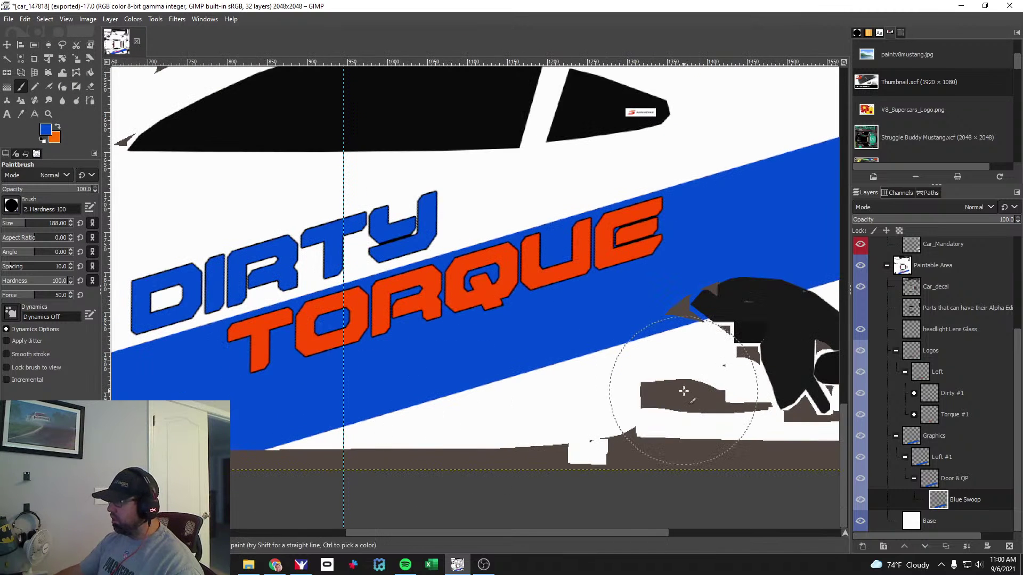
pyautogui.scroll(5, 940, 403)
pyautogui.click(861, 289)
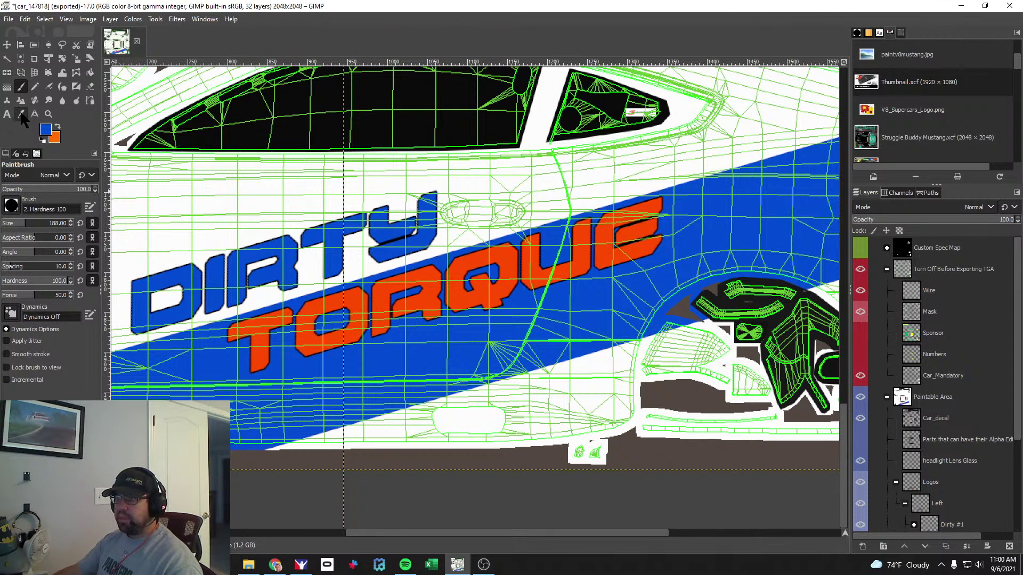
pyautogui.click(90, 86)
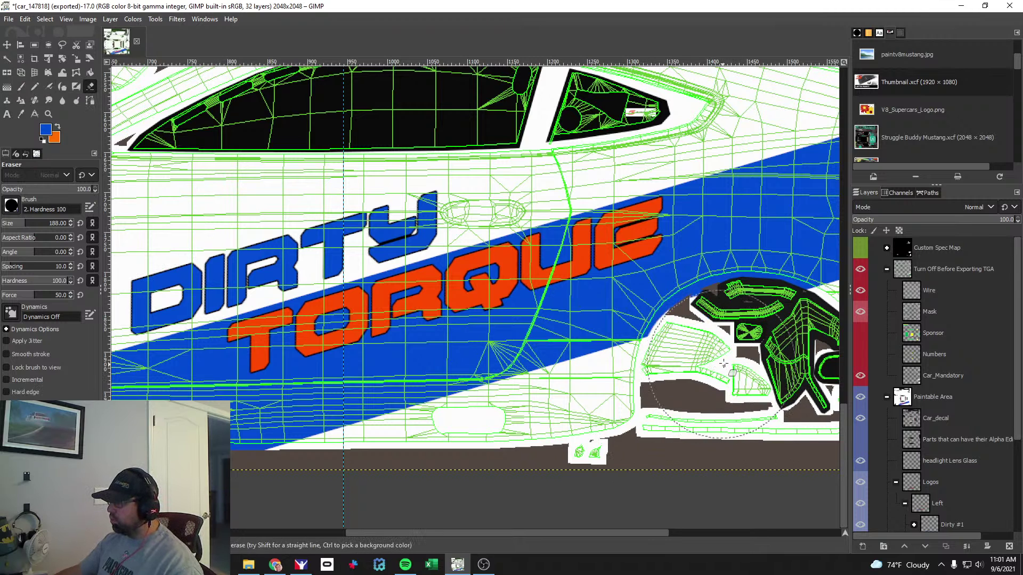
pyautogui.moveTo(717, 367); pyautogui.dragTo(746, 352)
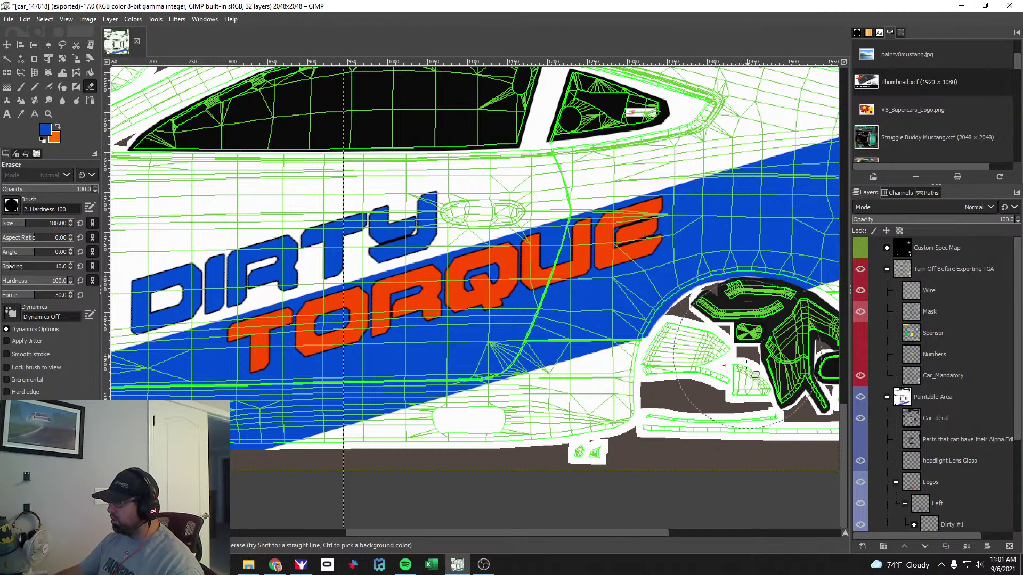
# Paint the white area along the lower door and side skirt blue, finishing the wheel arch edge with brush size 74.
pyautogui.moveTo(618, 533); pyautogui.dragTo(689, 533)
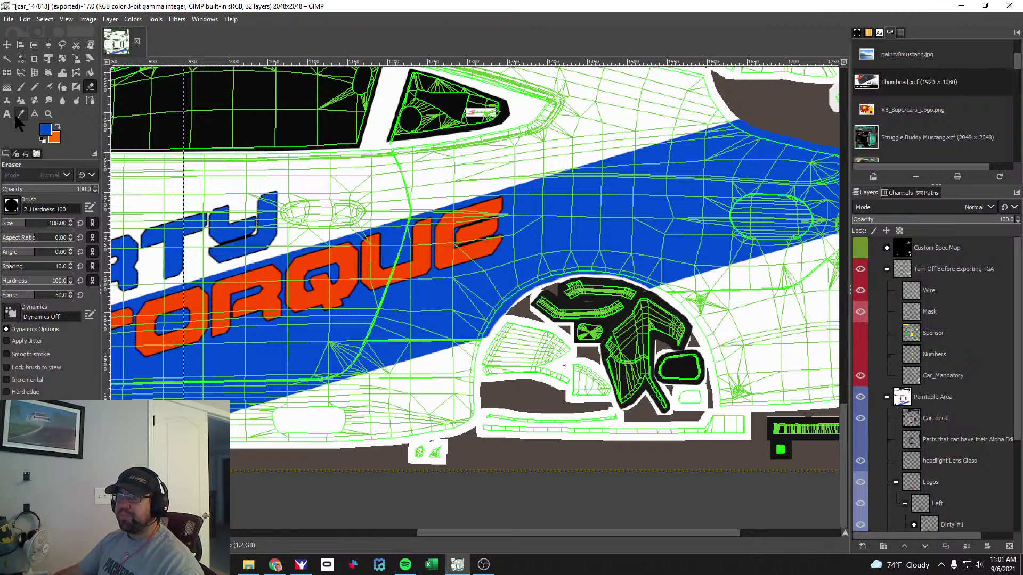
pyautogui.click(20, 86)
pyautogui.moveTo(219, 373); pyautogui.dragTo(391, 377)
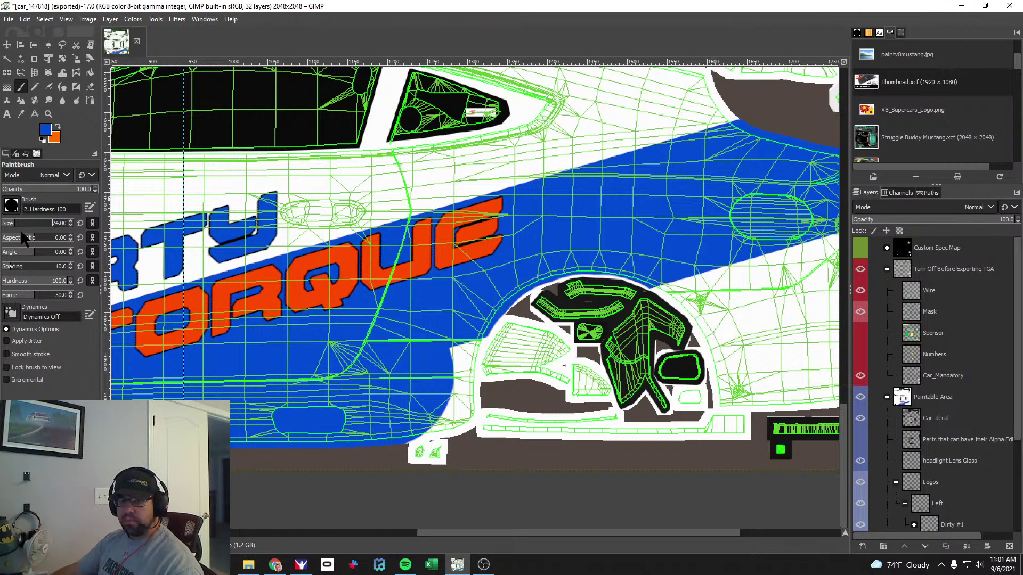
pyautogui.moveTo(423, 429)
pyautogui.mouseDown()
pyautogui.moveTo(462, 368)
pyautogui.moveTo(463, 314)
pyautogui.moveTo(459, 326)
pyautogui.mouseUp()
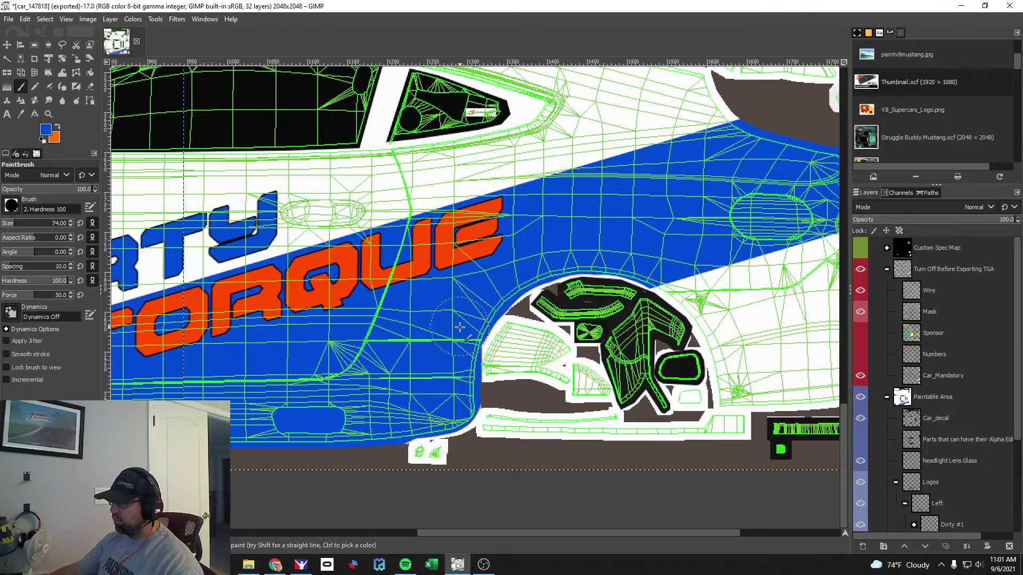
# Paint the white area behind the rear wheel arch blue, covering the lower quarter panel back to the bumper edge.
pyautogui.moveTo(673, 267)
pyautogui.mouseDown()
pyautogui.moveTo(721, 317)
pyautogui.moveTo(742, 387)
pyautogui.mouseUp()
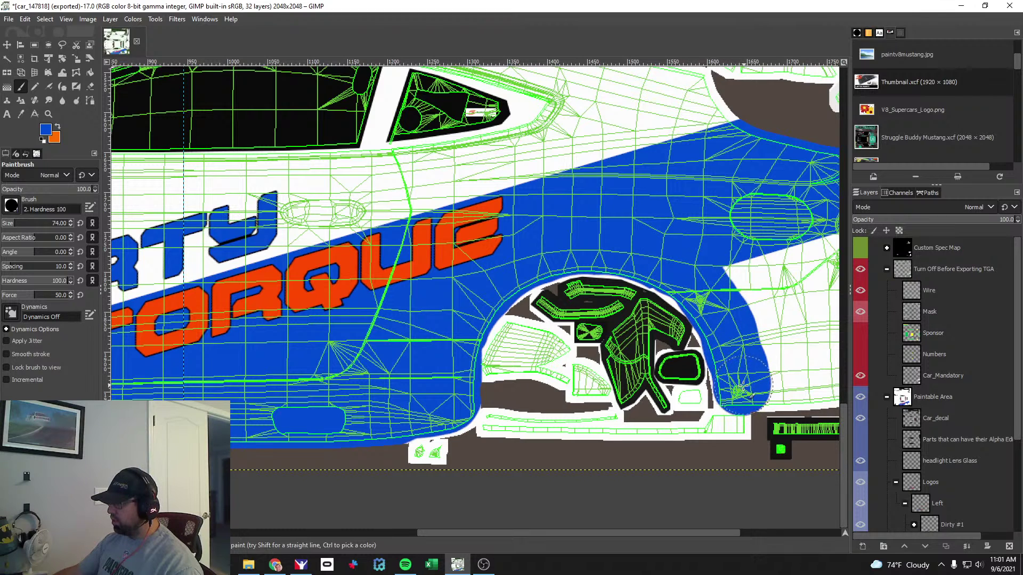
pyautogui.moveTo(544, 533); pyautogui.dragTo(595, 533)
pyautogui.scroll(4, 597, 351)
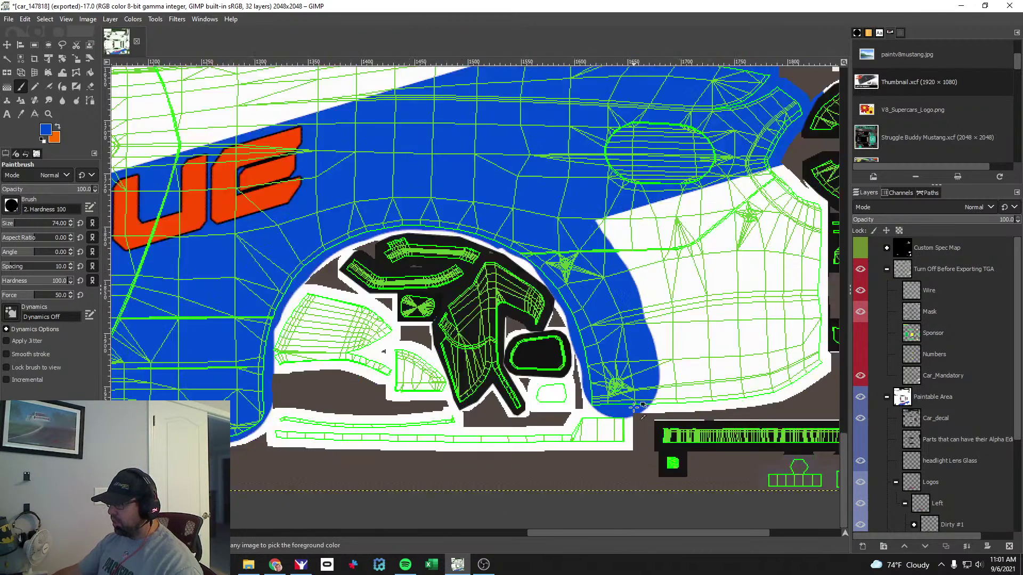
pyautogui.scroll(-2, 597, 351)
pyautogui.moveTo(666, 336); pyautogui.dragTo(820, 331)
pyautogui.moveTo(652, 309); pyautogui.dragTo(823, 306)
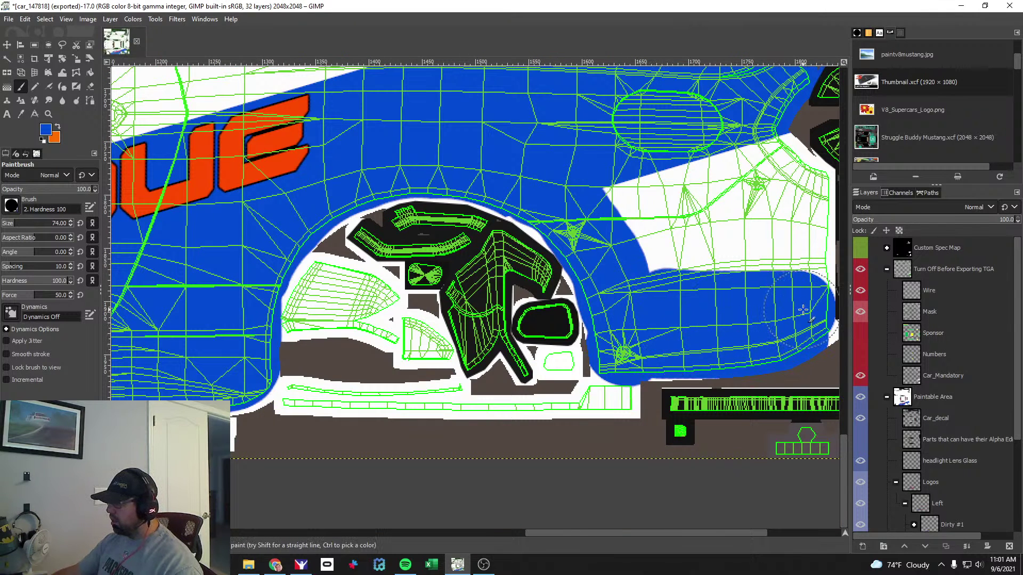
pyautogui.moveTo(656, 214)
pyautogui.mouseDown()
pyautogui.moveTo(770, 258)
pyautogui.moveTo(815, 250)
pyautogui.moveTo(799, 154)
pyautogui.moveTo(698, 186)
pyautogui.mouseUp()
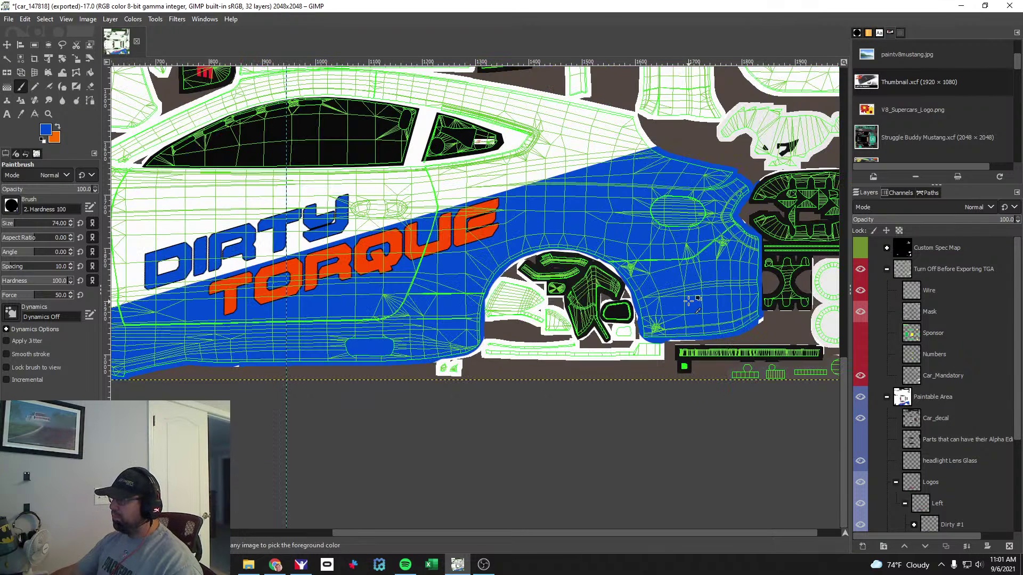
# Nudge the Blue Swoop layer up a couple of pixels to fine-tune its upper edge between the DIRTY and TORQUE lettering.
pyautogui.scroll(-2, 684, 333)
pyautogui.moveTo(581, 533); pyautogui.dragTo(453, 535)
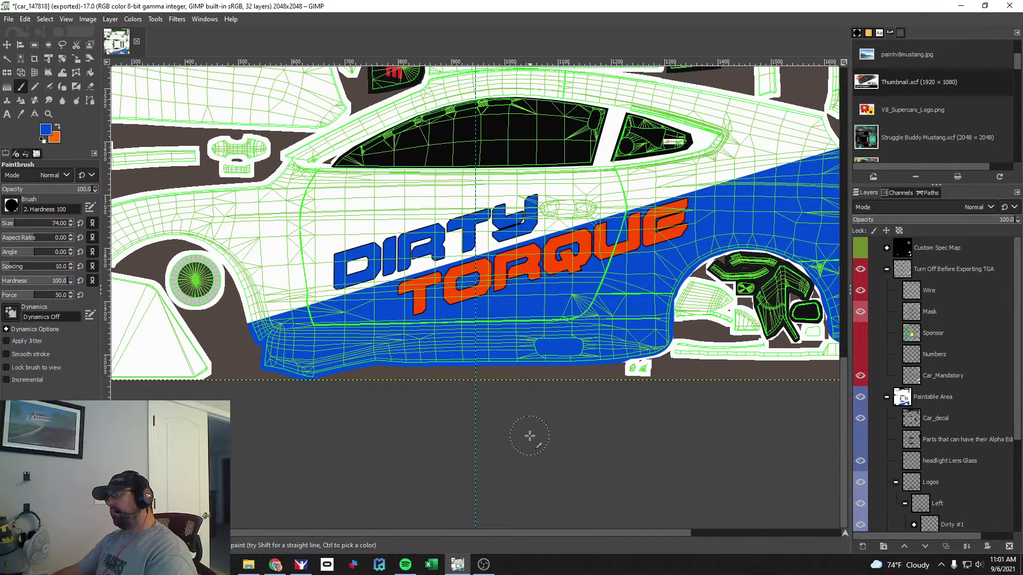
pyautogui.click(7, 45)
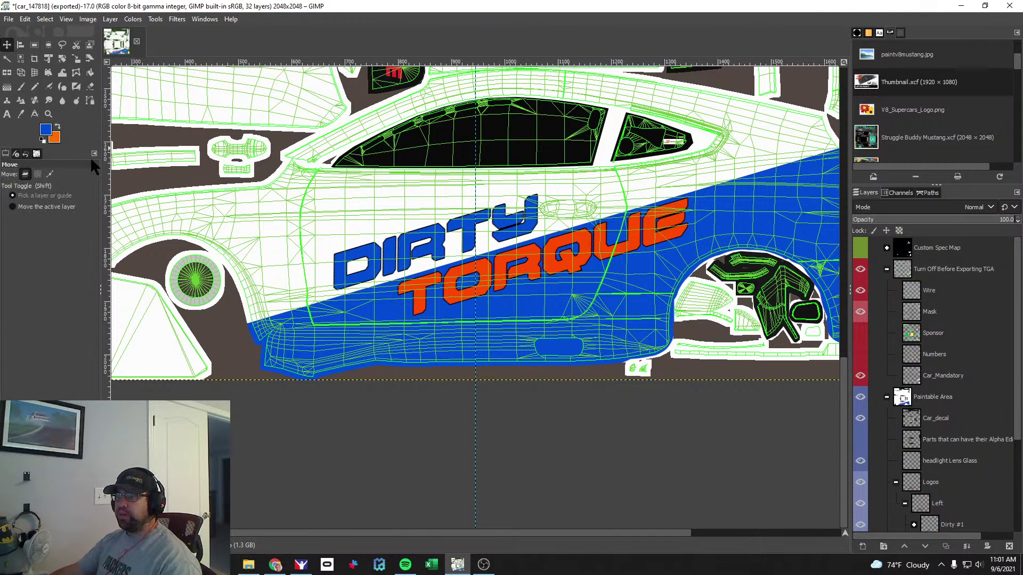
pyautogui.scroll(-5, 915, 457)
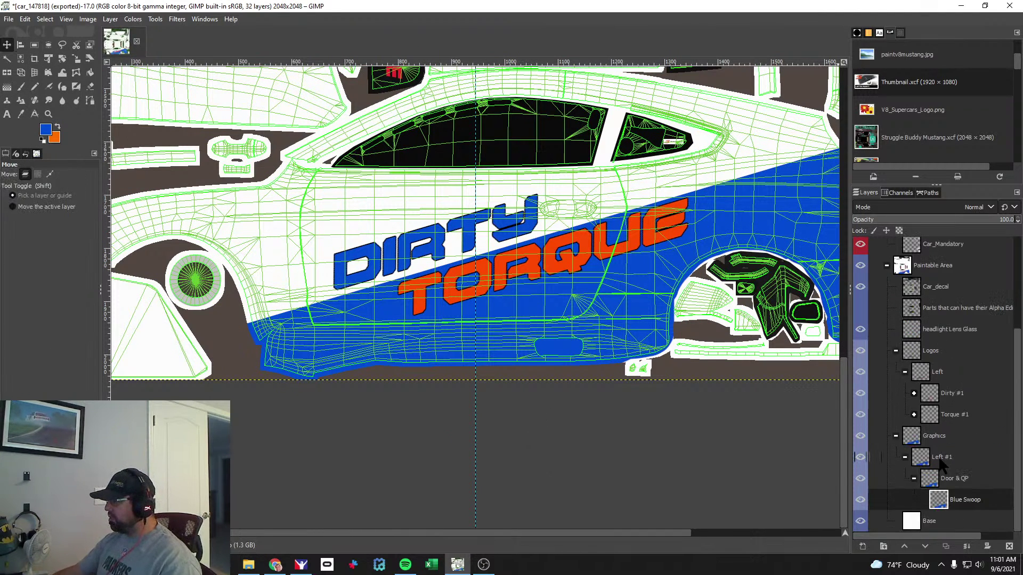
pyautogui.click(964, 499)
pyautogui.scroll(3, 429, 280)
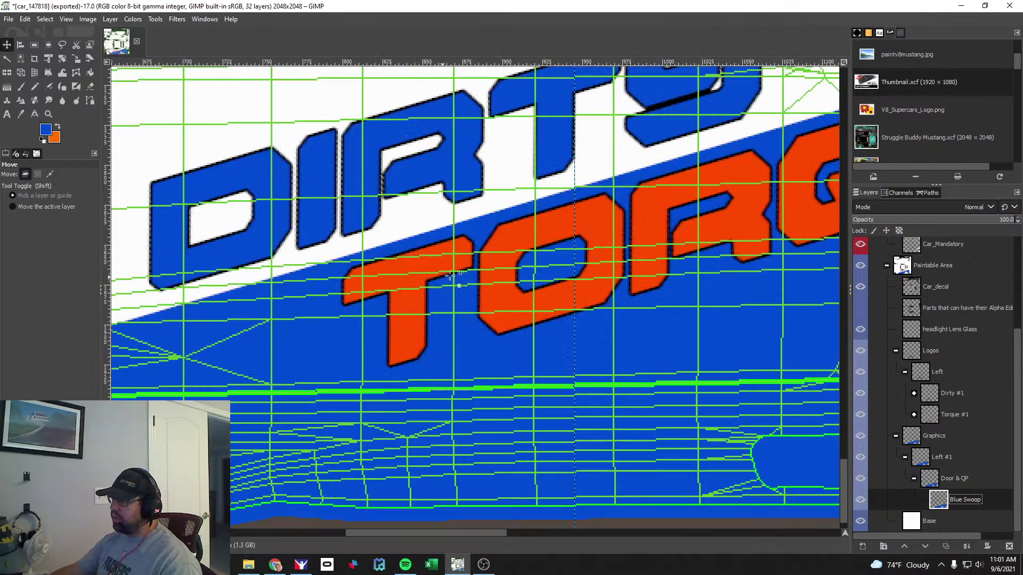
pyautogui.press('Up')
pyautogui.press('Up')
pyautogui.press('Up')
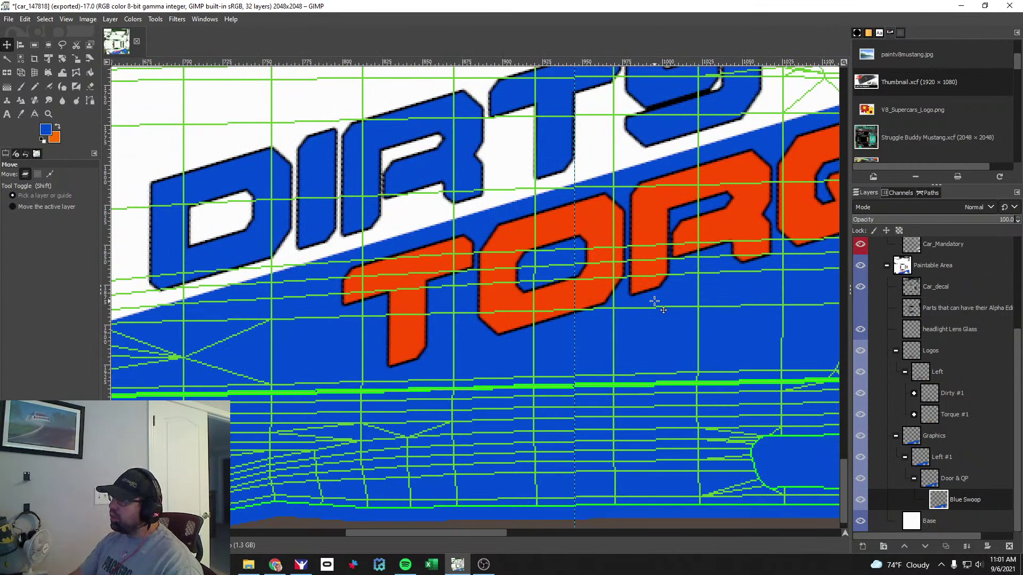
pyautogui.press('Up')
pyautogui.press('Up')
pyautogui.press('Down')
pyautogui.press('Down')
pyautogui.press('Down')
pyautogui.keyDown('ctrl'); pyautogui.scroll(-3, 651, 297); pyautogui.keyUp('ctrl')
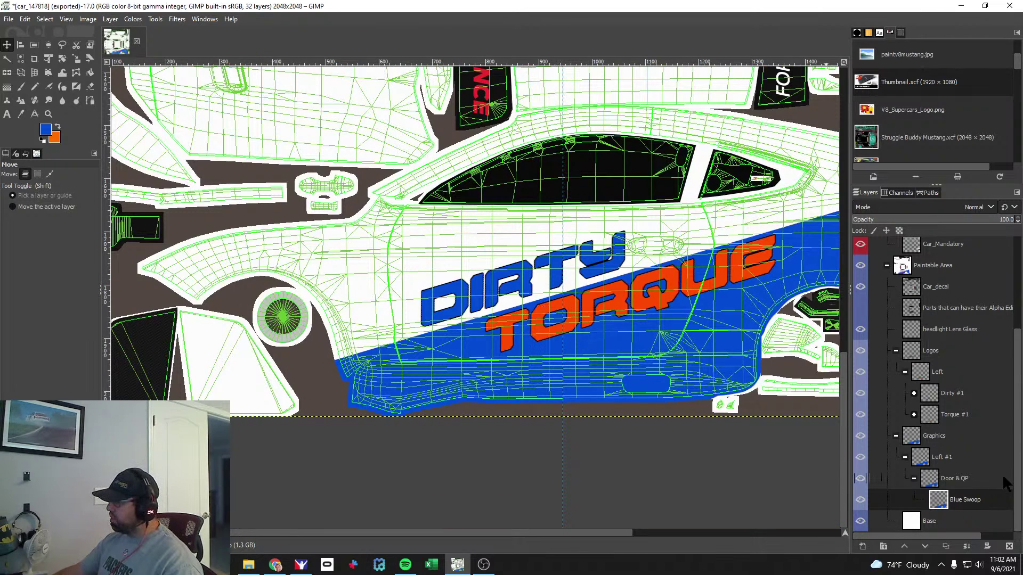
# Duplicate the Blue Swoop layer and rename the copy Blue Swoop Pinstripe.
pyautogui.rightClick(957, 508)
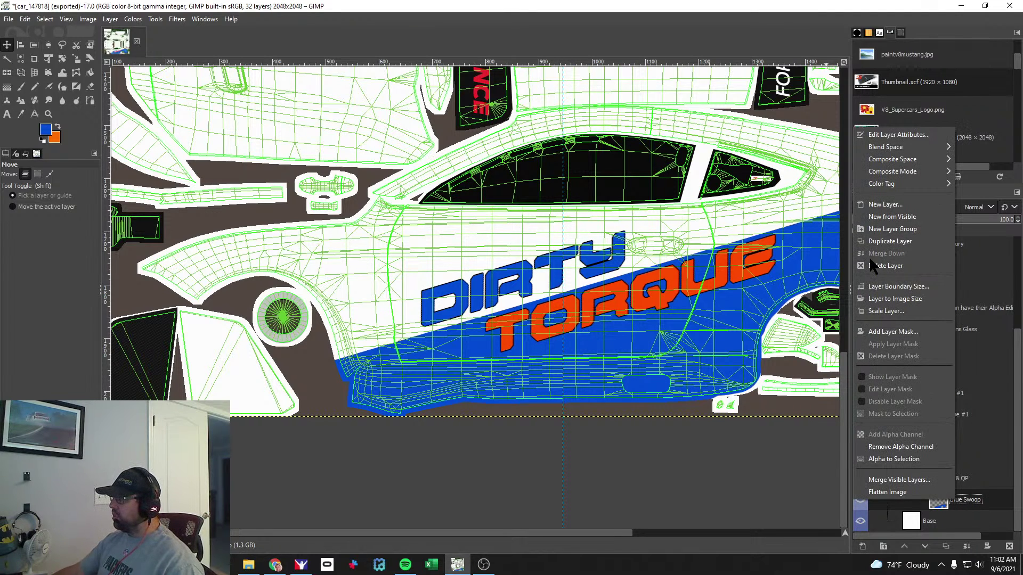
pyautogui.click(890, 241)
pyautogui.scroll(-1, 1006, 521)
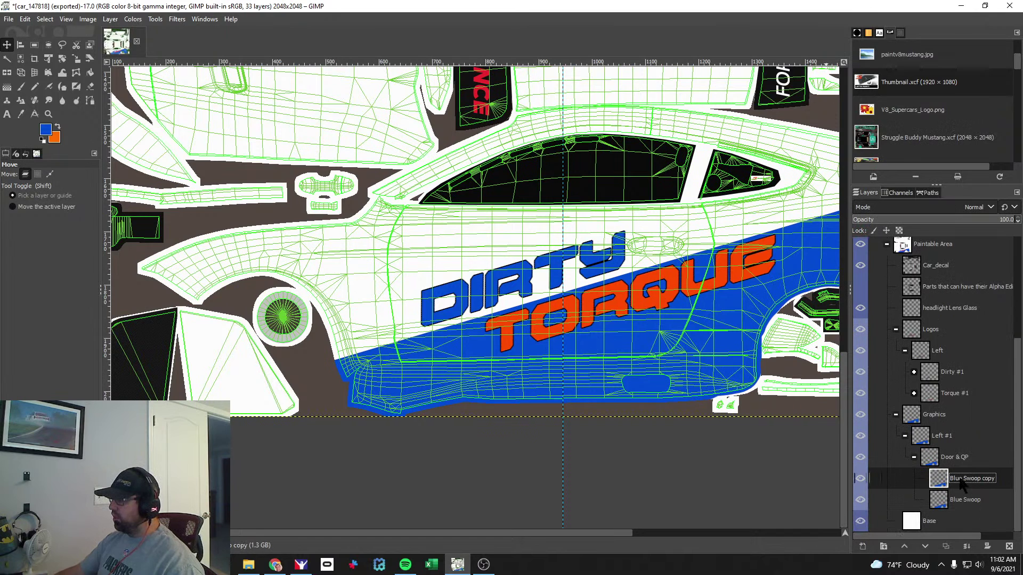
pyautogui.doubleClick(964, 481)
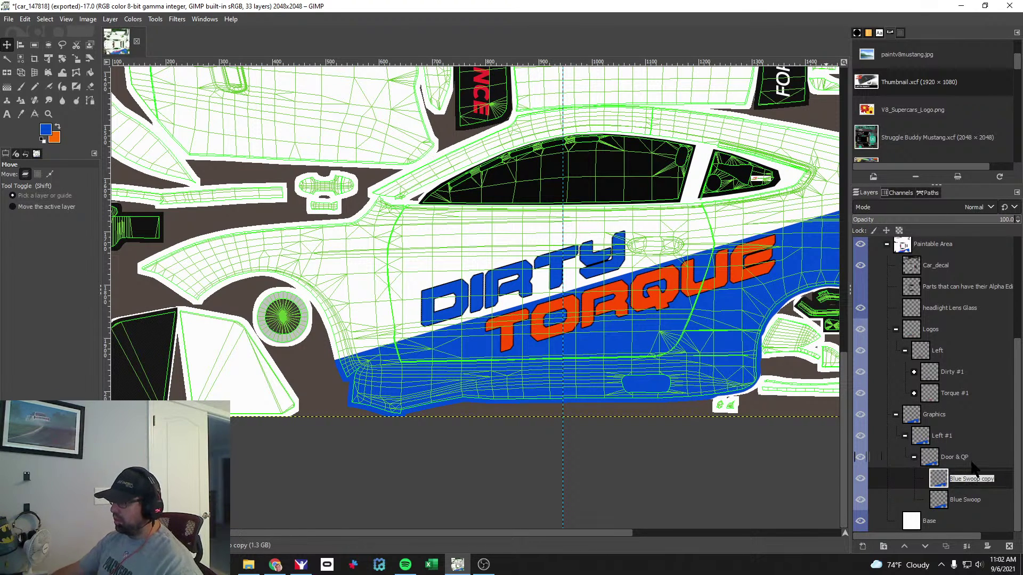
pyautogui.write('Blue Swoop Pinstripe')
pyautogui.press('Return')
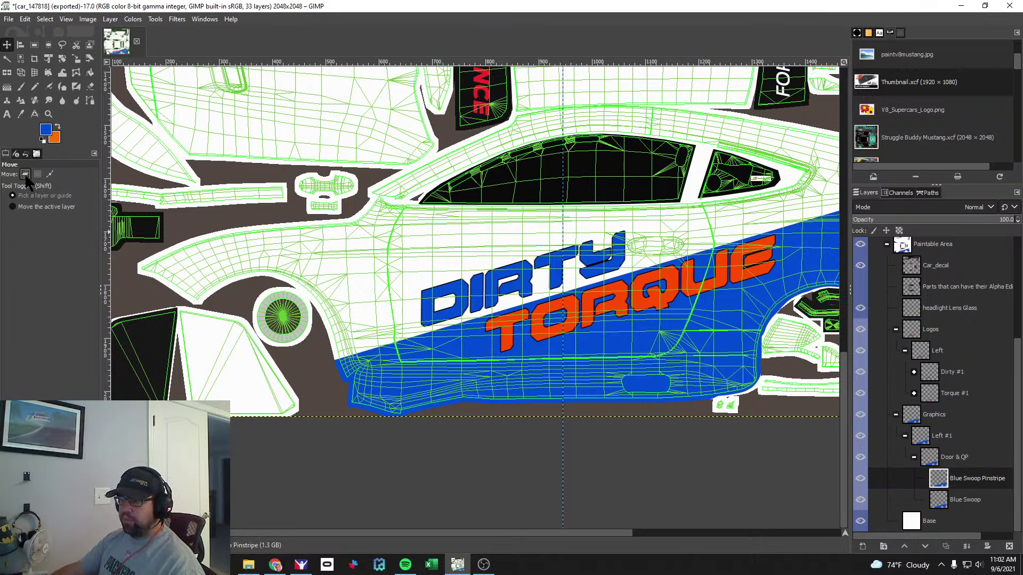
# Nudge the Blue Swoop Pinstripe layer up four pixels.
pyautogui.press('Up')
pyautogui.press('Up')
pyautogui.press('Up')
pyautogui.press('Up')
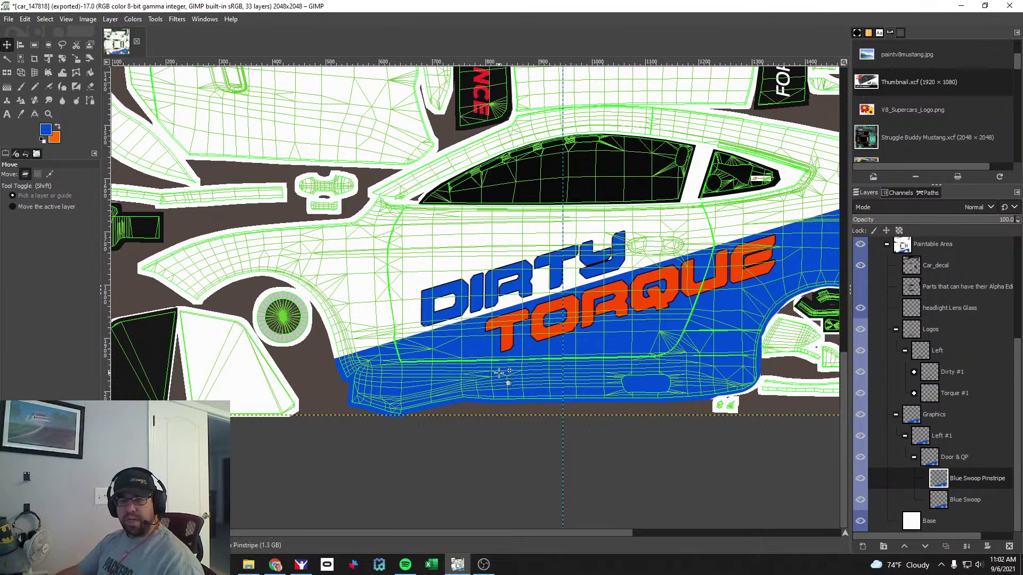
# Recolor the Blue Swoop Pinstripe layer with Color Exchange, changing blue 034cd3 to black.
pyautogui.click(130, 20)
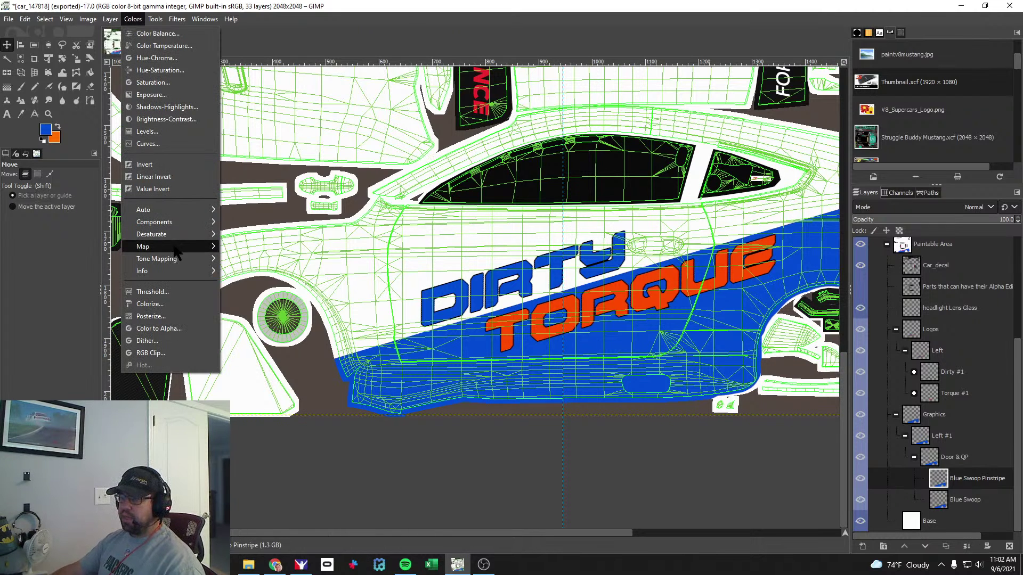
pyautogui.moveTo(176, 246)
pyautogui.click(259, 292)
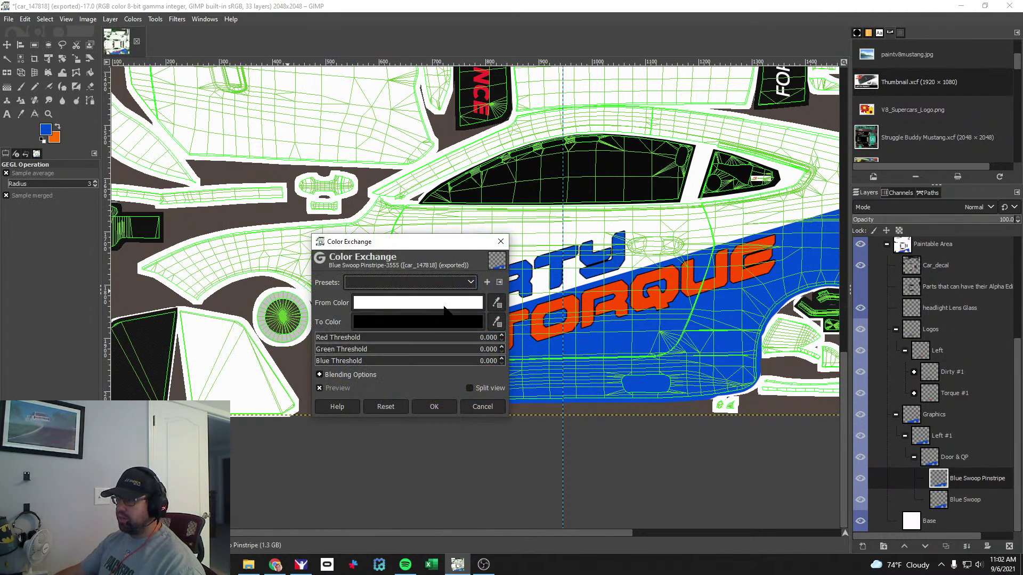
pyautogui.click(591, 348)
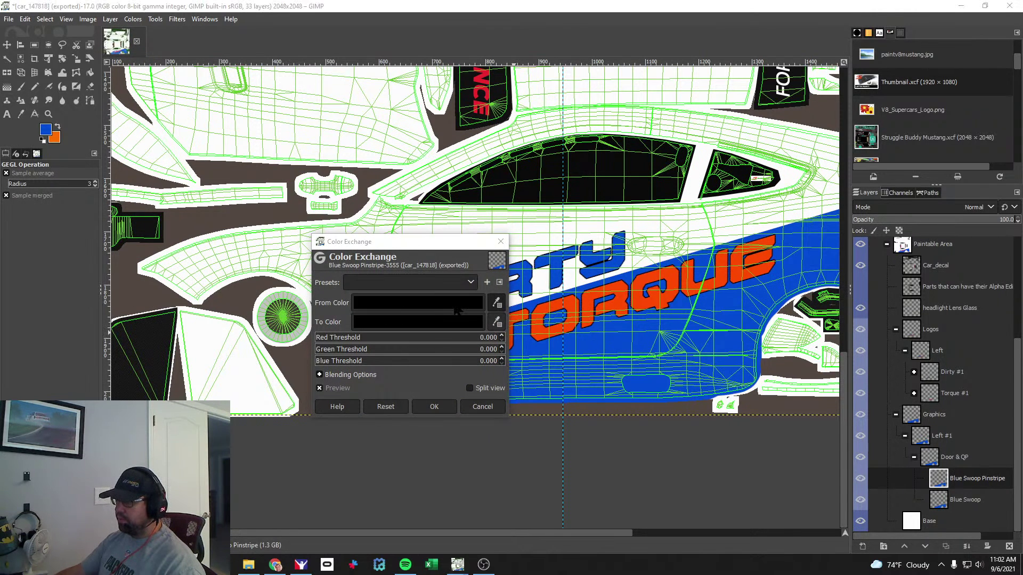
pyautogui.click(463, 304)
pyautogui.click(479, 368)
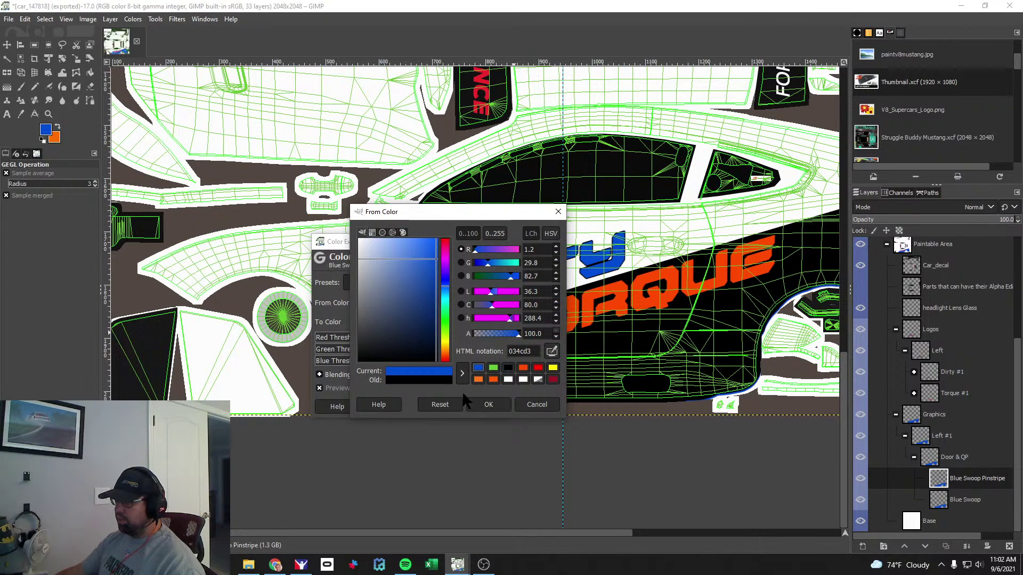
pyautogui.click(488, 405)
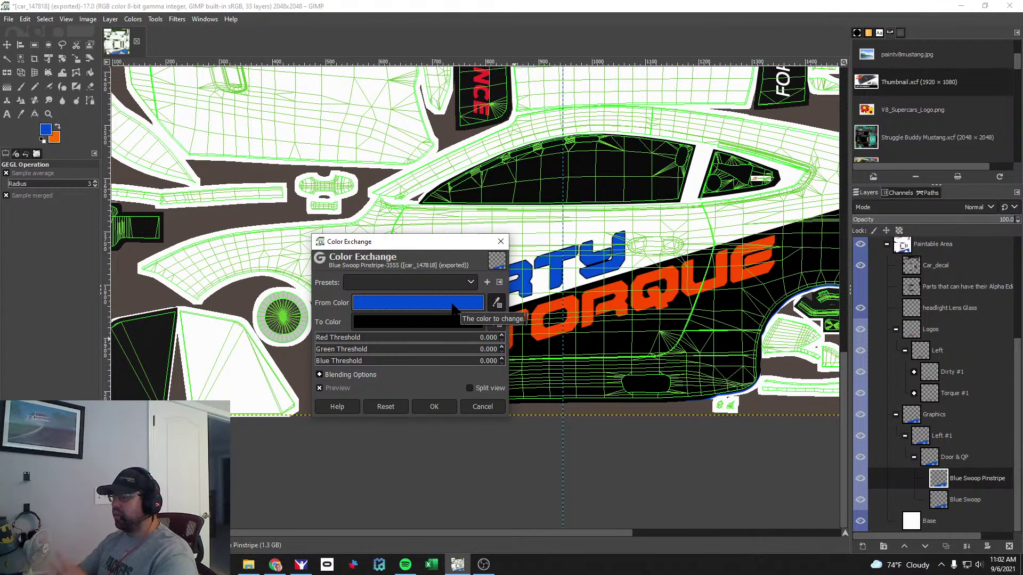
pyautogui.click(434, 406)
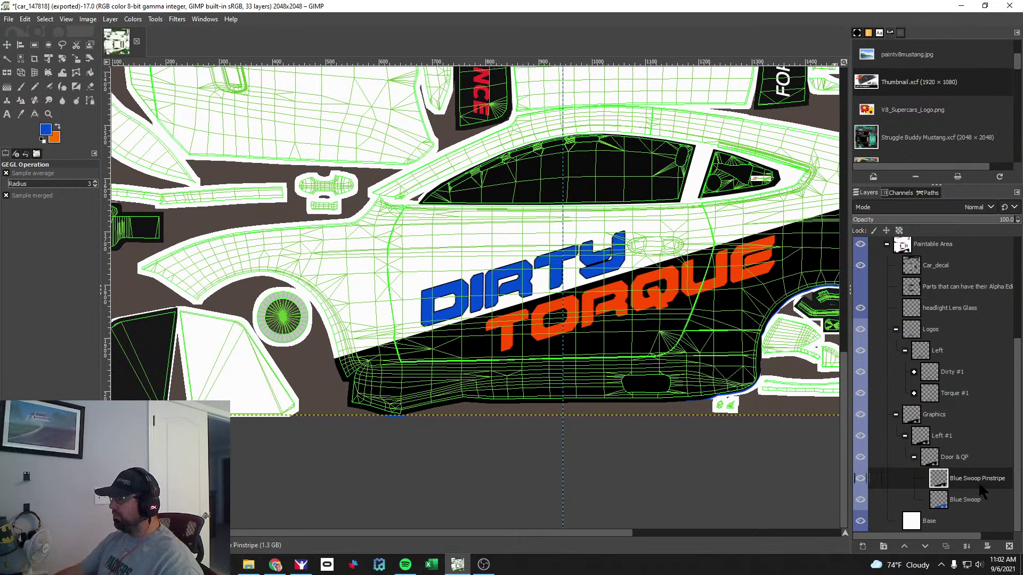
# Place the Blue Swoop Pinstripe layer beneath Blue Swoop and hide the Wire layer.
pyautogui.moveTo(974, 483); pyautogui.dragTo(964, 513)
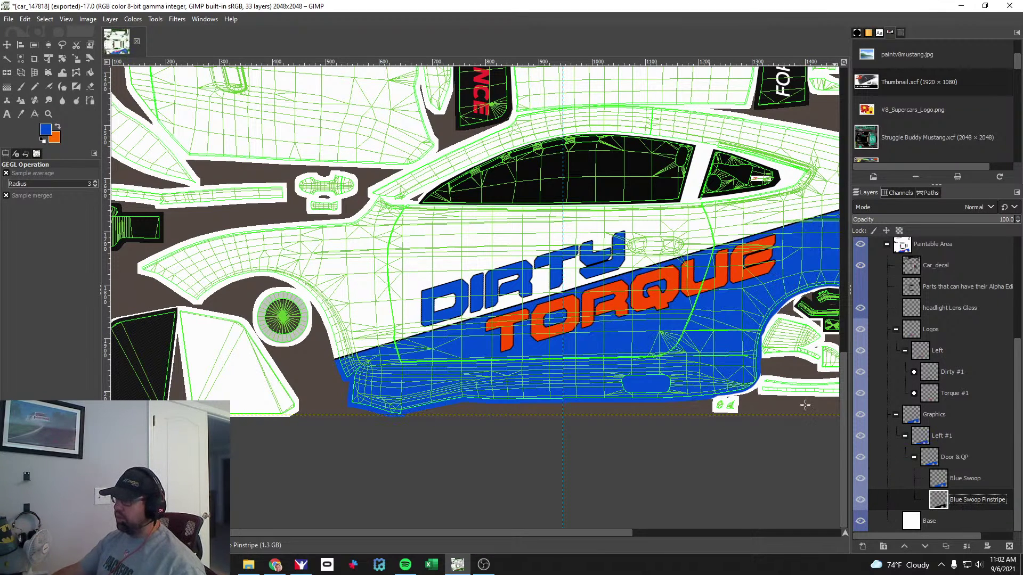
pyautogui.scroll(5, 562, 333)
pyautogui.scroll(-1, 518, 349)
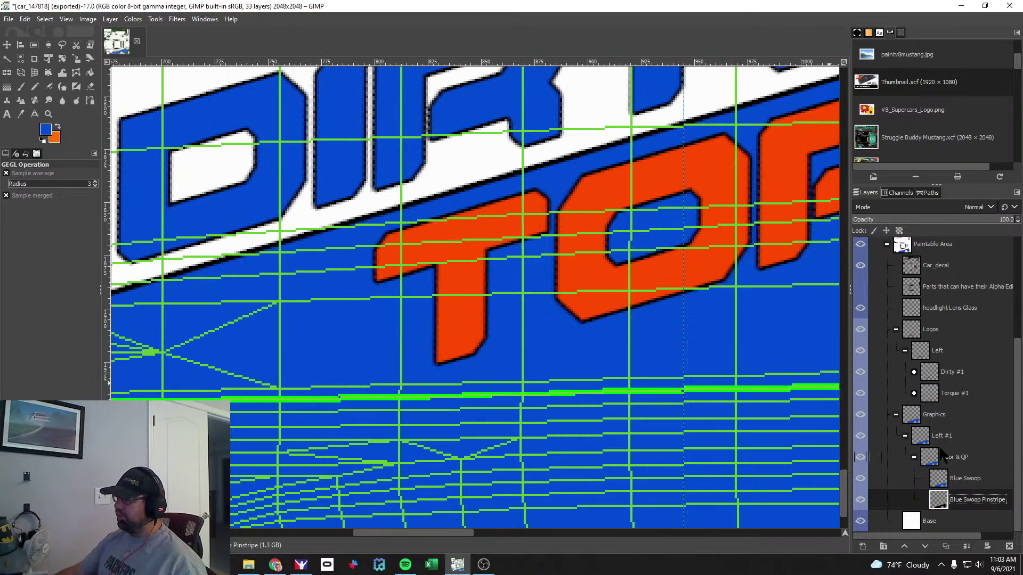
pyautogui.scroll(3, 941, 455)
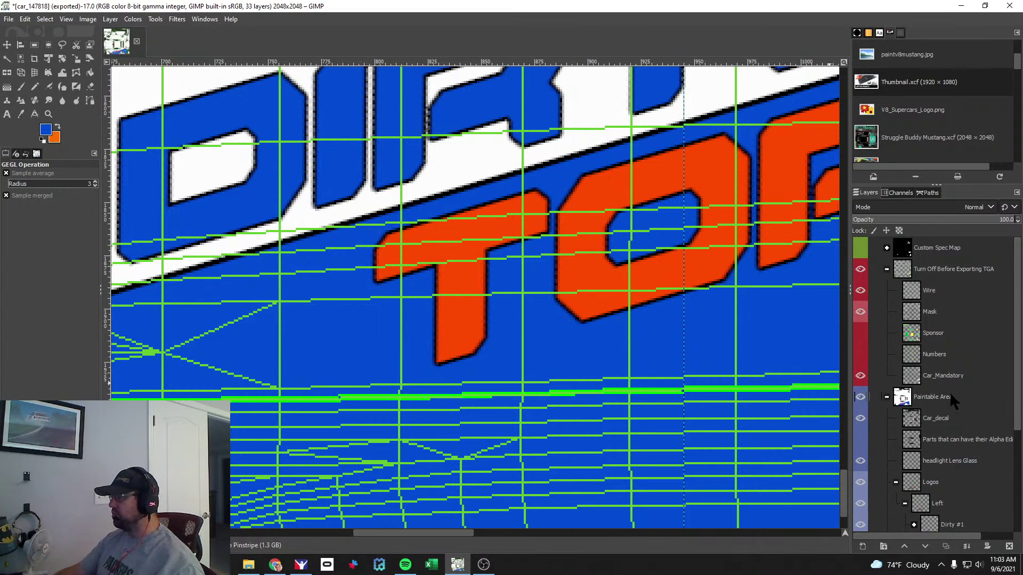
pyautogui.click(860, 292)
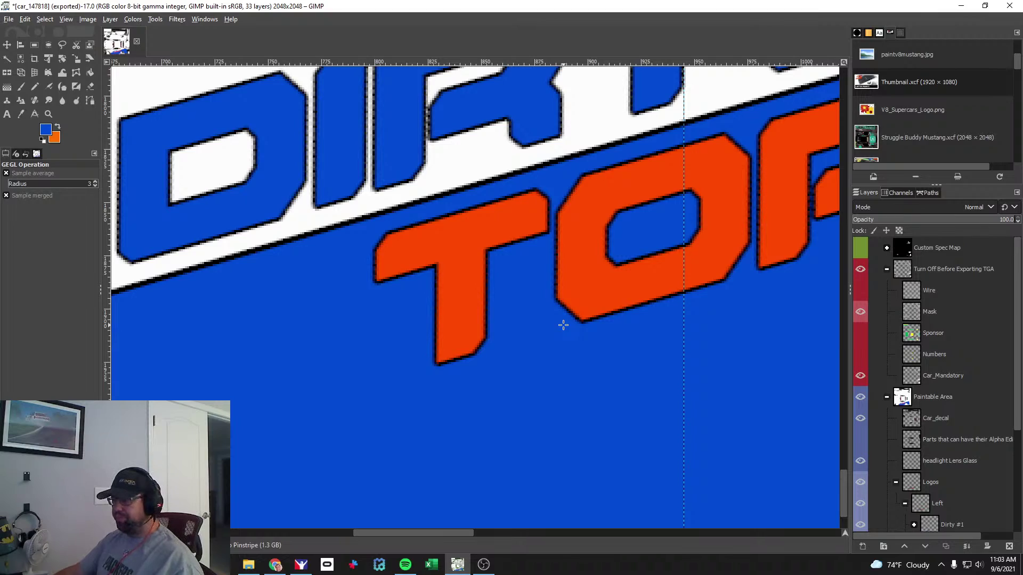
# Switch to iRacing and examine the swoop and lettering on the car model's left side from several angles.
pyautogui.hotkey('alt', 'Tab')
pyautogui.scroll(-5, 551, 361)
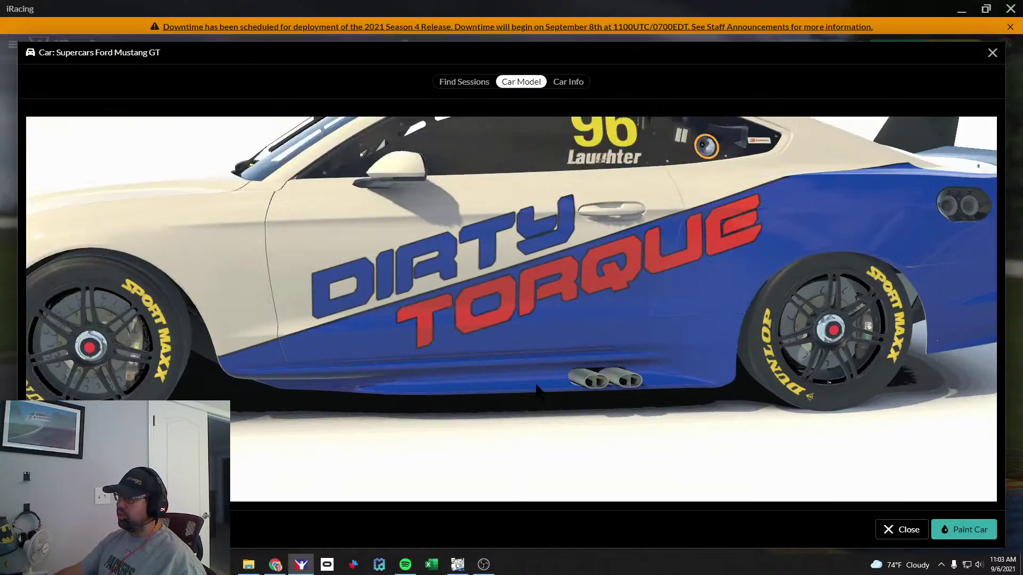
pyautogui.moveTo(551, 361); pyautogui.dragTo(671, 385)
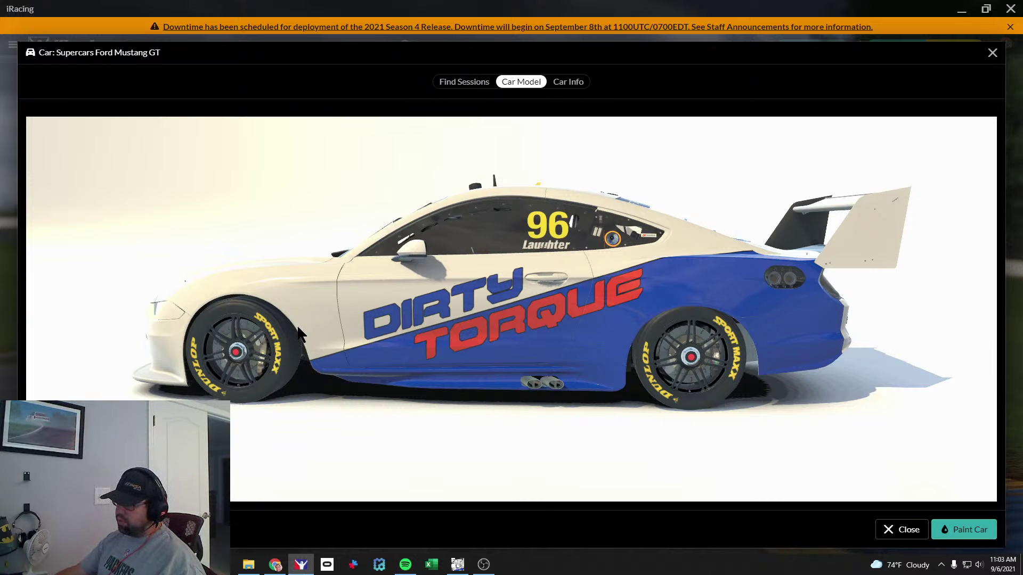
pyautogui.moveTo(420, 257); pyautogui.dragTo(418, 338)
pyautogui.moveTo(478, 315); pyautogui.dragTo(335, 345)
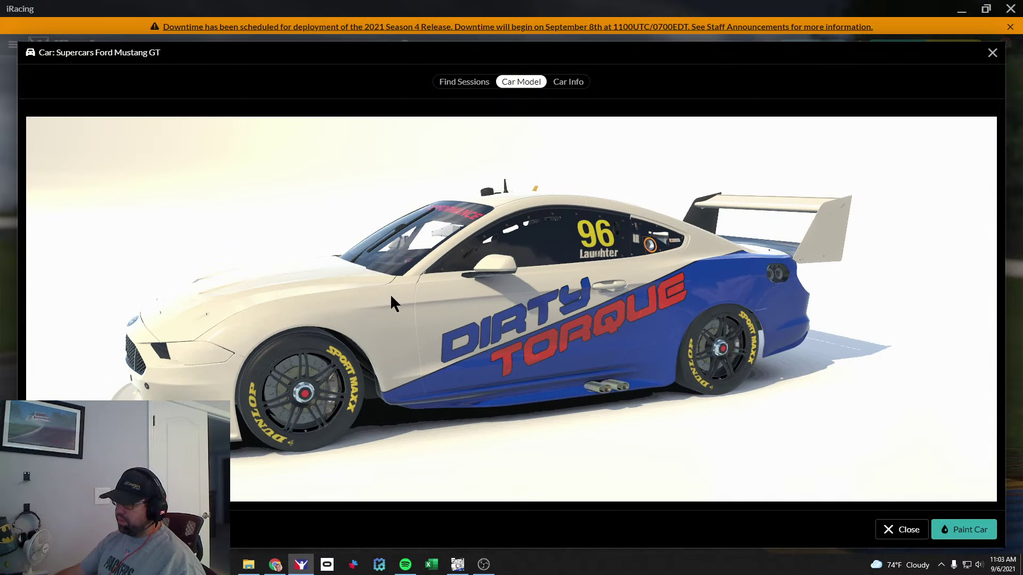
# Switch to GIMP and duplicate the Blue Swoop Pinstripe layer.
pyautogui.moveTo(501, 323)
pyautogui.mouseDown()
pyautogui.moveTo(420, 319)
pyautogui.moveTo(523, 314)
pyautogui.moveTo(502, 319)
pyautogui.mouseUp()
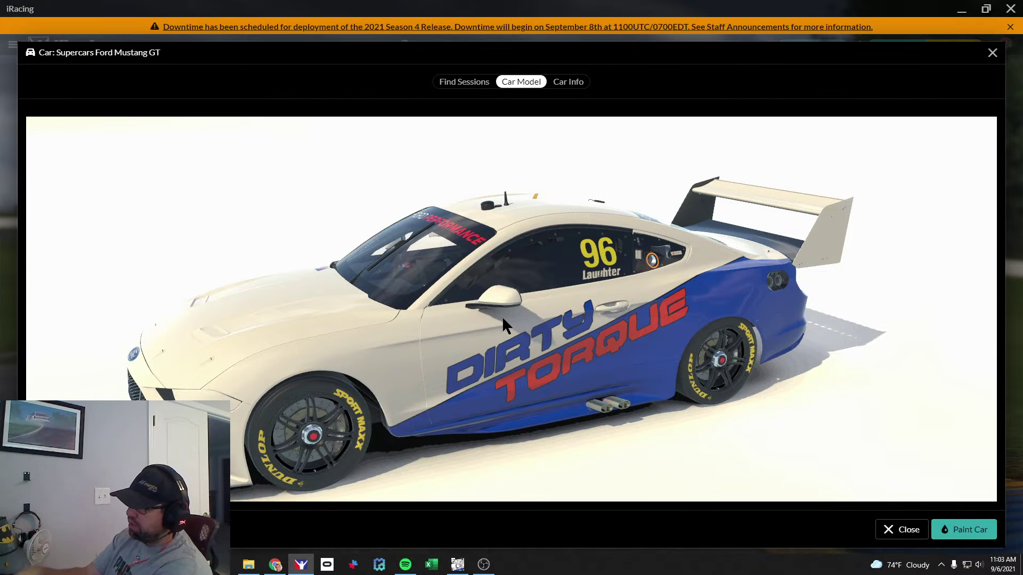
pyautogui.hotkey('alt', 'Tab')
pyautogui.scroll(2, 568, 352)
pyautogui.scroll(-2, 569, 353)
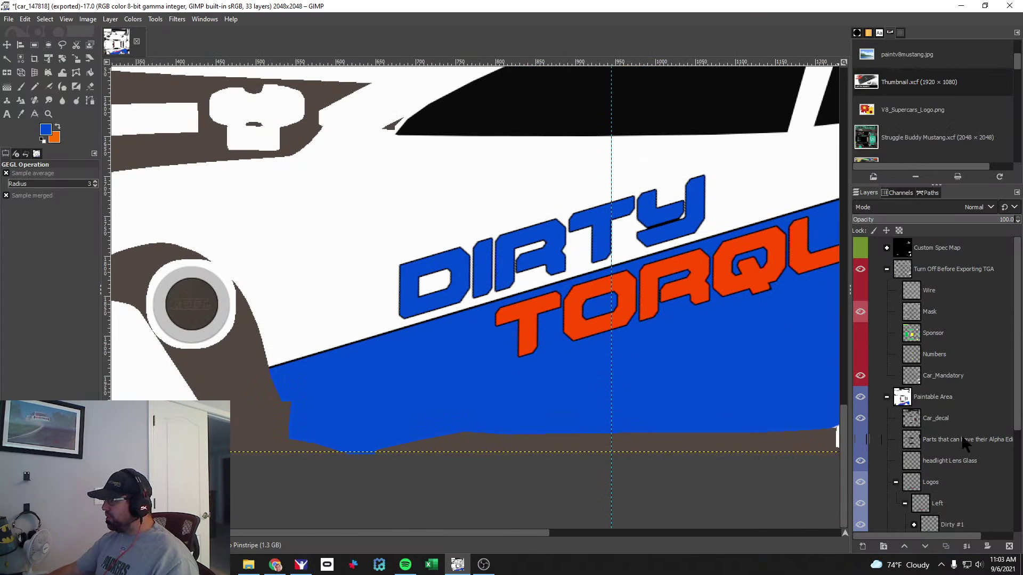
pyautogui.scroll(-5, 956, 441)
pyautogui.click(963, 479)
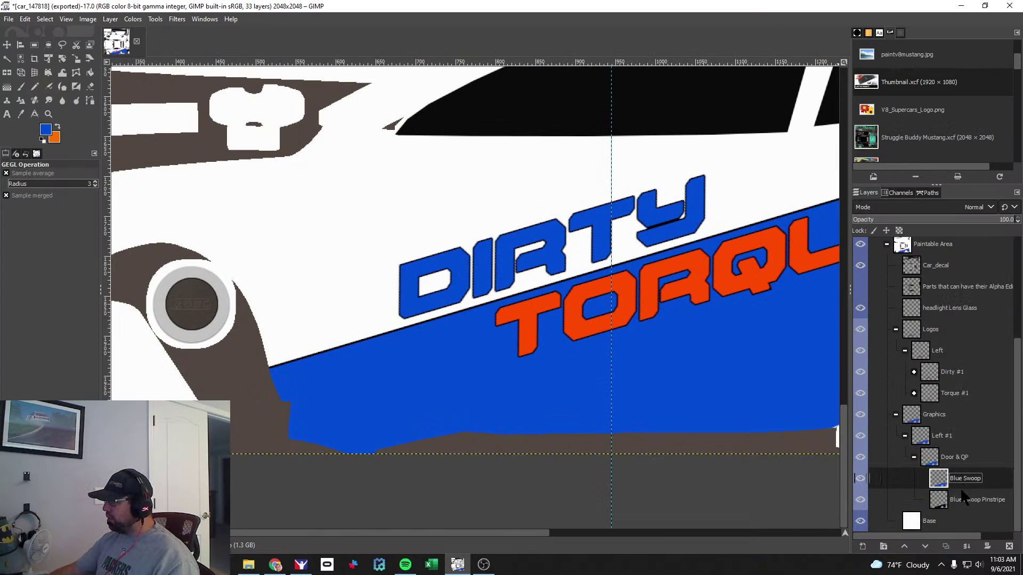
pyautogui.click(966, 500)
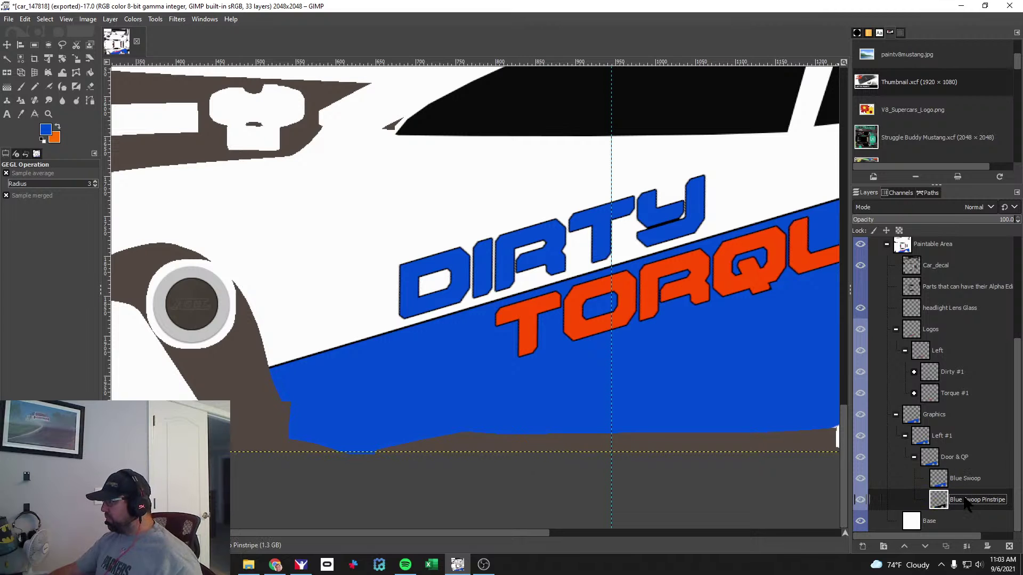
pyautogui.rightClick(967, 503)
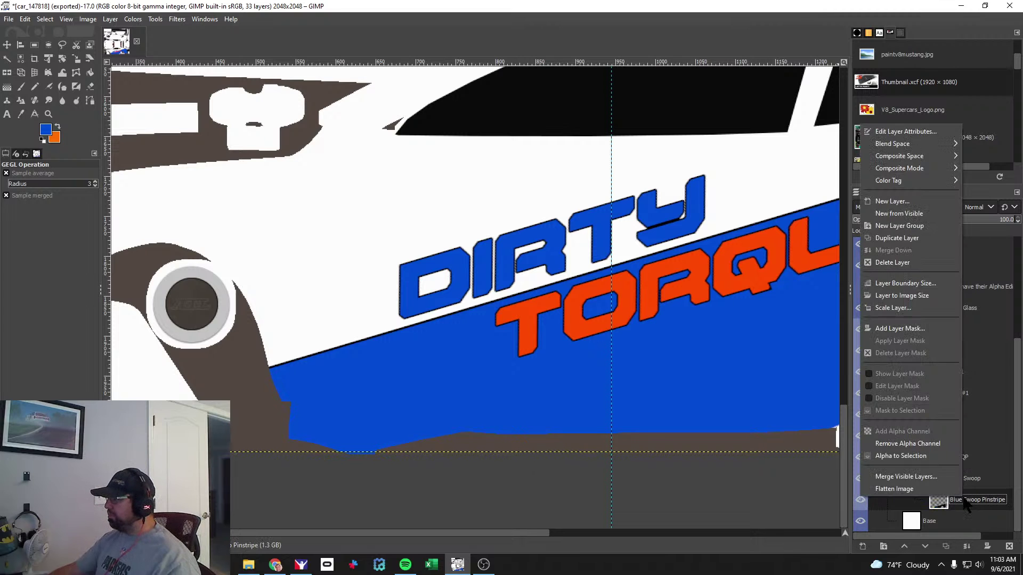
pyautogui.click(901, 238)
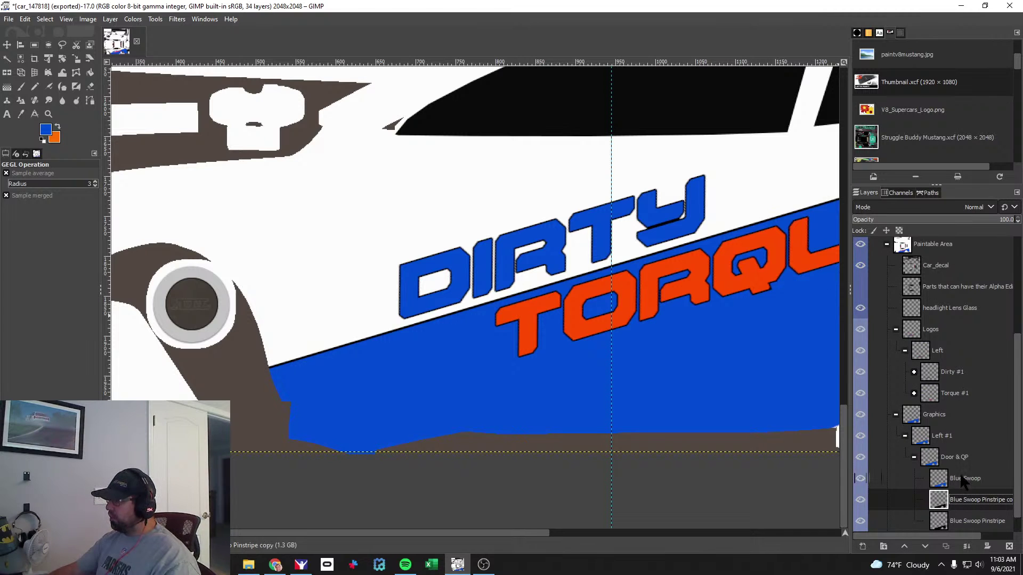
# Move the Blue Swoop Pinstripe copy up about 80 pixels so its black band extends above the DIRTY lettering.
pyautogui.click(7, 45)
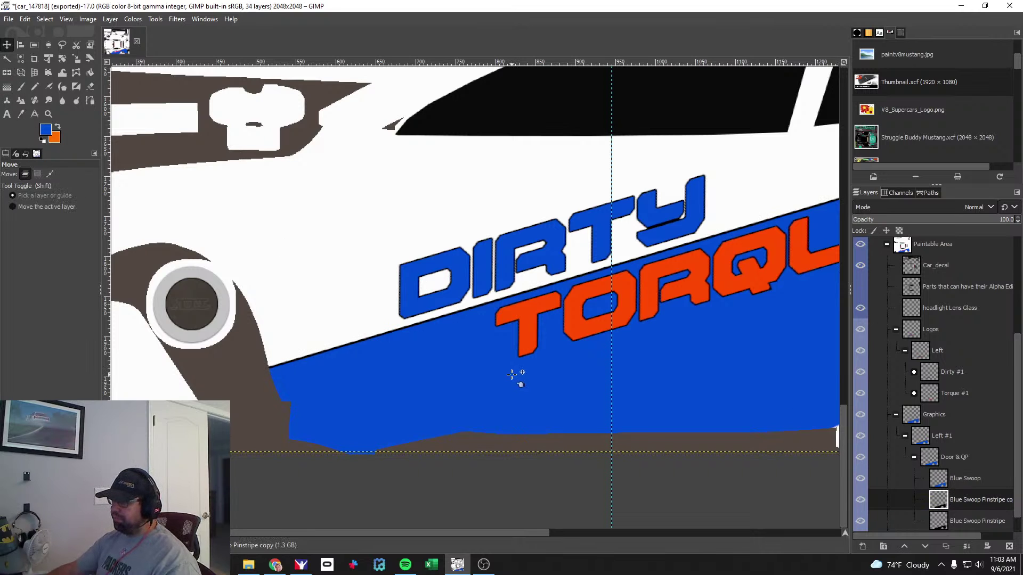
pyautogui.hotkey('shift', 'Up')
pyautogui.hotkey('shift', 'Up')
pyautogui.hotkey('shift', 'Up')
pyautogui.hotkey('shift', 'Up')
pyautogui.hotkey('shift', 'Down')
pyautogui.press('Down')
pyautogui.press('Down')
pyautogui.press('Down')
pyautogui.press('Down')
pyautogui.press('Up')
pyautogui.press('Up')
pyautogui.press('Up')
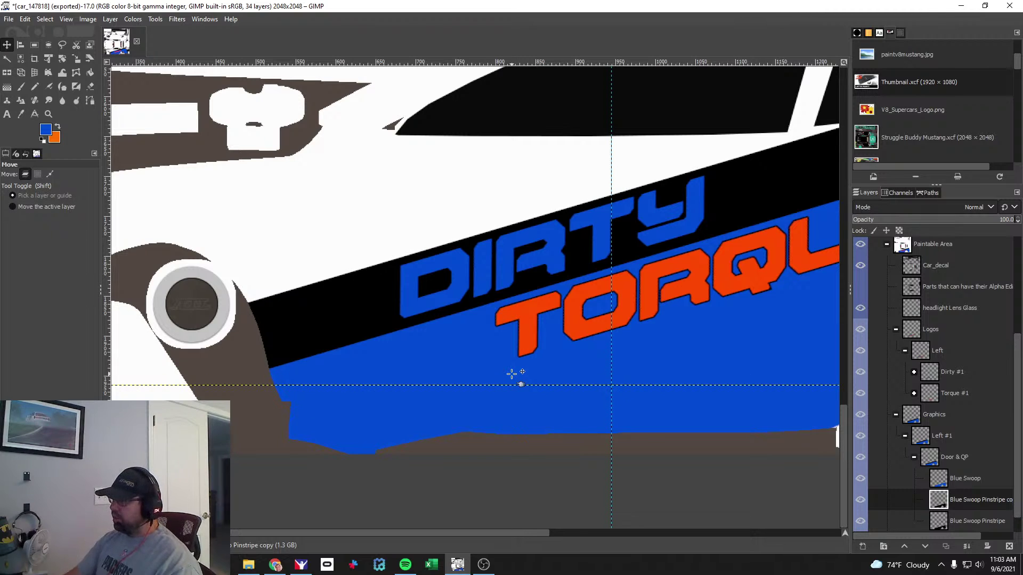
# Duplicate the raised Blue Swoop Pinstripe copy and nudge the new duplicate up four pixels.
pyautogui.scroll(-1, 957, 522)
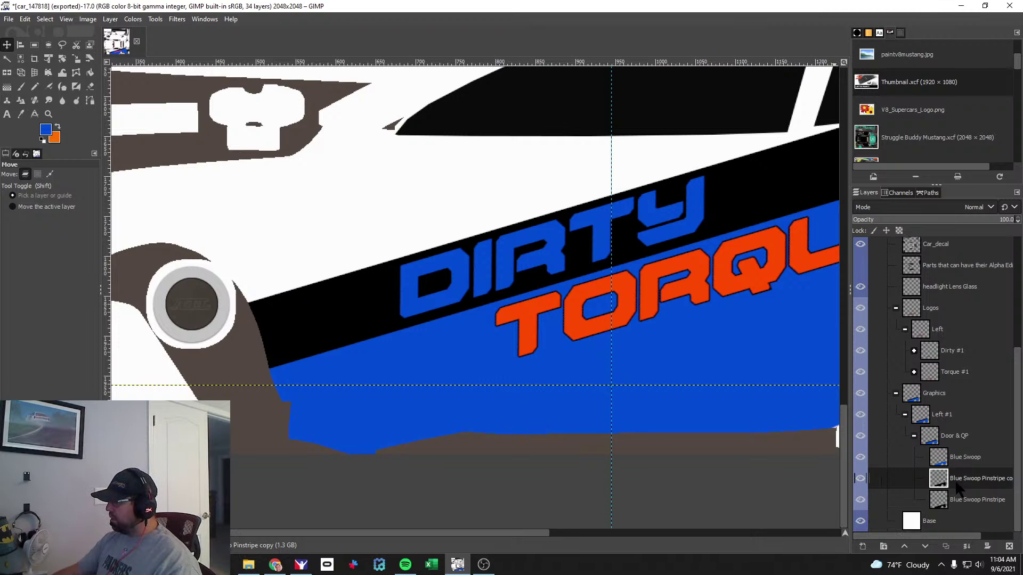
pyautogui.rightClick(955, 482)
pyautogui.click(900, 218)
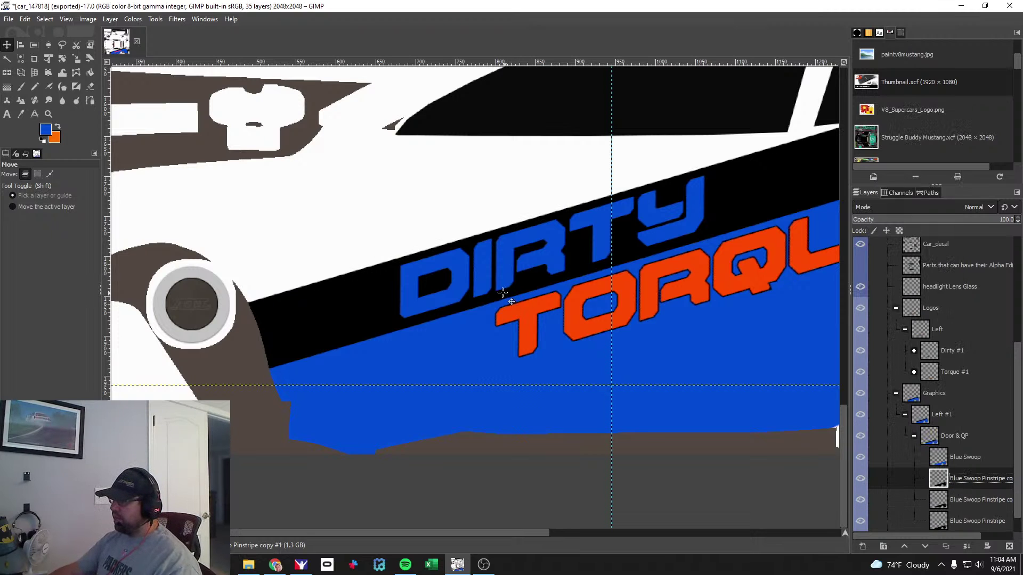
pyautogui.press('Up')
pyautogui.press('Up')
pyautogui.press('Up')
pyautogui.press('Up')
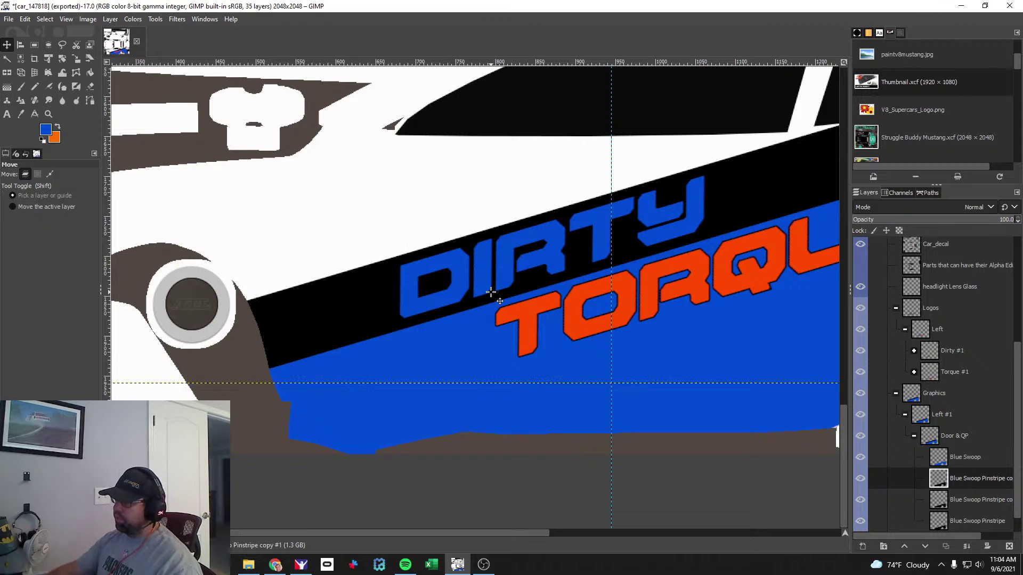
# Rename the newest duplicate Orange Swoop Pinstripe and the copy beneath it Orange Swoop.
pyautogui.scroll(-1, 876, 453)
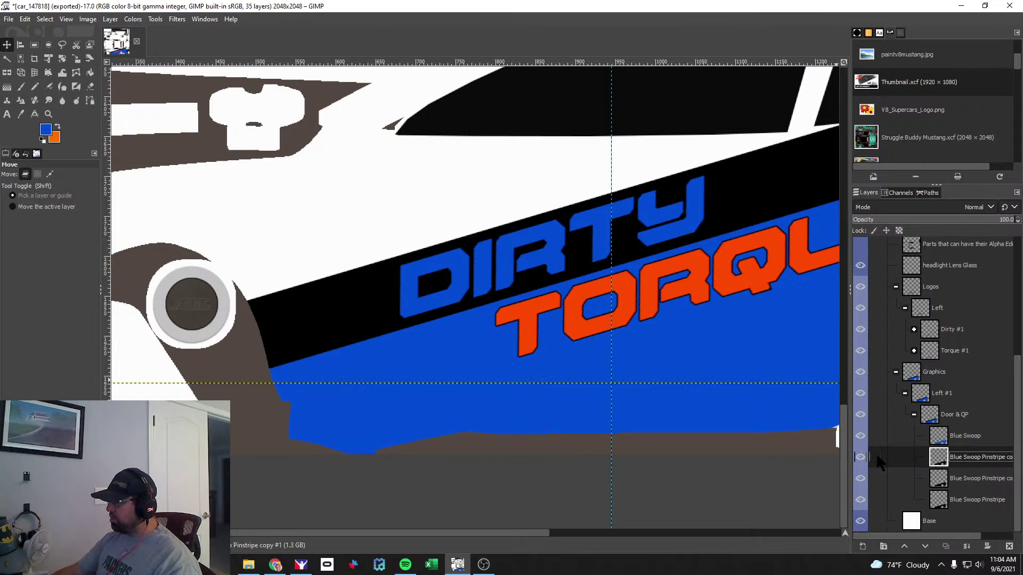
pyautogui.write('Ora')
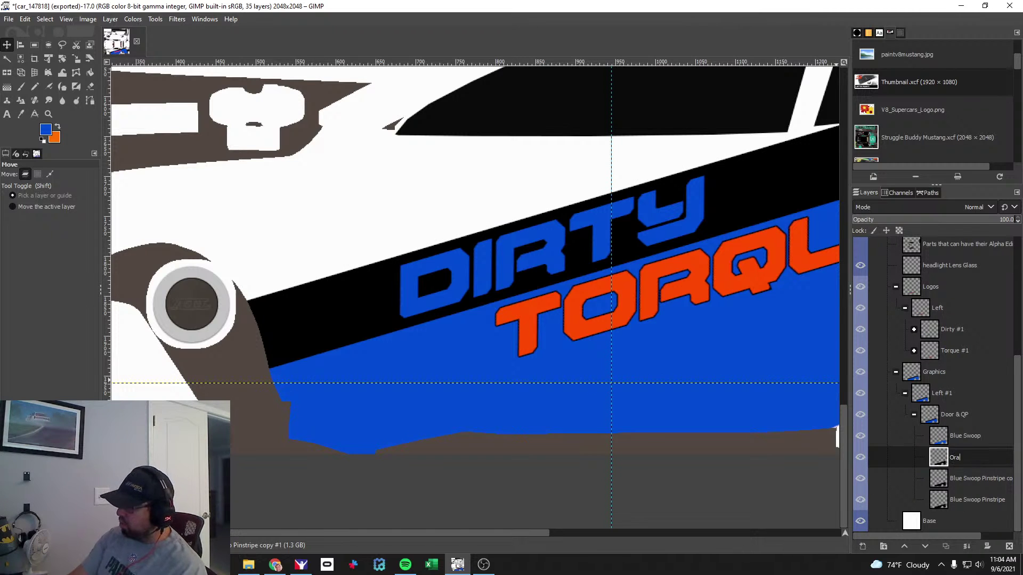
pyautogui.write('nge Swoop Pinstripe')
pyautogui.press('Return')
pyautogui.click(969, 479)
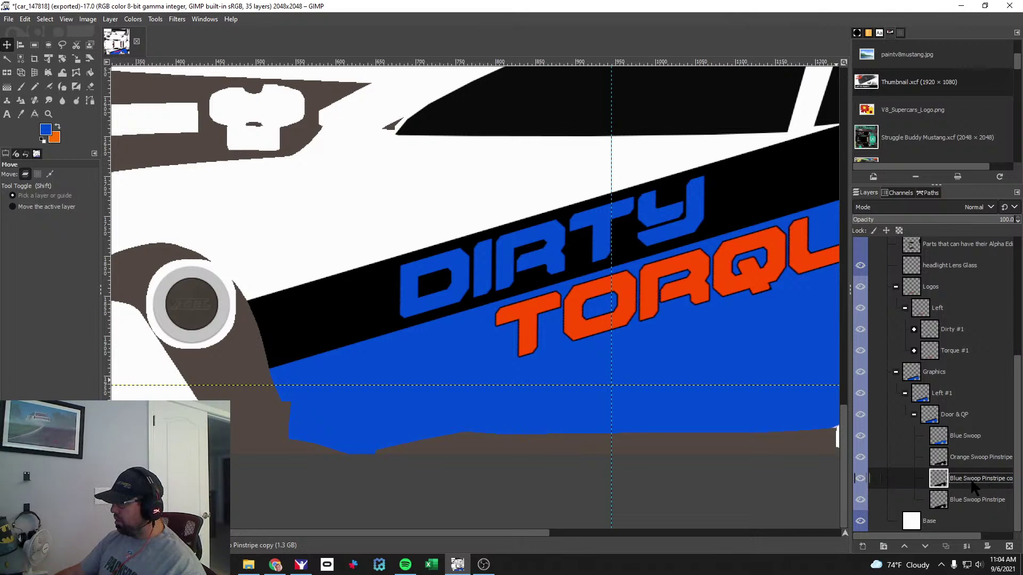
pyautogui.doubleClick(933, 479)
pyautogui.write('Ora')
pyautogui.write('woop')
pyautogui.press('Return')
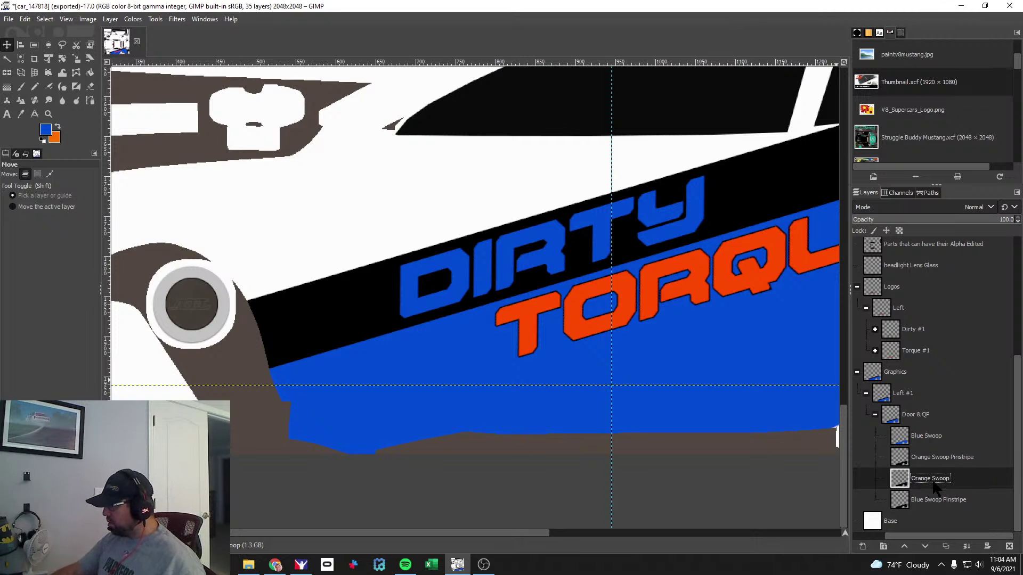
# Recolor the Orange Swoop layer with Color Exchange, changing black to the saved orange used for the TORQUE lettering.
pyautogui.click(933, 435)
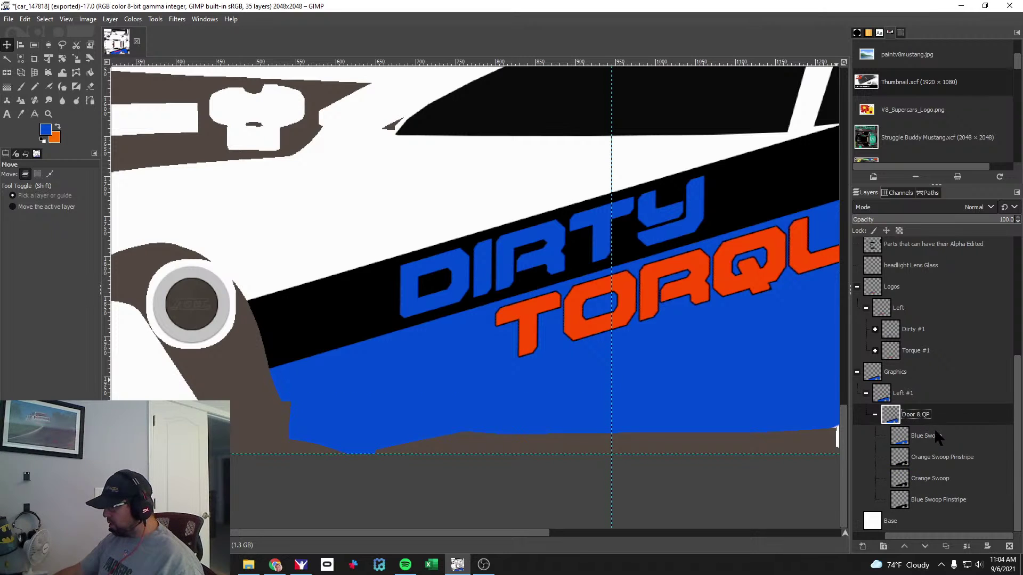
pyautogui.click(932, 479)
pyautogui.click(132, 20)
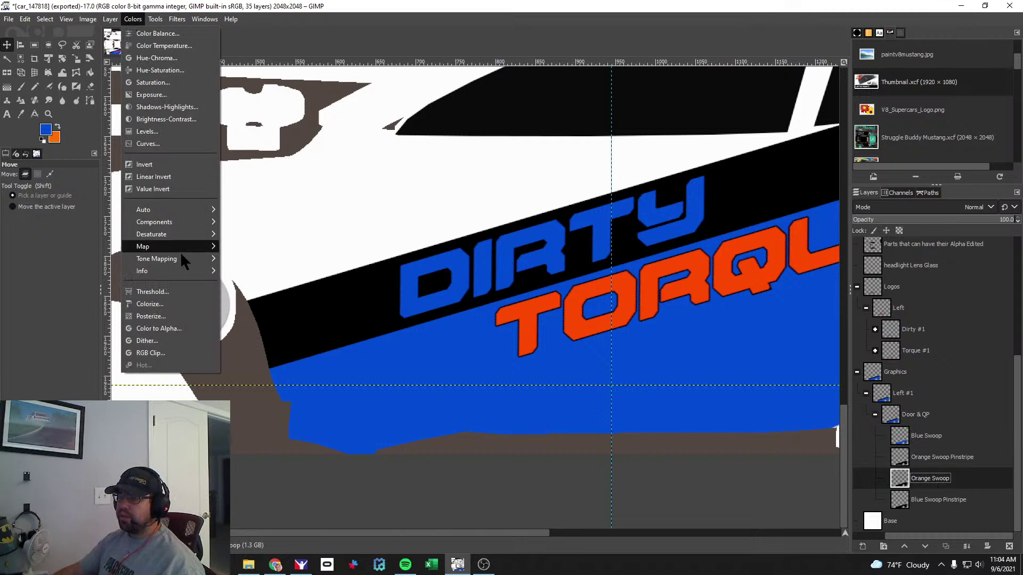
pyautogui.moveTo(180, 246)
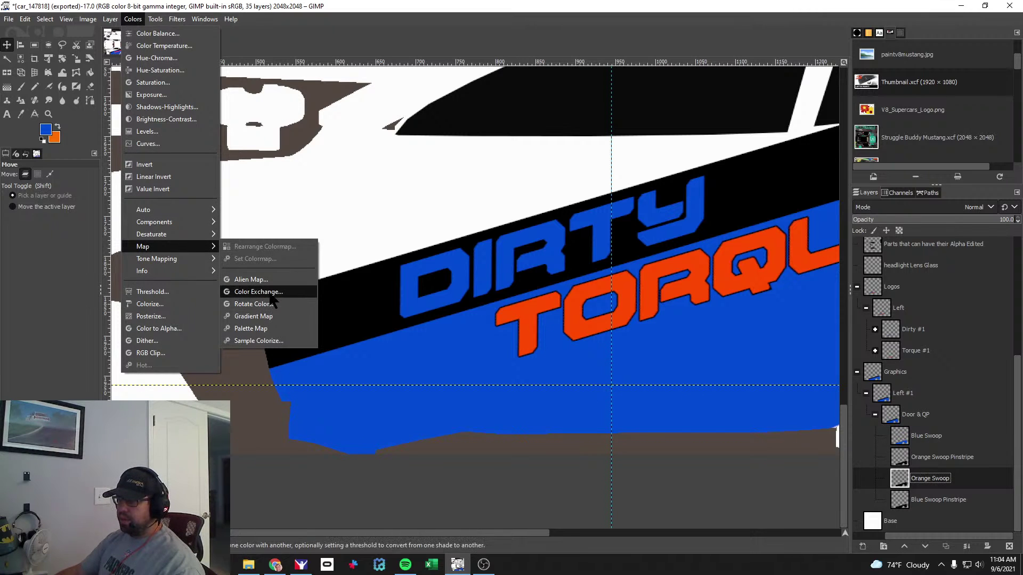
pyautogui.click(273, 293)
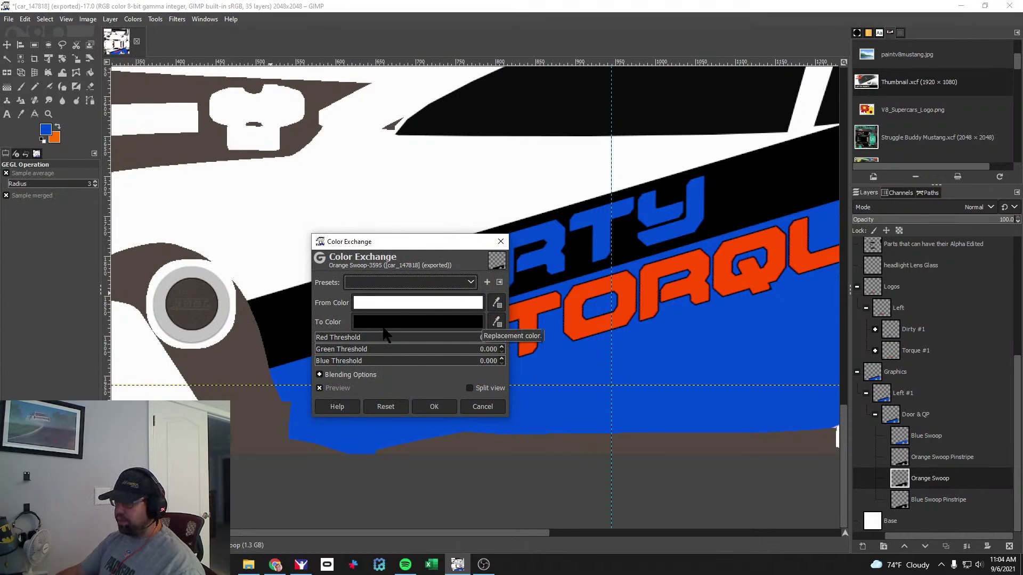
pyautogui.click(438, 302)
pyautogui.moveTo(392, 314); pyautogui.dragTo(414, 405)
pyautogui.click(476, 405)
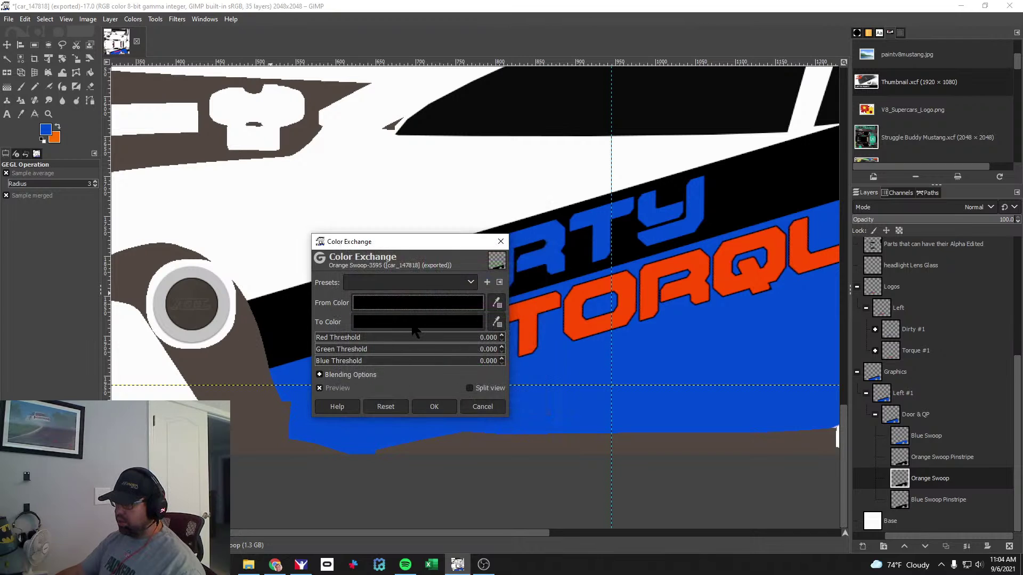
pyautogui.click(411, 322)
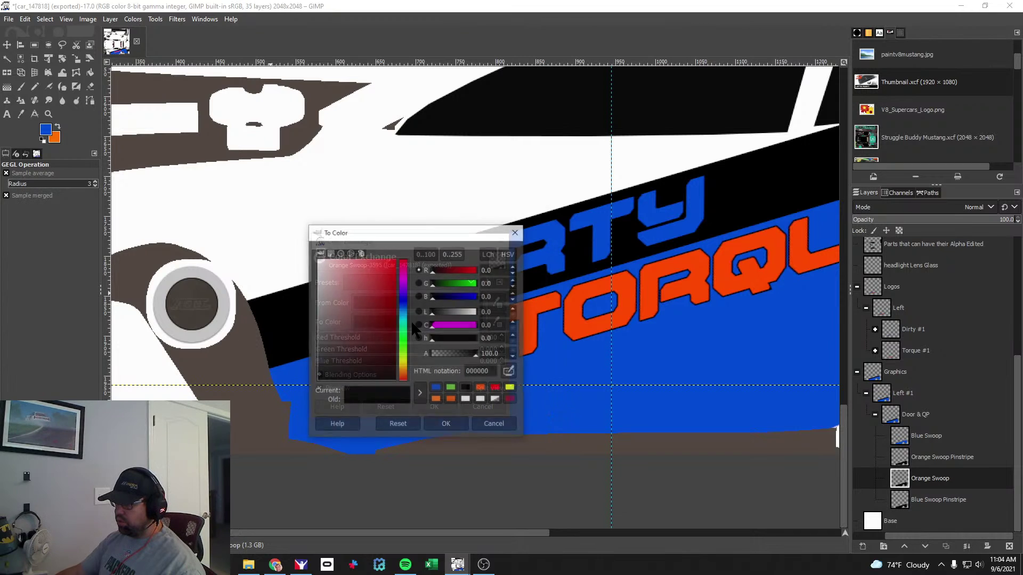
pyautogui.click(481, 388)
pyautogui.click(439, 424)
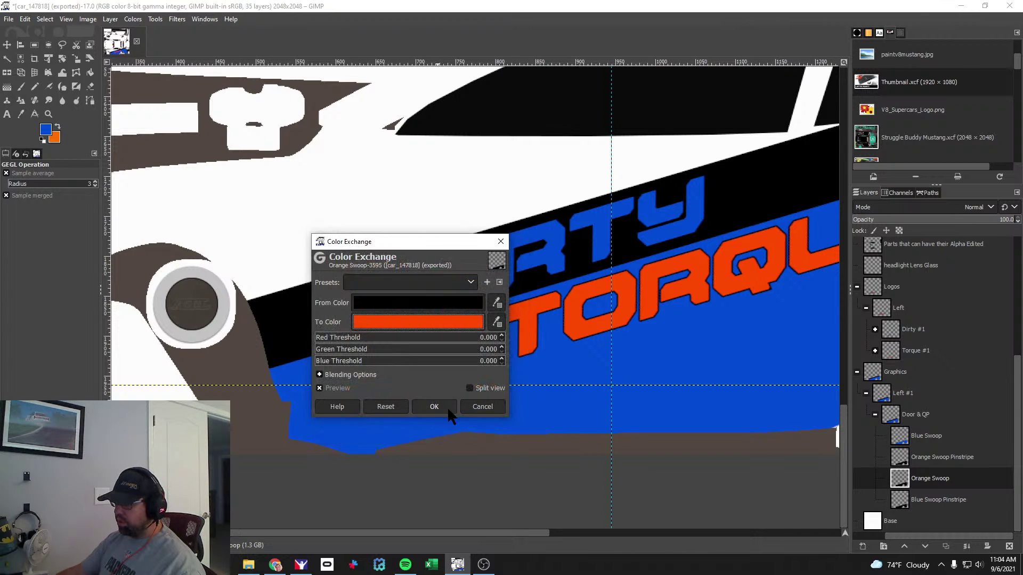
pyautogui.click(445, 406)
# Reorder the Door & QP layers from the top down as Blue Swoop Pinstripe, Orange Swoop, Orange Swoop Pinstripe, Blue Swoop.
pyautogui.moveTo(914, 480); pyautogui.dragTo(923, 450)
pyautogui.moveTo(923, 503); pyautogui.dragTo(925, 479)
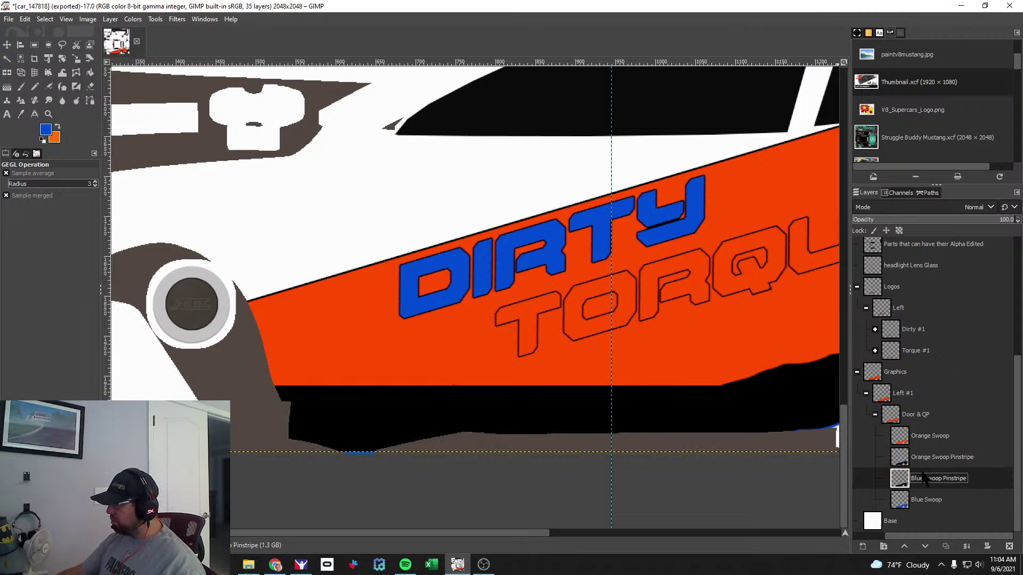
pyautogui.click(933, 458)
pyautogui.click(927, 435)
pyautogui.moveTo(933, 480)
pyautogui.mouseDown()
pyautogui.moveTo(930, 454)
pyautogui.moveTo(929, 487)
pyautogui.mouseUp()
pyautogui.moveTo(924, 492); pyautogui.dragTo(928, 467)
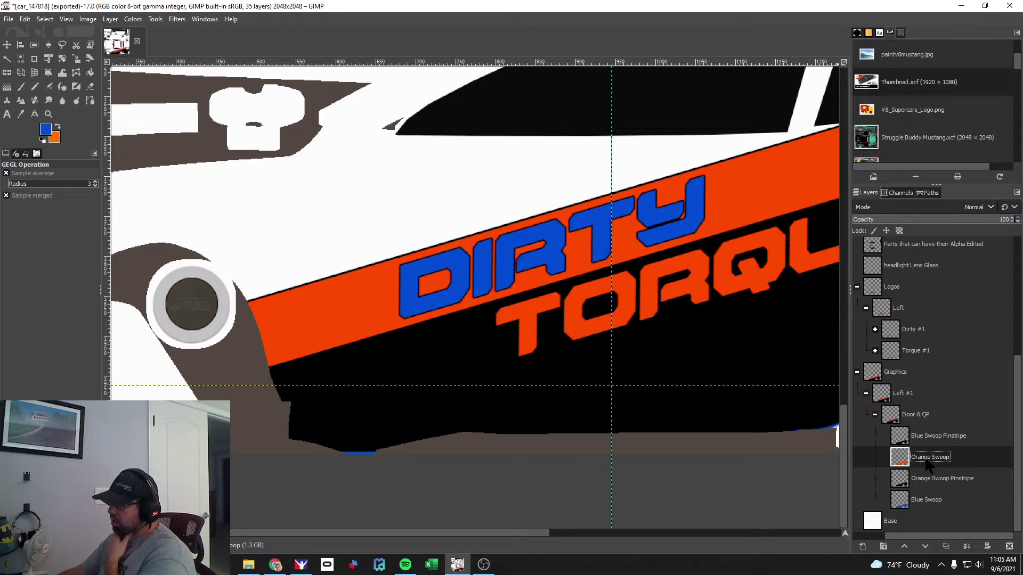
pyautogui.moveTo(927, 500); pyautogui.dragTo(923, 475)
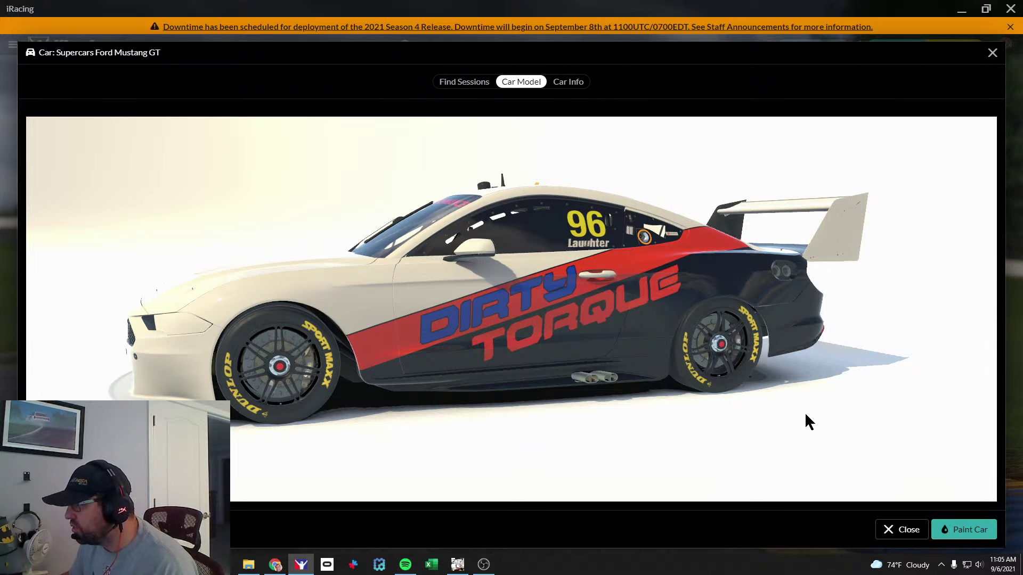
# Back in GIMP, place Blue Swoop above Blue Swoop Pinstripe in the Door & QP group and re-export the car's TGA file.
pyautogui.hotkey('alt', 'Tab')
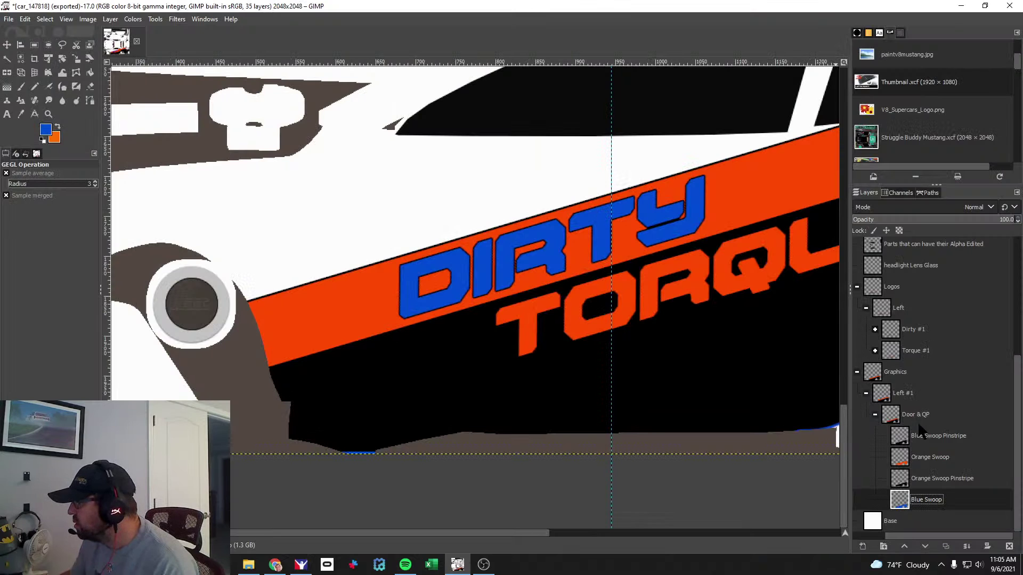
pyautogui.moveTo(940, 505); pyautogui.dragTo(937, 436)
pyautogui.hotkey('ctrl', 'e')
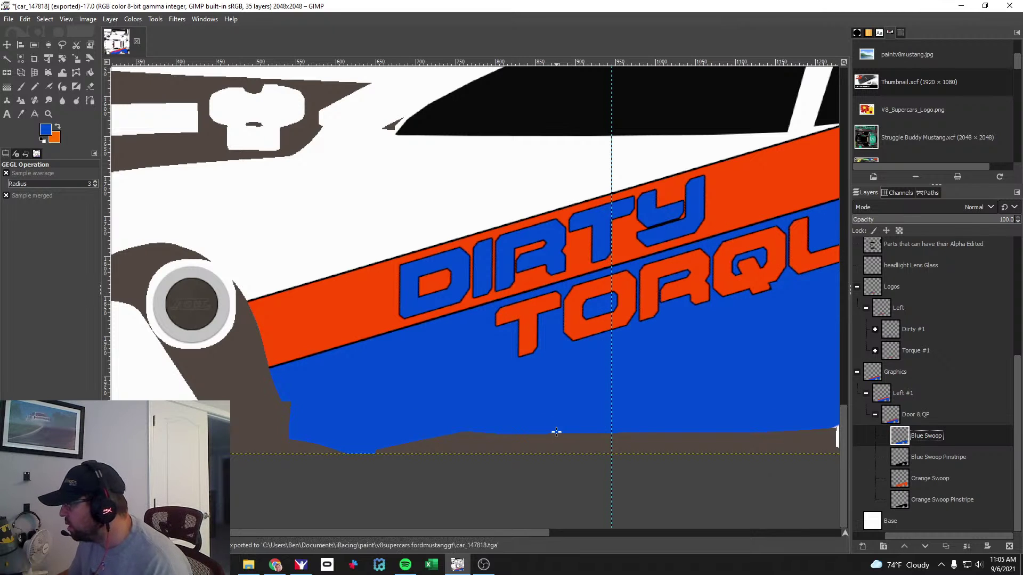
# Switch to iRacing and examine the orange and blue swoops on the car model's left side and rear corner.
pyautogui.hotkey('alt', 'Tab')
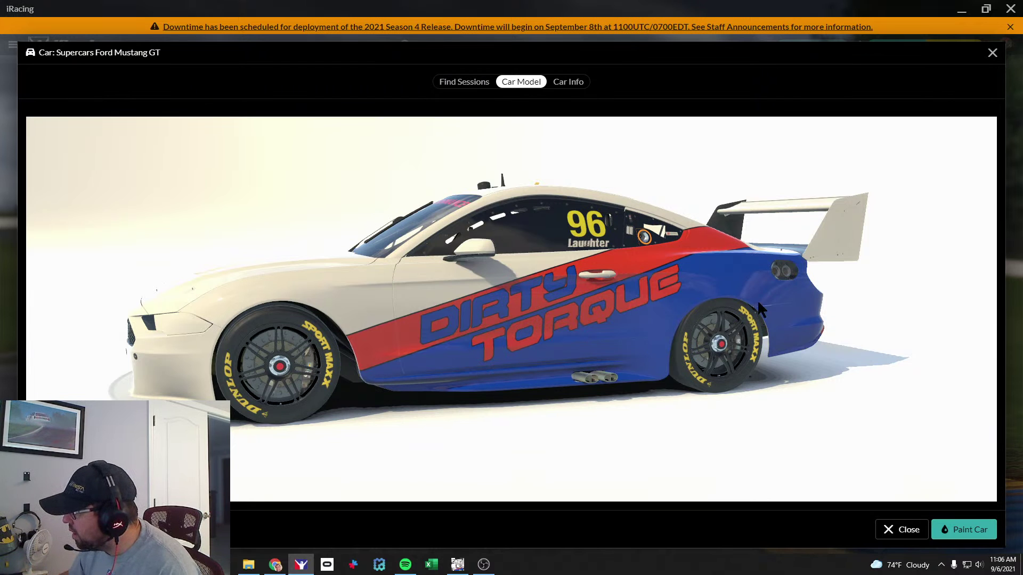
pyautogui.moveTo(807, 288); pyautogui.dragTo(736, 289)
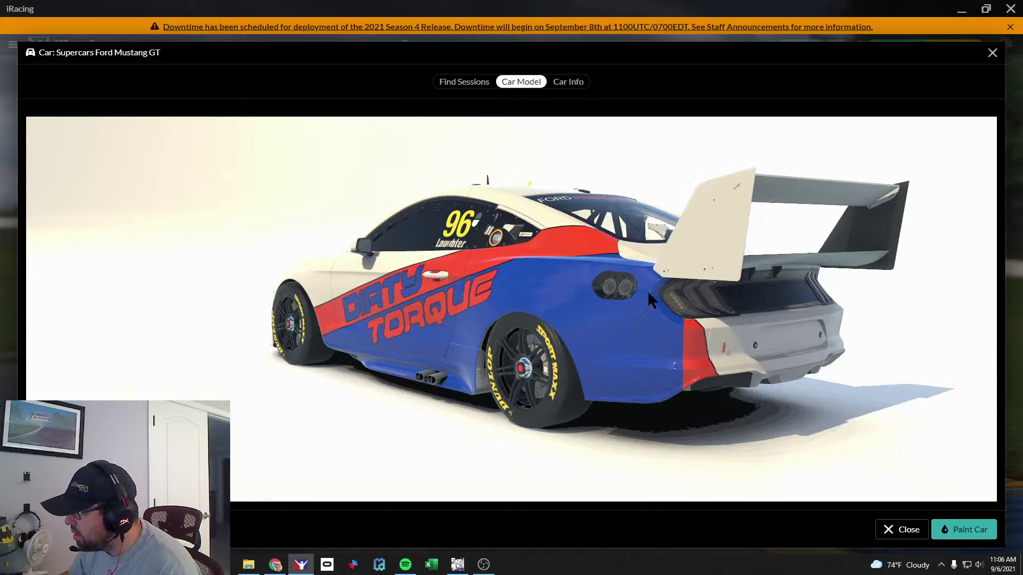
pyautogui.moveTo(435, 352); pyautogui.dragTo(464, 340)
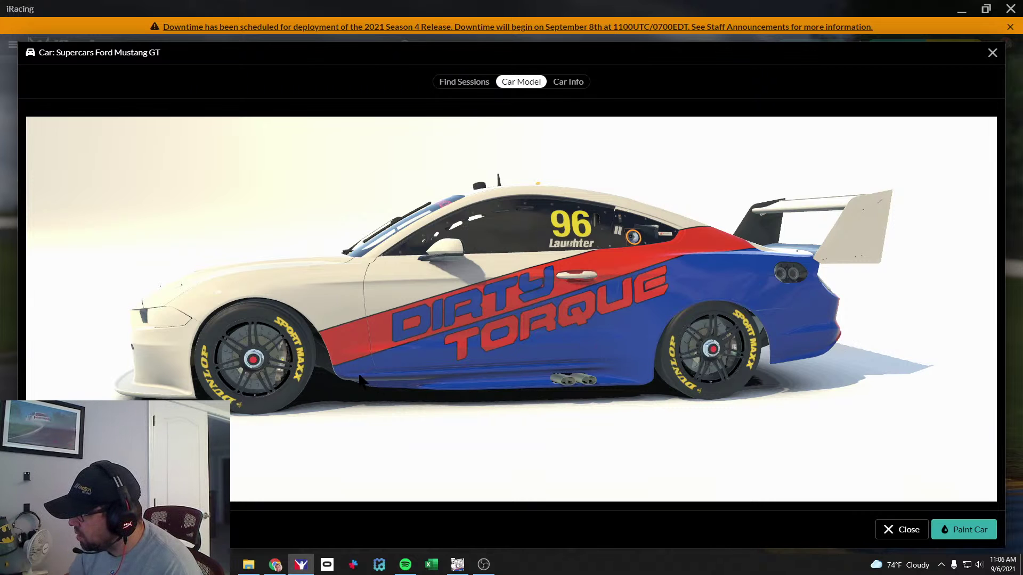
pyautogui.moveTo(625, 364); pyautogui.dragTo(493, 384)
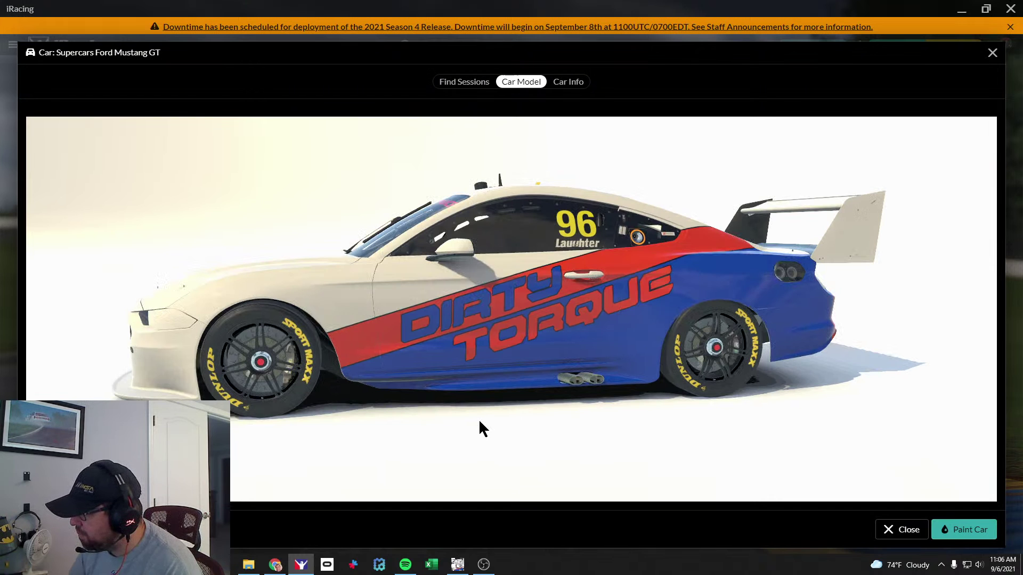
pyautogui.moveTo(478, 417); pyautogui.dragTo(464, 406)
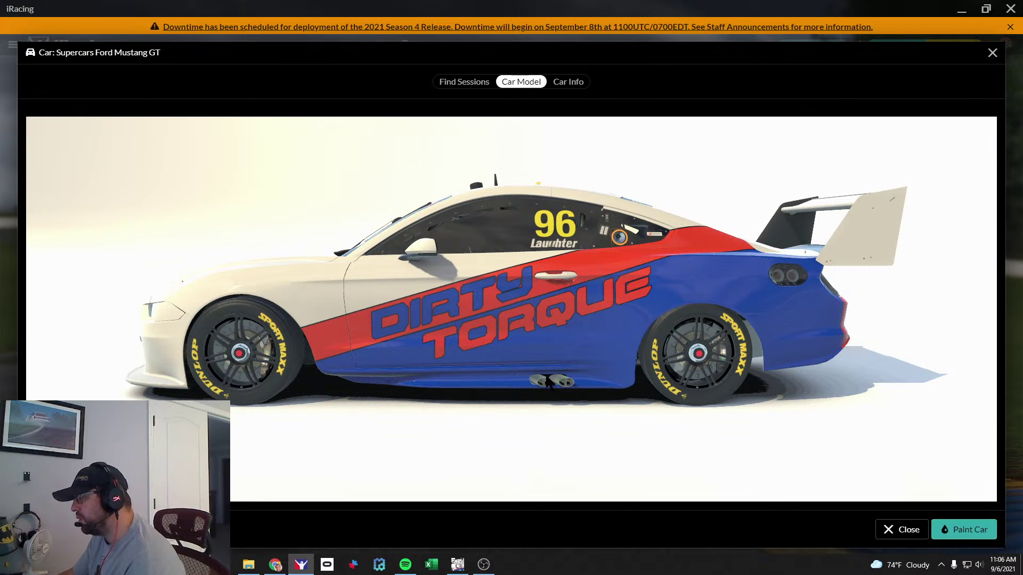
pyautogui.moveTo(404, 388); pyautogui.dragTo(407, 315)
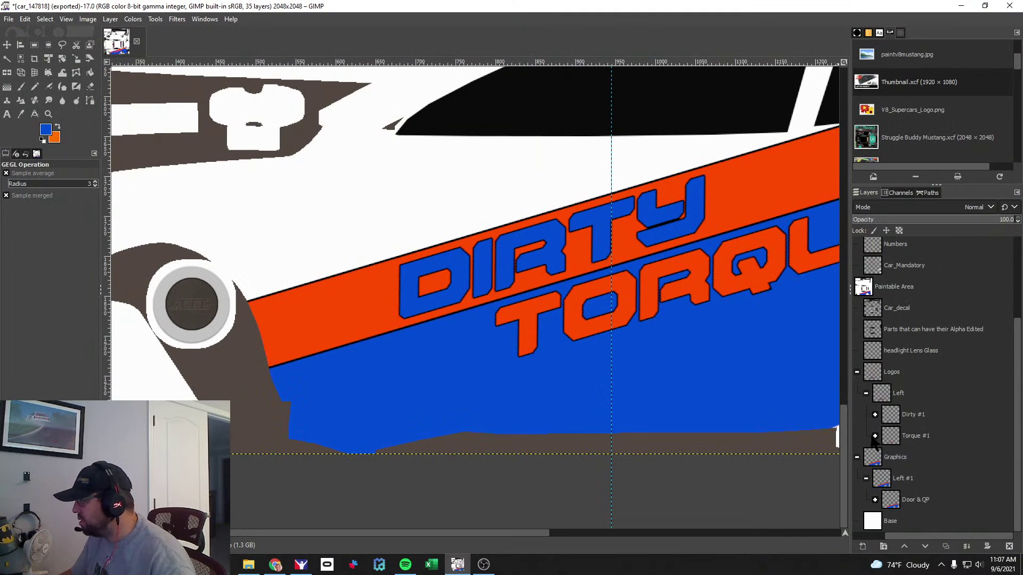
pyautogui.click(857, 457)
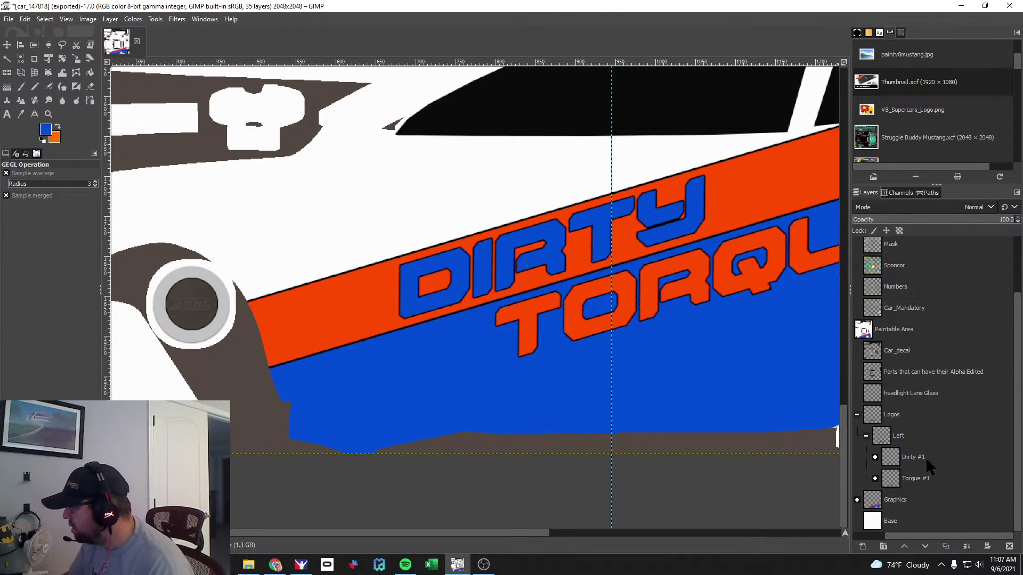
pyautogui.click(876, 501)
pyautogui.click(857, 500)
pyautogui.scroll(-1, 922, 488)
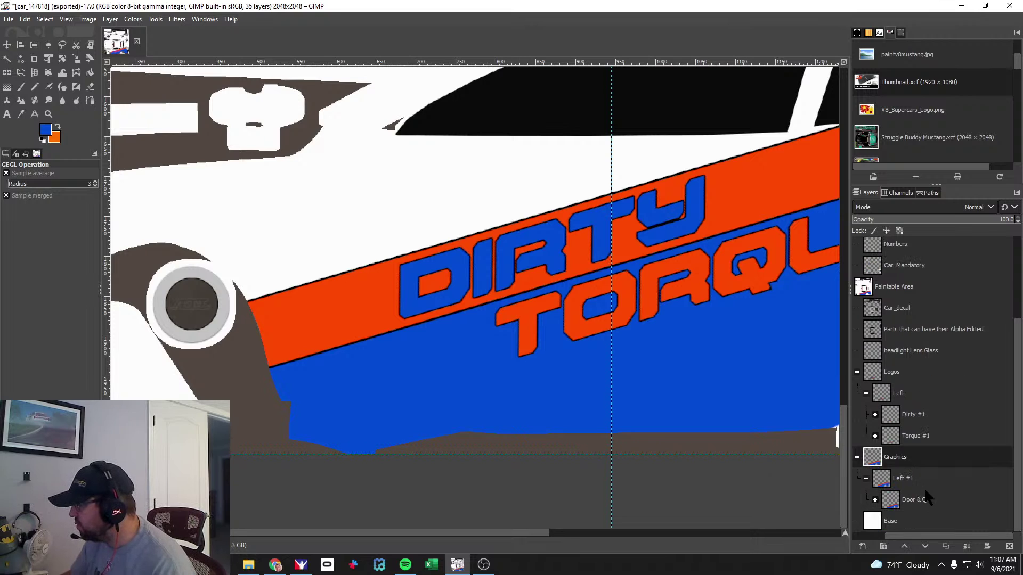
# Add a layer group named Sideskirts inside the Left #1 group, above Door & QP.
pyautogui.click(911, 487)
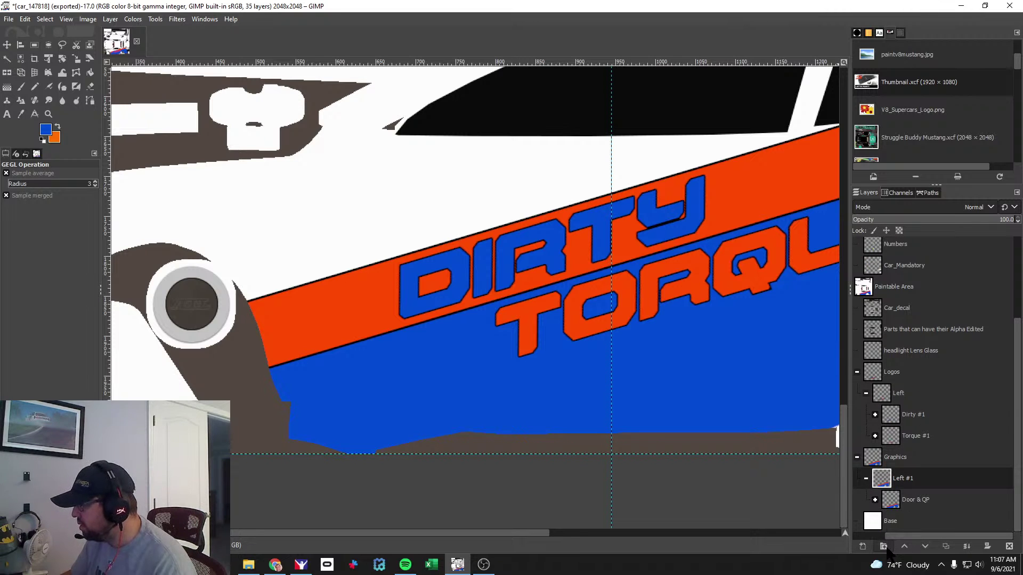
pyautogui.click(883, 546)
pyautogui.doubleClick(918, 500)
pyautogui.write('Sideskirts')
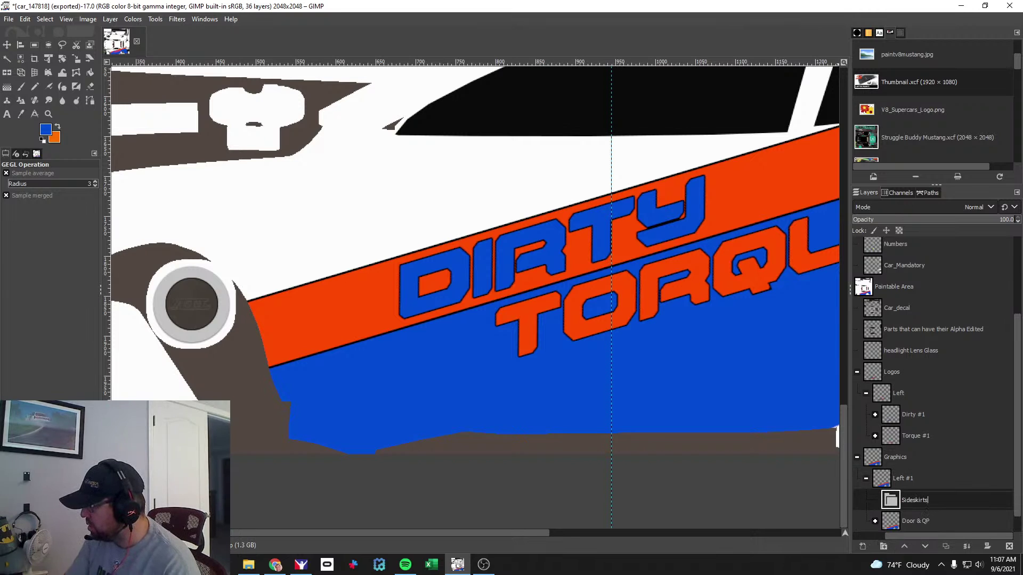
pyautogui.press('Return')
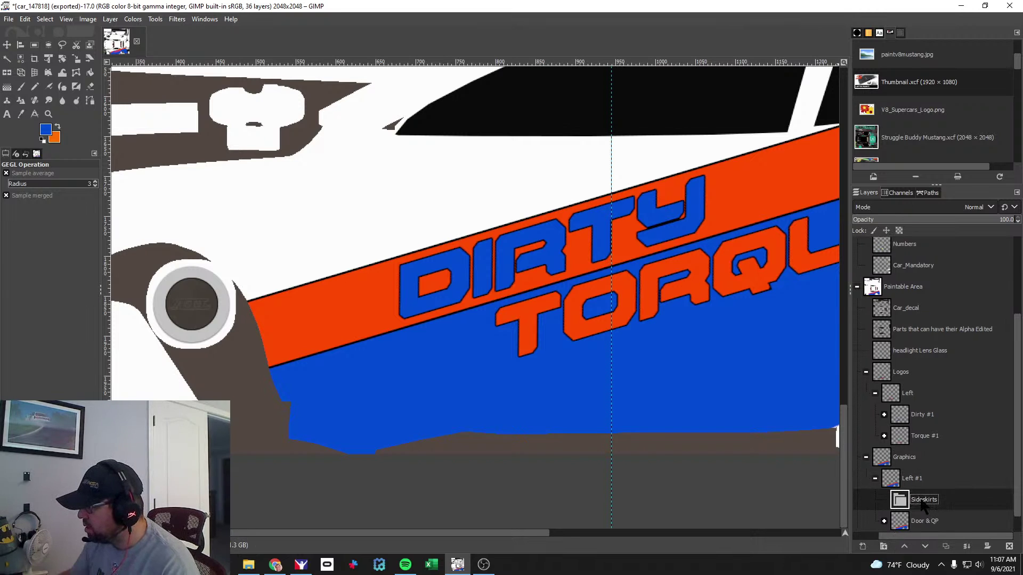
# Make the Wire layer visible so the mesh overlays the car's left side and skirt.
pyautogui.scroll(3, 931, 382)
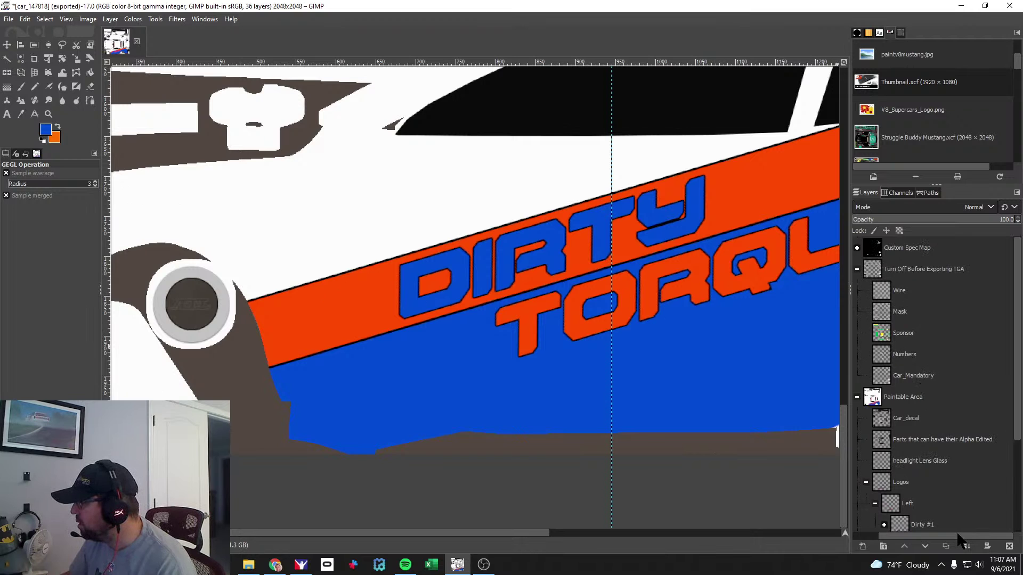
pyautogui.moveTo(957, 535); pyautogui.dragTo(931, 536)
pyautogui.click(861, 289)
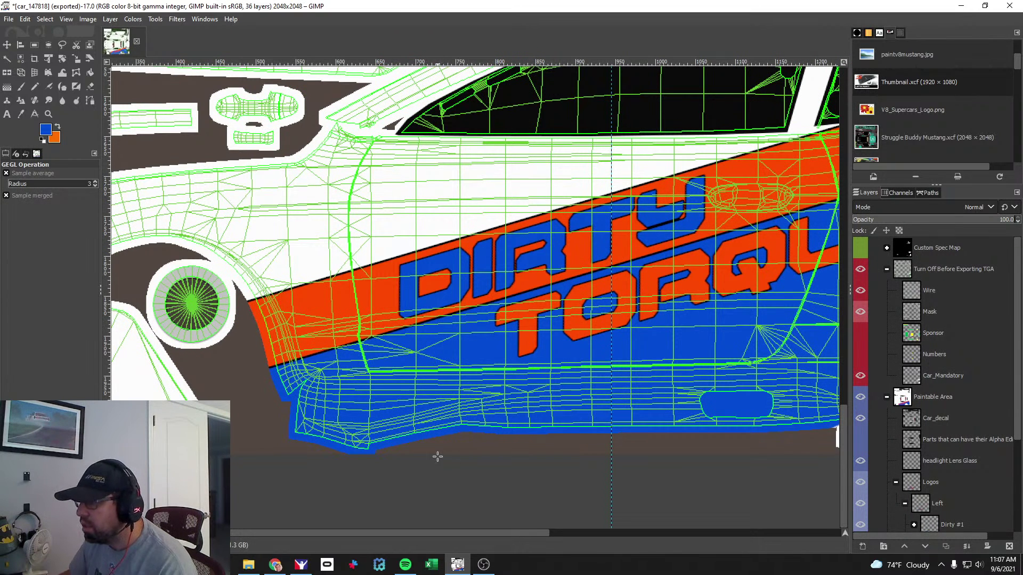
pyautogui.press('-')
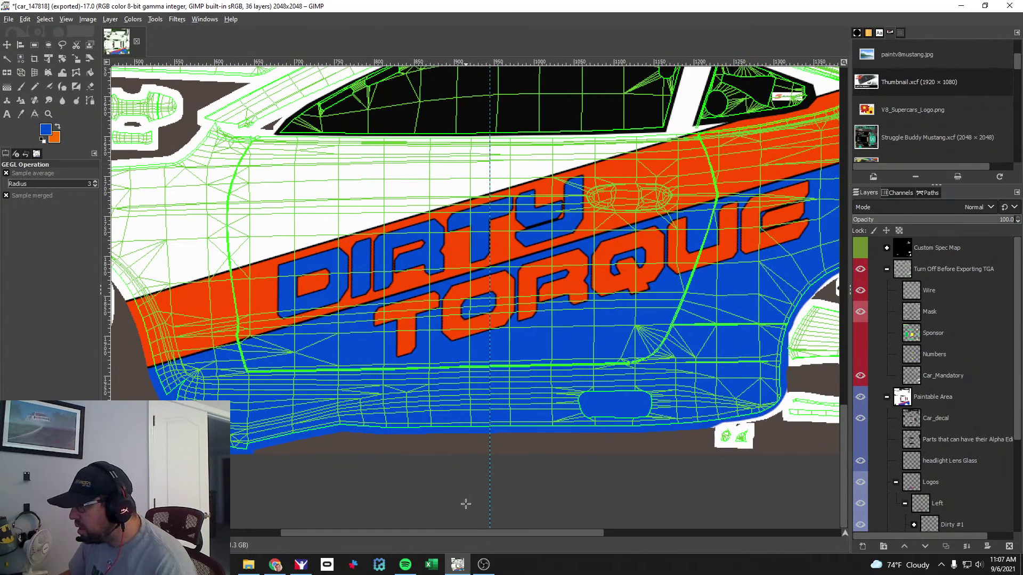
# Compare the side skirt's upper crease on the iRacing car model with the wireframe on the GIMP template.
pyautogui.hotkey('alt', 'Tab')
pyautogui.hotkey('alt', 'Tab')
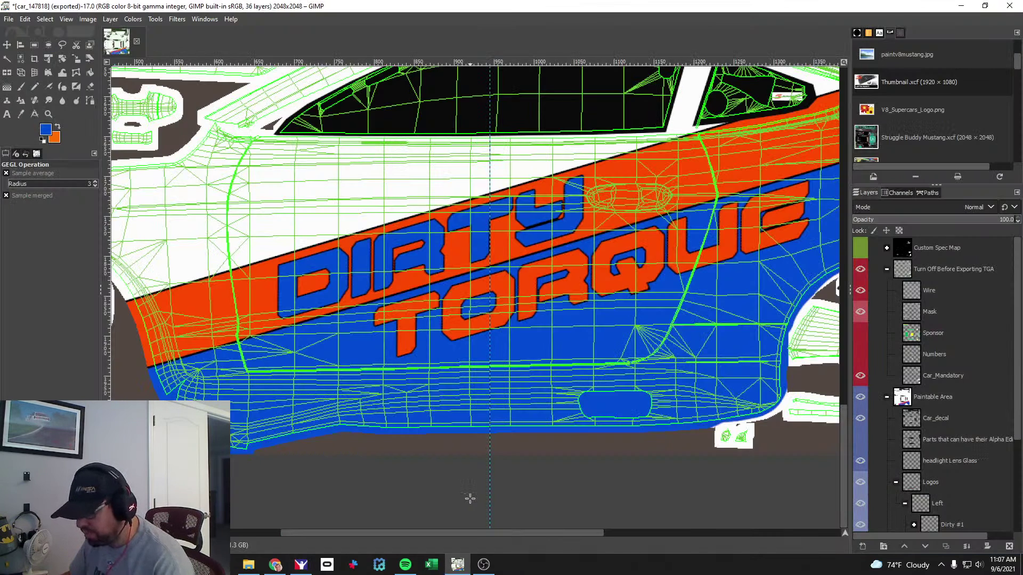
pyautogui.hotkey('alt', 'Tab')
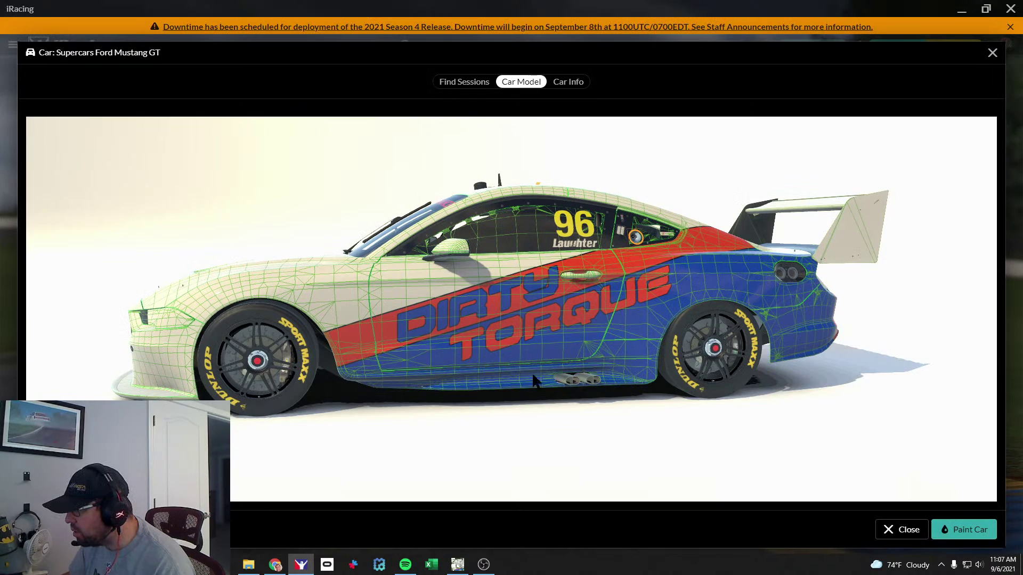
pyautogui.scroll(5, 525, 365)
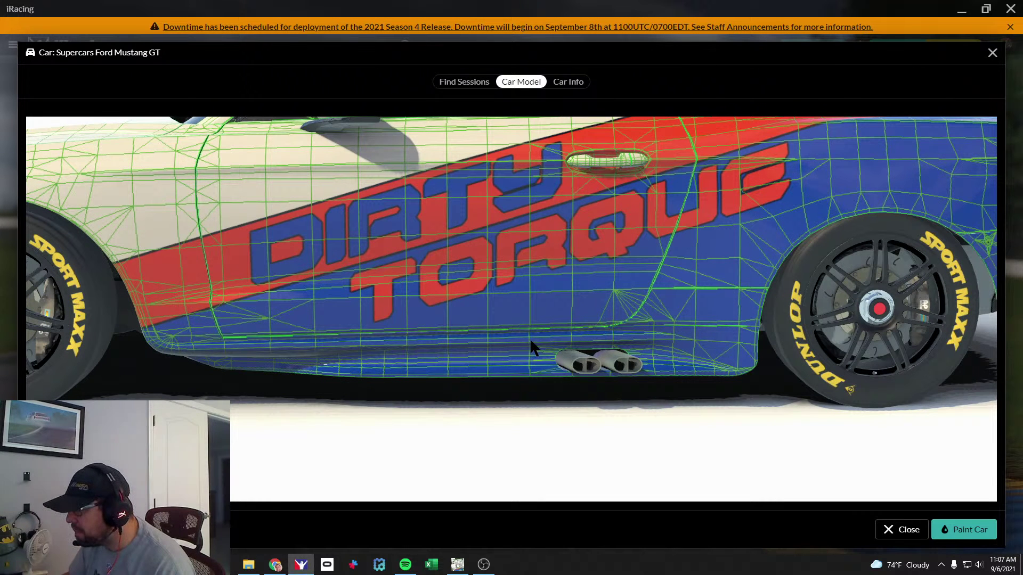
pyautogui.hotkey('alt', 'Tab')
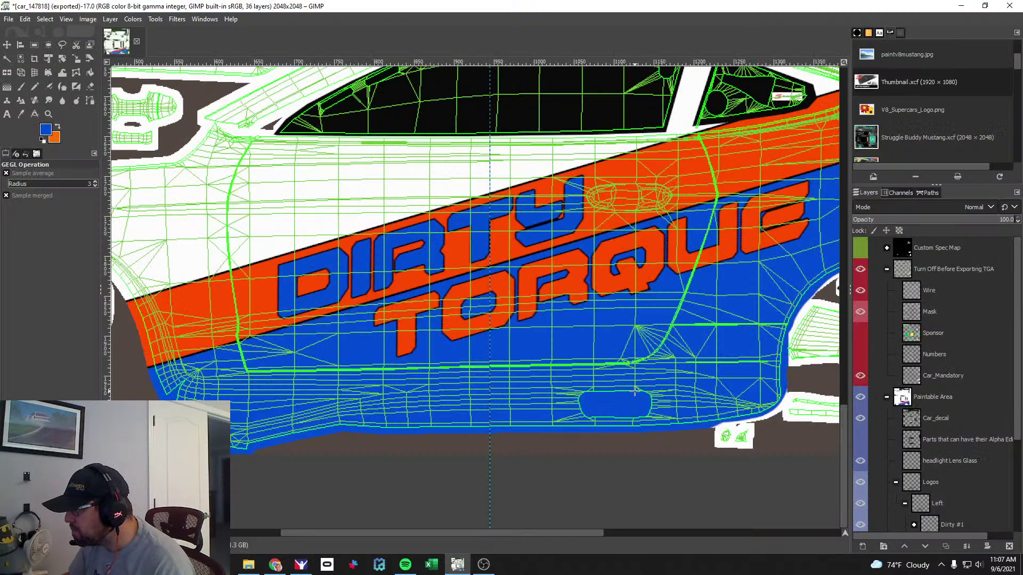
pyautogui.hotkey('alt', 'Tab')
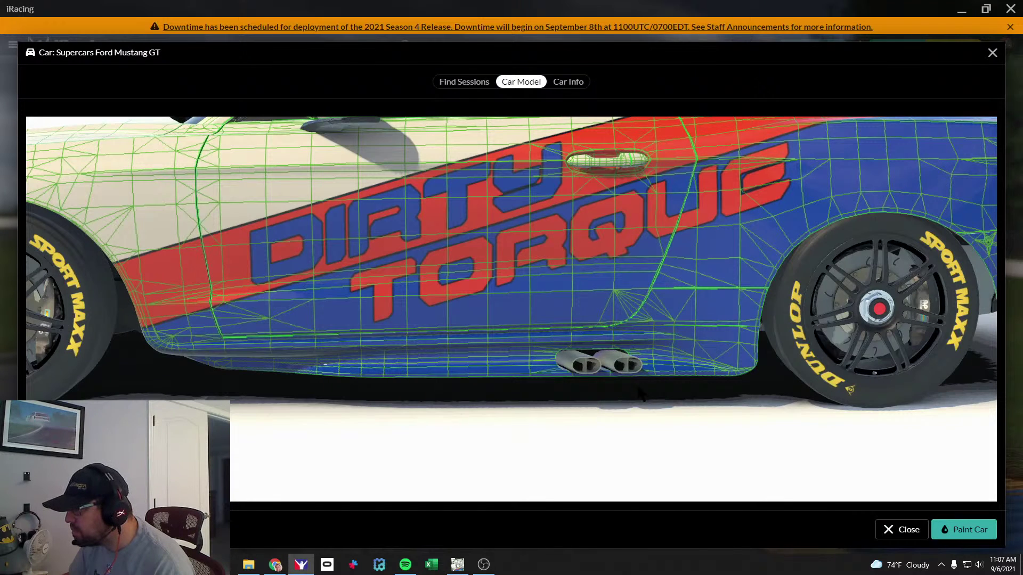
pyautogui.hotkey('alt', 'Tab')
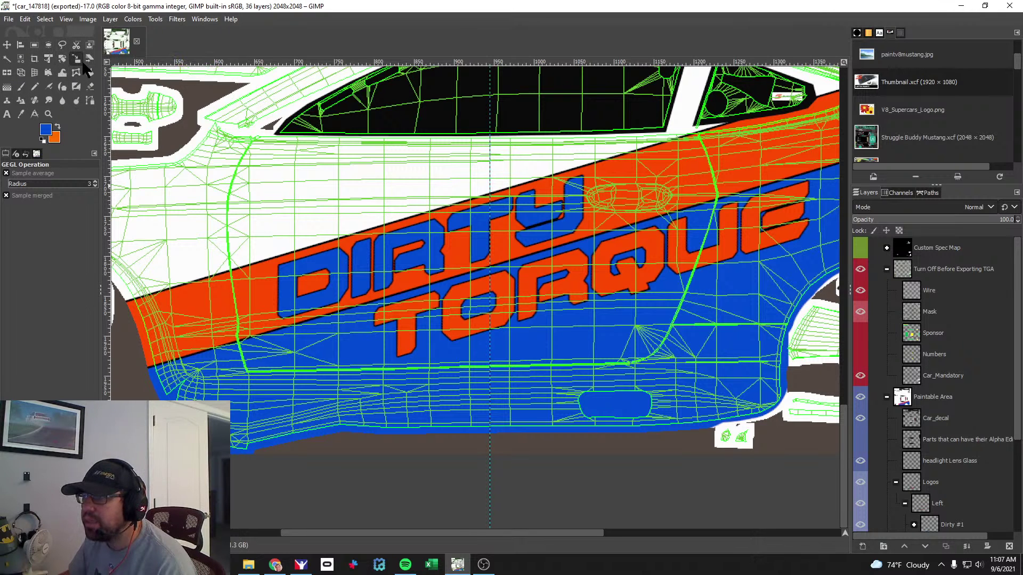
# Start a path with the Paths tool along the left side skirt's upper edge, spanning from the rear wheel arch to the front arch.
pyautogui.click(91, 99)
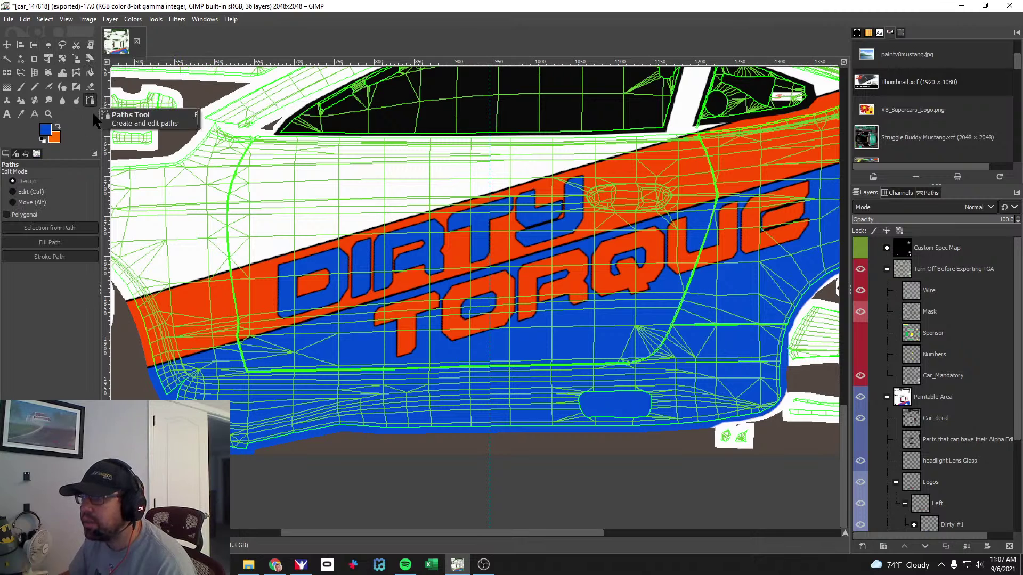
pyautogui.click(795, 378)
pyautogui.click(145, 393)
pyautogui.moveTo(145, 393); pyautogui.dragTo(184, 378)
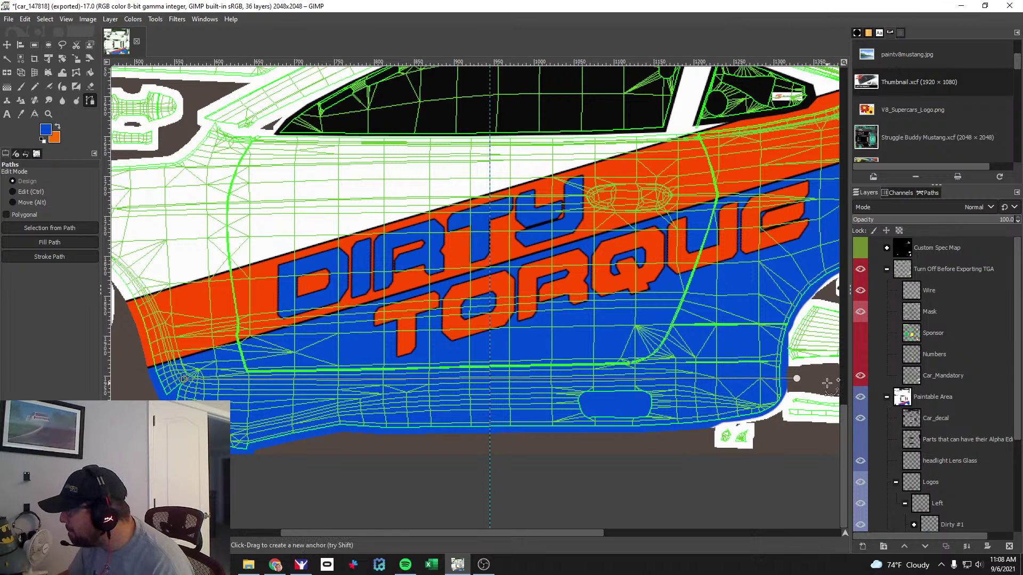
pyautogui.moveTo(796, 378); pyautogui.dragTo(796, 372)
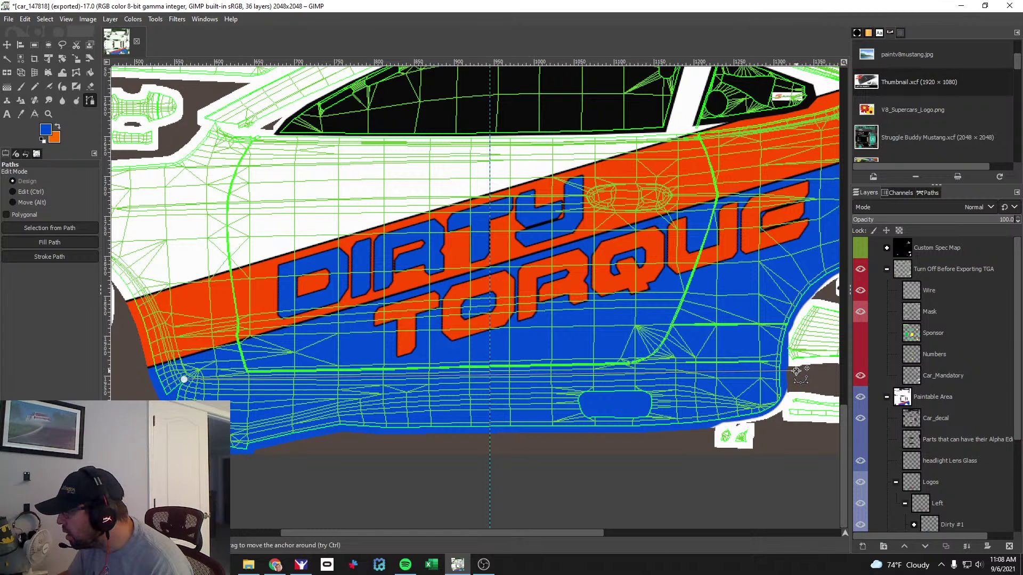
# Bend the path segment at its middle, rear and front to follow the wireframe lines just below the door.
pyautogui.scroll(3, 554, 372)
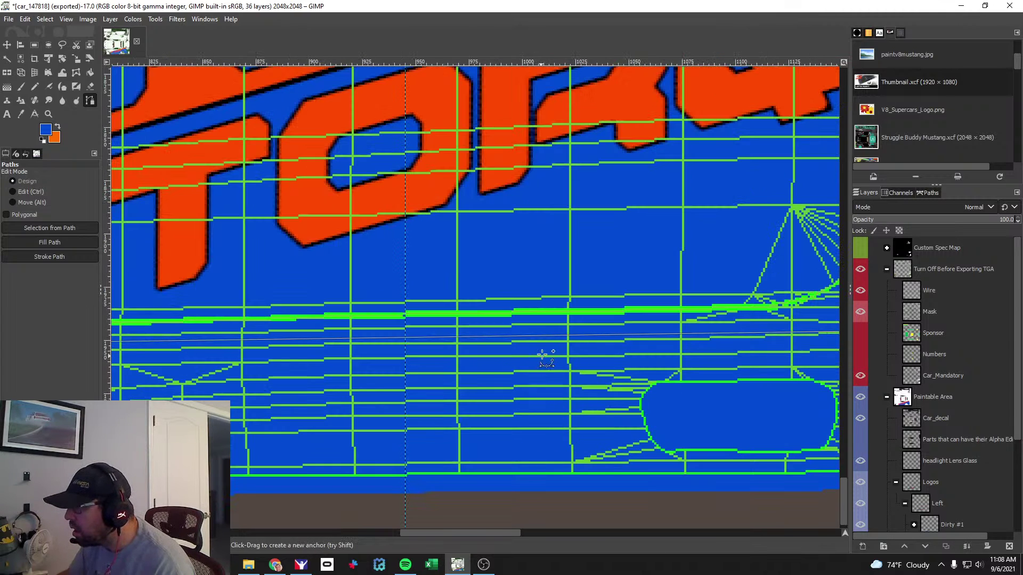
pyautogui.moveTo(554, 338); pyautogui.dragTo(548, 346)
pyautogui.moveTo(503, 531); pyautogui.dragTo(583, 531)
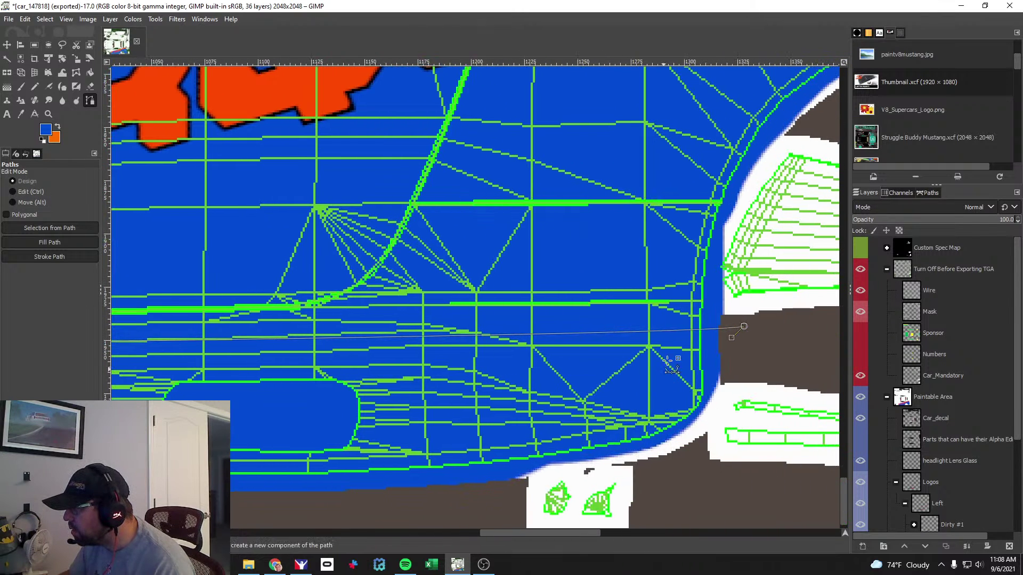
pyautogui.moveTo(686, 331); pyautogui.dragTo(657, 328)
pyautogui.moveTo(526, 531); pyautogui.dragTo(326, 536)
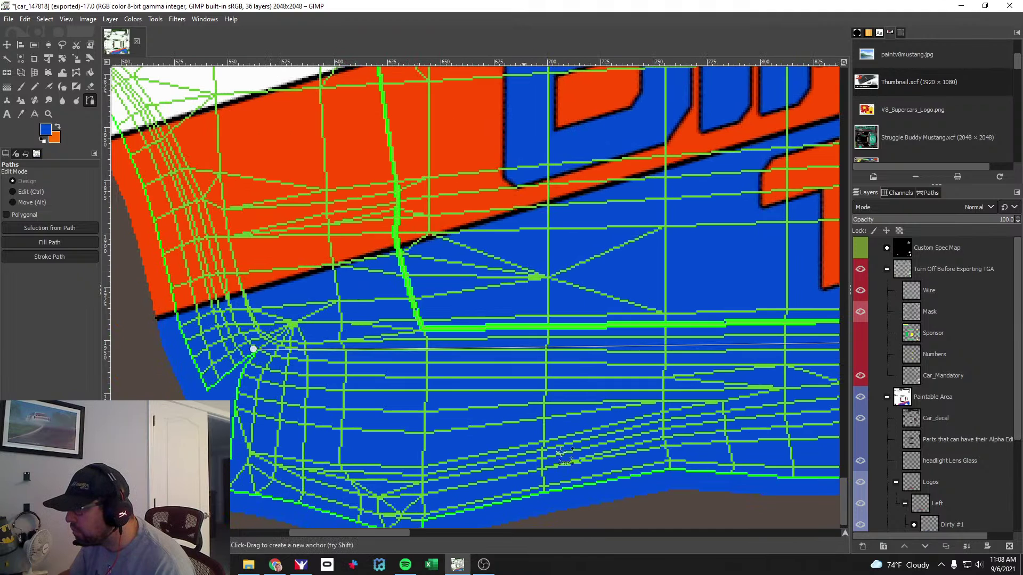
pyautogui.moveTo(647, 352); pyautogui.dragTo(646, 356)
pyautogui.moveTo(238, 368); pyautogui.dragTo(353, 368)
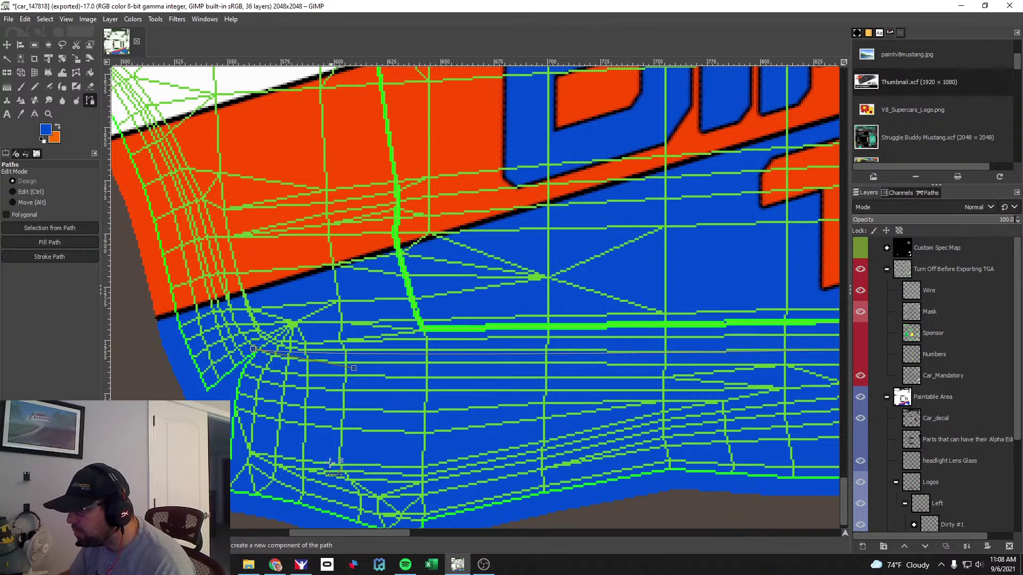
# Fine-tune the upper path's curvature near the rear wheel arch and flatten its front end behind the front wheel.
pyautogui.moveTo(333, 533); pyautogui.dragTo(532, 531)
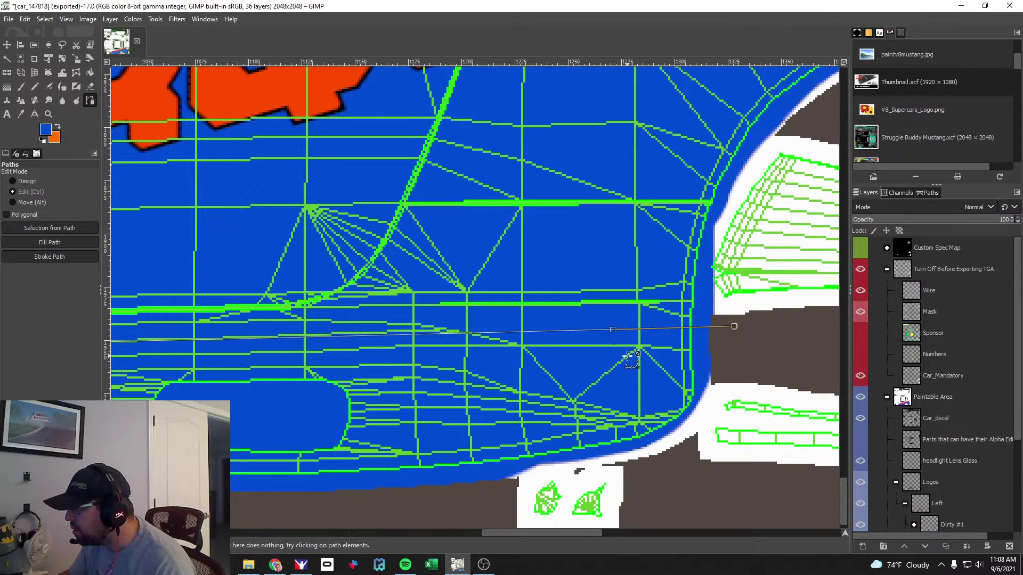
pyautogui.scroll(4, 611, 327)
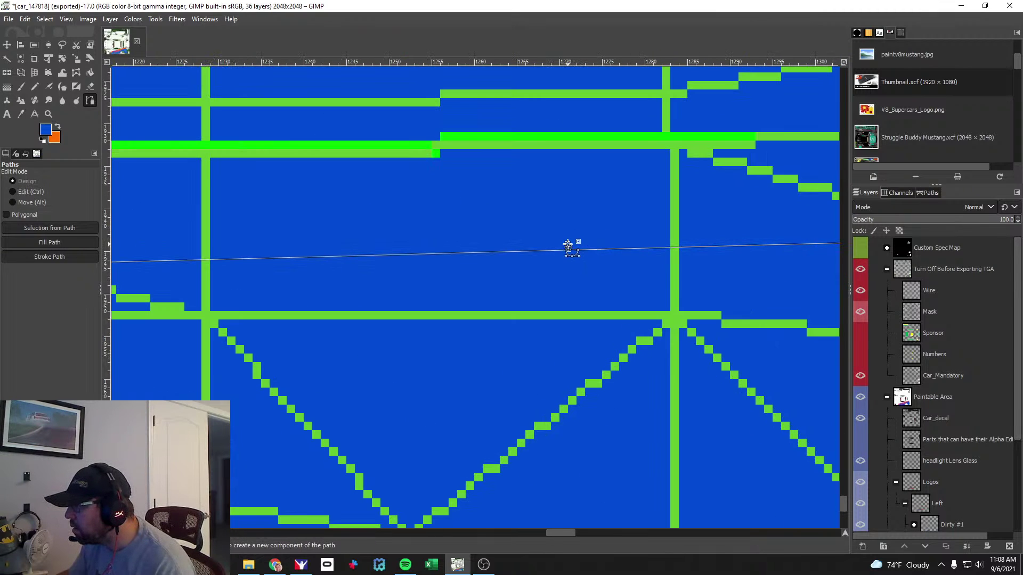
pyautogui.moveTo(553, 253); pyautogui.dragTo(552, 247)
pyautogui.scroll(-5, 496, 527)
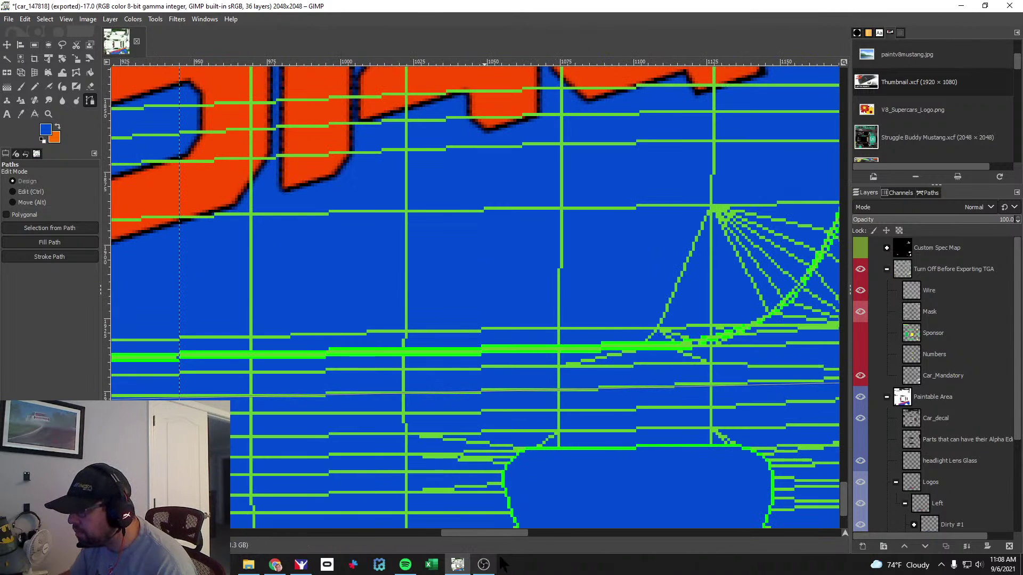
pyautogui.moveTo(504, 532); pyautogui.dragTo(365, 536)
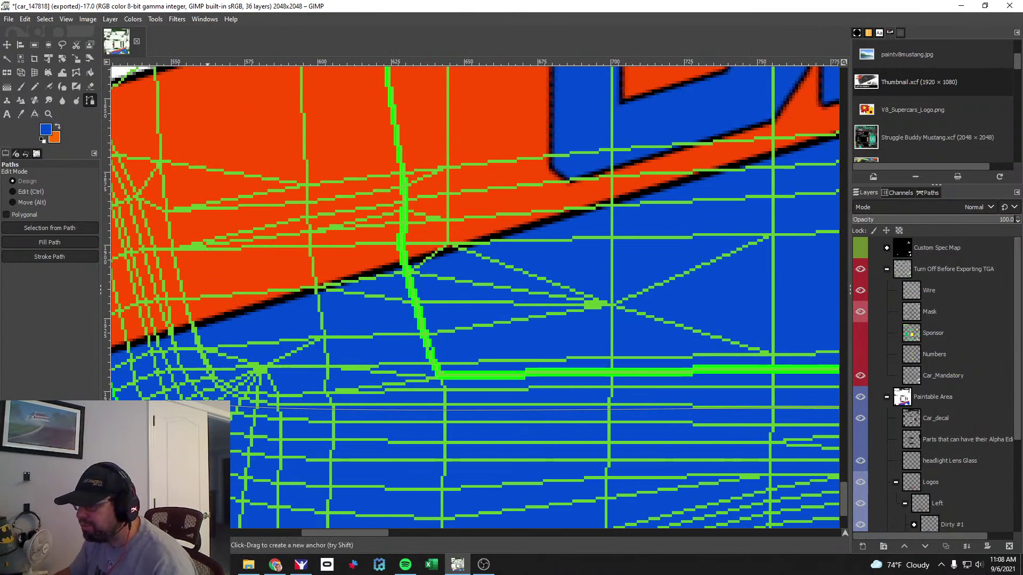
pyautogui.click(250, 413)
pyautogui.moveTo(259, 406); pyautogui.dragTo(230, 407)
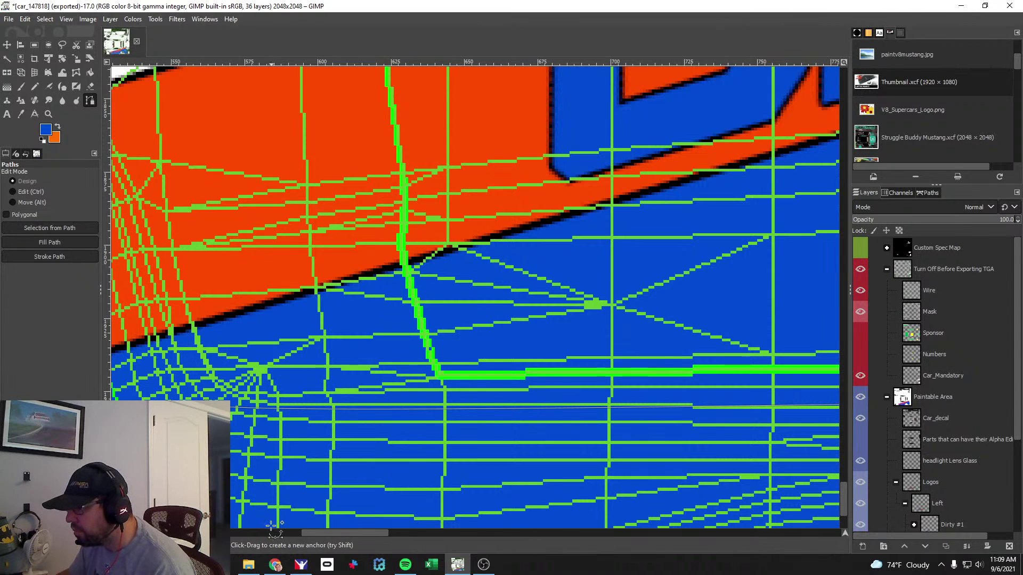
# Trace the path around the skirt's rear corner, lower edge and front end, close it, and convert it to a selection.
pyautogui.moveTo(320, 535); pyautogui.dragTo(542, 534)
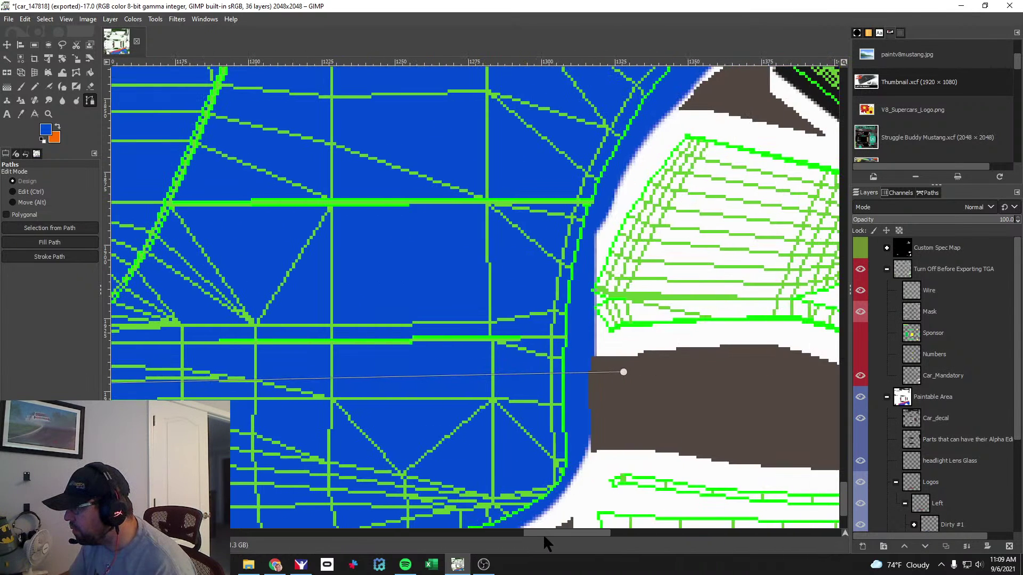
pyautogui.moveTo(572, 467); pyautogui.dragTo(550, 501)
pyautogui.scroll(-3, 523, 527)
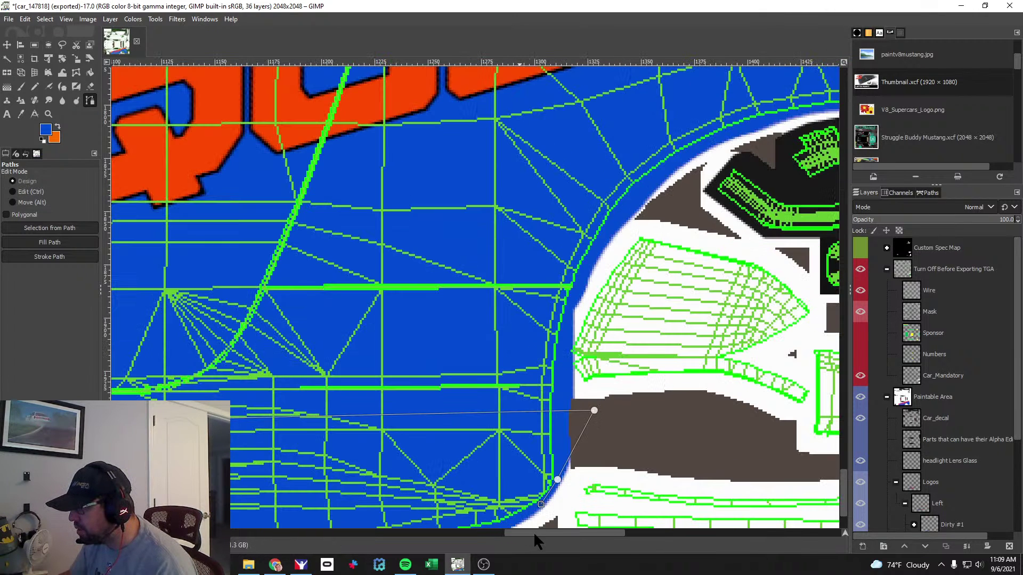
pyautogui.scroll(4, 554, 506)
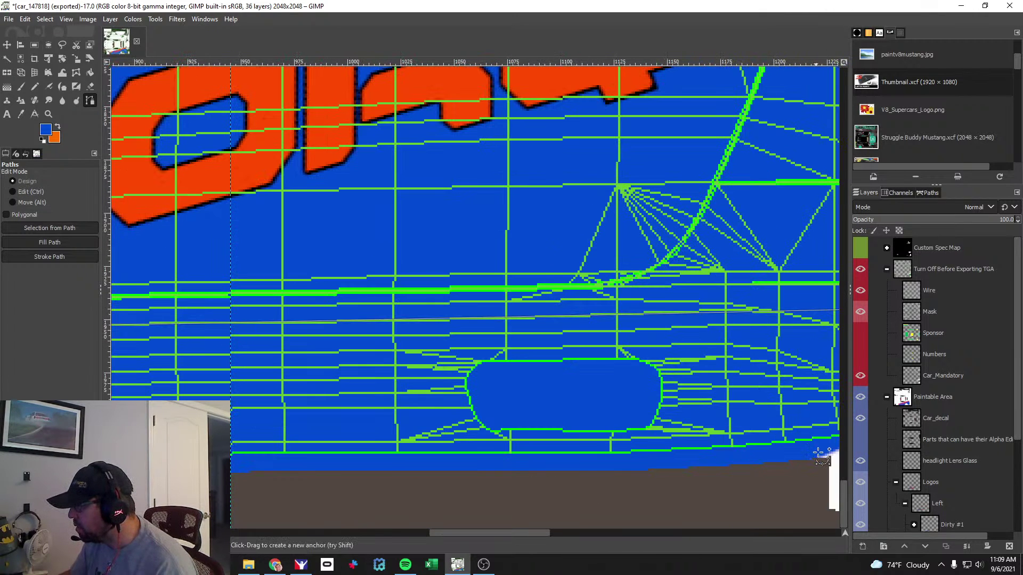
pyautogui.moveTo(539, 532); pyautogui.dragTo(578, 531)
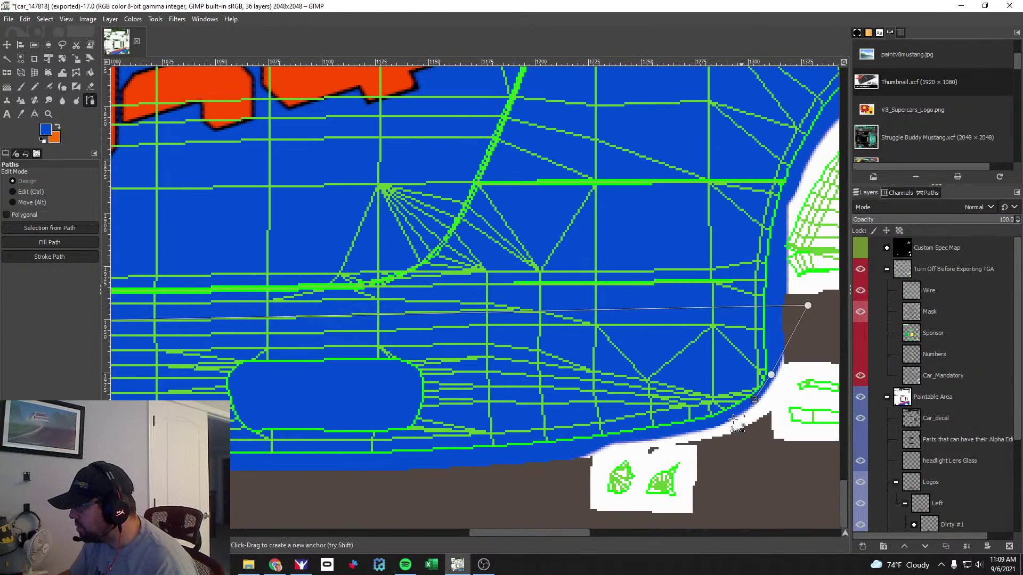
pyautogui.moveTo(503, 532); pyautogui.dragTo(375, 528)
pyautogui.scroll(-2, 479, 531)
pyautogui.scroll(2, 500, 529)
pyautogui.click(580, 458)
pyautogui.click(340, 506)
pyautogui.click(338, 522)
pyautogui.click(136, 363)
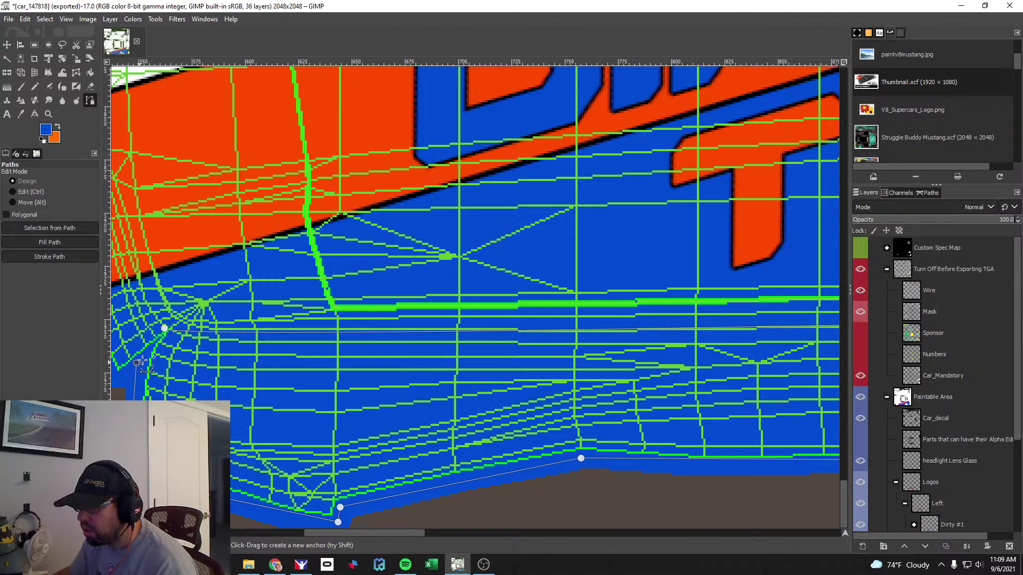
pyautogui.click(158, 340)
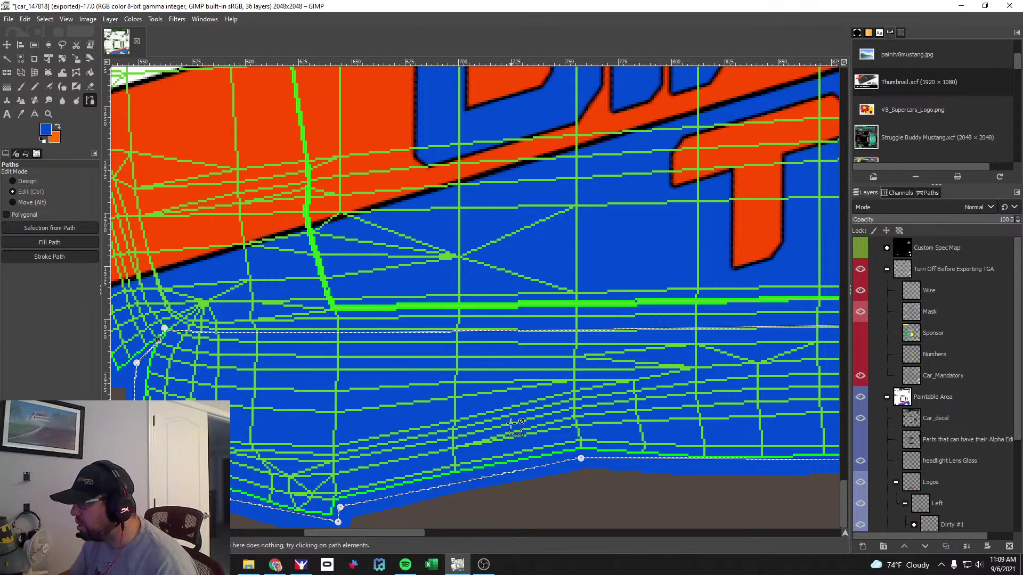
# With the Paintbrush and default black and white colors set, add a transparent layer named Skirt inside the Sideskirts group.
pyautogui.keyDown('ctrl'); pyautogui.scroll(-5, 496, 418); pyautogui.keyUp('ctrl')
pyautogui.hscroll(5, 530, 529)
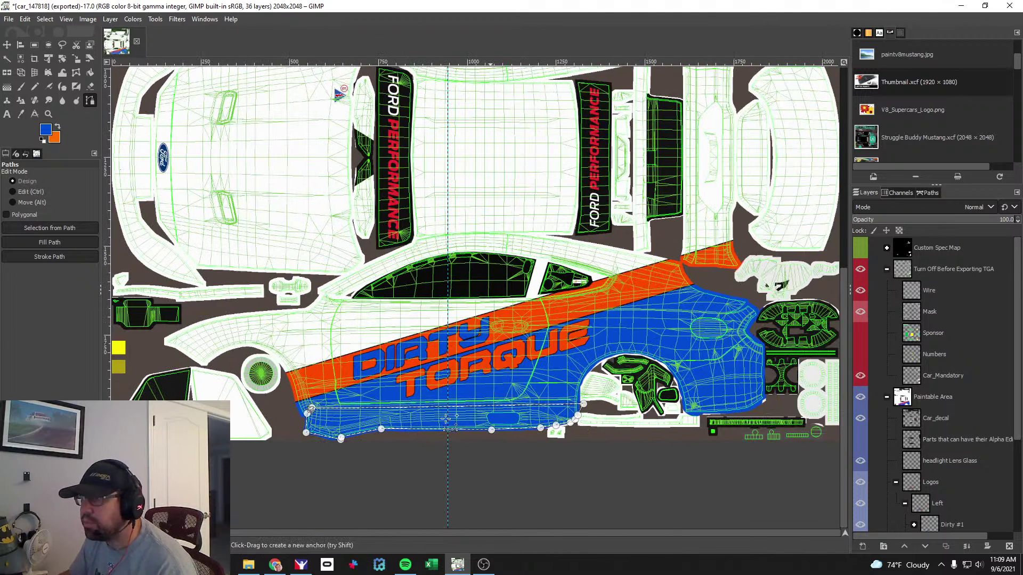
pyautogui.click(42, 140)
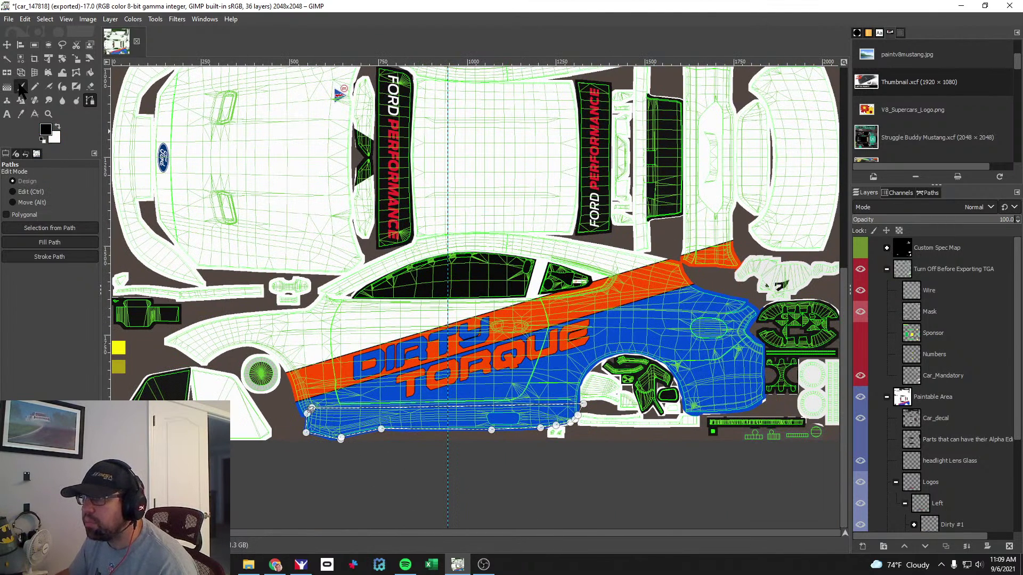
pyautogui.click(21, 86)
pyautogui.scroll(-1, 975, 394)
pyautogui.scroll(-3, 975, 394)
pyautogui.click(966, 482)
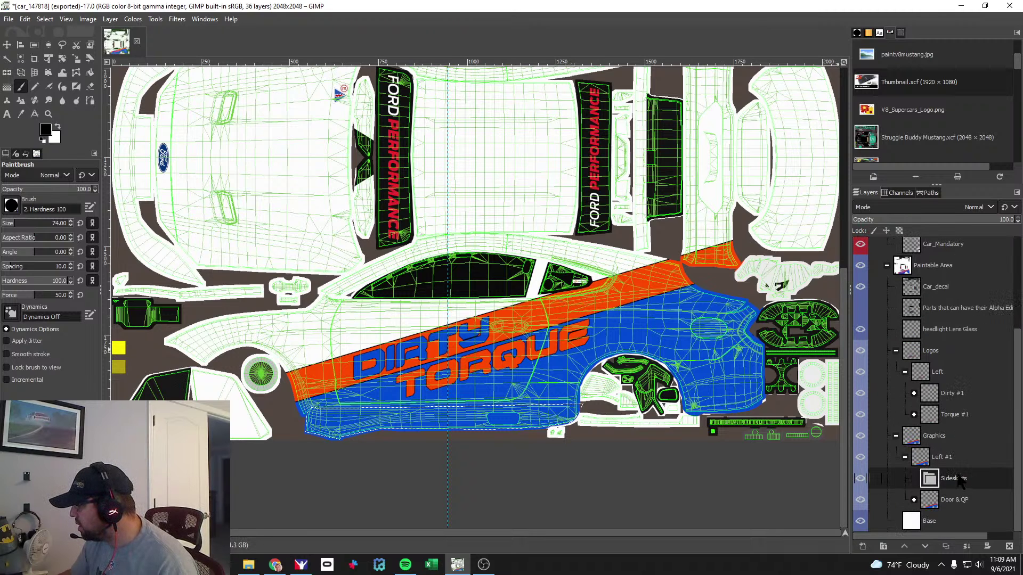
pyautogui.click(863, 546)
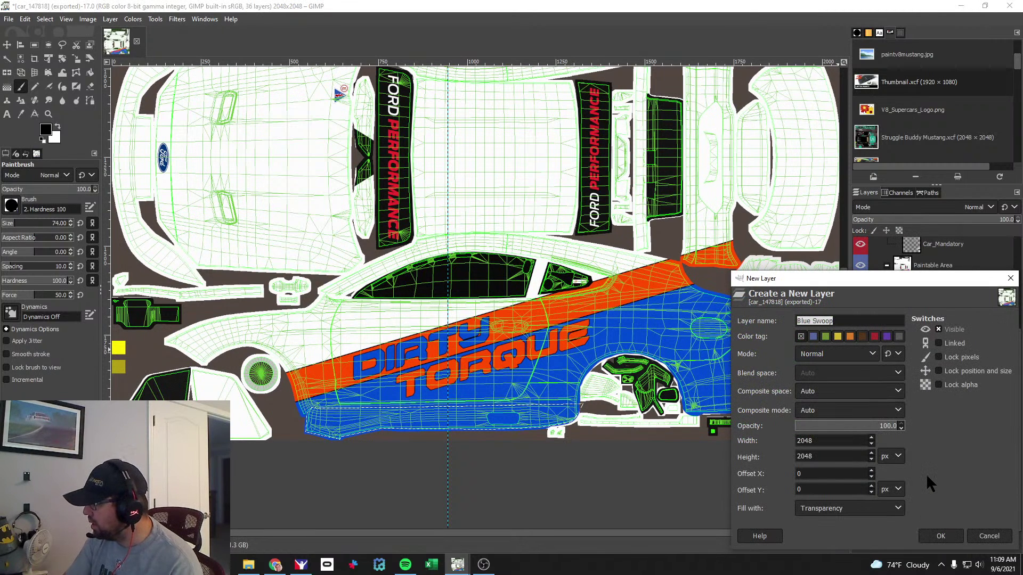
pyautogui.write('Skirt')
pyautogui.press('Return')
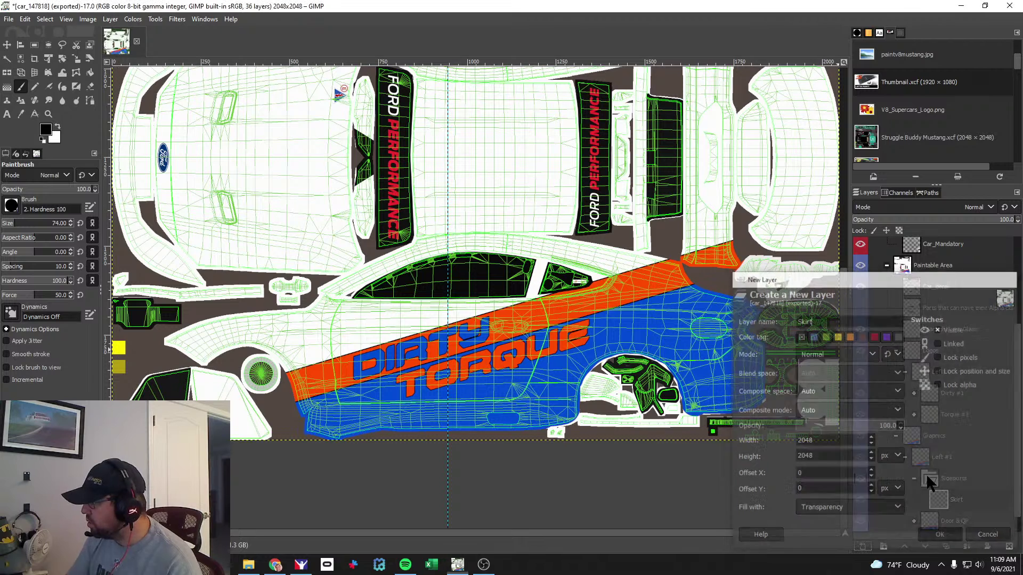
# Paint the selected side skirt area solid black on the Skirt layer and hide the Wire overlay layer.
pyautogui.moveTo(333, 433)
pyautogui.mouseDown()
pyautogui.moveTo(319, 420)
pyautogui.moveTo(586, 415)
pyautogui.moveTo(354, 442)
pyautogui.mouseUp()
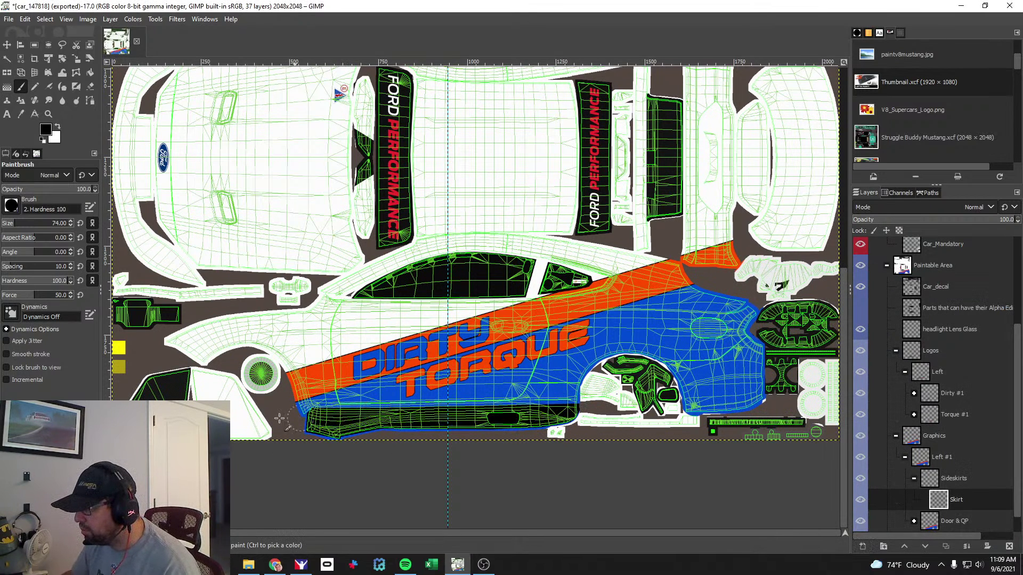
pyautogui.scroll(3, 885, 340)
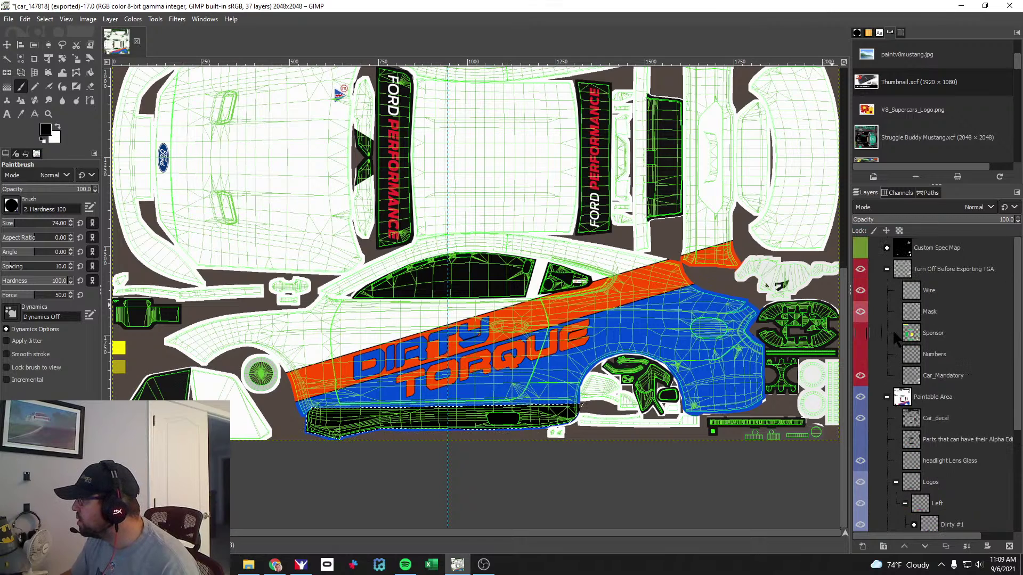
pyautogui.click(860, 291)
# Switch to iRacing and check the black side skirt on the Mustang's car model, returning to GIMP when done.
pyautogui.hotkey('alt', 'Tab')
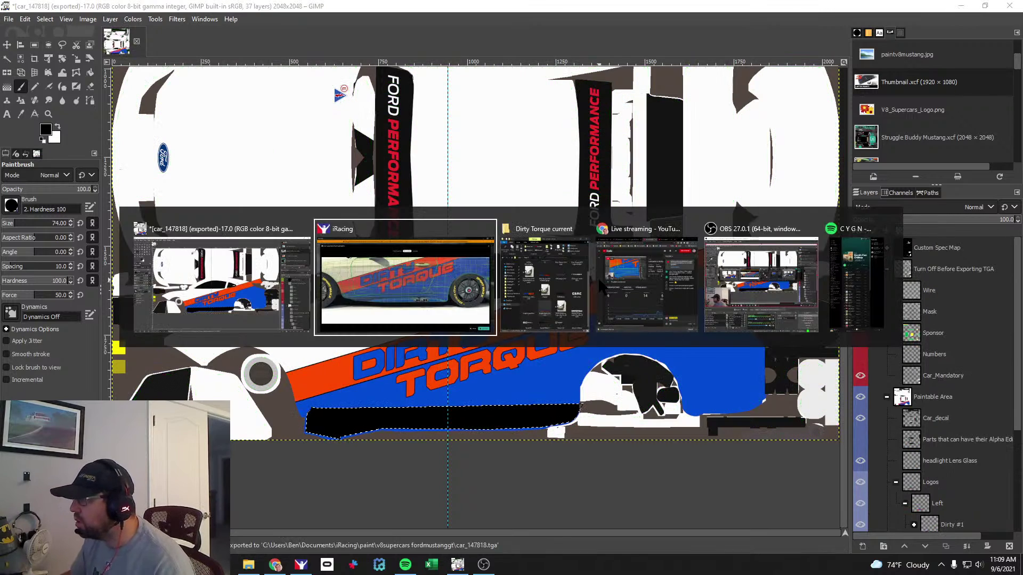
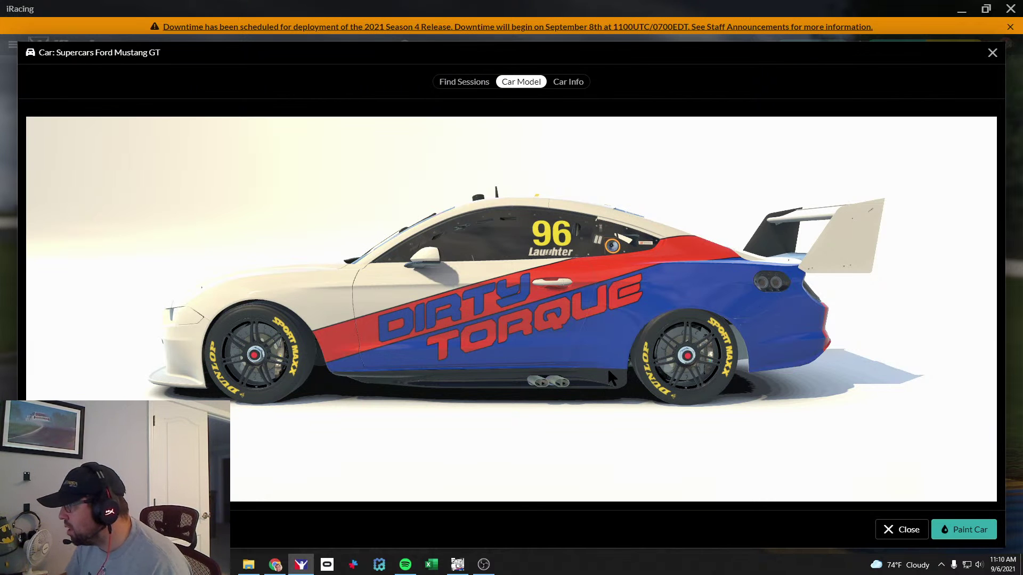
pyautogui.hotkey('alt', 'Tab')
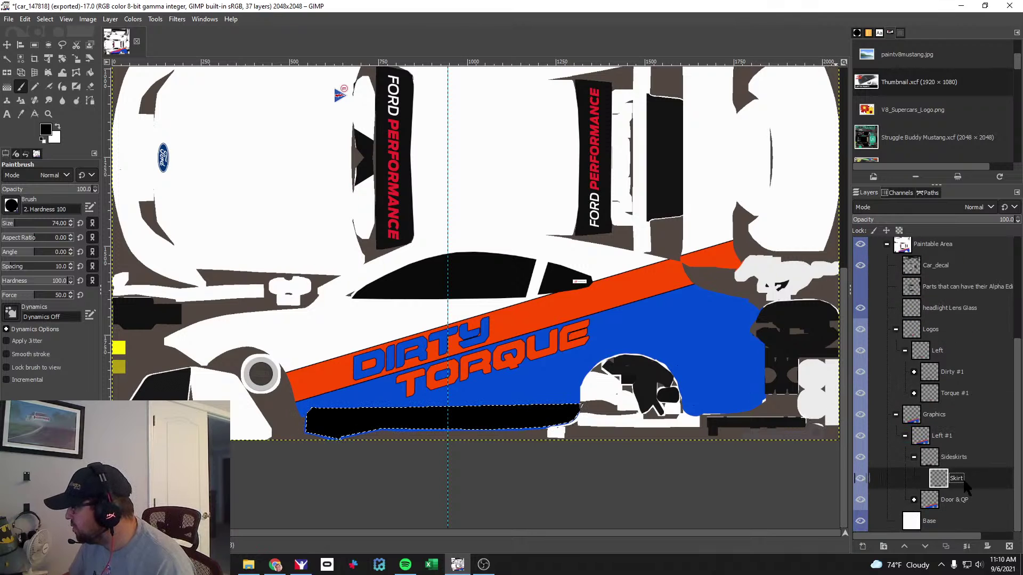
# Collapse the Sideskirts group, expand Door & QP, make Blue Swoop the active layer, and clear the skirt selection.
pyautogui.click(914, 457)
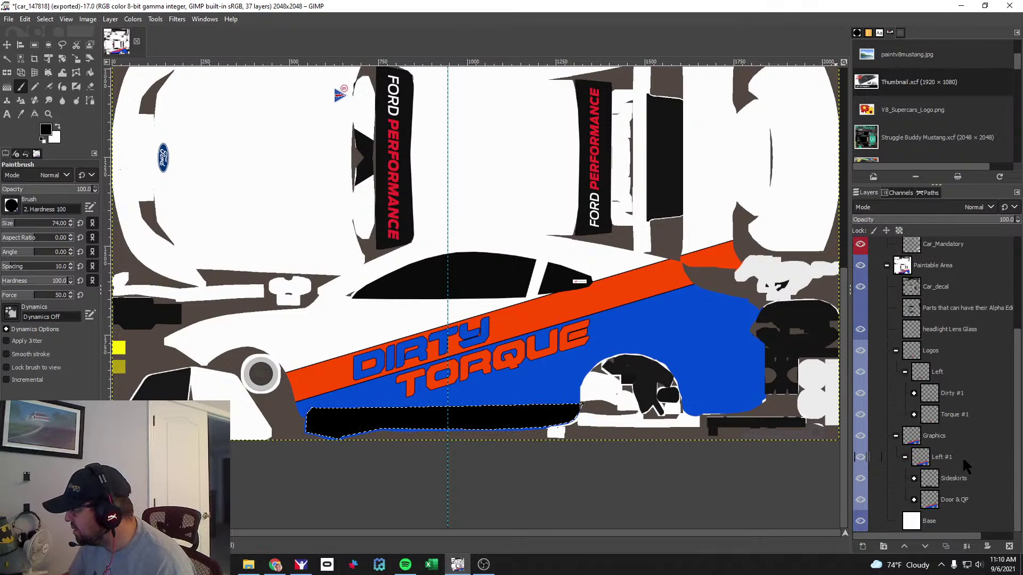
pyautogui.click(954, 500)
pyautogui.keyDown('alt'); pyautogui.click(962, 500); pyautogui.keyUp('alt')
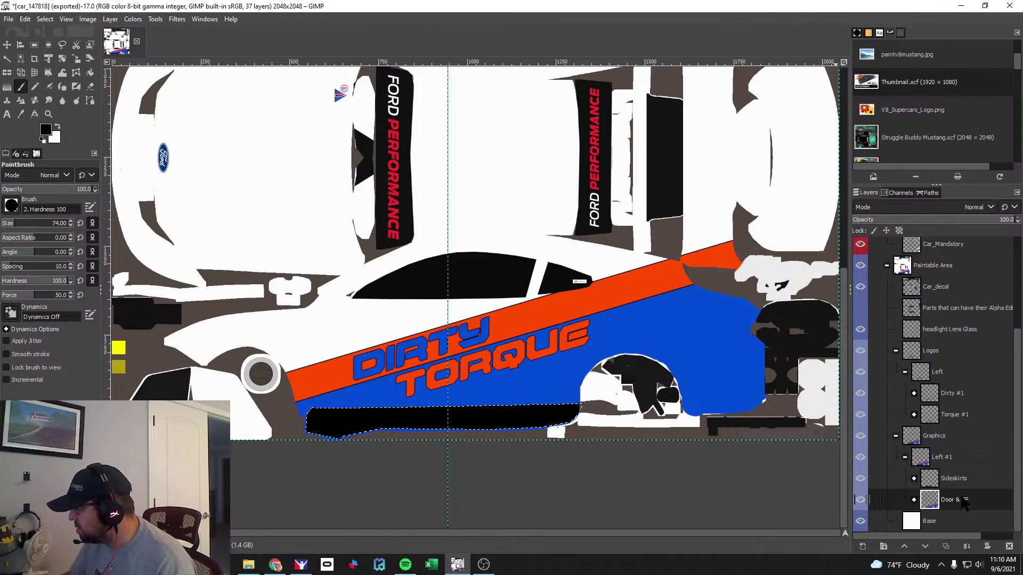
pyautogui.click(913, 500)
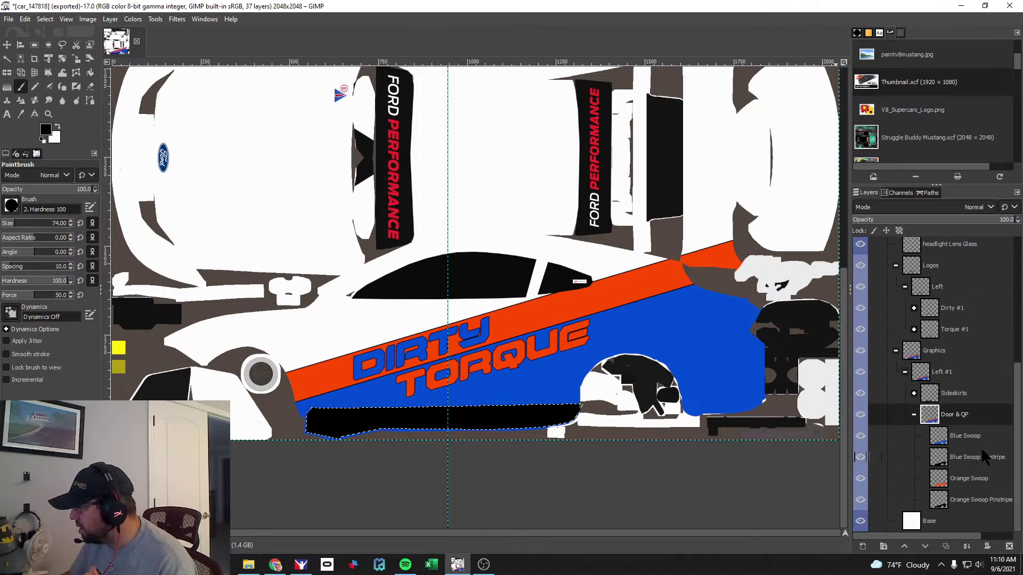
pyautogui.rightClick(971, 436)
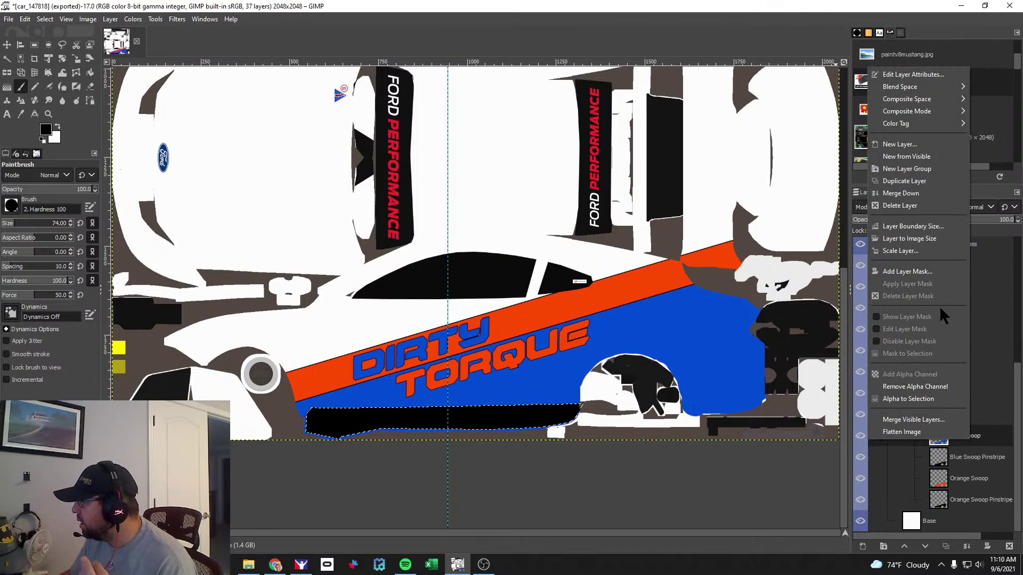
pyautogui.click(64, 47)
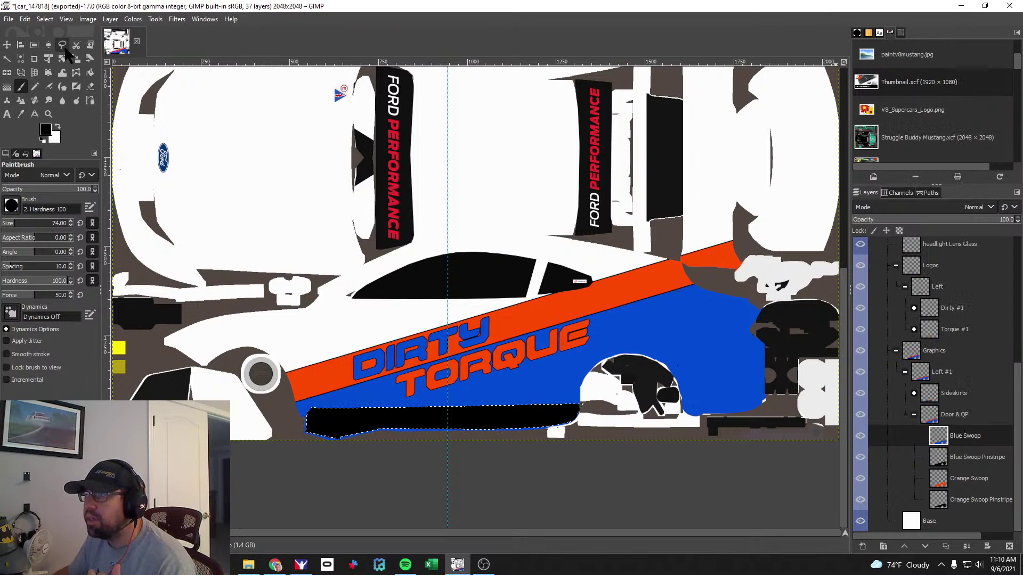
pyautogui.click(45, 19)
pyautogui.click(53, 44)
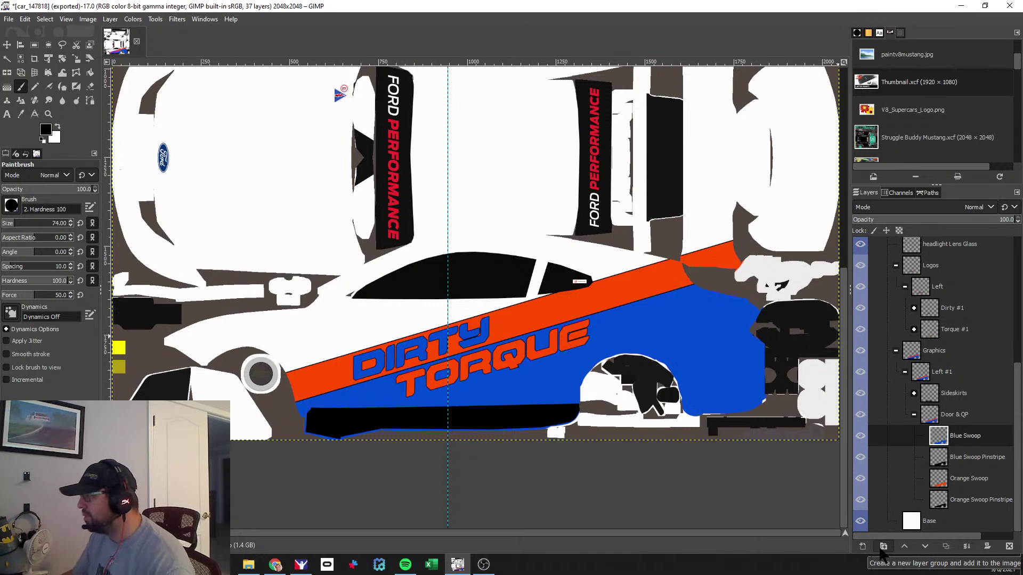
# Toggle the Blue Swoop Pinstripe and Orange Swoop Pinstripe layers off and on to check what each one draws.
pyautogui.click(975, 458)
pyautogui.click(860, 456)
pyautogui.click(859, 454)
pyautogui.click(978, 502)
pyautogui.click(860, 500)
pyautogui.click(860, 499)
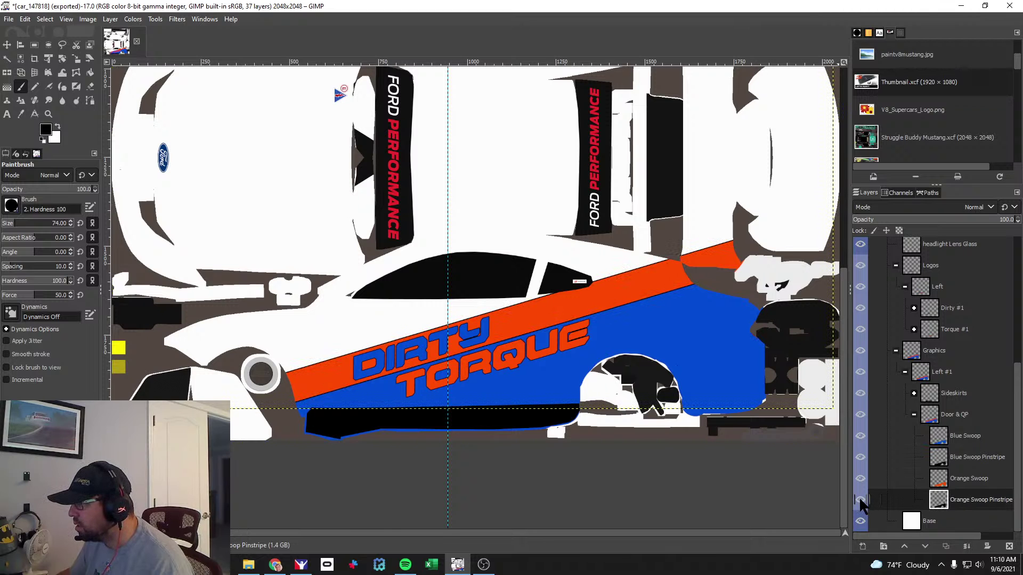
# Compare the lettering and pinstripes in the texture with a close-up of iRacing's car model, and re-export the TGA texture.
pyautogui.click(7, 45)
pyautogui.scroll(3, 366, 360)
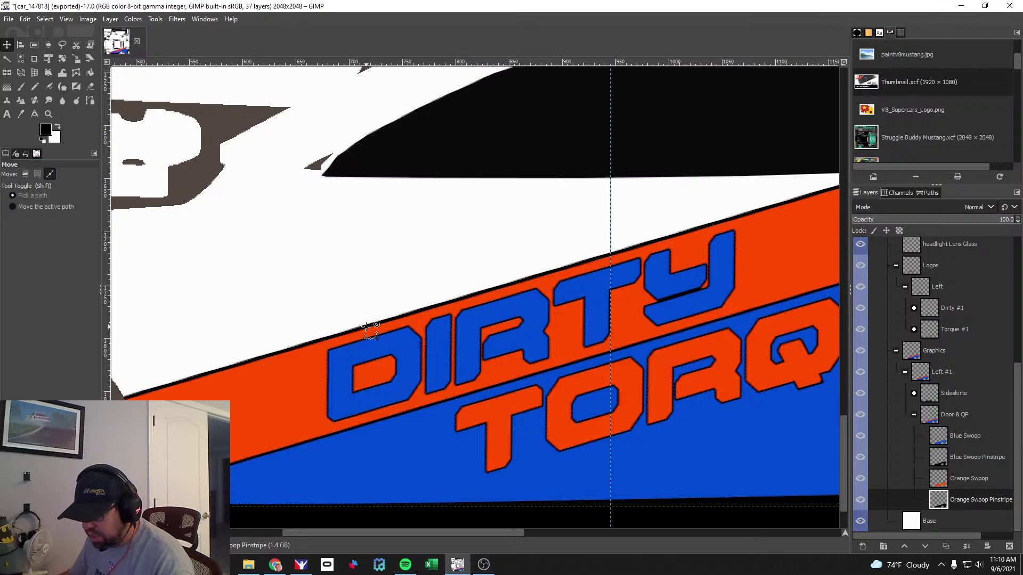
pyautogui.hotkey('alt', 'Tab')
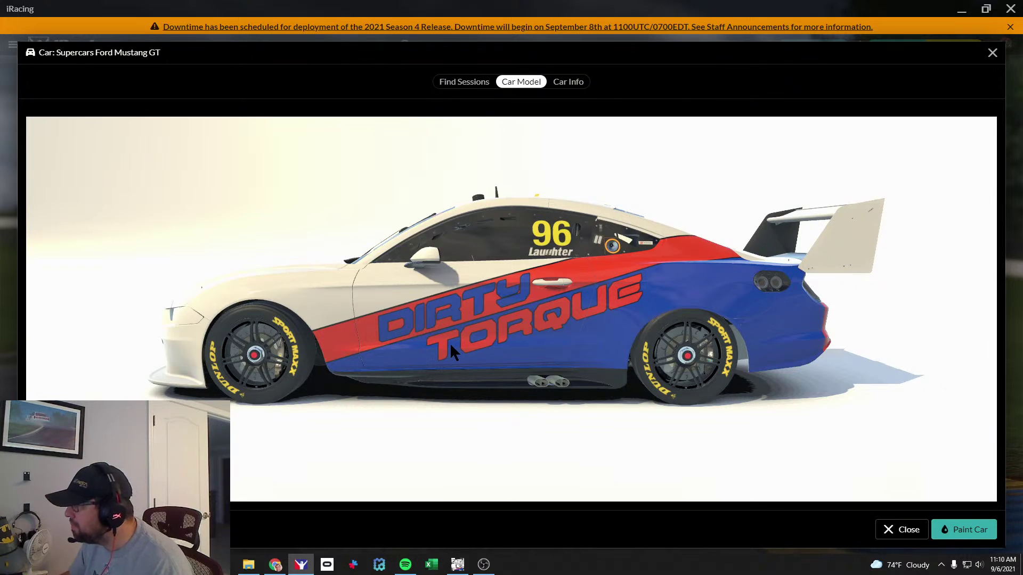
pyautogui.scroll(5, 450, 343)
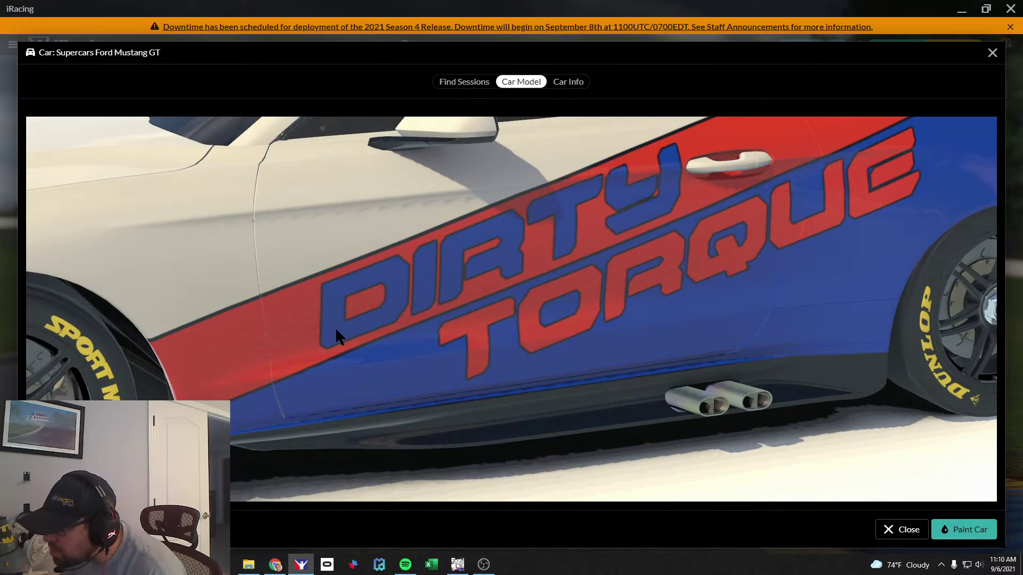
pyautogui.hotkey('alt', 'Tab')
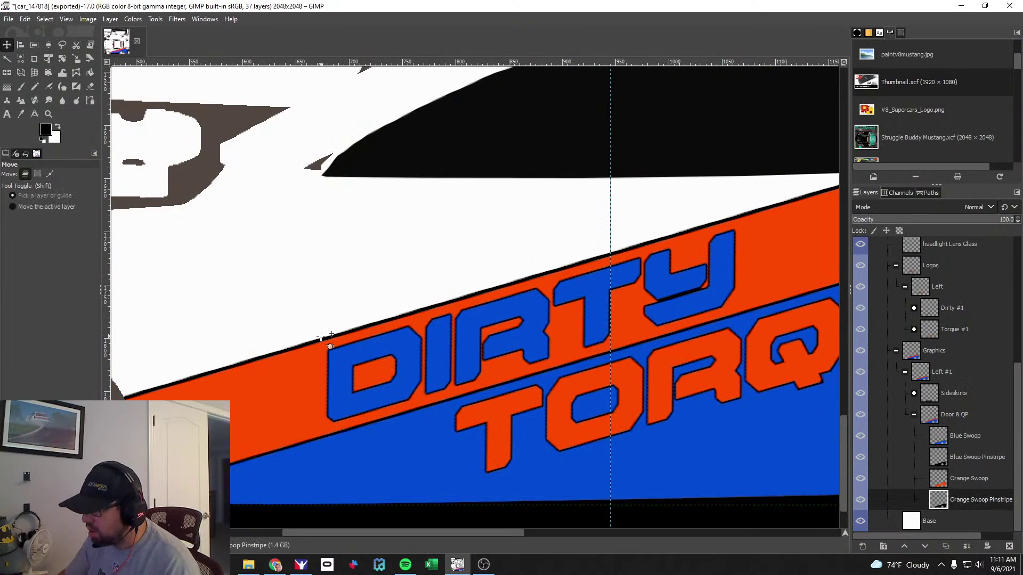
pyautogui.hotkey('alt', 'Tab')
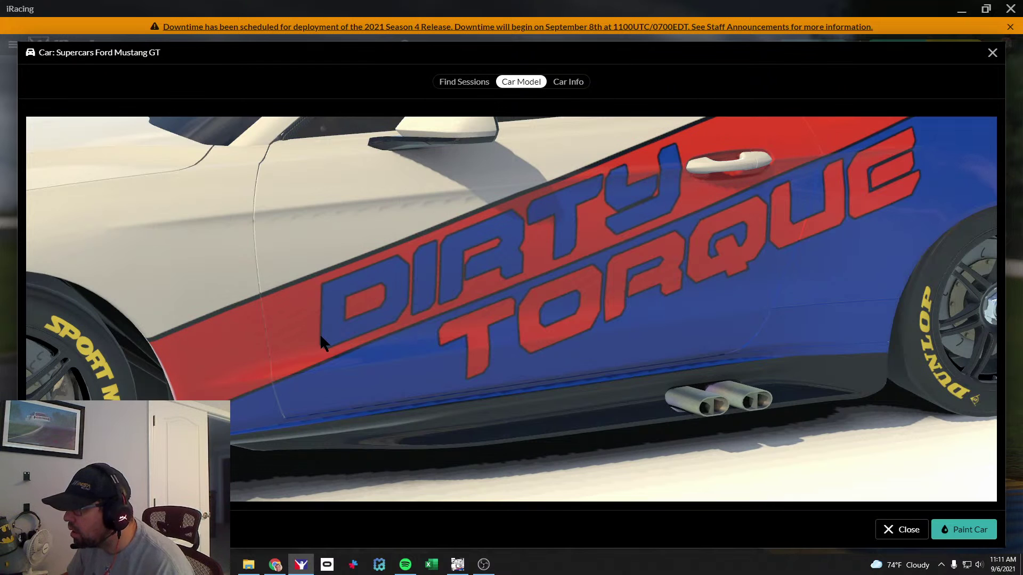
pyautogui.scroll(-5, 319, 334)
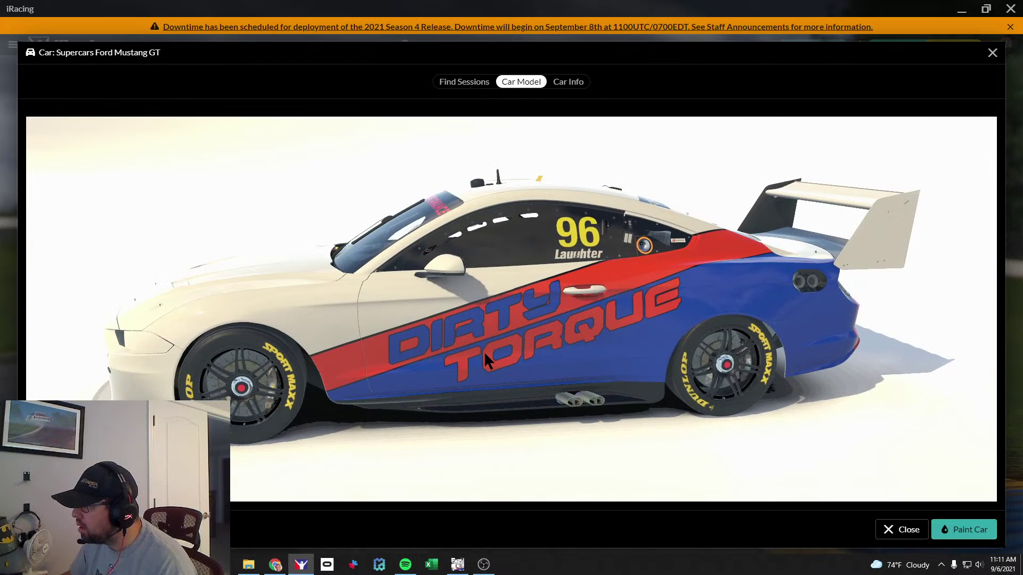
pyautogui.hotkey('alt', 'Tab')
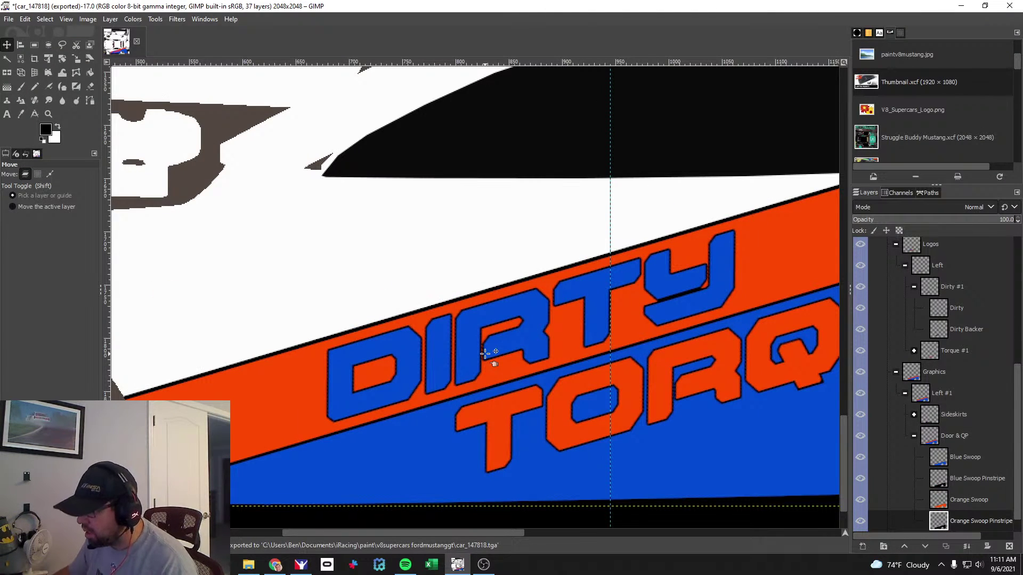
pyautogui.hotkey('ctrl', 'e')
# Duplicate the Blue Swoop layer in the Door & QP group and name the copy White Swoop.
pyautogui.moveTo(508, 532); pyautogui.dragTo(625, 531)
pyautogui.scroll(-1, 964, 480)
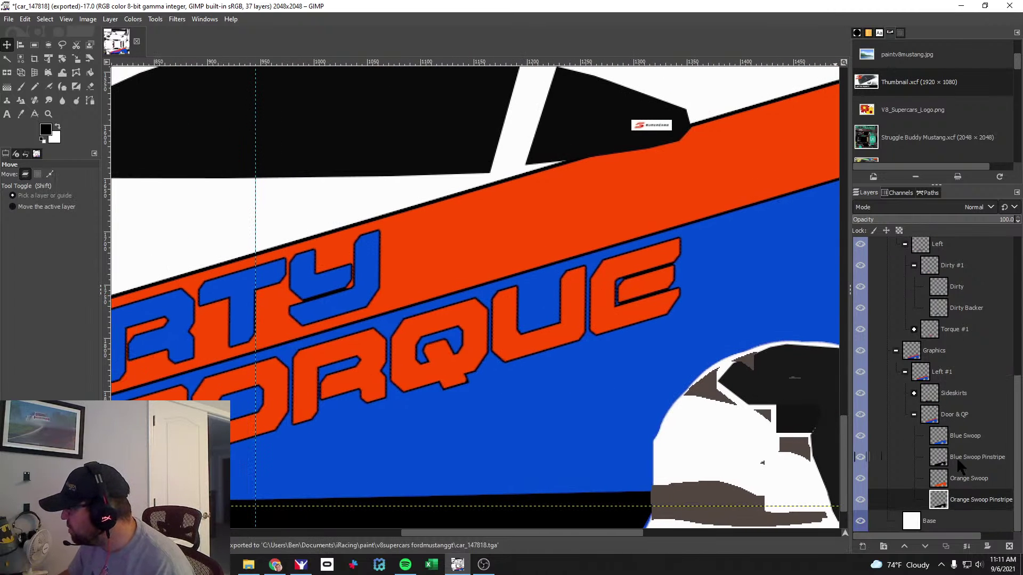
pyautogui.click(977, 432)
pyautogui.click(860, 435)
pyautogui.click(860, 435)
pyautogui.rightClick(965, 437)
pyautogui.click(895, 176)
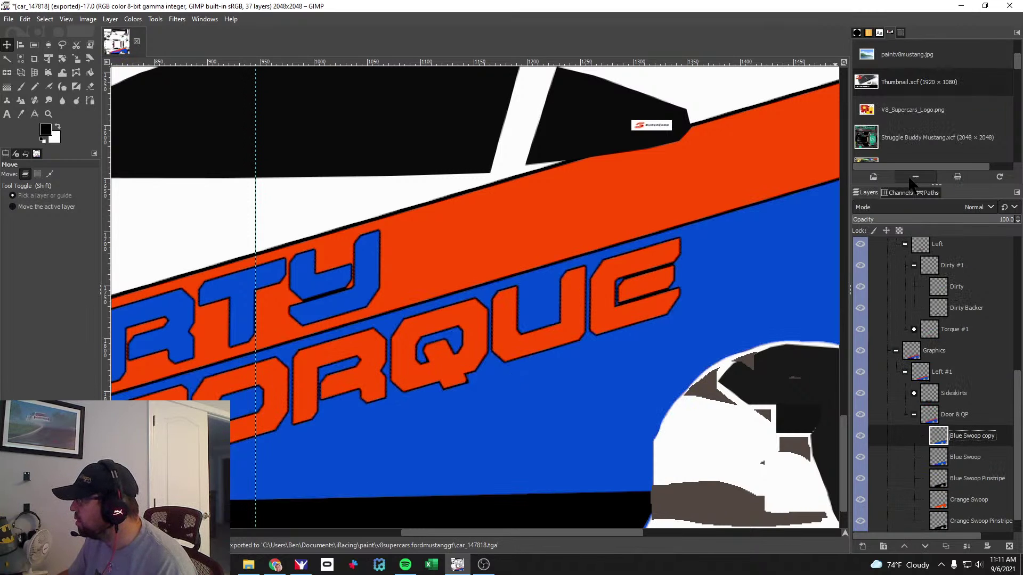
pyautogui.doubleClick(962, 436)
pyautogui.write('Whgi')
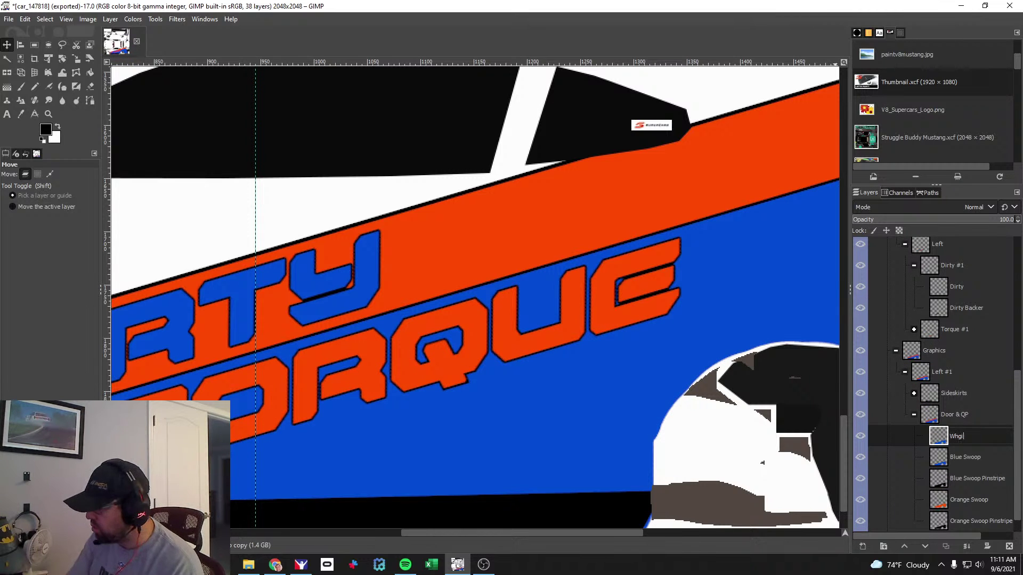
pyautogui.press('Return')
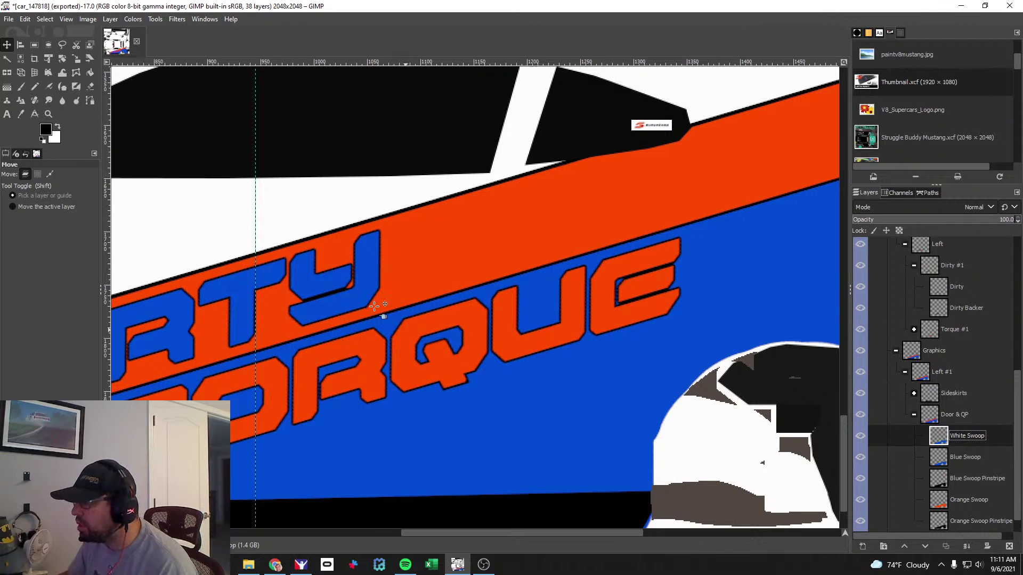
# Recolor the White Swoop layer with Color Exchange, from blue 034cd3 to white ffffff.
pyautogui.click(134, 20)
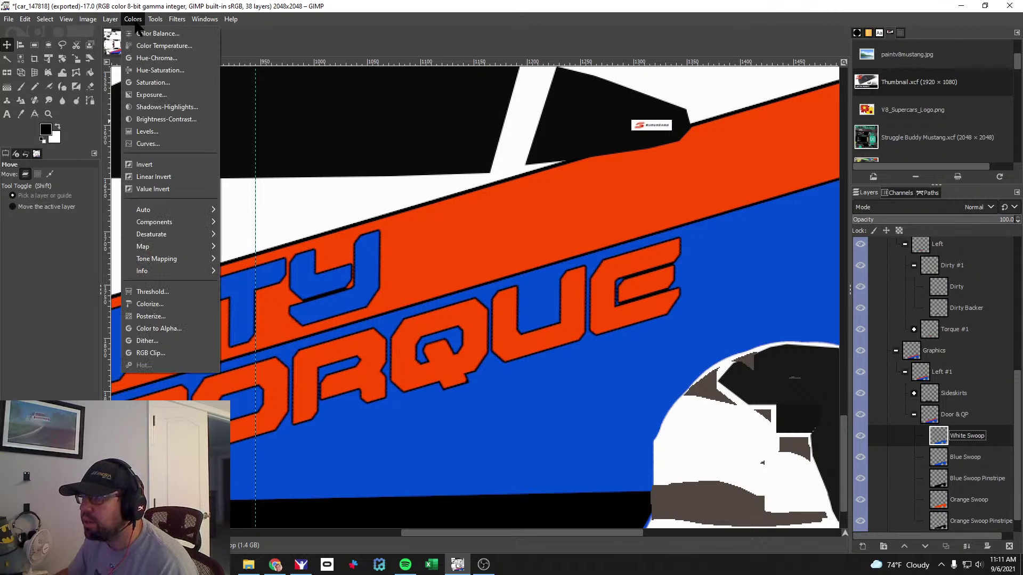
pyautogui.moveTo(187, 255)
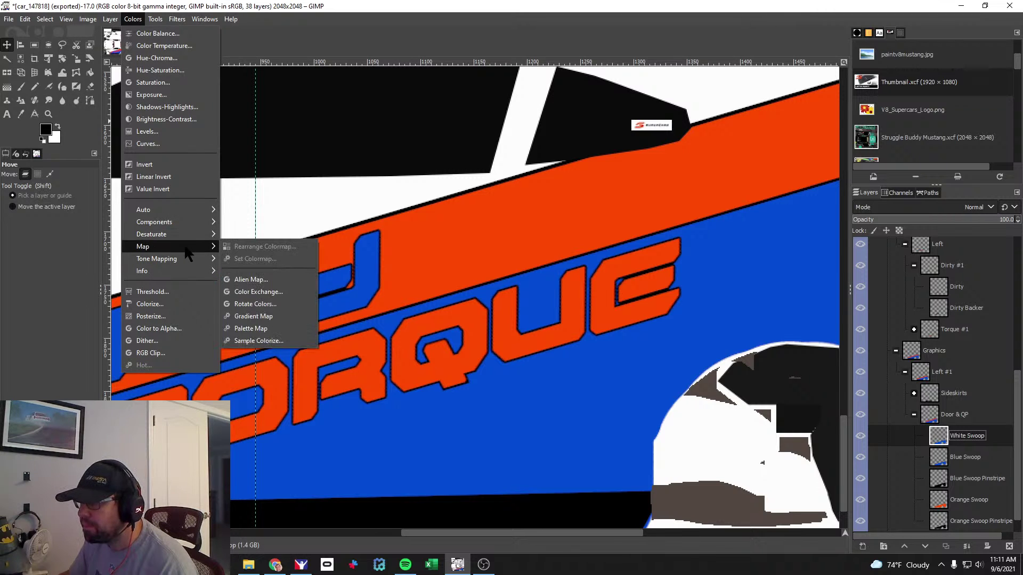
pyautogui.click(264, 292)
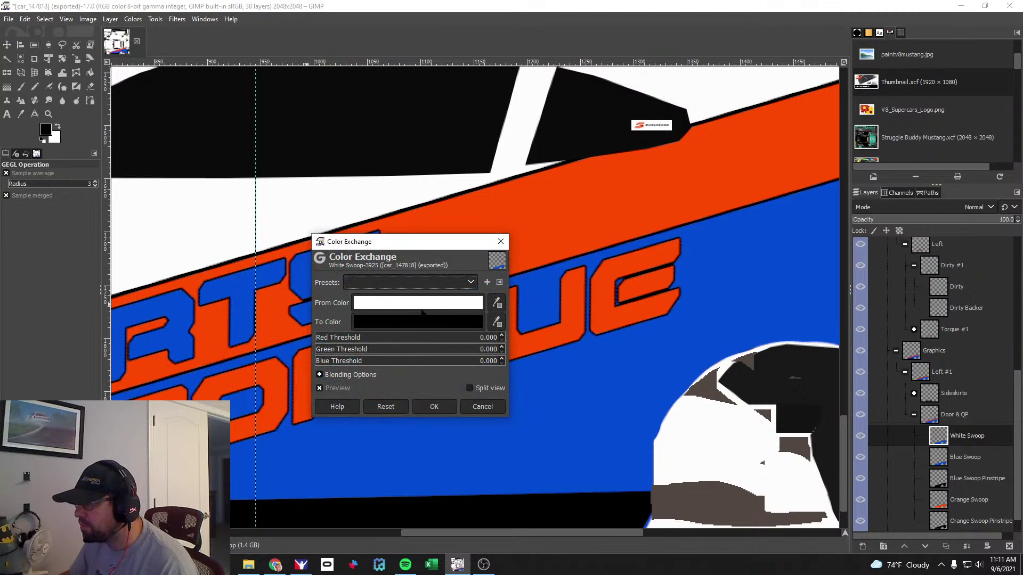
pyautogui.click(445, 309)
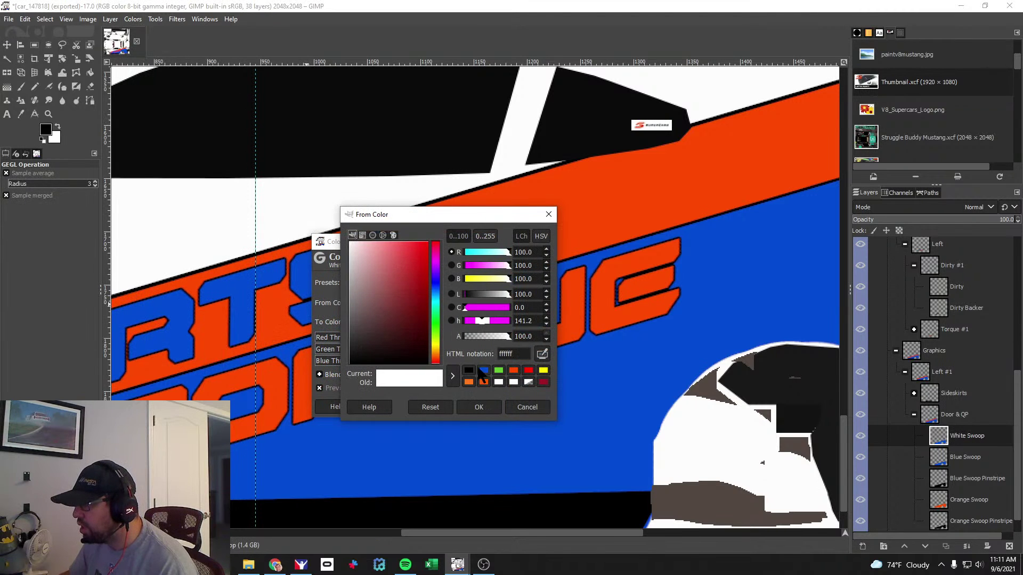
pyautogui.click(483, 370)
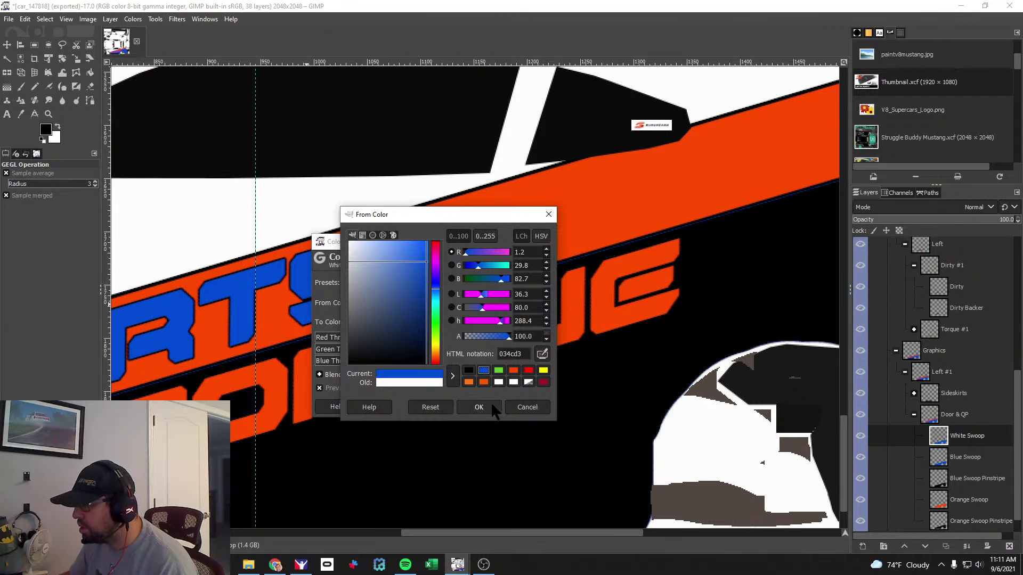
pyautogui.click(494, 408)
pyautogui.click(452, 329)
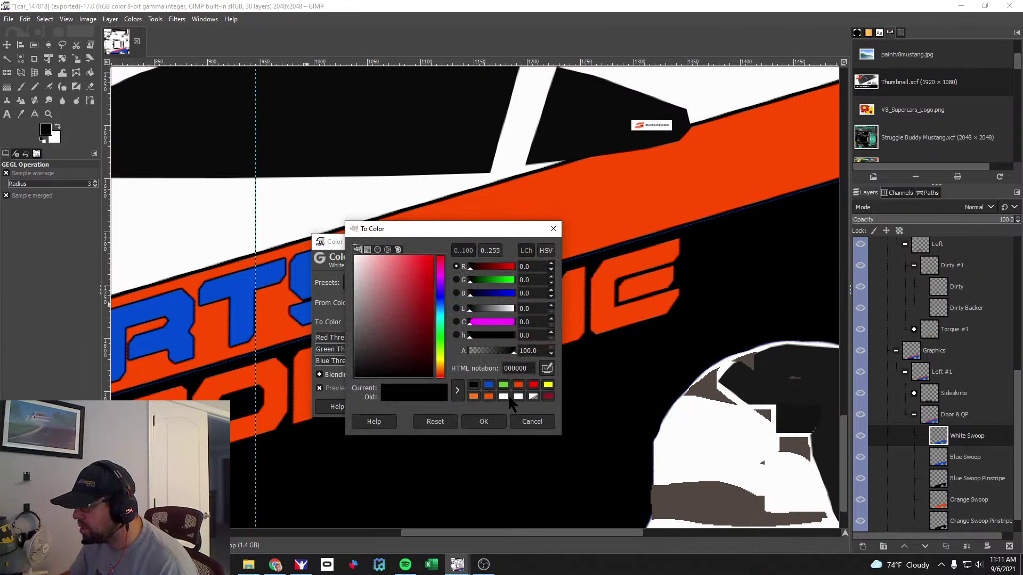
pyautogui.moveTo(391, 308); pyautogui.dragTo(359, 237)
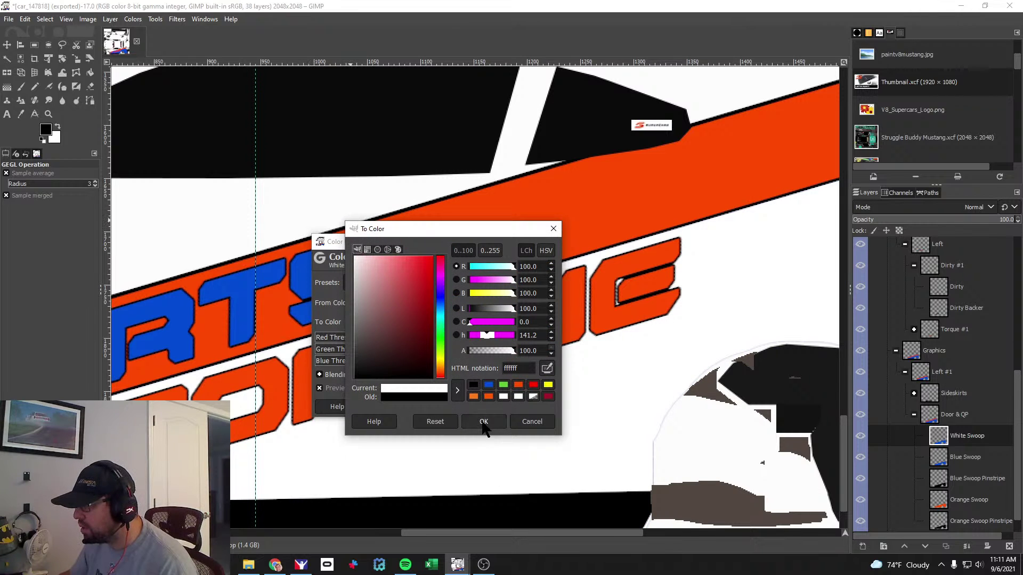
pyautogui.click(483, 421)
pyautogui.click(433, 407)
# Move the White Swoop layer down so its upper edge runs just below the TORQUE lettering, leaving a blue stripe behind it.
pyautogui.click(8, 46)
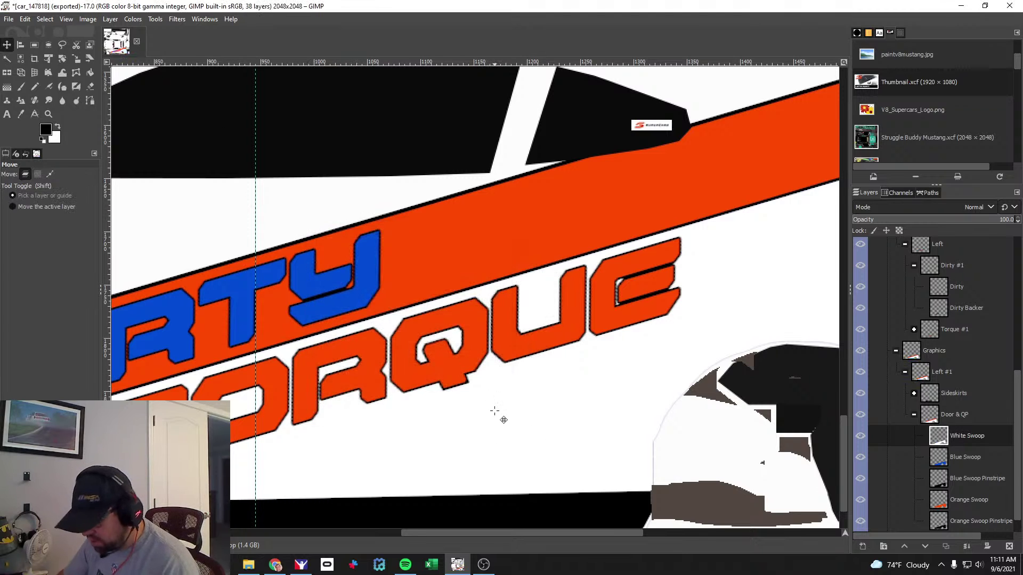
pyautogui.hotkey('ctrl', 'z')
pyautogui.press('Up')
pyautogui.press('Up')
pyautogui.press('Up')
pyautogui.press('Up')
pyautogui.press('Up')
pyautogui.press('Up')
pyautogui.press('Up')
pyautogui.press('Up')
pyautogui.press('Up')
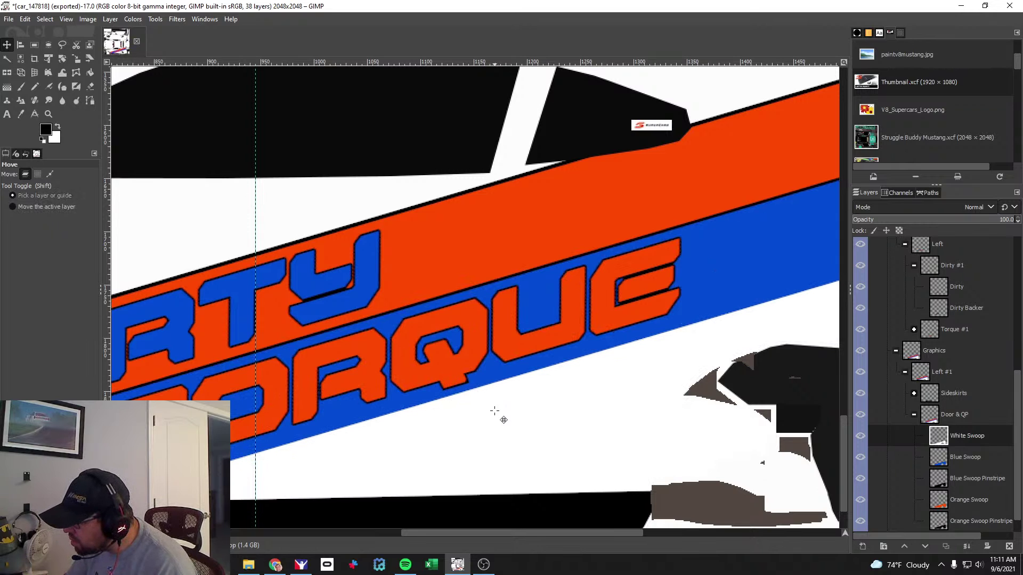
pyautogui.press('Up')
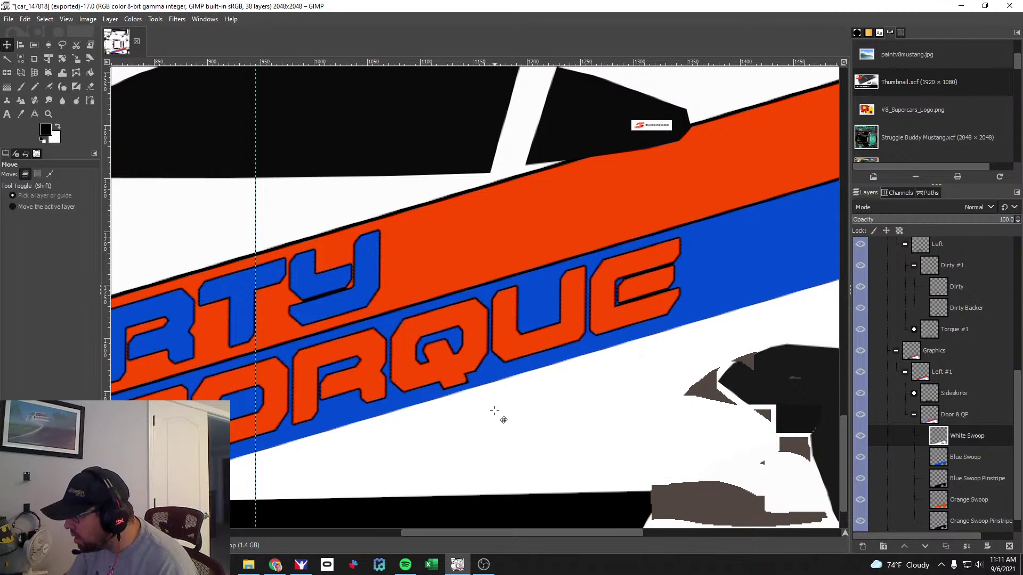
pyautogui.press('Down')
pyautogui.press('Down')
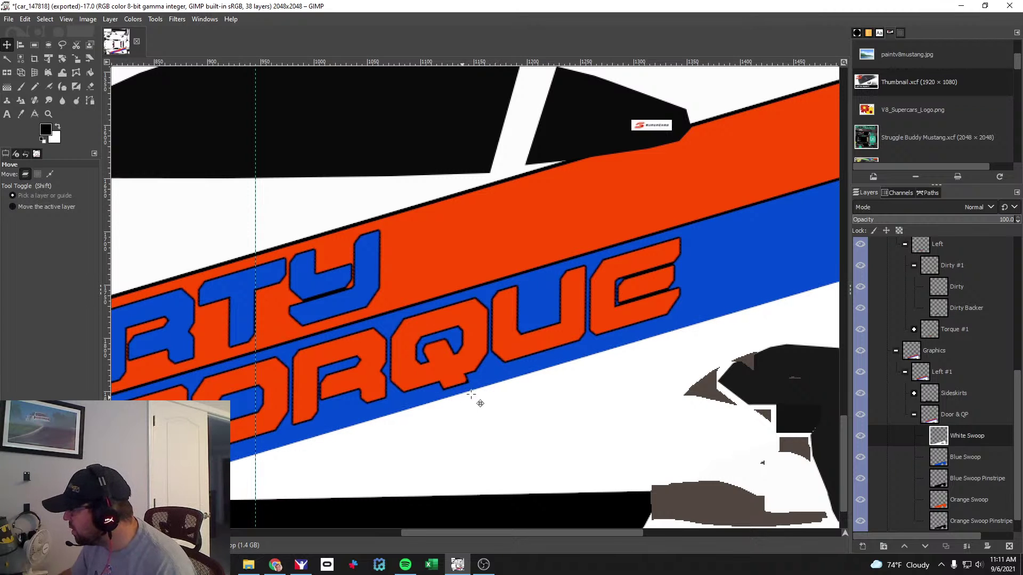
pyautogui.scroll(-1, 965, 482)
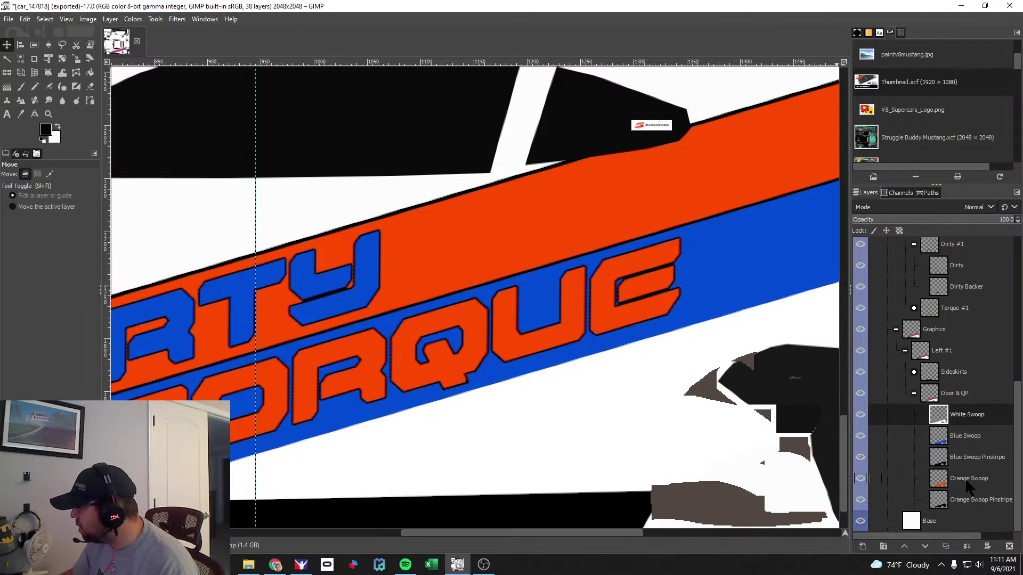
# Duplicate the Blue Swoop Pinstripe layer, place the copy directly below White Swoop, and shift it down to outline the white swoop's upper edge.
pyautogui.rightClick(970, 464)
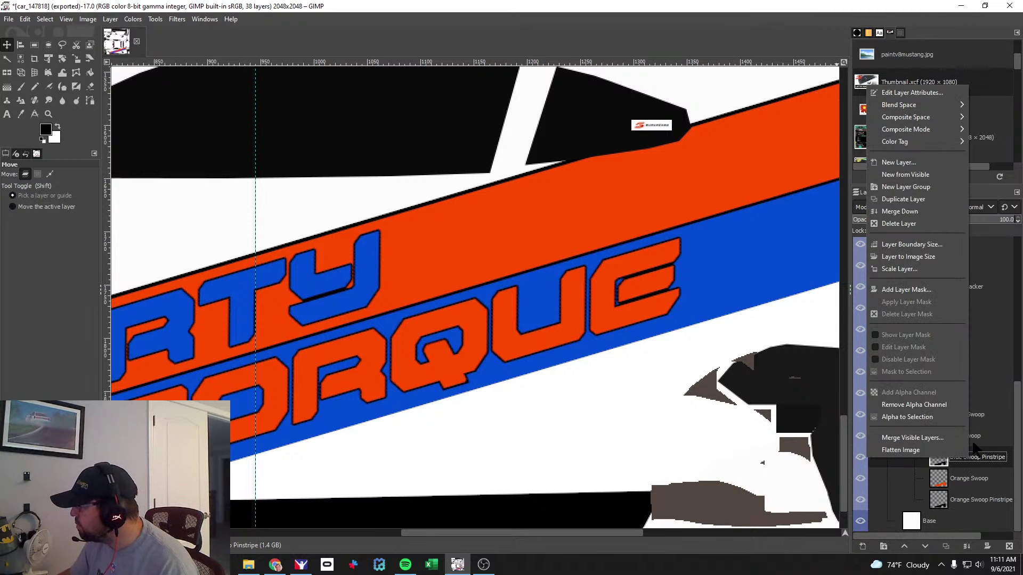
pyautogui.click(906, 198)
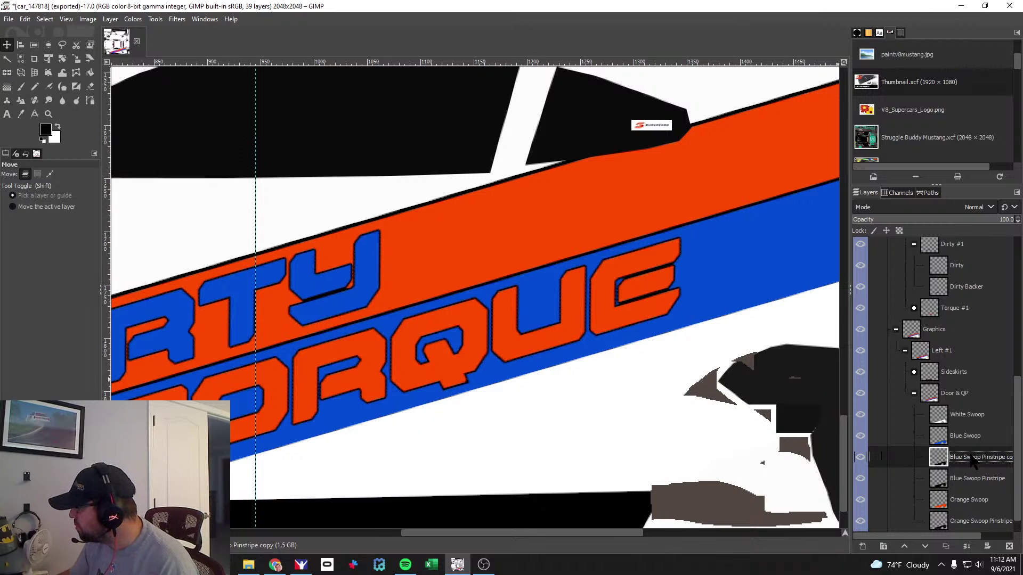
pyautogui.moveTo(965, 462); pyautogui.dragTo(966, 435)
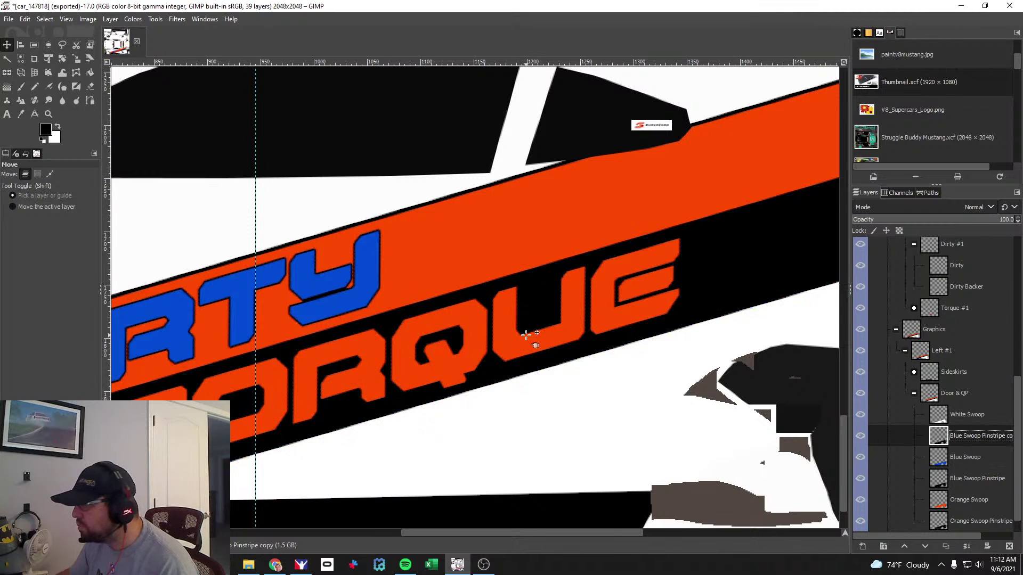
pyautogui.press('shift')
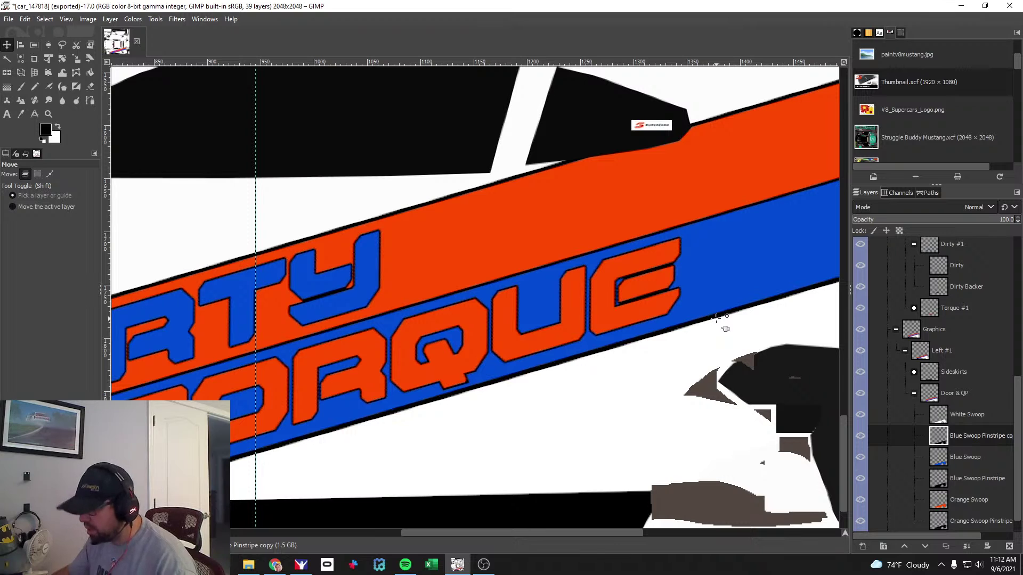
# Switch to iRacing and examine the swoops and pinstripes on the car model from the side and rear.
pyautogui.press('alt')
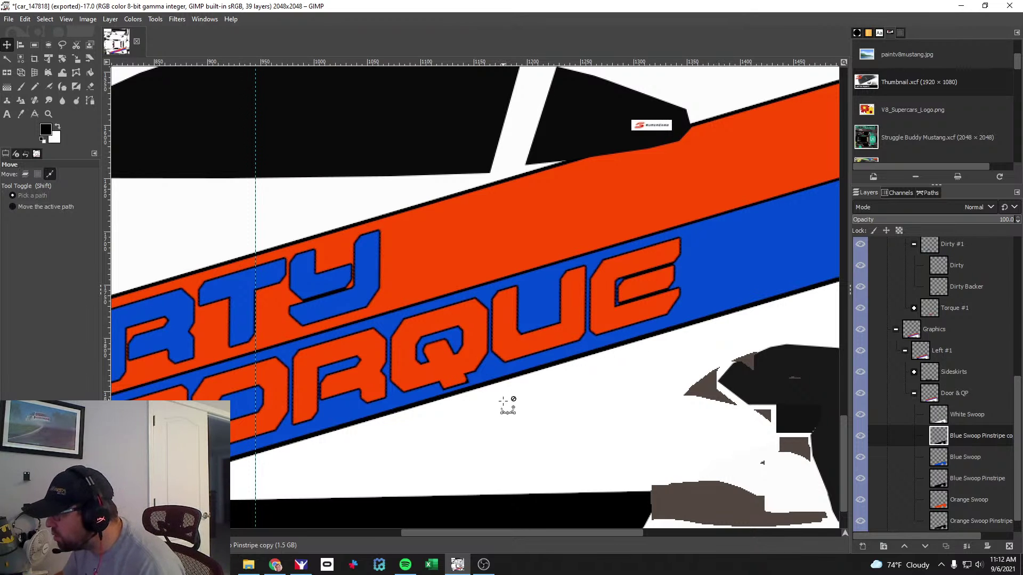
pyautogui.hotkey('alt', 'Tab')
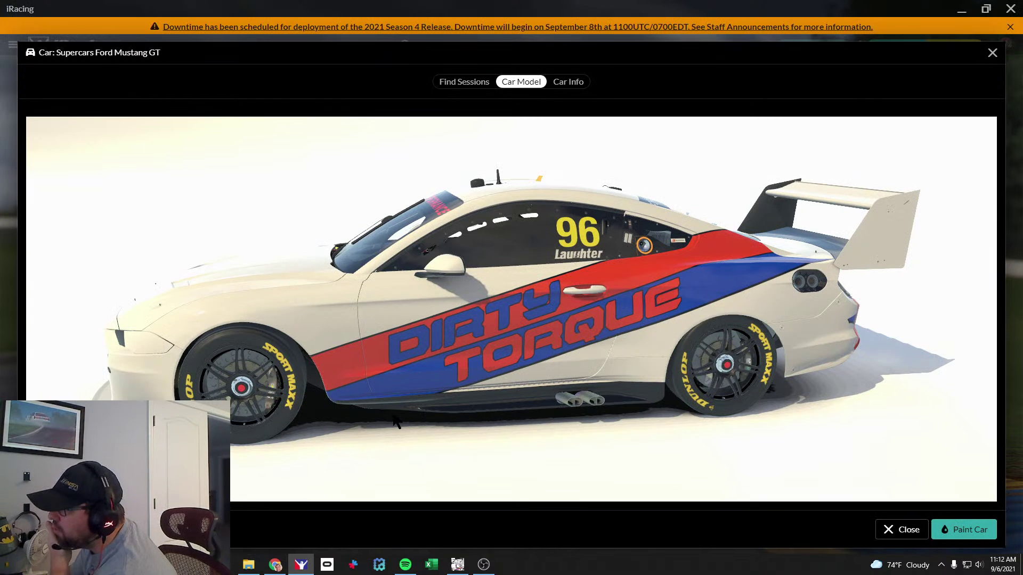
pyautogui.moveTo(659, 375); pyautogui.dragTo(646, 354)
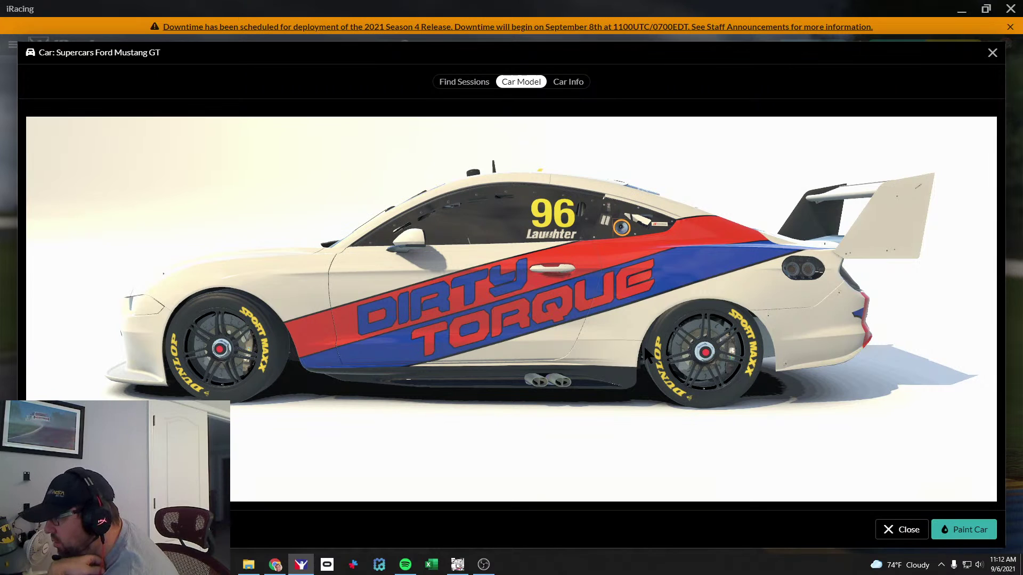
pyautogui.moveTo(645, 355)
pyautogui.mouseDown()
pyautogui.moveTo(624, 344)
pyautogui.moveTo(680, 337)
pyautogui.moveTo(645, 337)
pyautogui.mouseUp()
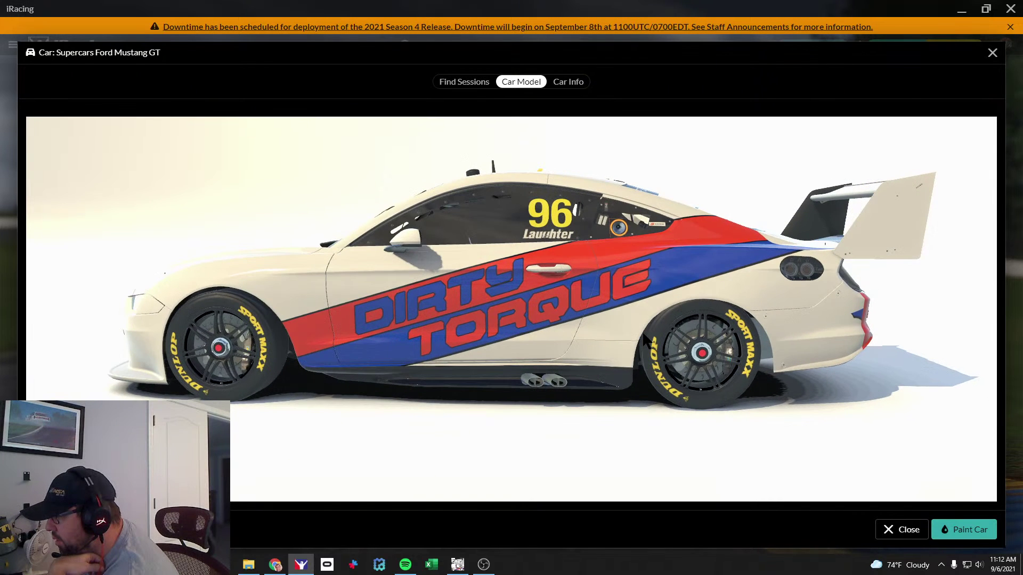
pyautogui.moveTo(723, 325); pyautogui.dragTo(679, 364)
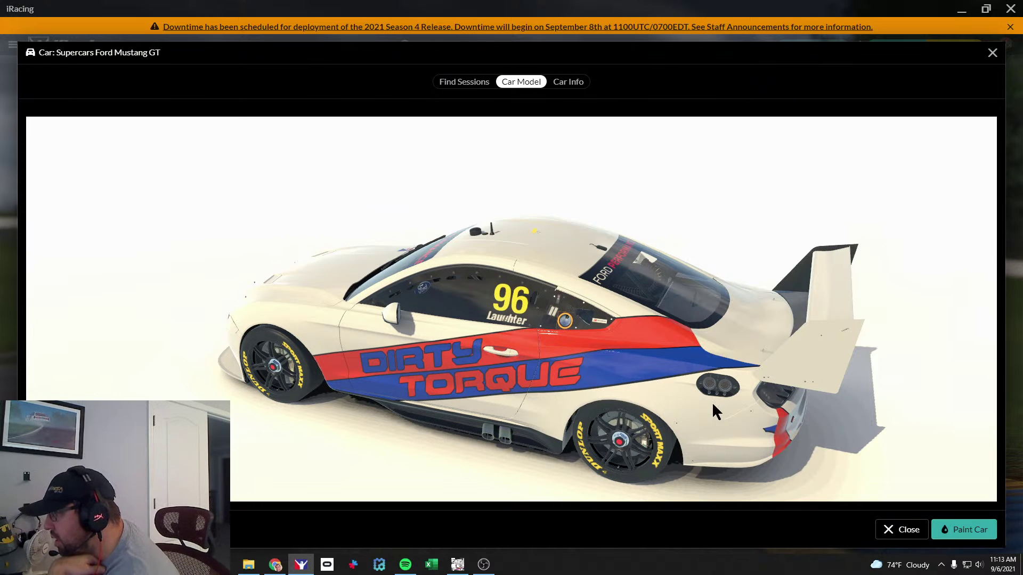
pyautogui.moveTo(712, 401); pyautogui.dragTo(517, 391)
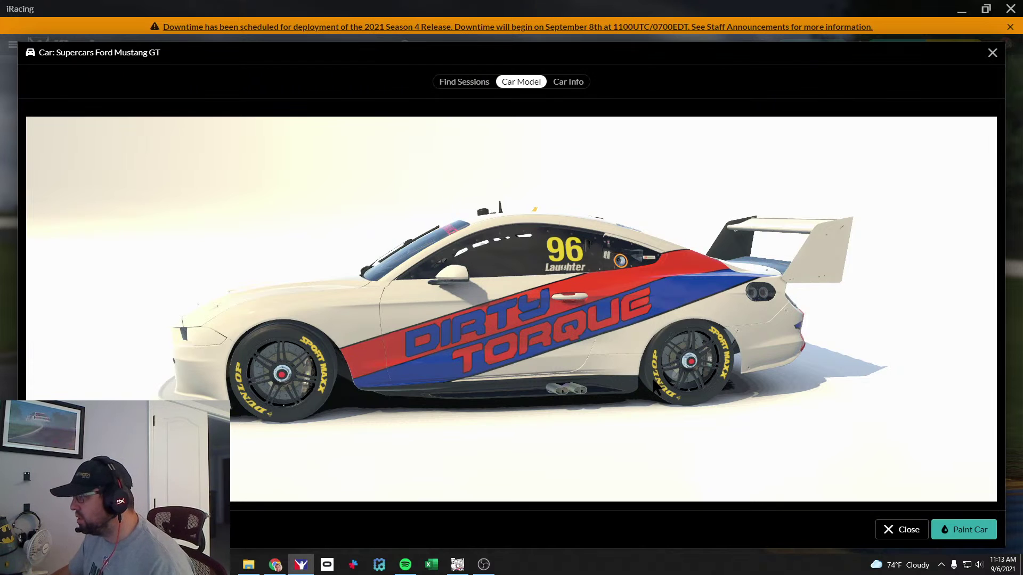
# Return to GIMP, prepare the Eraser on the White Swoop layer with brush size 155, and show the Wire layer.
pyautogui.hotkey('alt', 'Tab')
pyautogui.scroll(-3, 653, 401)
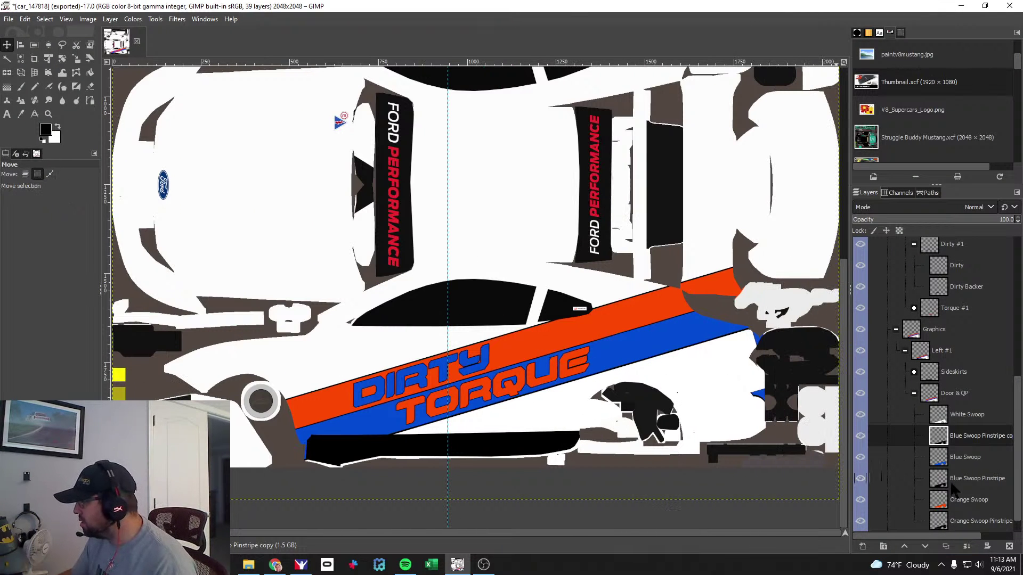
pyautogui.click(980, 417)
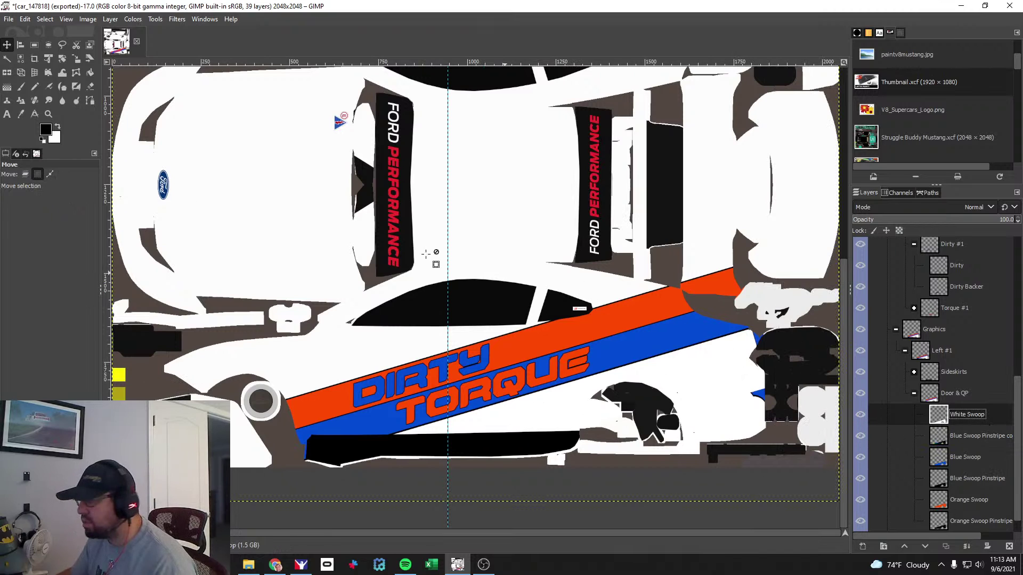
pyautogui.click(91, 88)
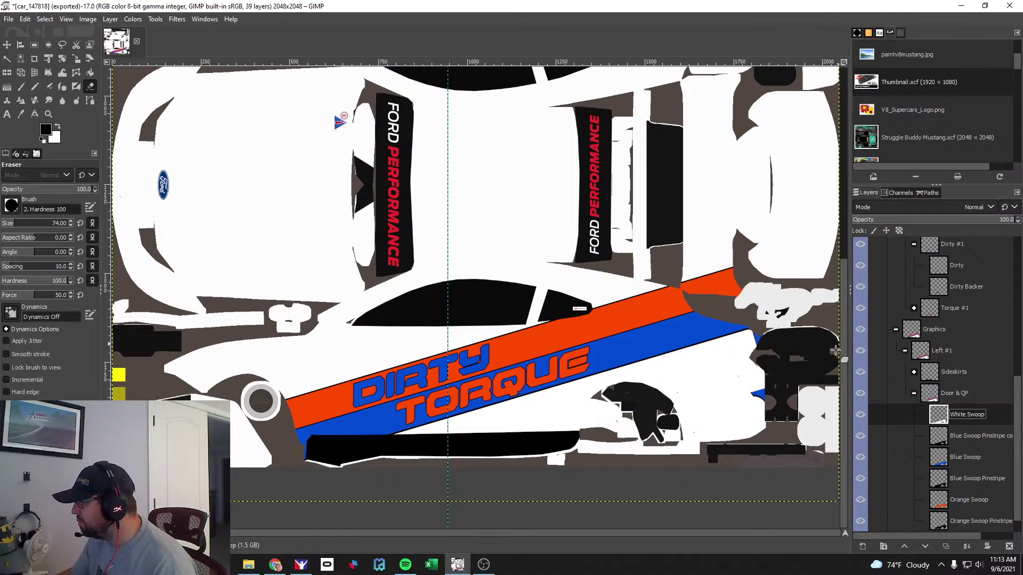
pyautogui.scroll(3, 757, 343)
pyautogui.scroll(-5, 532, 250)
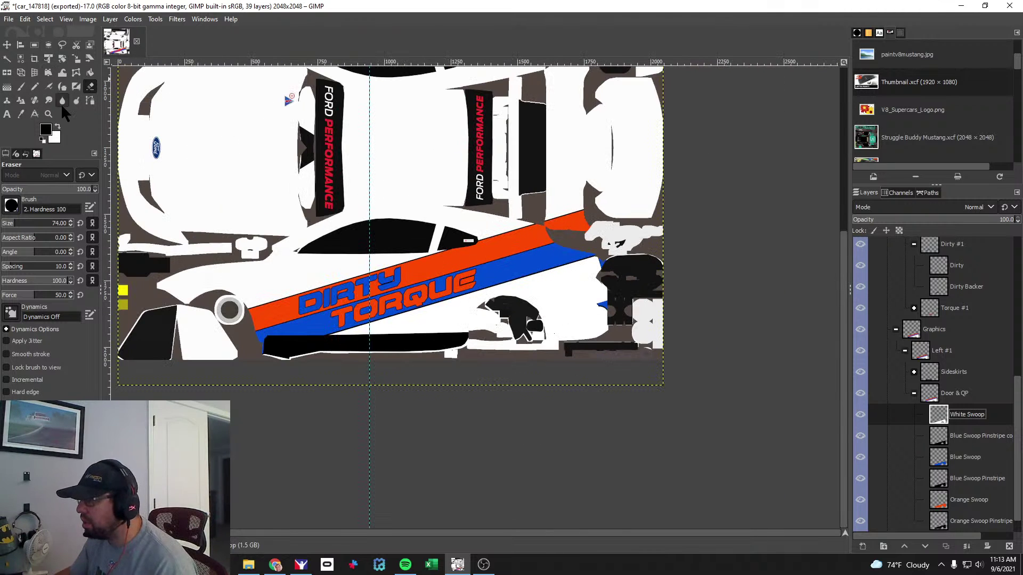
pyautogui.scroll(4, 559, 215)
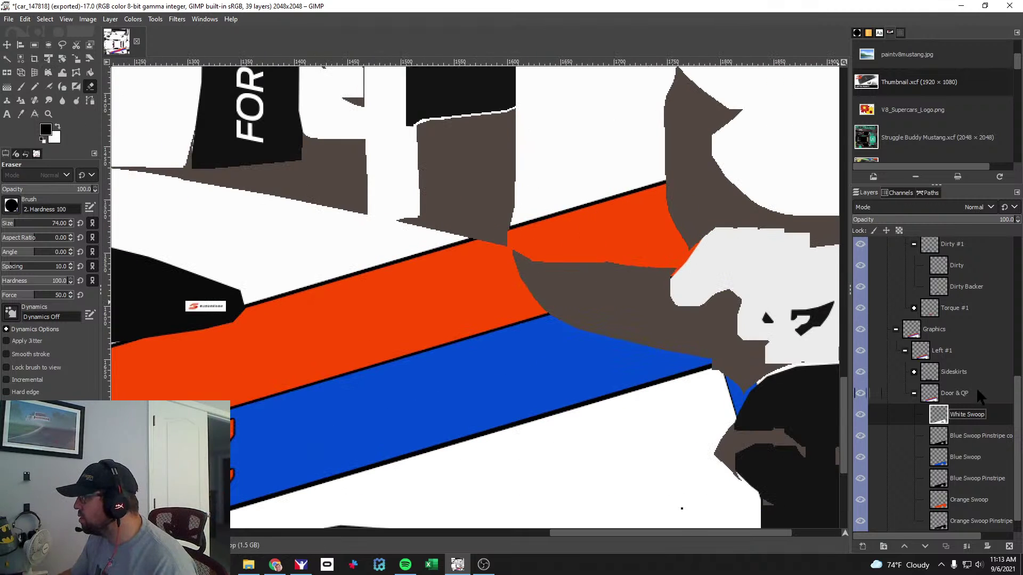
pyautogui.scroll(5, 975, 379)
pyautogui.click(858, 290)
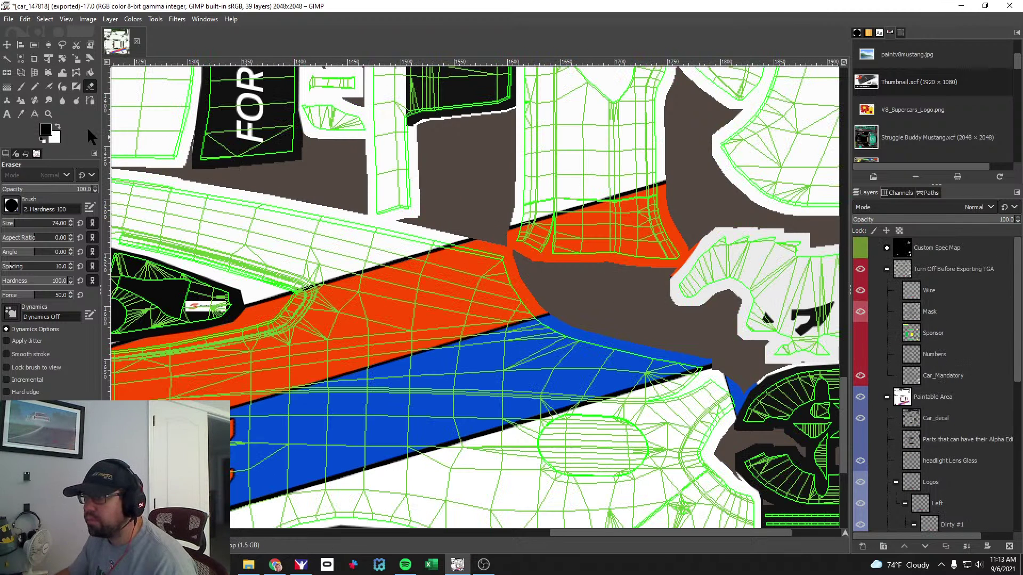
pyautogui.moveTo(23, 226); pyautogui.dragTo(31, 225)
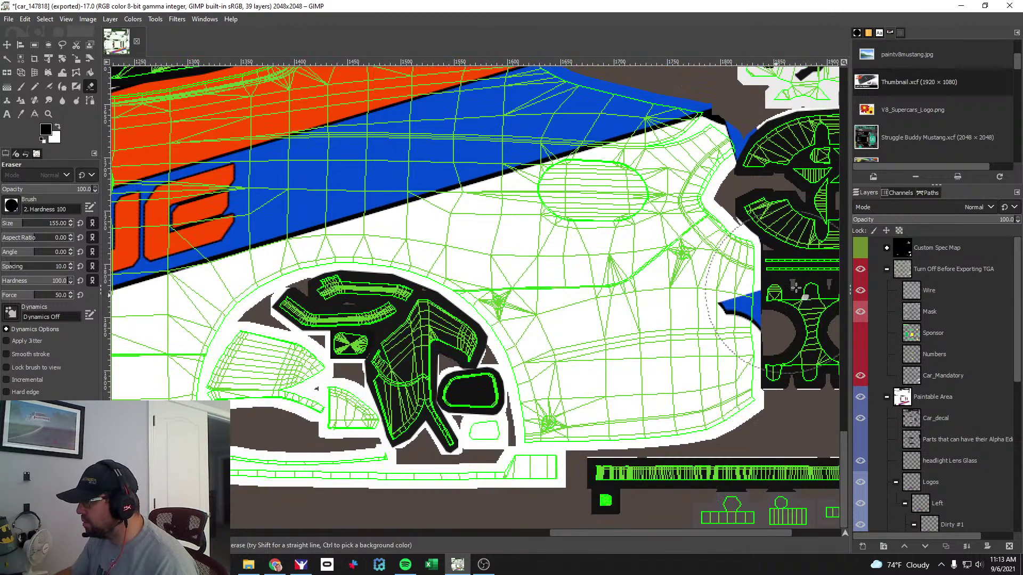
pyautogui.scroll(-5, 746, 299)
pyautogui.moveTo(779, 294)
pyautogui.mouseDown()
pyautogui.moveTo(685, 393)
pyautogui.moveTo(555, 392)
pyautogui.moveTo(639, 314)
pyautogui.moveTo(692, 224)
pyautogui.moveTo(580, 250)
pyautogui.moveTo(474, 300)
pyautogui.mouseUp()
pyautogui.hotkey('ctrl', 'z')
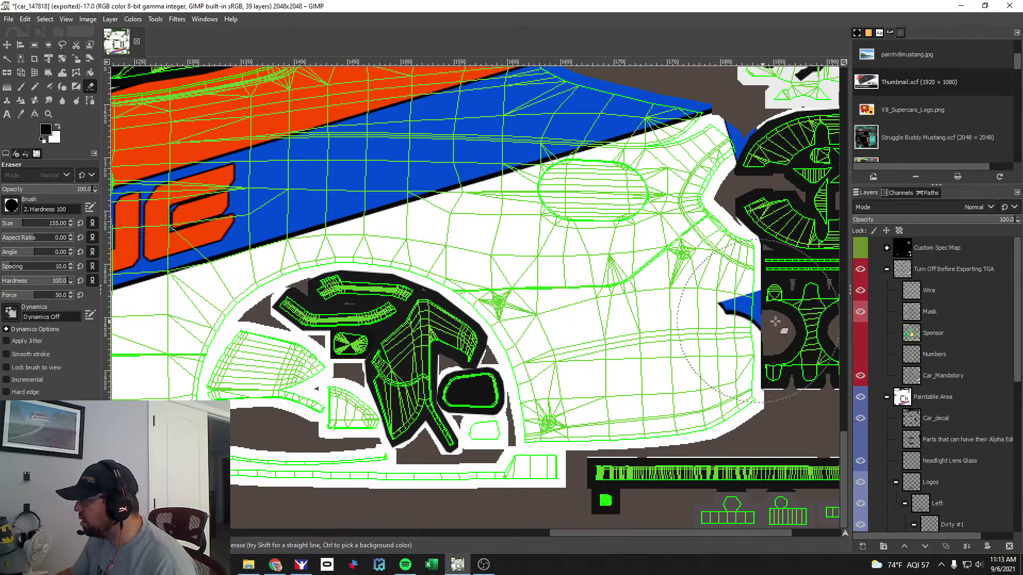
# Erase the stray blue and black pieces at the rear bumper edge from Blue Swoop, Blue Swoop Pinstripe and the pinstripe copy.
pyautogui.scroll(-5, 959, 450)
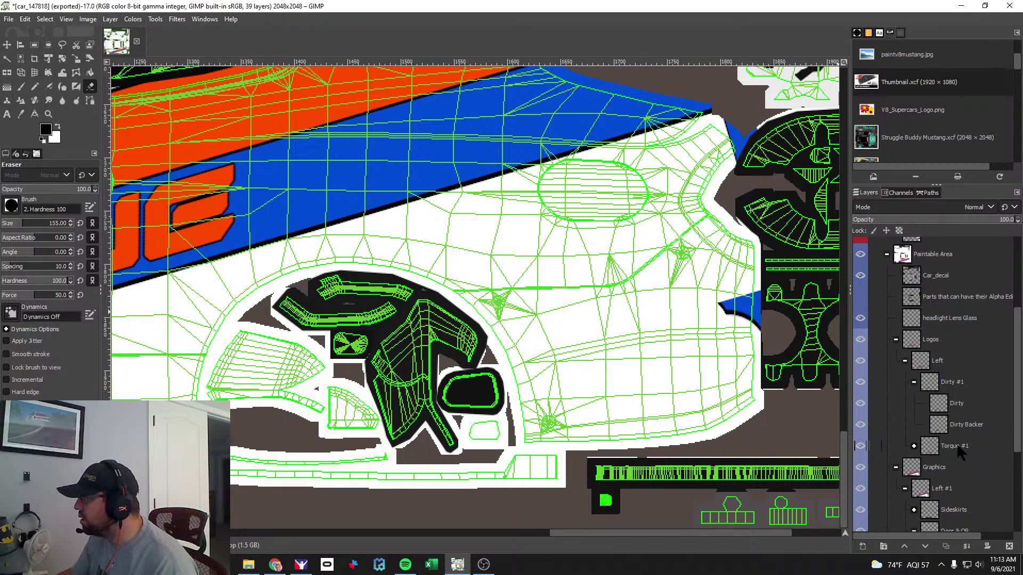
pyautogui.scroll(-5, 959, 450)
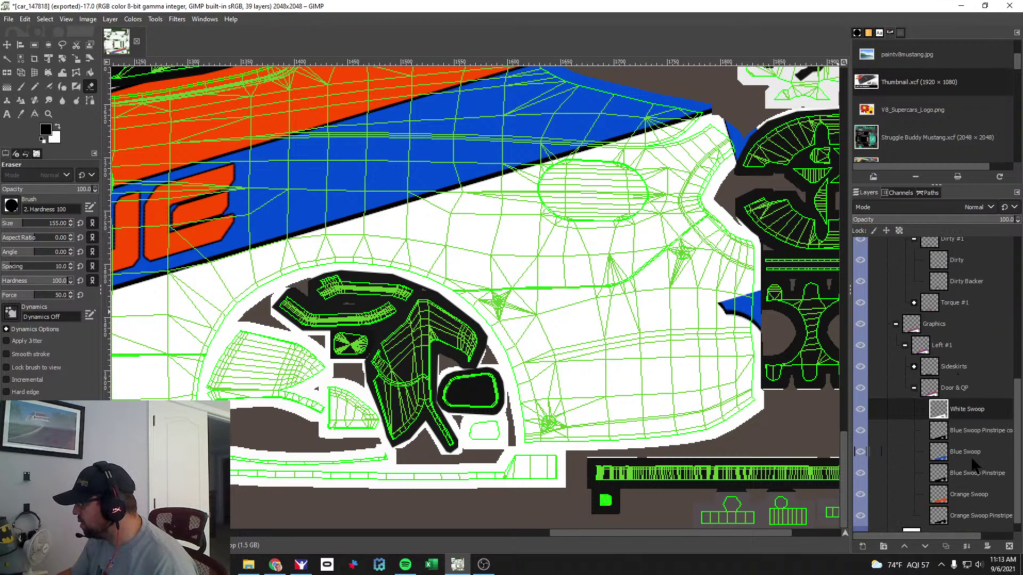
pyautogui.click(964, 451)
pyautogui.click(975, 473)
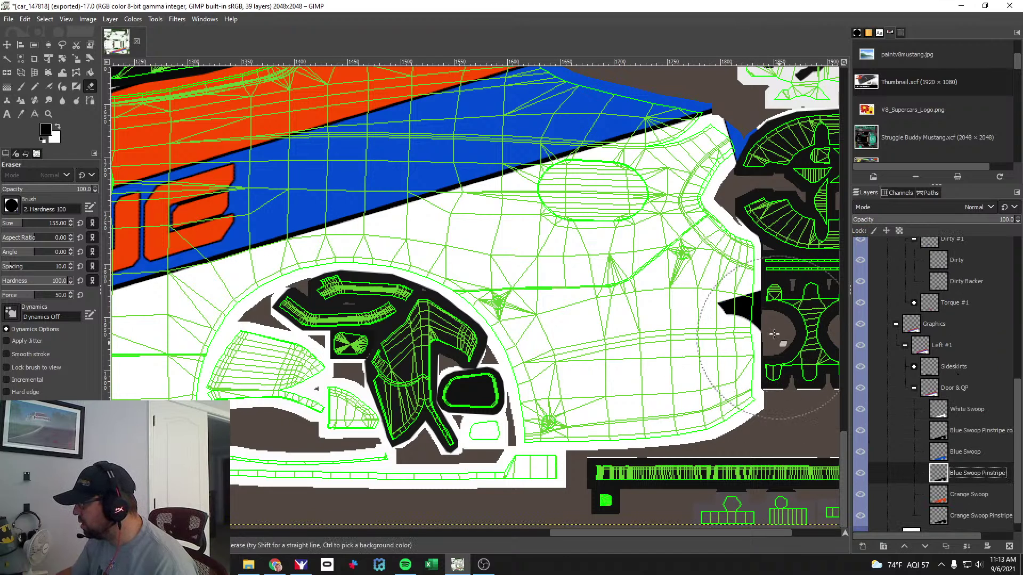
pyautogui.click(993, 513)
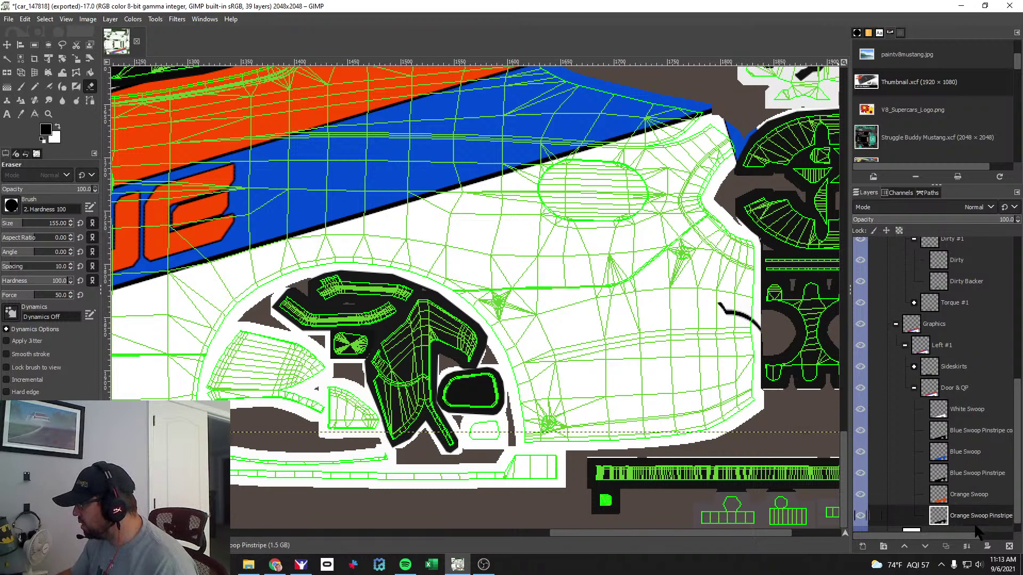
pyautogui.click(969, 431)
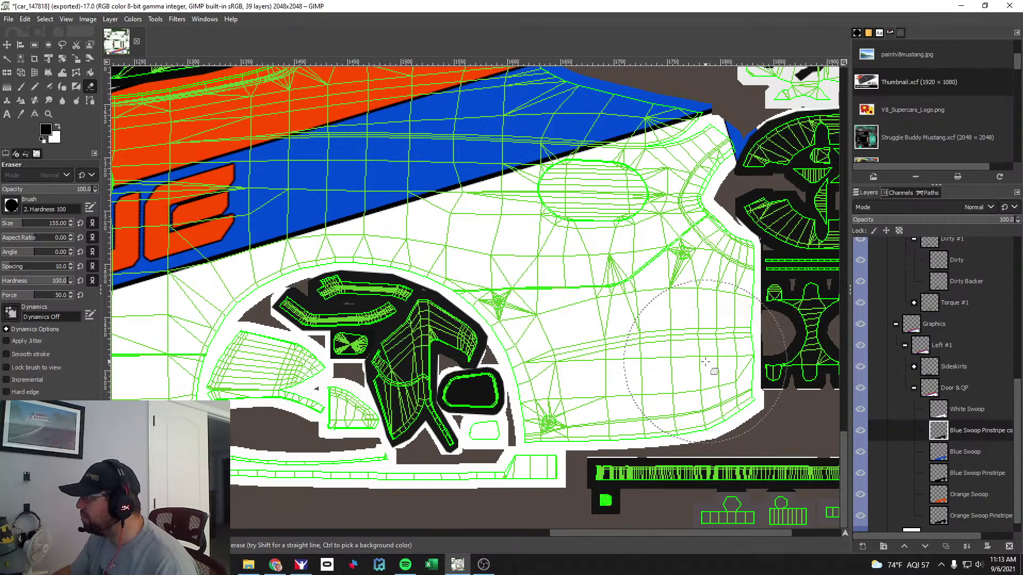
# Check the texture around the rear panels for other stray swoop remnants on the blue and orange pinstripe layers.
pyautogui.scroll(3, 773, 255)
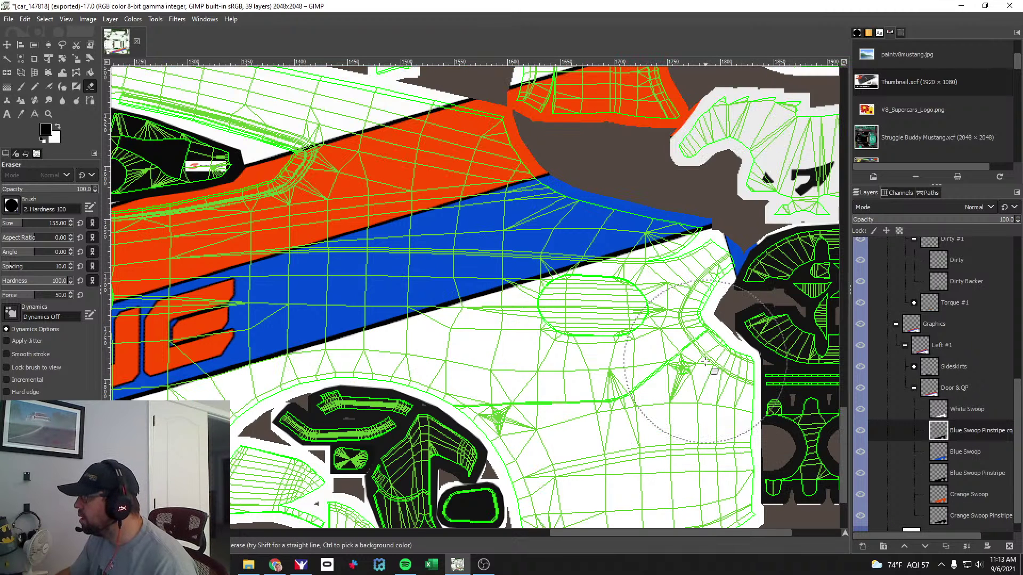
pyautogui.click(977, 473)
pyautogui.click(975, 515)
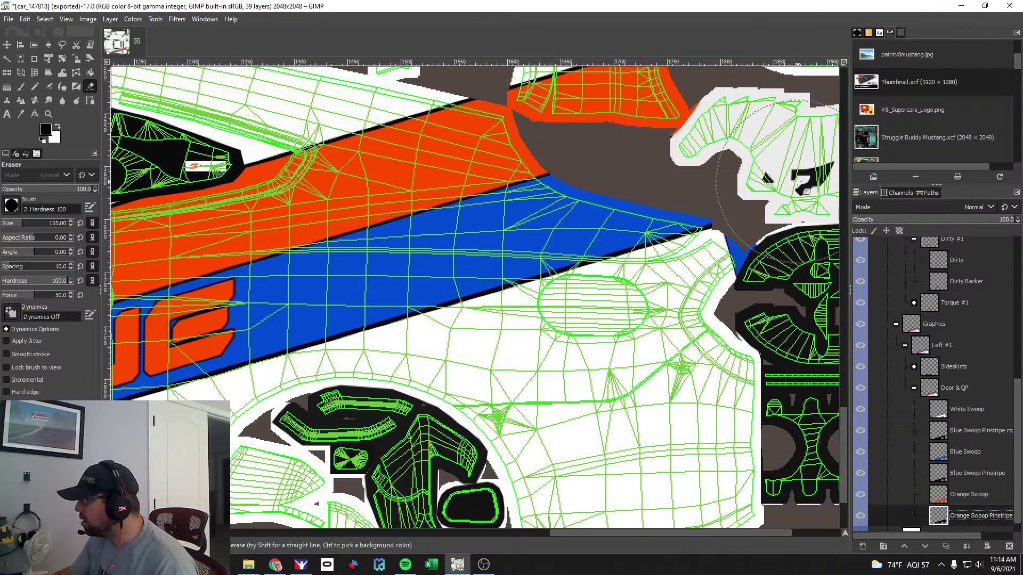
pyautogui.scroll(-1, 983, 485)
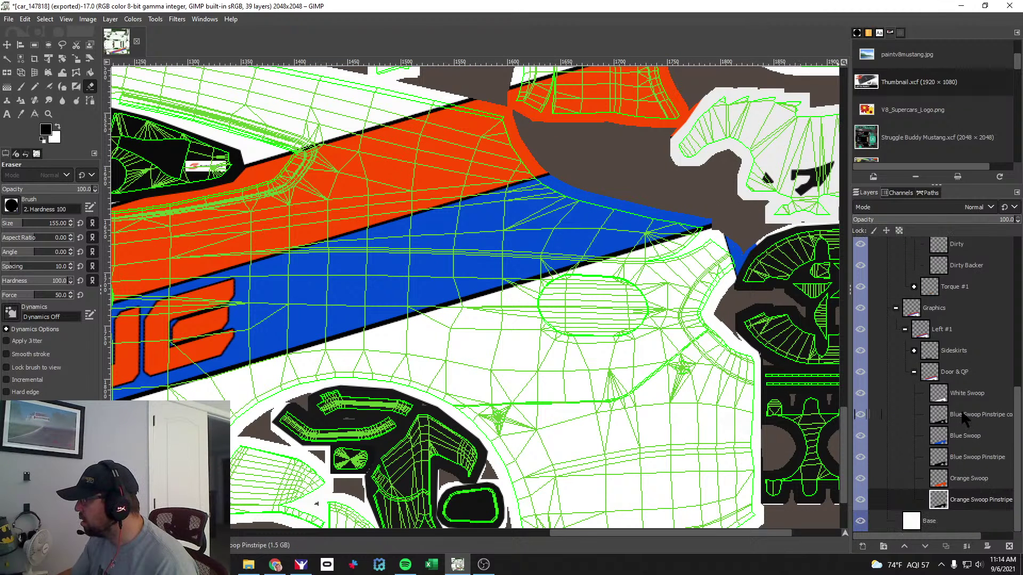
pyautogui.click(970, 414)
pyautogui.scroll(9, 721, 399)
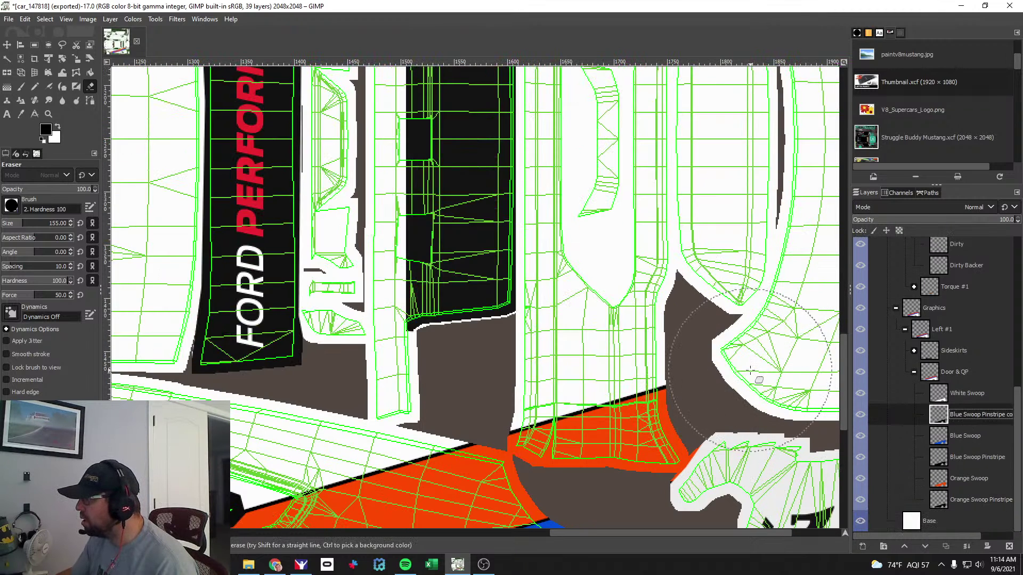
pyautogui.scroll(-8, 724, 402)
pyautogui.scroll(16, 731, 409)
pyautogui.scroll(10, 731, 409)
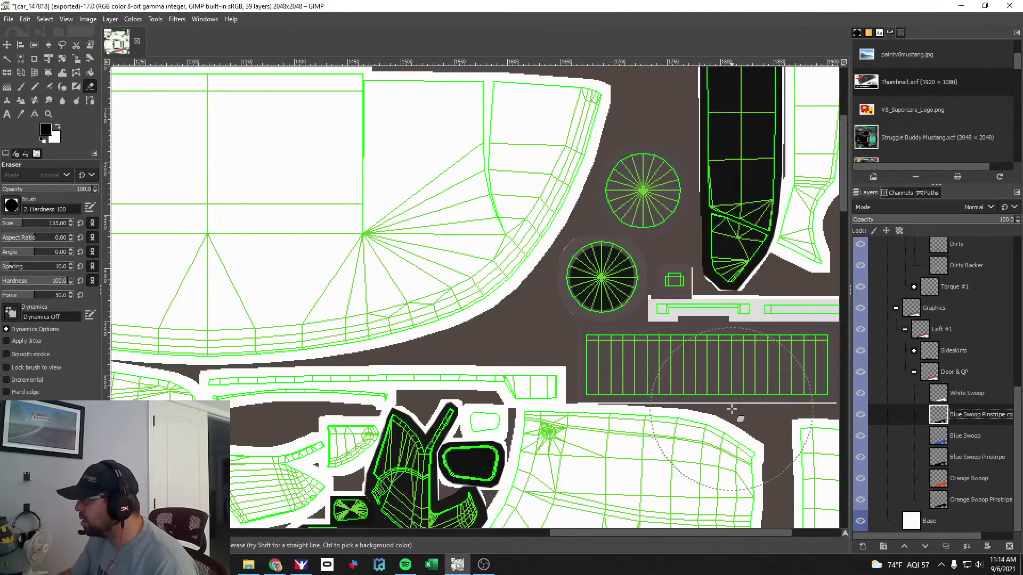
pyautogui.scroll(-20, 731, 409)
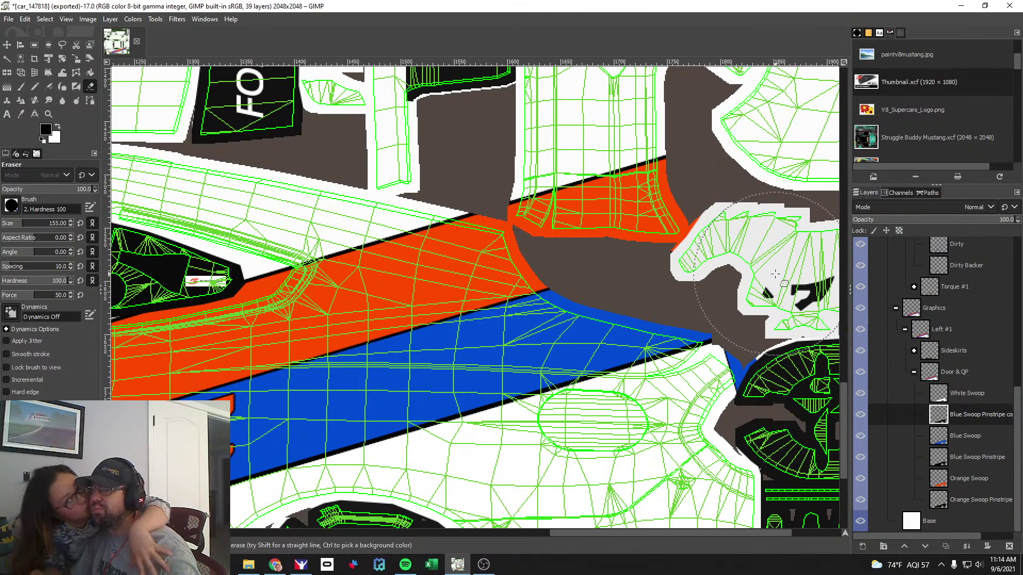
# Erase the parts of Orange Swoop and Orange Swoop Pinstripe that spill onto the rear deck panel above the quarter panel.
pyautogui.click(977, 435)
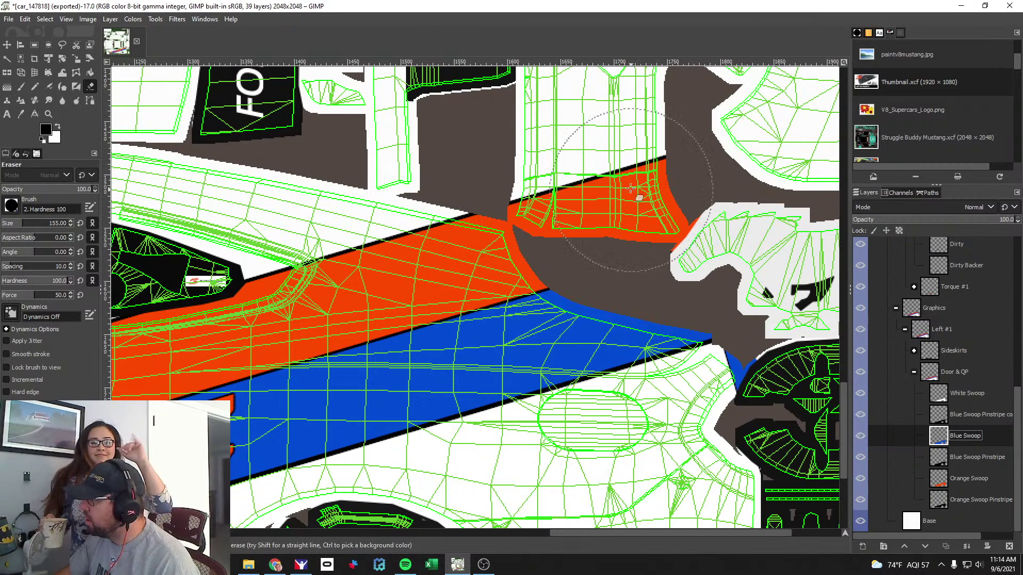
pyautogui.click(938, 457)
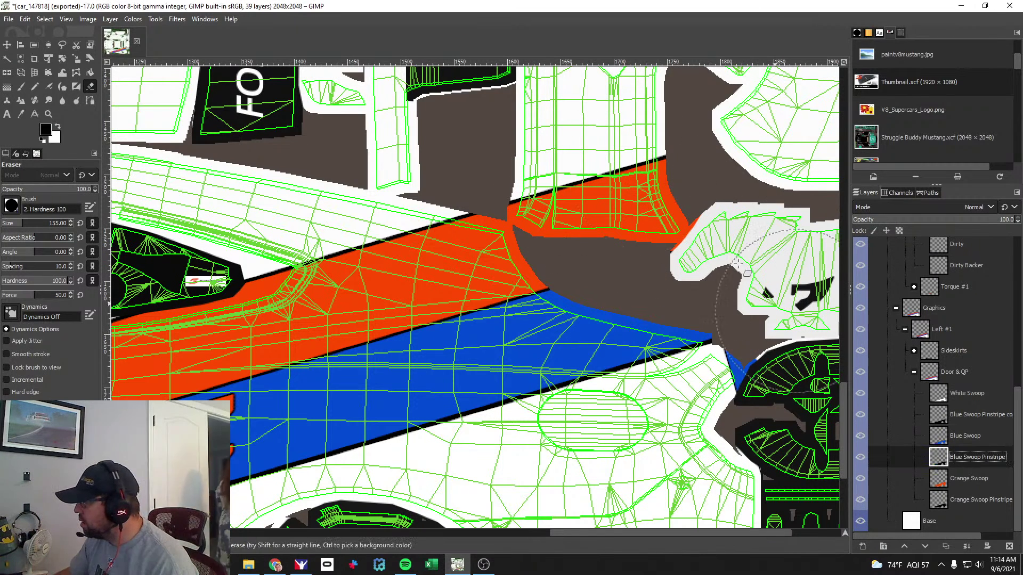
pyautogui.click(946, 478)
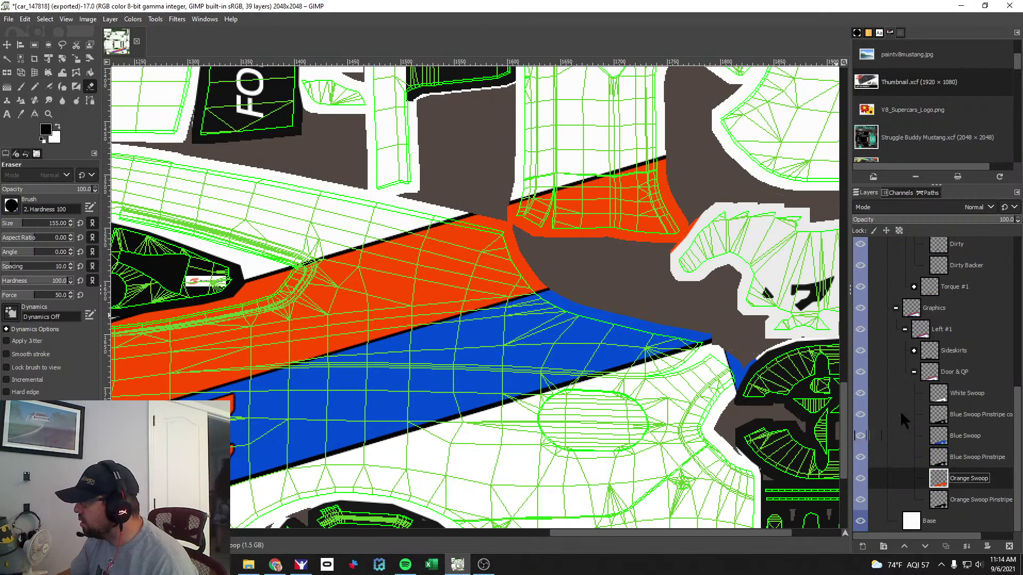
pyautogui.moveTo(533, 160)
pyautogui.mouseDown()
pyautogui.moveTo(612, 203)
pyautogui.moveTo(724, 226)
pyautogui.mouseUp()
pyautogui.click(939, 499)
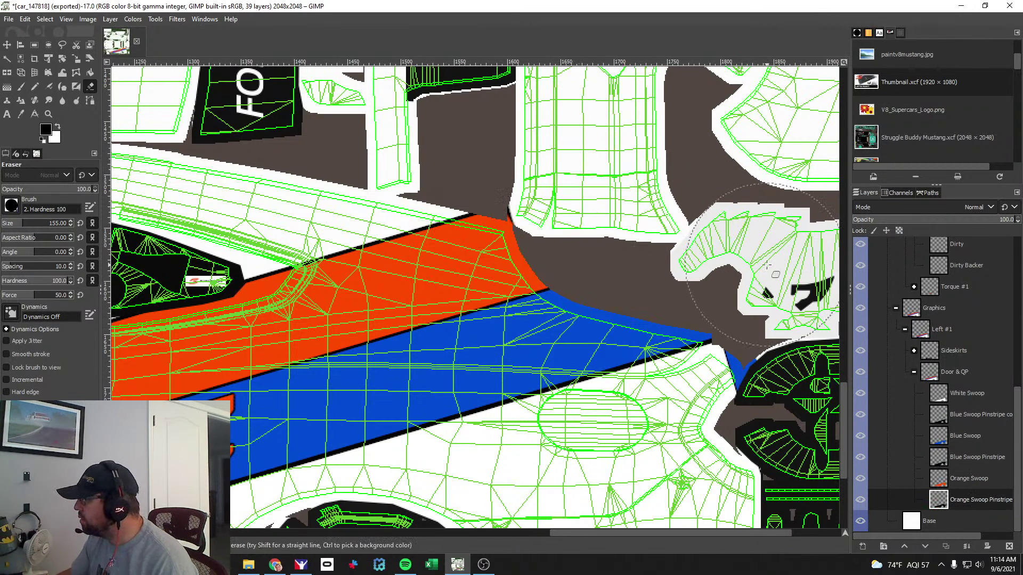
# Re-export the texture and inspect the rear quarter of the car model in iRacing.
pyautogui.hotkey('ctrl', 'e')
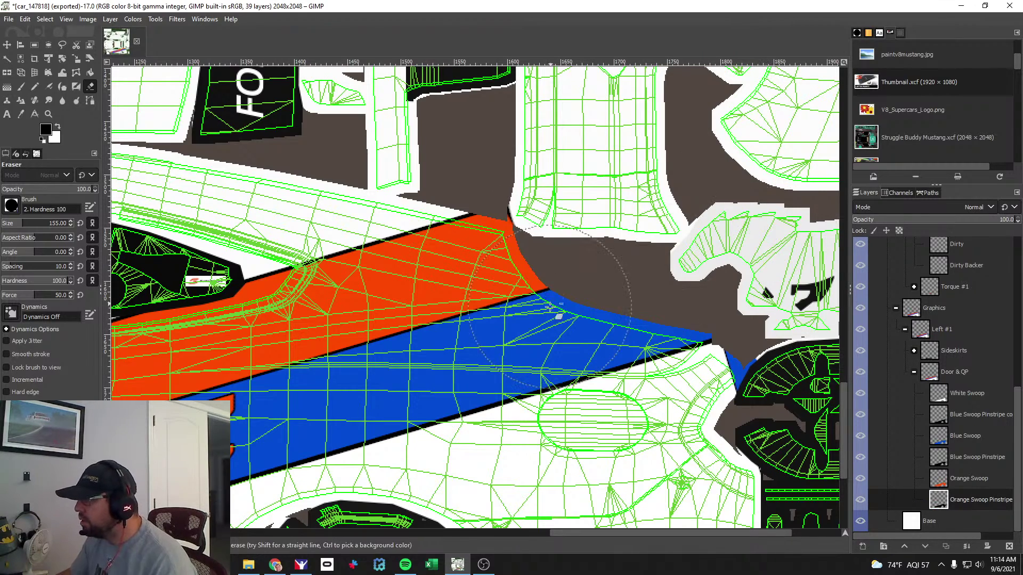
pyautogui.hotkey('alt', 'Tab')
pyautogui.moveTo(767, 327); pyautogui.dragTo(729, 332)
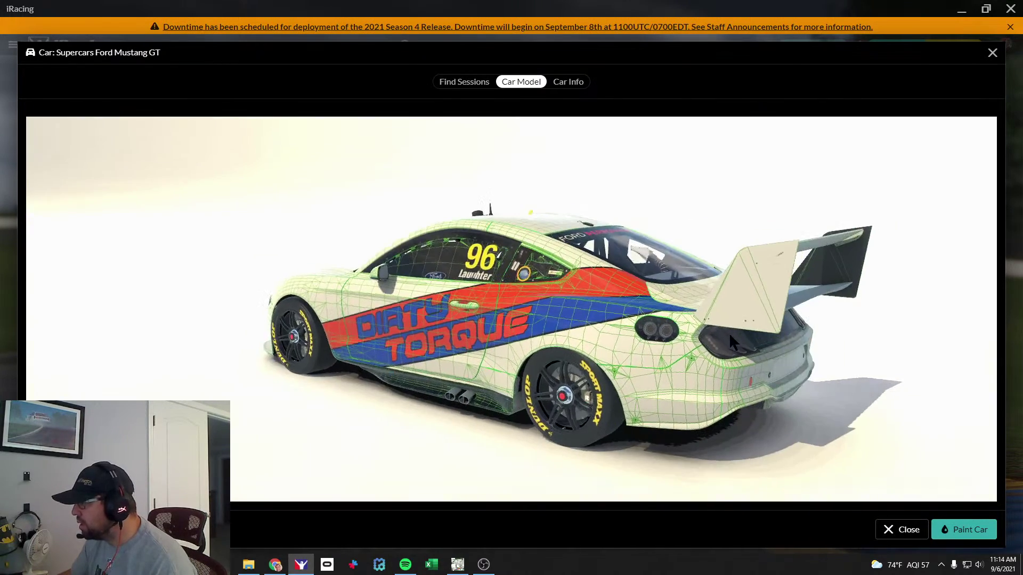
# Switch to GIMP, check the Door & QP and Graphics groups by toggling their visibility, and locate the small parts between hood and front fender.
pyautogui.hotkey('alt', 'Tab')
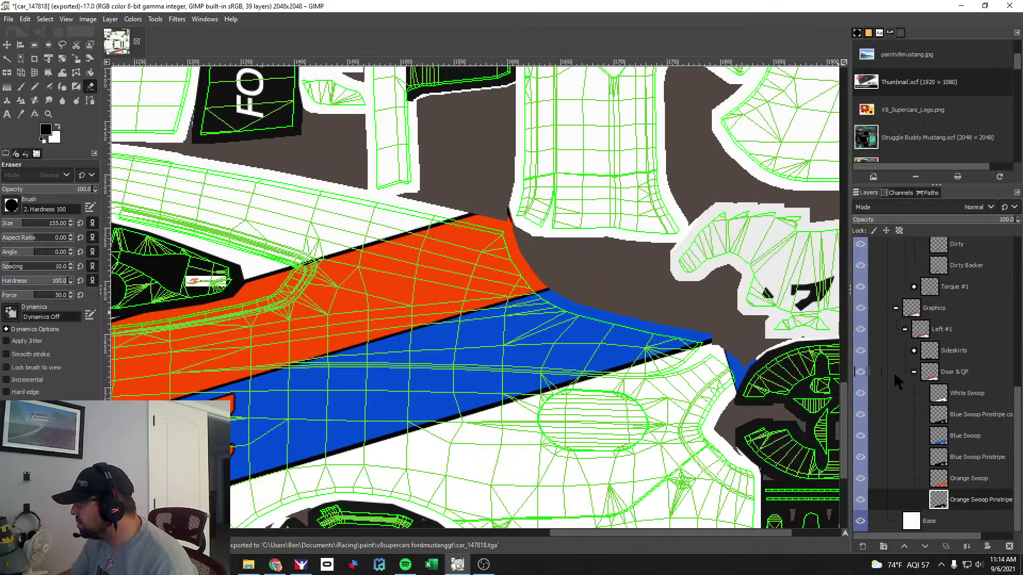
pyautogui.click(858, 370)
pyautogui.click(858, 370)
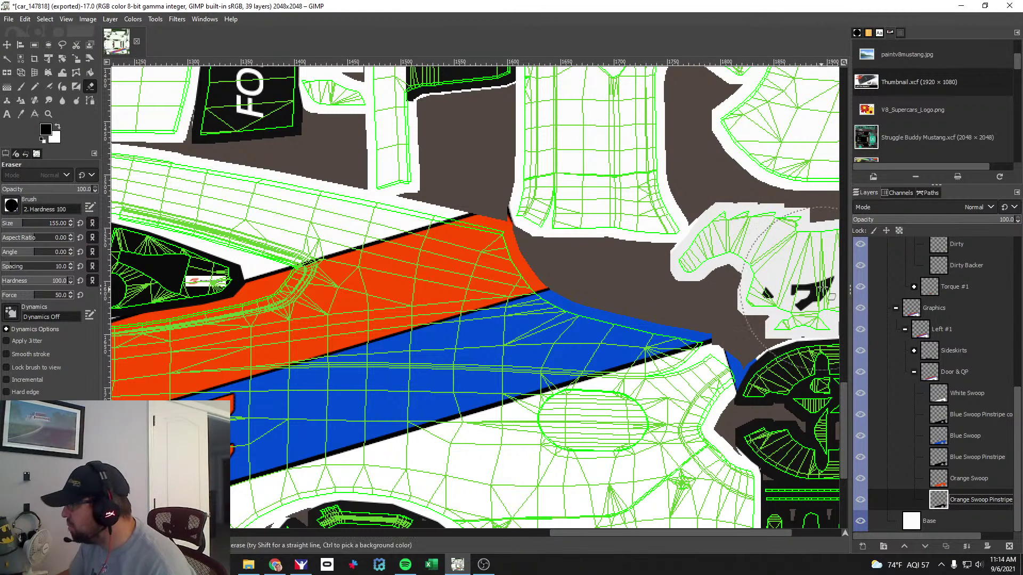
pyautogui.click(856, 307)
pyautogui.click(856, 308)
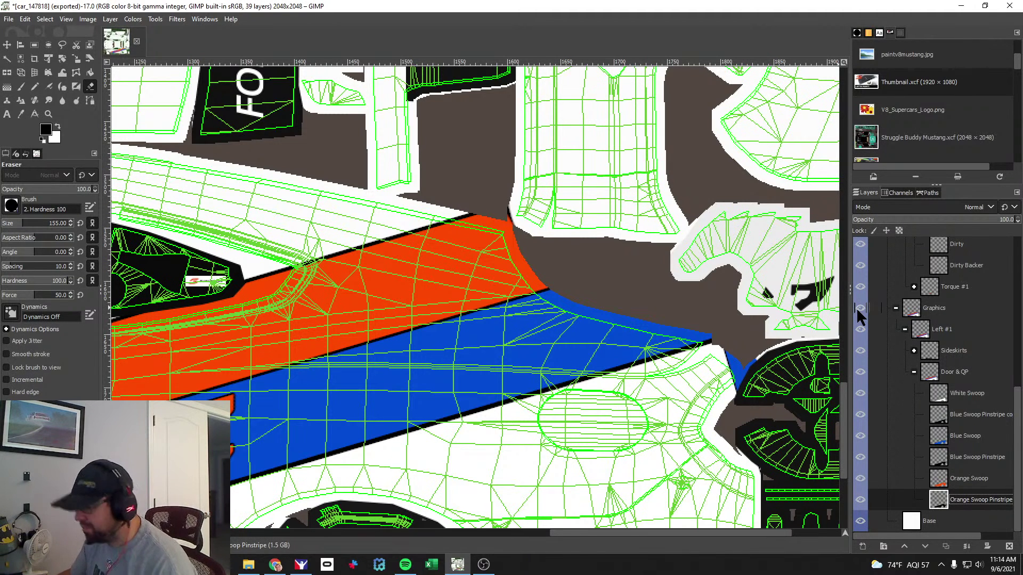
pyautogui.scroll(5, 932, 389)
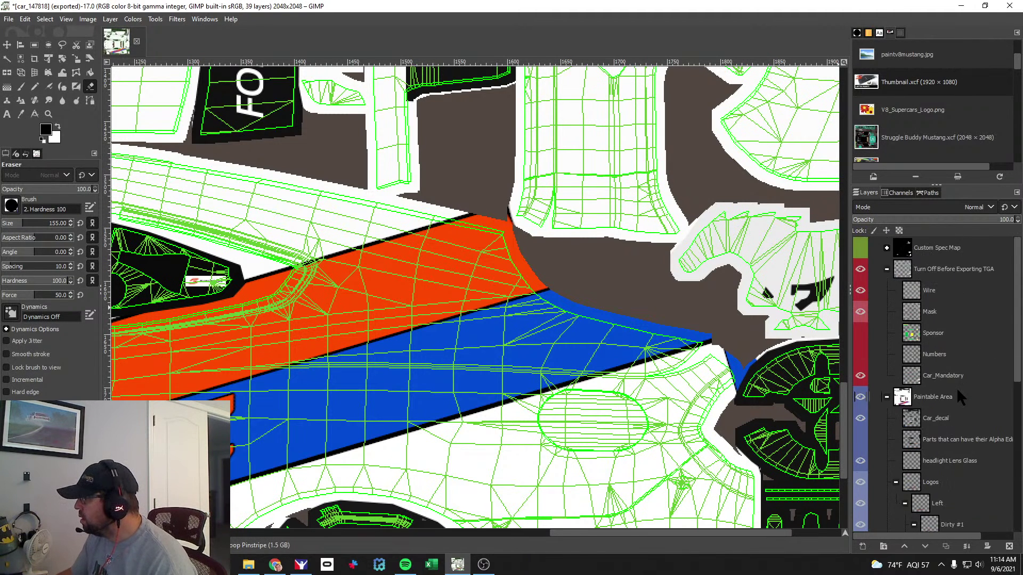
pyautogui.moveTo(587, 534); pyautogui.dragTo(397, 519)
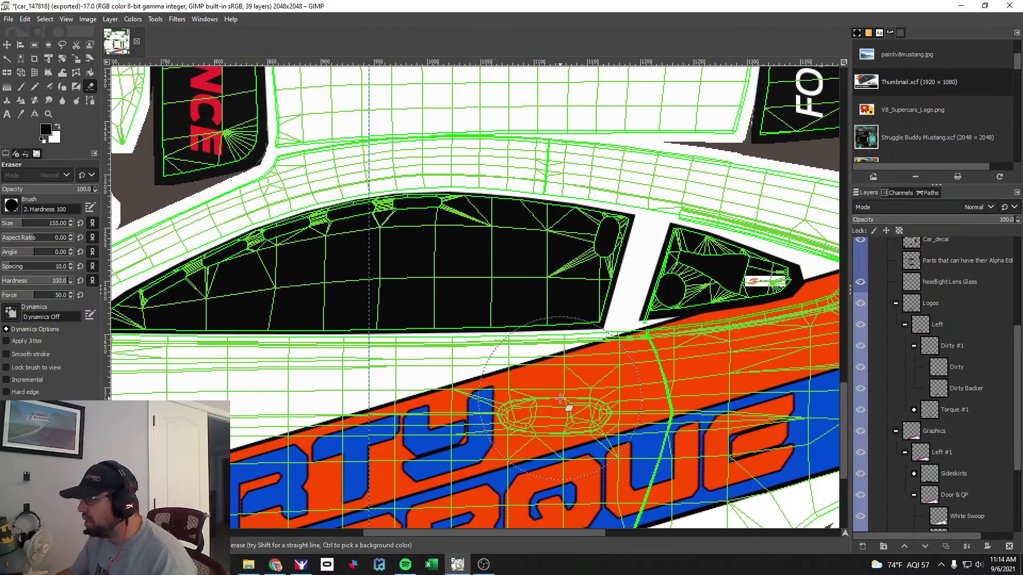
pyautogui.scroll(-2, 564, 372)
pyautogui.scroll(6, 559, 397)
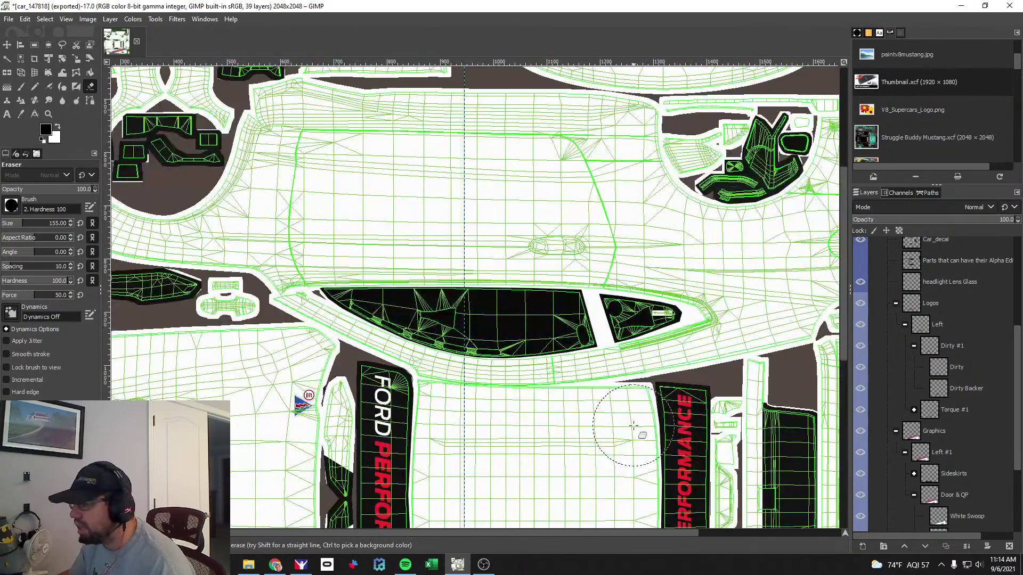
pyautogui.scroll(-4, 559, 397)
pyautogui.moveTo(577, 534); pyautogui.dragTo(433, 529)
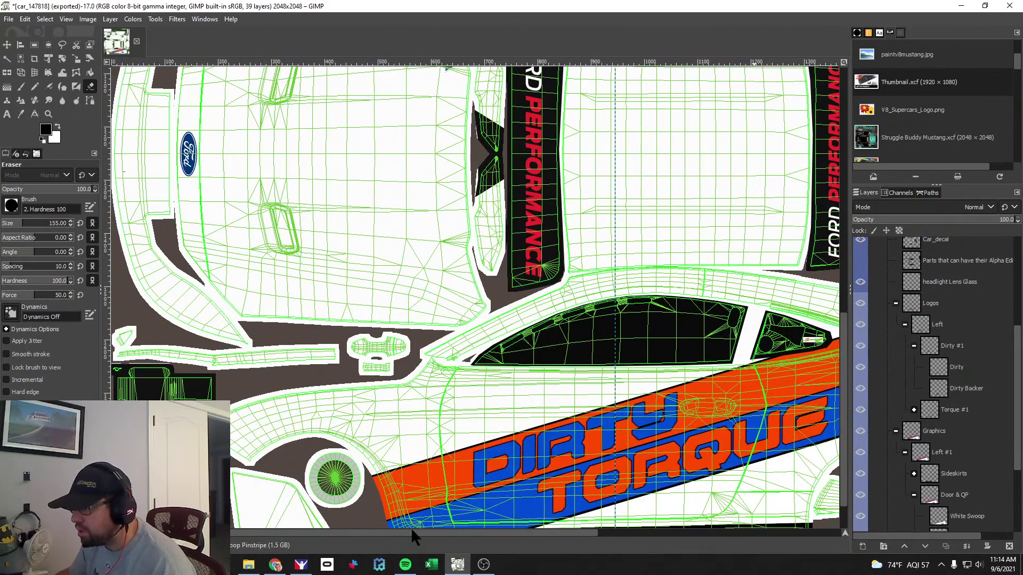
pyautogui.scroll(2, 378, 358)
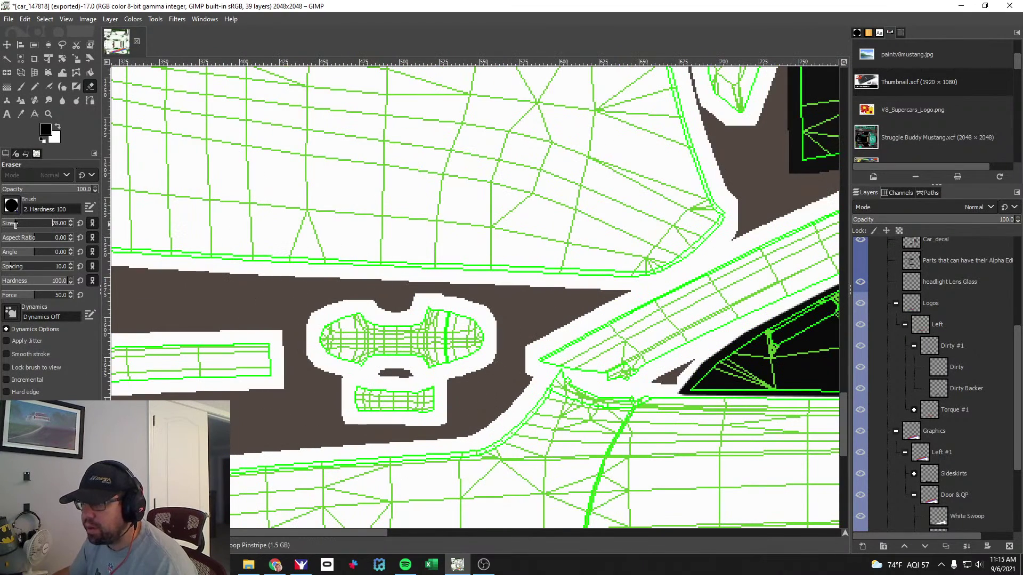
pyautogui.scroll(-1, 927, 432)
pyautogui.click(953, 436)
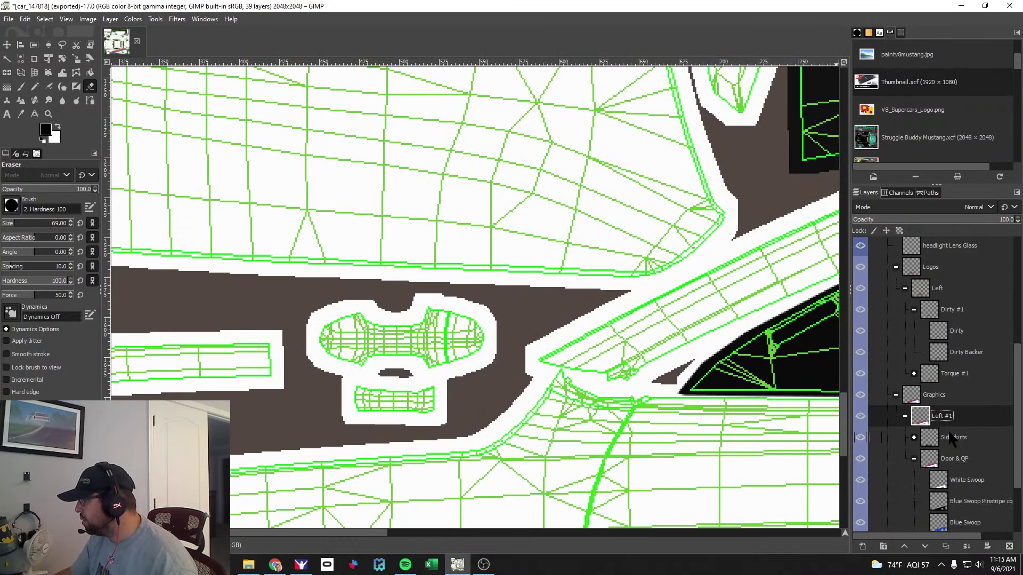
pyautogui.click(884, 546)
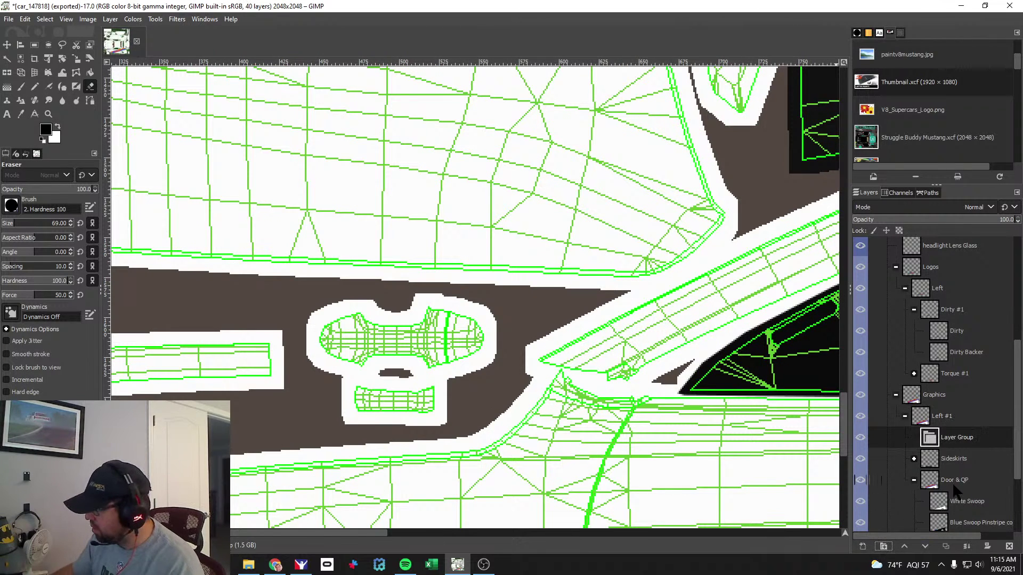
pyautogui.rightClick(953, 439)
pyautogui.click(896, 208)
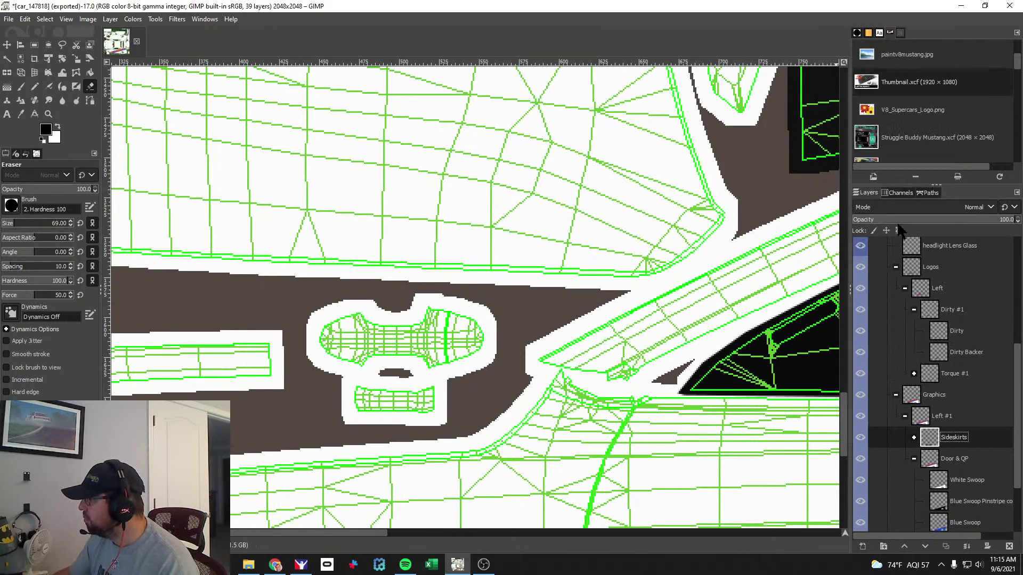
# Add a transparent layer named Door Handle inside the Sideskirts group and set the foreground colour to orange ff4b00.
pyautogui.click(864, 546)
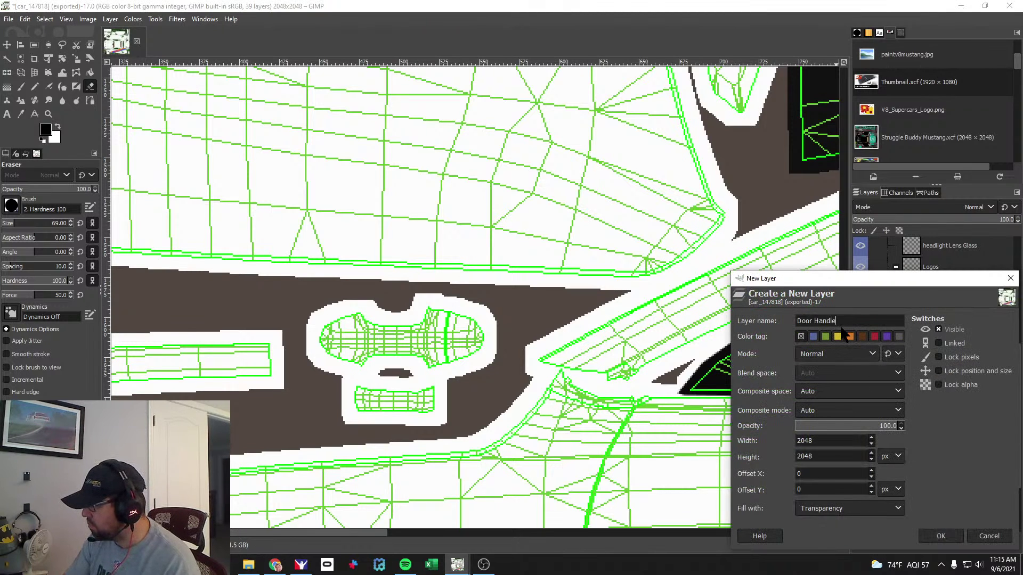
pyautogui.write('Door Handle')
pyautogui.press('Return')
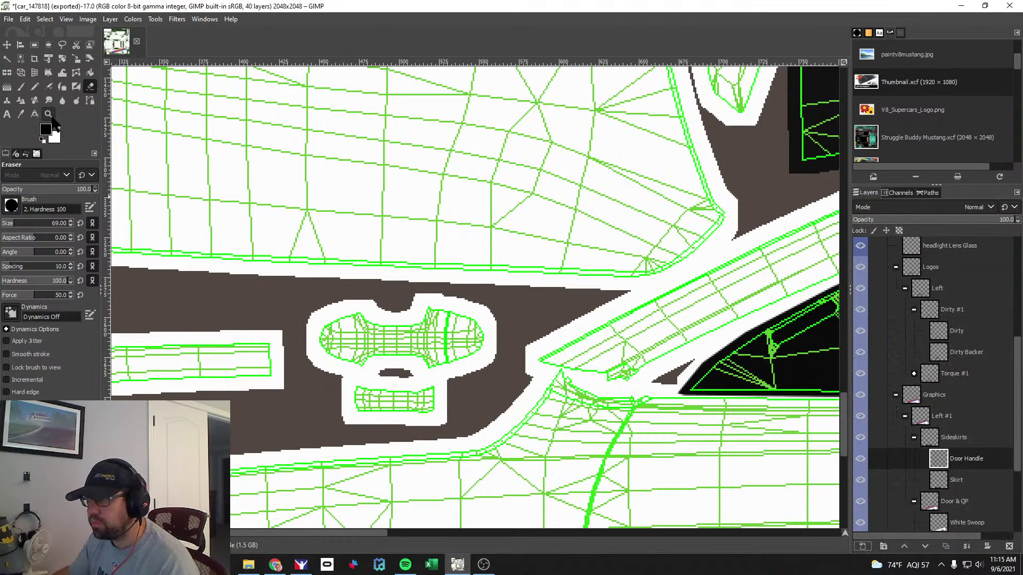
pyautogui.click(46, 130)
pyautogui.click(177, 241)
pyautogui.click(143, 278)
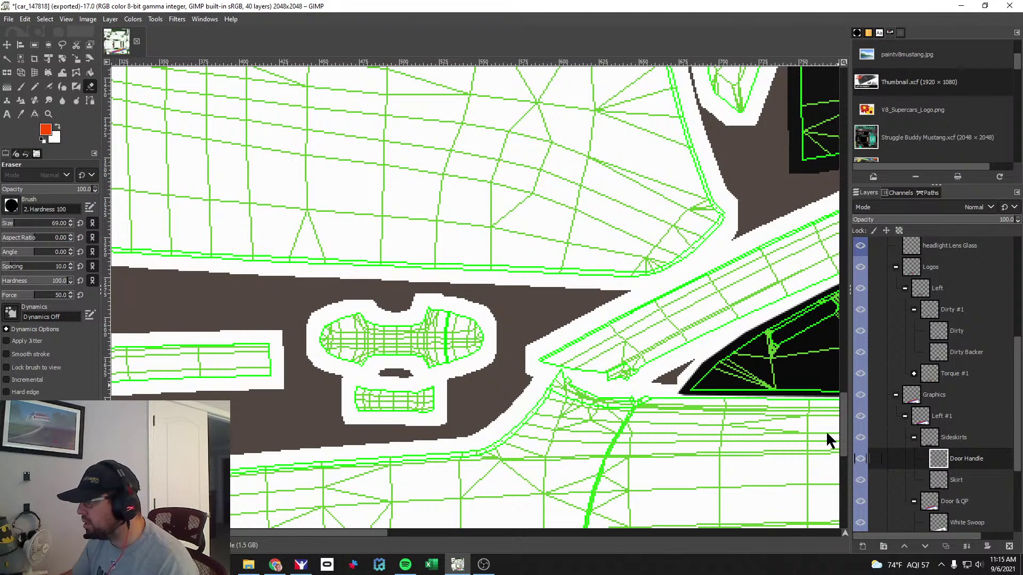
pyautogui.click(45, 131)
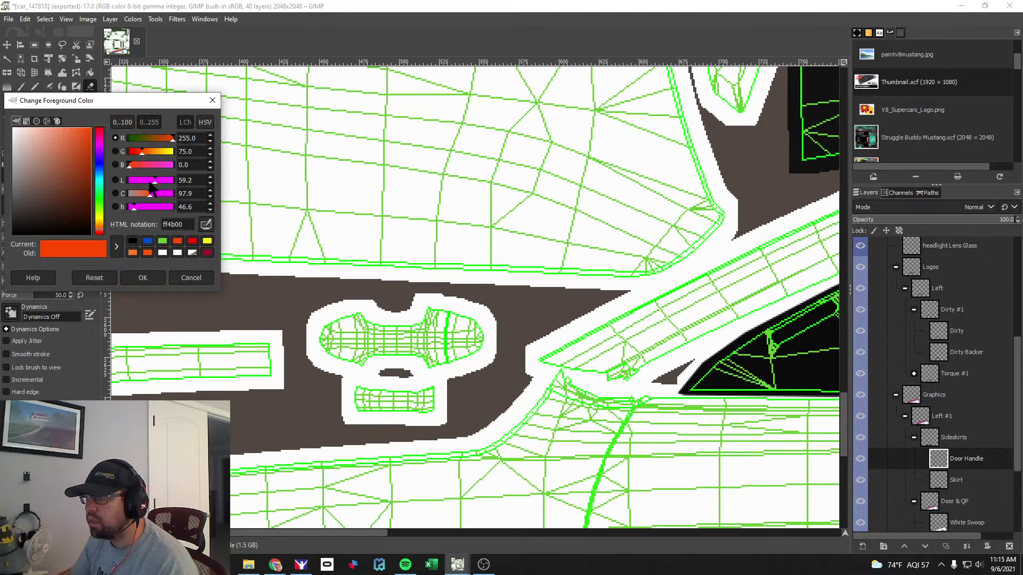
pyautogui.click(212, 100)
# Paint the small two-part piece between the hood and left front fender orange on the Door Handle layer, using a size 69 brush.
pyautogui.click(45, 18)
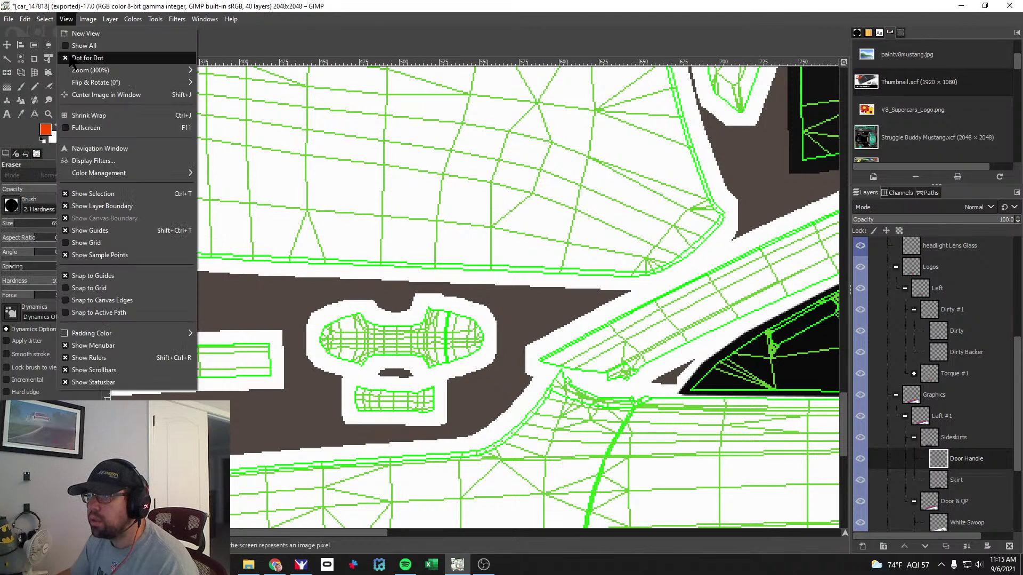
pyautogui.click(48, 58)
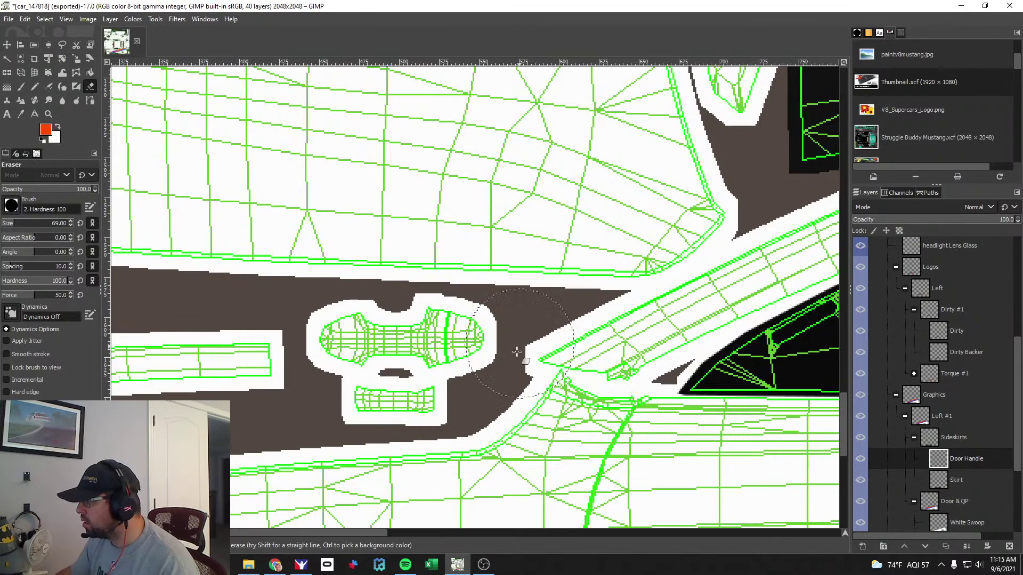
pyautogui.scroll(-5, 525, 338)
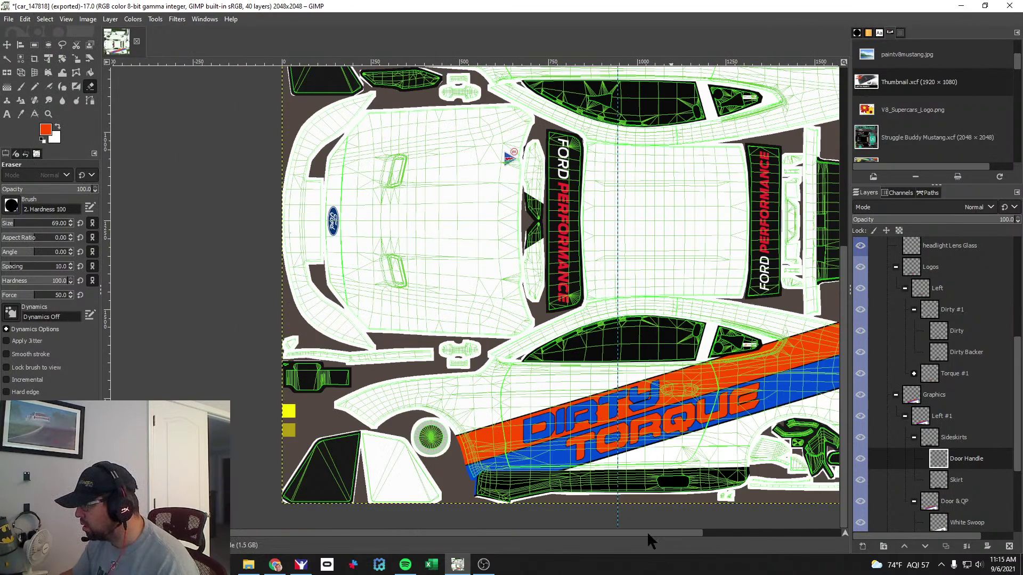
pyautogui.moveTo(646, 532); pyautogui.dragTo(717, 531)
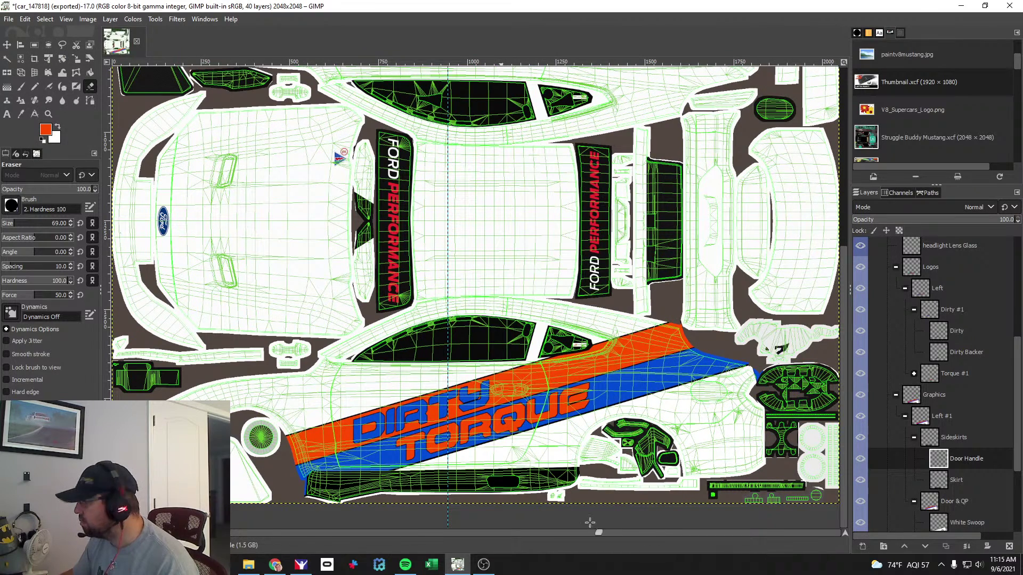
pyautogui.click(21, 86)
pyautogui.scroll(4, 277, 349)
pyautogui.moveTo(303, 346)
pyautogui.mouseDown()
pyautogui.moveTo(320, 355)
pyautogui.moveTo(420, 330)
pyautogui.moveTo(373, 416)
pyautogui.moveTo(326, 377)
pyautogui.mouseUp()
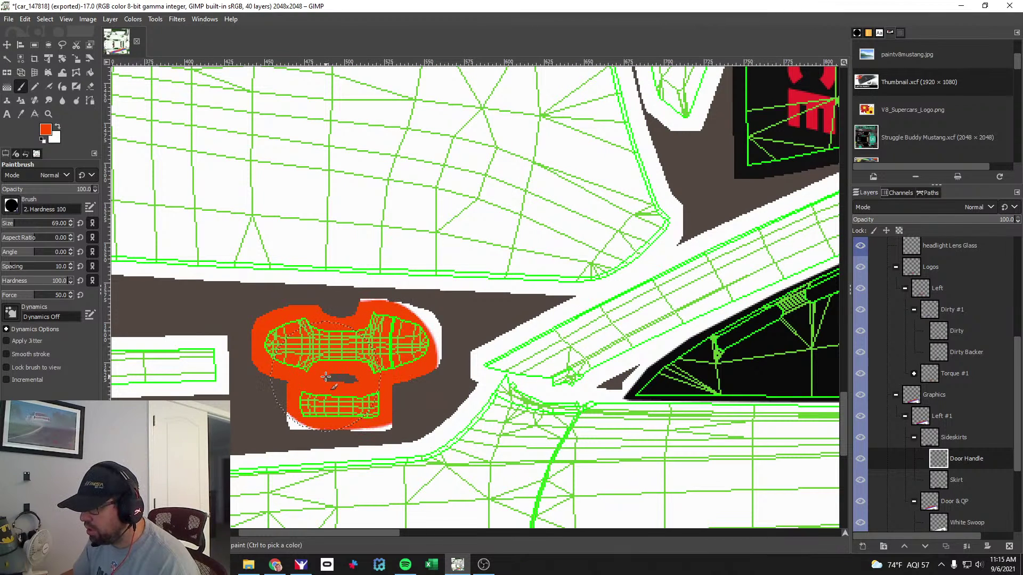
# Switch to iRacing and examine the car model's left door, side windows and roof around the swoop from several angles.
pyautogui.hotkey('alt', 'Tab')
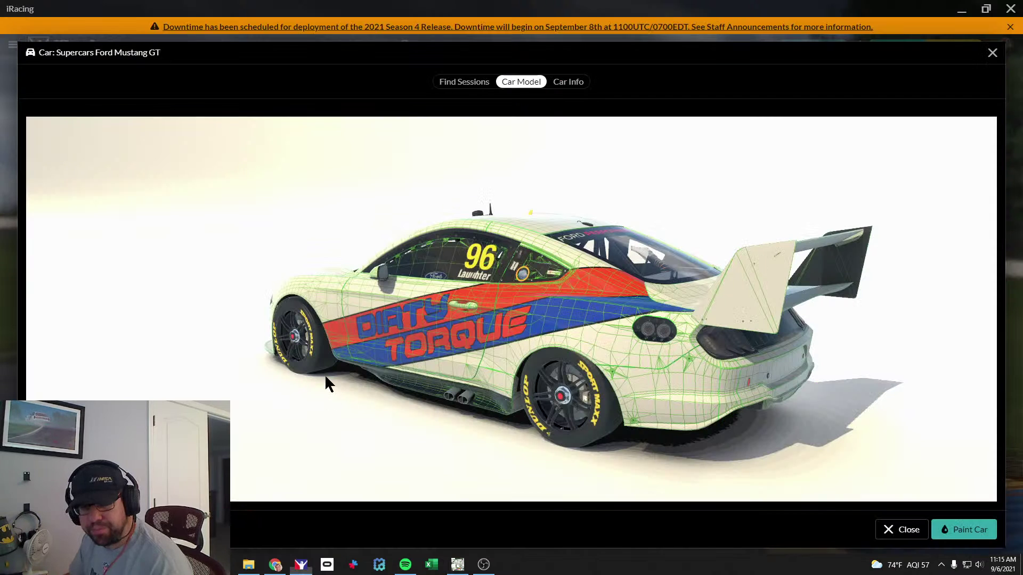
pyautogui.moveTo(312, 354); pyautogui.dragTo(362, 350)
pyautogui.scroll(2, 602, 302)
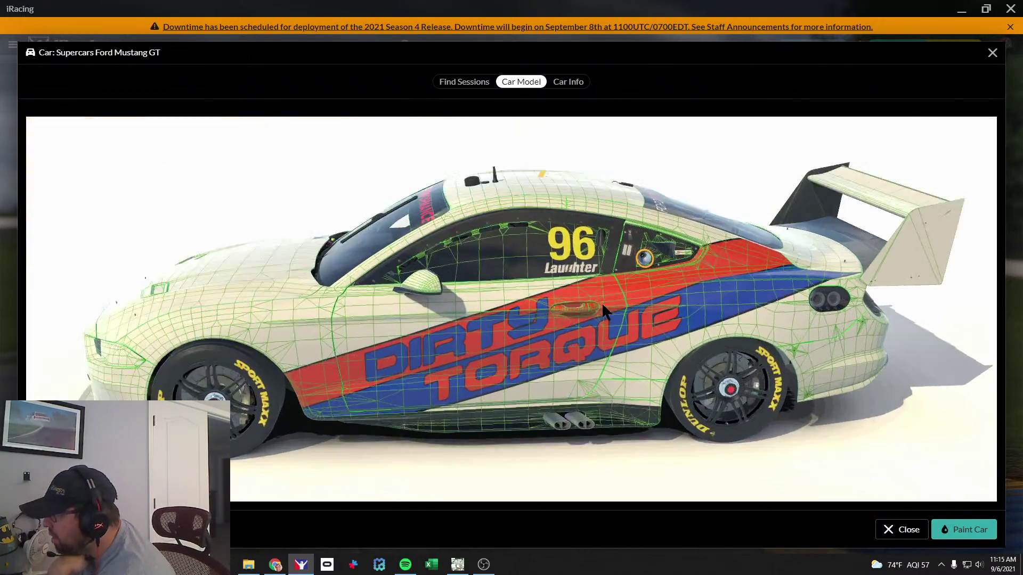
pyautogui.scroll(3, 602, 302)
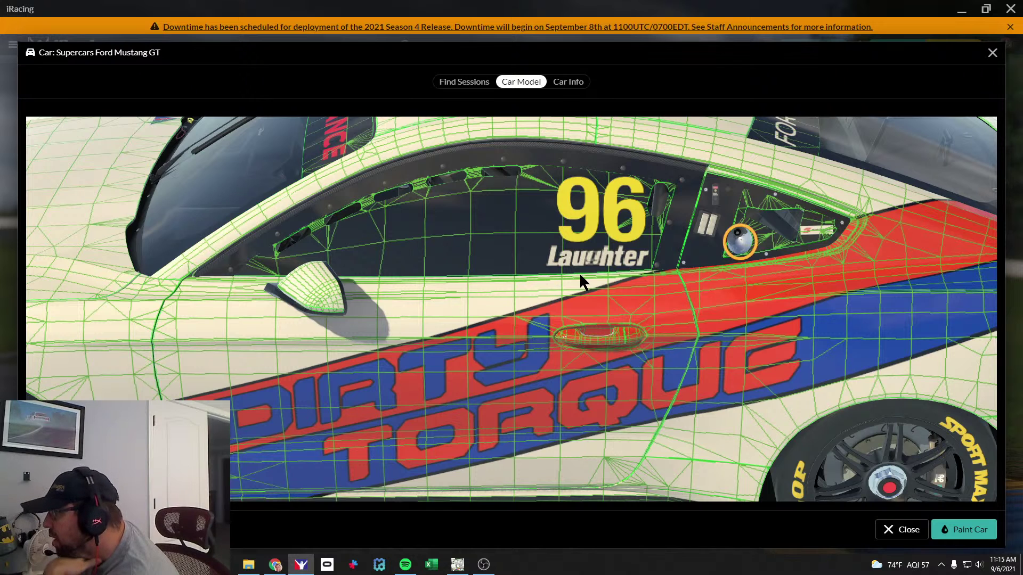
pyautogui.moveTo(600, 249); pyautogui.dragTo(591, 273)
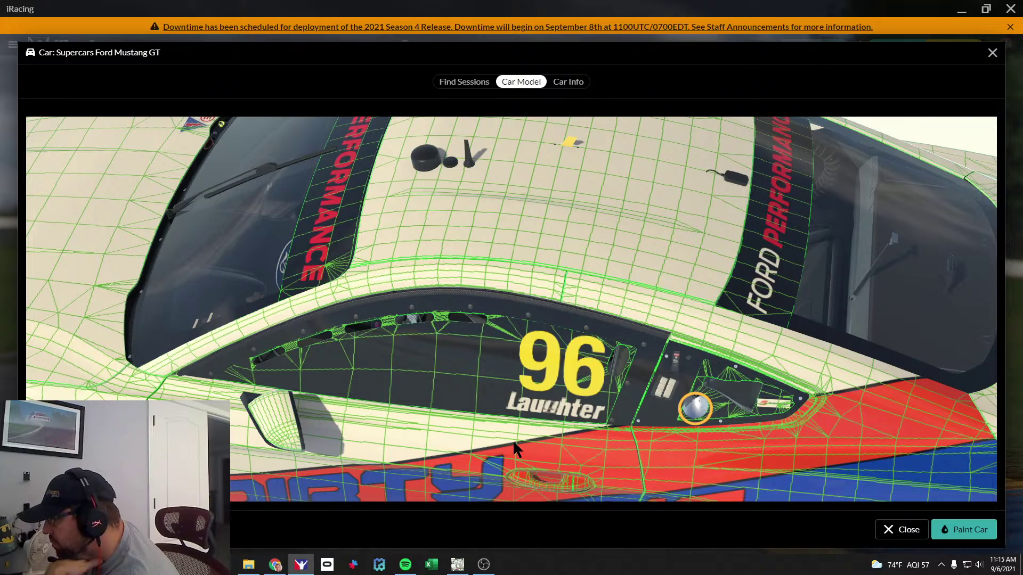
pyautogui.moveTo(748, 187); pyautogui.dragTo(758, 214)
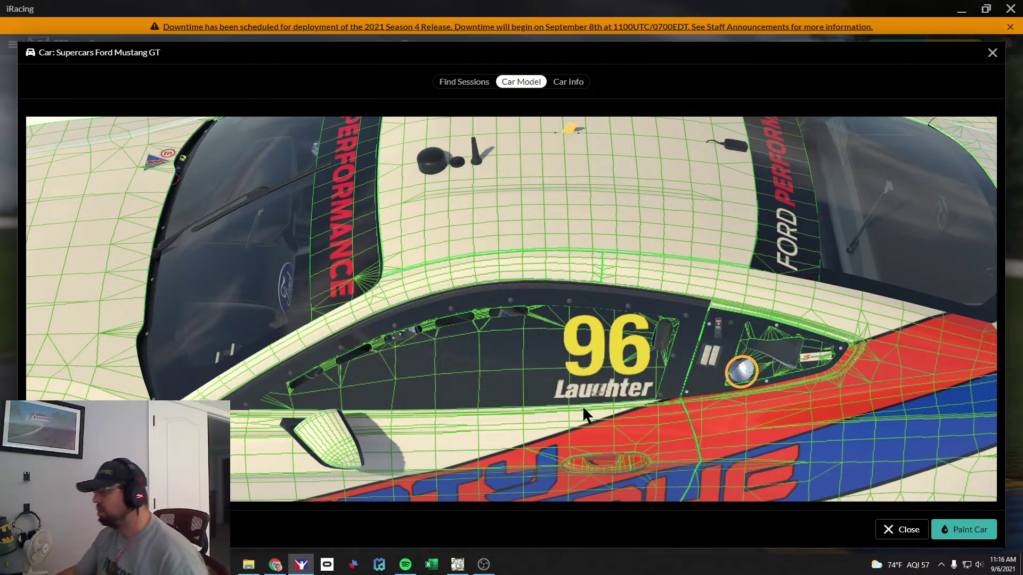
pyautogui.hotkey('alt', 'Tab')
pyautogui.hotkey('alt', 'Tab')
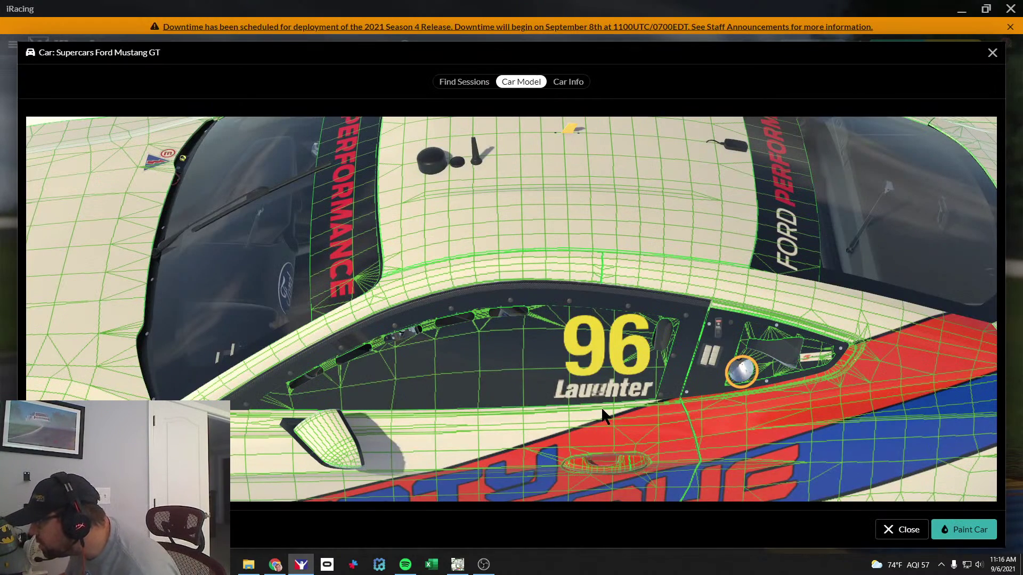
pyautogui.scroll(2, 601, 407)
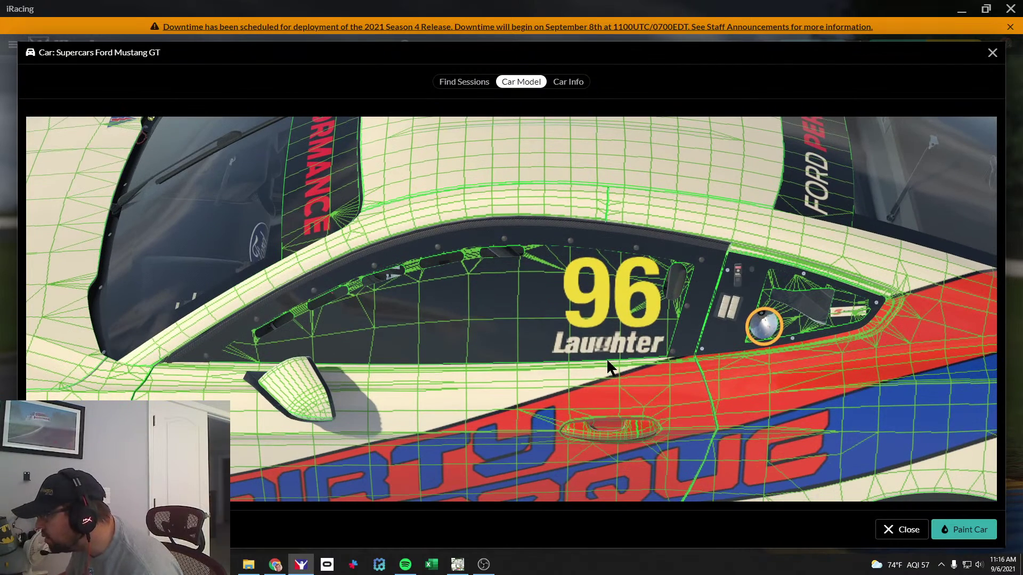
# Switch to GIMP and start a path running diagonally from the orange swoop above the door handle to the roof's rear edge.
pyautogui.hotkey('alt', 'Tab')
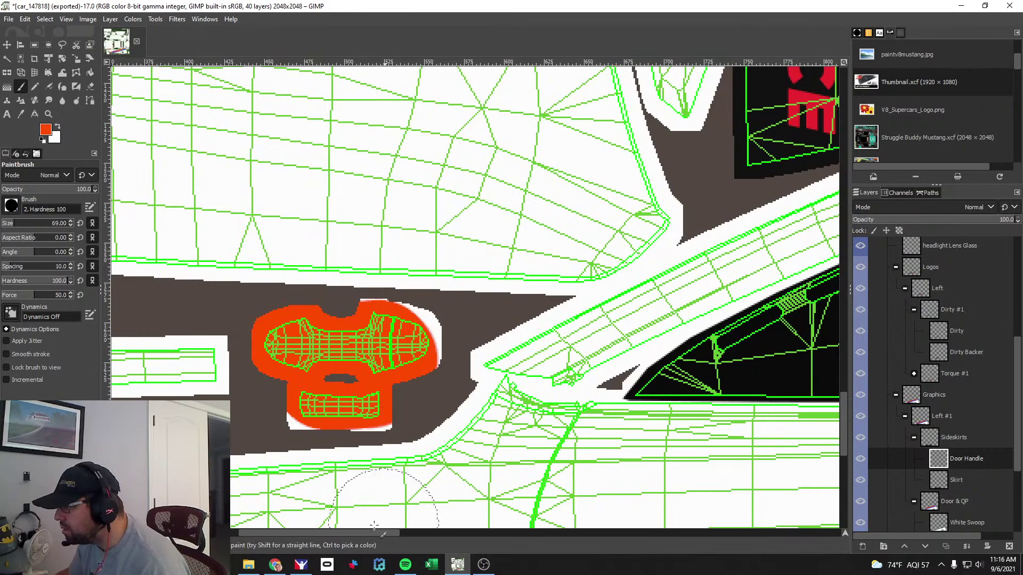
pyautogui.moveTo(366, 531); pyautogui.dragTo(552, 535)
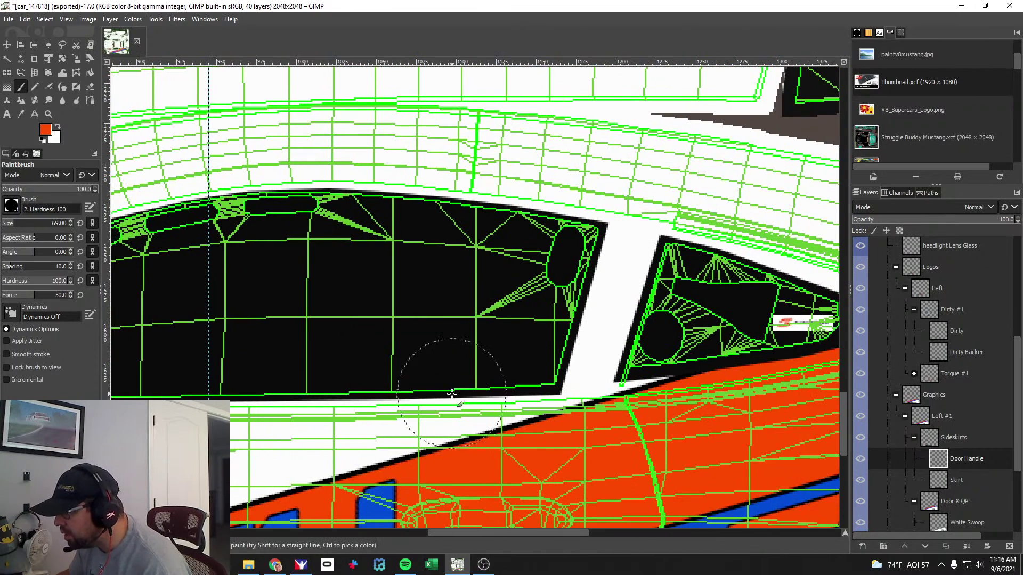
pyautogui.click(90, 99)
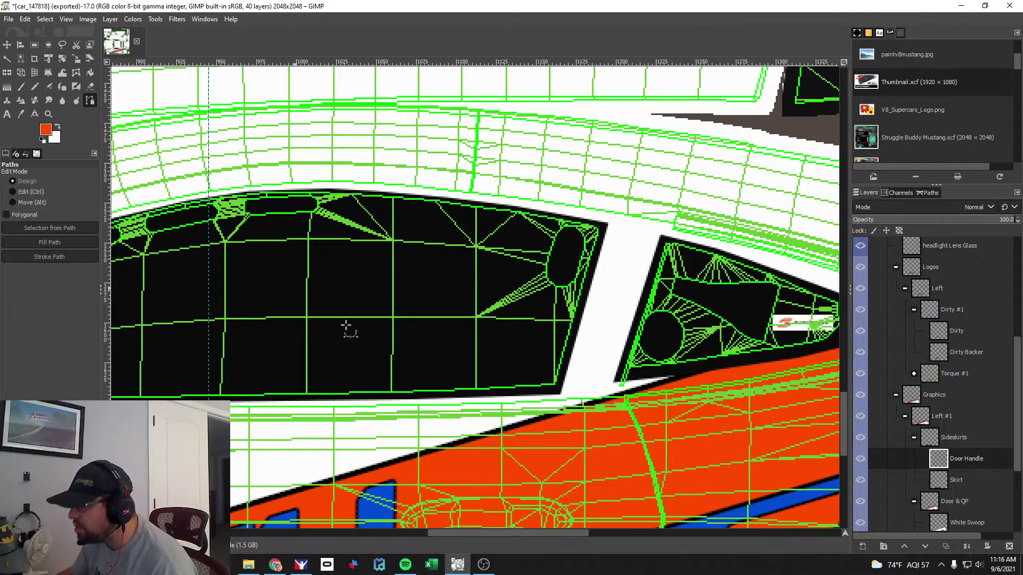
pyautogui.click(404, 465)
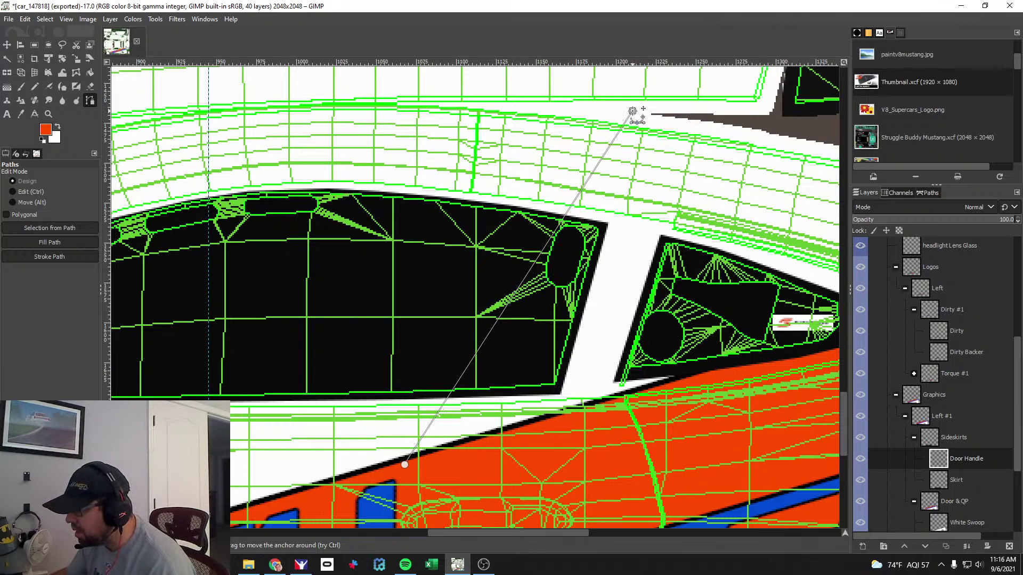
pyautogui.scroll(-2, 632, 111)
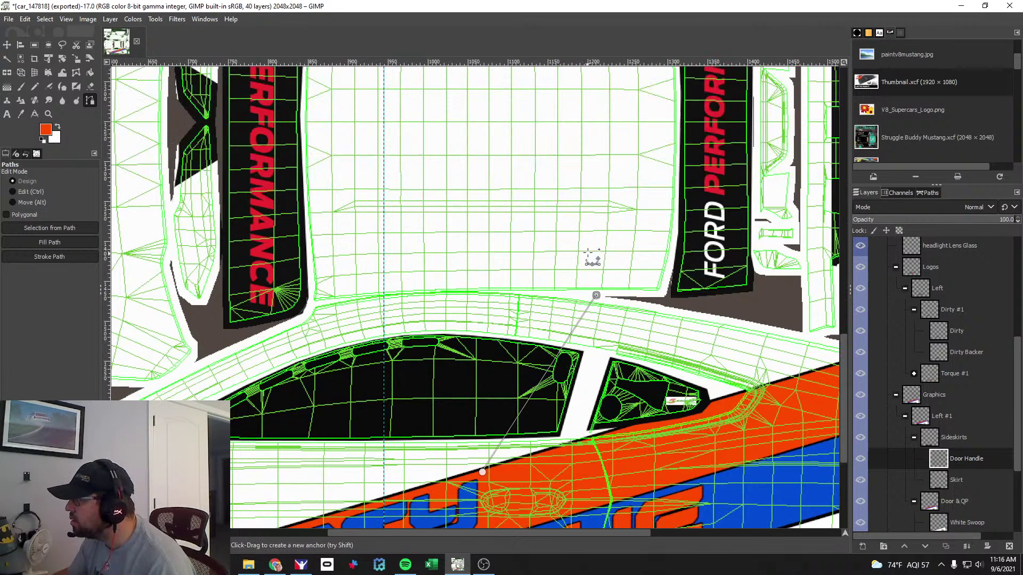
pyautogui.click(678, 116)
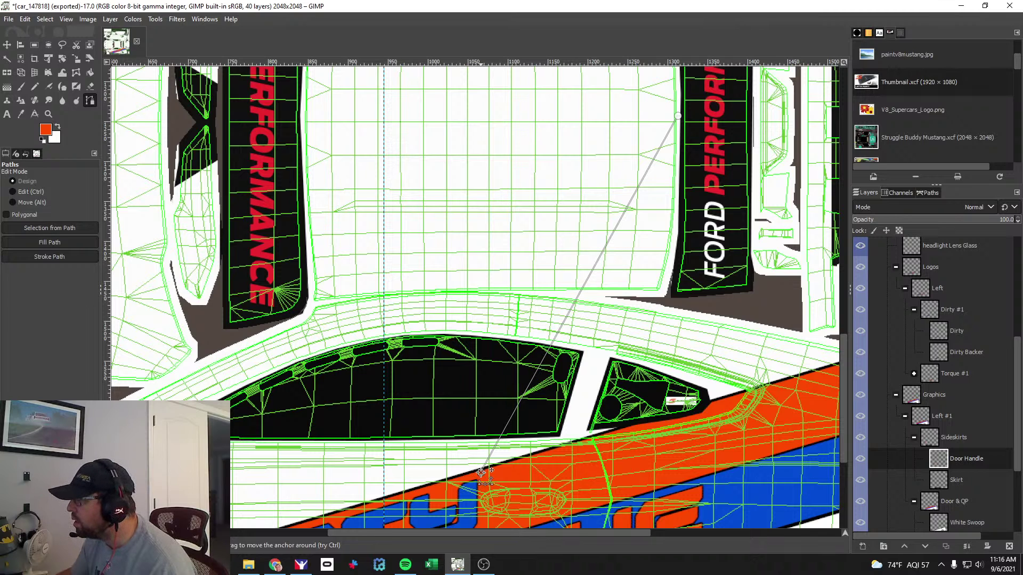
pyautogui.moveTo(677, 116); pyautogui.dragTo(681, 116)
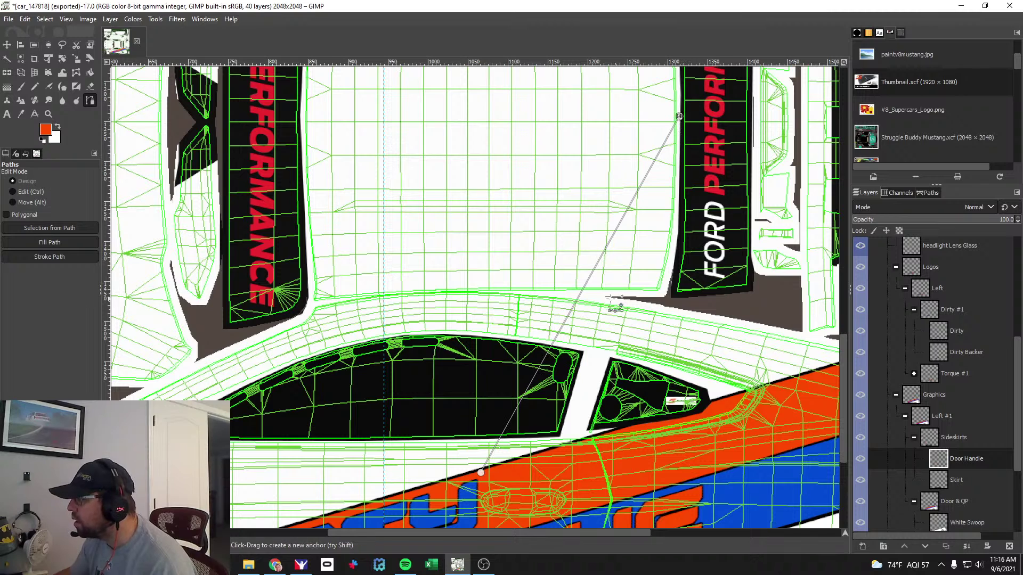
# Extend the path down the roof's rear edge and along the rear pillar to the orange swoop, and turn it into a selection.
pyautogui.moveTo(679, 117); pyautogui.dragTo(679, 172)
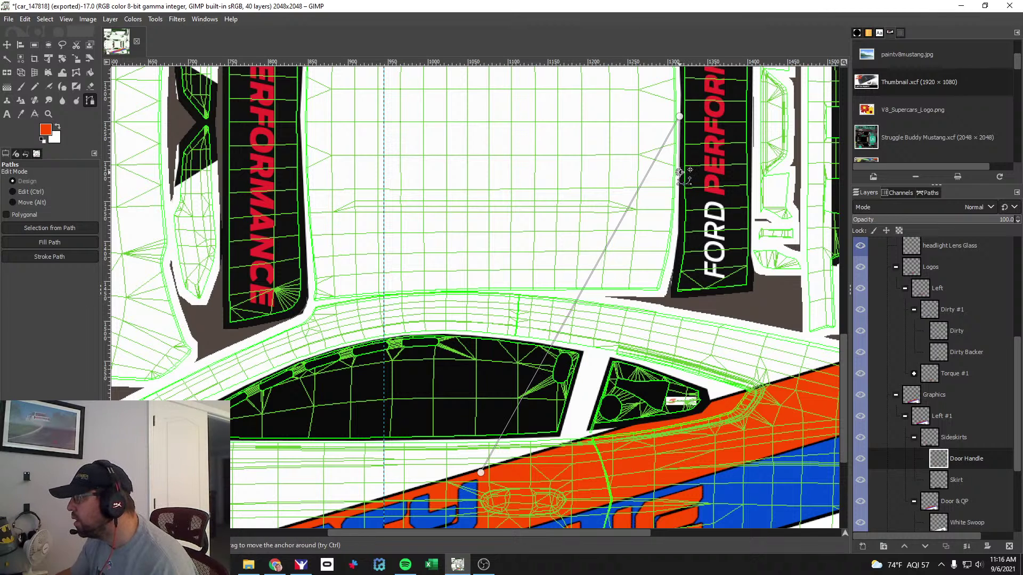
pyautogui.moveTo(676, 248); pyautogui.dragTo(660, 296)
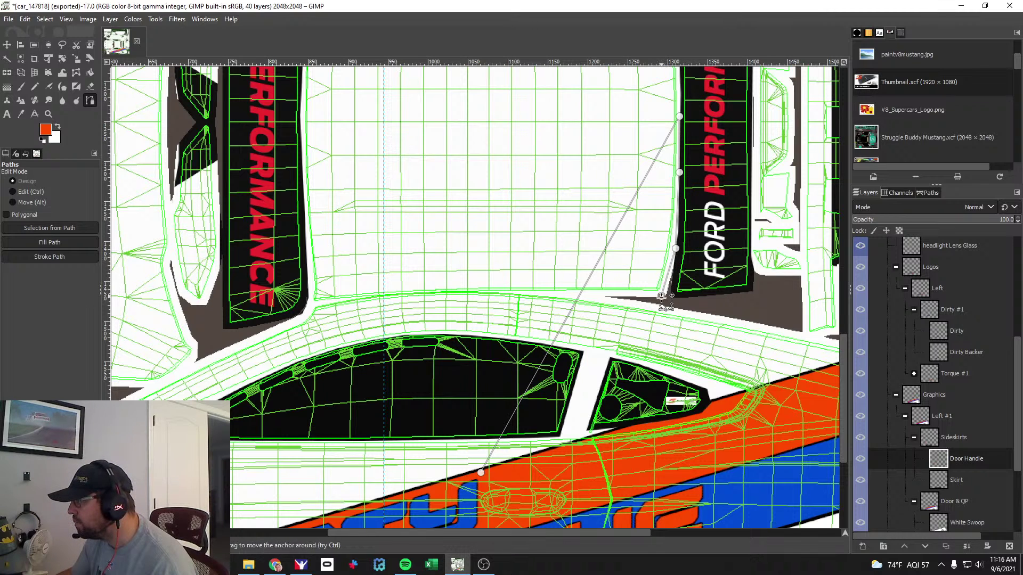
pyautogui.click(791, 333)
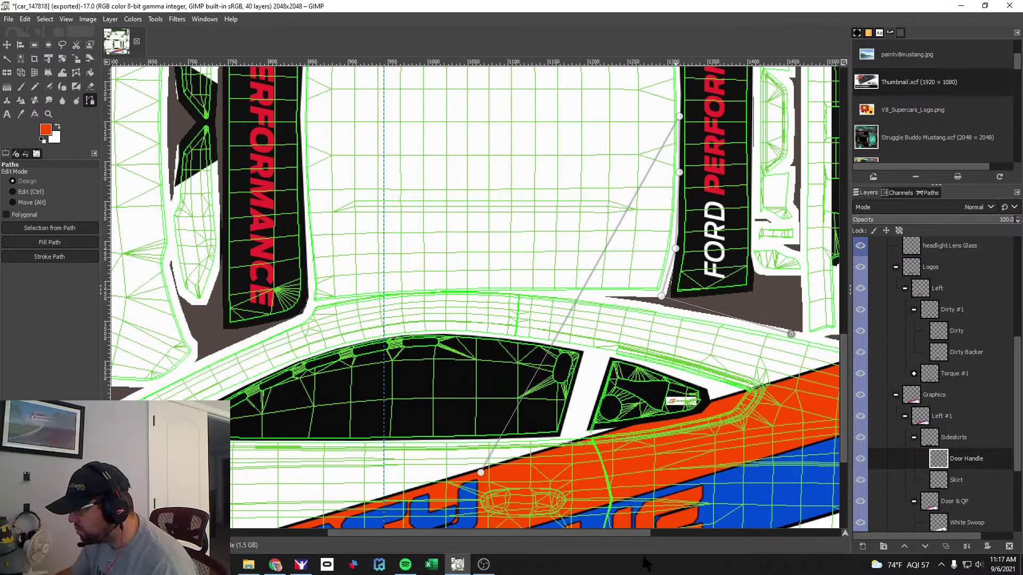
pyautogui.moveTo(638, 534); pyautogui.dragTo(718, 534)
pyautogui.click(703, 352)
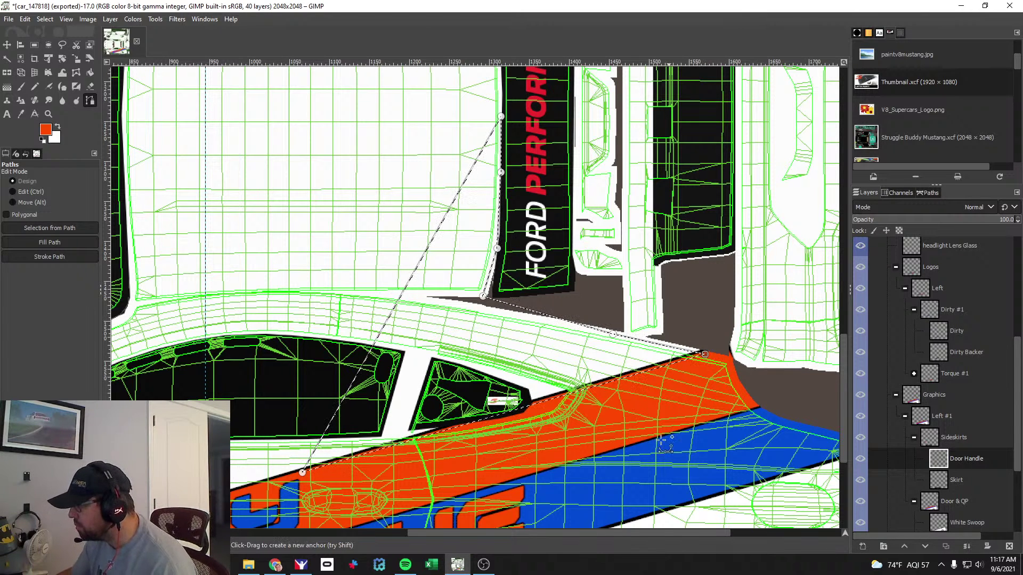
# Add a transparent layer named Up Swoop Orange inside the Door & QP group.
pyautogui.scroll(-3, 962, 485)
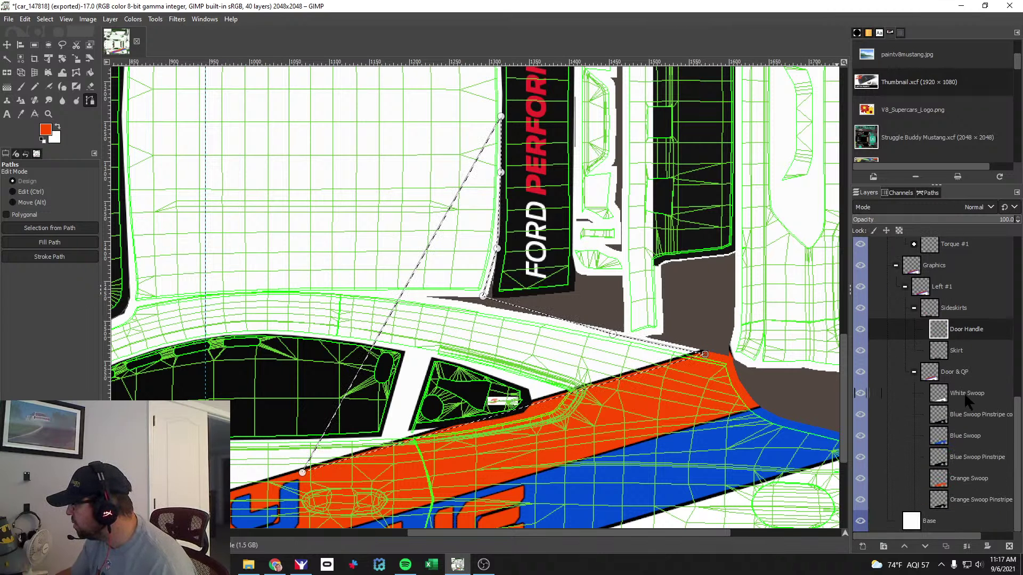
pyautogui.click(956, 372)
pyautogui.click(862, 547)
pyautogui.write('Up Swoop Ora')
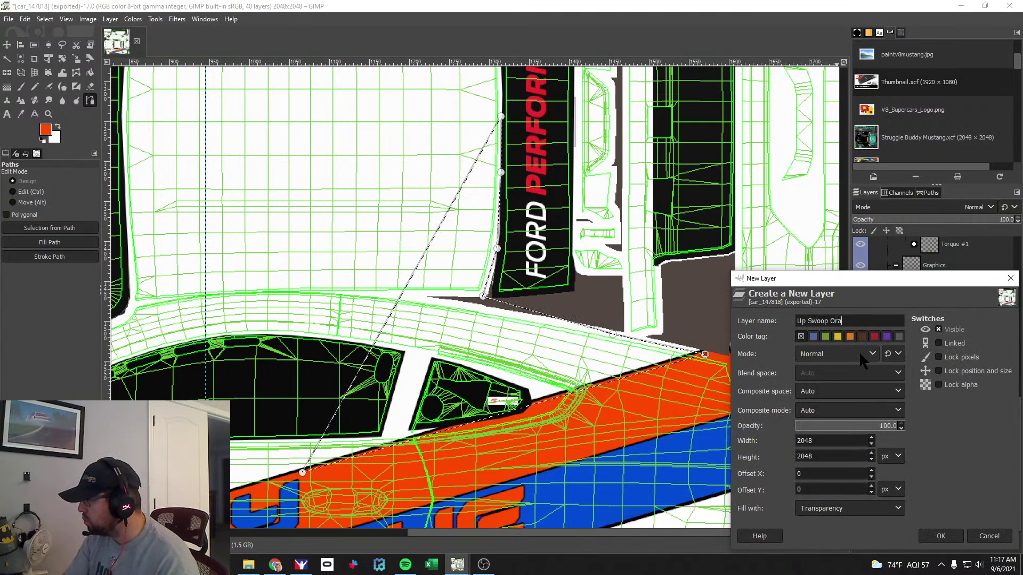
pyautogui.write('nge')
pyautogui.press('Return')
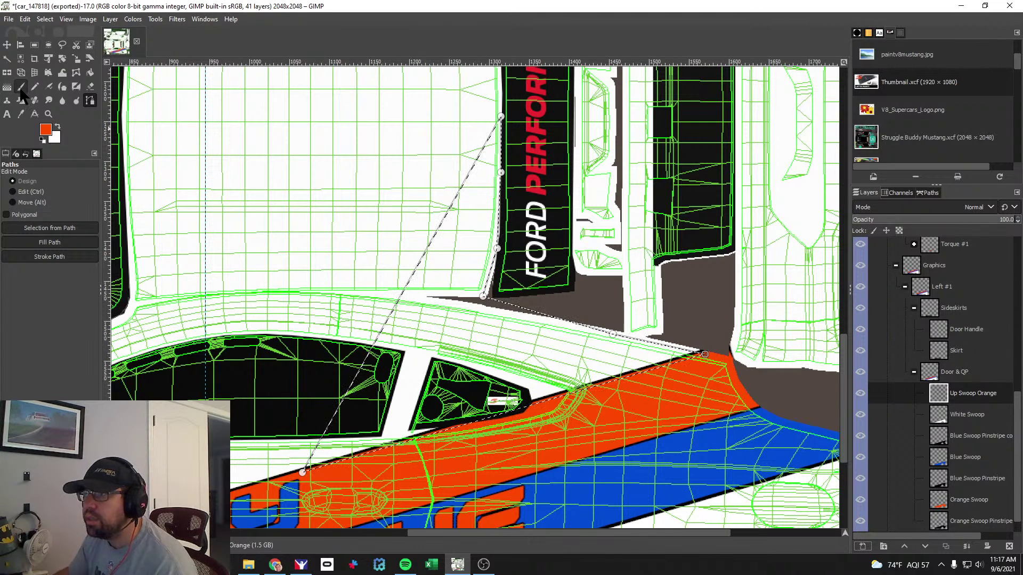
# Paint the selected door, pillar and roof area orange on the Up Swoop Orange layer, using a size 131 brush.
pyautogui.click(21, 88)
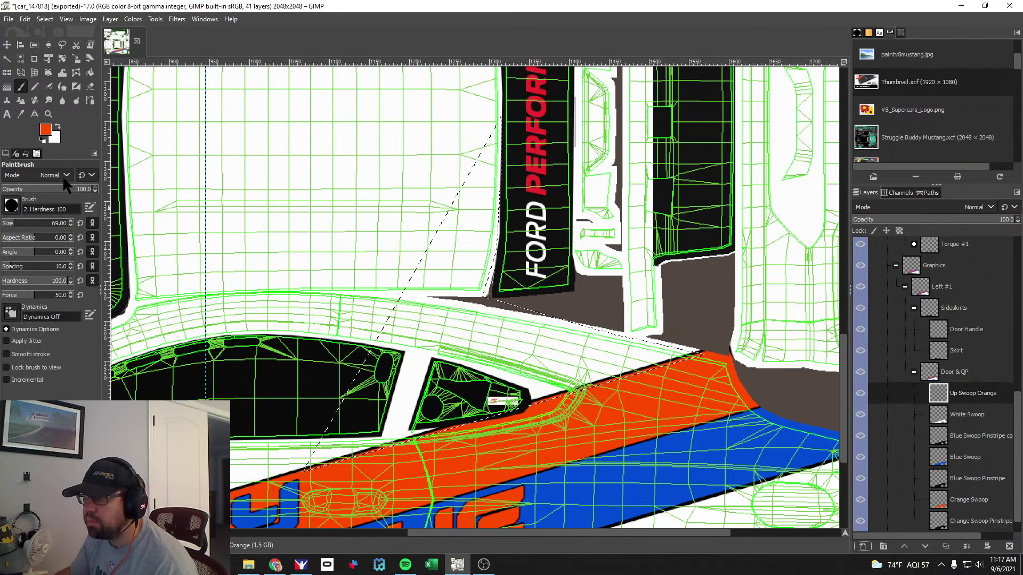
pyautogui.click(16, 223)
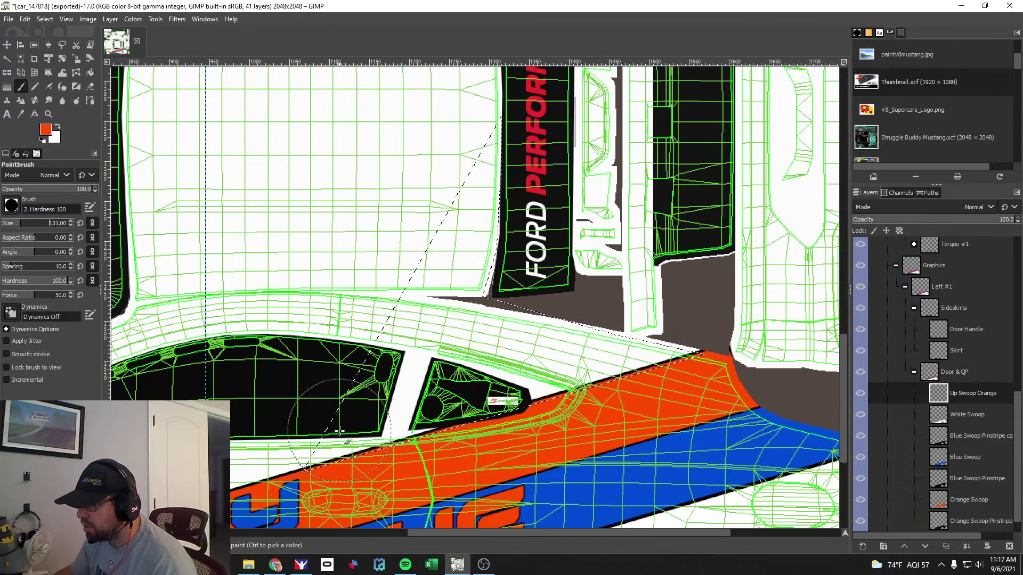
pyautogui.moveTo(333, 442)
pyautogui.mouseDown()
pyautogui.moveTo(405, 341)
pyautogui.moveTo(469, 170)
pyautogui.mouseUp()
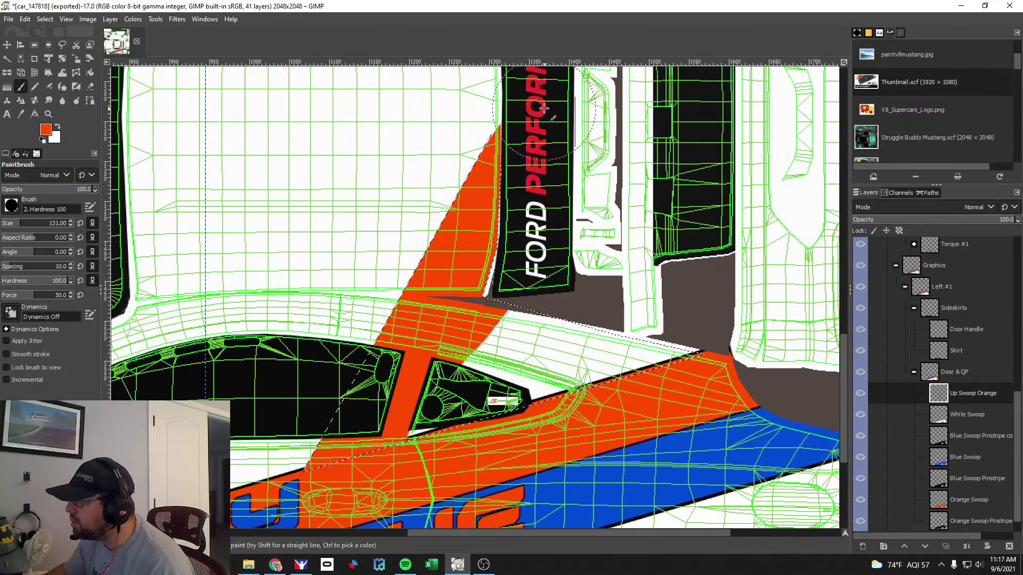
pyautogui.moveTo(436, 418)
pyautogui.mouseDown()
pyautogui.moveTo(676, 346)
pyautogui.moveTo(452, 340)
pyautogui.mouseUp()
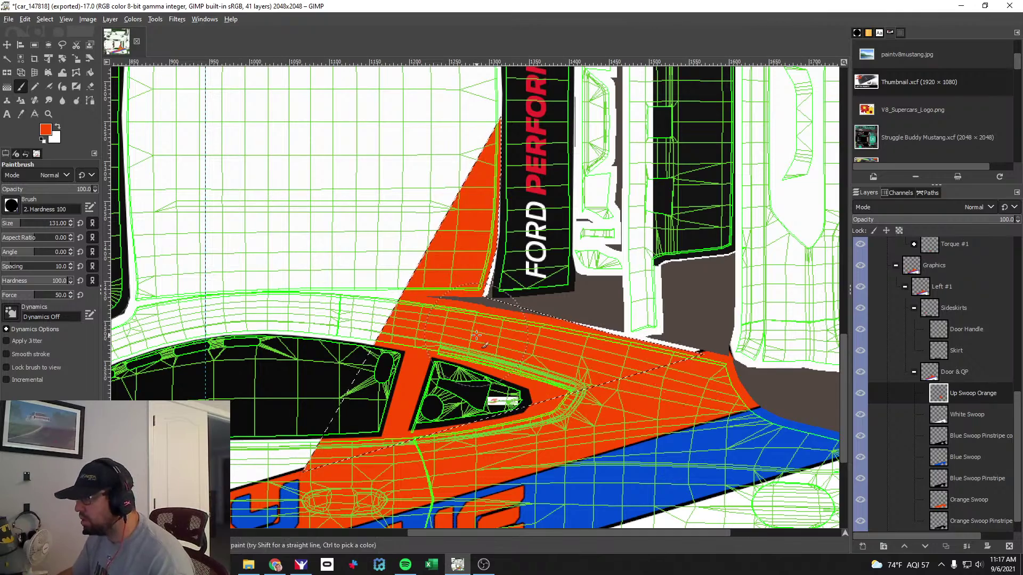
# Switch to iRacing, examine the orange upward swoop on the car model's left side and roof, and return to GIMP.
pyautogui.hotkey('alt', 'Tab')
pyautogui.scroll(-3, 541, 395)
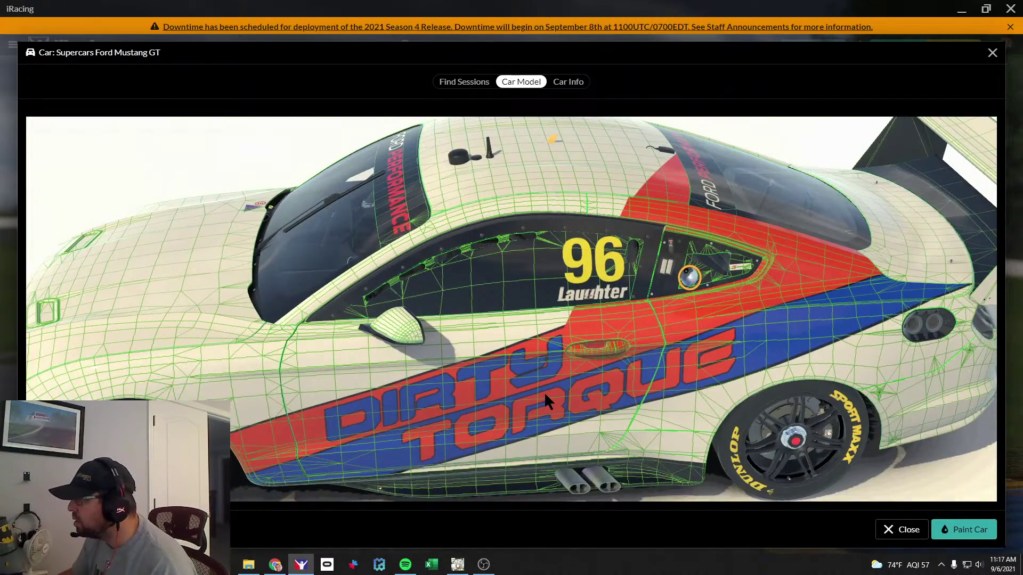
pyautogui.moveTo(545, 392); pyautogui.dragTo(613, 292)
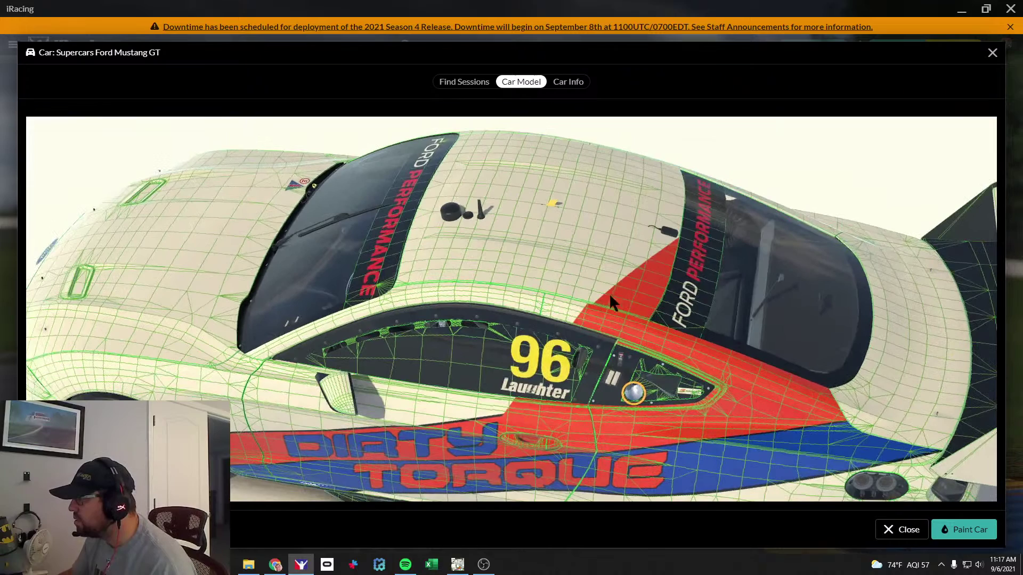
pyautogui.hotkey('alt', 'Tab')
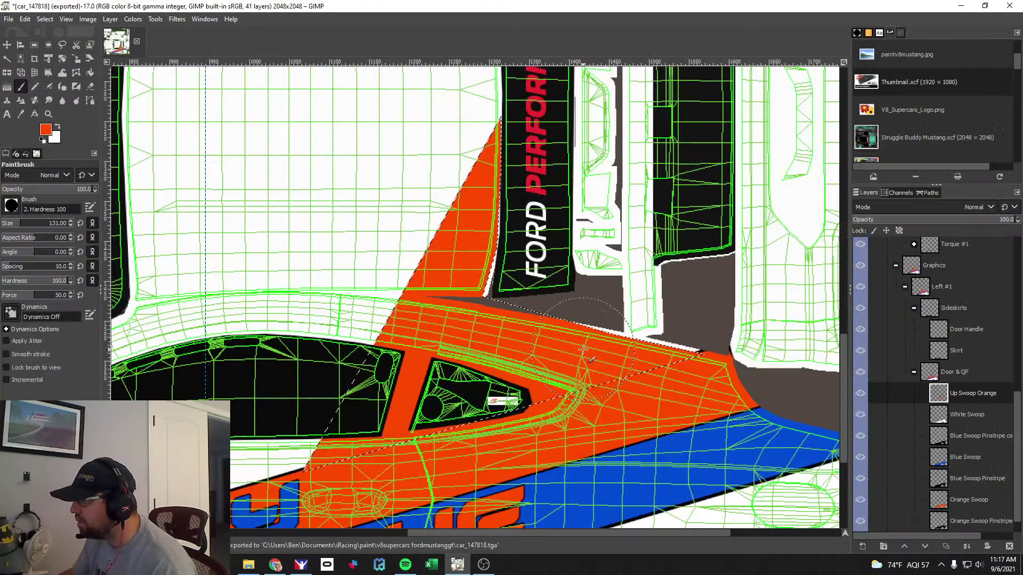
pyautogui.hotkey('alt', 'Tab')
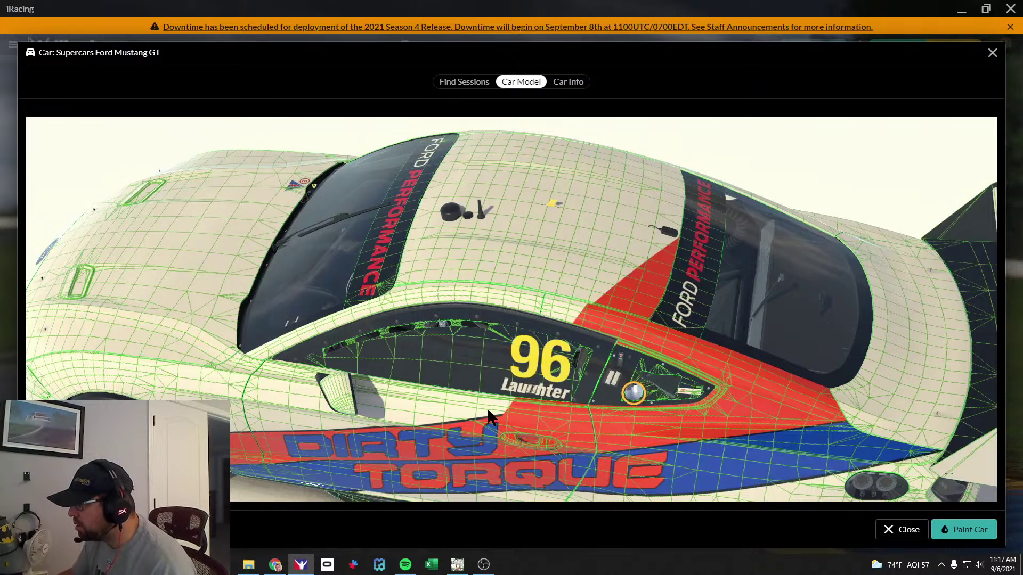
pyautogui.scroll(2, 613, 346)
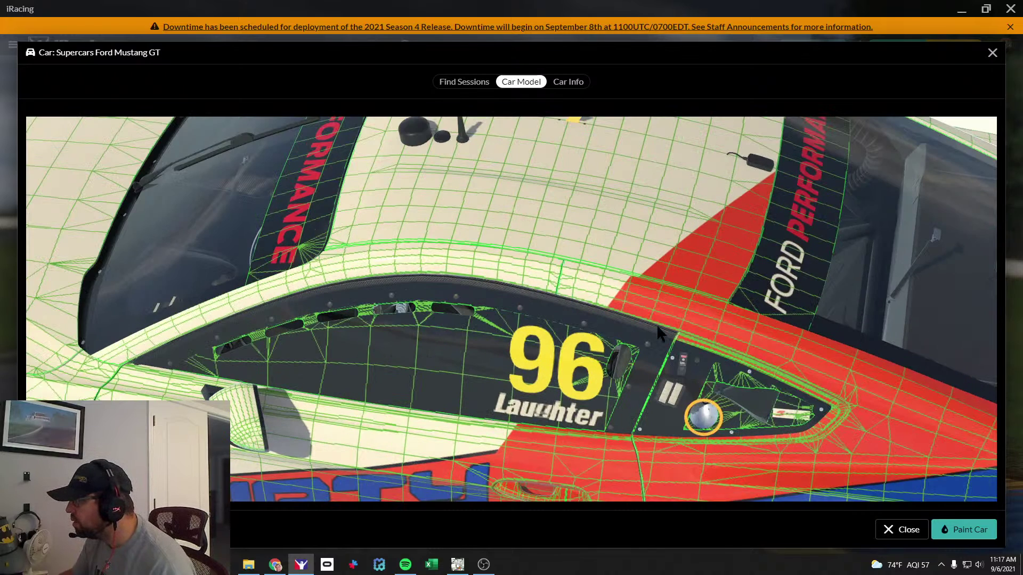
pyautogui.hotkey('alt', 'Tab')
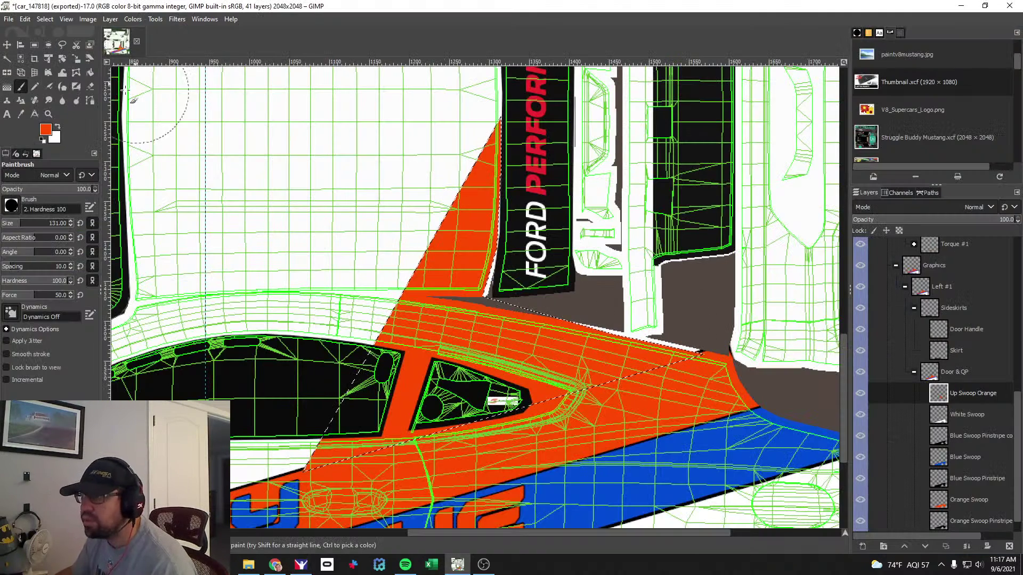
# Erase the orange from the roof, pillar and door on the Up Swoop Orange layer, and clear the selection.
pyautogui.click(90, 86)
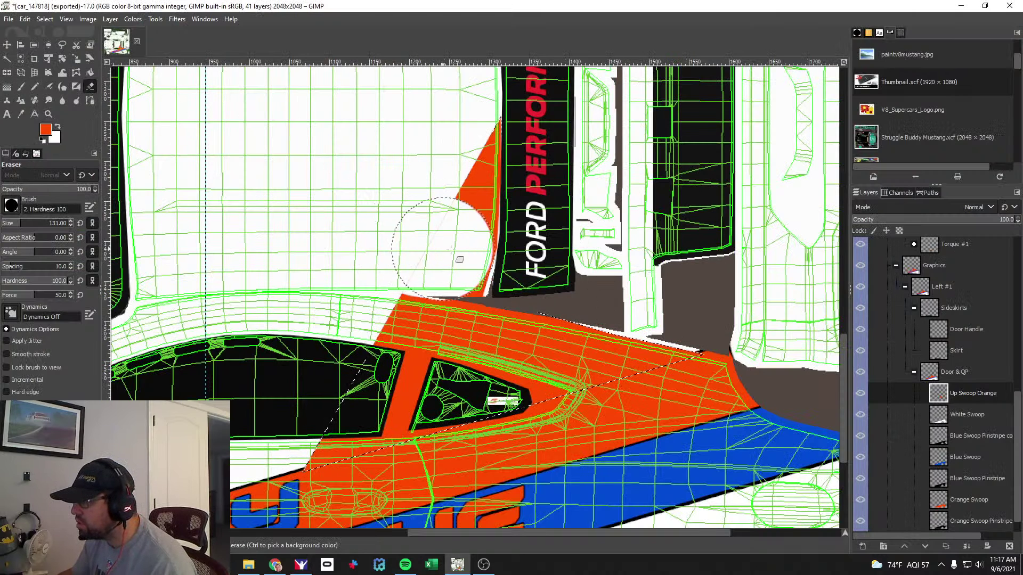
pyautogui.moveTo(495, 204); pyautogui.dragTo(495, 150)
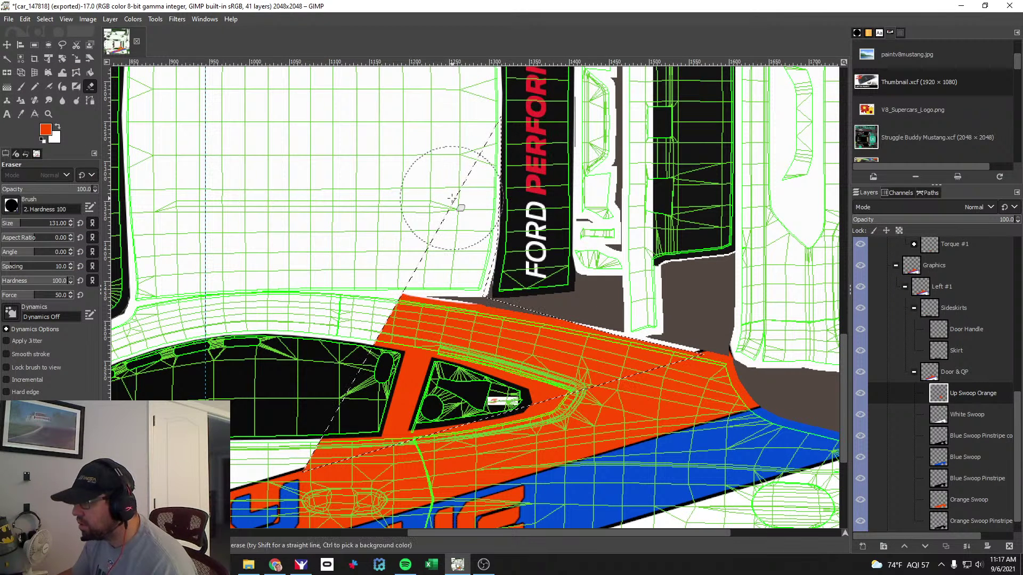
pyautogui.press('Delete')
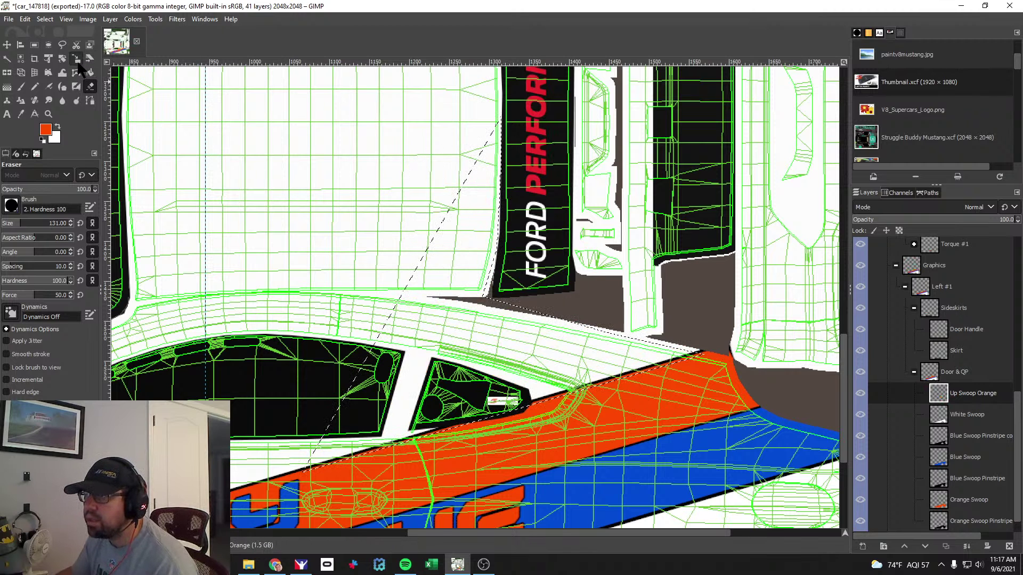
pyautogui.hotkey('alt', 's')
pyautogui.press('n')
# Start a new path at the swoop's upper edge above the door handle and run it diagonally to the roof rail's outer edge.
pyautogui.click(90, 99)
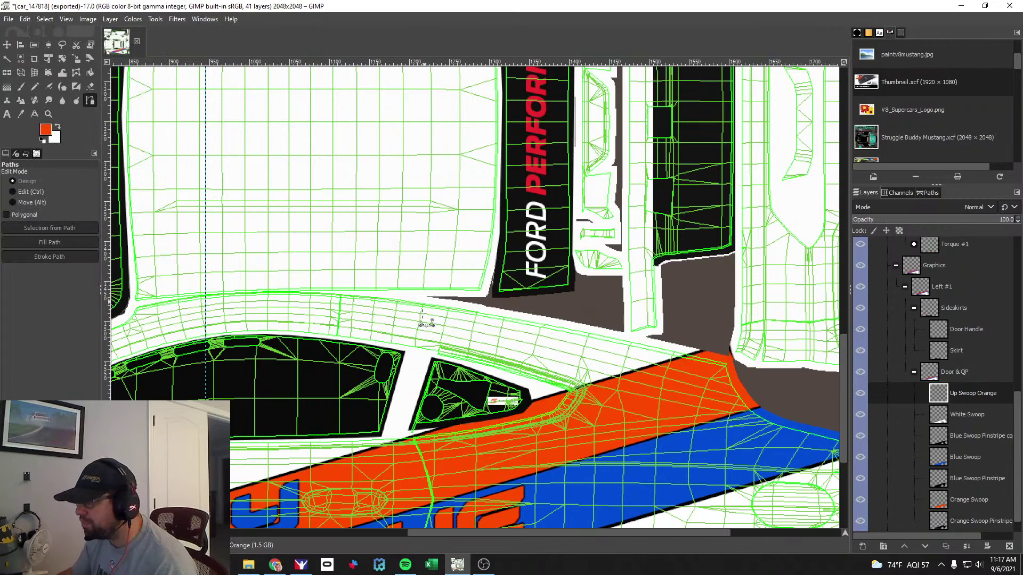
pyautogui.scroll(-5, 341, 458)
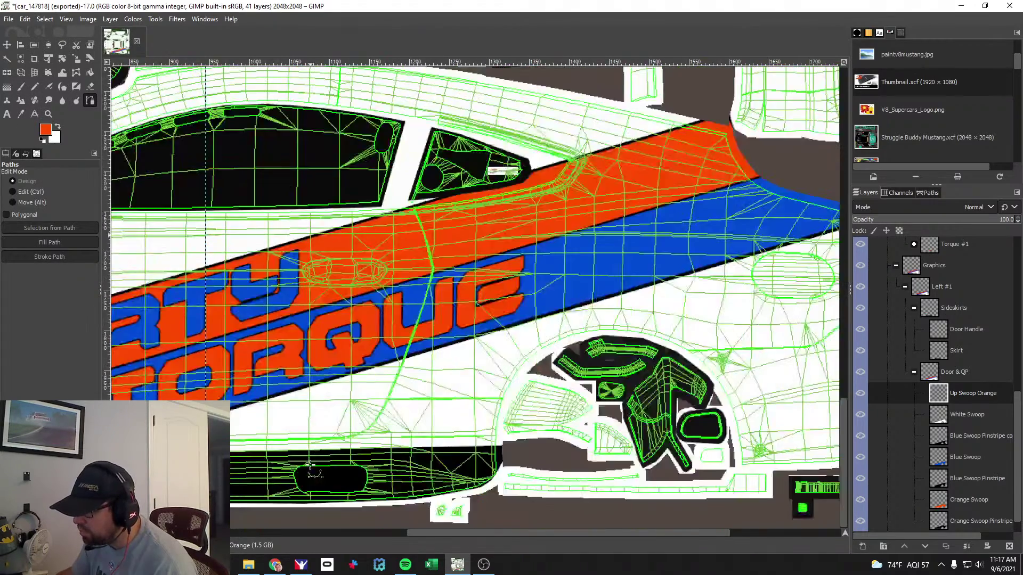
pyautogui.scroll(1, 336, 451)
pyautogui.scroll(3, 330, 447)
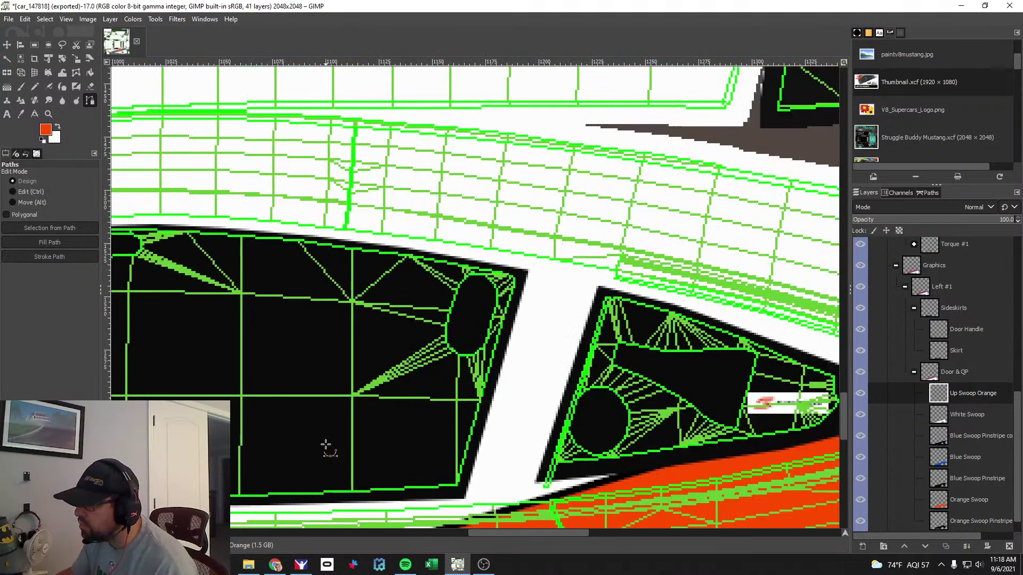
pyautogui.scroll(-5, 325, 446)
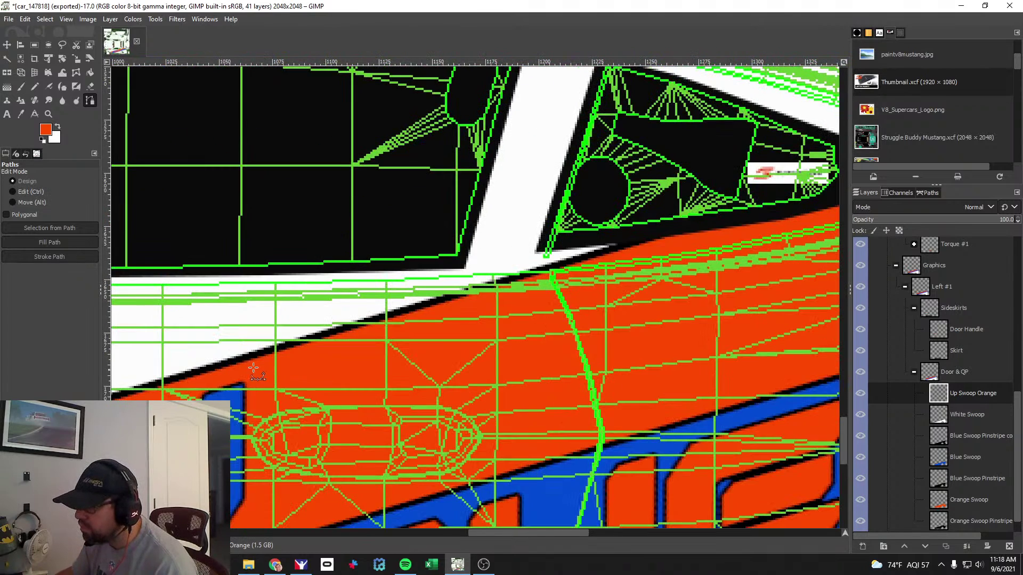
pyautogui.click(246, 368)
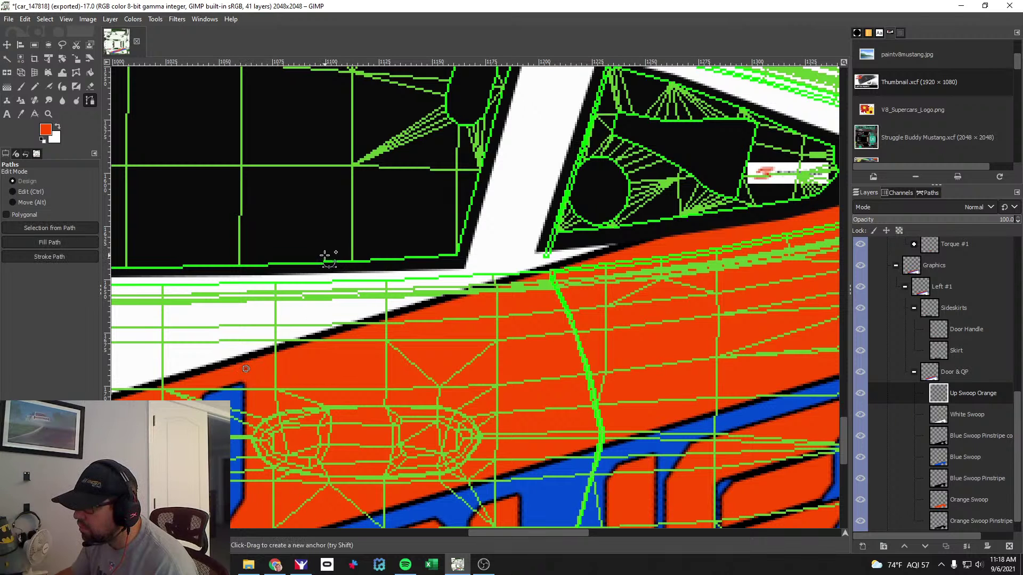
pyautogui.scroll(5, 341, 293)
pyautogui.click(324, 485)
pyautogui.moveTo(324, 485); pyautogui.dragTo(583, 123)
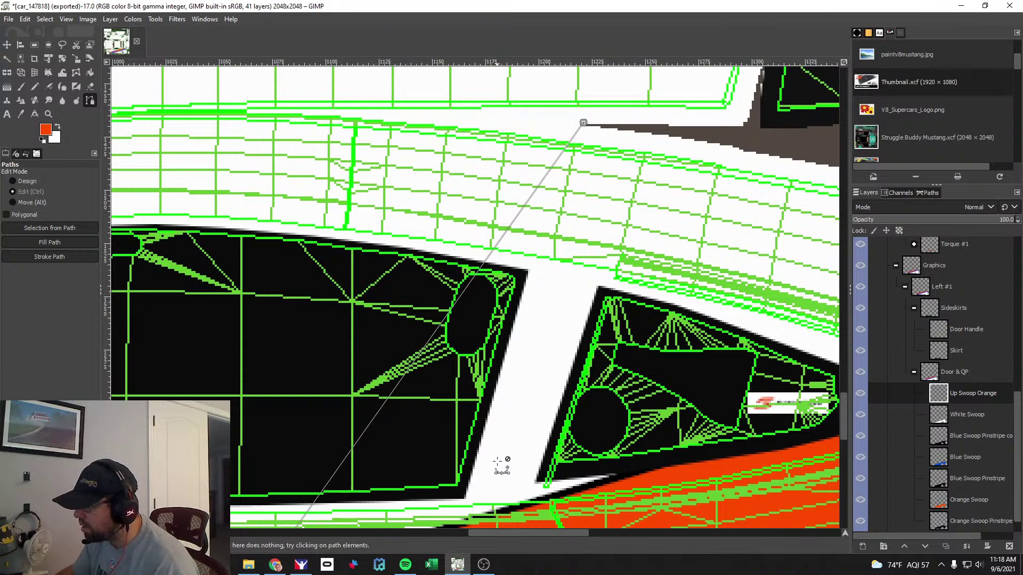
# Continue the path along the roof rail's outer edge to the swoop's rear upper corner and turn it into a selection.
pyautogui.scroll(-2, 495, 463)
pyautogui.moveTo(436, 529); pyautogui.dragTo(520, 526)
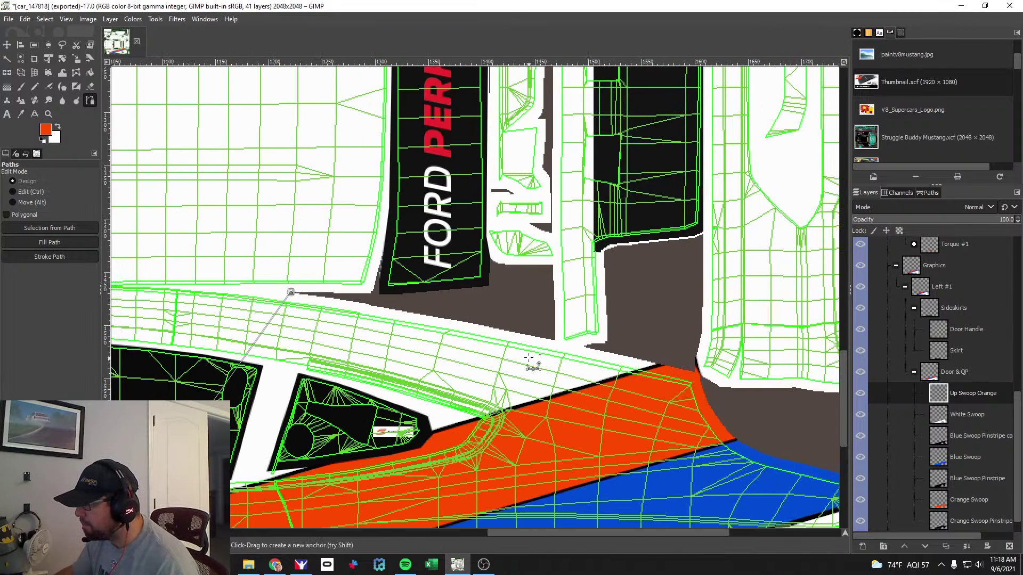
pyautogui.click(558, 343)
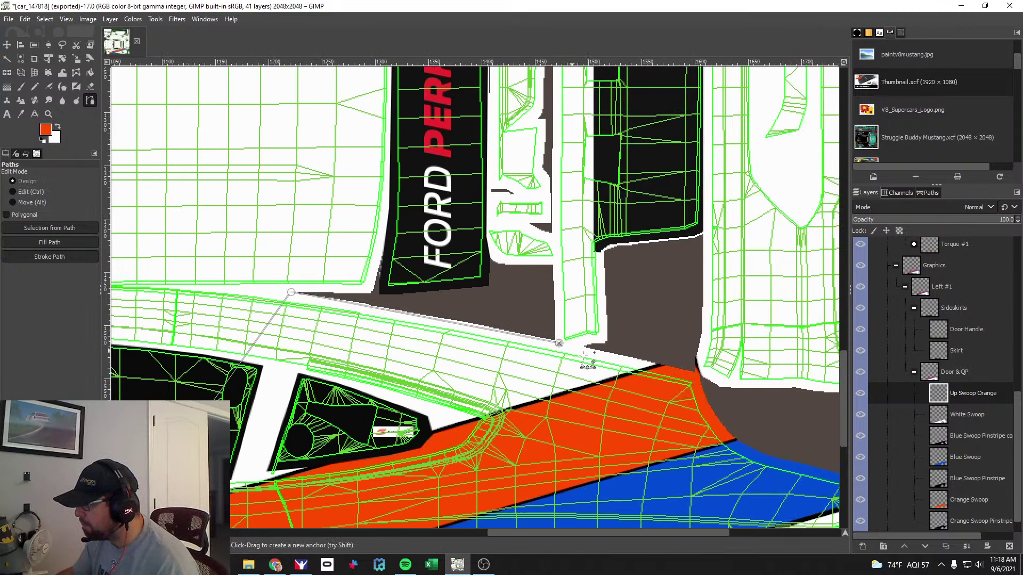
pyautogui.click(666, 371)
pyautogui.press('Return')
# Paint the selected door, pillar and roof rail area orange on the Up Swoop Orange layer with the Paintbrush.
pyautogui.scroll(-3, 509, 498)
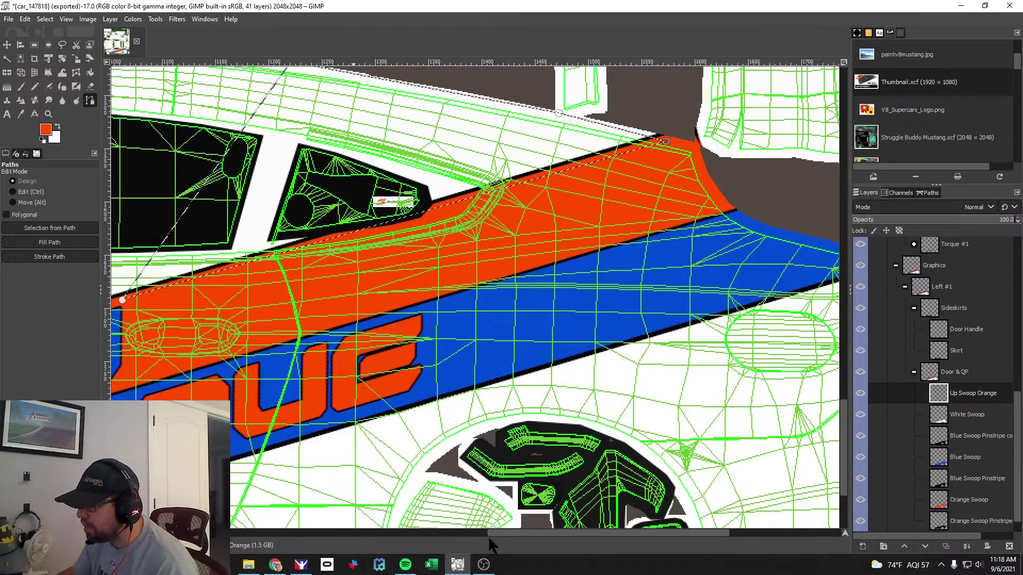
pyautogui.moveTo(512, 533); pyautogui.dragTo(484, 532)
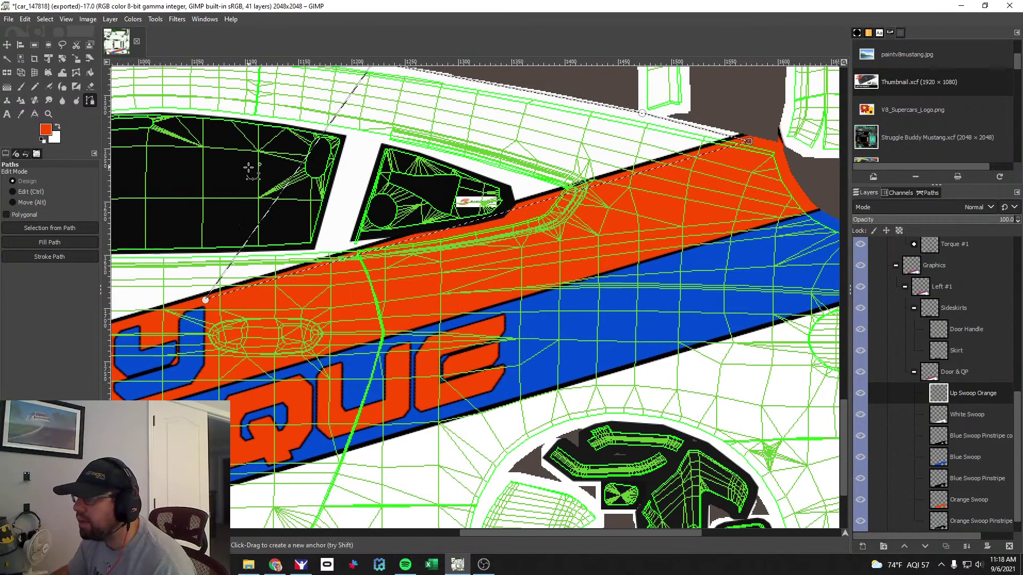
pyautogui.click(25, 86)
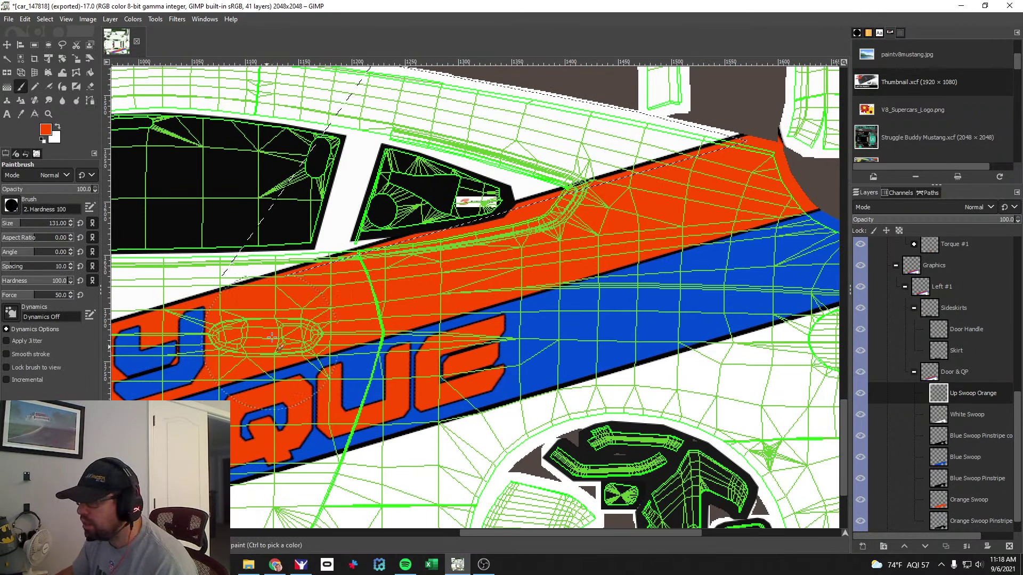
pyautogui.moveTo(237, 264)
pyautogui.mouseDown()
pyautogui.moveTo(371, 110)
pyautogui.moveTo(687, 134)
pyautogui.moveTo(250, 240)
pyautogui.moveTo(295, 270)
pyautogui.mouseUp()
# Switch to iRacing, examine the reshaped orange upward swoop on the car's left side, and return to GIMP.
pyautogui.hotkey('alt', 'Tab')
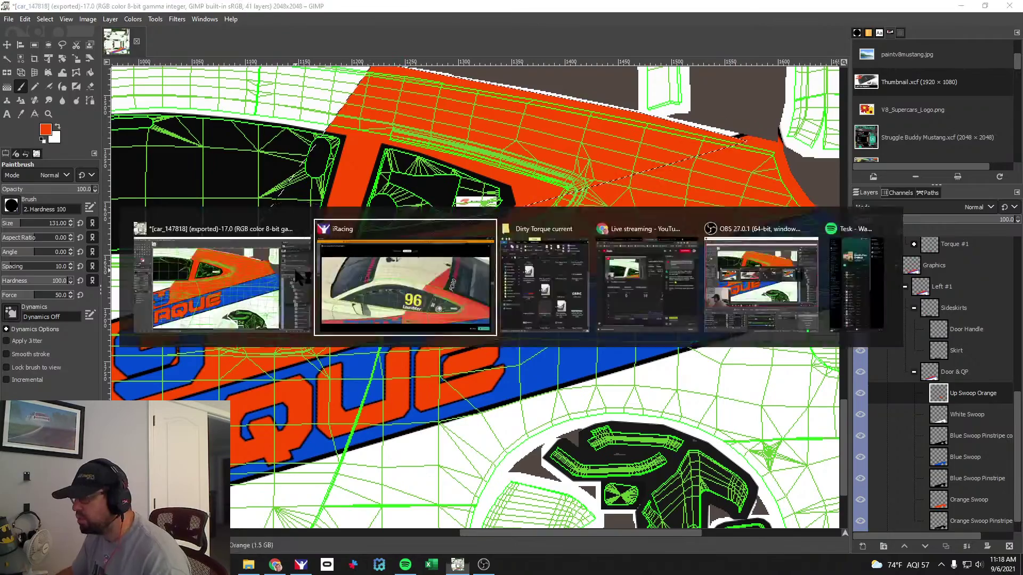
pyautogui.scroll(-5, 532, 301)
pyautogui.scroll(-1, 521, 308)
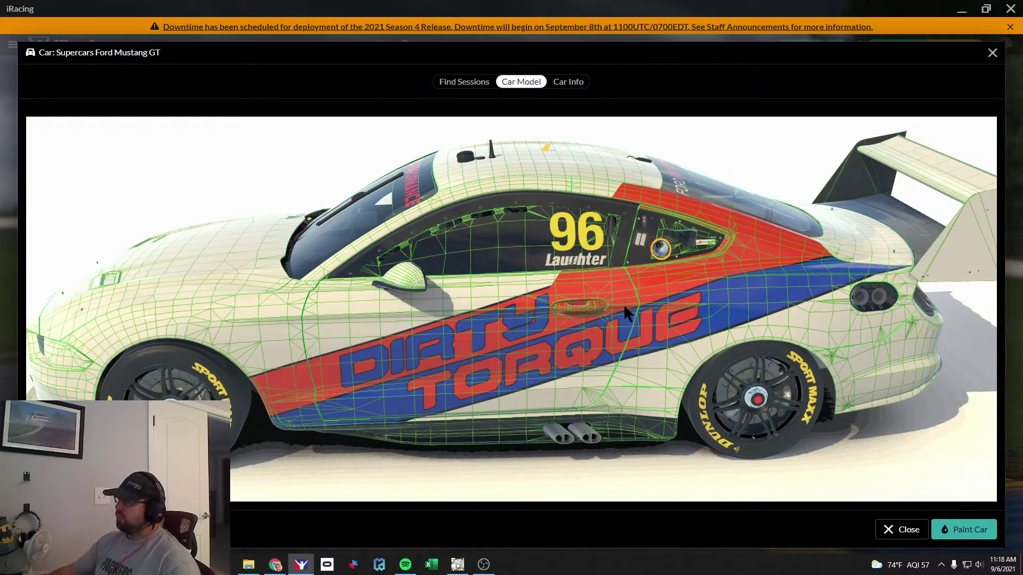
pyautogui.hotkey('alt', 'Tab')
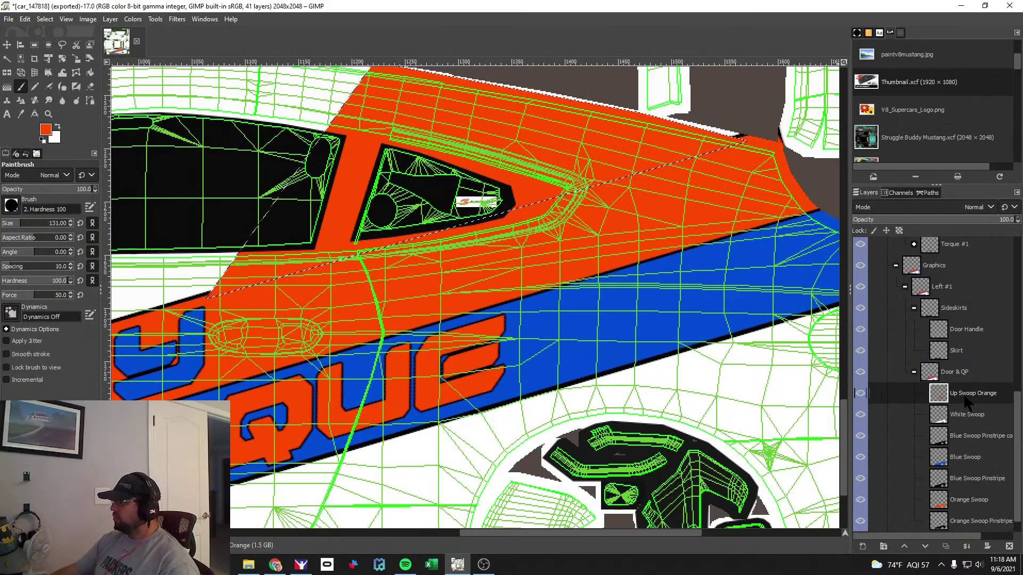
# Duplicate the Up Swoop Orange layer, delete the original and make the copy the active layer.
pyautogui.rightClick(965, 403)
pyautogui.click(905, 136)
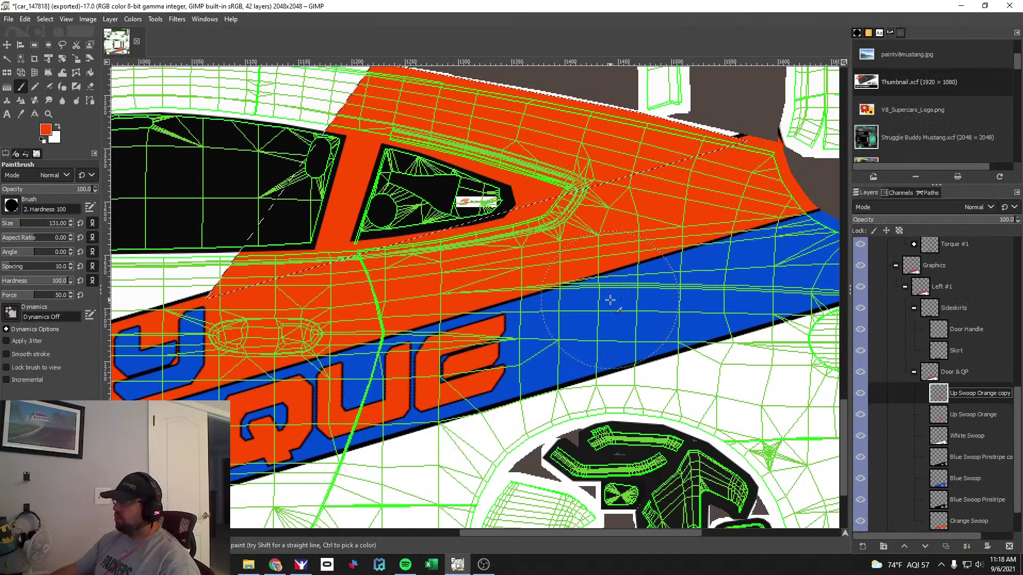
pyautogui.click(46, 19)
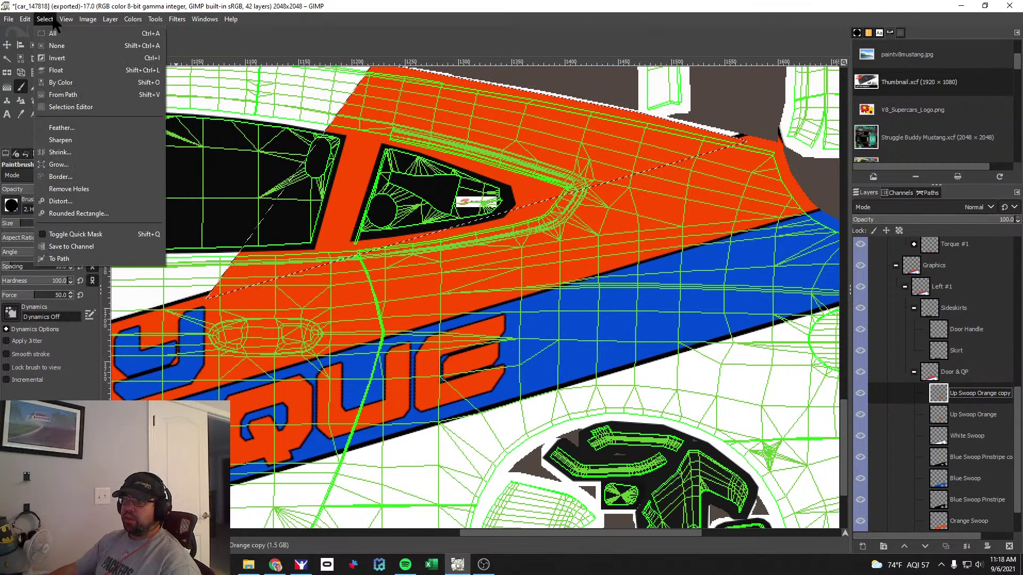
pyautogui.click(52, 20)
pyautogui.rightClick(956, 415)
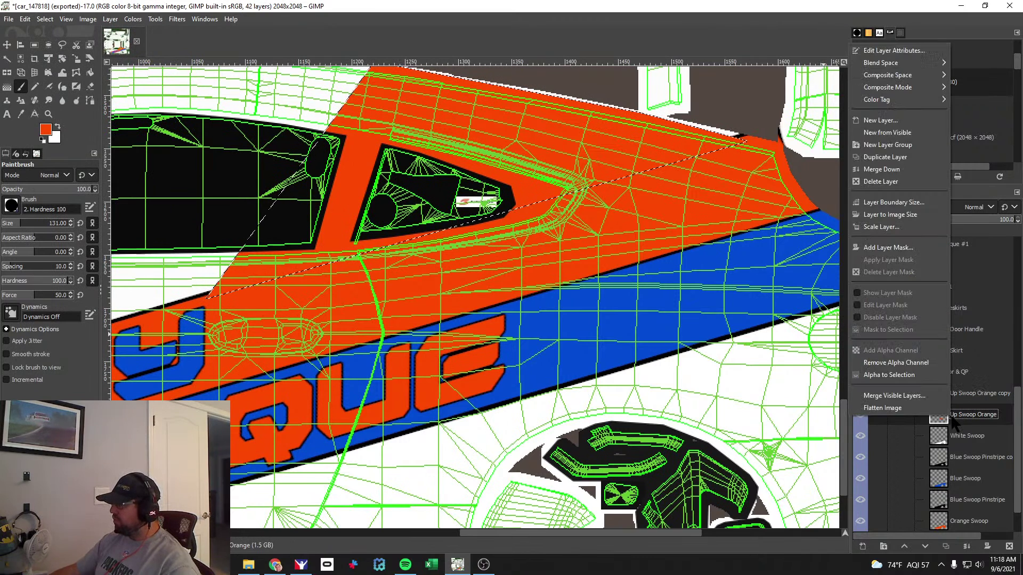
pyautogui.click(881, 170)
pyautogui.click(963, 395)
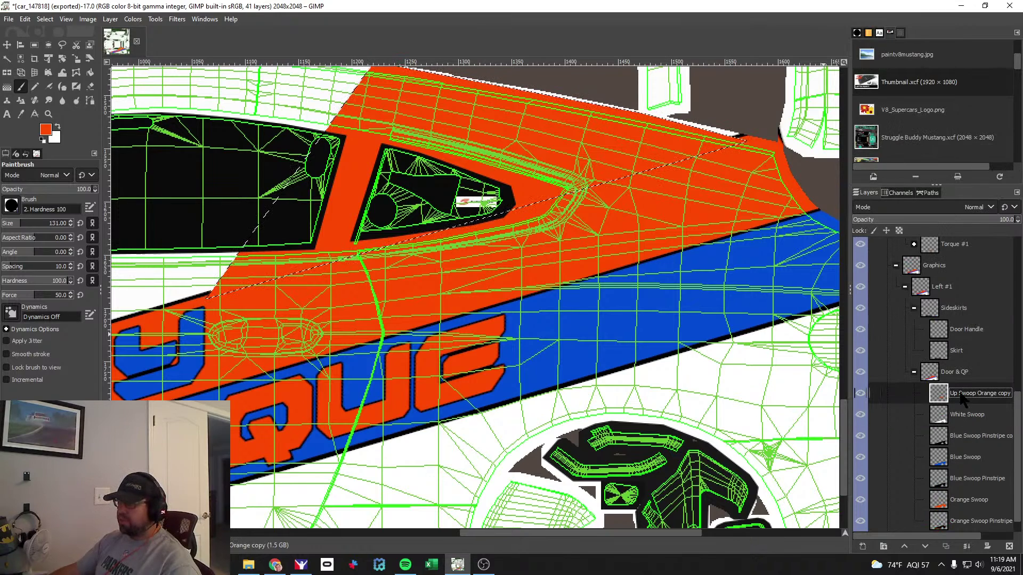
# Shift the selection slightly outward from the orange swoop's front edge to leave a thin margin for a pinstripe.
pyautogui.hscroll(-4, 590, 364)
pyautogui.scroll(5, 589, 363)
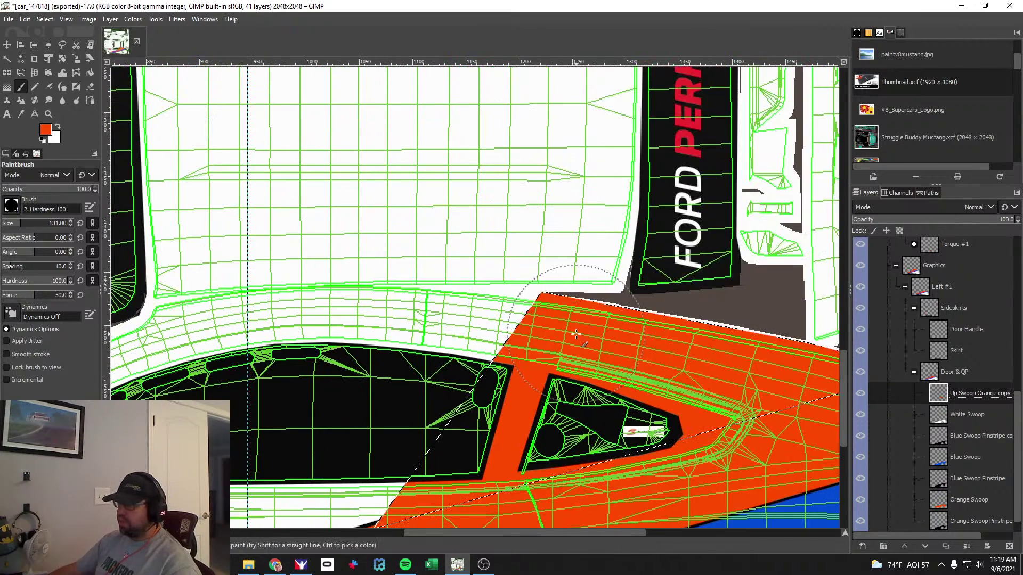
pyautogui.scroll(-3, 590, 364)
pyautogui.click(7, 45)
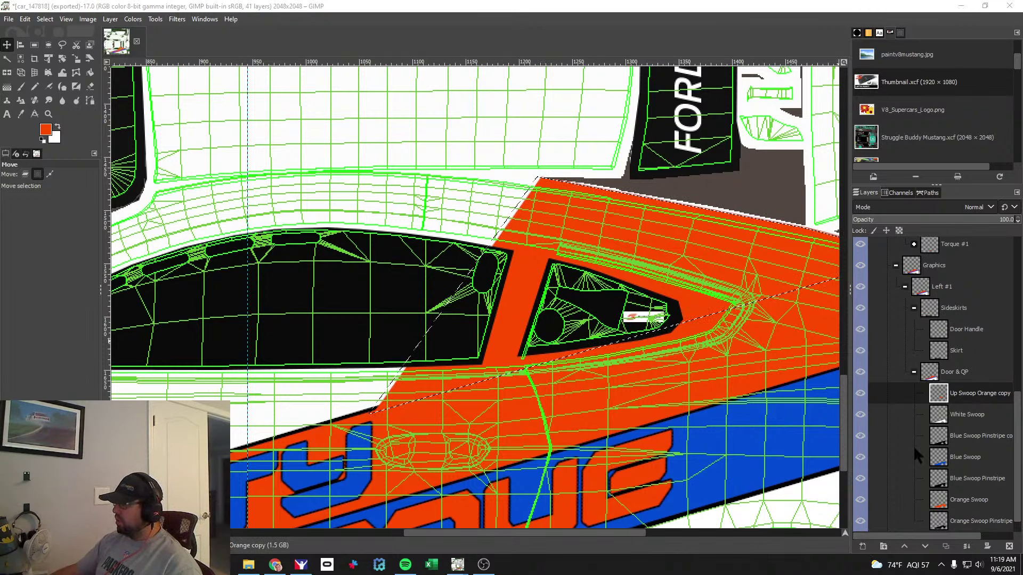
# Create a transparent layer named Up Swoop Orange Pinstripe and place it directly below the Up Swoop Orange copy layer.
pyautogui.click(862, 546)
pyautogui.click(860, 322)
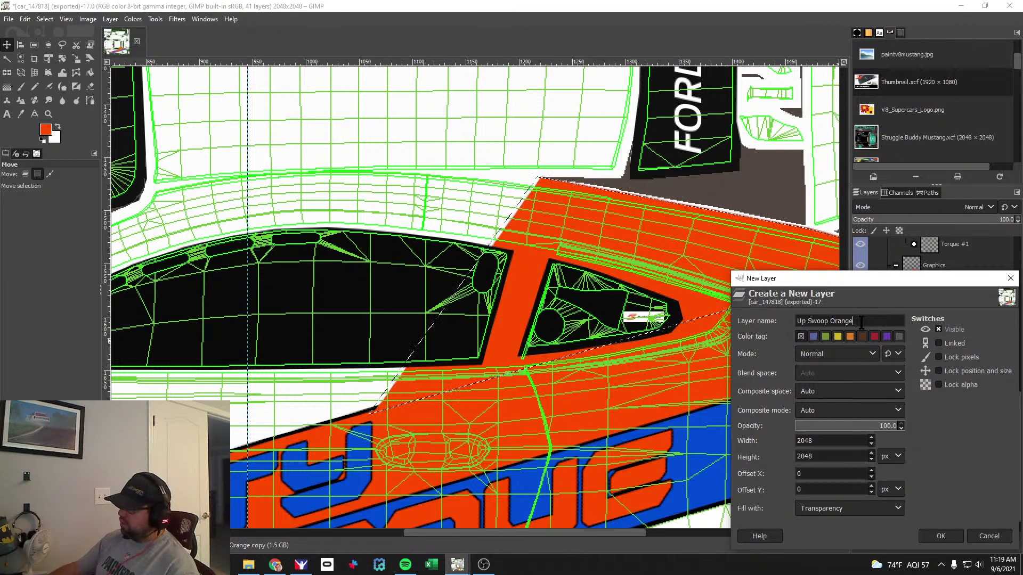
pyautogui.write('Pinstripe')
pyautogui.press('Return')
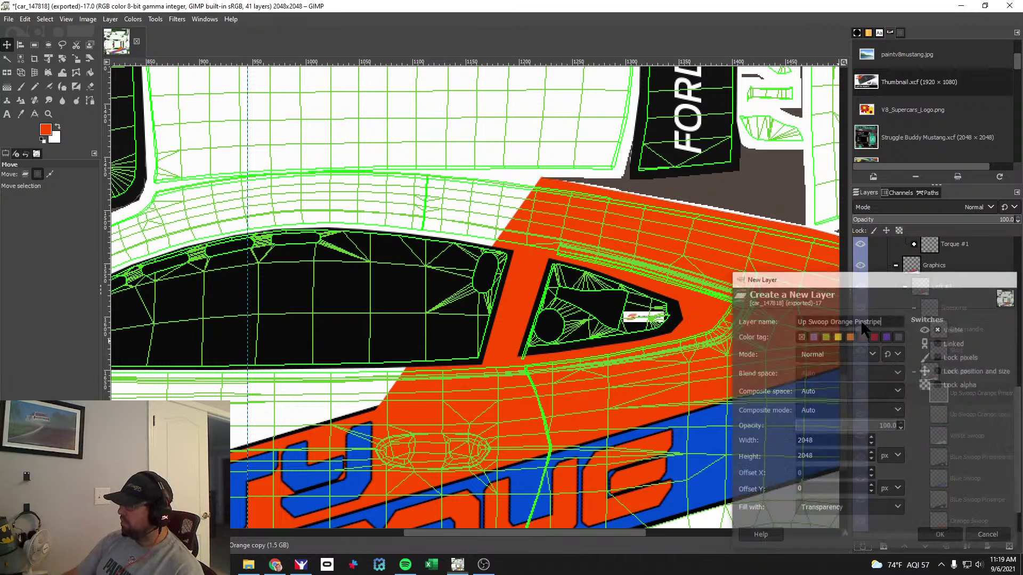
pyautogui.moveTo(925, 383); pyautogui.dragTo(975, 421)
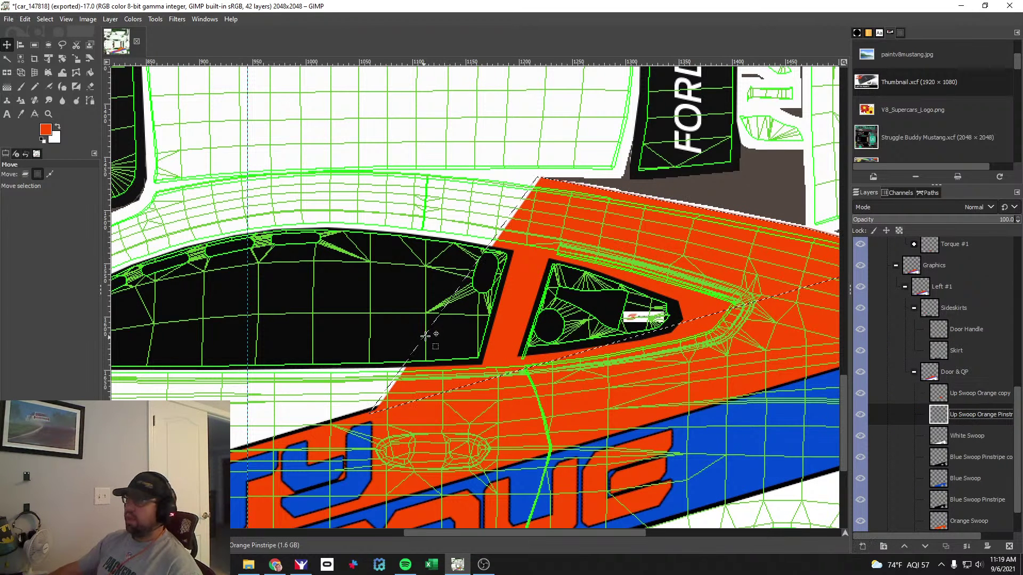
# Set the foreground color to black (000000) and paint the pinstripe along the swoop's diagonal front edge within the selection.
pyautogui.click(20, 87)
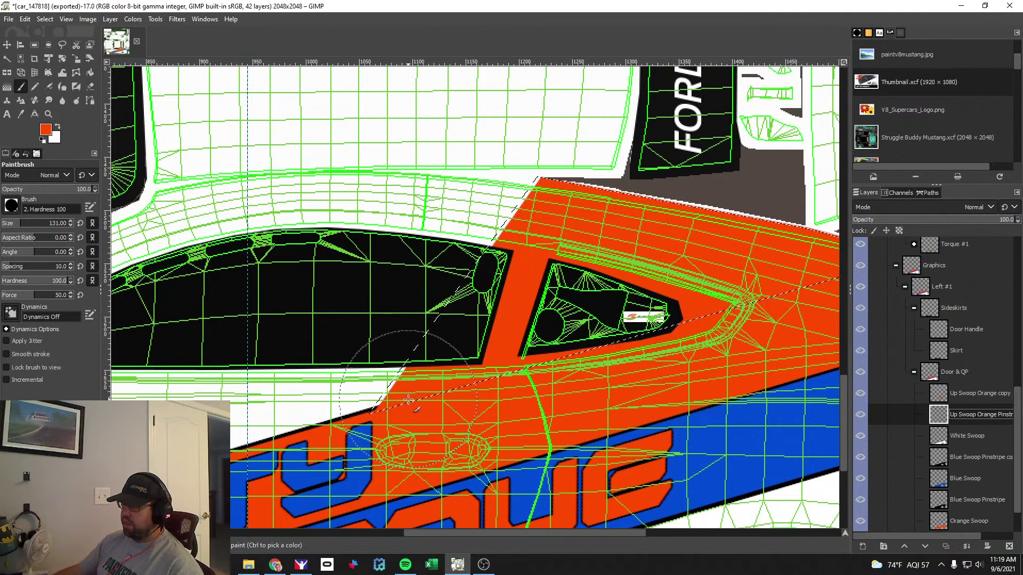
pyautogui.click(57, 126)
pyautogui.click(45, 130)
pyautogui.click(12, 234)
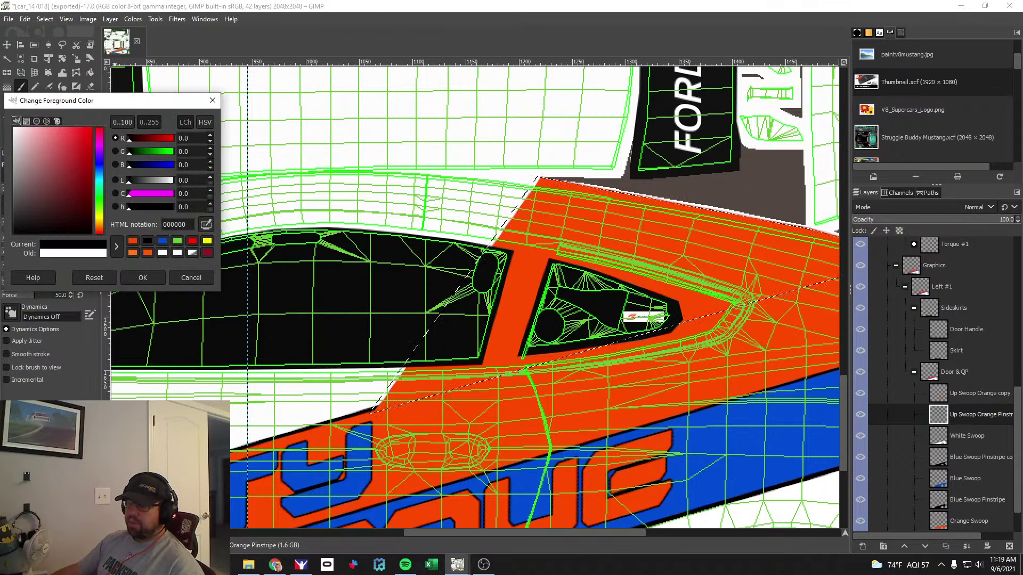
pyautogui.click(158, 272)
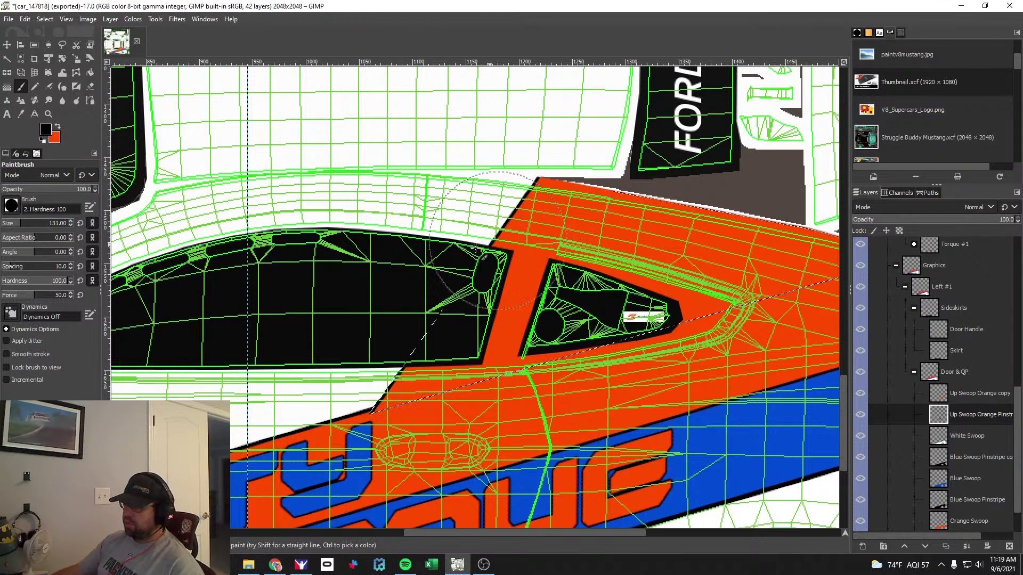
# Clear the selection and nudge the Up Swoop Orange Pinstripe layer so its lower end joins the existing pinstripe cleanly.
pyautogui.scroll(3, 405, 366)
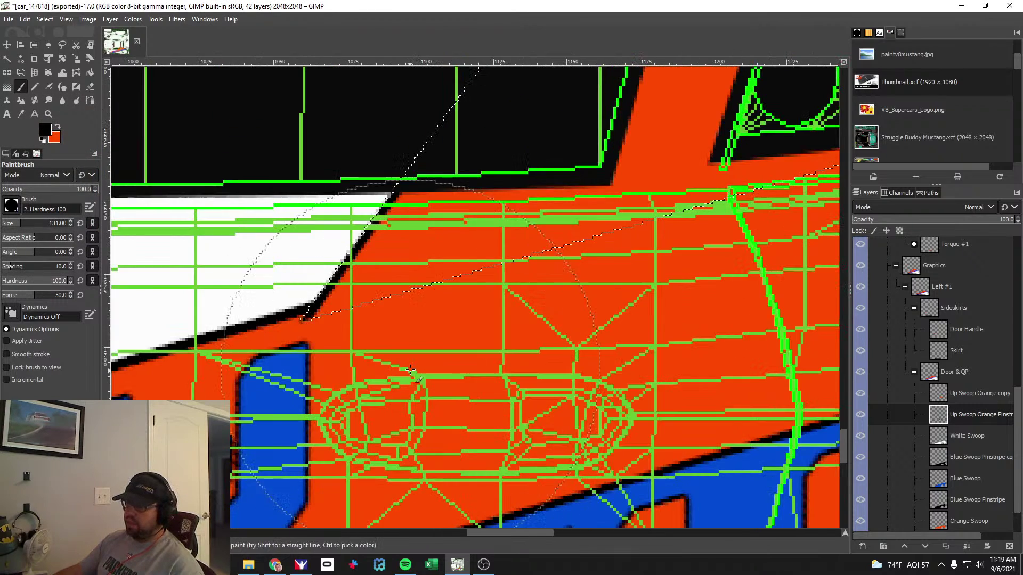
pyautogui.click(6, 45)
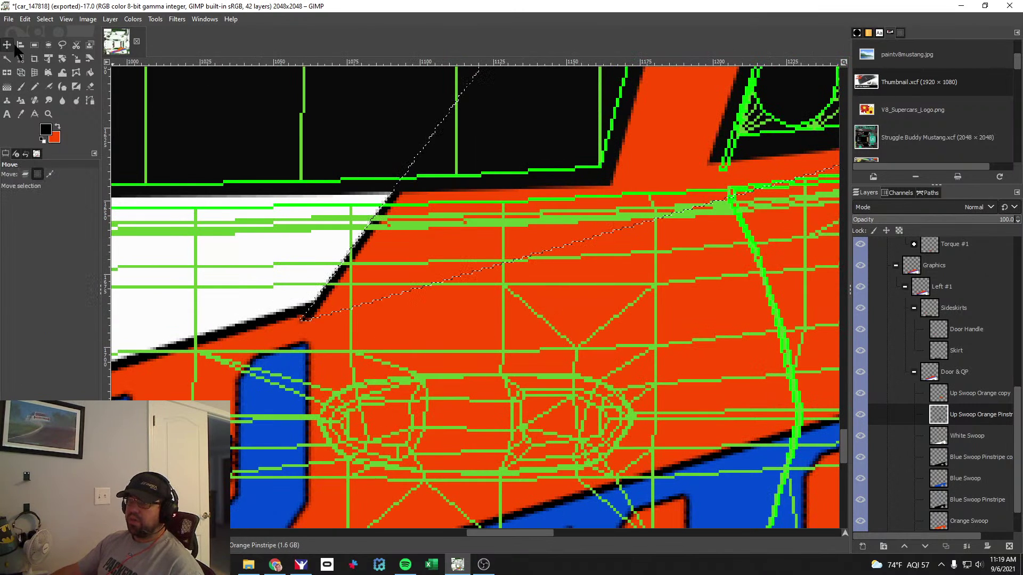
pyautogui.click(45, 19)
pyautogui.click(50, 42)
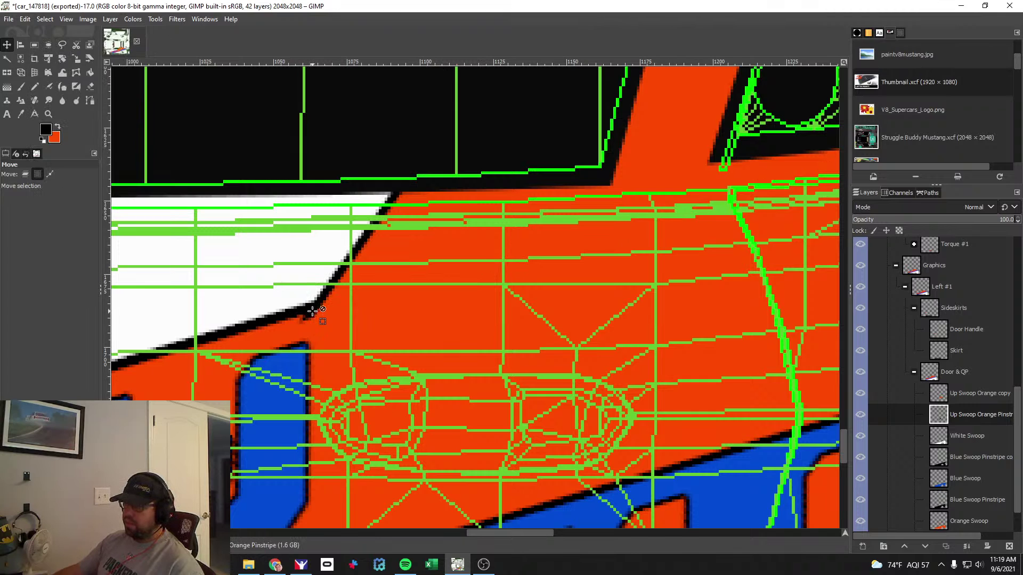
pyautogui.click(25, 174)
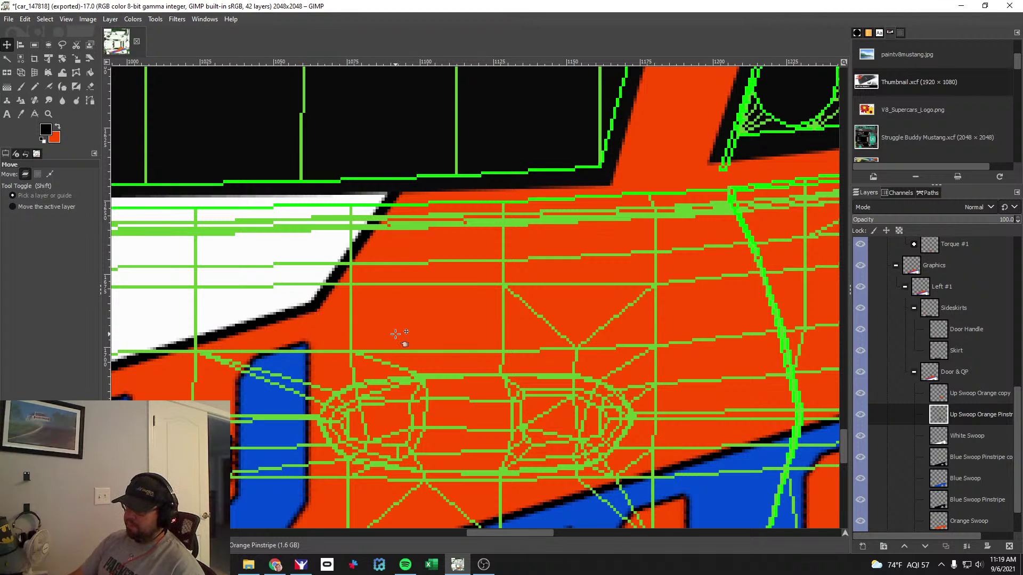
pyautogui.keyDown('ctrl'); pyautogui.scroll(-2, 396, 334); pyautogui.keyUp('ctrl')
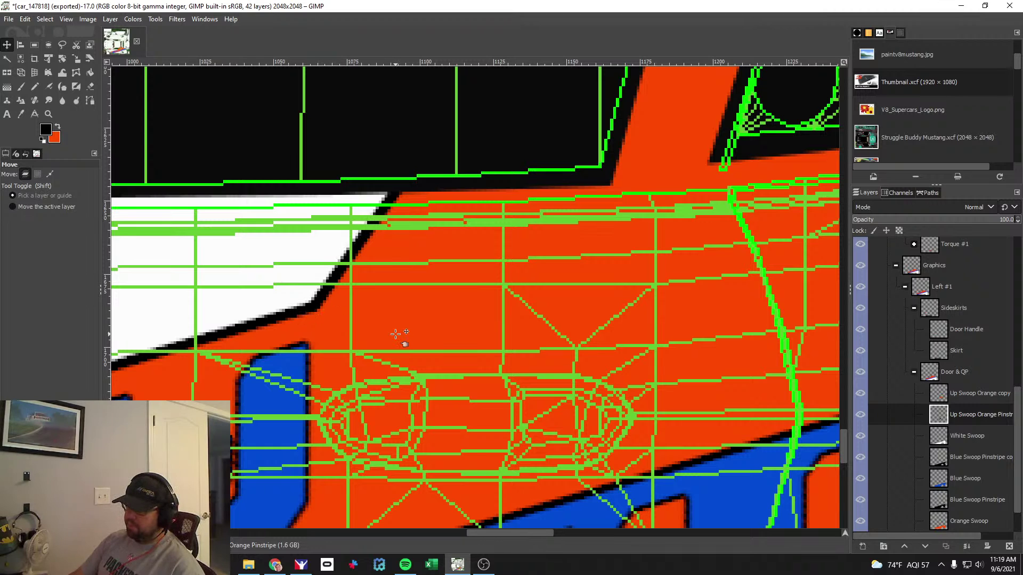
pyautogui.scroll(5, 399, 335)
pyautogui.scroll(3, 508, 400)
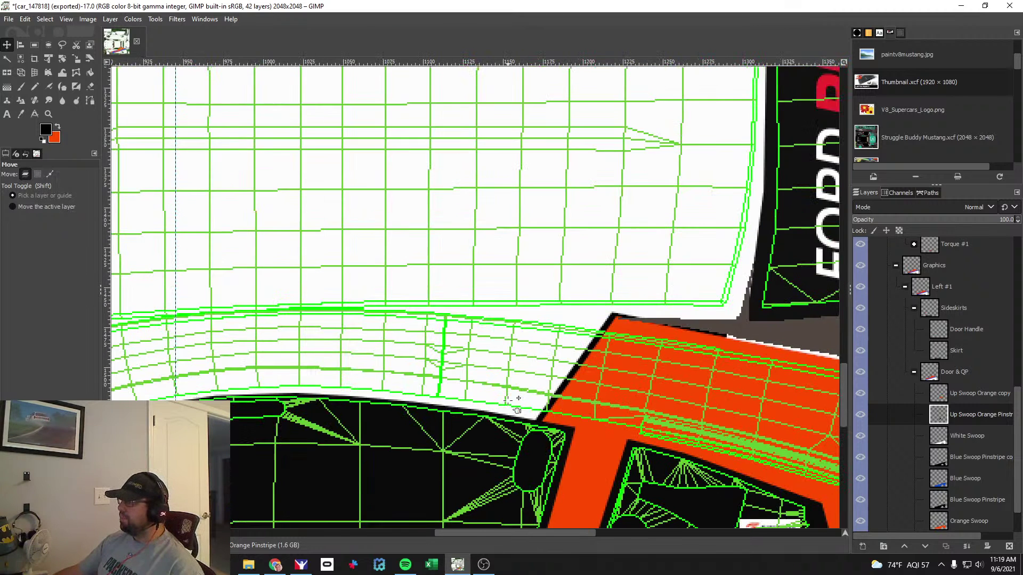
pyautogui.scroll(-9, 509, 399)
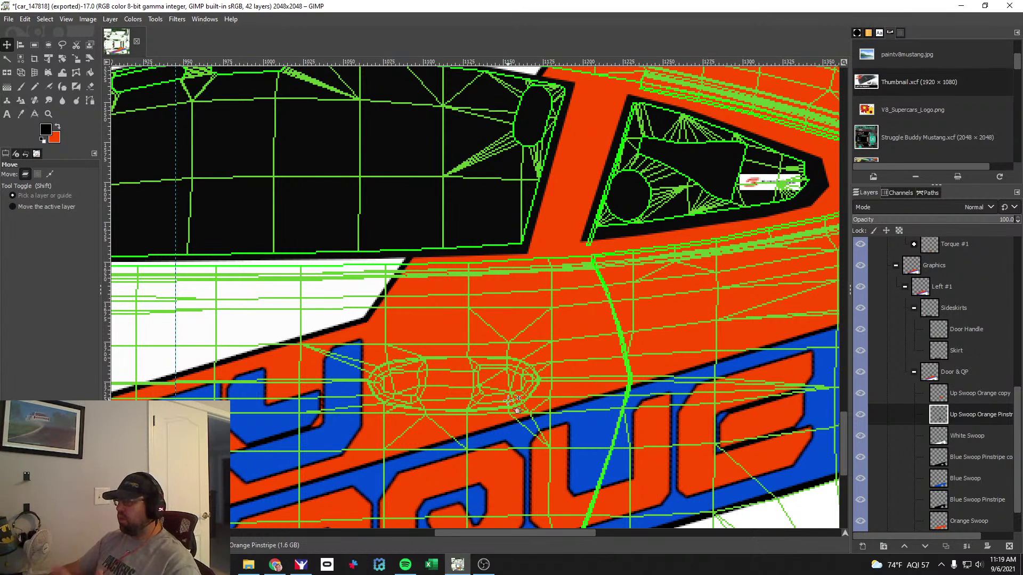
# Hide the Wire layer in the Turn Off Before Exporting TGA group.
pyautogui.scroll(5, 956, 464)
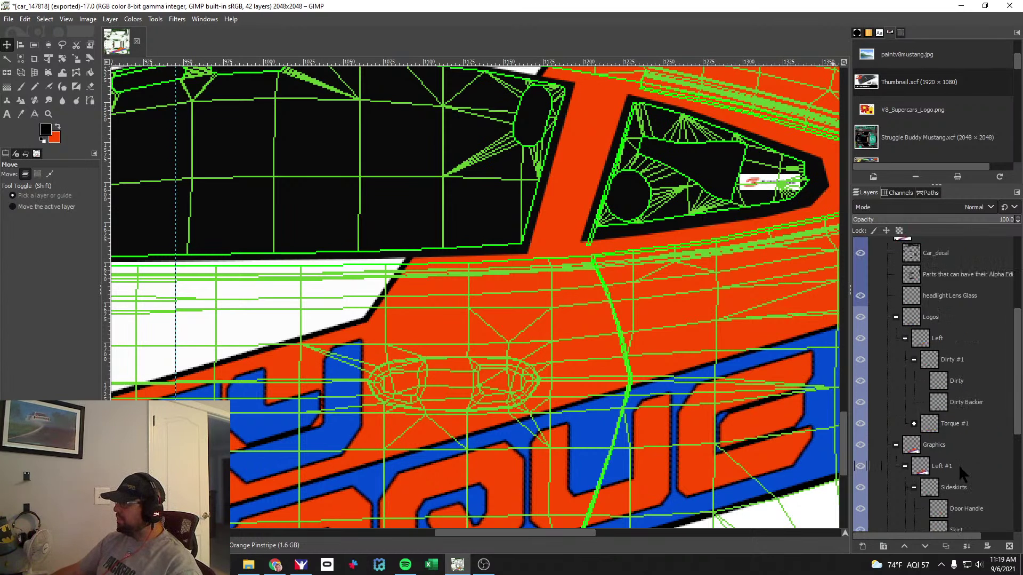
pyautogui.scroll(5, 948, 453)
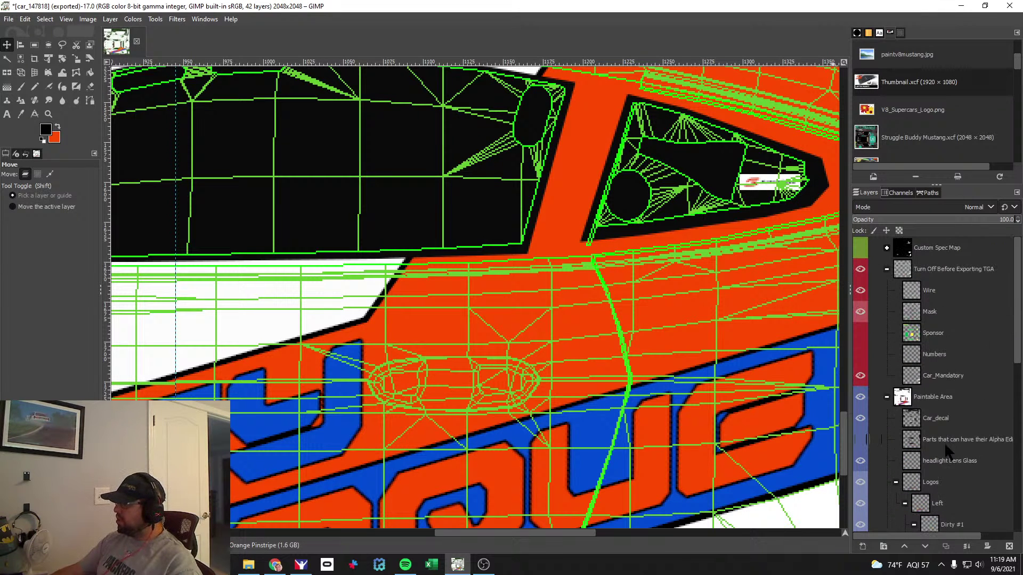
pyautogui.click(861, 291)
# Switch to iRacing and examine the pinstriped orange upward swoop on the car model from the left side and rear.
pyautogui.hotkey('alt', 'Tab')
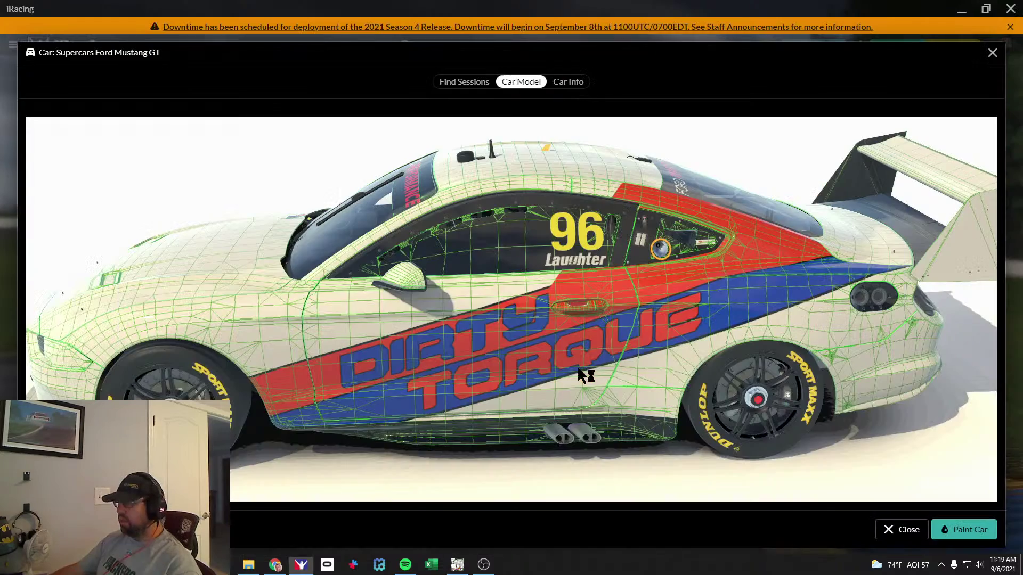
pyautogui.moveTo(543, 388); pyautogui.dragTo(495, 378)
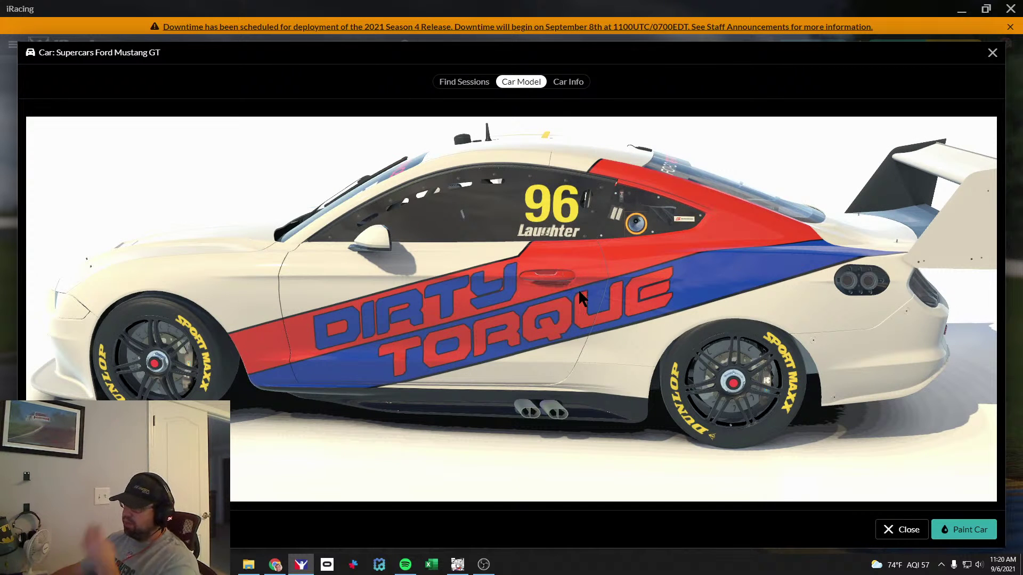
pyautogui.moveTo(670, 282); pyautogui.dragTo(771, 283)
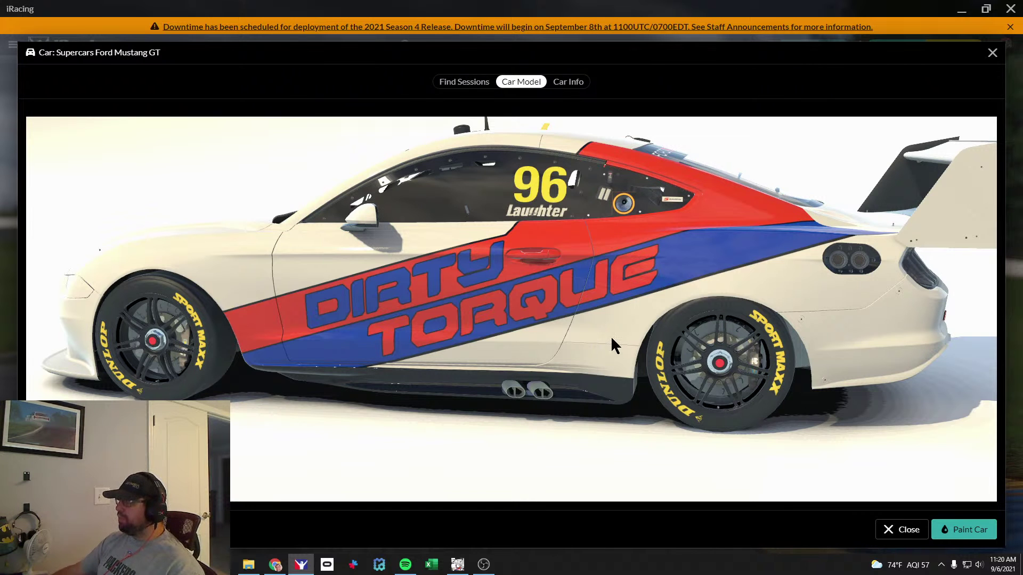
pyautogui.moveTo(610, 341); pyautogui.dragTo(600, 351)
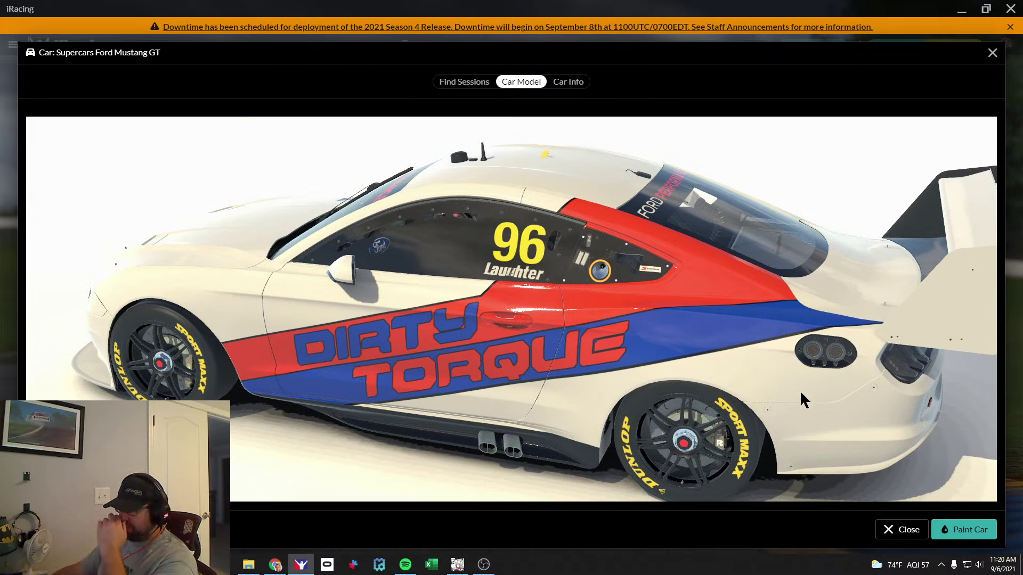
pyautogui.moveTo(803, 389); pyautogui.dragTo(823, 359)
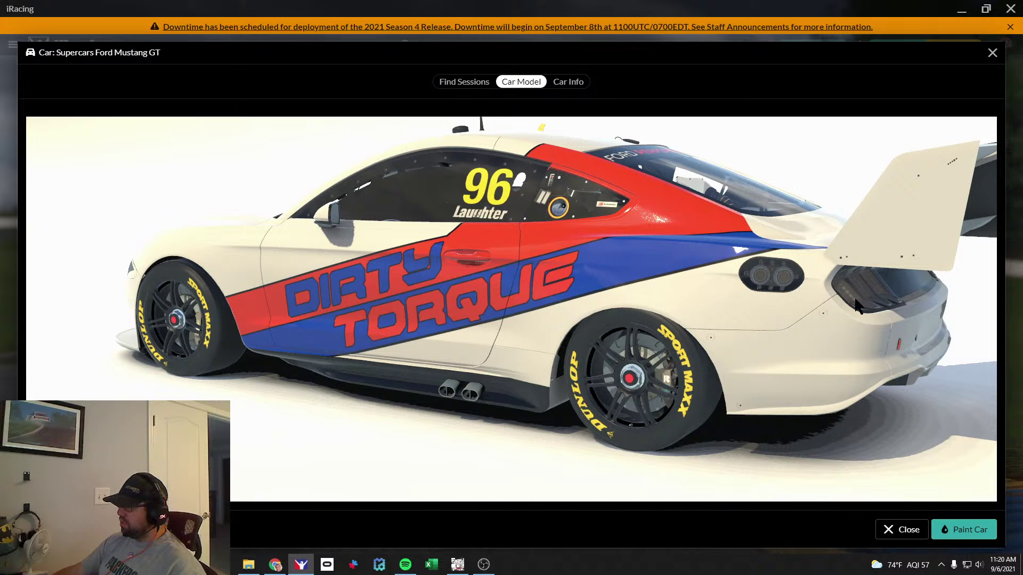
pyautogui.moveTo(765, 320); pyautogui.dragTo(739, 333)
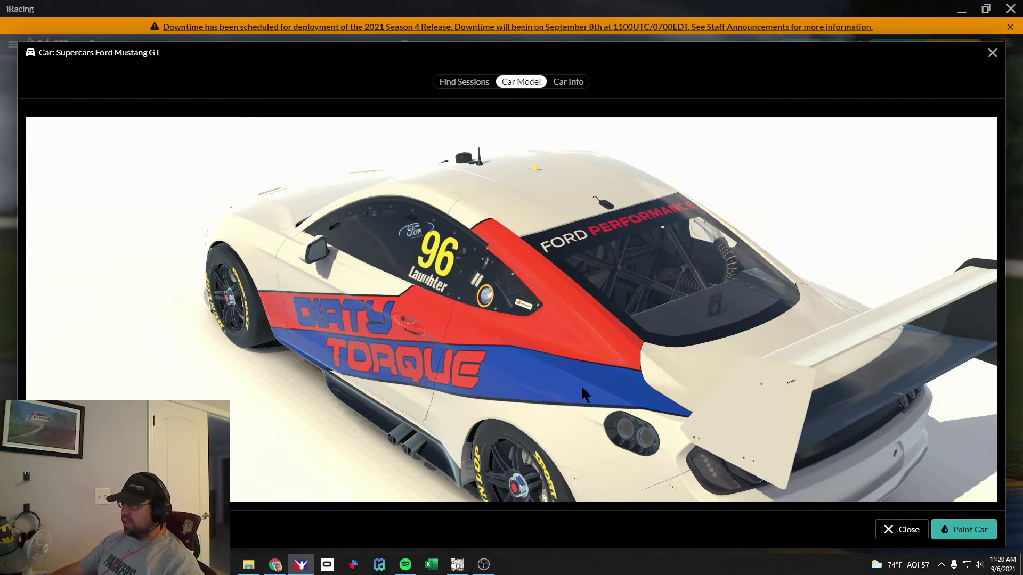
# Switch to GIMP and add a transparent layer named Up Swoop Blue Pinstripe at the top of the Door & QP group.
pyautogui.moveTo(600, 388); pyautogui.dragTo(604, 372)
pyautogui.hotkey('alt', 'Tab')
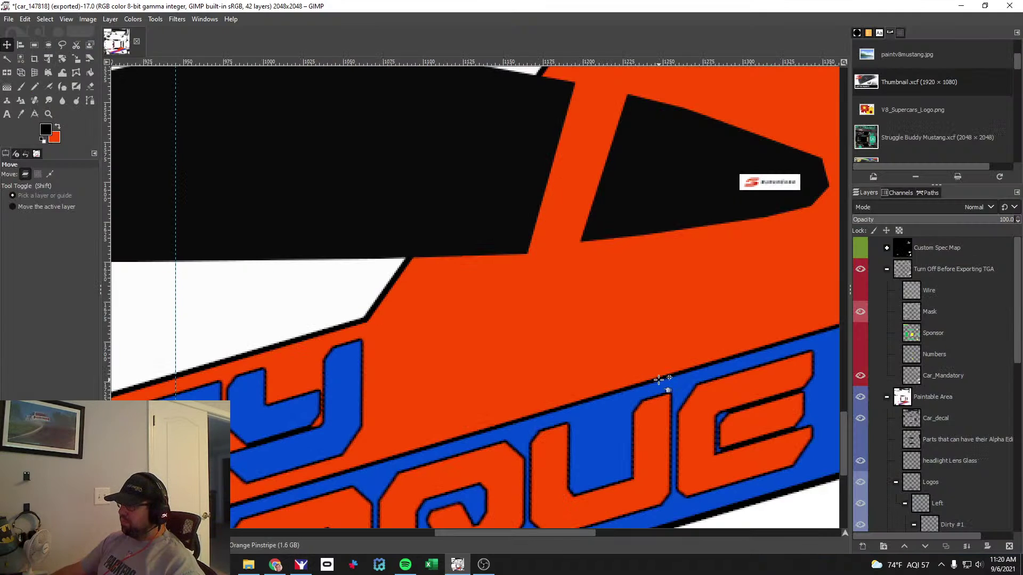
pyautogui.scroll(-3, 973, 467)
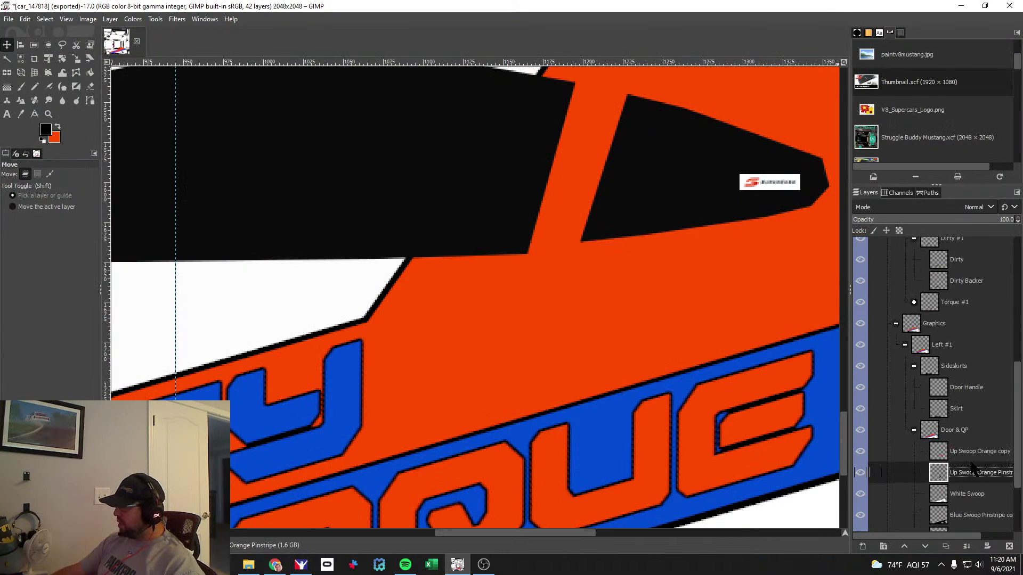
pyautogui.scroll(-3, 973, 466)
pyautogui.click(956, 360)
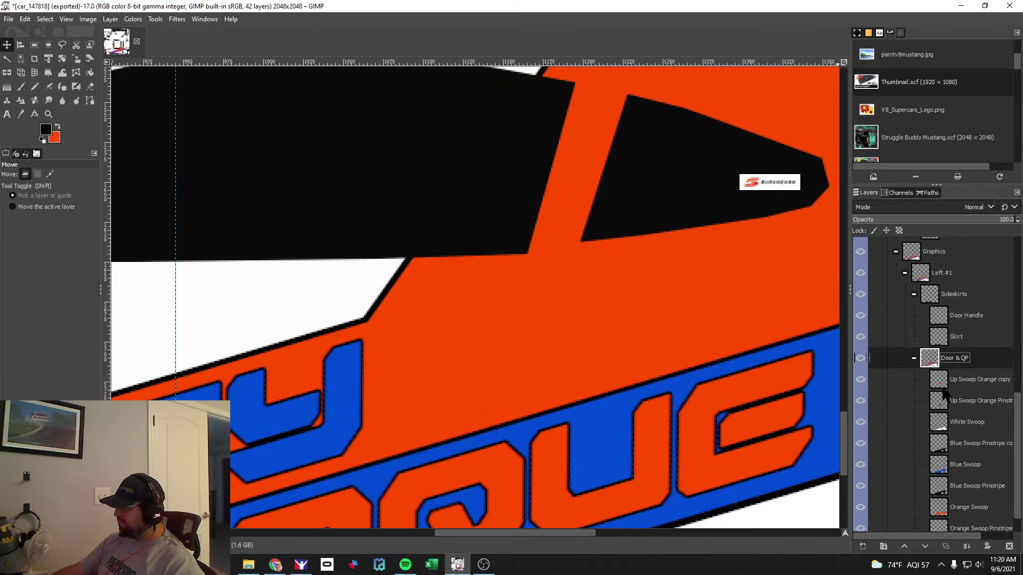
pyautogui.click(862, 546)
pyautogui.press('Right')
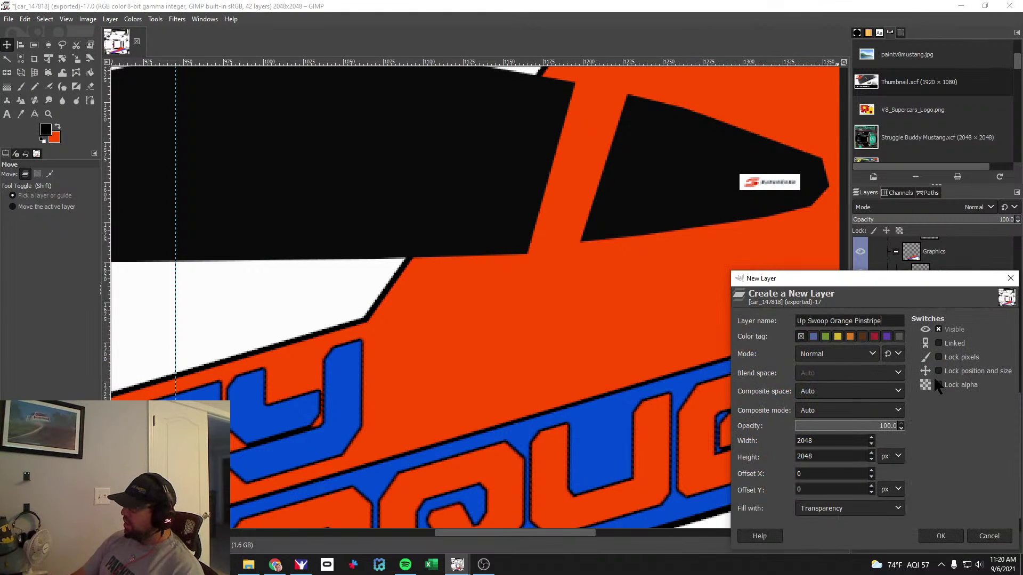
pyautogui.hotkey('ctrl', 'Left')
pyautogui.hotkey('ctrl', 'Left')
pyautogui.hotkey('ctrl', 'shift', 'Right')
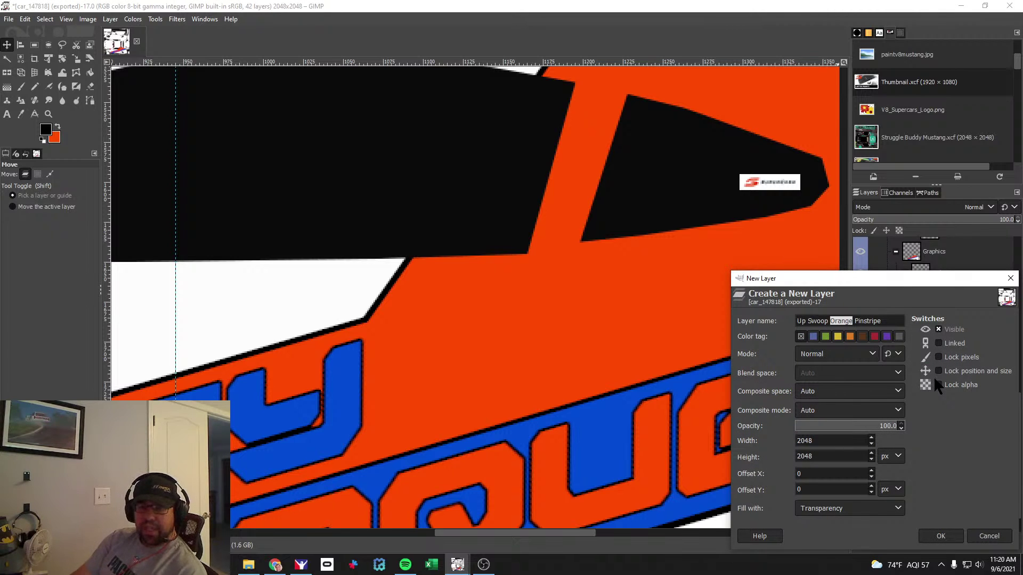
pyautogui.write('Blue')
pyautogui.press('Return')
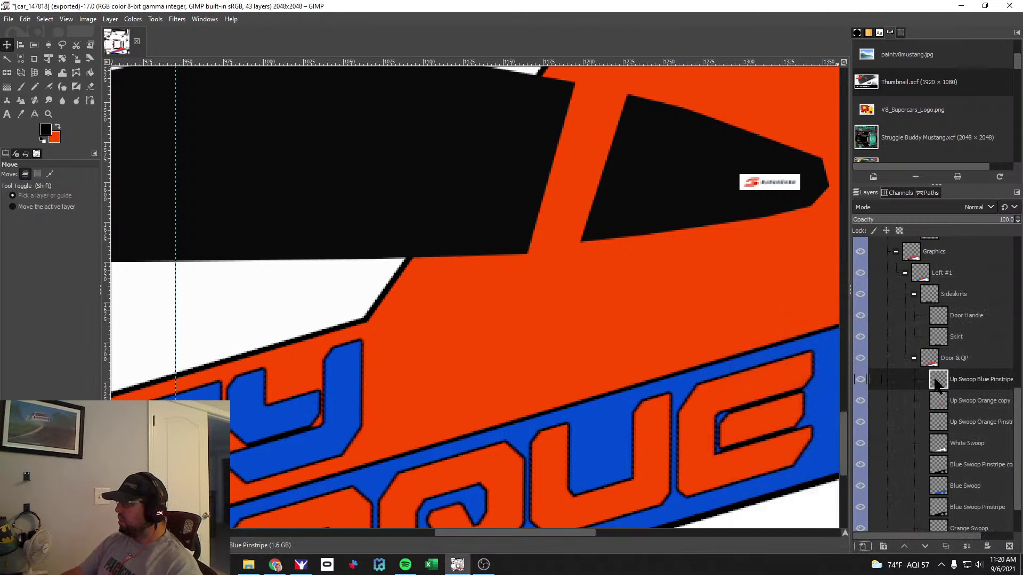
# Rename the new pinstripe layer at the top of the Door & QP group as Up Swoop Blue.
pyautogui.doubleClick(985, 381)
pyautogui.doubleClick(996, 379)
pyautogui.press('BackSpace')
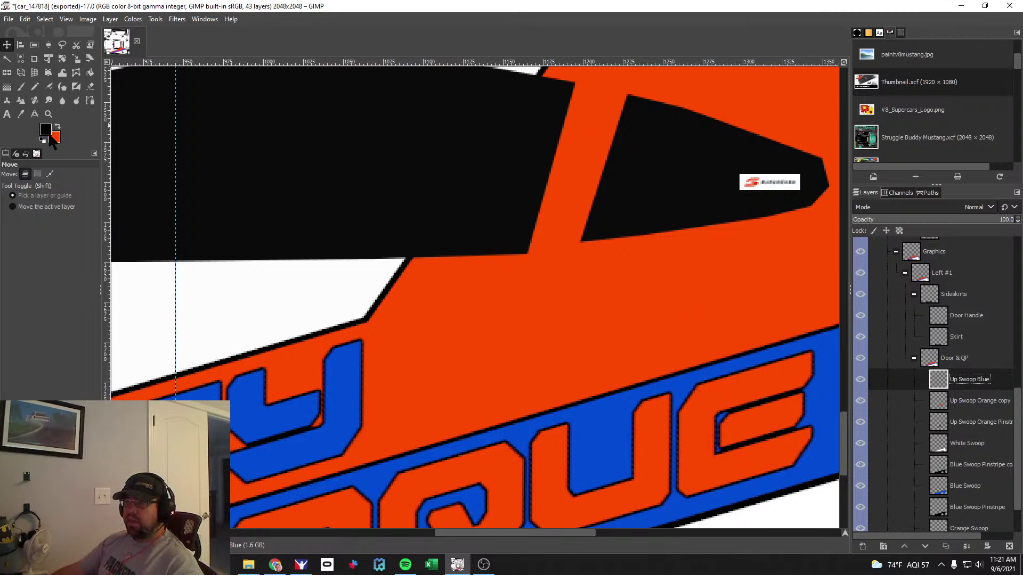
# Show the Wire layer and compare the rear quarter panel template with the car model in iRacing.
pyautogui.scroll(10, 882, 373)
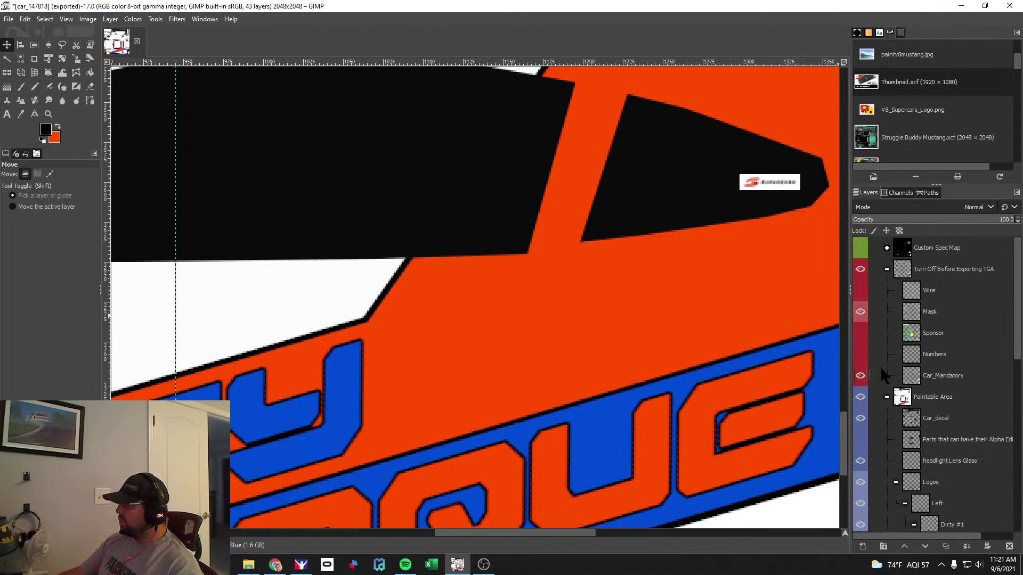
pyautogui.click(860, 290)
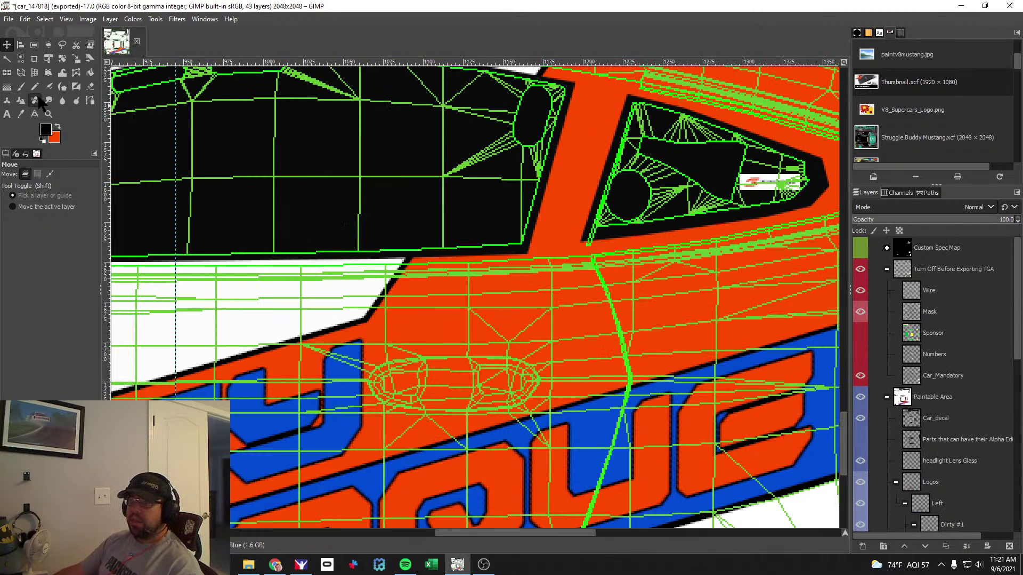
pyautogui.click(90, 100)
pyautogui.scroll(-4, 556, 368)
pyautogui.scroll(5, 556, 367)
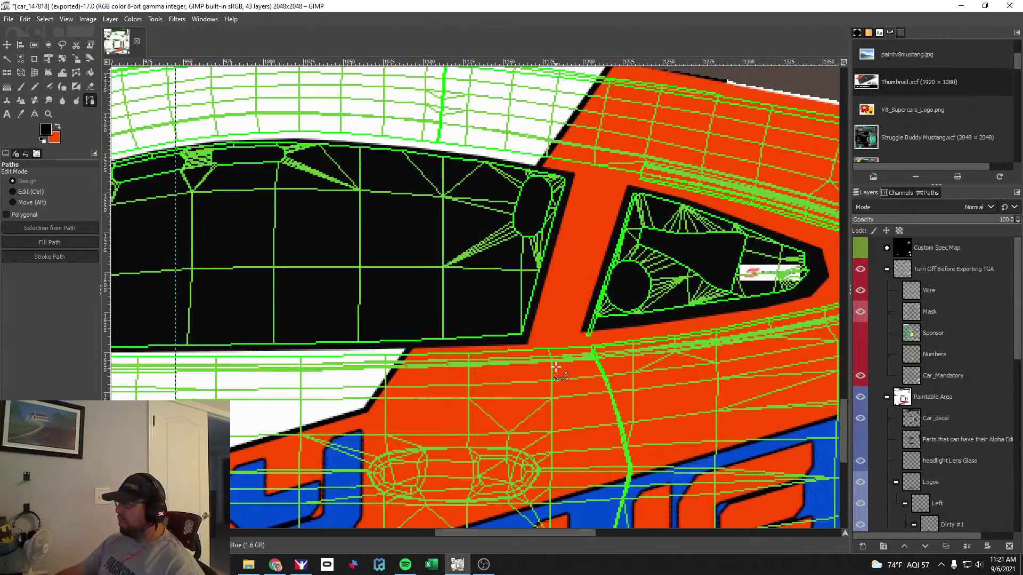
pyautogui.scroll(-2, 556, 368)
pyautogui.moveTo(580, 531); pyautogui.dragTo(663, 532)
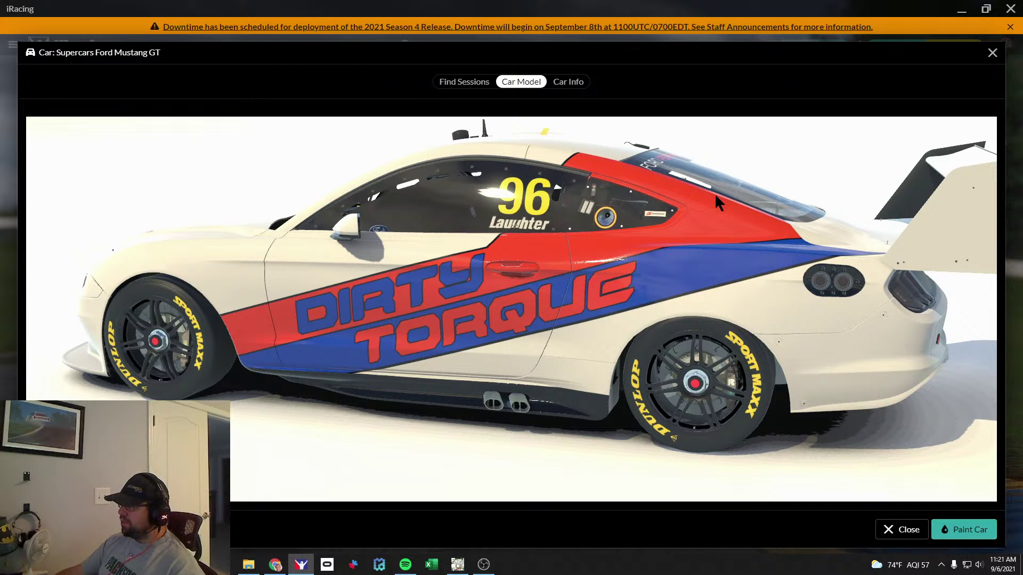
pyautogui.hotkey('alt', 'Tab')
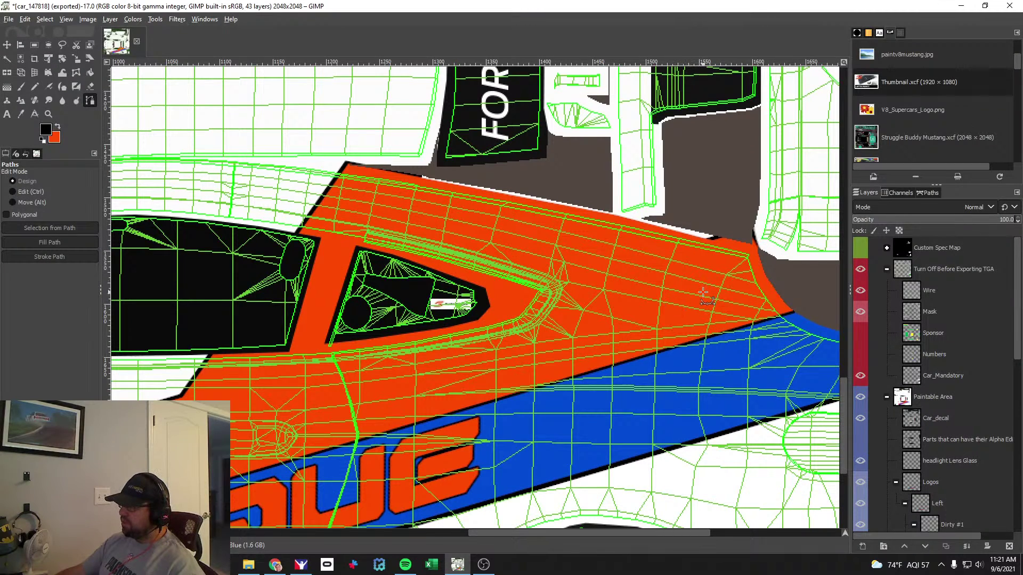
pyautogui.hotkey('alt', 'Tab')
pyautogui.hotkey('alt', 'Tab')
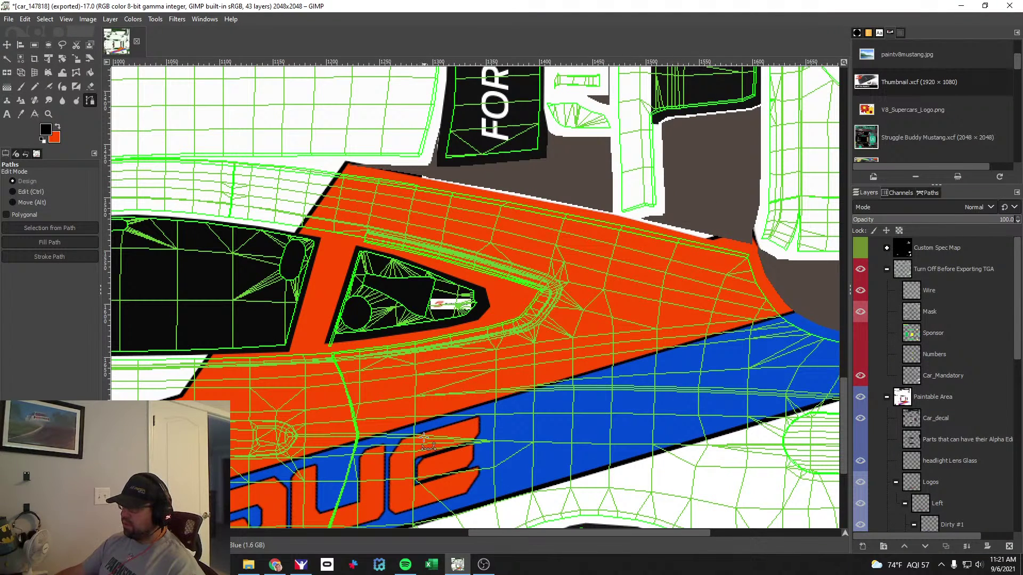
# Outline a path from the blue swoop's upper edge above TORQUE to the rear window edge and quarter panel's rear corner, and convert it to a selection.
pyautogui.click(386, 439)
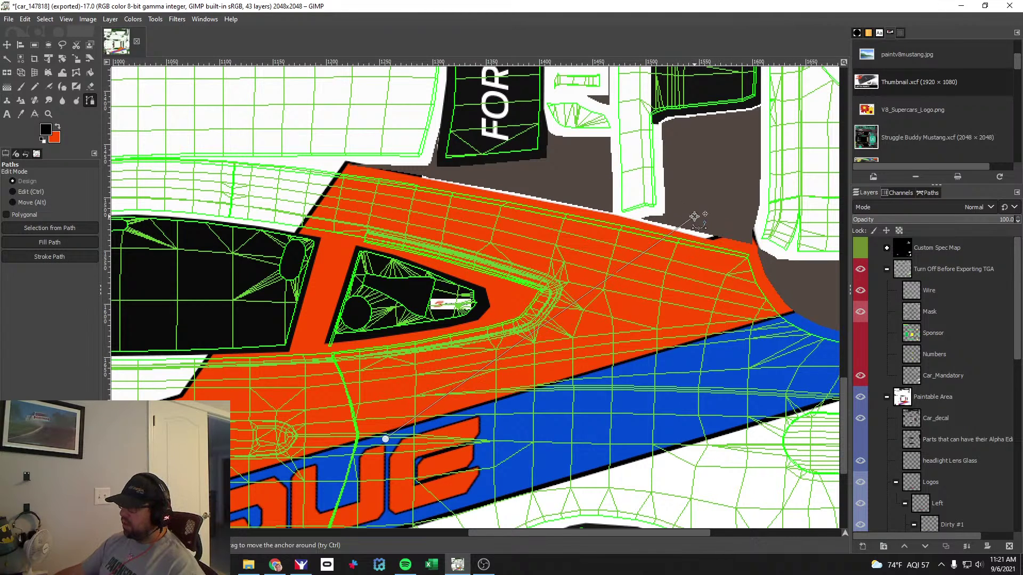
pyautogui.hotkey('alt', 'Tab')
pyautogui.hotkey('alt', 'Tab')
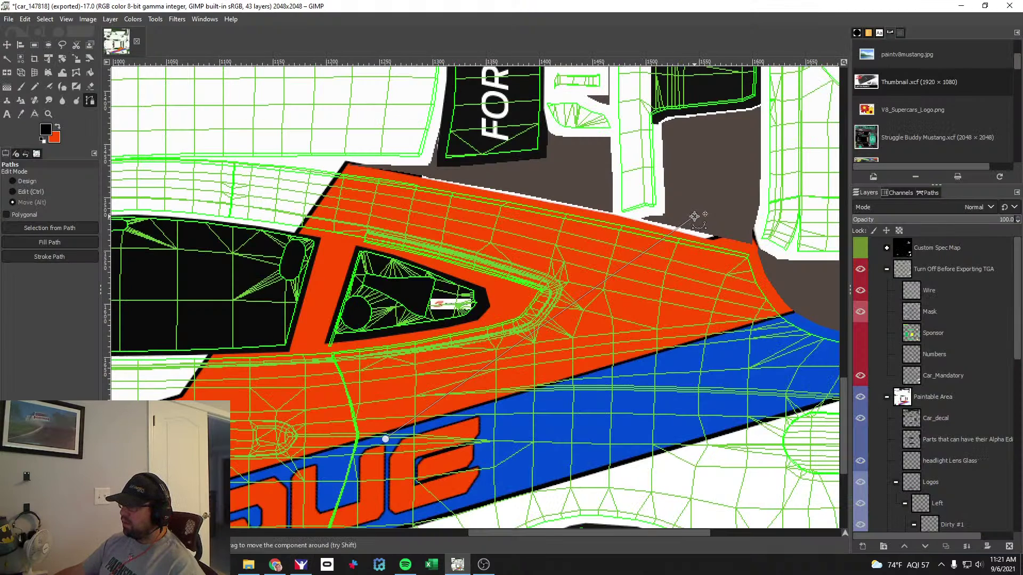
pyautogui.hotkey('alt', 'Tab')
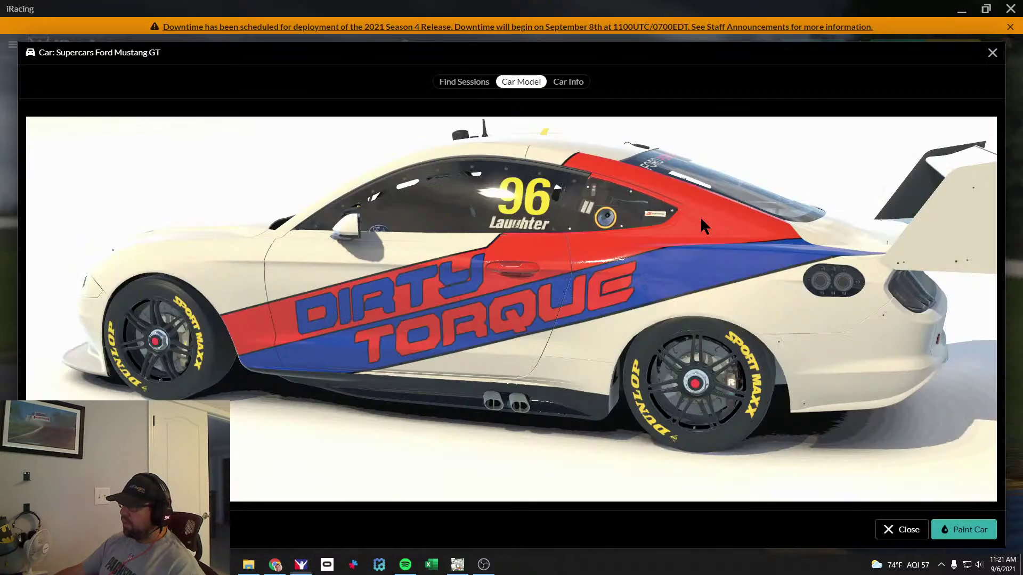
pyautogui.hotkey('alt', 'Tab')
pyautogui.moveTo(714, 227); pyautogui.dragTo(717, 229)
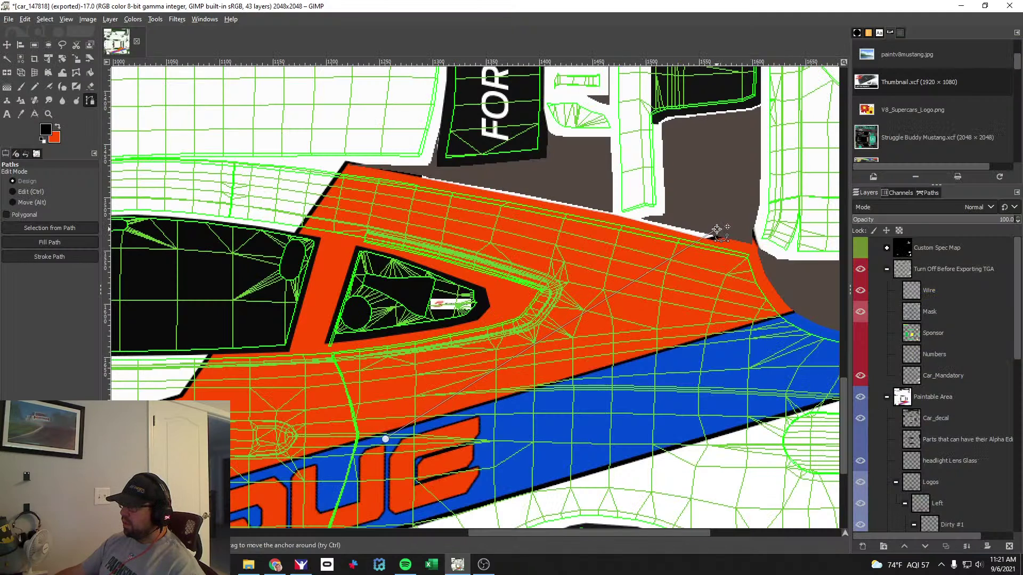
pyautogui.hotkey('alt', 'Tab')
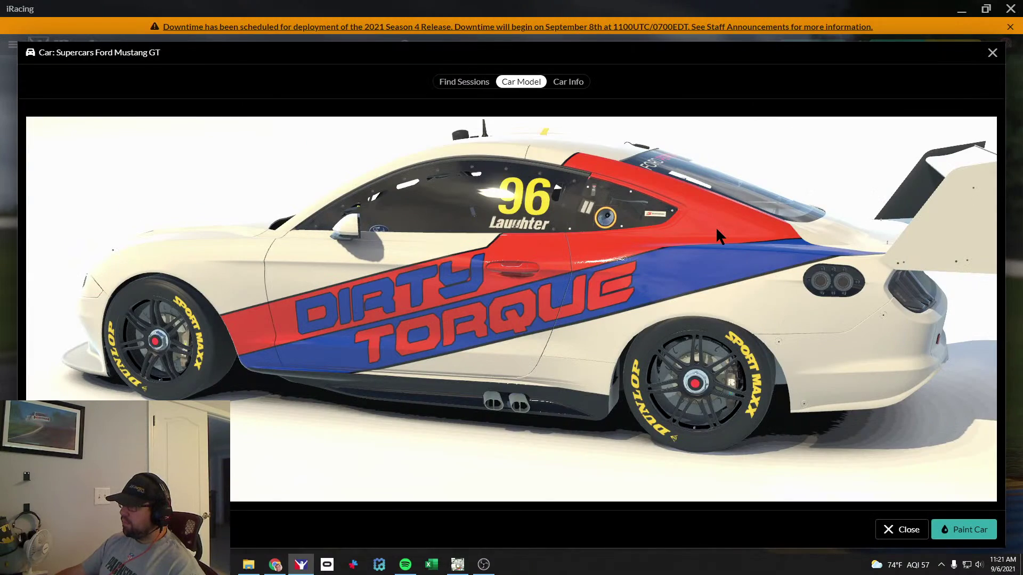
pyautogui.hotkey('alt', 'Tab')
pyautogui.moveTo(751, 245); pyautogui.dragTo(768, 275)
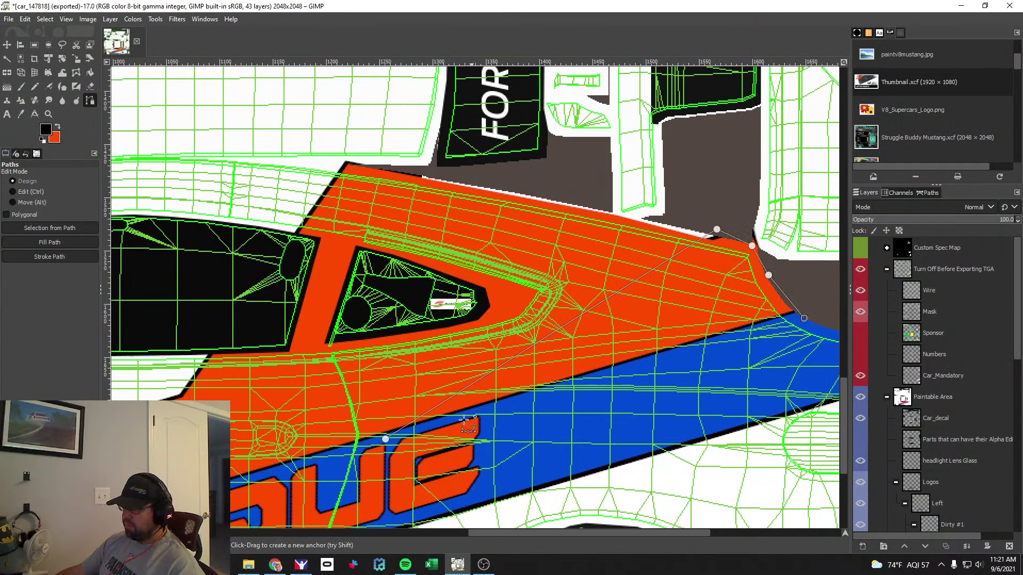
pyautogui.hotkey('shift', 'v')
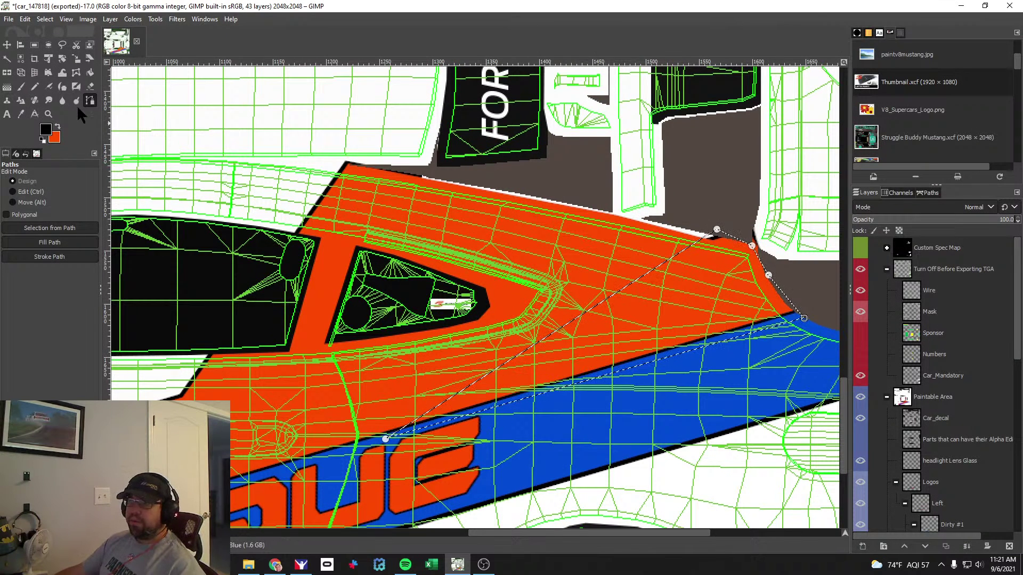
# Set the foreground to the saved livery blue and paint the selected rear quarter area on the Up Swoop Blue layer.
pyautogui.click(21, 87)
pyautogui.click(45, 130)
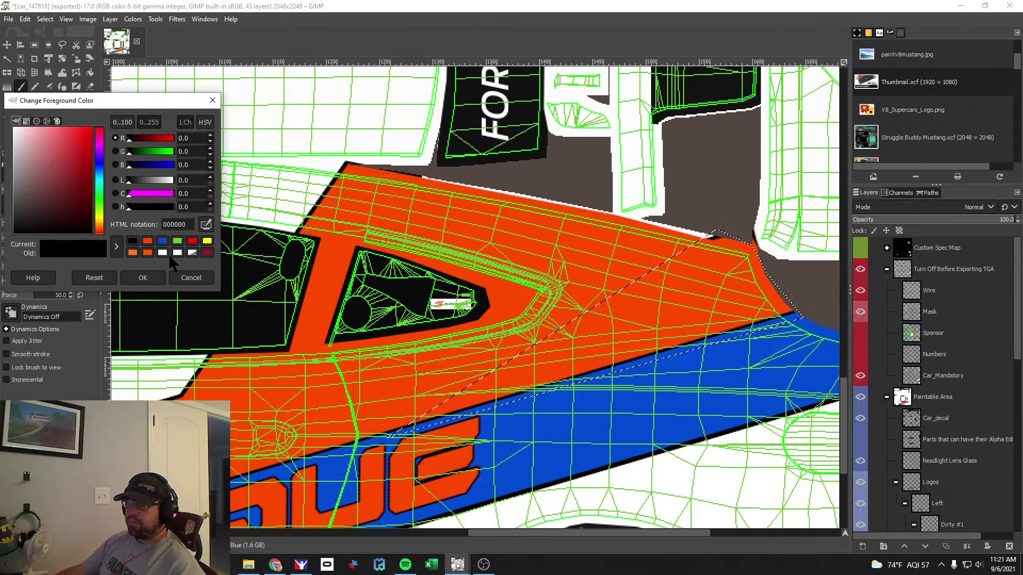
pyautogui.click(162, 241)
pyautogui.click(143, 281)
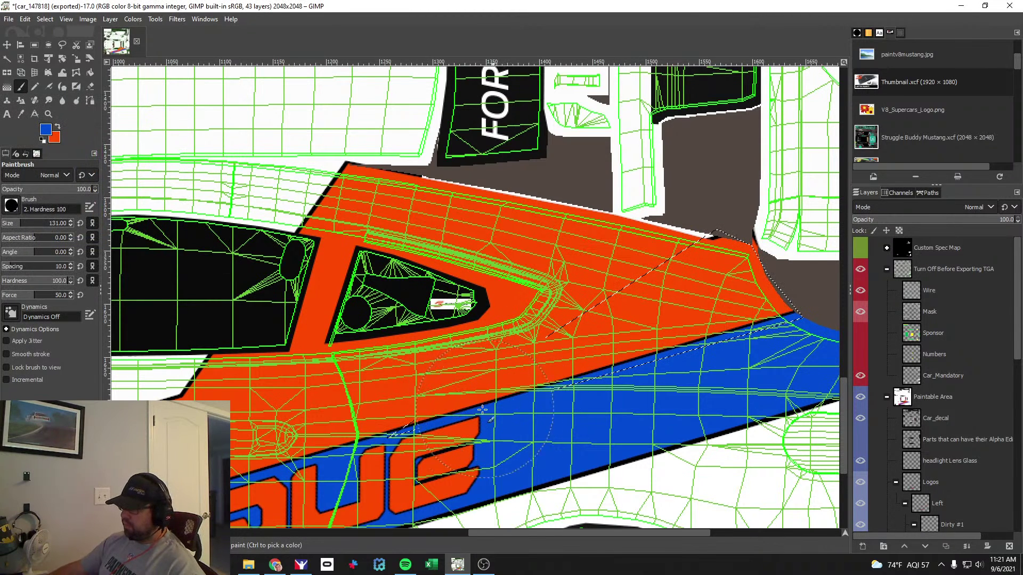
pyautogui.scroll(-5, 965, 426)
pyautogui.scroll(-9, 965, 426)
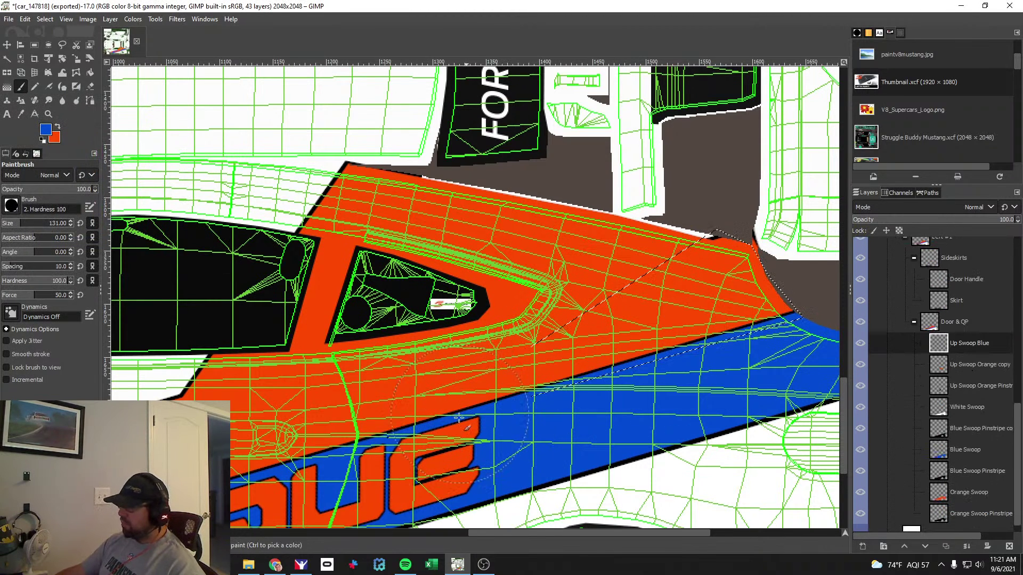
pyautogui.moveTo(495, 399)
pyautogui.mouseDown()
pyautogui.moveTo(675, 260)
pyautogui.moveTo(756, 288)
pyautogui.mouseUp()
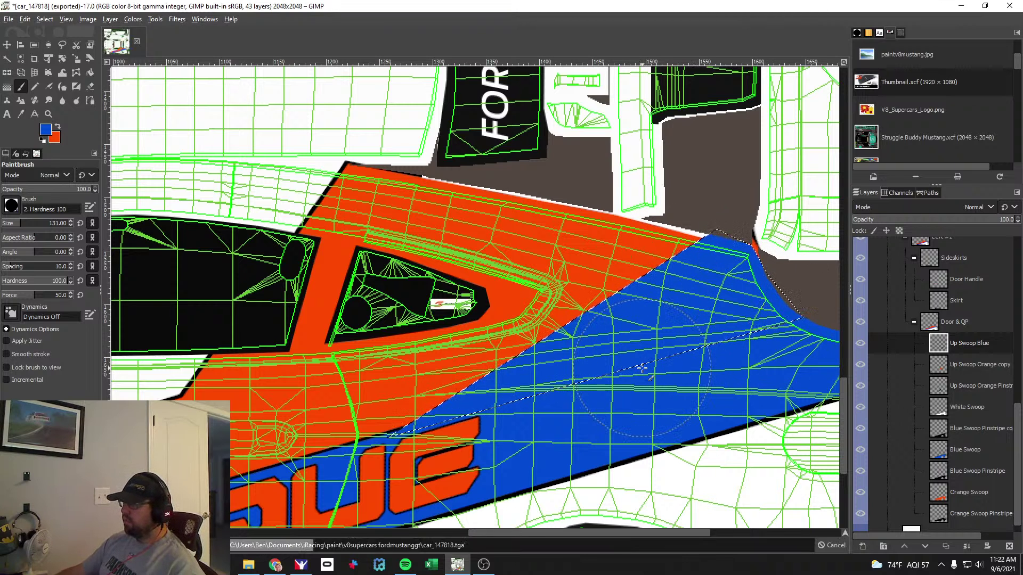
# Switch to iRacing, examine the blue upward swoop's angle on the car's left side, and return to GIMP.
pyautogui.hotkey('alt', 'Tab')
pyautogui.moveTo(612, 378); pyautogui.dragTo(574, 388)
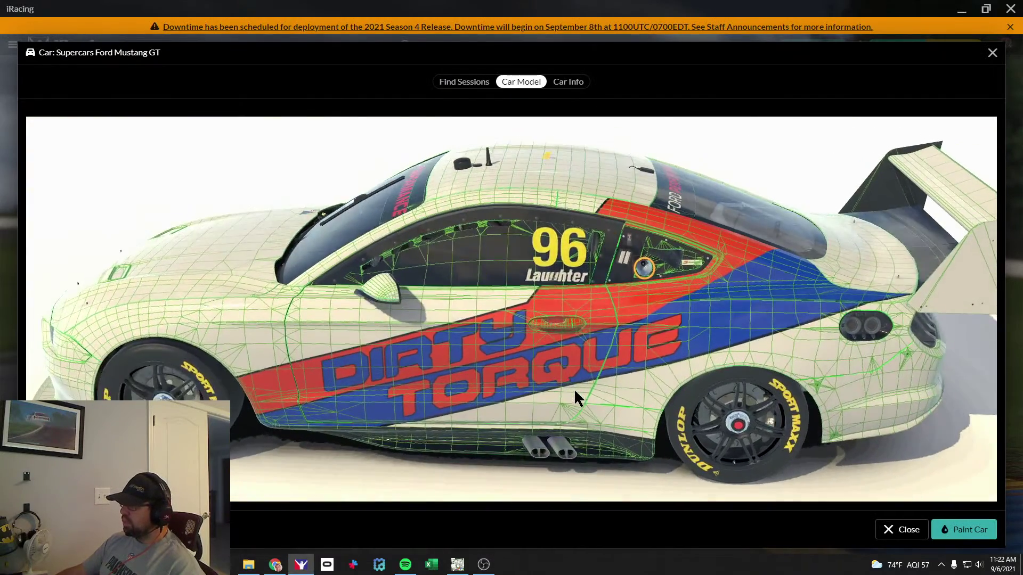
pyautogui.hotkey('alt', 'Tab')
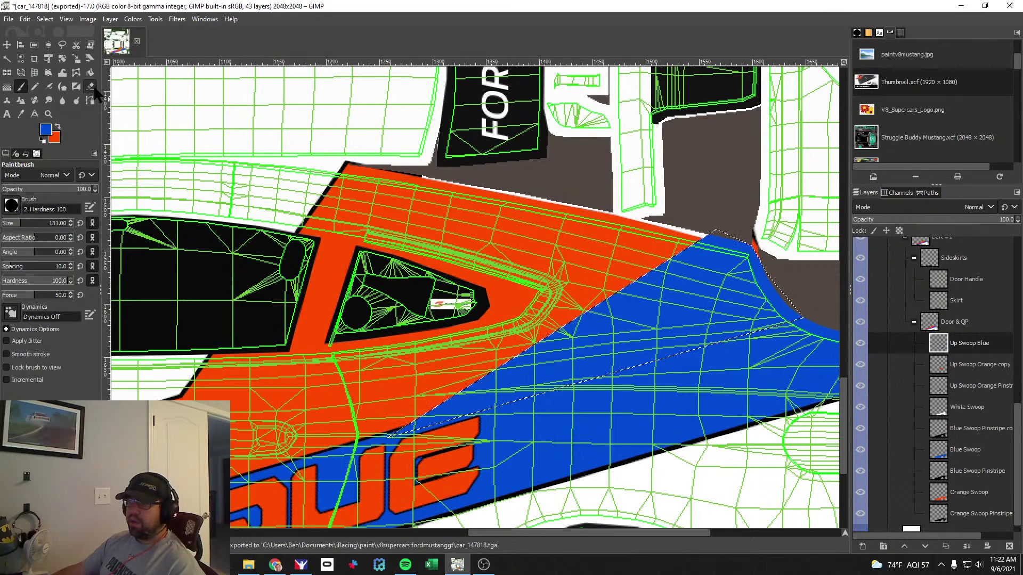
# Outline a steeper front edge for the blue swoop, reaching the rear window edge farther forward, and convert the path to a selection.
pyautogui.click(90, 101)
pyautogui.click(389, 438)
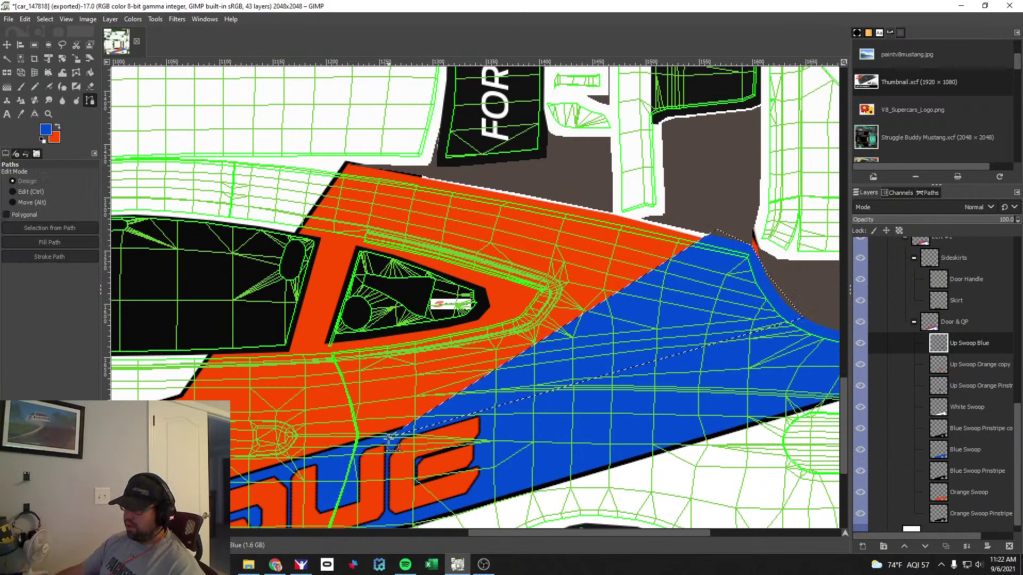
pyautogui.hotkey('alt', 'Tab')
pyautogui.hotkey('alt', 'Tab')
pyautogui.click(604, 215)
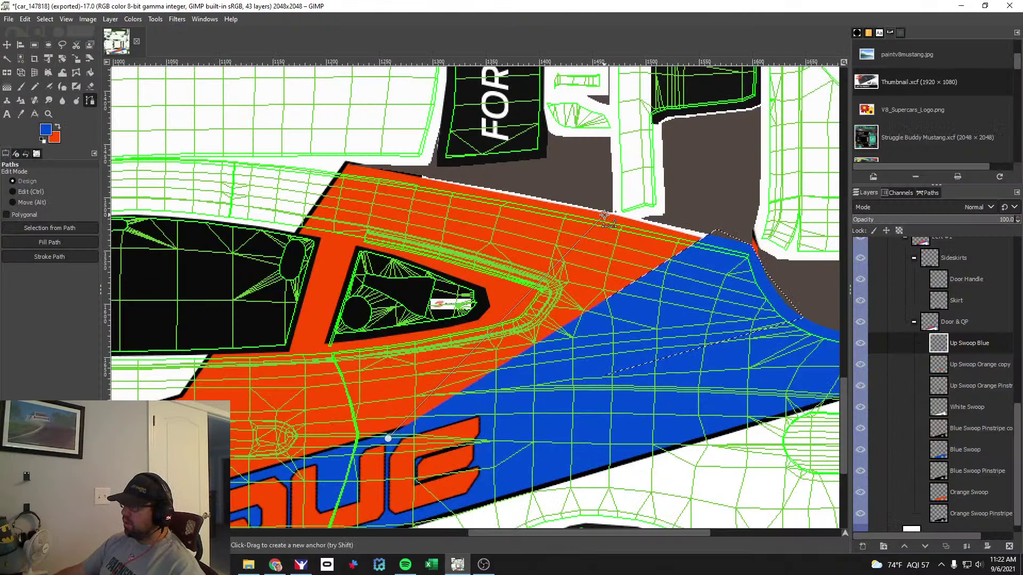
pyautogui.click(665, 230)
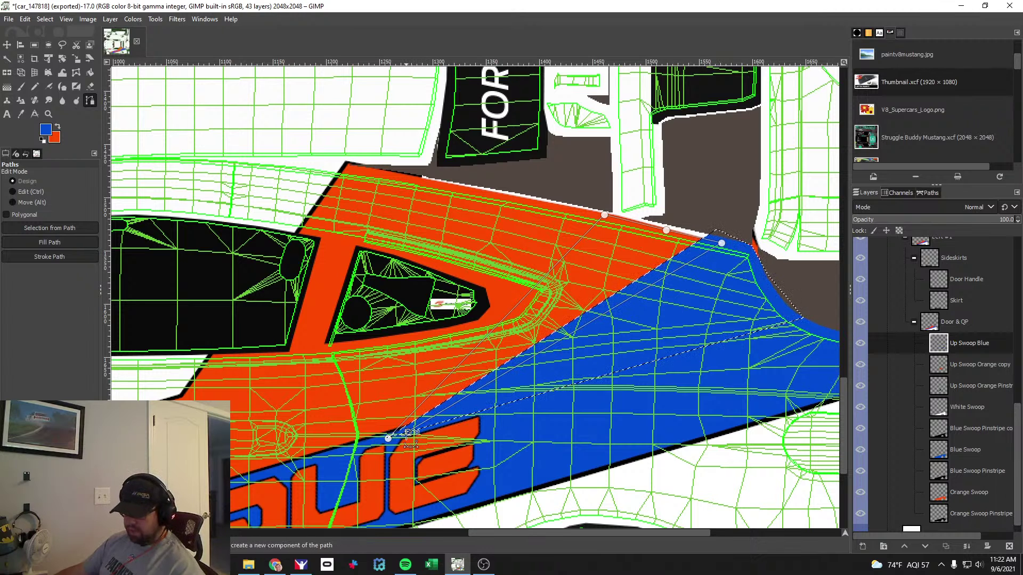
pyautogui.click(407, 432)
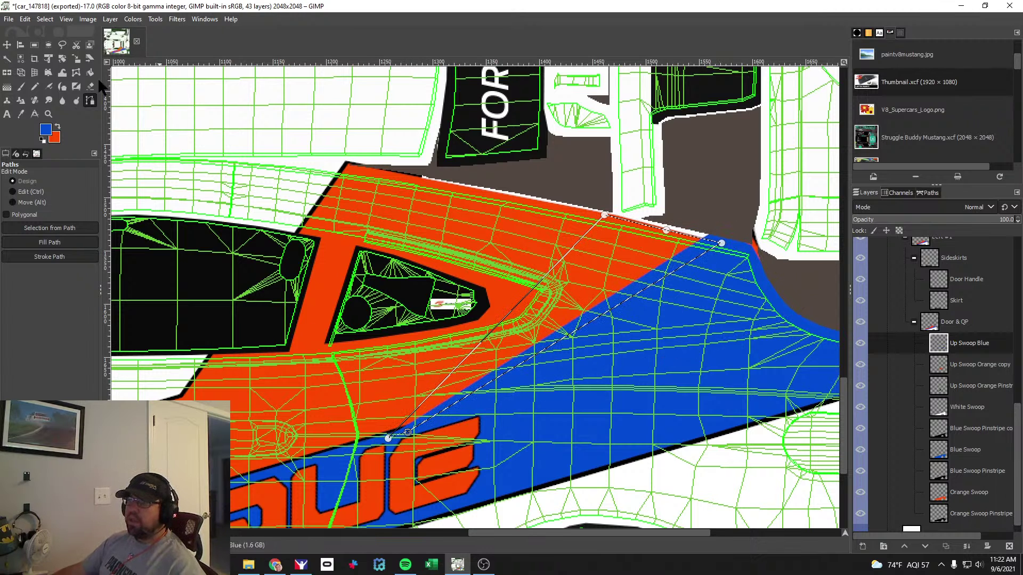
# Paint the new selection blue on the Up Swoop Blue layer and switch to iRacing to check the car model.
pyautogui.click(20, 86)
pyautogui.moveTo(554, 330)
pyautogui.mouseDown()
pyautogui.moveTo(522, 298)
pyautogui.moveTo(569, 217)
pyautogui.moveTo(571, 308)
pyautogui.mouseUp()
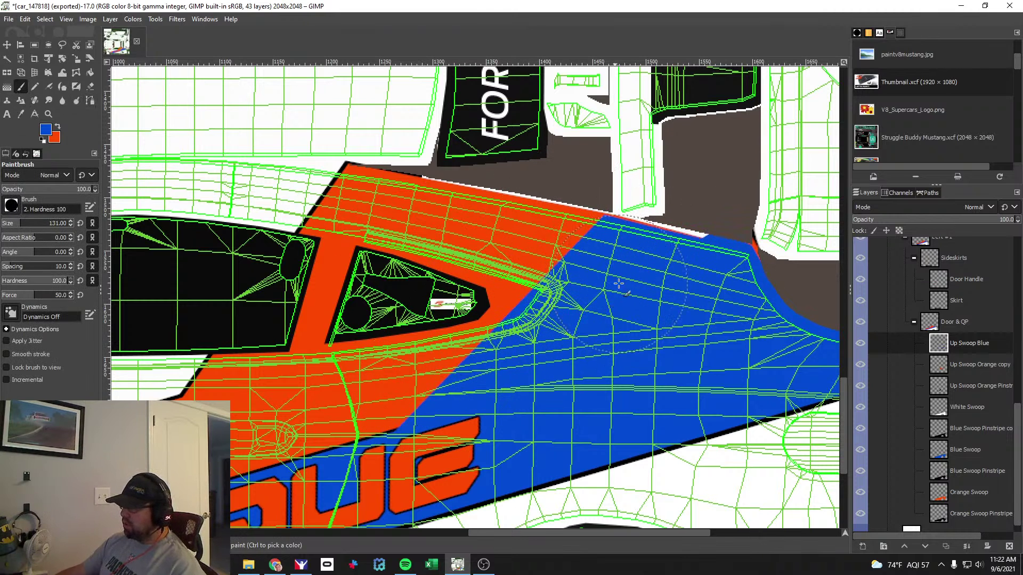
pyautogui.hotkey('alt', 'Tab')
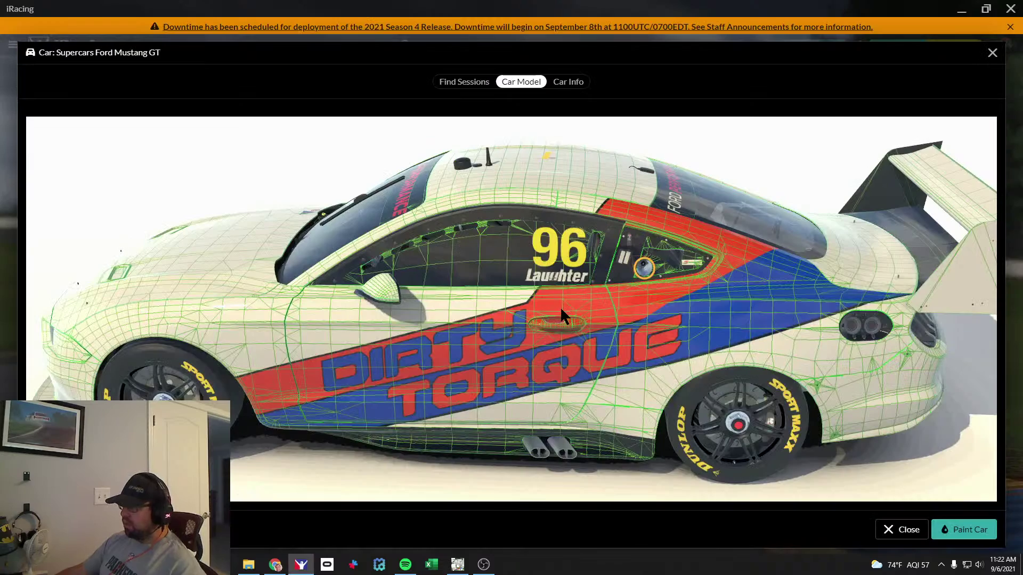
# Inspect the swoop graphics along the car's side and rear quarter in the 3D model, and return to the GIMP livery file.
pyautogui.moveTo(705, 328)
pyautogui.mouseDown()
pyautogui.moveTo(676, 327)
pyautogui.moveTo(690, 327)
pyautogui.mouseUp()
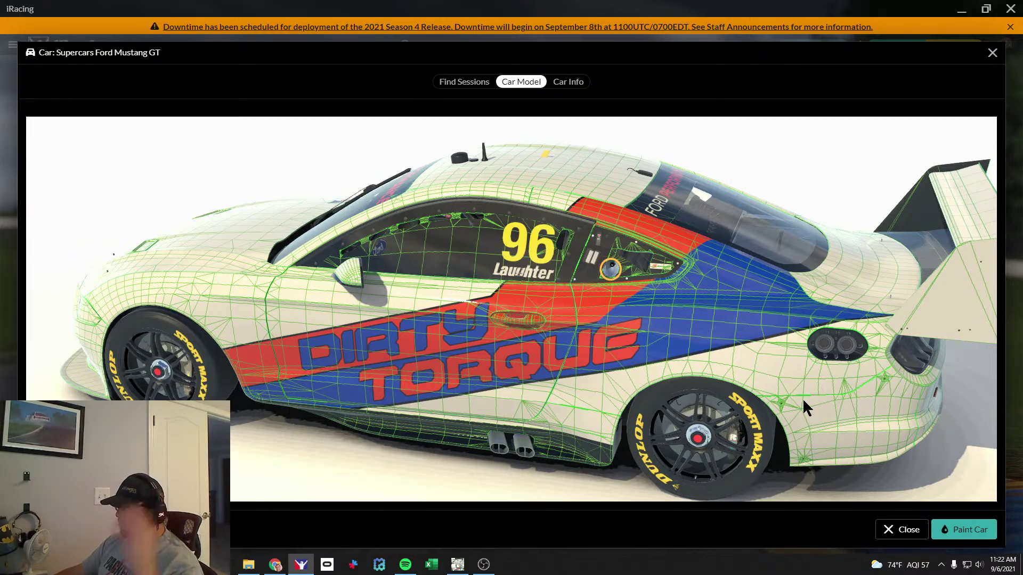
pyautogui.moveTo(728, 386)
pyautogui.mouseDown()
pyautogui.moveTo(771, 376)
pyautogui.moveTo(709, 380)
pyautogui.mouseUp()
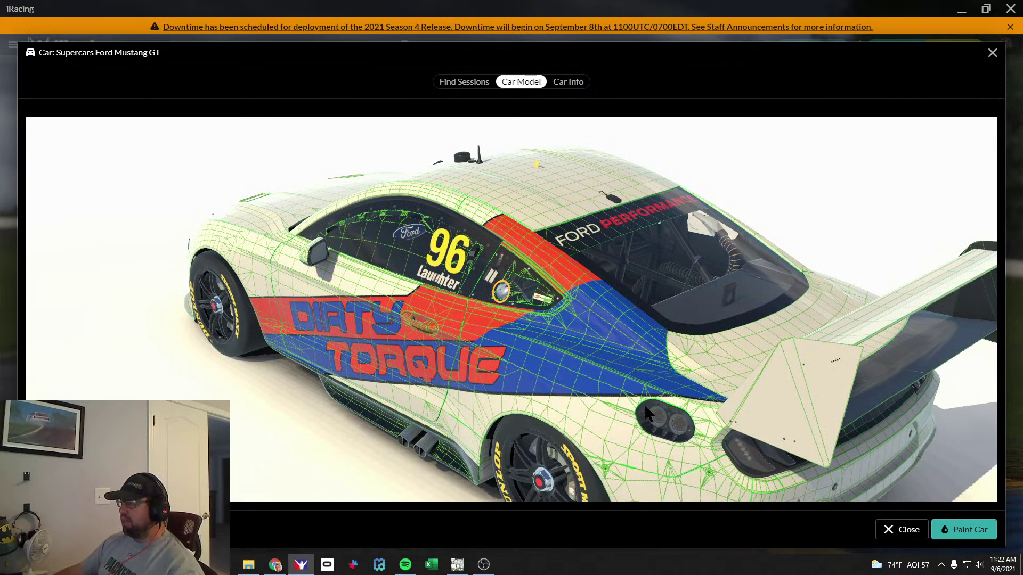
pyautogui.hotkey('alt', 'Tab')
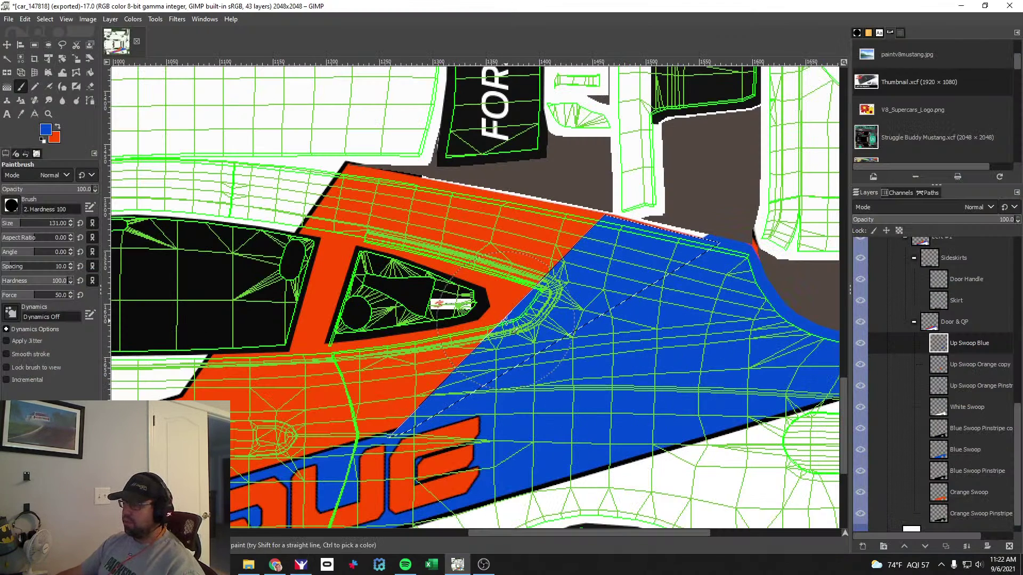
# Shift the selection outline slightly past the blue up swoop's diagonal edge, onto the orange area.
pyautogui.click(7, 44)
pyautogui.click(38, 174)
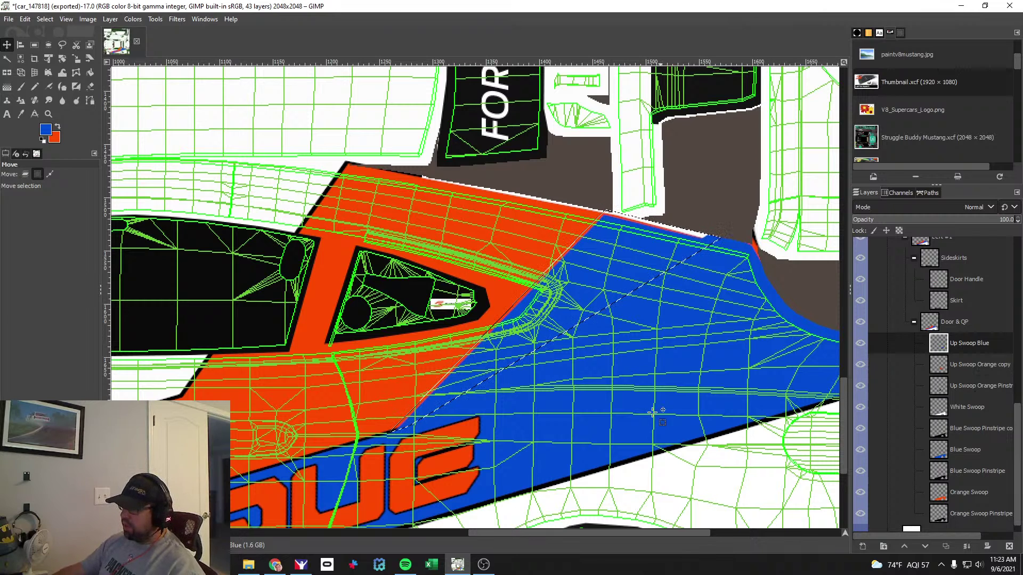
pyautogui.scroll(3, 414, 412)
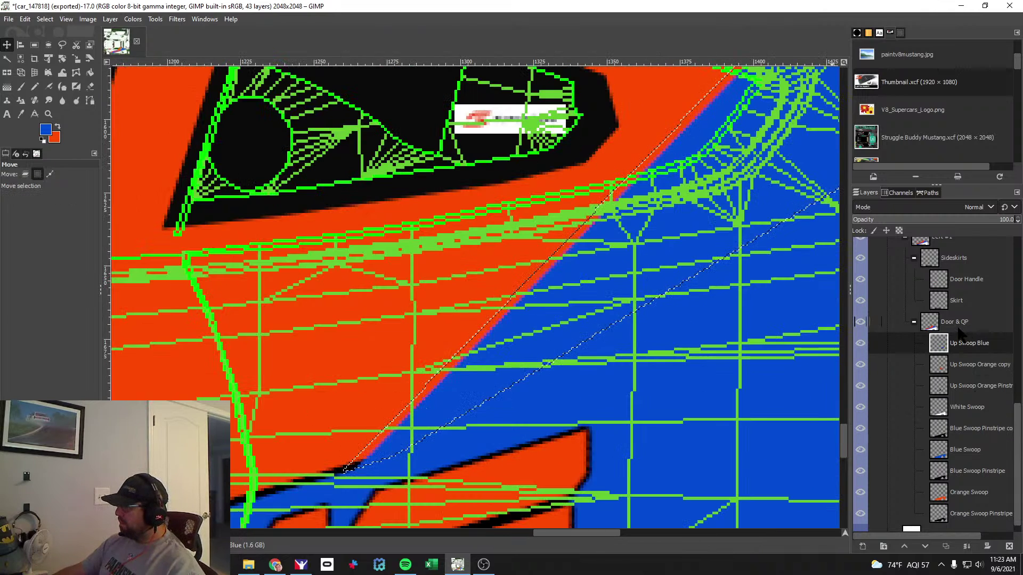
# Add a transparent 2048 by 2048 layer named Up Swoop Blue Pinstripe in the Door & QP group, beneath Up Swoop Blue.
pyautogui.click(953, 322)
pyautogui.click(860, 547)
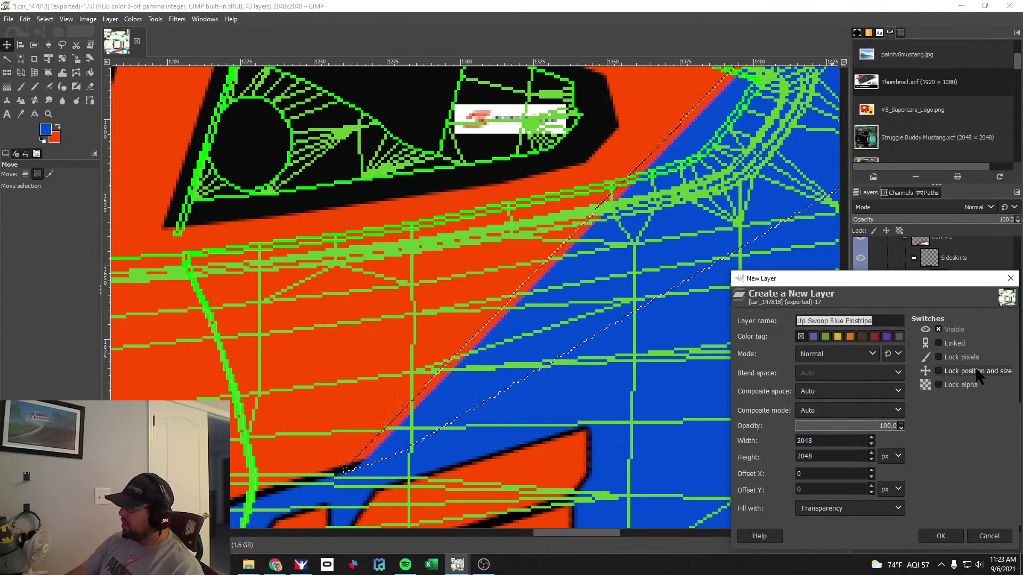
pyautogui.click(941, 537)
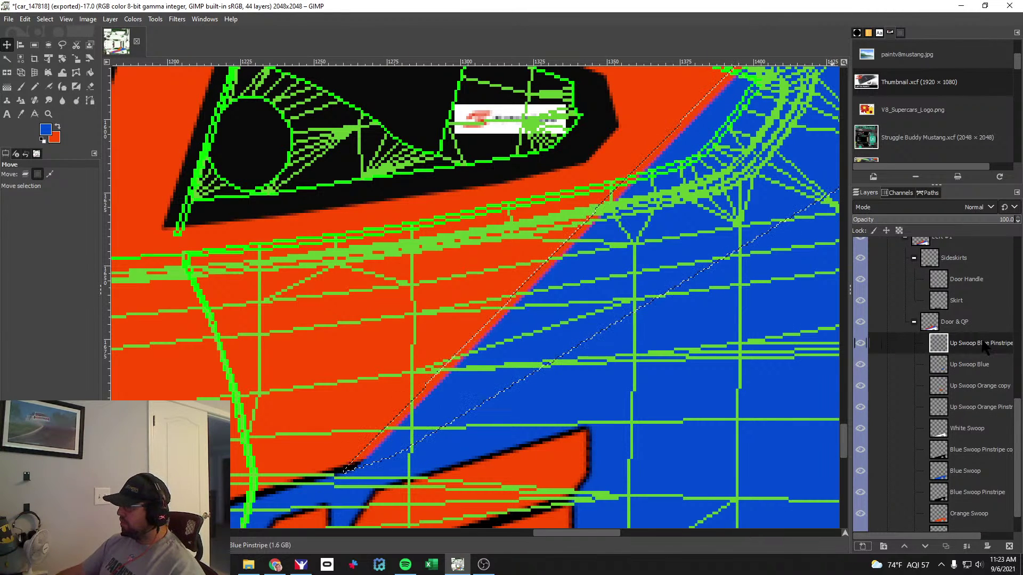
# Paint a black pinstripe along the blue swoop's full diagonal edge with the Paintbrush, using the default foreground colour.
pyautogui.click(43, 140)
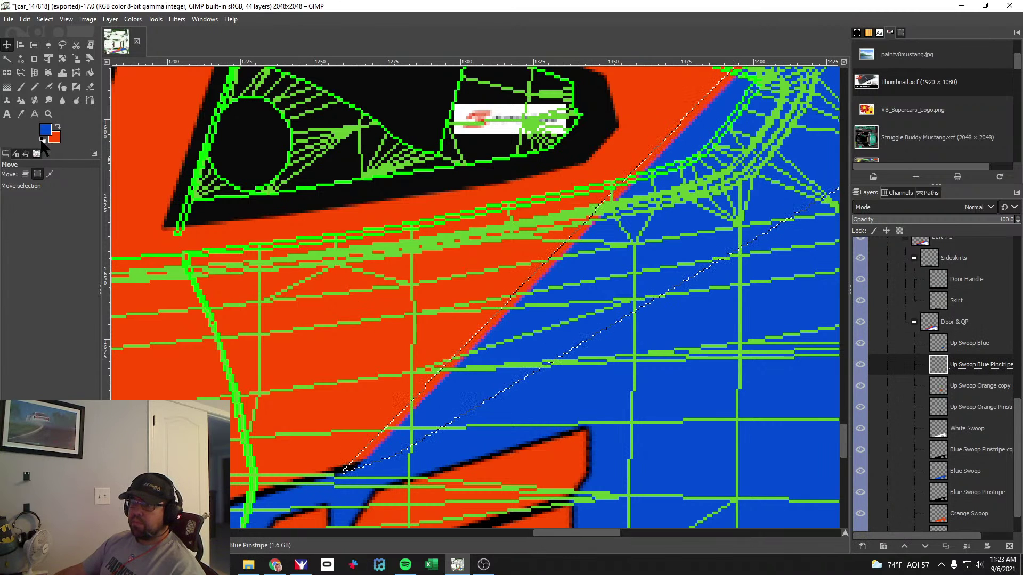
pyautogui.click(21, 86)
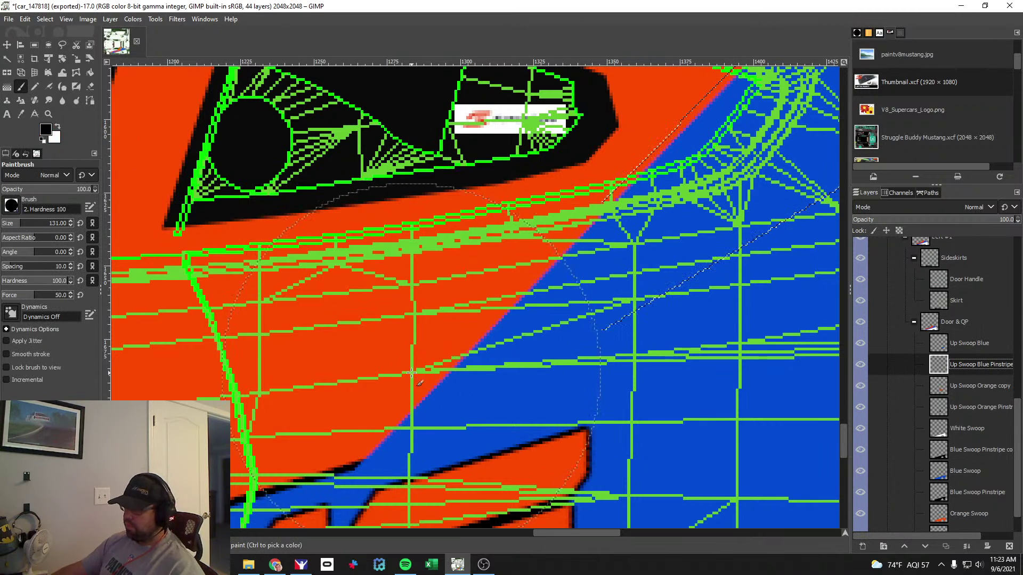
pyautogui.scroll(-1, 420, 350)
pyautogui.moveTo(421, 350); pyautogui.dragTo(366, 288)
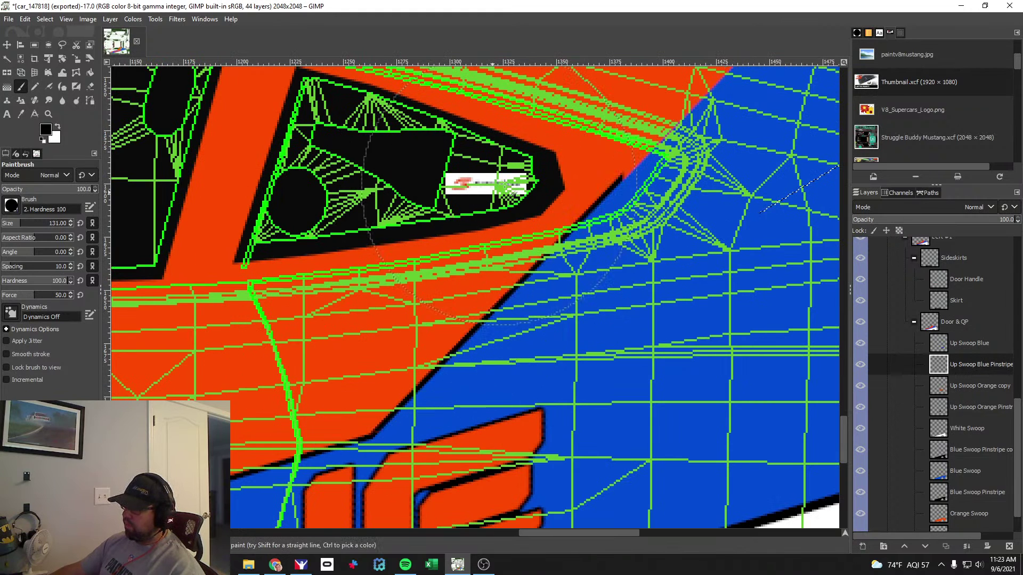
pyautogui.scroll(2, 524, 332)
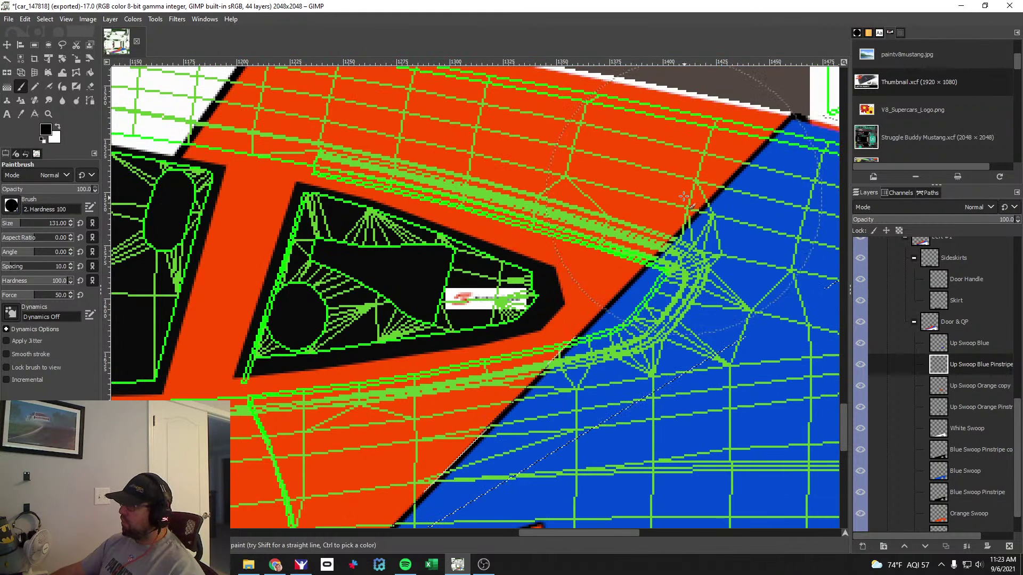
pyautogui.scroll(-2, 525, 332)
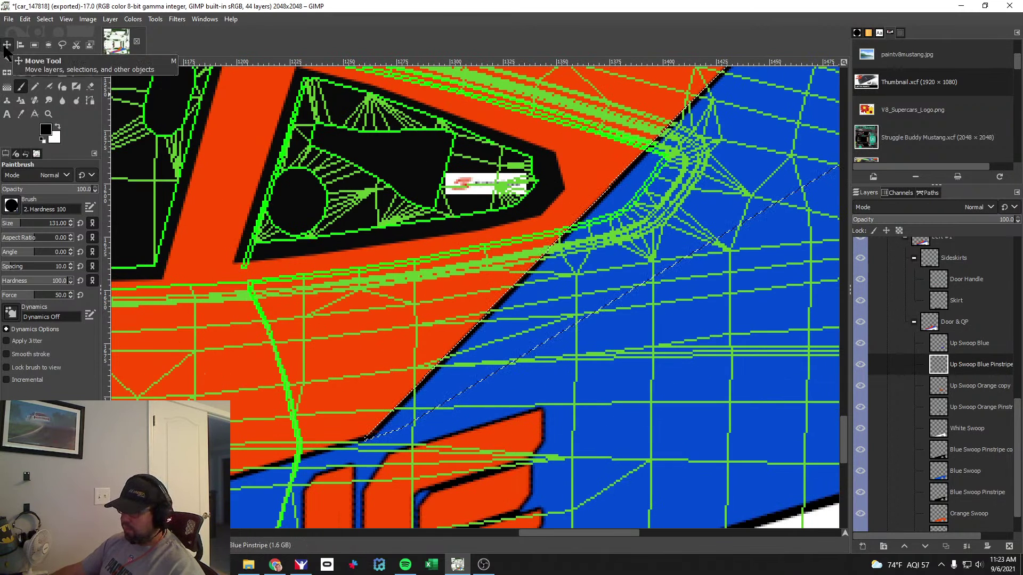
pyautogui.press('m')
pyautogui.click(25, 174)
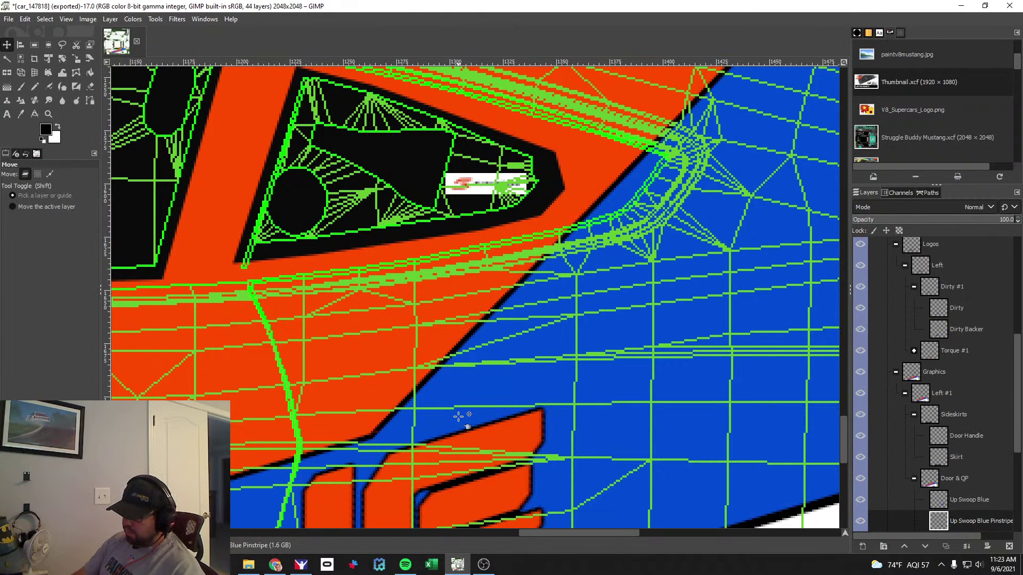
pyautogui.click(20, 87)
pyautogui.click(433, 239)
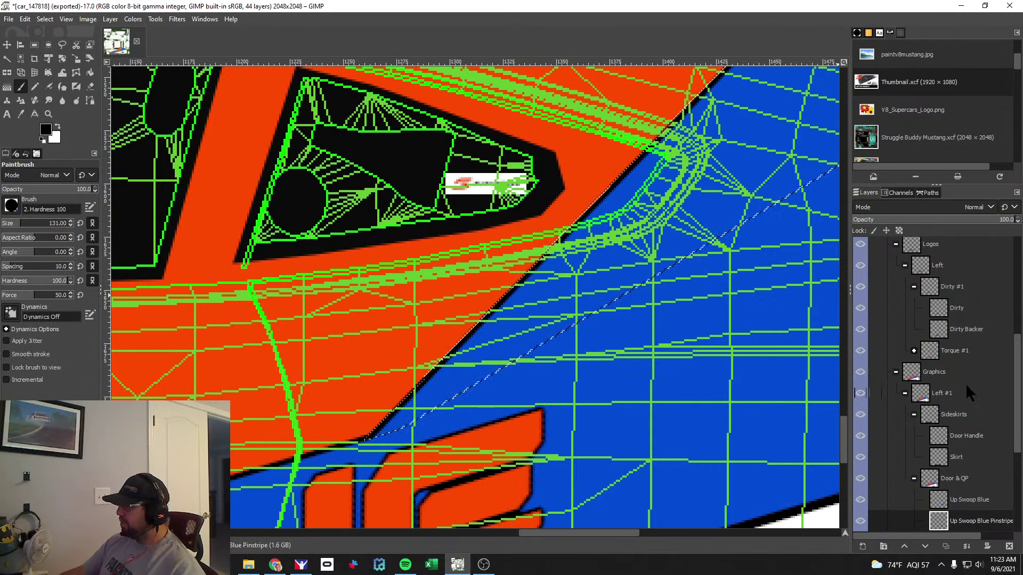
# Hide the Wire layer in the Turn Off Before Exporting TGA group.
pyautogui.scroll(5, 964, 382)
pyautogui.click(860, 290)
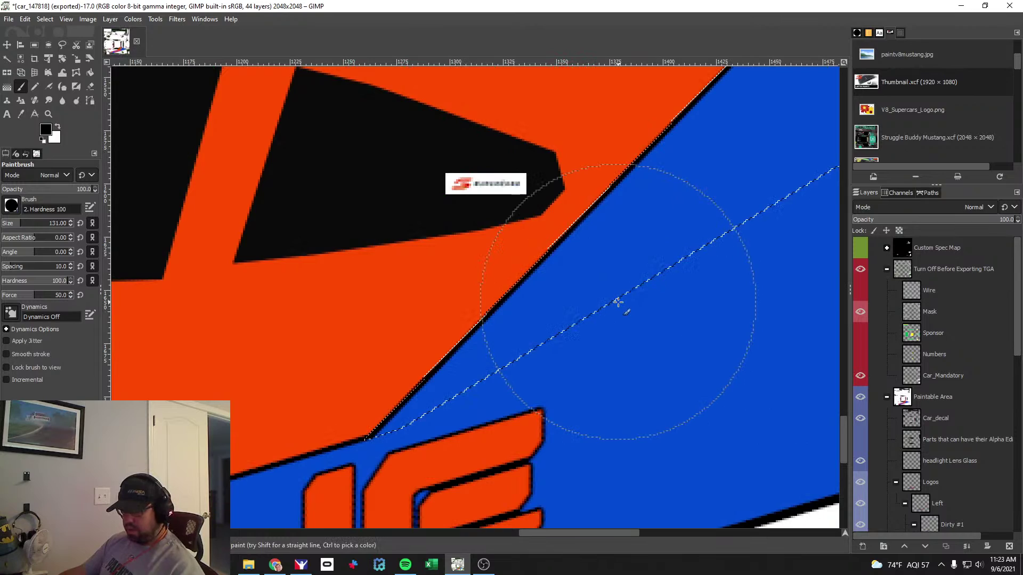
# Switch to iRacing, inspect the livery without wireframe from the car's side and front, and return to GIMP.
pyautogui.hotkey('alt', 'Tab')
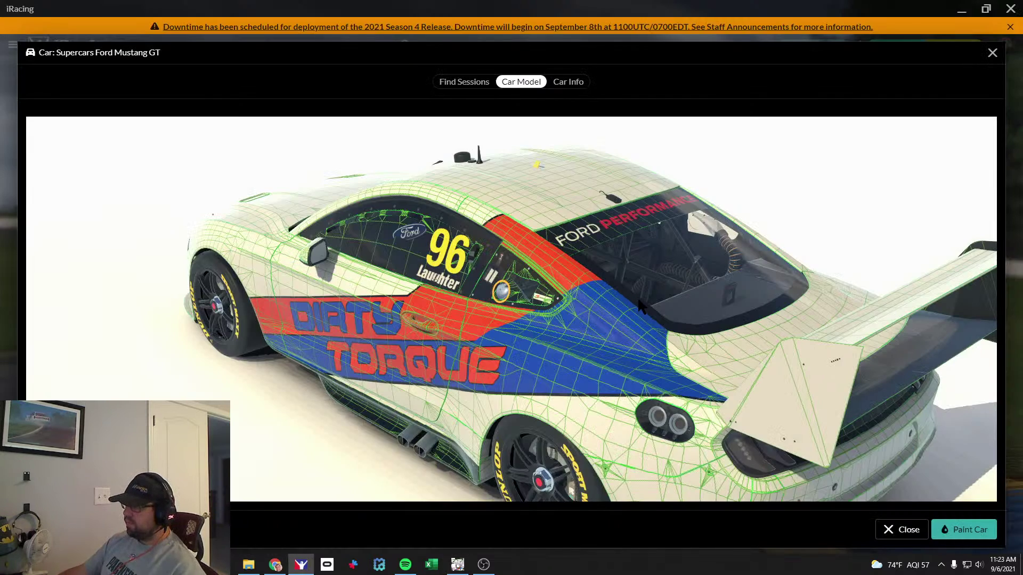
pyautogui.moveTo(639, 306); pyautogui.dragTo(522, 373)
pyautogui.scroll(-3, 522, 375)
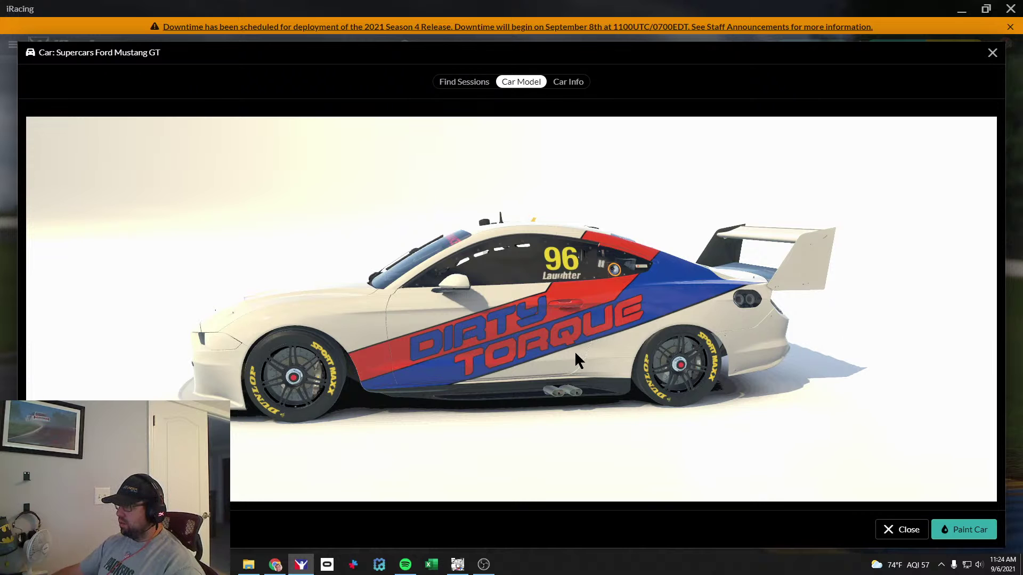
pyautogui.moveTo(574, 351); pyautogui.dragTo(533, 349)
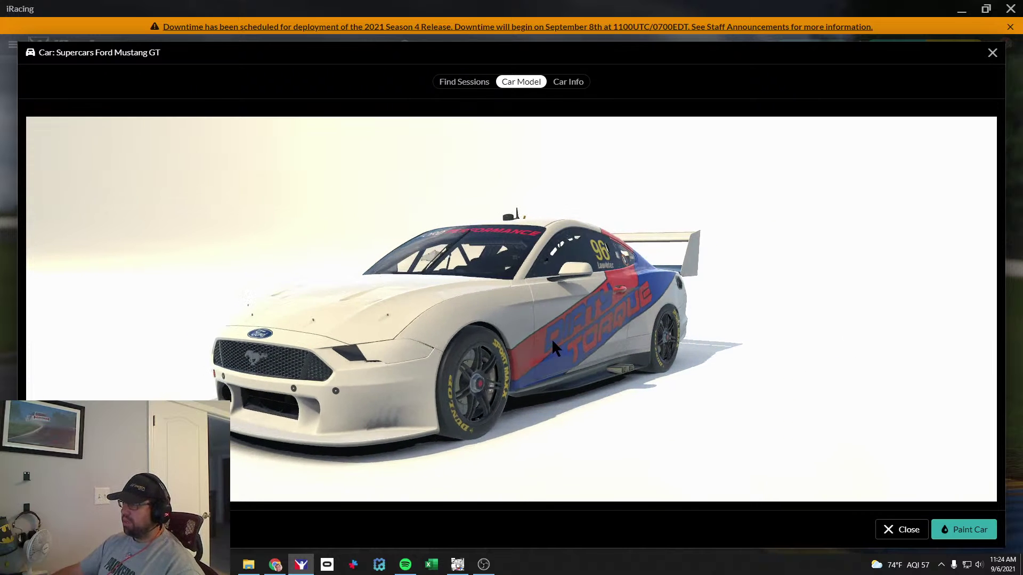
pyautogui.moveTo(695, 380); pyautogui.dragTo(661, 373)
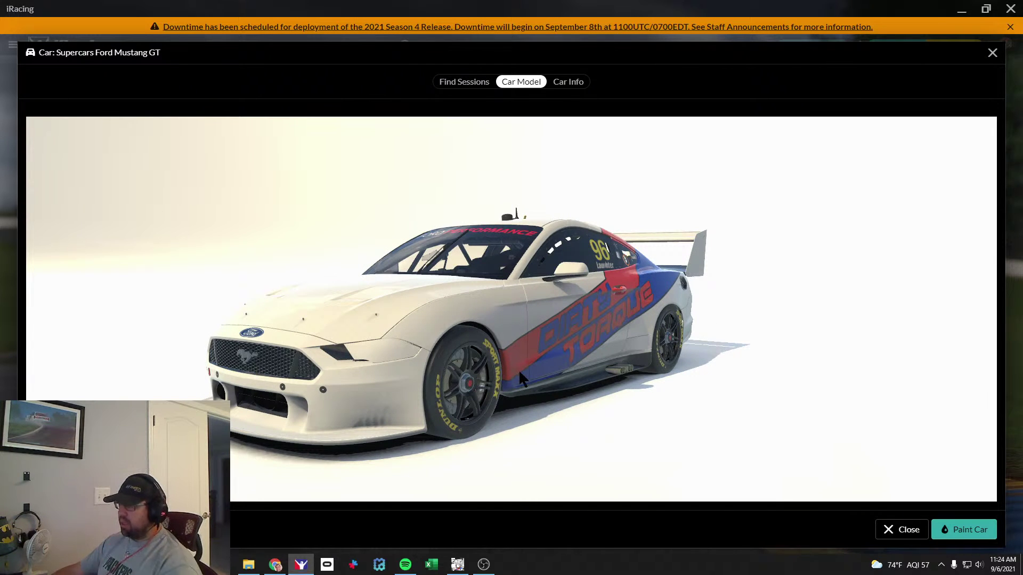
pyautogui.moveTo(438, 376); pyautogui.dragTo(372, 376)
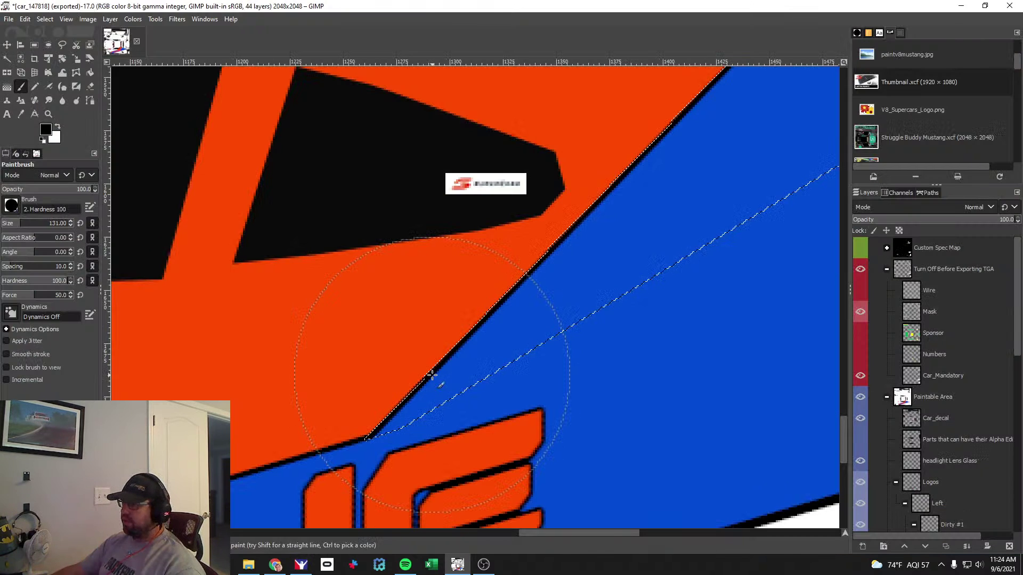
# Clear the selection around the blue swoop's diagonal edge.
pyautogui.scroll(-2, 493, 341)
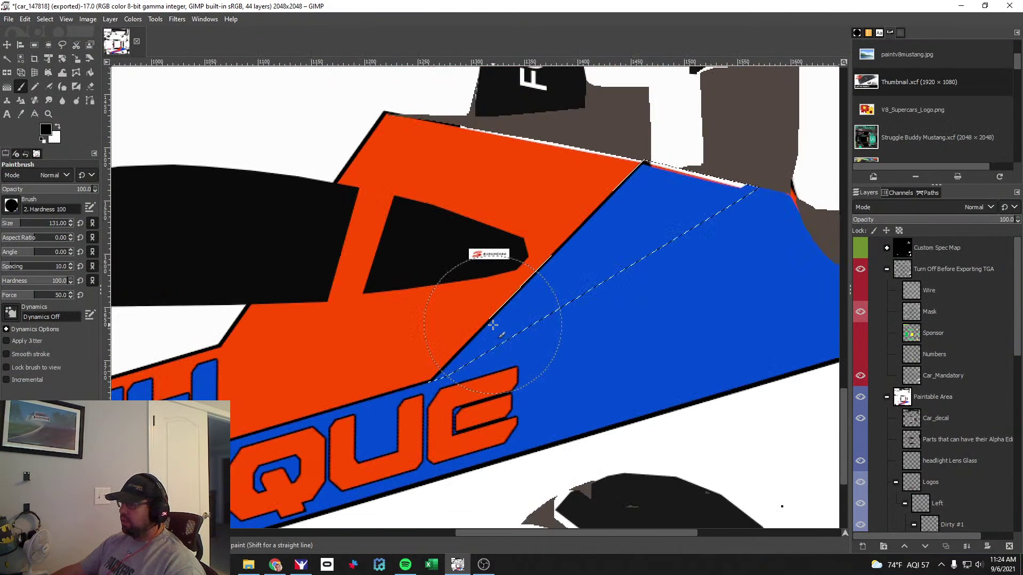
pyautogui.click(45, 19)
pyautogui.click(63, 47)
pyautogui.scroll(-3, 365, 273)
pyautogui.moveTo(474, 534); pyautogui.dragTo(362, 534)
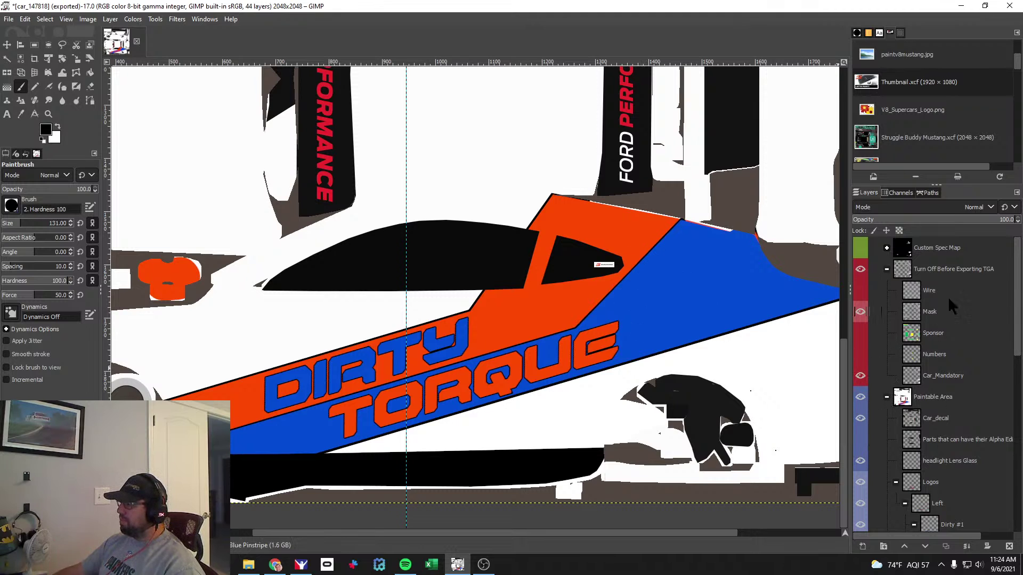
# Show the Custom Spec Map group with Red Channel Metallic visible, and collapse and hide the Green Channel Roughness group.
pyautogui.click(933, 251)
pyautogui.click(886, 248)
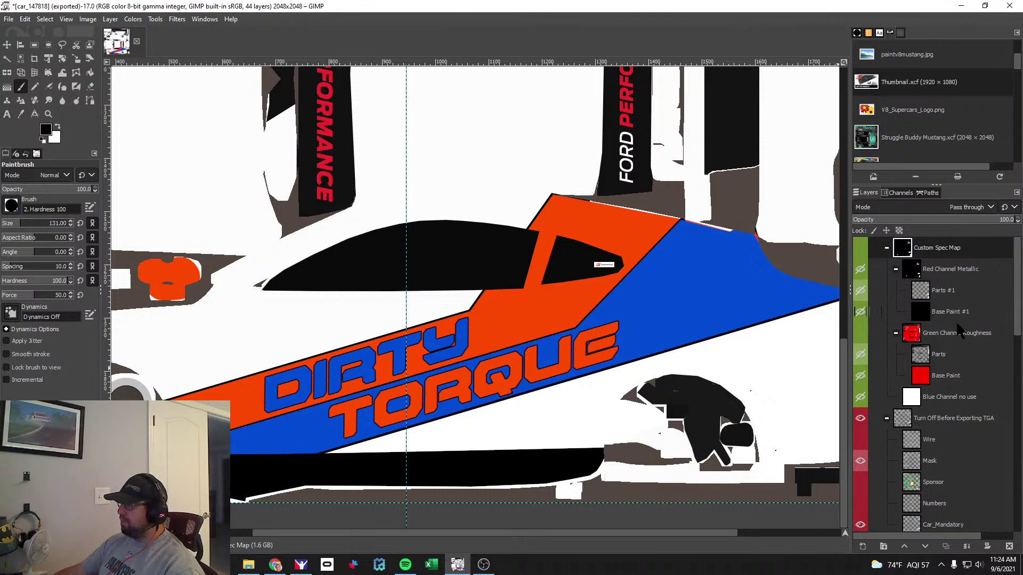
pyautogui.click(895, 333)
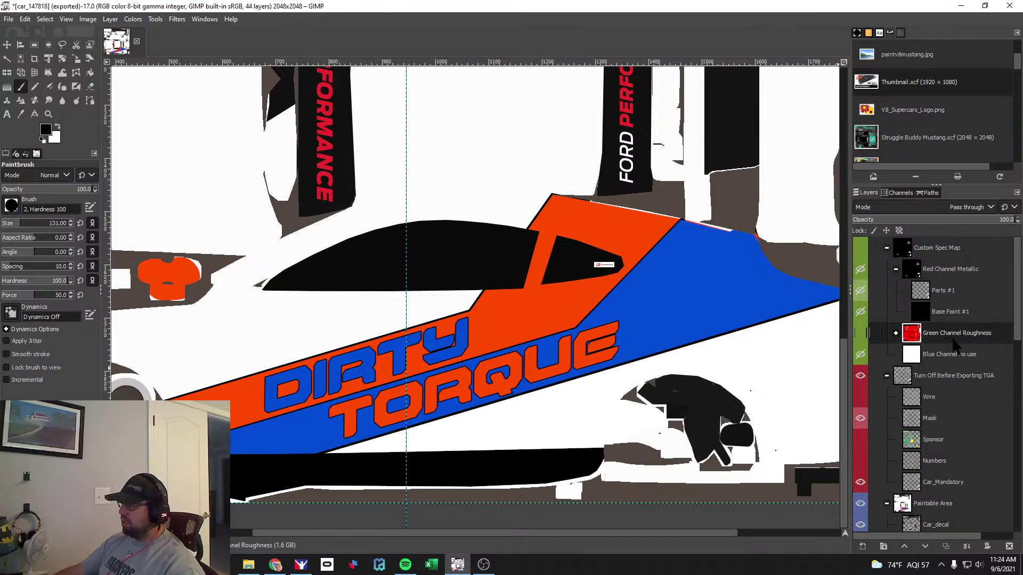
pyautogui.click(946, 271)
pyautogui.click(861, 249)
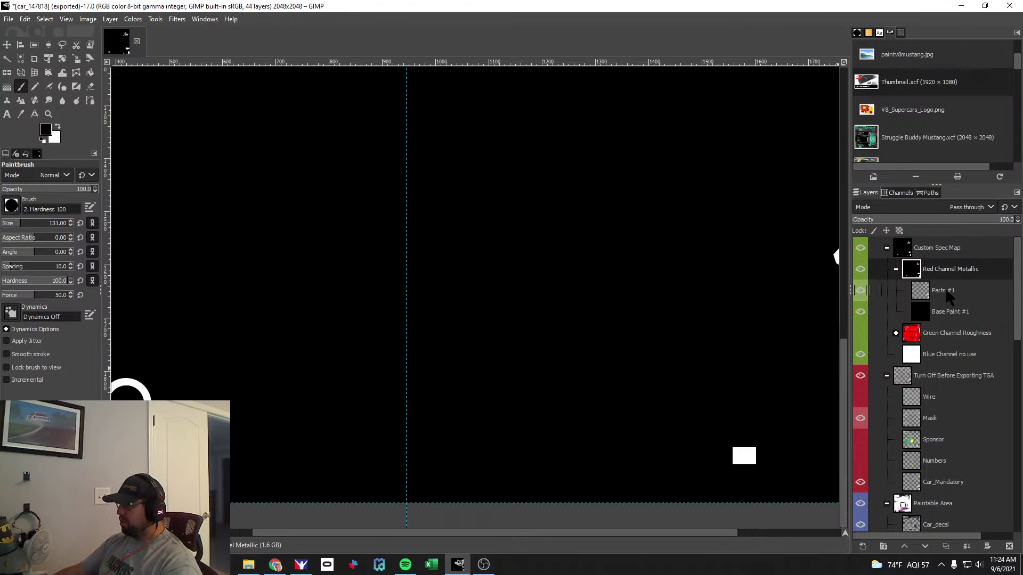
# Fill the Base Paint #1 layer in the Red Channel Metallic group with white using Bucket Fill.
pyautogui.click(948, 316)
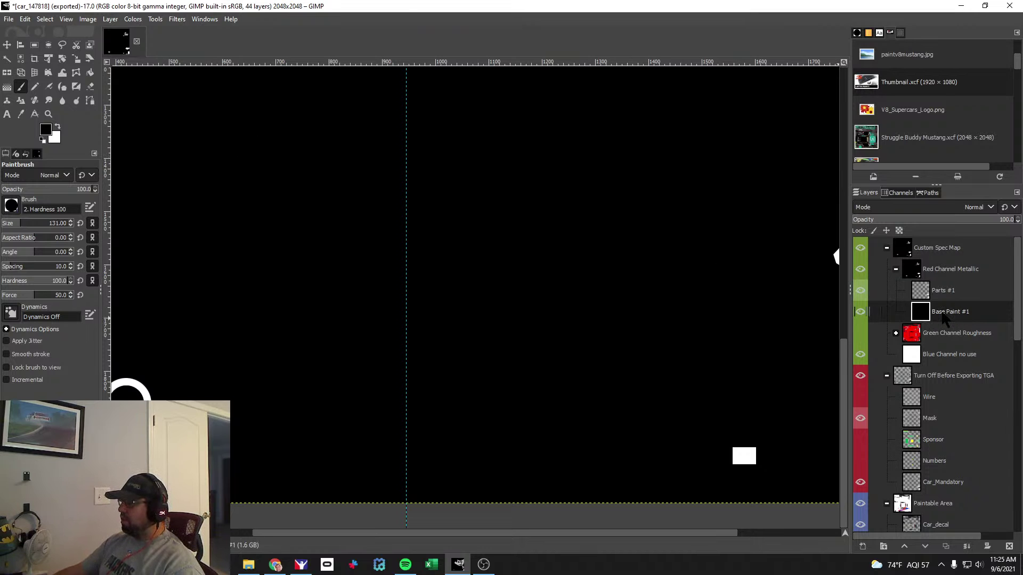
pyautogui.click(57, 126)
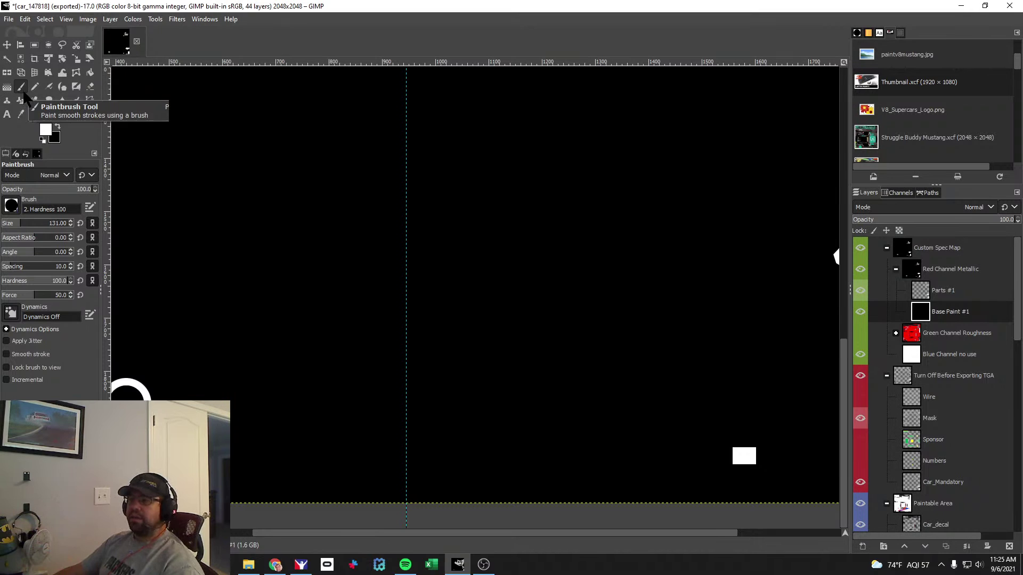
pyautogui.click(90, 73)
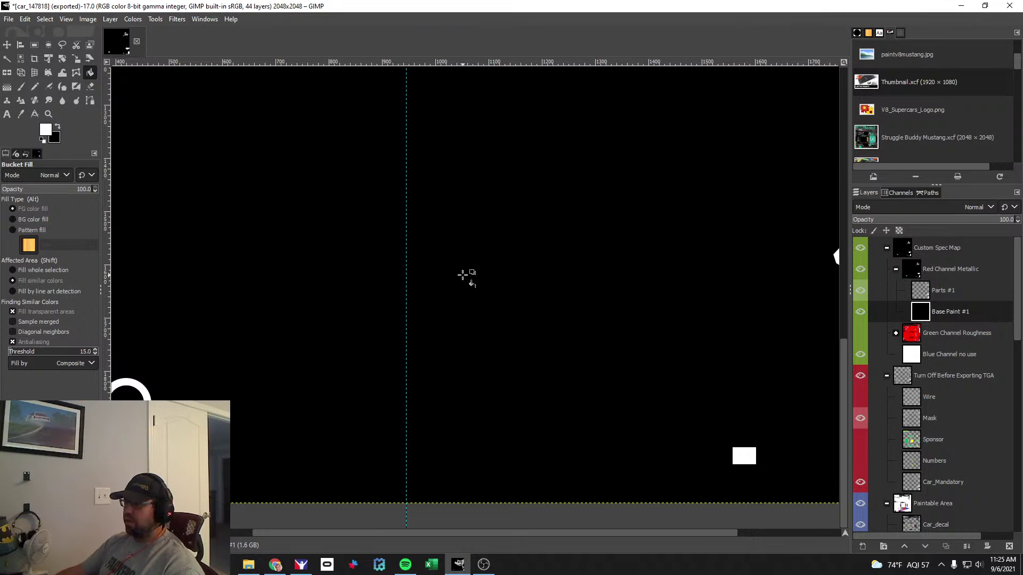
pyautogui.click(512, 272)
# Set the foreground colour to RGB 255, 255, 255.
pyautogui.click(45, 130)
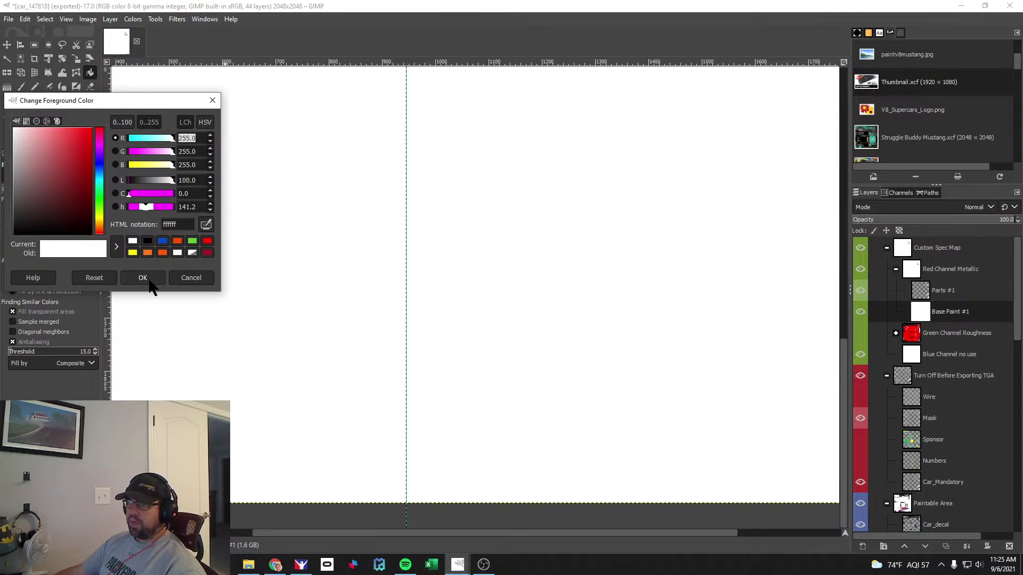
pyautogui.write('255')
pyautogui.press('Tab')
pyautogui.write('255')
pyautogui.press('Tab')
pyautogui.write('255')
pyautogui.press('Tab')
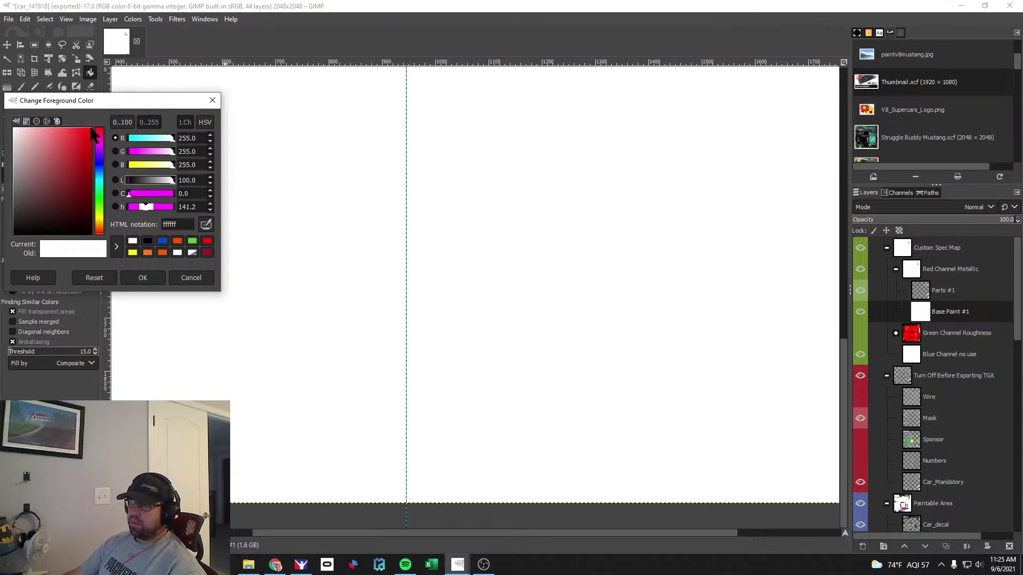
pyautogui.click(142, 277)
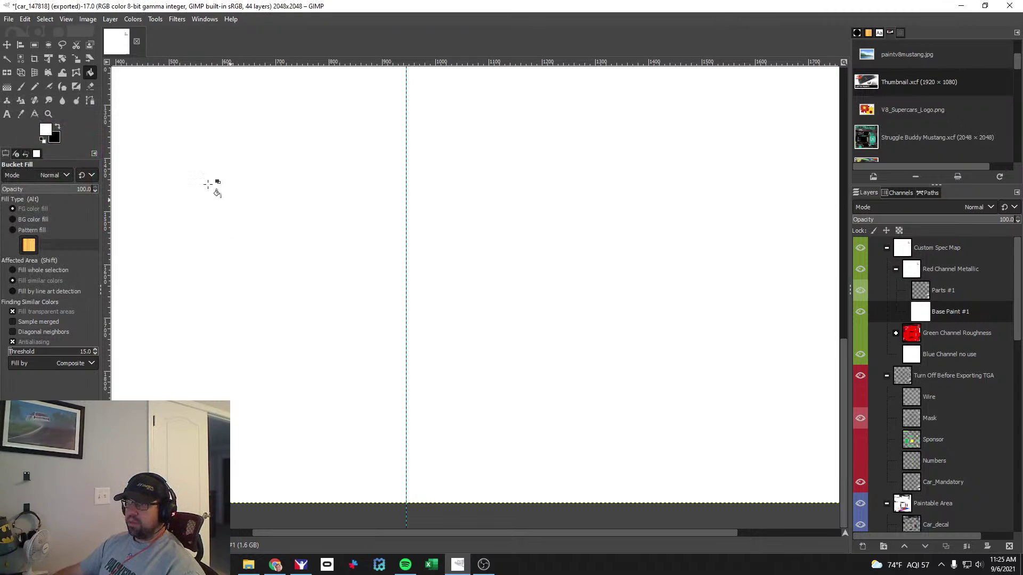
# Set the foreground colour to red (ff0000) and fill the Base Paint #1 layer with it.
pyautogui.click(45, 129)
pyautogui.click(73, 165)
pyautogui.click(207, 241)
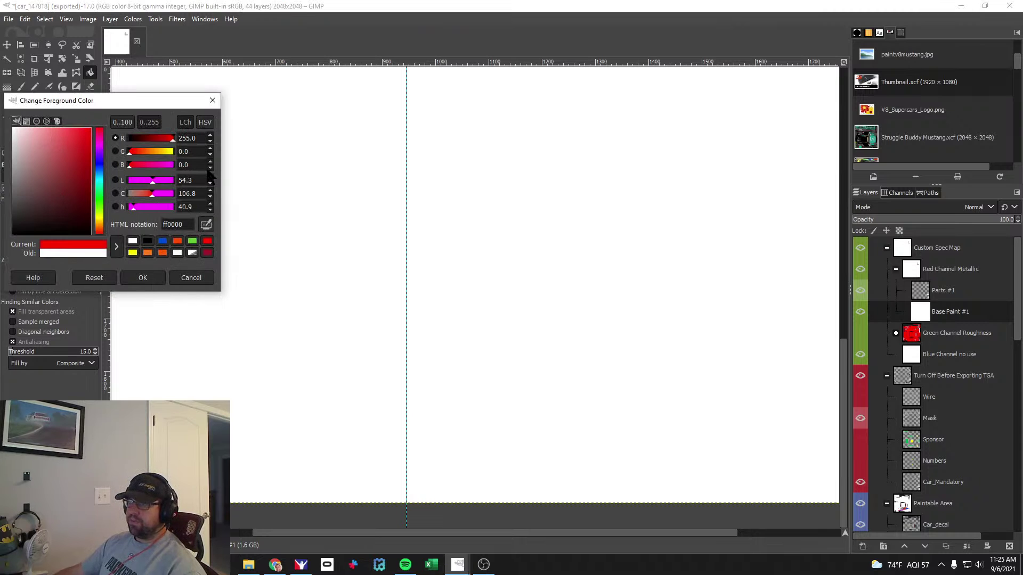
pyautogui.click(147, 278)
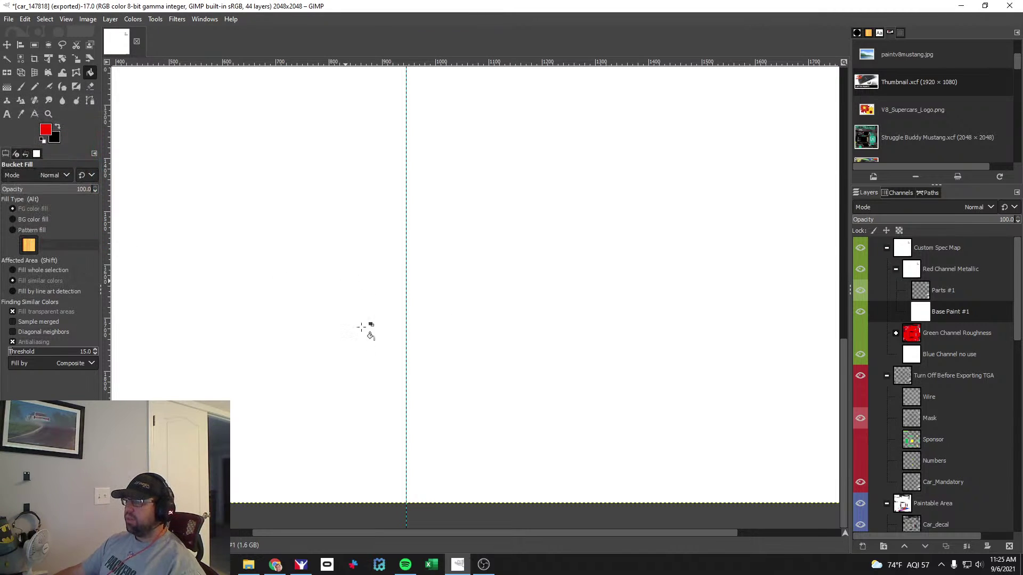
pyautogui.click(357, 344)
pyautogui.scroll(-3, 357, 344)
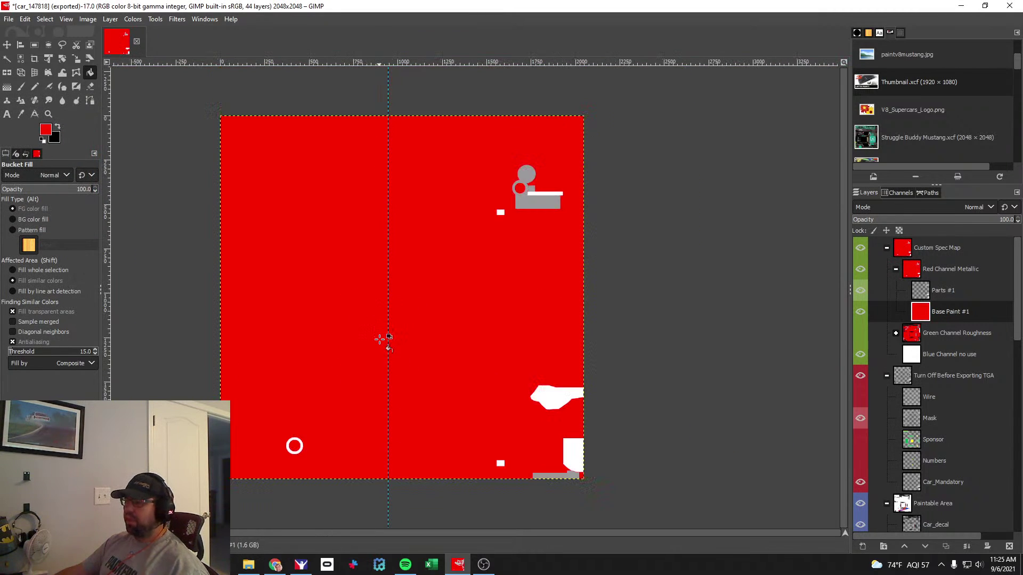
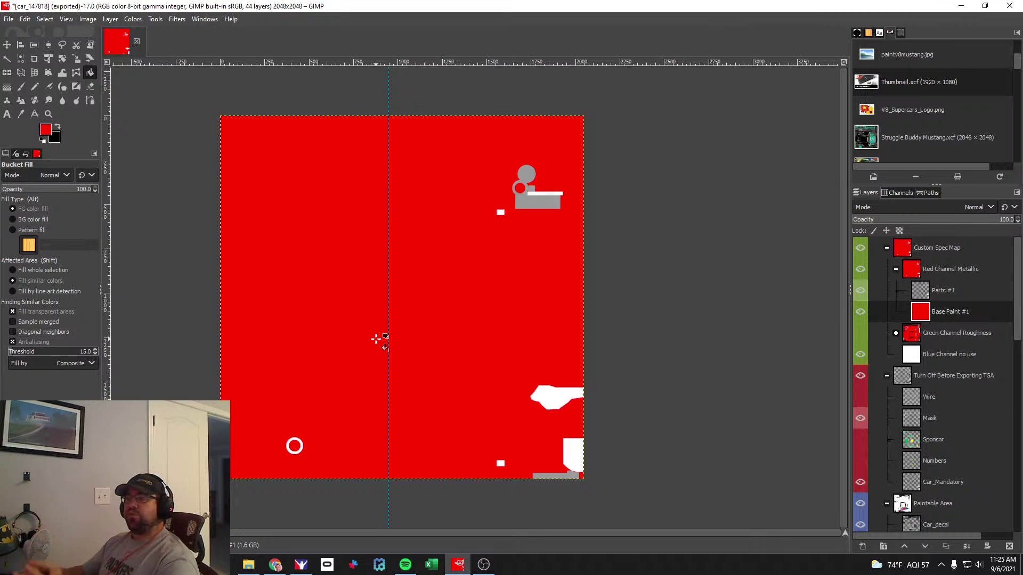
# Export the image as a TGA over the existing car_spec file, and switch to iRacing to check the finish on the car model.
pyautogui.click(46, 129)
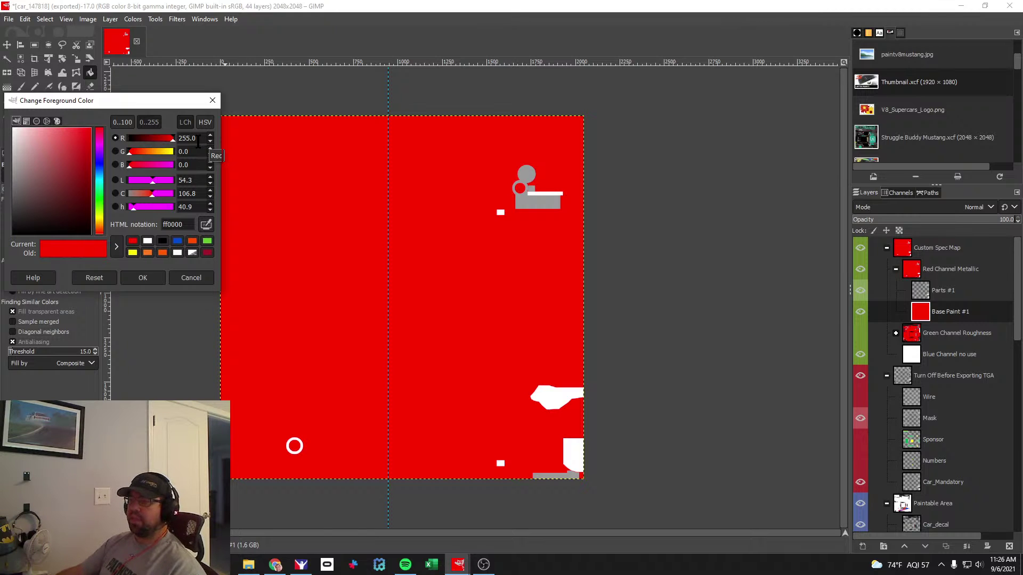
pyautogui.click(150, 277)
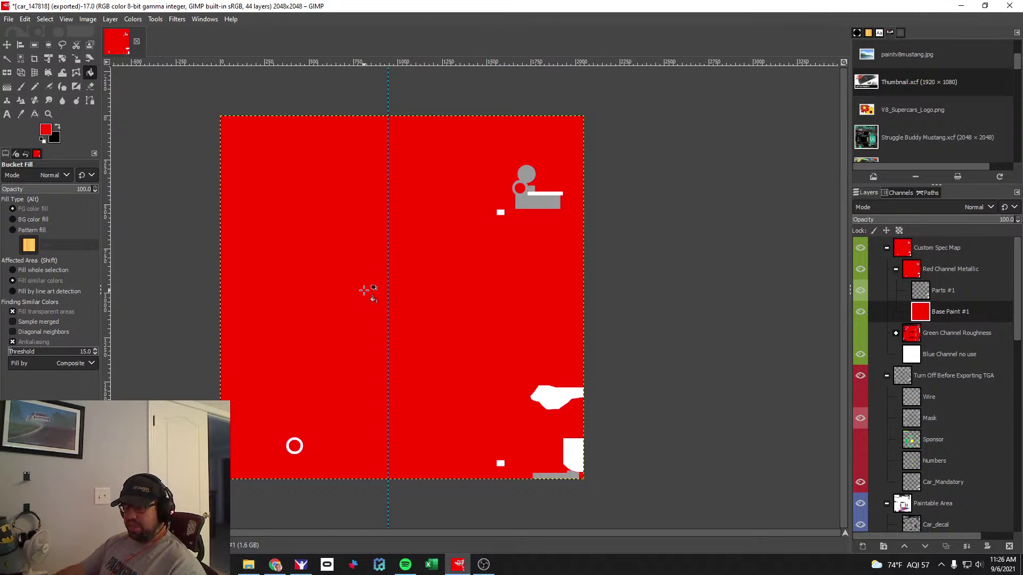
pyautogui.click(9, 19)
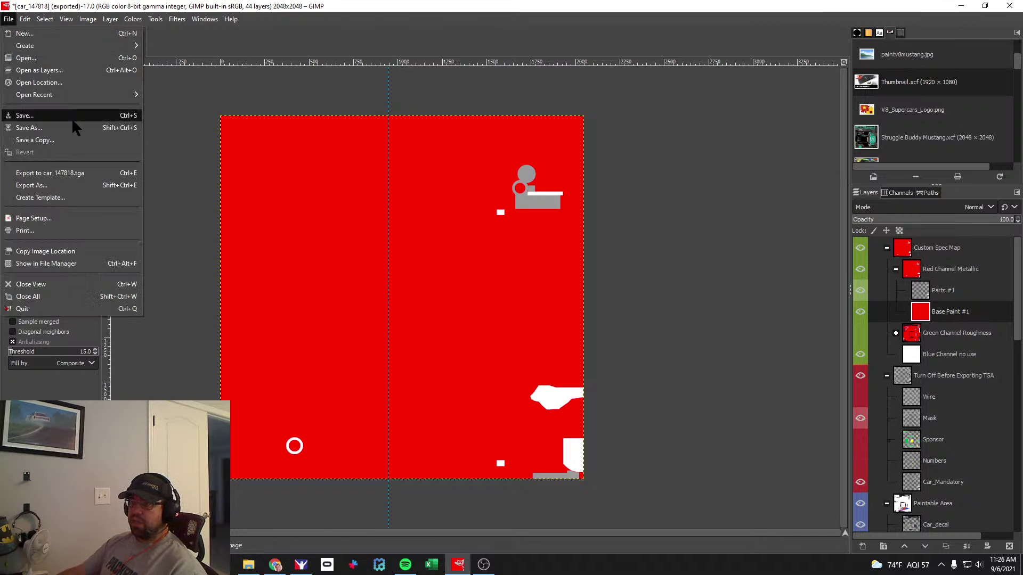
pyautogui.click(62, 185)
pyautogui.click(160, 123)
pyautogui.click(429, 358)
pyautogui.click(289, 248)
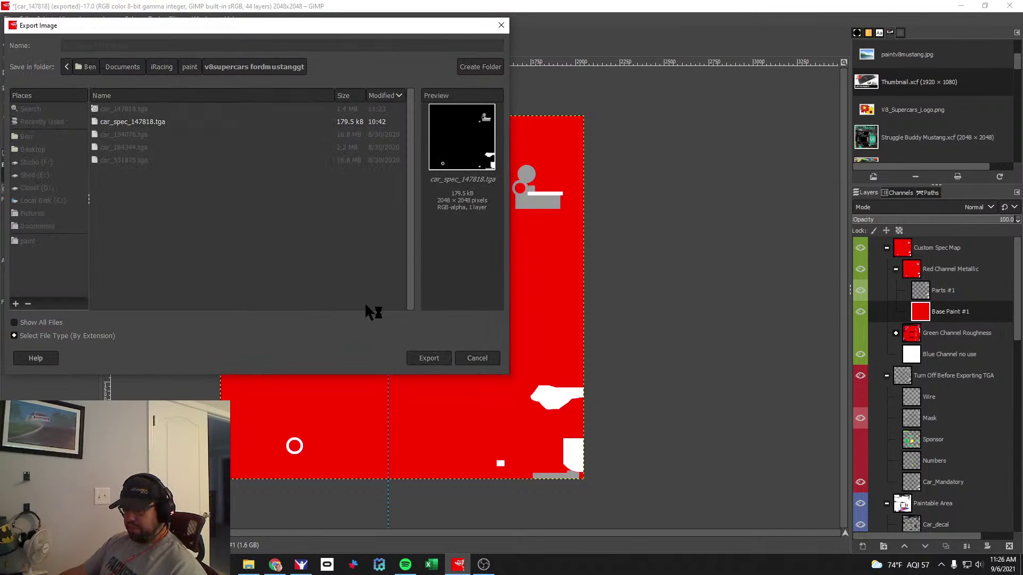
pyautogui.click(543, 325)
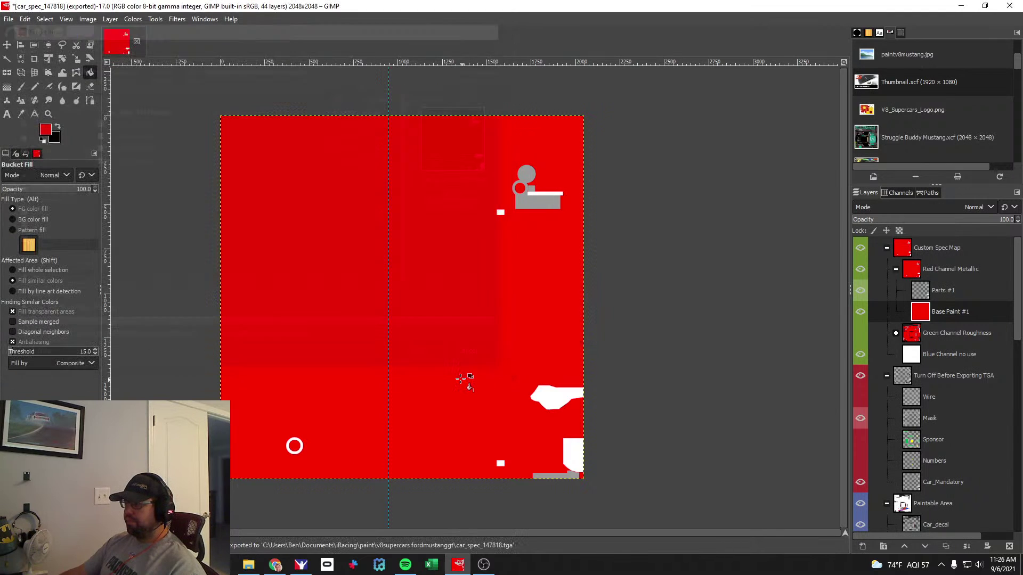
pyautogui.hotkey('alt', 'Tab')
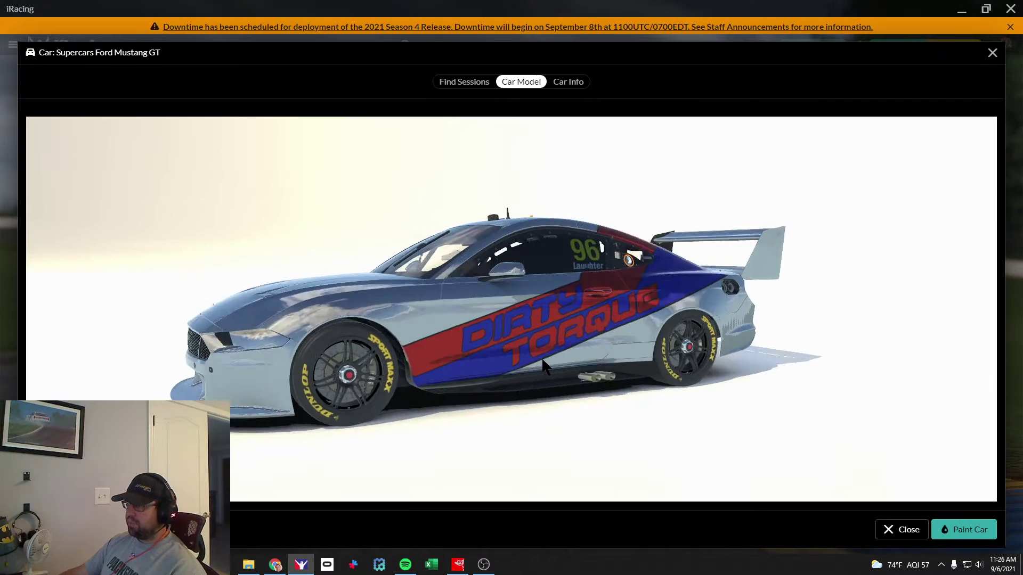
pyautogui.moveTo(568, 347); pyautogui.dragTo(557, 282)
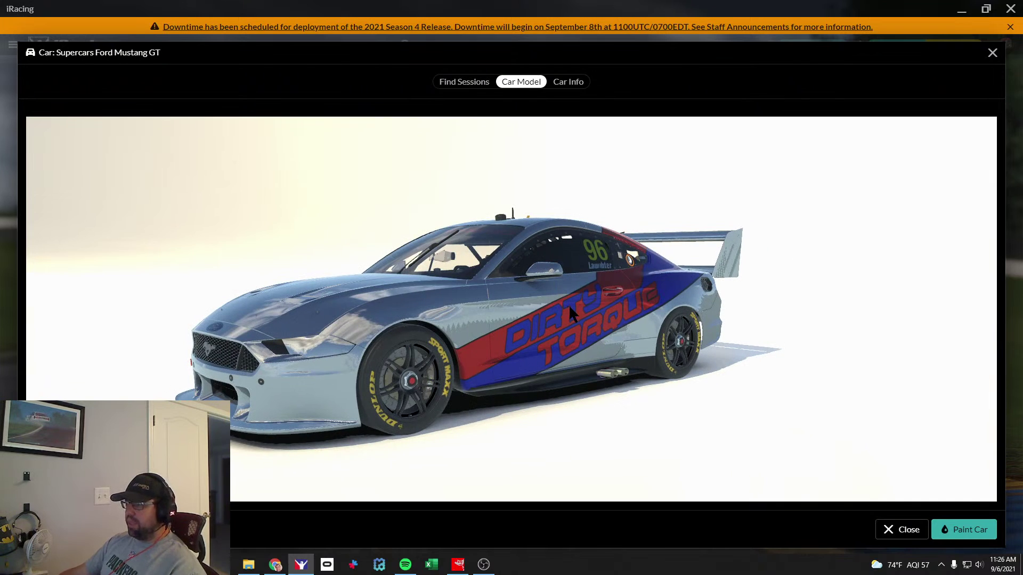
pyautogui.moveTo(512, 319); pyautogui.dragTo(471, 323)
# Return to GIMP, set the foreground colour to RGB 255, 110, 0 and fill the Base Paint #1 layer with it.
pyautogui.hotkey('alt', 'Tab')
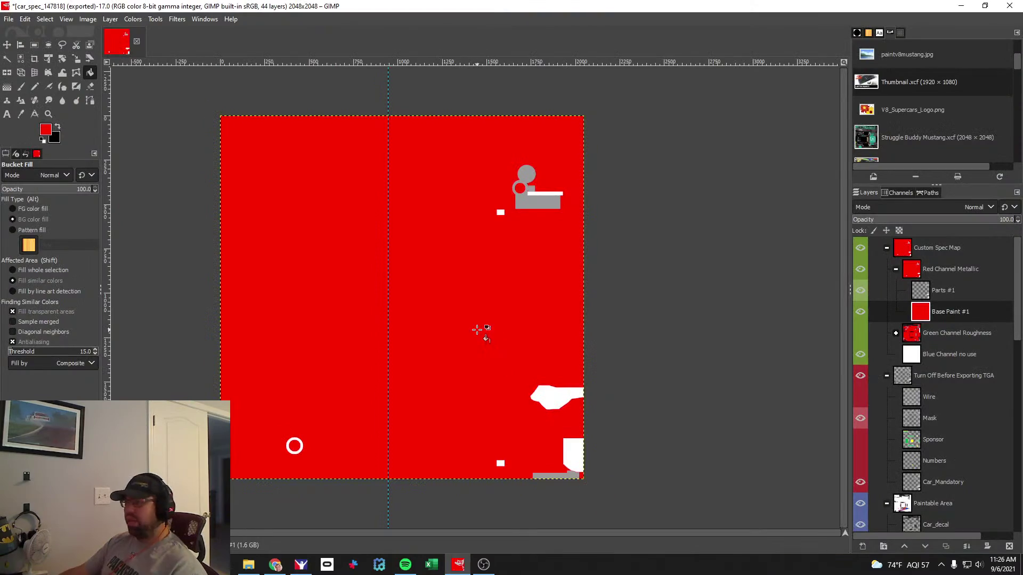
pyautogui.click(47, 131)
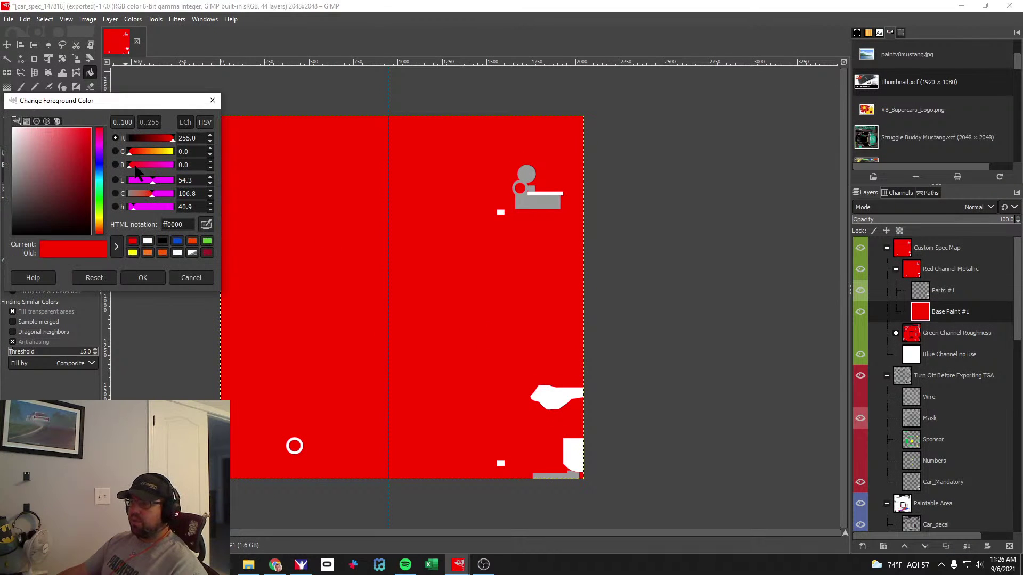
pyautogui.press('Tab')
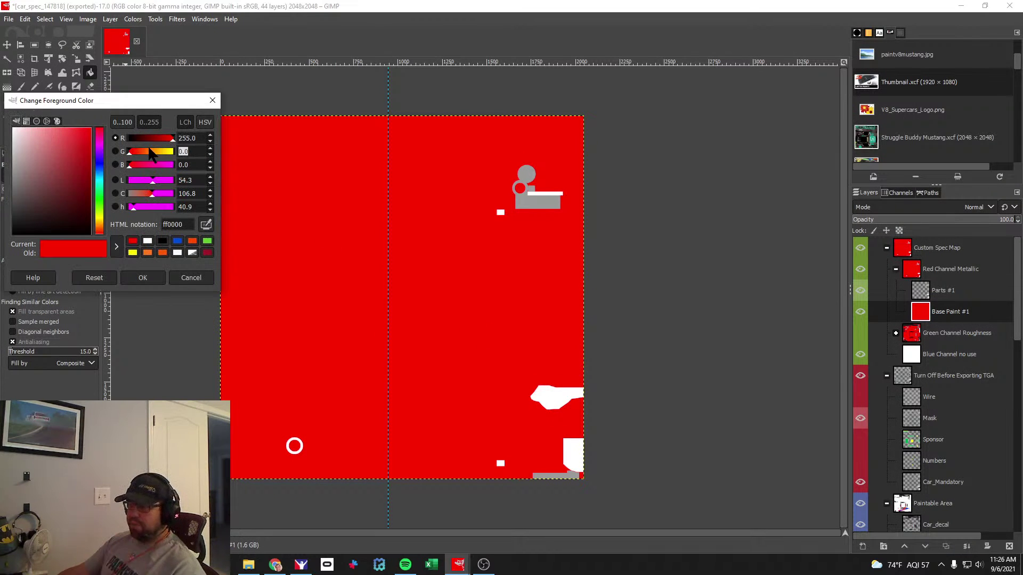
pyautogui.write('110')
pyautogui.press('Tab')
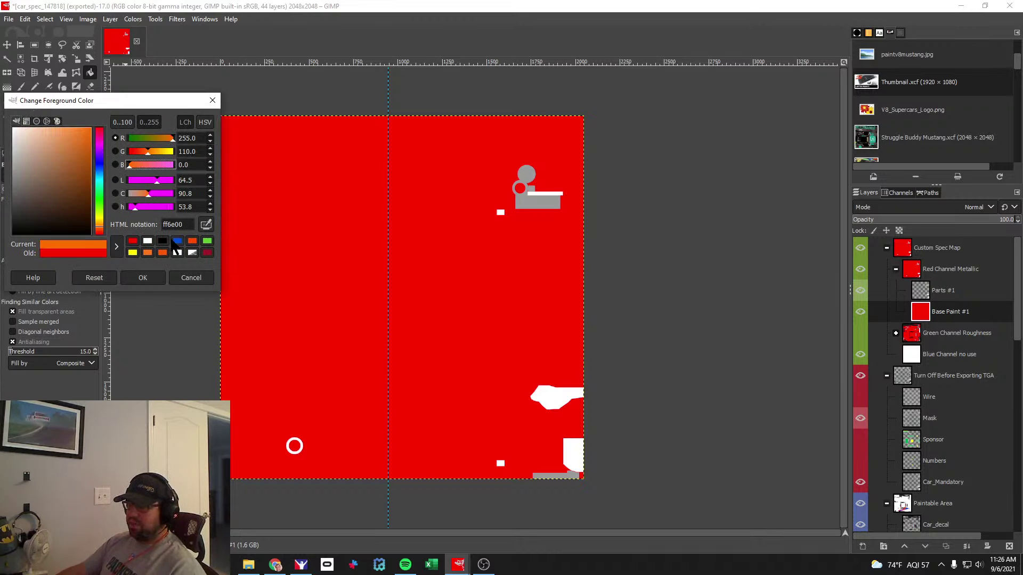
pyautogui.click(152, 278)
pyautogui.click(322, 278)
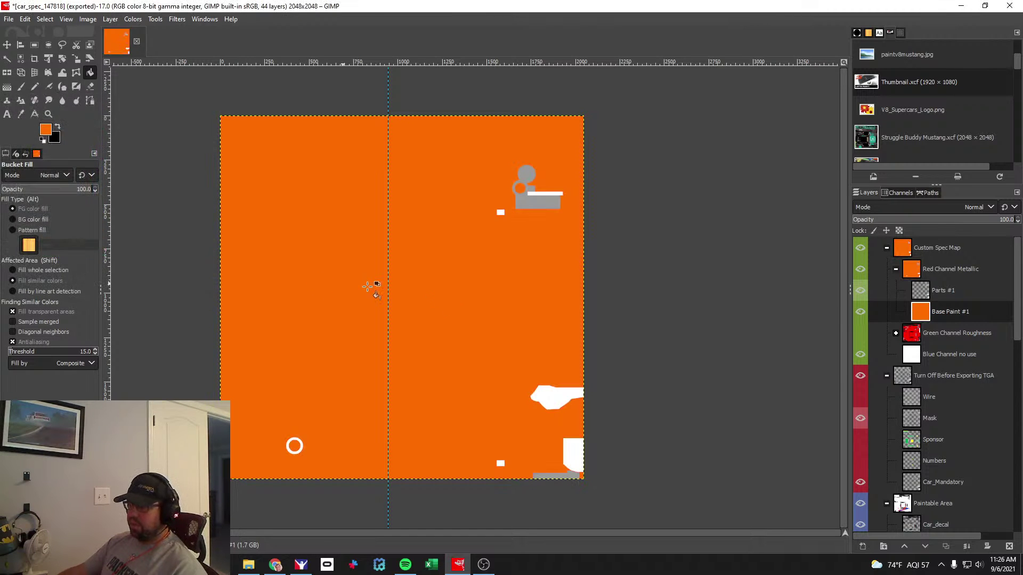
# Re-export the orange spec map and view the reloaded car model up close in iRacing.
pyautogui.hotkey('ctrl', 'e')
pyautogui.hotkey('alt', 'Tab')
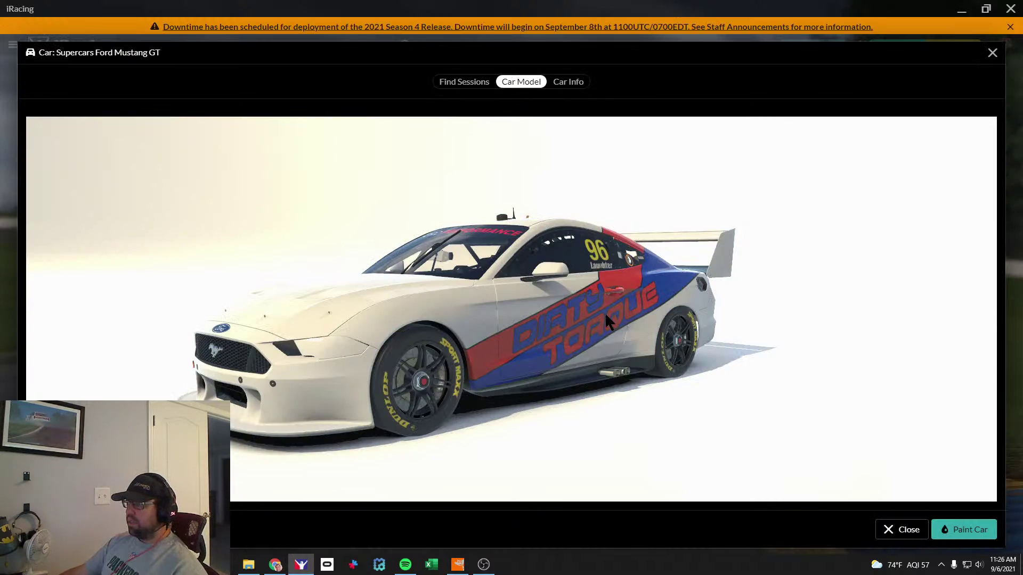
pyautogui.moveTo(432, 363)
pyautogui.mouseDown()
pyautogui.moveTo(443, 352)
pyautogui.moveTo(437, 365)
pyautogui.moveTo(357, 340)
pyautogui.moveTo(391, 325)
pyautogui.moveTo(414, 335)
pyautogui.moveTo(362, 325)
pyautogui.moveTo(343, 338)
pyautogui.moveTo(378, 319)
pyautogui.moveTo(425, 317)
pyautogui.moveTo(452, 333)
pyautogui.moveTo(434, 324)
pyautogui.moveTo(430, 341)
pyautogui.moveTo(451, 382)
pyautogui.mouseUp()
pyautogui.scroll(5, 391, 325)
# Back in GIMP, set the foreground colour's green value to 80 and refill the Base Paint #1 layer with it.
pyautogui.hotkey('alt', 'Tab')
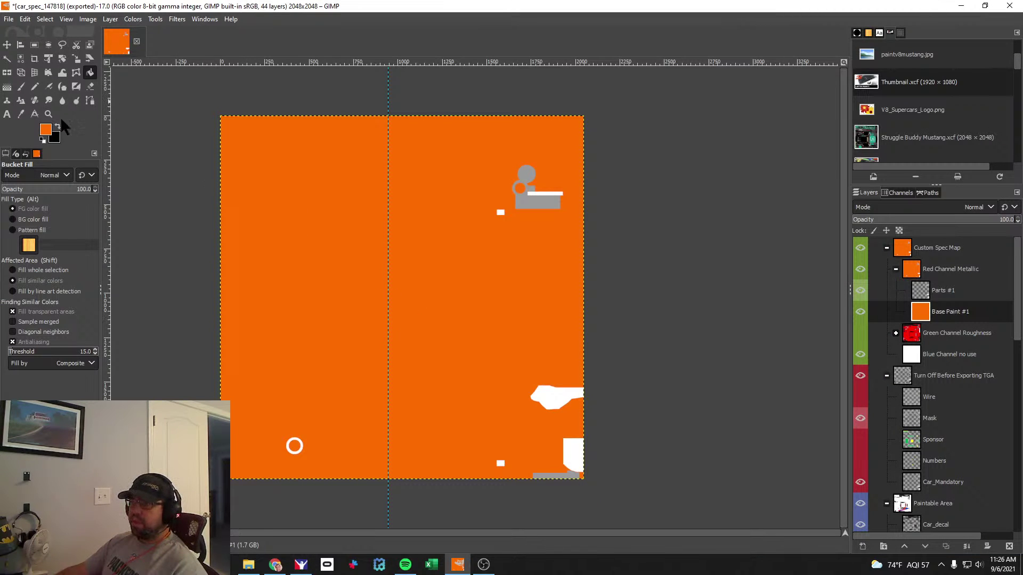
pyautogui.click(49, 133)
pyautogui.tripleClick(192, 153)
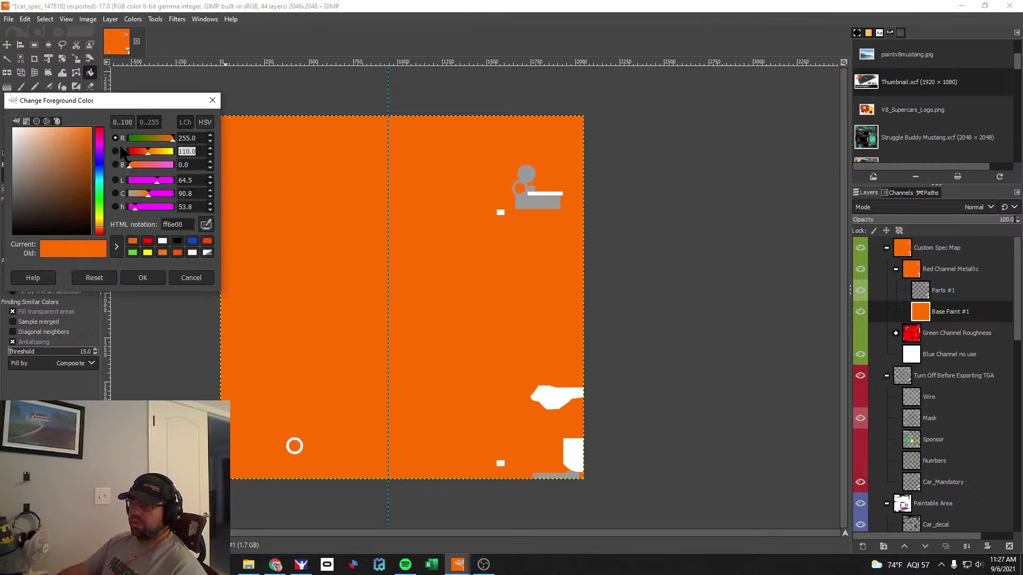
pyautogui.write('80')
pyautogui.press('Return')
pyautogui.click(143, 277)
pyautogui.click(310, 269)
# Re-export the spec map and inspect the car's metallic and roughness finish from the side, front and above in iRacing.
pyautogui.hotkey('ctrl', 'e')
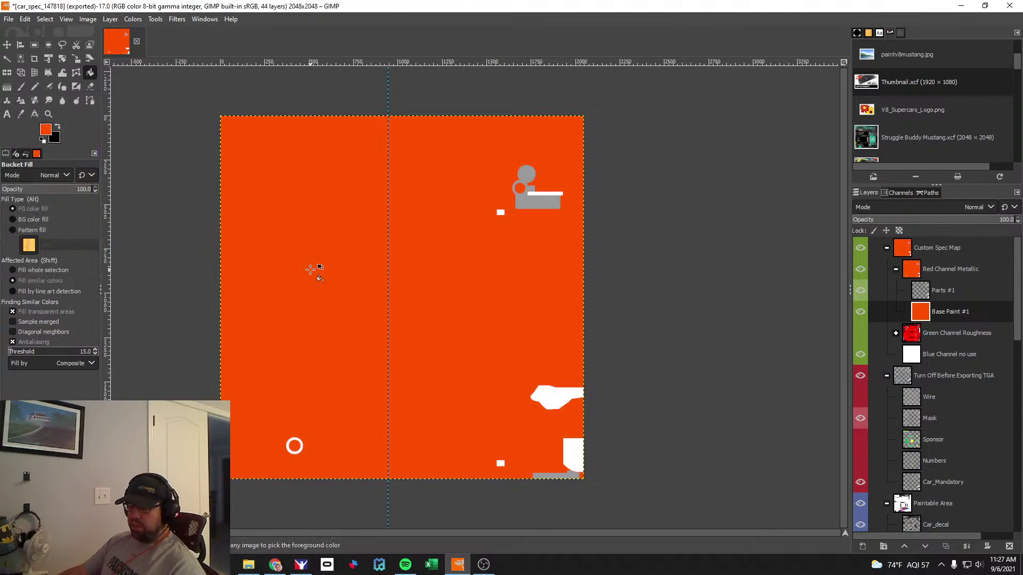
pyautogui.hotkey('alt', 'Tab')
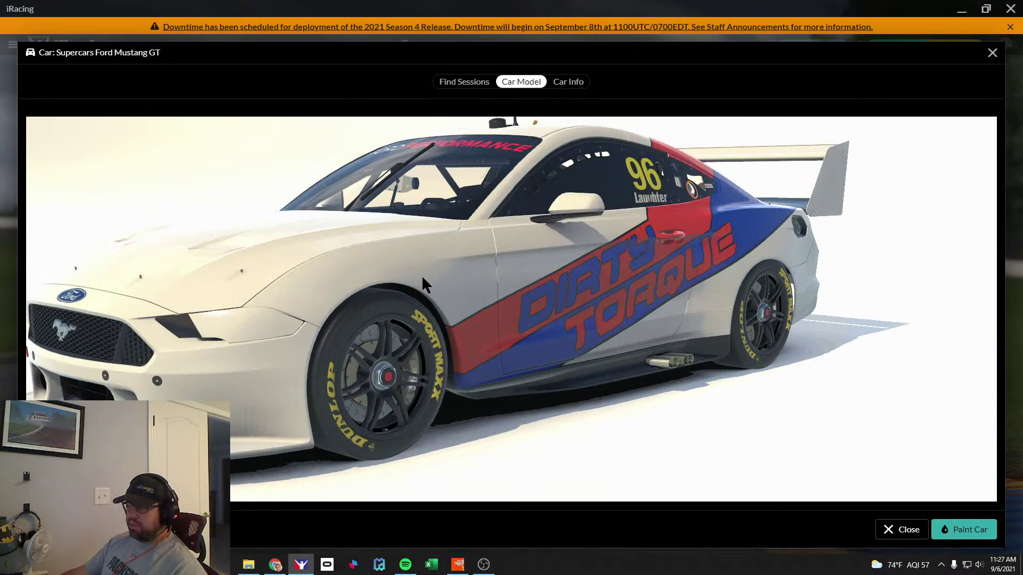
pyautogui.moveTo(381, 276)
pyautogui.mouseDown()
pyautogui.moveTo(293, 292)
pyautogui.moveTo(270, 257)
pyautogui.moveTo(212, 237)
pyautogui.moveTo(342, 214)
pyautogui.moveTo(296, 204)
pyautogui.moveTo(478, 271)
pyautogui.mouseUp()
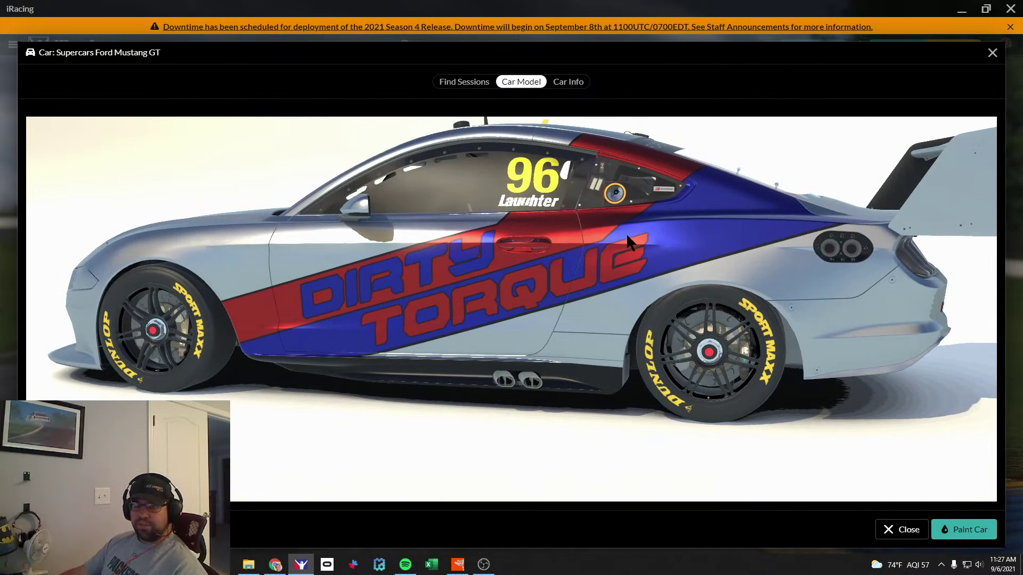
pyautogui.moveTo(683, 226); pyautogui.dragTo(516, 282)
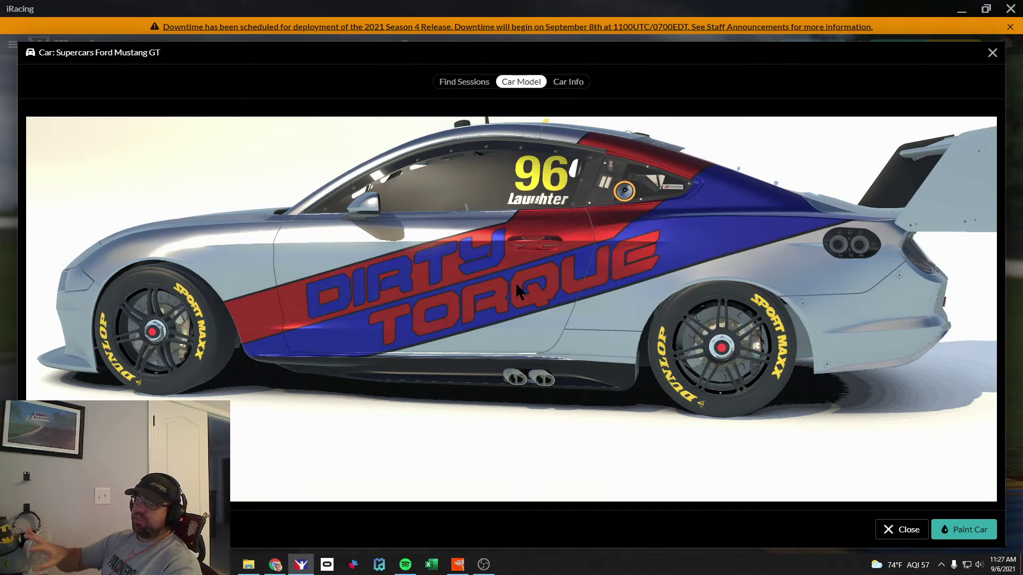
pyautogui.moveTo(515, 282); pyautogui.dragTo(445, 270)
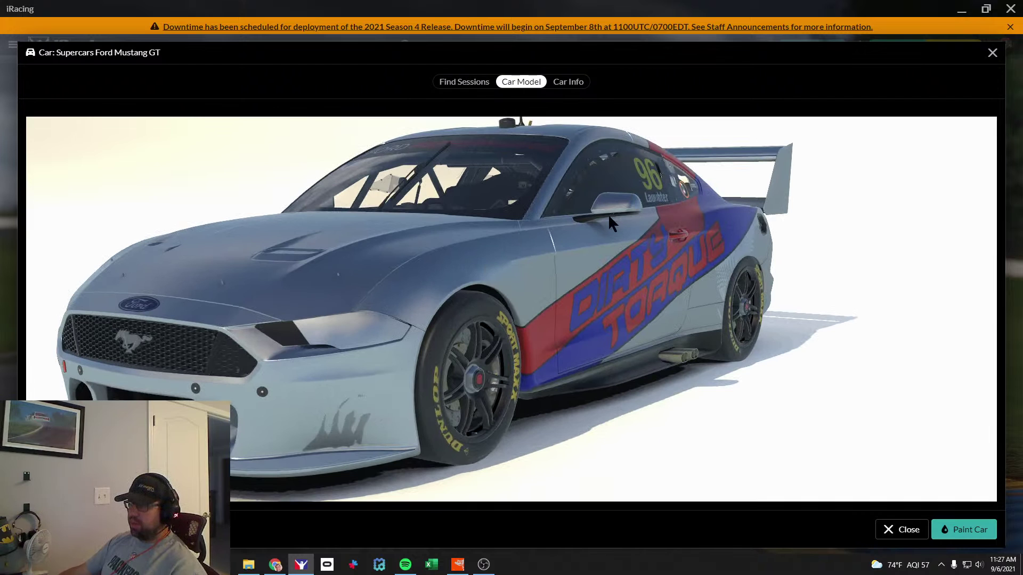
pyautogui.moveTo(608, 214); pyautogui.dragTo(556, 263)
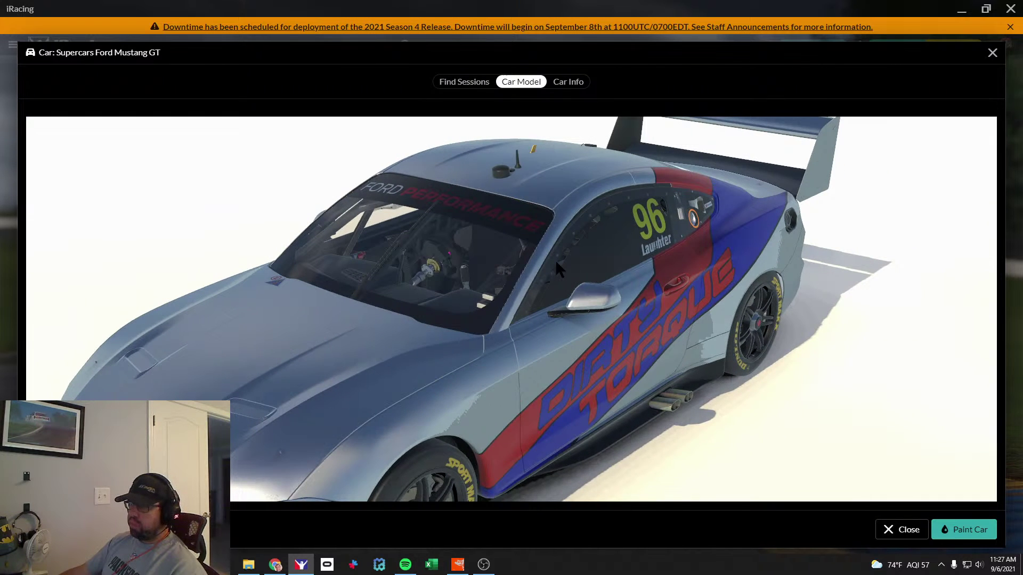
pyautogui.moveTo(555, 260); pyautogui.dragTo(506, 247)
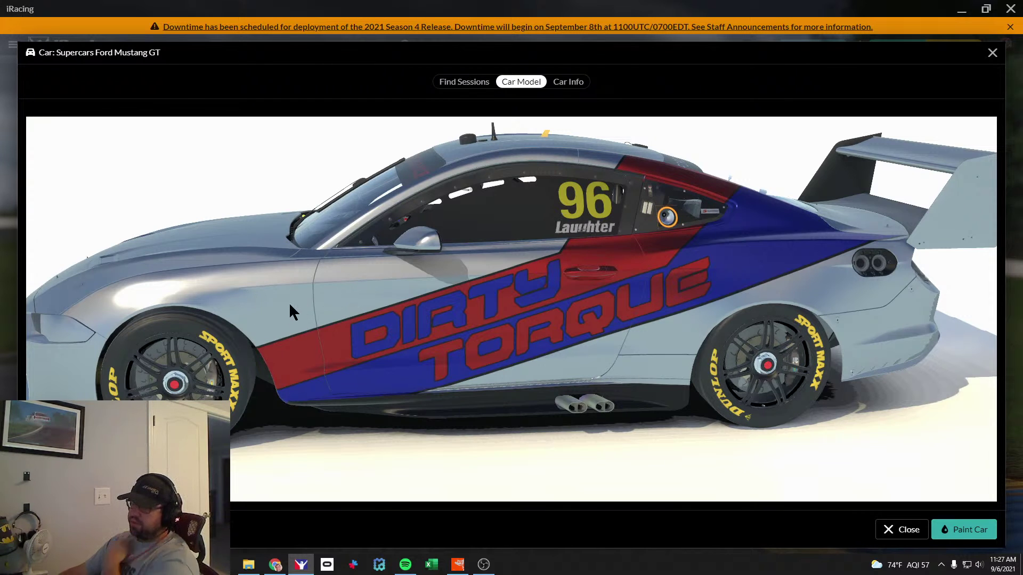
pyautogui.moveTo(277, 302); pyautogui.dragTo(261, 320)
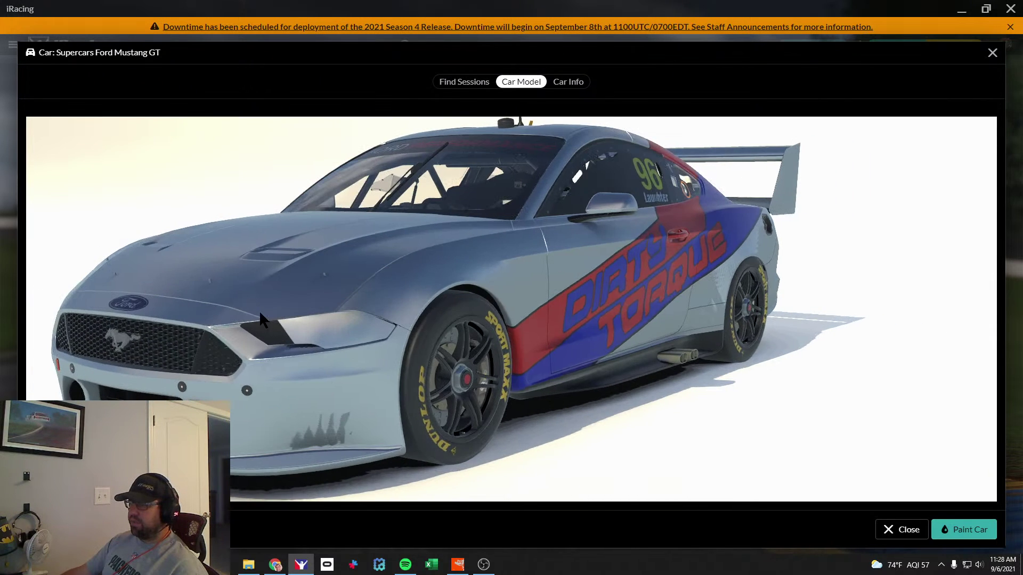
# Return to GIMP and collapse the Red Channel Metallic, Door & QP and Sideskirts layer groups.
pyautogui.hotkey('alt', 'Tab')
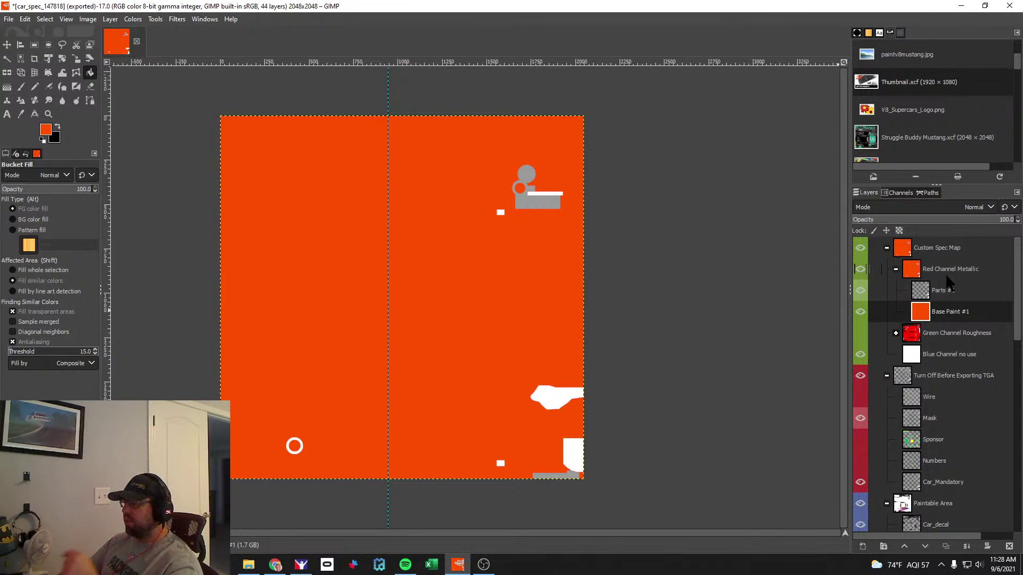
pyautogui.click(895, 269)
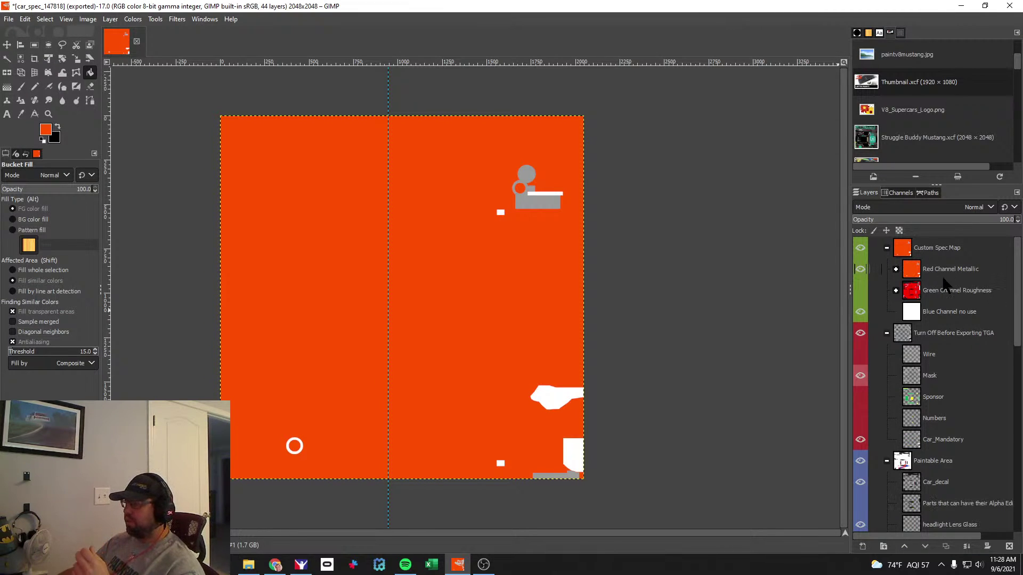
pyautogui.scroll(-5, 960, 400)
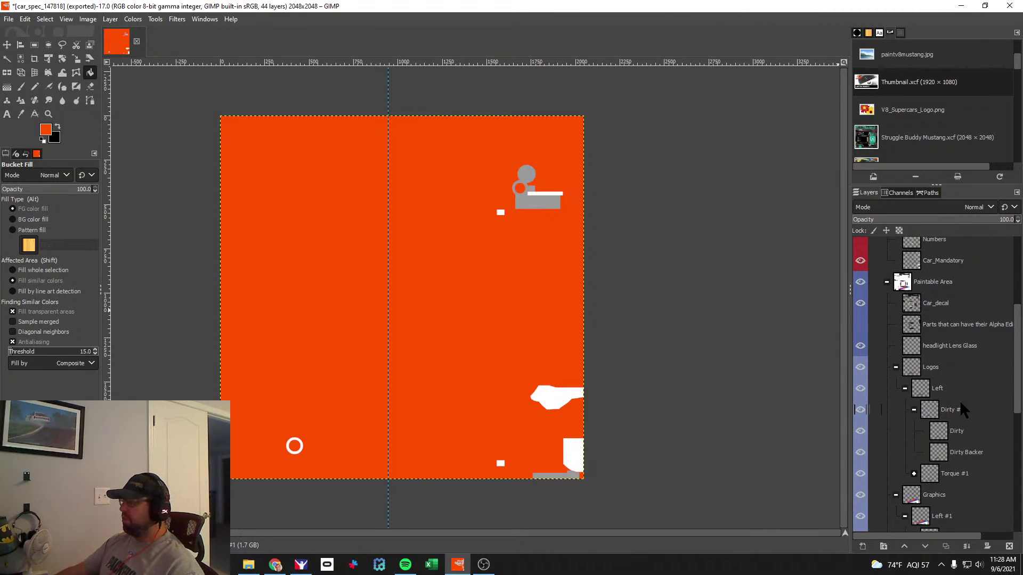
pyautogui.scroll(-4, 960, 401)
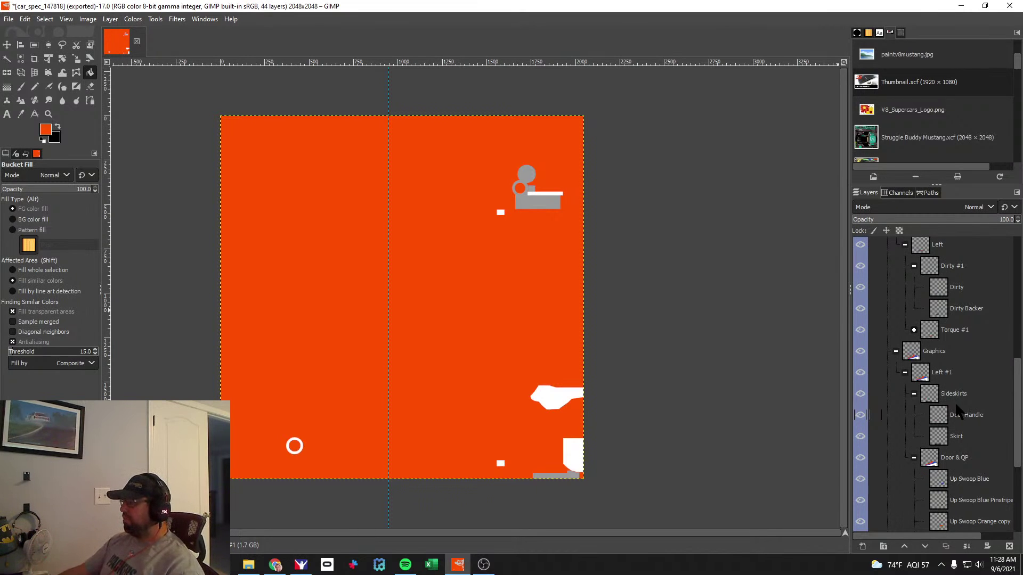
pyautogui.scroll(-5, 963, 410)
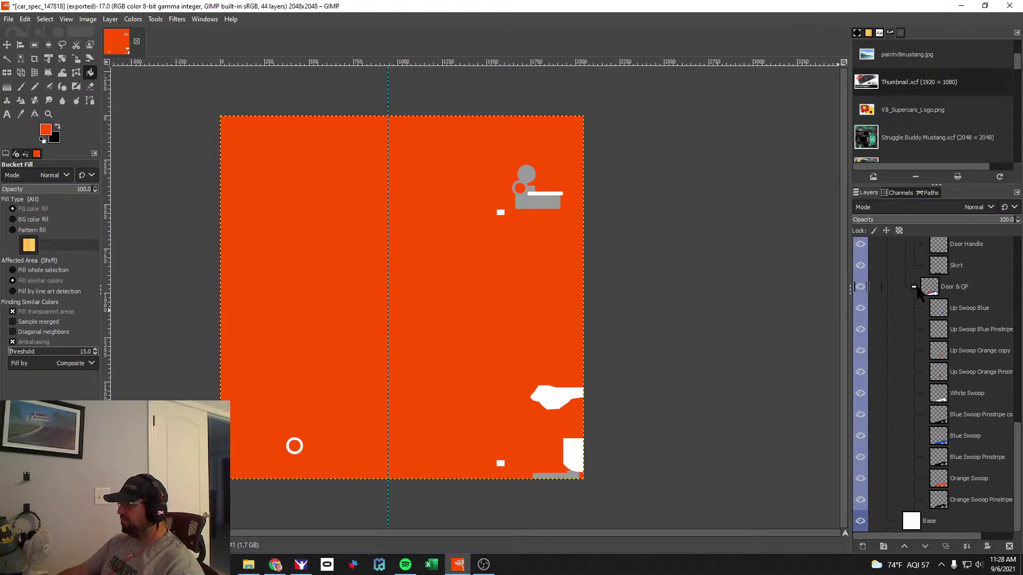
pyautogui.click(966, 286)
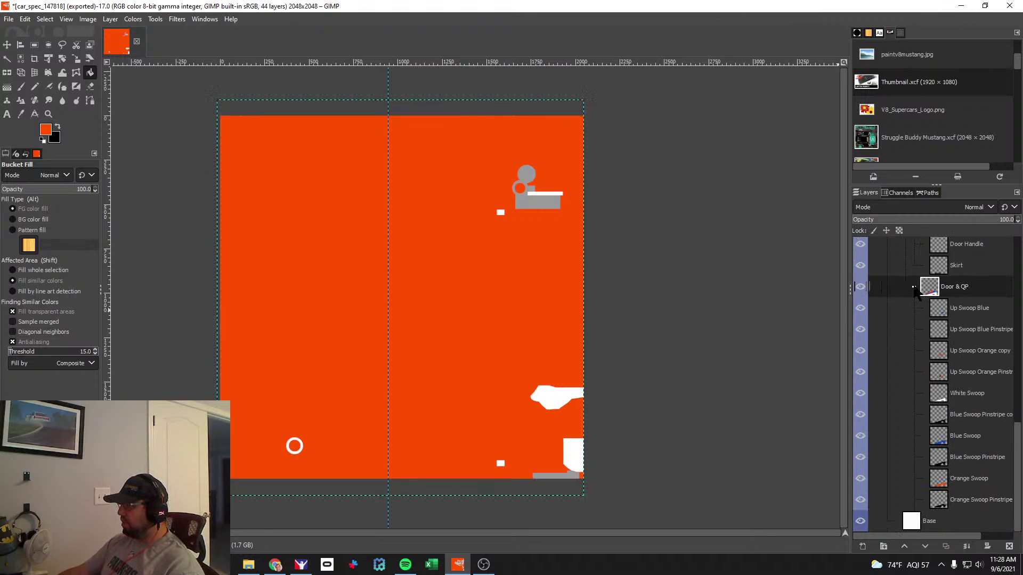
pyautogui.click(913, 287)
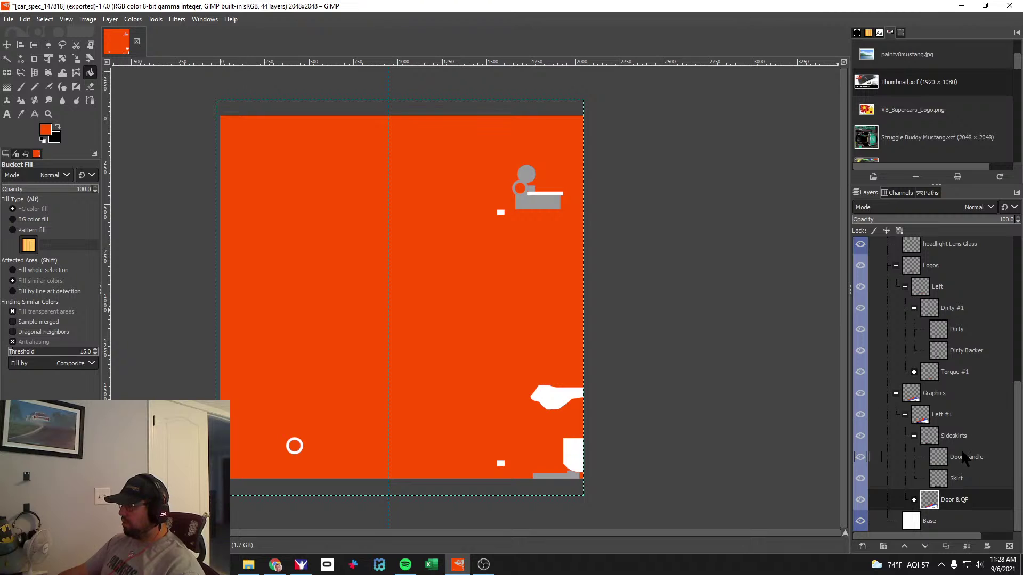
pyautogui.click(913, 436)
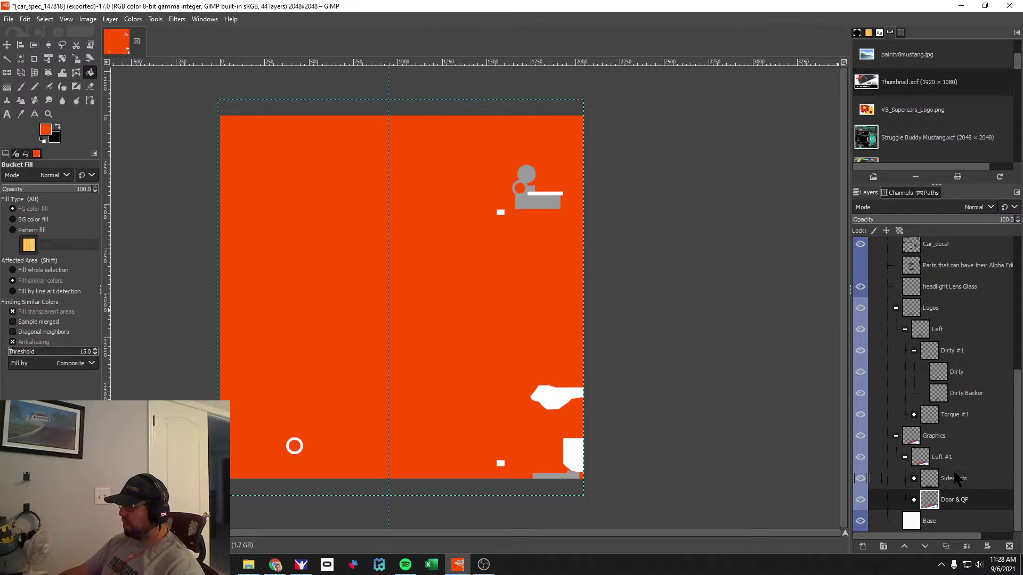
# Switch to iRacing and examine the car's reflections and side graphics from different angles and distances.
pyautogui.hotkey('alt', 'Tab')
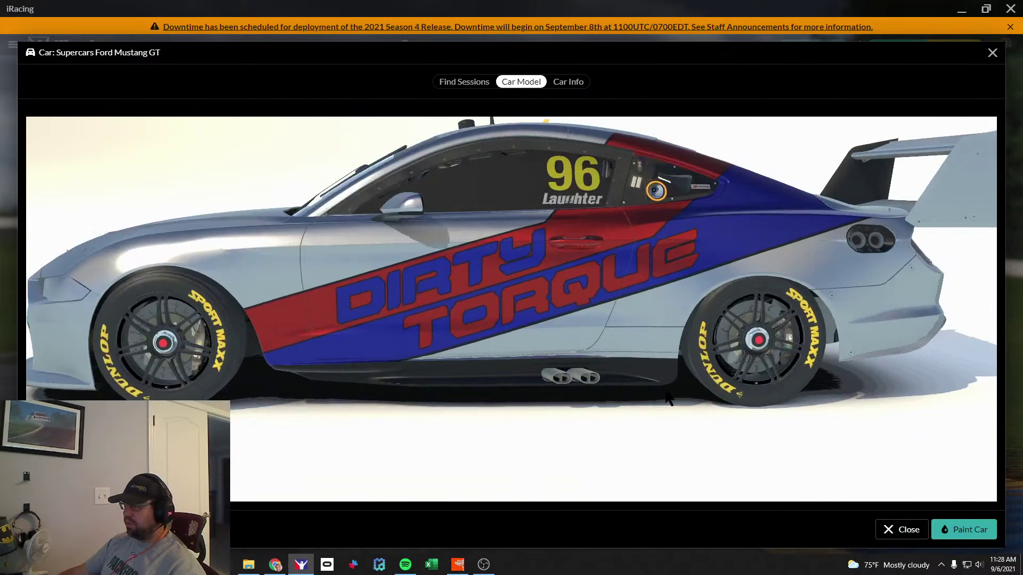
pyautogui.moveTo(668, 396); pyautogui.dragTo(729, 376)
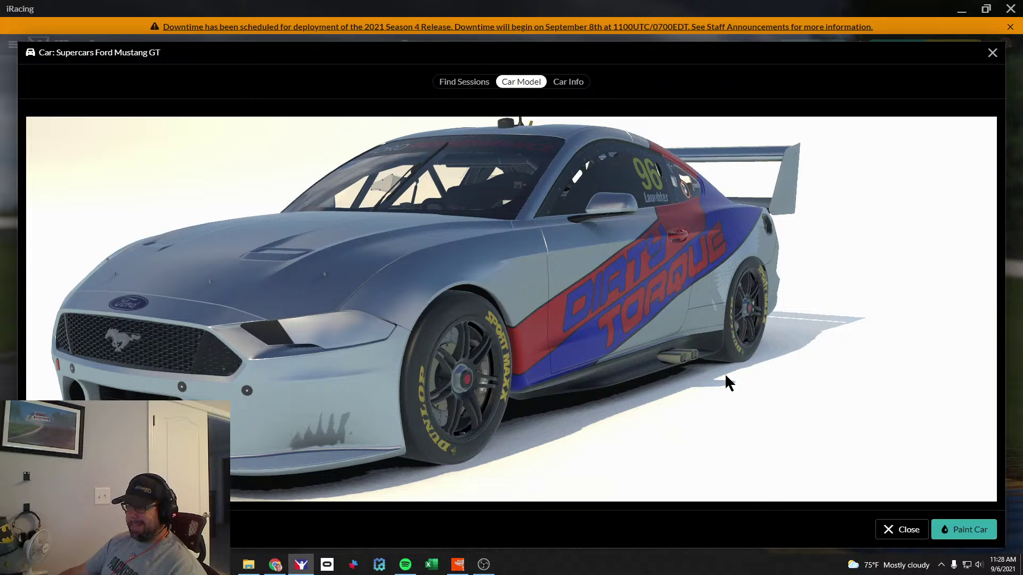
pyautogui.moveTo(726, 381); pyautogui.dragTo(693, 383)
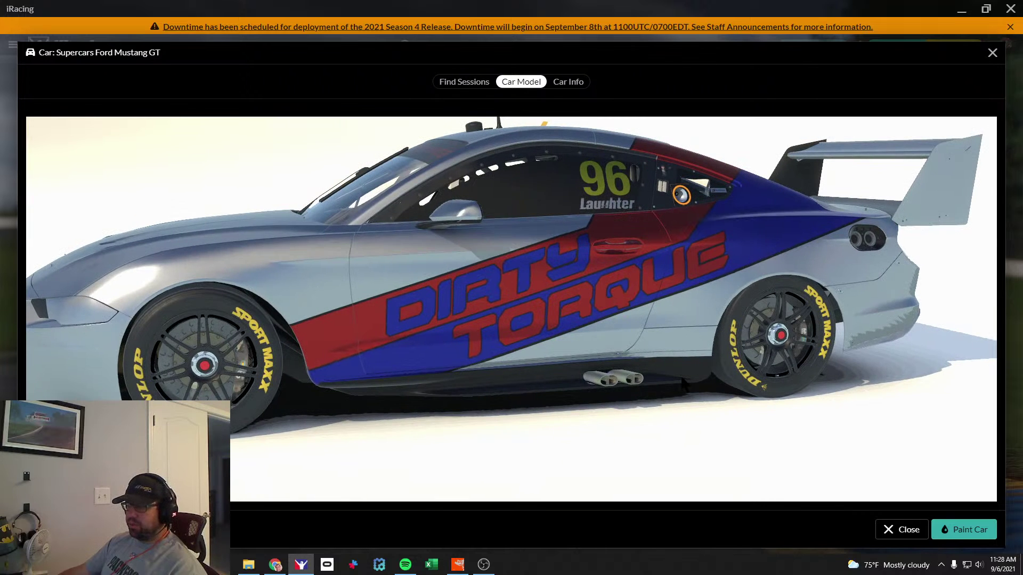
pyautogui.scroll(2, 692, 382)
pyautogui.scroll(-2, 455, 374)
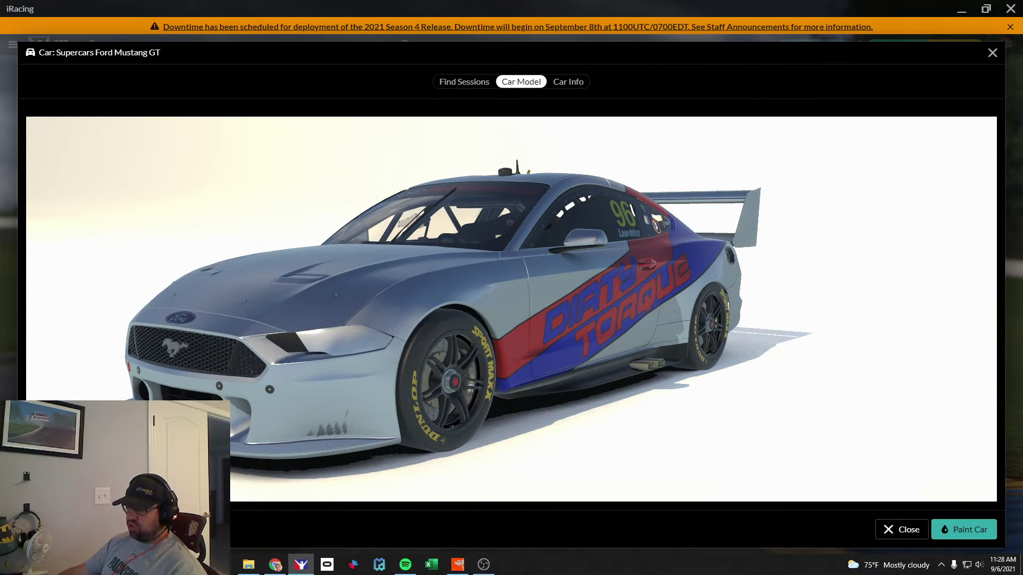
# Back in GIMP, create a new layer group named Front inside the Graphics group.
pyautogui.hotkey('alt', 'Tab')
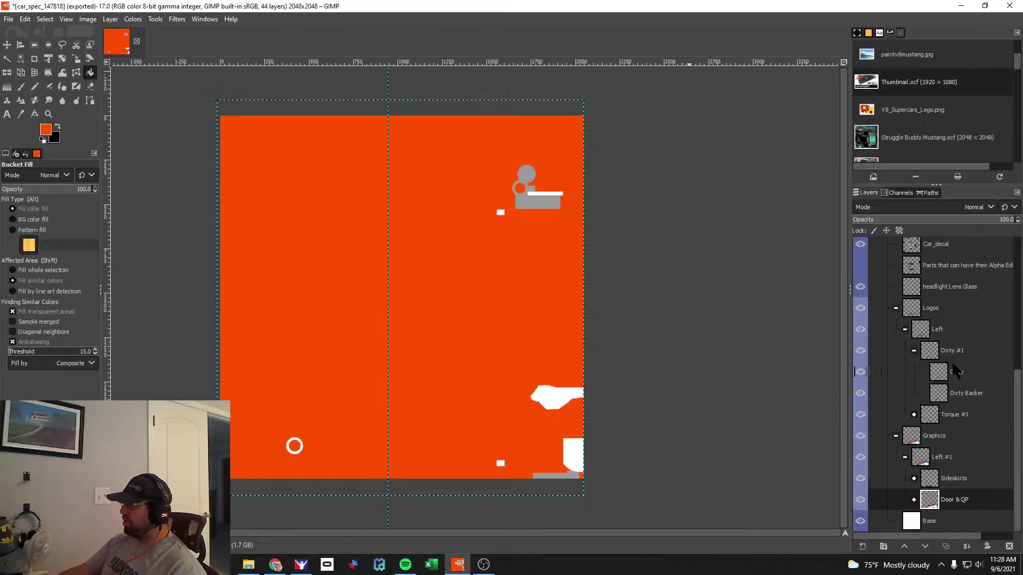
pyautogui.click(940, 432)
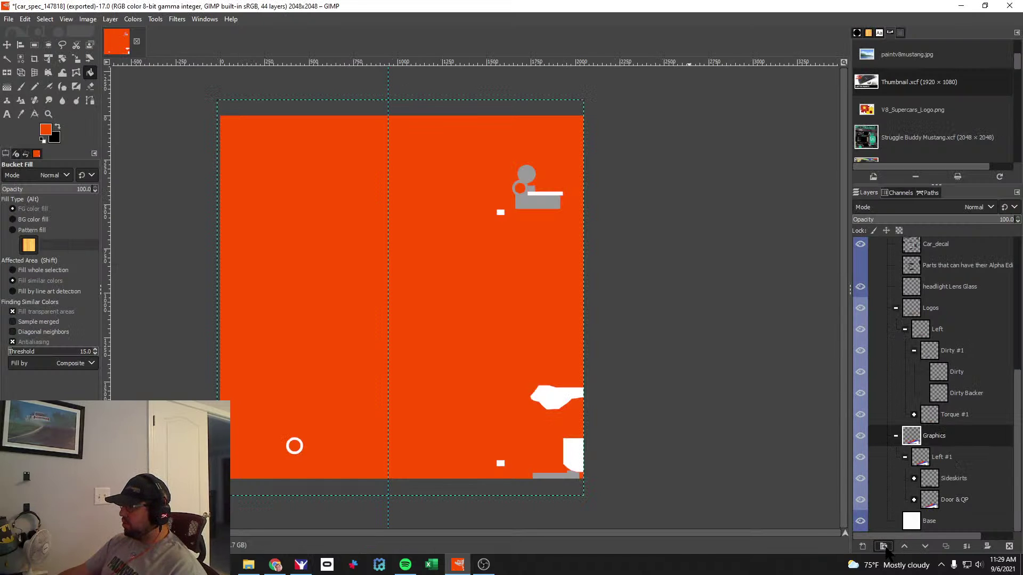
pyautogui.click(884, 547)
pyautogui.doubleClick(945, 457)
pyautogui.write('Front')
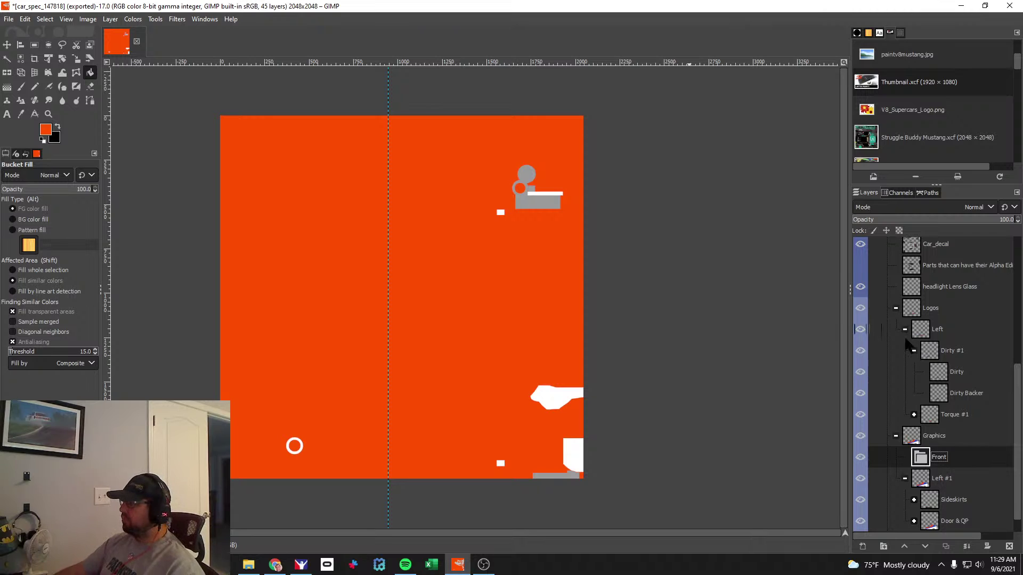
# Hide the Custom Spec Map group and export the livery over car_147818.tga in the v8supercars fordmustanggt folder.
pyautogui.scroll(5, 905, 334)
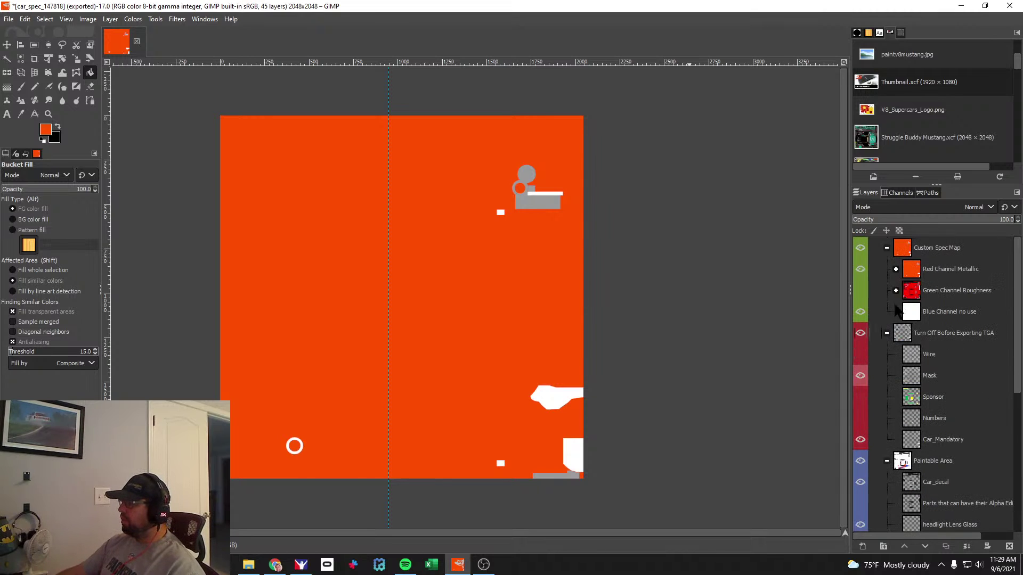
pyautogui.click(860, 248)
pyautogui.scroll(-5, 897, 460)
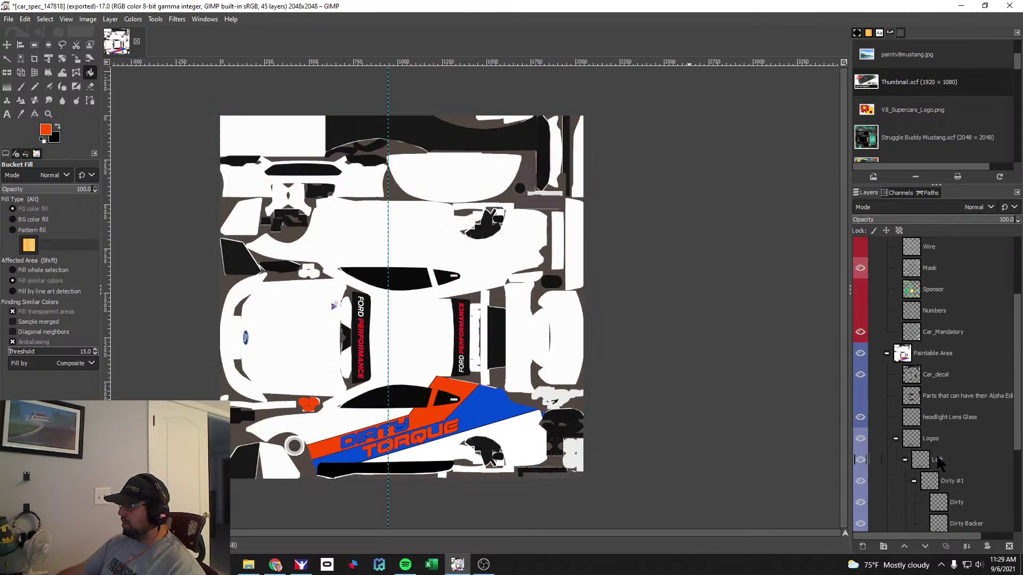
pyautogui.click(8, 19)
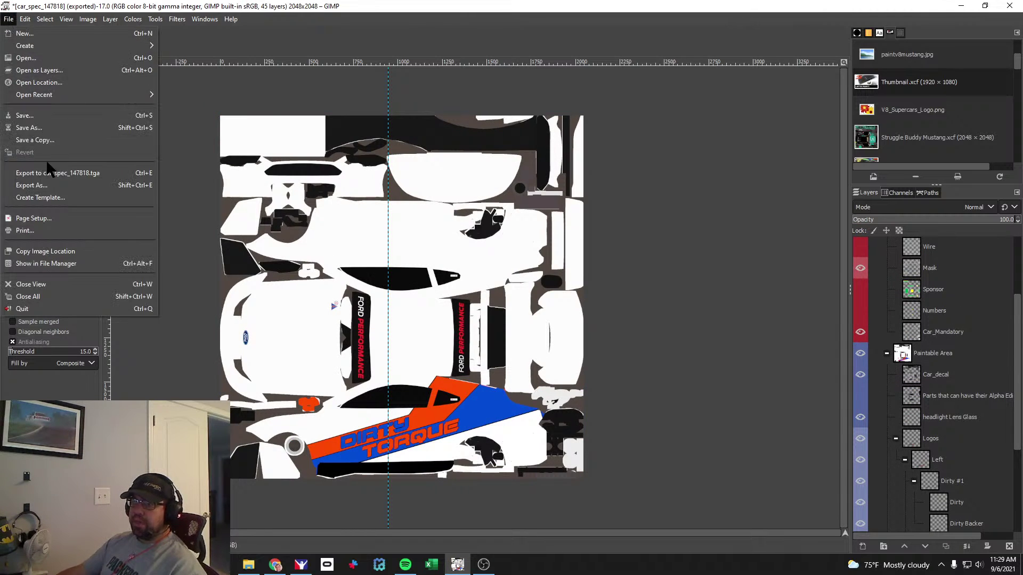
pyautogui.click(38, 185)
pyautogui.click(133, 122)
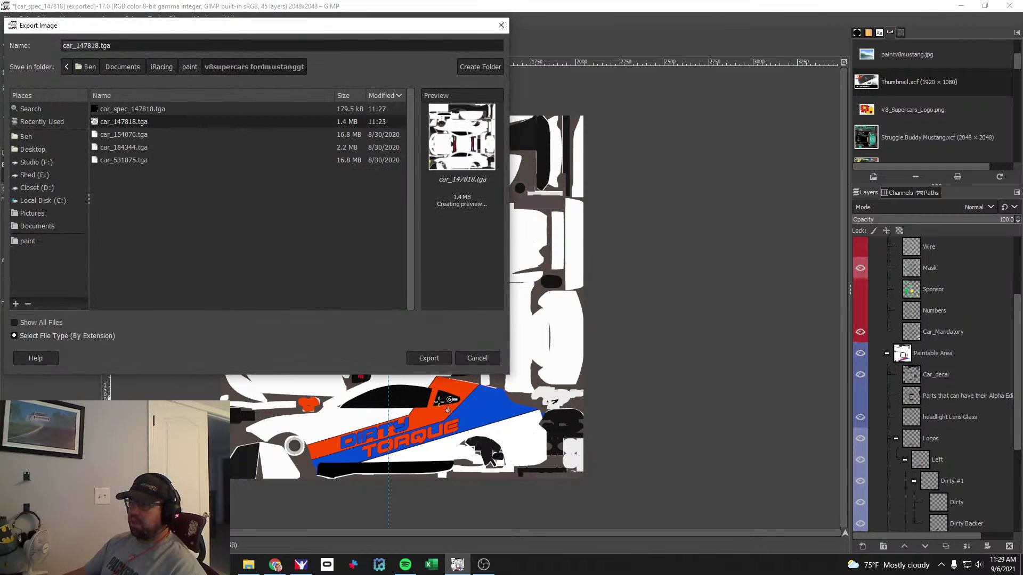
pyautogui.click(429, 358)
pyautogui.click(281, 250)
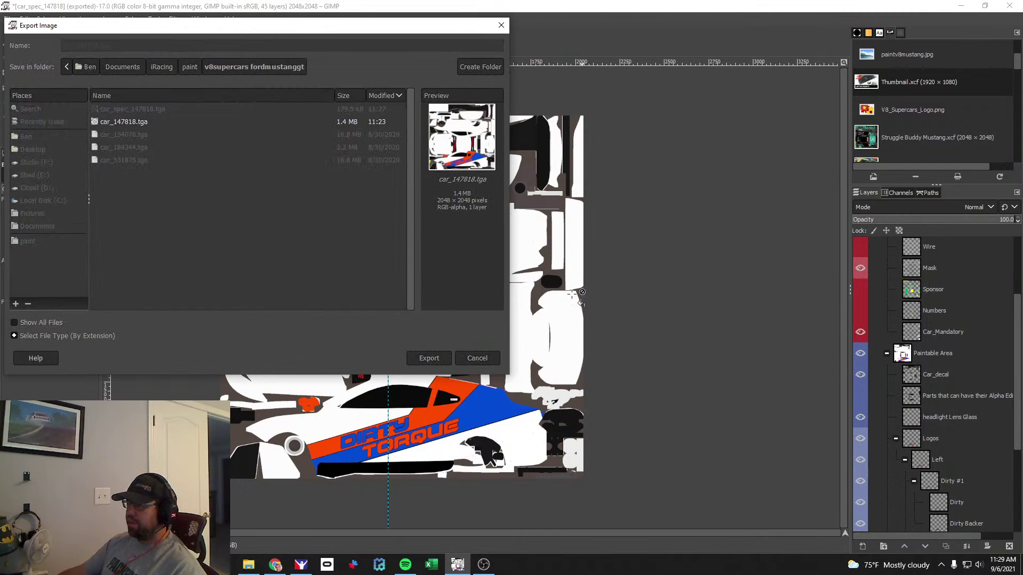
pyautogui.click(518, 334)
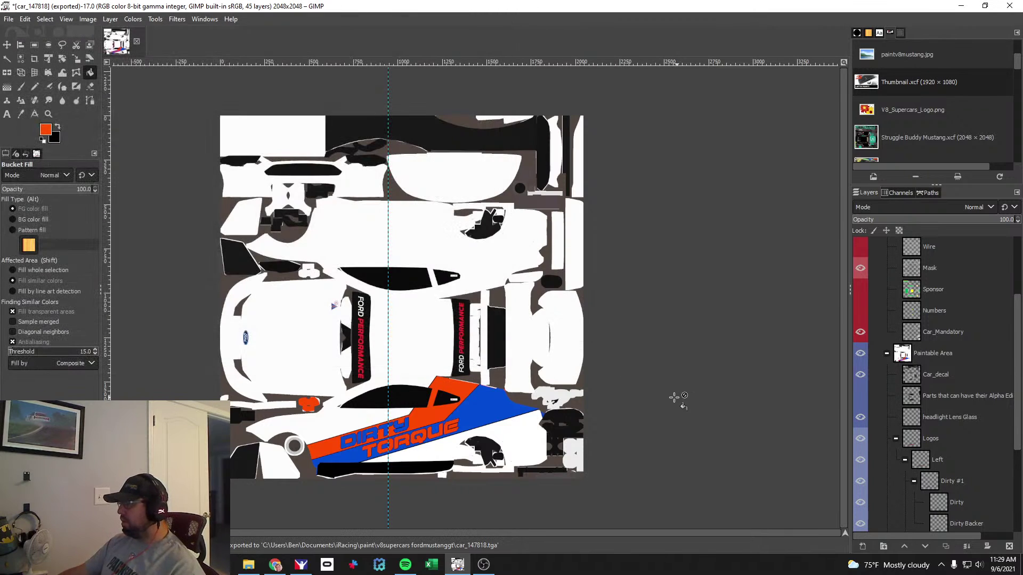
# Select the Front layer group and make the Wire layer visible over the livery.
pyautogui.scroll(-2, 957, 468)
pyautogui.scroll(-6, 957, 467)
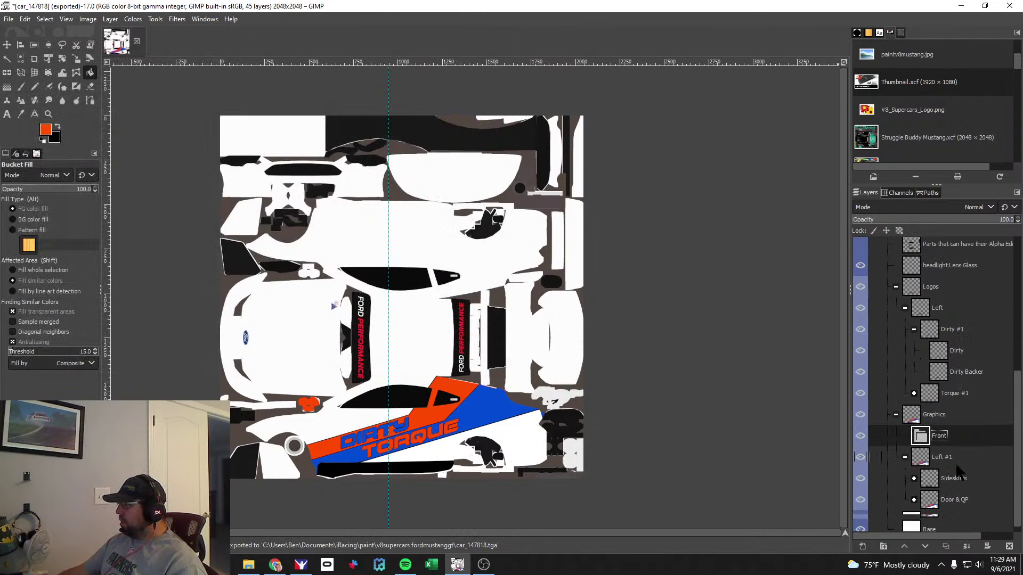
pyautogui.click(959, 439)
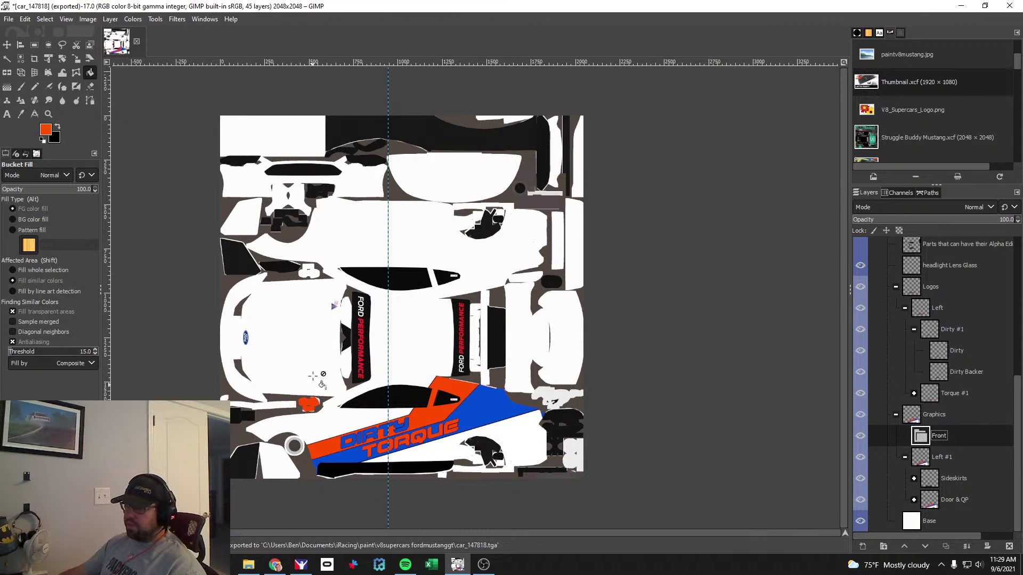
pyautogui.scroll(6, 959, 404)
pyautogui.scroll(8, 957, 398)
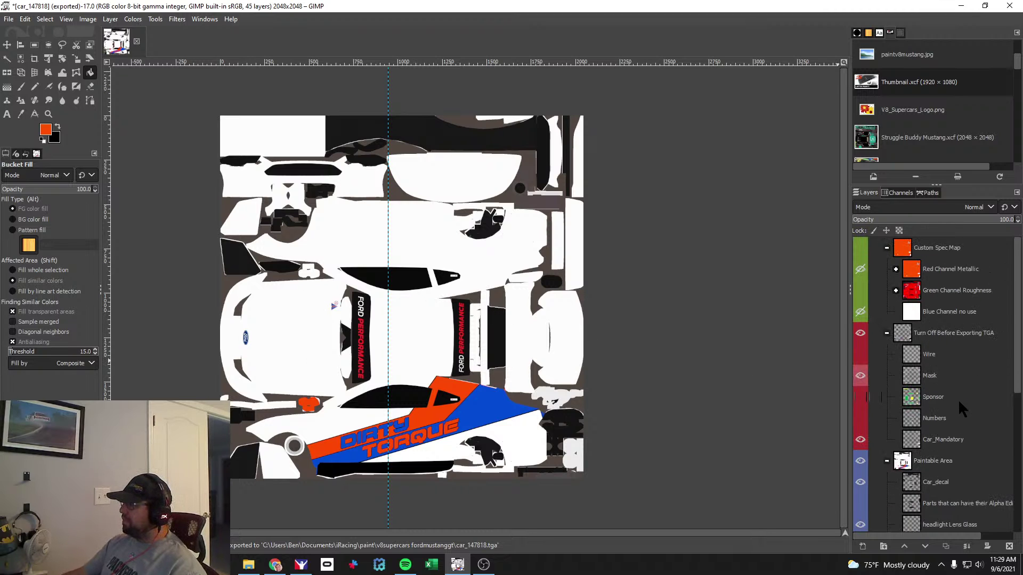
pyautogui.click(860, 353)
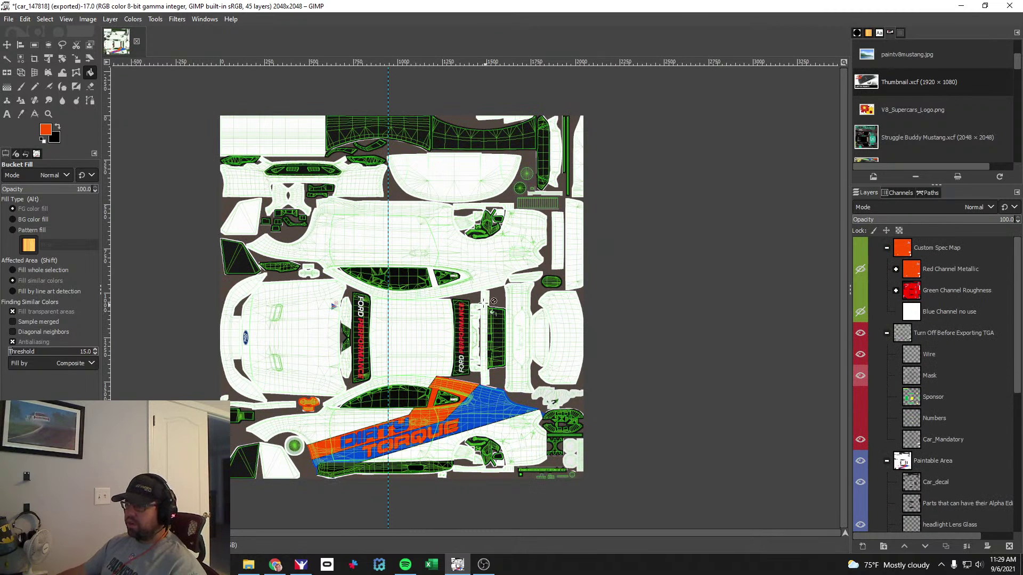
# Re-export the livery with the wireframe and examine the mesh along the car's front fender and side in iRacing.
pyautogui.scroll(3, 388, 426)
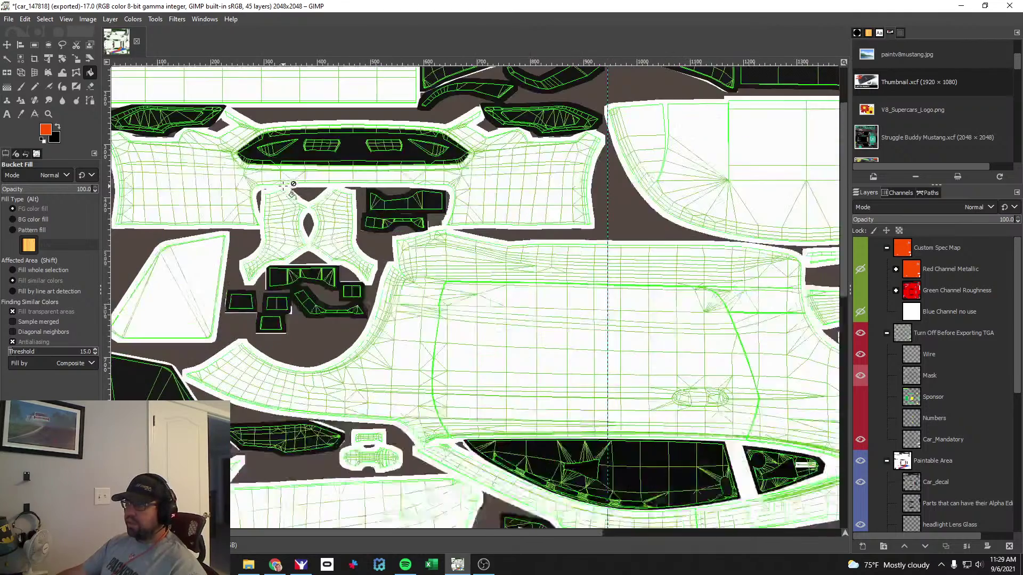
pyautogui.scroll(-3, 530, 278)
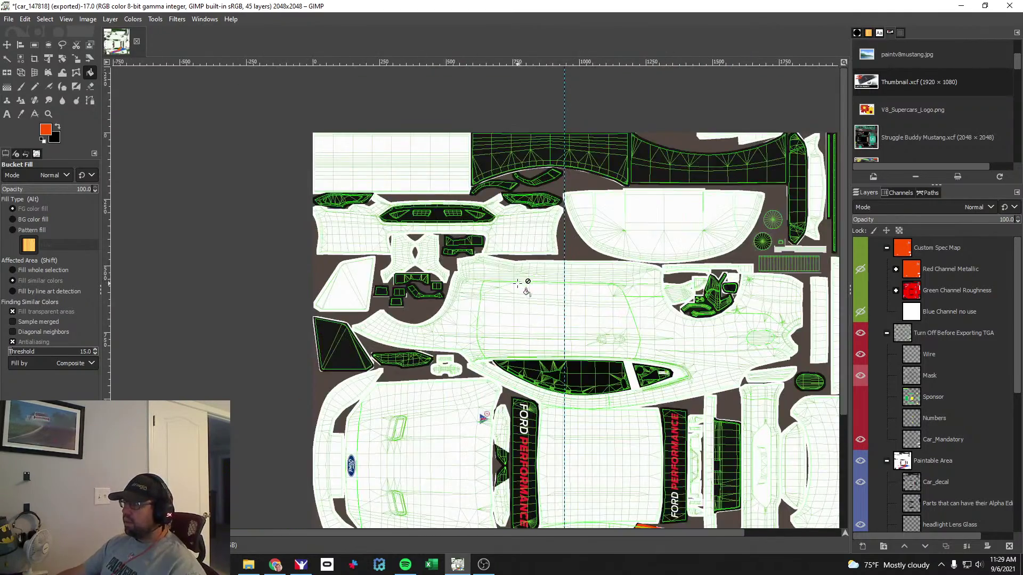
pyautogui.hotkey('alt', 'Tab')
pyautogui.hotkey('alt', 'Tab')
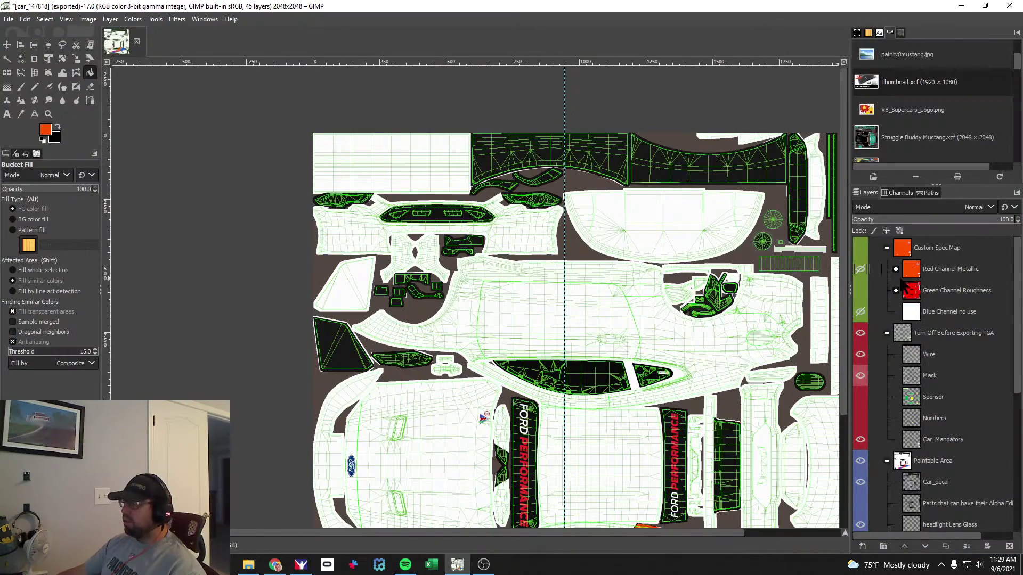
pyautogui.hotkey('alt', 'Tab')
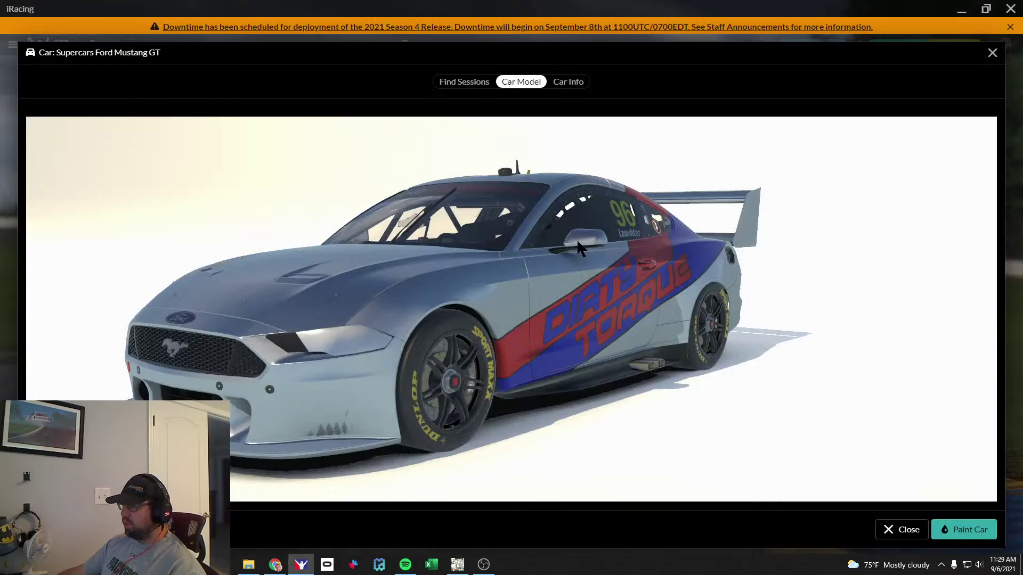
pyautogui.hotkey('alt', 'Tab')
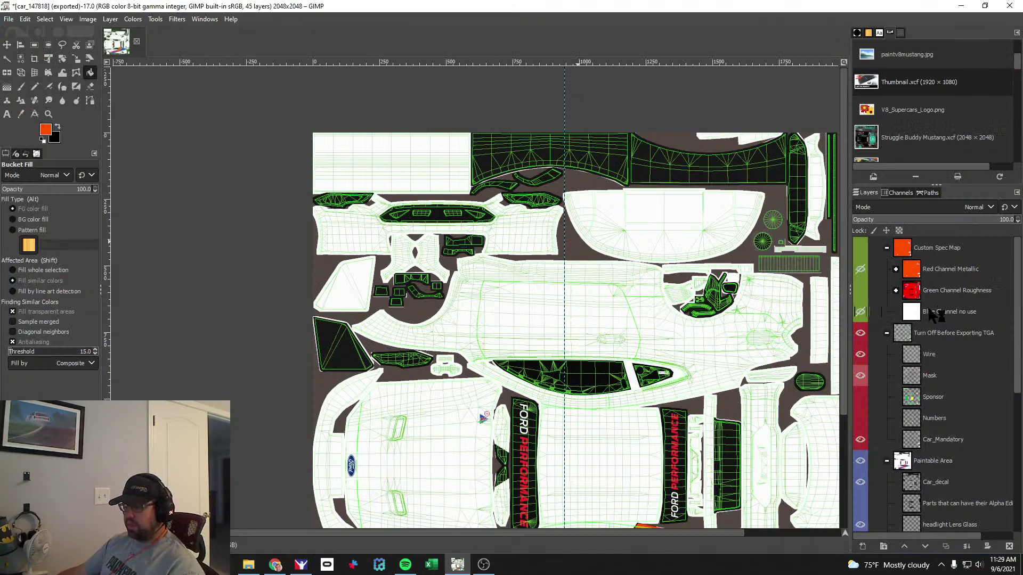
pyautogui.hotkey('alt', 'Tab')
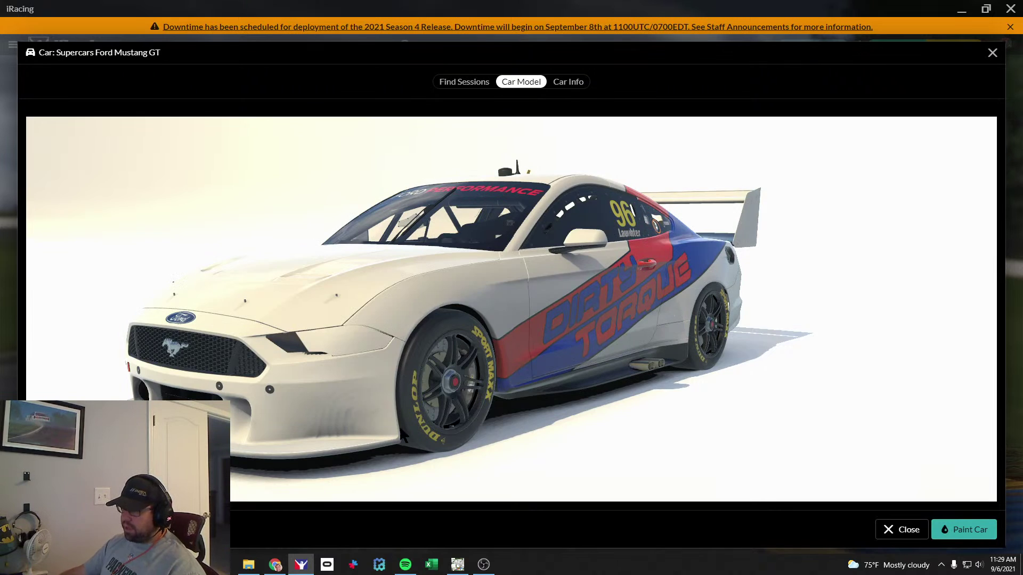
pyautogui.scroll(3, 360, 430)
pyautogui.moveTo(438, 391); pyautogui.dragTo(409, 382)
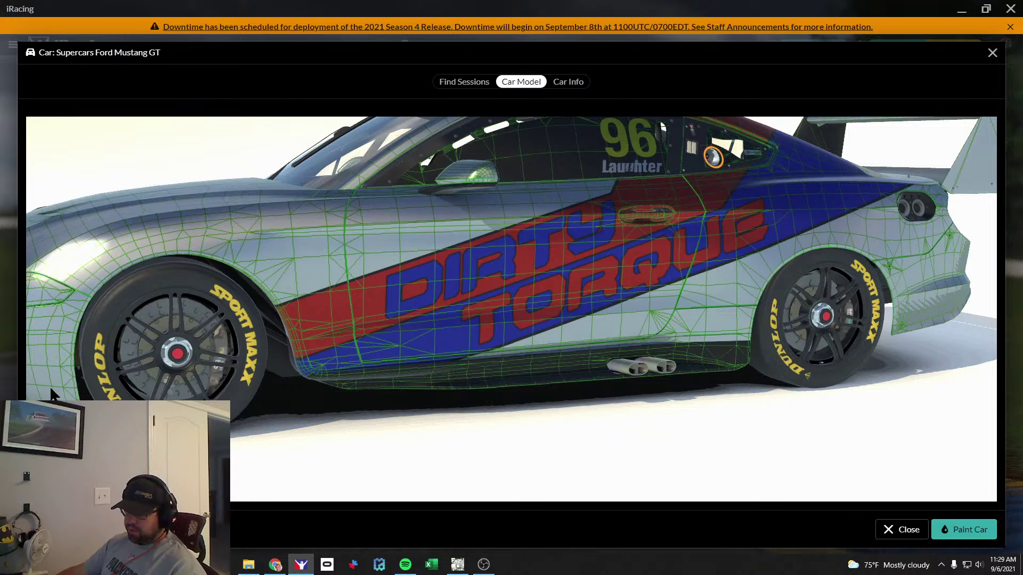
pyautogui.moveTo(215, 453); pyautogui.dragTo(233, 451)
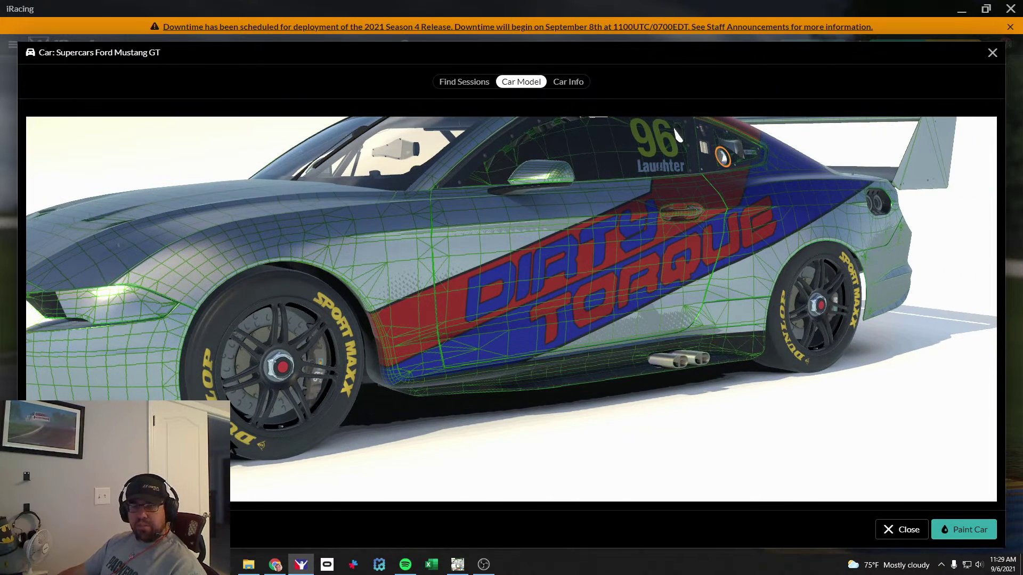
# Back in GIMP, draw a rectangular selection of about 370 × 130 px overlapping the front bumper corner and the fender below it.
pyautogui.hotkey('alt', 'Tab')
pyautogui.scroll(-2, 666, 387)
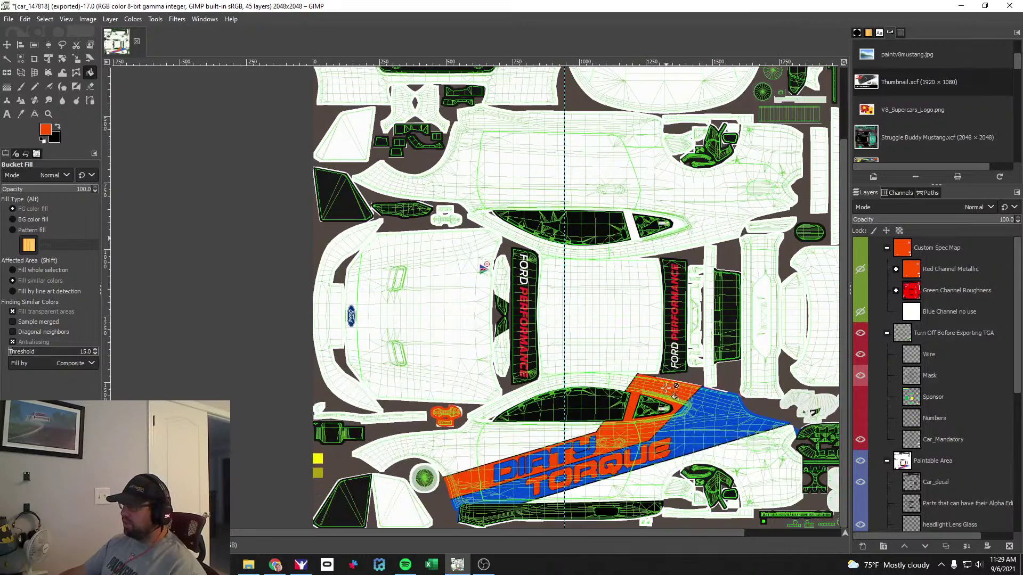
pyautogui.scroll(4, 457, 432)
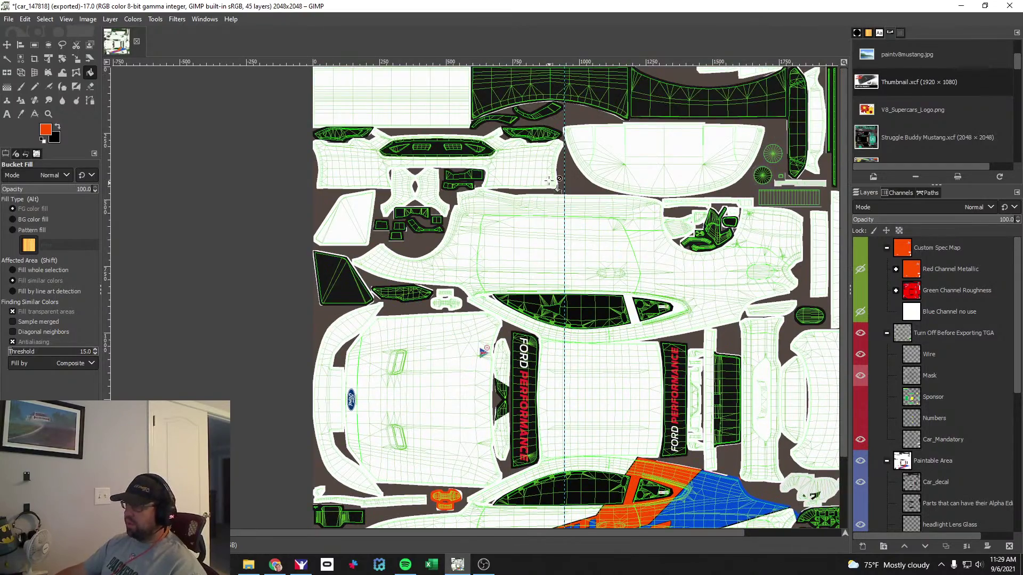
pyautogui.scroll(3, 550, 171)
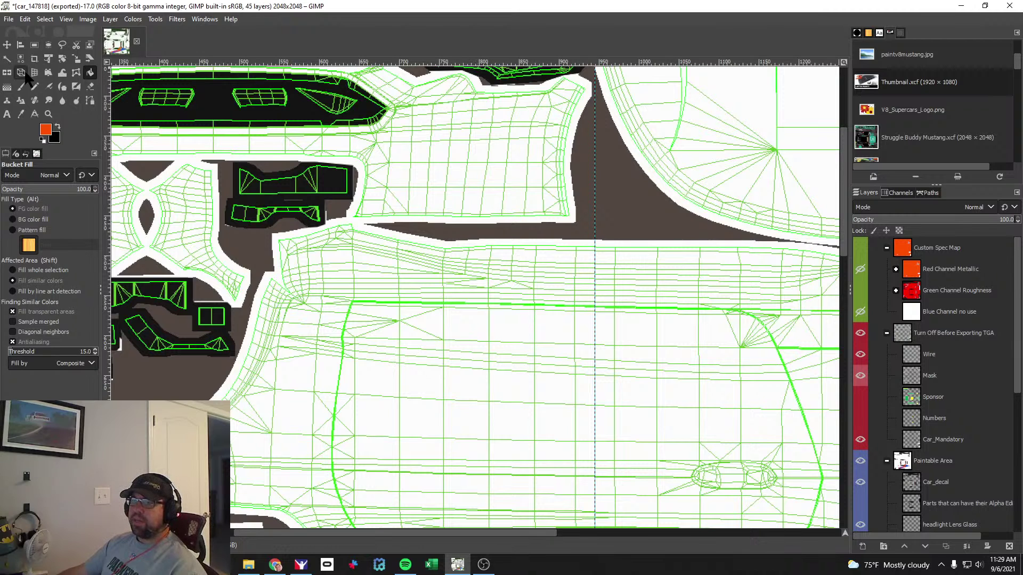
pyautogui.click(34, 45)
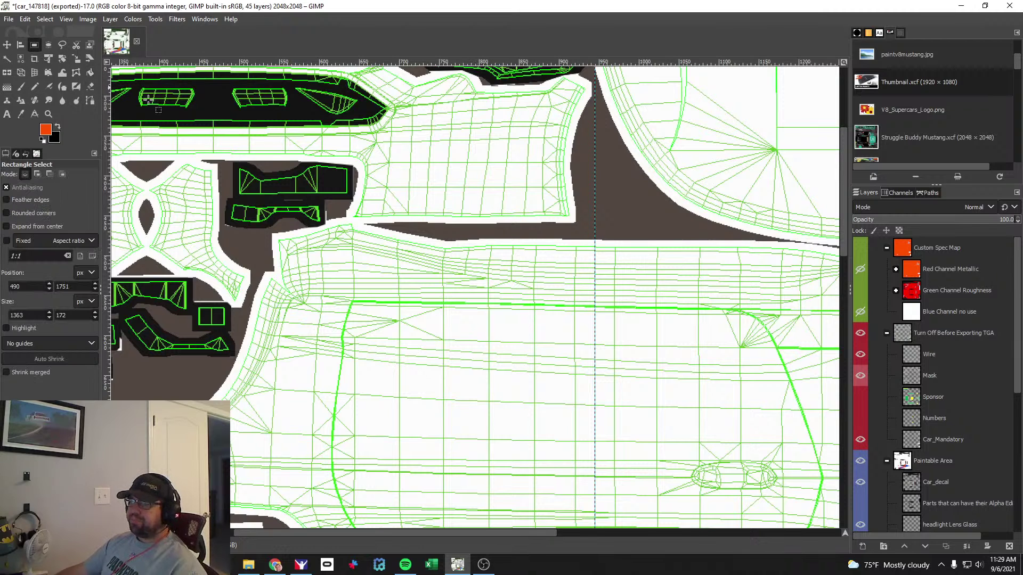
pyautogui.moveTo(423, 166); pyautogui.dragTo(718, 269)
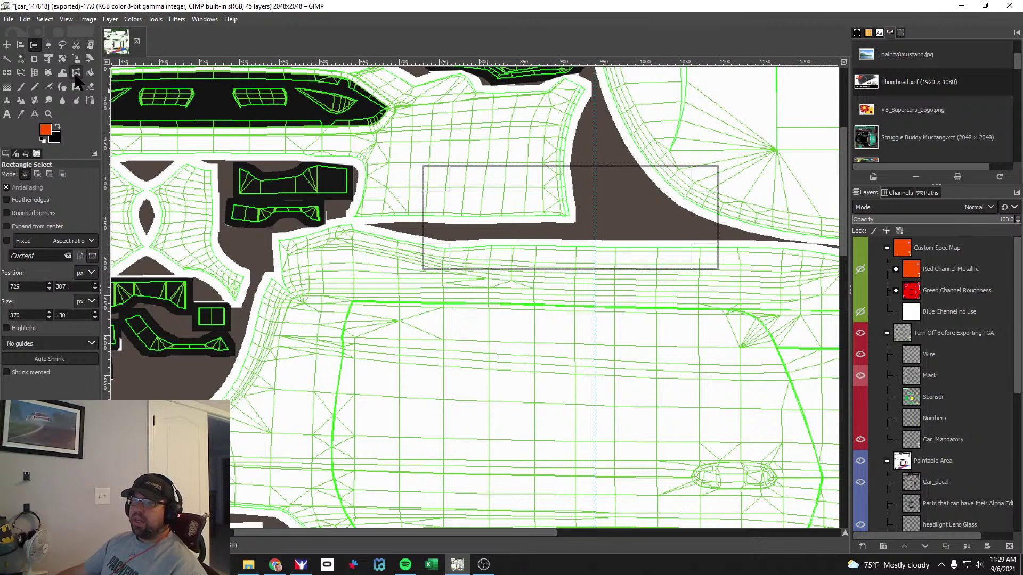
# Rotate the rectangular selection itself by -16 degrees.
pyautogui.click(61, 59)
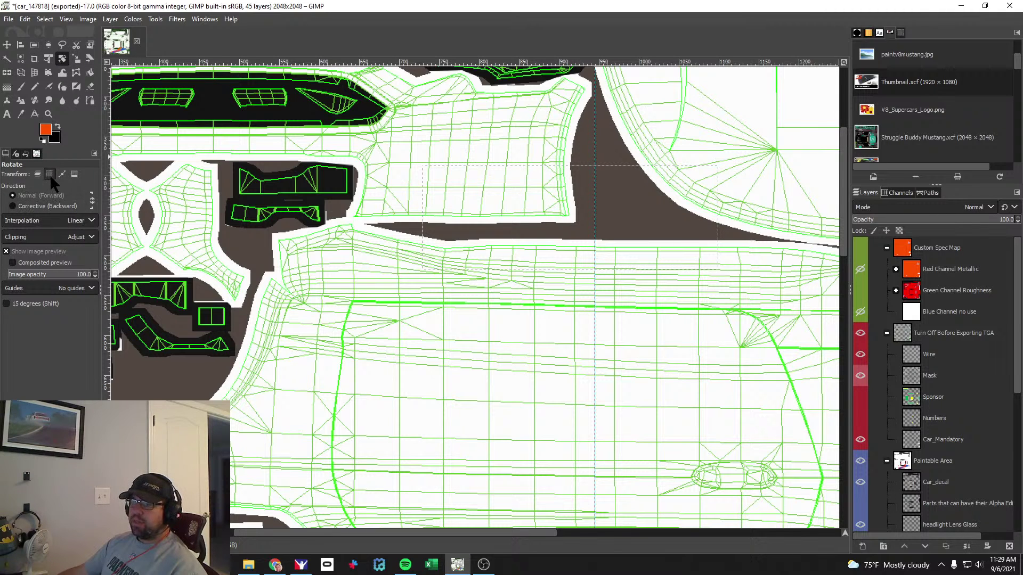
pyautogui.click(498, 228)
pyautogui.write('-')
pyautogui.write('169.')
pyautogui.press('BackSpace')
pyautogui.press('BackSpace')
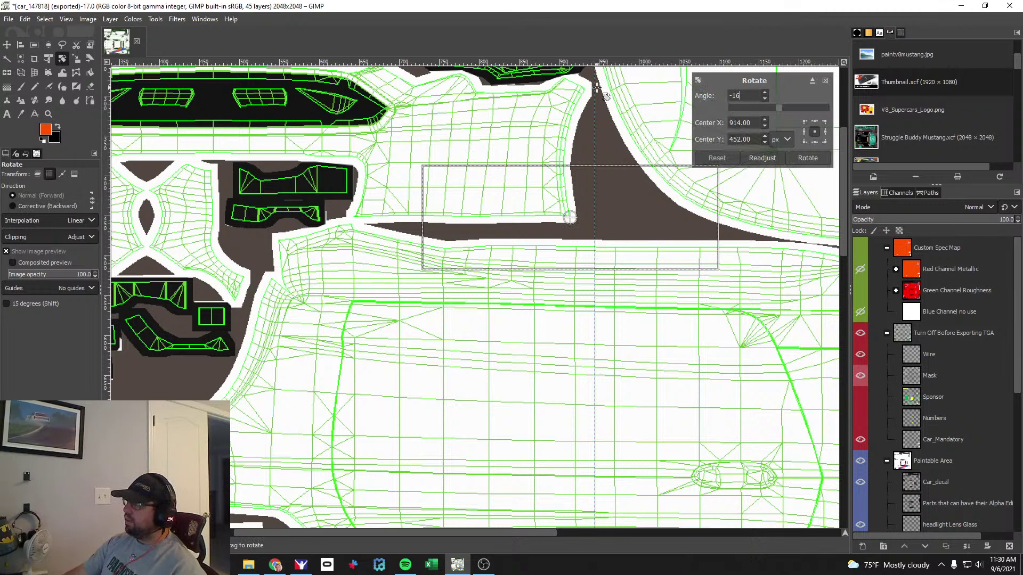
pyautogui.click(807, 158)
# Move the rotated selection outline left and slightly down across the bumper corner and front fender, checking the placement against the car in iRacing.
pyautogui.click(7, 44)
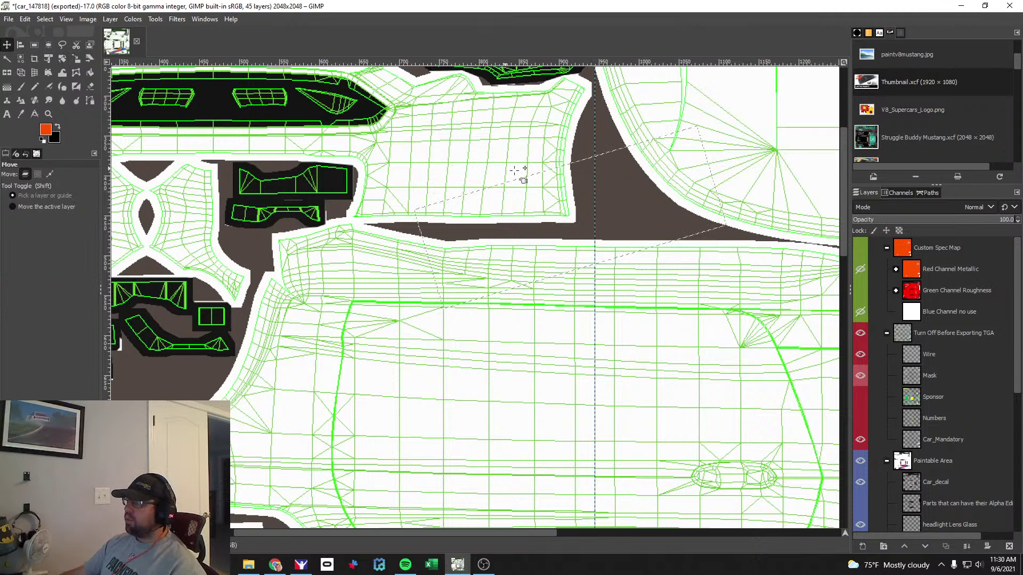
pyautogui.click(559, 191)
pyautogui.click(556, 190)
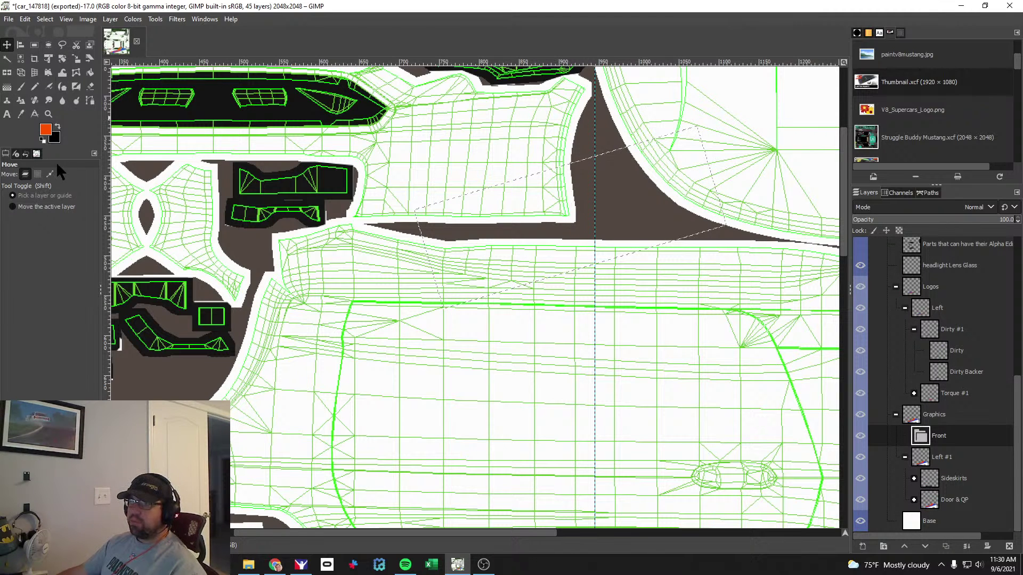
pyautogui.click(38, 174)
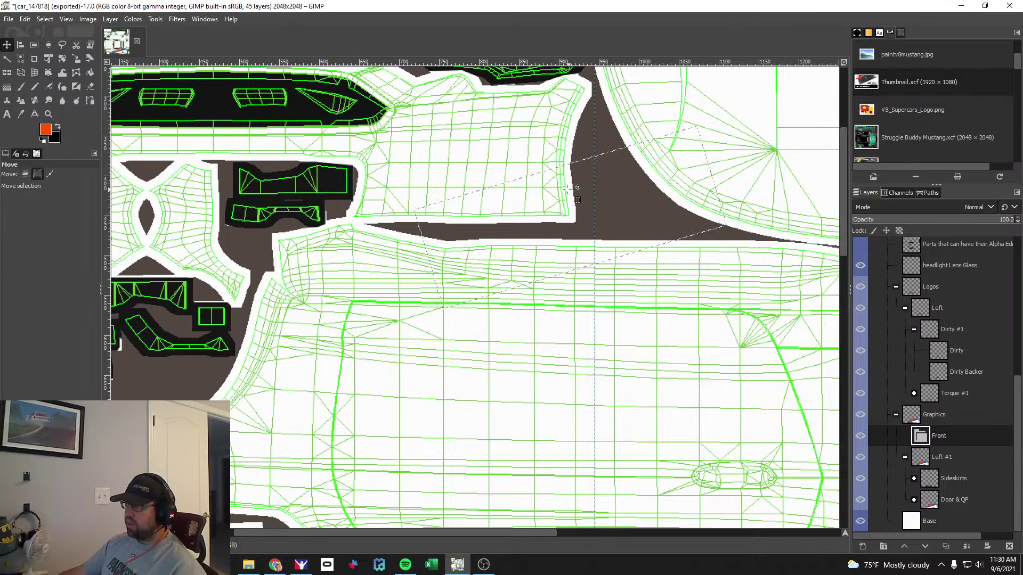
pyautogui.moveTo(554, 191); pyautogui.dragTo(512, 203)
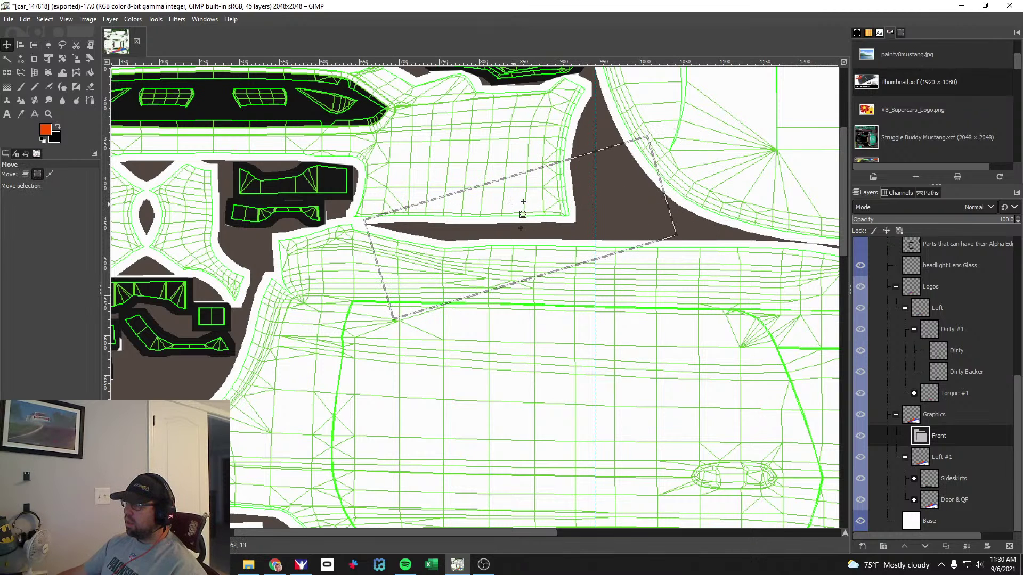
pyautogui.hotkey('alt', 'Tab')
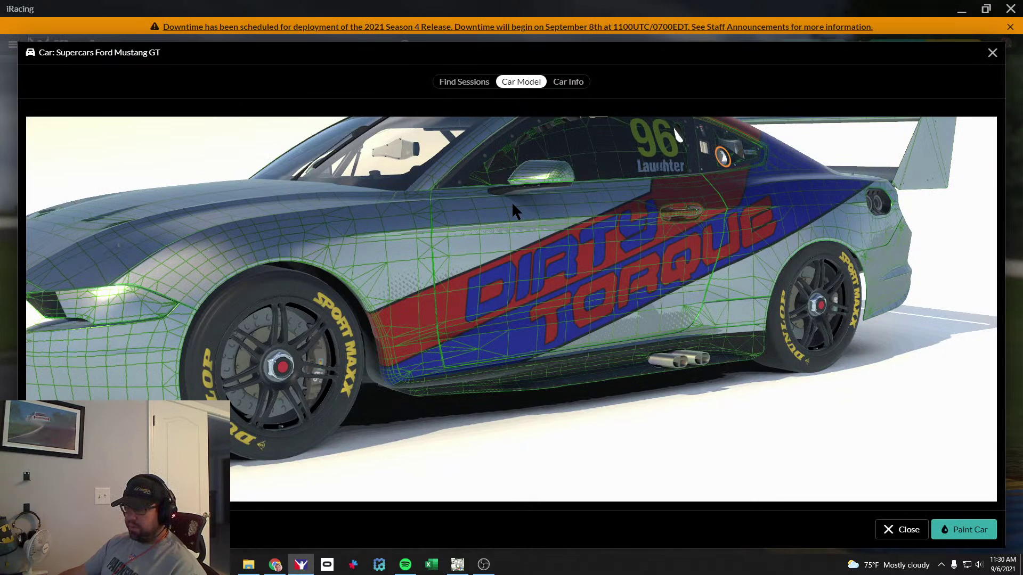
pyautogui.hotkey('alt', 'Tab')
pyautogui.moveTo(524, 213); pyautogui.dragTo(524, 214)
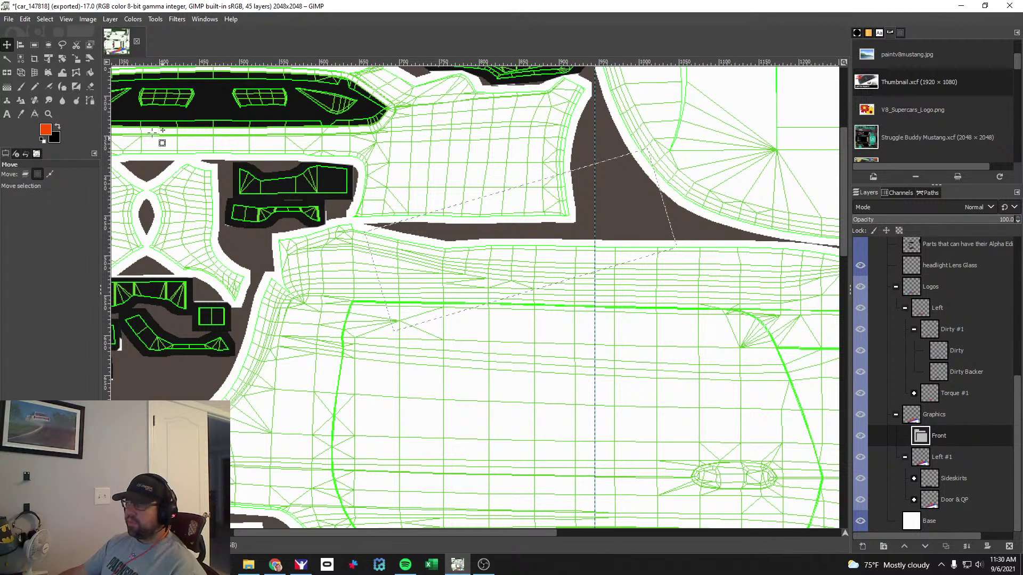
# Set the Paintbrush to paint in black and add a transparent layer named Front Bumper Swoop inside the Front group.
pyautogui.click(21, 86)
pyautogui.click(57, 126)
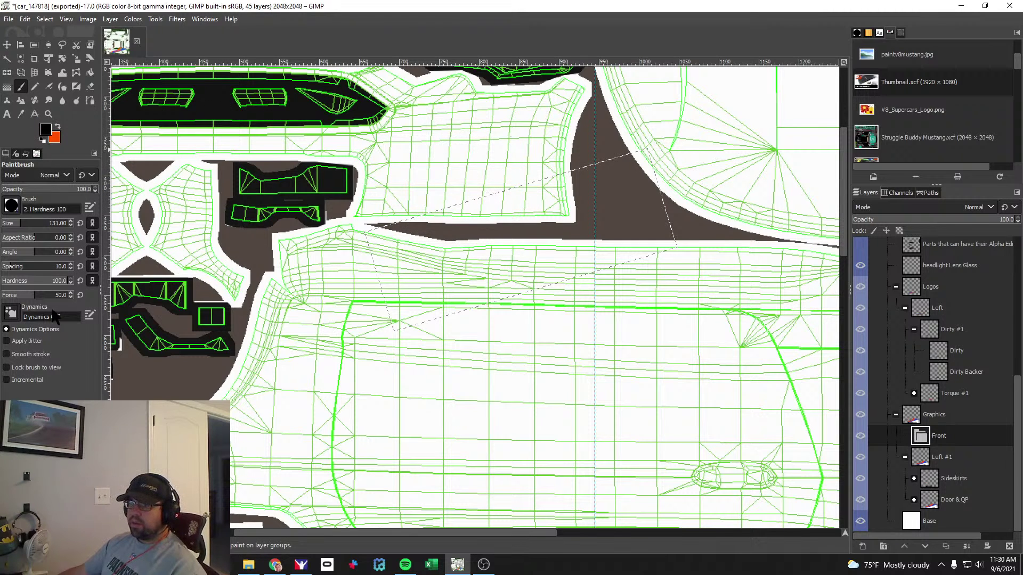
pyautogui.click(863, 547)
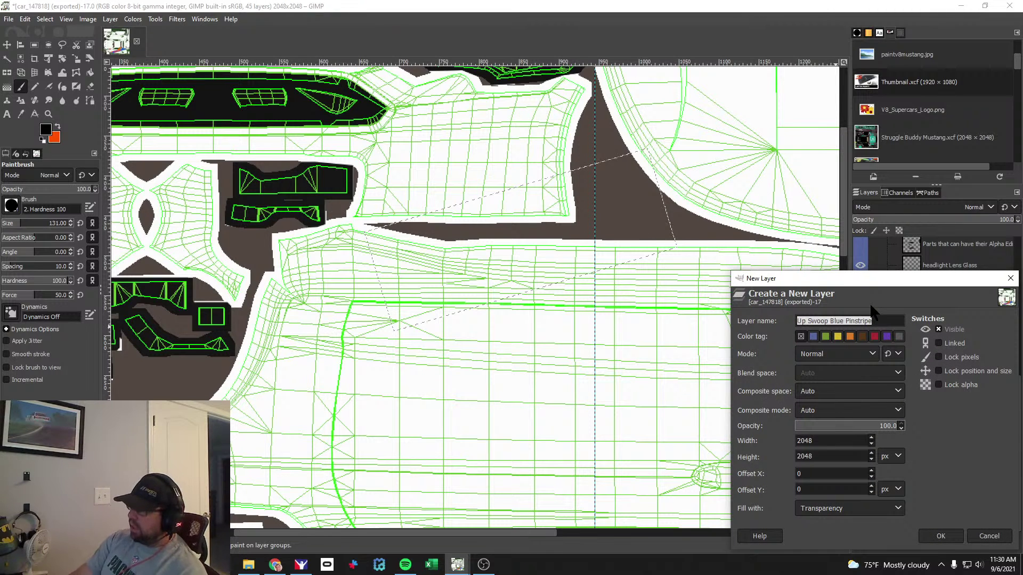
pyautogui.write('Front ')
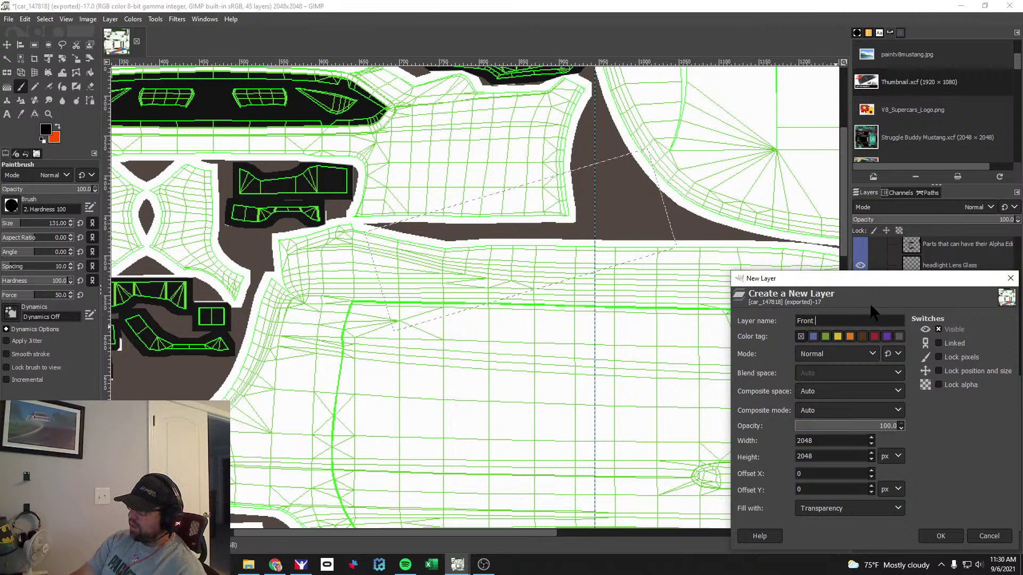
pyautogui.write('Bumpe')
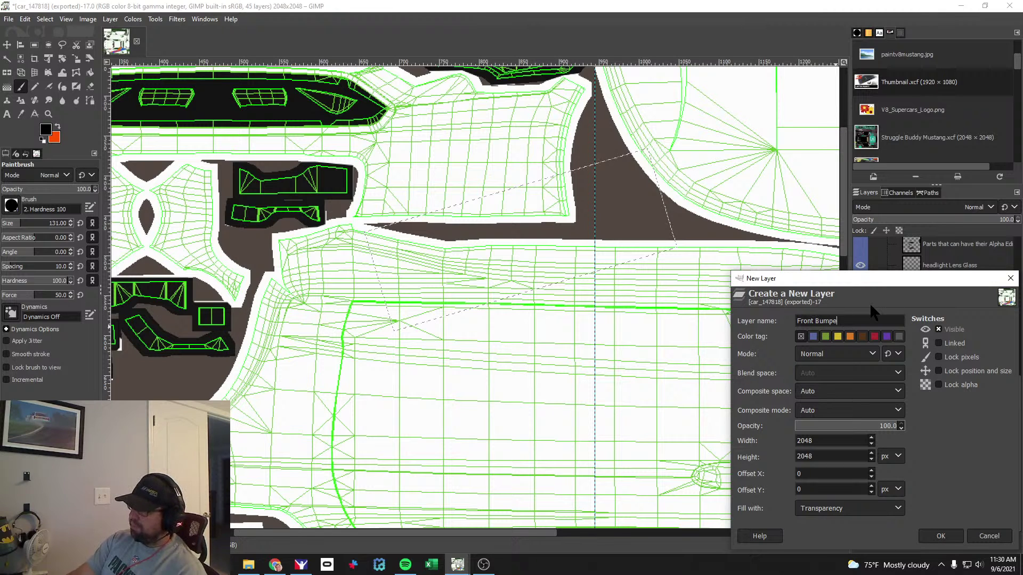
pyautogui.write('r Swoop')
pyautogui.press('Return')
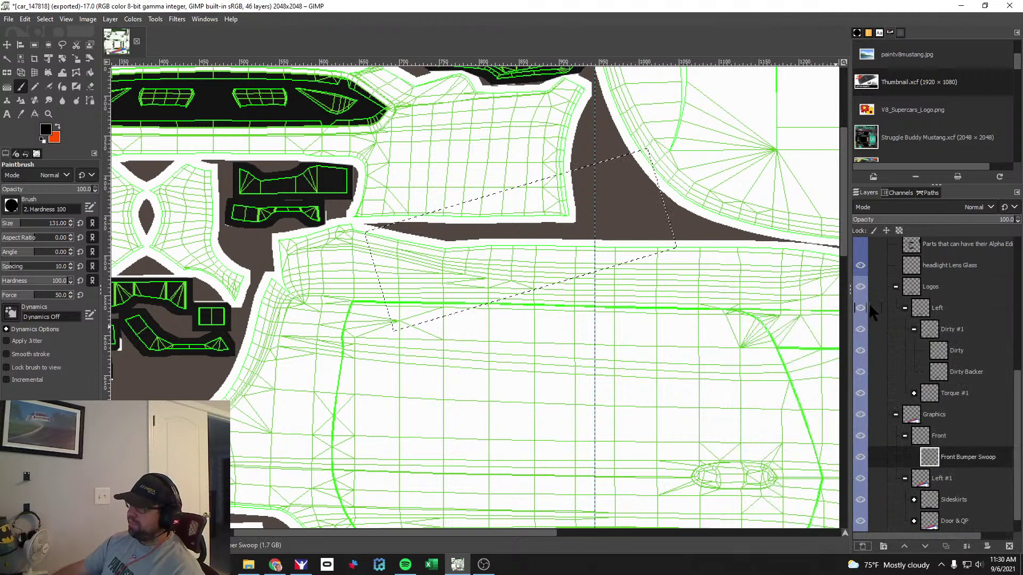
# Paint the part of the front bumper corner inside the selection black and check the swoop on the car in iRacing.
pyautogui.moveTo(425, 176); pyautogui.dragTo(547, 187)
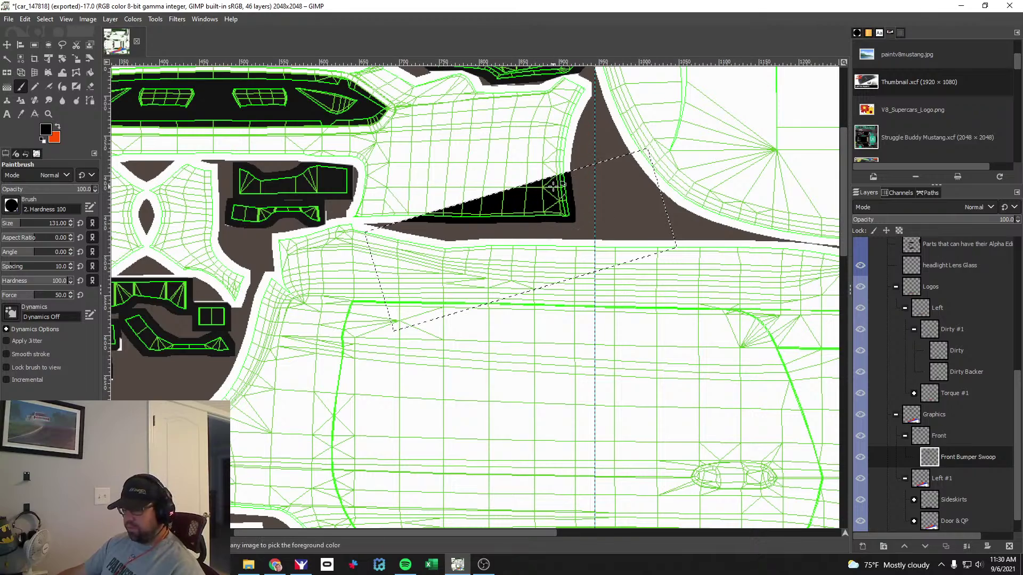
pyautogui.hotkey('alt', 'Tab')
pyautogui.scroll(-5, 418, 327)
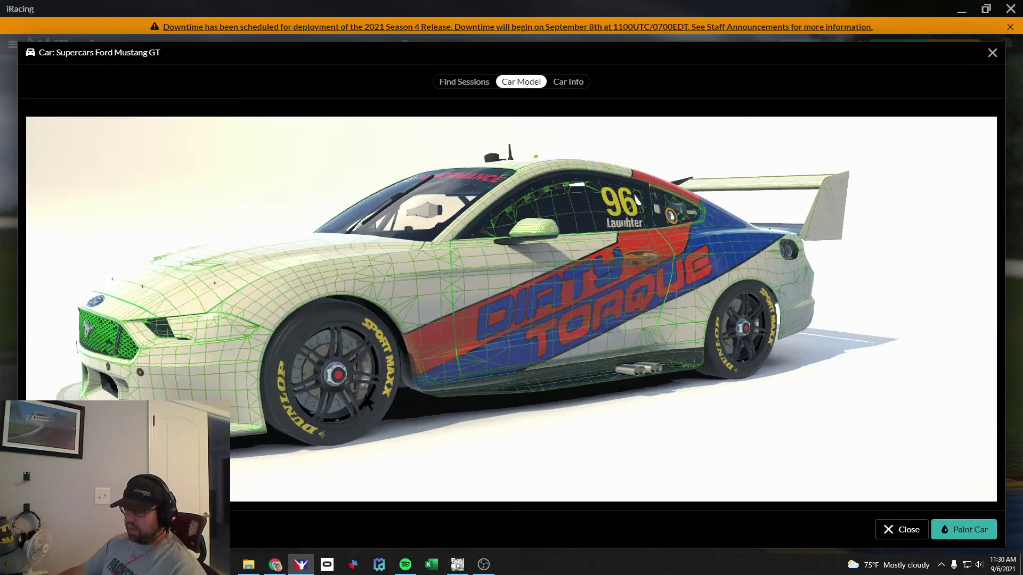
pyautogui.moveTo(361, 396); pyautogui.dragTo(293, 392)
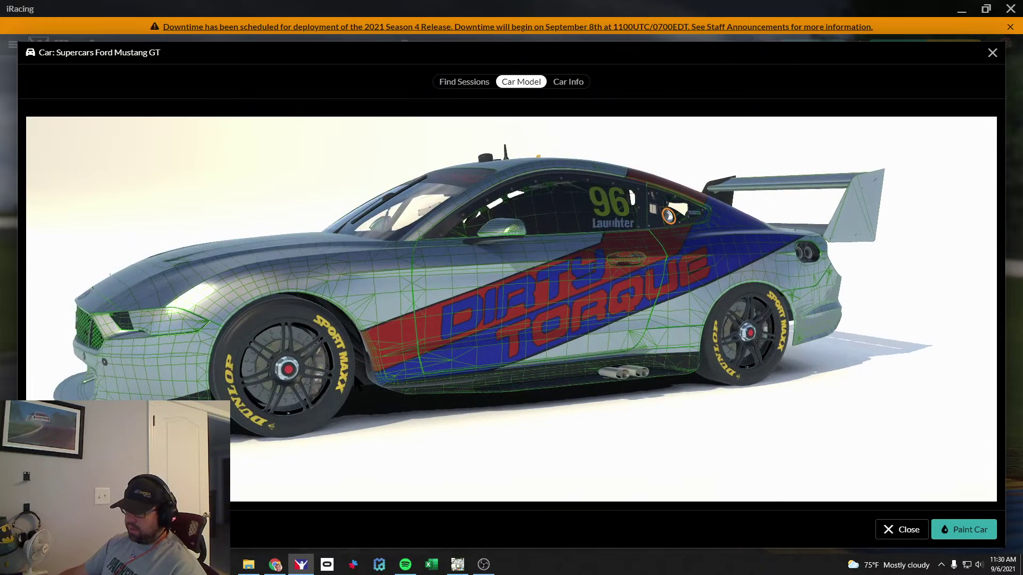
# Back in GIMP, nudge the selection outline up slightly, paint the bumper corner black to its edge, and recheck the car in iRacing.
pyautogui.hotkey('alt', 'Tab')
pyautogui.press('m')
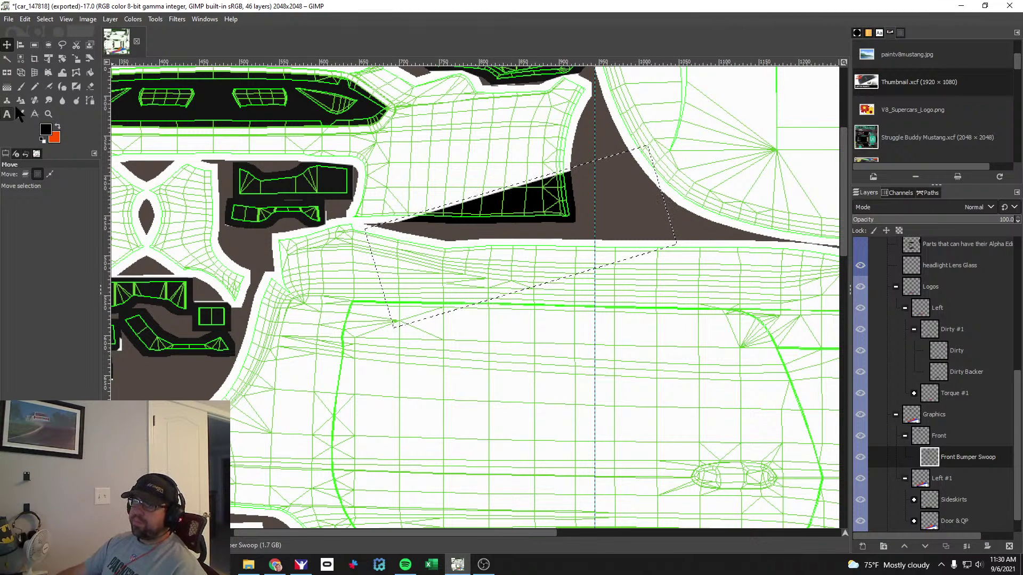
pyautogui.click(21, 86)
pyautogui.moveTo(440, 187)
pyautogui.mouseDown()
pyautogui.moveTo(482, 176)
pyautogui.moveTo(414, 182)
pyautogui.moveTo(481, 181)
pyautogui.mouseUp()
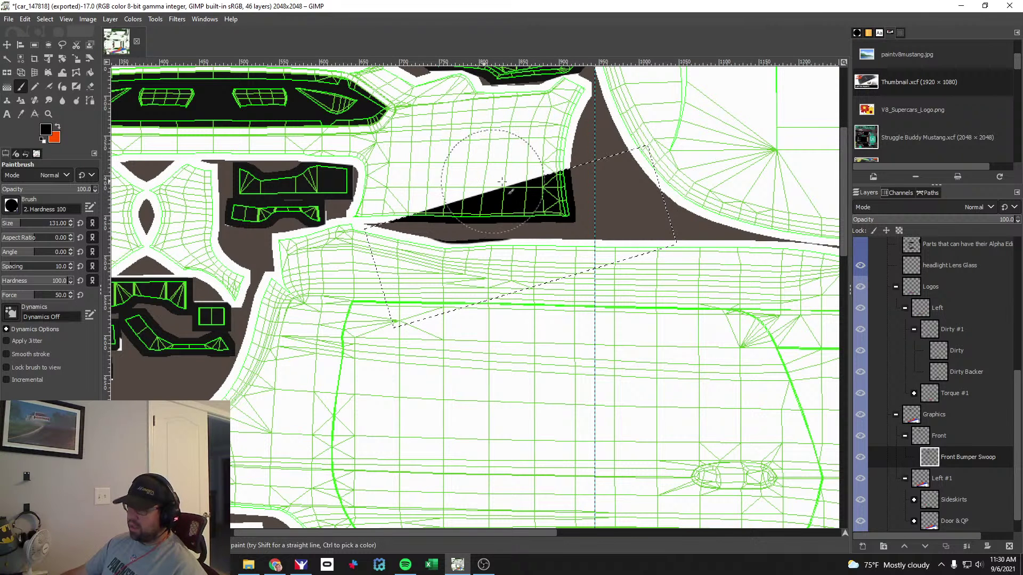
pyautogui.hotkey('alt', 'Tab')
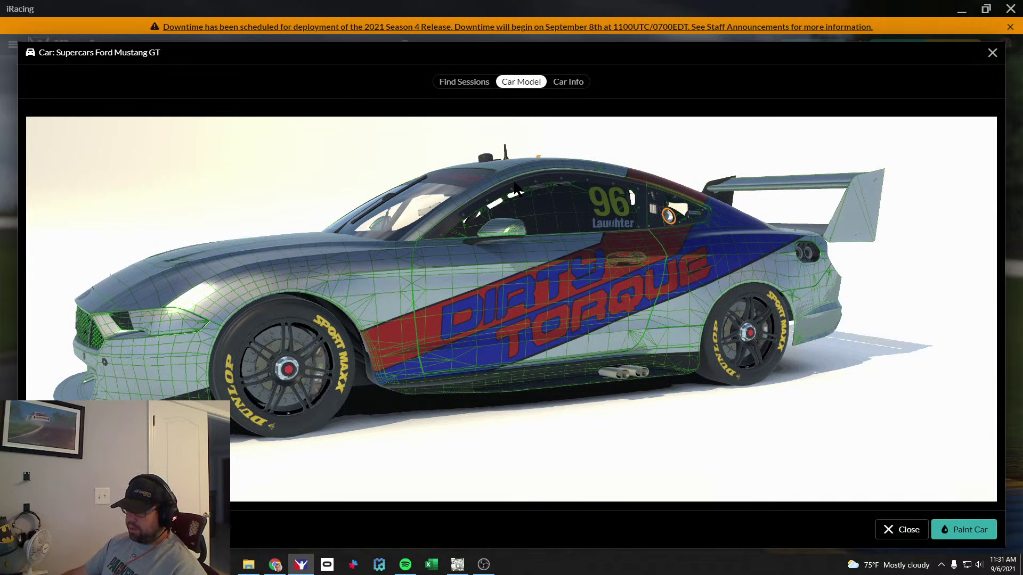
pyautogui.moveTo(408, 283); pyautogui.dragTo(426, 267)
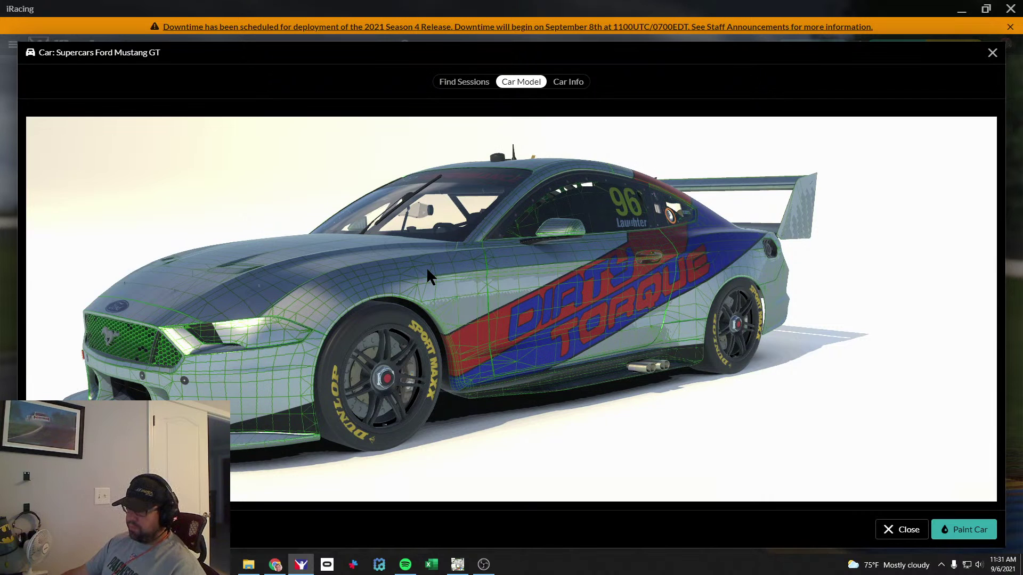
# Back in GIMP, rename the black bumper swoop layer as Front Bumper Swoop Pinstripe.
pyautogui.hotkey('alt', 'Tab')
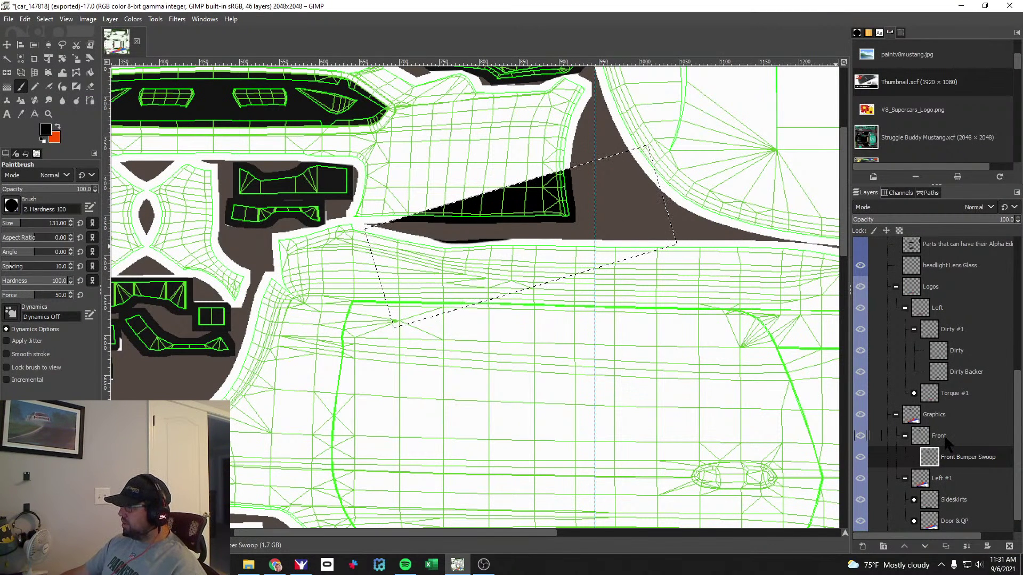
pyautogui.click(945, 440)
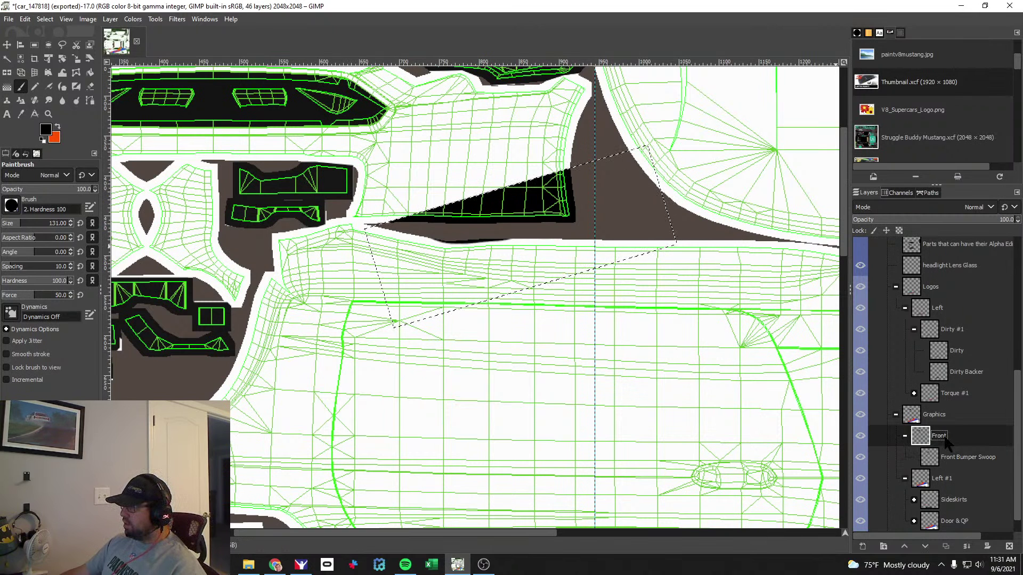
pyautogui.click(863, 547)
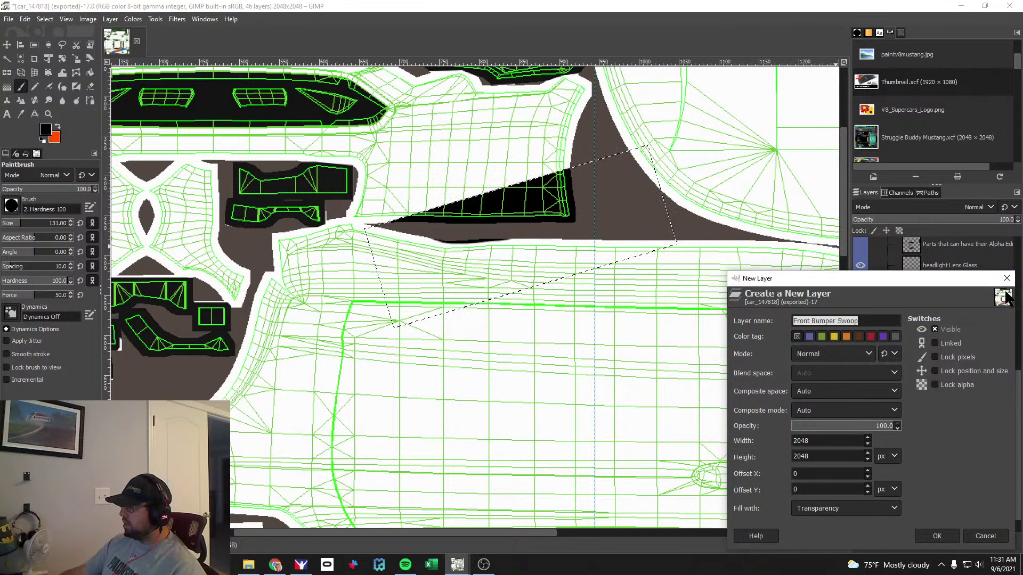
pyautogui.click(1009, 271)
pyautogui.doubleClick(968, 457)
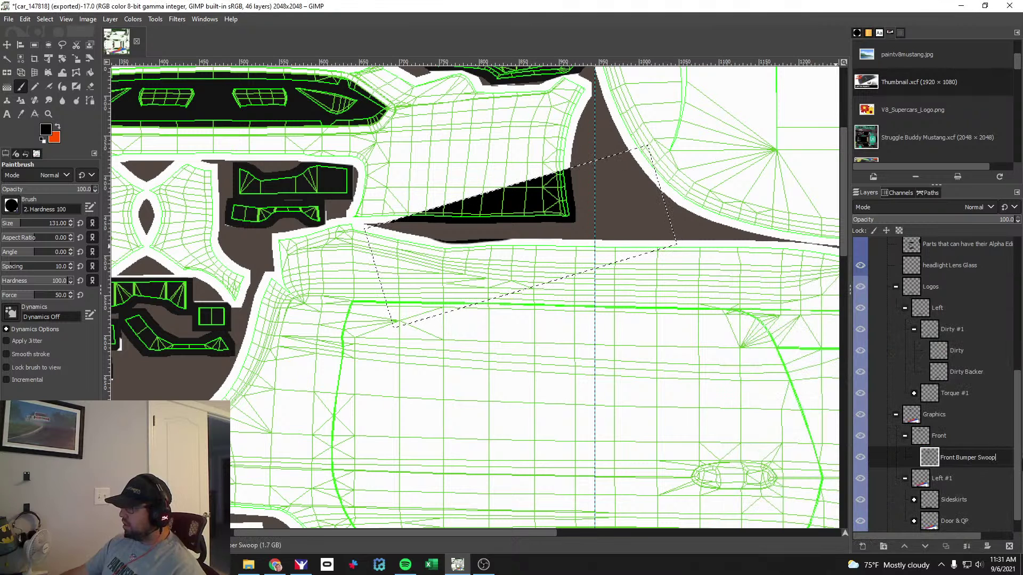
pyautogui.write('Pinstripe')
pyautogui.press('Return')
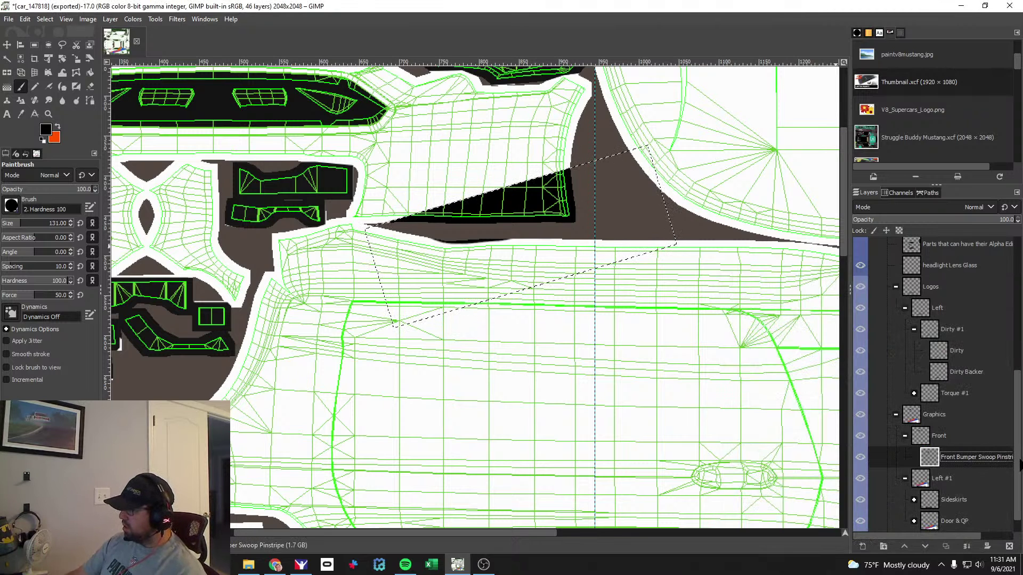
# Add a Front Bumper Swoop layer above the pinstripe layer and paint the selected bumper corner orange on it.
pyautogui.click(937, 436)
pyautogui.click(863, 547)
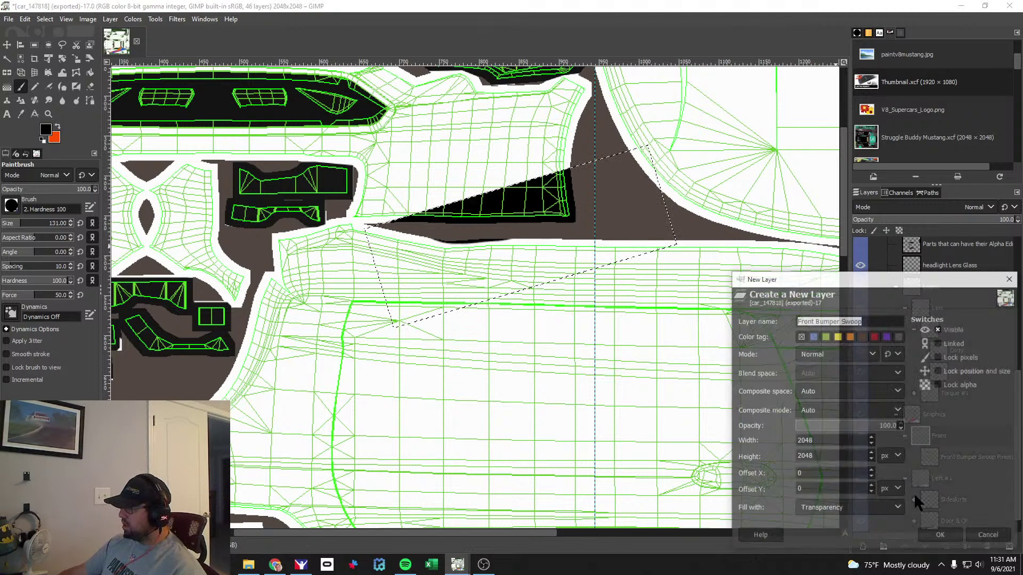
pyautogui.press('Return')
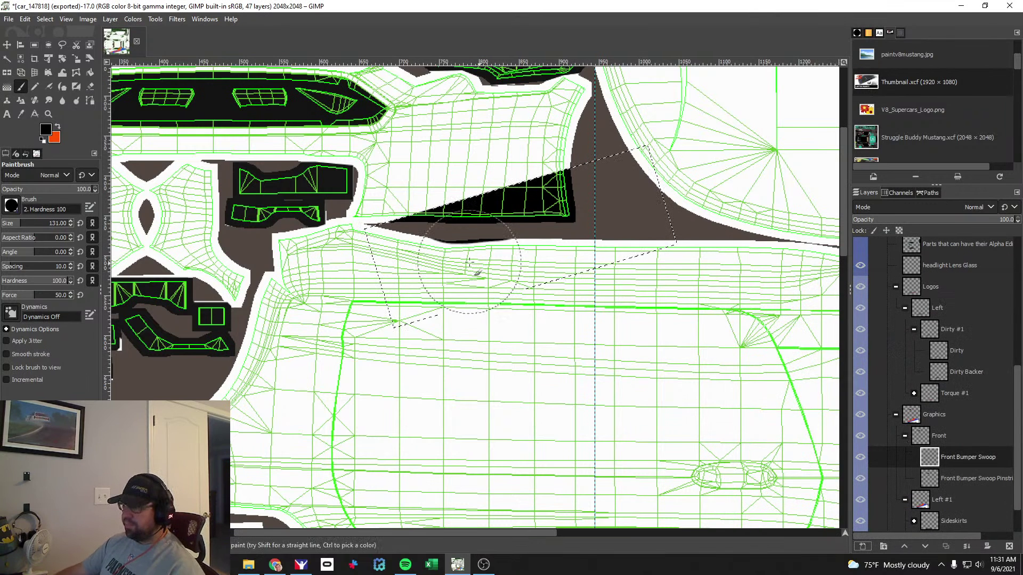
pyautogui.click(59, 126)
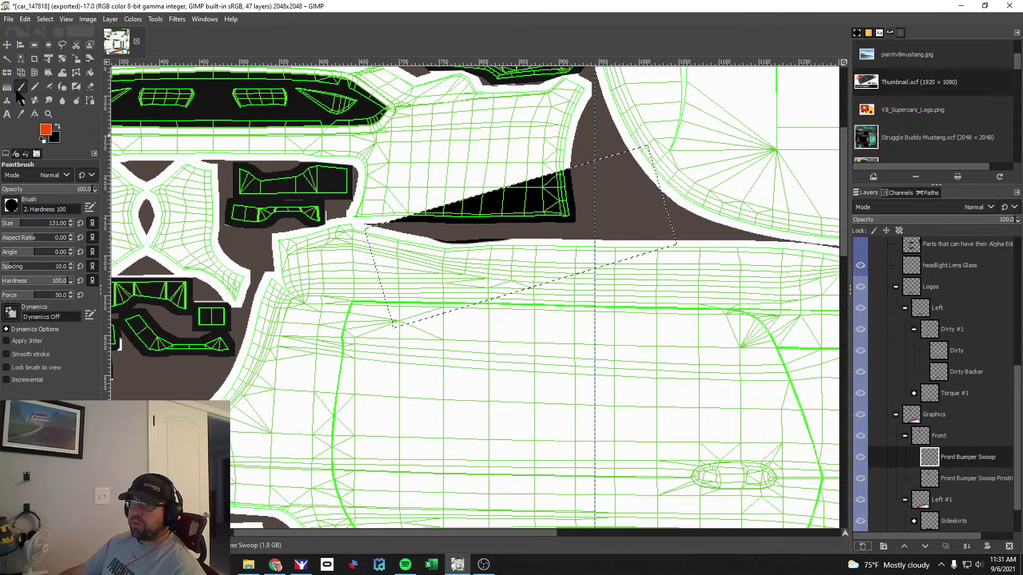
pyautogui.moveTo(418, 187); pyautogui.dragTo(555, 183)
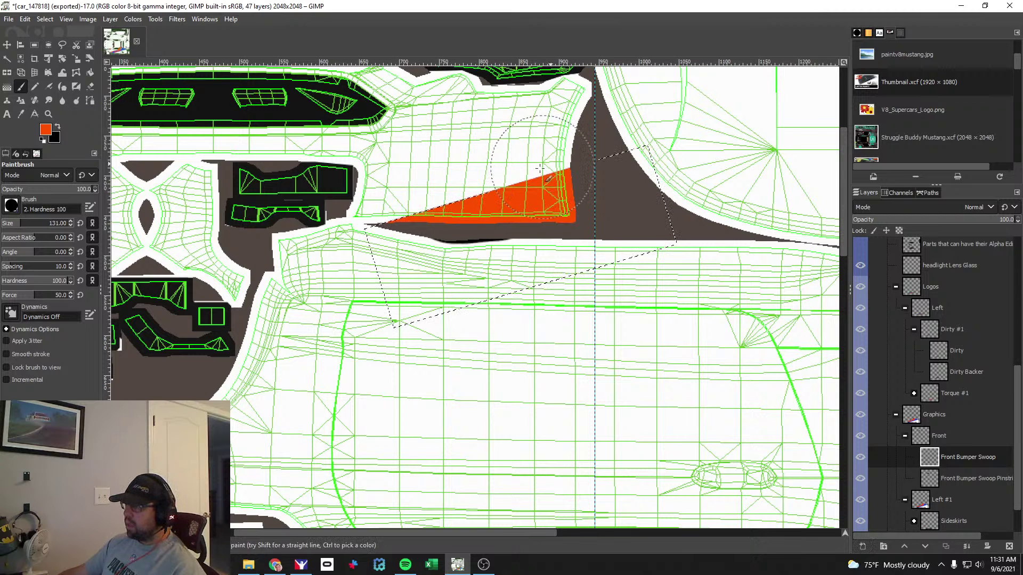
# Shift the orange swoop down slightly to leave a thin black pinstripe along its upper edge, and check the car in iRacing.
pyautogui.click(20, 46)
pyautogui.click(7, 45)
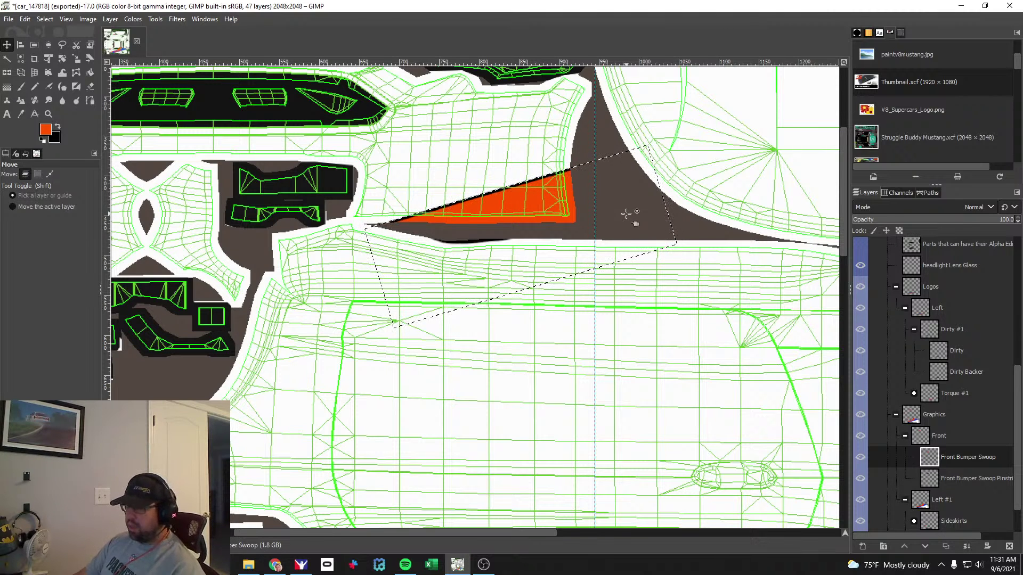
pyautogui.hotkey('alt', 'Tab')
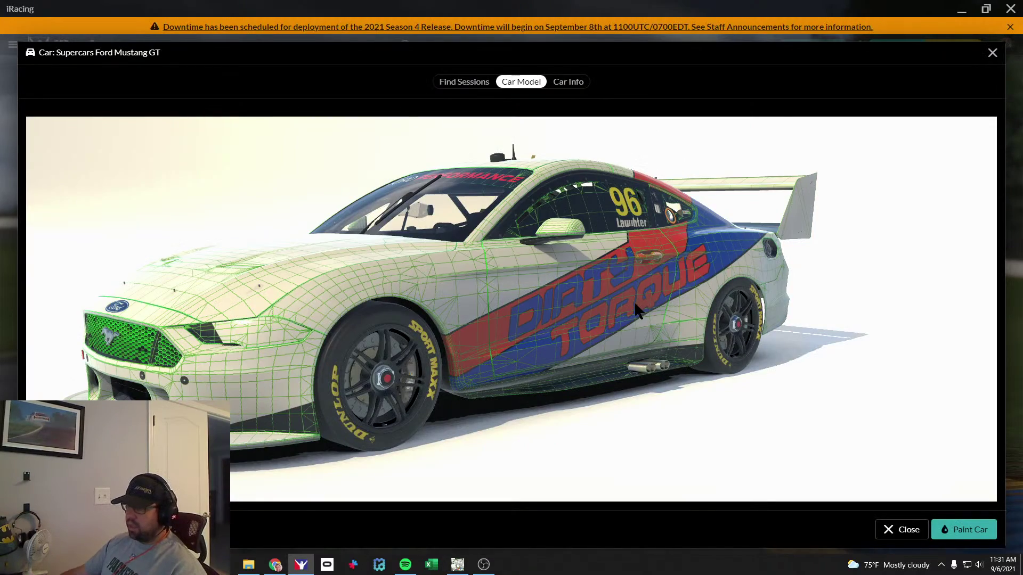
pyautogui.moveTo(513, 351)
pyautogui.mouseDown()
pyautogui.moveTo(442, 367)
pyautogui.moveTo(433, 360)
pyautogui.moveTo(515, 345)
pyautogui.moveTo(470, 337)
pyautogui.mouseUp()
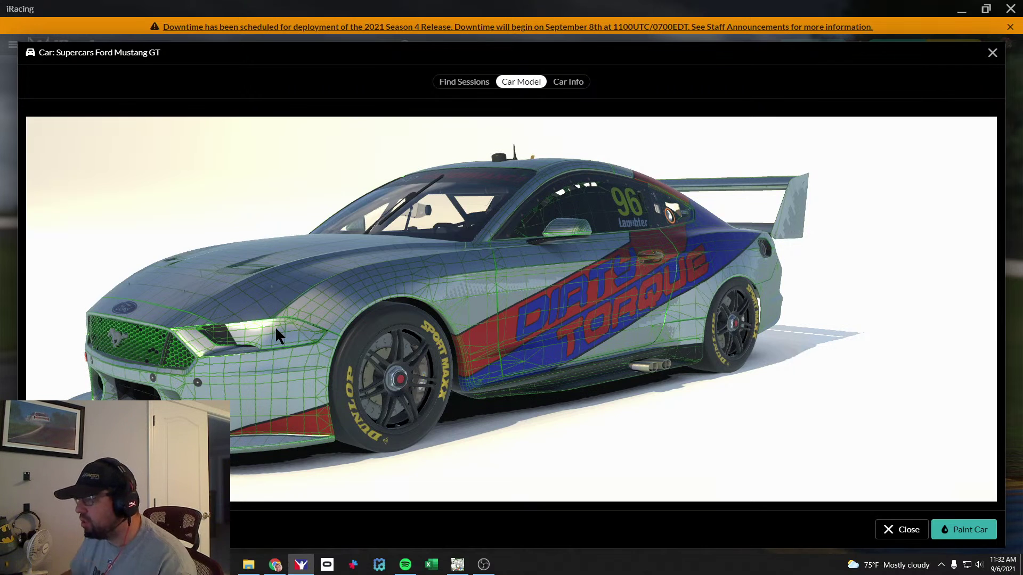
# Back in GIMP, clear the rotated selection around the bumper swoop.
pyautogui.hotkey('alt', 'Tab')
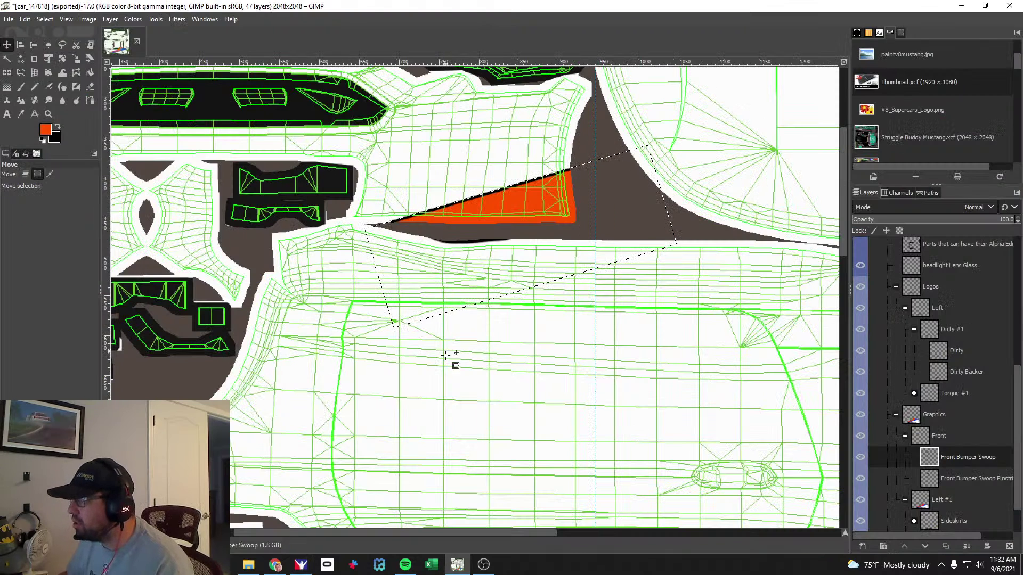
pyautogui.click(45, 19)
pyautogui.click(58, 42)
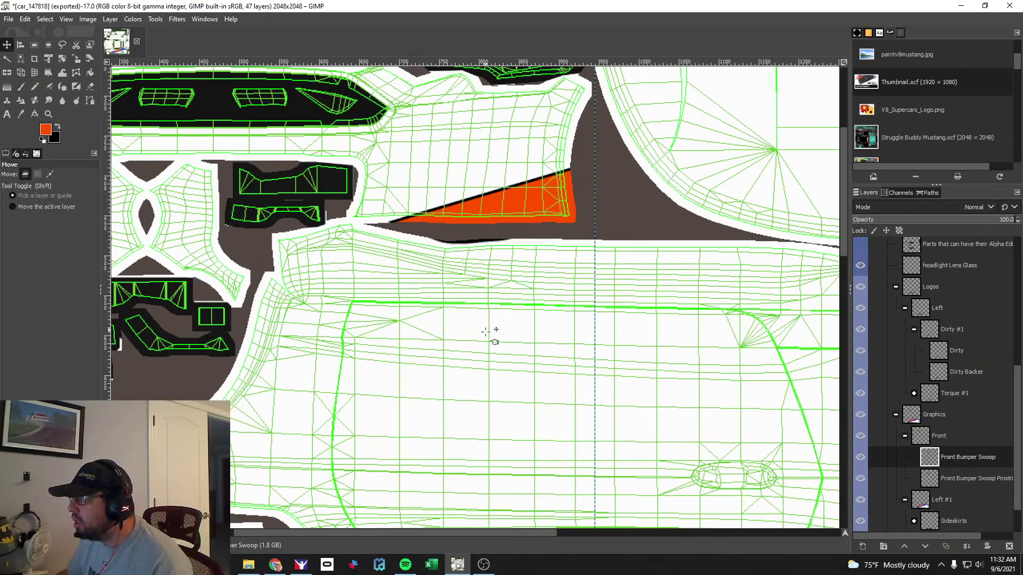
# Add a transparent layer named Headlights at the top of the Front group, ready for painting with the Paintbrush.
pyautogui.scroll(15, 485, 329)
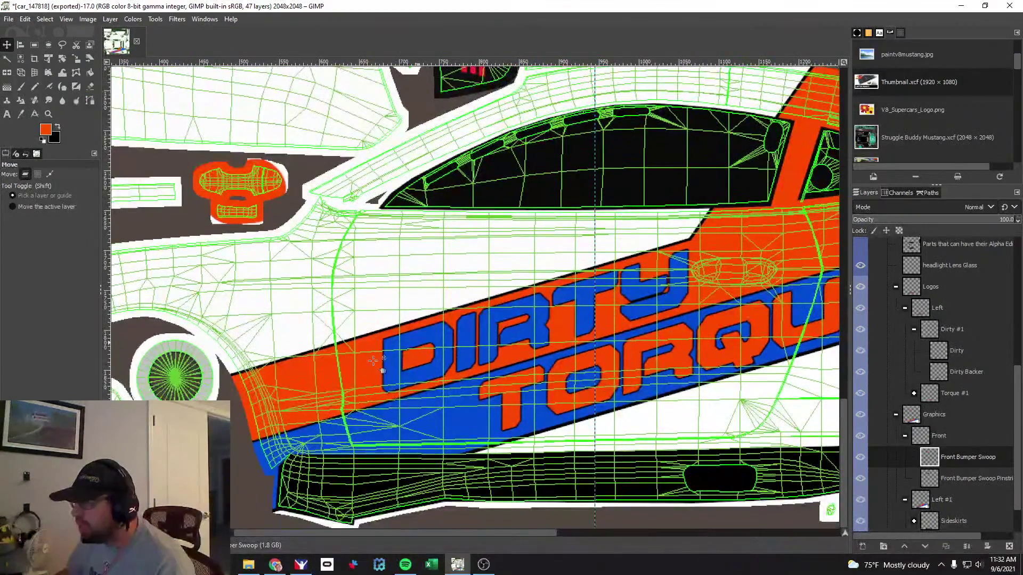
pyautogui.hscroll(-8, 513, 534)
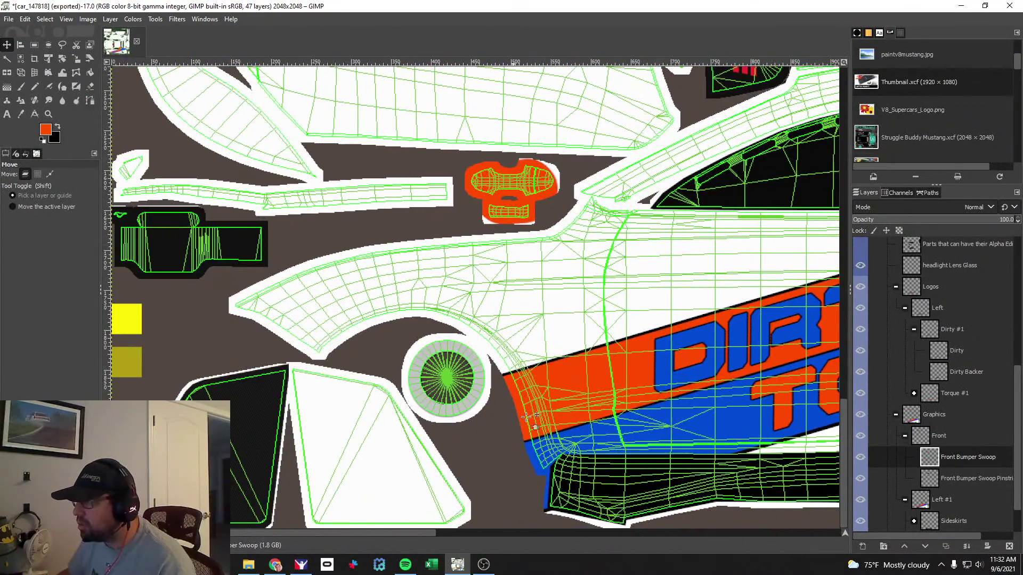
pyautogui.scroll(7, 533, 421)
pyautogui.scroll(-5, 434, 457)
pyautogui.scroll(5, 448, 454)
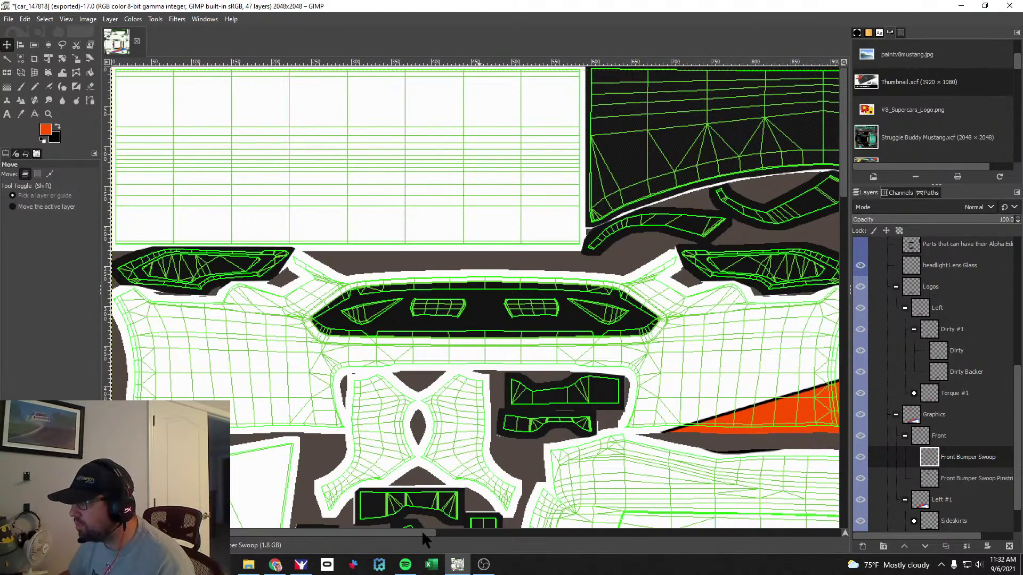
pyautogui.moveTo(424, 531); pyautogui.dragTo(467, 529)
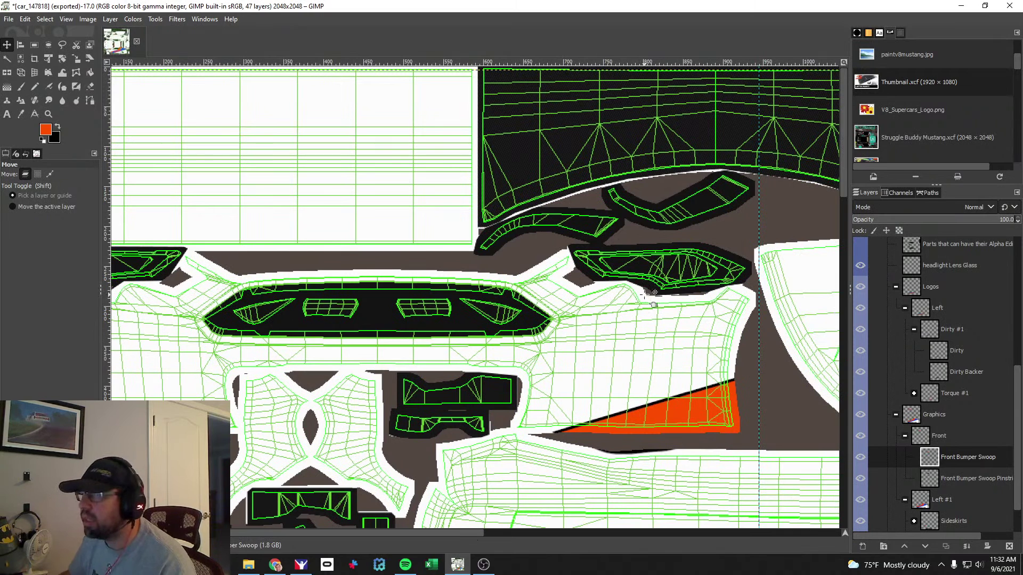
pyautogui.click(21, 87)
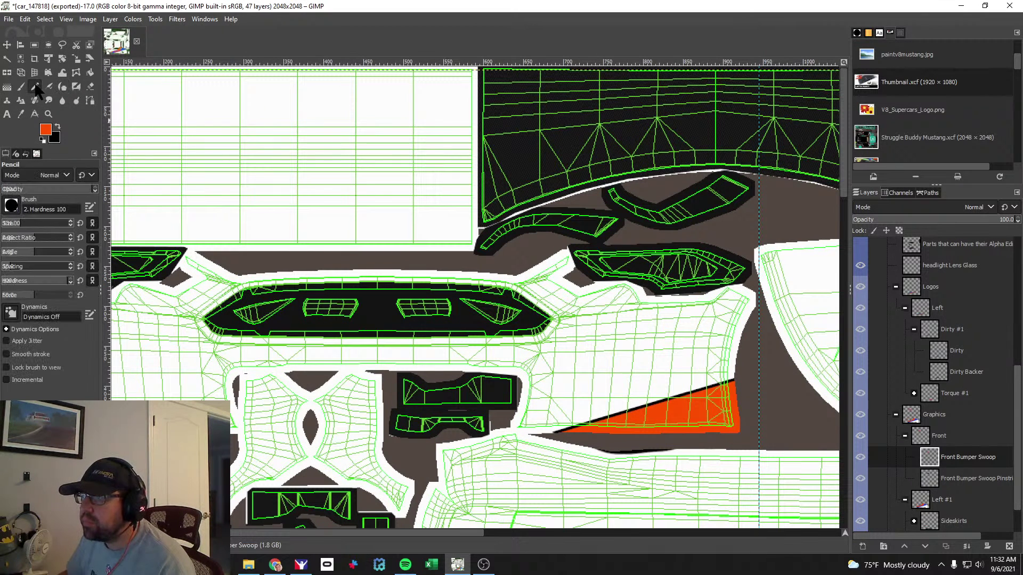
pyautogui.click(44, 20)
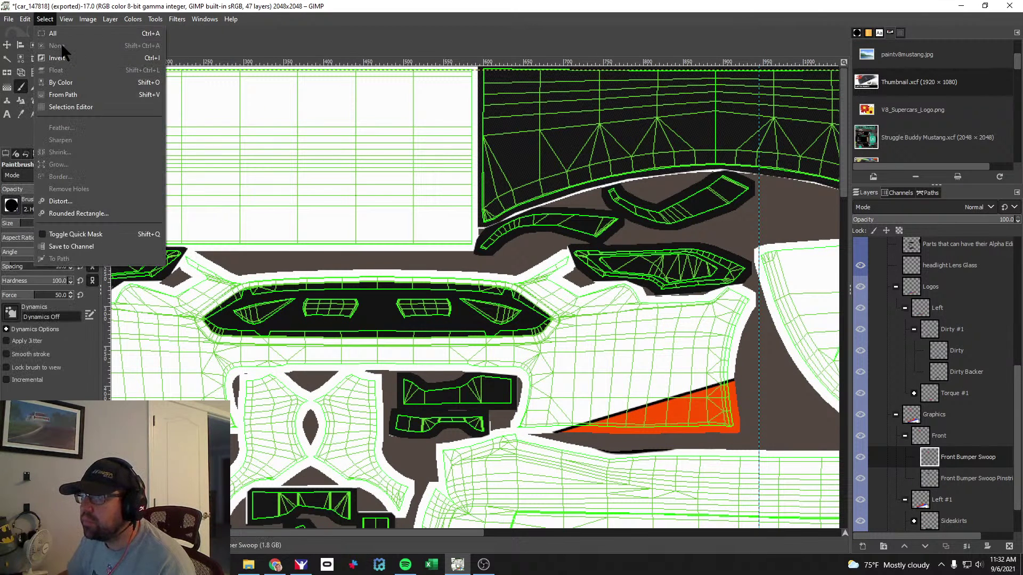
pyautogui.click(942, 412)
pyautogui.click(943, 435)
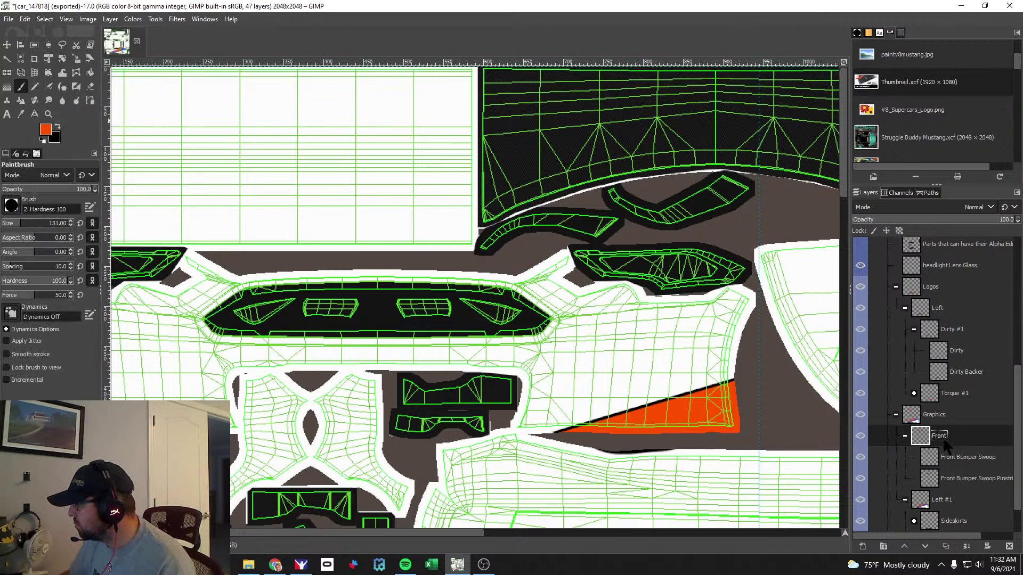
pyautogui.click(863, 547)
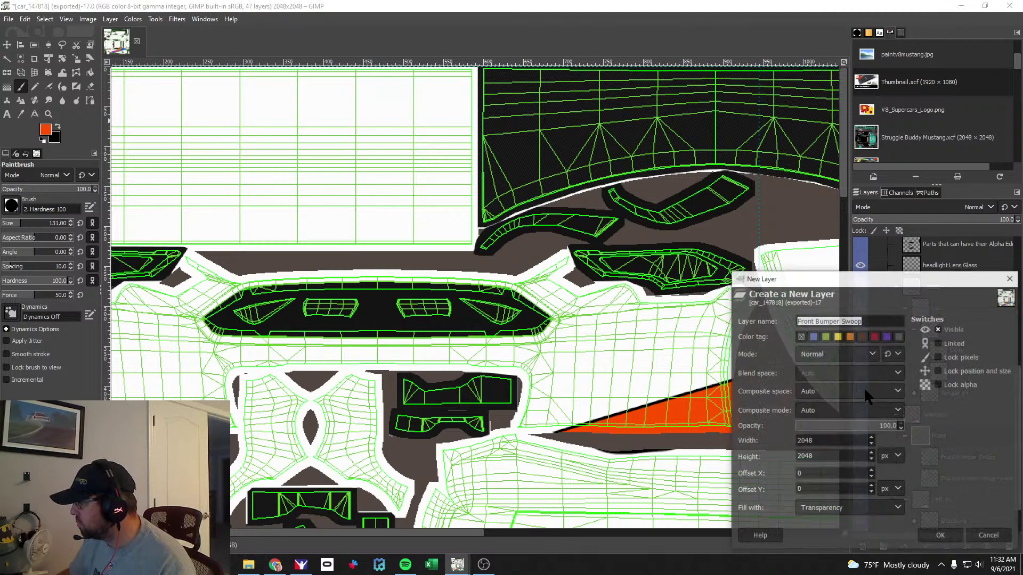
pyautogui.write('Headlights')
pyautogui.press('Return')
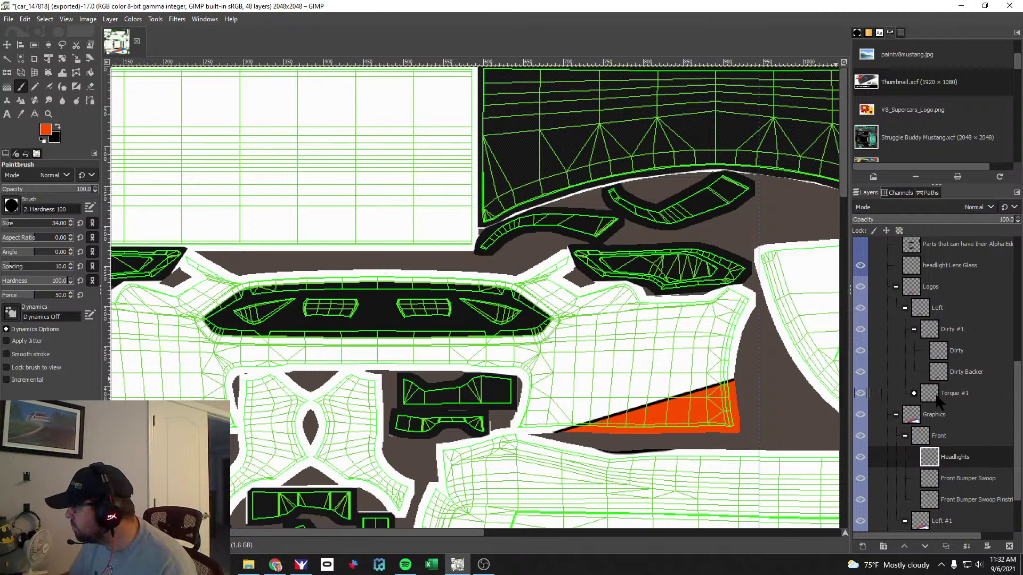
# Paint the lower headlight piece beside the hood orange on the Headlights layer, leaving its inner tip black.
pyautogui.click(62, 19)
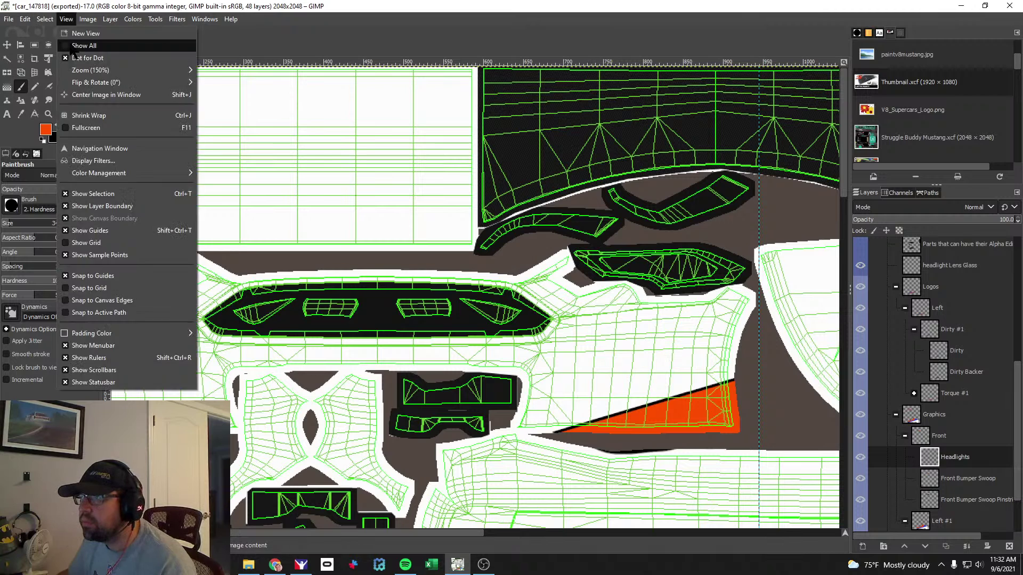
pyautogui.press('Escape')
pyautogui.scroll(-2, 981, 467)
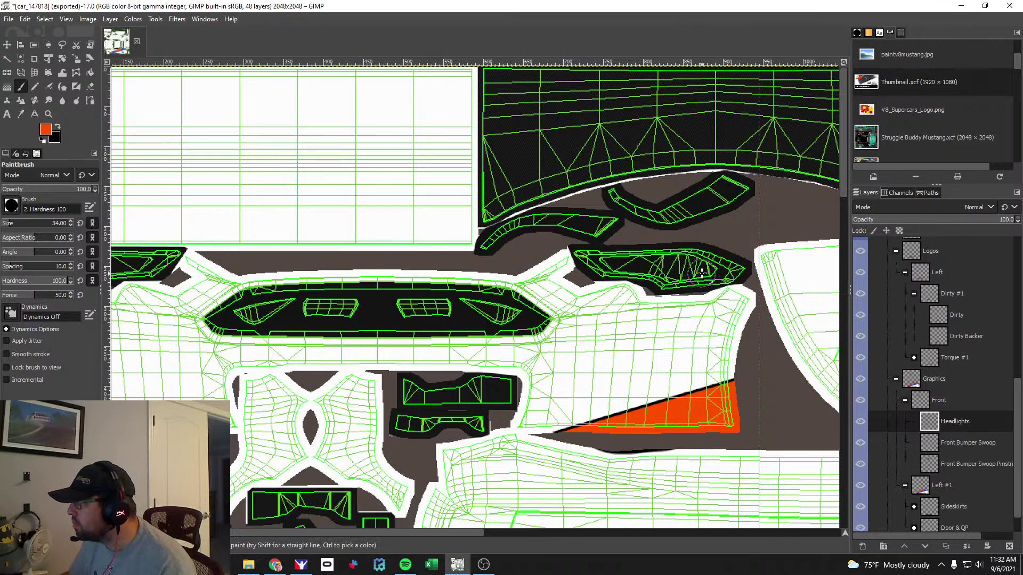
pyautogui.scroll(-3, 646, 280)
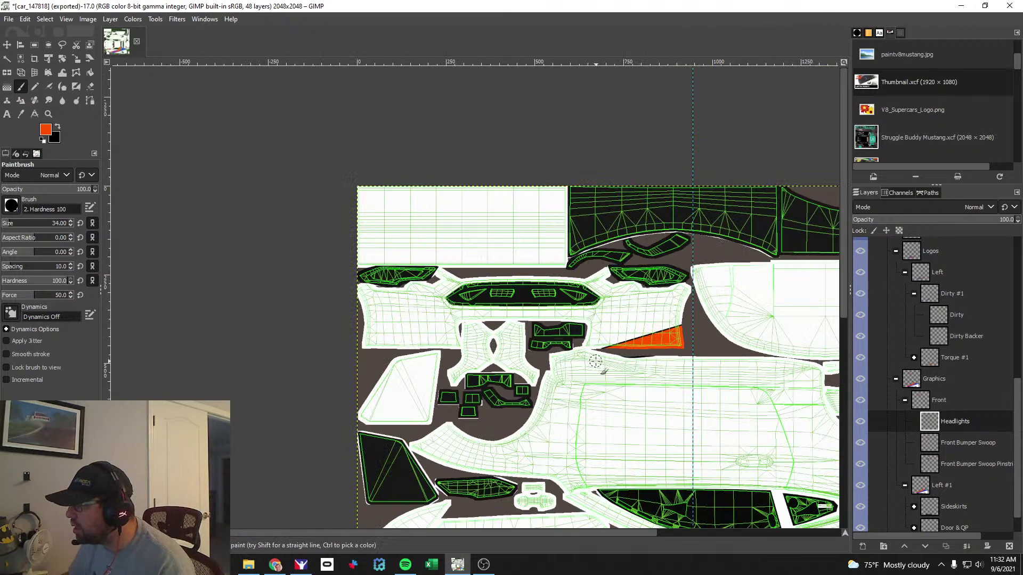
pyautogui.scroll(1, 595, 362)
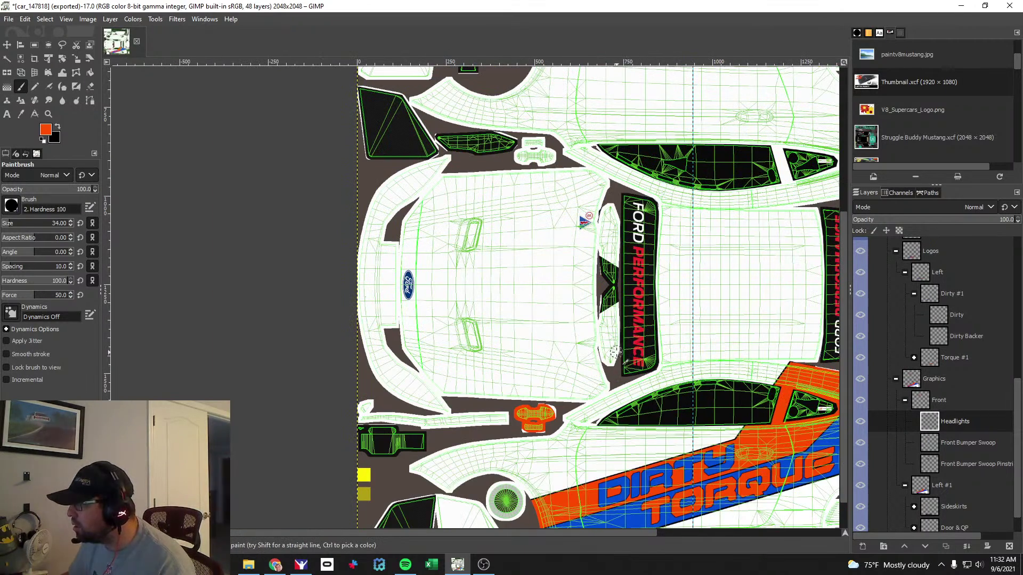
pyautogui.moveTo(605, 354); pyautogui.dragTo(609, 322)
pyautogui.scroll(3, 609, 323)
pyautogui.moveTo(605, 288)
pyautogui.mouseDown()
pyautogui.moveTo(596, 263)
pyautogui.moveTo(583, 299)
pyautogui.mouseUp()
pyautogui.moveTo(622, 243)
pyautogui.mouseDown()
pyautogui.moveTo(621, 390)
pyautogui.moveTo(620, 382)
pyautogui.mouseUp()
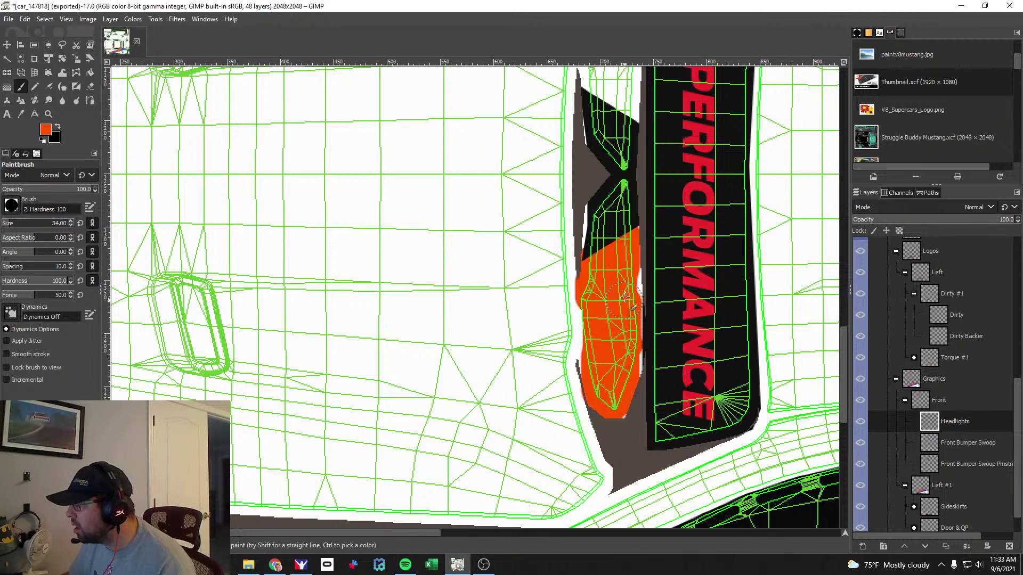
# Paint the matching upper headlight piece orange, leaving its inner tip black.
pyautogui.scroll(5, 620, 309)
pyautogui.scroll(5, 615, 322)
pyautogui.scroll(-3, 615, 322)
pyautogui.moveTo(613, 282)
pyautogui.mouseDown()
pyautogui.moveTo(595, 408)
pyautogui.moveTo(602, 450)
pyautogui.moveTo(622, 465)
pyautogui.moveTo(620, 297)
pyautogui.moveTo(608, 380)
pyautogui.mouseUp()
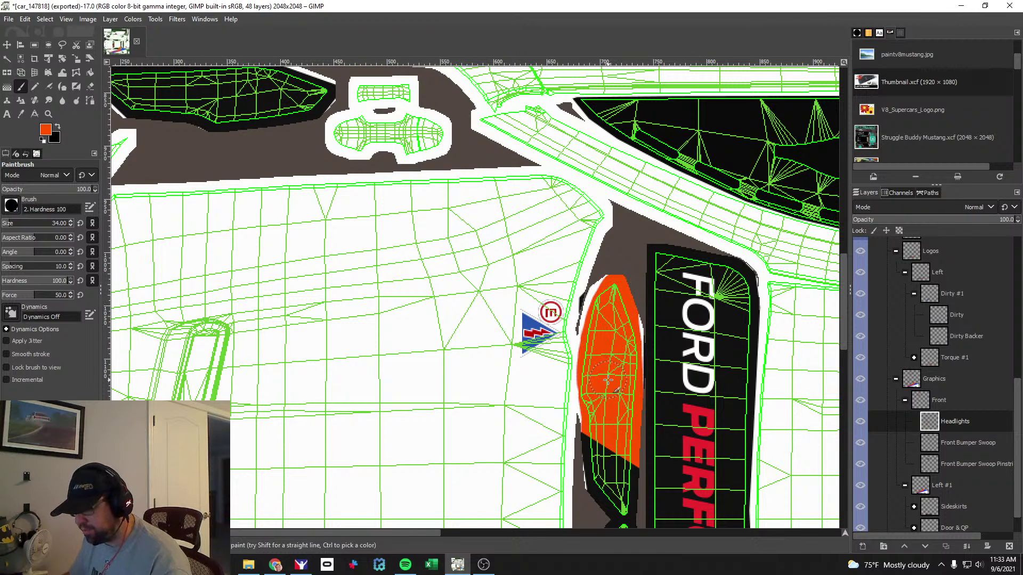
# Switch to iRacing to inspect the orange headlights on the car from the front and side, and return to GIMP.
pyautogui.hotkey('alt', 'Tab')
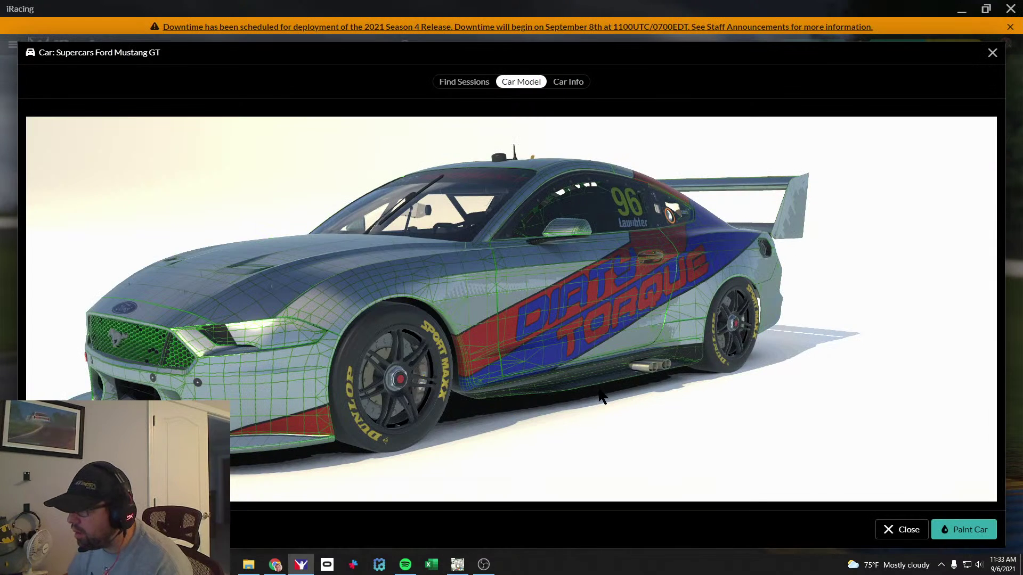
pyautogui.moveTo(558, 396); pyautogui.dragTo(485, 394)
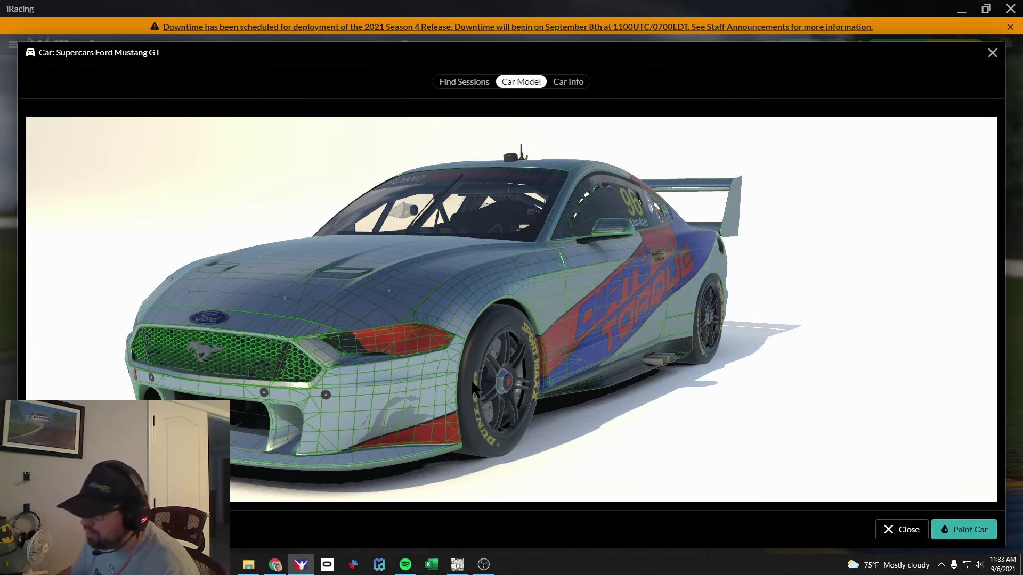
pyautogui.moveTo(471, 380); pyautogui.dragTo(498, 367)
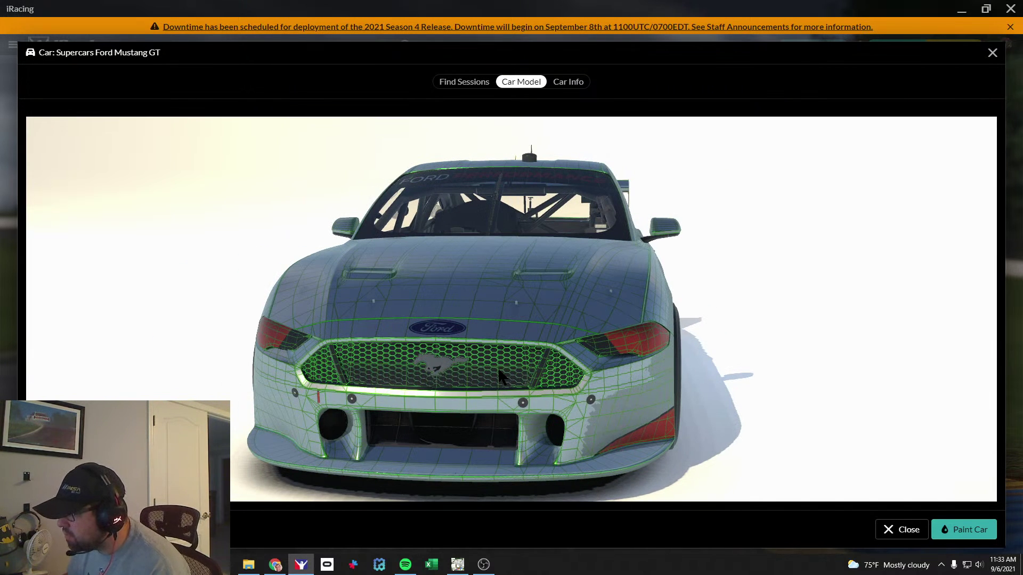
pyautogui.moveTo(500, 385); pyautogui.dragTo(461, 382)
pyautogui.hotkey('alt', 'Tab')
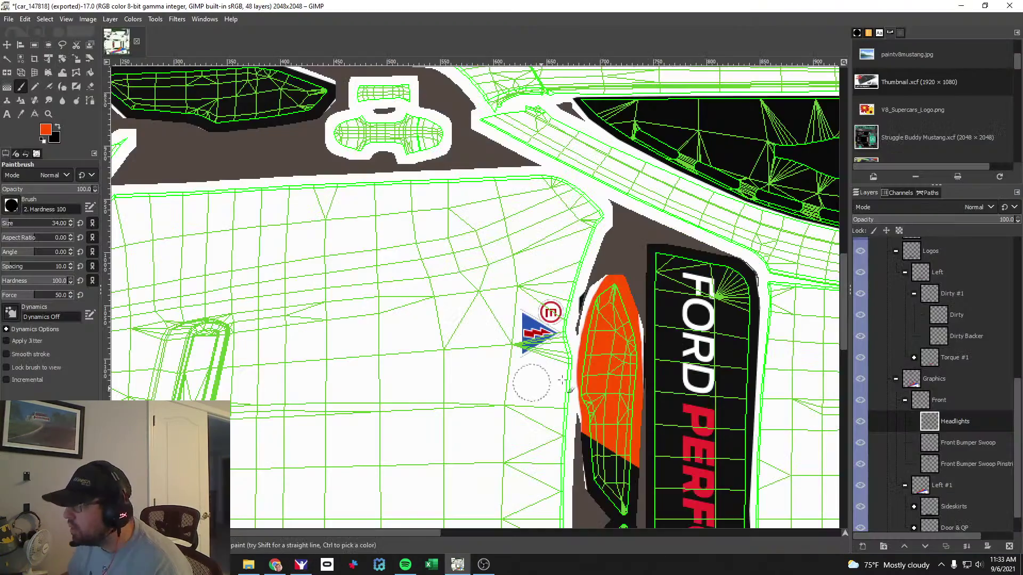
pyautogui.scroll(-2, 505, 406)
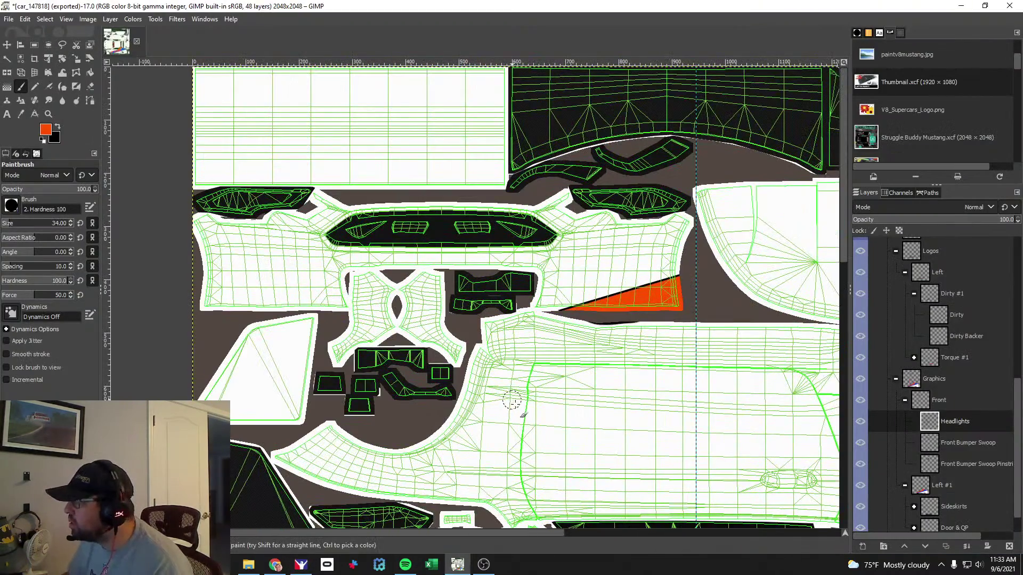
pyautogui.moveTo(476, 531); pyautogui.dragTo(672, 532)
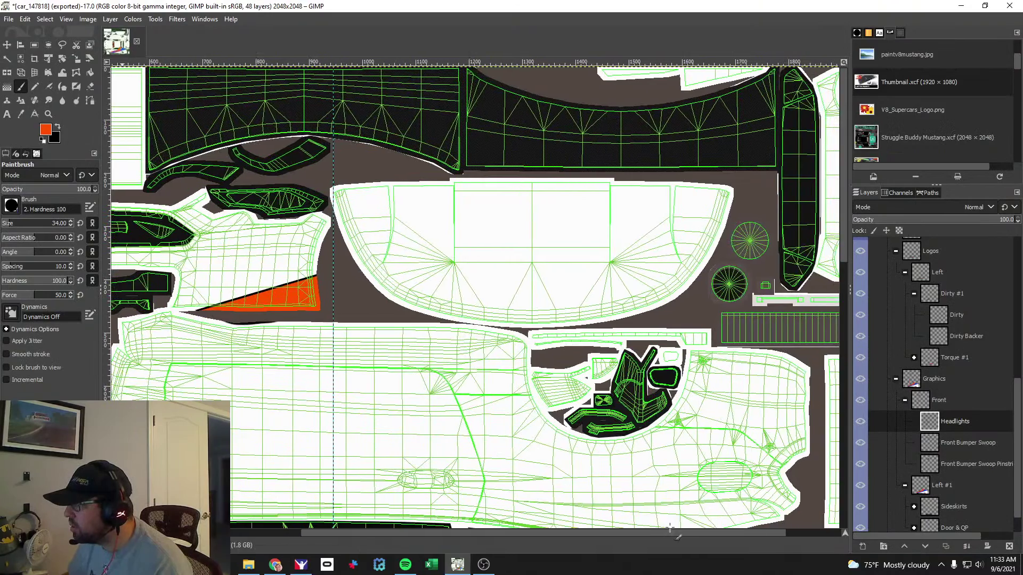
pyautogui.hotkey('alt', 'Tab')
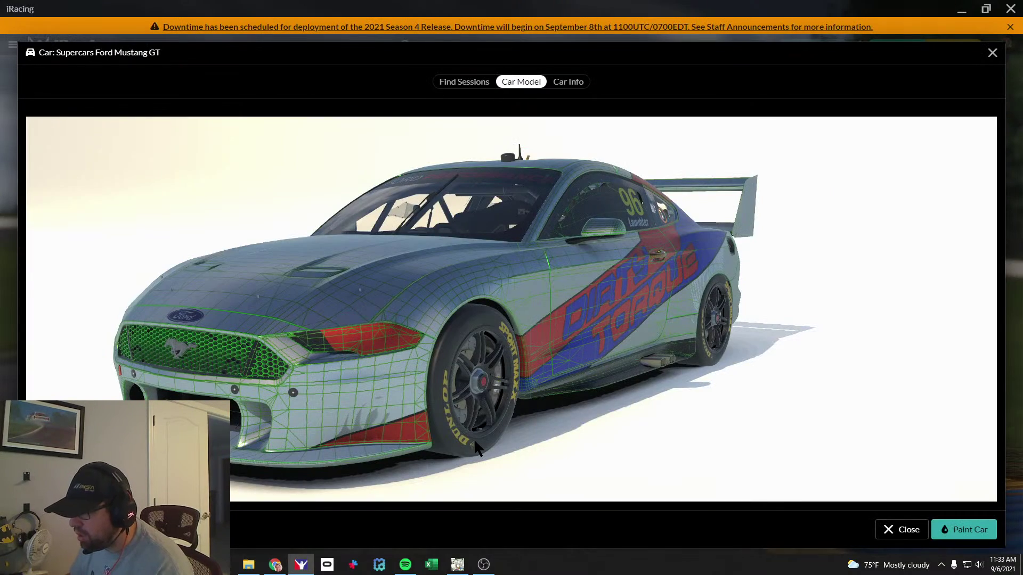
pyautogui.hotkey('alt', 'Tab')
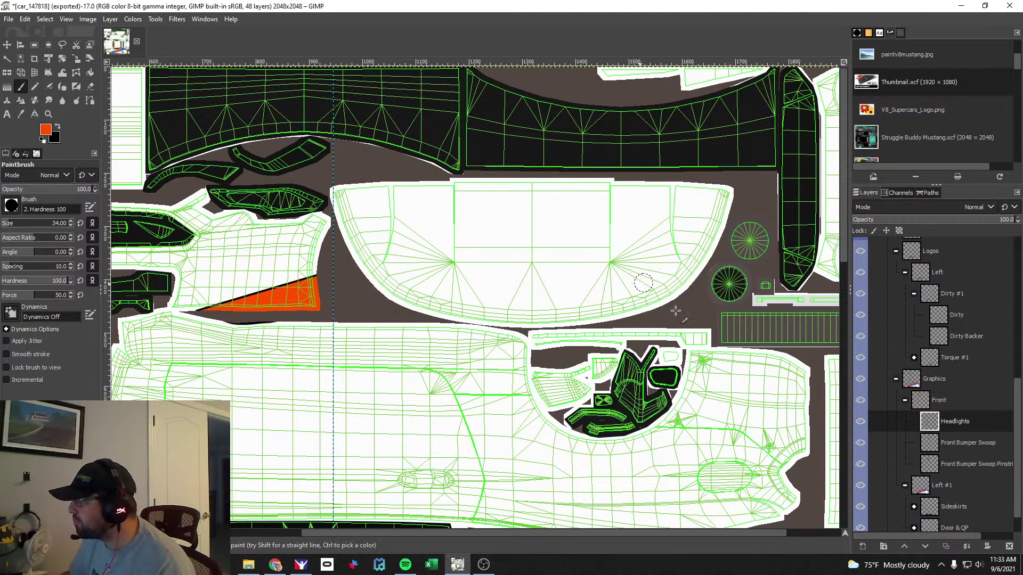
# Add a transparent layer named Splitter Orange at the top of the Front group.
pyautogui.click(876, 400)
pyautogui.click(862, 546)
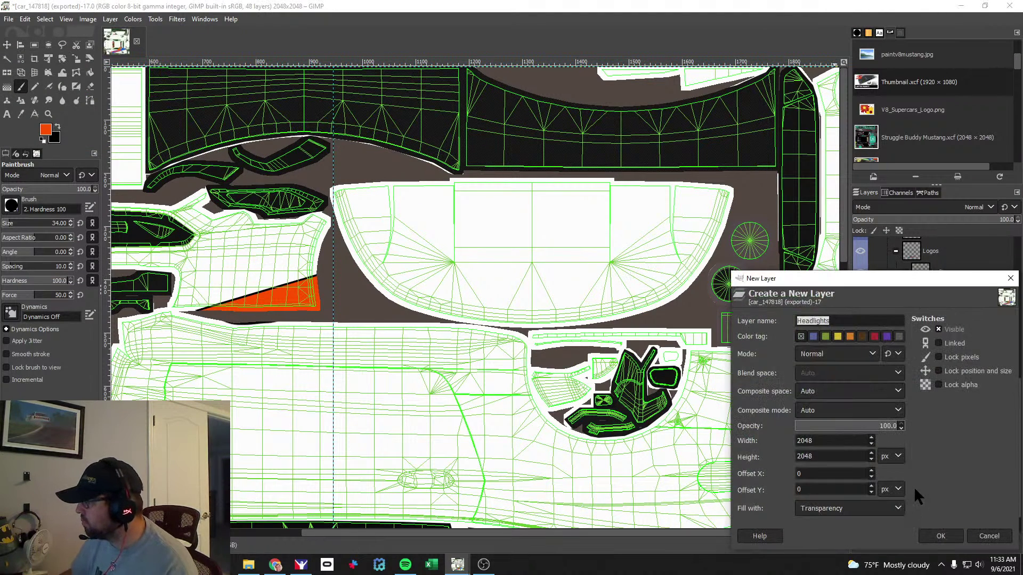
pyautogui.write('Splitter Ora')
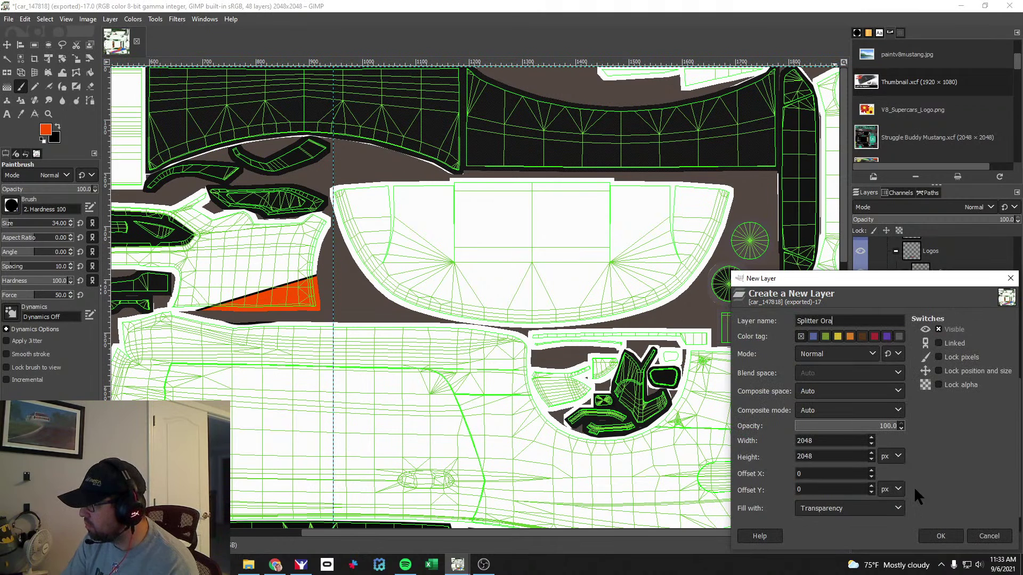
pyautogui.write('nge')
pyautogui.press('Return')
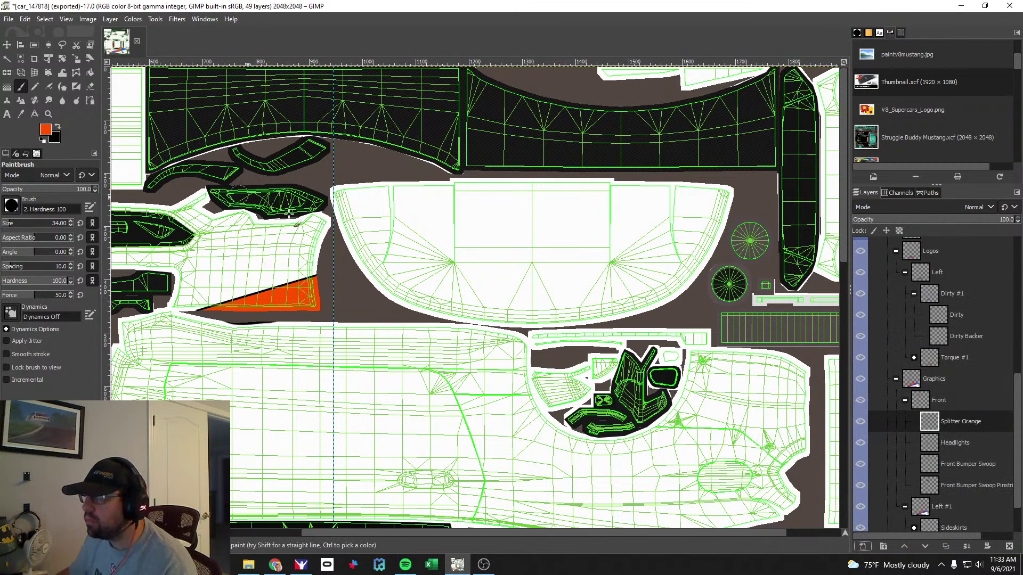
# Set the brush size to 74 and paint the whole half-moon splitter panel orange.
pyautogui.moveTo(16, 225); pyautogui.dragTo(33, 223)
pyautogui.moveTo(349, 199); pyautogui.dragTo(725, 197)
pyautogui.moveTo(361, 227)
pyautogui.mouseDown()
pyautogui.moveTo(711, 223)
pyautogui.moveTo(715, 214)
pyautogui.mouseUp()
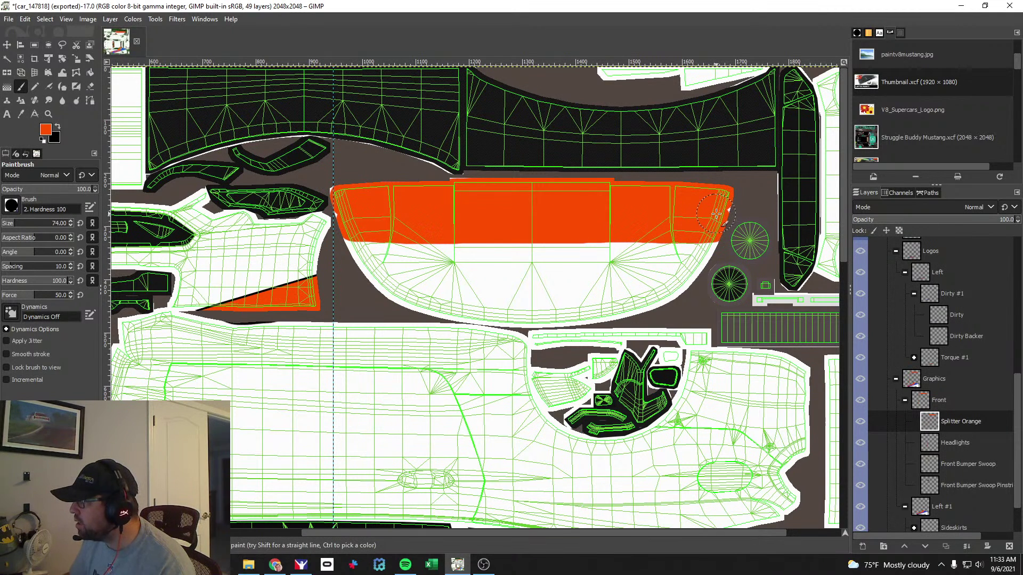
pyautogui.moveTo(368, 257)
pyautogui.mouseDown()
pyautogui.moveTo(692, 245)
pyautogui.moveTo(711, 257)
pyautogui.mouseUp()
pyautogui.moveTo(375, 274)
pyautogui.mouseDown()
pyautogui.moveTo(634, 278)
pyautogui.moveTo(695, 266)
pyautogui.mouseUp()
pyautogui.moveTo(401, 292); pyautogui.dragTo(675, 284)
pyautogui.moveTo(438, 306)
pyautogui.mouseDown()
pyautogui.moveTo(551, 309)
pyautogui.moveTo(667, 301)
pyautogui.mouseUp()
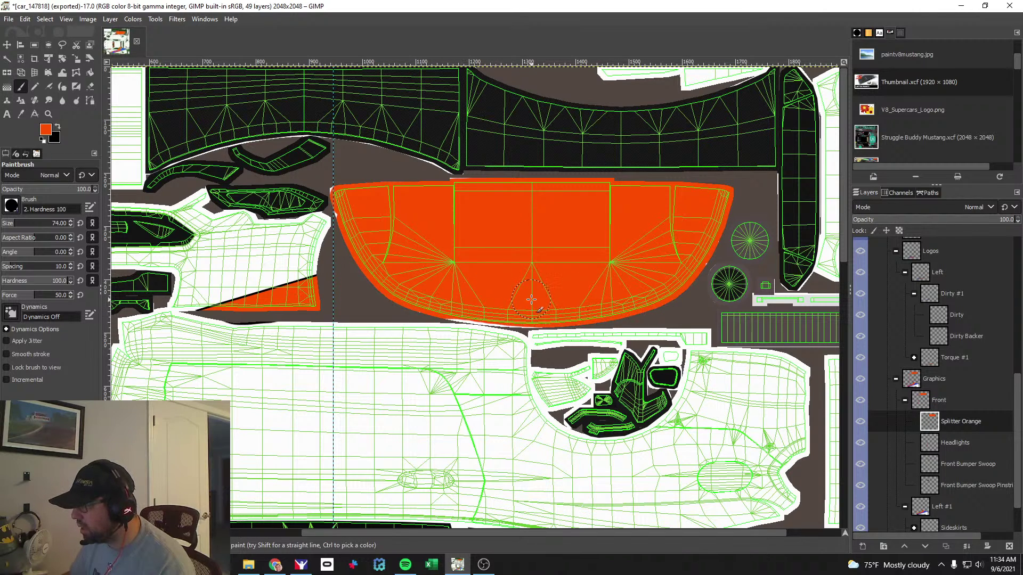
# Check the orange splitter on the car model in iRacing and return to GIMP.
pyautogui.hotkey('alt', 'Tab')
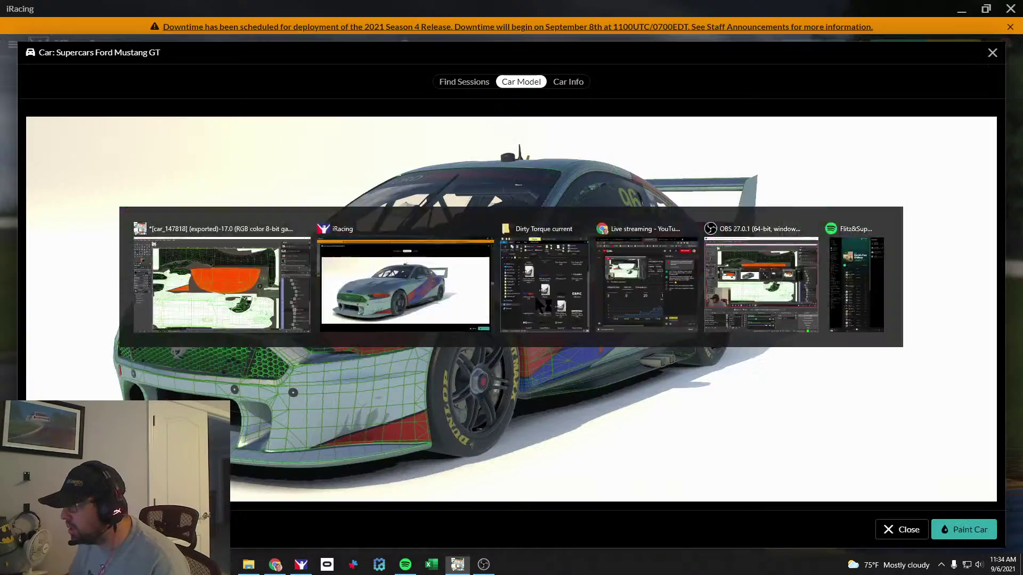
pyautogui.moveTo(253, 417)
pyautogui.mouseDown()
pyautogui.moveTo(277, 439)
pyautogui.moveTo(329, 437)
pyautogui.moveTo(308, 428)
pyautogui.moveTo(341, 405)
pyautogui.moveTo(302, 398)
pyautogui.mouseUp()
pyautogui.hotkey('alt', 'Tab')
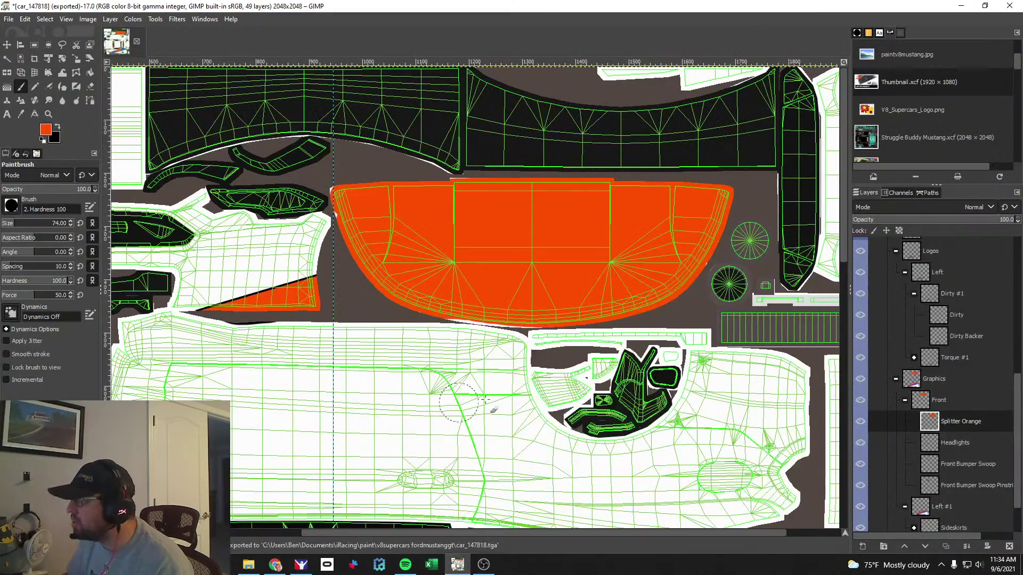
# Add a transparent layer named Splitter Orange 1 at the top of the Front group.
pyautogui.scroll(-5, 562, 389)
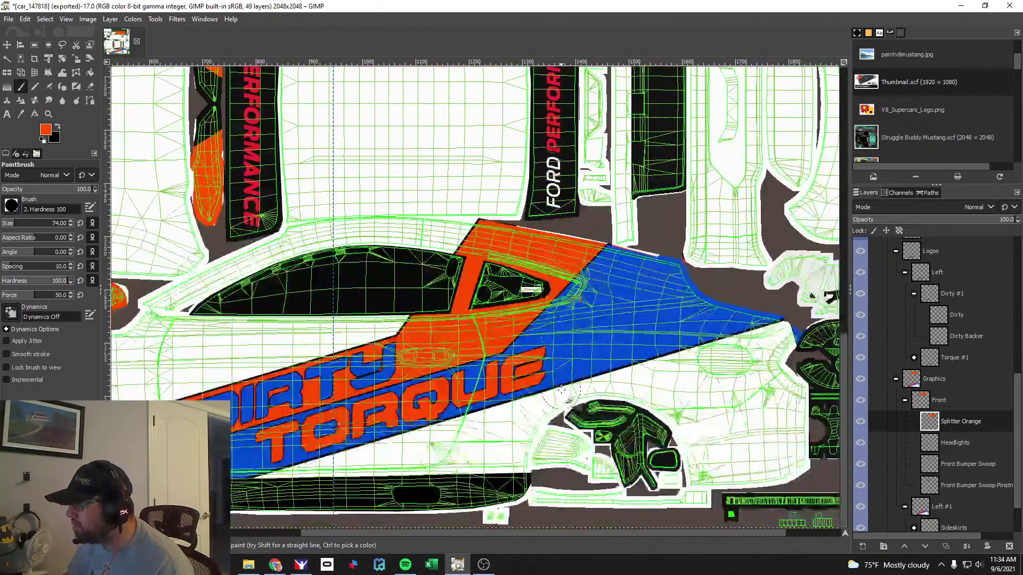
pyautogui.scroll(3, 561, 391)
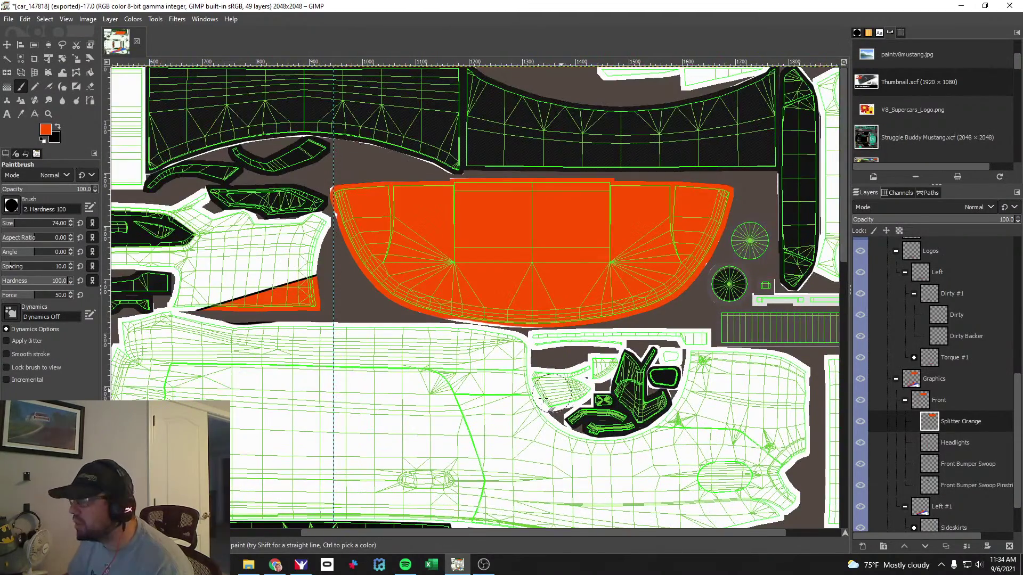
pyautogui.moveTo(490, 532); pyautogui.dragTo(263, 533)
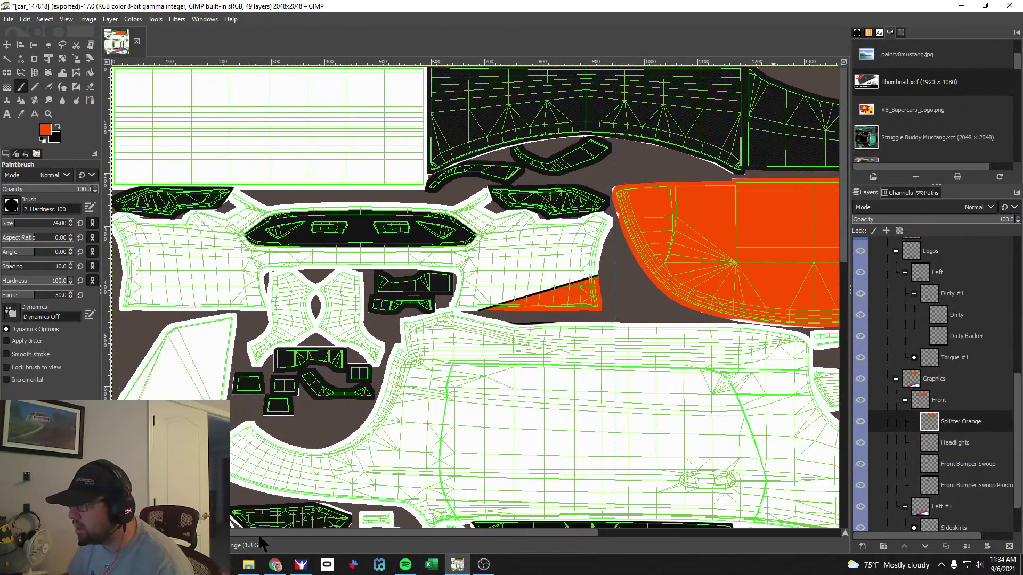
pyautogui.scroll(-8, 371, 433)
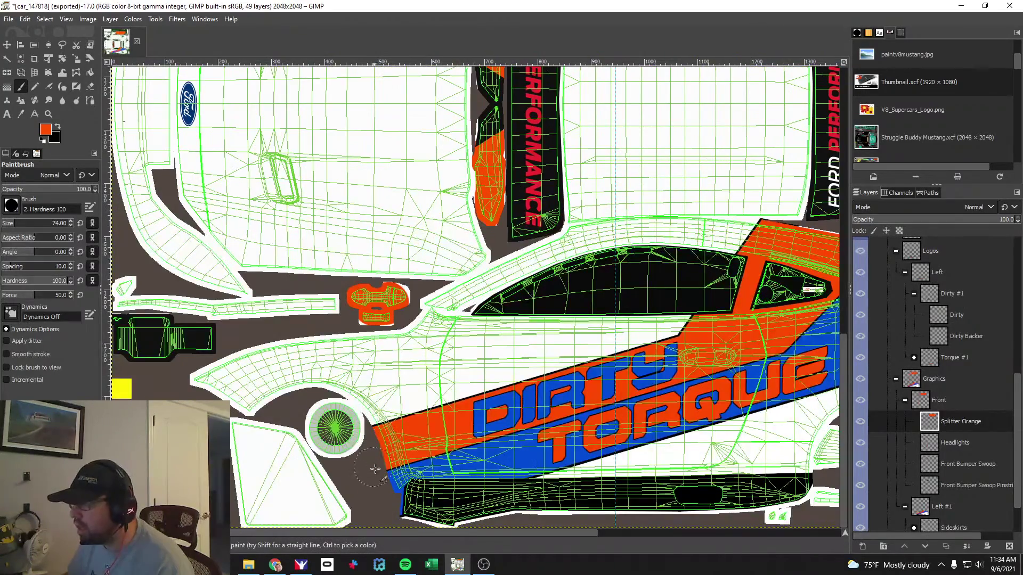
pyautogui.scroll(3, 229, 386)
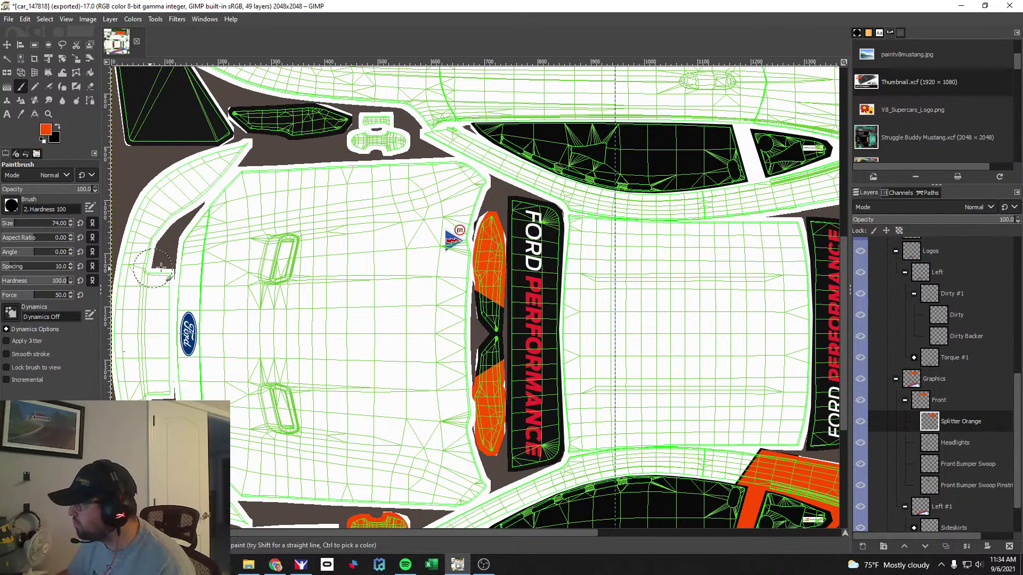
pyautogui.click(943, 400)
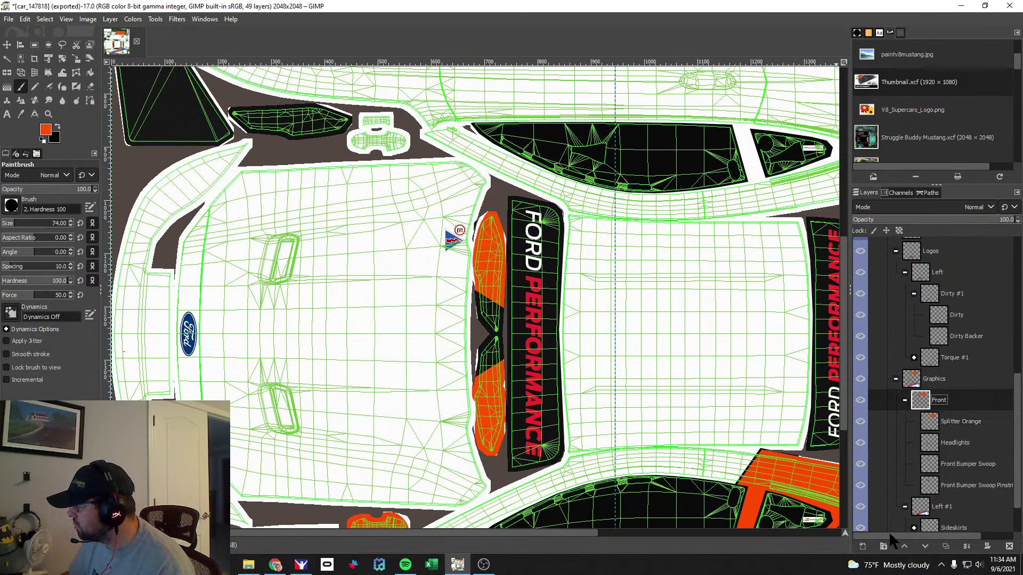
pyautogui.click(863, 547)
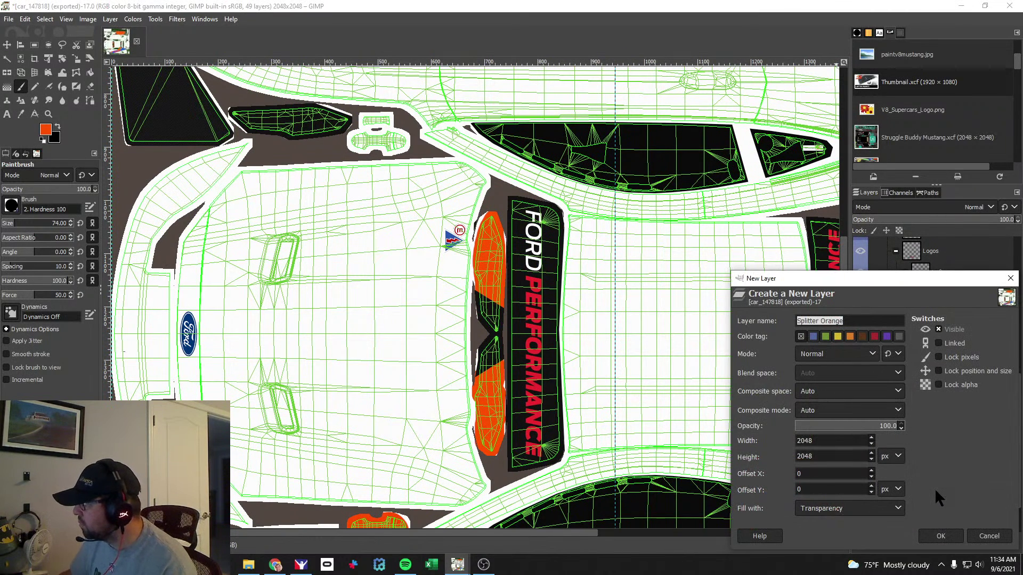
pyautogui.press('End')
pyautogui.click(940, 535)
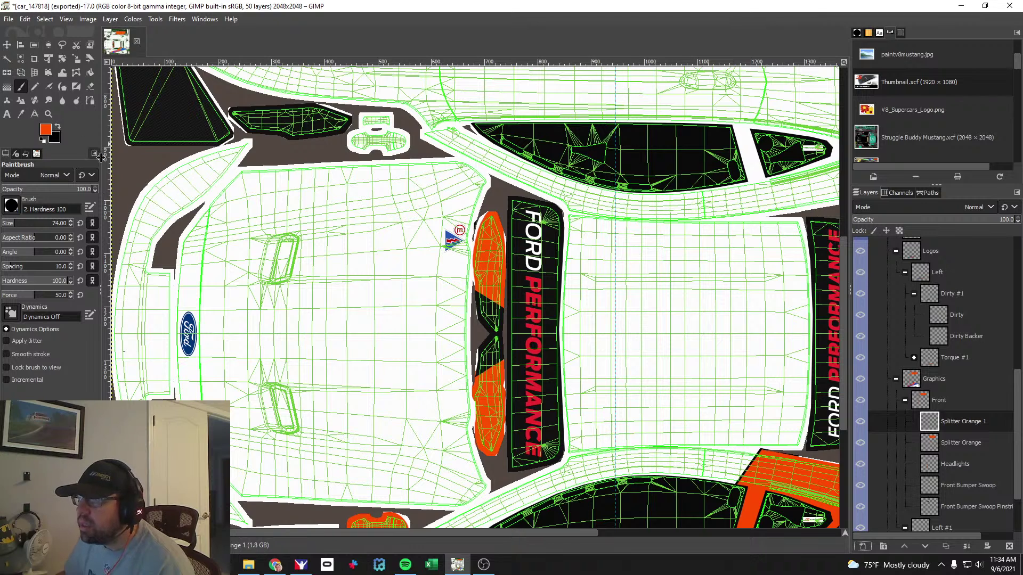
# Start a path at the upper tip of the curved strip in front of the hood and trace its inner edge past the upper cut-out.
pyautogui.click(90, 100)
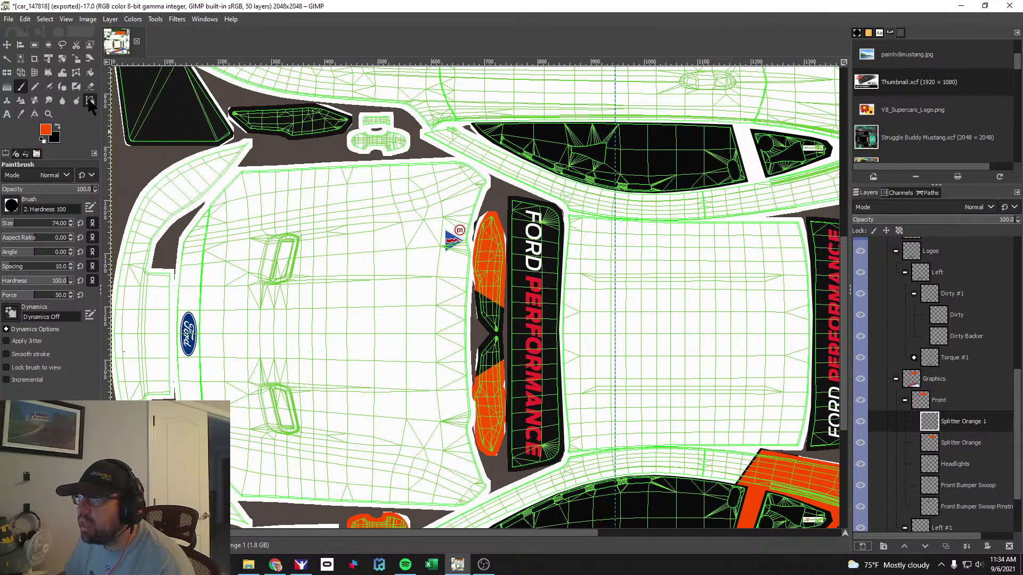
pyautogui.click(246, 143)
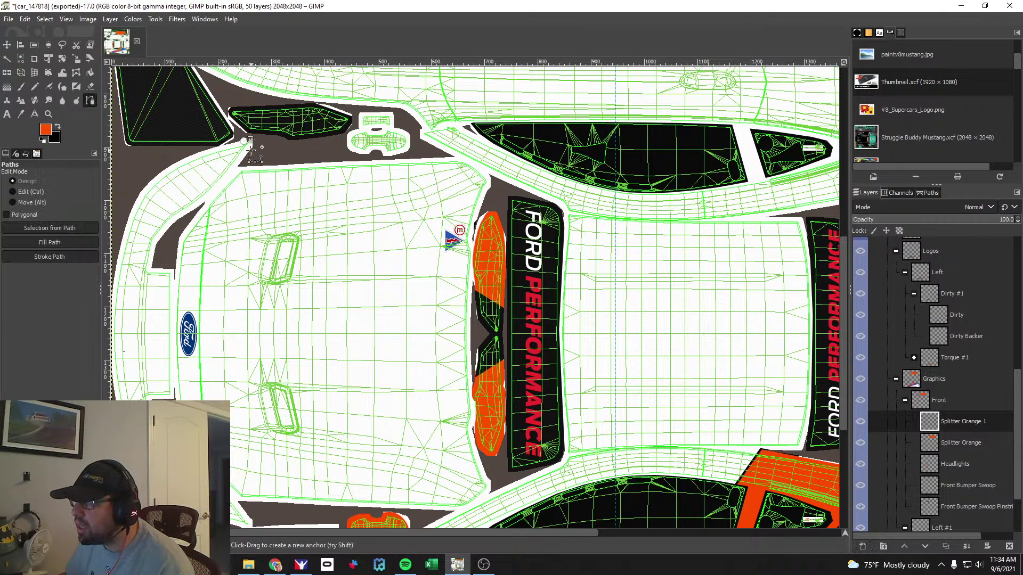
pyautogui.click(217, 187)
pyautogui.click(165, 228)
pyautogui.click(149, 262)
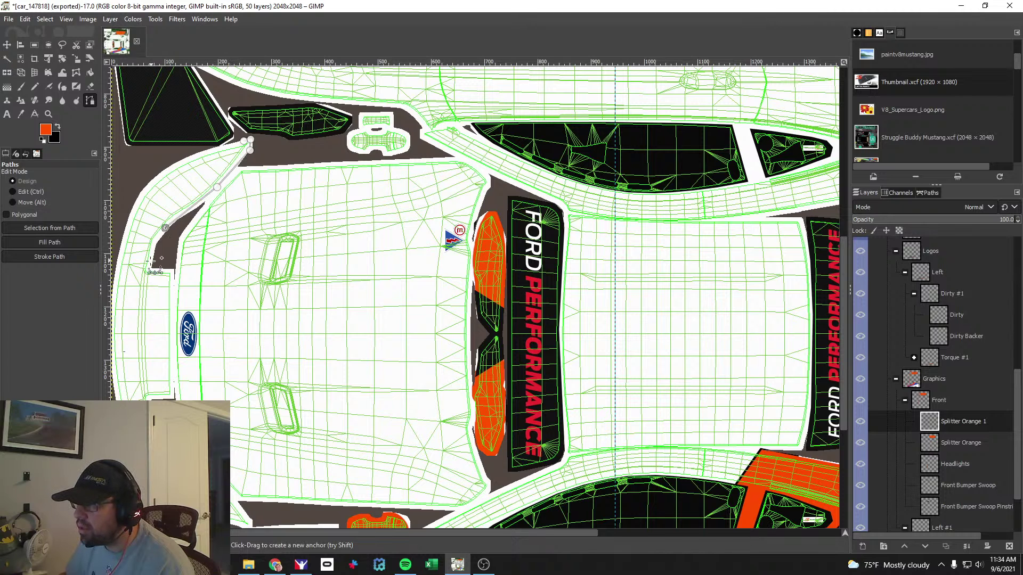
pyautogui.click(172, 273)
# Continue the path down the curved strip's inner edge, around the lower cut-out, to the strip's lower tip.
pyautogui.scroll(-5, 175, 282)
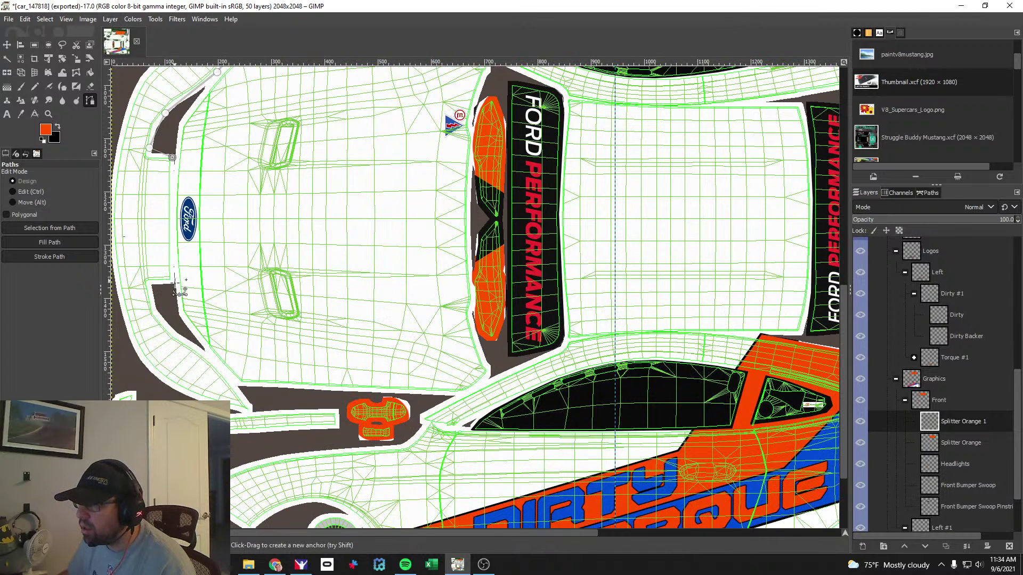
pyautogui.click(175, 284)
pyautogui.click(150, 286)
pyautogui.click(158, 315)
pyautogui.click(210, 353)
pyautogui.click(249, 399)
pyautogui.click(253, 411)
pyautogui.click(237, 413)
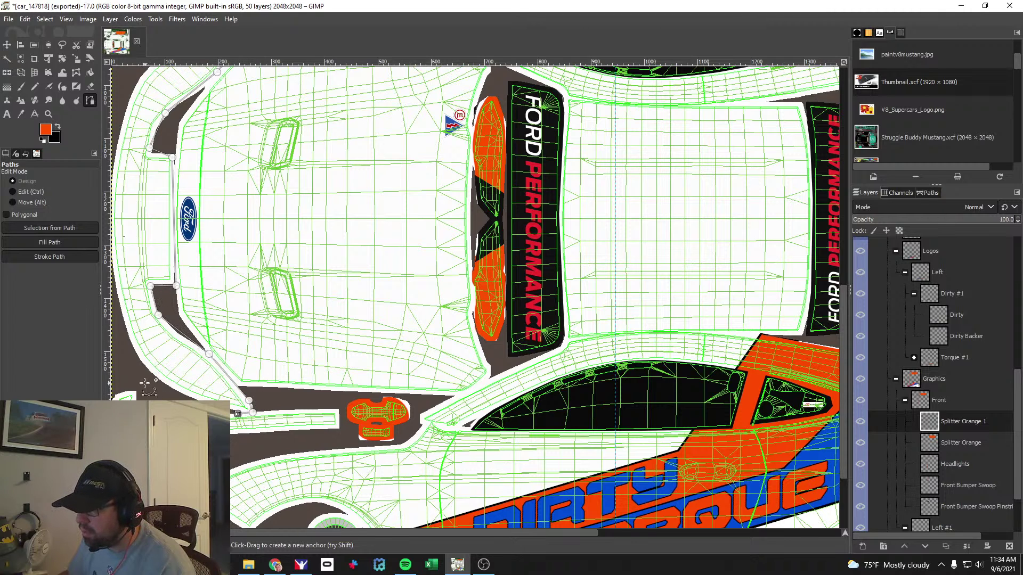
# Trace the strip's outer edge back up along the front curve to the path's starting point at the upper tip.
pyautogui.scroll(3, 122, 307)
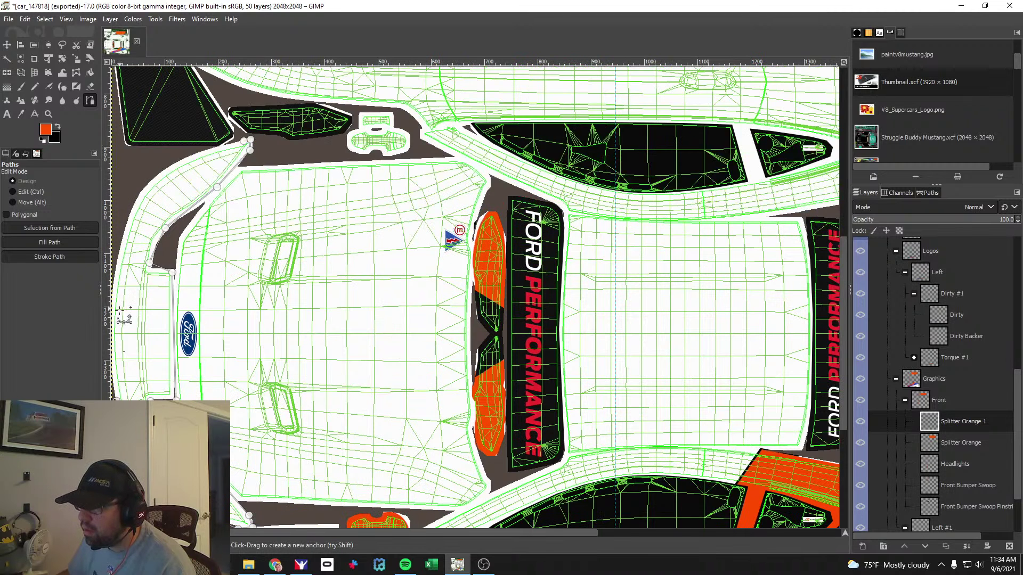
pyautogui.click(112, 334)
pyautogui.click(154, 173)
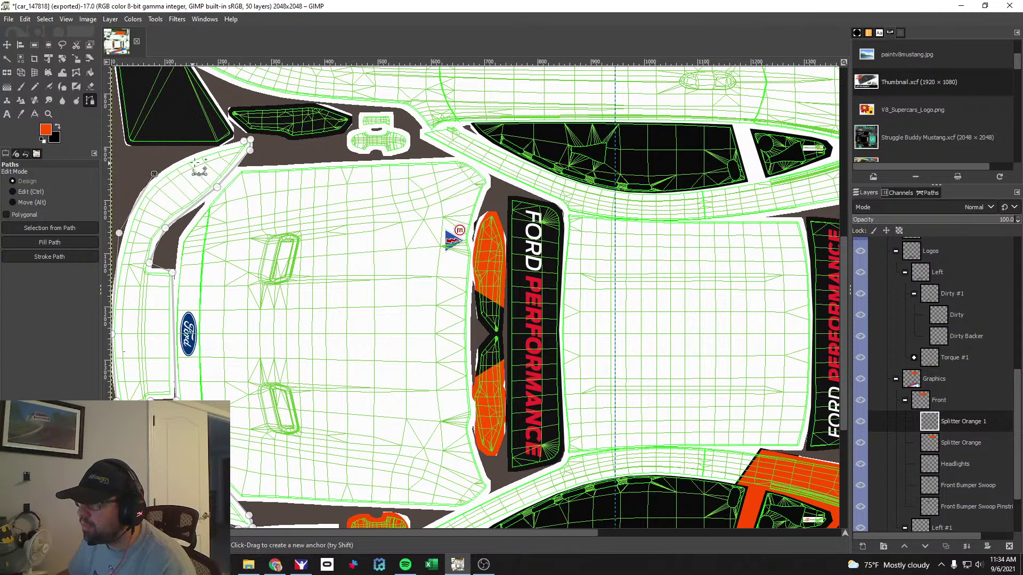
pyautogui.click(211, 147)
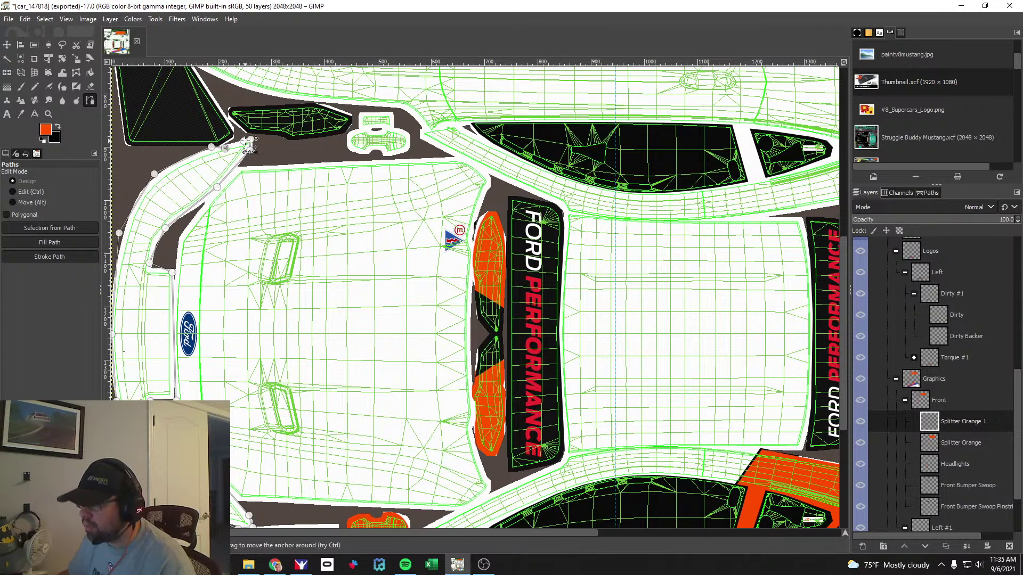
pyautogui.click(235, 144)
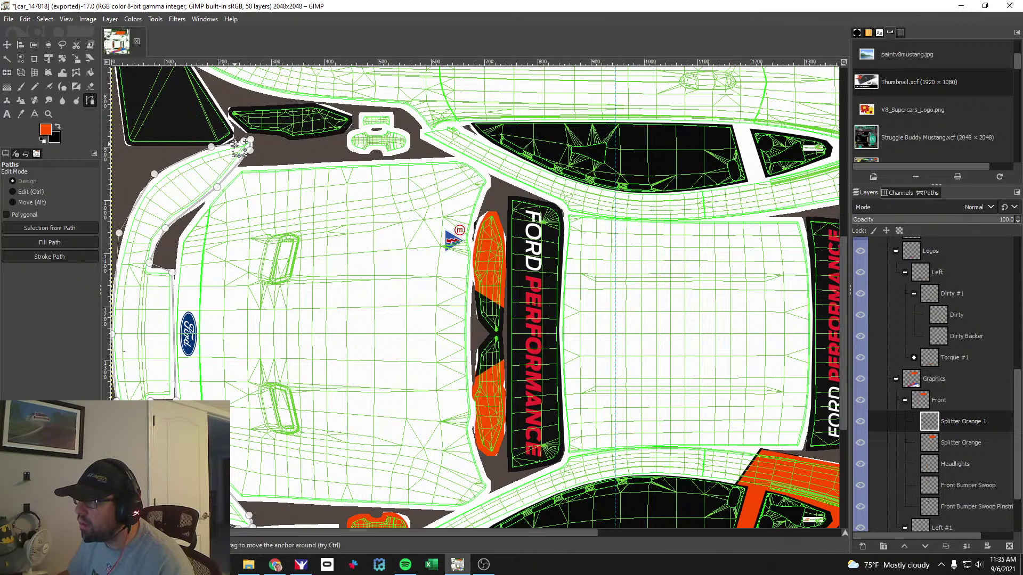
# Turn the strip's path into a selection and paint it orange on Splitter Orange 1 with the 74-size Paintbrush.
pyautogui.hotkey('shift', 'v')
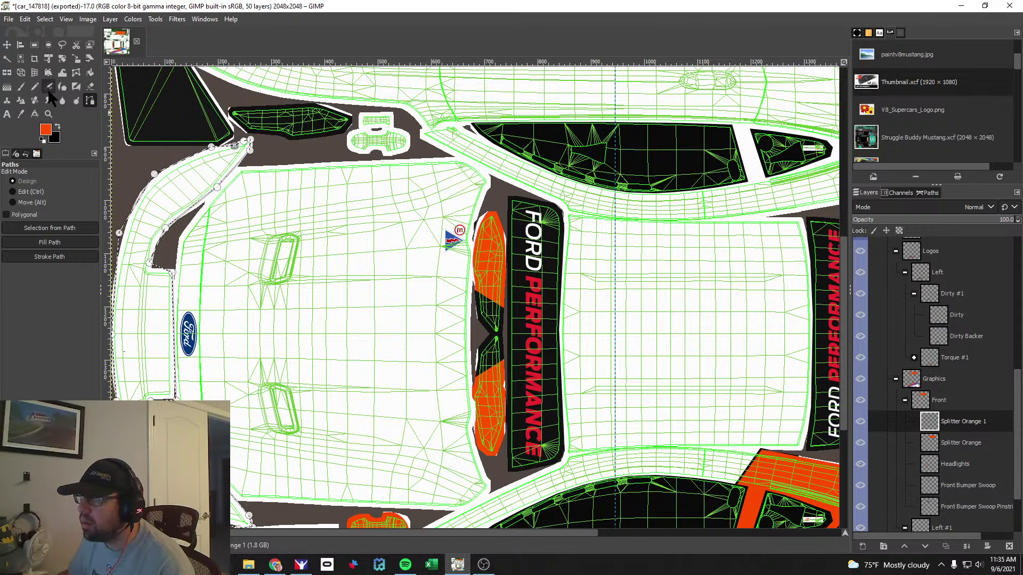
pyautogui.press('p')
pyautogui.moveTo(227, 136)
pyautogui.mouseDown()
pyautogui.moveTo(134, 245)
pyautogui.moveTo(129, 285)
pyautogui.moveTo(214, 292)
pyautogui.moveTo(119, 307)
pyautogui.moveTo(201, 327)
pyautogui.moveTo(126, 333)
pyautogui.moveTo(160, 353)
pyautogui.moveTo(242, 500)
pyautogui.moveTo(272, 516)
pyautogui.moveTo(239, 520)
pyautogui.mouseUp()
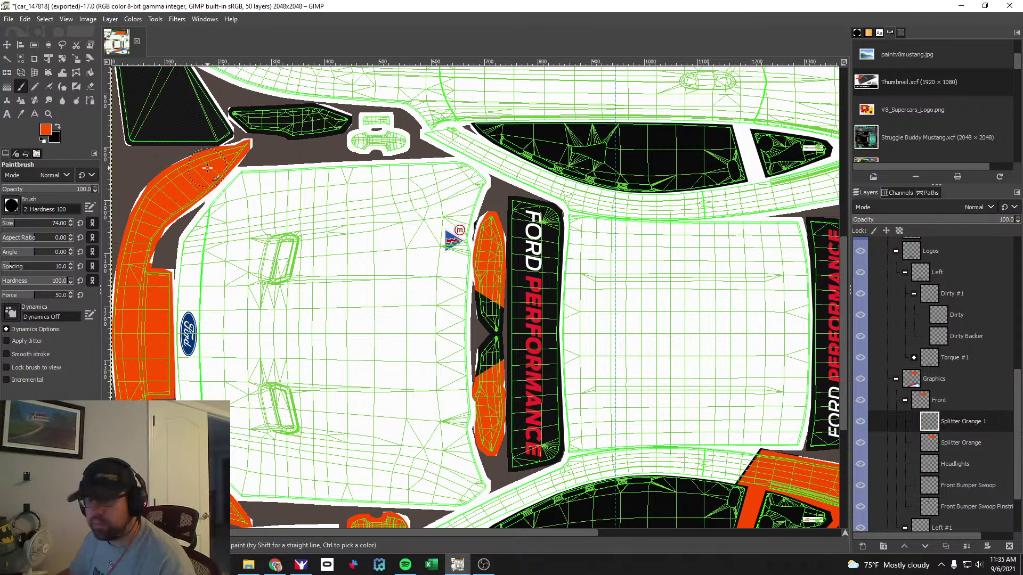
# Switch to iRacing, examine the orange strip on the front of the car model, and return to GIMP.
pyautogui.hotkey('alt', 'Tab')
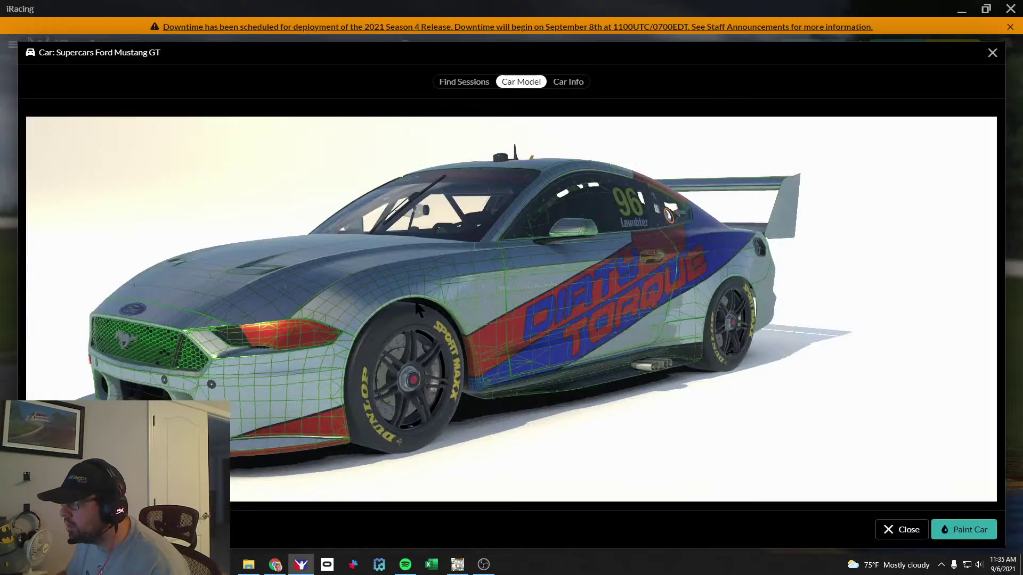
pyautogui.moveTo(234, 402)
pyautogui.mouseDown()
pyautogui.moveTo(321, 388)
pyautogui.moveTo(271, 376)
pyautogui.moveTo(337, 364)
pyautogui.moveTo(317, 359)
pyautogui.mouseUp()
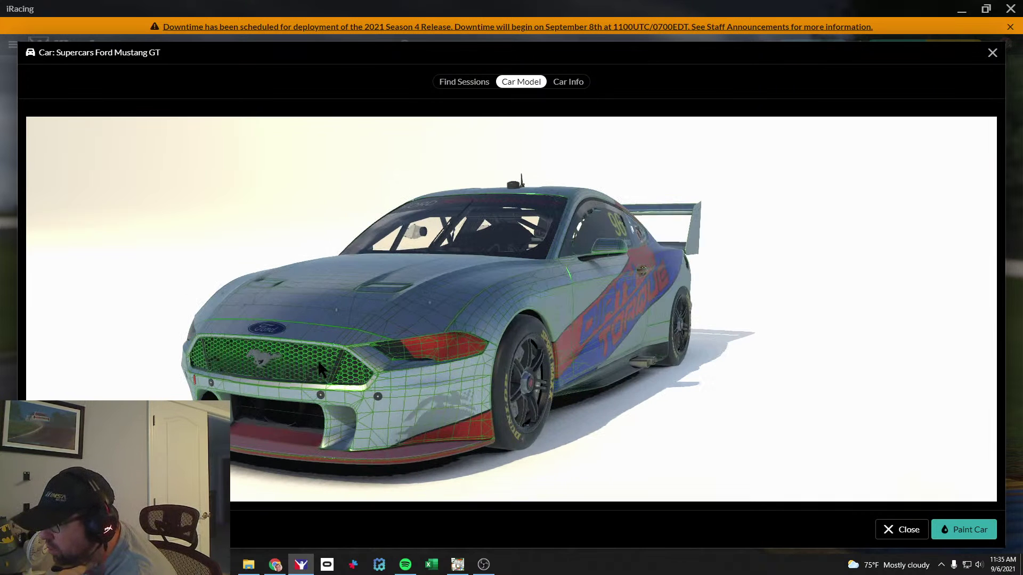
pyautogui.moveTo(318, 360); pyautogui.dragTo(343, 353)
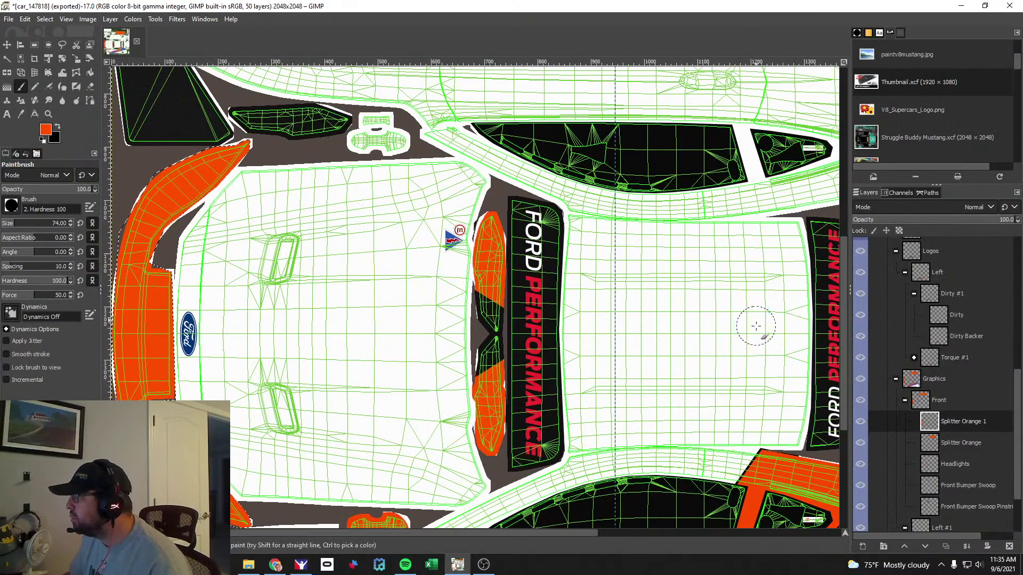
# Hide the Wire layer and inspect the car's front end from several angles in iRacing before returning to GIMP.
pyautogui.scroll(5, 911, 397)
pyautogui.click(860, 354)
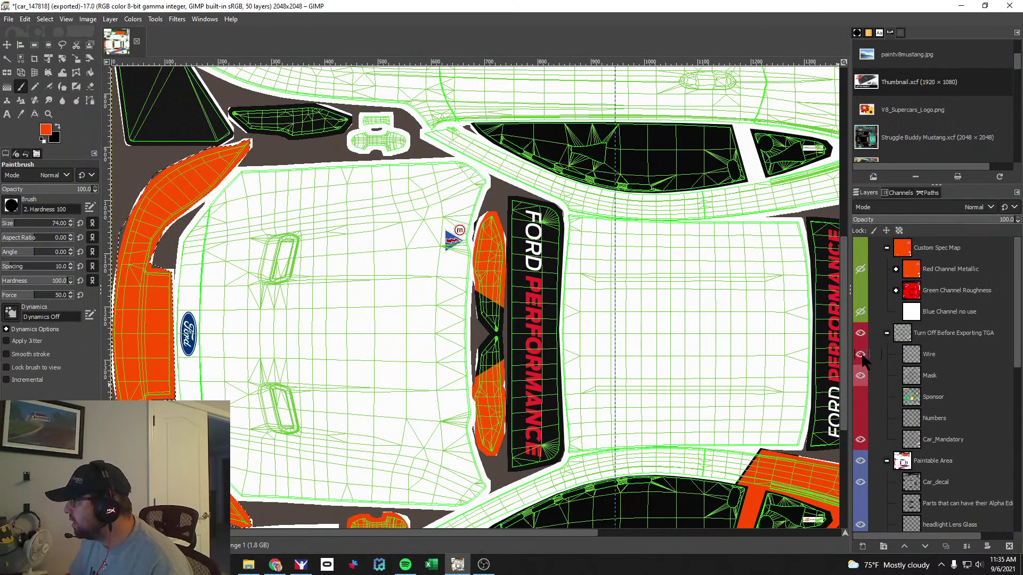
pyautogui.hotkey('alt', 'Tab')
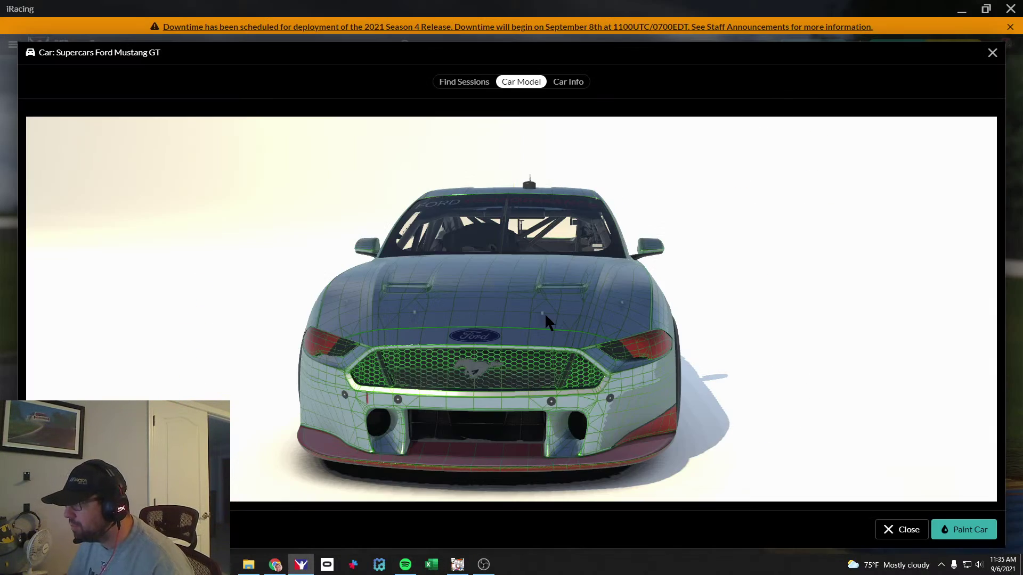
pyautogui.moveTo(550, 339); pyautogui.dragTo(541, 298)
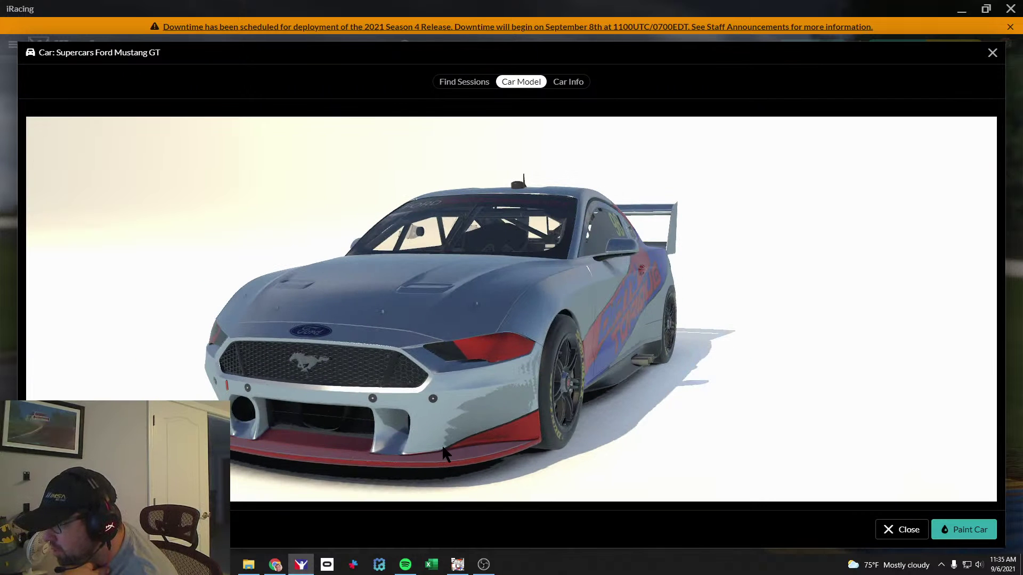
pyautogui.moveTo(296, 432); pyautogui.dragTo(257, 419)
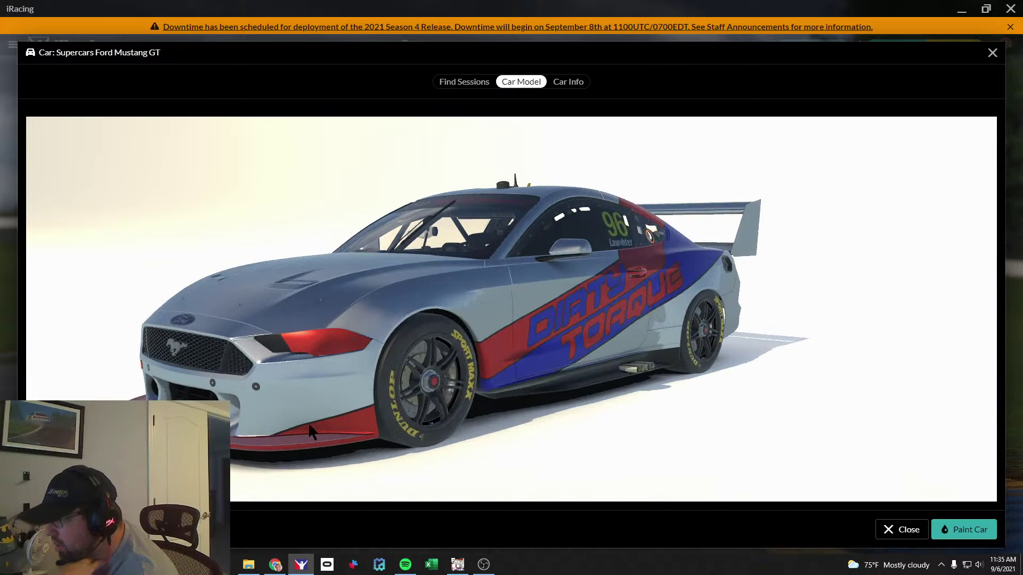
pyautogui.hotkey('alt', 'Tab')
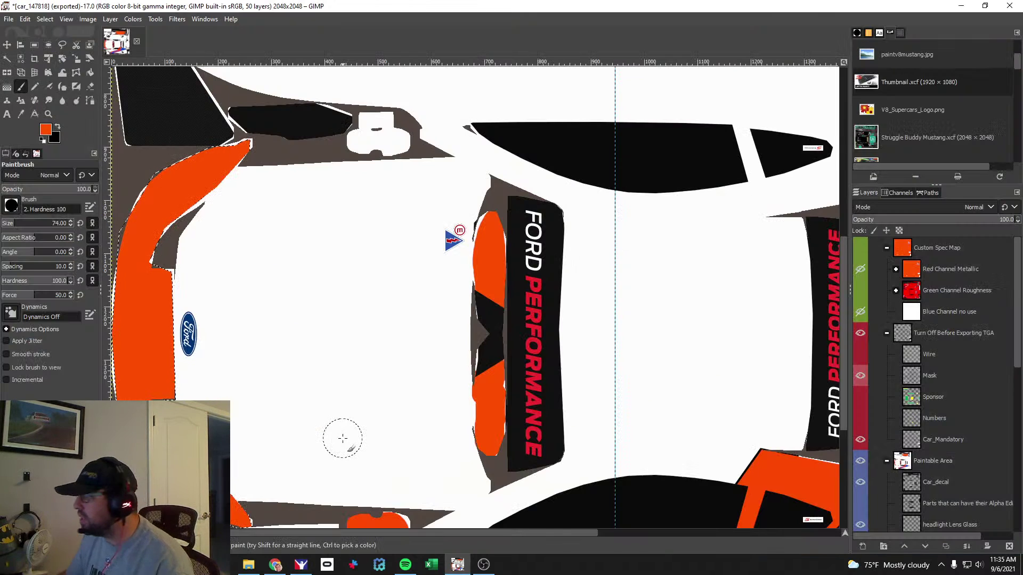
# Make the Splitter Orange layer active and set the Bucket Fill foreground color to blue 034cd3.
pyautogui.scroll(-10, 950, 381)
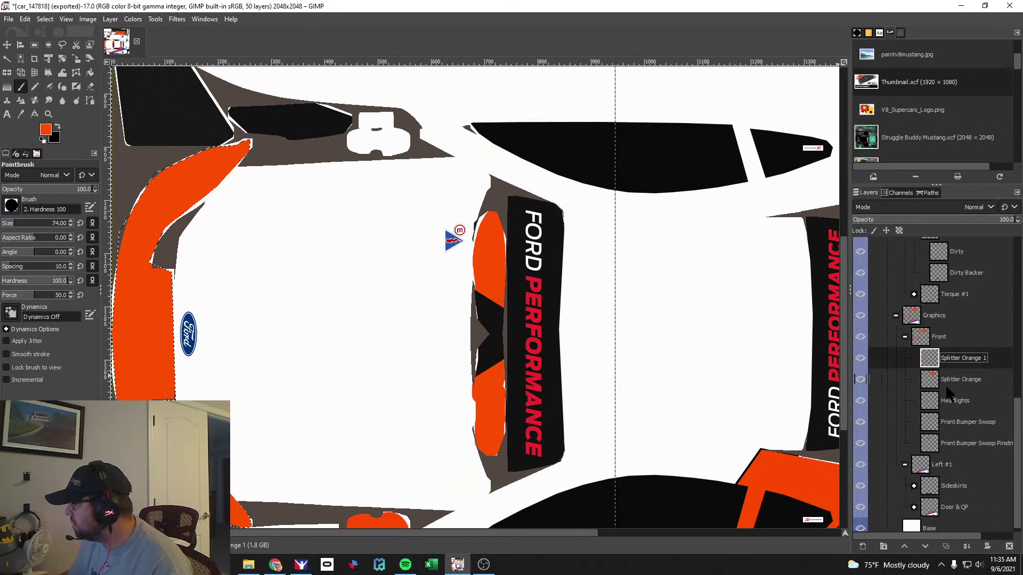
pyautogui.click(960, 379)
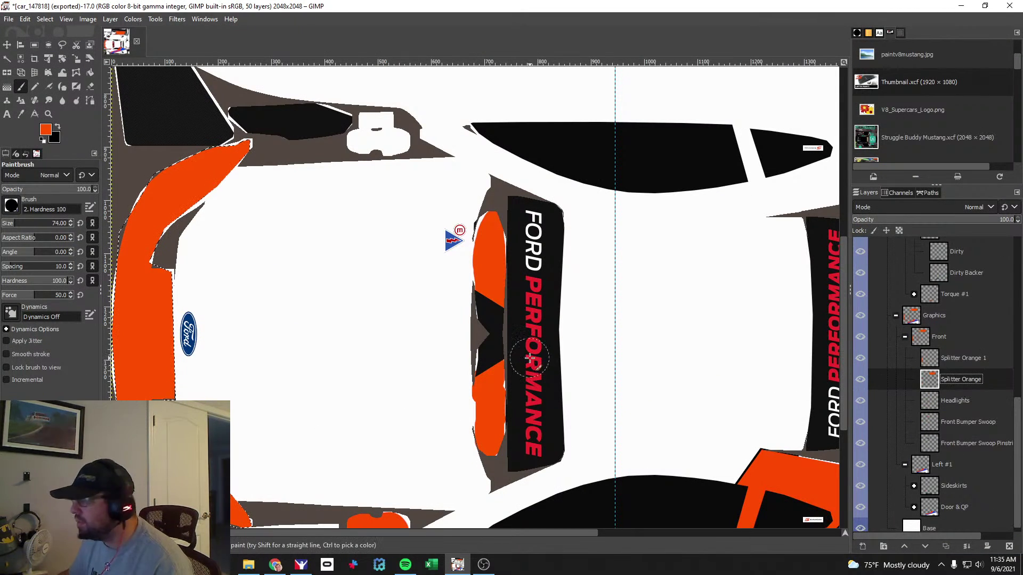
pyautogui.click(90, 71)
pyautogui.click(43, 140)
pyautogui.click(45, 131)
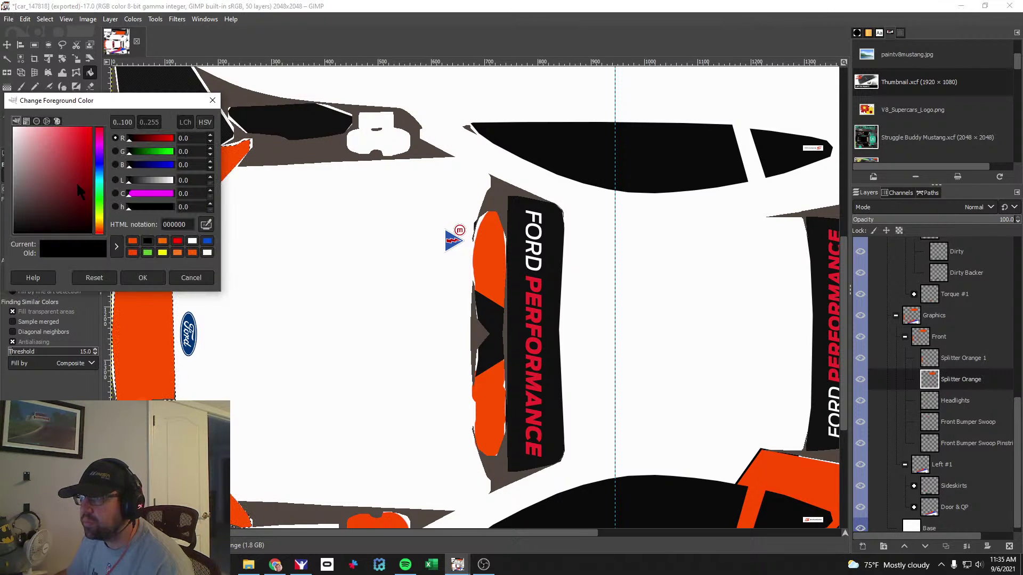
pyautogui.click(207, 242)
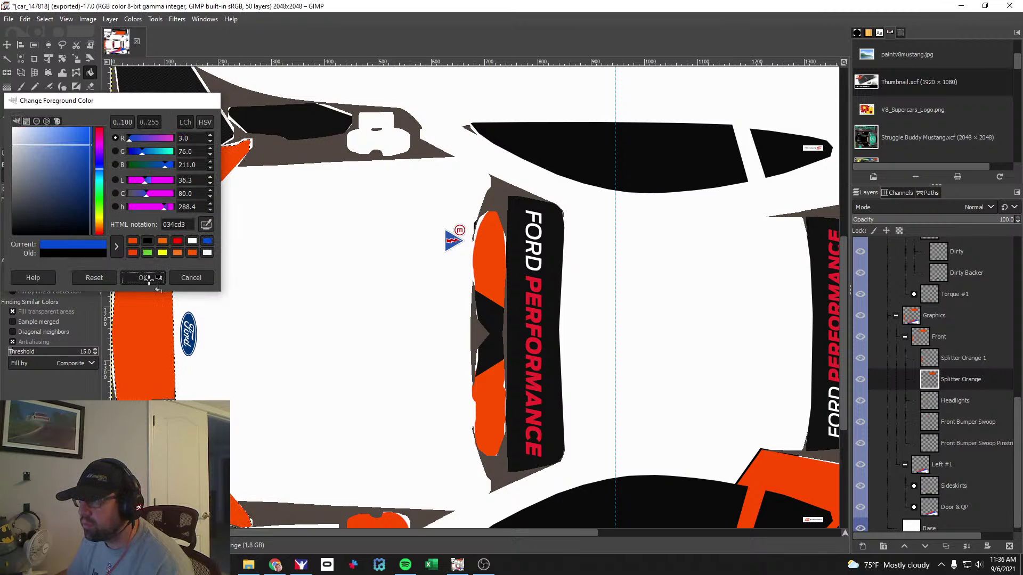
pyautogui.click(143, 278)
# Clear the selection and fill the orange half-moon splitter panel with blue.
pyautogui.scroll(5, 429, 362)
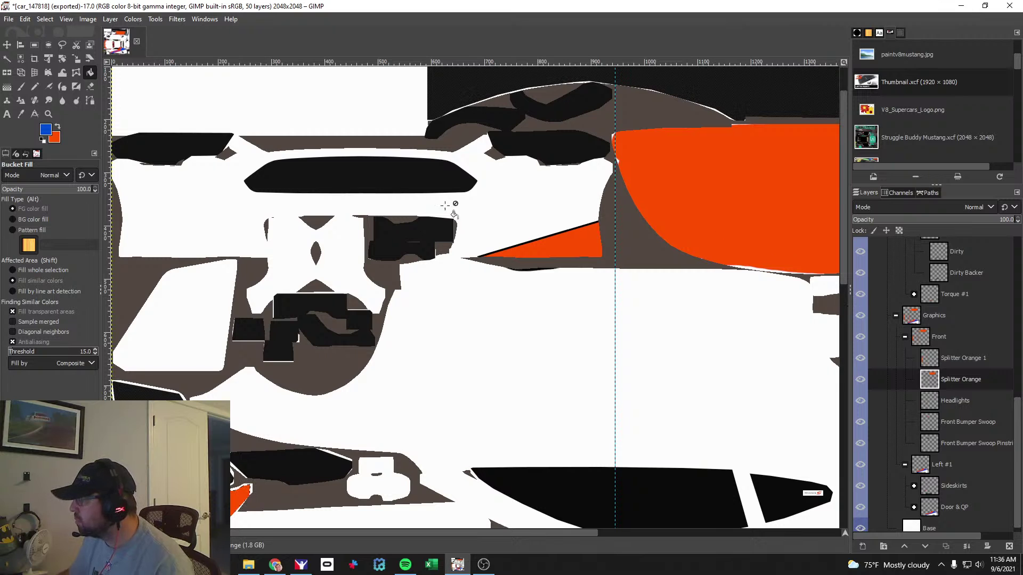
pyautogui.click(45, 19)
pyautogui.click(53, 42)
pyautogui.click(687, 198)
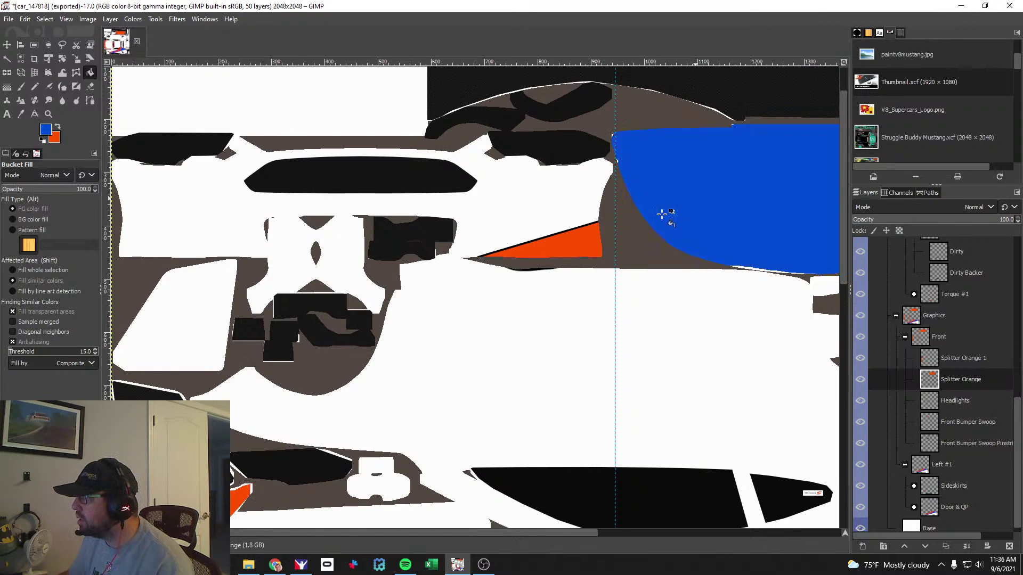
pyautogui.scroll(-3, 469, 306)
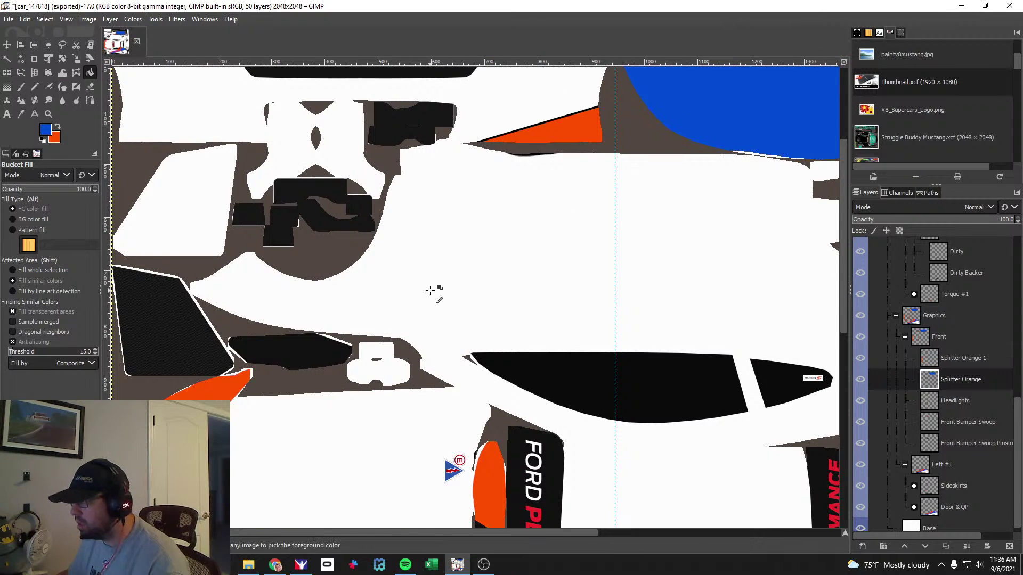
# Check the blue splitter on the car model in iRacing and return to GIMP.
pyautogui.hotkey('alt', 'Tab')
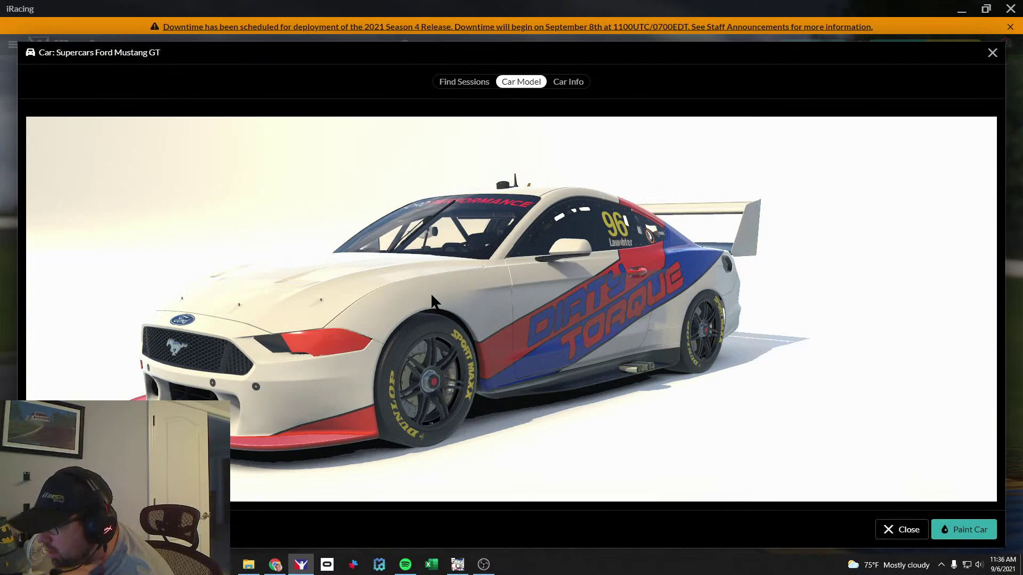
pyautogui.moveTo(291, 388); pyautogui.dragTo(283, 362)
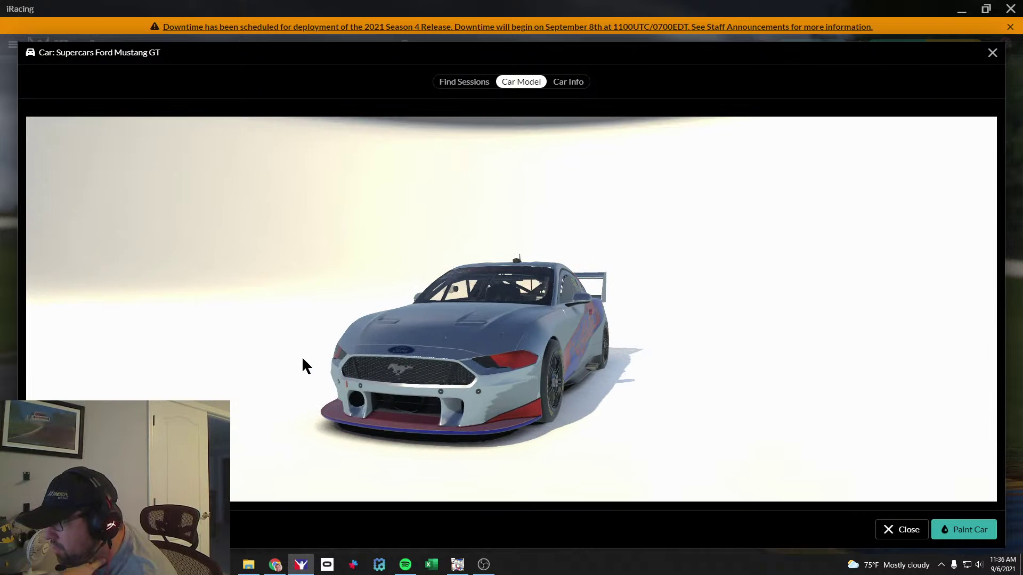
pyautogui.moveTo(298, 359)
pyautogui.mouseDown()
pyautogui.moveTo(280, 353)
pyautogui.moveTo(331, 341)
pyautogui.moveTo(283, 336)
pyautogui.mouseUp()
pyautogui.hotkey('alt', 'Tab')
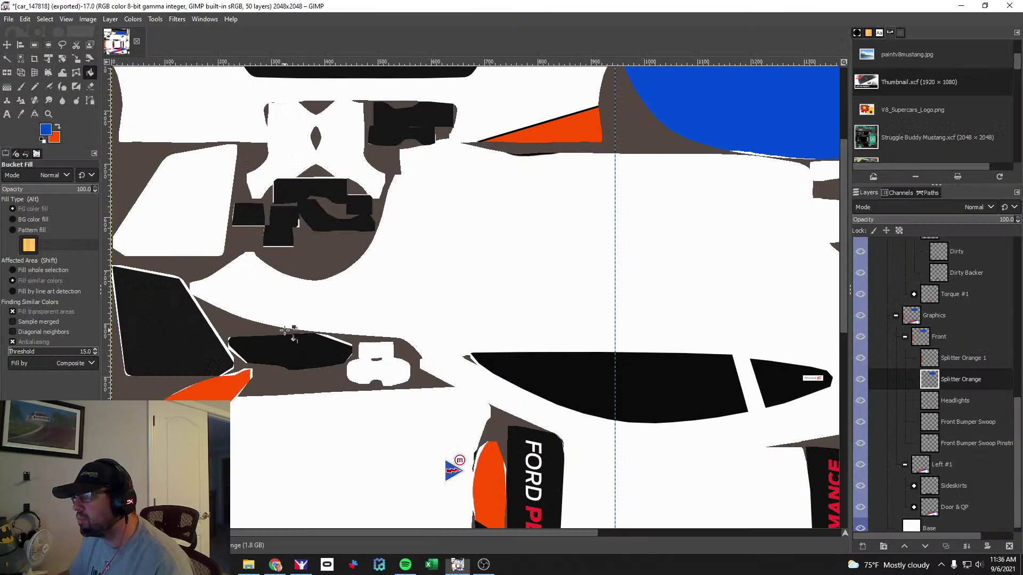
# Reset the colors to the default black and white and fill the half-moon splitter panel black.
pyautogui.click(43, 140)
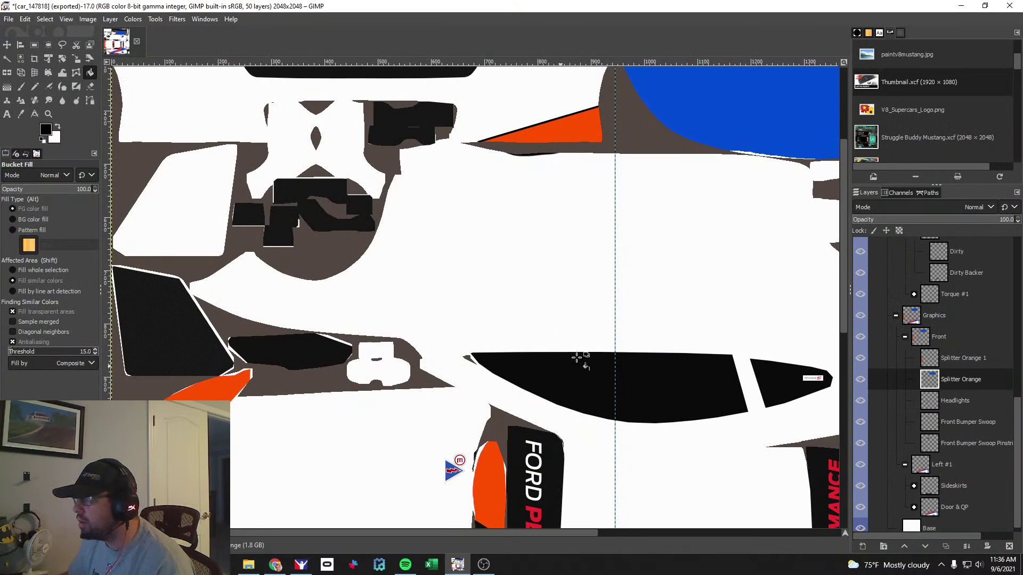
pyautogui.click(724, 111)
# Switch to iRacing and examine the black splitter and overall livery from the front, side and above.
pyautogui.hotkey('alt', 'Tab')
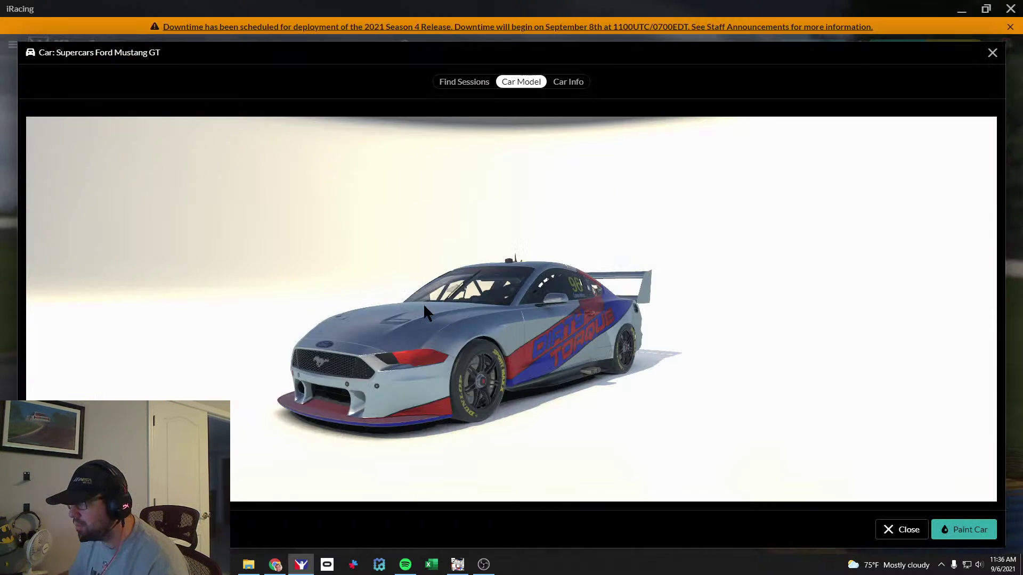
pyautogui.moveTo(401, 321)
pyautogui.mouseDown()
pyautogui.moveTo(321, 343)
pyautogui.moveTo(401, 327)
pyautogui.moveTo(360, 323)
pyautogui.moveTo(382, 314)
pyautogui.moveTo(360, 334)
pyautogui.mouseUp()
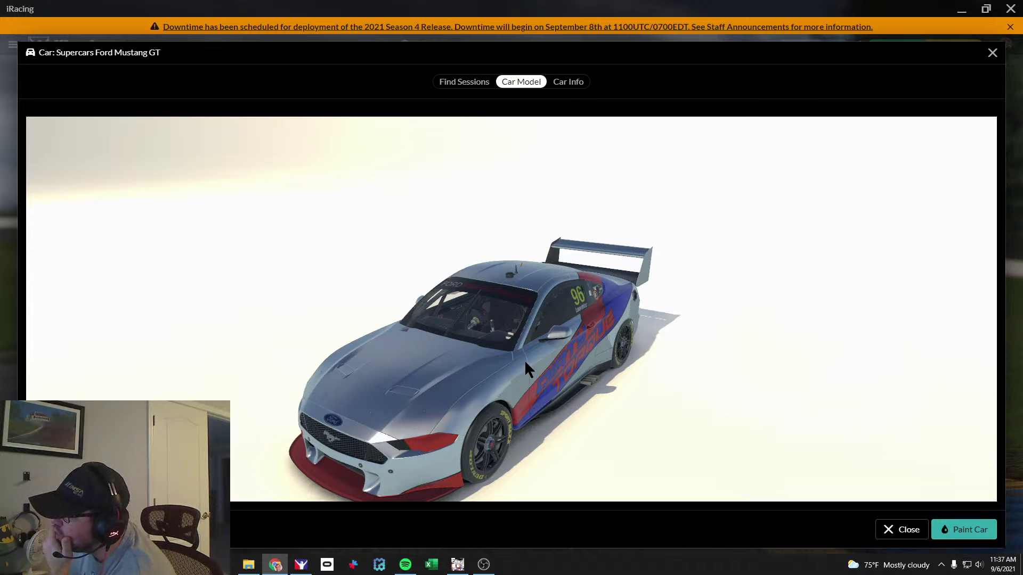
pyautogui.moveTo(600, 373); pyautogui.dragTo(565, 372)
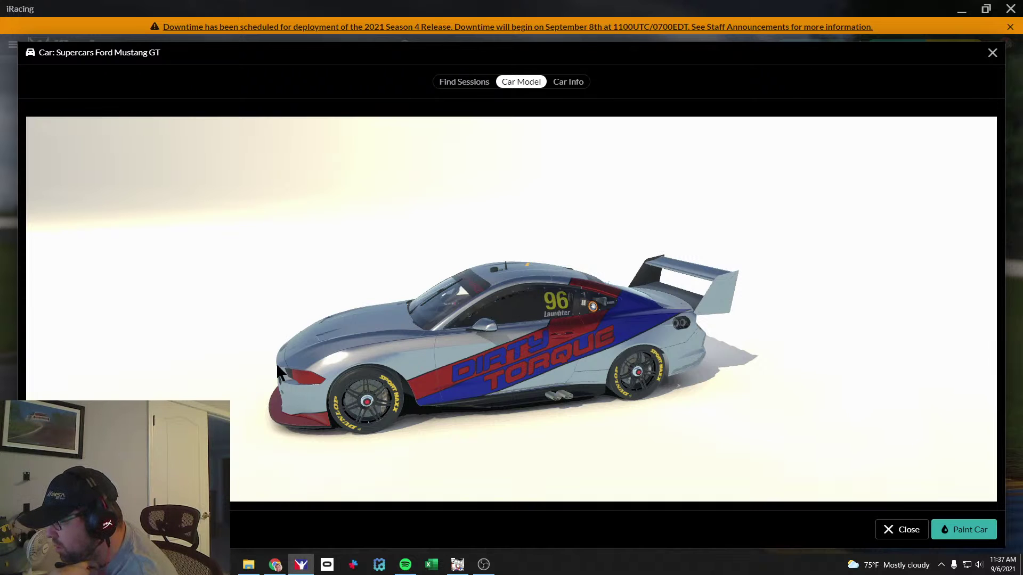
pyautogui.moveTo(324, 365); pyautogui.dragTo(366, 374)
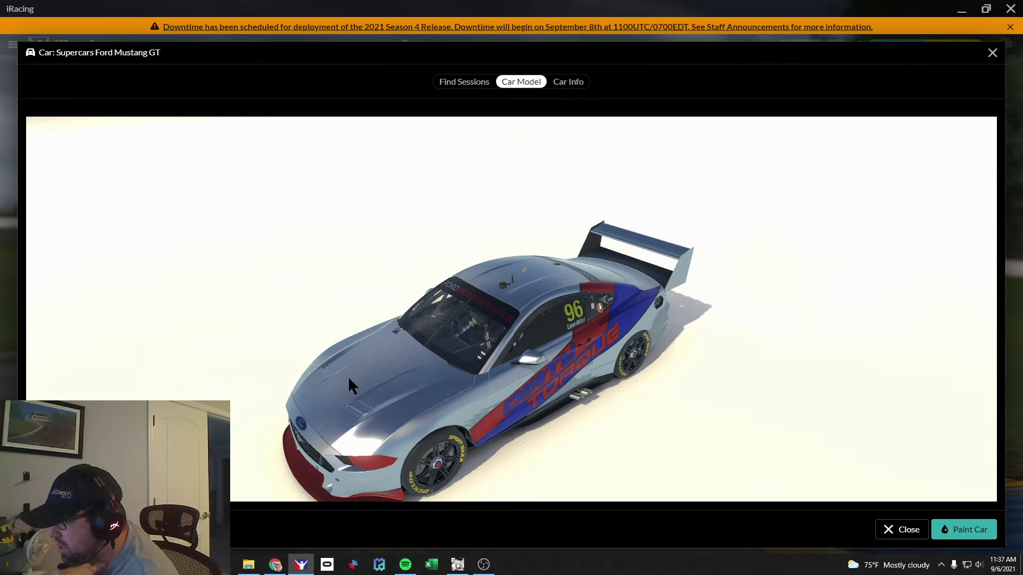
pyautogui.moveTo(335, 369); pyautogui.dragTo(467, 403)
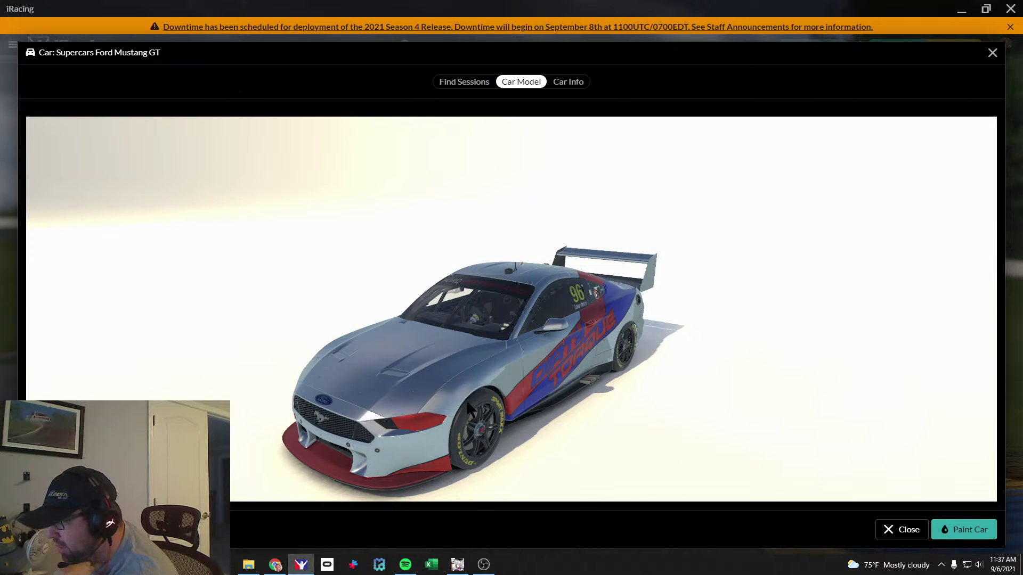
# Return to GIMP and collapse the Front layer group.
pyautogui.hotkey('alt', 'Tab')
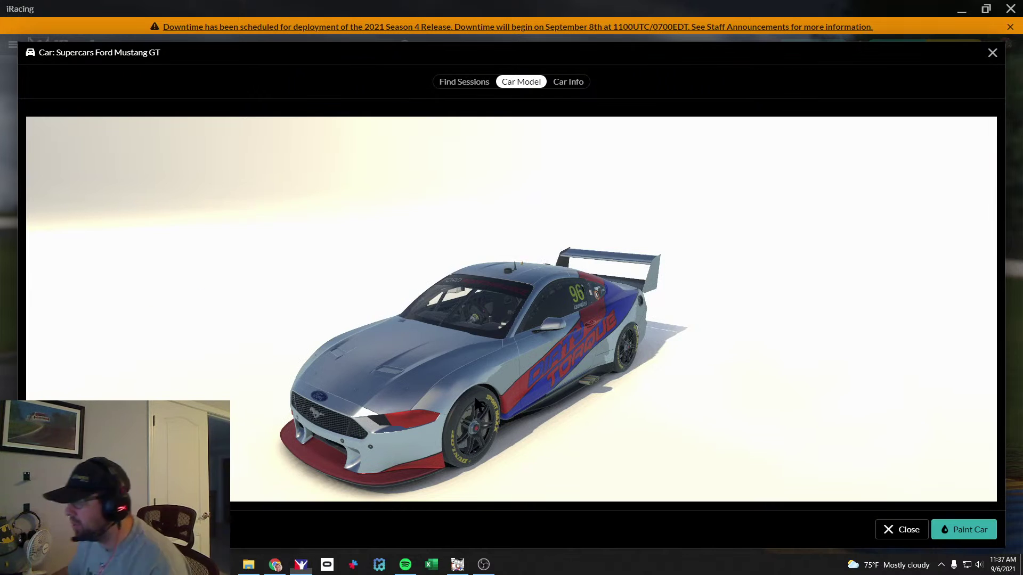
pyautogui.hotkey('alt', 'Tab')
pyautogui.press('Tab')
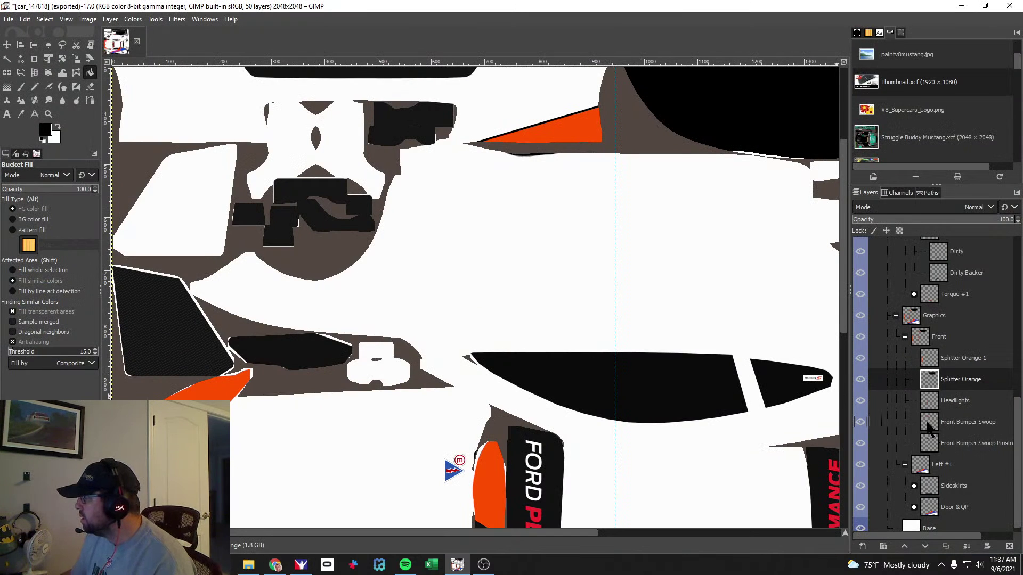
pyautogui.click(905, 337)
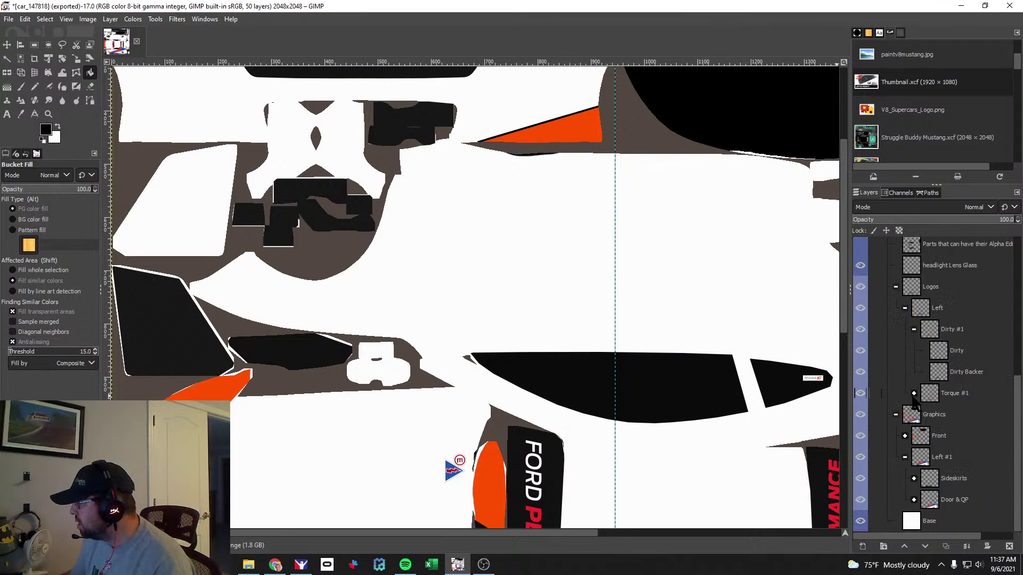
# Collapse the Dirty #1 and Left logo groups and the Left #1 graphics group.
pyautogui.click(913, 329)
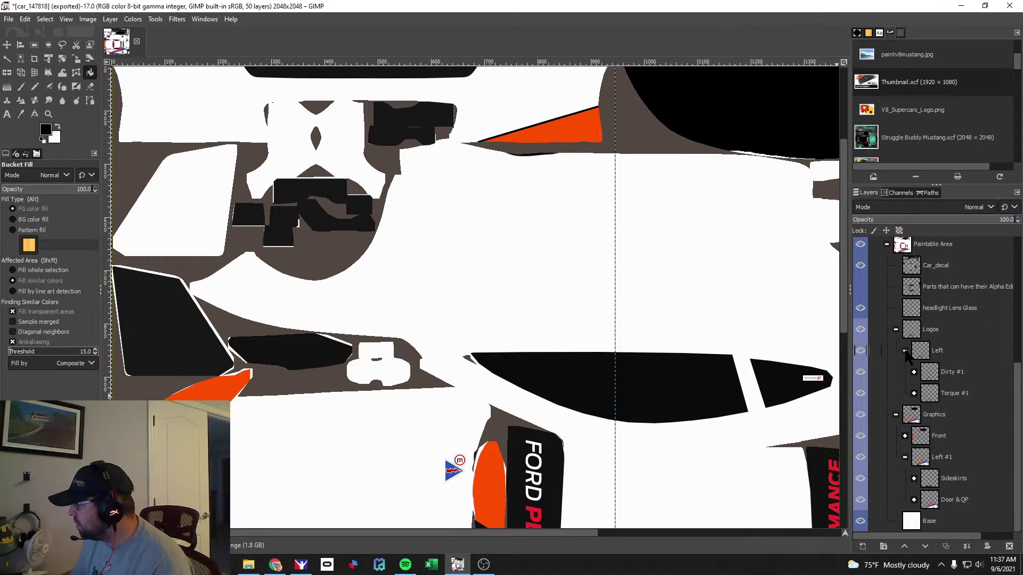
pyautogui.click(904, 352)
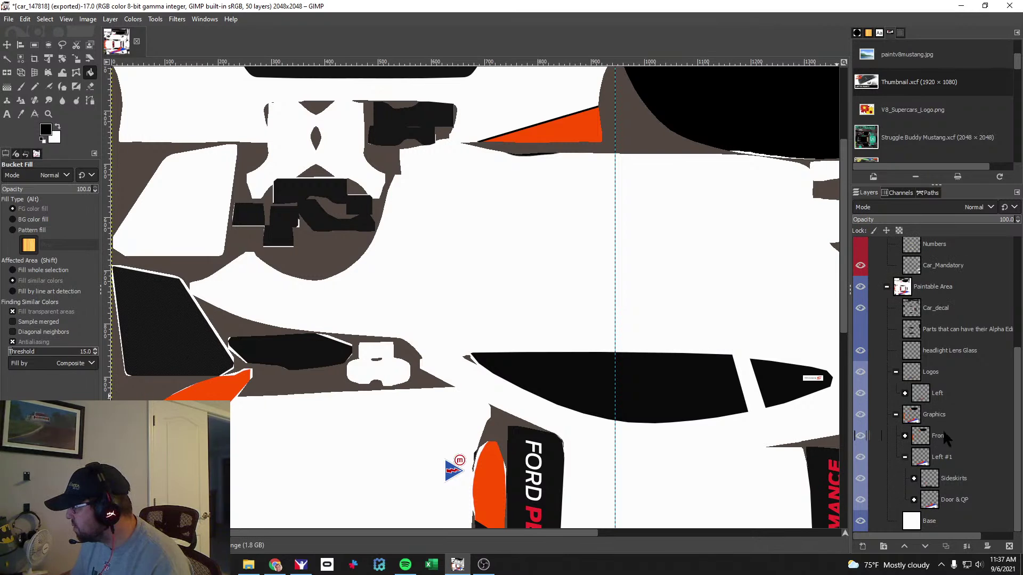
pyautogui.click(904, 457)
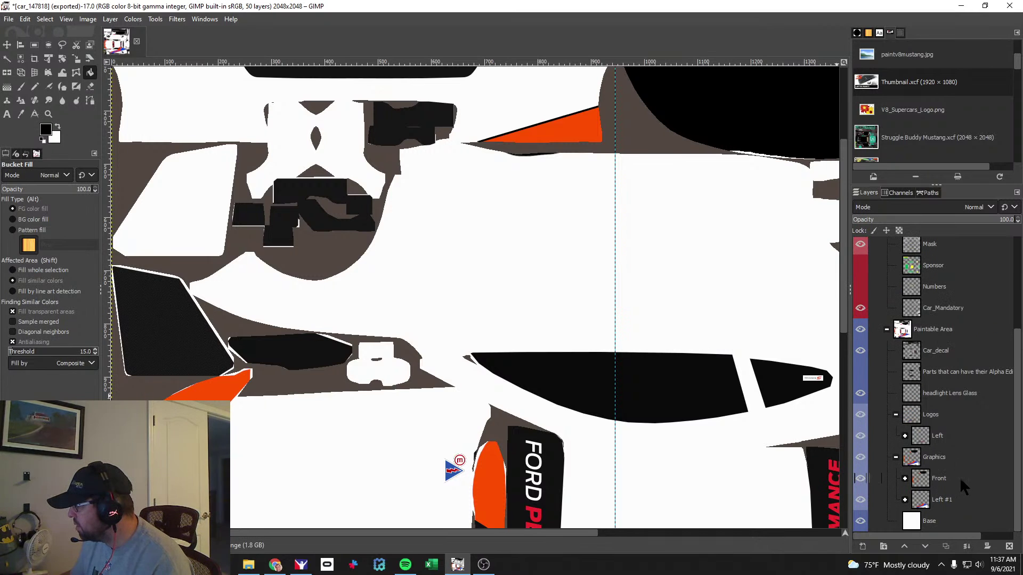
# Create a layer group named Bonnett inside the Graphics group, above Front.
pyautogui.click(885, 547)
pyautogui.doubleClick(954, 479)
pyautogui.write('Bonne')
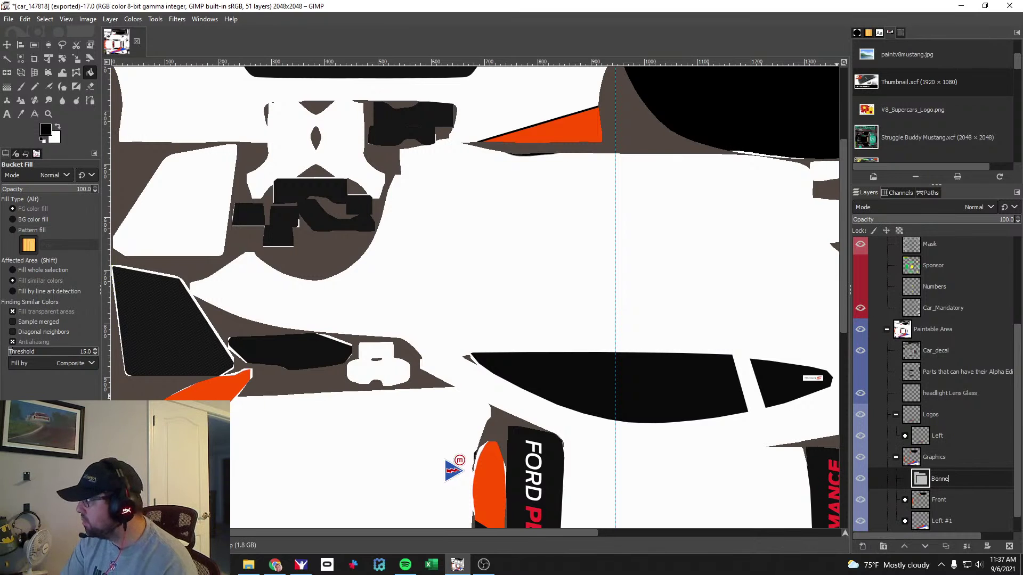
pyautogui.write('tt')
pyautogui.press('Return')
# Add a transparent 2048 × 2048 layer named Hood Black to the Bonnett group.
pyautogui.click(862, 547)
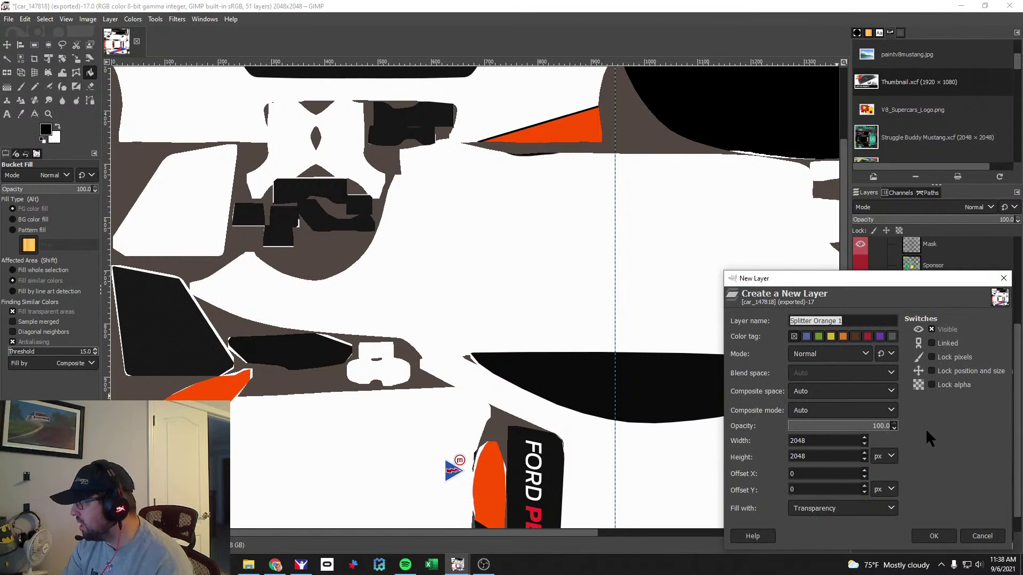
pyautogui.write('Hood Black')
pyautogui.press('Return')
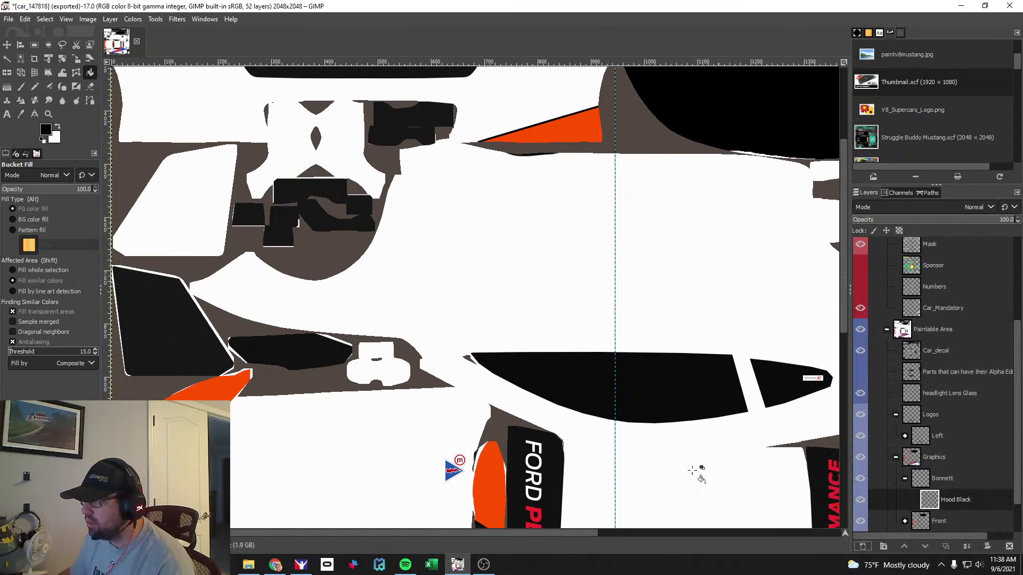
# Show the Wire layer over the hood area of the template.
pyautogui.scroll(-5, 589, 463)
pyautogui.scroll(3, 881, 425)
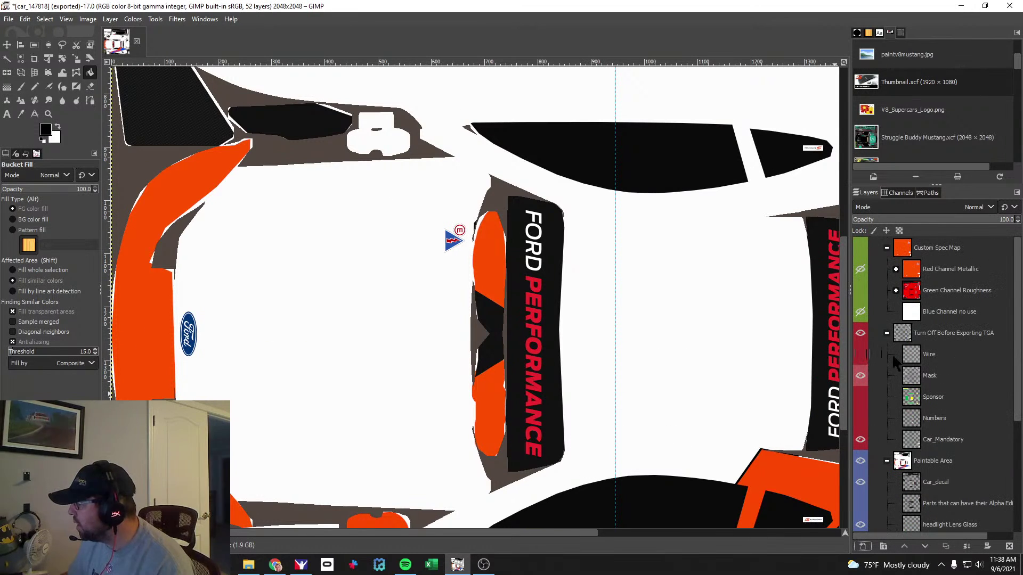
pyautogui.click(859, 354)
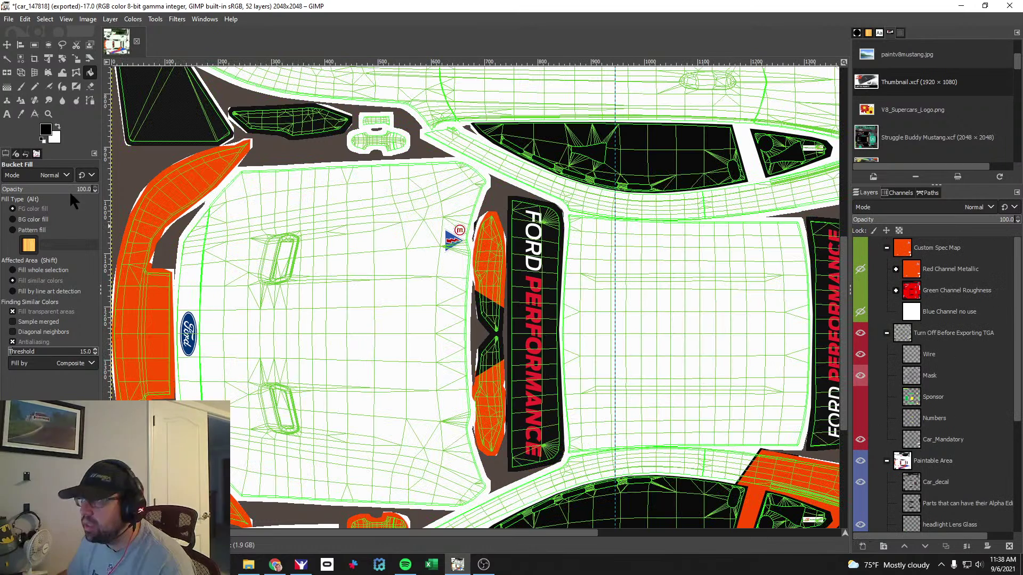
# Trace a closed path around the hood panel's outer edge and convert the path to a selection.
pyautogui.click(90, 100)
pyautogui.click(243, 166)
pyautogui.click(180, 240)
pyautogui.click(173, 304)
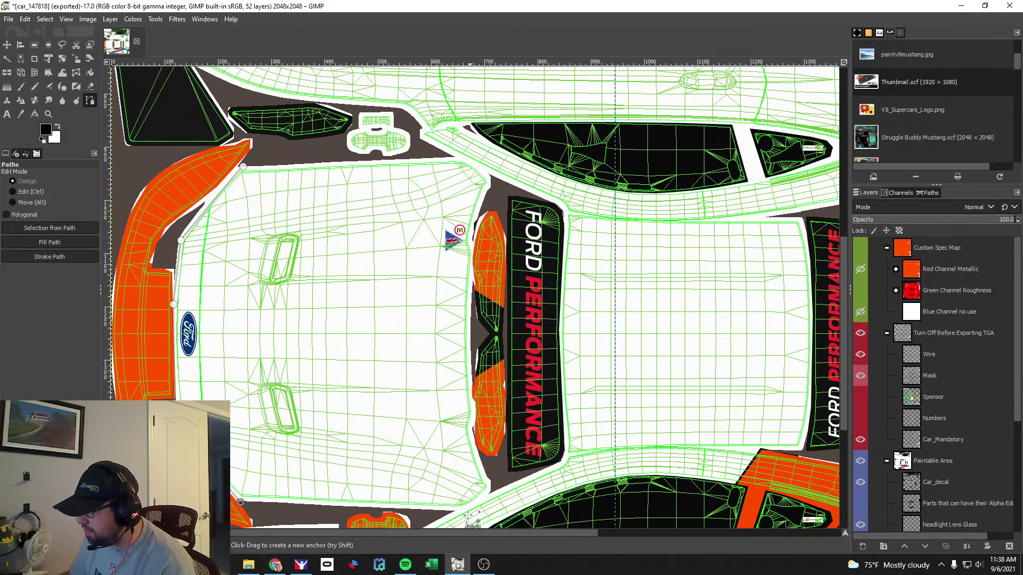
pyautogui.moveTo(457, 510); pyautogui.dragTo(481, 500)
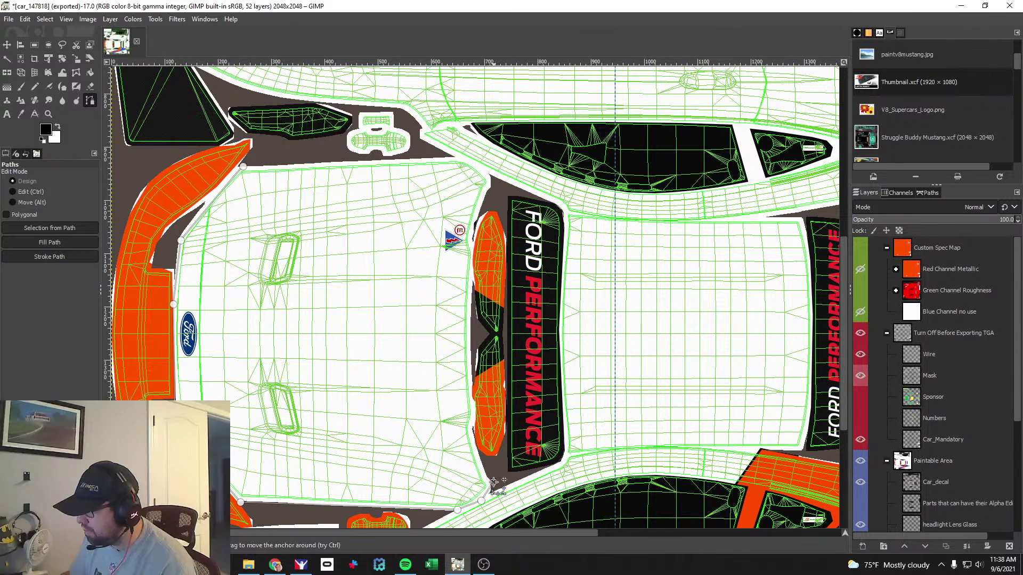
pyautogui.moveTo(478, 421); pyautogui.dragTo(472, 373)
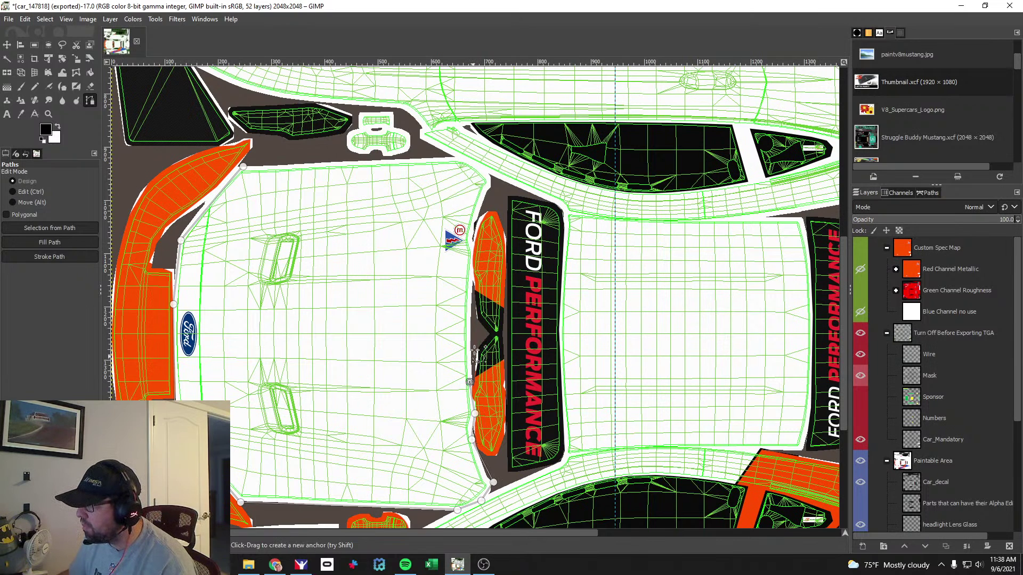
pyautogui.click(469, 300)
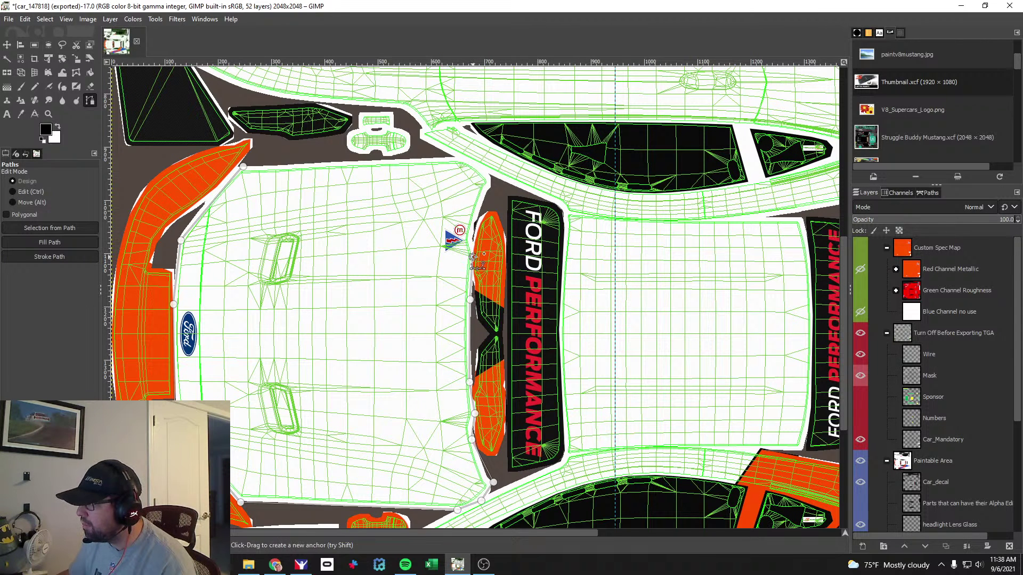
pyautogui.click(491, 186)
pyautogui.moveTo(491, 186); pyautogui.dragTo(479, 210)
pyautogui.click(491, 177)
pyautogui.click(463, 158)
pyautogui.click(307, 164)
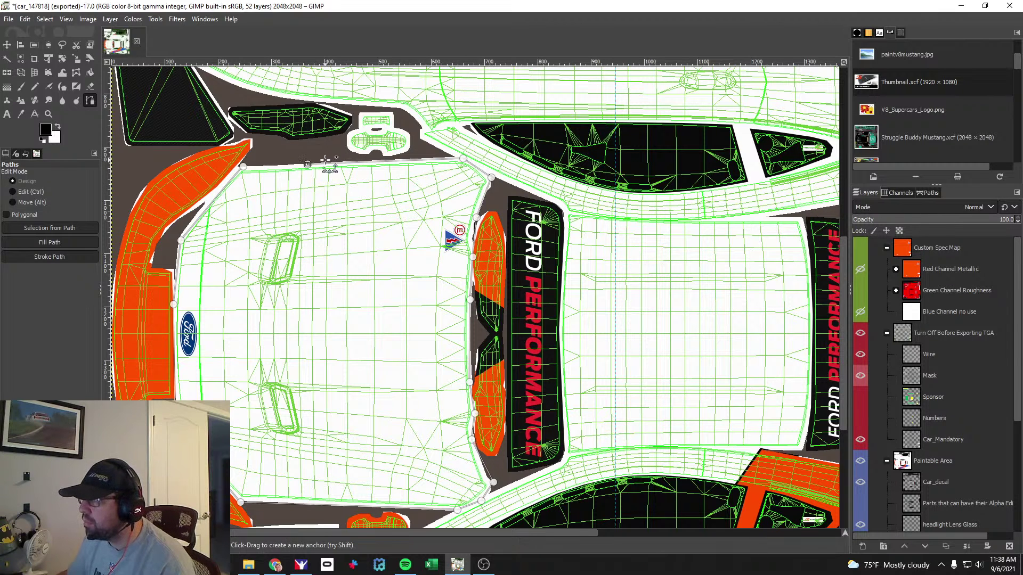
pyautogui.hotkey('shift', 'v')
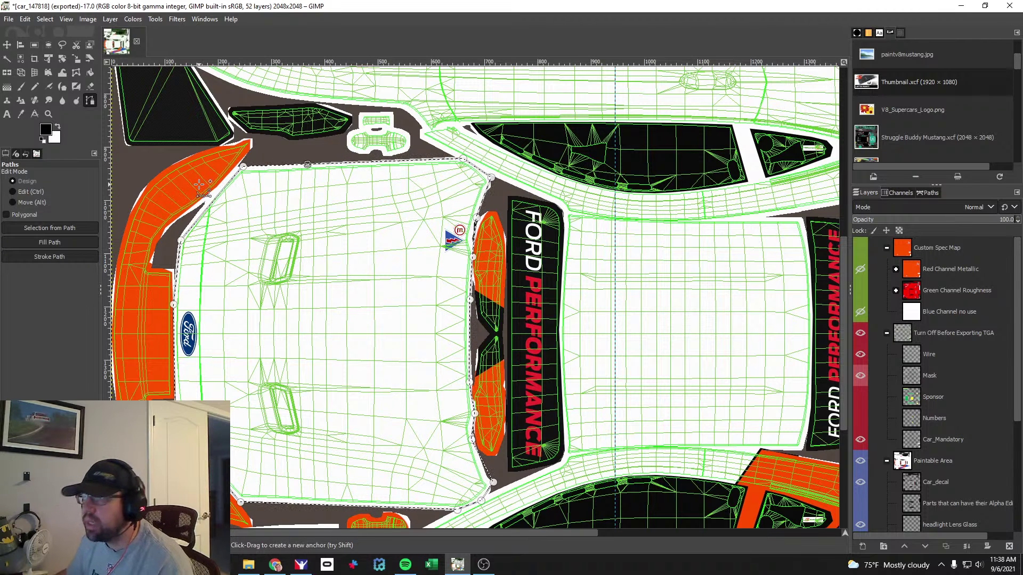
# Paint the selected hood area black on the Hood Black layer with the 195-size Paintbrush.
pyautogui.click(21, 86)
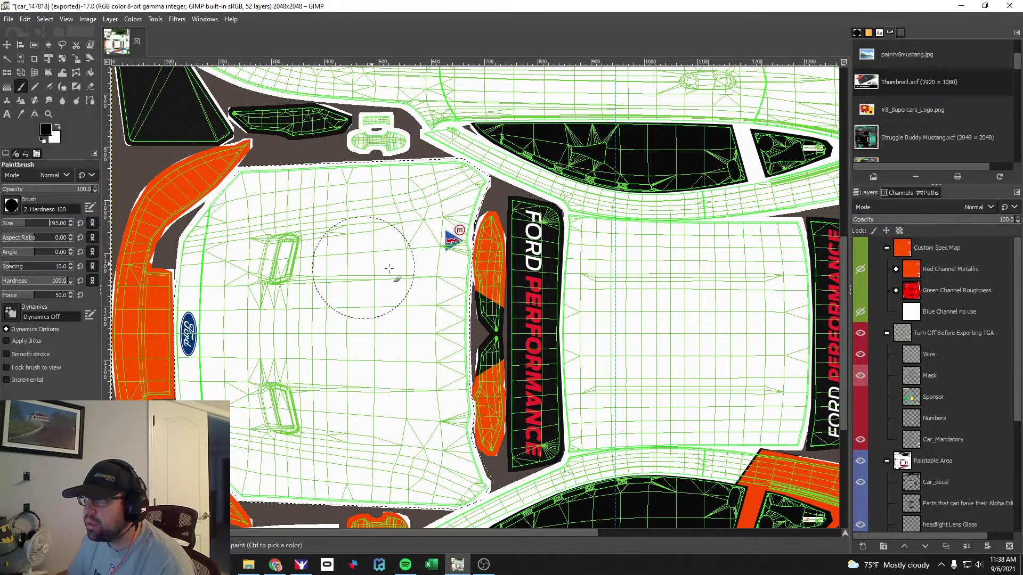
pyautogui.scroll(-5, 977, 367)
pyautogui.moveTo(486, 181)
pyautogui.mouseDown()
pyautogui.moveTo(291, 189)
pyautogui.moveTo(246, 213)
pyautogui.moveTo(214, 274)
pyautogui.moveTo(204, 395)
pyautogui.moveTo(286, 515)
pyautogui.moveTo(421, 507)
pyautogui.moveTo(475, 466)
pyautogui.moveTo(467, 272)
pyautogui.moveTo(477, 177)
pyautogui.moveTo(209, 258)
pyautogui.moveTo(533, 390)
pyautogui.moveTo(349, 468)
pyautogui.mouseUp()
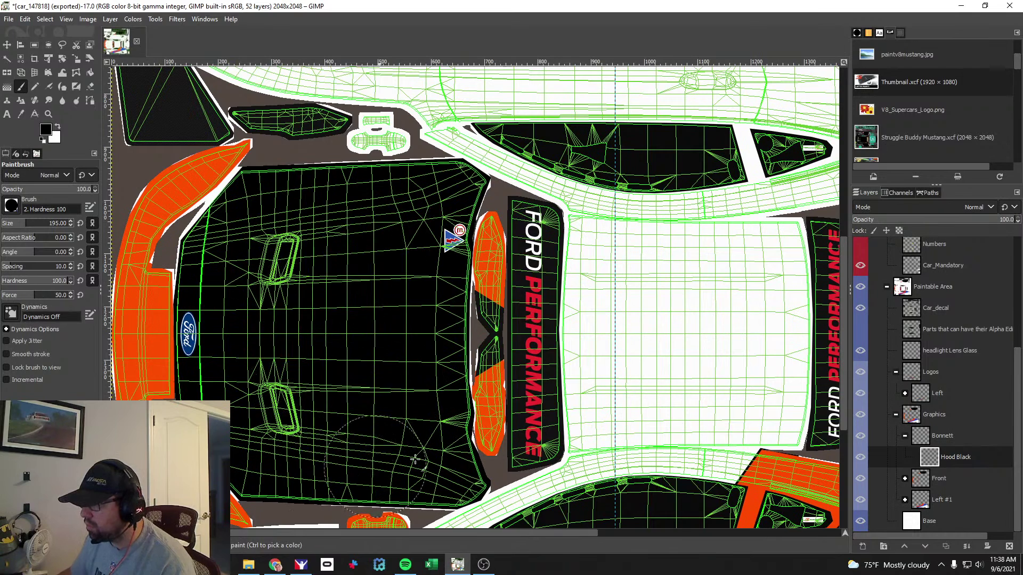
# Re-export the livery TGA with the wireframe shown, then switch to iRacing and turn the car model to check the black hood.
pyautogui.hotkey('ctrl', 'e')
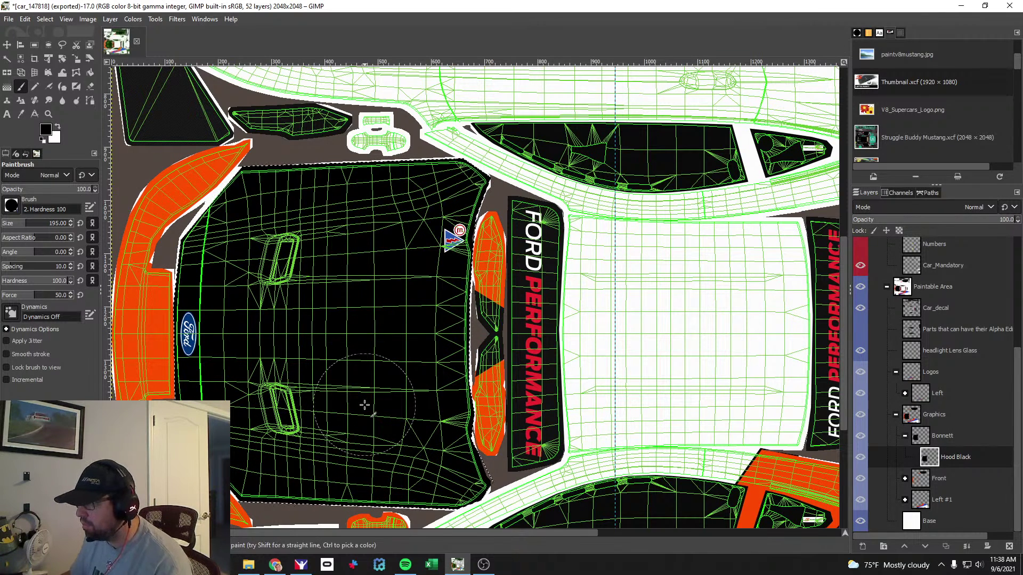
pyautogui.hotkey('alt', 'Tab')
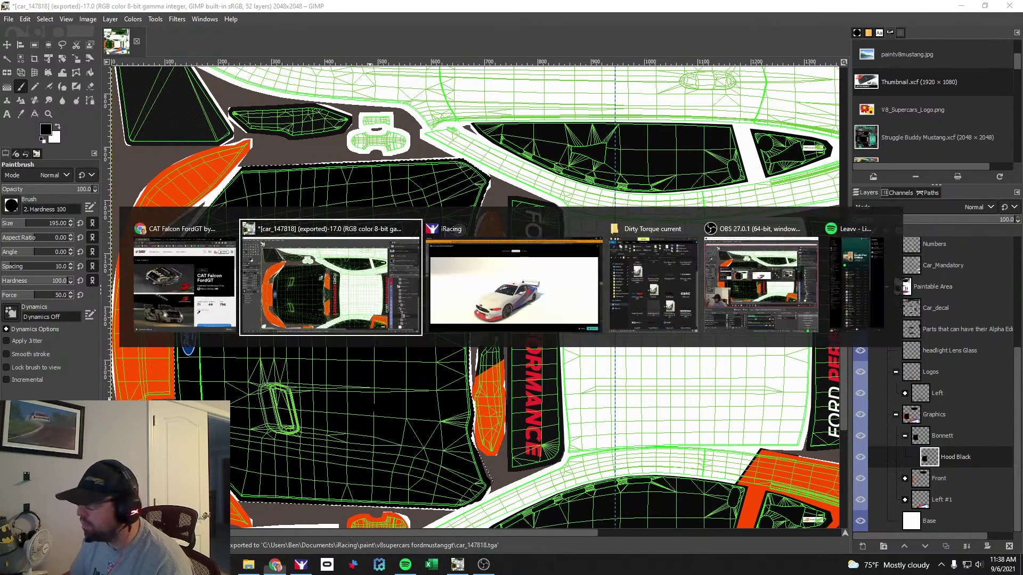
pyautogui.moveTo(560, 412); pyautogui.dragTo(533, 413)
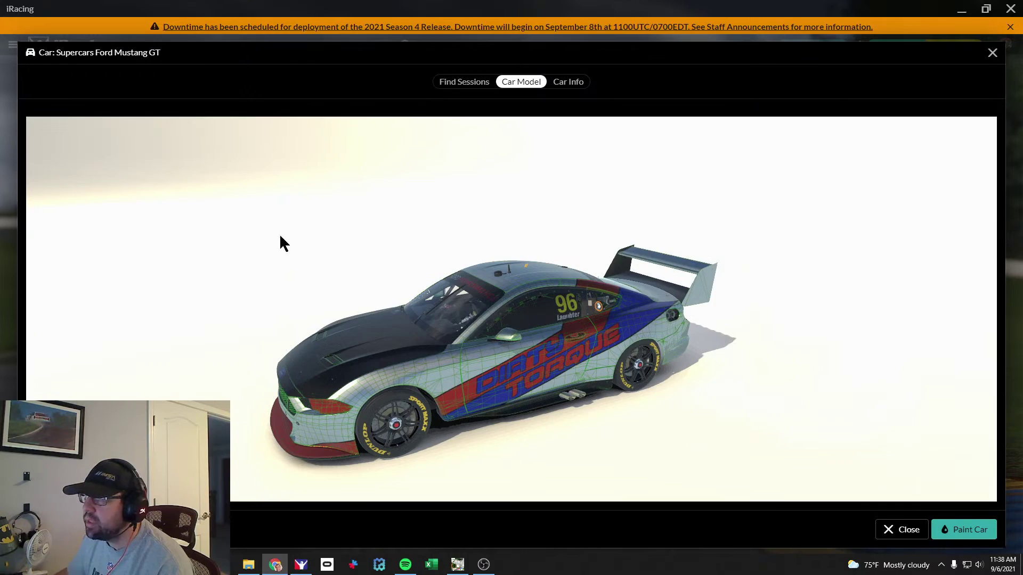
# Return to GIMP and clear the hood selection.
pyautogui.hotkey('alt', 'Tab')
pyautogui.click(45, 19)
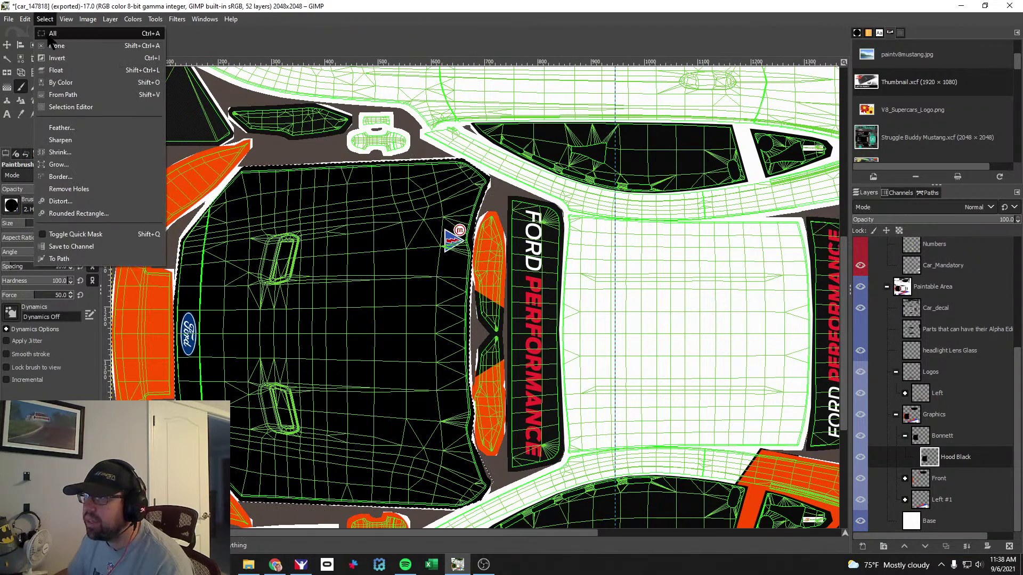
pyautogui.click(54, 44)
pyautogui.scroll(-3, 334, 398)
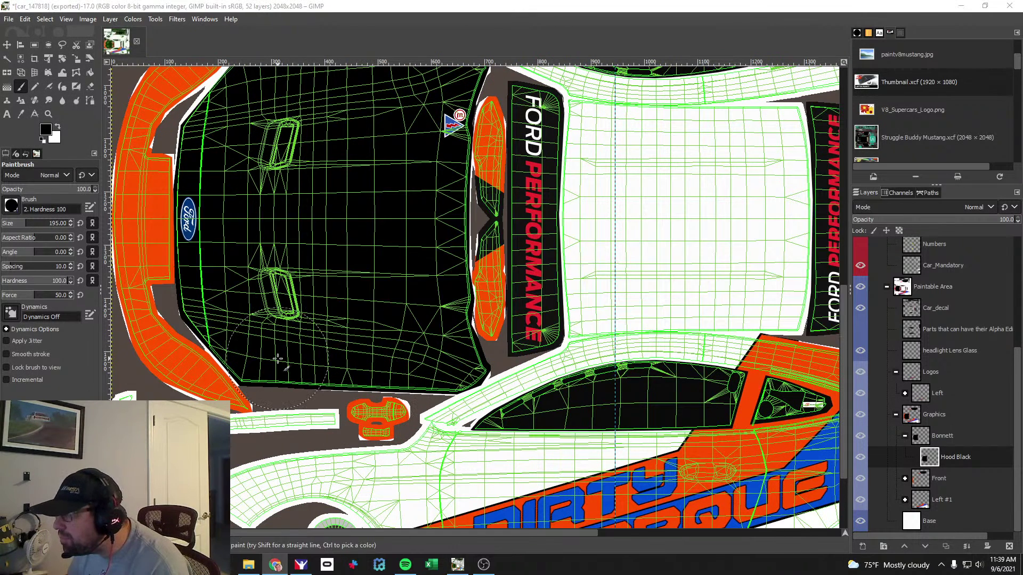
# Switch to iRacing and examine the wireframed hood up close from the front, around the vents and headlight.
pyautogui.hotkey('alt', 'Tab')
pyautogui.hotkey('alt', 'Tab')
pyautogui.scroll(3, 319, 396)
pyautogui.moveTo(317, 396); pyautogui.dragTo(284, 407)
pyautogui.scroll(2, 358, 418)
pyautogui.moveTo(357, 418); pyautogui.dragTo(399, 415)
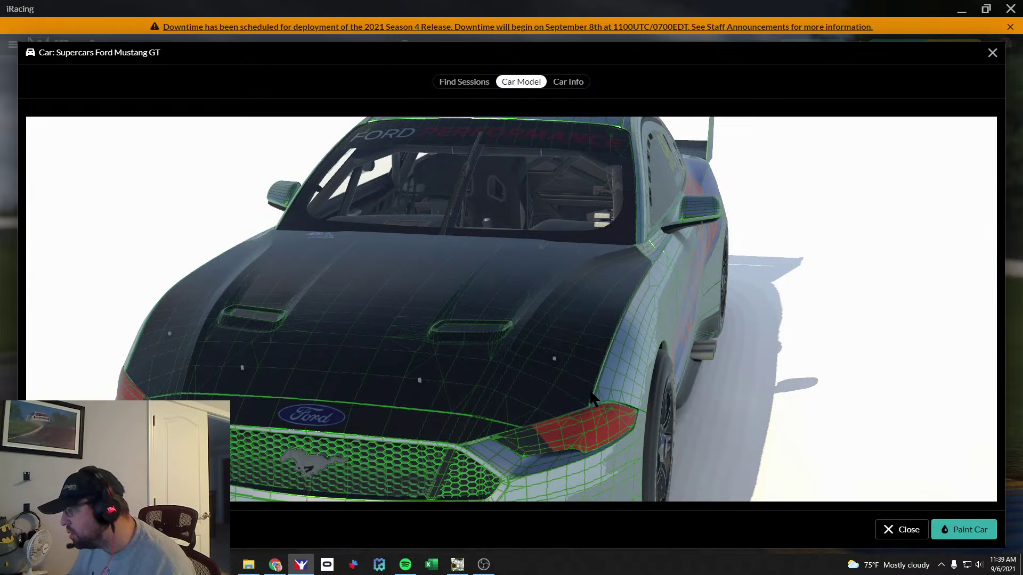
# Compare the hood's side crease and vent lines in the GIMP wireframe with the iRacing car model, ending in GIMP.
pyautogui.hotkey('alt', 'Tab')
pyautogui.hotkey('alt', 'Tab')
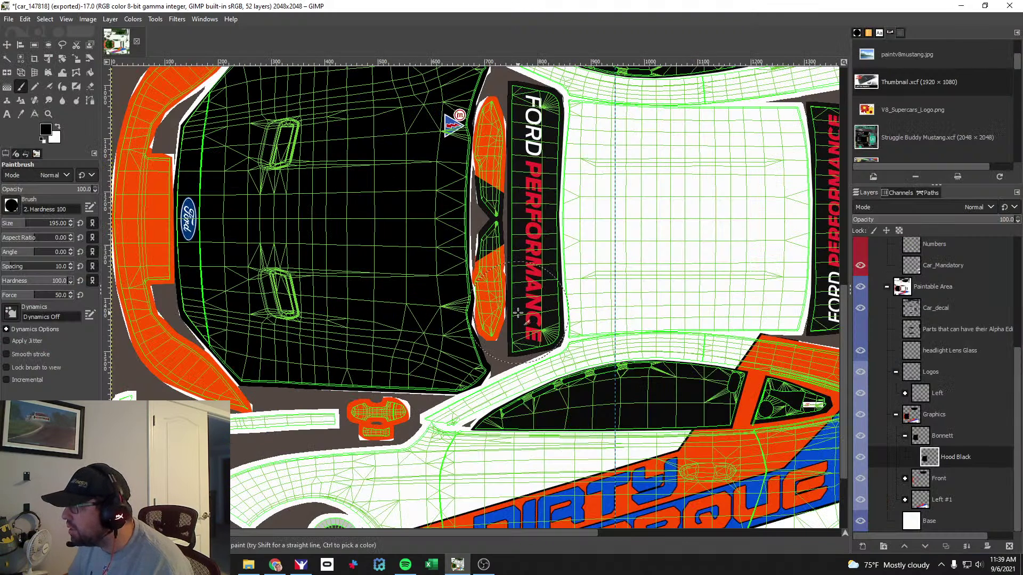
pyautogui.scroll(-2, 298, 356)
pyautogui.scroll(5, 315, 356)
pyautogui.scroll(-1, 314, 356)
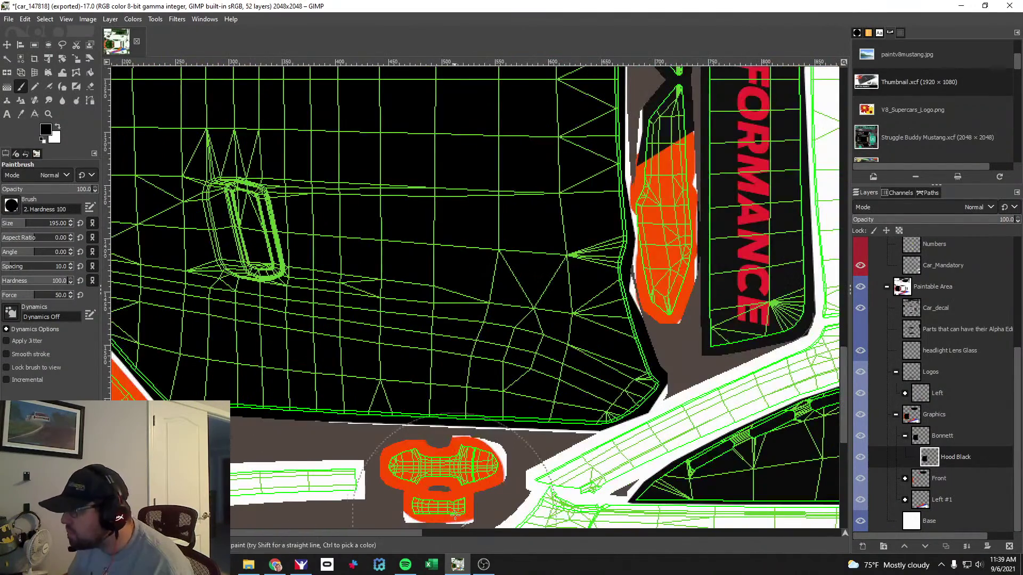
pyautogui.moveTo(407, 532); pyautogui.dragTo(375, 539)
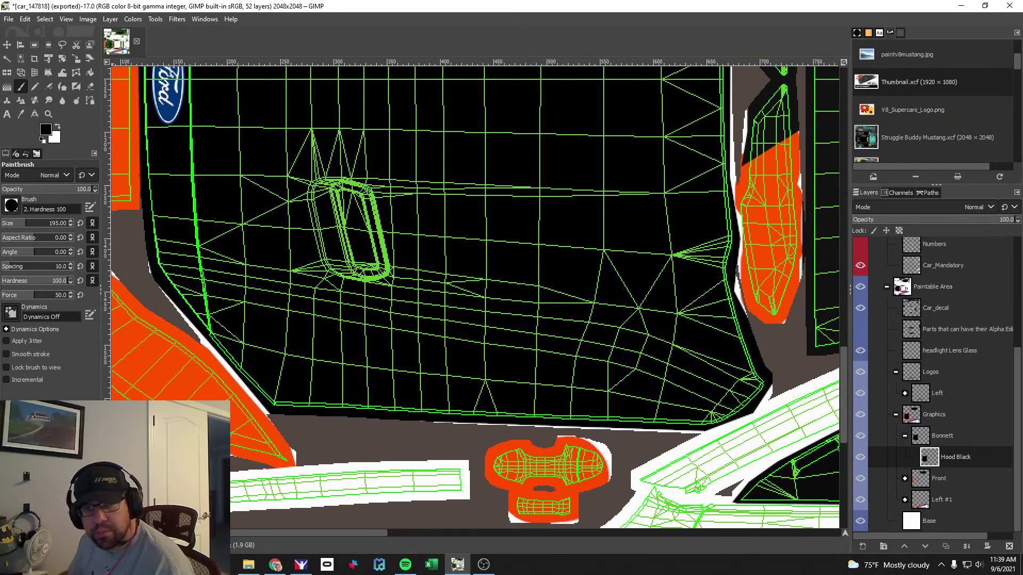
pyautogui.click(275, 564)
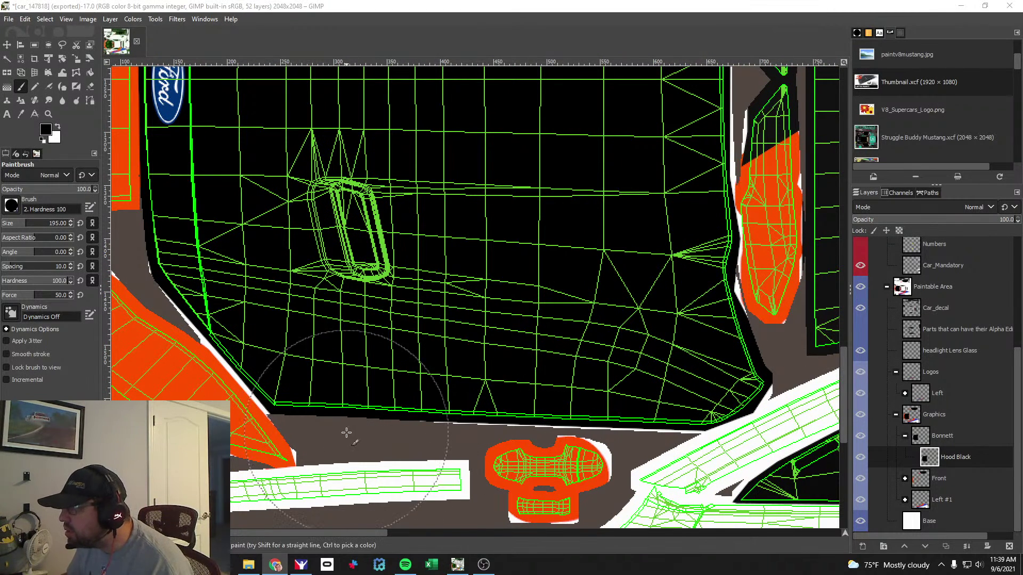
pyautogui.hotkey('alt', 'Tab')
pyautogui.press('Tab')
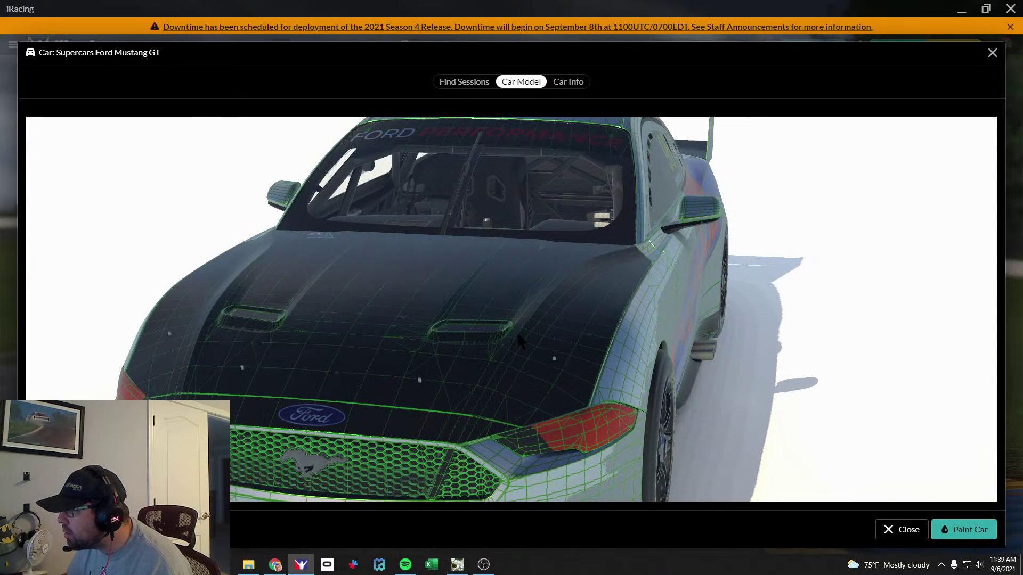
pyautogui.hotkey('alt', 'Tab')
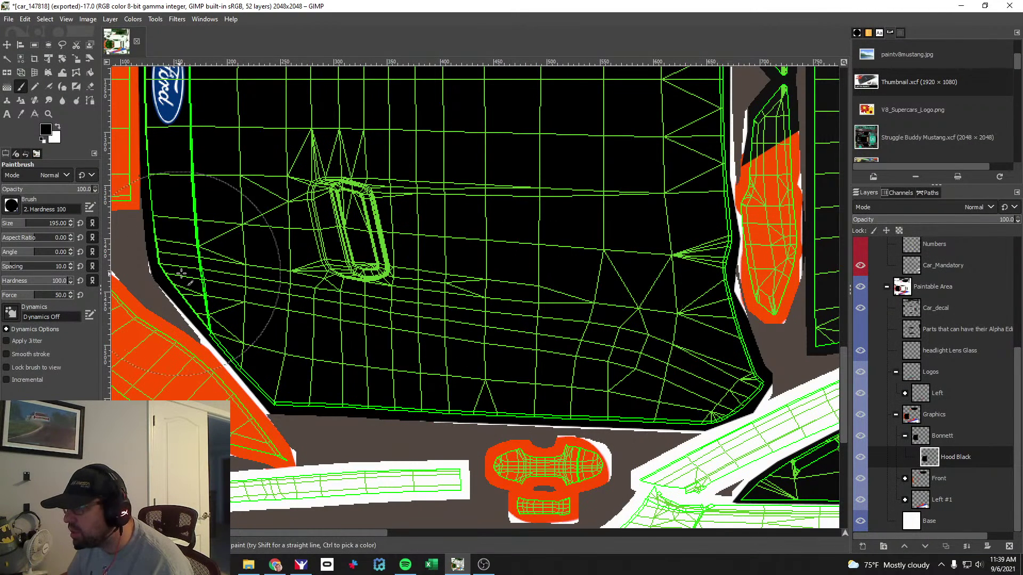
# Try a two-anchor path across the hood's lower side crease, checking the crease on the iRacing car model in between.
pyautogui.press('b')
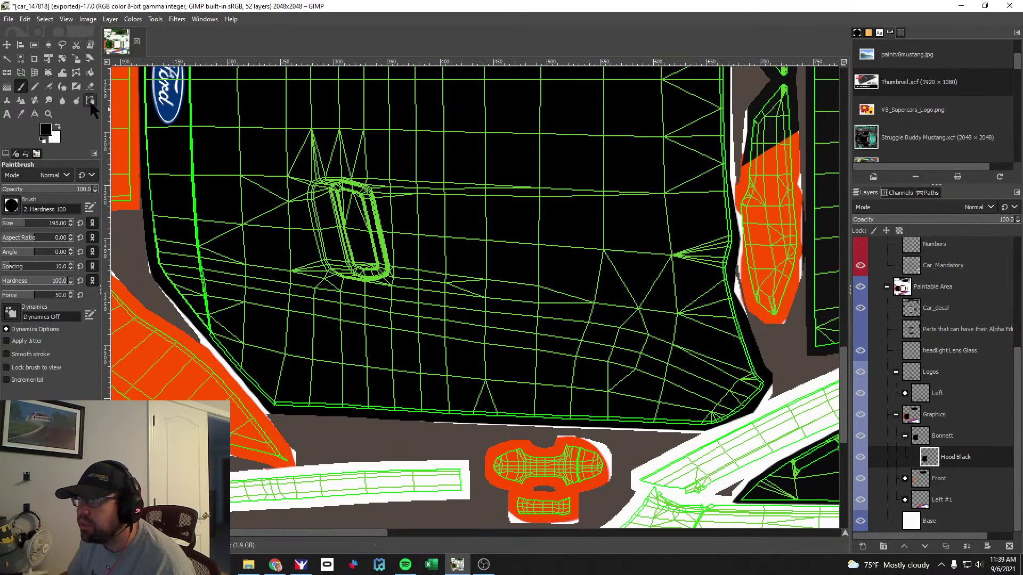
pyautogui.click(158, 272)
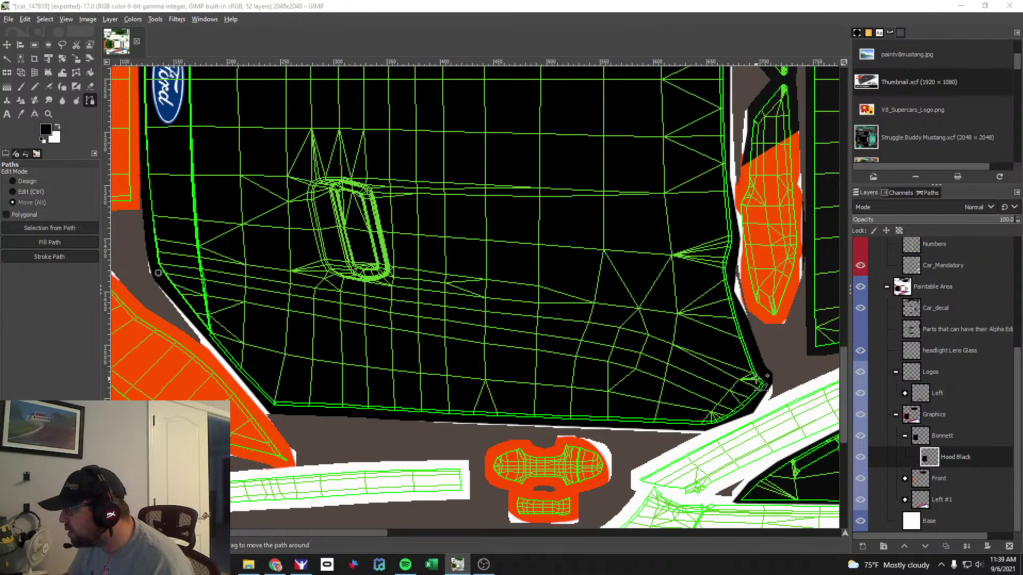
pyautogui.hotkey('alt', 'Tab')
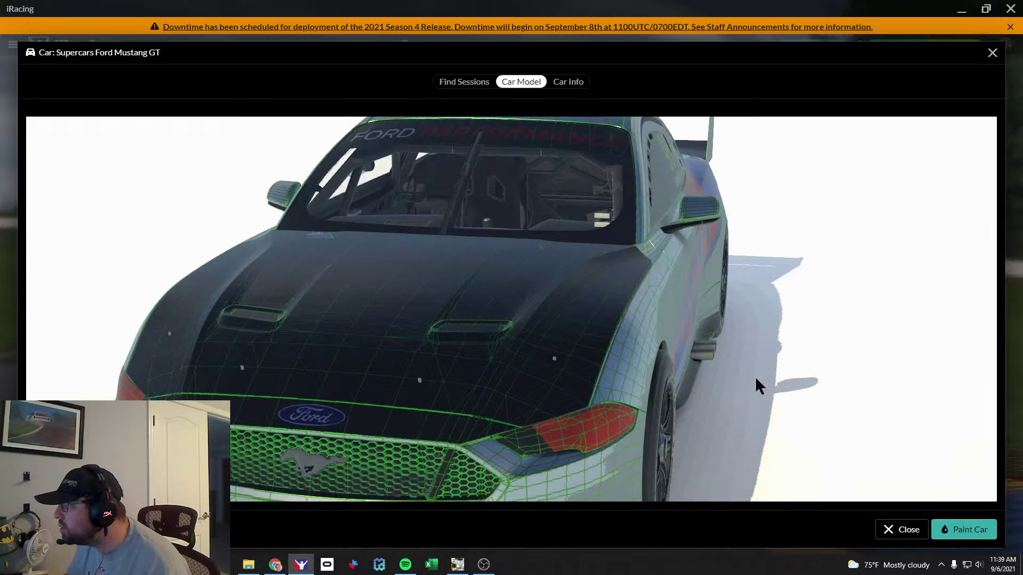
pyautogui.hotkey('alt', 'Tab')
pyautogui.click(763, 392)
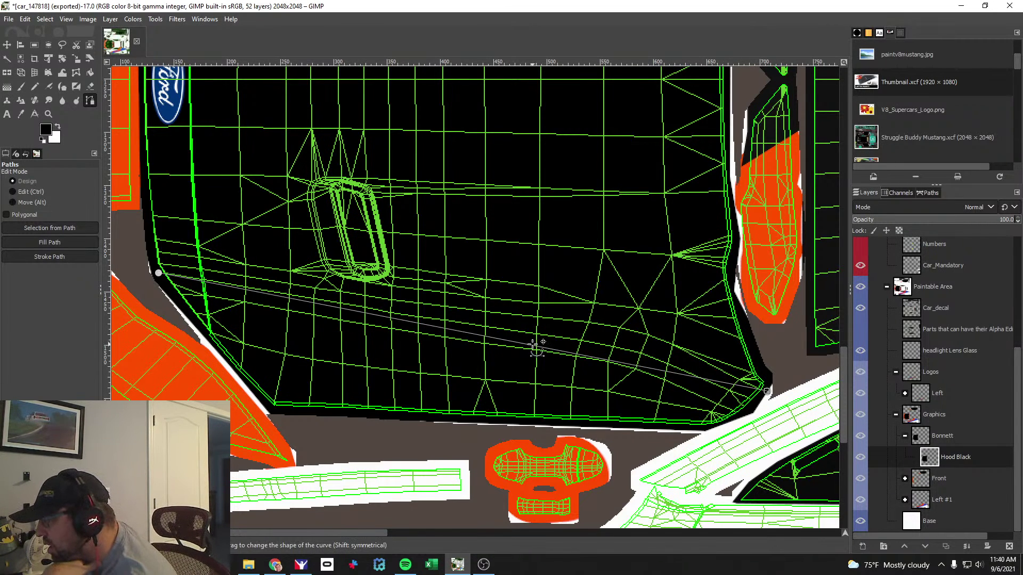
# Try to bend the path to follow the hood's side crease, and undo the whole path.
pyautogui.moveTo(546, 347); pyautogui.dragTo(631, 354)
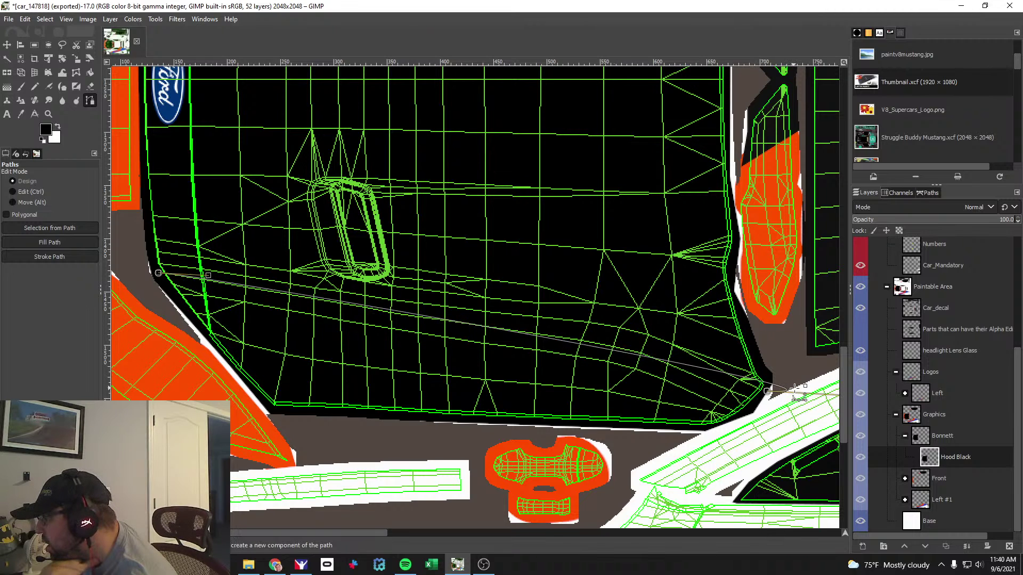
pyautogui.press('ctrl')
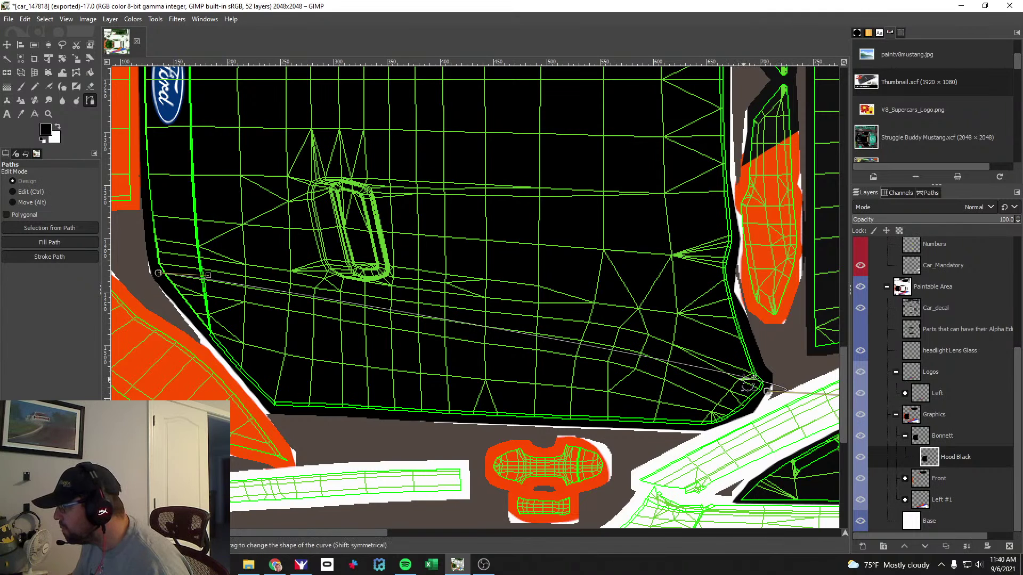
pyautogui.moveTo(746, 379); pyautogui.dragTo(586, 293)
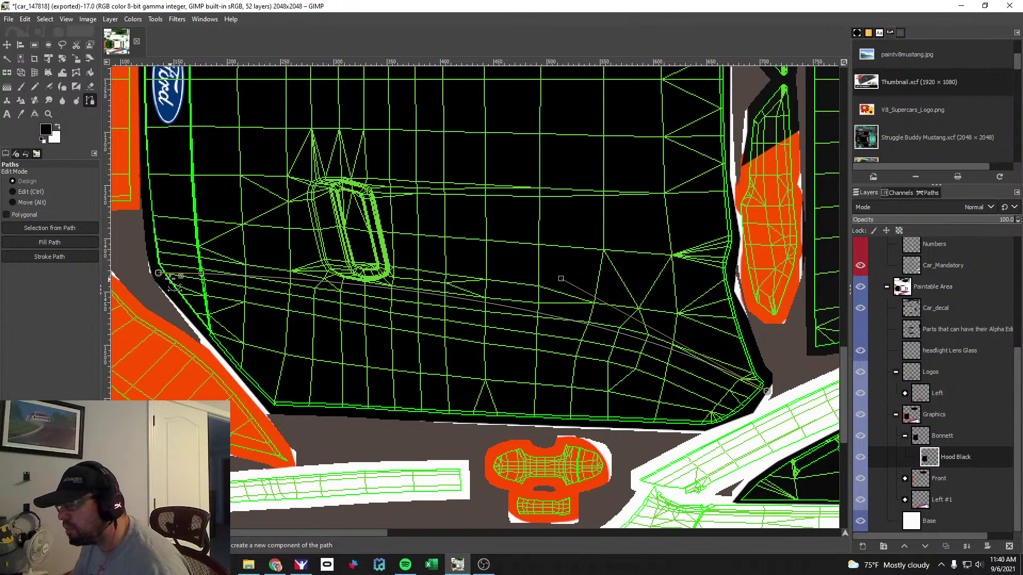
pyautogui.moveTo(214, 269); pyautogui.dragTo(462, 332)
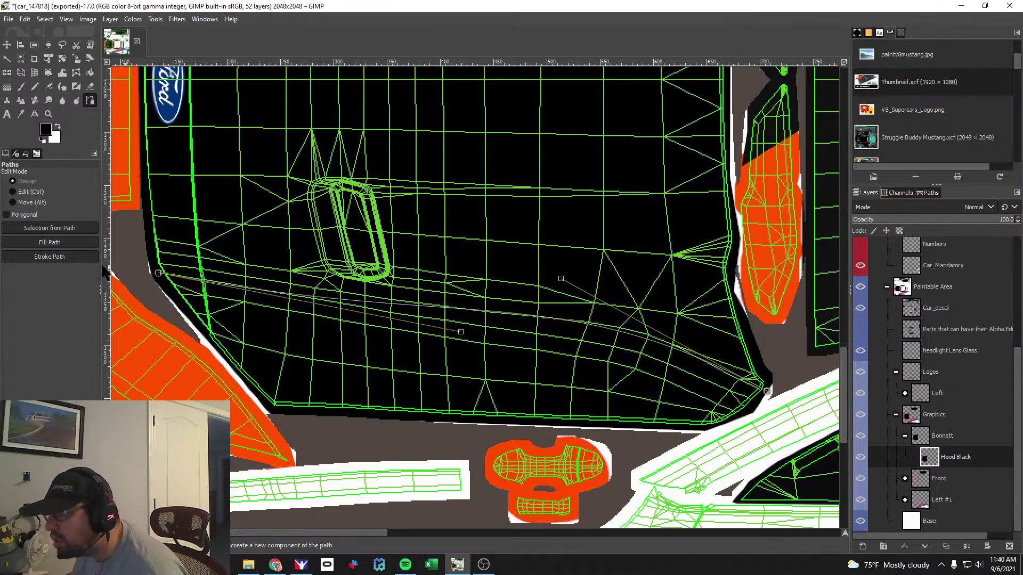
pyautogui.hotkey('ctrl', 'z')
pyautogui.hotkey('ctrl', 'z')
pyautogui.hotkey('ctrl', 'z')
pyautogui.hotkey('ctrl', 'z')
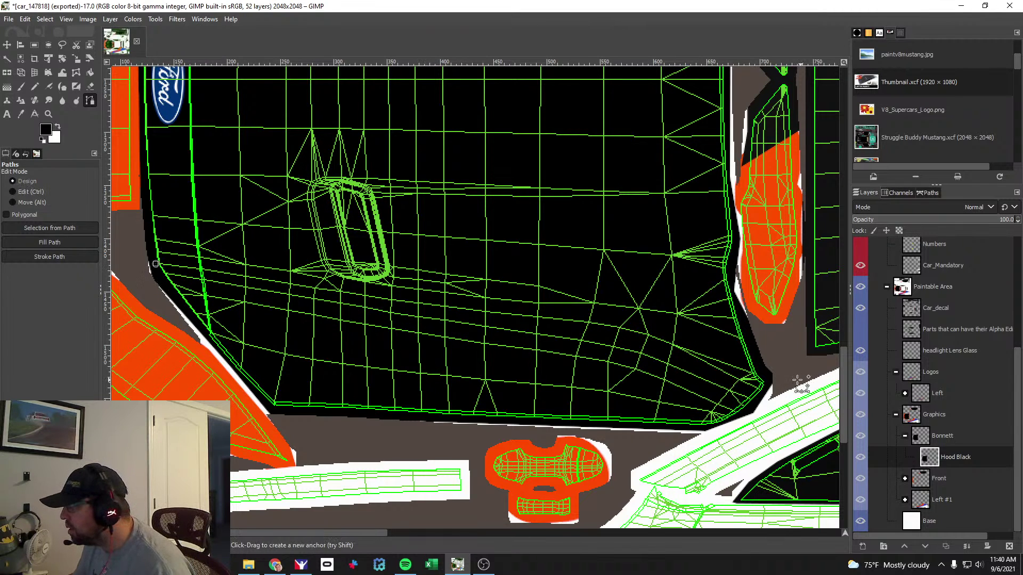
# Try again to curve one path segment from the hood's front edge to its rear corner, and undo back to the first anchor.
pyautogui.click(765, 390)
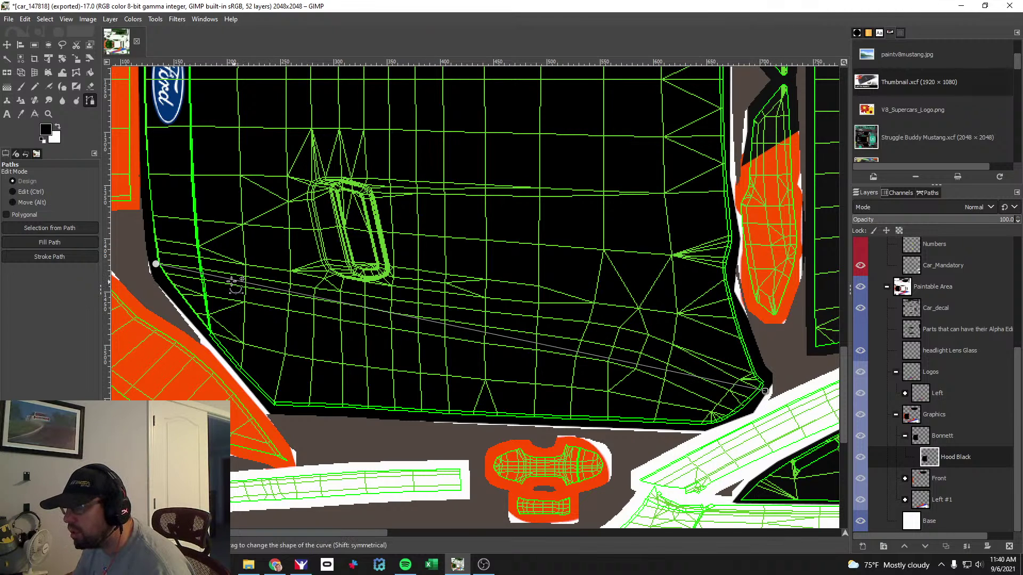
pyautogui.moveTo(234, 280); pyautogui.dragTo(549, 326)
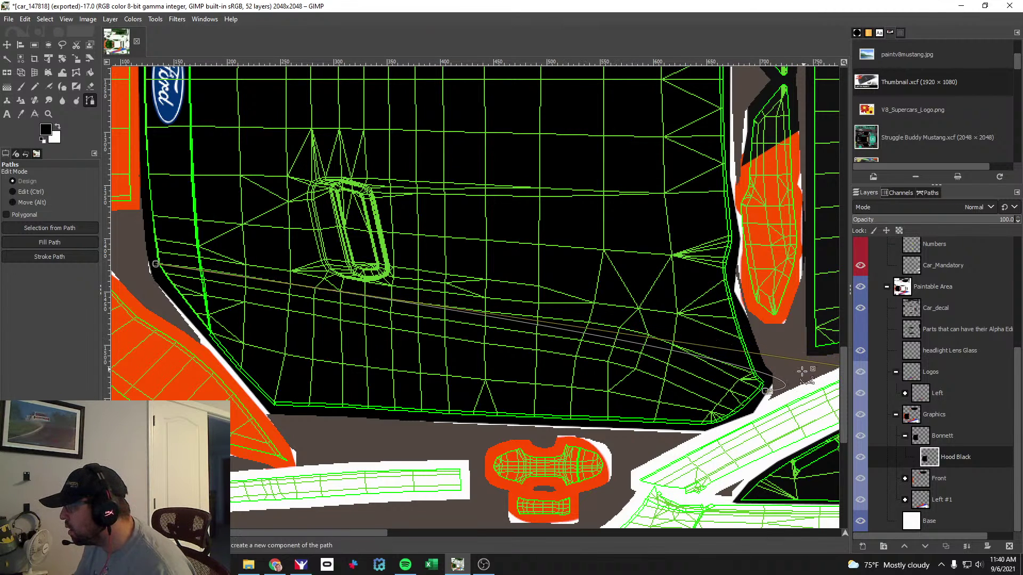
pyautogui.moveTo(364, 533); pyautogui.dragTo(451, 535)
pyautogui.moveTo(706, 382); pyautogui.dragTo(288, 246)
pyautogui.moveTo(276, 233); pyautogui.dragTo(276, 238)
pyautogui.moveTo(389, 532); pyautogui.dragTo(288, 529)
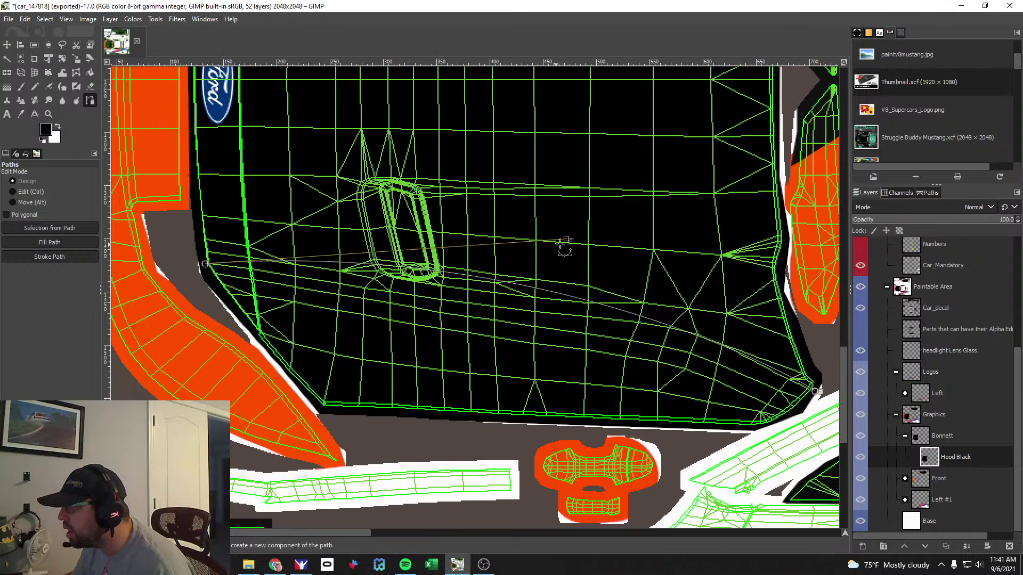
pyautogui.moveTo(567, 240); pyautogui.dragTo(722, 355)
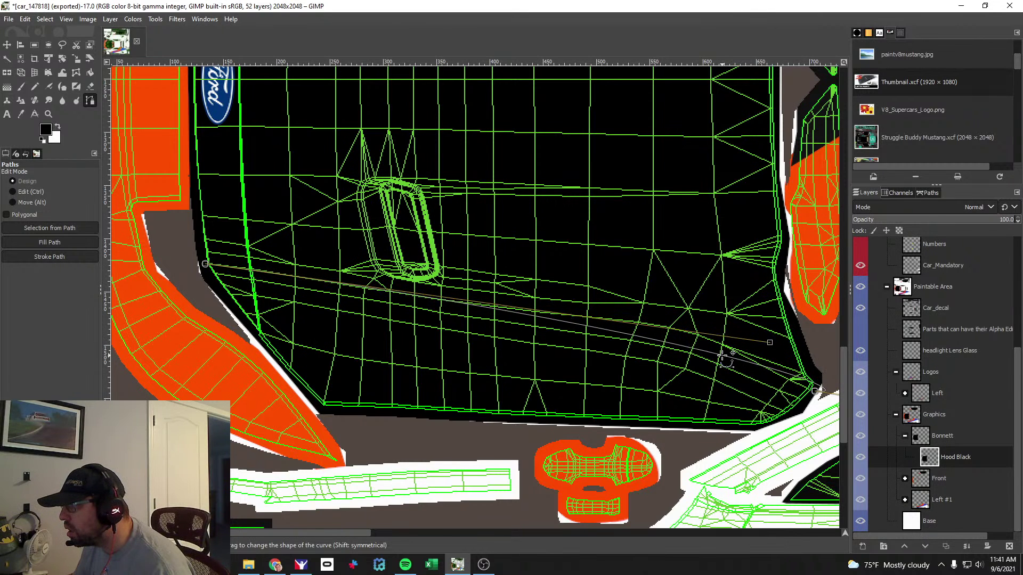
pyautogui.hotkey('ctrl', 'z')
pyautogui.hotkey('ctrl', 'z')
pyautogui.hotkey('ctrl', 'z')
pyautogui.hotkey('ctrl', 'z')
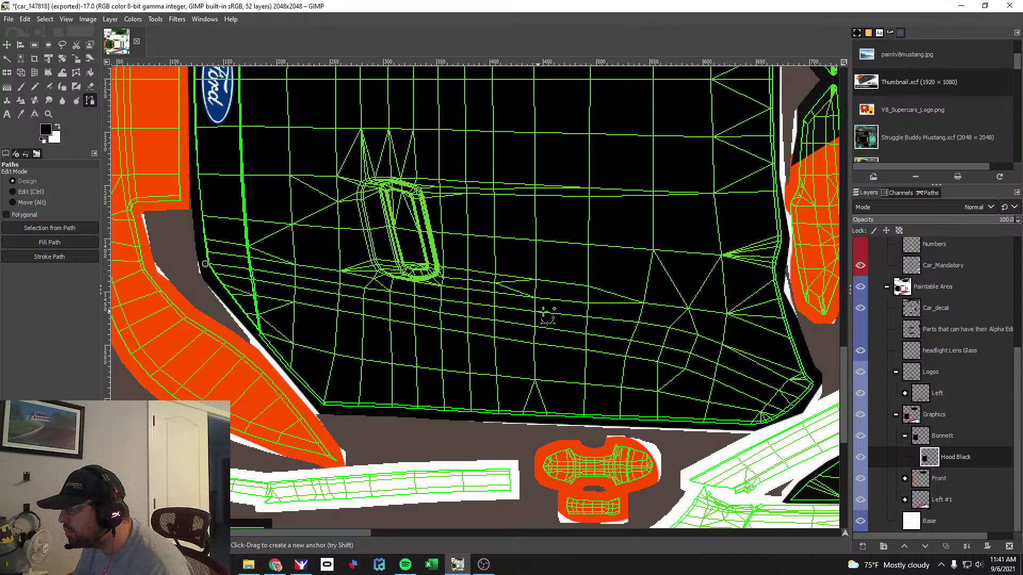
# Extend the path with an anchor partway along the side crease and one at the rear hood corner, curving the segments along the wireframe.
pyautogui.click(639, 322)
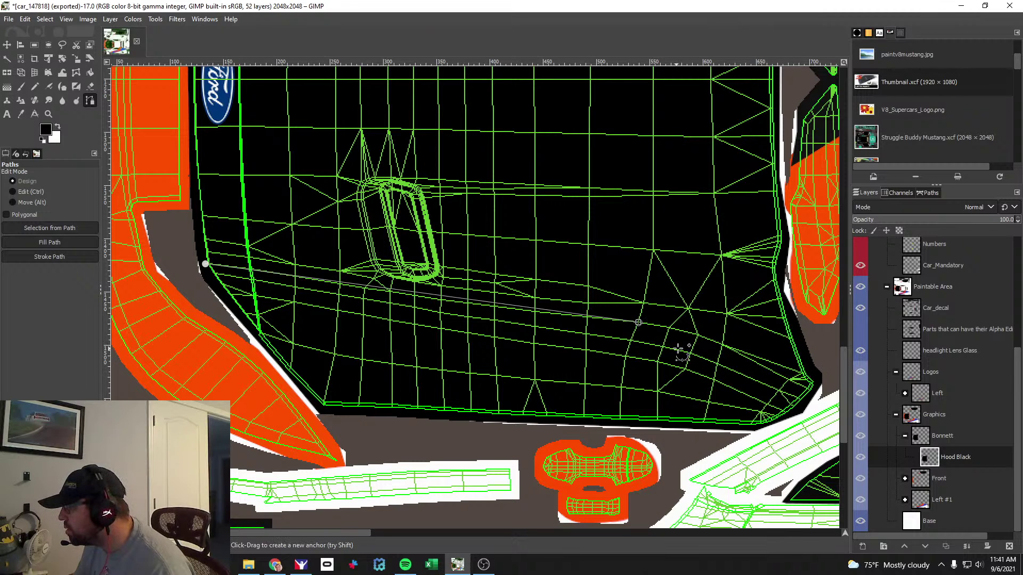
pyautogui.click(813, 388)
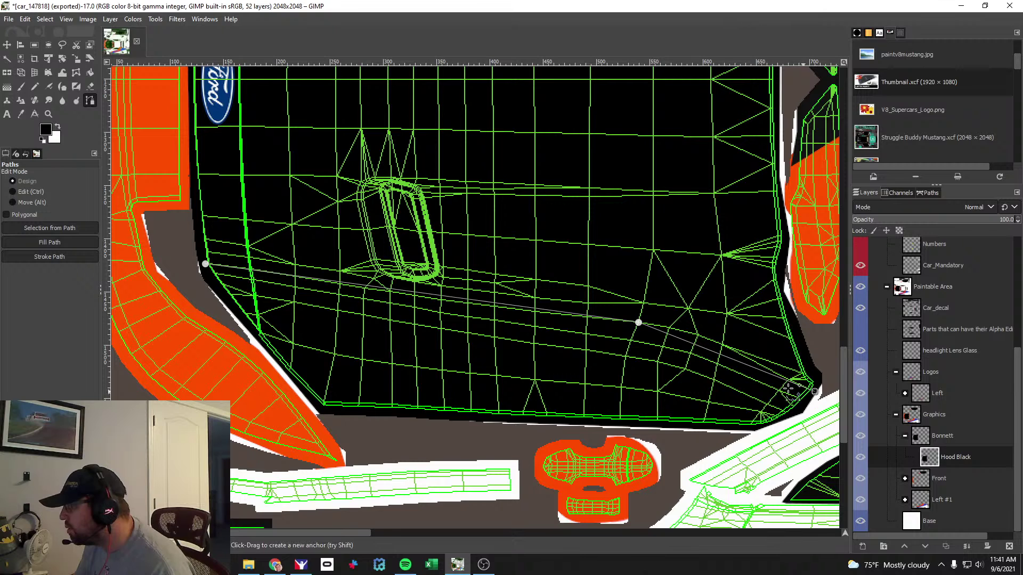
pyautogui.moveTo(466, 300); pyautogui.dragTo(468, 302)
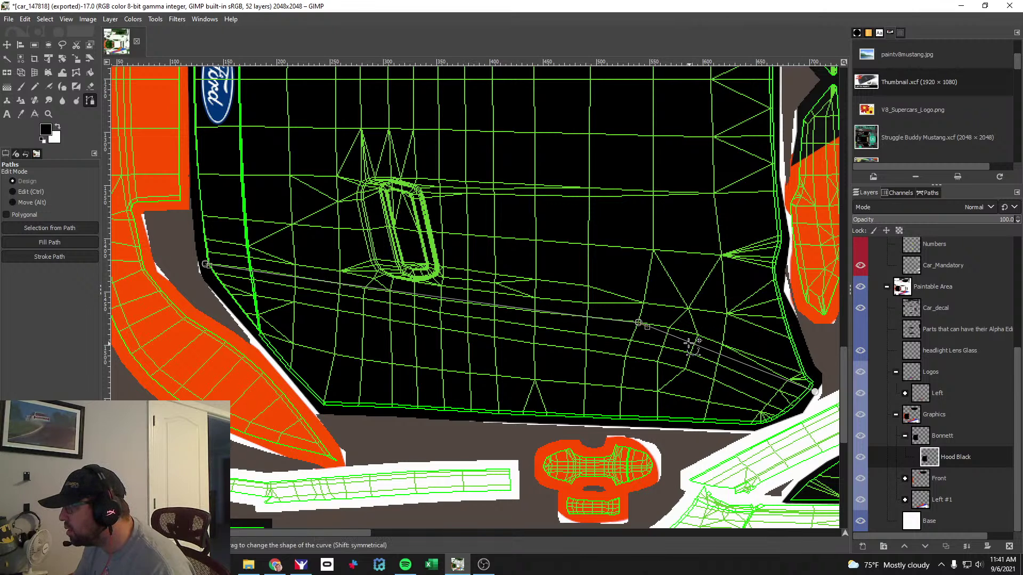
pyautogui.moveTo(687, 342); pyautogui.dragTo(775, 367)
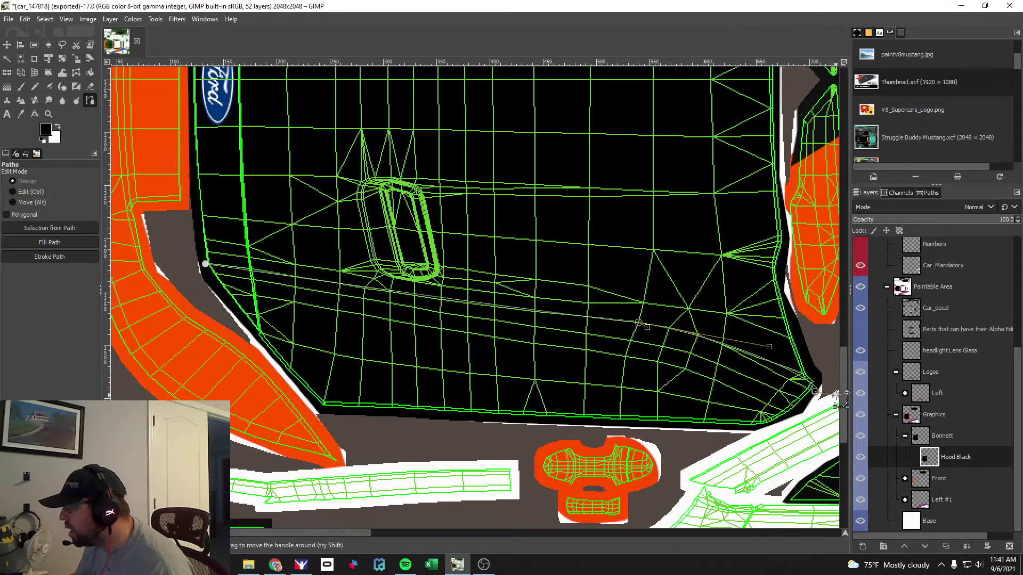
pyautogui.moveTo(834, 395); pyautogui.dragTo(744, 373)
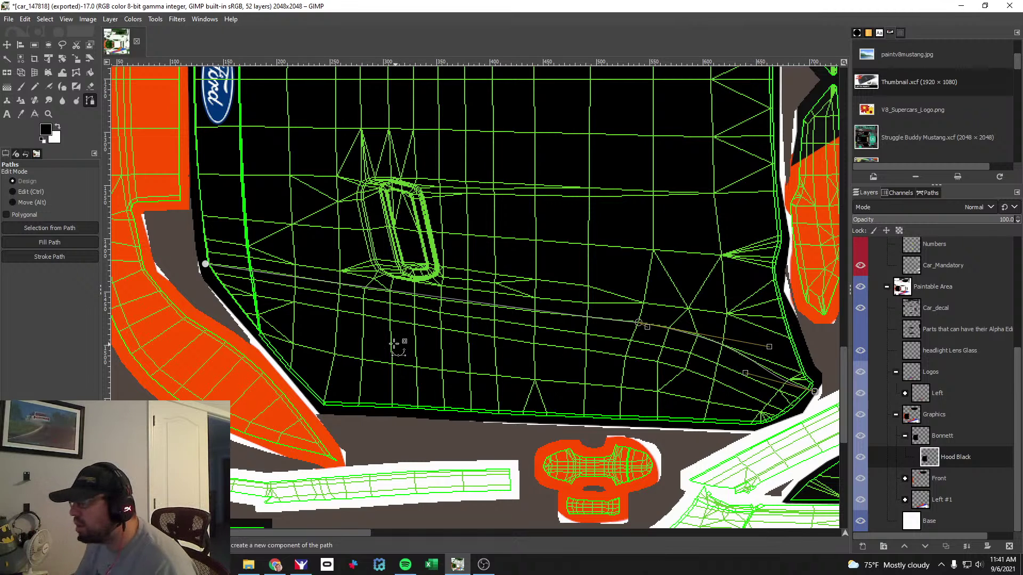
# Nudge the path's starting anchor onto the front hood edge and adjust the first segment to follow the crease.
pyautogui.click(205, 264)
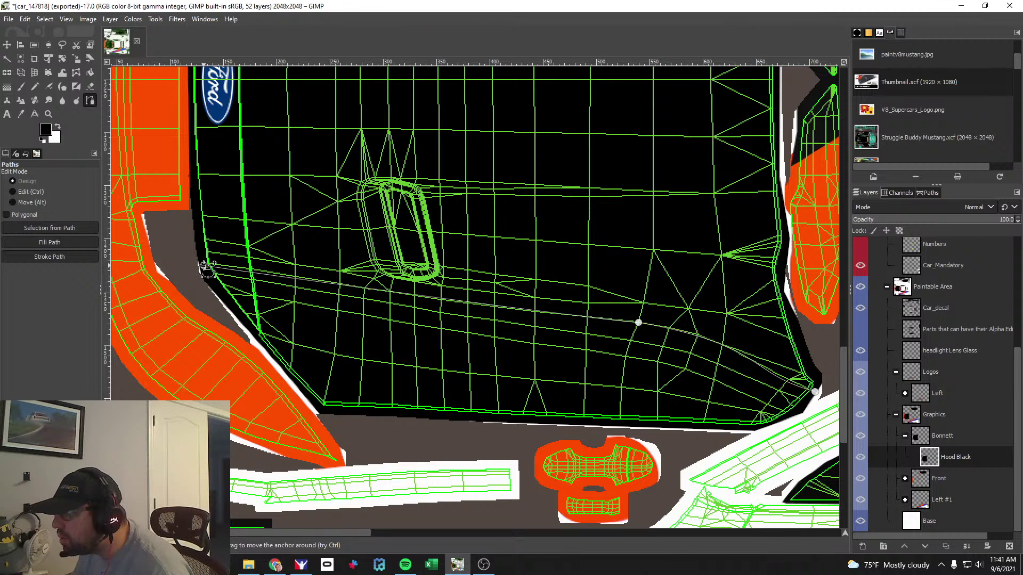
pyautogui.moveTo(205, 265); pyautogui.dragTo(205, 261)
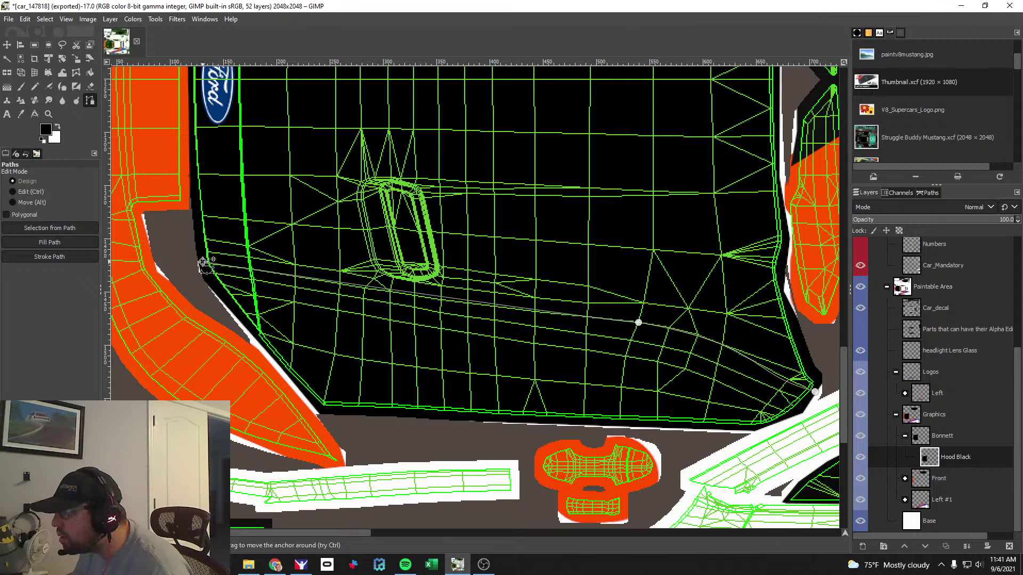
pyautogui.click(500, 303)
pyautogui.moveTo(494, 304); pyautogui.dragTo(492, 305)
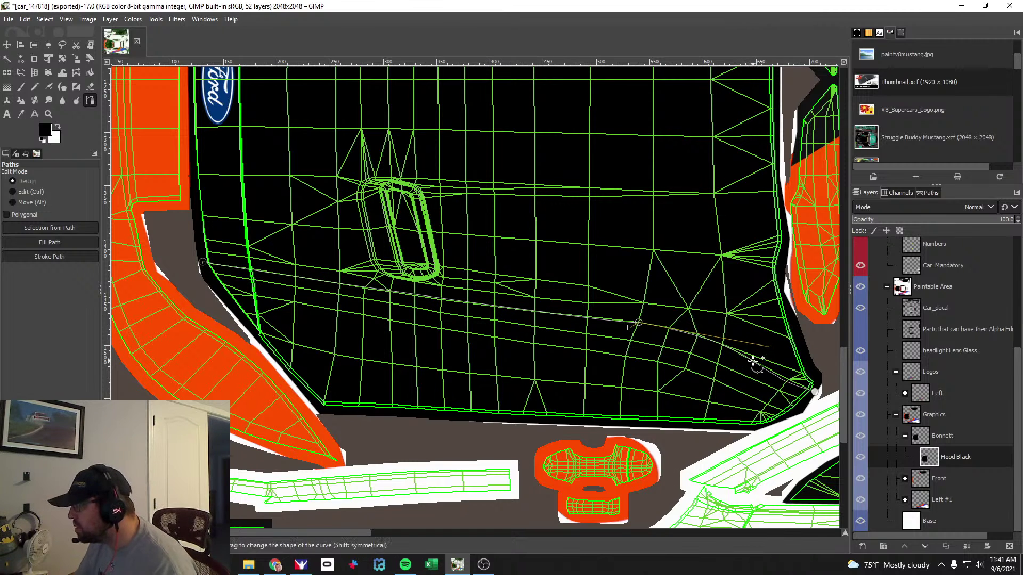
# Continue the path from the rear corner around the hood's lower outer edge to the front, and convert it to a selection.
pyautogui.click(814, 392)
pyautogui.click(765, 427)
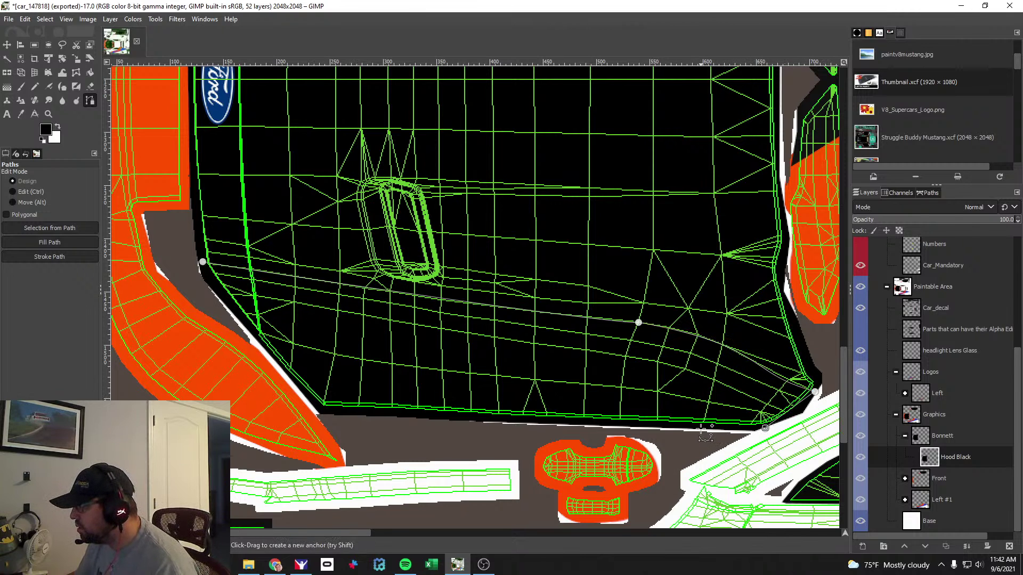
pyautogui.click(318, 411)
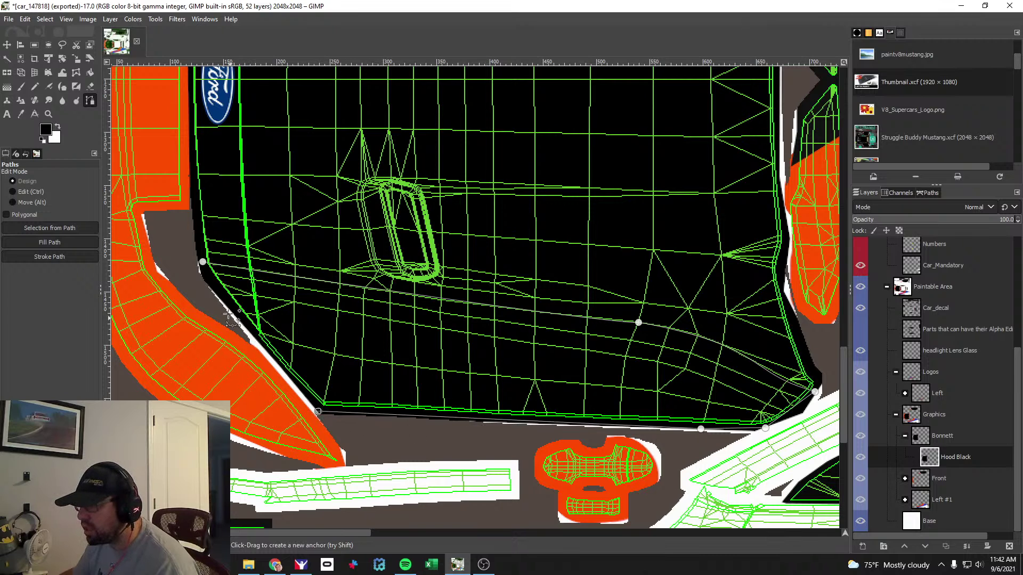
pyautogui.click(207, 283)
pyautogui.press('Return')
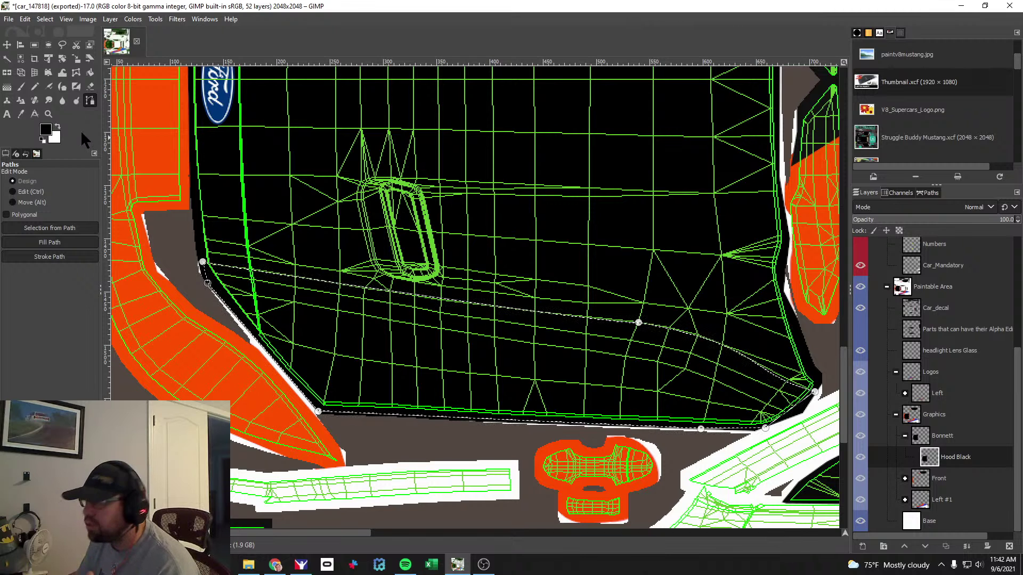
# Paint the selected hood side strip on the Hood Black layer with the orange colour ff5000 using the Paintbrush.
pyautogui.click(21, 86)
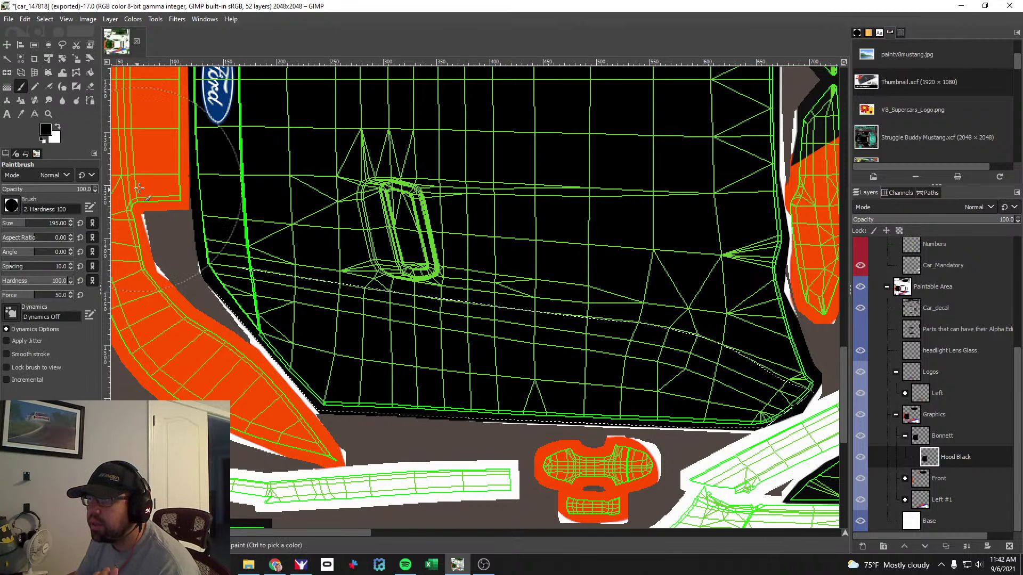
pyautogui.click(47, 136)
pyautogui.click(162, 241)
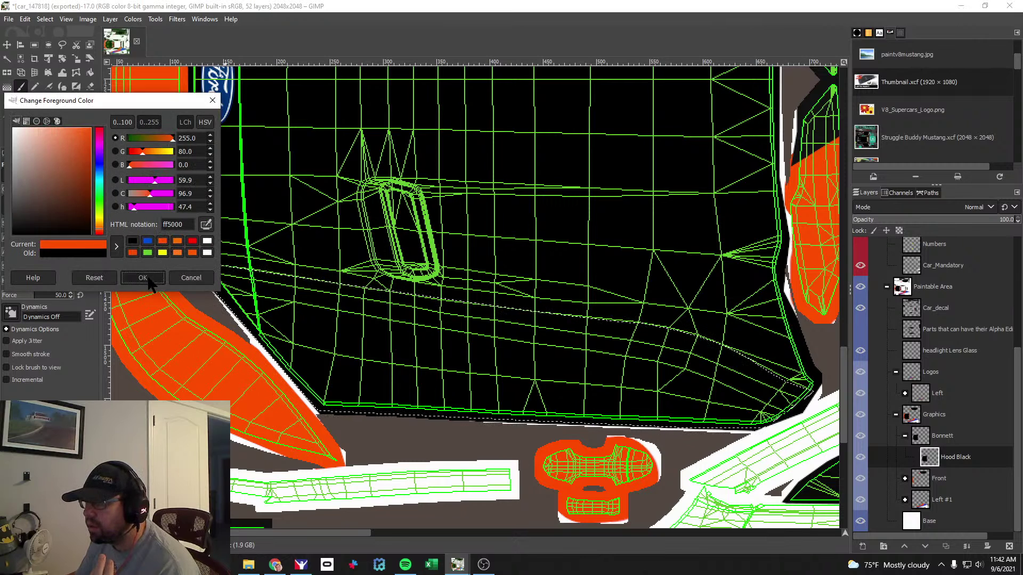
pyautogui.click(143, 277)
pyautogui.moveTo(299, 320)
pyautogui.mouseDown()
pyautogui.moveTo(461, 319)
pyautogui.moveTo(698, 351)
pyautogui.moveTo(671, 367)
pyautogui.mouseUp()
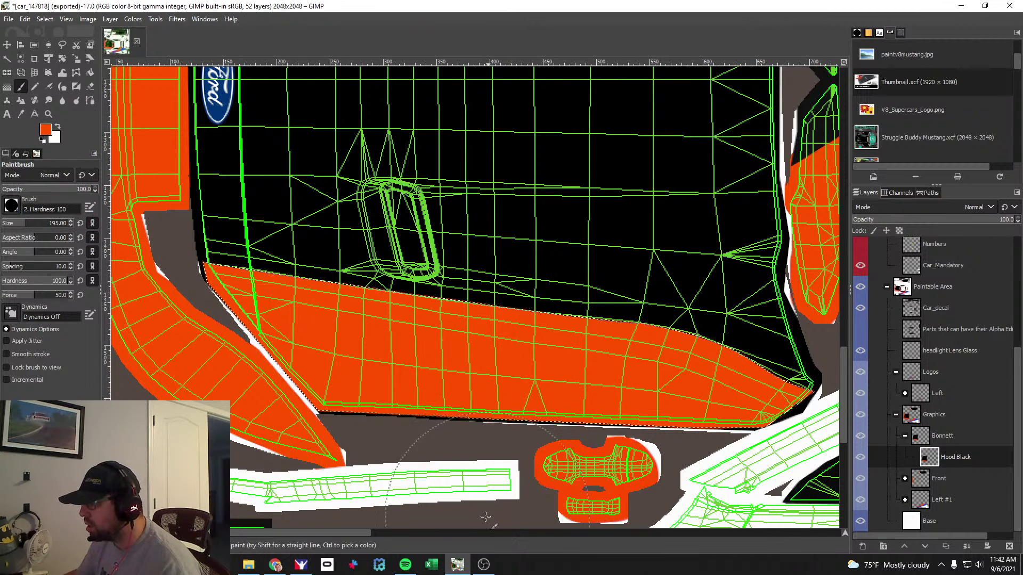
# Re-export the livery TGA, check the coloured hood side on the iRacing car model, and return to GIMP.
pyautogui.moveTo(356, 531); pyautogui.dragTo(320, 527)
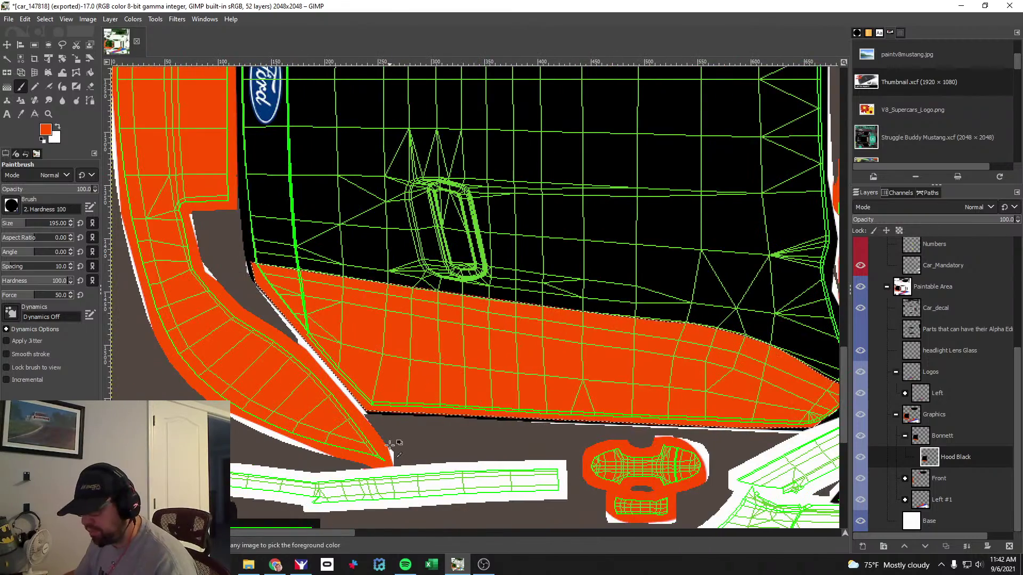
pyautogui.hotkey('alt', 'Tab')
pyautogui.moveTo(609, 415); pyautogui.dragTo(690, 426)
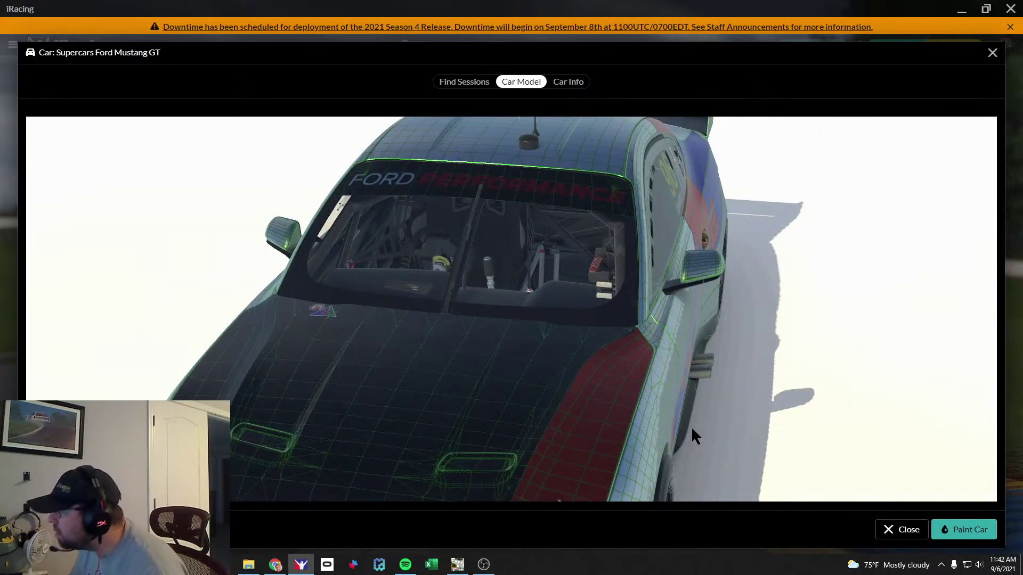
pyautogui.hotkey('alt', 'Tab')
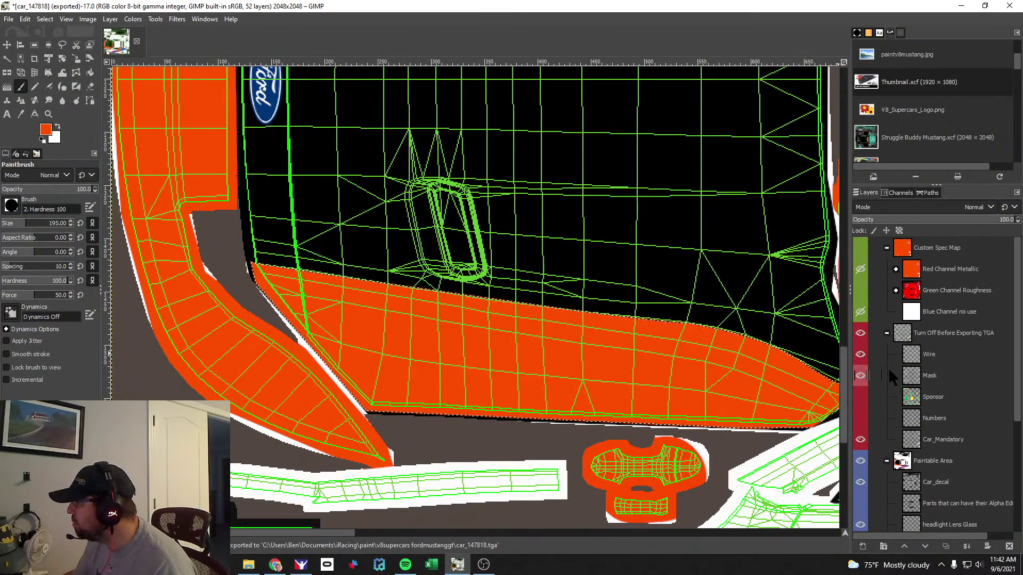
# Hide the Wire layer, re-export the livery, examine the coloured hood edge up close in iRacing, and return to GIMP.
pyautogui.click(860, 354)
pyautogui.hotkey('alt', 'Tab')
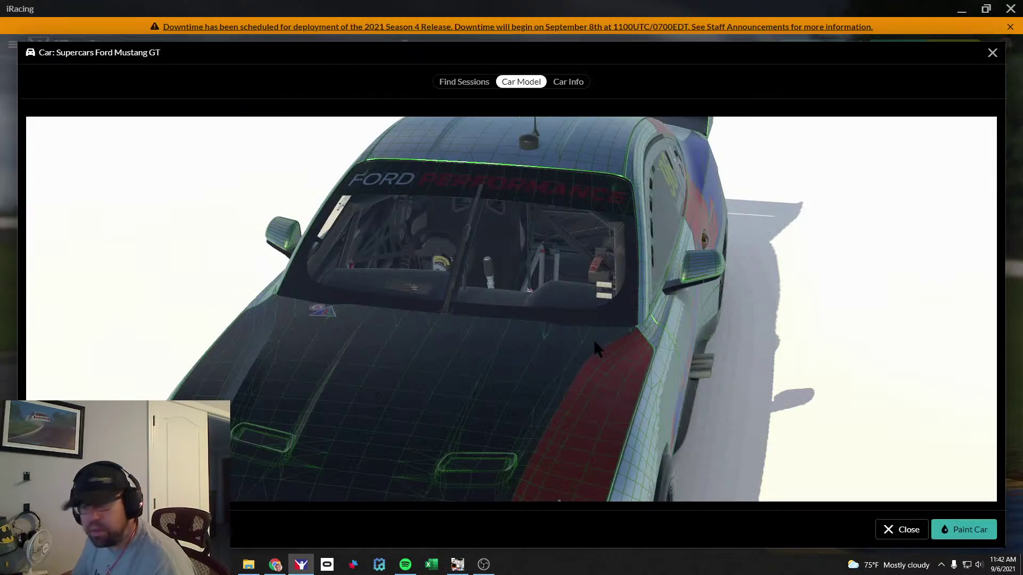
pyautogui.moveTo(699, 340); pyautogui.dragTo(652, 377)
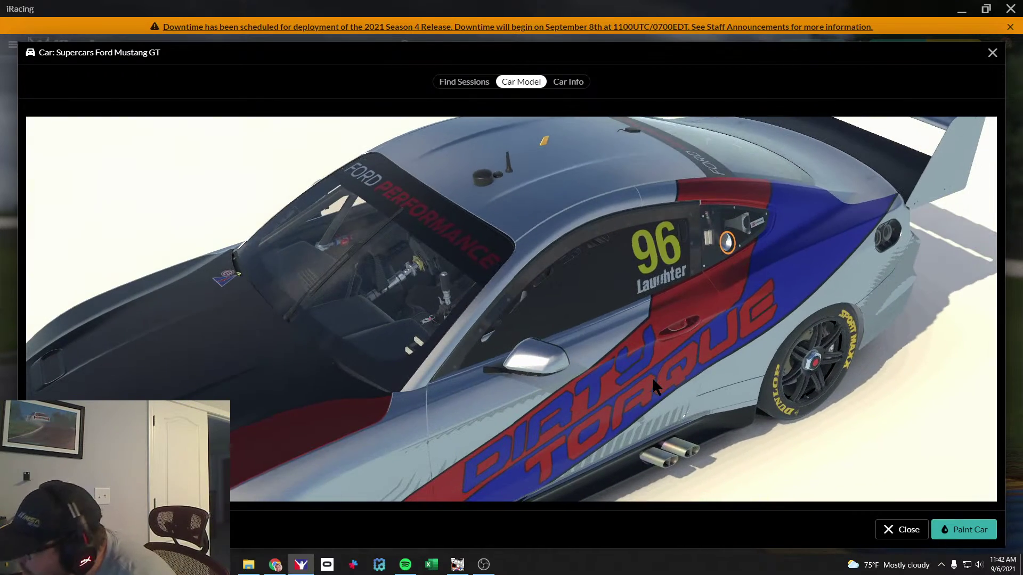
pyautogui.scroll(3, 437, 408)
pyautogui.moveTo(365, 429); pyautogui.dragTo(378, 422)
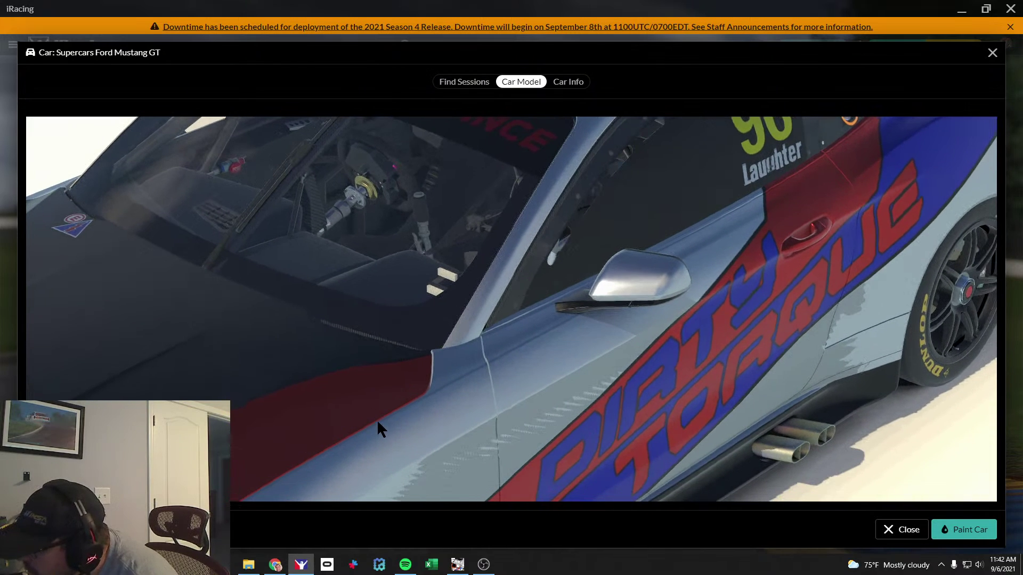
pyautogui.hotkey('alt', 'Tab')
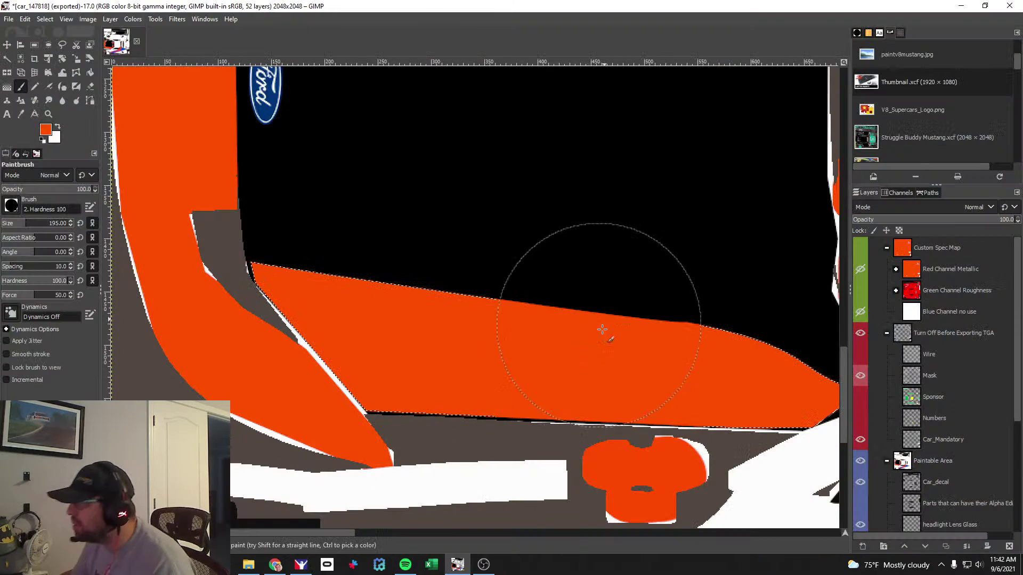
# Clear the selection, examine the coloured hood side on the Mustang model in iRacing, and return to GIMP.
pyautogui.click(45, 18)
pyautogui.click(59, 42)
pyautogui.scroll(2, 698, 413)
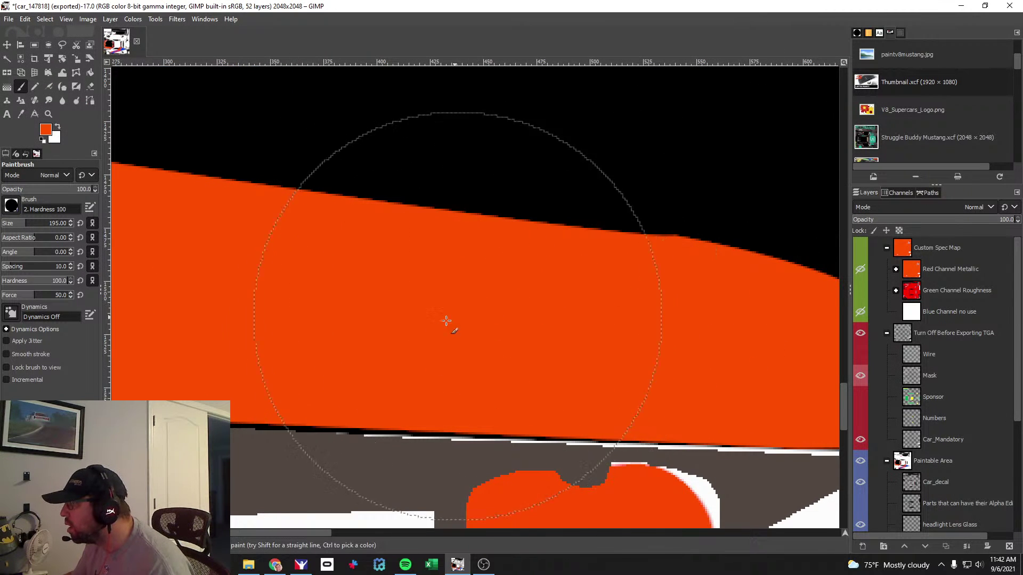
pyautogui.hotkey('alt', 'Tab')
pyautogui.moveTo(420, 324); pyautogui.dragTo(429, 419)
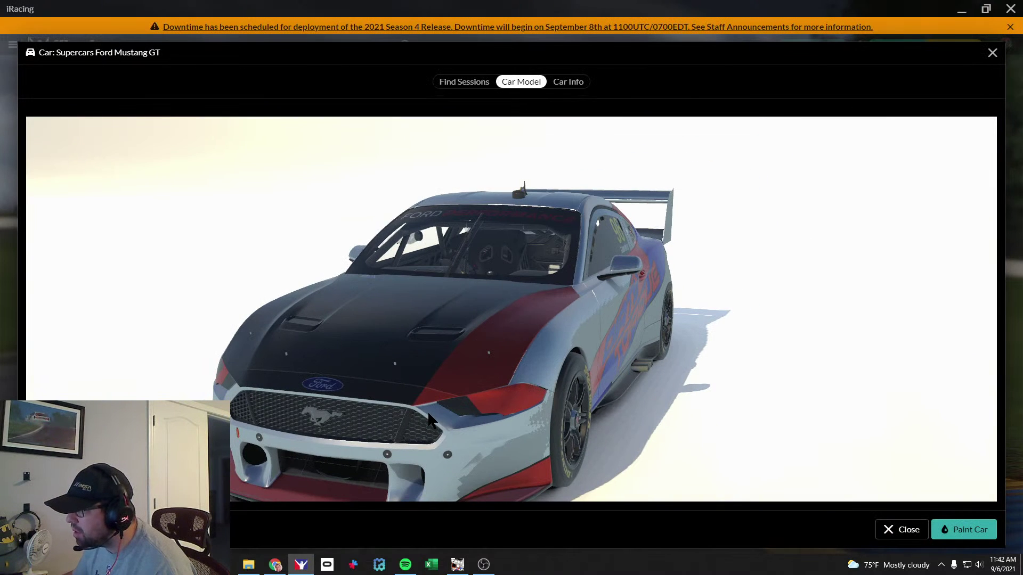
pyautogui.moveTo(428, 413)
pyautogui.mouseDown()
pyautogui.moveTo(402, 421)
pyautogui.moveTo(439, 413)
pyautogui.moveTo(405, 416)
pyautogui.moveTo(430, 407)
pyautogui.mouseUp()
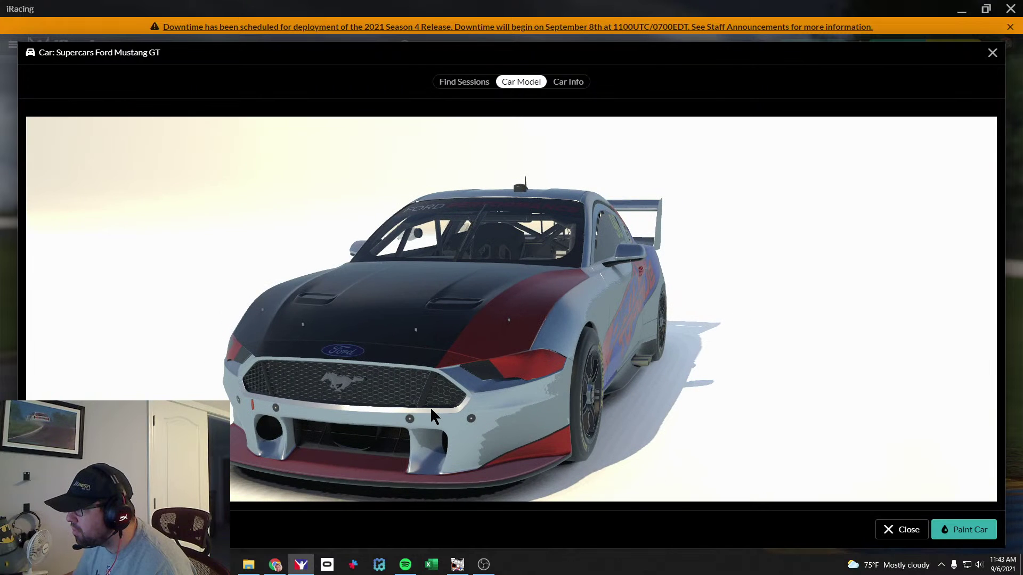
pyautogui.hotkey('alt', 'Tab')
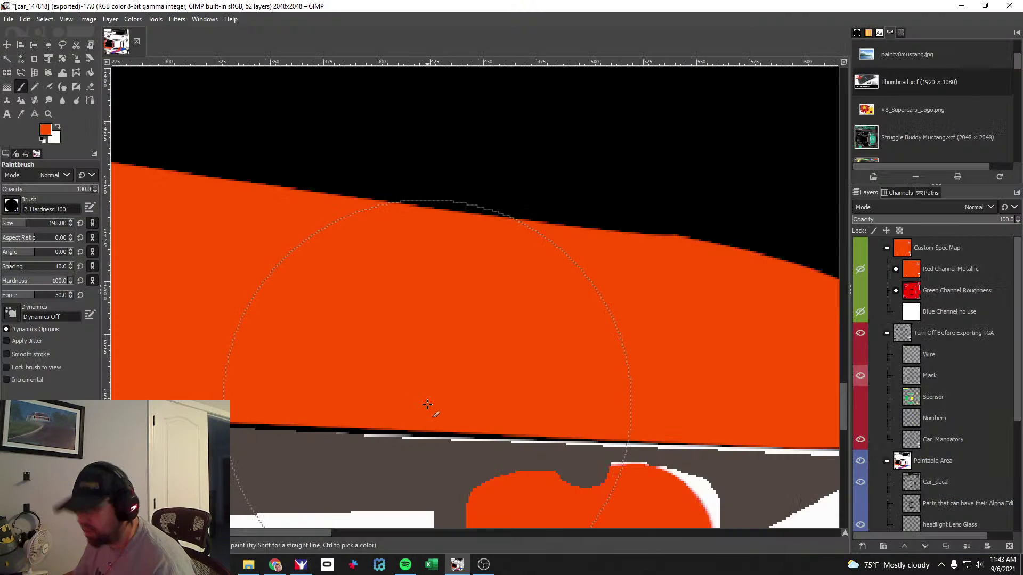
# Restore the hood side strip selection, set the Move tool to act on selections, and show the Wire layer.
pyautogui.click(8, 18)
pyautogui.click(16, 33)
pyautogui.click(8, 45)
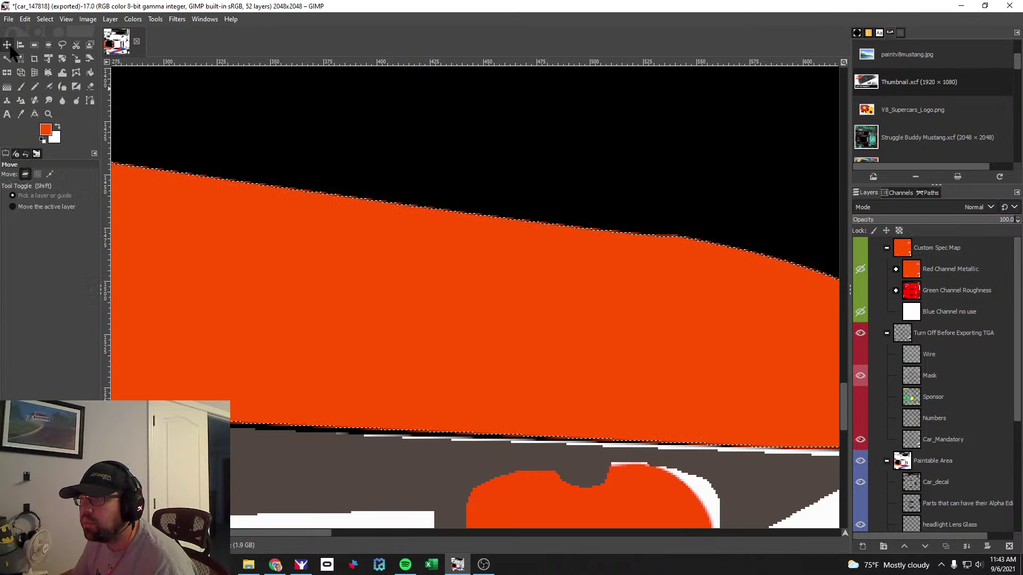
pyautogui.click(37, 174)
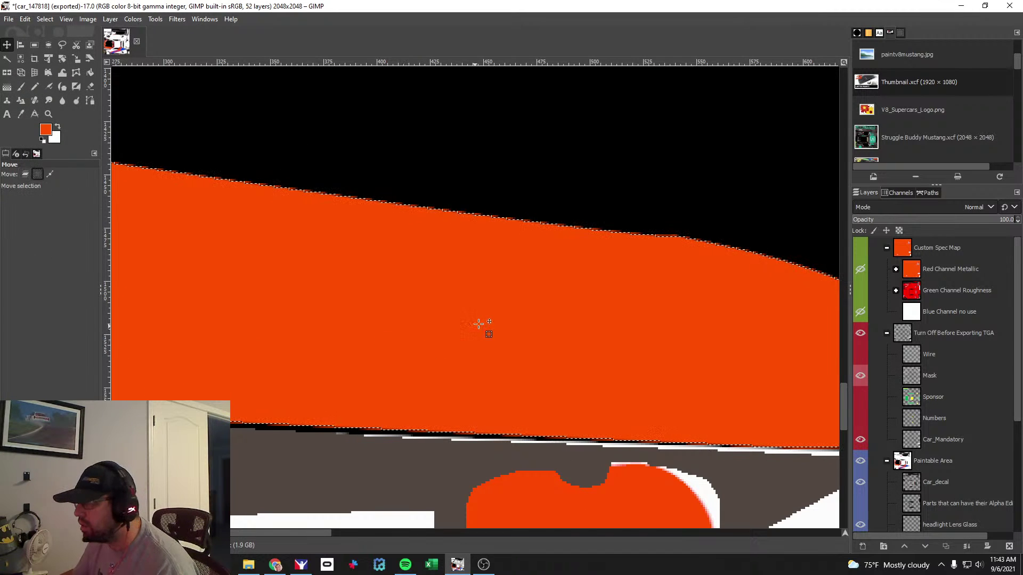
pyautogui.click(860, 355)
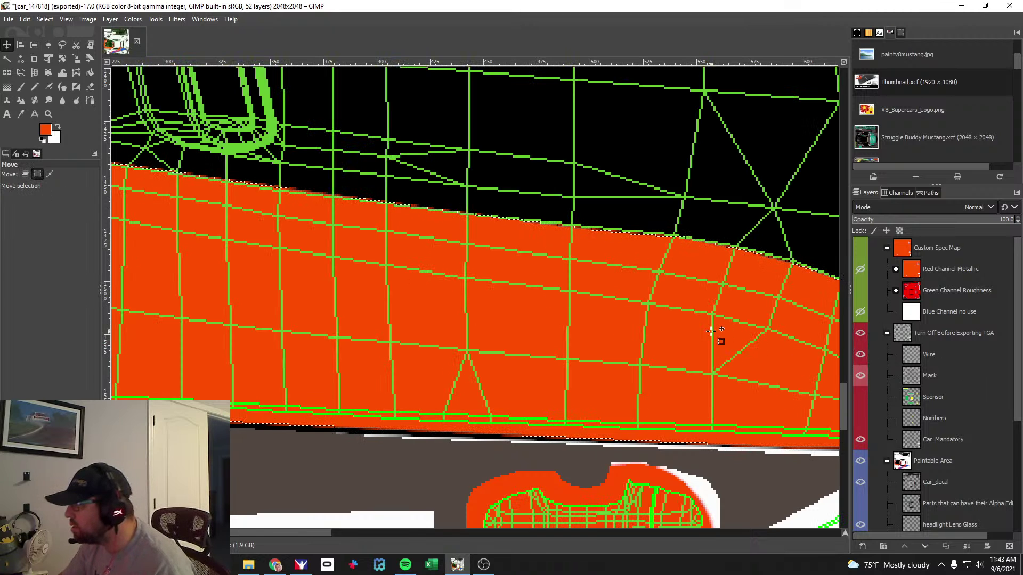
# Try shifting the strip selection down toward the hood's lower outer edge, and dismiss the selection.
pyautogui.press('Down')
pyautogui.press('Down')
pyautogui.press('Down')
pyautogui.press('Down')
pyautogui.press('Down')
pyautogui.press('Down')
pyautogui.press('Down')
pyautogui.press('Down')
pyautogui.press('Down')
pyautogui.press('Down')
pyautogui.press('Down')
pyautogui.press('Down')
pyautogui.press('Down')
pyautogui.press('Down')
pyautogui.press('Down')
pyautogui.press('Down')
pyautogui.press('Down')
pyautogui.moveTo(328, 532); pyautogui.dragTo(373, 532)
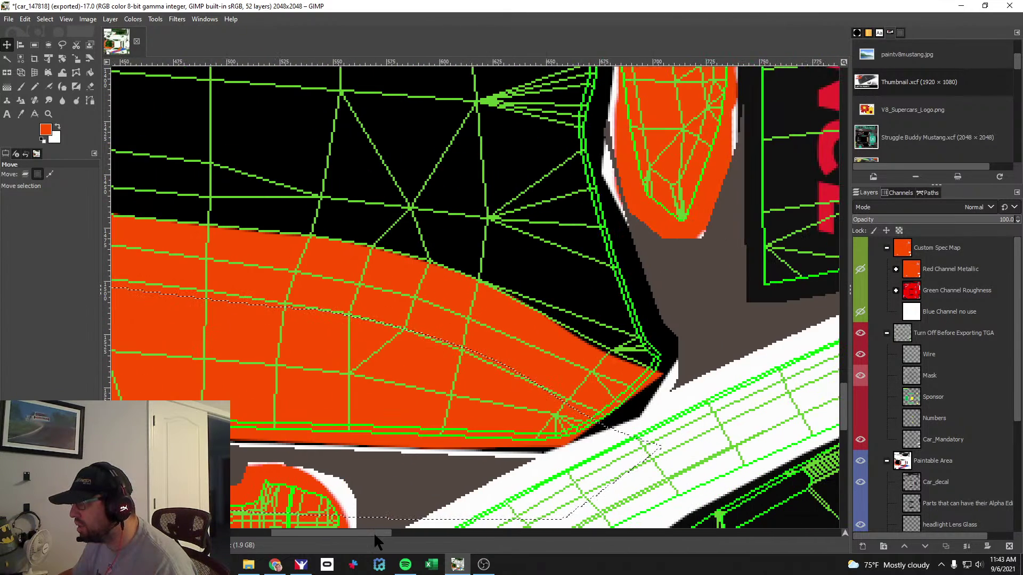
pyautogui.click(44, 19)
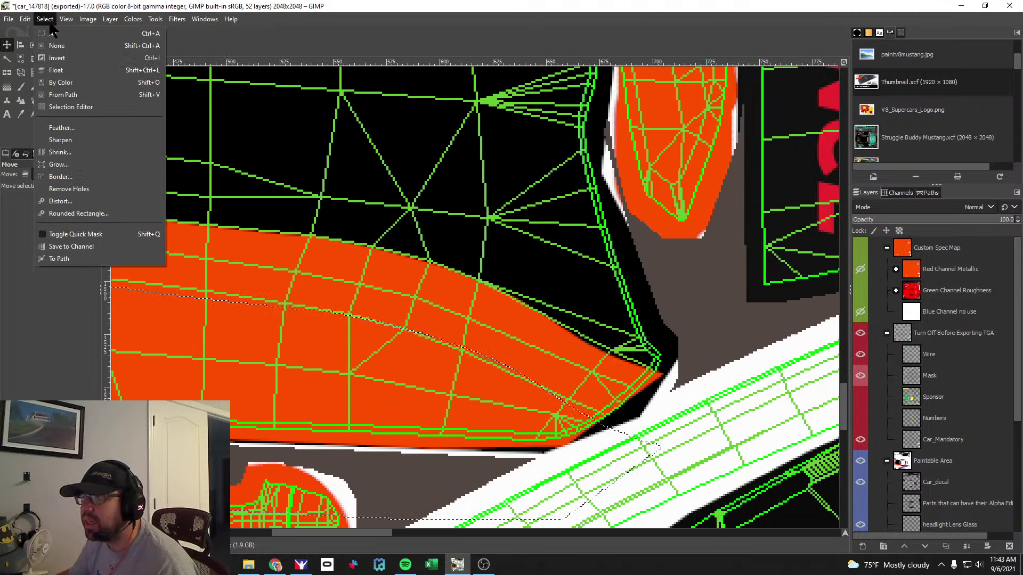
pyautogui.click(53, 44)
# Check the hood in iRacing, and undo back to the unpainted Hood Black layer with the strip selection in its original place.
pyautogui.moveTo(368, 530); pyautogui.dragTo(266, 527)
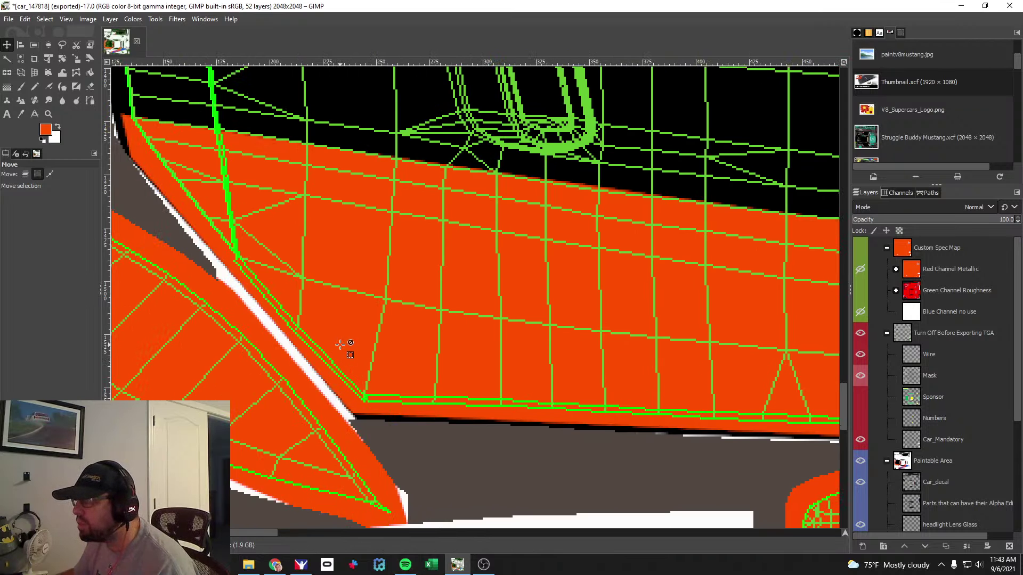
pyautogui.hotkey('alt', 'Tab')
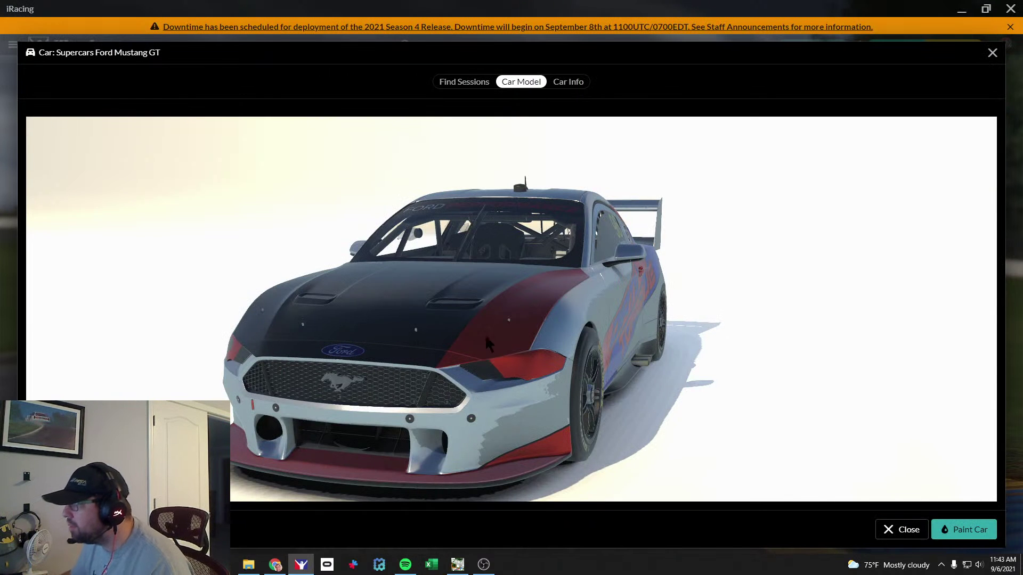
pyautogui.hotkey('alt', 'Tab')
pyautogui.scroll(-5, 957, 428)
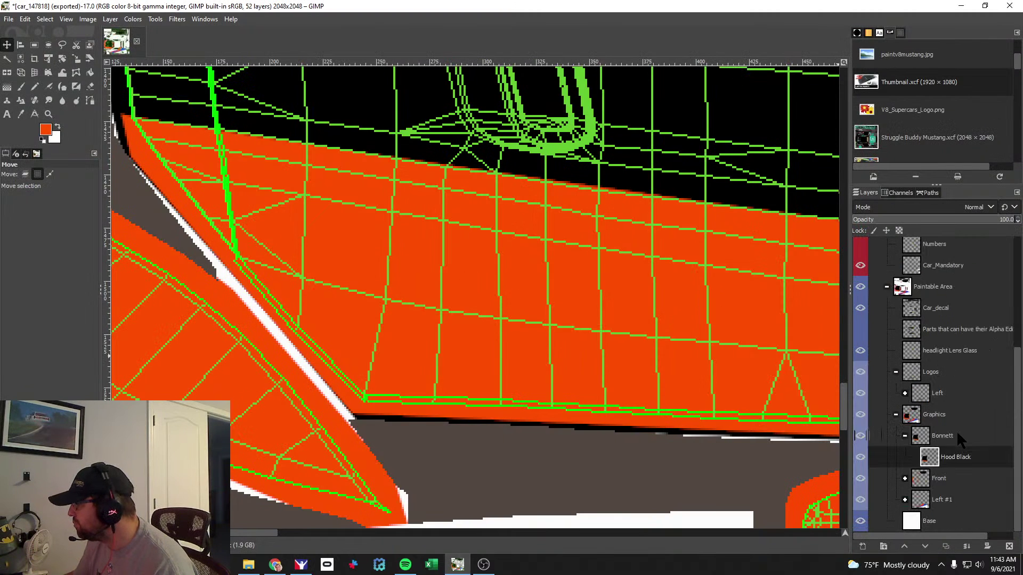
pyautogui.click(933, 441)
pyautogui.click(953, 459)
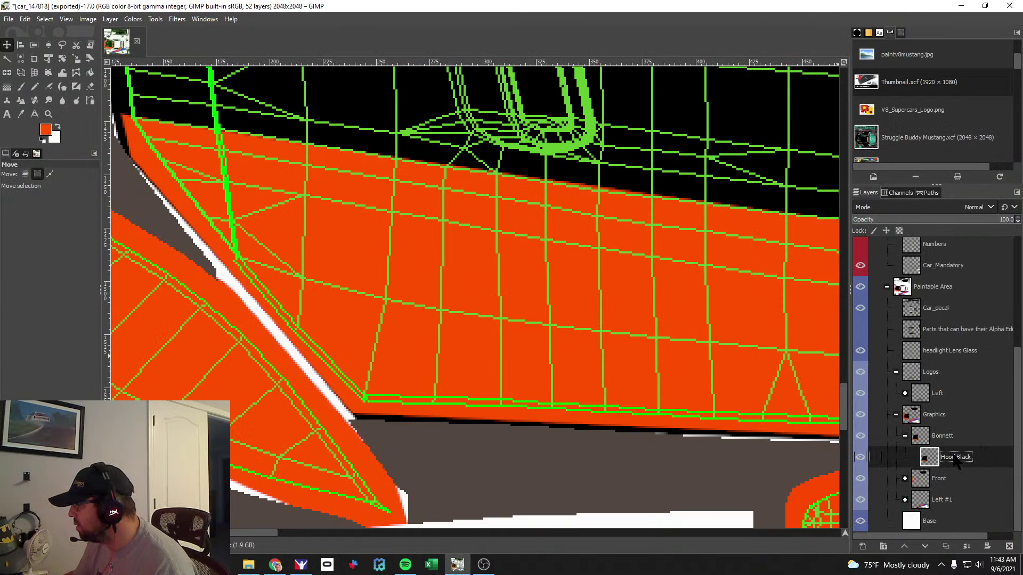
pyautogui.hotkey('shift', 'Up')
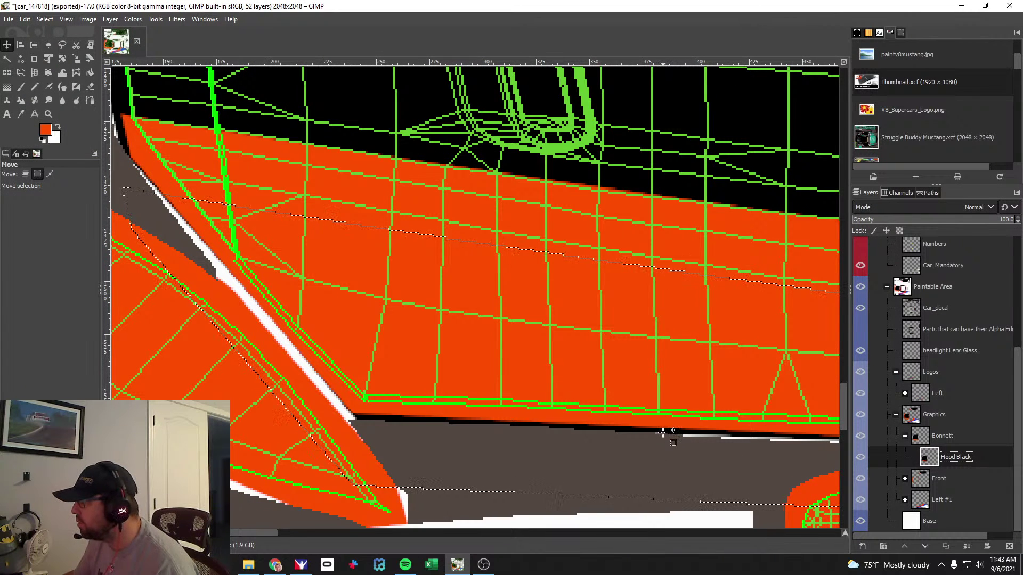
pyautogui.hotkey('ctrl', 'z')
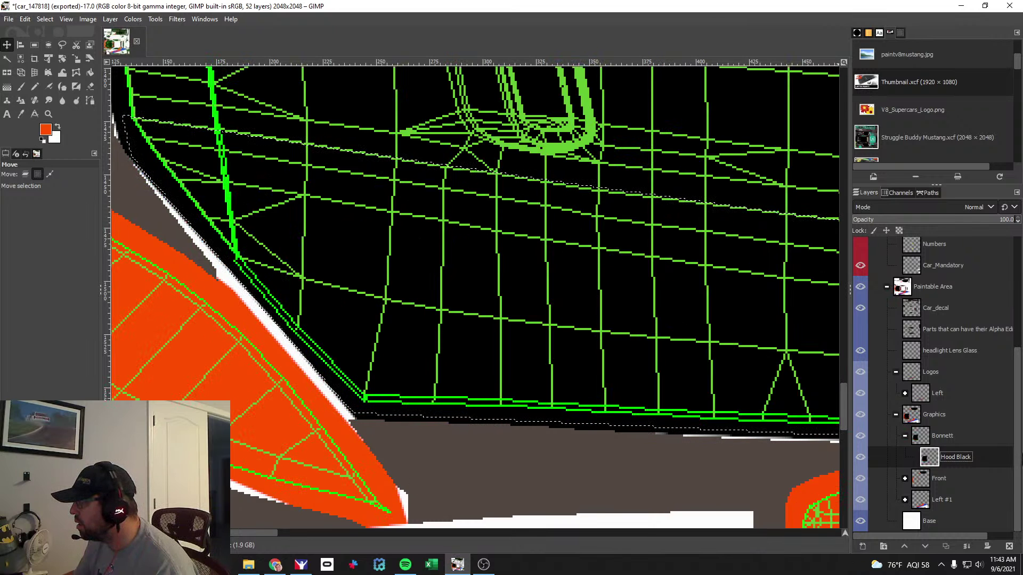
# Create a transparent layer named Hood Orange Stripe above the Hood Black layer.
pyautogui.click(862, 546)
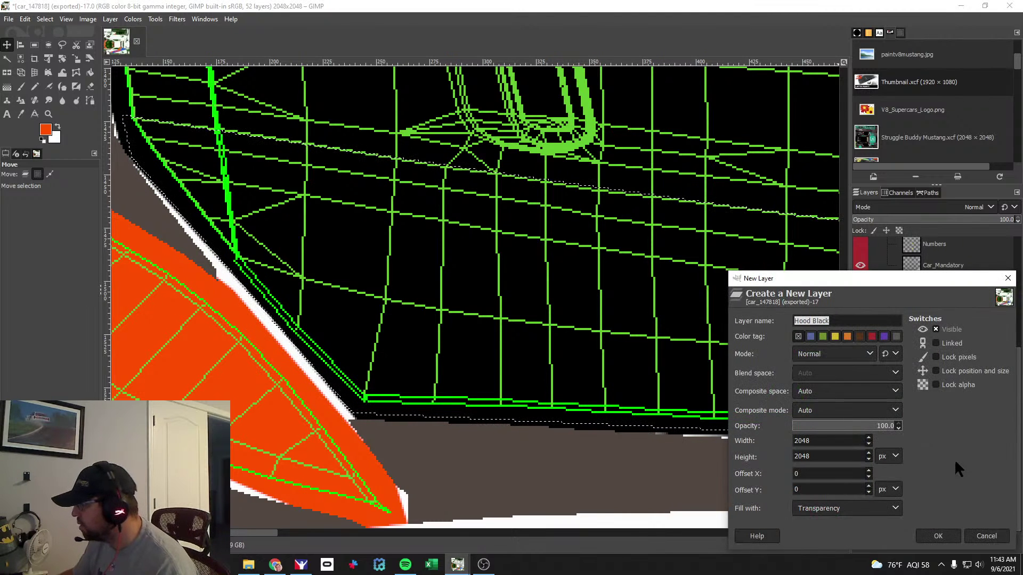
pyautogui.write('Hood Orange Stripe')
pyautogui.press('Return')
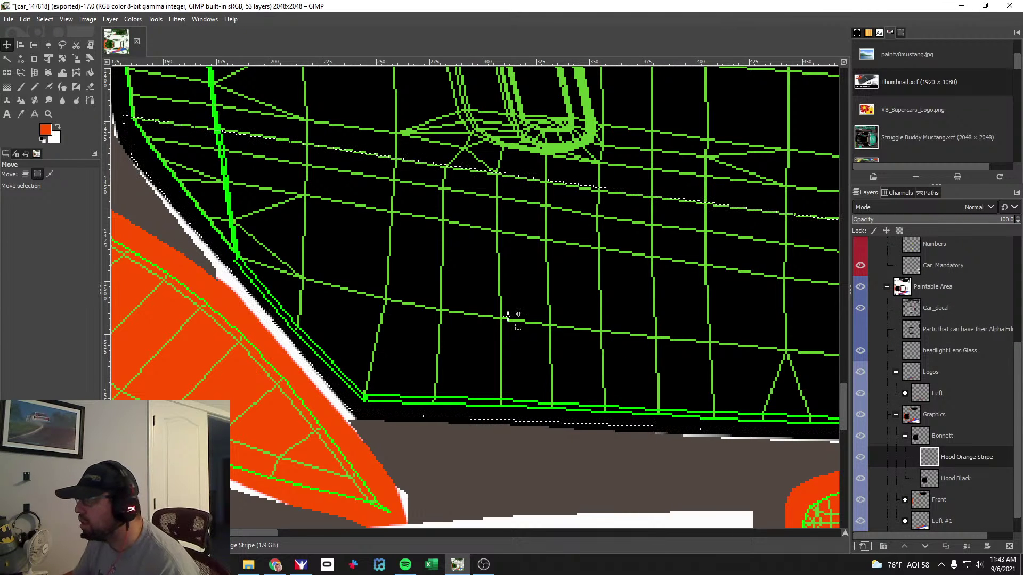
# Fill the selected hood side strip with orange on the Hood Orange Stripe layer using the size 195 Paintbrush, and clear the selection.
pyautogui.click(21, 86)
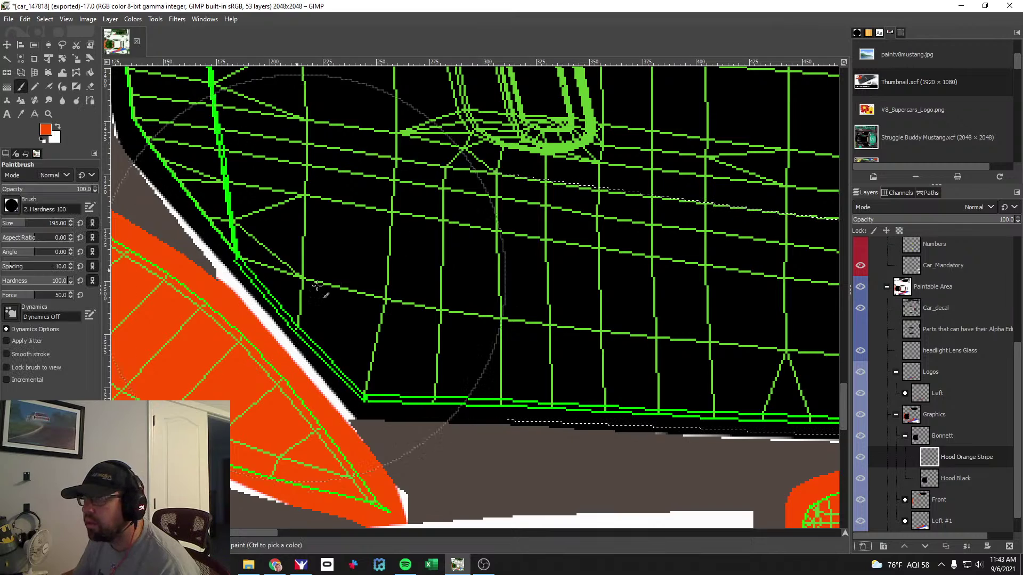
pyautogui.scroll(-2, 336, 261)
pyautogui.click(339, 262)
pyautogui.moveTo(339, 261); pyautogui.dragTo(778, 311)
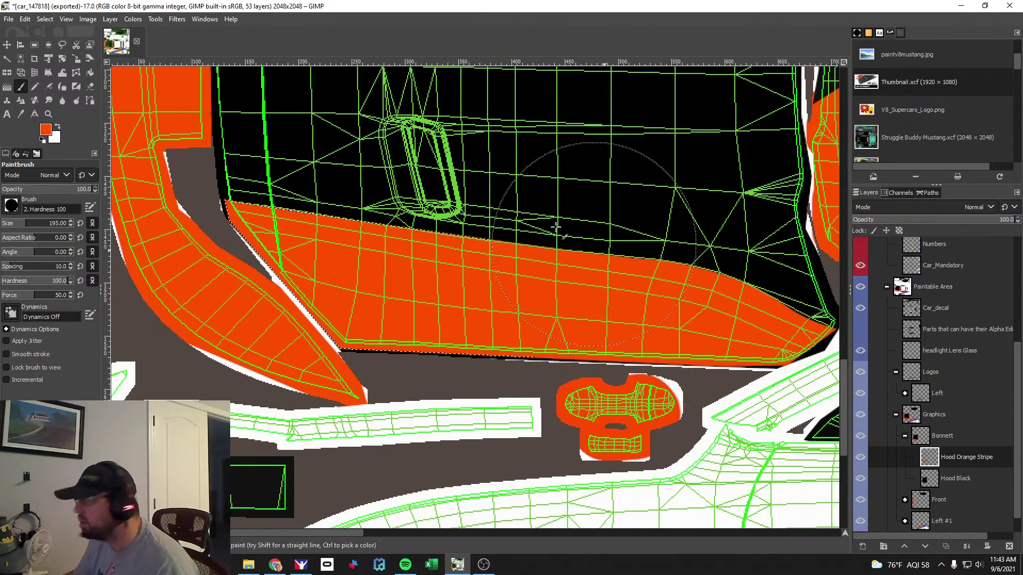
pyautogui.click(44, 19)
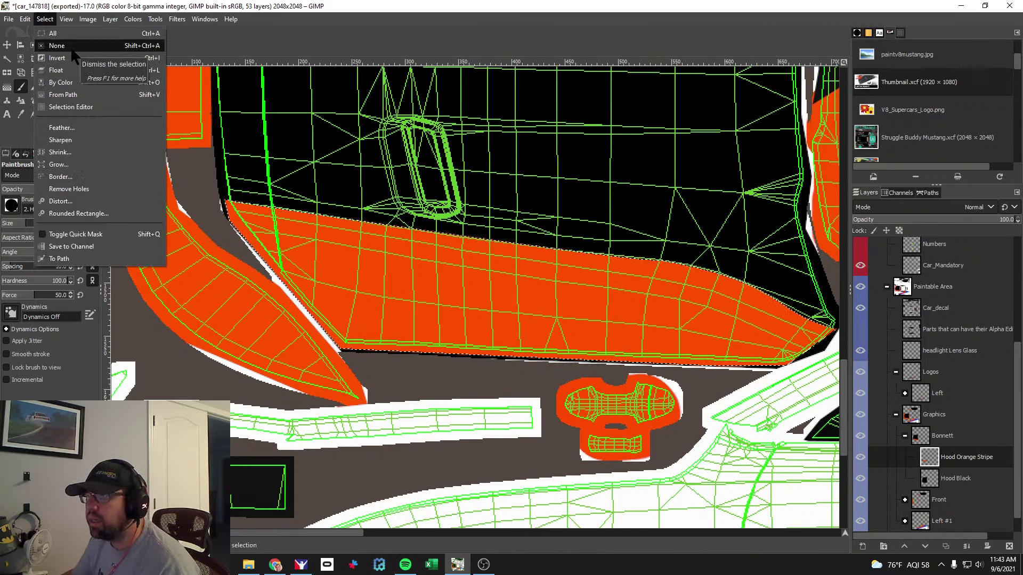
pyautogui.click(70, 46)
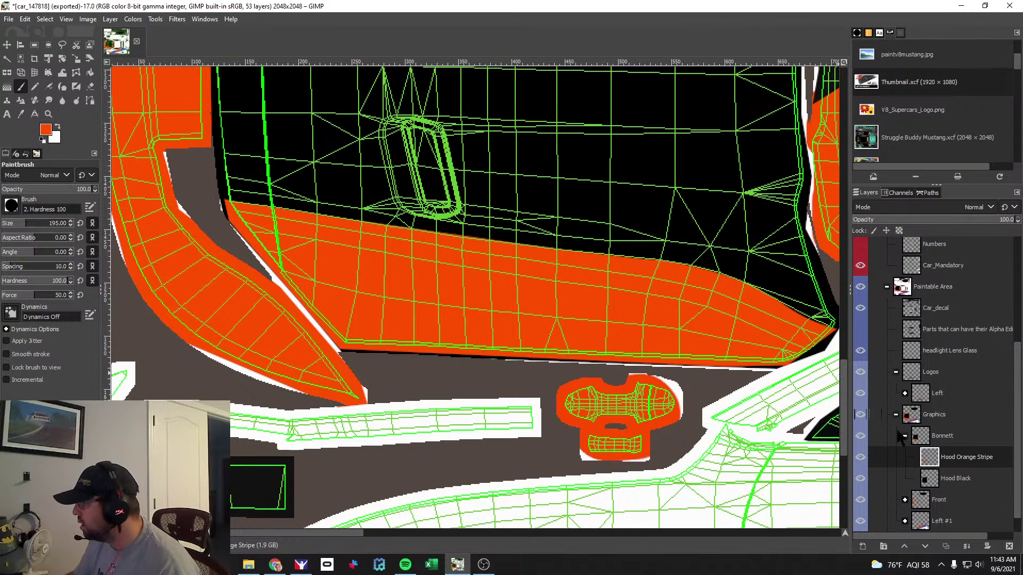
# Create a transparent layer named Hood Blue Stripe inside the Bonnett group, above Hood Orange Stripe.
pyautogui.click(964, 435)
pyautogui.click(862, 547)
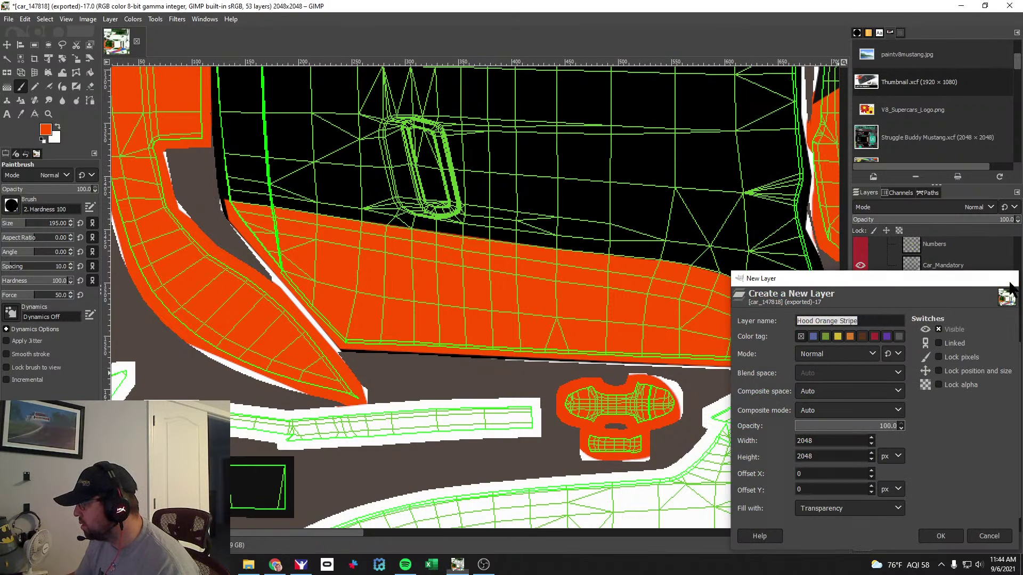
pyautogui.press('Escape')
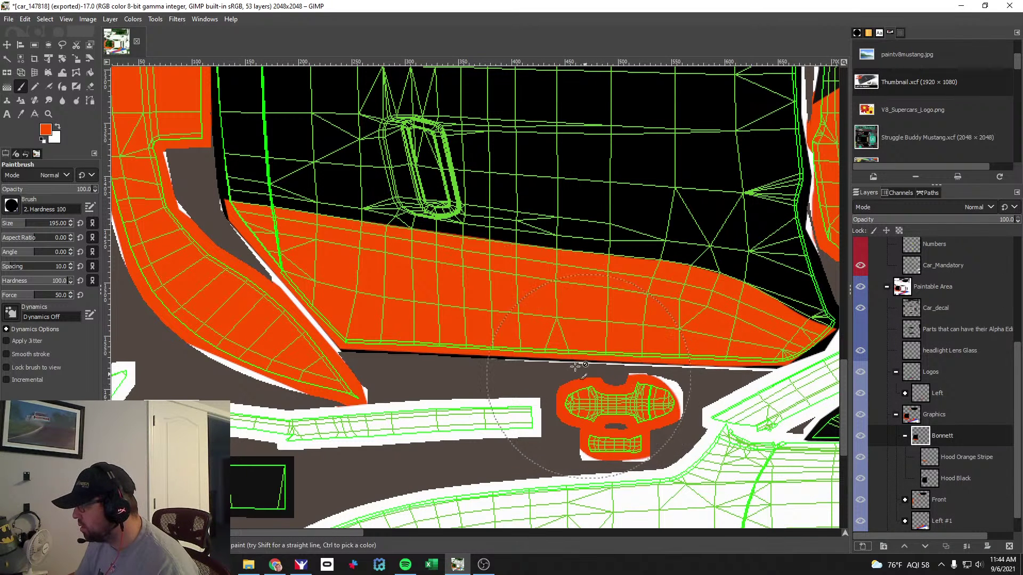
pyautogui.click(862, 547)
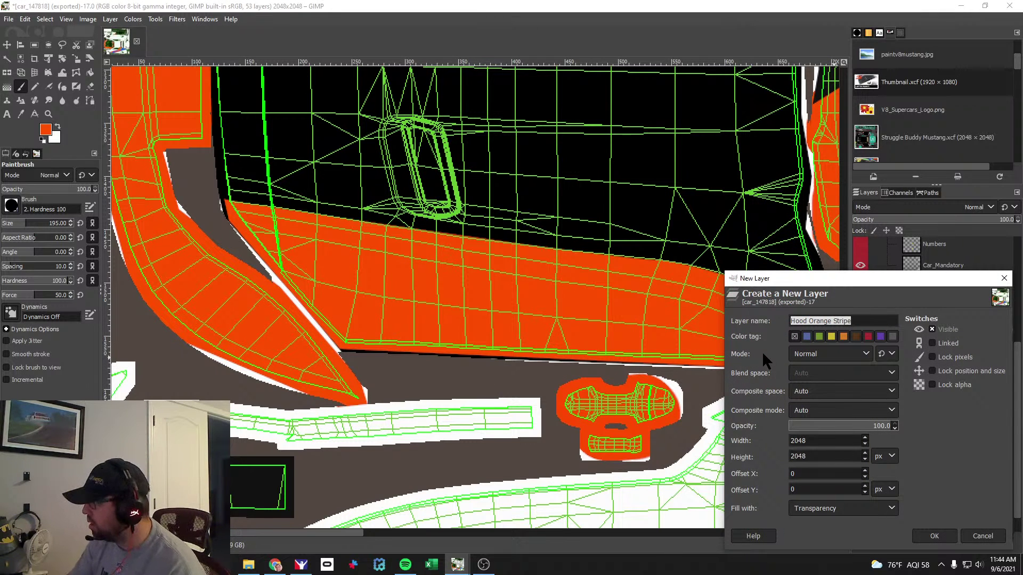
pyautogui.press('End')
pyautogui.hotkey('ctrl', 'shift', 'Left')
pyautogui.write('Blue')
pyautogui.press('Return')
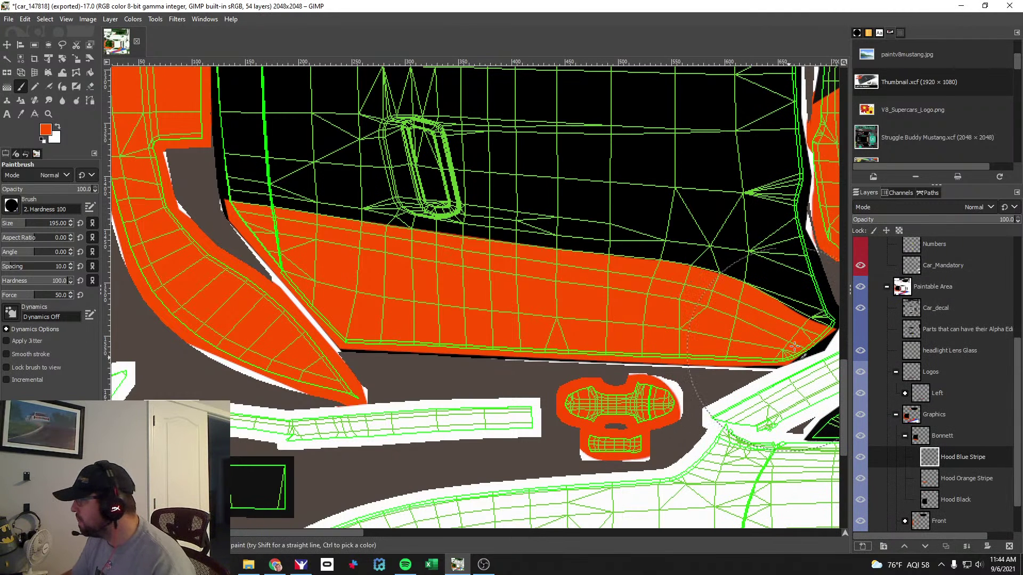
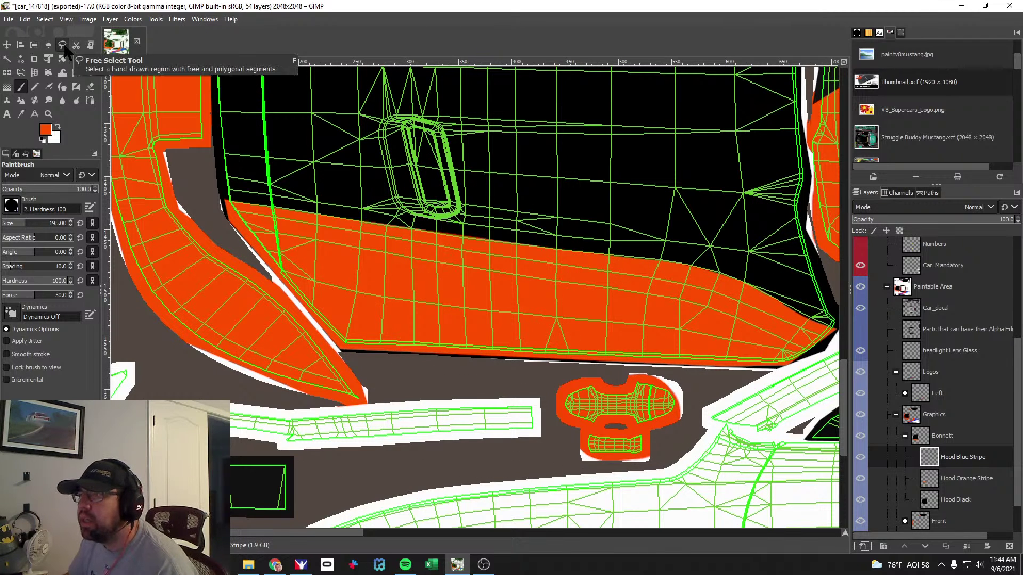
# Start a path with the Paths tool in Design mode at the front edge of the orange hood strip, comparing the position with the car in iRacing.
pyautogui.click(90, 100)
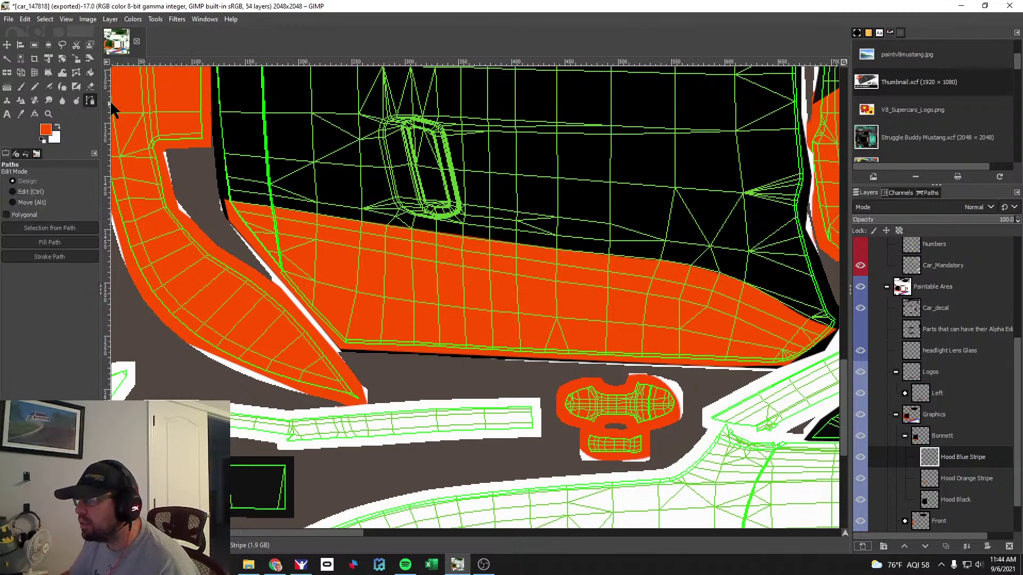
pyautogui.click(247, 235)
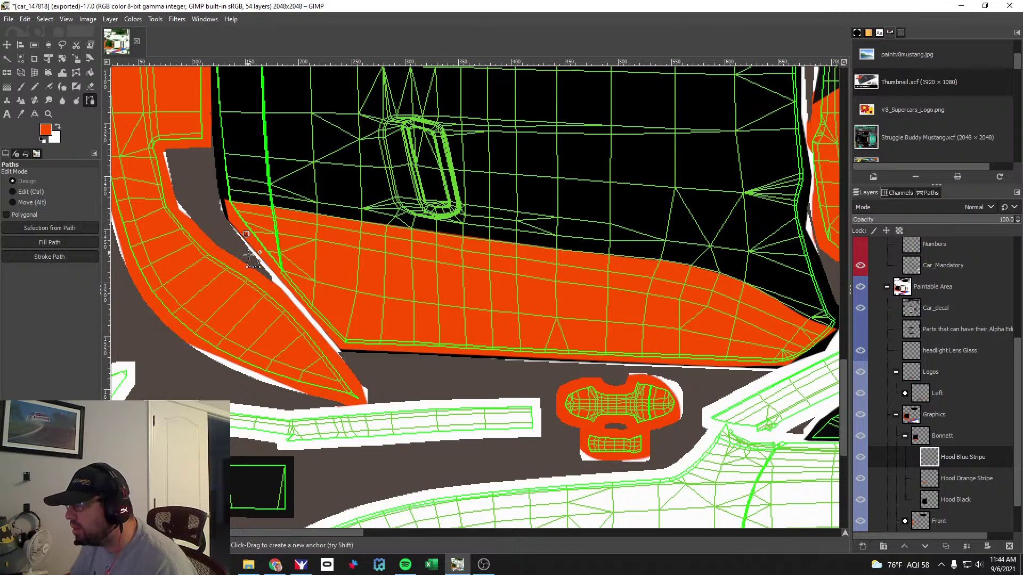
pyautogui.hotkey('alt', 'Tab')
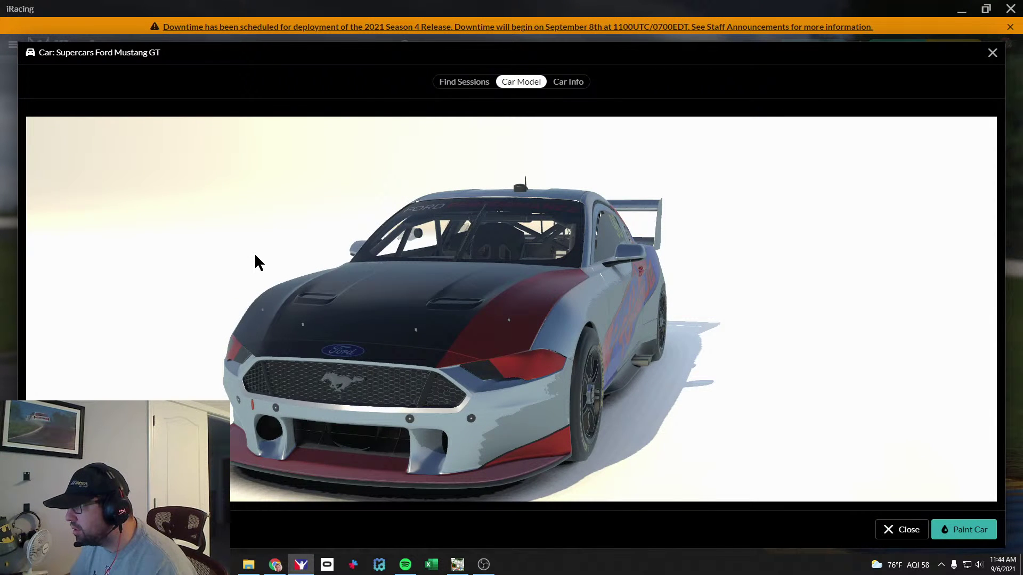
pyautogui.hotkey('alt', 'Tab')
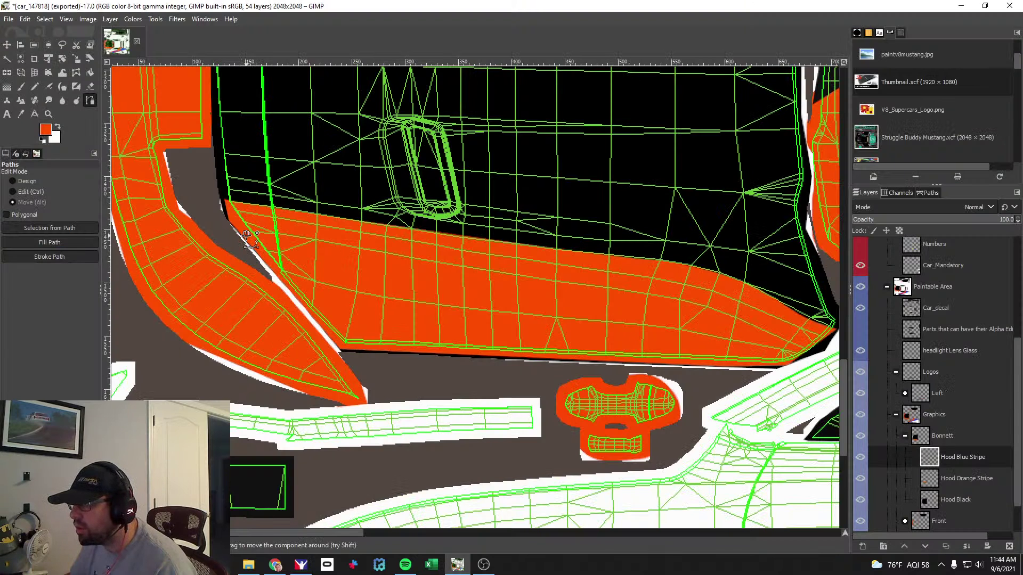
pyautogui.scroll(2, 247, 235)
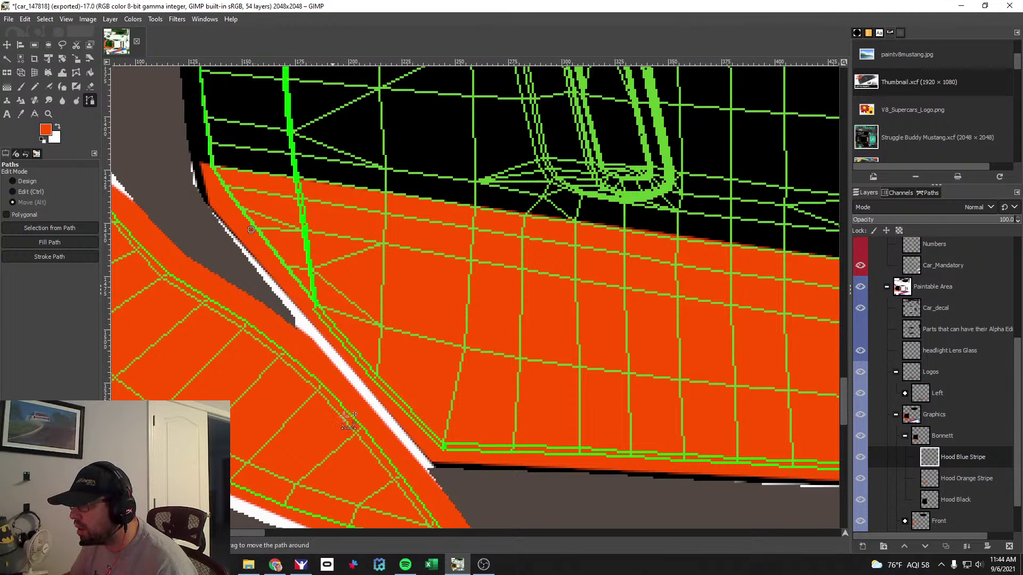
pyautogui.moveTo(246, 533)
pyautogui.mouseDown()
pyautogui.moveTo(312, 535)
pyautogui.moveTo(246, 534)
pyautogui.mouseUp()
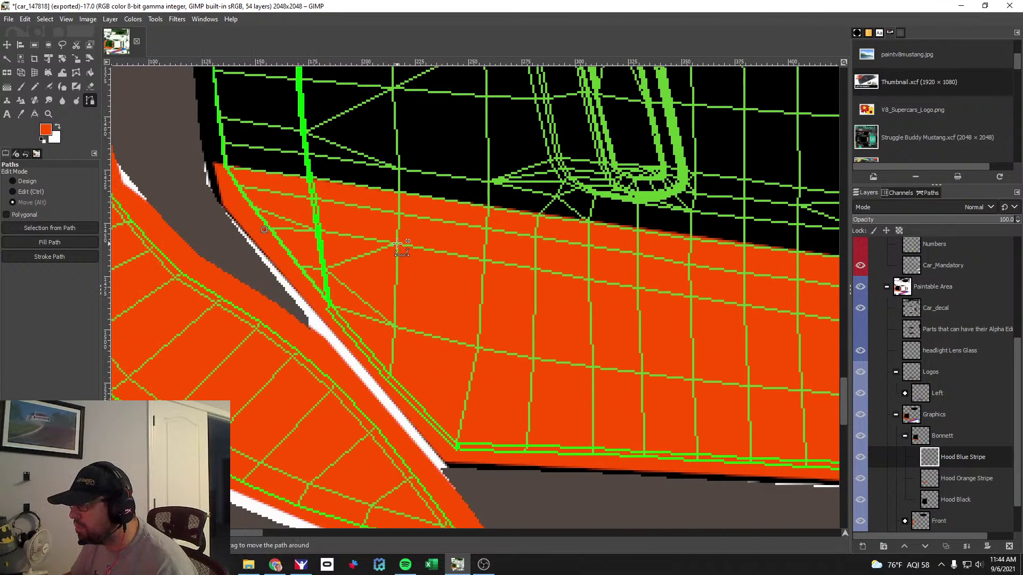
pyautogui.press('ctrl')
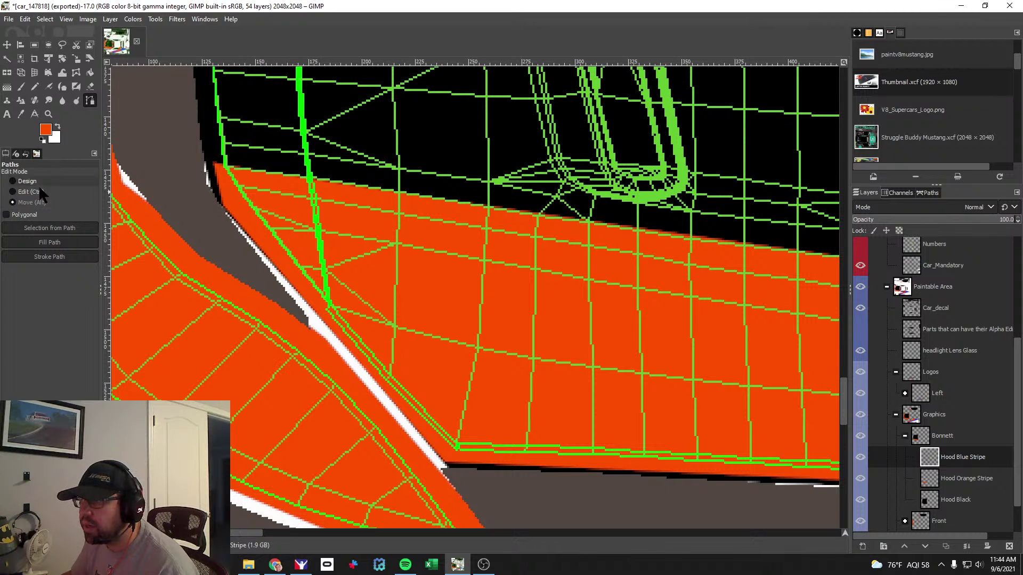
pyautogui.click(14, 182)
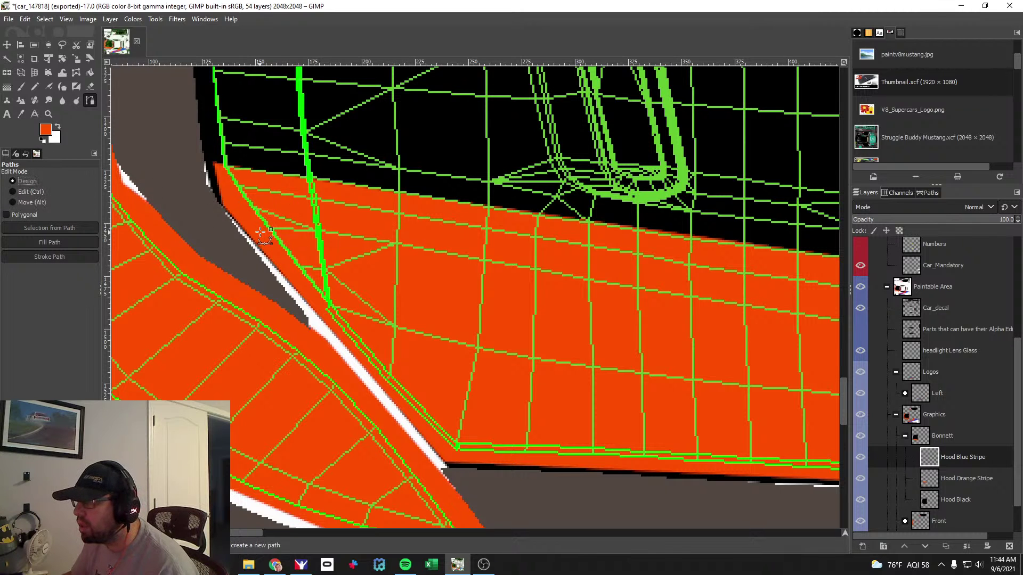
pyautogui.click(261, 231)
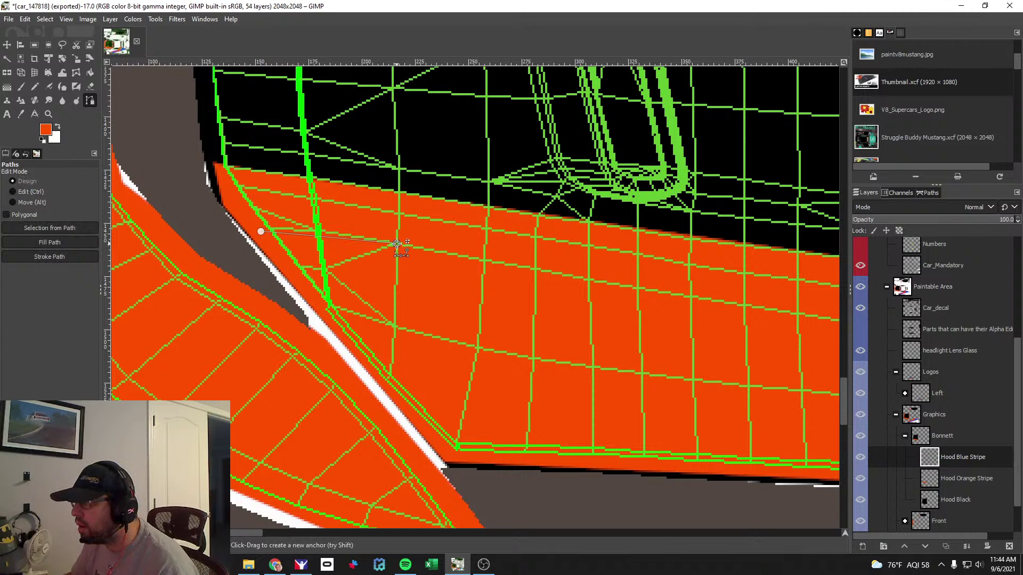
# Extend the path with anchors along the wireframe line inside the orange strip, around its pointed rear end and back along the hood's outer edge.
pyautogui.moveTo(246, 532); pyautogui.dragTo(331, 550)
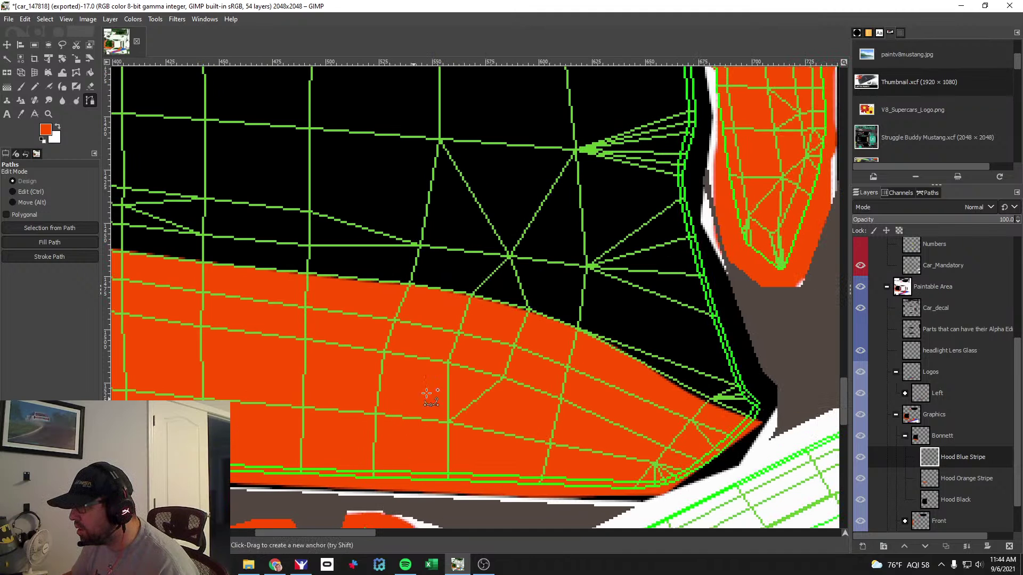
pyautogui.click(447, 363)
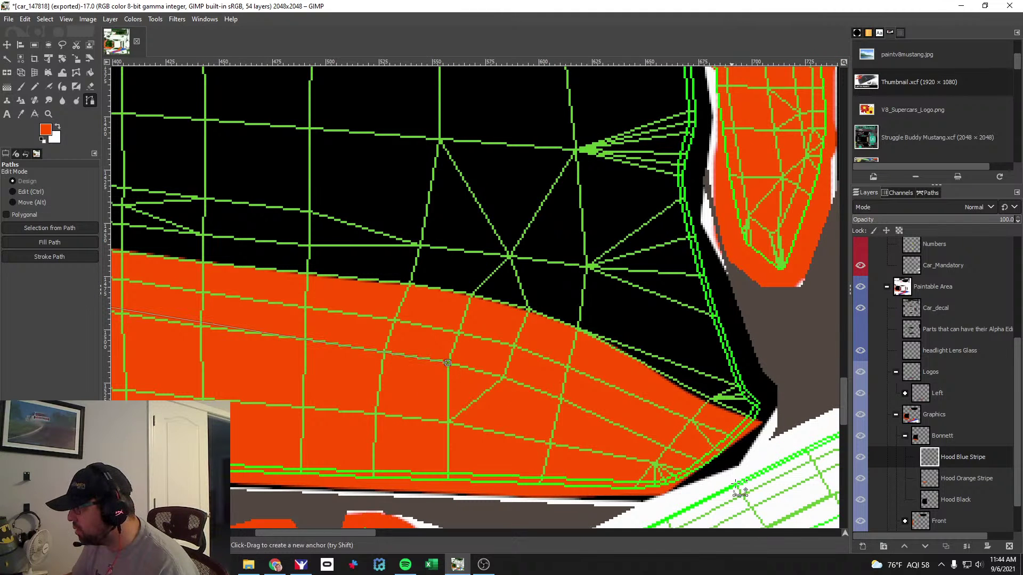
pyautogui.click(714, 468)
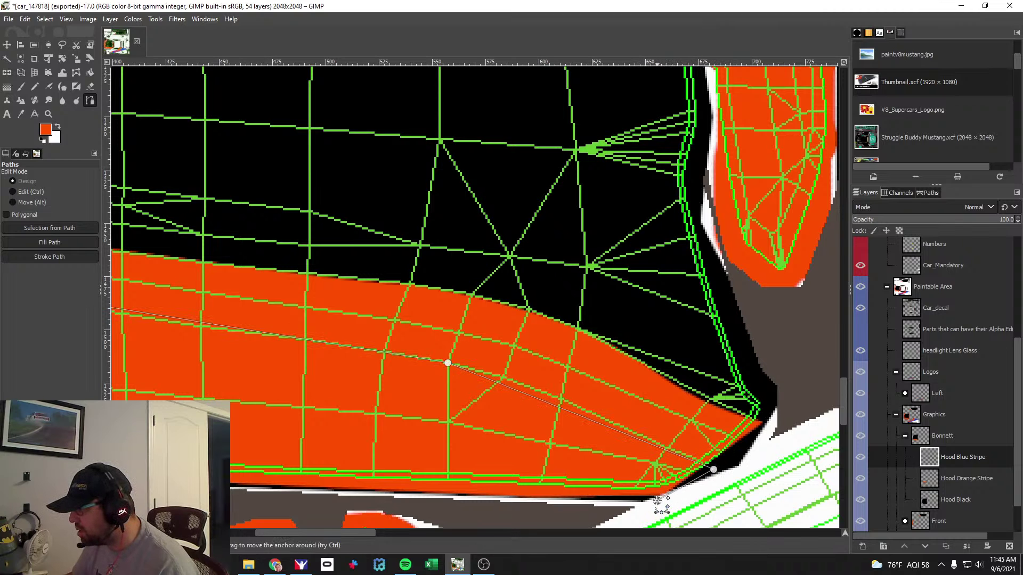
pyautogui.moveTo(287, 532); pyautogui.dragTo(189, 532)
pyautogui.click(364, 463)
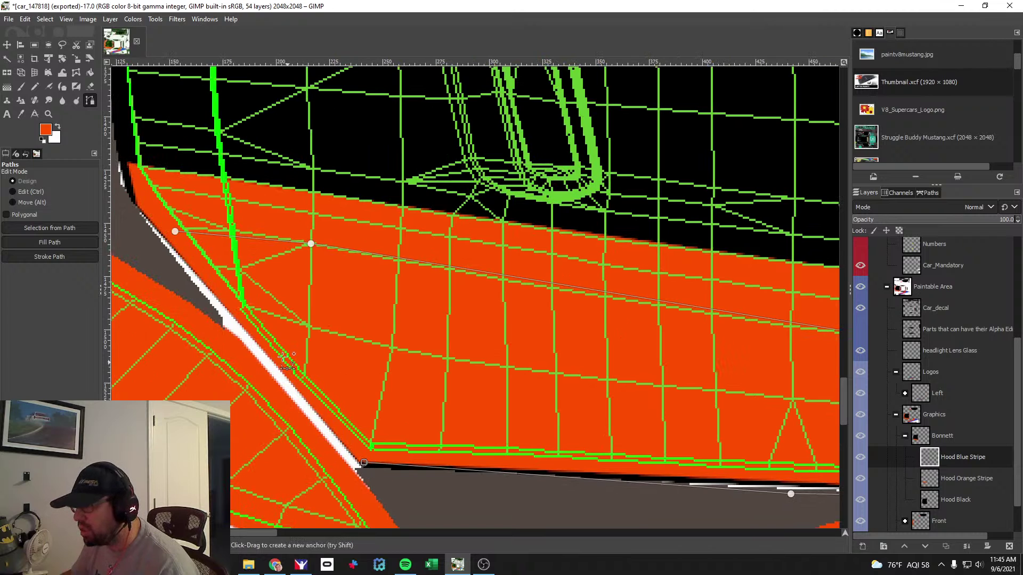
# Bend the path's upper segments so they follow the wireframe line inside the strip and its curve toward the pointed end.
pyautogui.moveTo(233, 236); pyautogui.dragTo(244, 232)
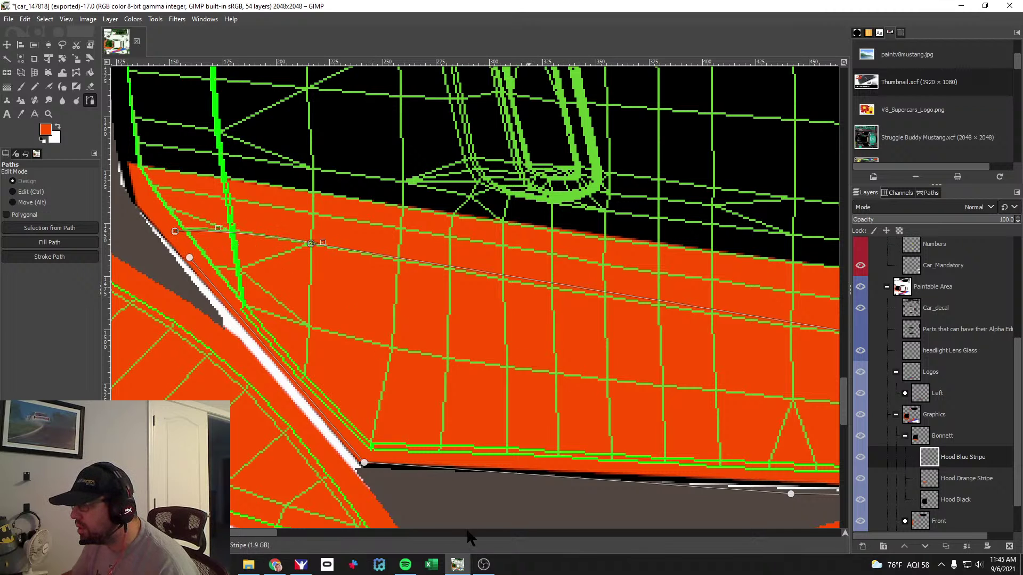
pyautogui.moveTo(265, 532); pyautogui.dragTo(319, 534)
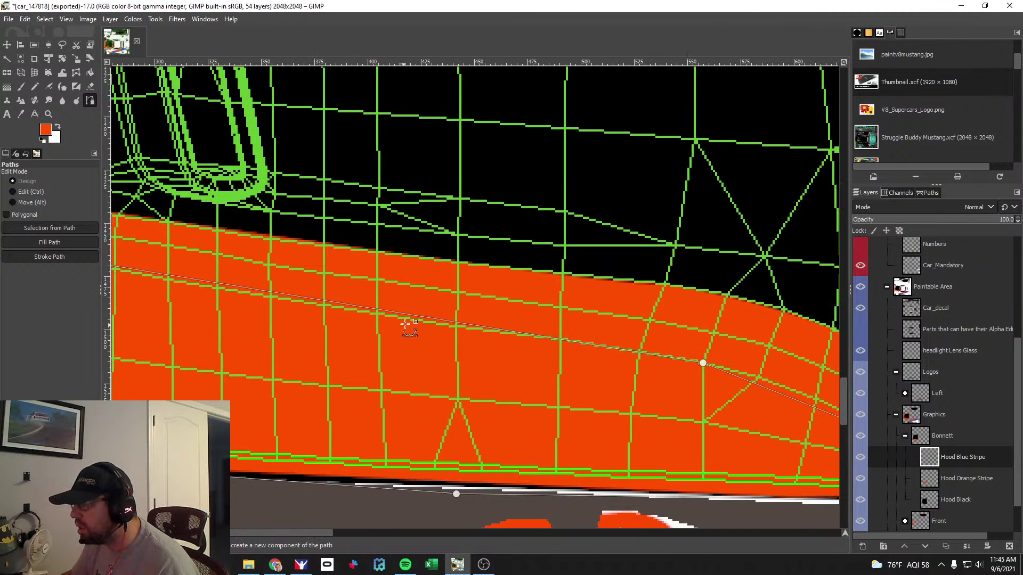
pyautogui.moveTo(414, 319); pyautogui.dragTo(418, 321)
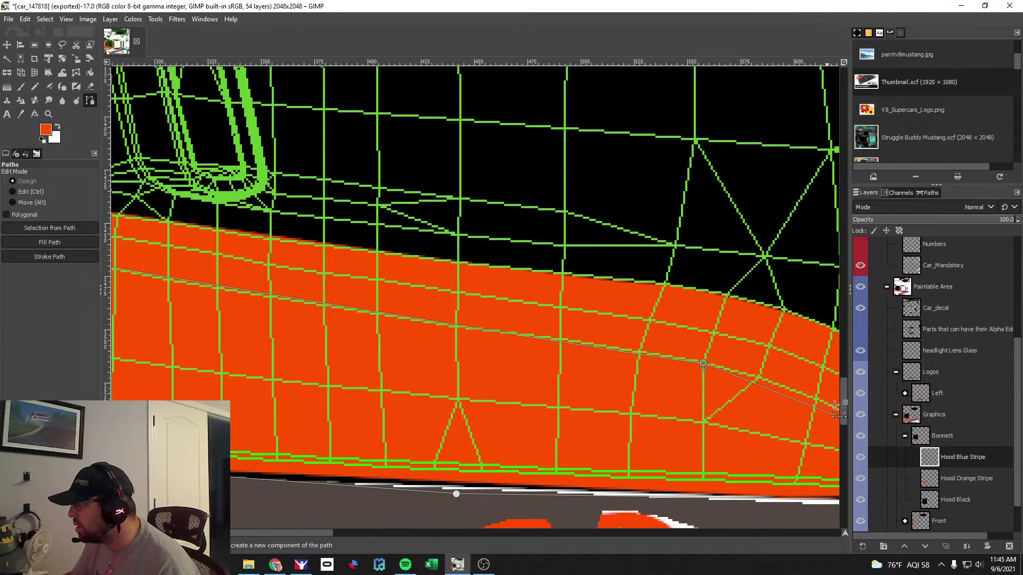
pyautogui.moveTo(775, 393); pyautogui.dragTo(776, 388)
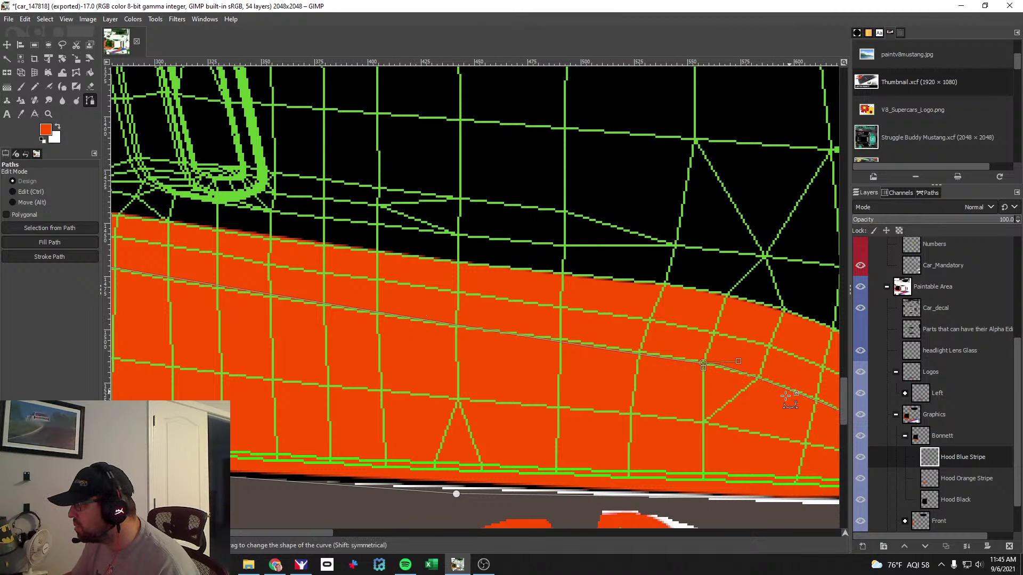
pyautogui.moveTo(322, 533); pyautogui.dragTo(376, 533)
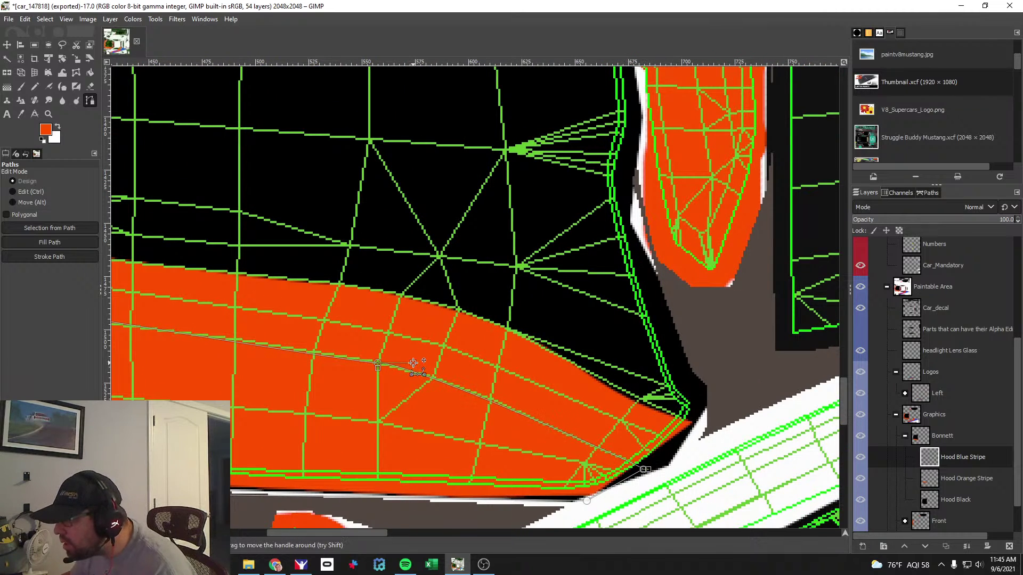
pyautogui.moveTo(413, 367); pyautogui.dragTo(439, 371)
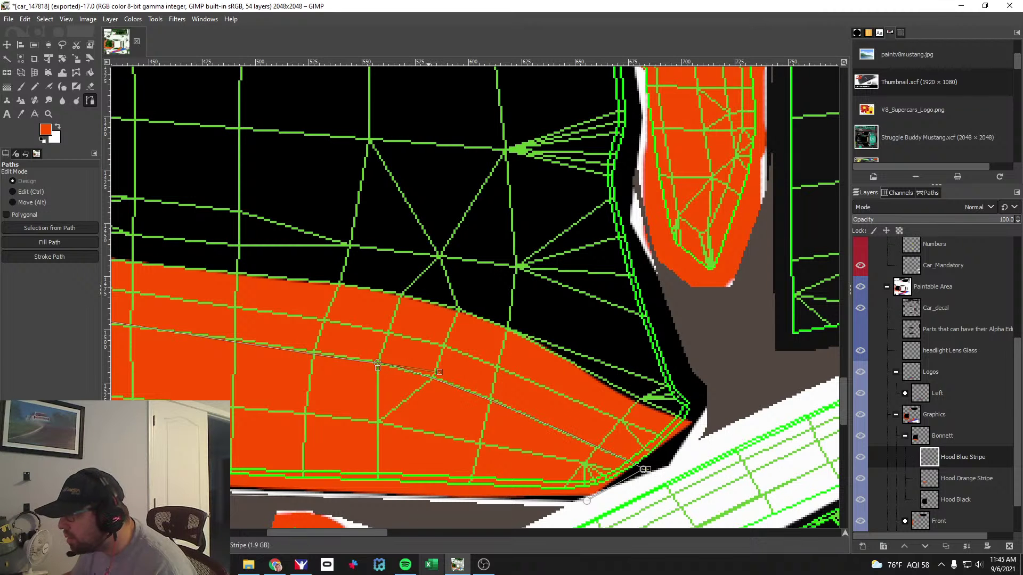
# Refine the curve and handles of the path's long middle segment to match the wireframe line below the hood vent.
pyautogui.moveTo(372, 529); pyautogui.dragTo(276, 530)
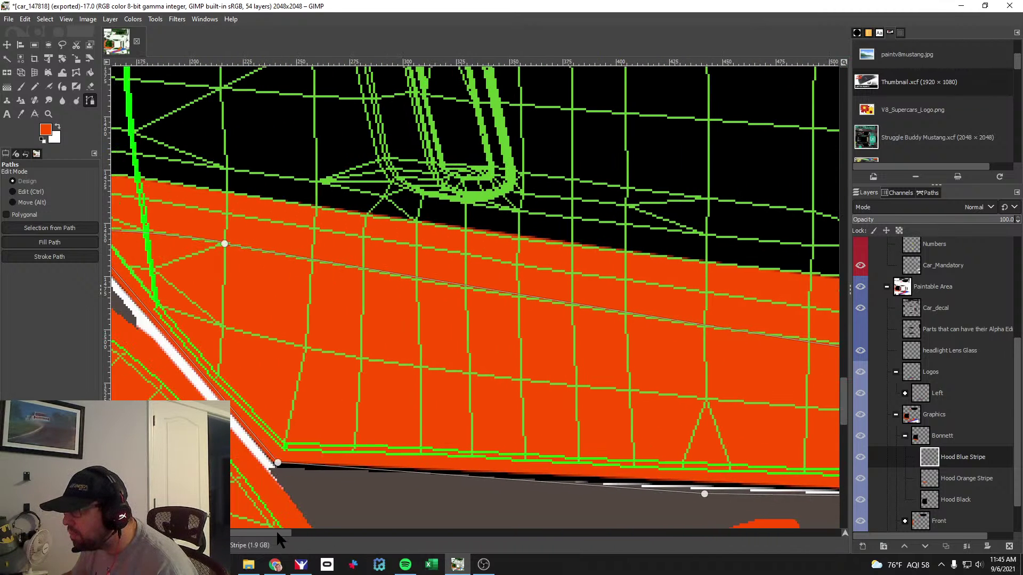
pyautogui.click(486, 291)
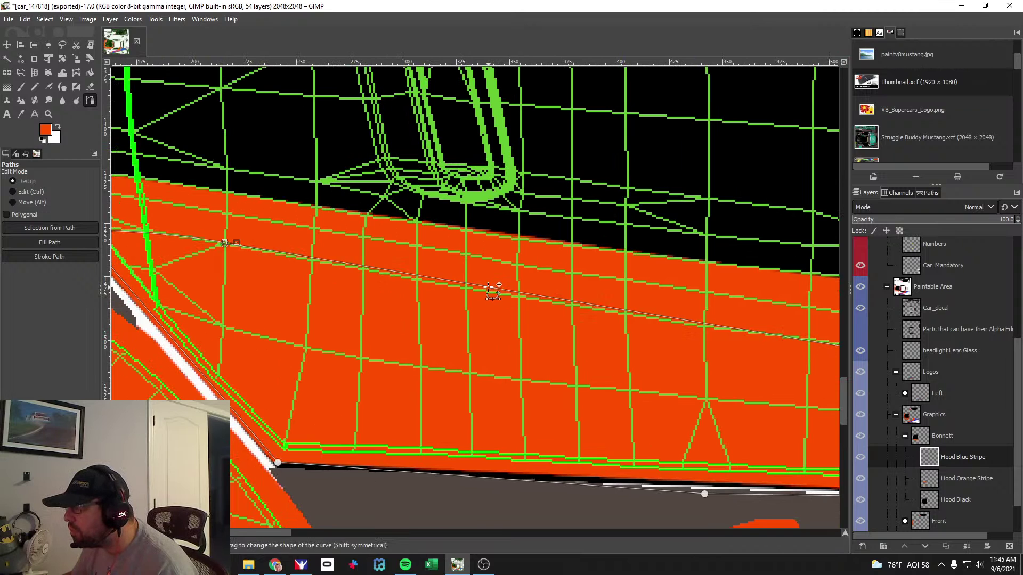
pyautogui.moveTo(482, 290); pyautogui.dragTo(487, 291)
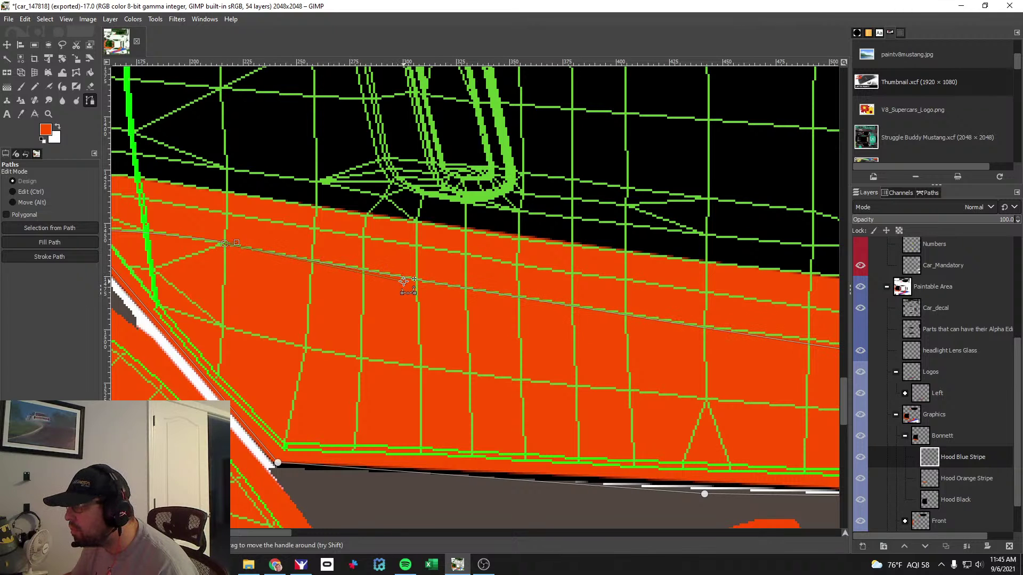
pyautogui.moveTo(298, 532); pyautogui.dragTo(385, 535)
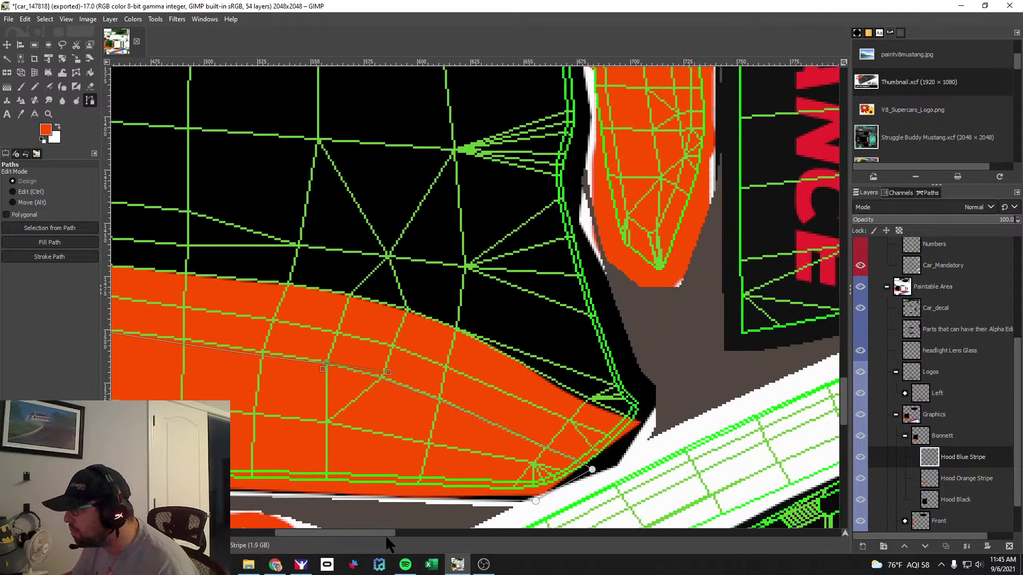
pyautogui.moveTo(322, 369); pyautogui.dragTo(279, 354)
pyautogui.moveTo(367, 532); pyautogui.dragTo(232, 524)
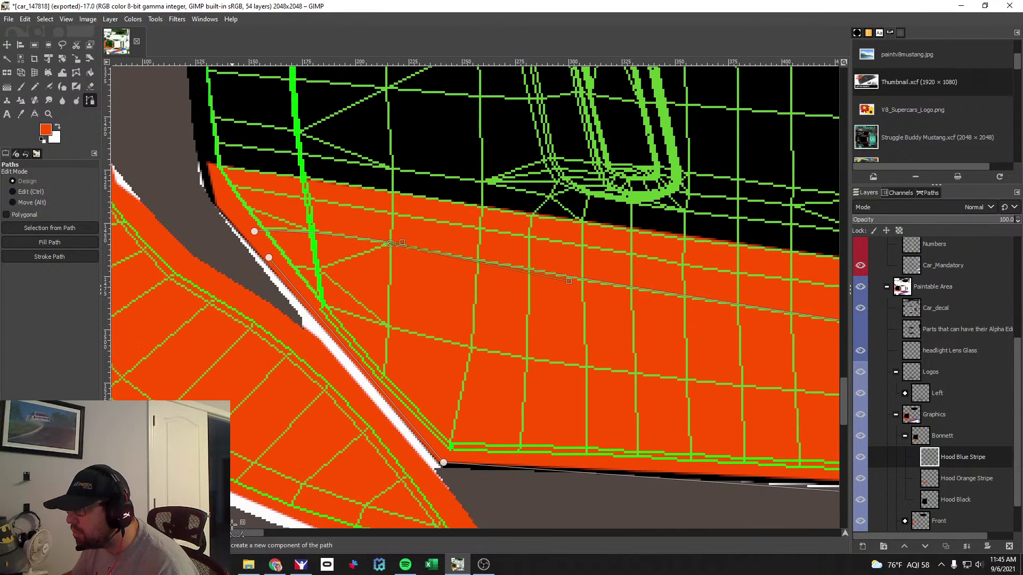
# Adjust the path's front end, close the outline at its first anchor and convert it to a selection.
pyautogui.click(254, 231)
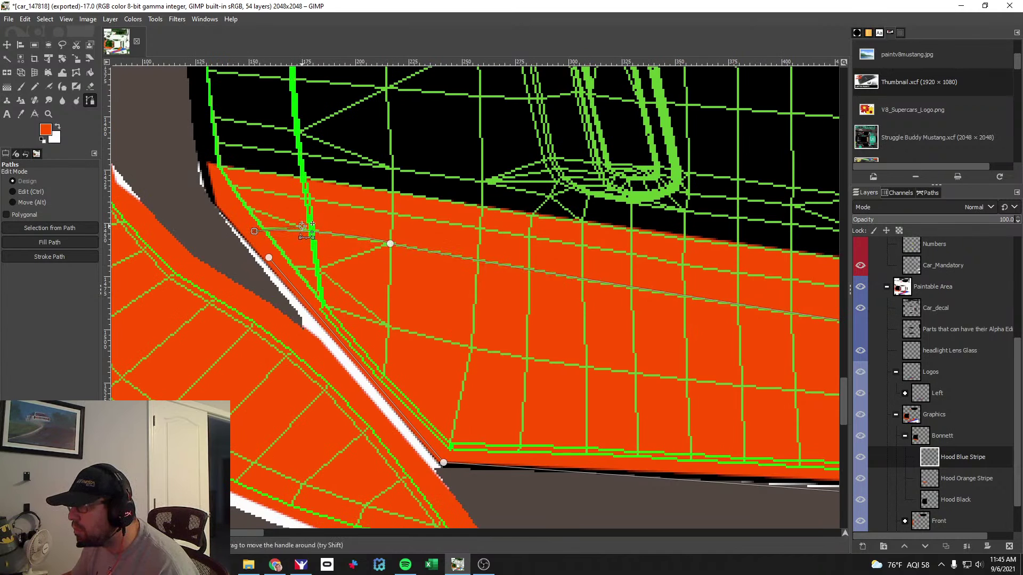
pyautogui.click(389, 243)
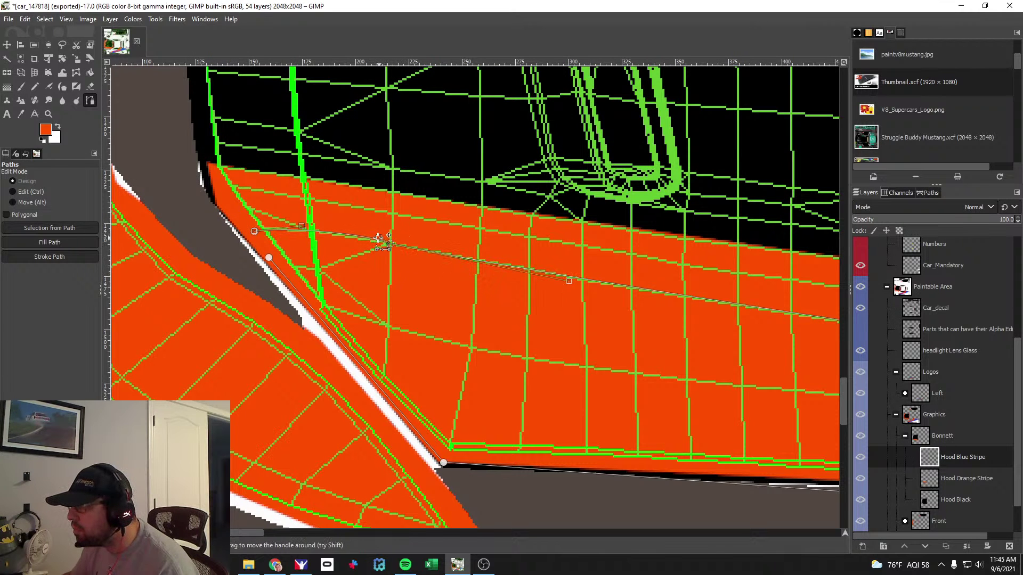
pyautogui.click(252, 231)
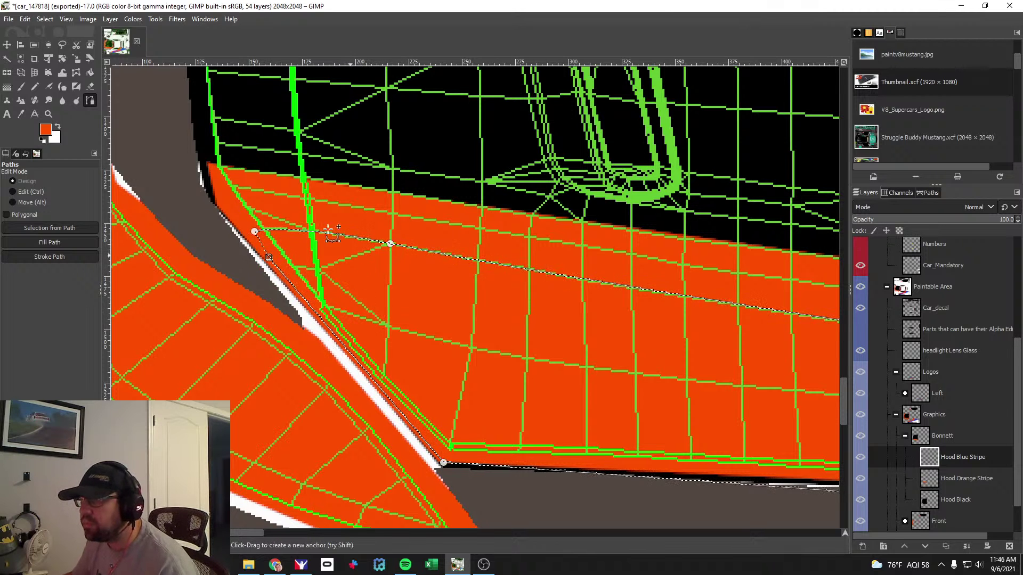
# Fill the selected lower part of the strip with blue on the Hood Blue Stripe layer using the size 195 Paintbrush.
pyautogui.click(21, 86)
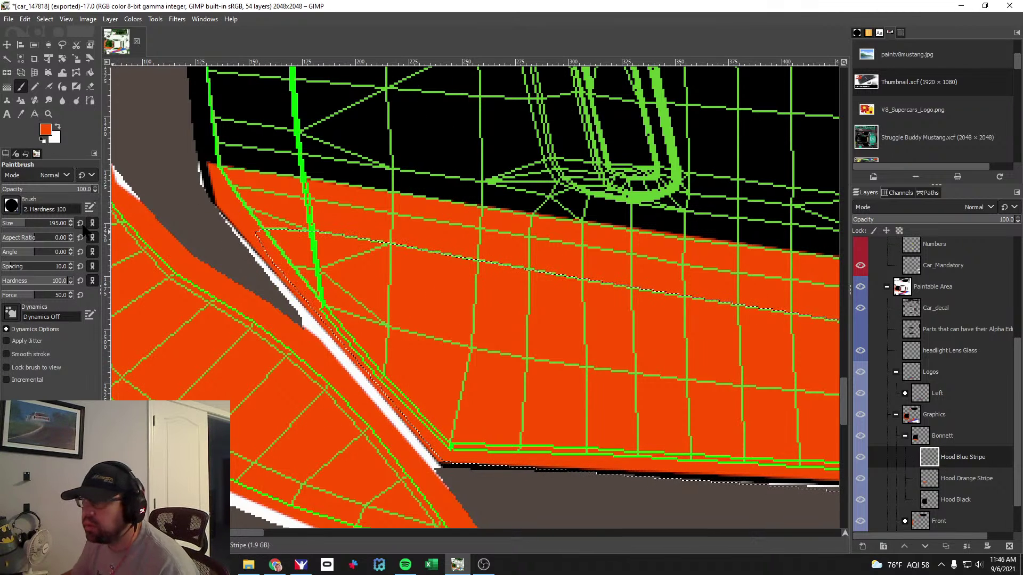
pyautogui.click(54, 136)
pyautogui.click(164, 248)
pyautogui.click(142, 275)
pyautogui.click(57, 126)
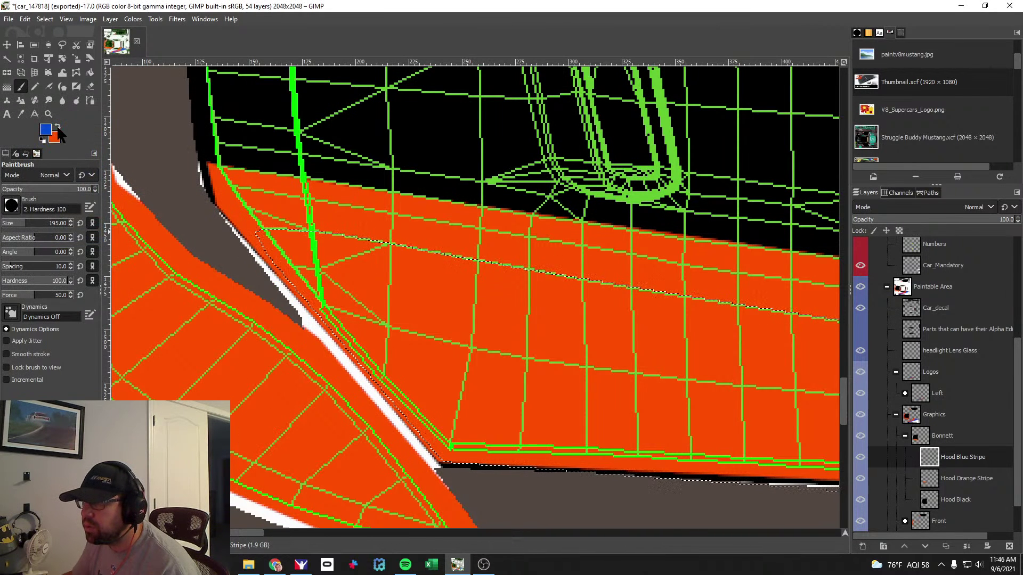
pyautogui.scroll(-2, 316, 285)
pyautogui.moveTo(383, 320)
pyautogui.mouseDown()
pyautogui.moveTo(456, 304)
pyautogui.moveTo(783, 360)
pyautogui.mouseUp()
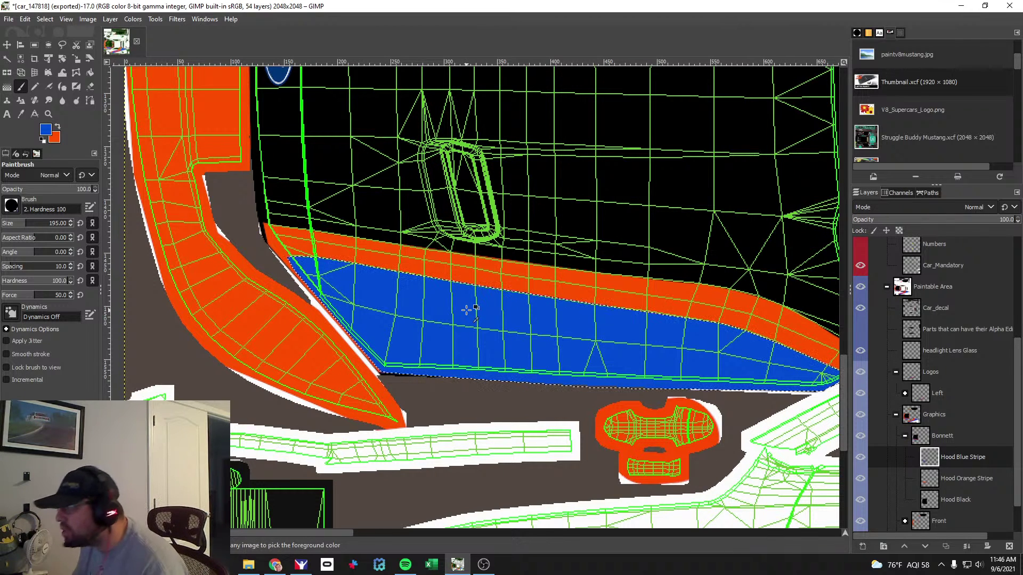
# Switch to iRacing and rotate the car model to examine the blue and orange hood stripes against the door graphics.
pyautogui.hotkey('alt', 'Tab')
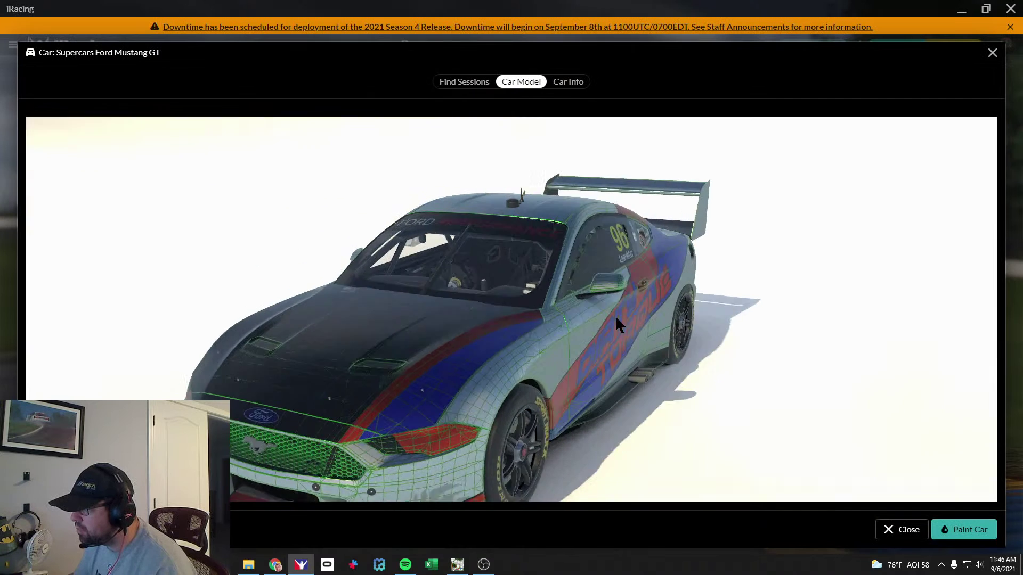
pyautogui.moveTo(621, 319); pyautogui.dragTo(603, 326)
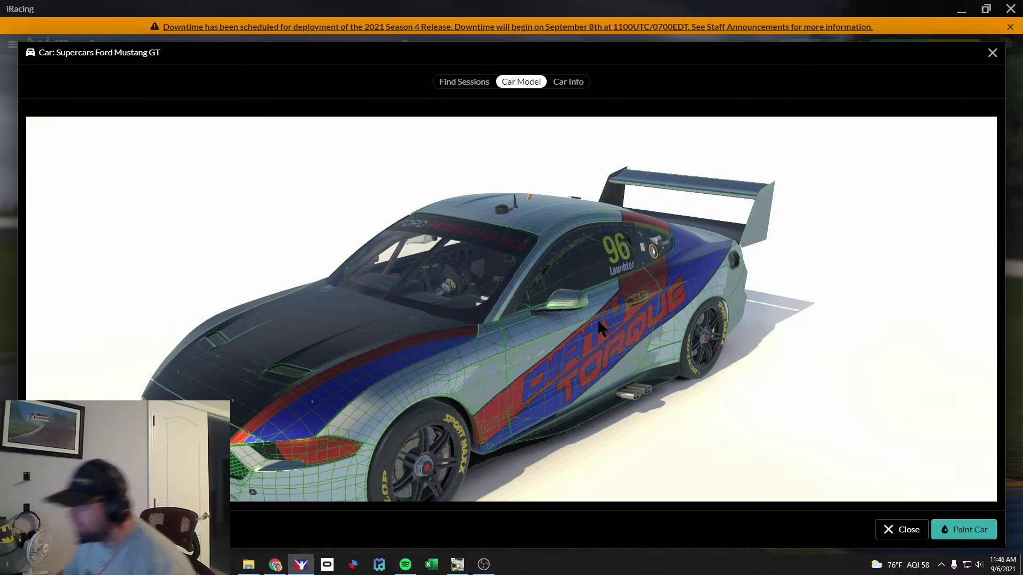
pyautogui.moveTo(472, 355); pyautogui.dragTo(509, 367)
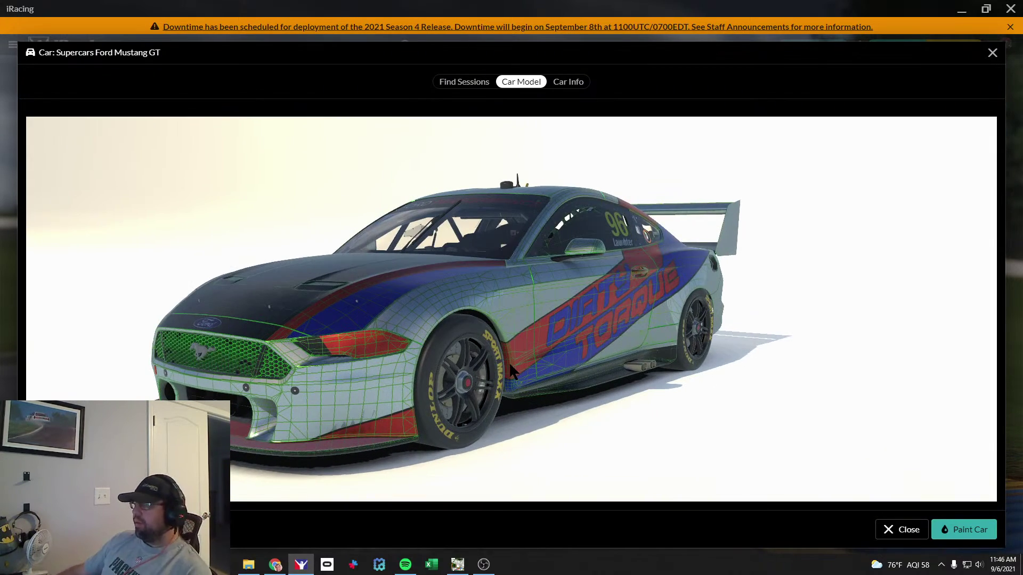
# Return to GIMP and hide the Wire layer in the Turn Off Before Exporting TGA group.
pyautogui.hotkey('alt', 'Tab')
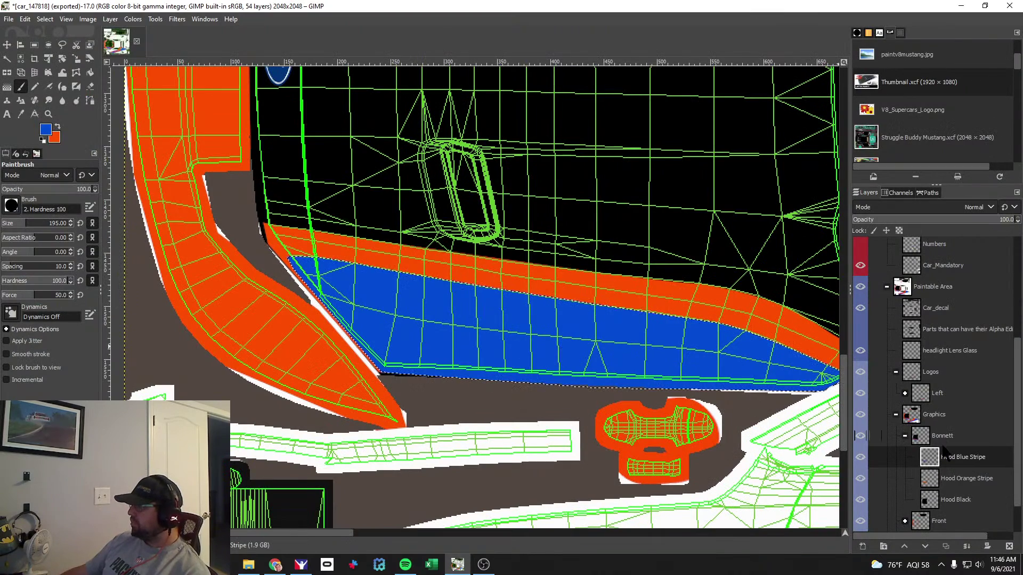
pyautogui.scroll(5, 941, 449)
pyautogui.click(859, 353)
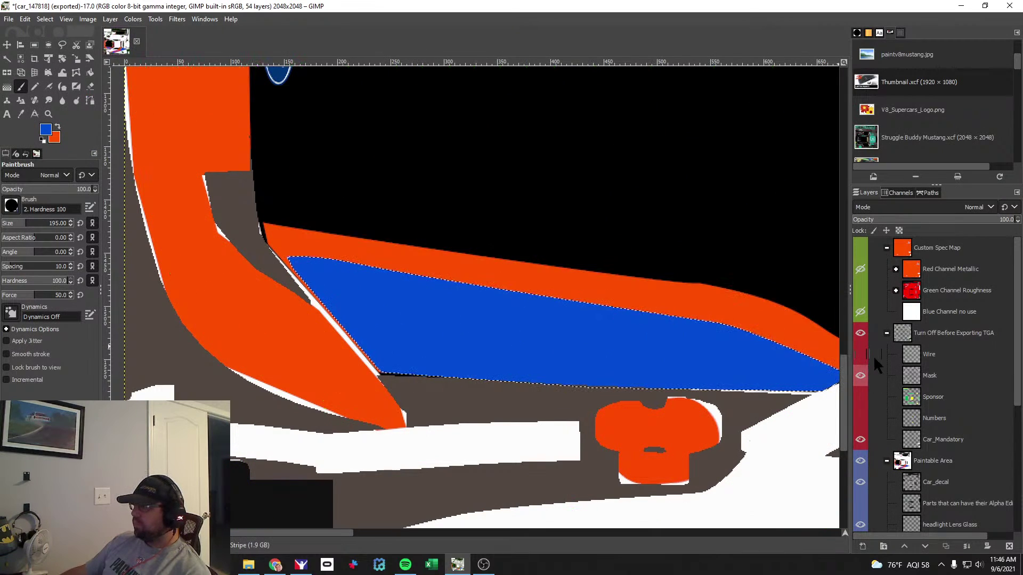
# Switch to iRacing and rotate the car model to examine the hood stripes from above, the front and the side.
pyautogui.hotkey('alt', 'Tab')
pyautogui.moveTo(391, 355)
pyautogui.mouseDown()
pyautogui.moveTo(407, 367)
pyautogui.moveTo(389, 352)
pyautogui.mouseUp()
pyautogui.hotkey('alt', 'Tab')
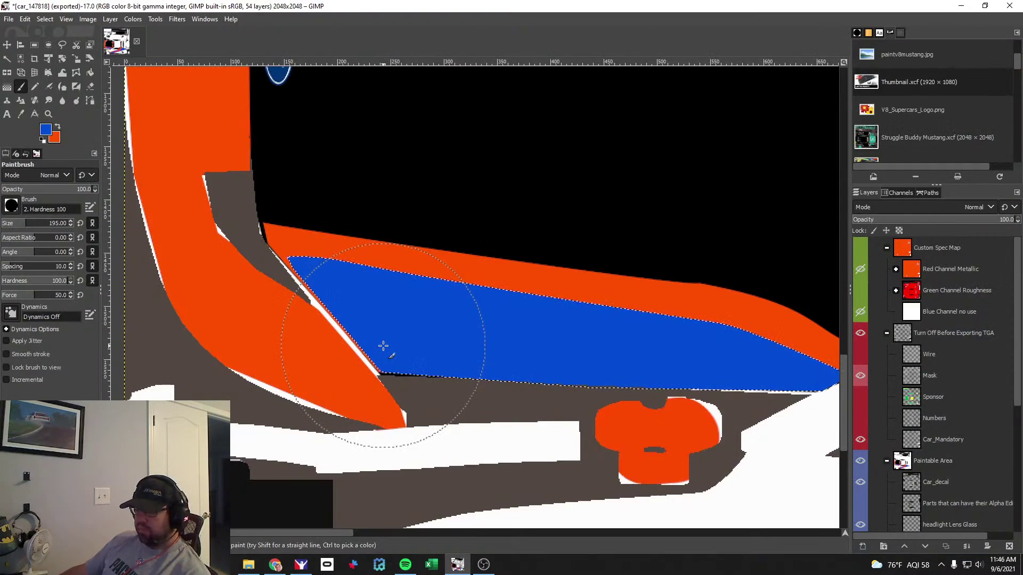
pyautogui.hotkey('alt', 'Tab')
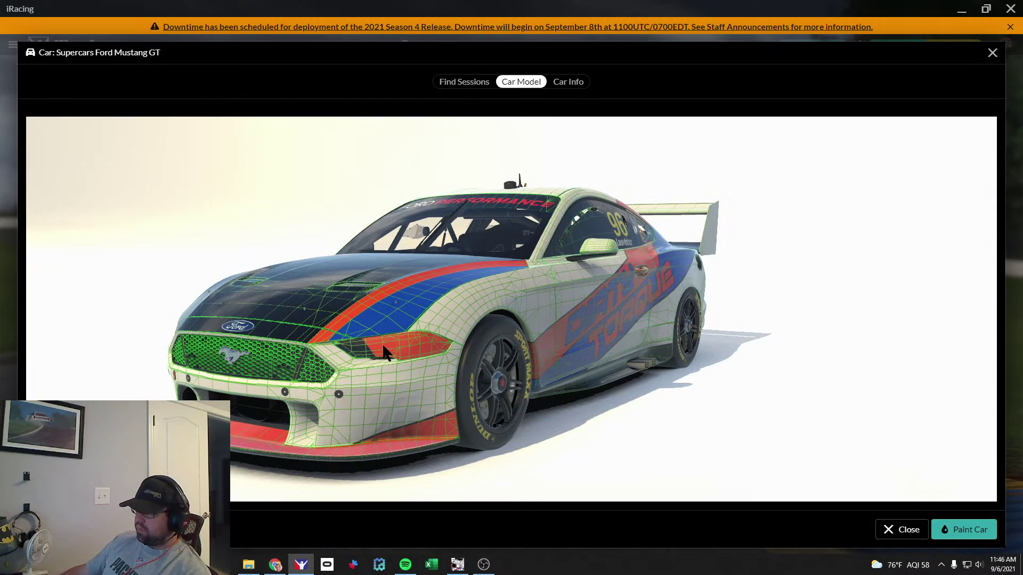
pyautogui.moveTo(378, 344)
pyautogui.mouseDown()
pyautogui.moveTo(397, 353)
pyautogui.moveTo(381, 365)
pyautogui.mouseUp()
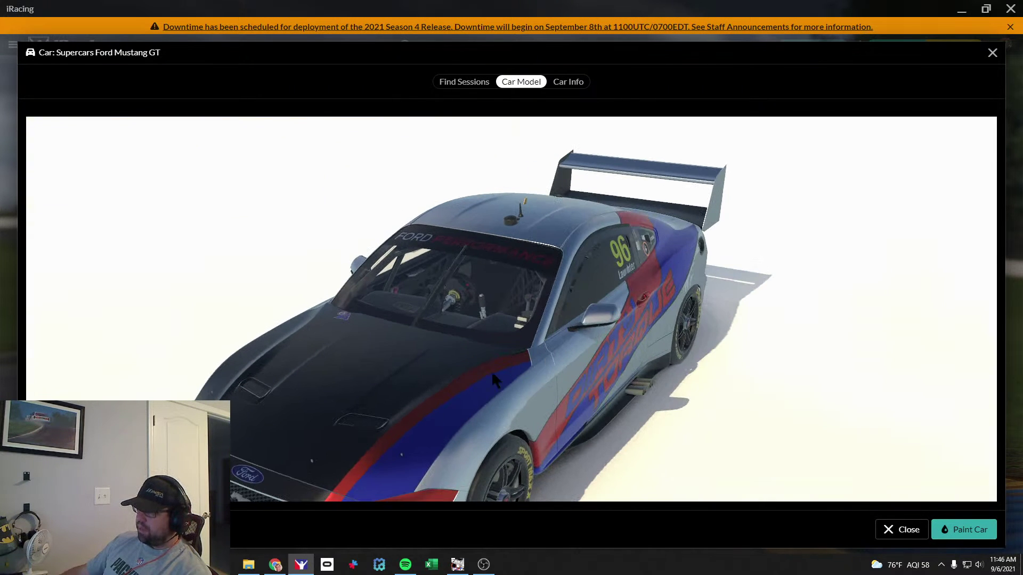
pyautogui.moveTo(425, 462); pyautogui.dragTo(409, 415)
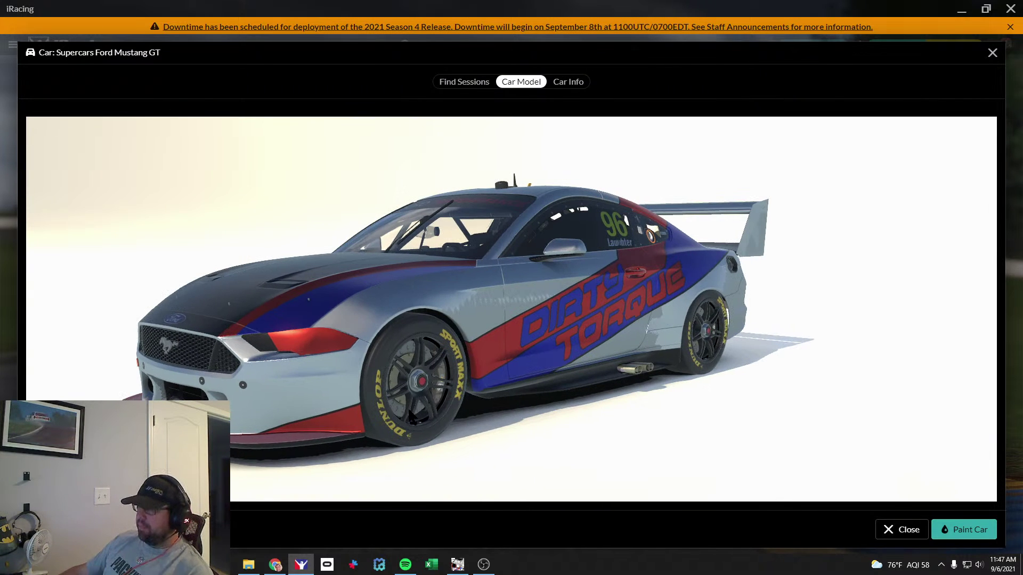
pyautogui.moveTo(406, 420); pyautogui.dragTo(391, 410)
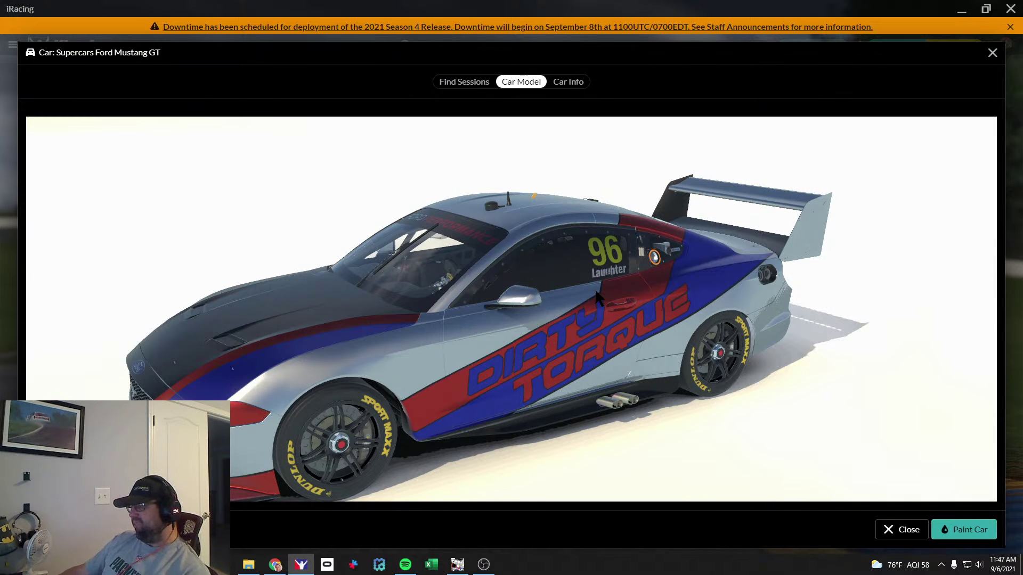
pyautogui.moveTo(308, 394); pyautogui.dragTo(341, 387)
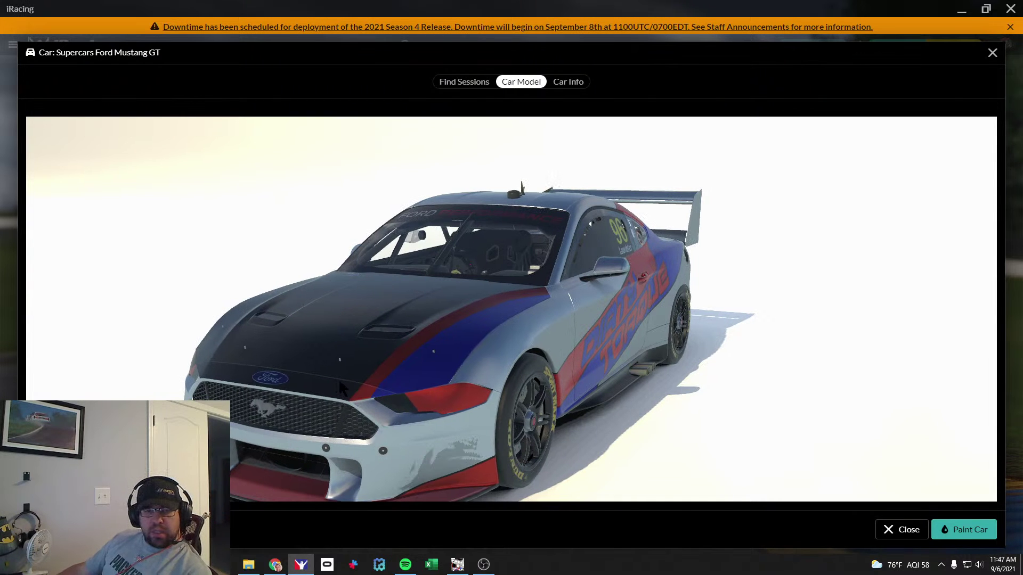
pyautogui.moveTo(338, 379); pyautogui.dragTo(317, 369)
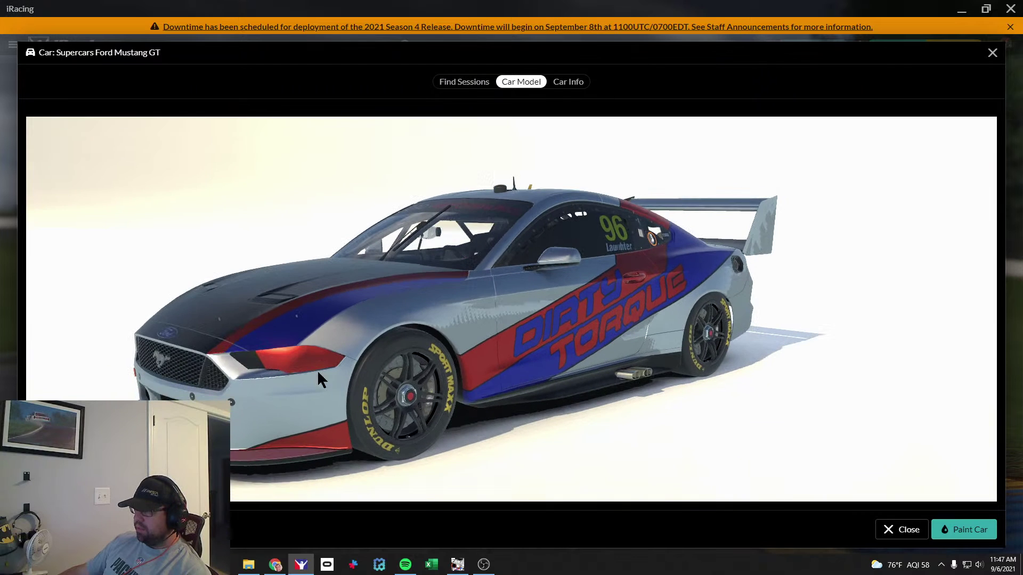
# Examine the car model up close, comparing the rear ends of the hood stripes with the door and roof graphics.
pyautogui.moveTo(518, 372); pyautogui.dragTo(548, 391)
pyautogui.scroll(3, 581, 346)
pyautogui.moveTo(581, 340); pyautogui.dragTo(575, 344)
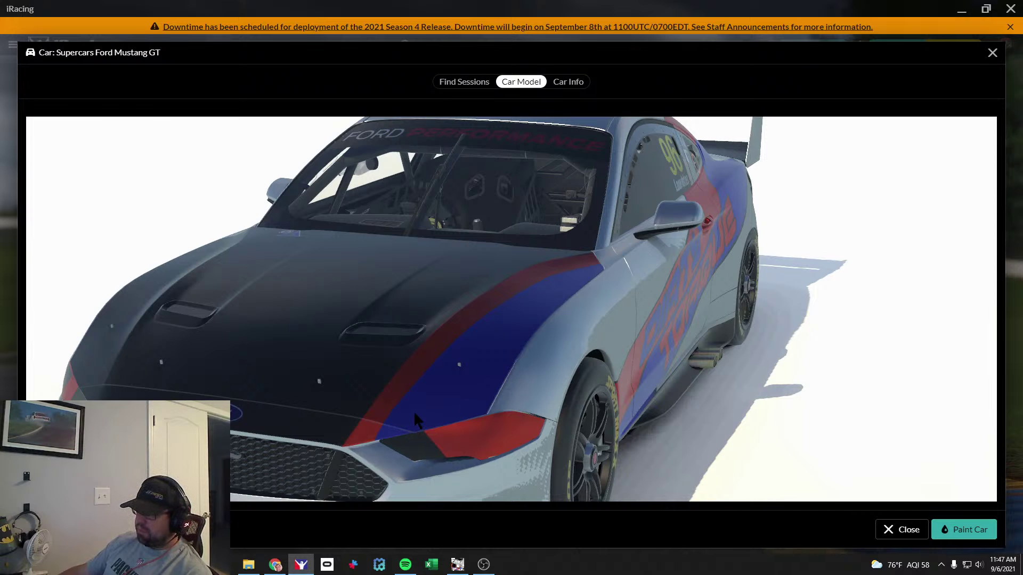
pyautogui.moveTo(413, 410); pyautogui.dragTo(370, 423)
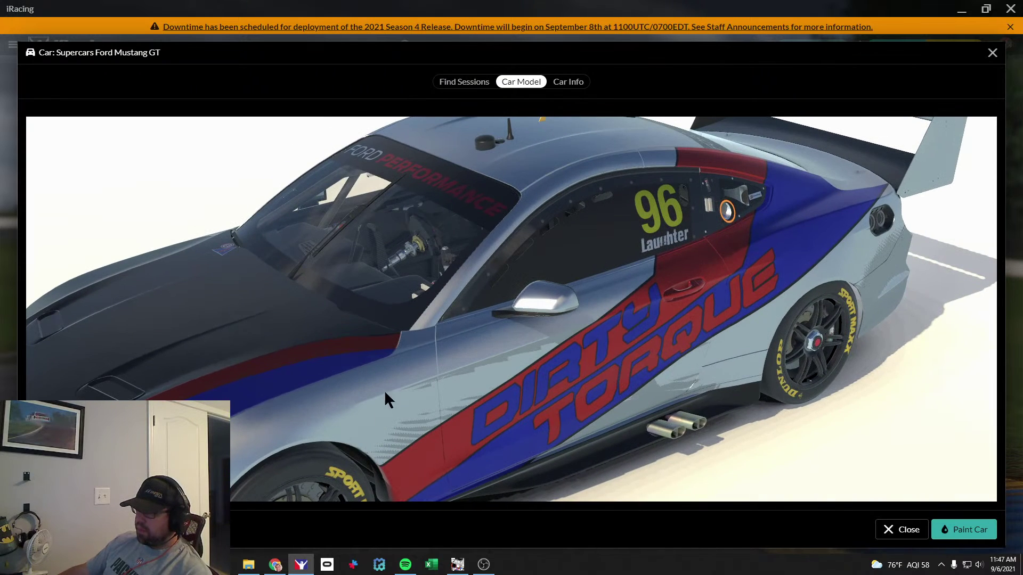
pyautogui.moveTo(390, 360); pyautogui.dragTo(297, 317)
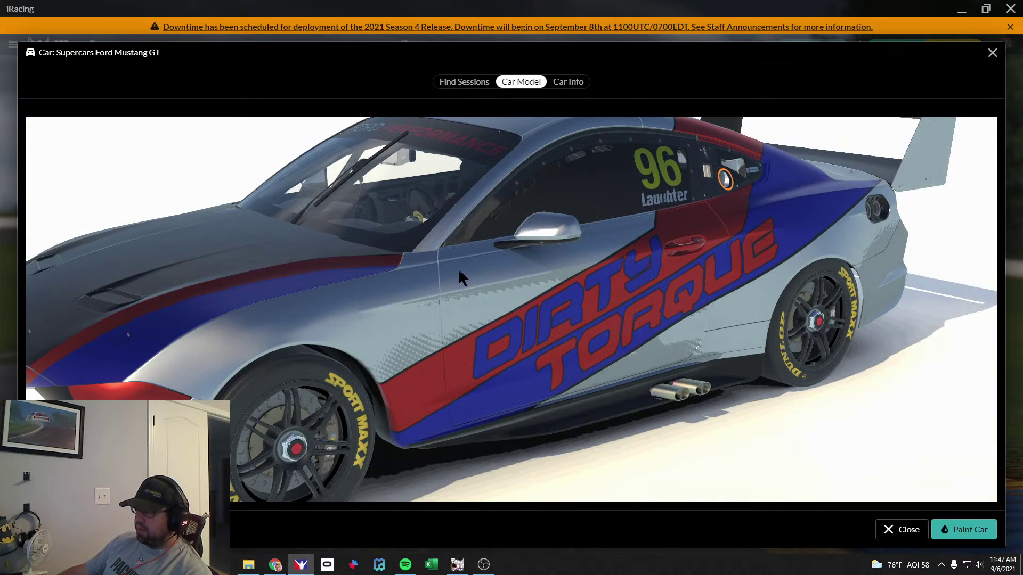
pyautogui.moveTo(434, 271); pyautogui.dragTo(504, 298)
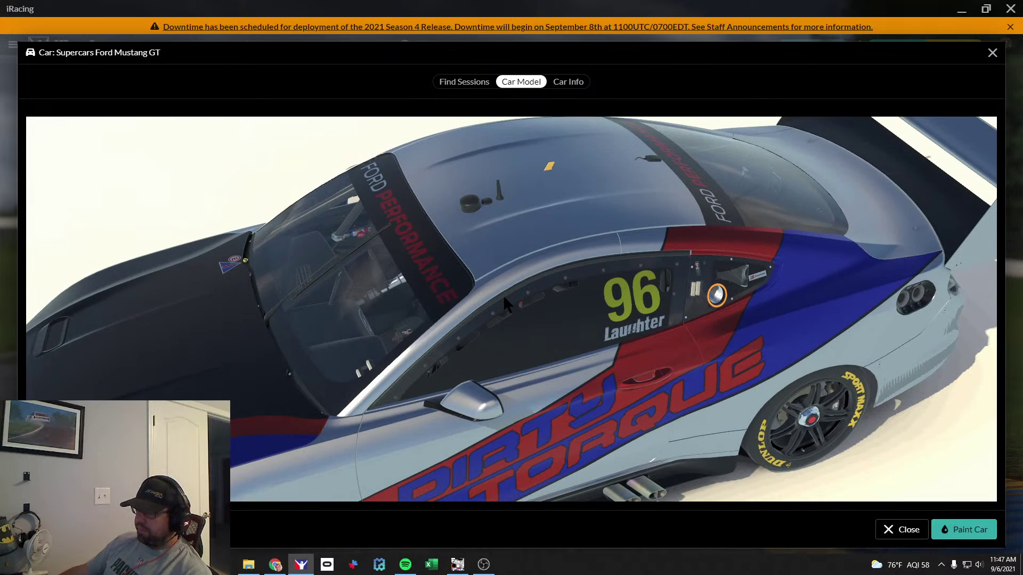
pyautogui.moveTo(502, 295); pyautogui.dragTo(504, 284)
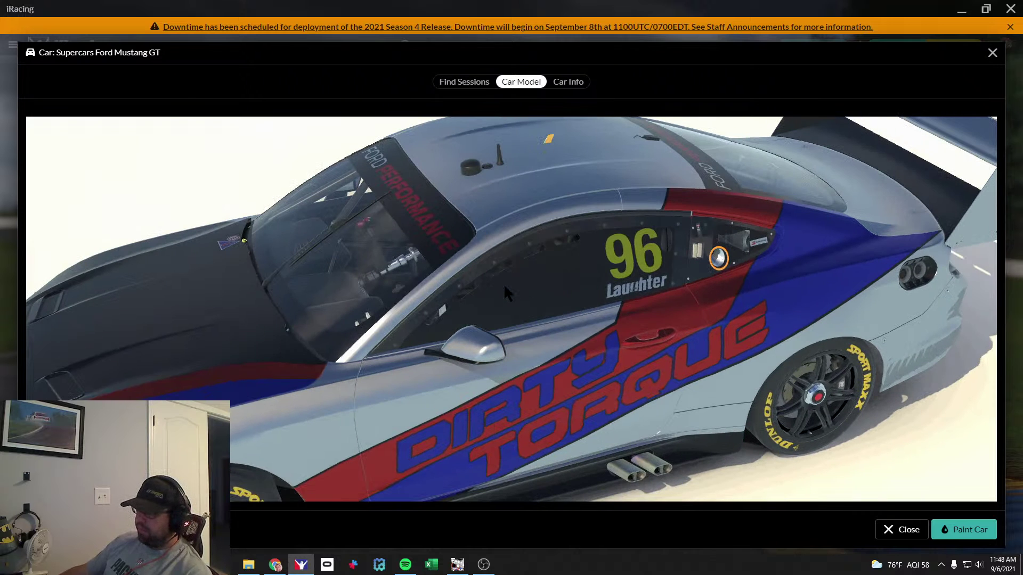
# Return to GIMP and create a transparent layer named Hood Blue Stripe Pinstripe in the Bonnett group.
pyautogui.hotkey('alt', 'Tab')
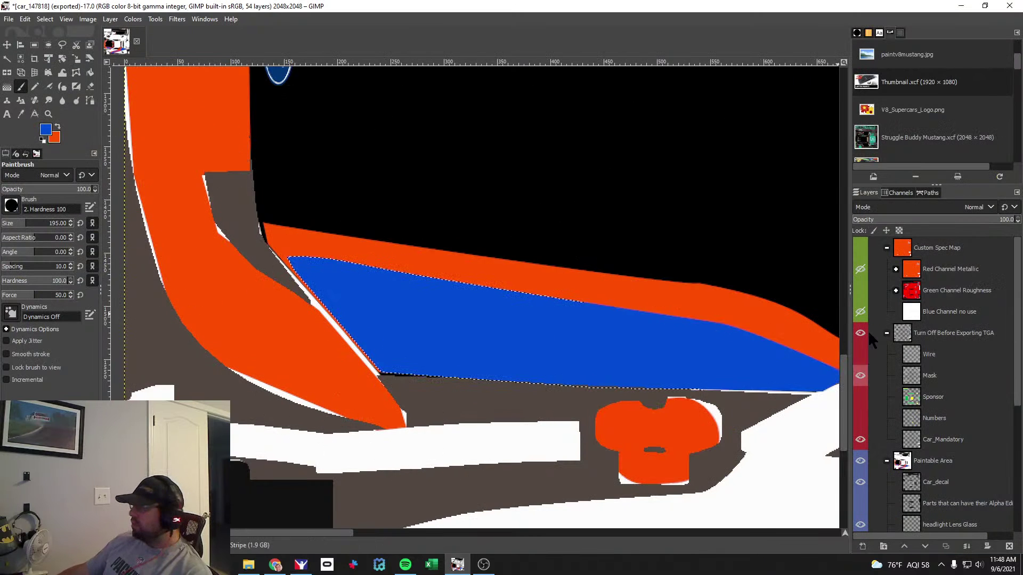
pyautogui.scroll(-5, 972, 419)
pyautogui.scroll(-3, 970, 414)
pyautogui.click(950, 395)
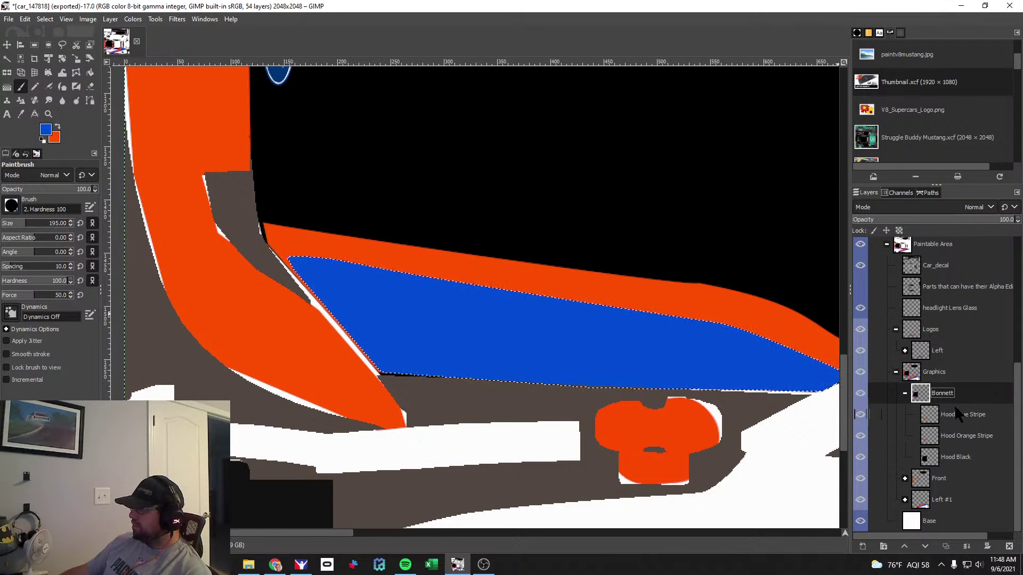
pyautogui.click(862, 546)
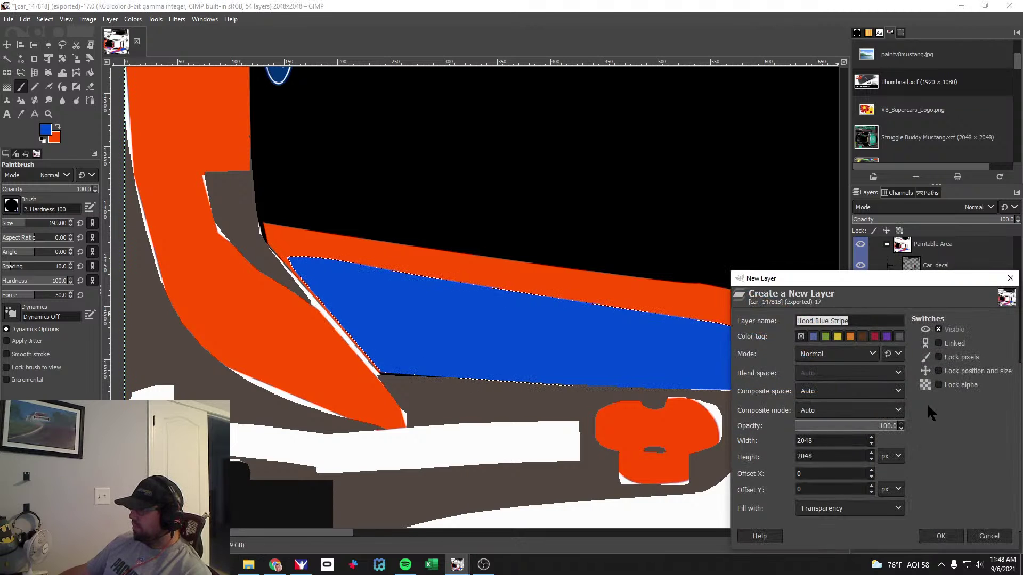
pyautogui.click(870, 324)
pyautogui.write('Piuns')
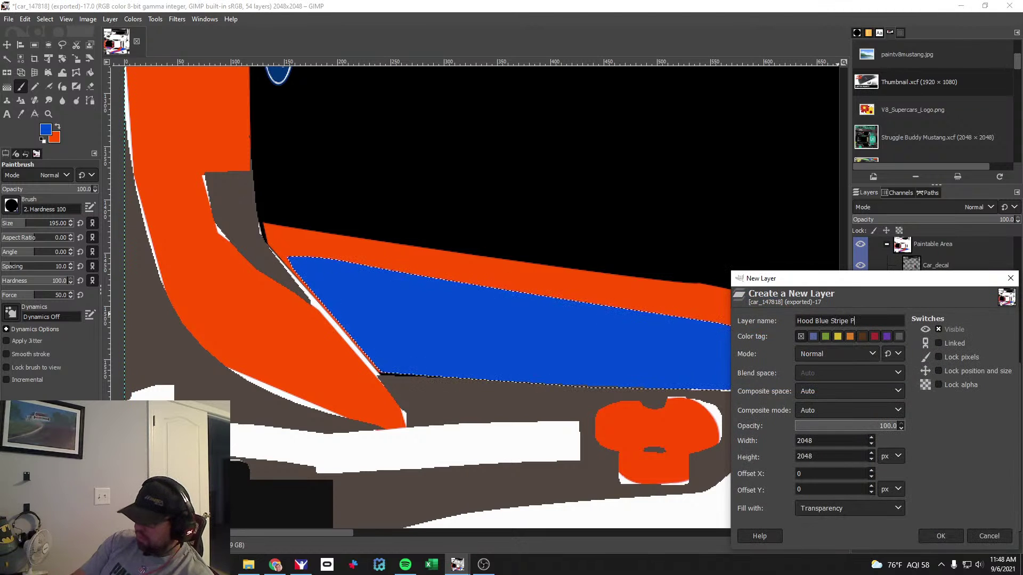
pyautogui.press('BackSpace')
pyautogui.press('BackSpace')
pyautogui.press('BackSpace')
pyautogui.write('nstripe')
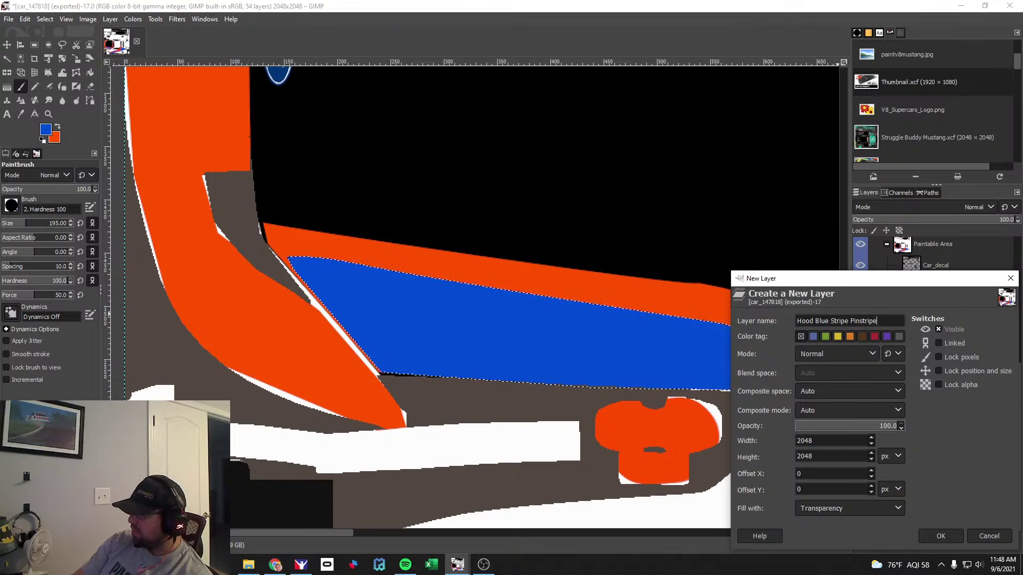
pyautogui.press('Return')
# Set the foreground color to black and shift the blue stripe's selection slightly upward with the Move tool.
pyautogui.click(7, 45)
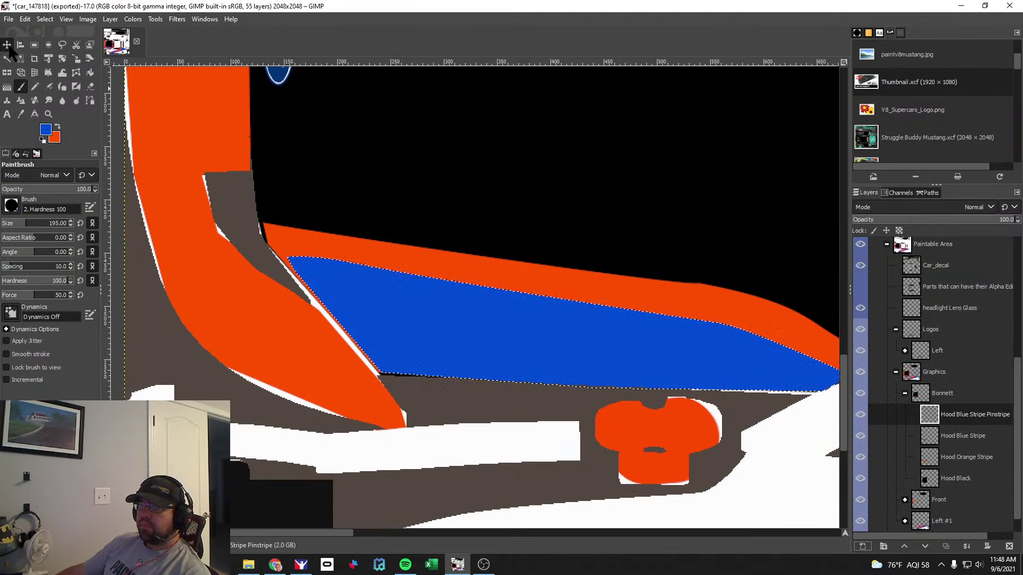
pyautogui.click(45, 129)
pyautogui.moveTo(62, 174); pyautogui.dragTo(62, 233)
pyautogui.click(143, 277)
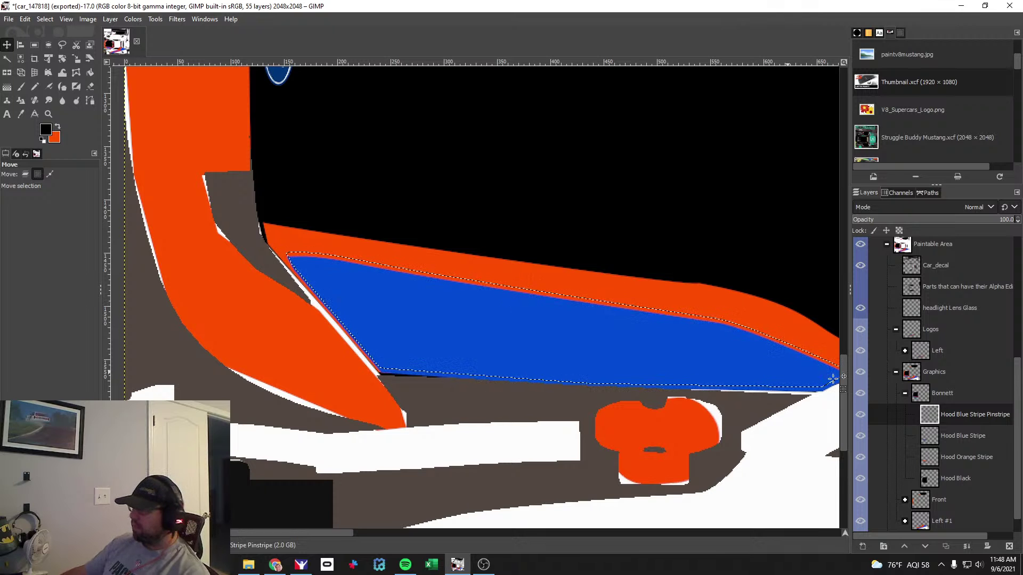
# Show the Wire layer and fill the shifted selection with black using the size 195 Paintbrush.
pyautogui.scroll(5, 863, 359)
pyautogui.click(860, 354)
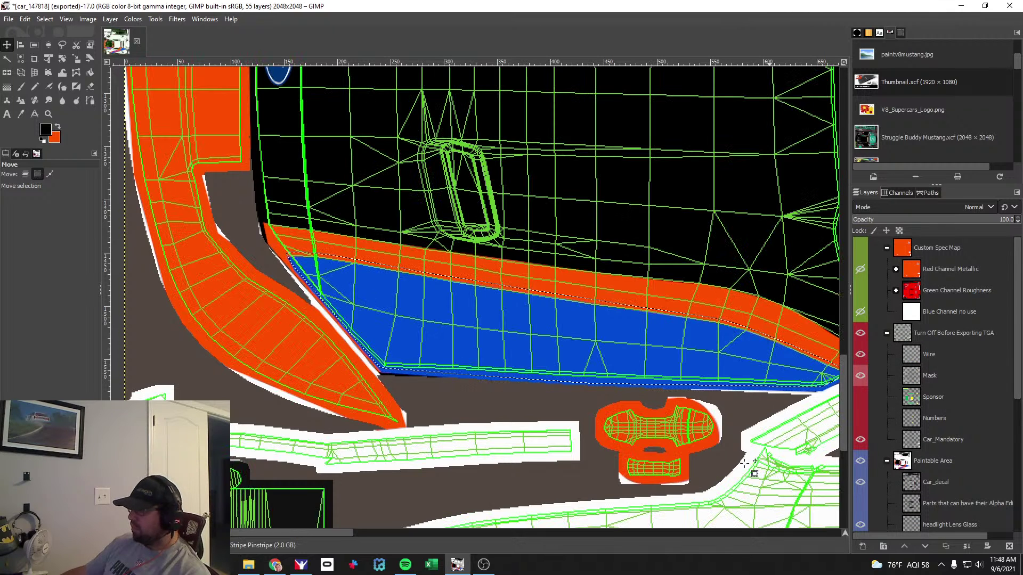
pyautogui.moveTo(337, 533); pyautogui.dragTo(363, 530)
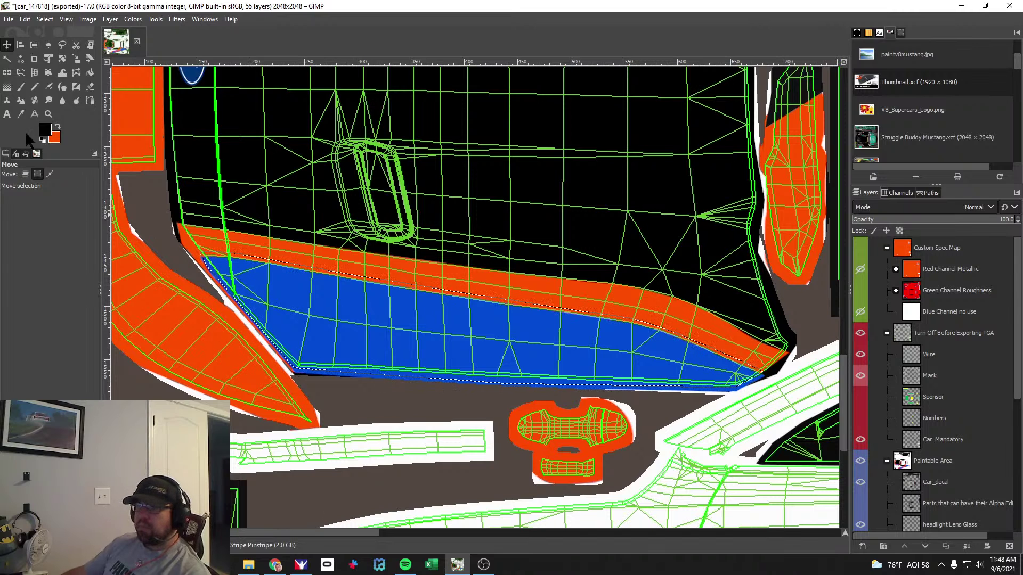
pyautogui.click(21, 87)
pyautogui.moveTo(229, 298)
pyautogui.mouseDown()
pyautogui.moveTo(242, 319)
pyautogui.moveTo(613, 331)
pyautogui.moveTo(705, 344)
pyautogui.mouseUp()
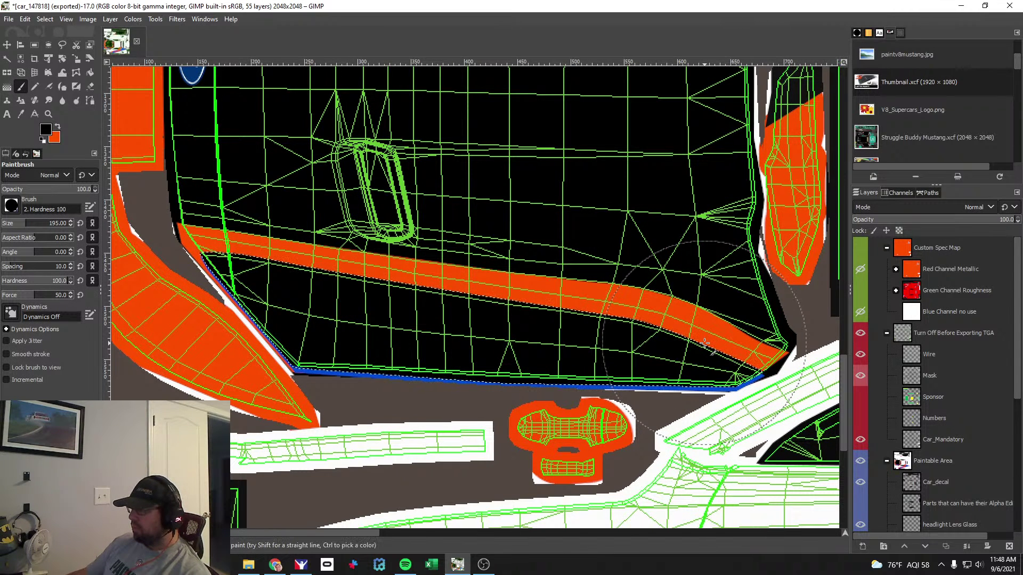
# Place the Hood Blue Stripe Pinstripe layer beneath the Hood Blue Stripe layer and hide the Wire layer.
pyautogui.scroll(-5, 953, 426)
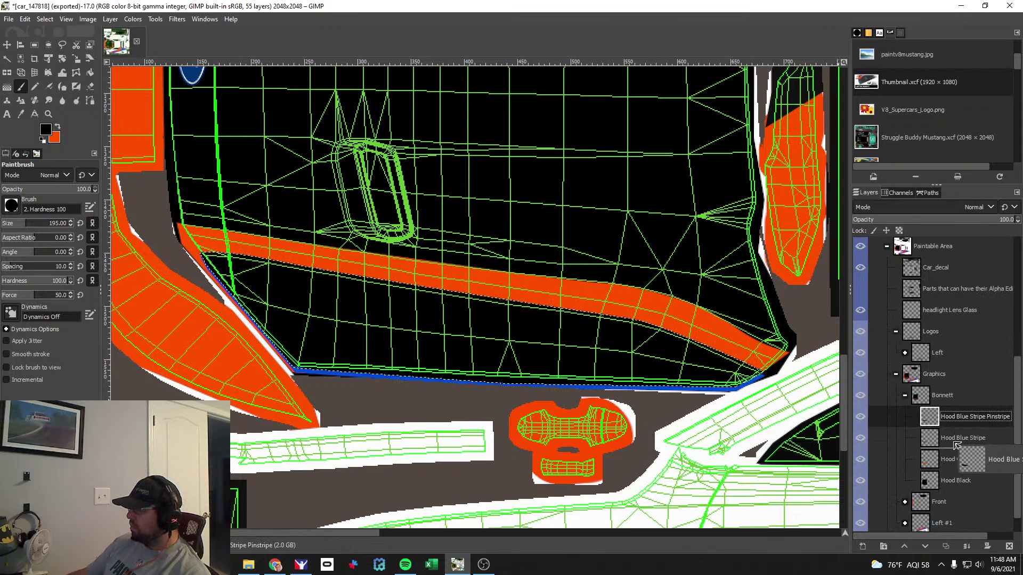
pyautogui.hotkey('ctrl', 'z')
pyautogui.scroll(5, 947, 411)
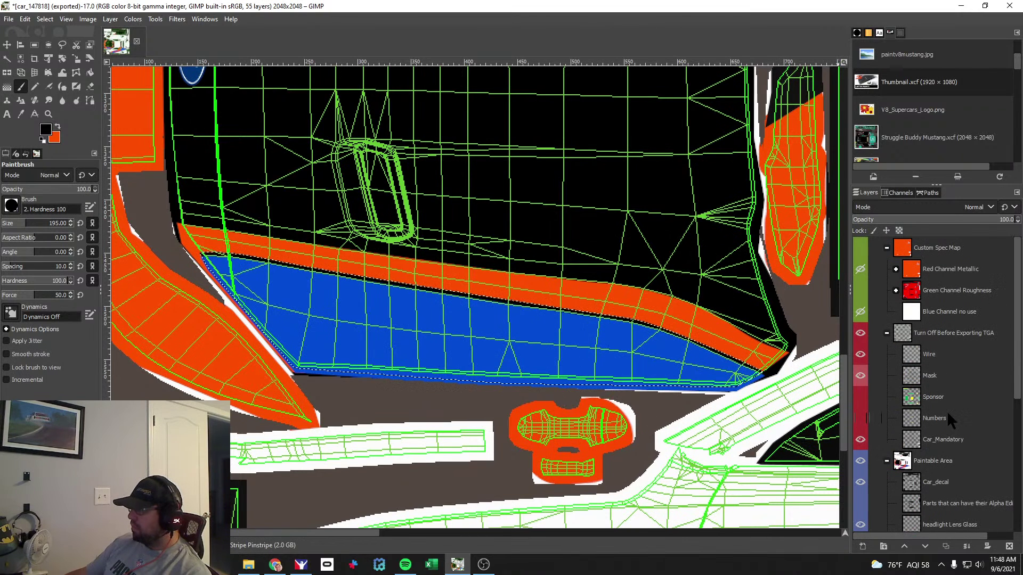
pyautogui.click(859, 354)
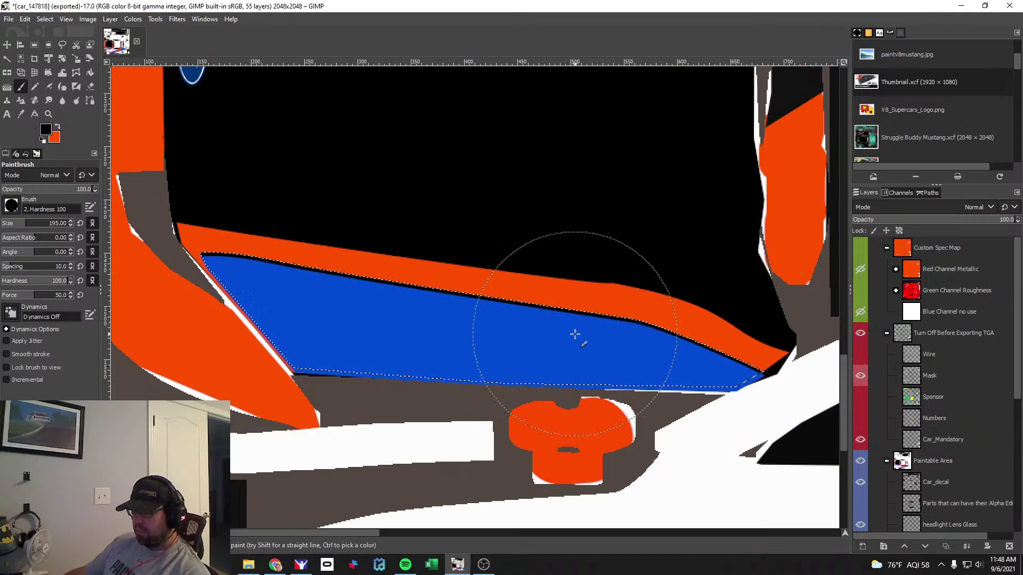
# Switch to iRacing, reload the car's paint and examine the black pinstripe between the hood's orange and blue stripes.
pyautogui.hotkey('alt', 'Tab')
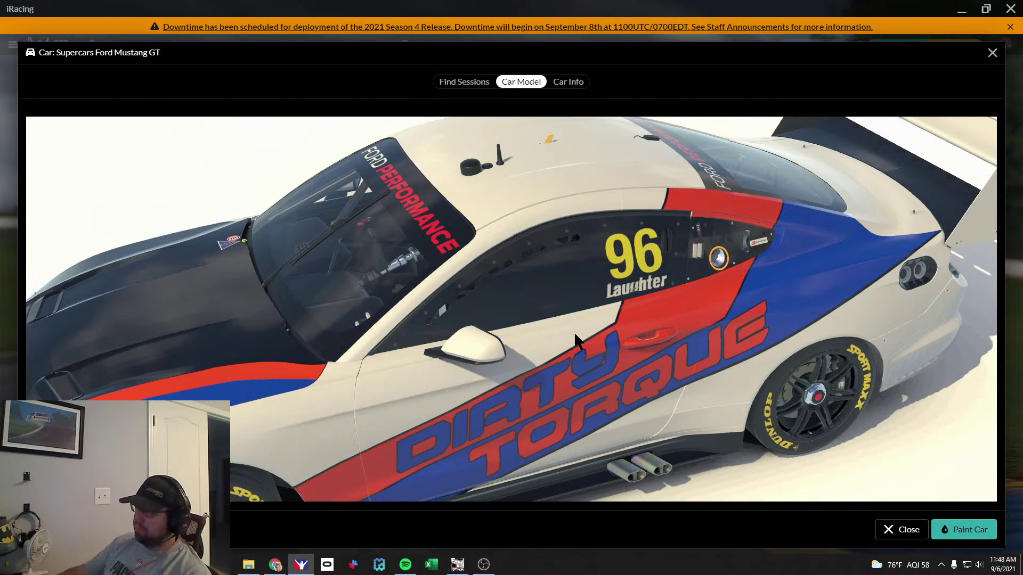
pyautogui.hotkey('ctrl', 'r')
pyautogui.moveTo(390, 362)
pyautogui.mouseDown()
pyautogui.moveTo(450, 341)
pyautogui.moveTo(433, 336)
pyautogui.mouseUp()
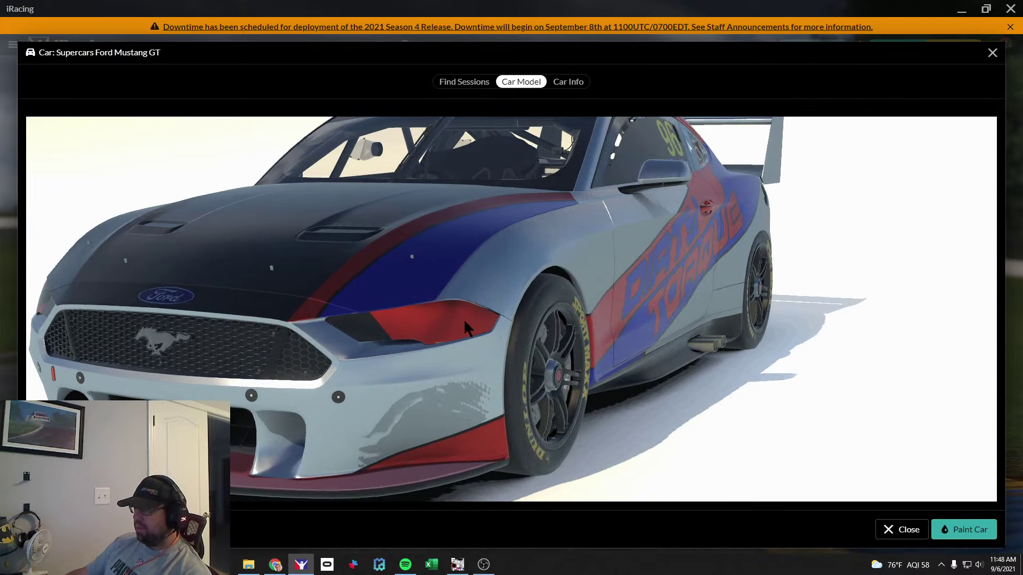
# Return to GIMP and clear the selection around the blue hood stripe.
pyautogui.hotkey('alt', 'Tab')
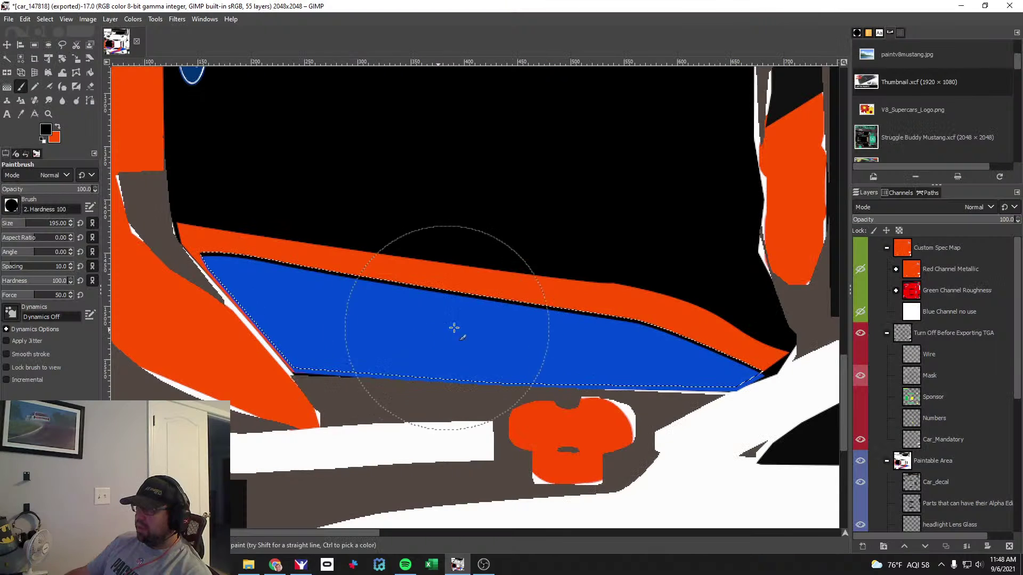
pyautogui.click(50, 19)
pyautogui.click(58, 43)
pyautogui.scroll(5, 749, 345)
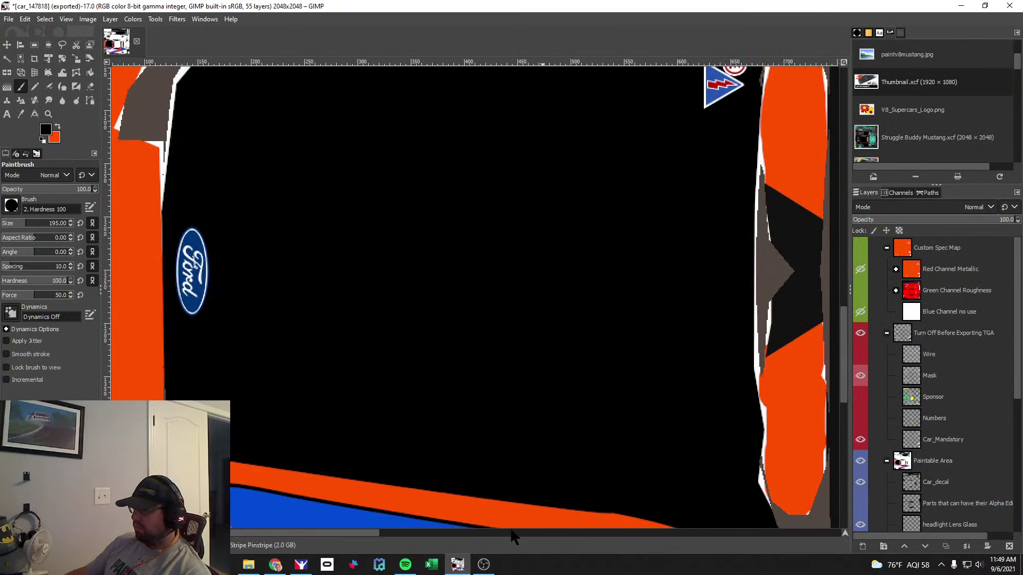
pyautogui.moveTo(366, 532); pyautogui.dragTo(428, 530)
# Switch to iRacing and rotate the car model to examine how the hood stripes relate to the fender, door and roof.
pyautogui.hotkey('alt', 'Tab')
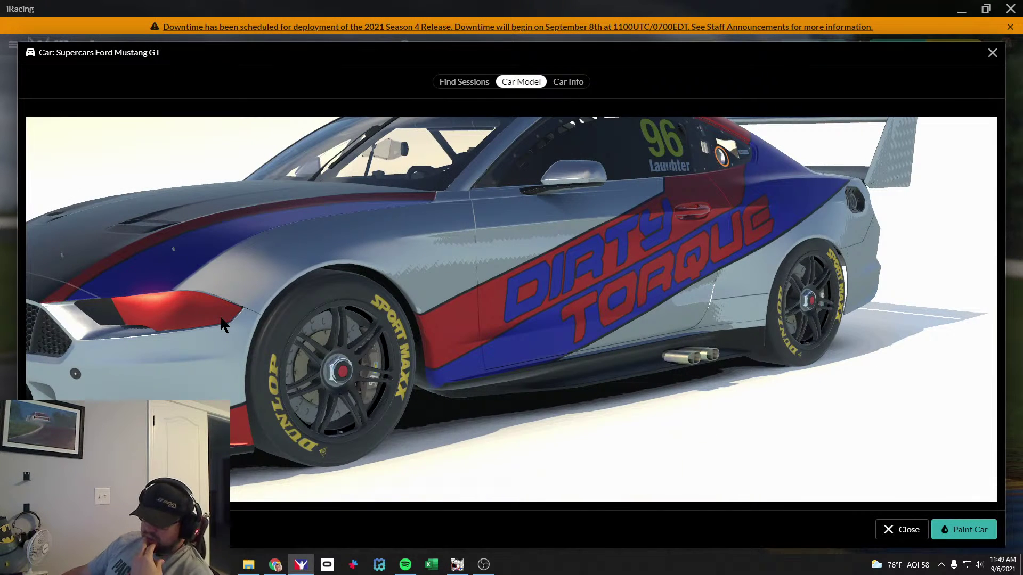
pyautogui.moveTo(201, 333); pyautogui.dragTo(225, 313)
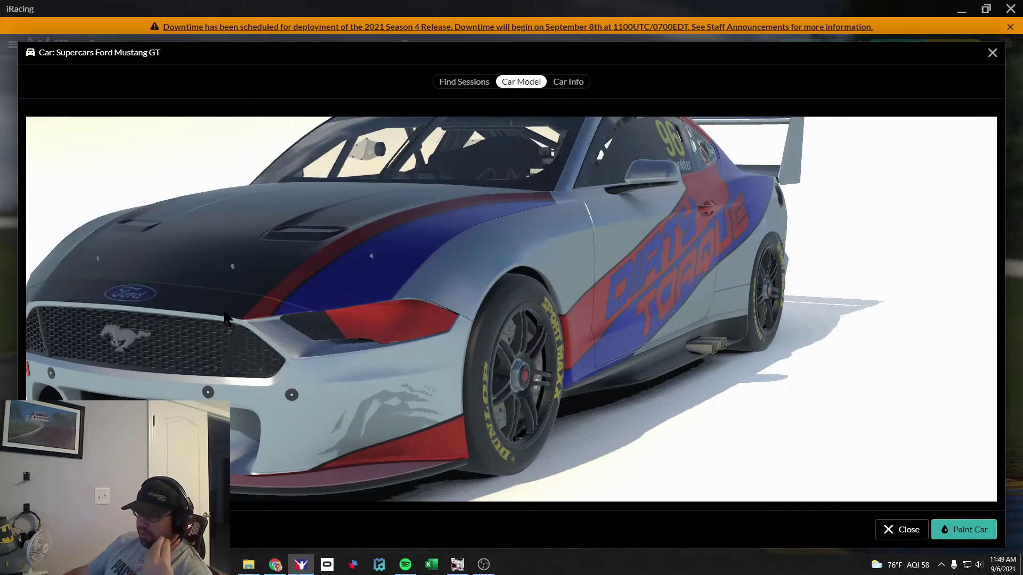
pyautogui.moveTo(407, 386); pyautogui.dragTo(252, 375)
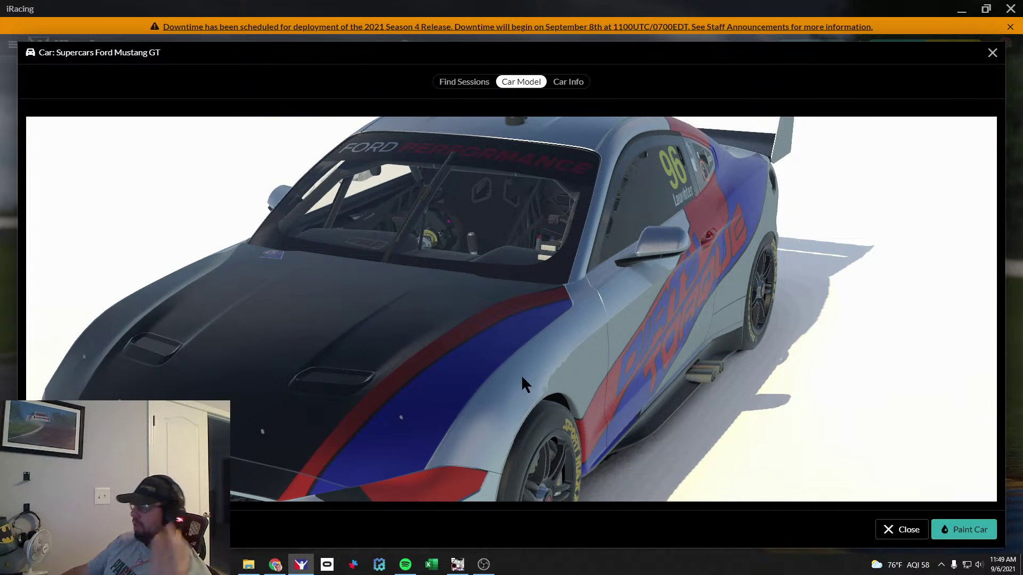
pyautogui.moveTo(509, 375); pyautogui.dragTo(471, 374)
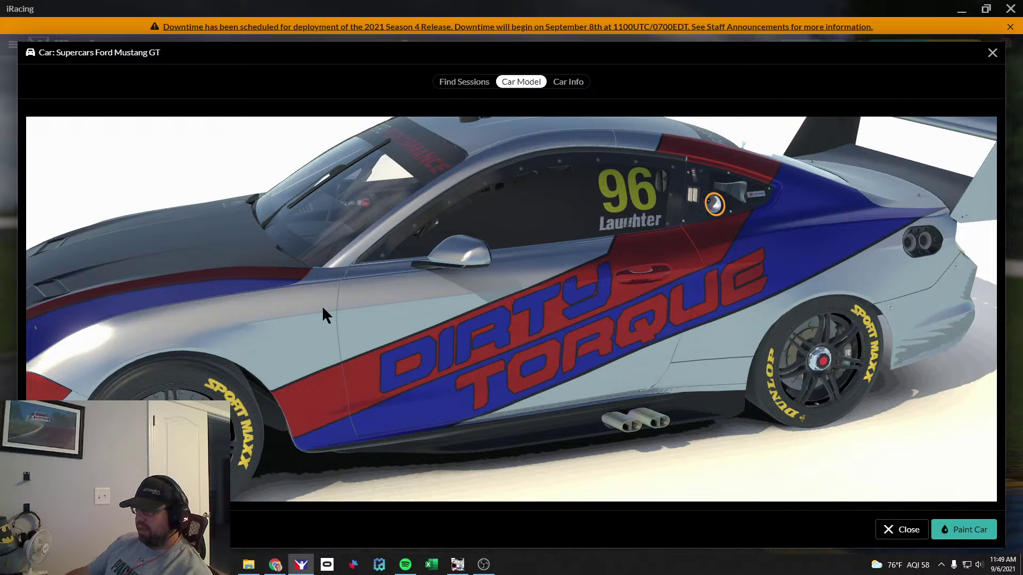
pyautogui.moveTo(289, 284); pyautogui.dragTo(360, 335)
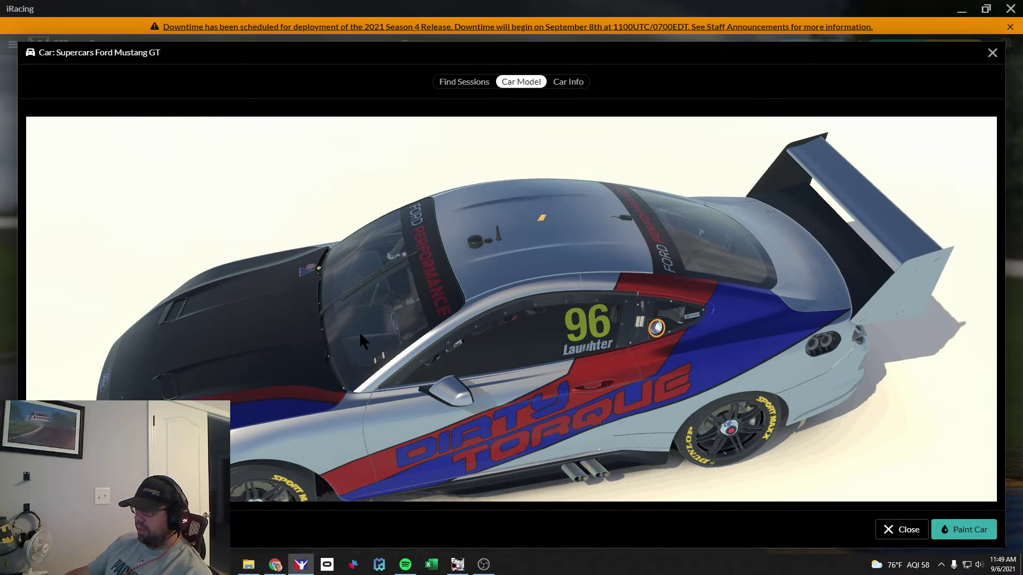
# Return to GIMP and show the Wire layer over the car's side with the Dirty Torque door graphics.
pyautogui.hotkey('alt', 'Tab')
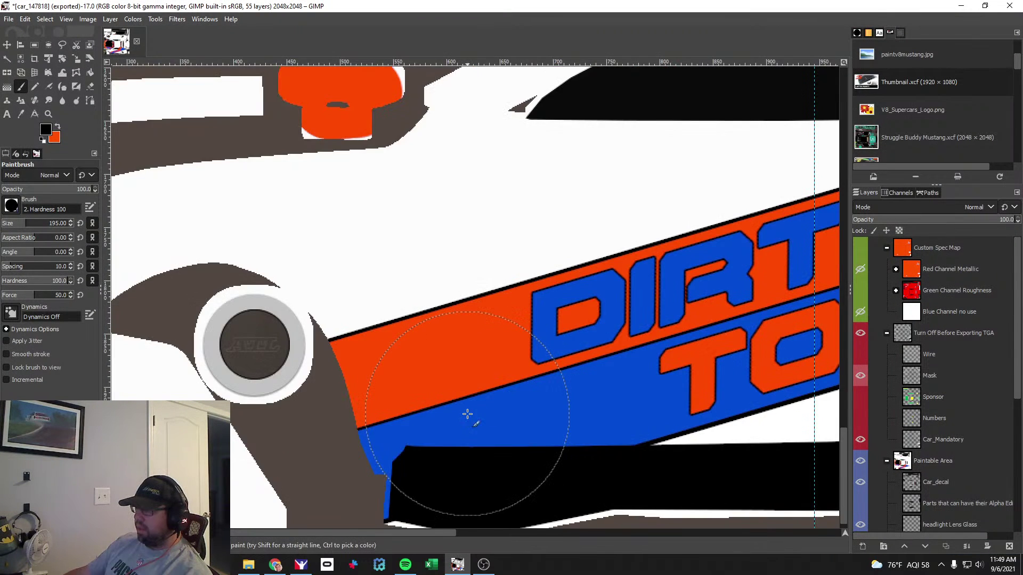
pyautogui.scroll(-2, 467, 414)
pyautogui.click(861, 354)
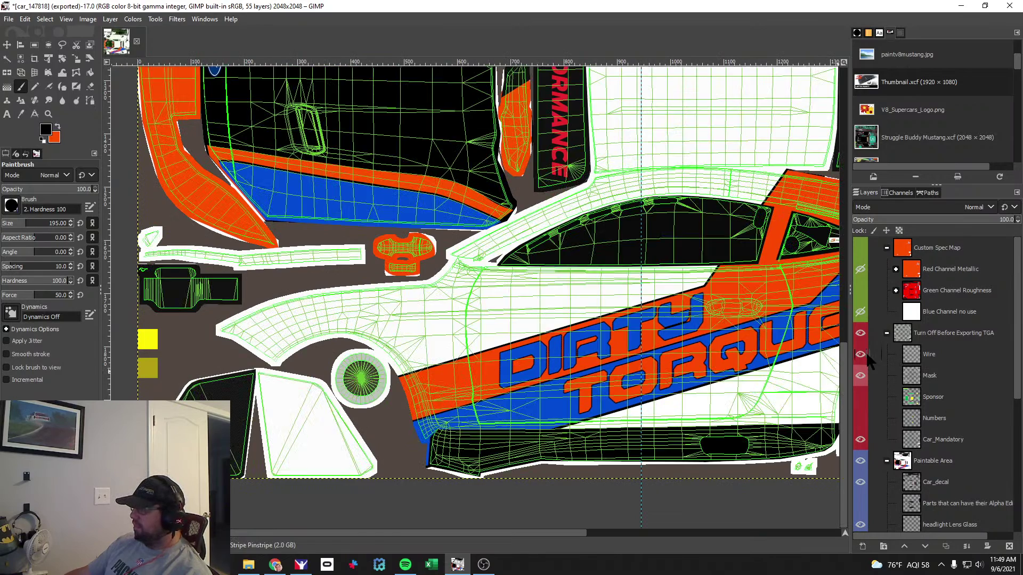
pyautogui.scroll(1, 499, 291)
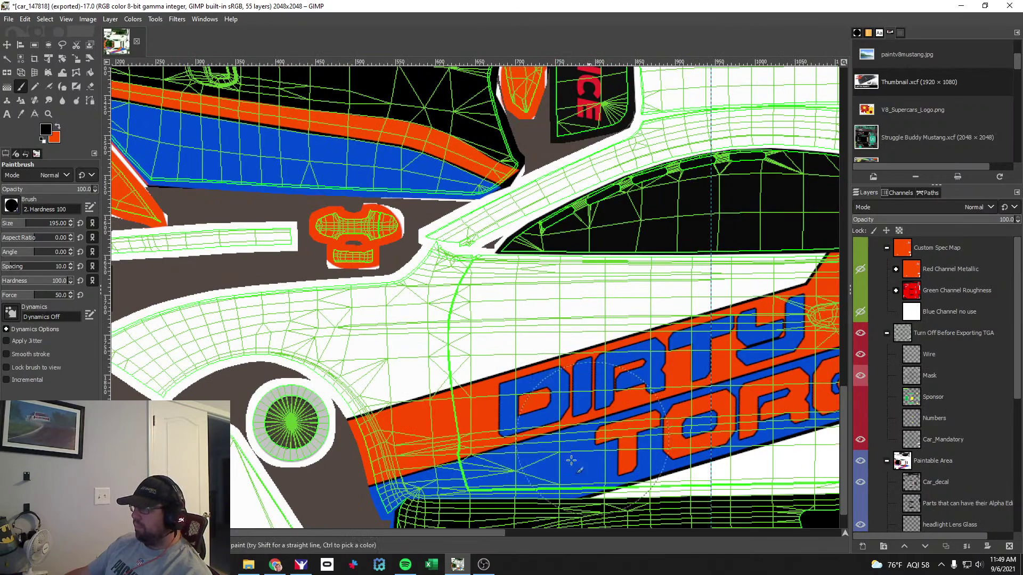
pyautogui.moveTo(460, 531); pyautogui.dragTo(551, 532)
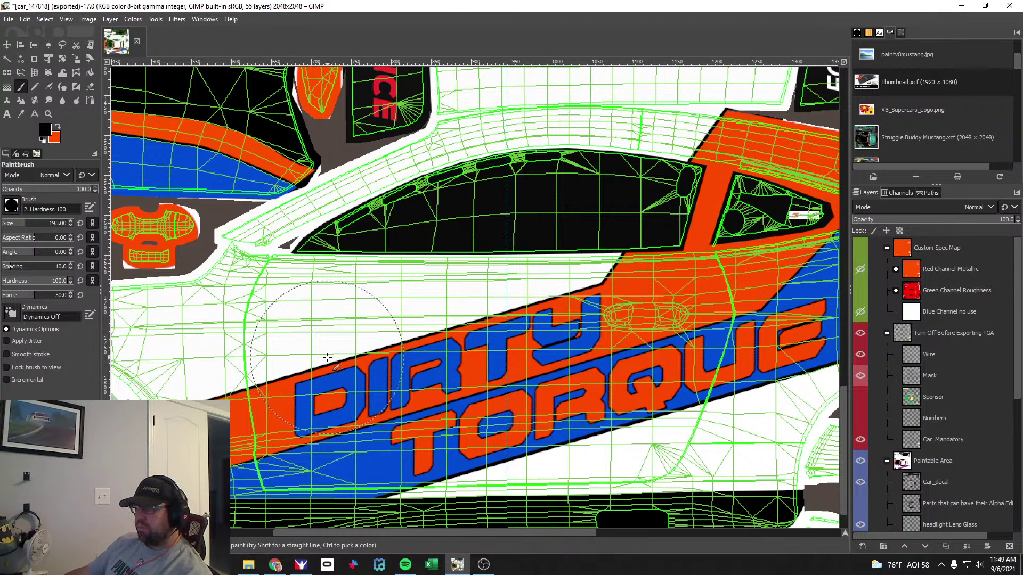
# Compare the wireframe around the door and front fender in the paint template with the 3D car model in iRacing.
pyautogui.hotkey('alt', 'Tab')
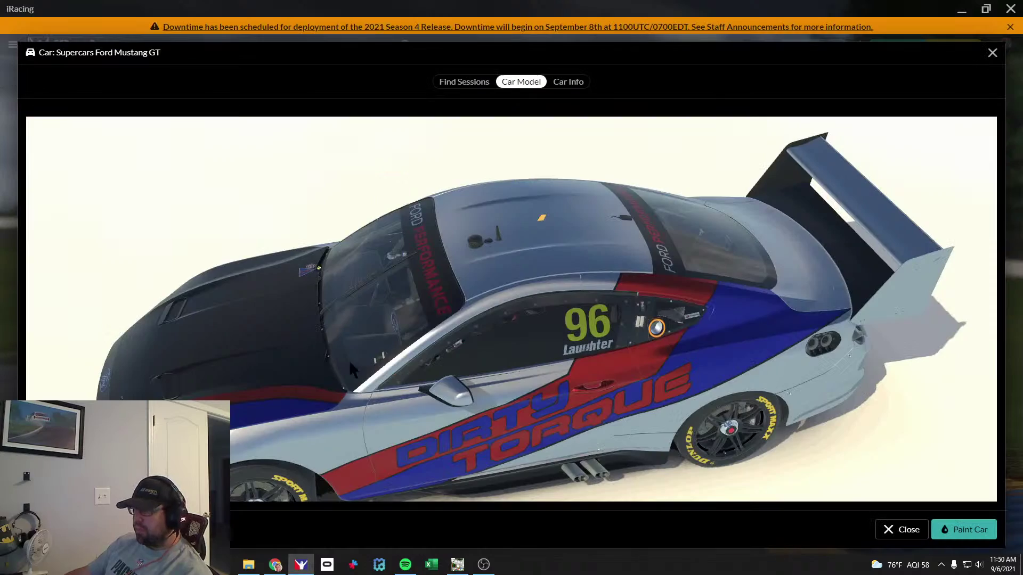
pyautogui.scroll(3, 381, 427)
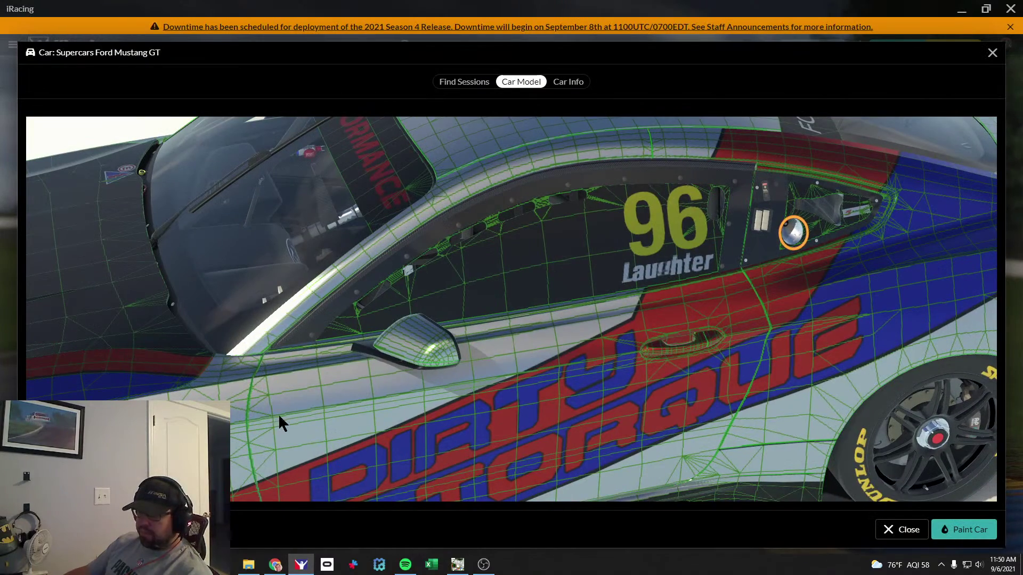
pyautogui.hotkey('alt', 'Tab')
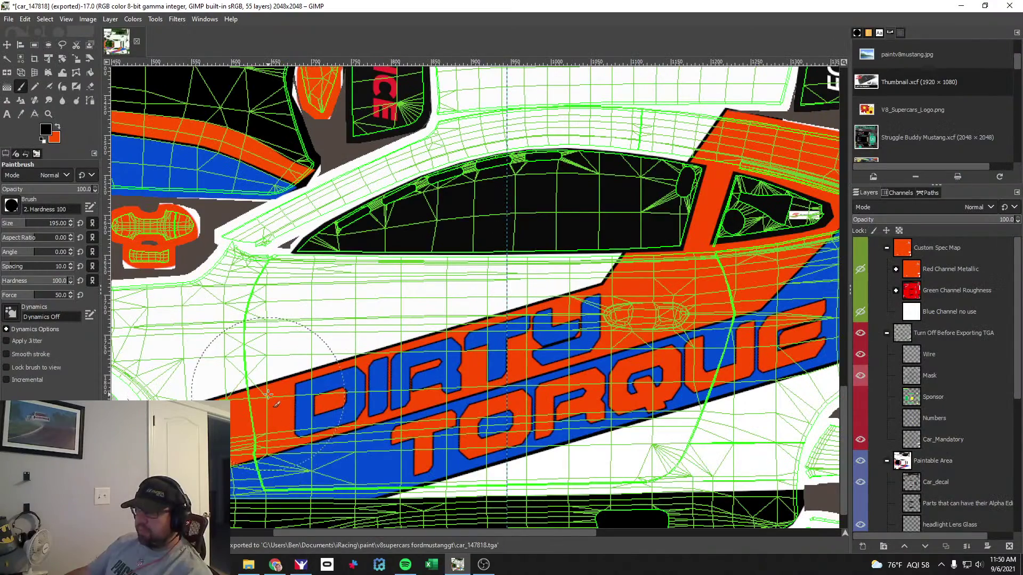
pyautogui.hotkey('alt', 'Tab')
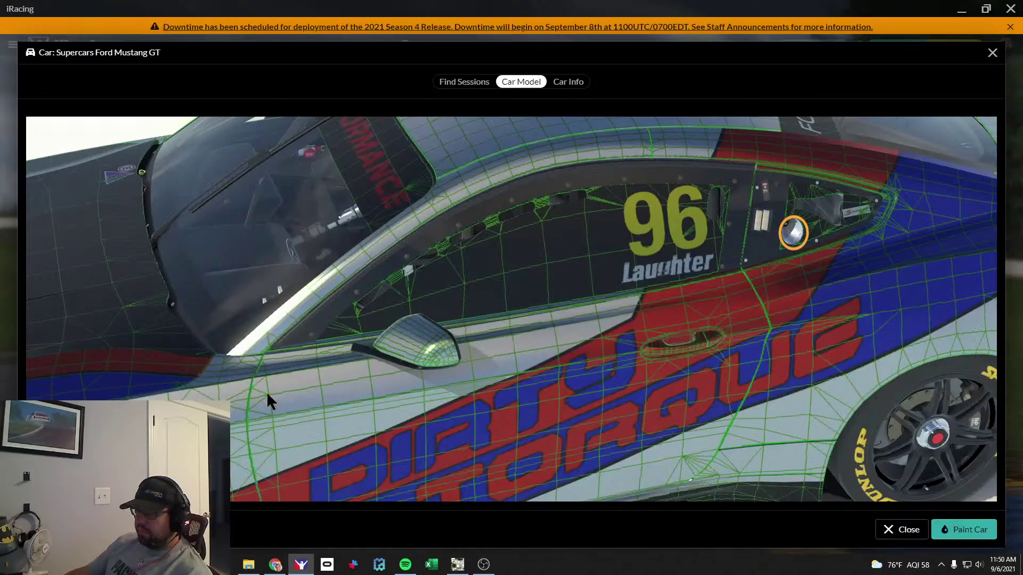
pyautogui.hotkey('alt', 'Tab')
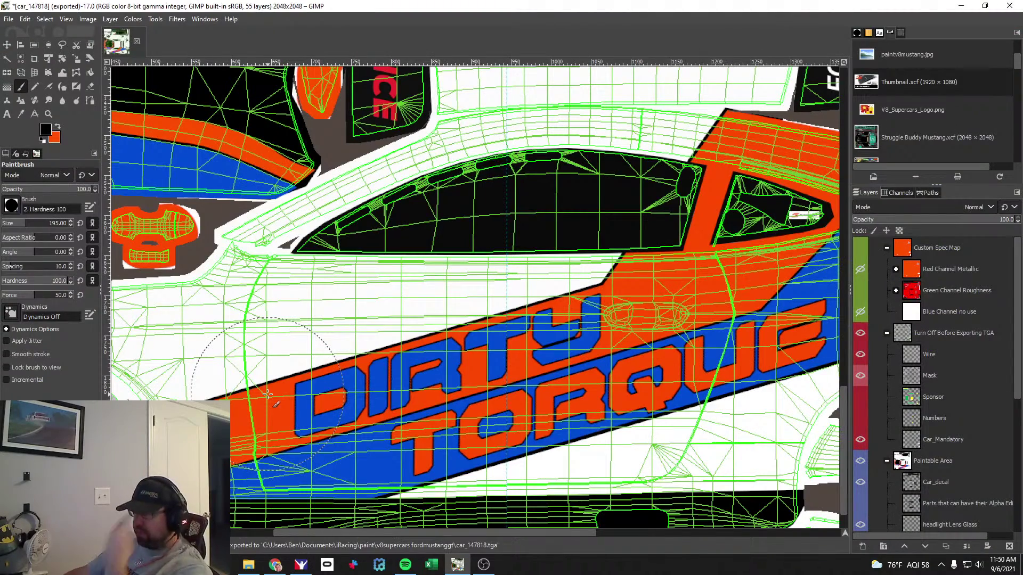
pyautogui.hotkey('alt', 'Tab')
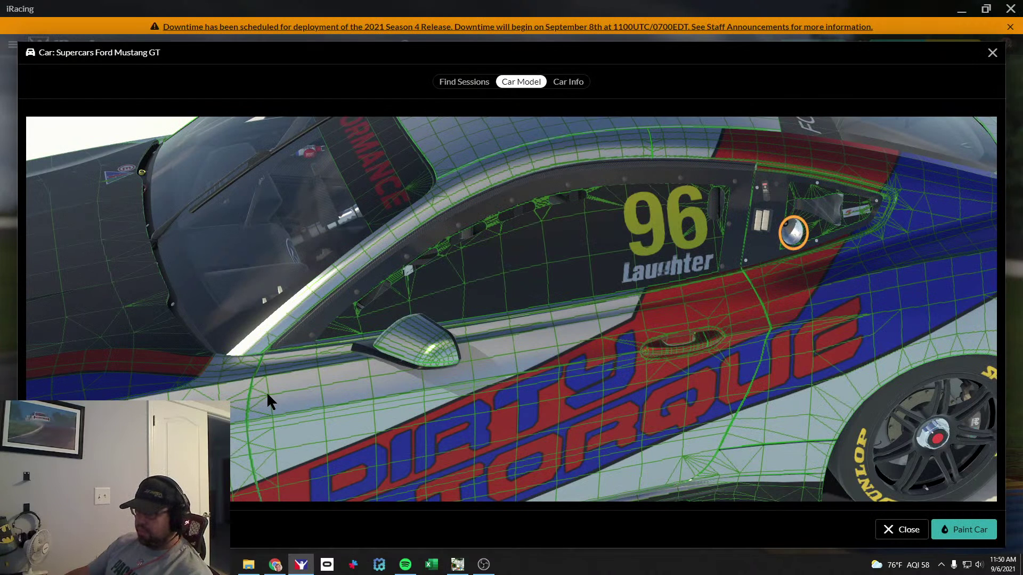
pyautogui.hotkey('alt', 'Tab')
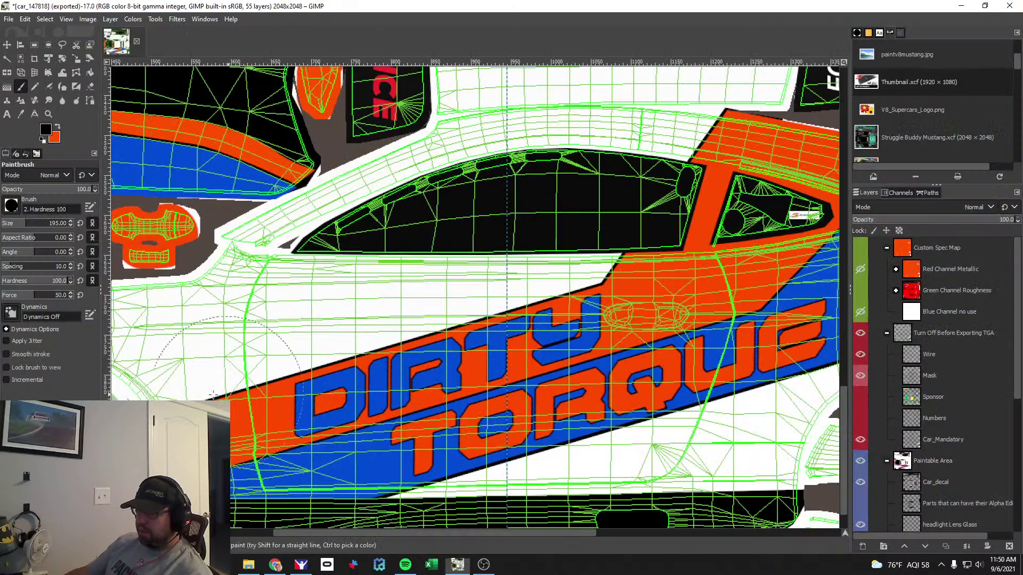
# With the Paths tool, start an outline on the front fender's upper edge and trace it along the side window's lower edge to the windshield pillar.
pyautogui.click(91, 87)
pyautogui.hotkey('alt', 'Tab')
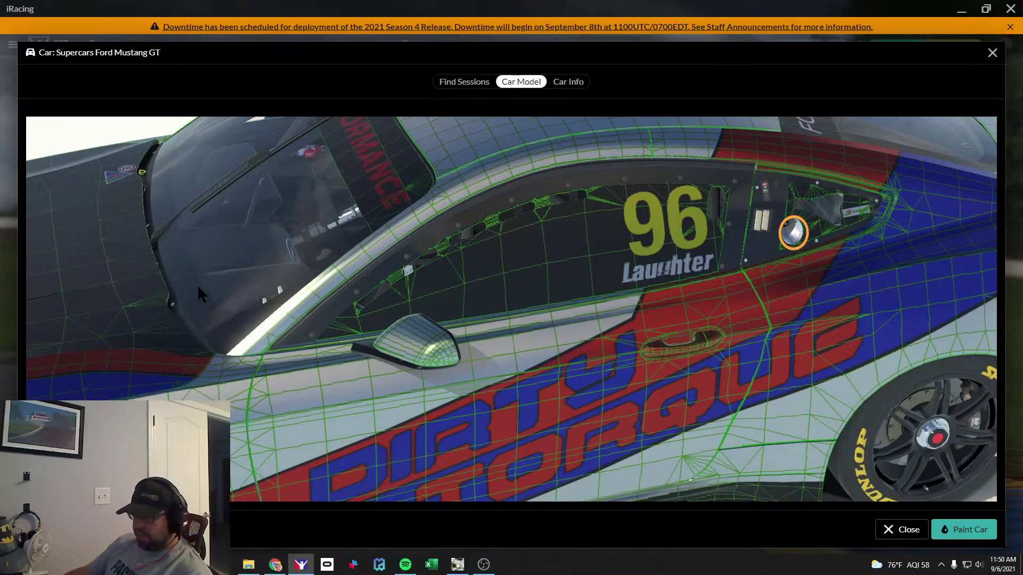
pyautogui.hotkey('alt', 'Tab')
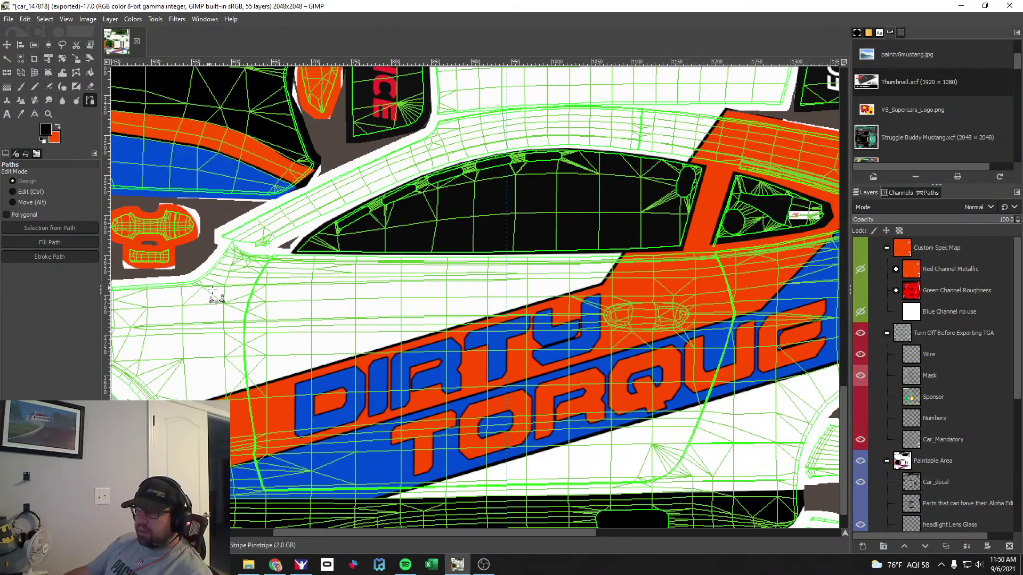
pyautogui.hotkey('alt', 'Tab')
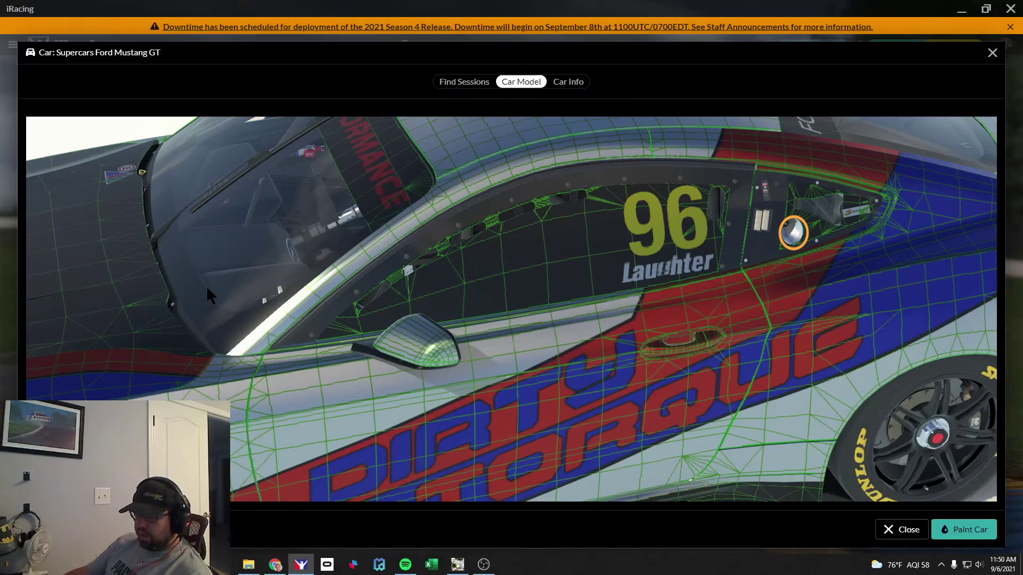
pyautogui.moveTo(203, 294); pyautogui.dragTo(181, 364)
pyautogui.hotkey('alt', 'Tab')
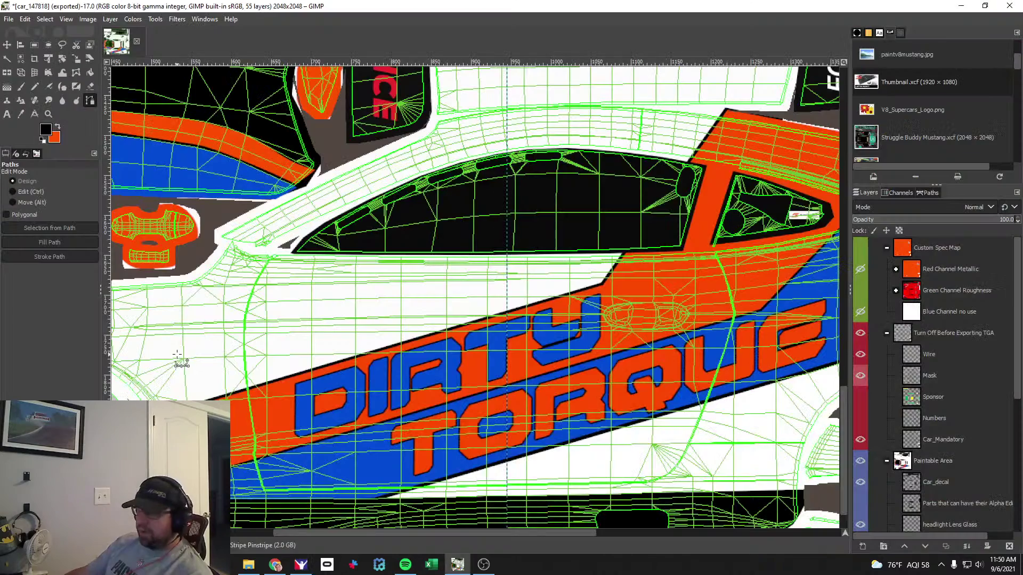
pyautogui.click(120, 286)
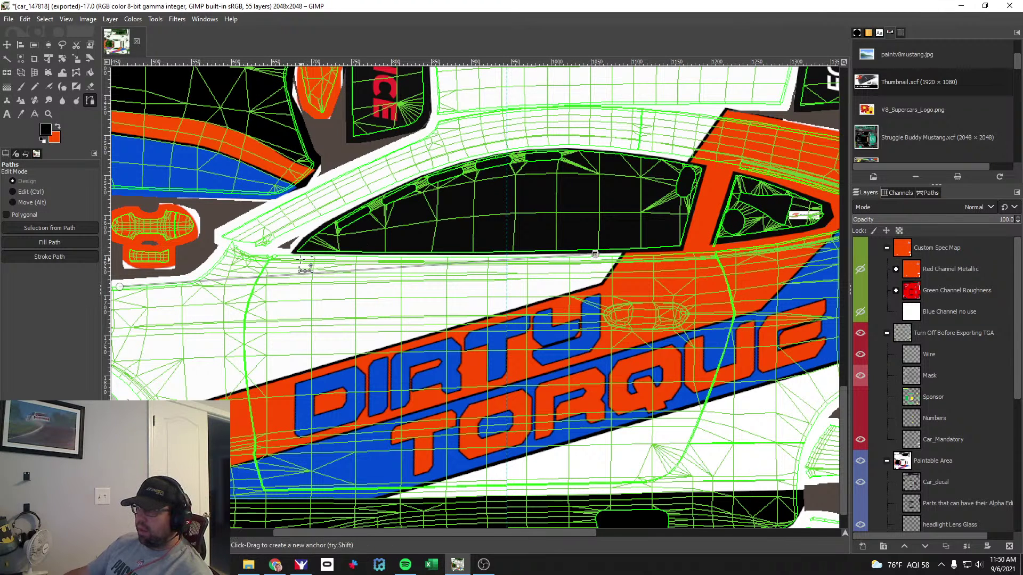
pyautogui.scroll(3, 392, 266)
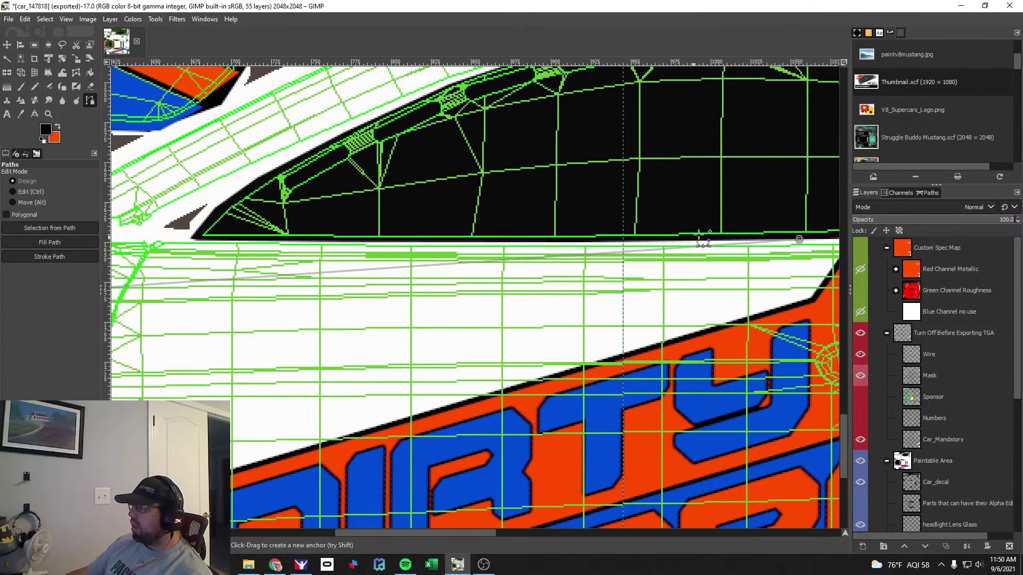
pyautogui.click(673, 240)
pyautogui.click(368, 241)
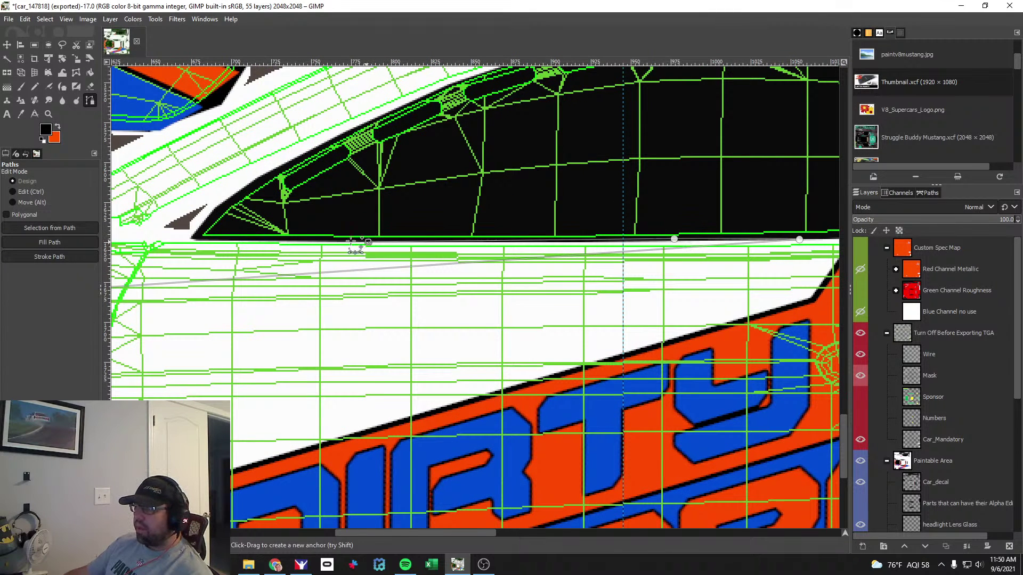
pyautogui.click(141, 236)
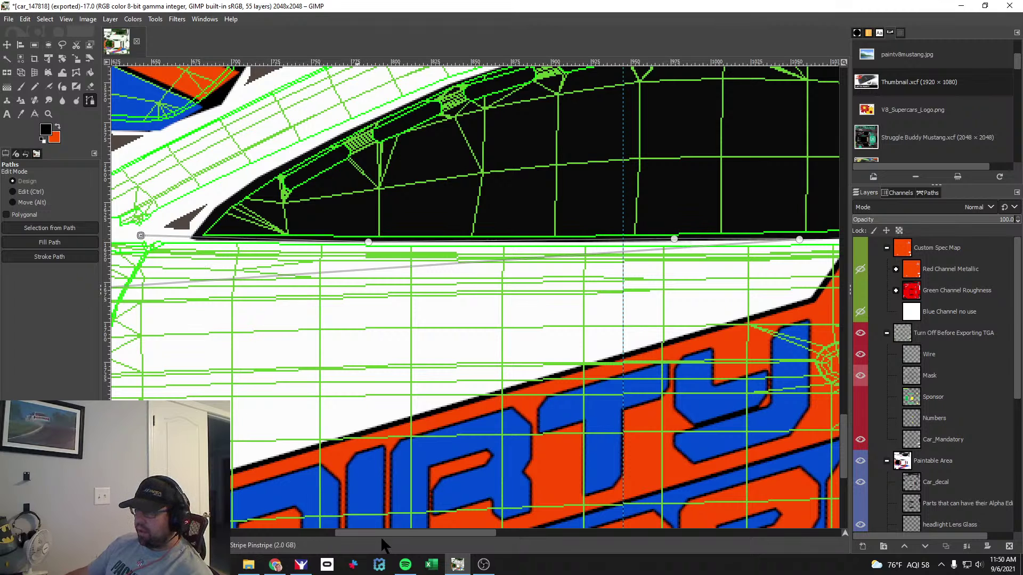
# Continue the path around the windshield pillar base and down to the fender's upper edge, then convert it to a selection.
pyautogui.hscroll(-5, 367, 533)
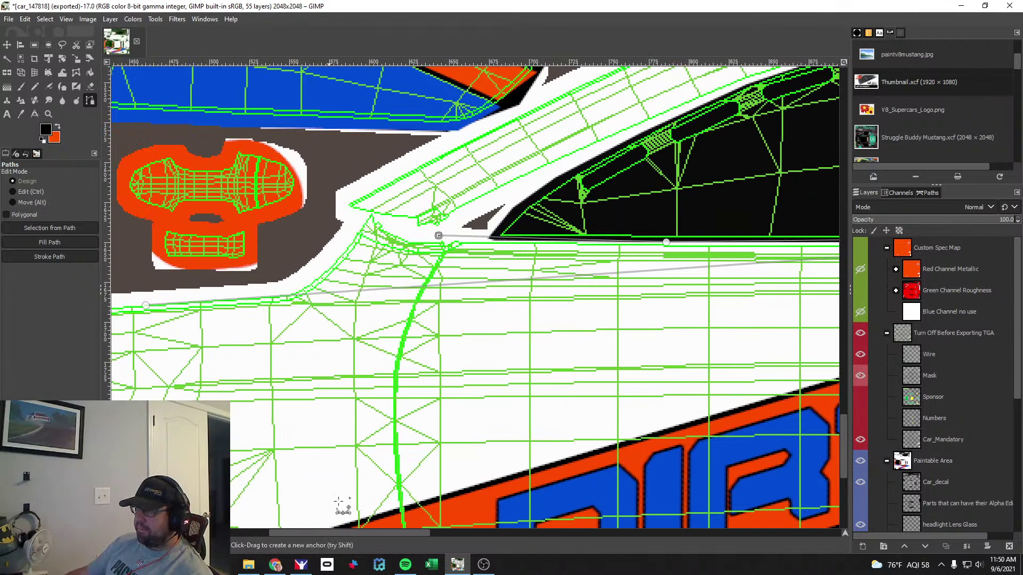
pyautogui.click(373, 212)
pyautogui.click(308, 274)
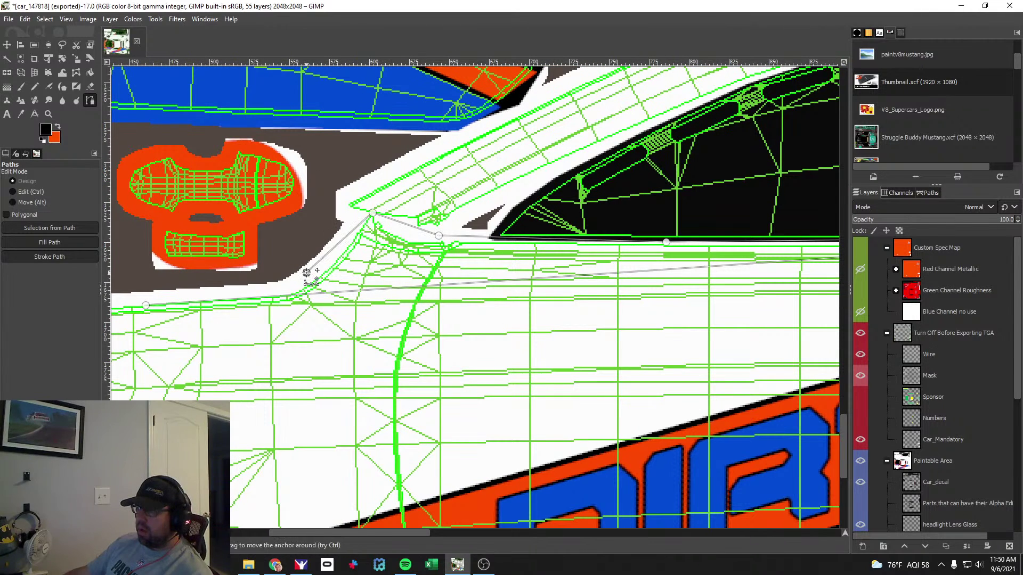
pyautogui.click(369, 213)
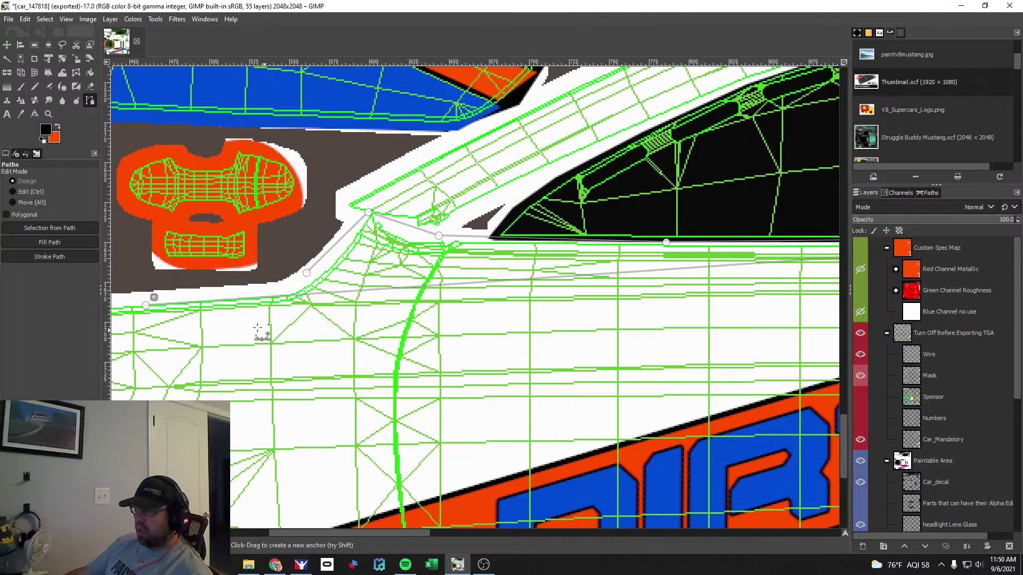
pyautogui.moveTo(299, 291); pyautogui.dragTo(158, 298)
pyautogui.hotkey('shift', 'v')
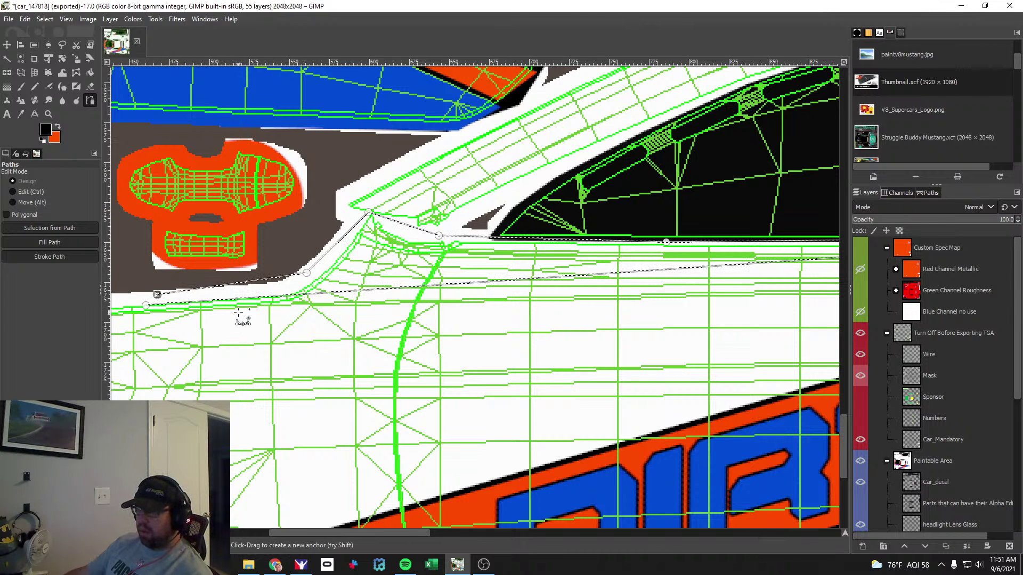
# Set the foreground colour to the livery blue and paint the selected strip below the side window with the Paintbrush.
pyautogui.click(20, 86)
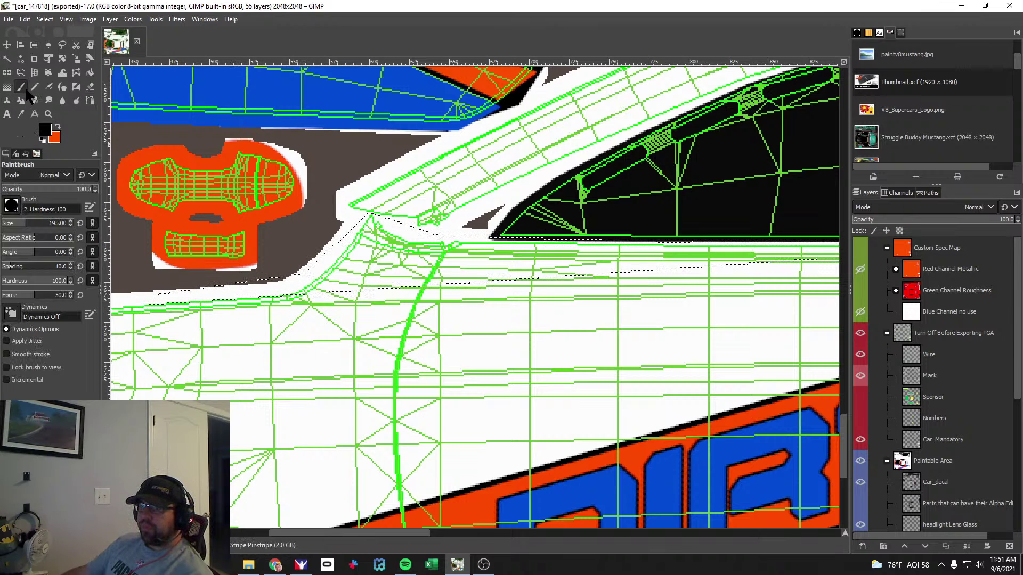
pyautogui.click(45, 131)
pyautogui.click(133, 244)
pyautogui.click(141, 275)
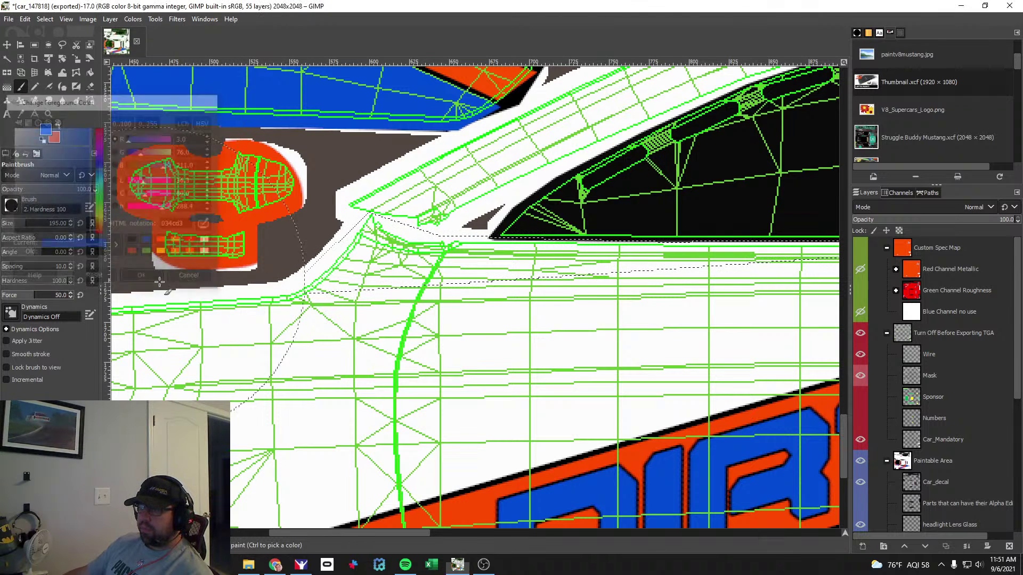
pyautogui.scroll(-1, 292, 317)
pyautogui.moveTo(298, 301)
pyautogui.mouseDown()
pyautogui.moveTo(341, 288)
pyautogui.moveTo(740, 275)
pyautogui.moveTo(562, 300)
pyautogui.mouseUp()
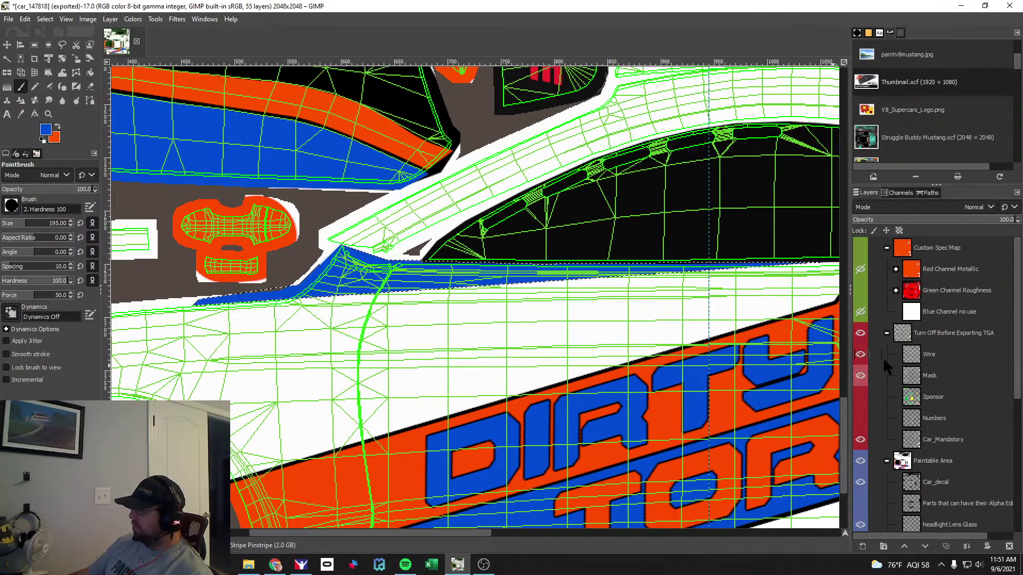
# Hide the Wire layer and check the blue strip below the side window on the iRacing car model.
pyautogui.click(860, 354)
pyautogui.hotkey('alt', 'Tab')
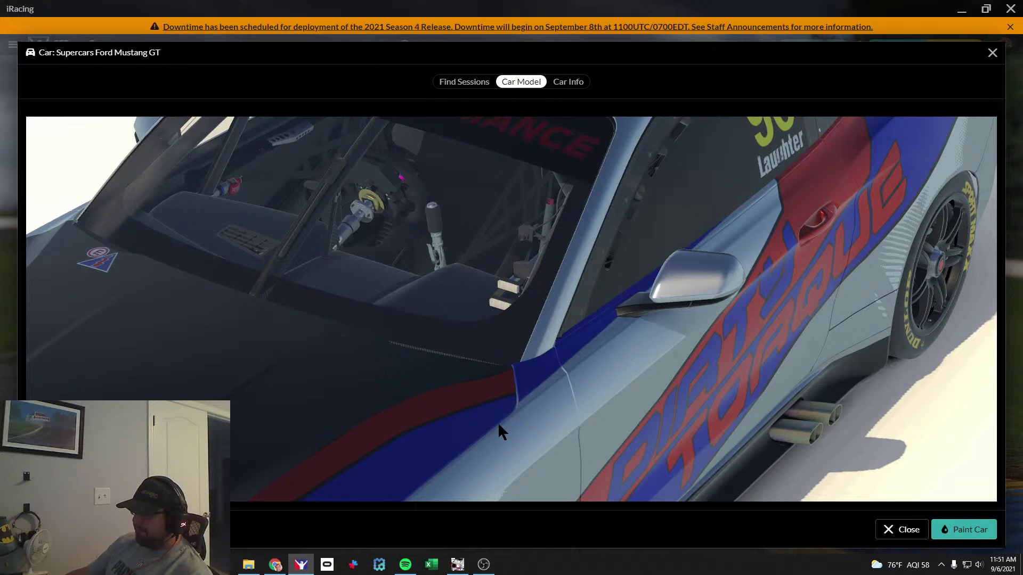
pyautogui.hotkey('alt', 'Tab')
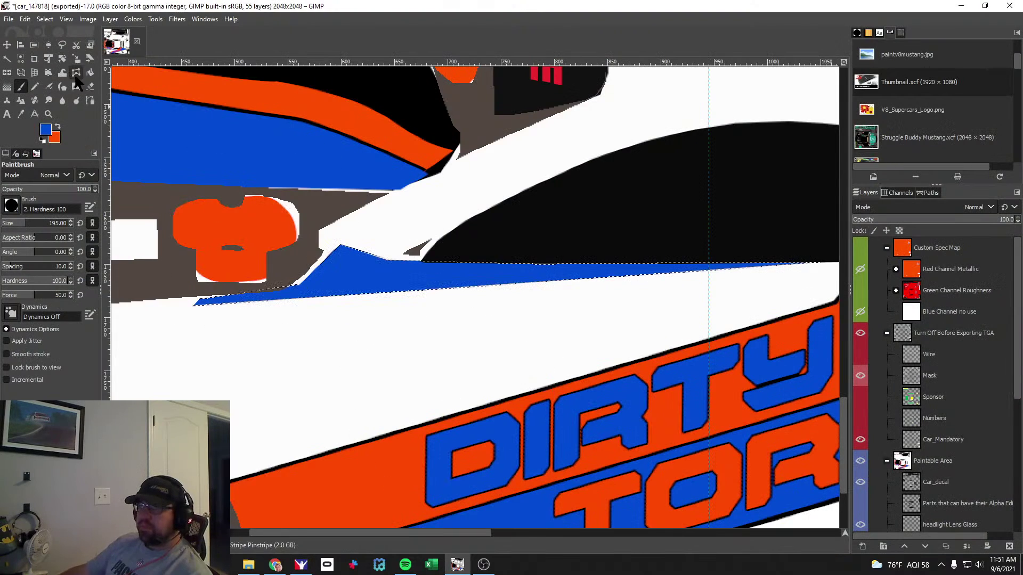
# Shift the strip's selection slightly down and toward the car's nose, and paint the newly covered area blue.
pyautogui.click(7, 45)
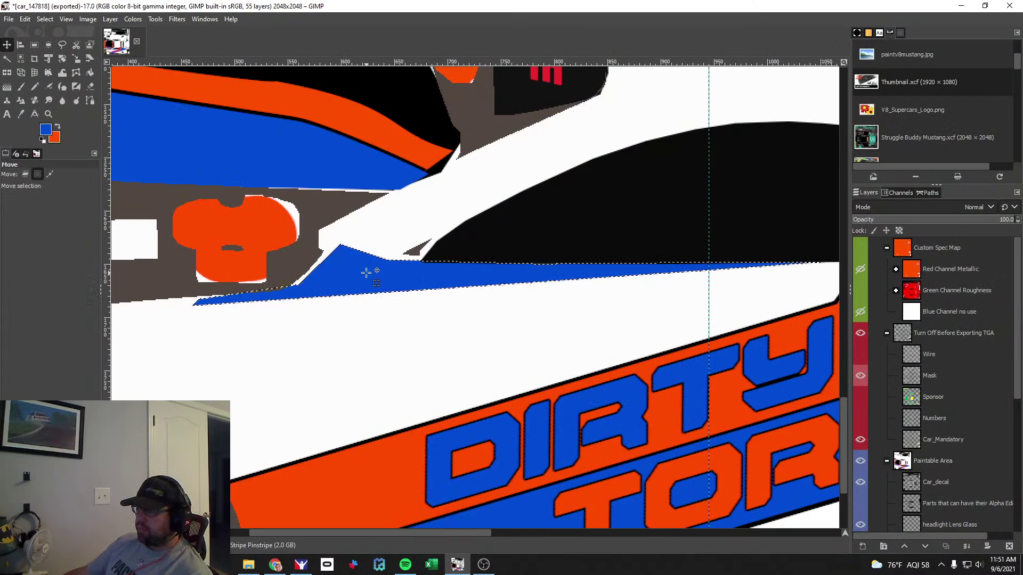
pyautogui.press('Down')
pyautogui.press('Down')
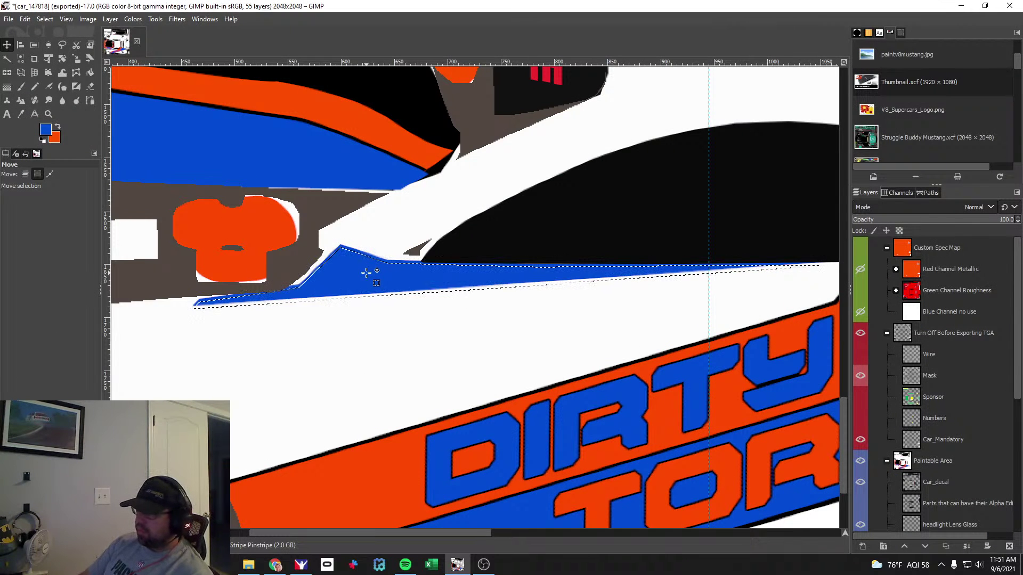
pyautogui.press('Up')
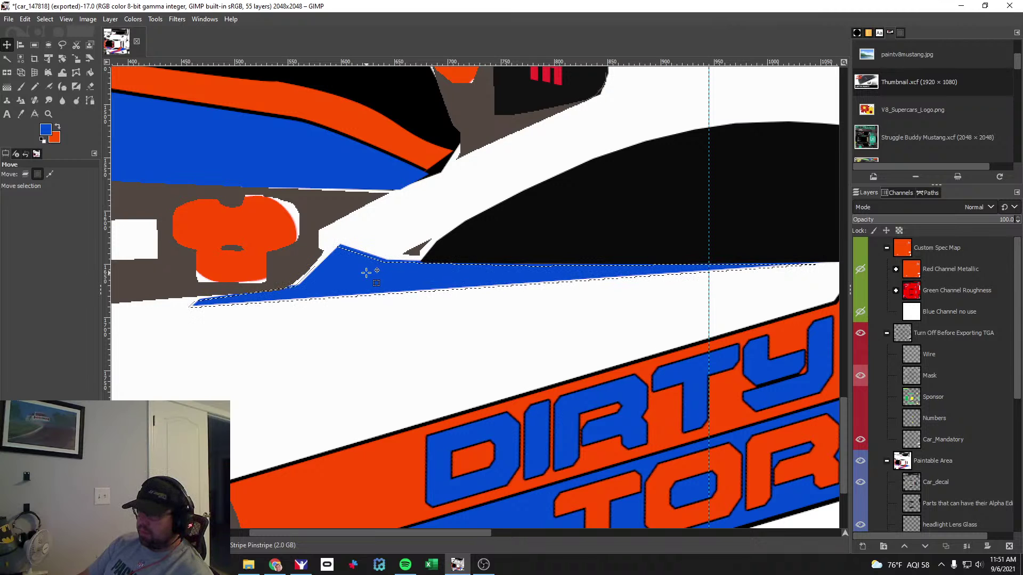
pyautogui.press('Down')
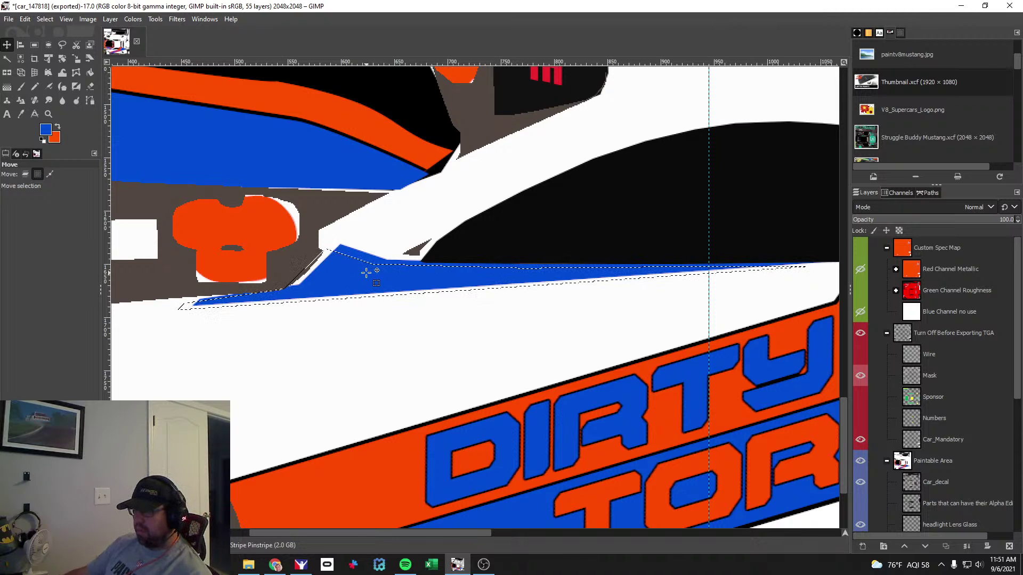
pyautogui.click(20, 87)
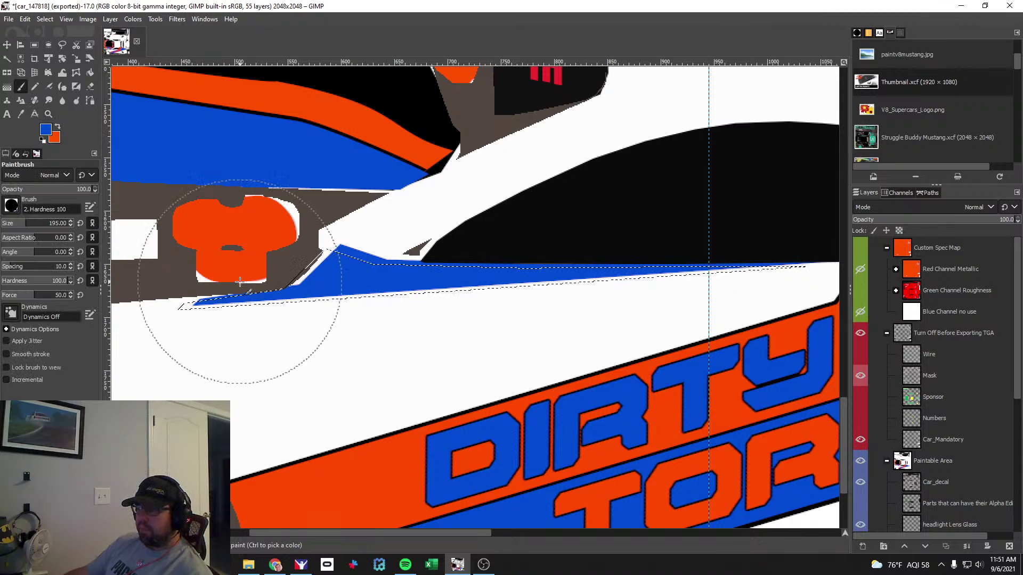
pyautogui.moveTo(240, 282); pyautogui.dragTo(520, 267)
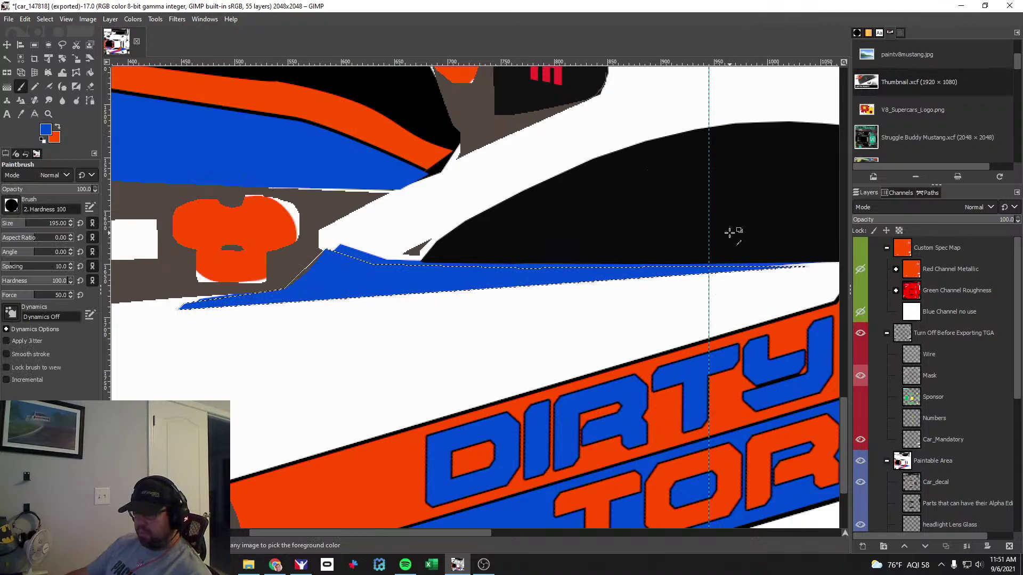
# Inspect the extended blue strip on the iRacing car model from the hood, fender and door sides, and return to GIMP.
pyautogui.hotkey('alt', 'Tab')
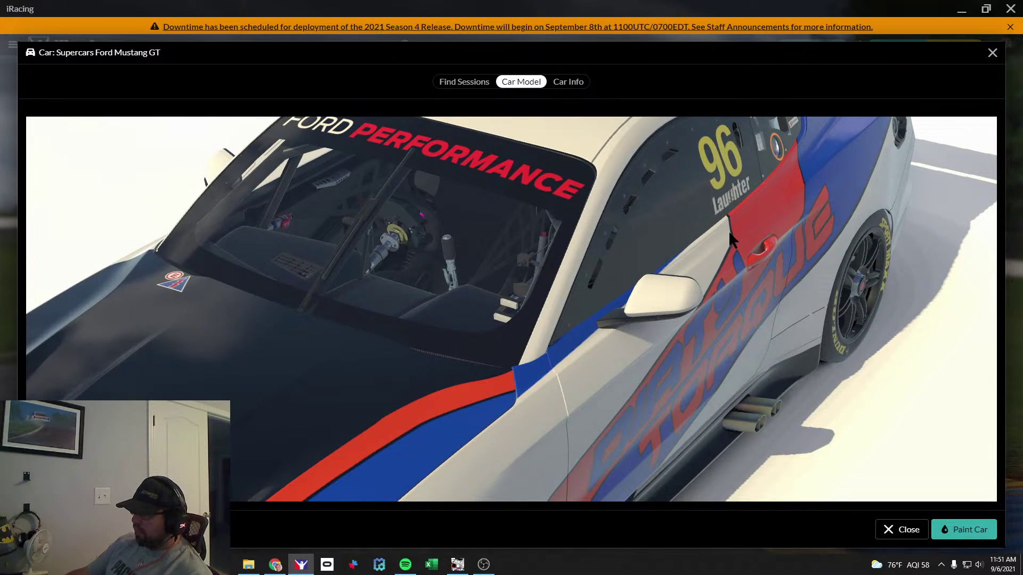
pyautogui.moveTo(566, 331)
pyautogui.mouseDown()
pyautogui.moveTo(568, 340)
pyautogui.moveTo(579, 336)
pyautogui.moveTo(582, 323)
pyautogui.moveTo(560, 345)
pyautogui.moveTo(587, 320)
pyautogui.mouseUp()
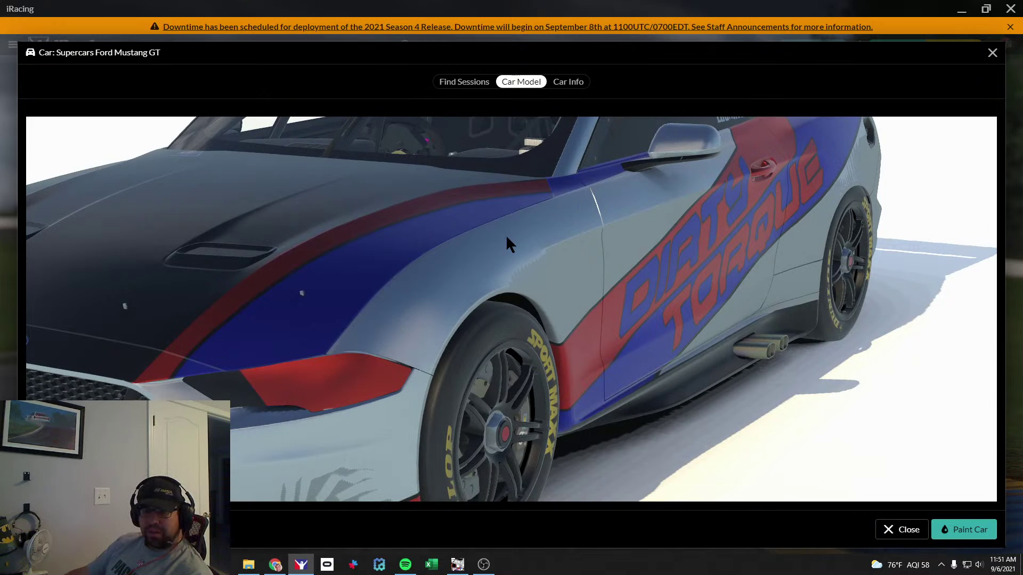
pyautogui.moveTo(487, 270); pyautogui.dragTo(608, 277)
pyautogui.scroll(-4, 608, 274)
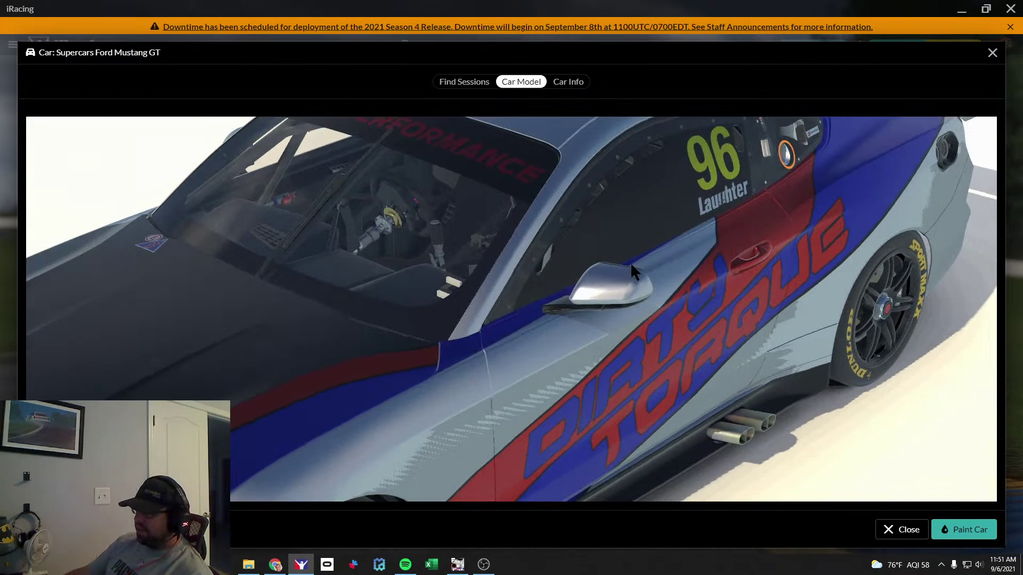
pyautogui.moveTo(631, 264); pyautogui.dragTo(607, 267)
pyautogui.scroll(-3, 594, 254)
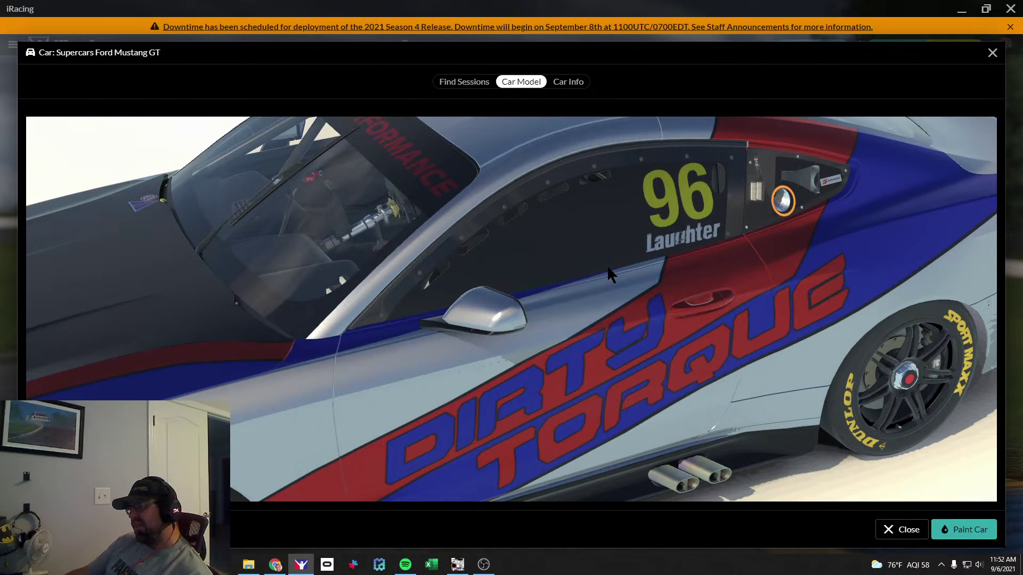
pyautogui.moveTo(608, 267)
pyautogui.mouseDown()
pyautogui.moveTo(602, 276)
pyautogui.moveTo(647, 255)
pyautogui.moveTo(602, 273)
pyautogui.mouseUp()
pyautogui.hotkey('alt', 'Tab')
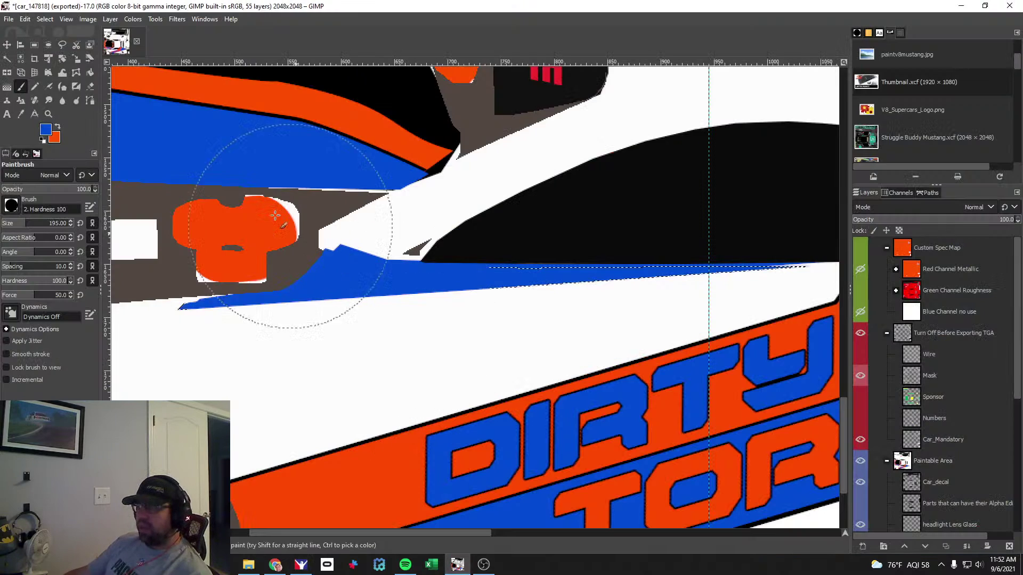
# Clear the current selection and show the Wire layer as a guide.
pyautogui.click(49, 19)
pyautogui.click(53, 44)
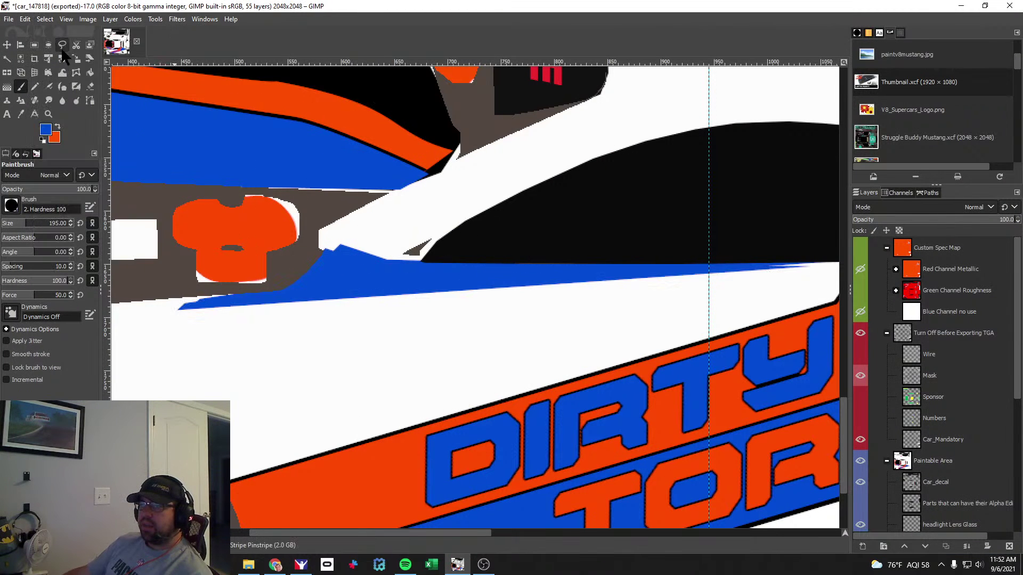
pyautogui.click(860, 354)
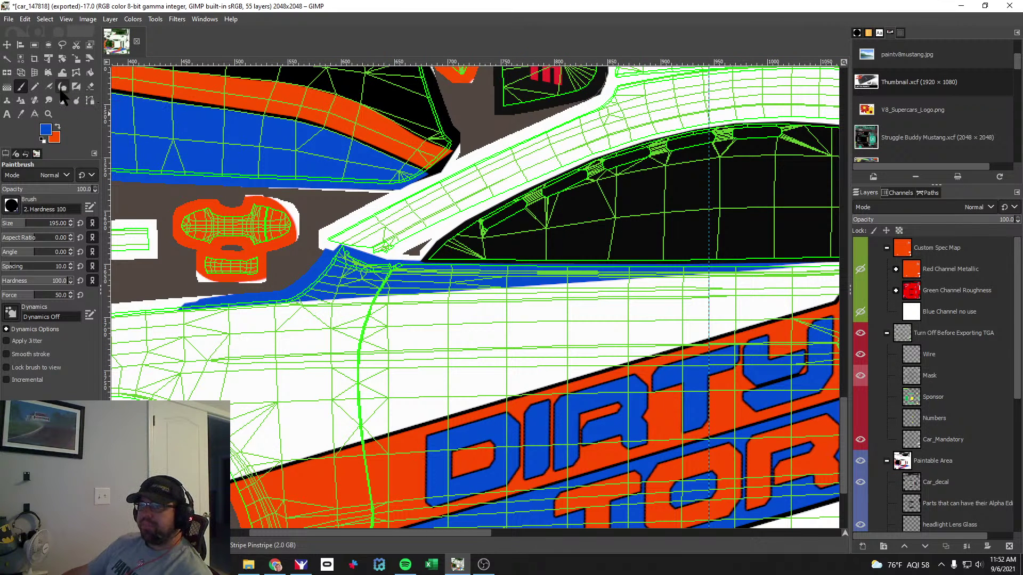
# Trace a path with the Paths tool from the fender's upper edge to the orange door stripe and back along the window base to the pillar.
pyautogui.click(90, 100)
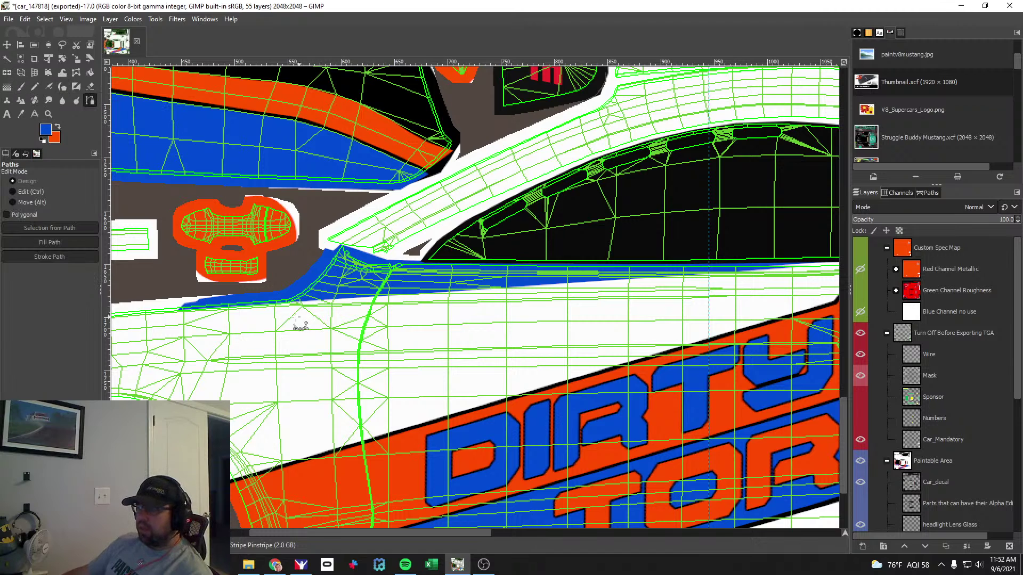
pyautogui.click(133, 312)
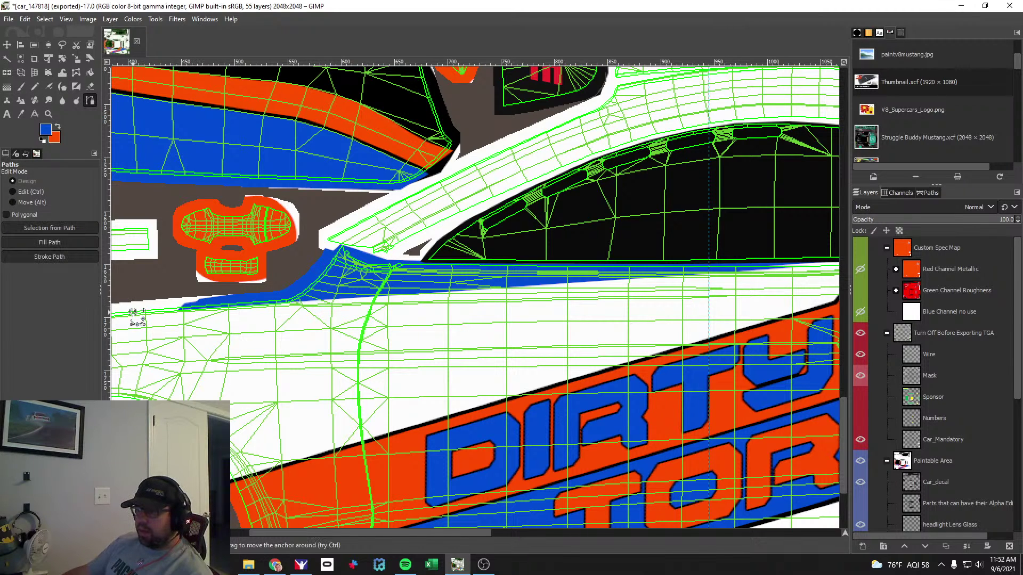
pyautogui.moveTo(486, 533); pyautogui.dragTo(552, 533)
pyautogui.click(662, 295)
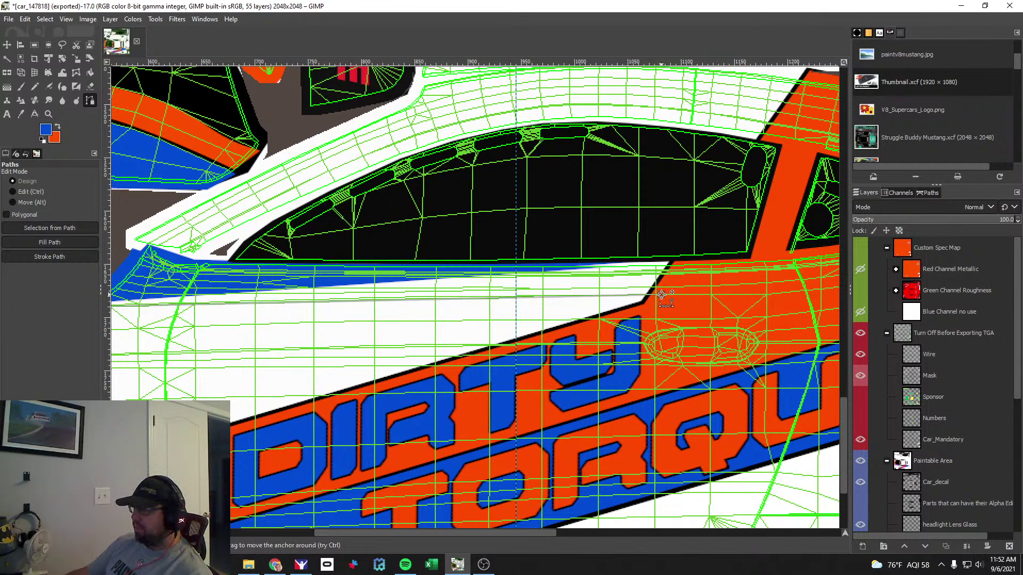
pyautogui.click(690, 261)
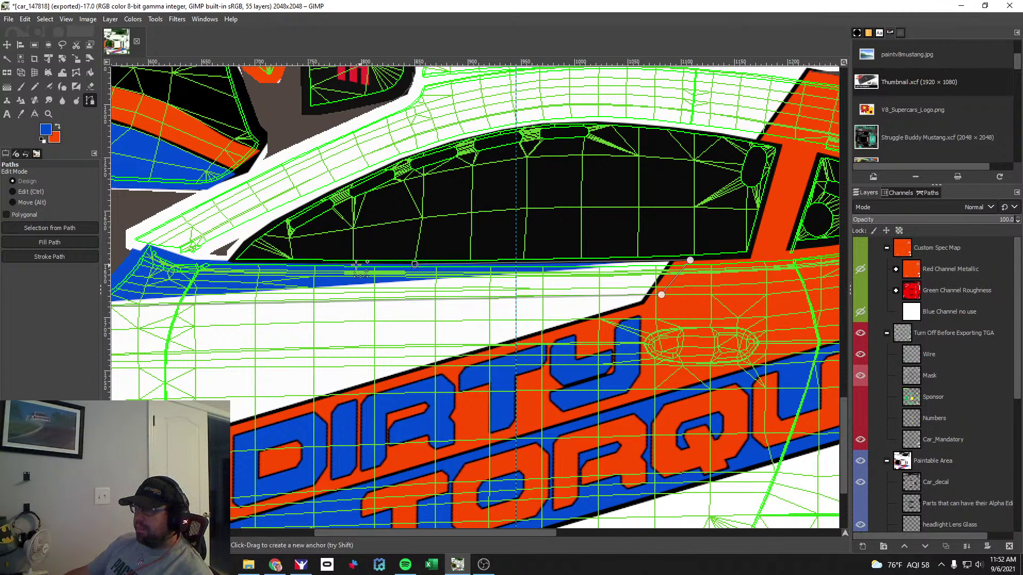
pyautogui.click(304, 262)
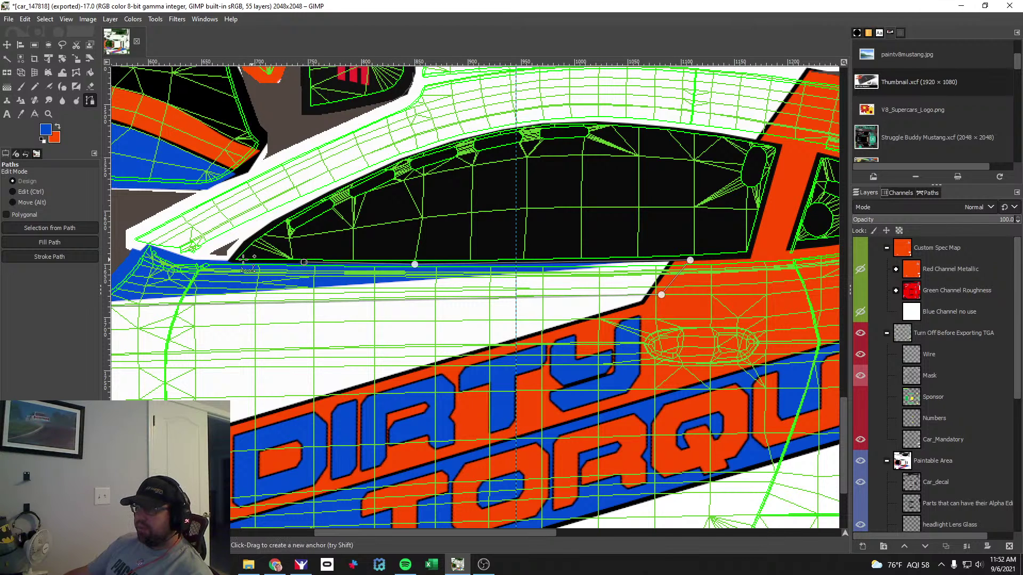
pyautogui.click(223, 262)
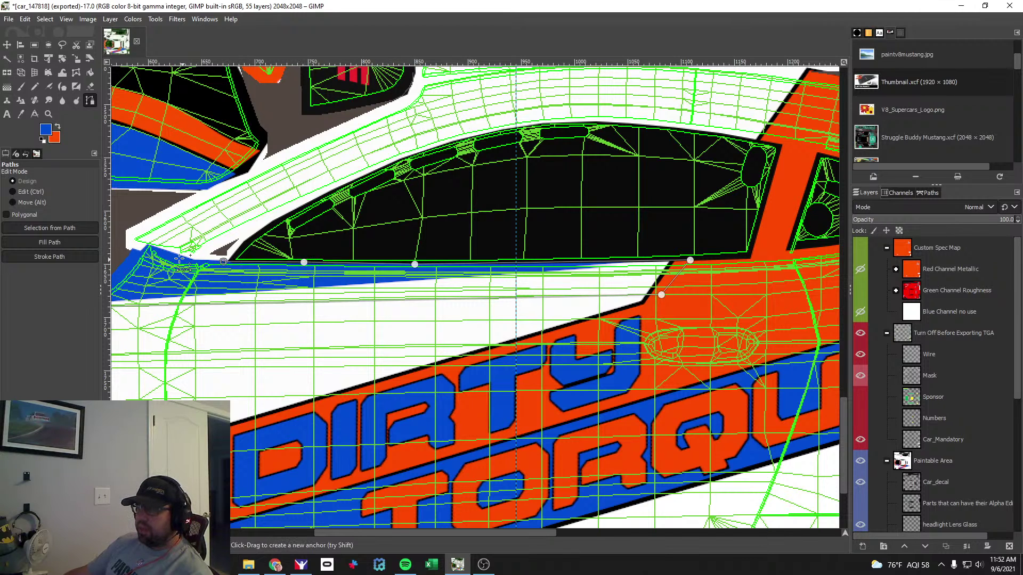
pyautogui.click(145, 244)
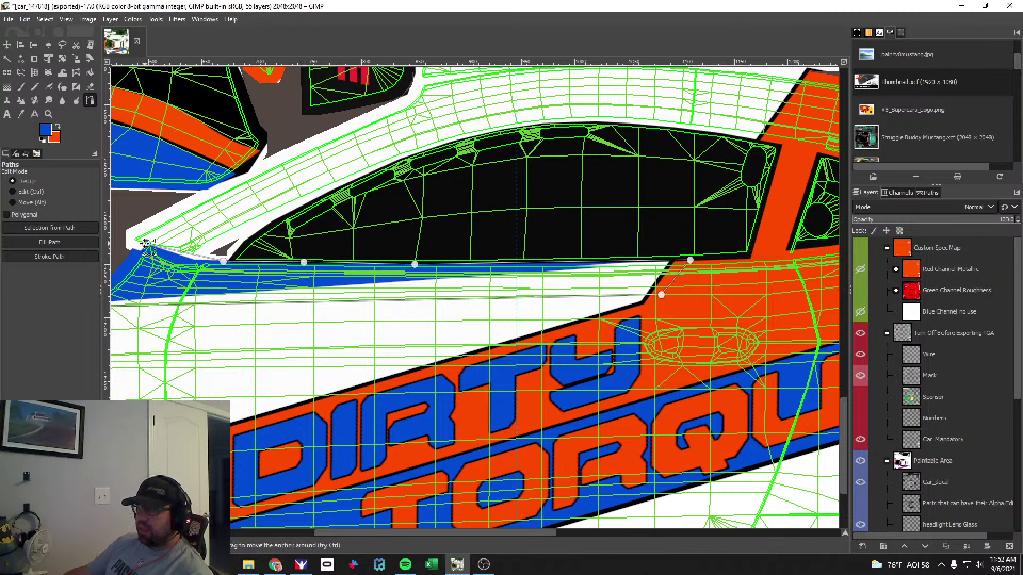
# Continue the path from the pillar base down along the fender's upper edge and convert it to a selection.
pyautogui.moveTo(376, 532); pyautogui.dragTo(283, 537)
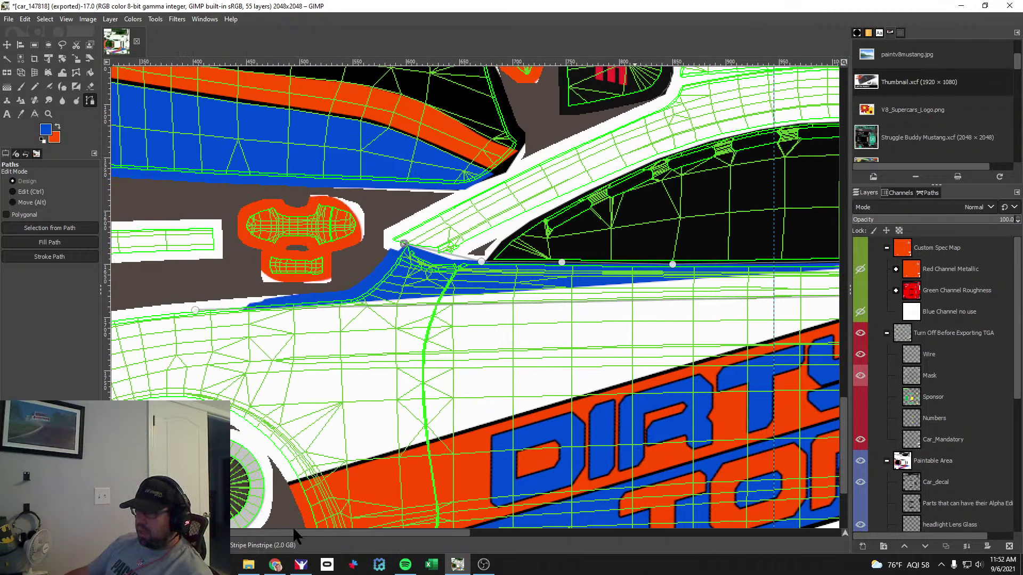
pyautogui.click(356, 292)
pyautogui.click(198, 301)
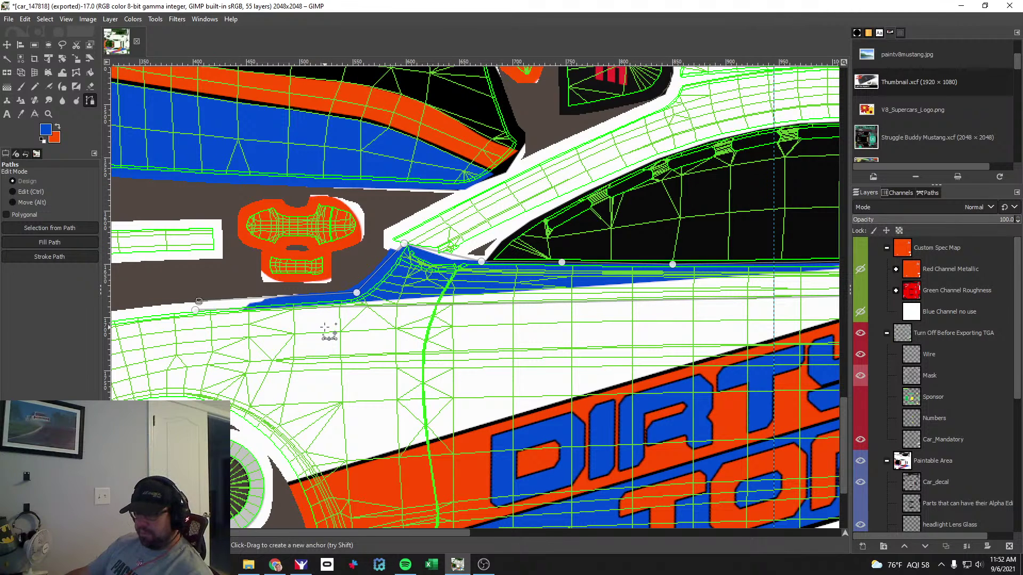
pyautogui.hotkey('shift', 'v')
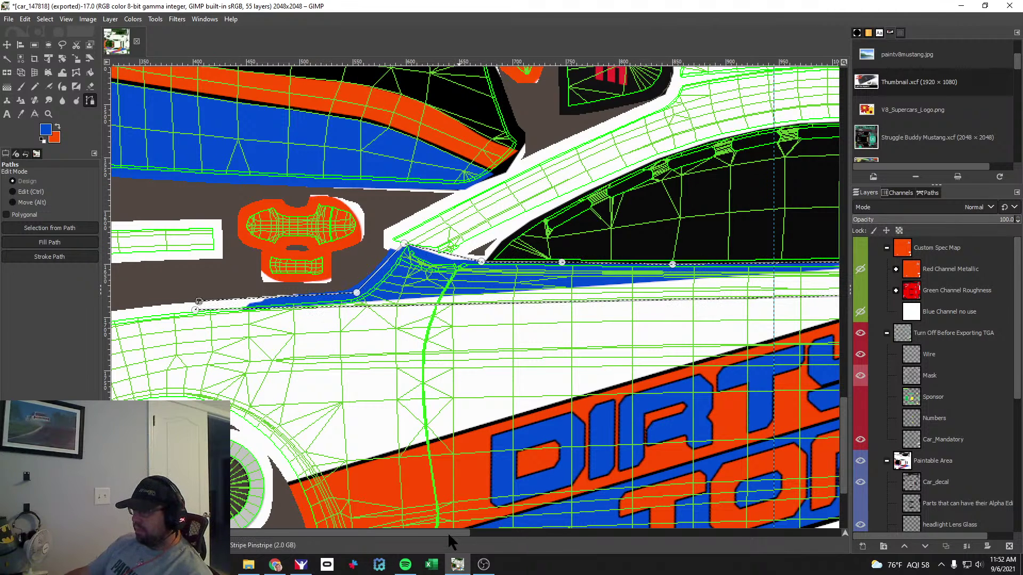
# Drop the selection, bend the path's lower edge along the fender and door, and create the selection from the path again.
pyautogui.hotkey('ctrl', 'shift', 'a')
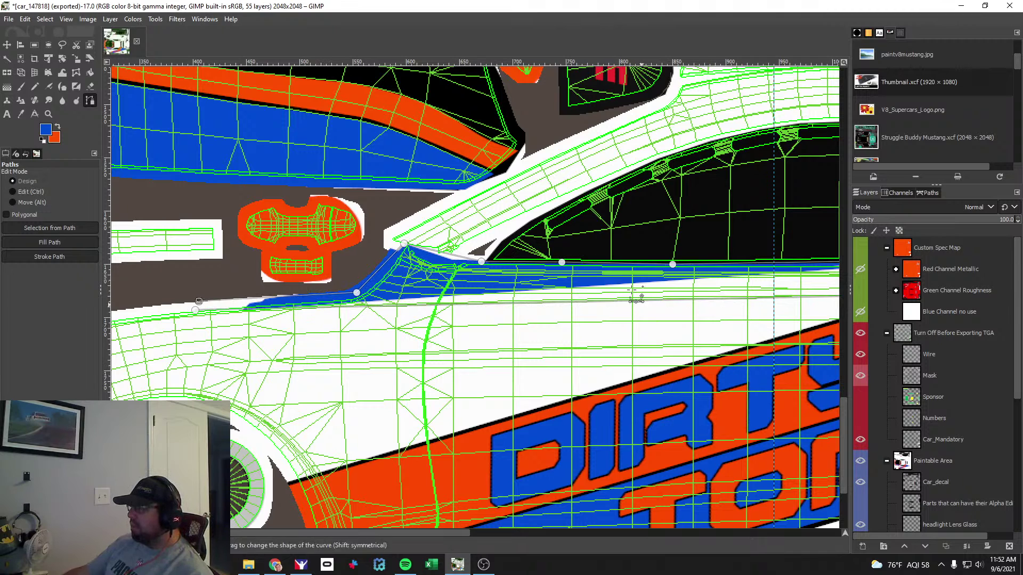
pyautogui.moveTo(557, 301); pyautogui.dragTo(582, 299)
pyautogui.moveTo(446, 533); pyautogui.dragTo(396, 532)
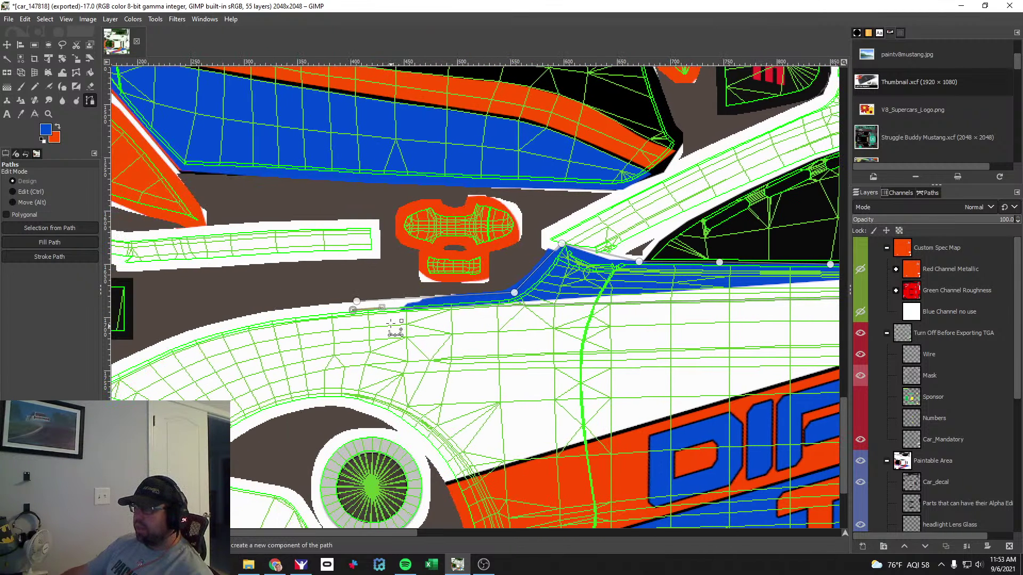
pyautogui.hotkey('shift', 'v')
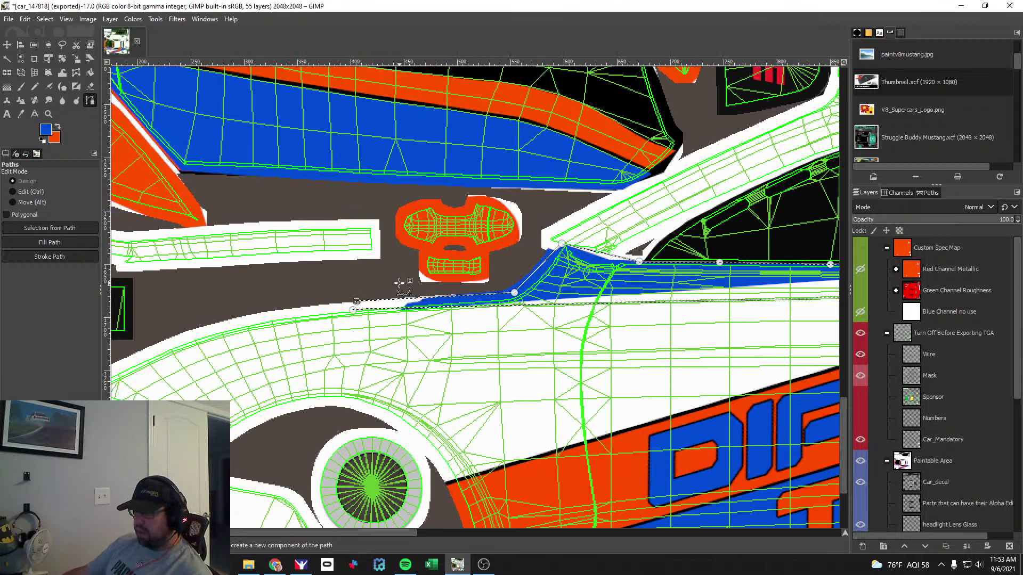
# Paint the selected strip from the fender to the orange door stripe blue with the Paintbrush.
pyautogui.click(20, 87)
pyautogui.moveTo(445, 283)
pyautogui.mouseDown()
pyautogui.moveTo(373, 304)
pyautogui.moveTo(772, 287)
pyautogui.mouseUp()
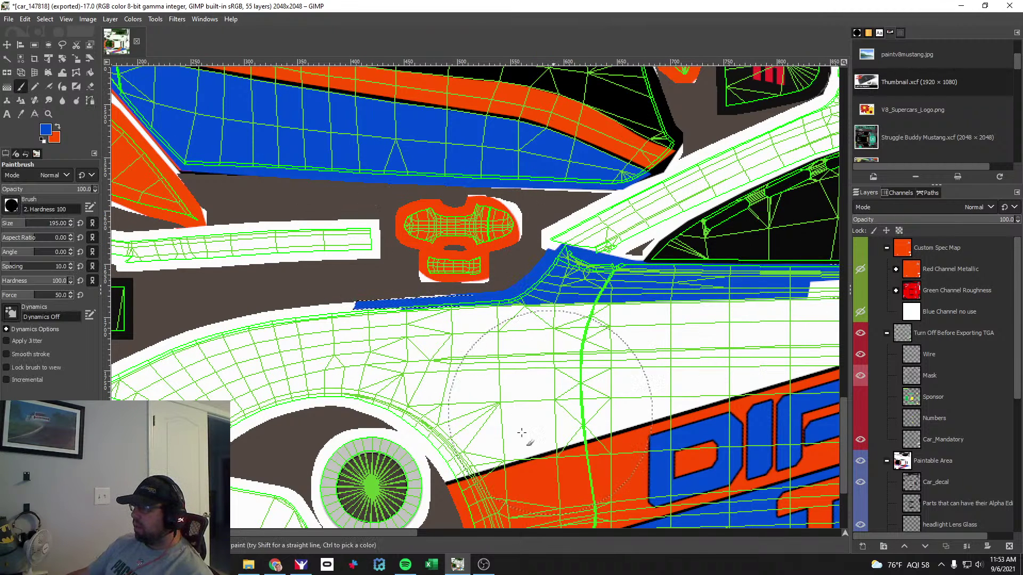
pyautogui.moveTo(373, 532); pyautogui.dragTo(433, 532)
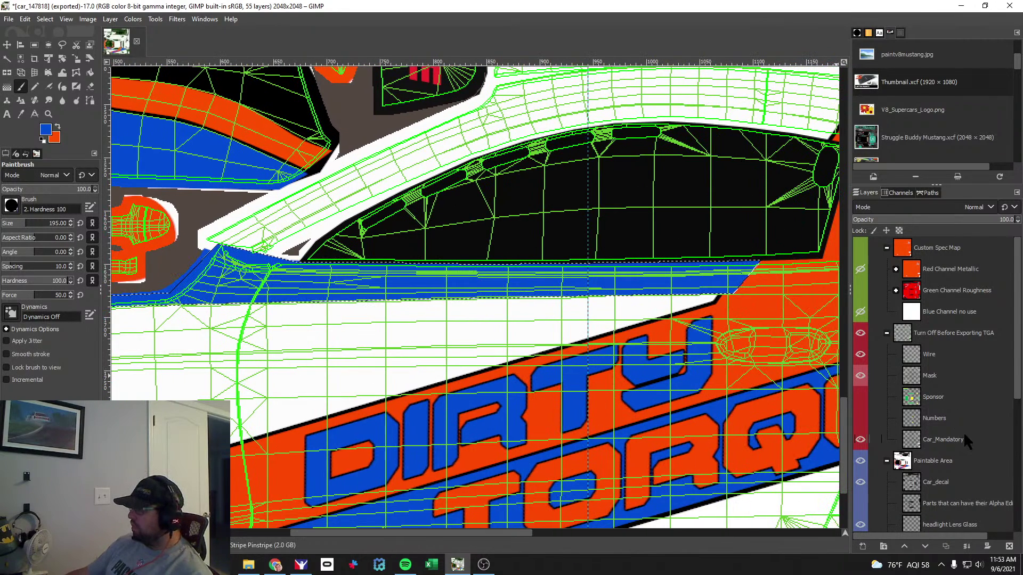
# Move the Bonnett layer group below the Left #1 group inside Graphics.
pyautogui.scroll(-6, 966, 442)
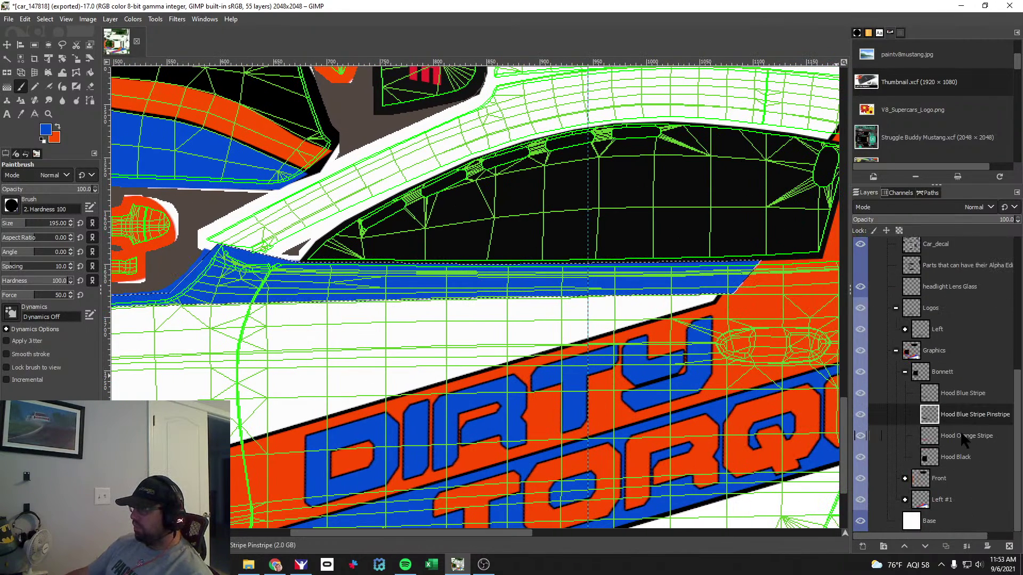
pyautogui.click(943, 373)
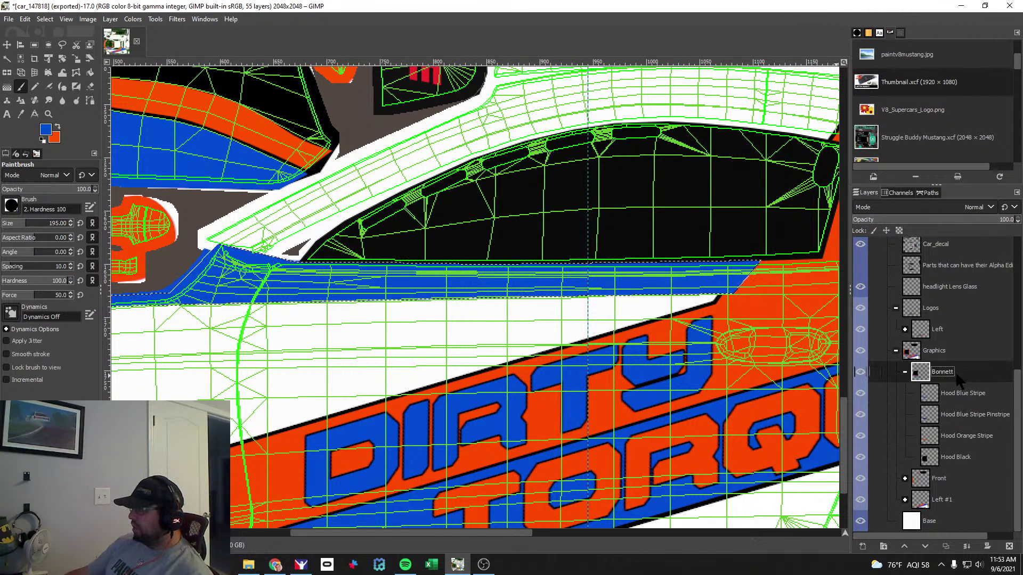
pyautogui.moveTo(943, 375); pyautogui.dragTo(940, 509)
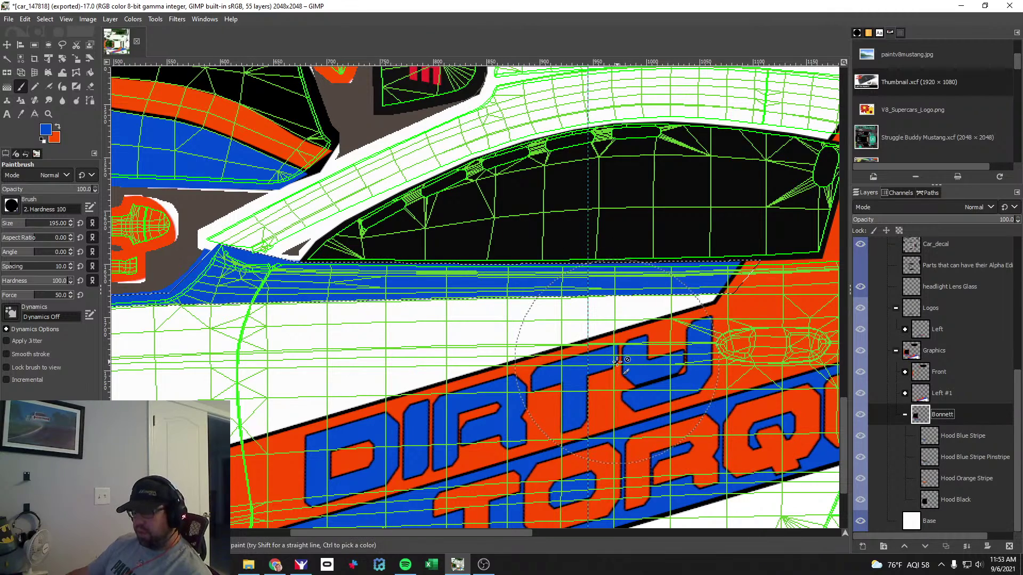
# Check the widened blue stripe with the wireframe on the iRacing car model from the hood side, and return to GIMP.
pyautogui.hotkey('alt', 'Tab')
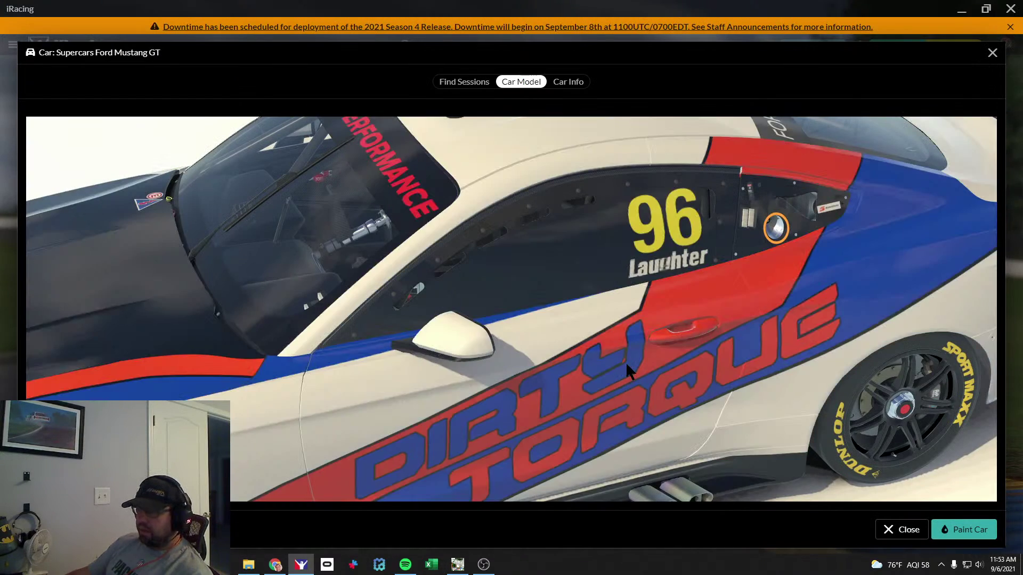
pyautogui.moveTo(625, 363); pyautogui.dragTo(404, 395)
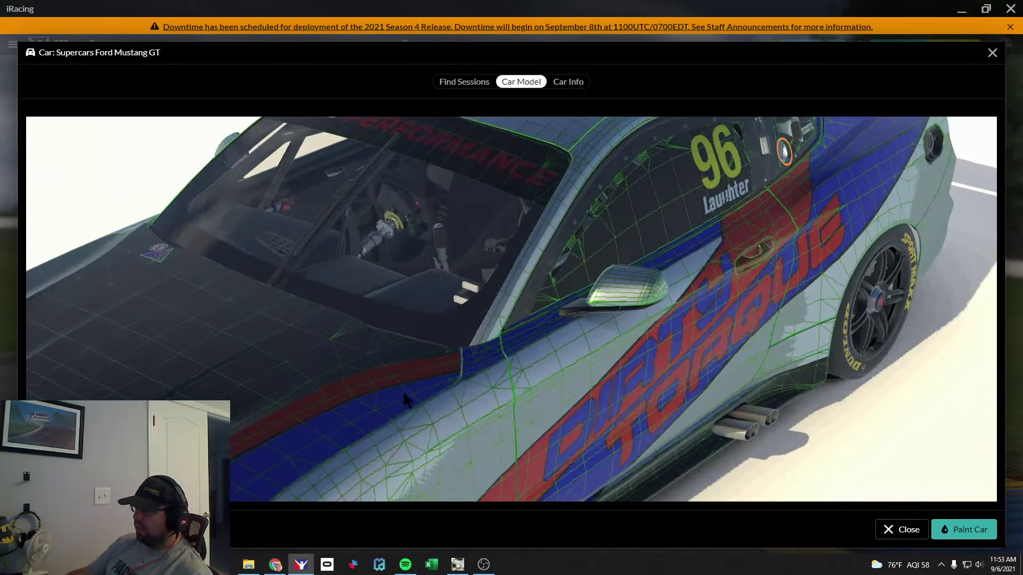
pyautogui.hotkey('alt', 'Tab')
# Hide the Wire layer, inspect the blue stripe on the iRacing car model from the hood and door side, and return to GIMP.
pyautogui.scroll(3, 972, 298)
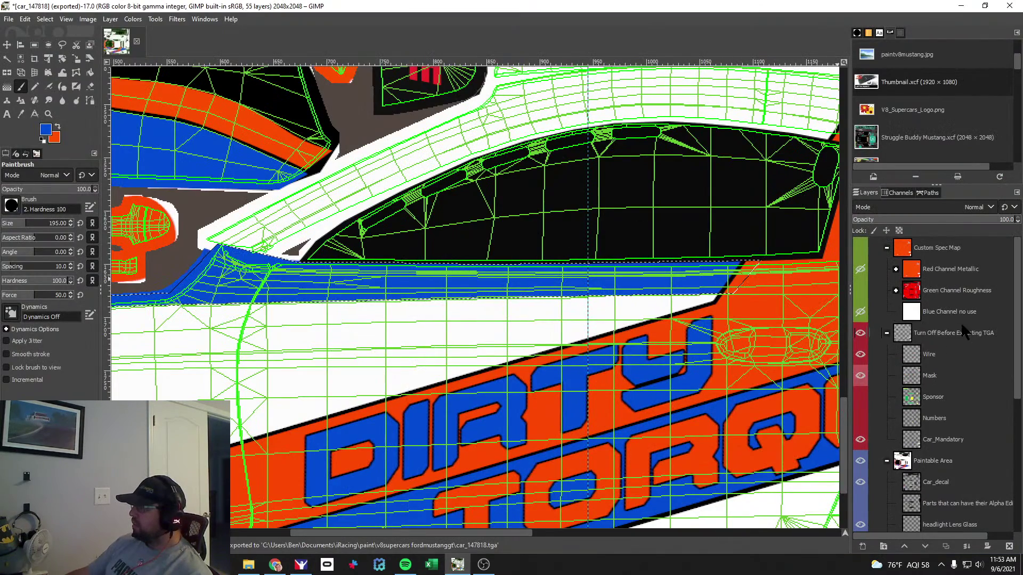
pyautogui.click(860, 354)
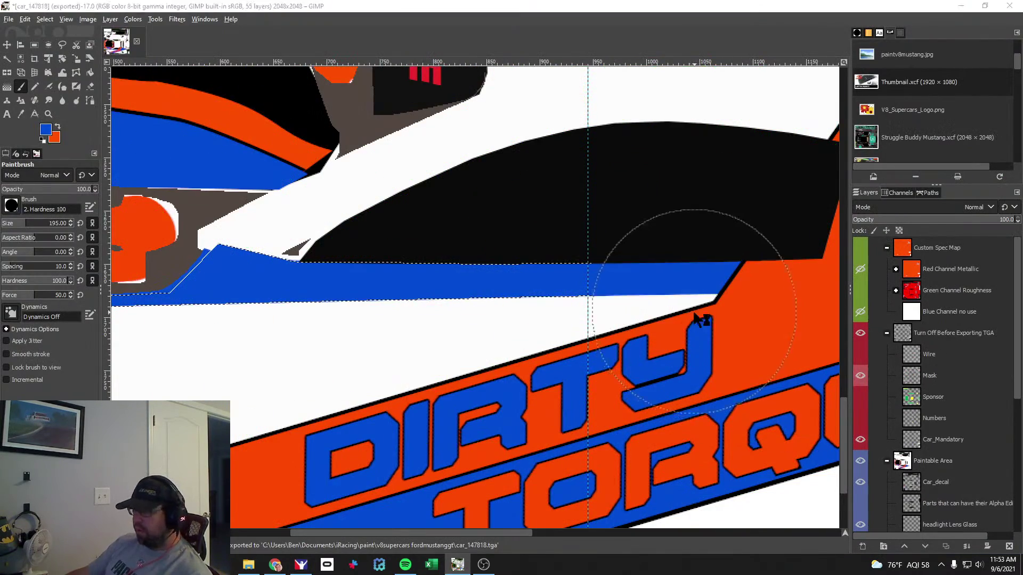
pyautogui.hotkey('alt', 'Tab')
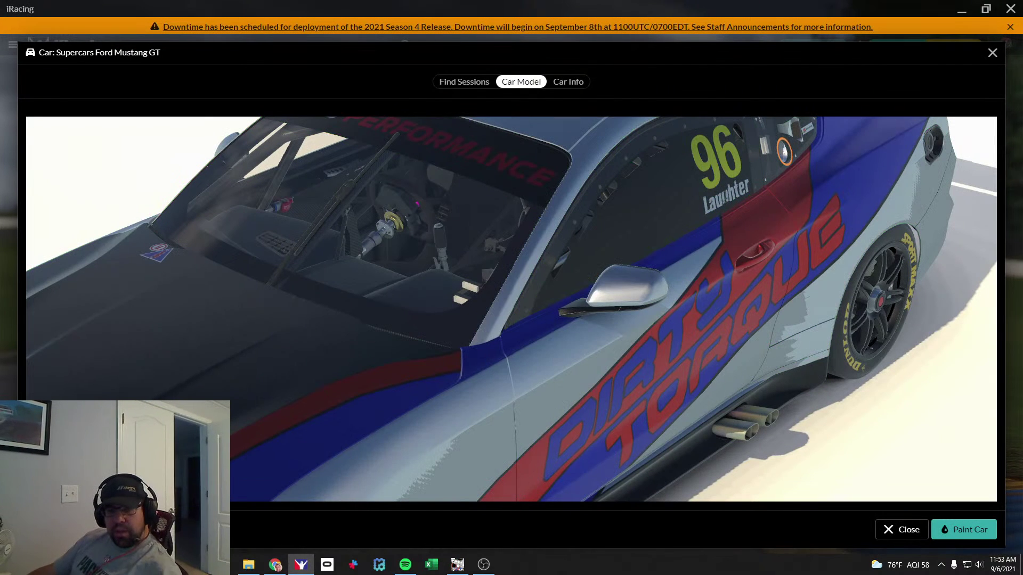
pyautogui.click(275, 564)
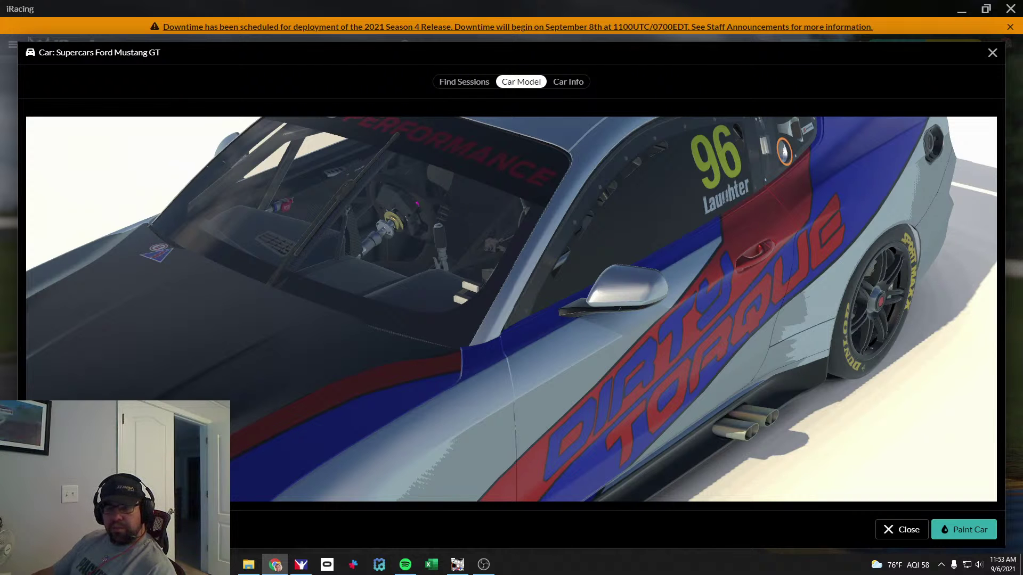
pyautogui.moveTo(586, 405); pyautogui.dragTo(533, 393)
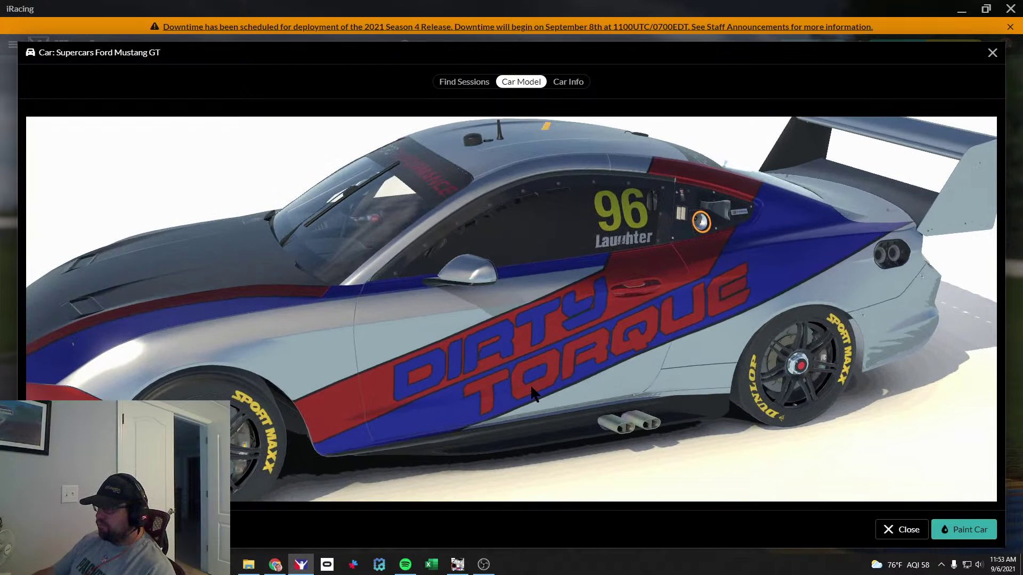
pyautogui.hotkey('alt', 'Tab')
pyautogui.hotkey('alt', 'Tab')
pyautogui.hotkey('alt', 'Tab')
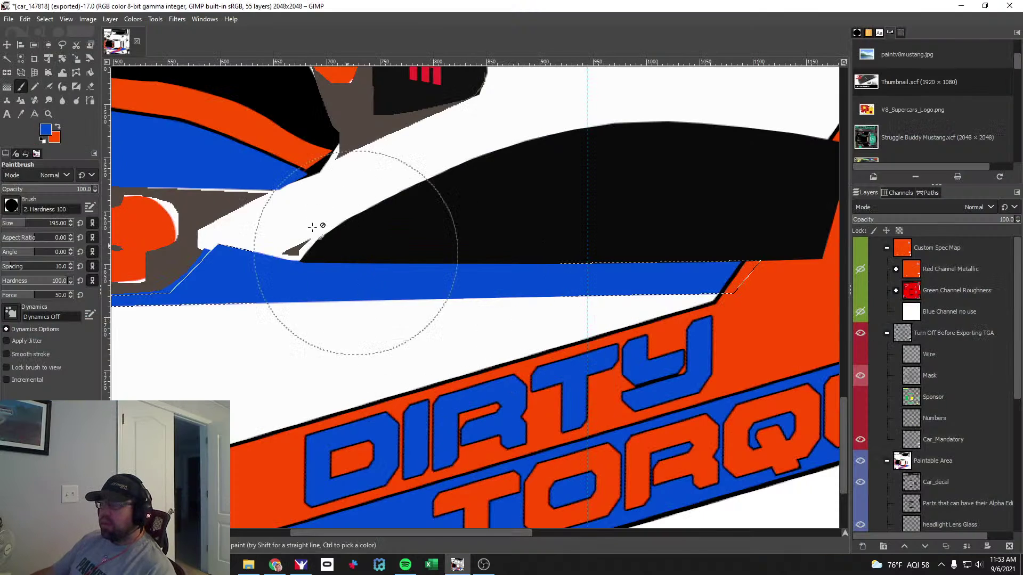
# Shift the strip's selection outline slightly down and toward the car's nose with the Move tool.
pyautogui.click(8, 19)
pyautogui.click(7, 45)
pyautogui.click(6, 45)
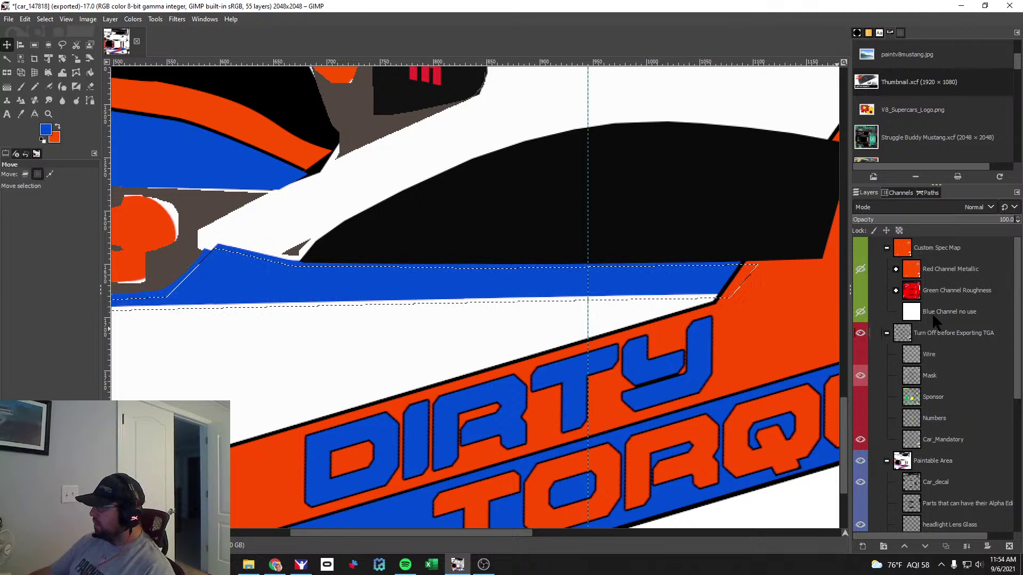
# Move the Hood Blue Stripe layer from the Bonnett group to the top of the Door & QP group inside Left #1.
pyautogui.scroll(-5, 954, 344)
pyautogui.click(953, 414)
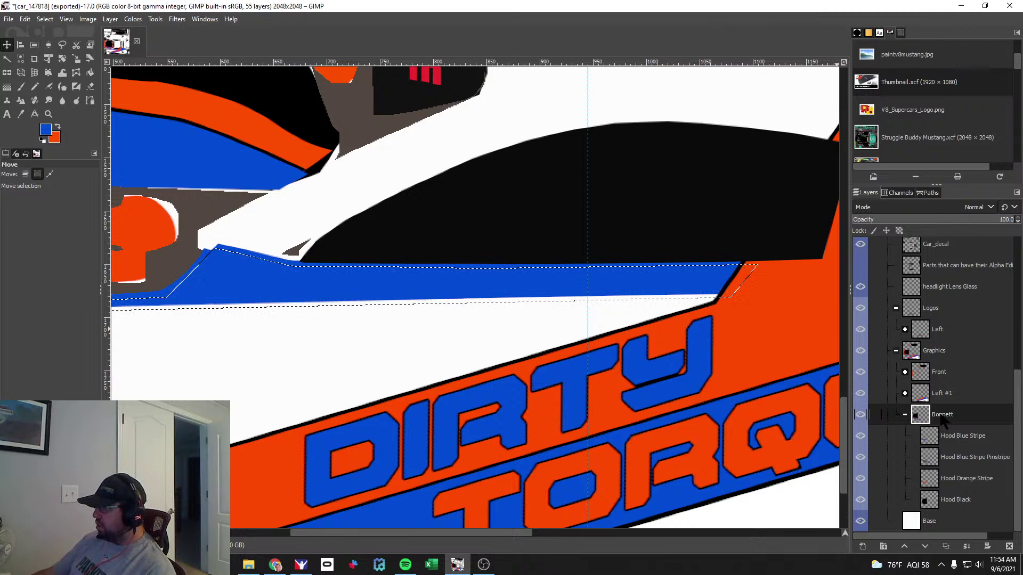
pyautogui.click(962, 438)
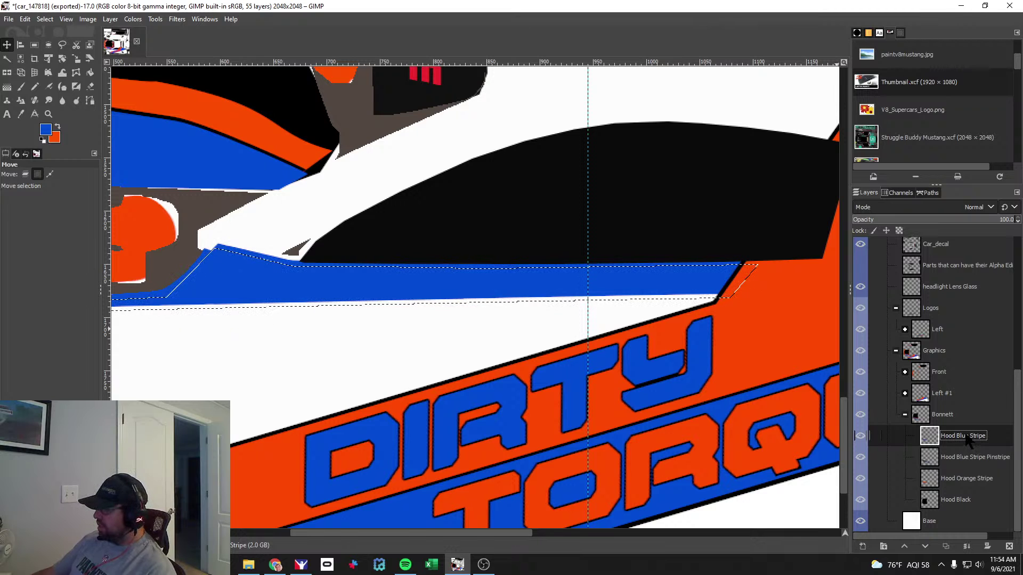
pyautogui.click(905, 393)
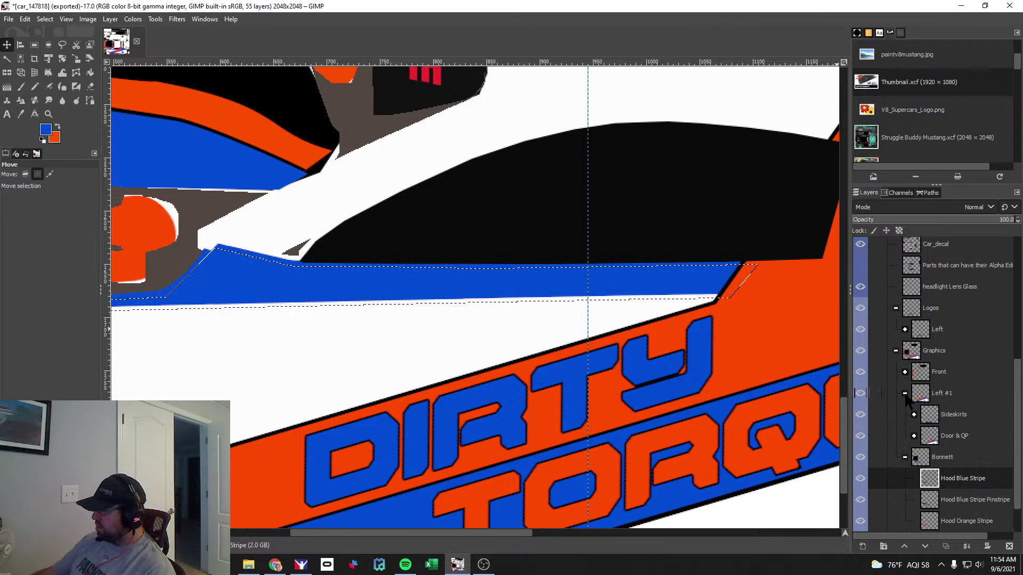
pyautogui.scroll(-1, 938, 426)
pyautogui.moveTo(943, 440); pyautogui.dragTo(964, 409)
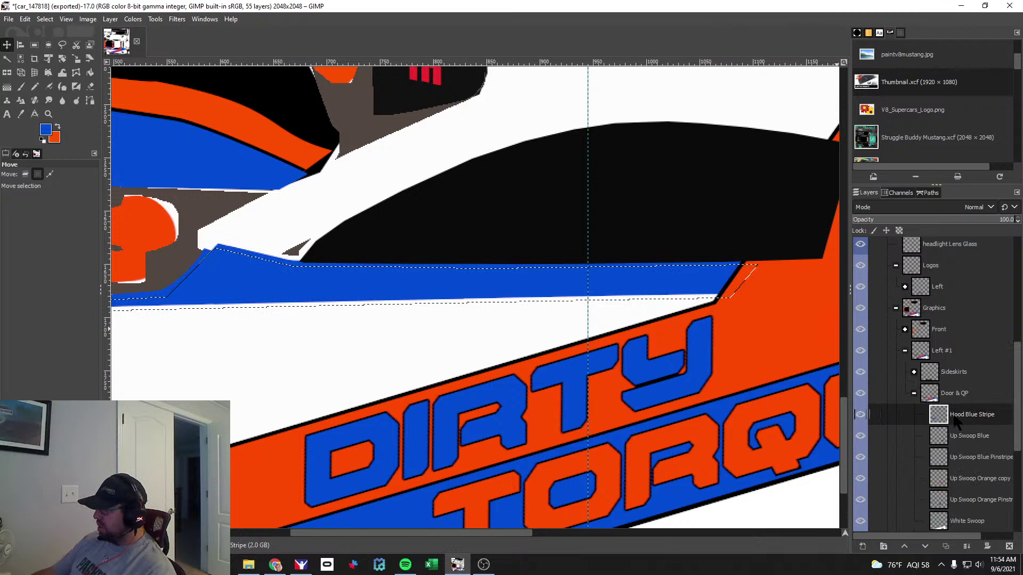
# Select the Paintbrush and reset the colours to the default black foreground and white background.
pyautogui.moveTo(410, 531)
pyautogui.mouseDown()
pyautogui.moveTo(339, 531)
pyautogui.moveTo(392, 531)
pyautogui.mouseUp()
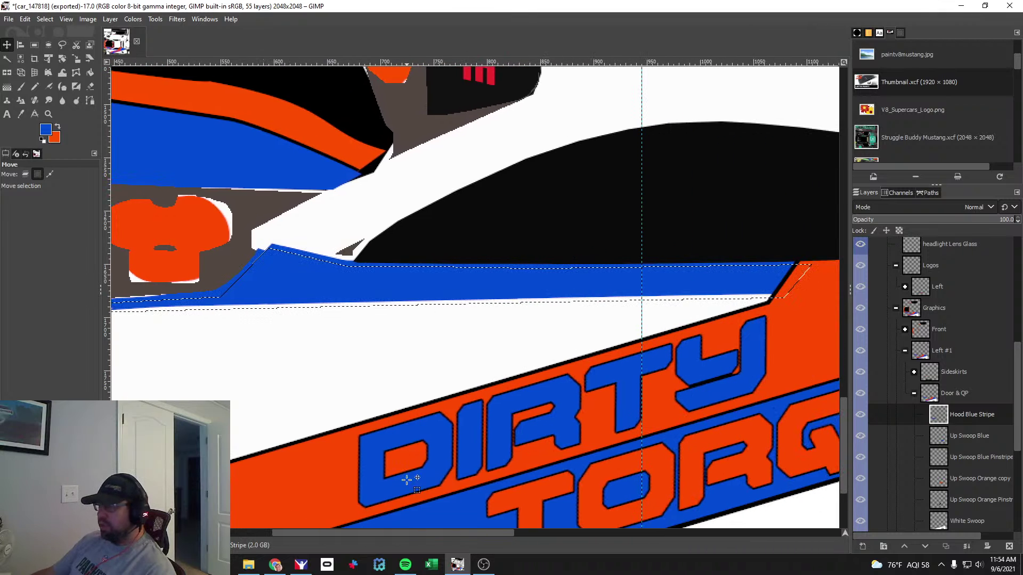
pyautogui.click(21, 87)
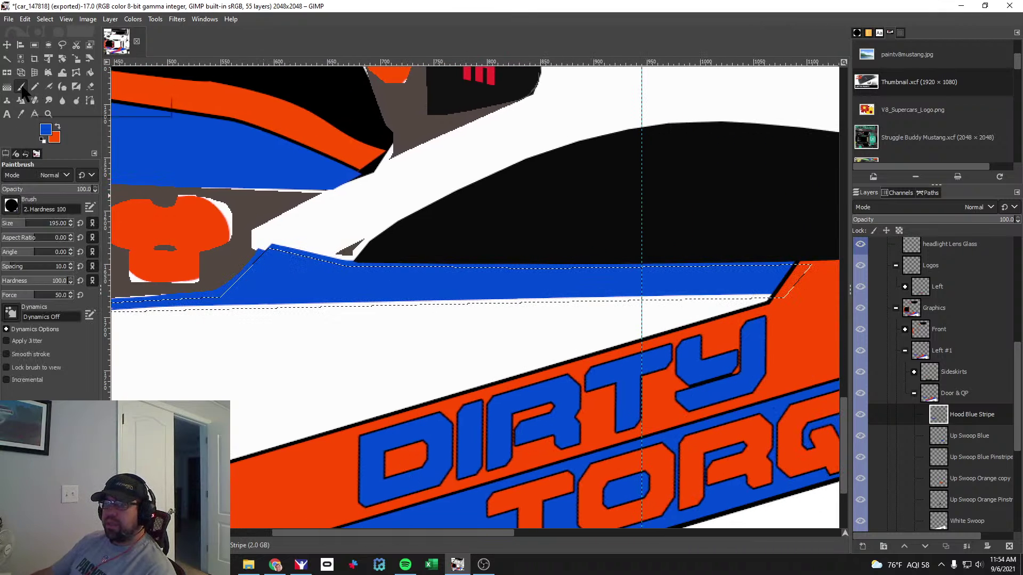
pyautogui.press('d')
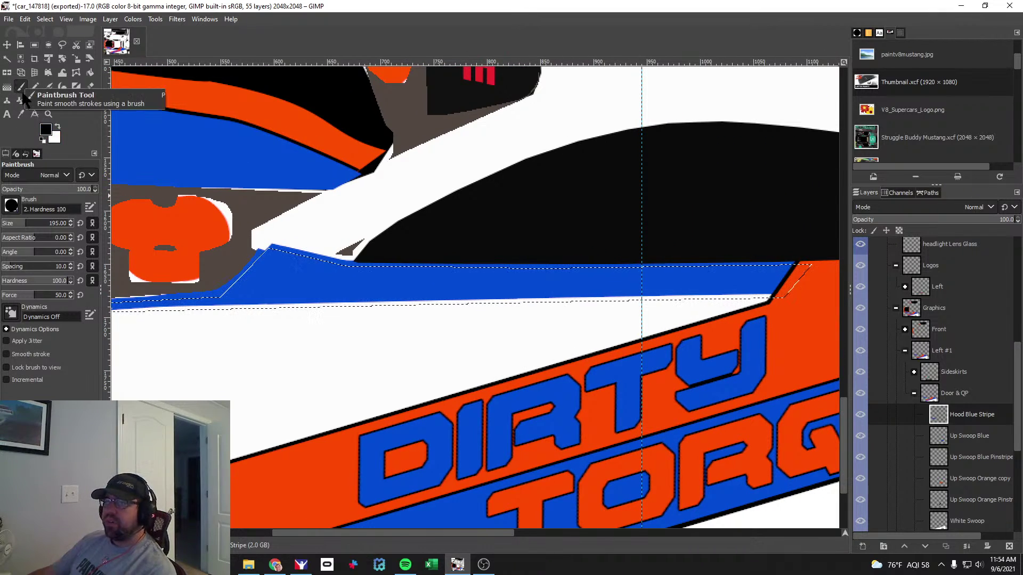
pyautogui.moveTo(722, 273)
pyautogui.mouseDown()
pyautogui.moveTo(445, 267)
pyautogui.moveTo(250, 290)
pyautogui.mouseUp()
pyautogui.moveTo(481, 530); pyautogui.dragTo(383, 527)
pyautogui.moveTo(544, 279); pyautogui.dragTo(319, 293)
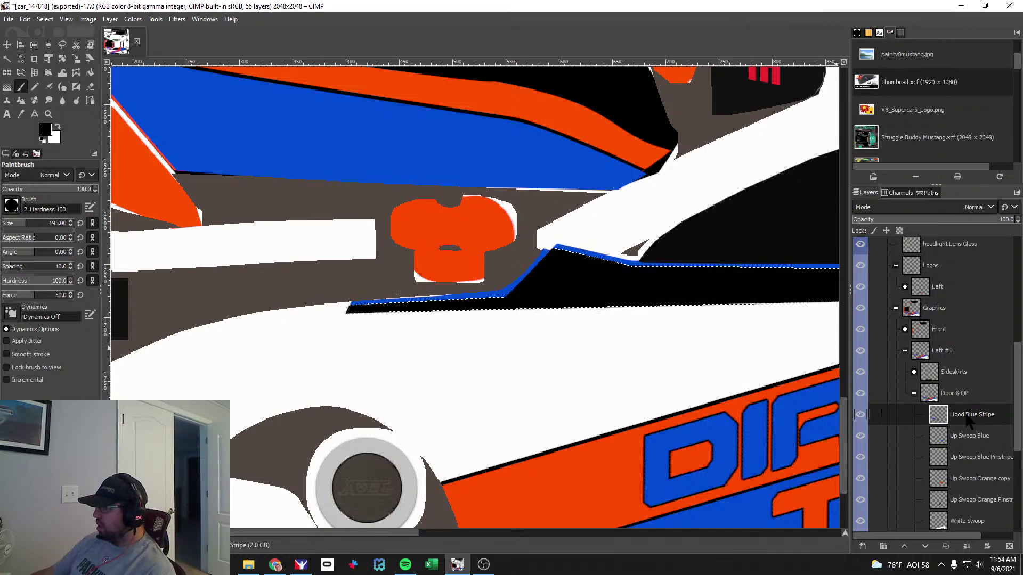
pyautogui.scroll(-1, 967, 421)
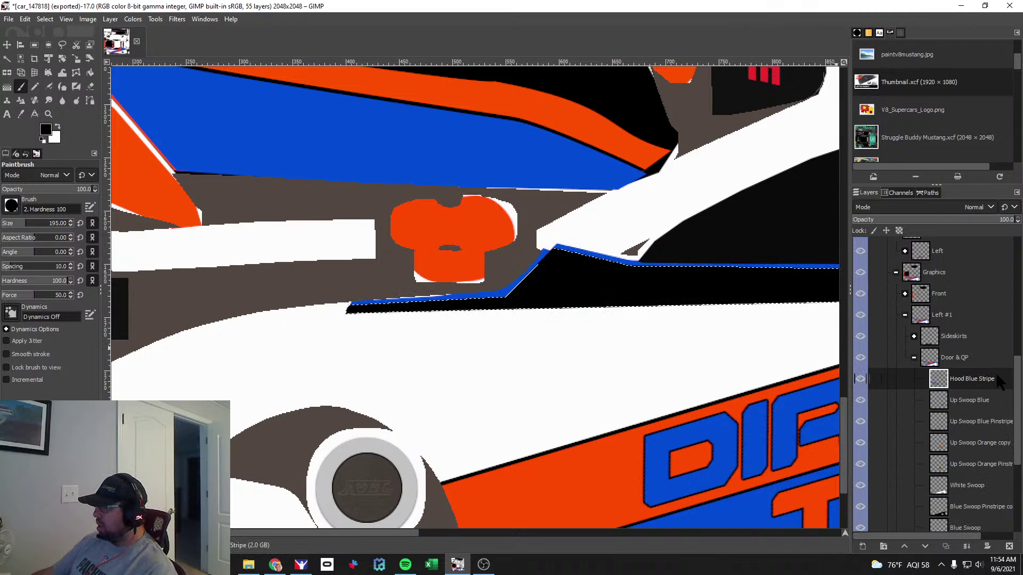
pyautogui.hotkey('ctrl', 'z')
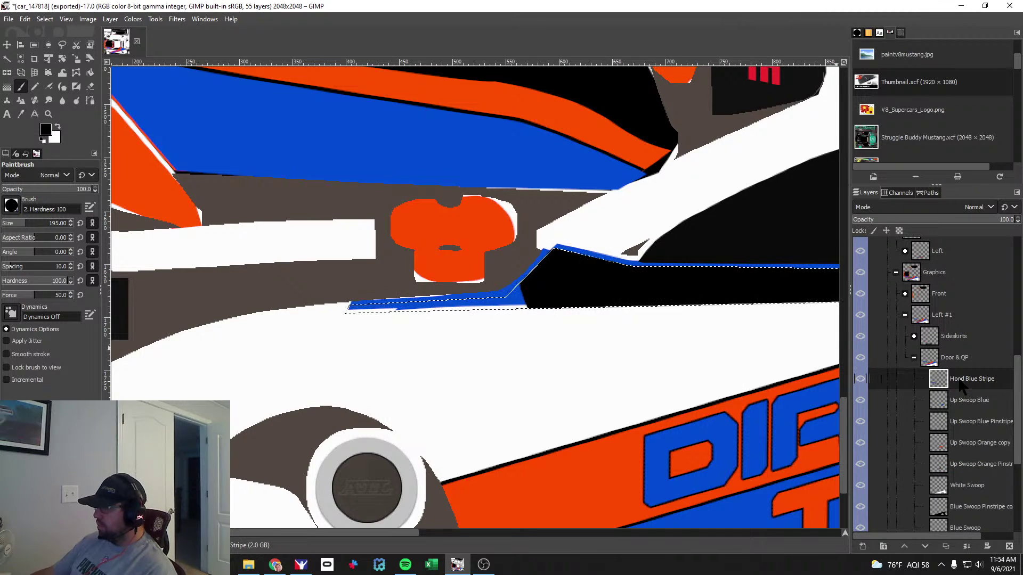
# Move the Hood Blue Stripe layer to just above the Bonnett group and add a transparent layer named Hood Blue Stripe Pinstripe Door.
pyautogui.moveTo(417, 531); pyautogui.dragTo(441, 535)
pyautogui.moveTo(971, 378); pyautogui.dragTo(967, 528)
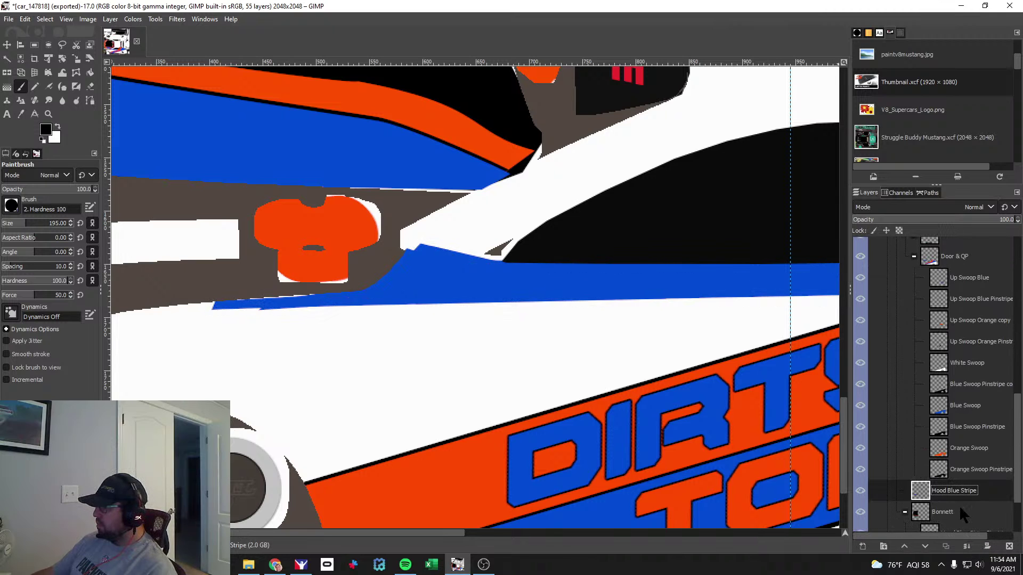
pyautogui.click(862, 547)
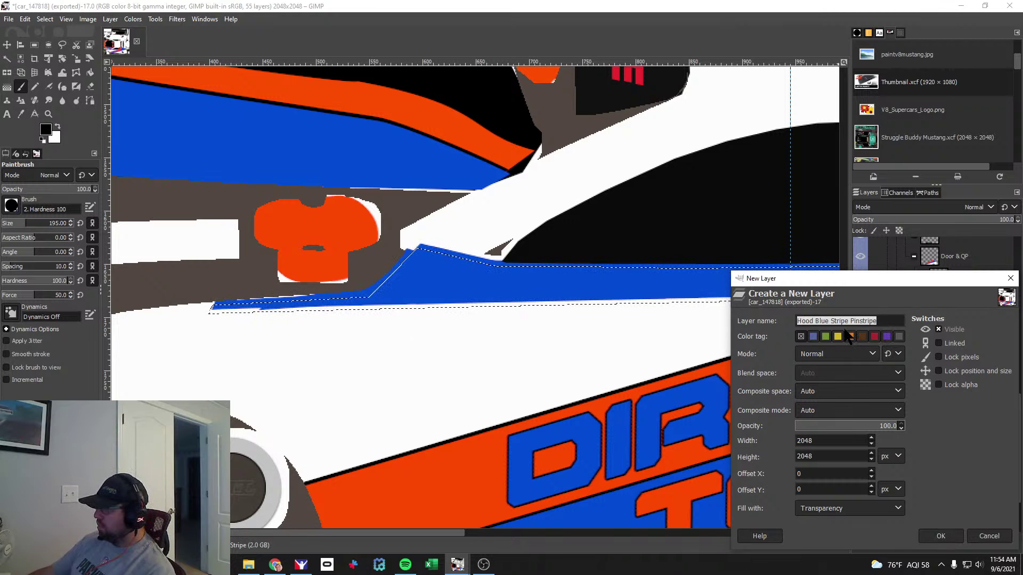
pyautogui.click(888, 321)
pyautogui.write('Door')
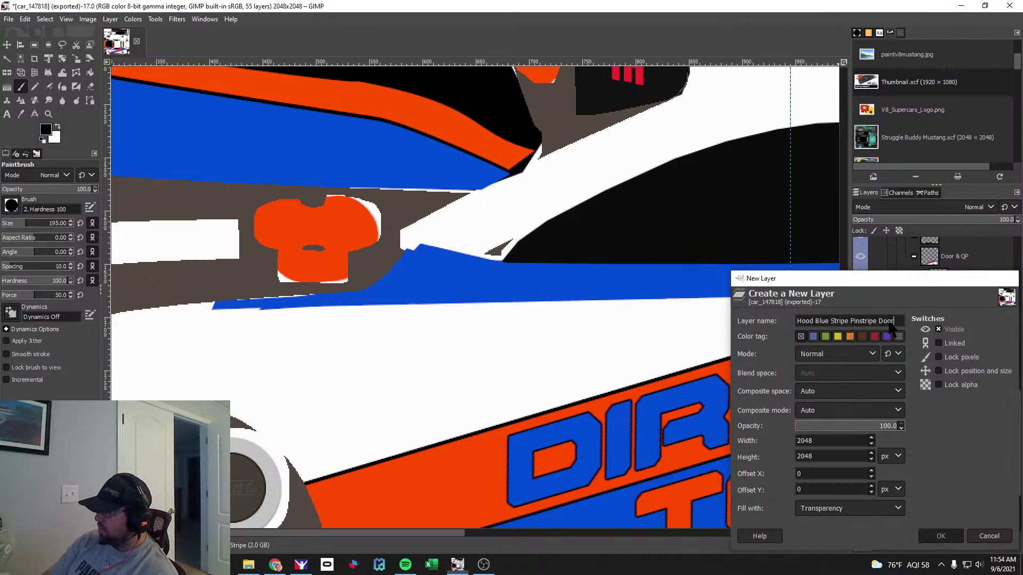
pyautogui.click(940, 536)
# Paint the selected strip black on the new layer, and place it with Hood Blue Stripe beneath Orange Swoop in the Door & QP group.
pyautogui.moveTo(304, 290)
pyautogui.mouseDown()
pyautogui.moveTo(698, 273)
pyautogui.moveTo(815, 282)
pyautogui.mouseUp()
pyautogui.moveTo(444, 528); pyautogui.dragTo(547, 530)
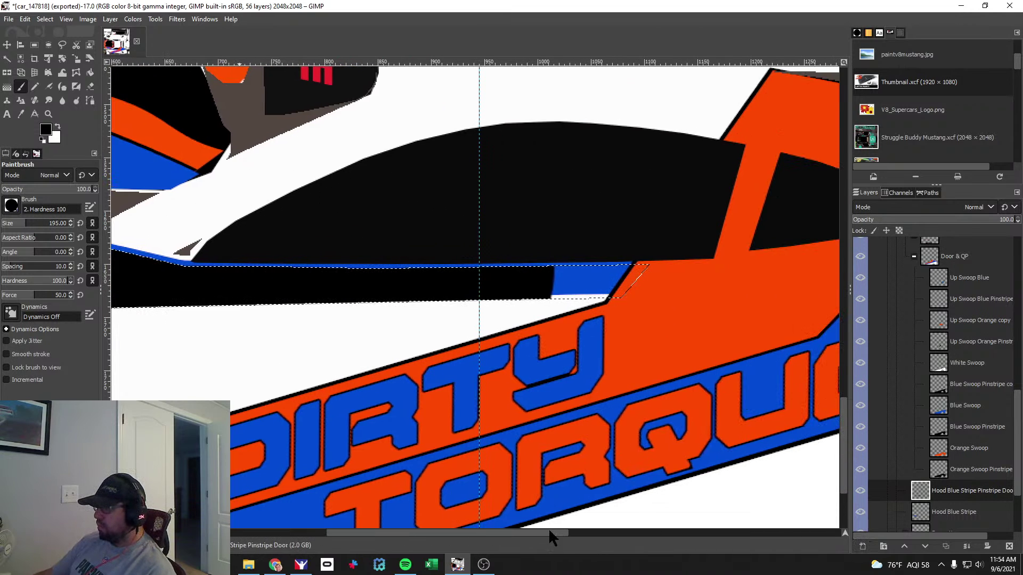
pyautogui.moveTo(975, 499); pyautogui.dragTo(977, 469)
pyautogui.moveTo(968, 518); pyautogui.dragTo(968, 473)
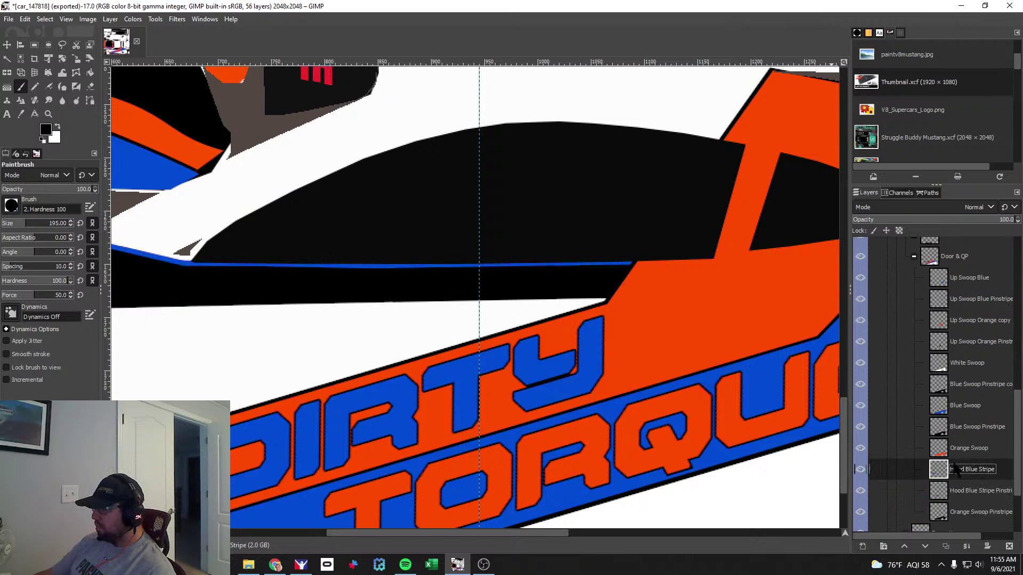
# Toggle the Hood Blue Stripe and door pinstripe layers' visibility to examine which one holds the black fill and which the blue stripe.
pyautogui.click(971, 492)
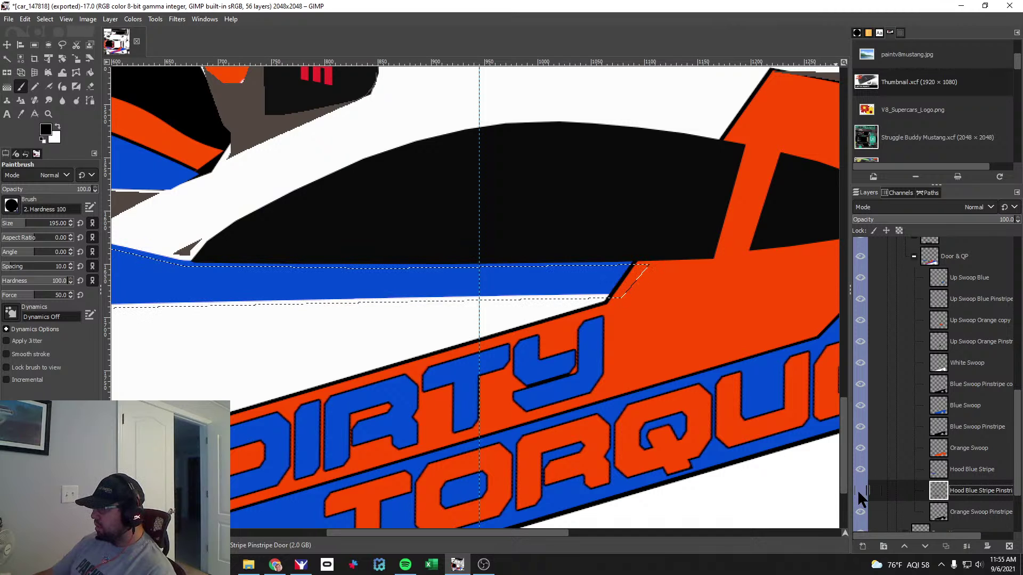
pyautogui.click(960, 476)
pyautogui.click(858, 468)
pyautogui.click(859, 468)
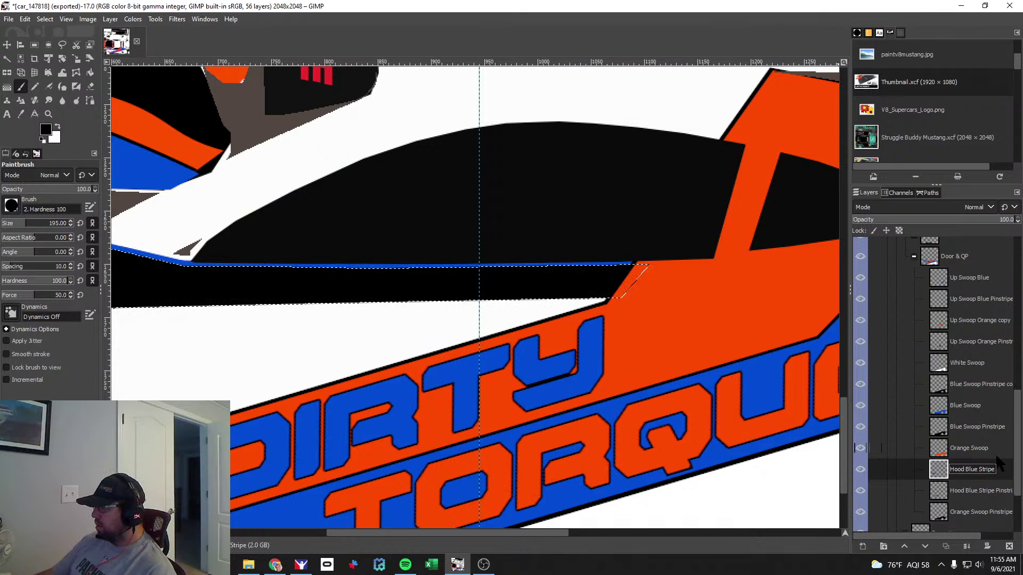
pyautogui.click(859, 469)
pyautogui.click(859, 468)
pyautogui.scroll(5, 964, 474)
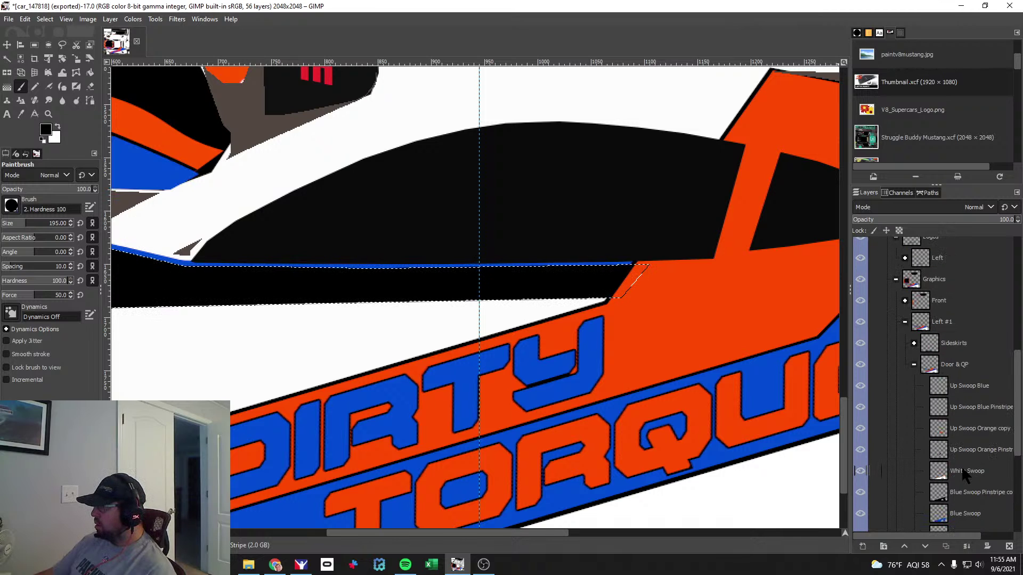
pyautogui.click(904, 300)
pyautogui.click(905, 300)
pyautogui.scroll(-5, 963, 390)
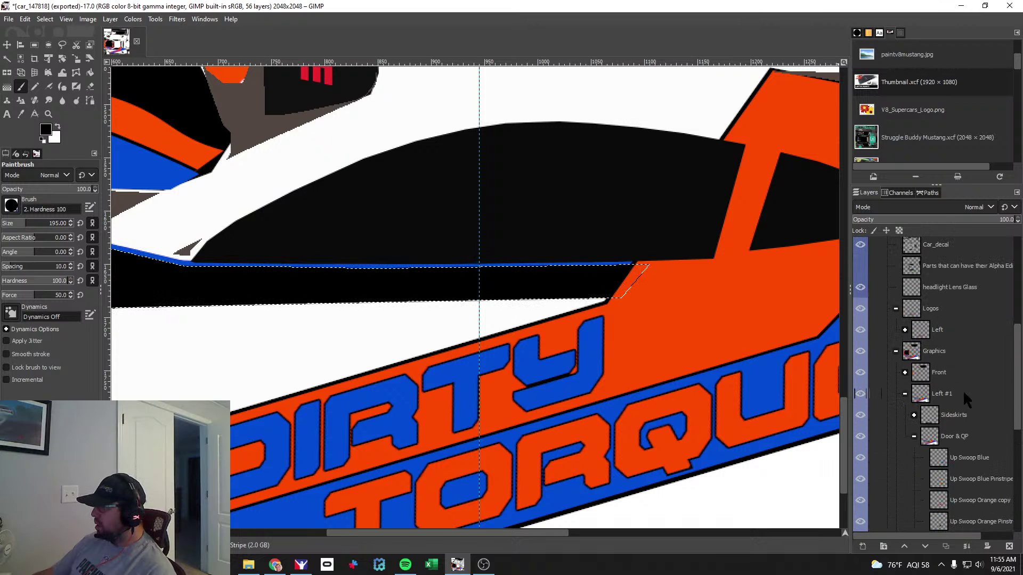
pyautogui.scroll(-2, 964, 492)
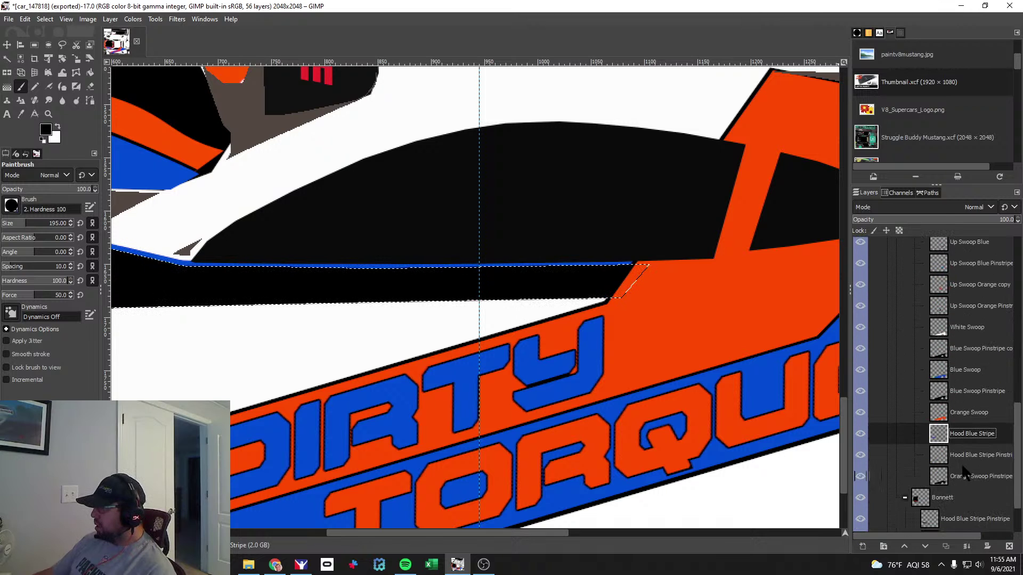
pyautogui.click(905, 456)
pyautogui.hotkey('ctrl', 'shift', 'a')
pyautogui.click(862, 456)
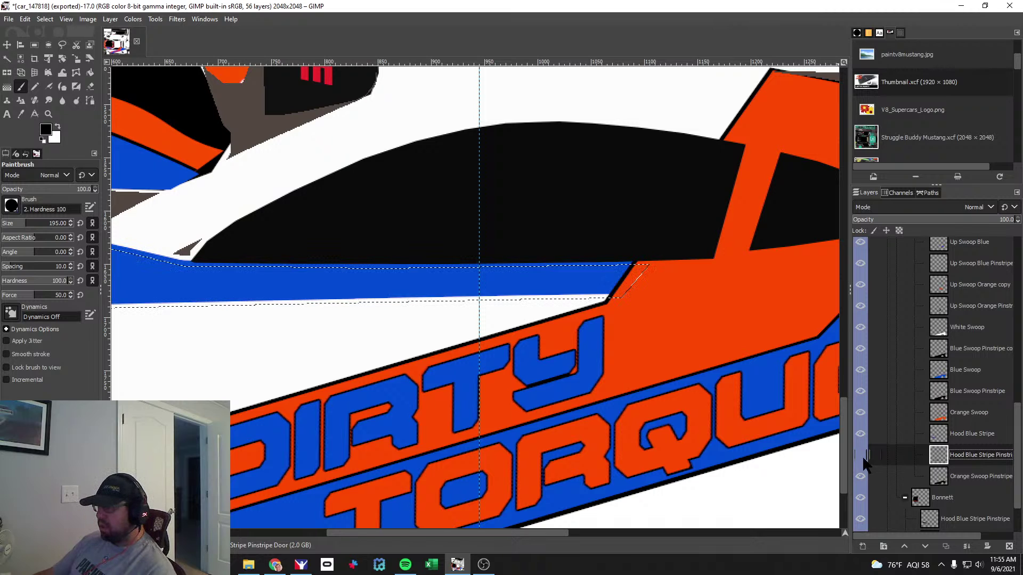
pyautogui.click(860, 436)
pyautogui.click(860, 434)
pyautogui.click(860, 435)
pyautogui.click(860, 435)
pyautogui.click(860, 434)
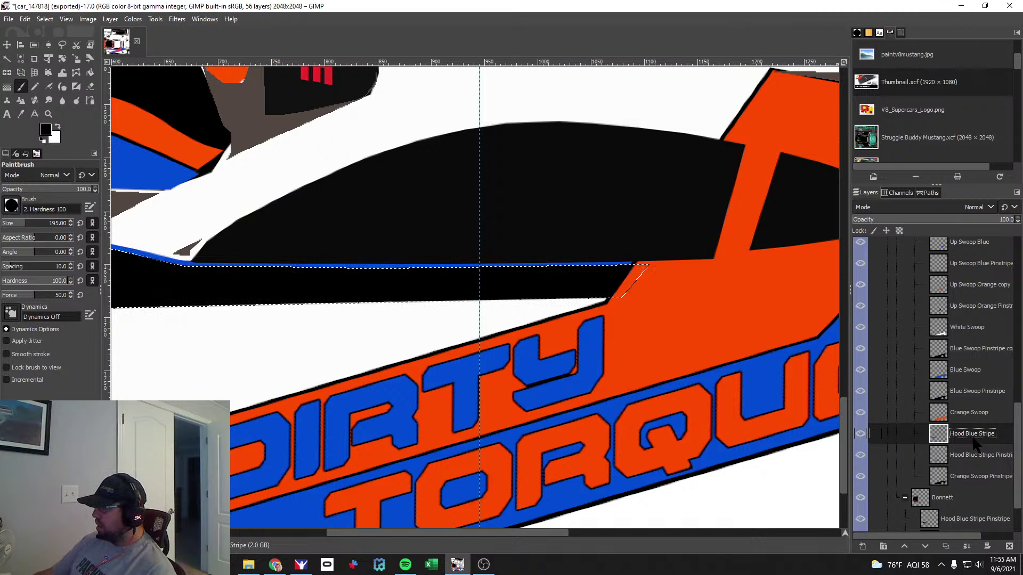
# Move Hood Blue Stripe to the top of the Front group, and Bonnett's Hood Blue Stripe Pinstripe layer into Door & QP beneath Orange Swoop.
pyautogui.moveTo(952, 438); pyautogui.dragTo(951, 268)
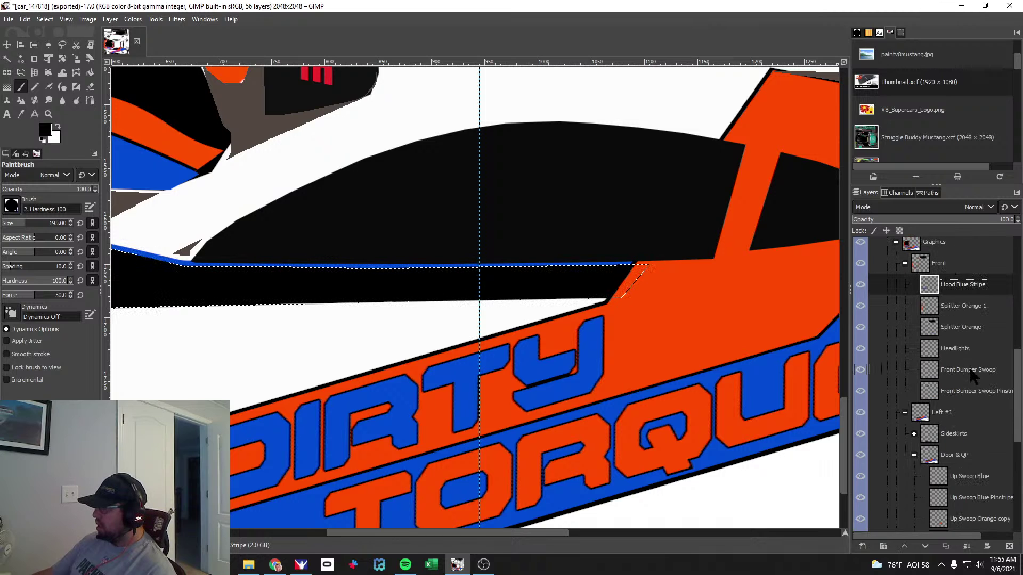
pyautogui.scroll(1, 968, 397)
pyautogui.scroll(-4, 967, 398)
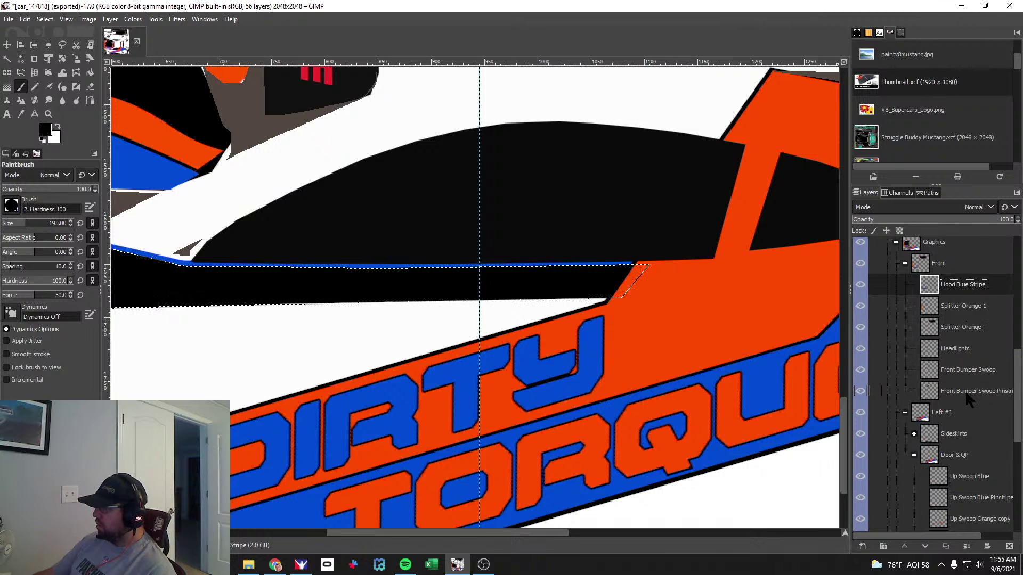
pyautogui.scroll(-7, 945, 387)
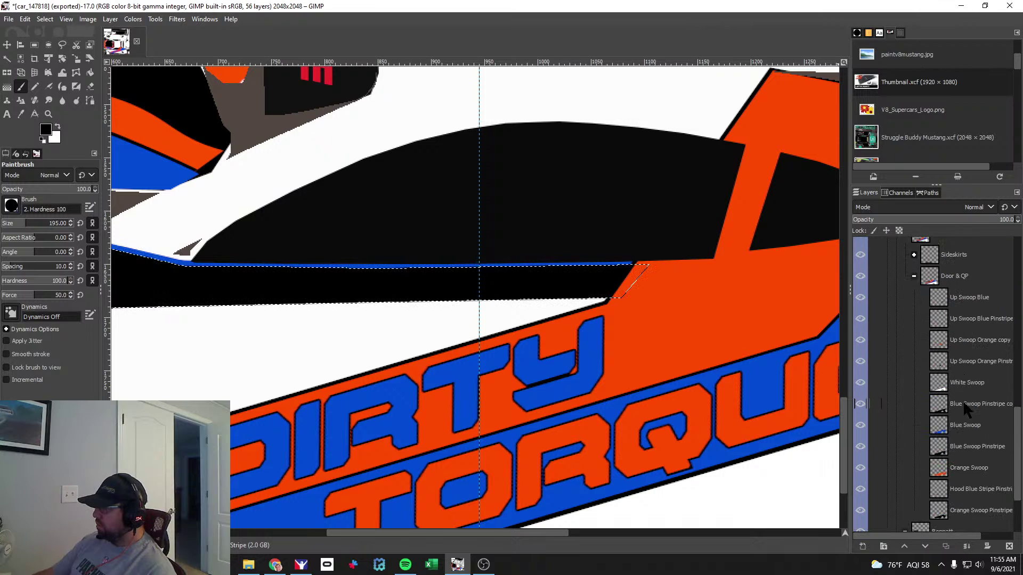
pyautogui.click(954, 458)
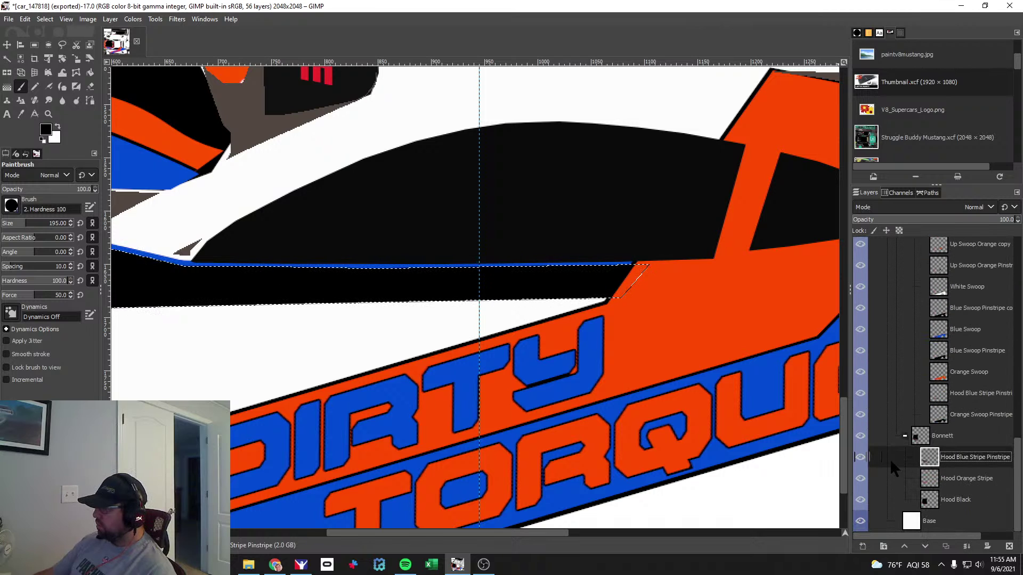
pyautogui.click(860, 457)
pyautogui.click(861, 457)
pyautogui.moveTo(953, 462); pyautogui.dragTo(975, 393)
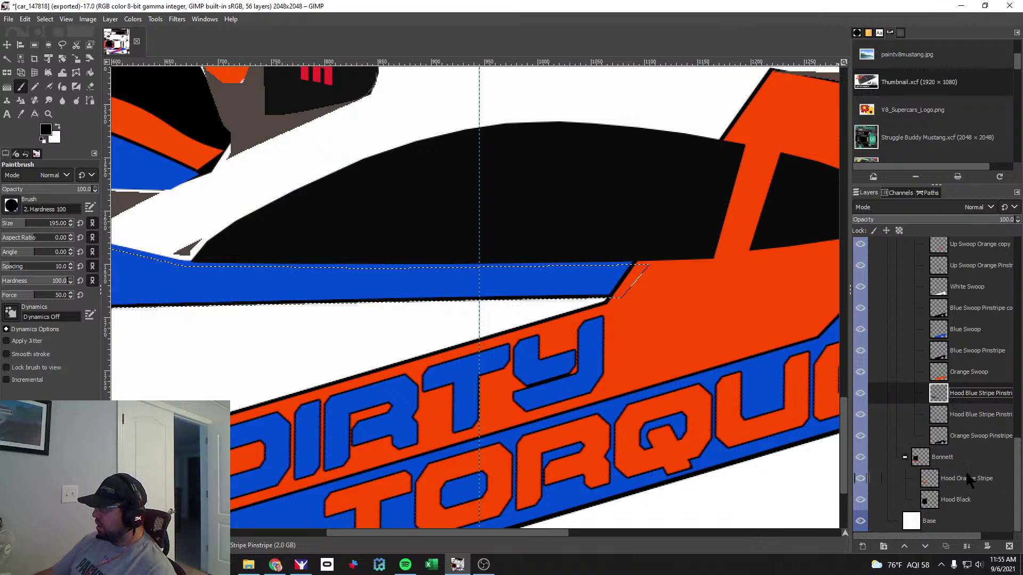
# Export the updated livery over the existing car TGA file in the iRacing Mustang GT paint folder.
pyautogui.scroll(3, 980, 469)
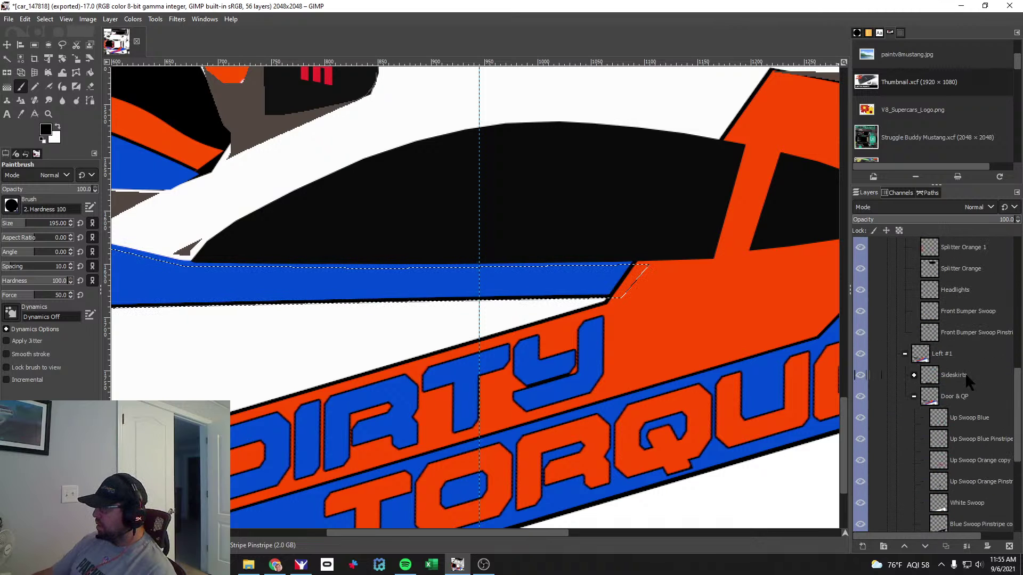
pyautogui.scroll(-2, 966, 379)
pyautogui.scroll(-2, 965, 379)
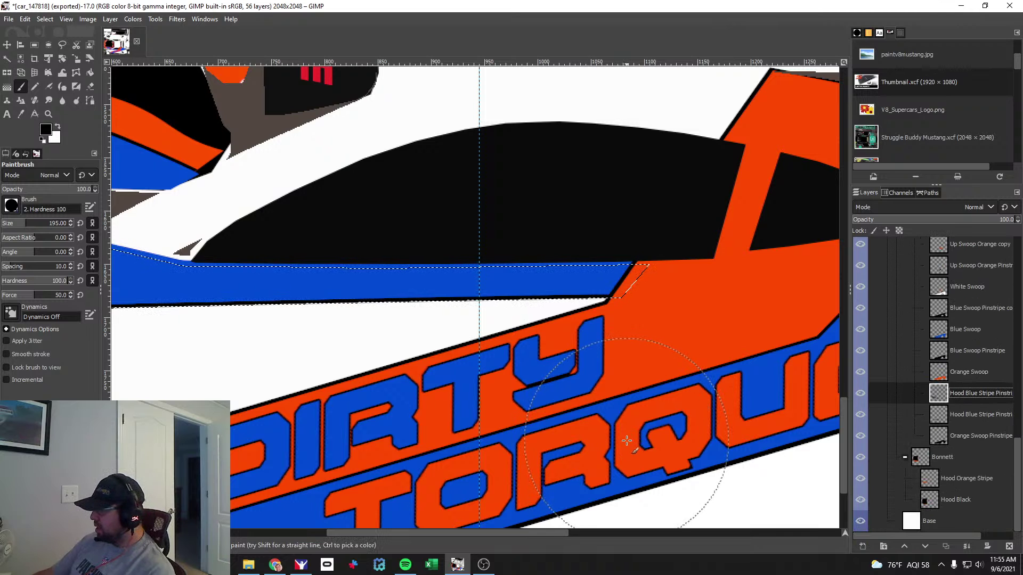
pyautogui.hotkey('ctrl', 'e')
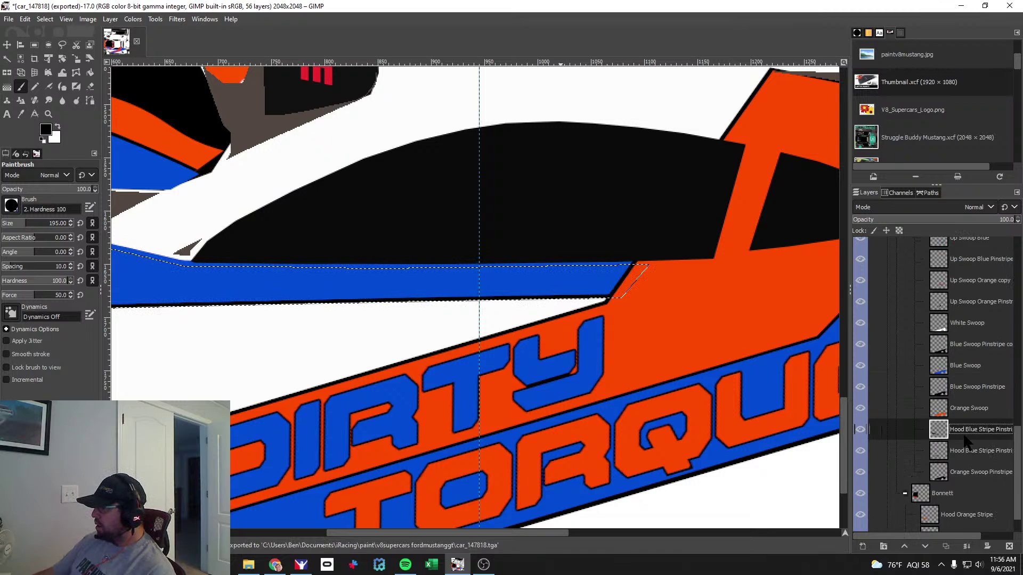
# Check the Left #1 graphics by toggling the group's visibility, and move the Hood Blue Stripe layer from Front to the top of Bonnett.
pyautogui.scroll(5, 964, 441)
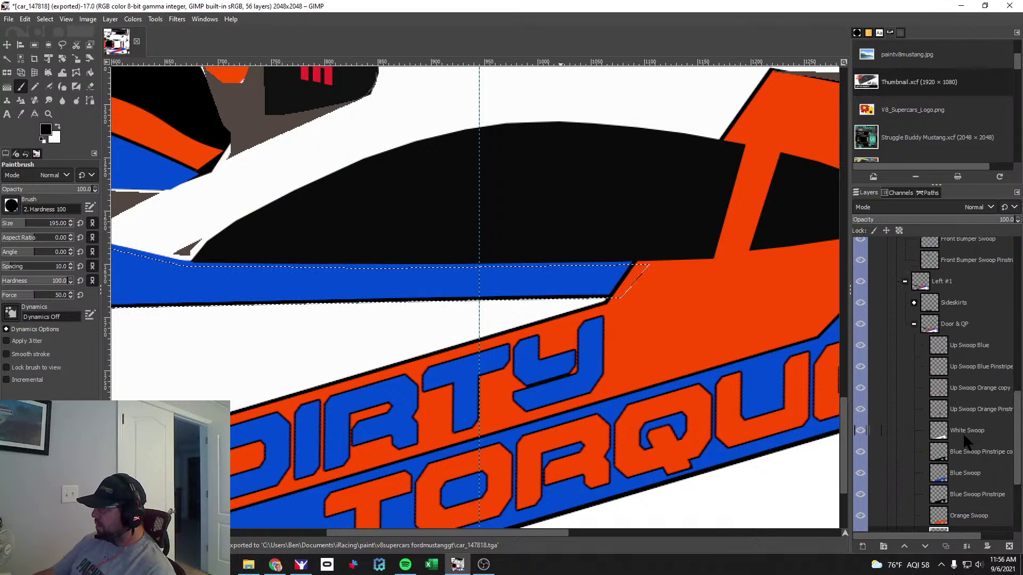
pyautogui.scroll(3, 965, 441)
pyautogui.click(861, 351)
pyautogui.click(861, 351)
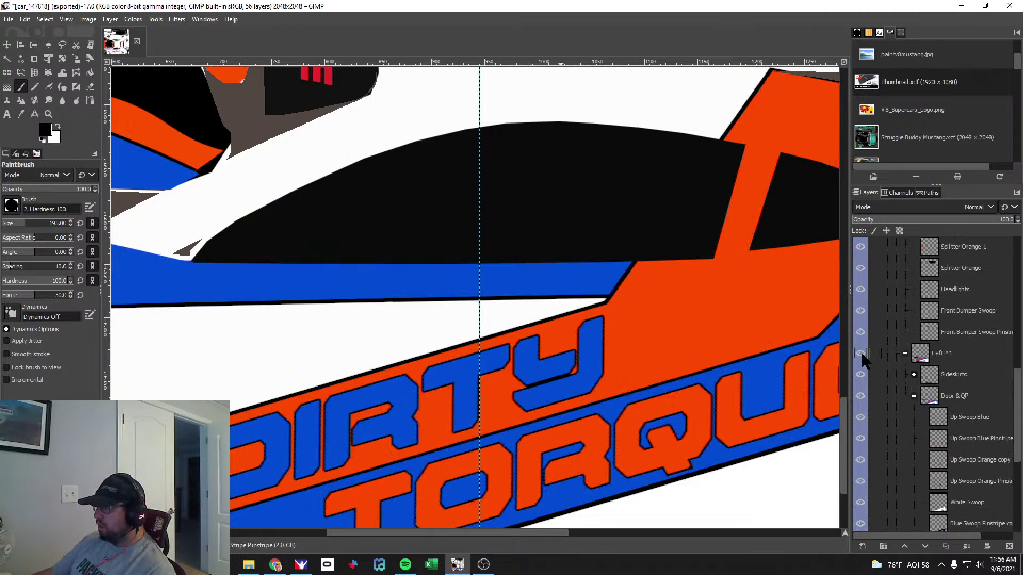
pyautogui.scroll(3, 954, 390)
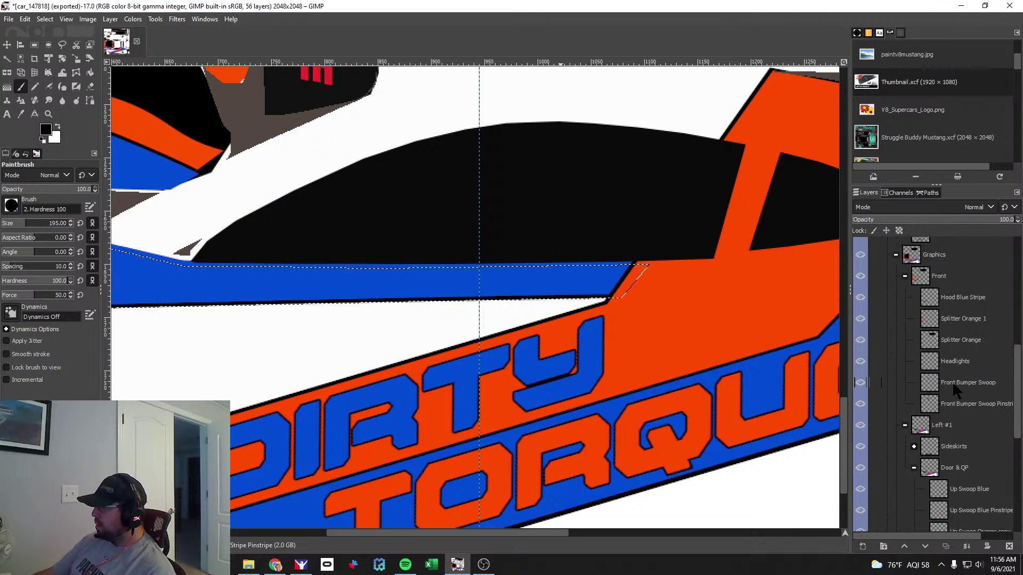
pyautogui.click(958, 300)
pyautogui.moveTo(959, 302); pyautogui.dragTo(946, 465)
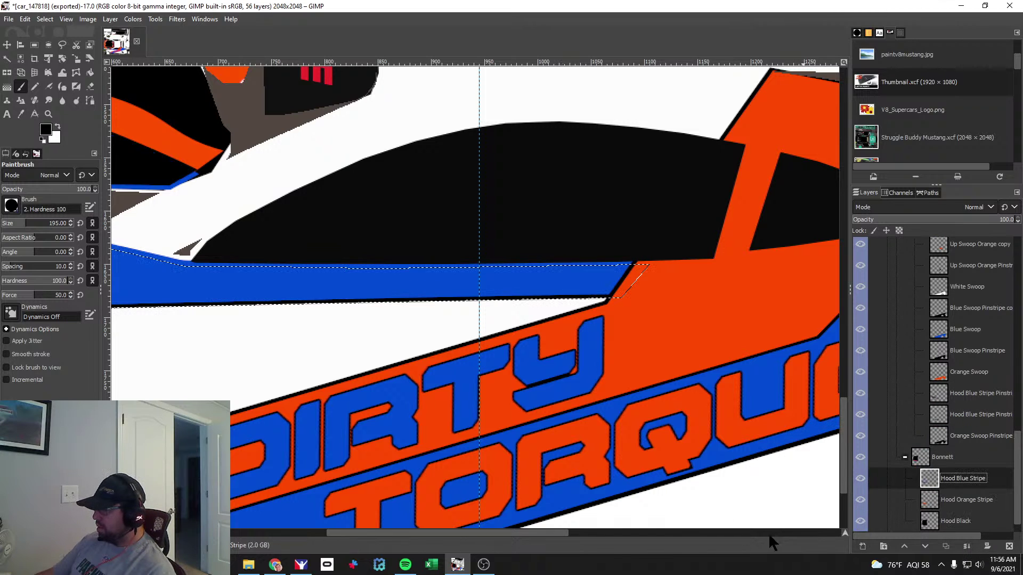
# Try the Hood Blue Stripe layer below Hood Black, return it to the top of the Bonnett group, and clear the selection.
pyautogui.moveTo(513, 536); pyautogui.dragTo(368, 527)
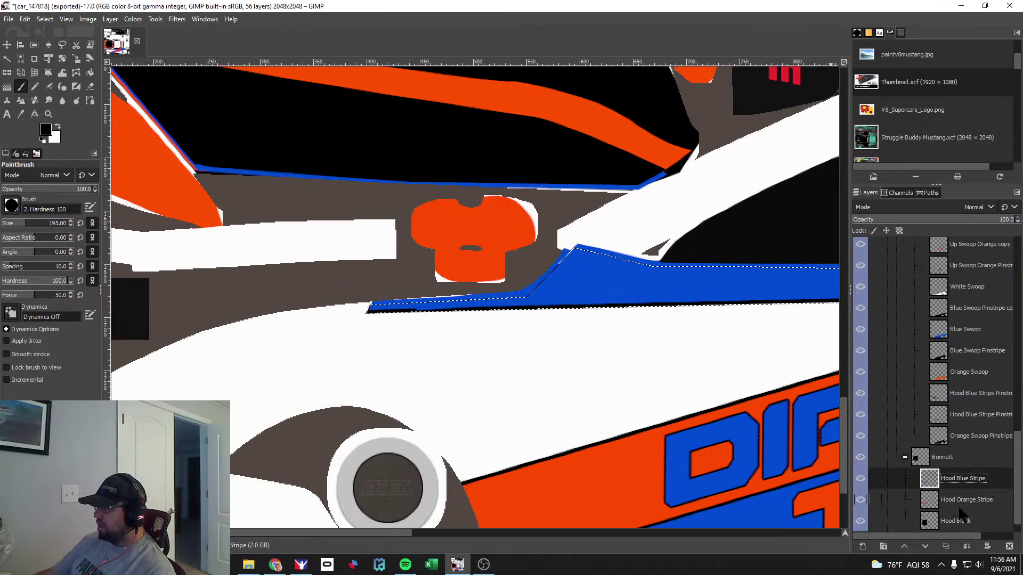
pyautogui.moveTo(946, 482); pyautogui.dragTo(949, 506)
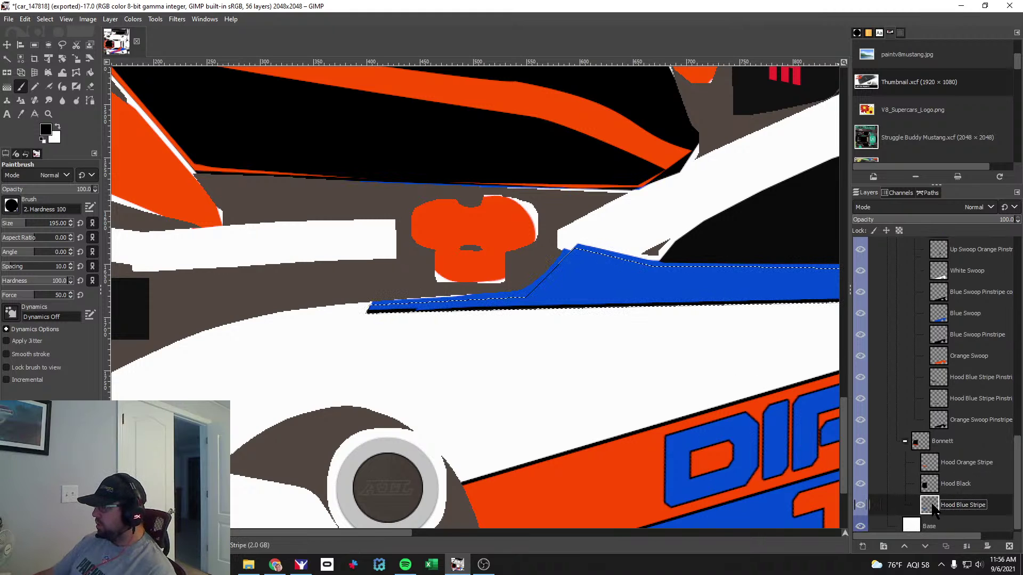
pyautogui.click(45, 18)
pyautogui.click(64, 47)
pyautogui.moveTo(955, 506); pyautogui.dragTo(962, 464)
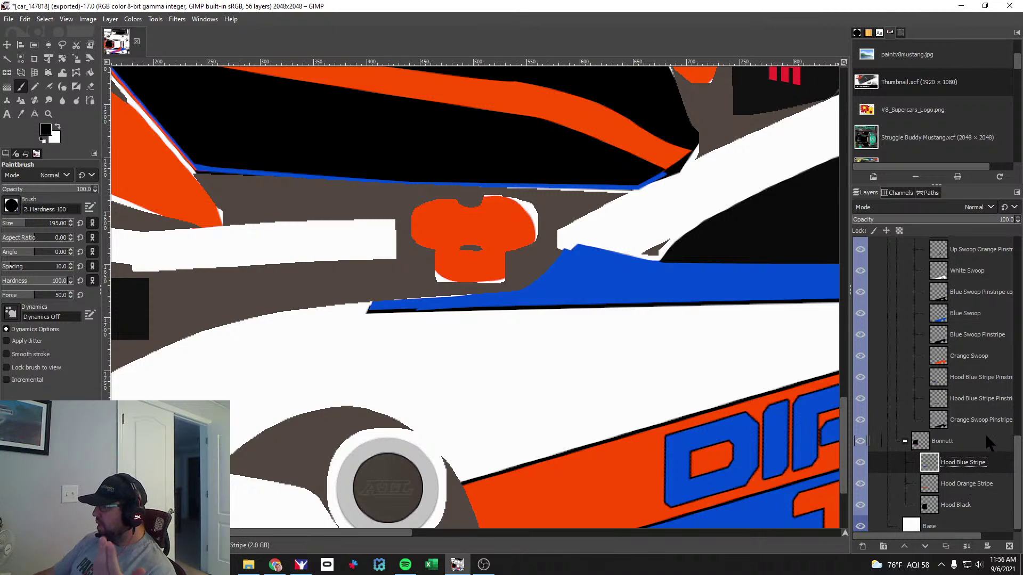
# Select the Orange Swoop Pinstripe layer and examine the Left #1 graphics by toggling the group's visibility.
pyautogui.click(973, 425)
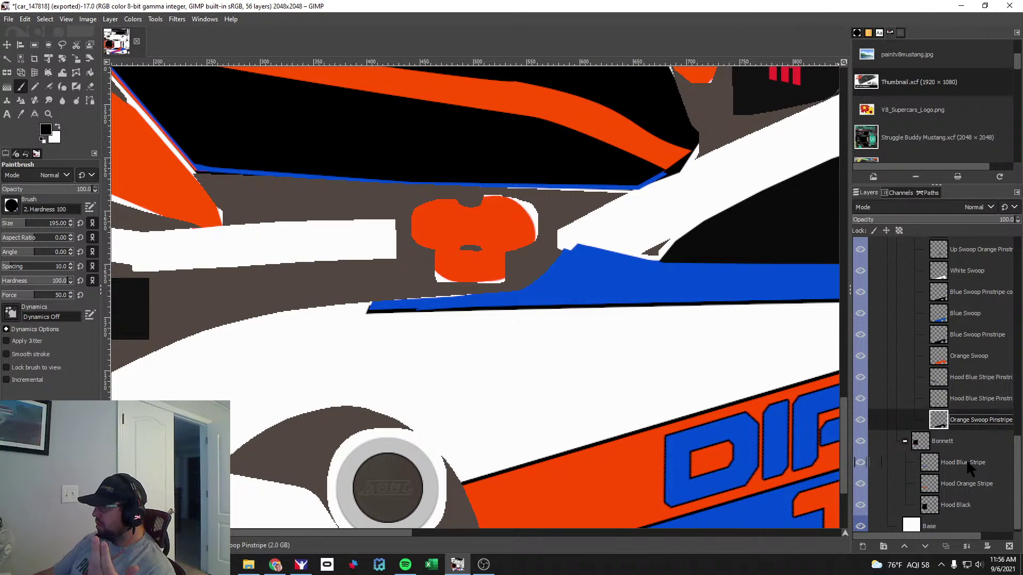
pyautogui.scroll(5, 938, 427)
pyautogui.click(861, 308)
pyautogui.click(861, 308)
pyautogui.scroll(-3, 970, 429)
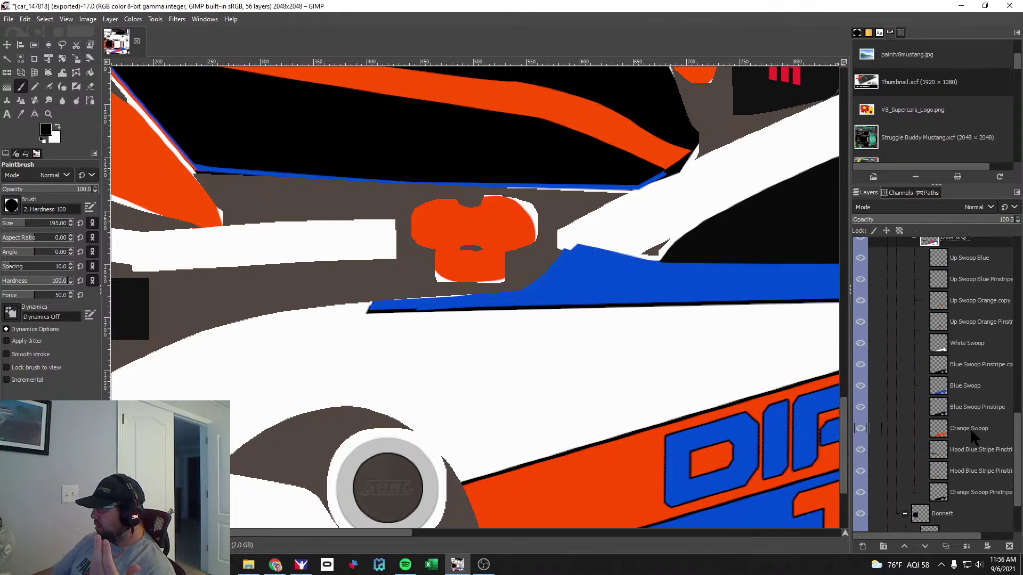
# Examine the two Hood Blue Stripe Pinstripe layers in the door group by toggling each one's visibility.
pyautogui.click(879, 474)
pyautogui.click(858, 470)
pyautogui.click(858, 470)
pyautogui.click(856, 448)
pyautogui.click(857, 448)
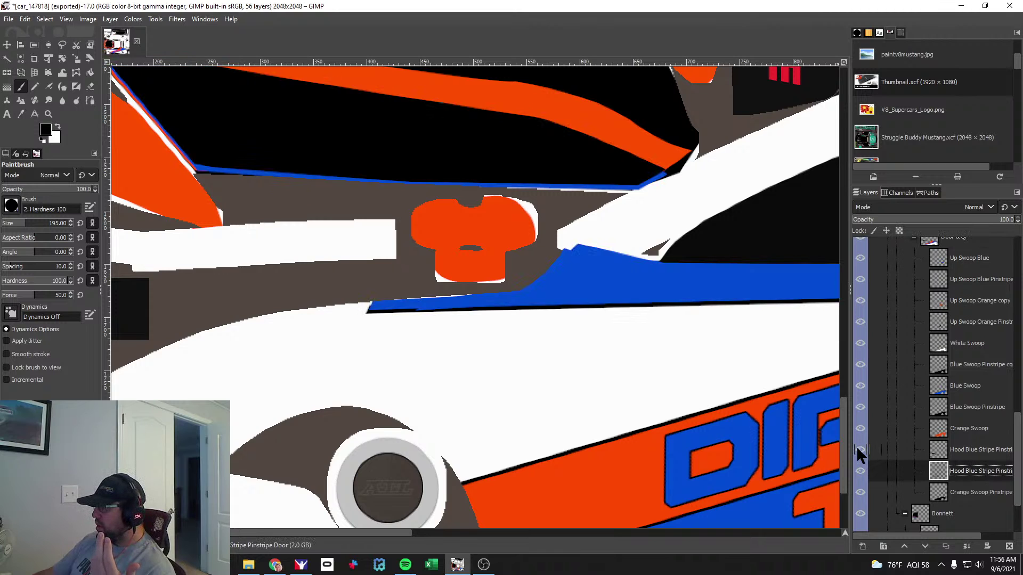
pyautogui.click(855, 446)
pyautogui.click(855, 446)
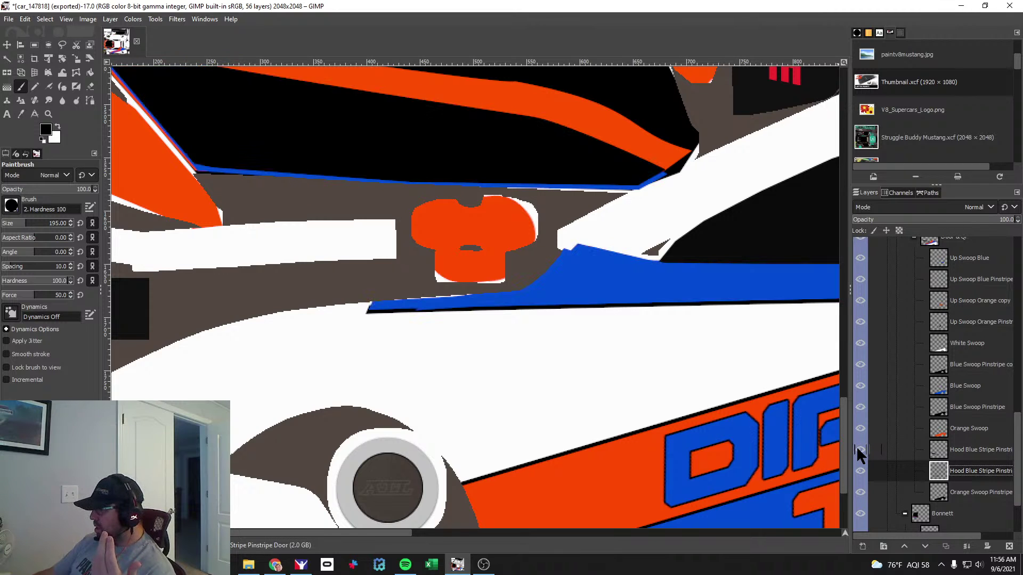
# Move the Hood Blue Stripe Pinstripe layer from the door group into the Bonnett group, directly below Hood Blue Stripe.
pyautogui.click(973, 451)
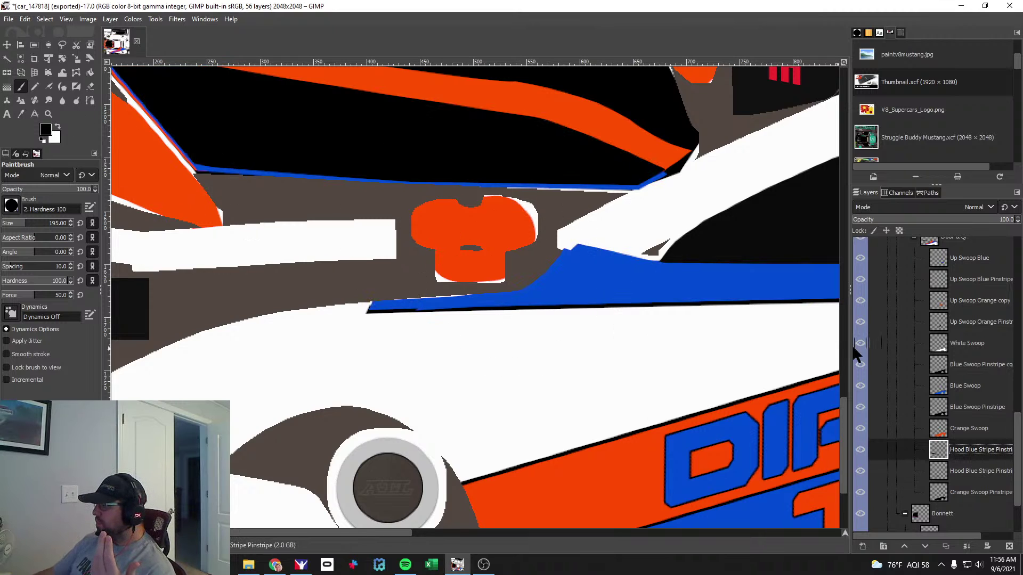
pyautogui.click(957, 472)
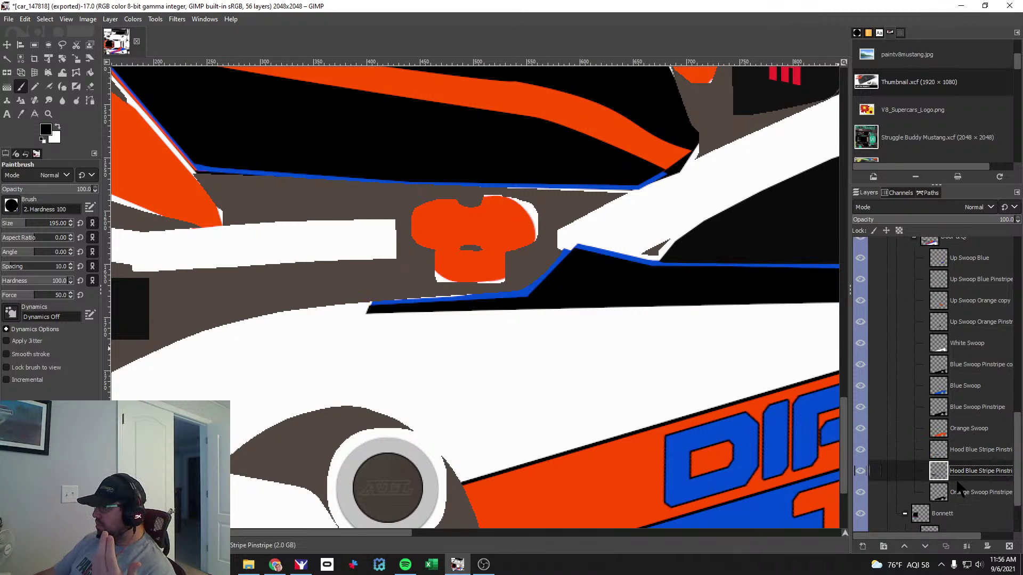
pyautogui.moveTo(961, 479); pyautogui.dragTo(953, 450)
pyautogui.scroll(-3, 971, 484)
pyautogui.moveTo(977, 387); pyautogui.dragTo(968, 476)
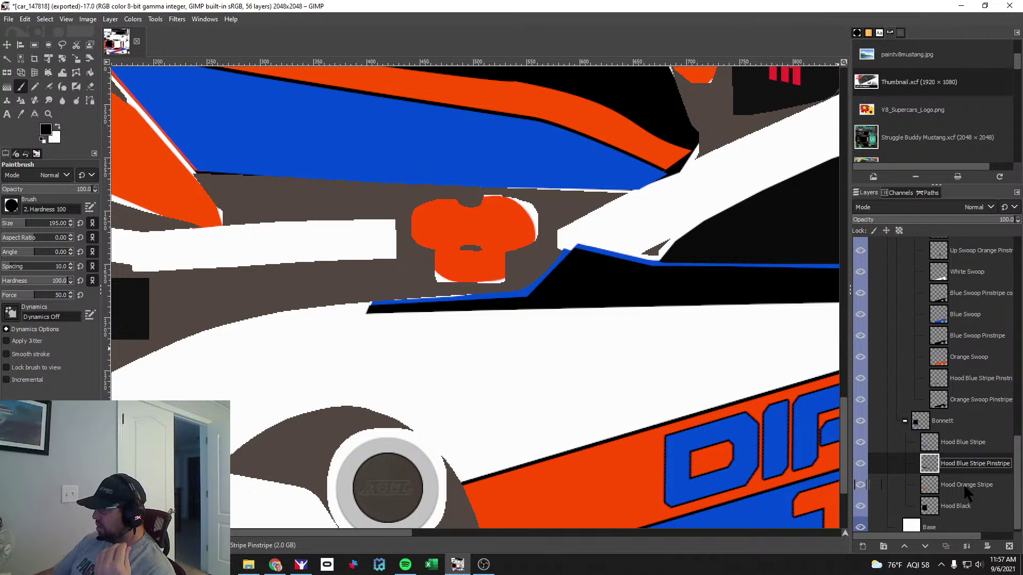
# Try a duplicate of the Hood Blue Stripe layer at several positions in the door group, and delete the copy.
pyautogui.click(968, 445)
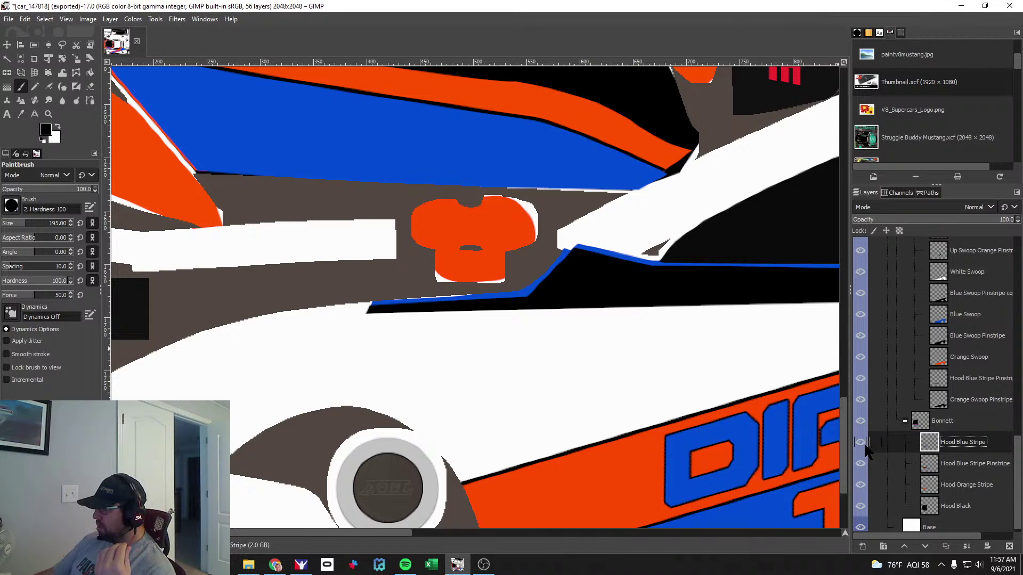
pyautogui.rightClick(960, 447)
pyautogui.click(904, 184)
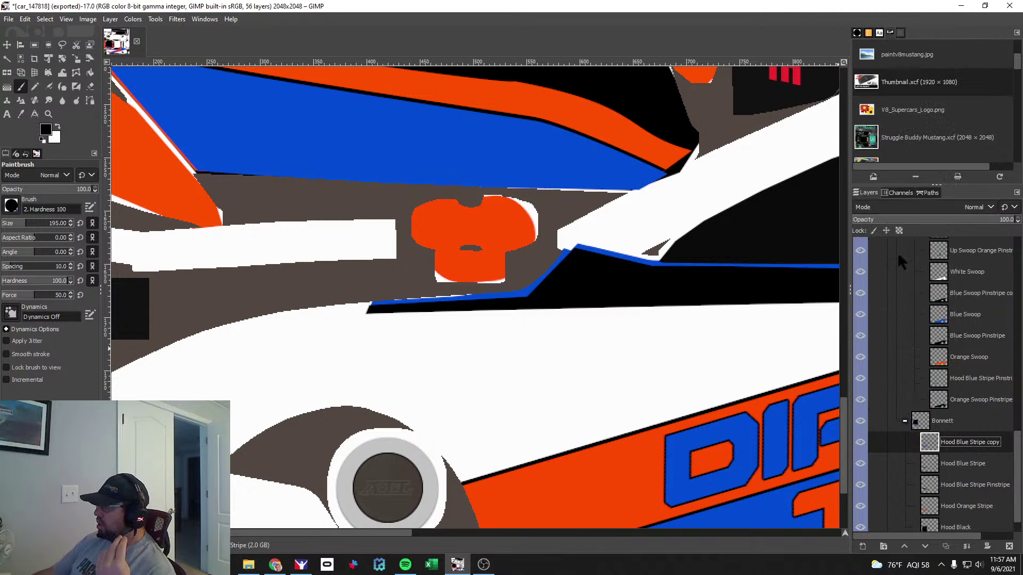
pyautogui.moveTo(953, 450); pyautogui.dragTo(961, 386)
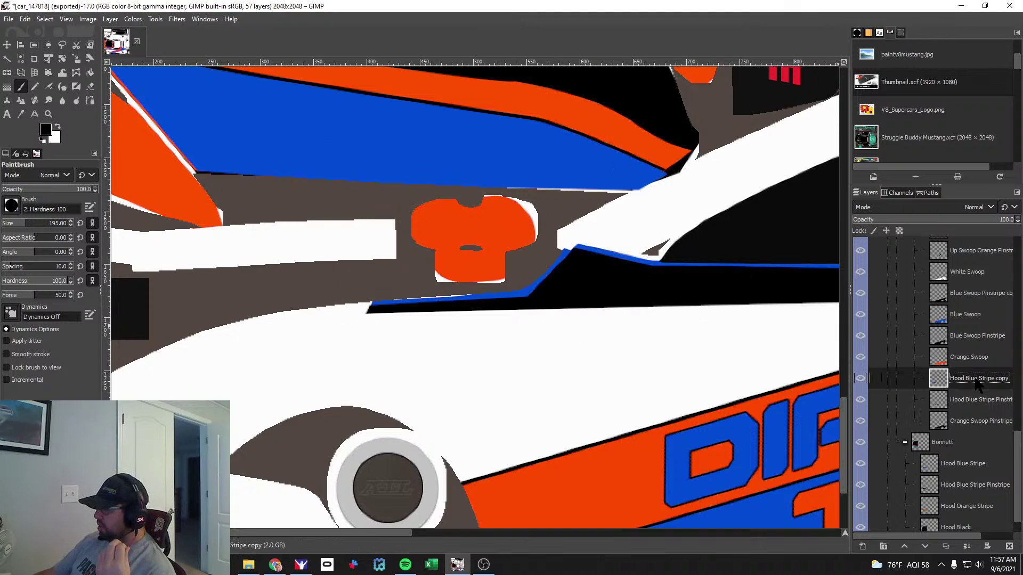
pyautogui.moveTo(973, 386); pyautogui.dragTo(974, 308)
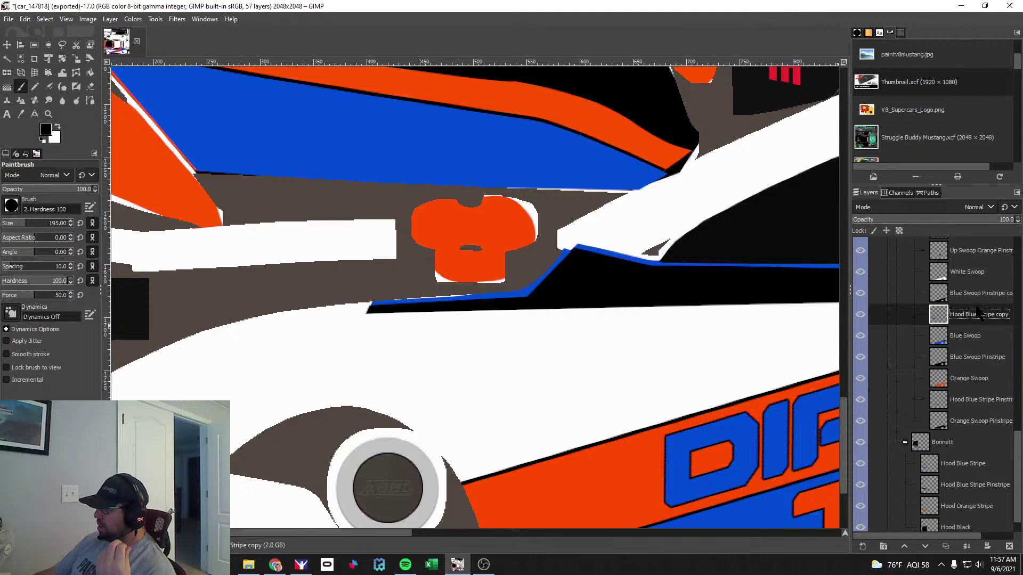
pyautogui.scroll(3, 969, 336)
pyautogui.moveTo(966, 395); pyautogui.dragTo(960, 262)
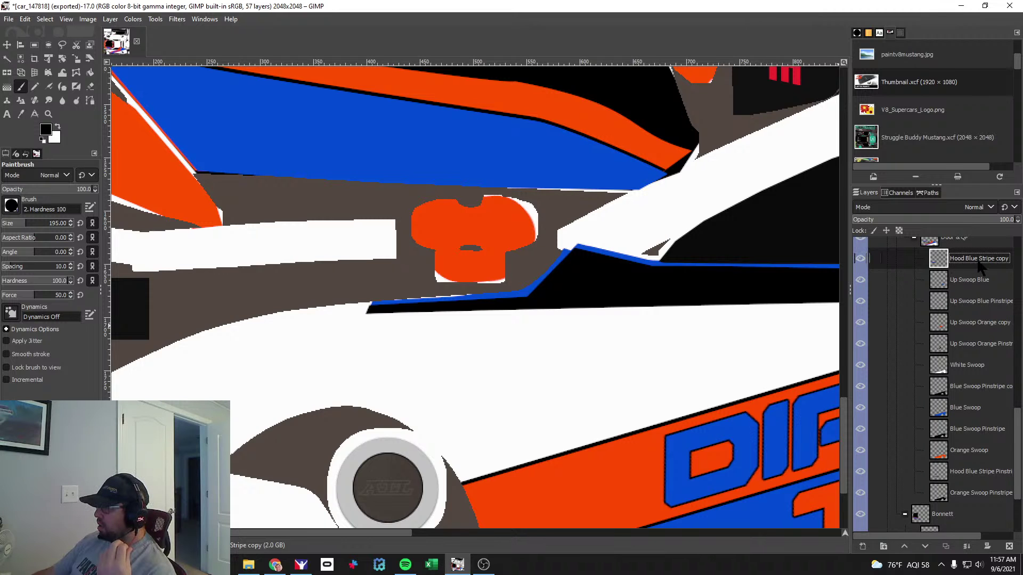
pyautogui.rightClick(951, 258)
pyautogui.click(906, 138)
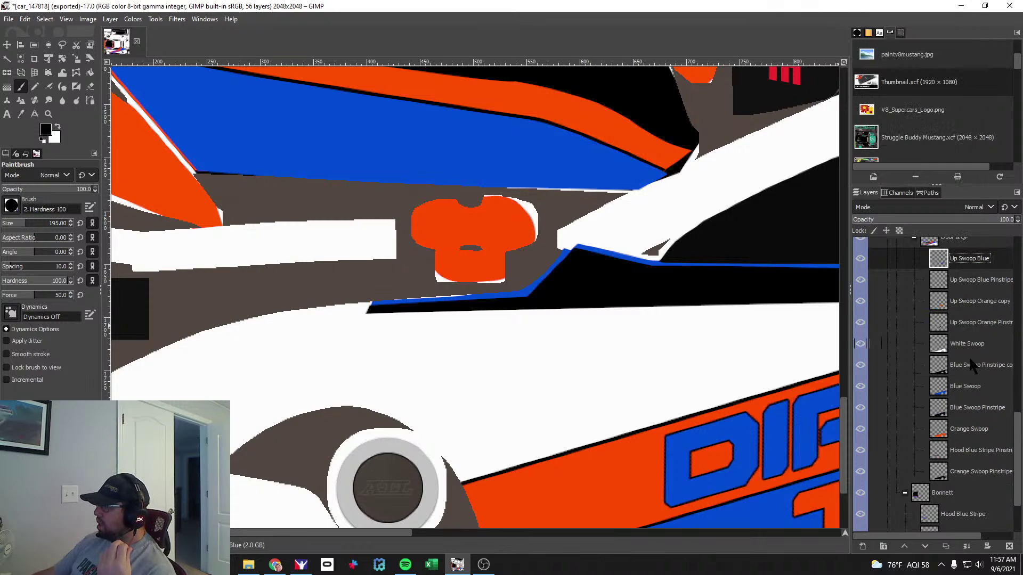
# Examine the hood stripe and pinstripe layers in the Bonnett group by toggling the layers' and the group's visibility.
pyautogui.click(948, 458)
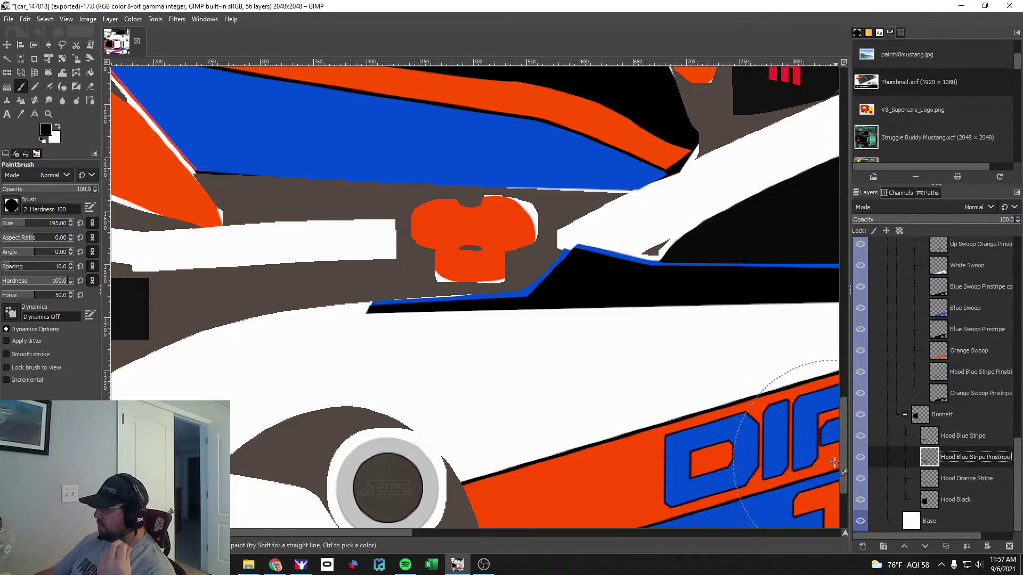
pyautogui.click(858, 456)
pyautogui.click(874, 476)
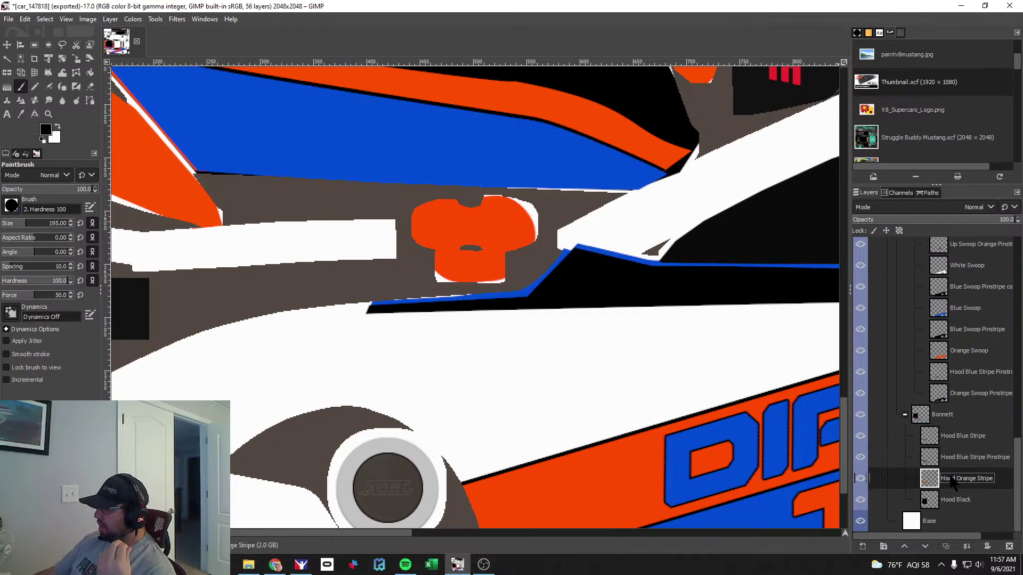
pyautogui.click(861, 436)
pyautogui.click(861, 434)
pyautogui.click(874, 436)
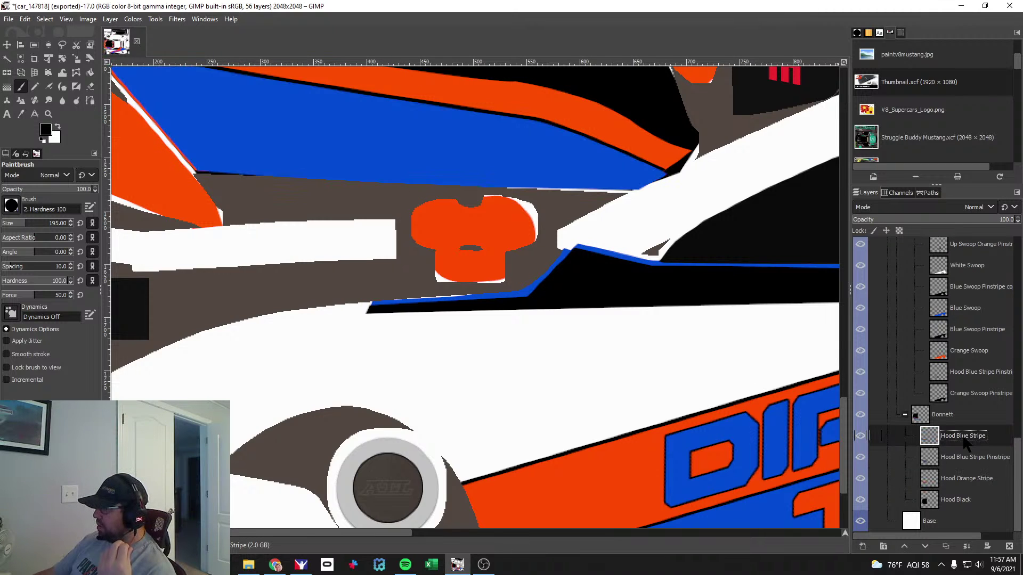
pyautogui.click(860, 415)
pyautogui.click(860, 415)
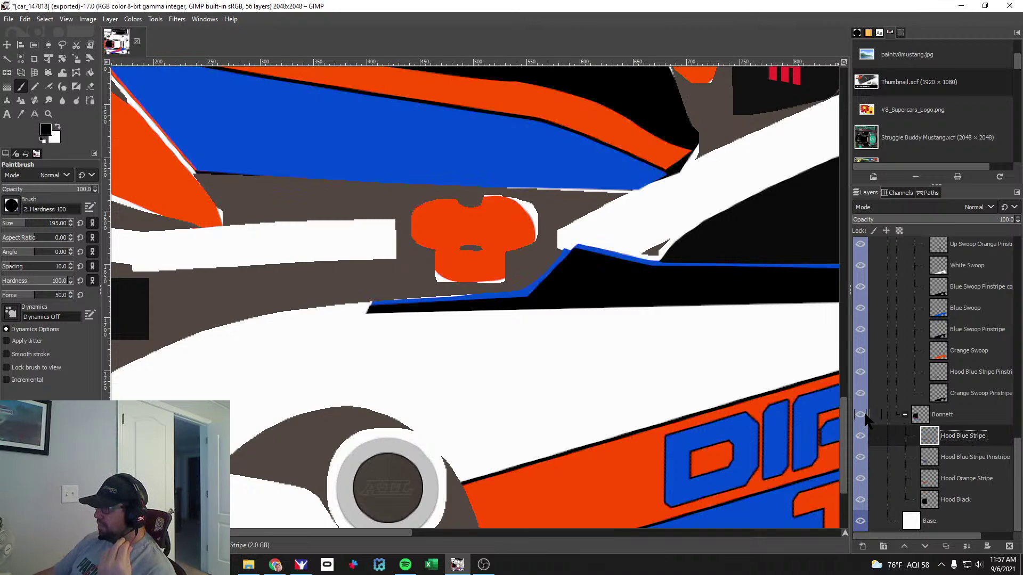
# Check the Hood Blue Stripe Pinstripe Door layer by toggling its visibility, and move it to the end of the door group below Orange Swoop Pinstripe.
pyautogui.click(974, 371)
pyautogui.click(859, 372)
pyautogui.click(859, 371)
pyautogui.click(859, 372)
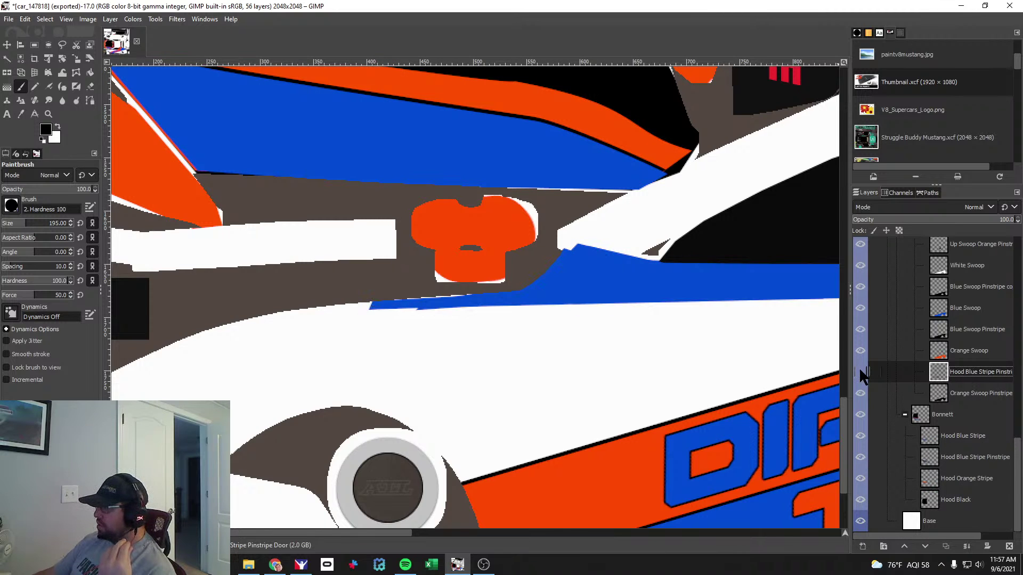
pyautogui.click(860, 372)
pyautogui.moveTo(971, 379); pyautogui.dragTo(966, 405)
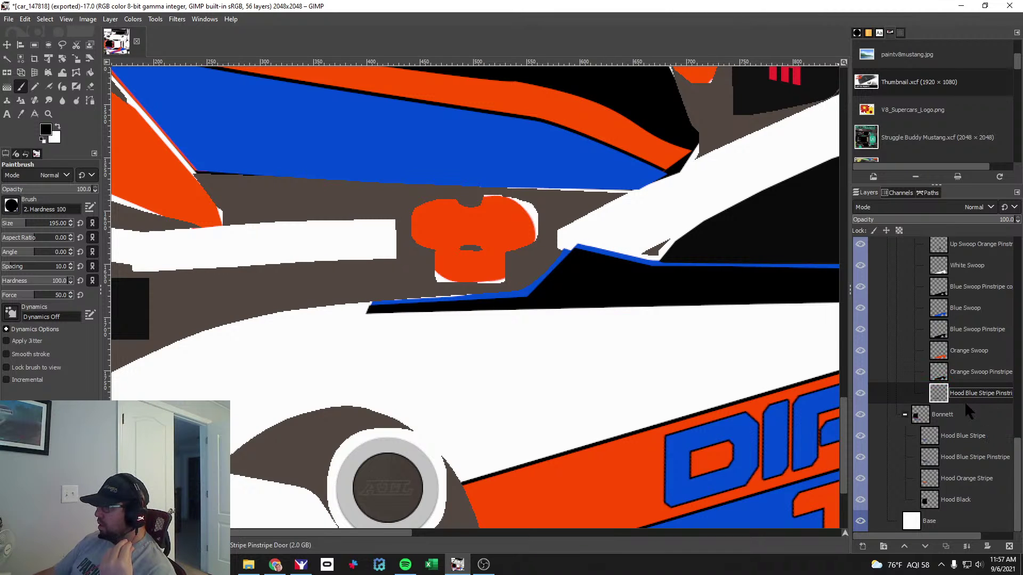
# Compare the Hood Blue Stripe and Hood Blue Stripe Pinstripe layers in the Bonnett group by toggling their visibility.
pyautogui.click(963, 436)
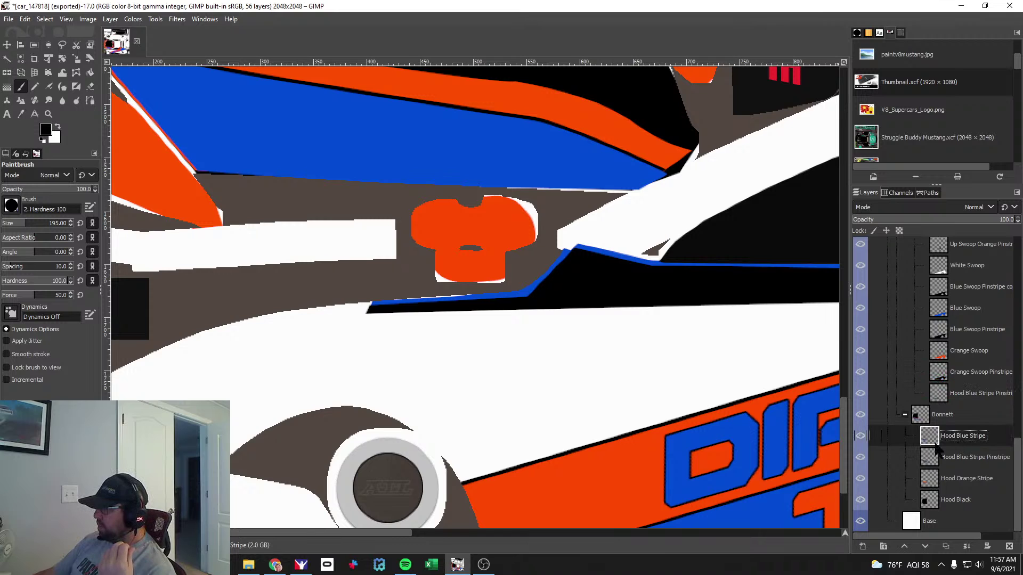
pyautogui.click(859, 436)
pyautogui.click(859, 435)
pyautogui.click(859, 456)
pyautogui.click(860, 457)
pyautogui.click(964, 457)
pyautogui.click(859, 457)
pyautogui.click(860, 457)
pyautogui.click(859, 457)
pyautogui.click(860, 457)
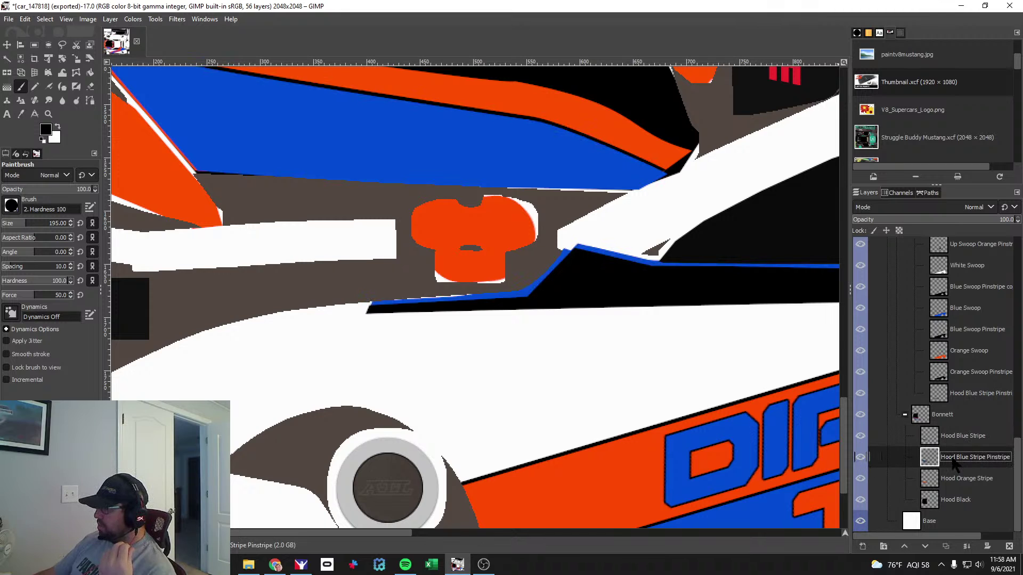
# Duplicate the Hood Blue Stripe Pinstripe layer and move the copy to the end of the door group.
pyautogui.rightClick(954, 464)
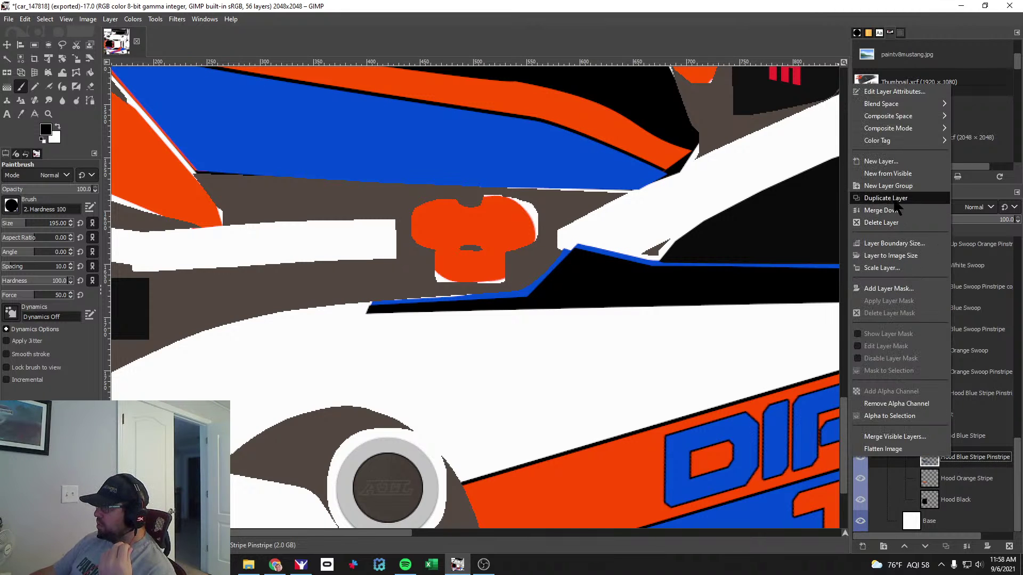
pyautogui.click(920, 195)
pyautogui.moveTo(961, 457); pyautogui.dragTo(970, 404)
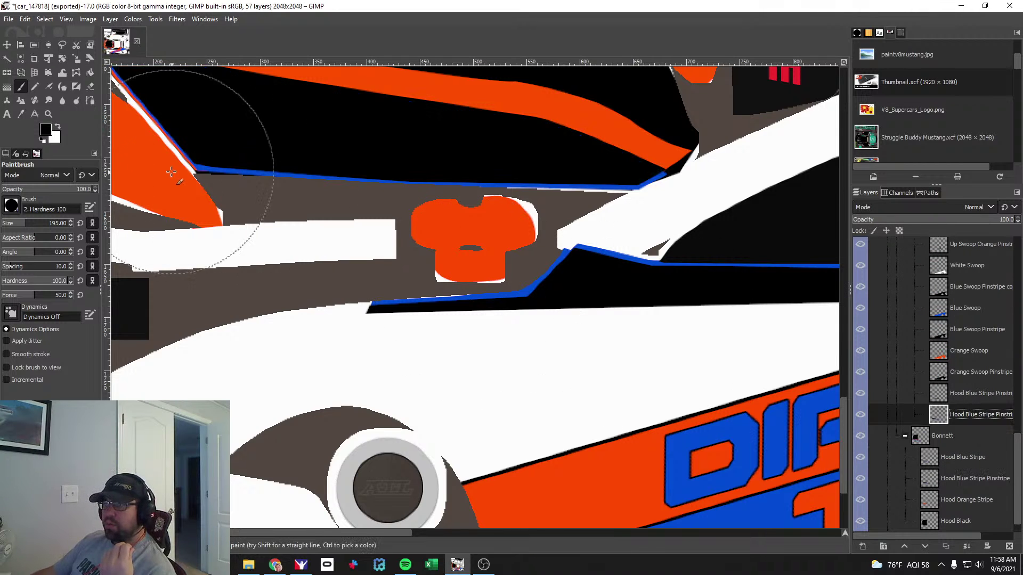
# Erase the hood portion of the duplicated pinstripe layer and move the layer above Hood Blue Stripe Pinstripe Door.
pyautogui.hotkey('shift', 'e')
pyautogui.moveTo(167, 103)
pyautogui.mouseDown()
pyautogui.moveTo(343, 129)
pyautogui.moveTo(625, 115)
pyautogui.mouseUp()
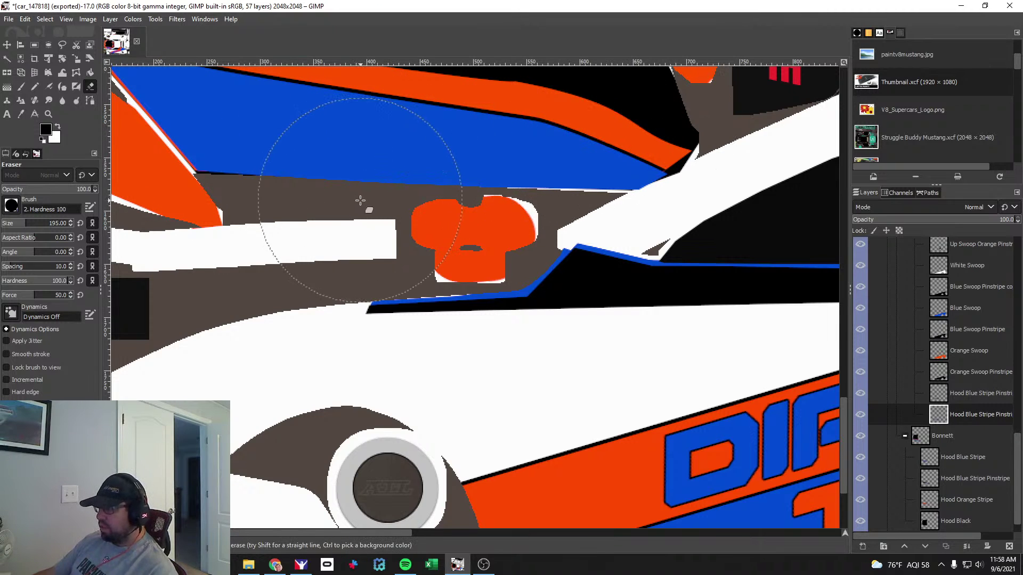
pyautogui.moveTo(982, 415); pyautogui.dragTo(978, 393)
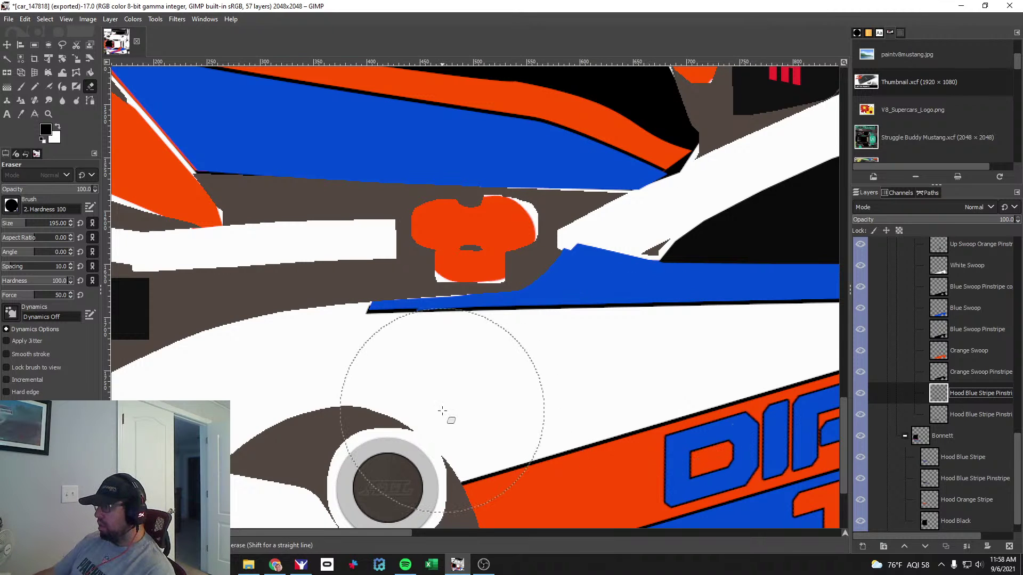
# Export the updated livery over the car TGA file in the Mustang GT paint folder, and switch to iRacing.
pyautogui.hotkey('alt', 'Tab')
pyautogui.hotkey('ctrl', 'e')
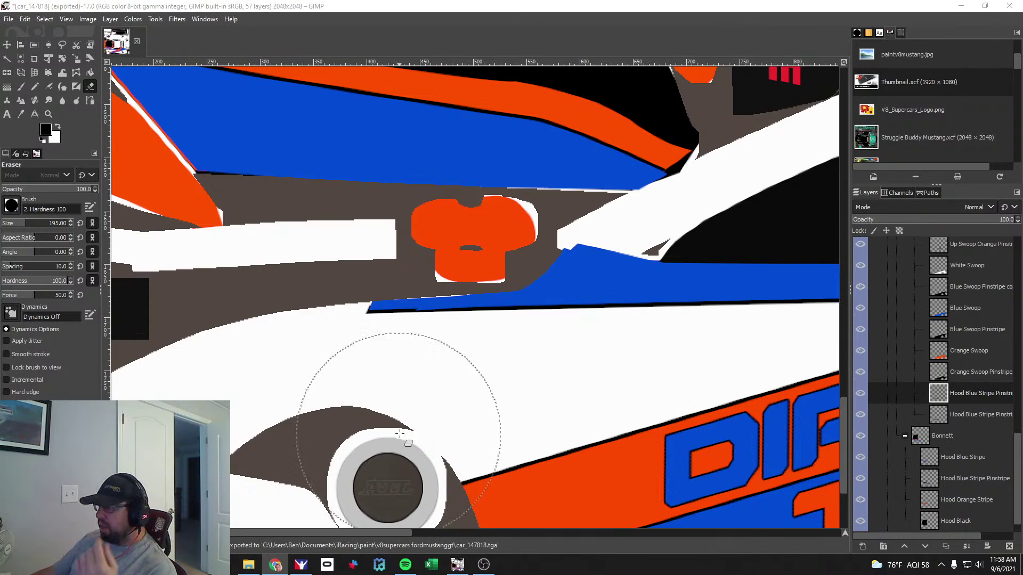
pyautogui.hotkey('alt', 'Tab')
pyautogui.hotkey('alt', 'Tab')
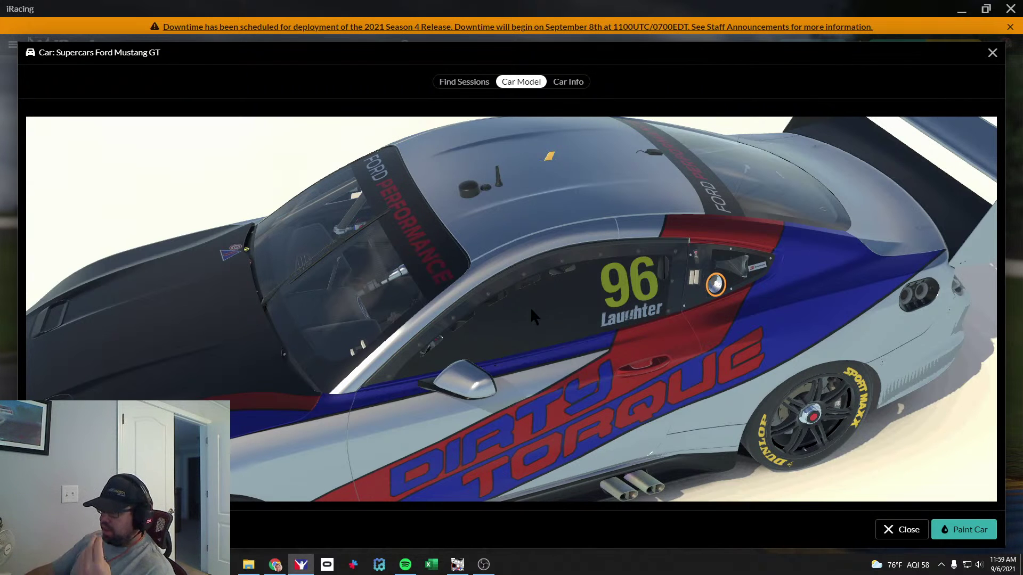
# Examine the hood, fender and door stripes on the Mustang GT car model from several angles, and switch back to GIMP.
pyautogui.scroll(-5, 610, 391)
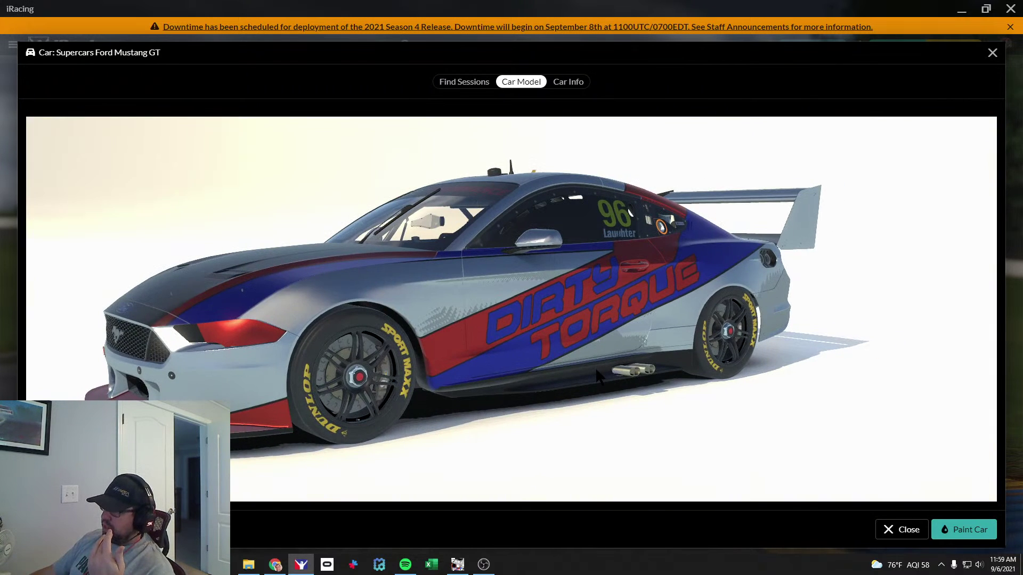
pyautogui.moveTo(507, 311); pyautogui.dragTo(379, 382)
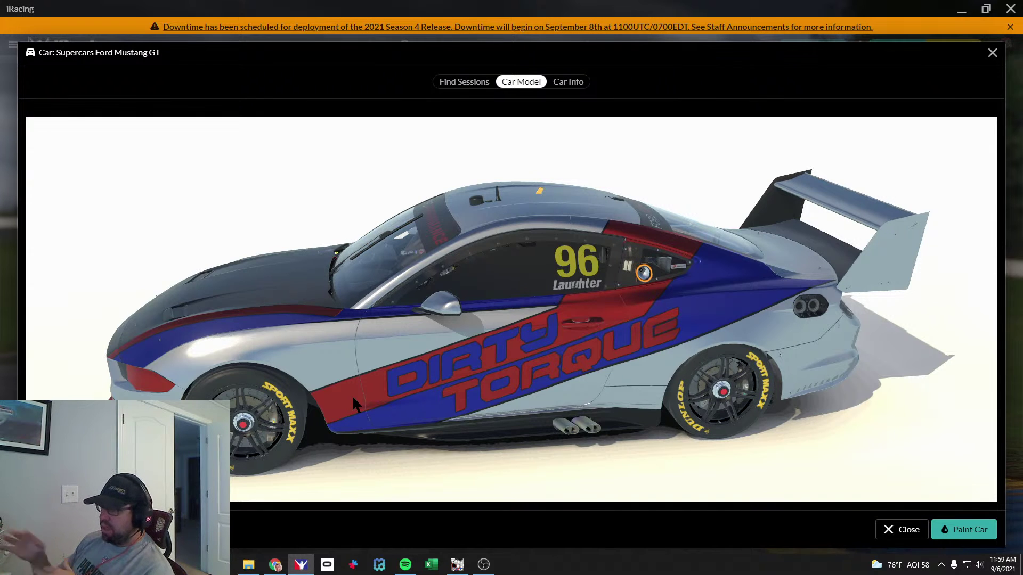
pyautogui.moveTo(459, 292)
pyautogui.mouseDown()
pyautogui.moveTo(466, 310)
pyautogui.moveTo(484, 309)
pyautogui.moveTo(468, 308)
pyautogui.mouseUp()
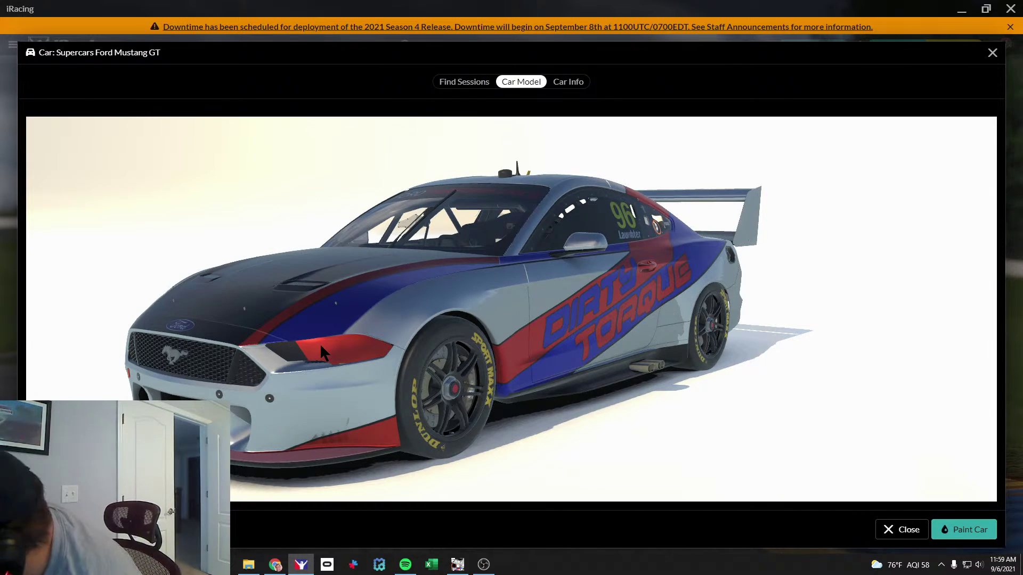
pyautogui.moveTo(551, 322); pyautogui.dragTo(596, 318)
pyautogui.scroll(5, 408, 345)
pyautogui.moveTo(408, 345); pyautogui.dragTo(413, 326)
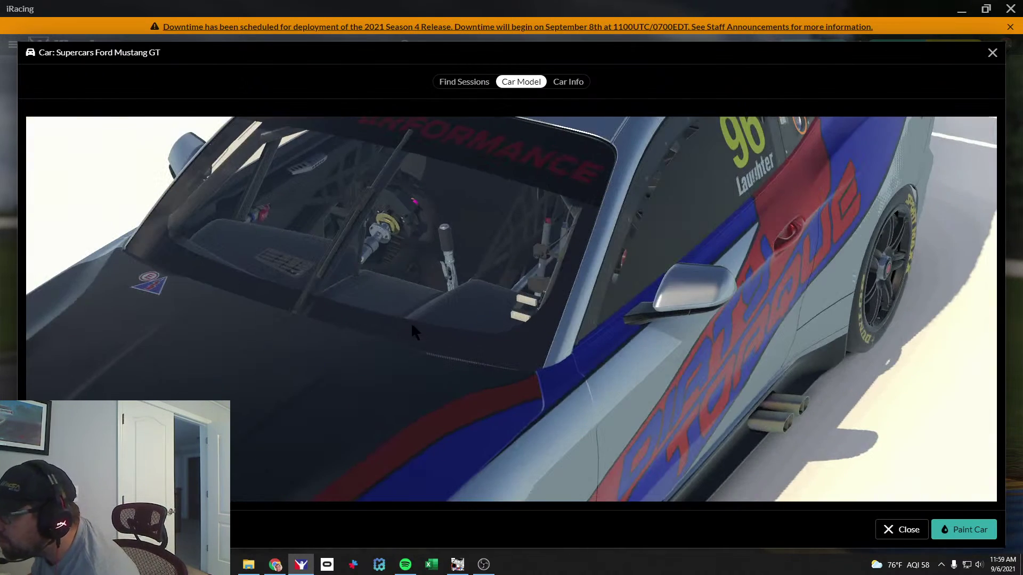
pyautogui.moveTo(512, 395); pyautogui.dragTo(466, 384)
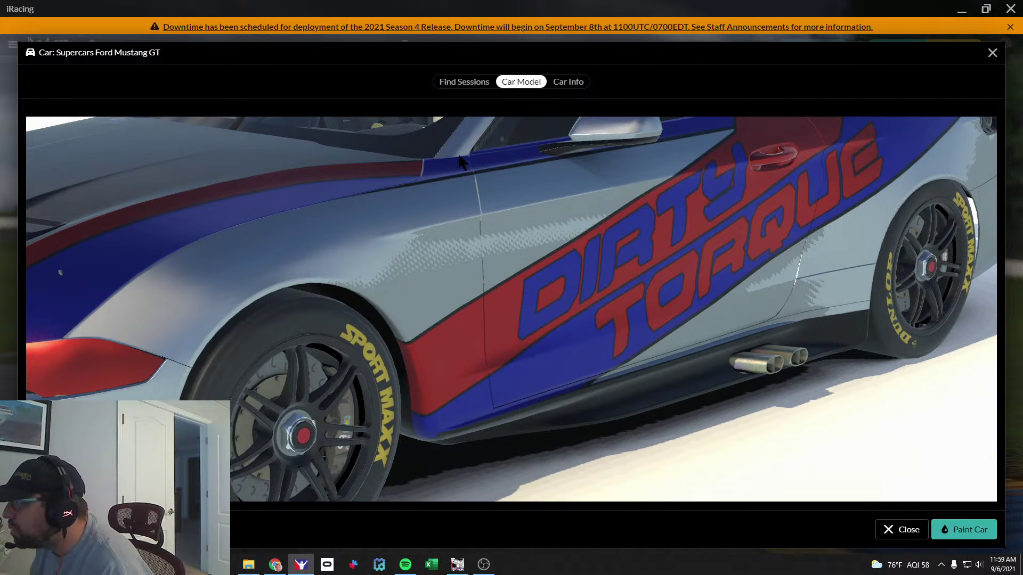
pyautogui.moveTo(490, 221); pyautogui.dragTo(558, 274)
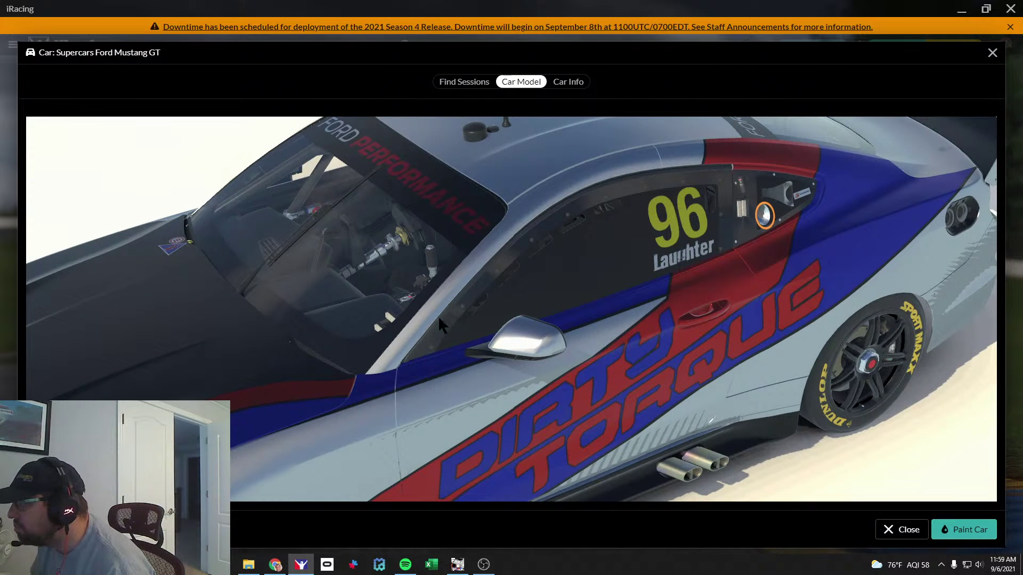
pyautogui.scroll(-3, 549, 272)
pyautogui.moveTo(503, 335); pyautogui.dragTo(481, 342)
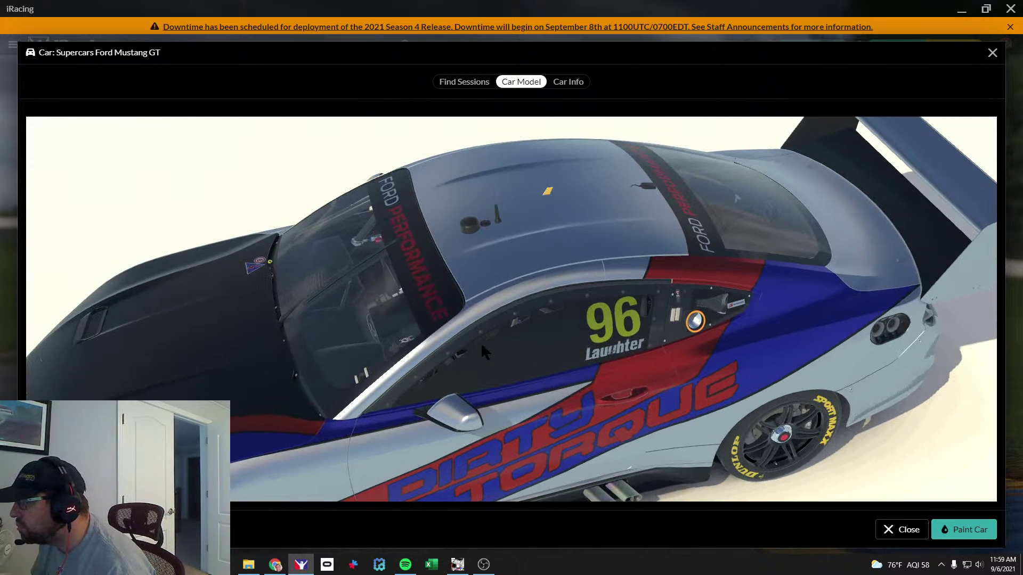
pyautogui.moveTo(480, 342); pyautogui.dragTo(489, 332)
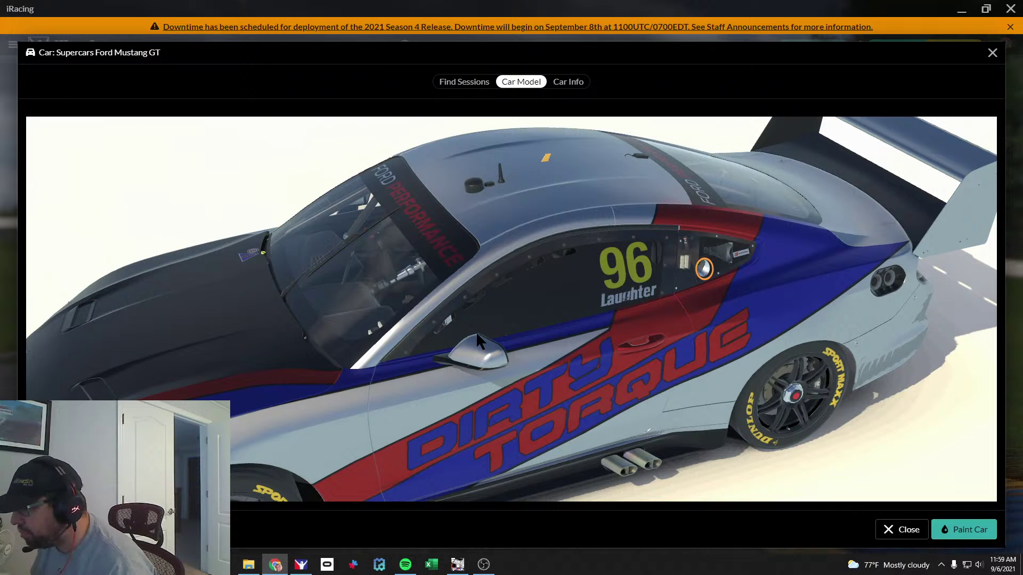
pyautogui.moveTo(481, 353)
pyautogui.mouseDown()
pyautogui.moveTo(484, 372)
pyautogui.moveTo(486, 359)
pyautogui.mouseUp()
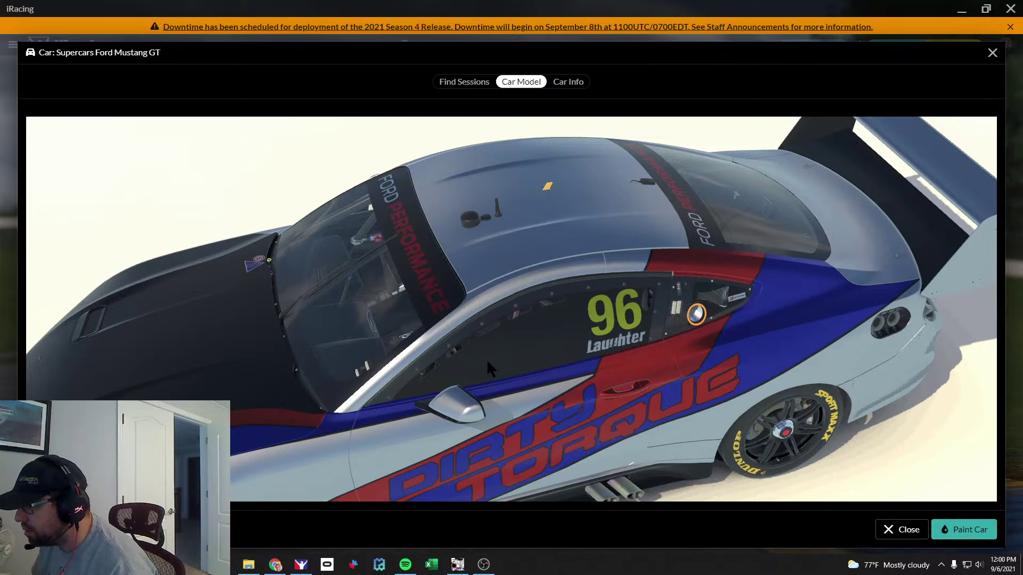
pyautogui.hotkey('alt', 'Tab')
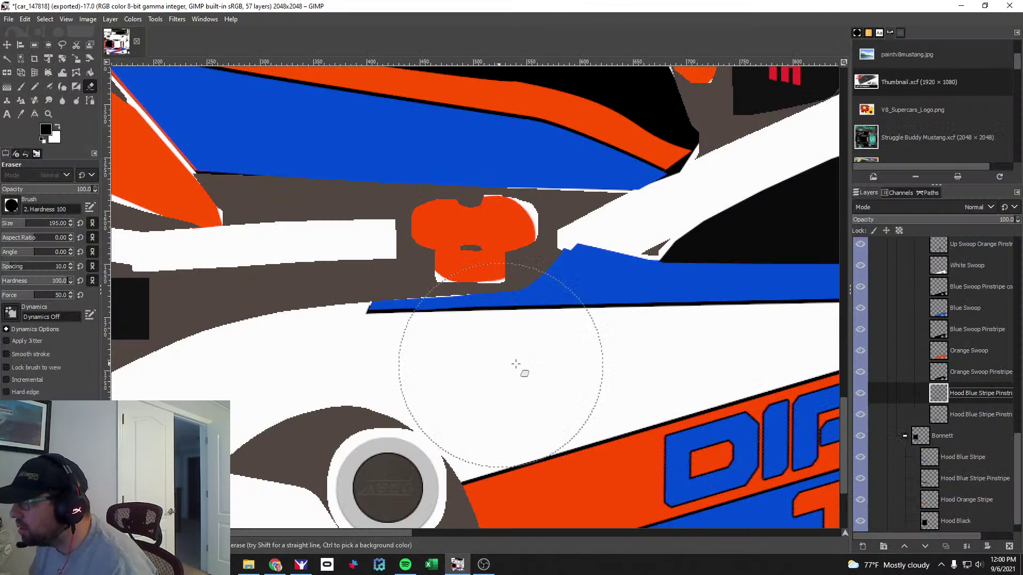
# Show the Wire overlay, compare the stripe junction at the A-pillar base with the car model in iRacing, and return to GIMP.
pyautogui.scroll(15, 979, 346)
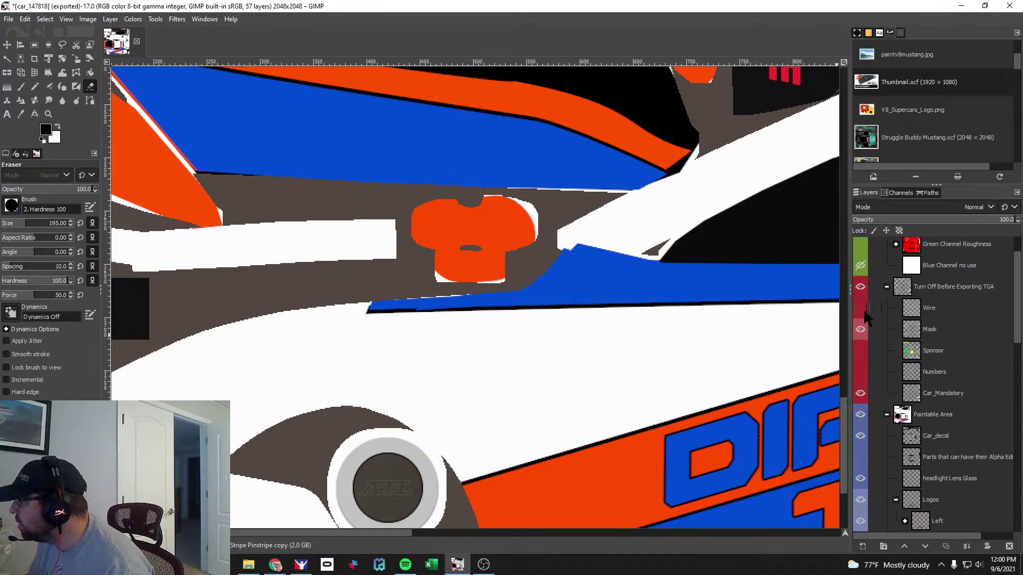
pyautogui.click(859, 307)
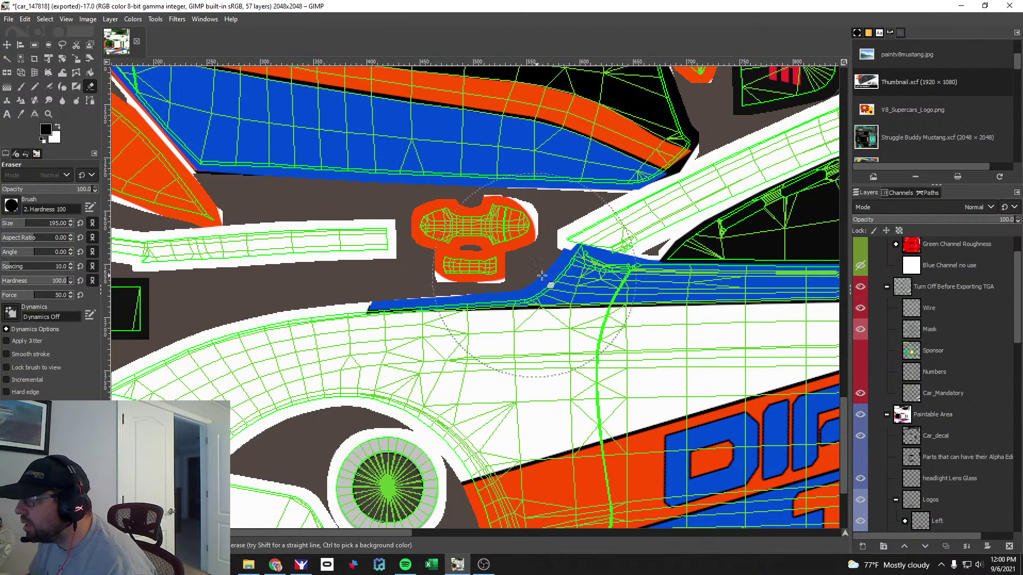
pyautogui.scroll(-3, 668, 245)
pyautogui.scroll(5, 663, 277)
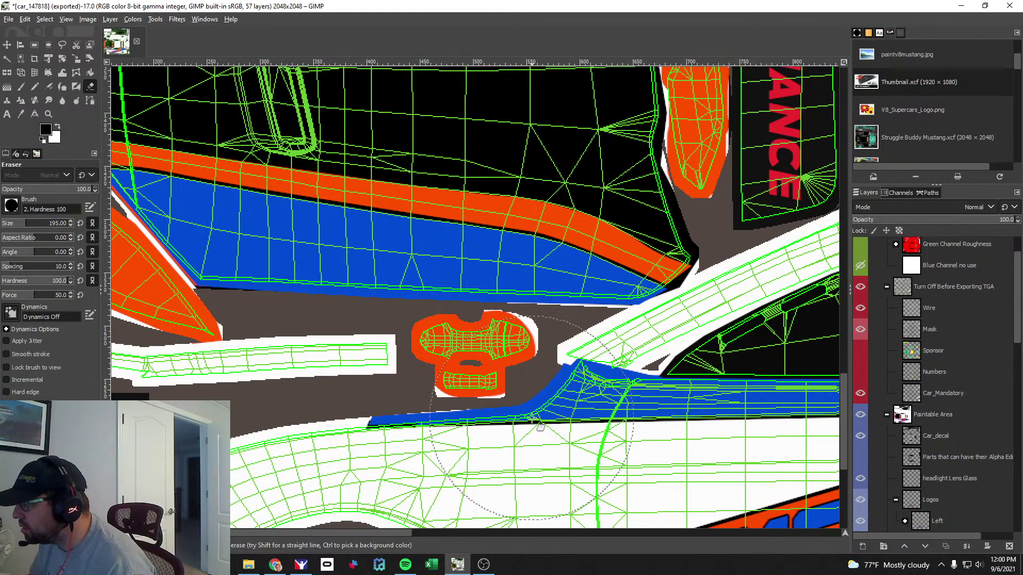
pyautogui.hotkey('alt', 'Tab')
pyautogui.press('Tab')
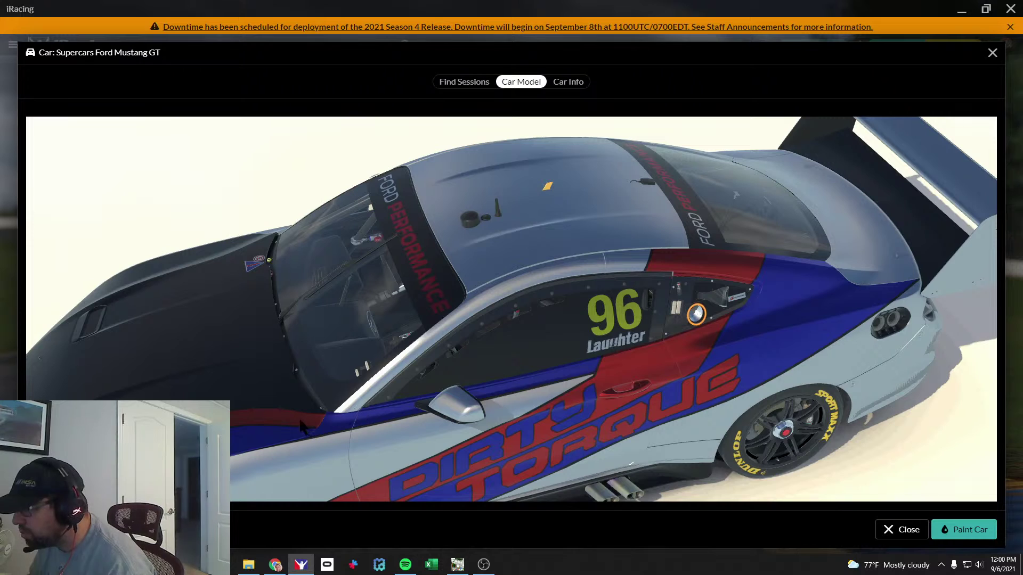
pyautogui.hotkey('alt', 'Tab')
pyautogui.press('Tab')
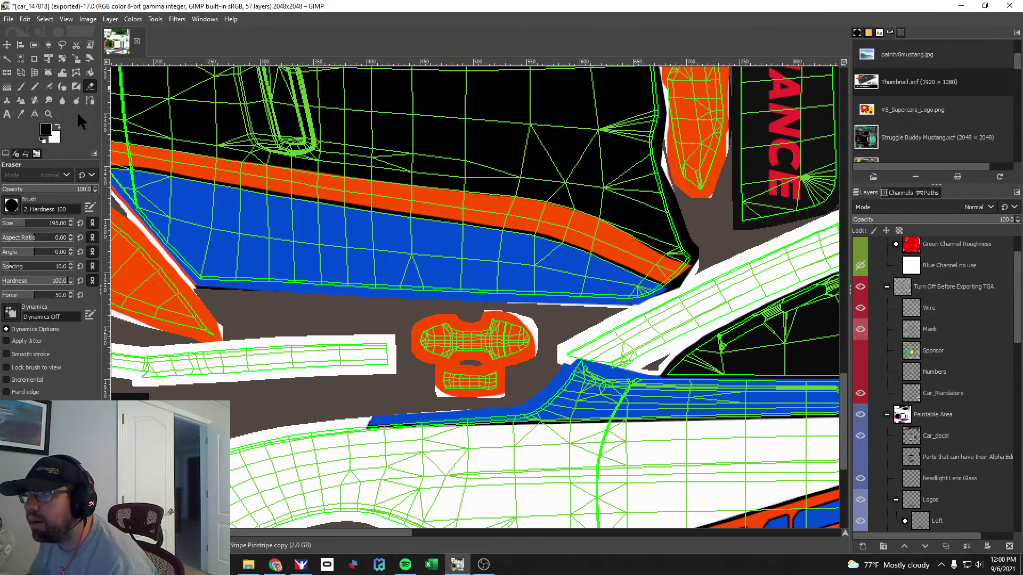
# Collapse the Front and Door & QP layer groups and create a transparent layer named "A pillor swoop" inside the Left #1 group.
pyautogui.click(90, 100)
pyautogui.scroll(-5, 916, 346)
pyautogui.click(904, 314)
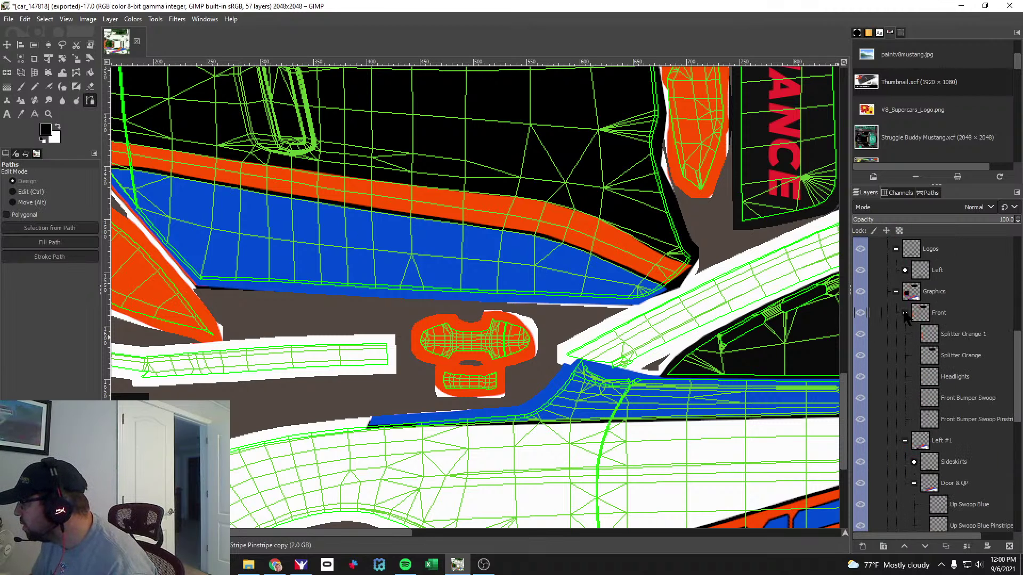
pyautogui.click(904, 313)
pyautogui.click(914, 377)
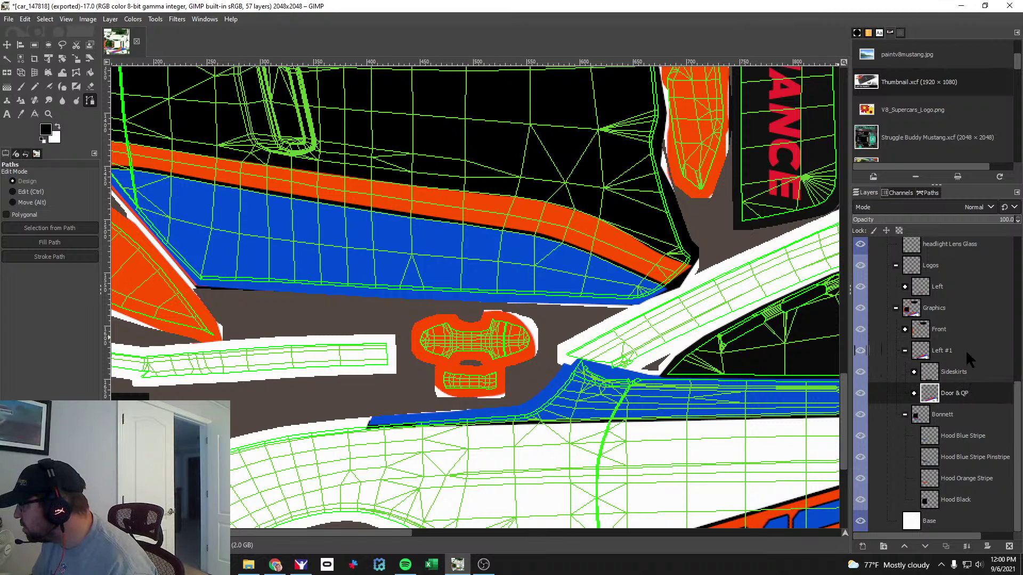
pyautogui.click(863, 547)
pyautogui.write('A pillor swoop')
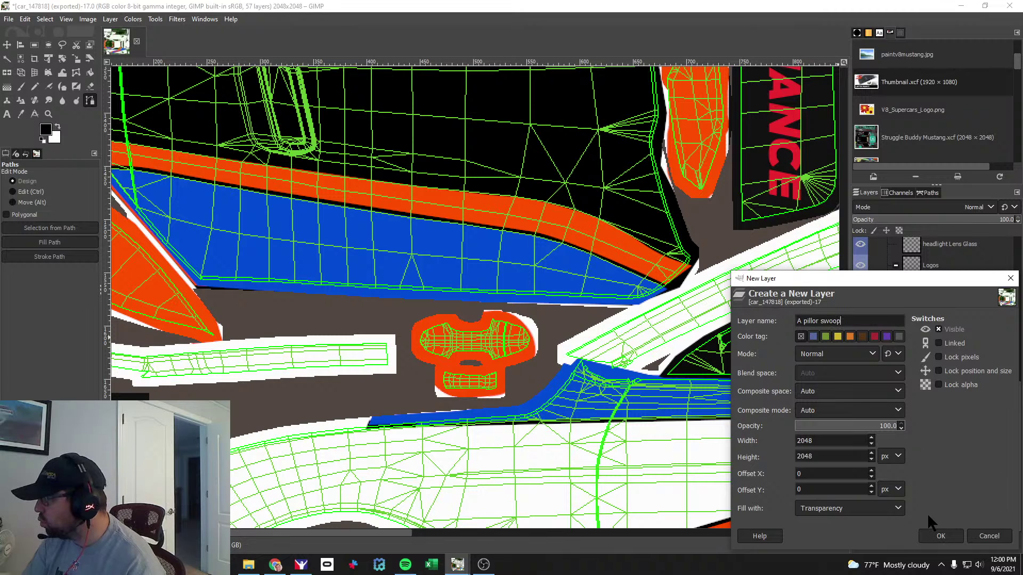
pyautogui.press('Return')
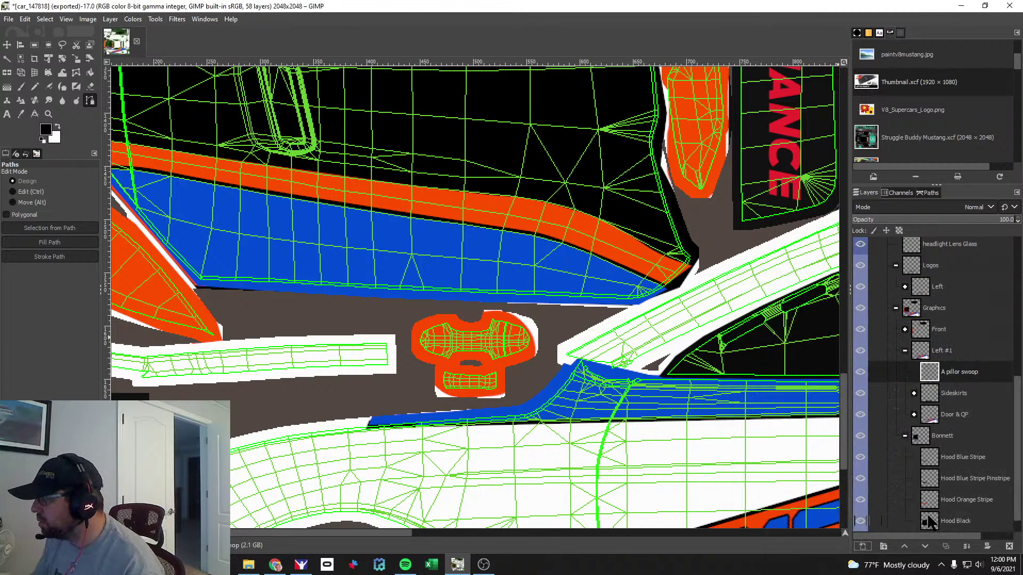
# Outline the triangular area at the A-pillar base above the door's blue stripe with a closed path.
pyautogui.click(547, 393)
pyautogui.click(638, 378)
pyautogui.moveTo(591, 385); pyautogui.dragTo(588, 400)
pyautogui.keyDown('shift'); pyautogui.click(581, 360); pyautogui.keyUp('shift')
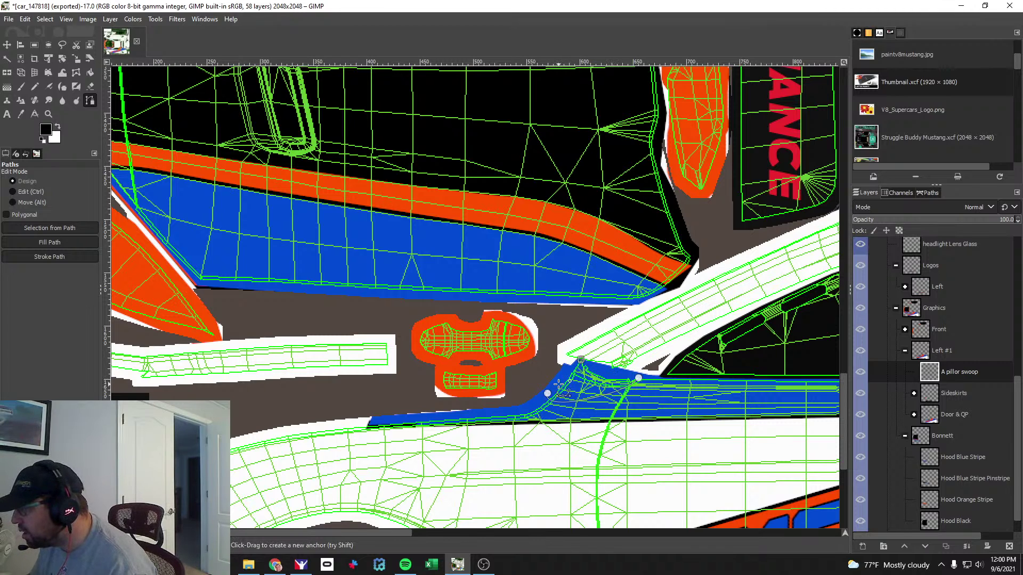
pyautogui.click(547, 393)
pyautogui.click(581, 361)
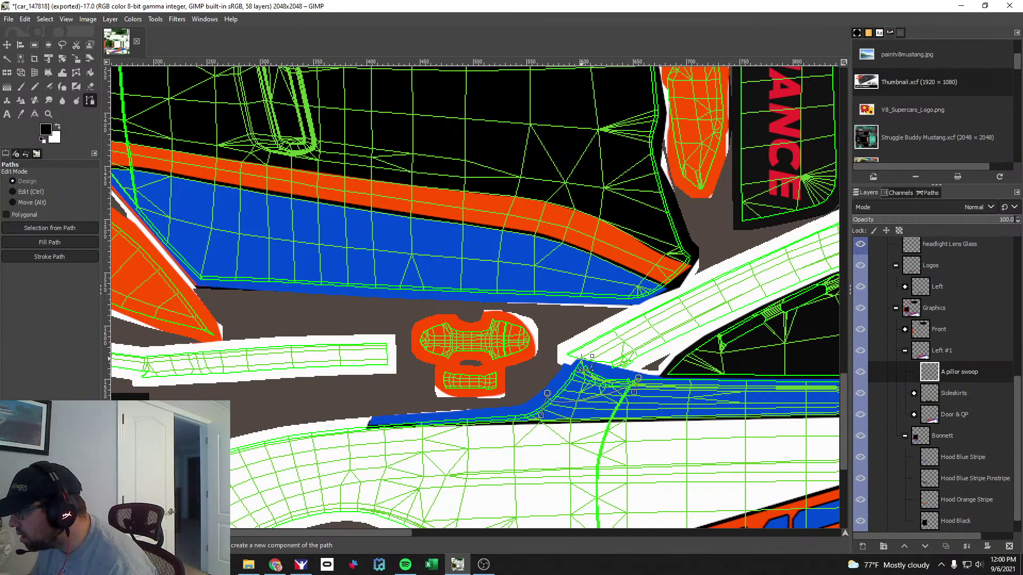
# Curve the lower edge of the A-pillar path downward and convert the path into a selection.
pyautogui.click(558, 395)
pyautogui.moveTo(558, 395)
pyautogui.mouseDown()
pyautogui.moveTo(544, 408)
pyautogui.moveTo(563, 403)
pyautogui.mouseUp()
pyautogui.click(567, 405)
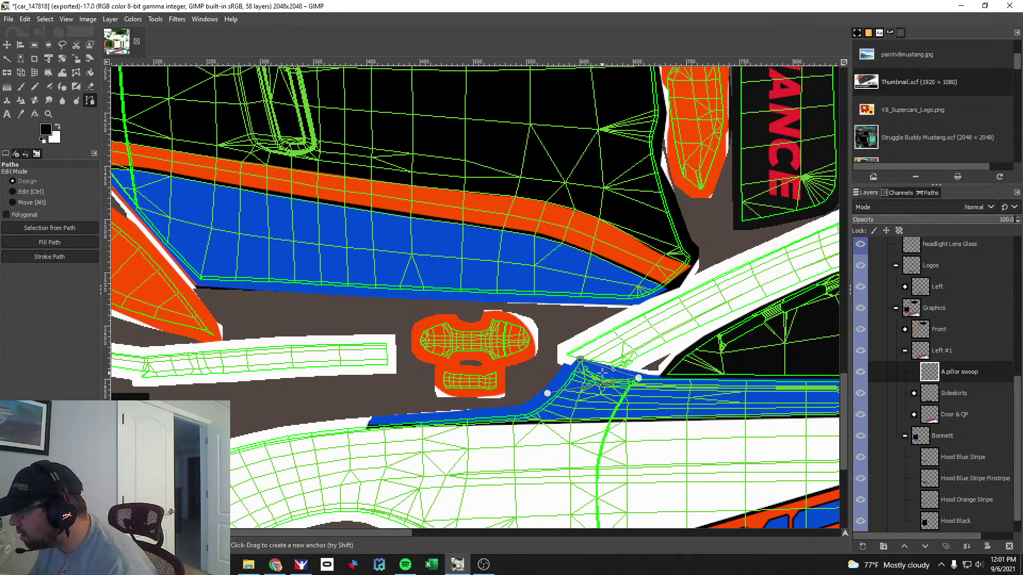
pyautogui.click(562, 394)
pyautogui.moveTo(582, 396)
pyautogui.mouseDown()
pyautogui.moveTo(638, 392)
pyautogui.moveTo(581, 407)
pyautogui.mouseUp()
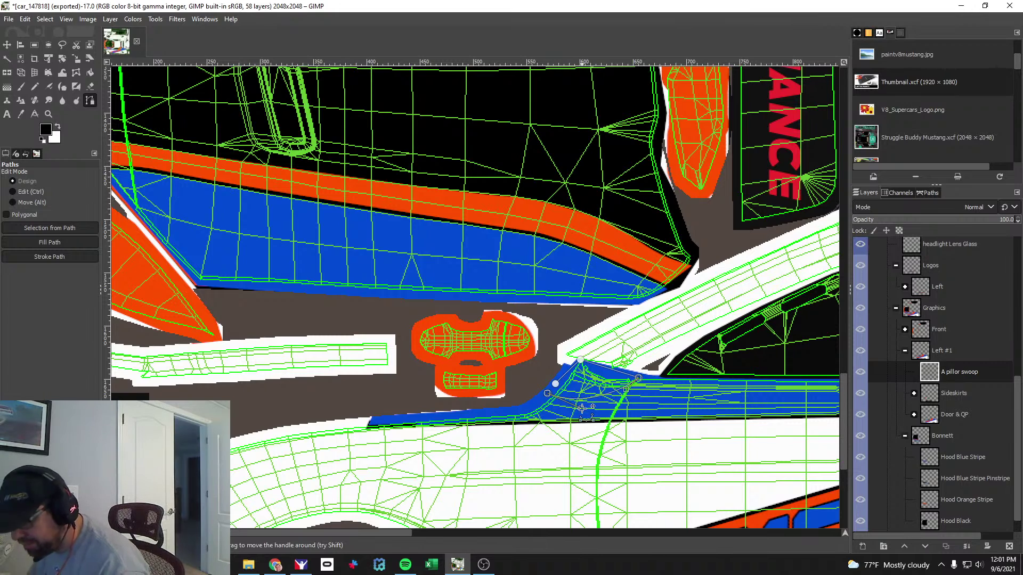
pyautogui.hotkey('ctrl', 'z')
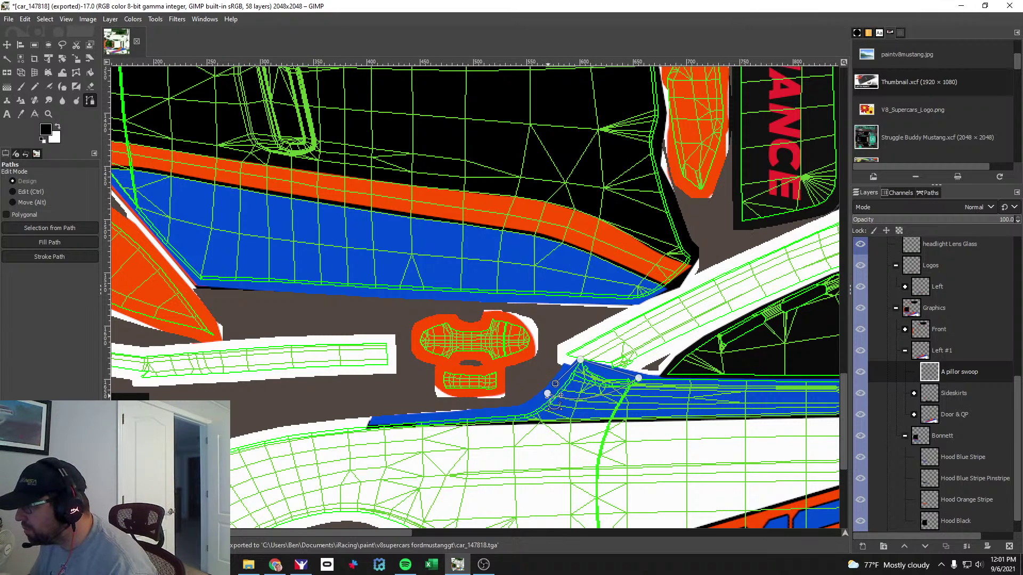
pyautogui.hotkey('ctrl', 'v')
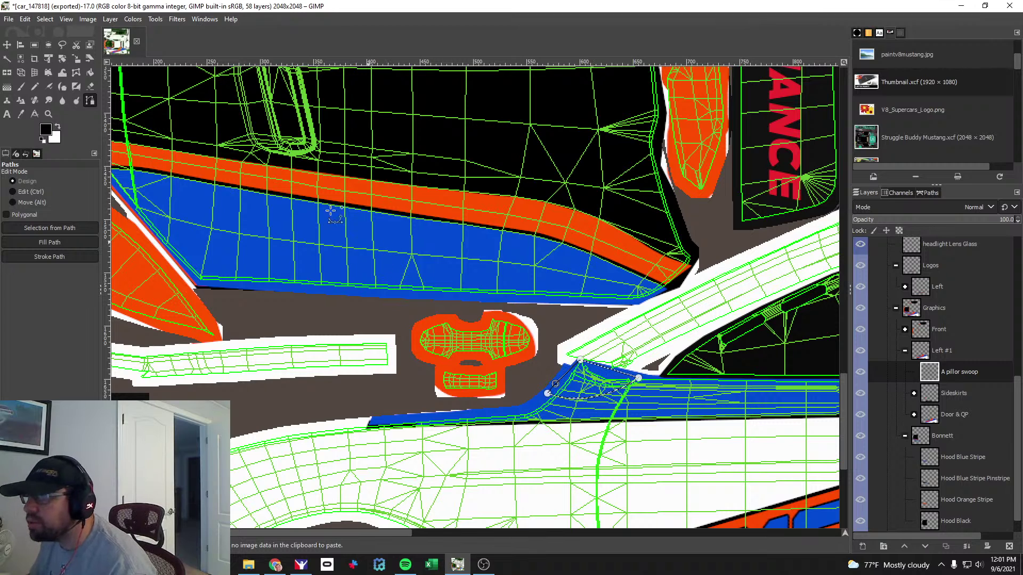
# Set the foreground color to orange ff5000 and paint the A-pillar selection with the Paintbrush.
pyautogui.click(21, 88)
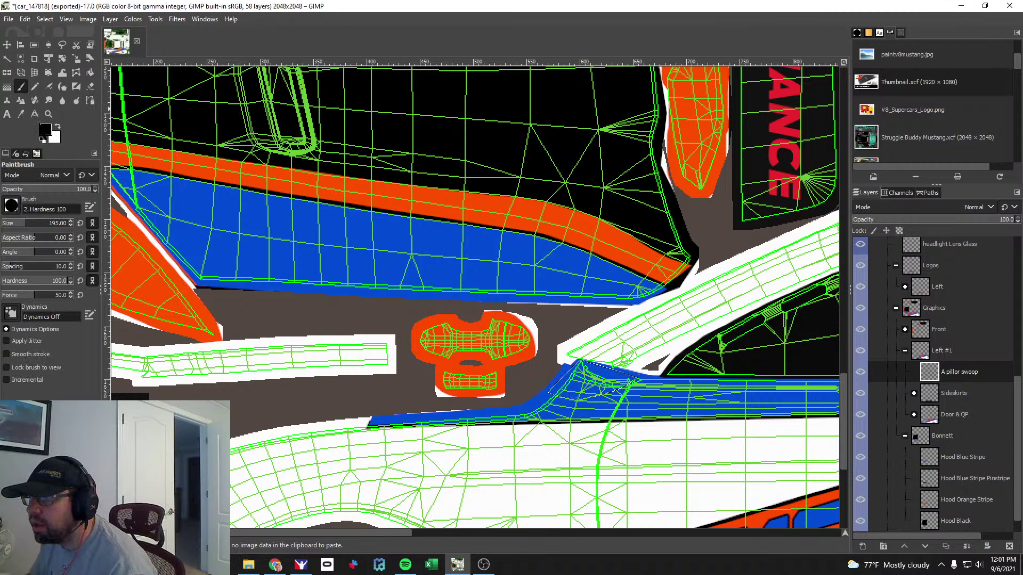
pyautogui.click(45, 132)
pyautogui.click(162, 241)
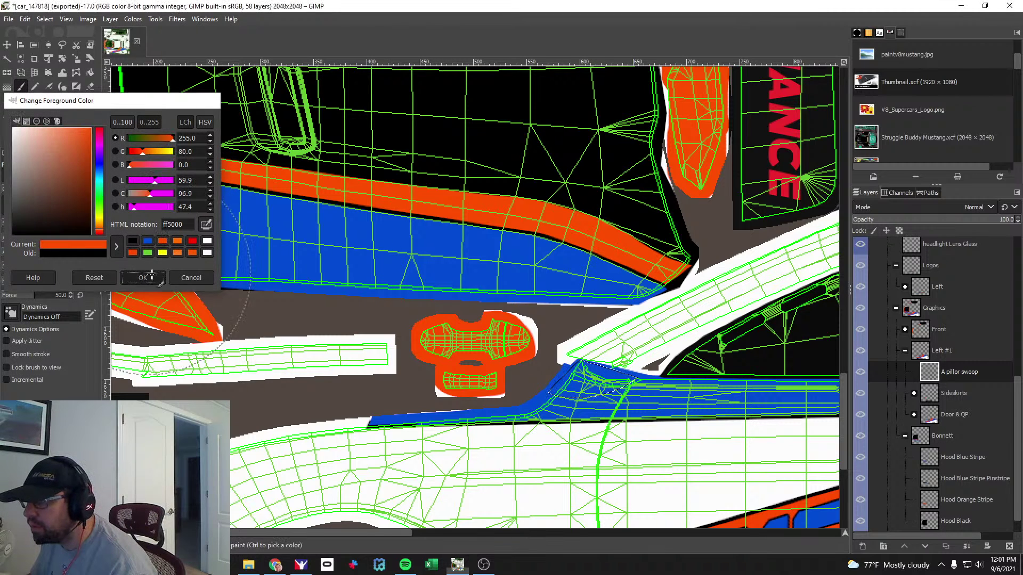
pyautogui.click(143, 277)
pyautogui.click(575, 367)
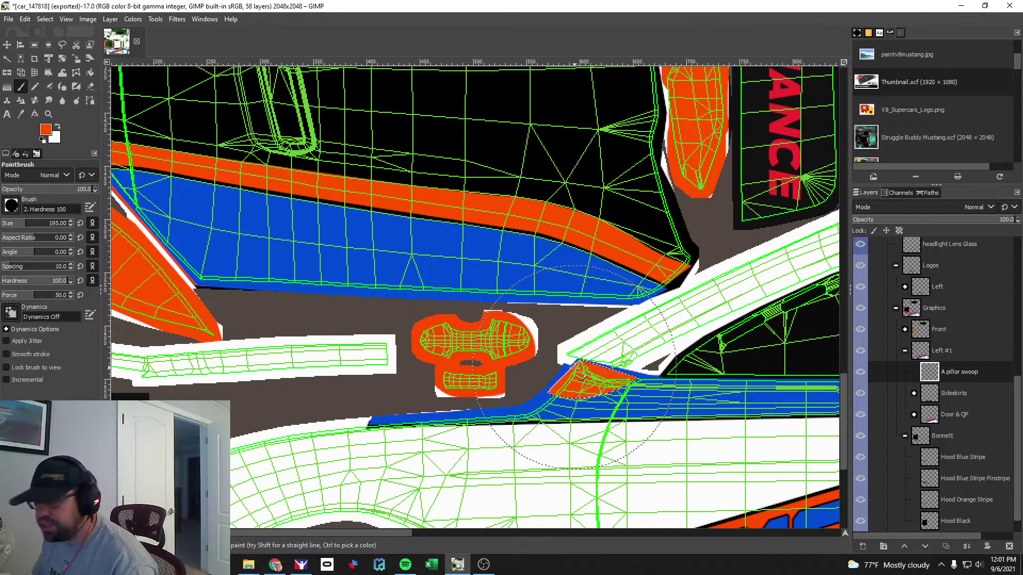
# Switch to iRacing, examine the orange swoop at the A-pillar base on the car model, and return to GIMP.
pyautogui.hotkey('alt', 'Tab')
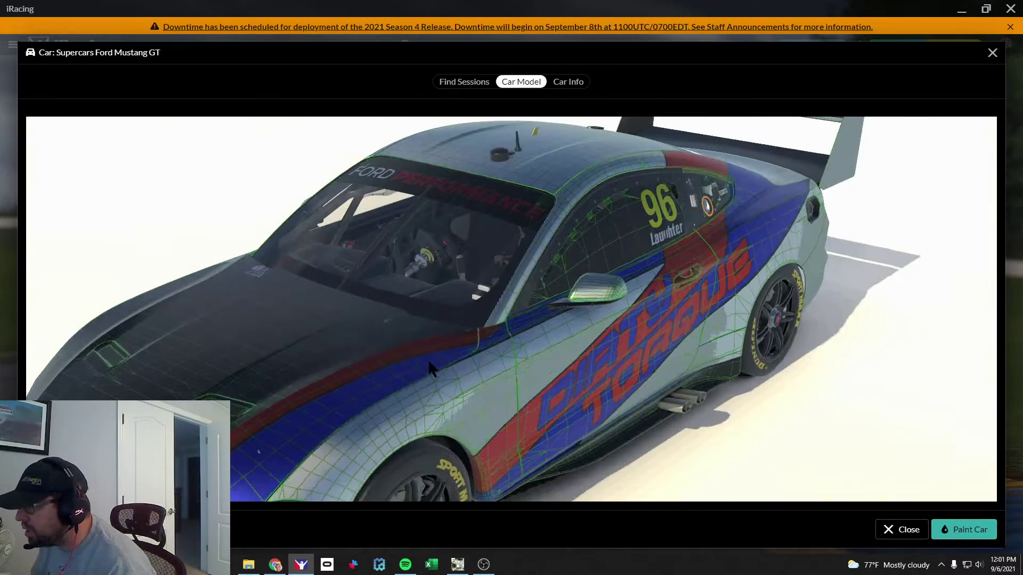
pyautogui.scroll(3, 409, 380)
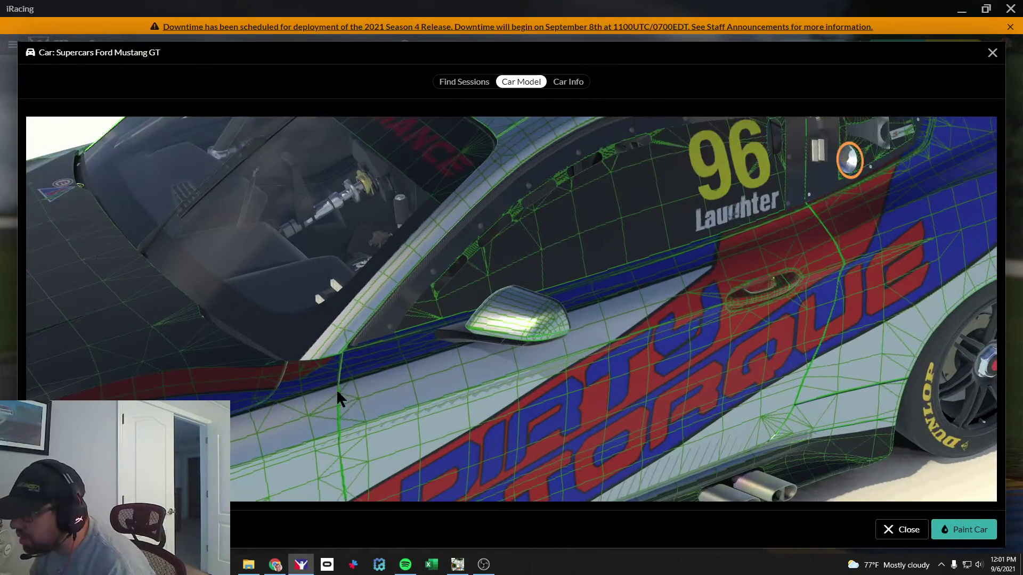
pyautogui.hotkey('alt', 'Tab')
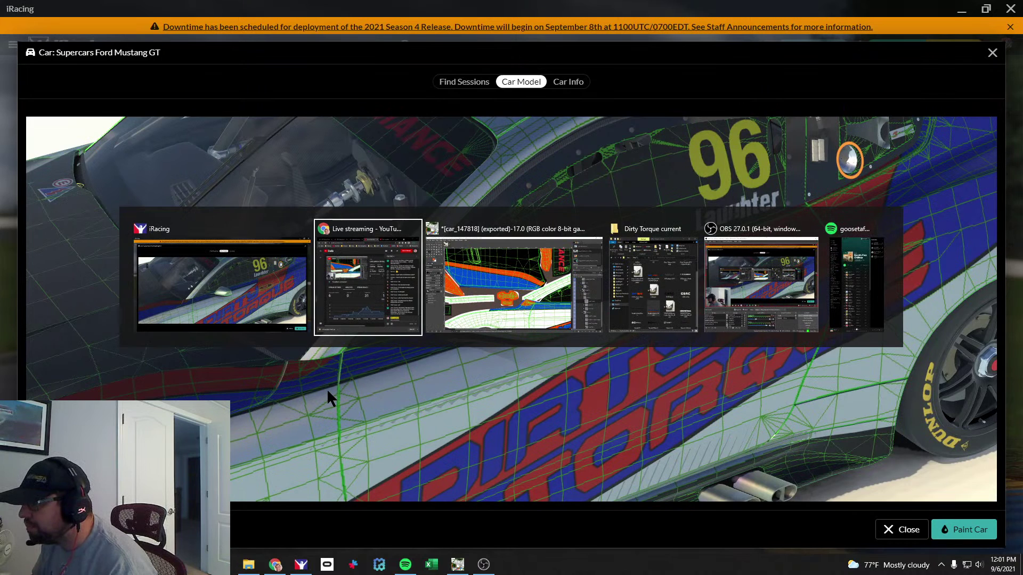
pyautogui.hotkey('alt', 'Tab')
# Move the selection slightly down and paint it orange to extend the A-pillar swoop.
pyautogui.press('m')
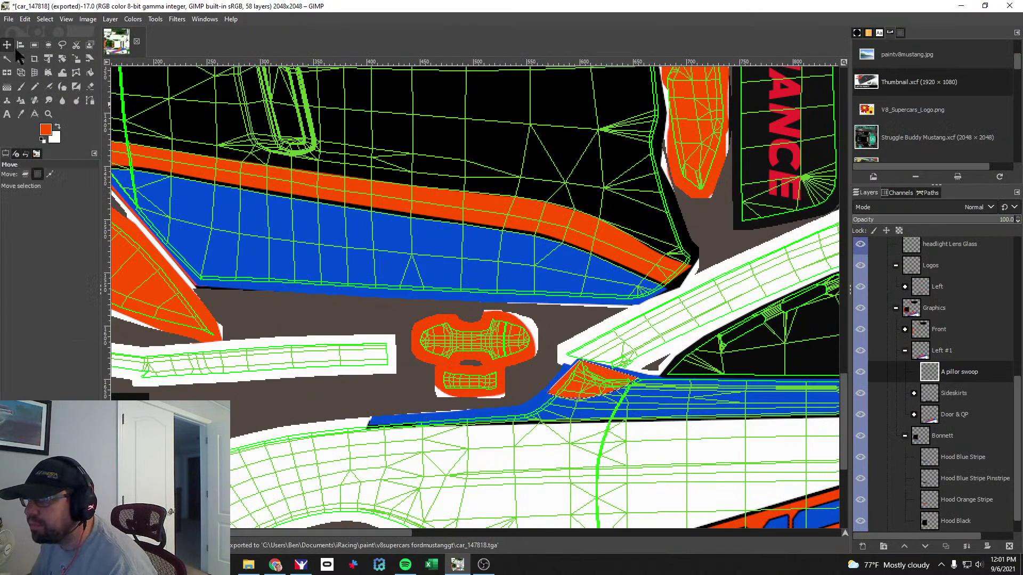
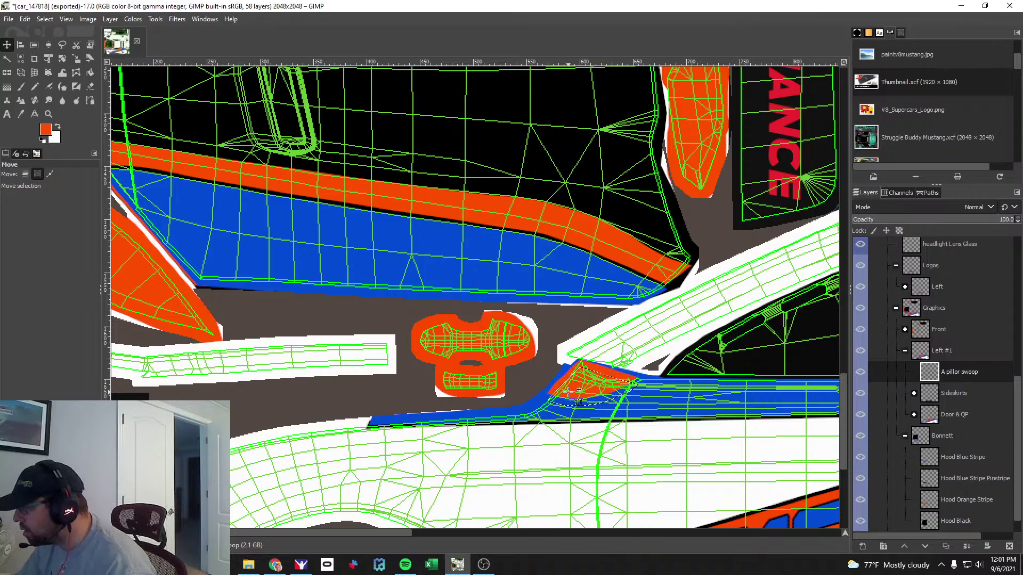
pyautogui.hotkey('alt', 'Tab')
pyautogui.hotkey('alt', 'Tab')
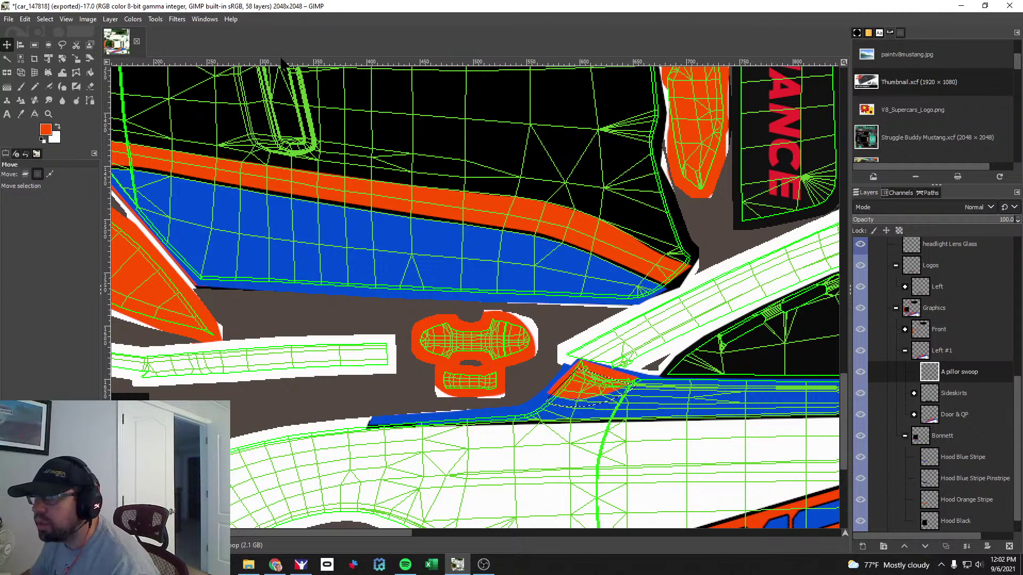
pyautogui.click(21, 86)
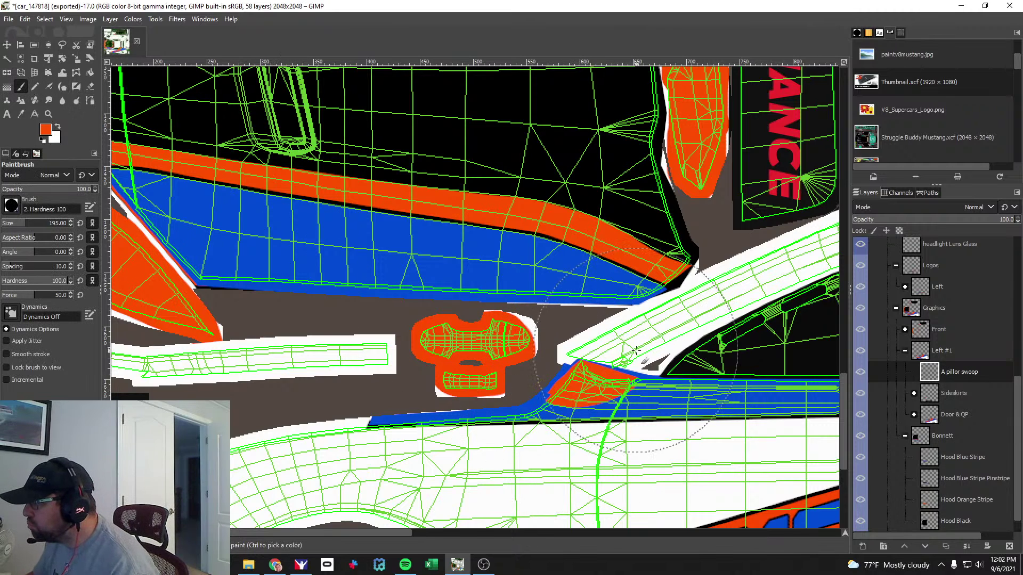
# Hide the Wire overlay, examine the extended orange swoop and door stripe on the iRacing car model, and return to GIMP.
pyautogui.scroll(5, 953, 403)
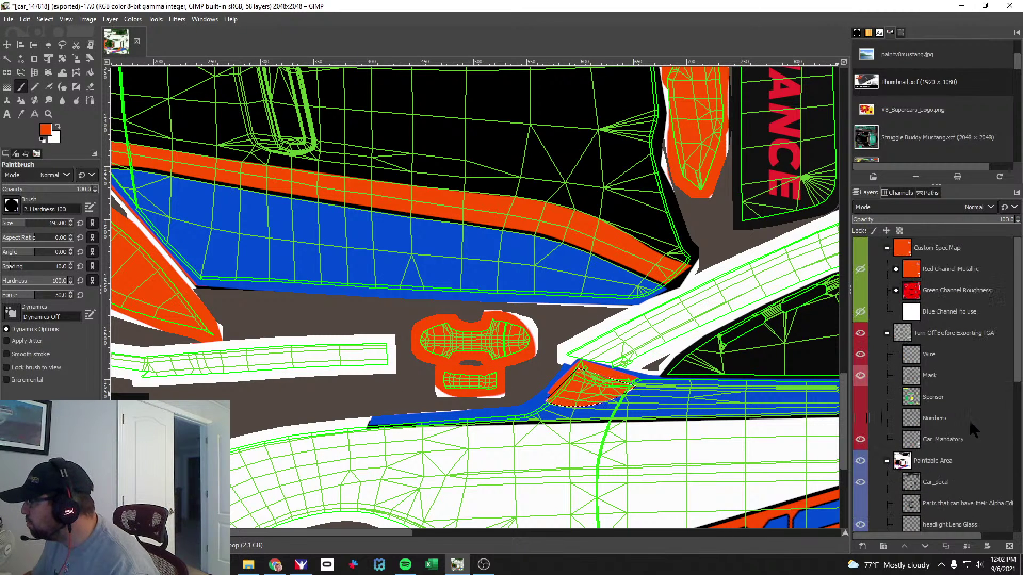
pyautogui.click(861, 354)
pyautogui.hotkey('alt', 'Tab')
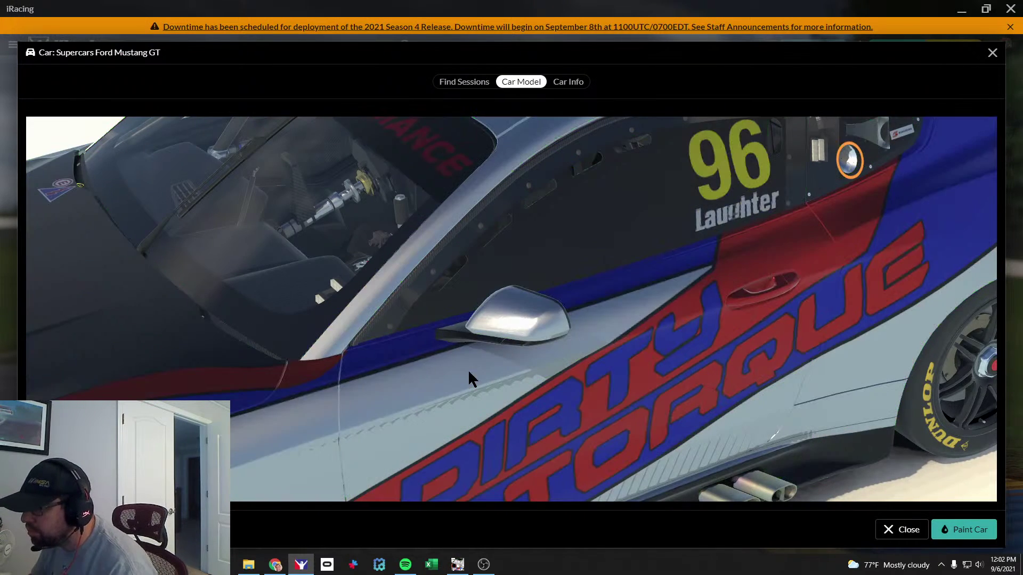
pyautogui.moveTo(450, 377)
pyautogui.mouseDown()
pyautogui.moveTo(424, 375)
pyautogui.moveTo(436, 370)
pyautogui.mouseUp()
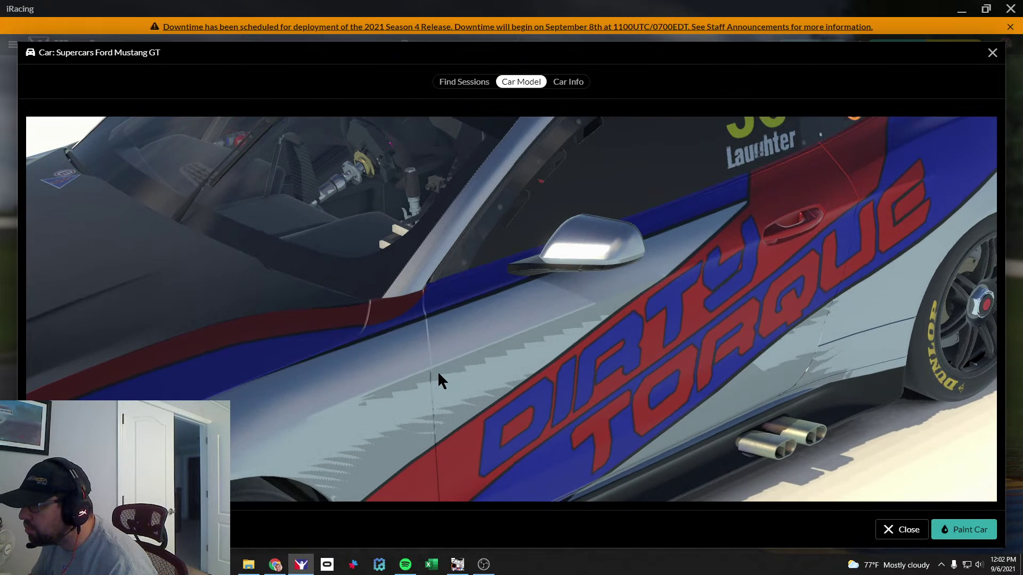
pyautogui.hotkey('alt', 'Tab')
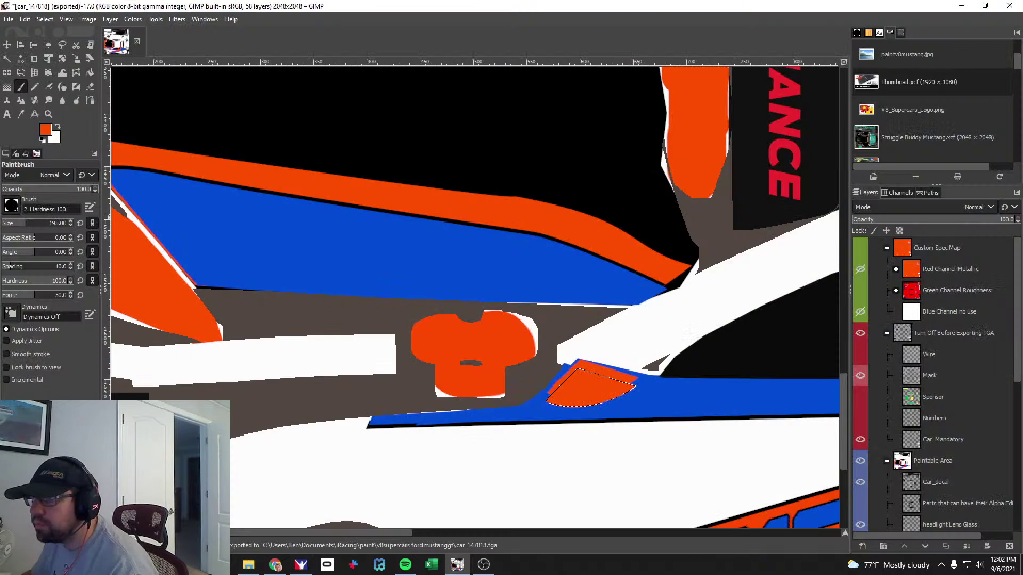
# Undo the hidden wireframe and the extra orange paint, and nudge the selection along the swoop's lower edge.
pyautogui.click(7, 44)
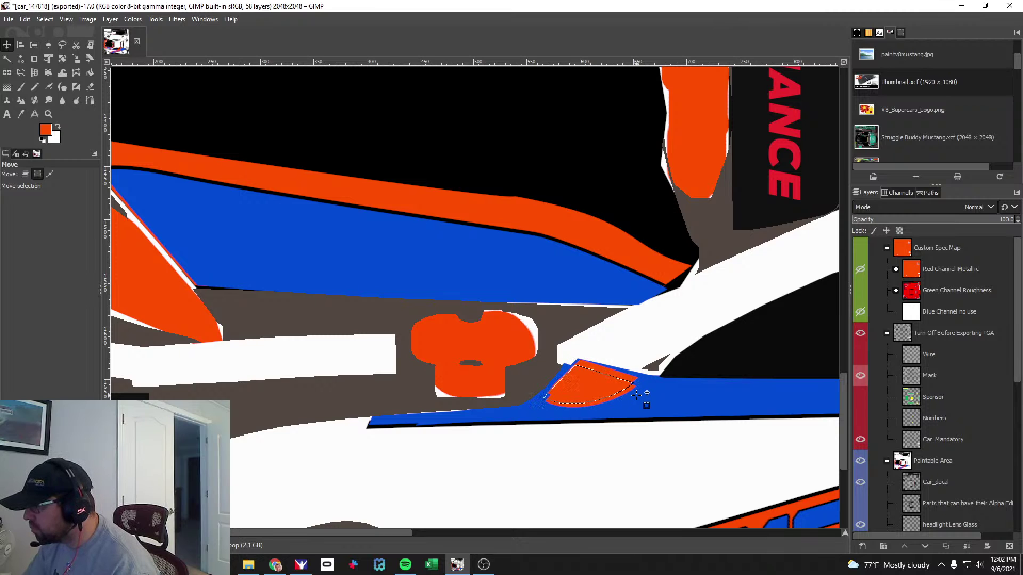
pyautogui.hotkey('ctrl', 'alt')
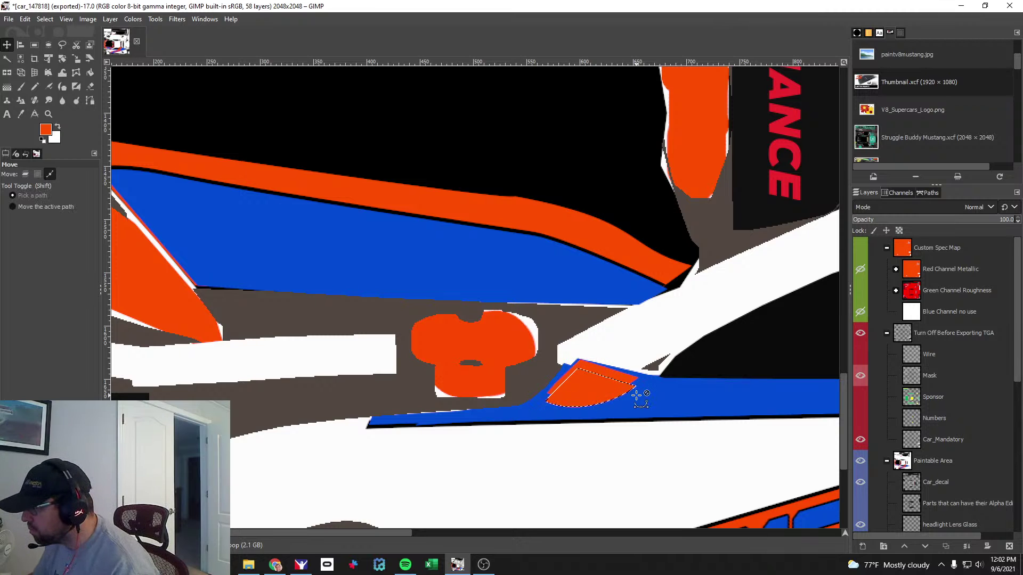
pyautogui.press('w')
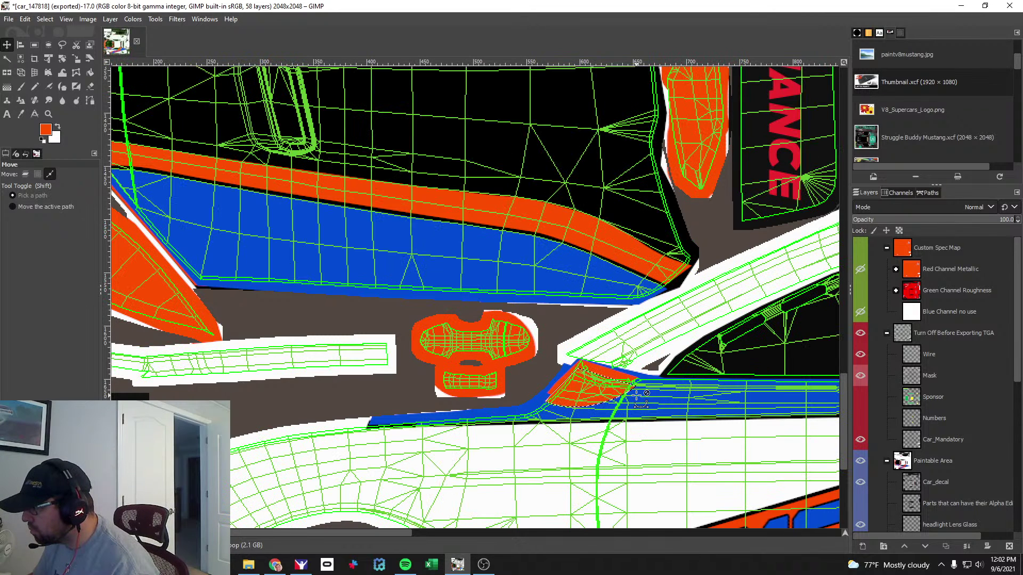
pyautogui.hotkey('ctrl', 'alt')
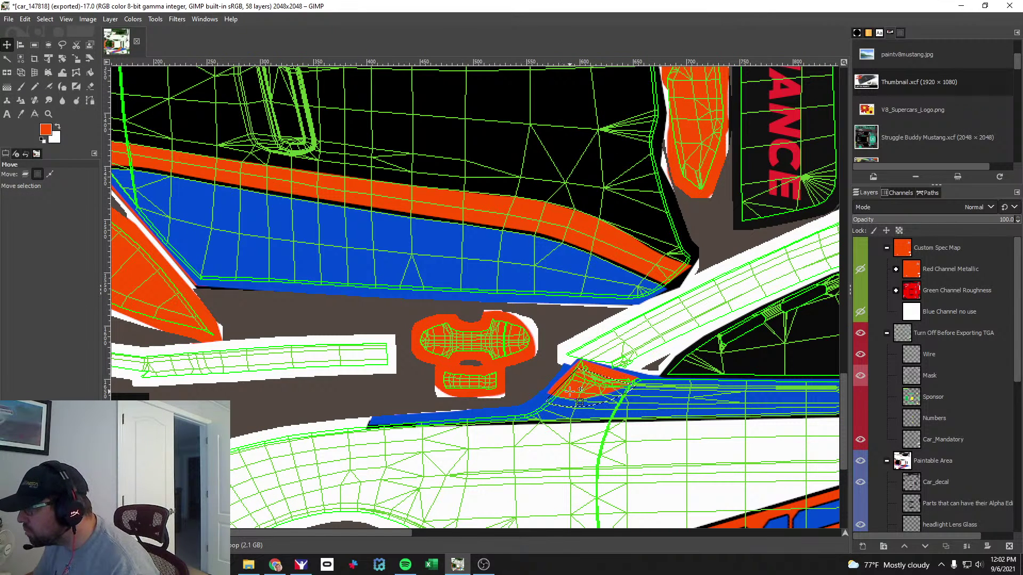
pyautogui.moveTo(579, 388); pyautogui.dragTo(580, 389)
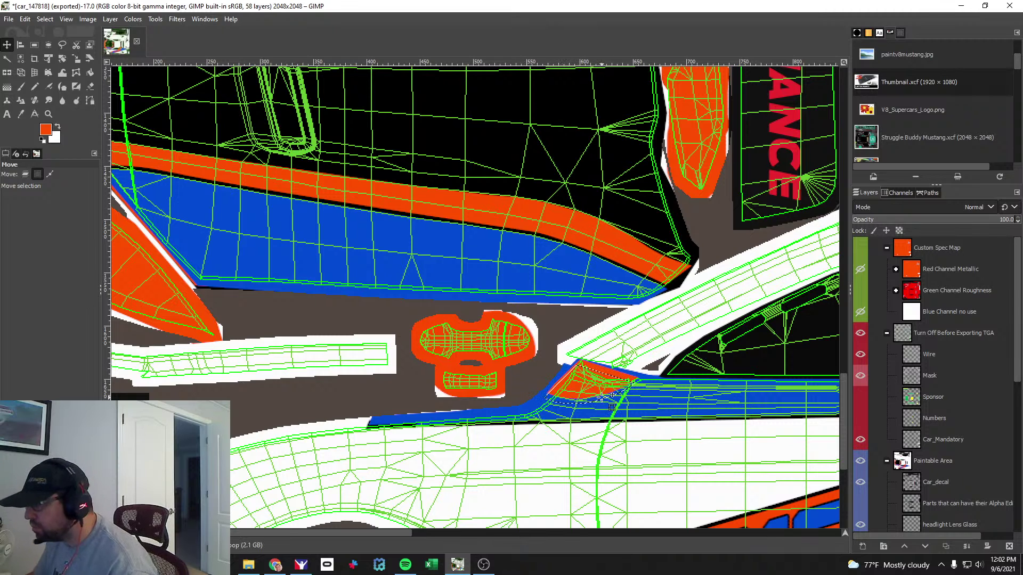
# Set the foreground color to black, with orange as the background color.
pyautogui.click(57, 127)
pyautogui.click(46, 130)
pyautogui.click(148, 240)
pyautogui.click(143, 278)
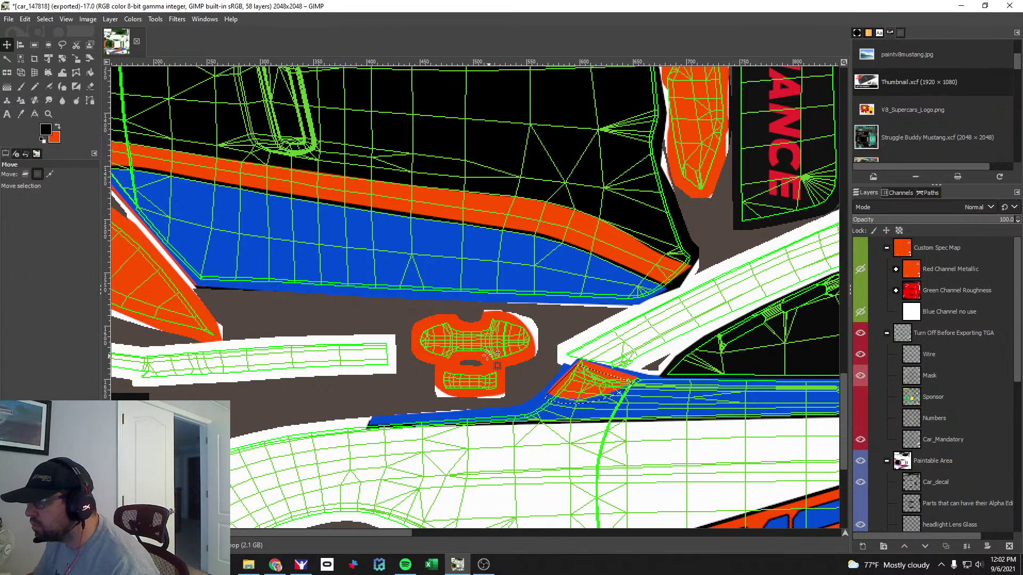
# Paint the selected A-pillar area black with the Paintbrush on the A pillor swoop layer.
pyautogui.click(21, 87)
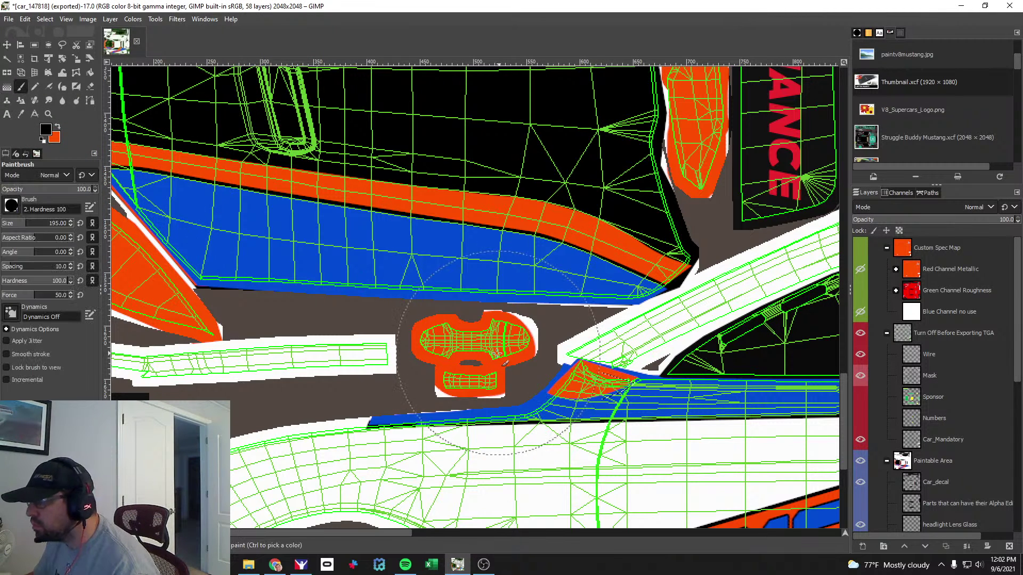
pyautogui.scroll(-5, 970, 428)
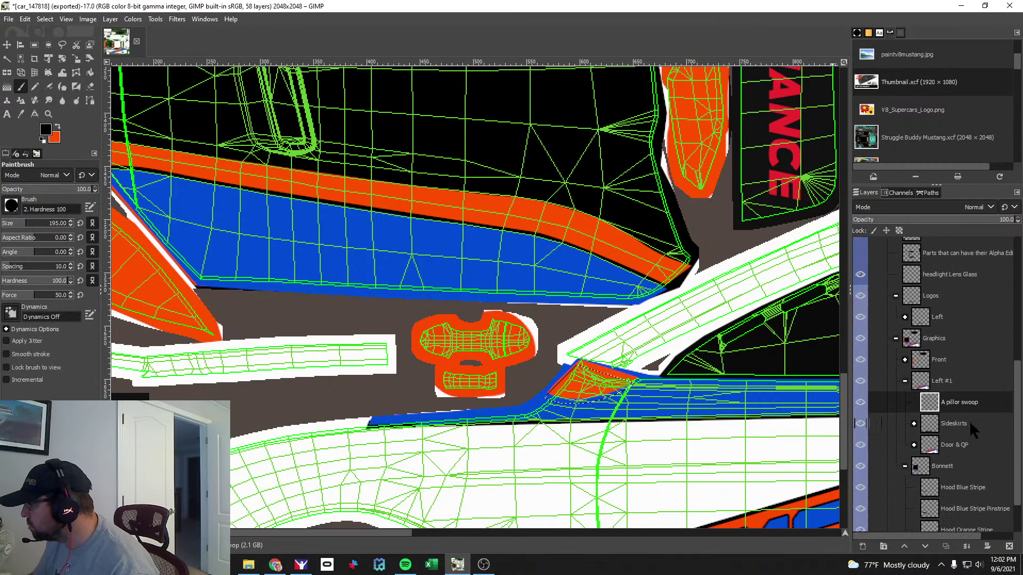
pyautogui.click(637, 353)
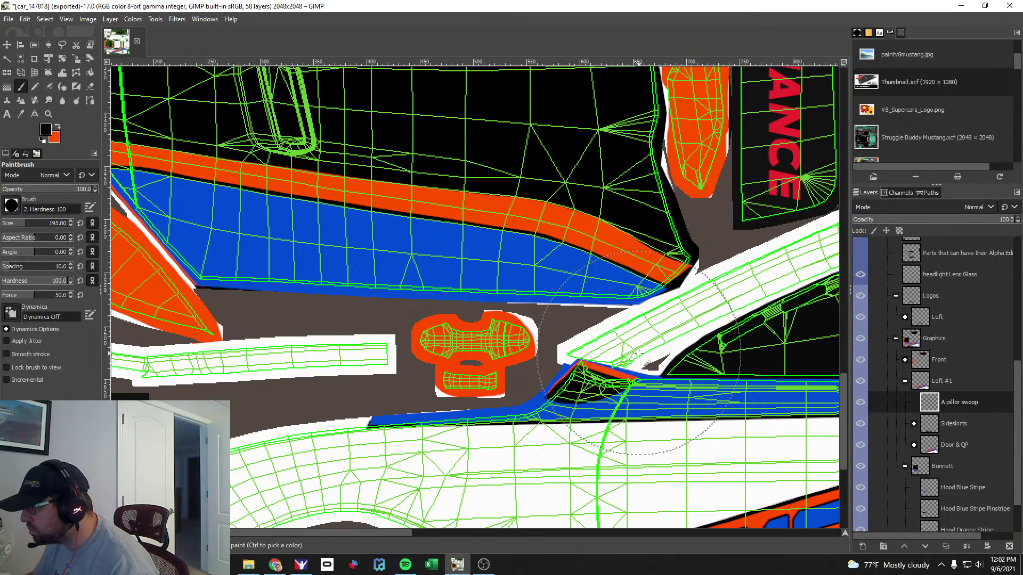
# Hide the Wire overlay and check the A-pillar swoop on the iRacing car model, returning to GIMP.
pyautogui.hotkey('alt', 'Tab')
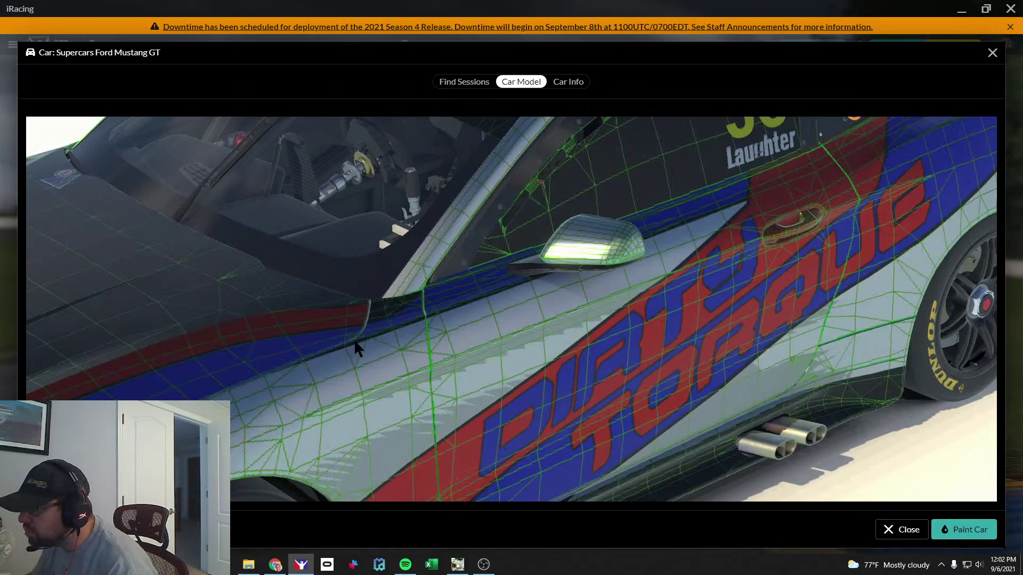
pyautogui.hotkey('alt', 'Tab')
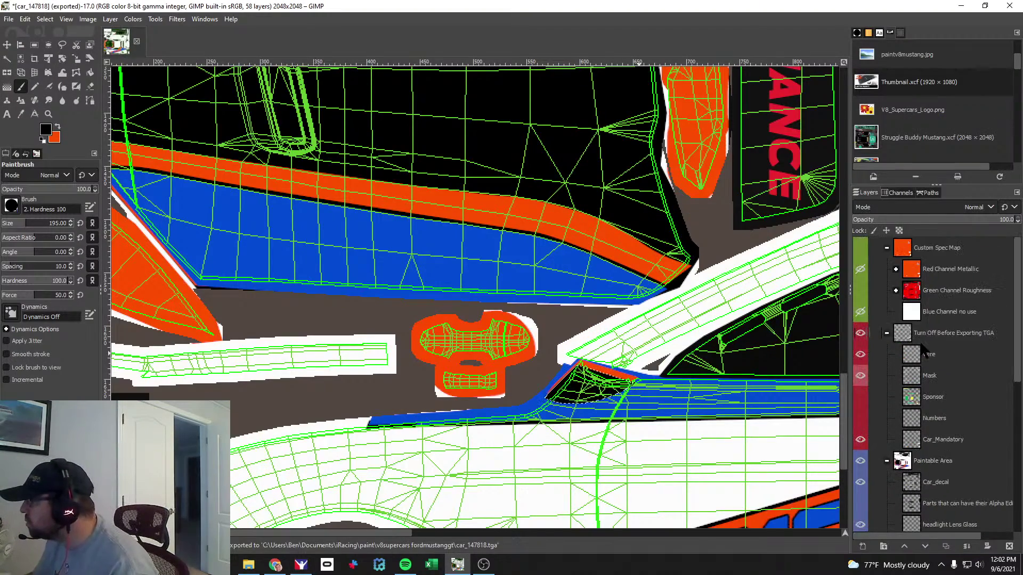
pyautogui.click(860, 354)
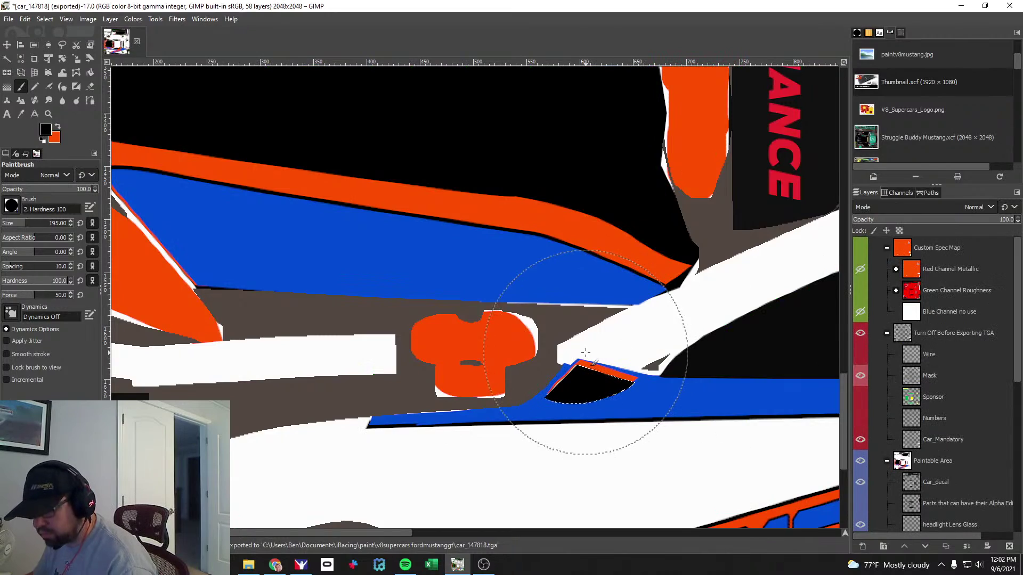
pyautogui.hotkey('alt', 'Tab')
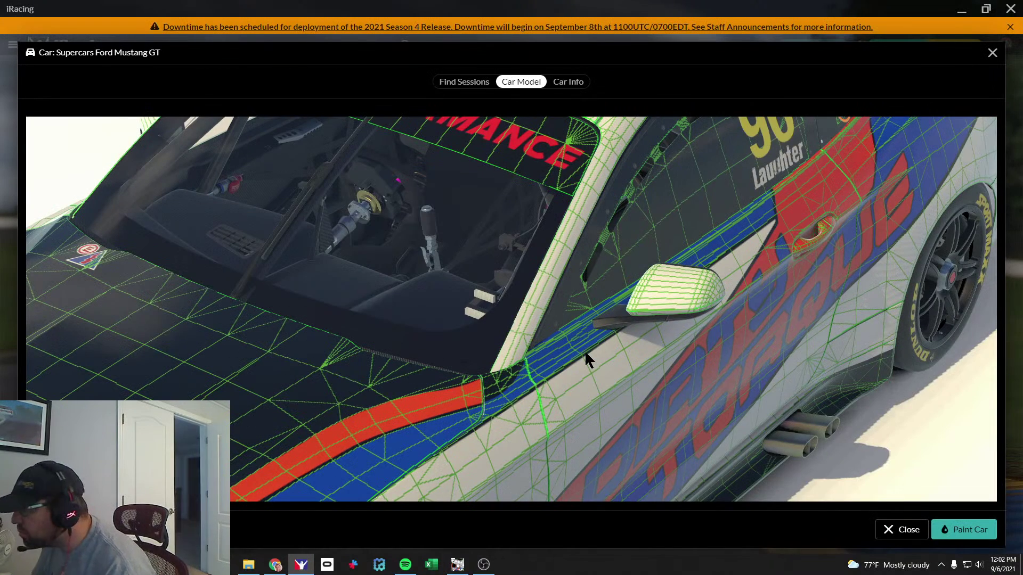
pyautogui.hotkey('alt', 'Tab')
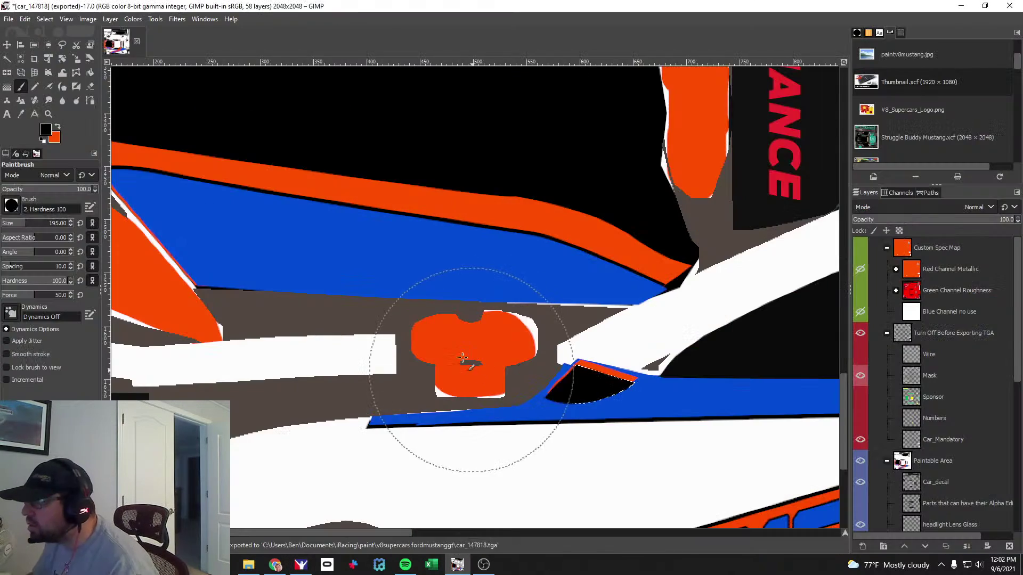
# Shift the black A-pillar swoop layer slightly, examine the result on the iRacing car model, and return to GIMP.
pyautogui.click(26, 174)
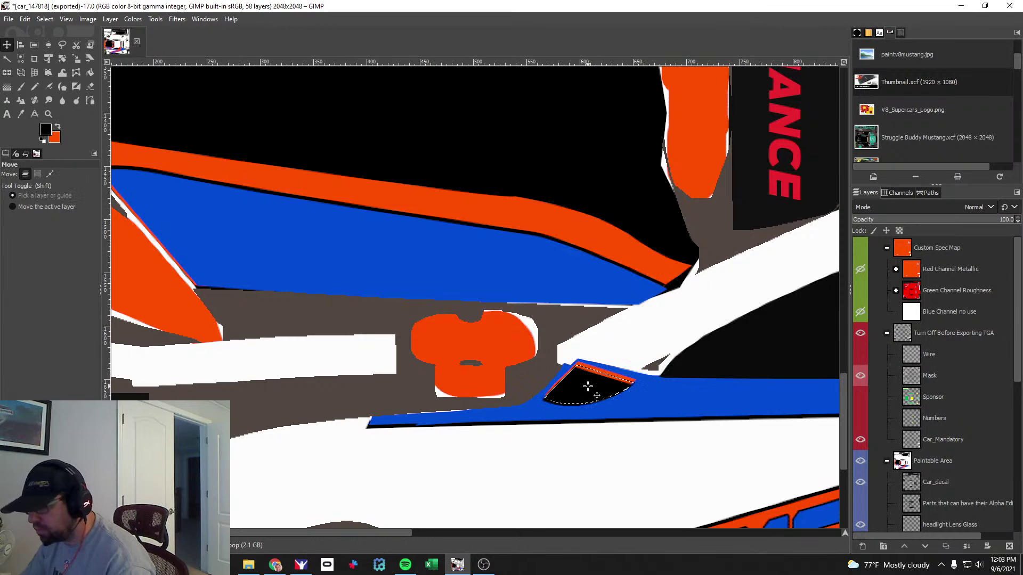
pyautogui.hotkey('alt', 'Tab')
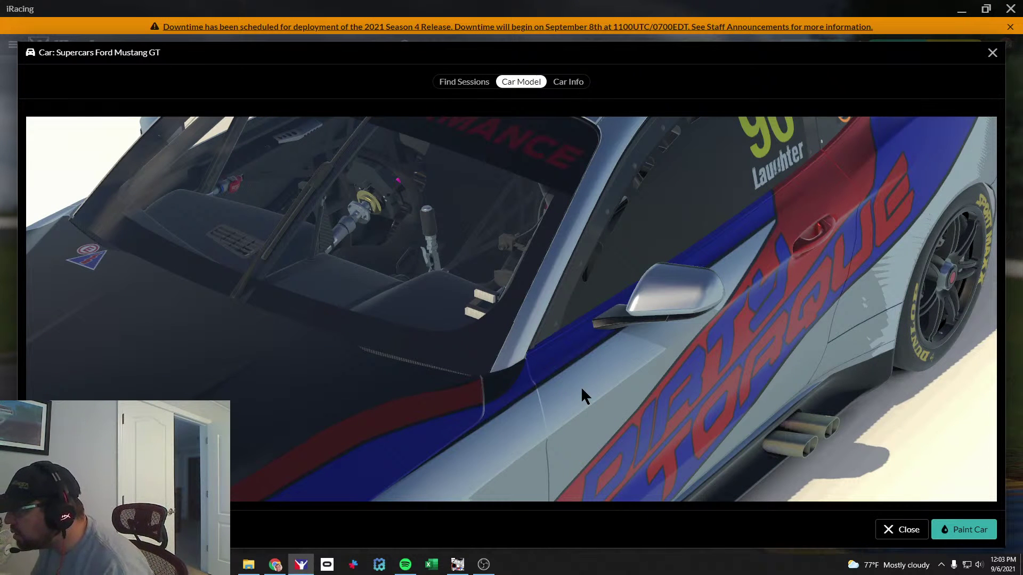
pyautogui.scroll(3, 580, 385)
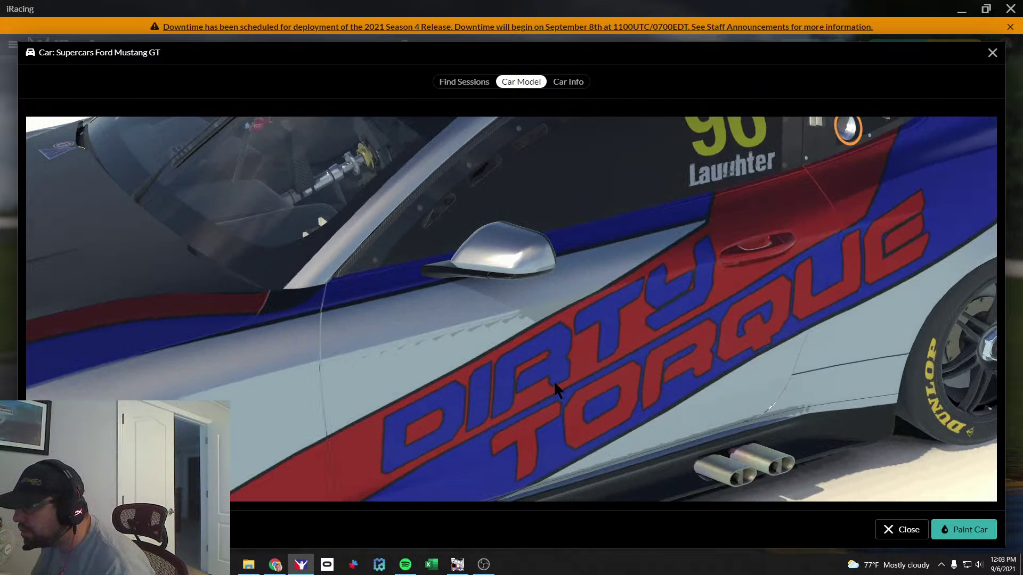
pyautogui.hotkey('alt', 'Tab')
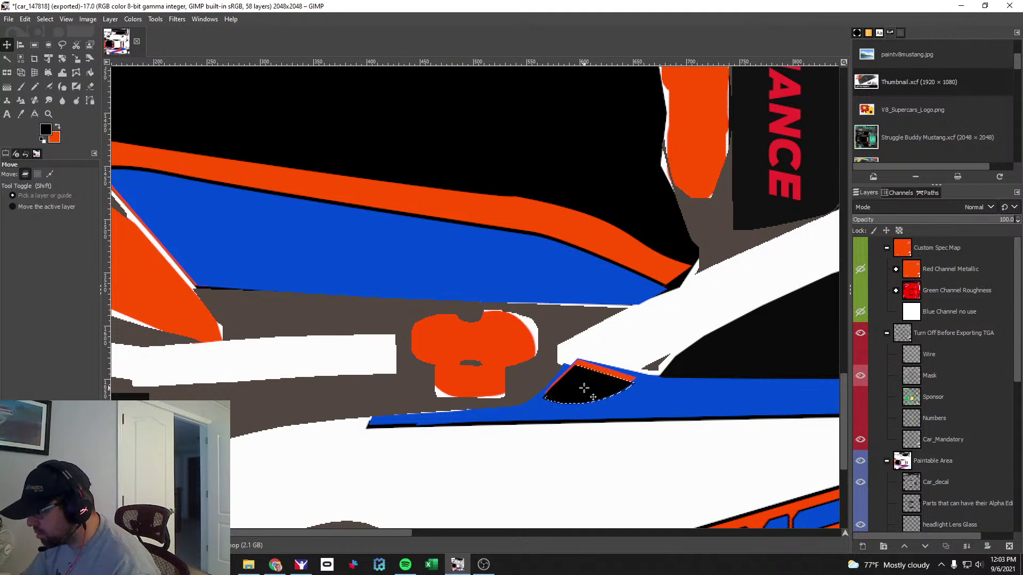
# Offset the selection to leave a thin black lower edge, and add a transparent layer named A pillor swoop Orange.
pyautogui.press('alt')
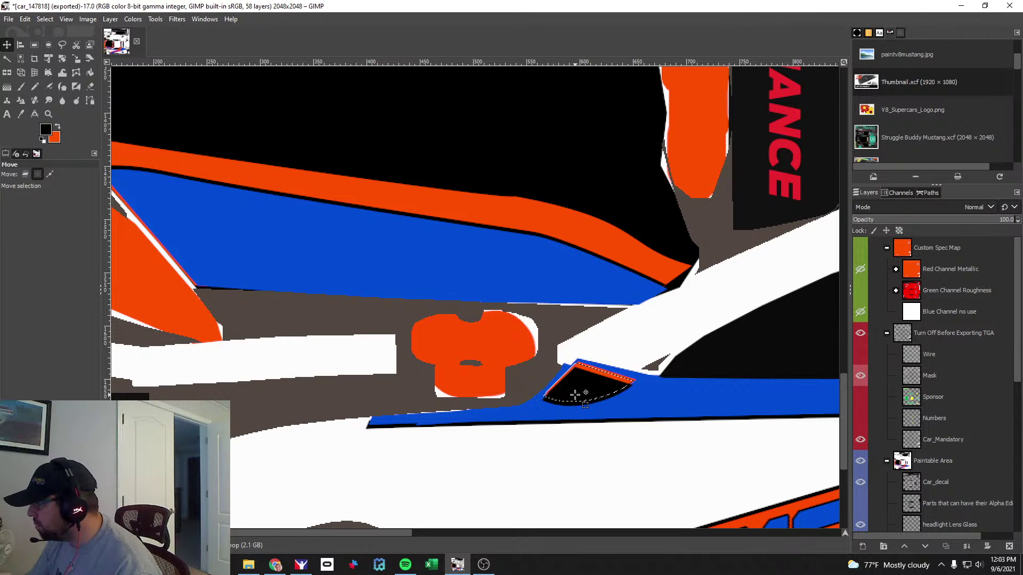
pyautogui.scroll(-10, 945, 466)
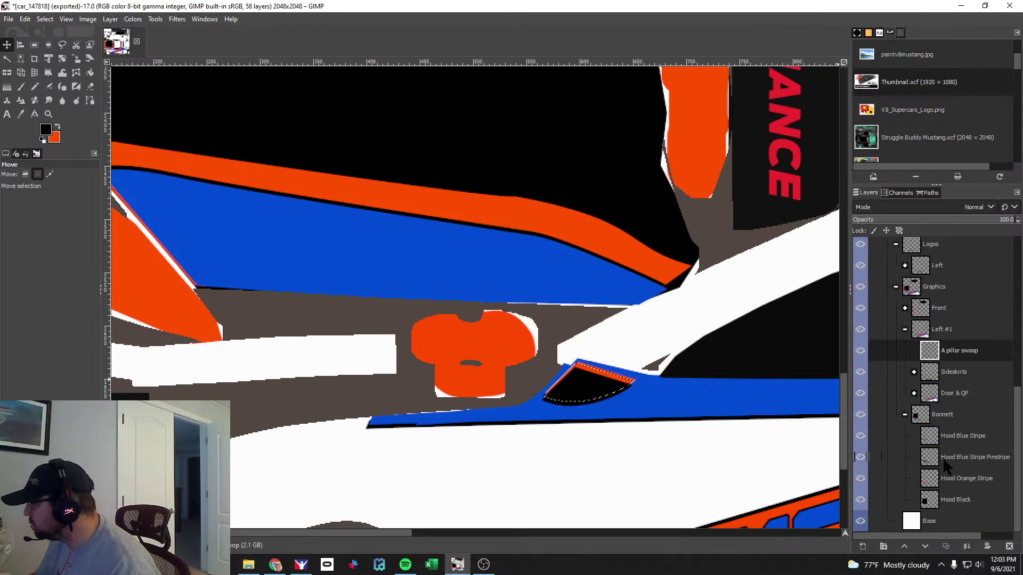
pyautogui.click(862, 546)
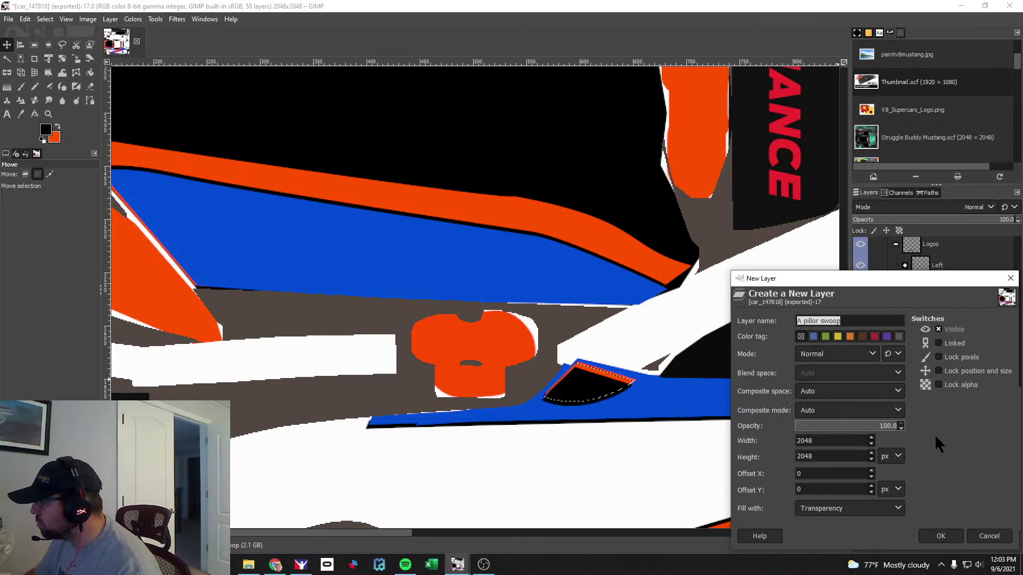
pyautogui.press('End')
pyautogui.write('Orange')
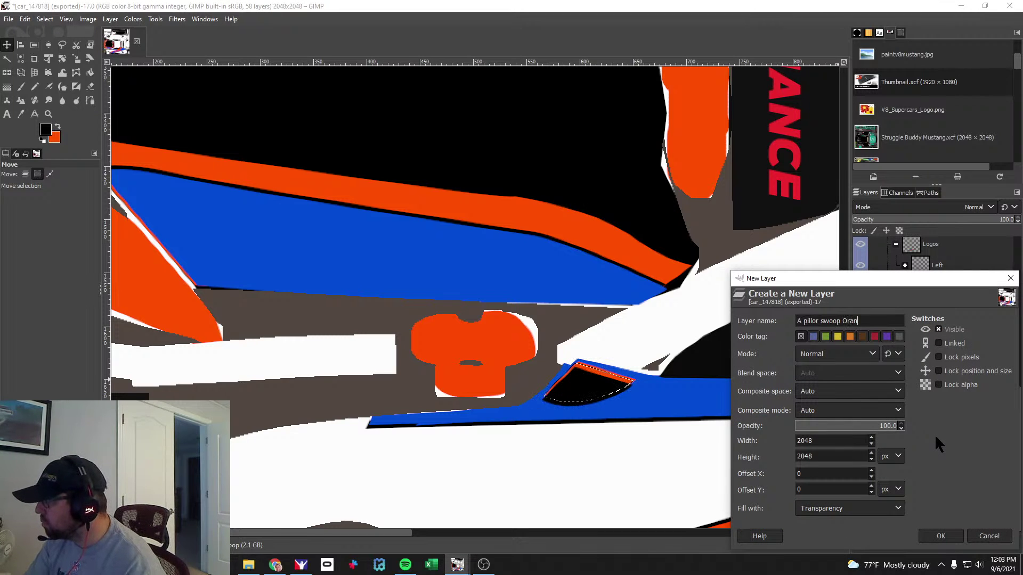
pyautogui.press('Return')
# Paint the selection orange on the A pillor swoop Orange layer and check the A-pillar on the iRacing car model.
pyautogui.press('p')
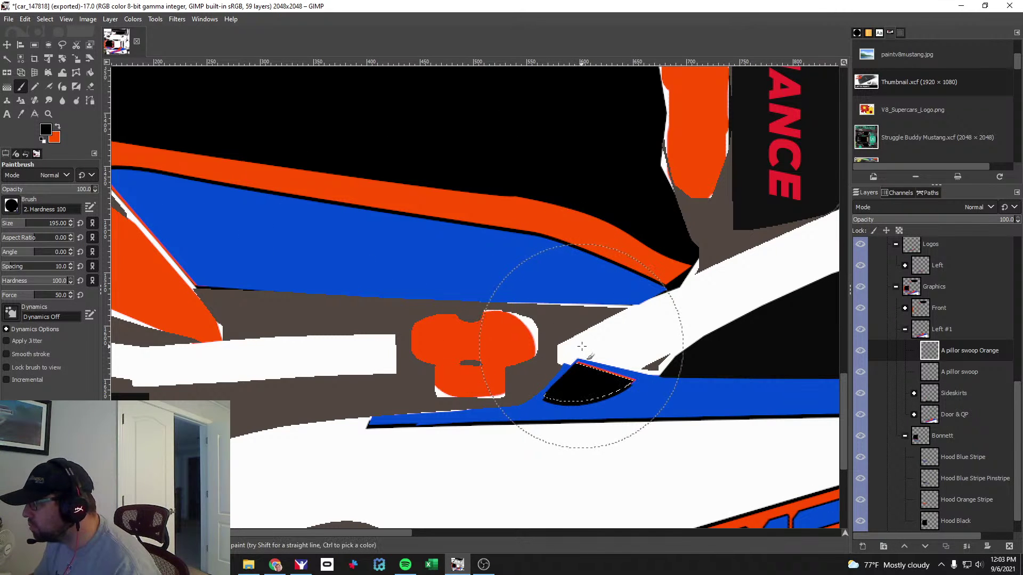
pyautogui.press('x')
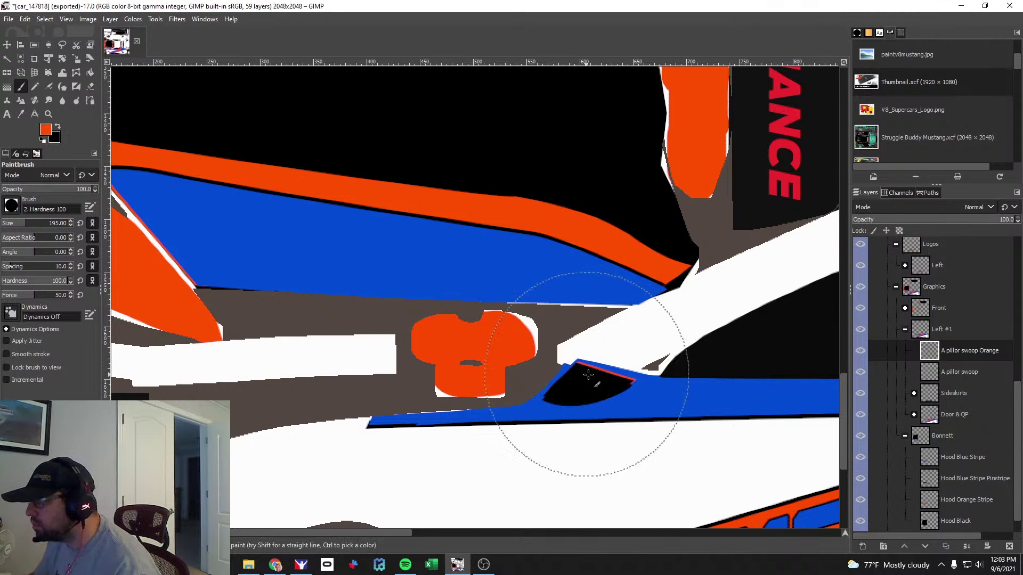
pyautogui.click(596, 368)
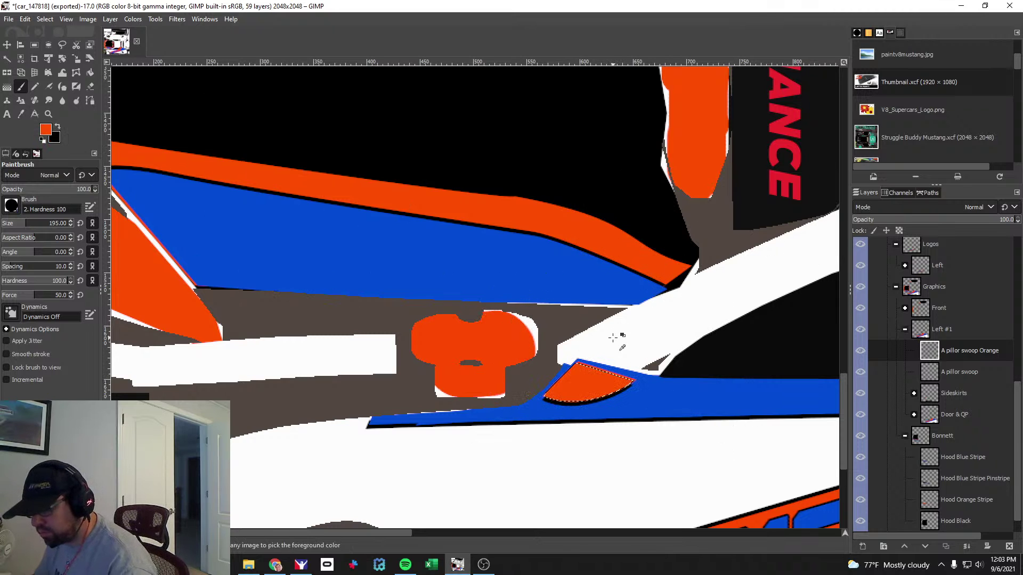
pyautogui.hotkey('alt', 'Tab')
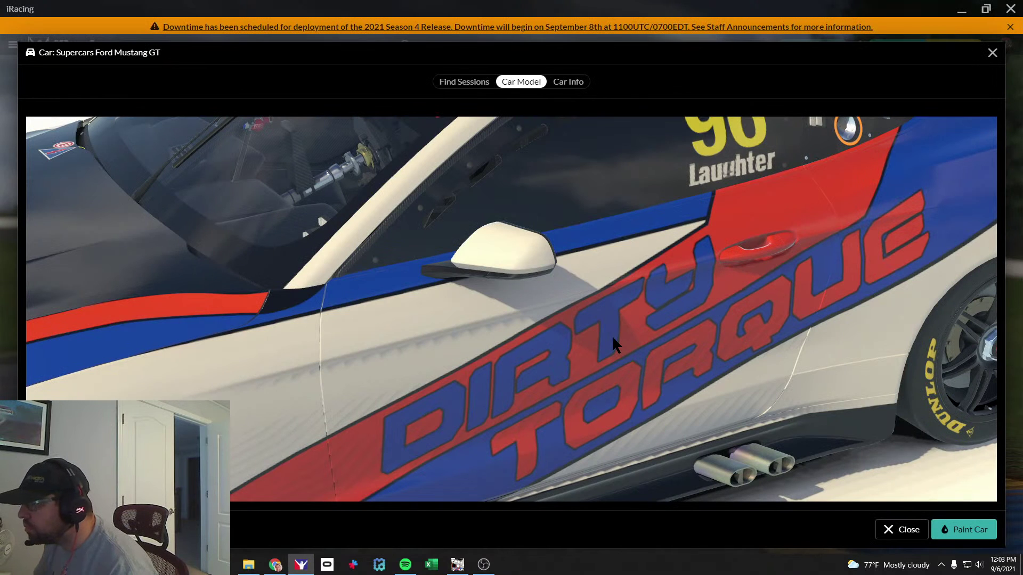
pyautogui.hotkey('alt', 'Tab')
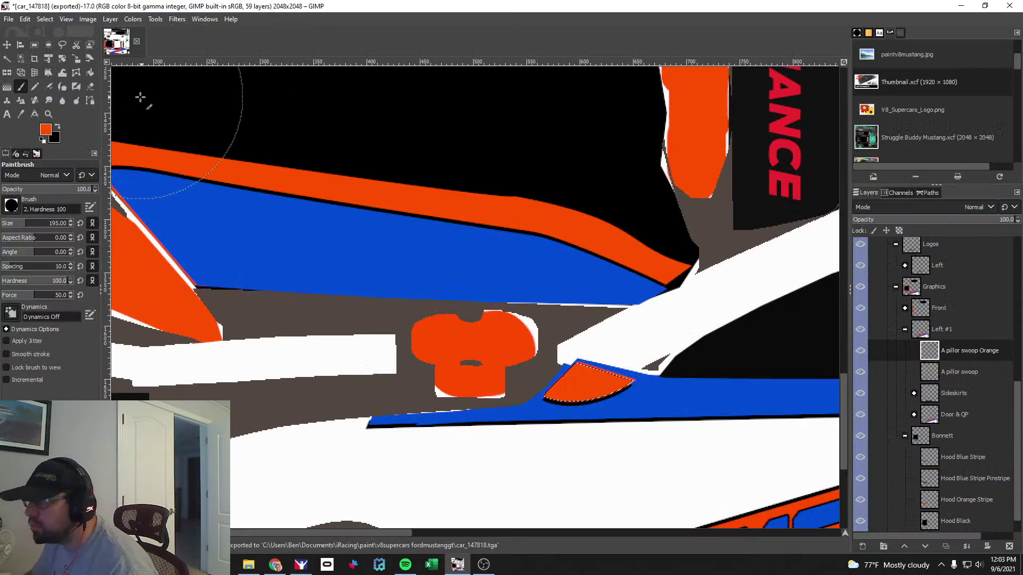
# Examine the orange A-pillar swoop and its black edge on the iRacing car model from several angles, and return to GIMP.
pyautogui.click(25, 175)
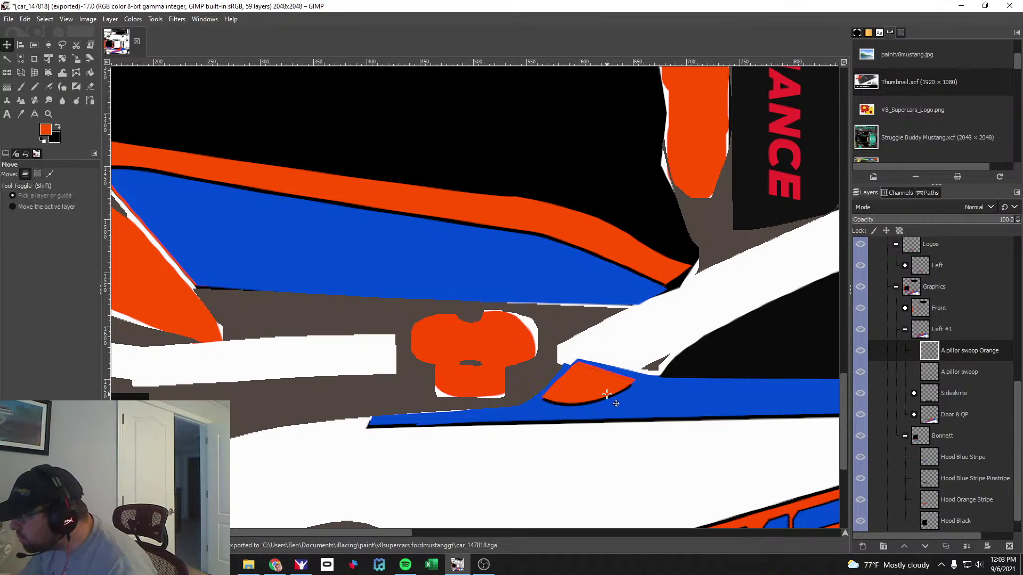
pyautogui.hotkey('alt', 'Tab')
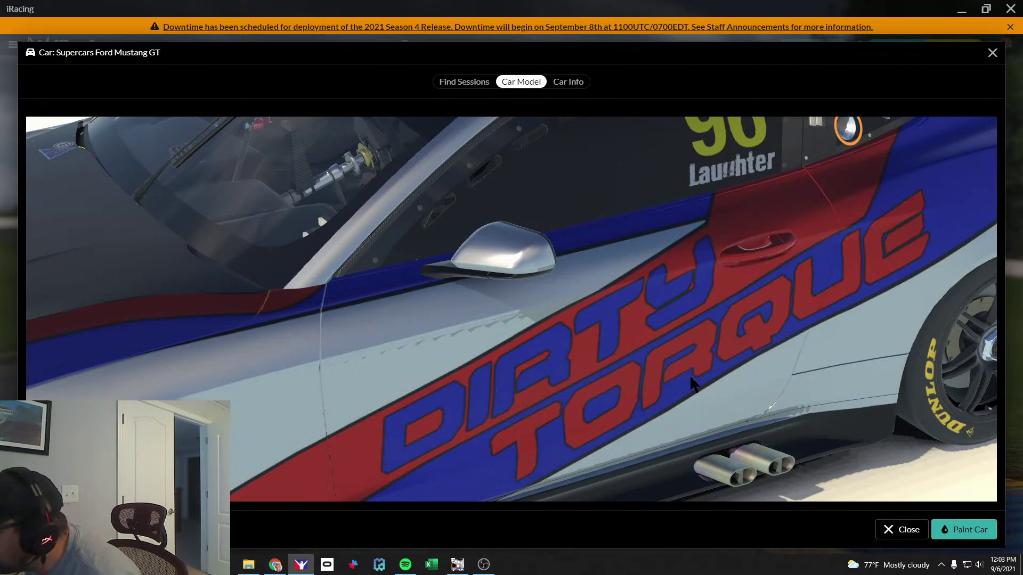
pyautogui.moveTo(414, 352); pyautogui.dragTo(389, 341)
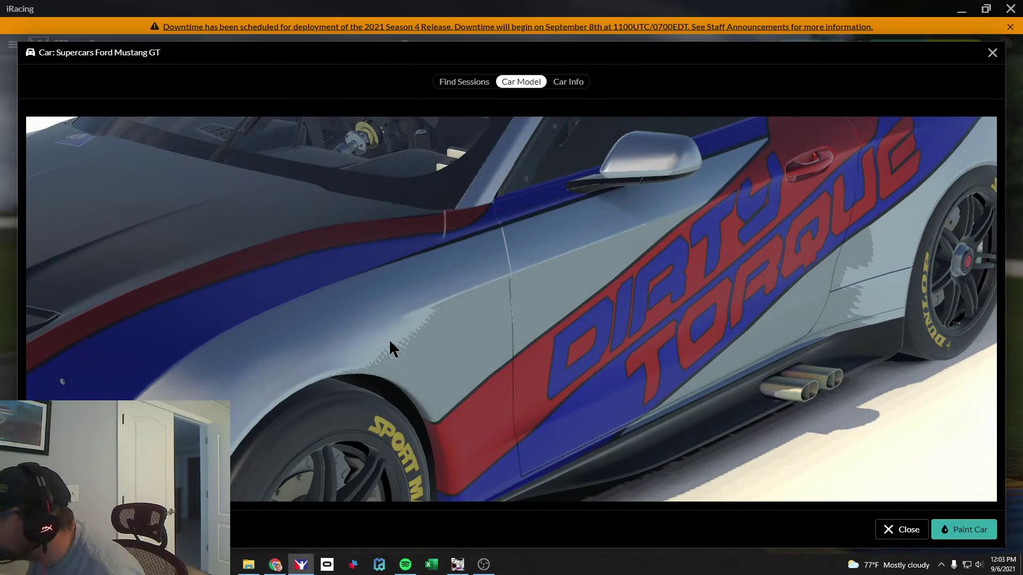
pyautogui.hotkey('alt', 'Tab')
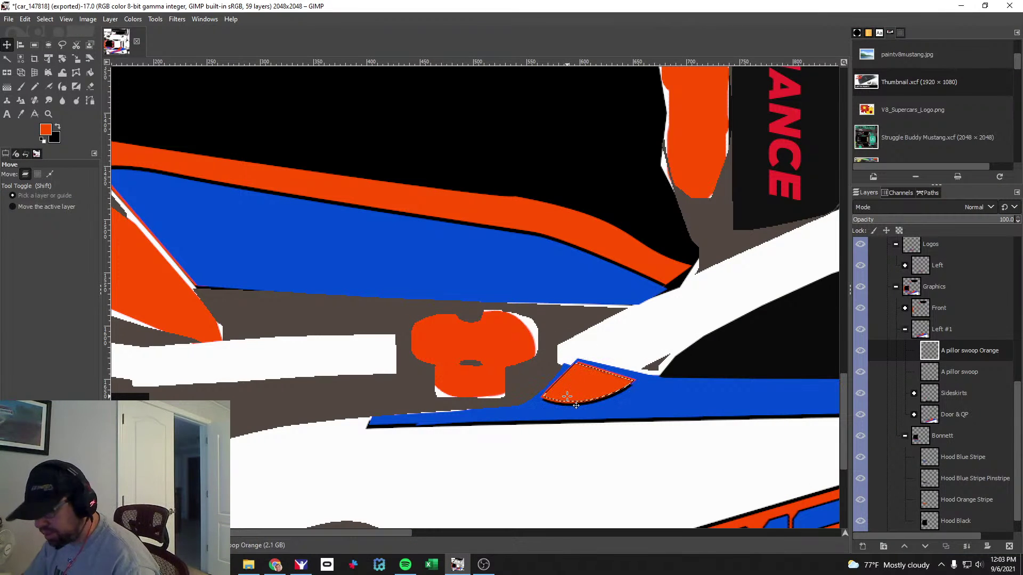
pyautogui.hotkey('alt', 'Tab')
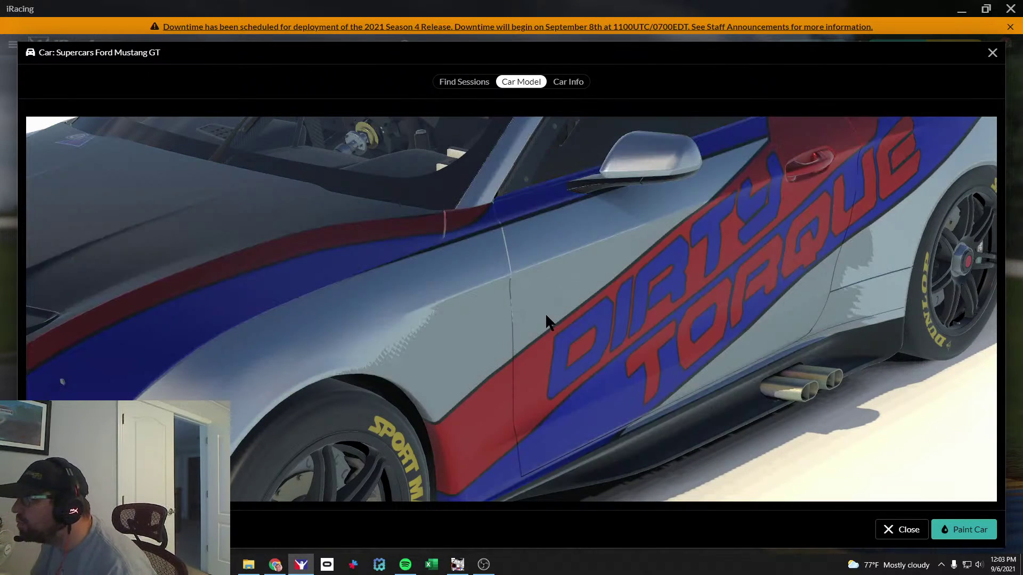
pyautogui.moveTo(546, 317)
pyautogui.mouseDown()
pyautogui.moveTo(560, 330)
pyautogui.moveTo(483, 349)
pyautogui.moveTo(455, 339)
pyautogui.moveTo(547, 329)
pyautogui.mouseUp()
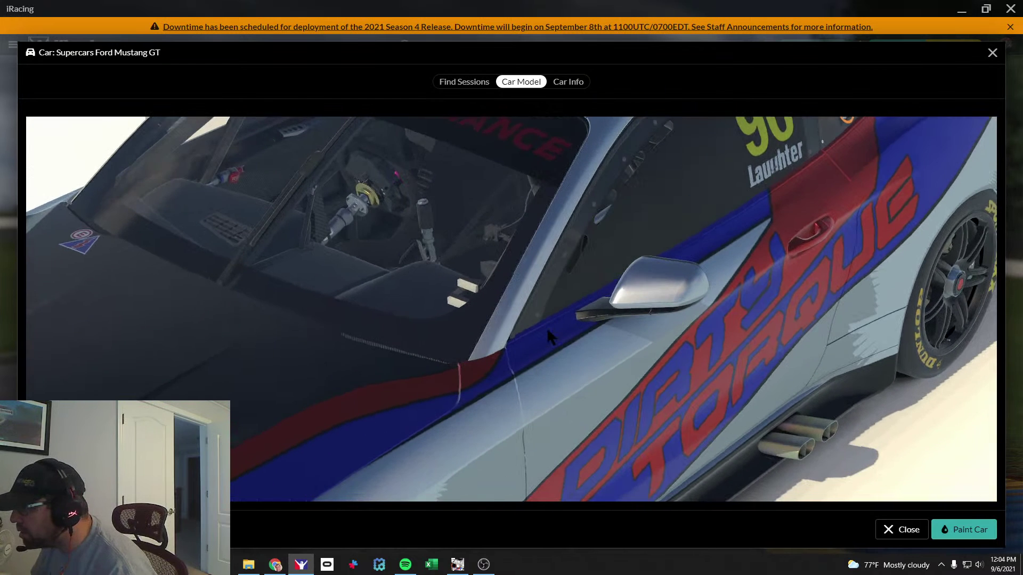
pyautogui.hotkey('alt', 'Tab')
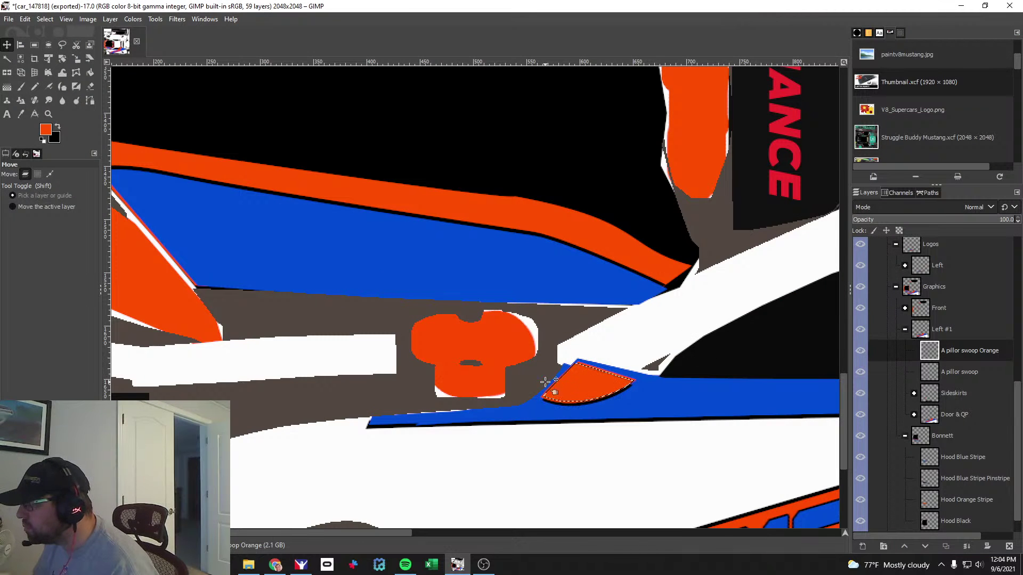
pyautogui.hotkey('alt', 'Tab')
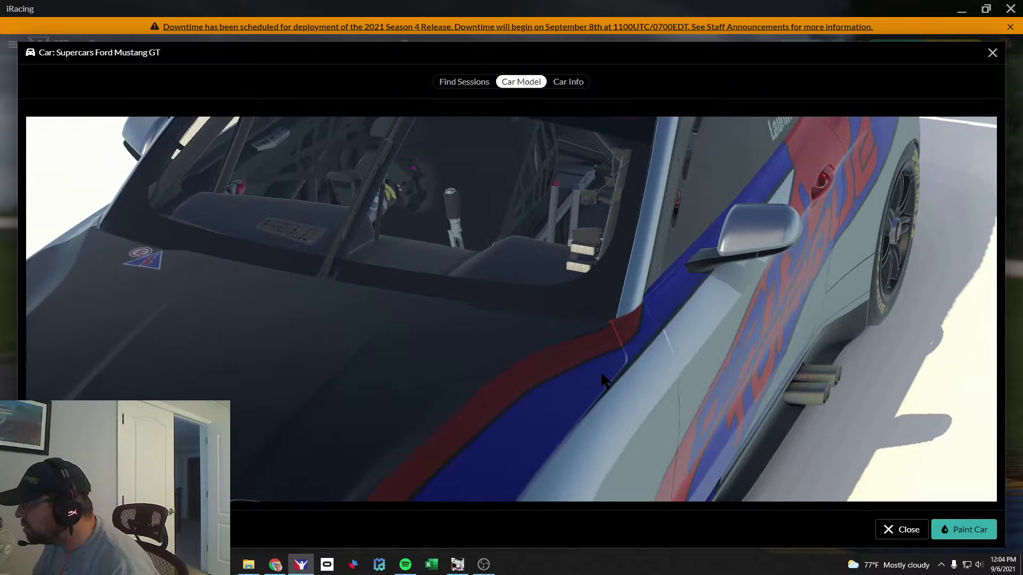
pyautogui.hotkey('alt', 'Tab')
# Show the Wire overlay again over the A-pillar swoop and clear the selection.
pyautogui.scroll(5, 884, 368)
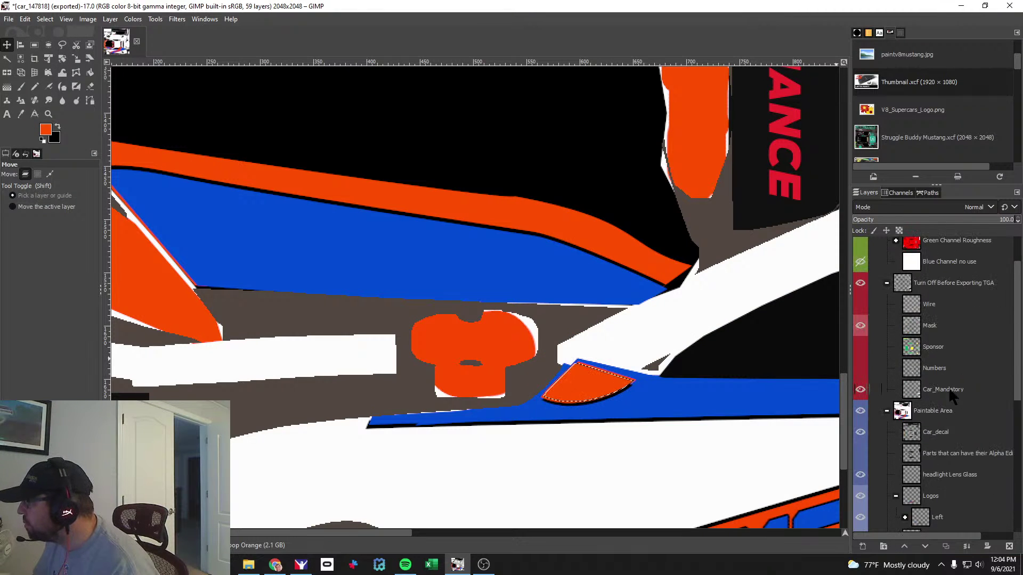
pyautogui.click(860, 354)
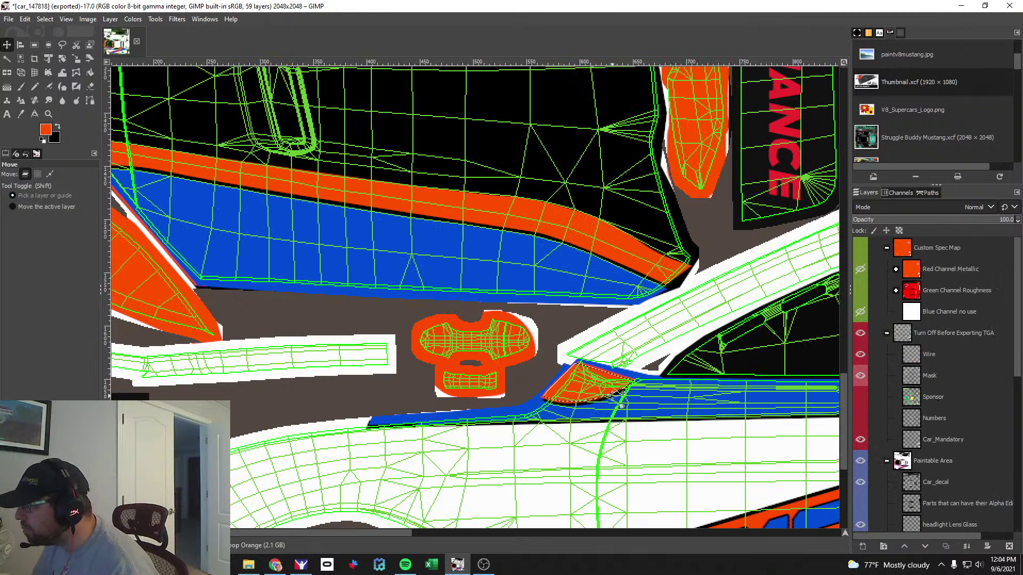
pyautogui.scroll(3, 585, 385)
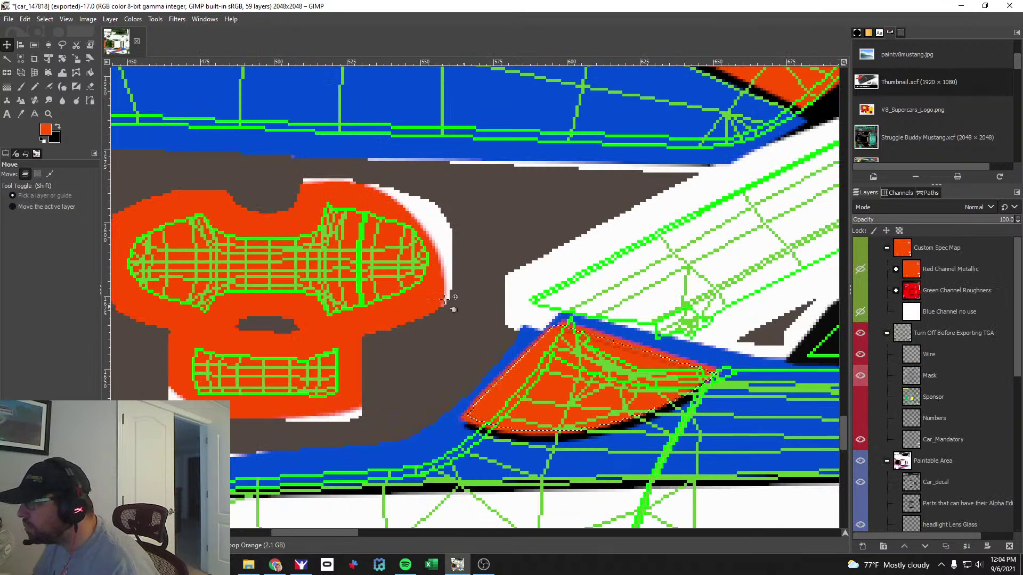
pyautogui.click(44, 19)
pyautogui.click(81, 47)
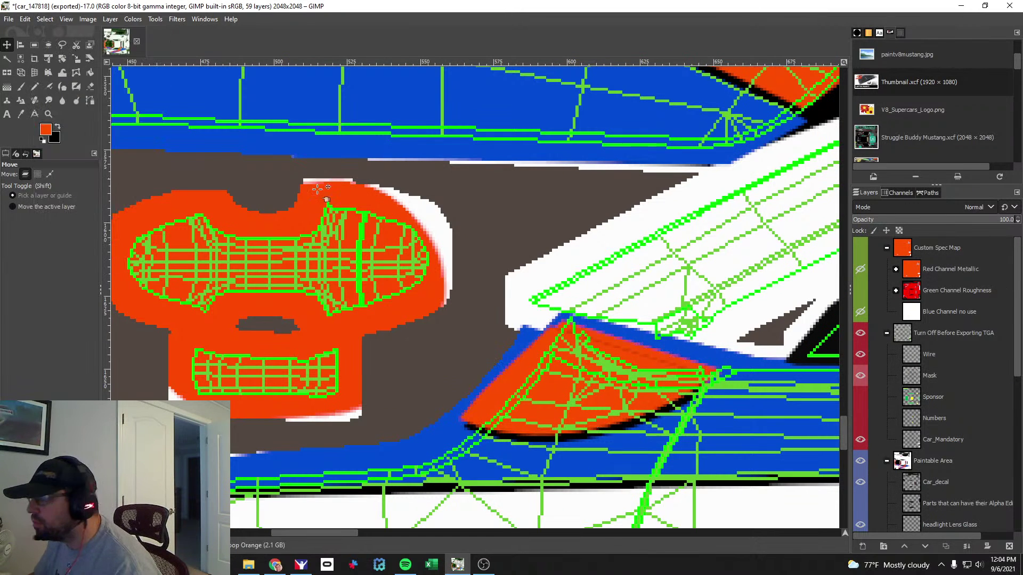
# Add a transparent layer named A pillor swoop Black patch to the Left #1 group.
pyautogui.scroll(-5, 968, 439)
pyautogui.click(947, 312)
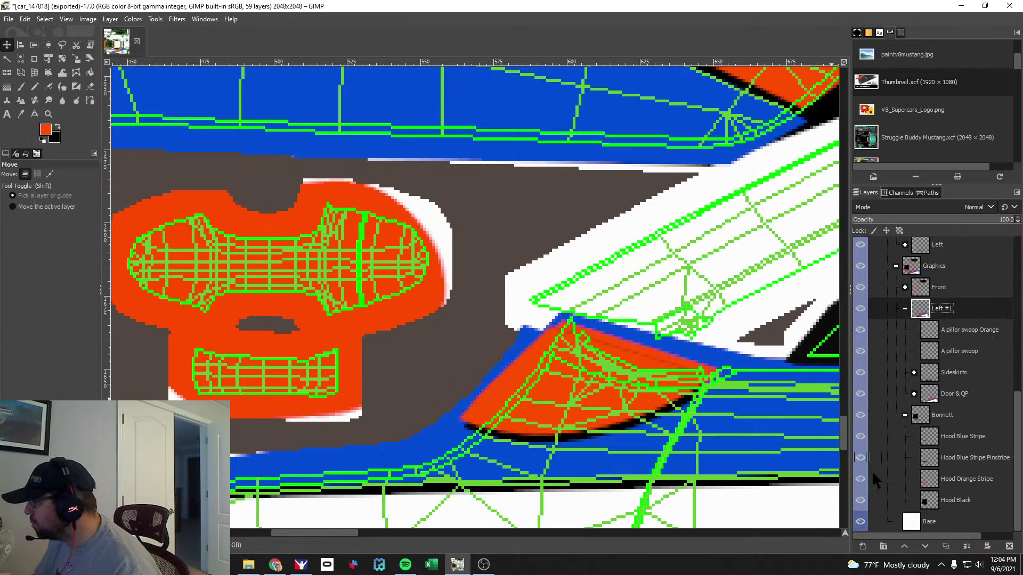
pyautogui.click(862, 546)
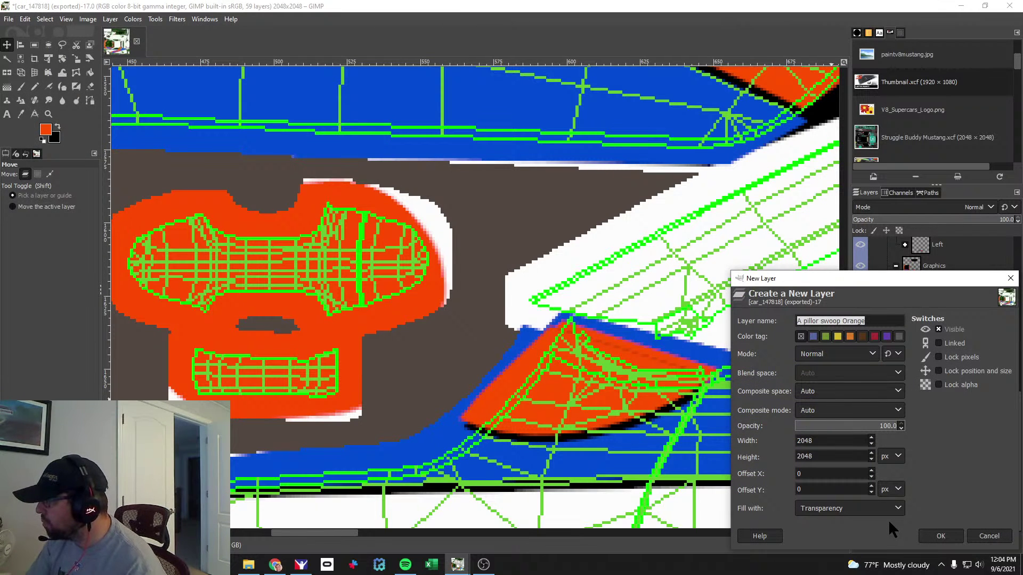
pyautogui.press('End')
pyautogui.press('BackSpace')
pyautogui.press('BackSpace')
pyautogui.write('Black patch')
pyautogui.press('Return')
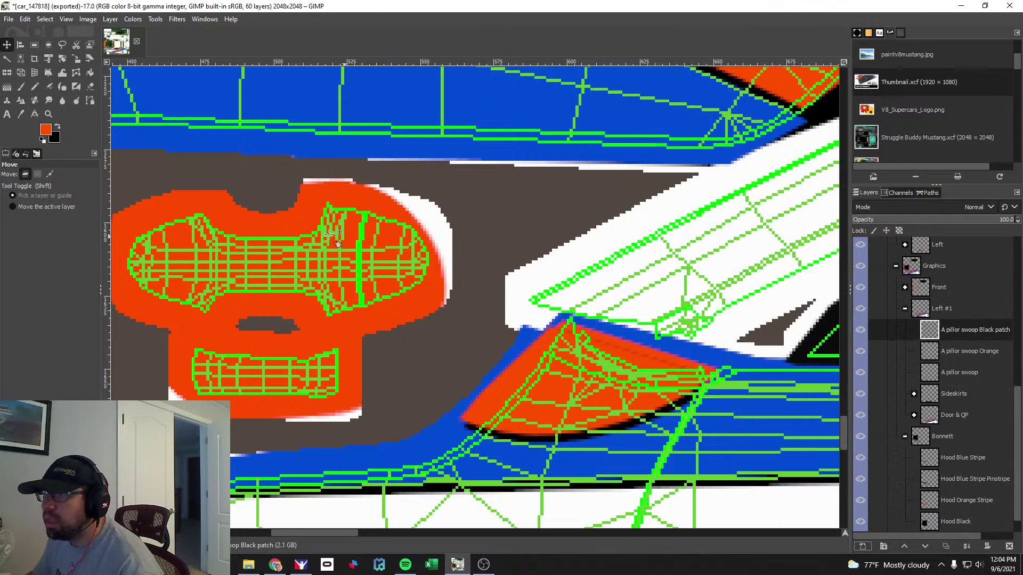
# Choose the Paintbrush, undo the orange test dab near the A-pillar, and make black the foreground colour.
pyautogui.click(21, 87)
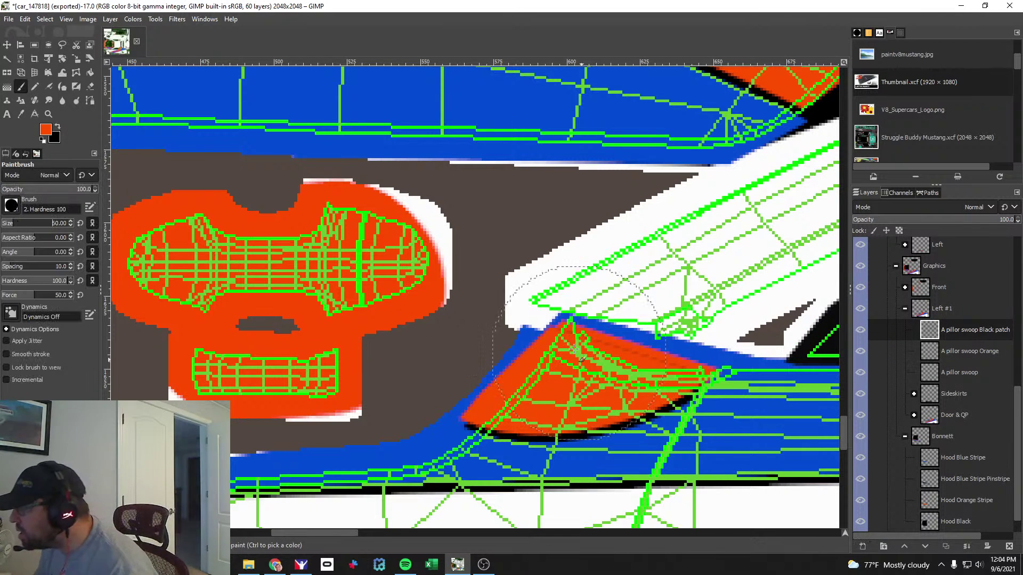
pyautogui.click(586, 270)
pyautogui.hotkey('ctrl', 'z')
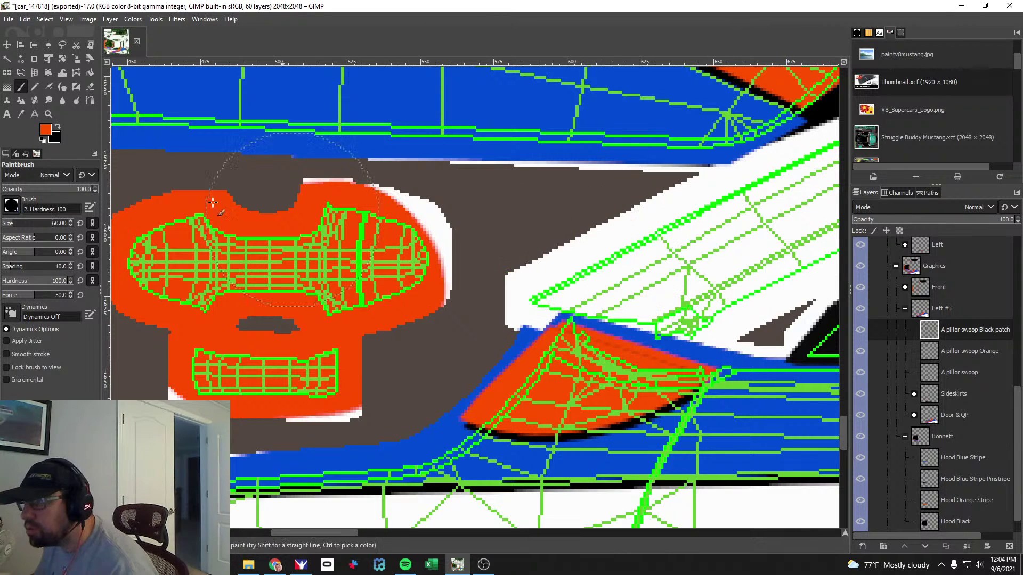
pyautogui.click(57, 126)
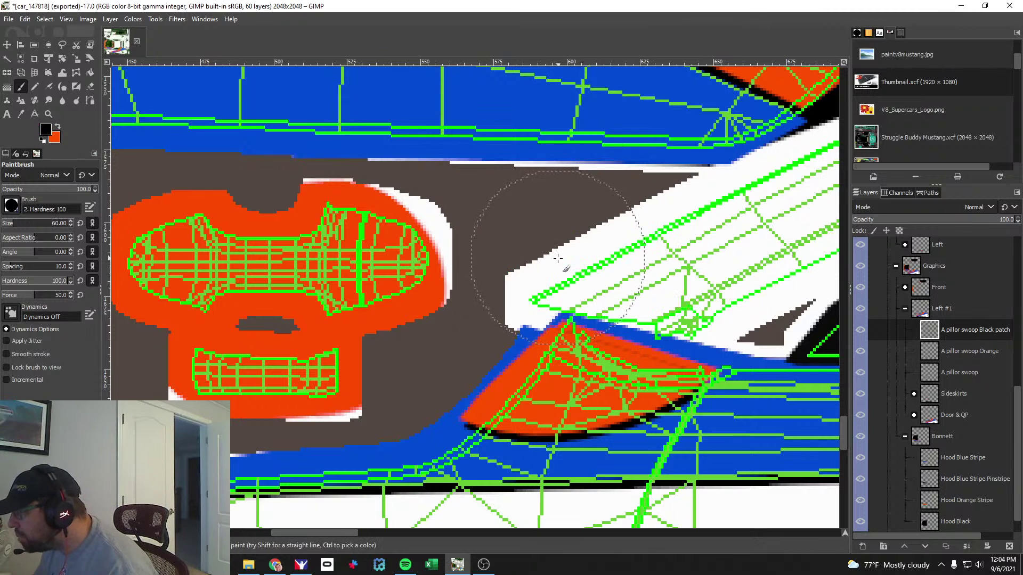
# Try a black stroke over the A-pillar's front tip and check it on the iRacing car model.
pyautogui.moveTo(558, 259); pyautogui.dragTo(621, 278)
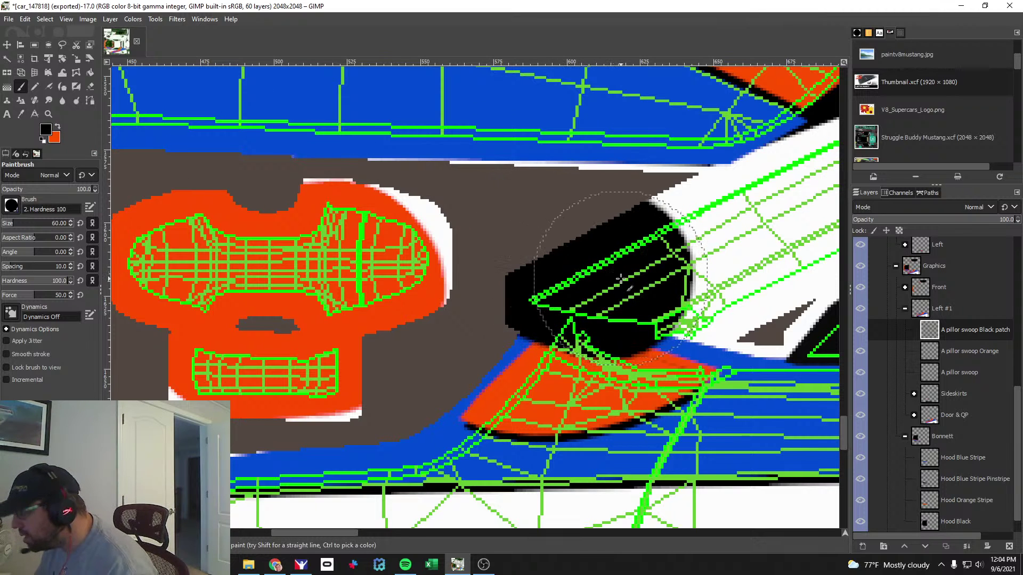
pyautogui.hotkey('alt', 'Tab')
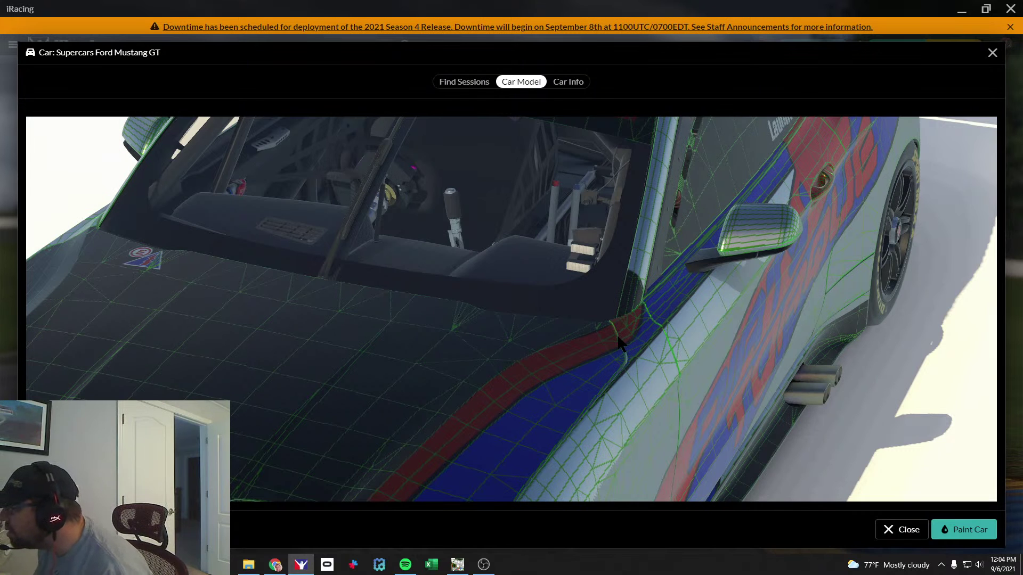
pyautogui.hotkey('alt', 'Tab')
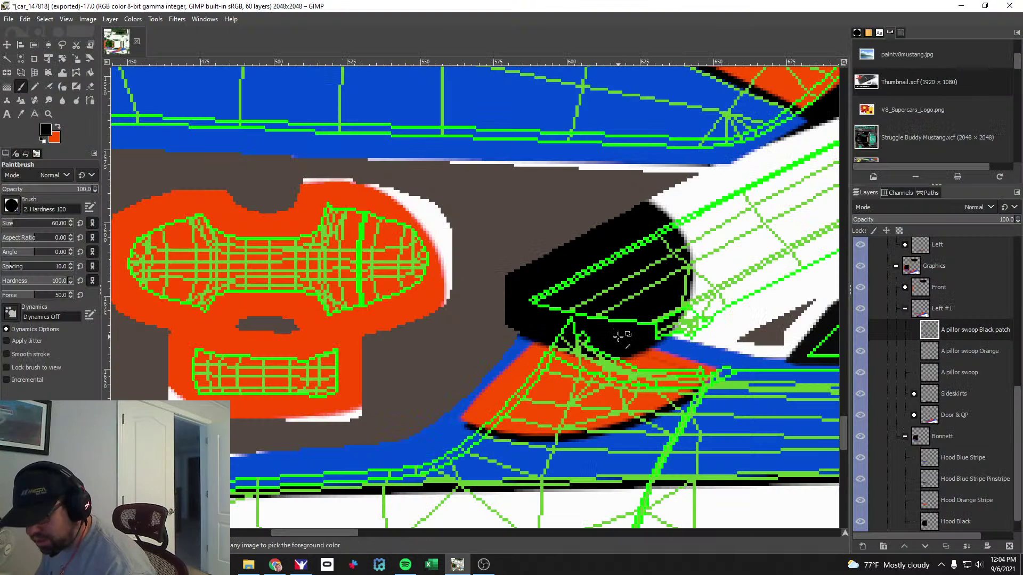
# Compare the hood's rear corner and the A-pillar on the template with the wireframe on the iRacing car model.
pyautogui.scroll(-5, 559, 345)
pyautogui.scroll(7, 556, 343)
pyautogui.scroll(3, 643, 314)
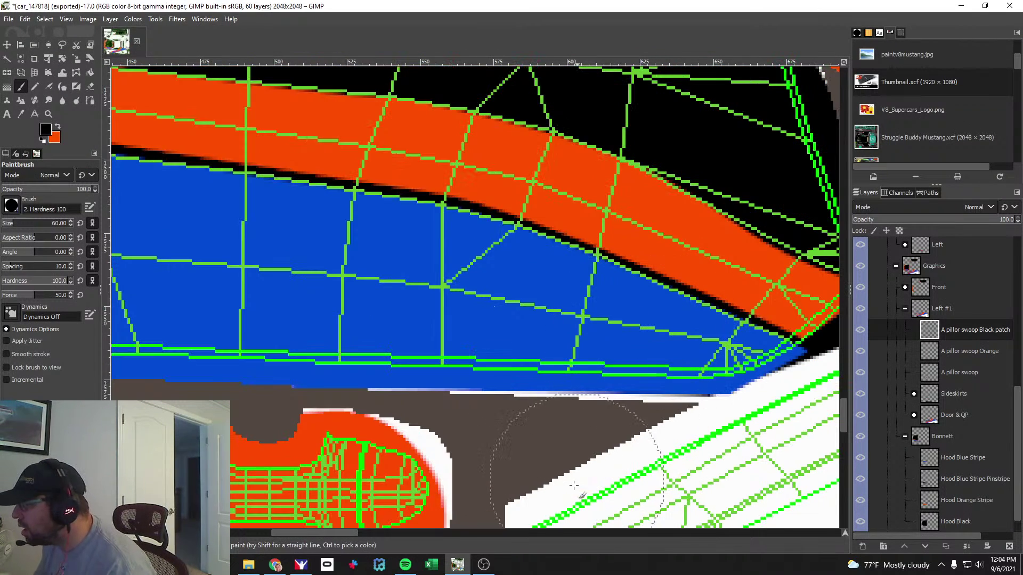
pyautogui.moveTo(339, 529); pyautogui.dragTo(396, 532)
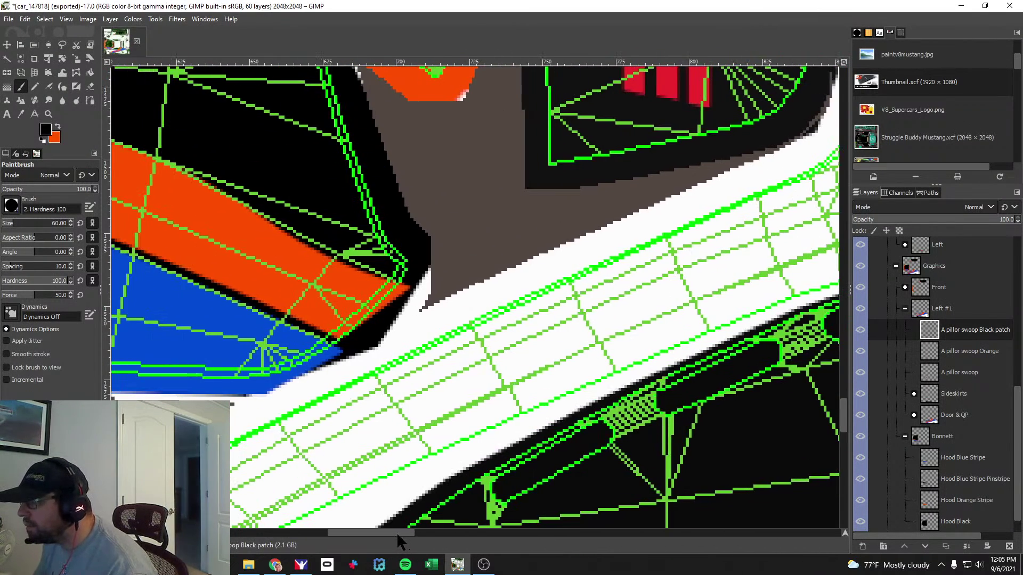
pyautogui.scroll(3, 474, 373)
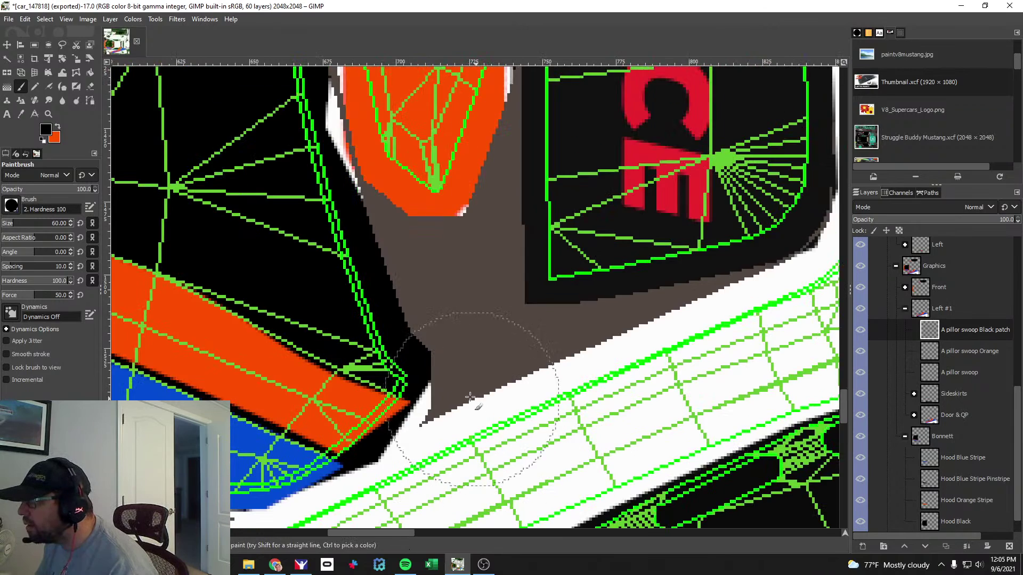
pyautogui.hotkey('alt', 'Tab')
pyautogui.hotkey('alt', 'Tab')
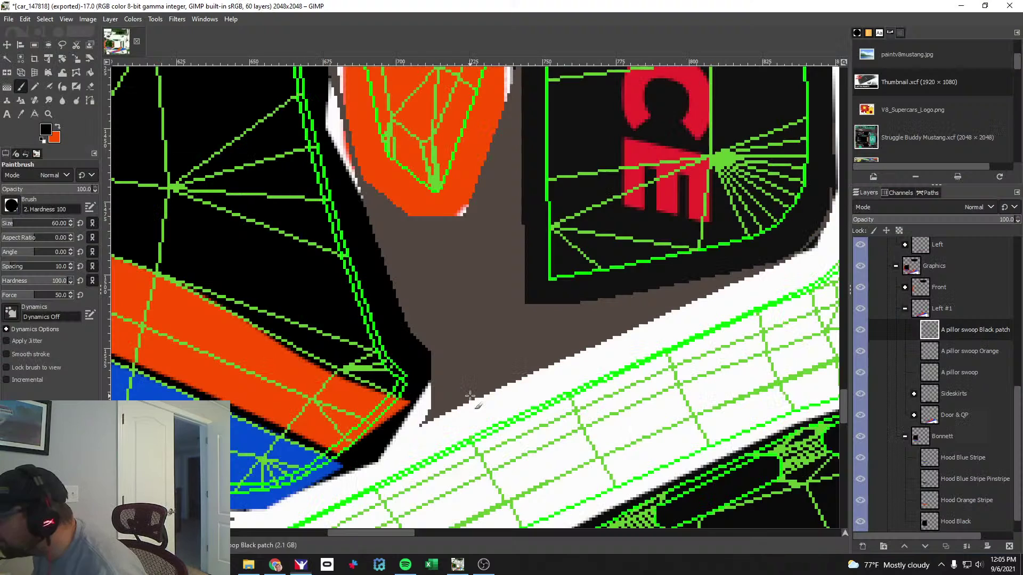
pyautogui.hotkey('alt', 'Tab')
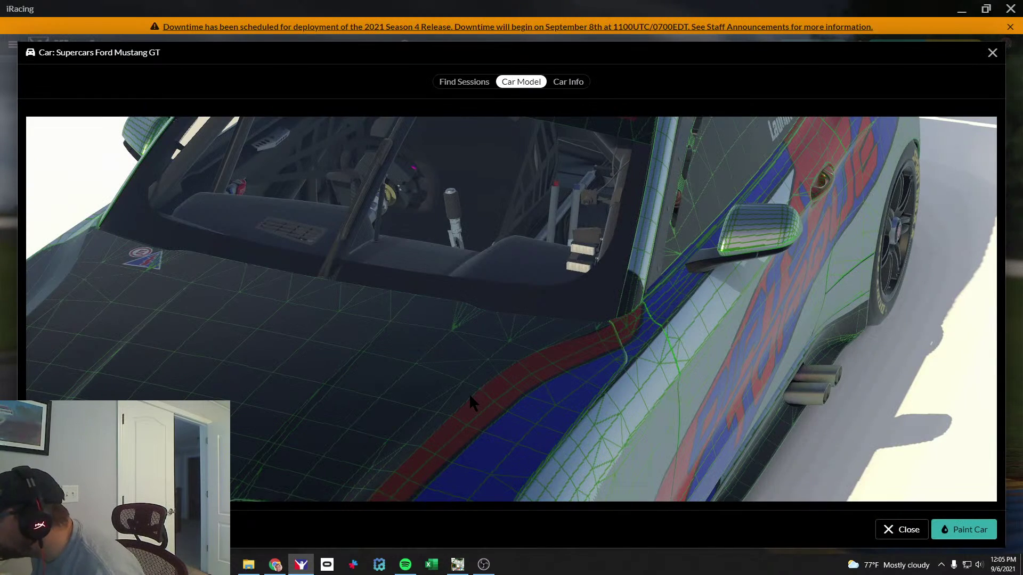
pyautogui.hotkey('alt', 'Tab')
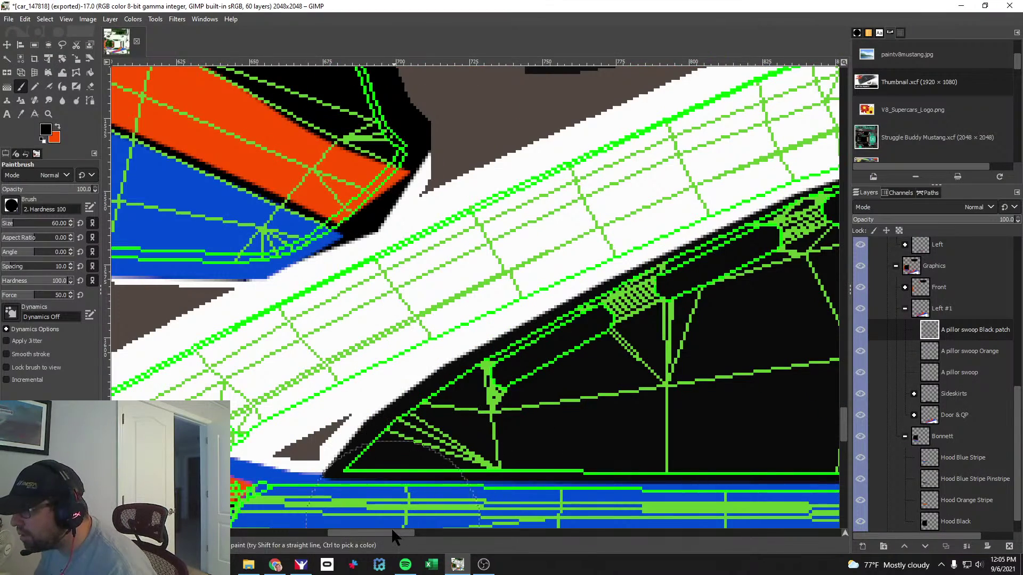
# Try a single black dab at the A-pillar's front tip, check the iRacing car model, and undo the dab.
pyautogui.hscroll(-10, 470, 395)
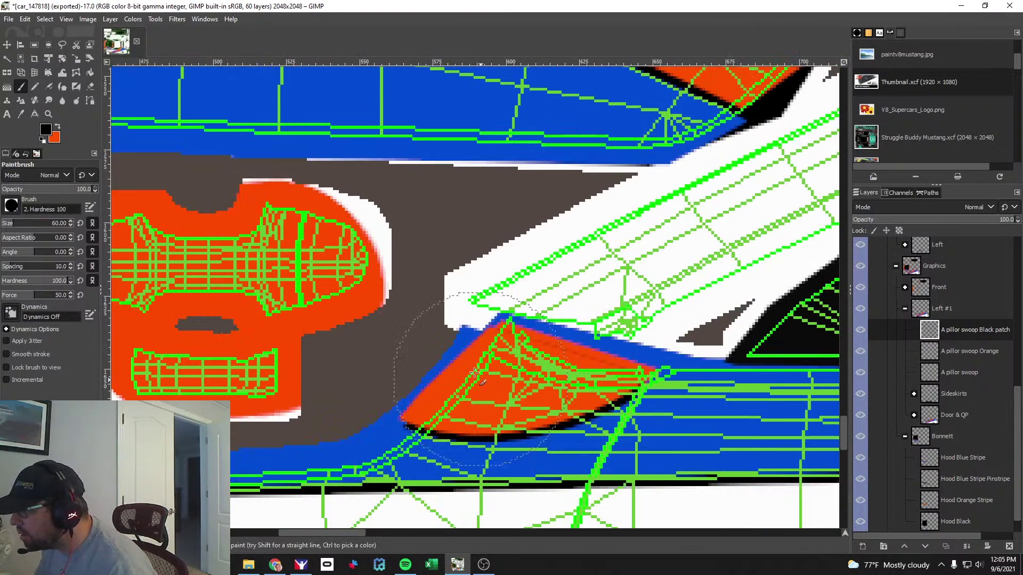
pyautogui.click(465, 308)
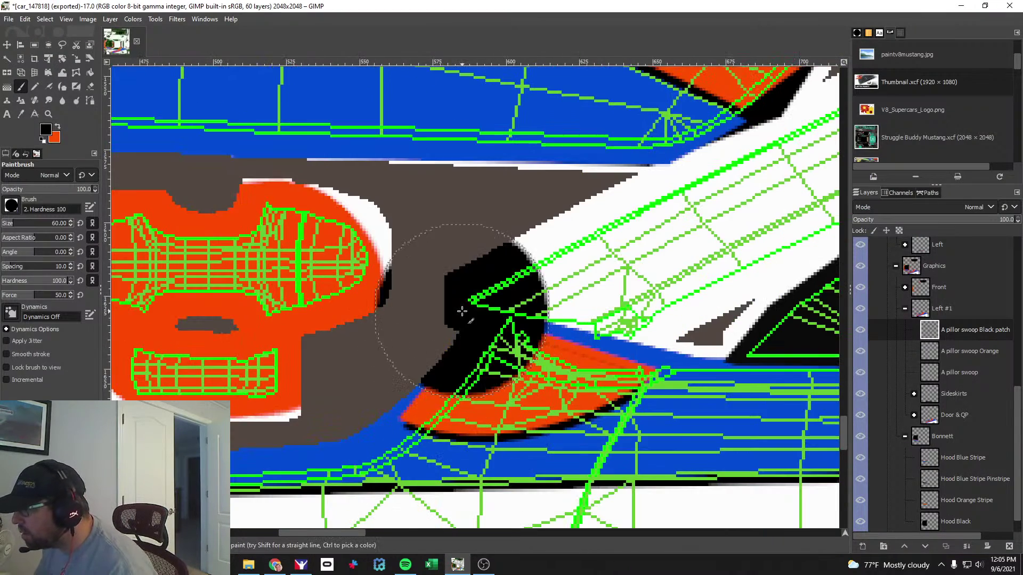
pyautogui.hotkey('alt', 'Tab')
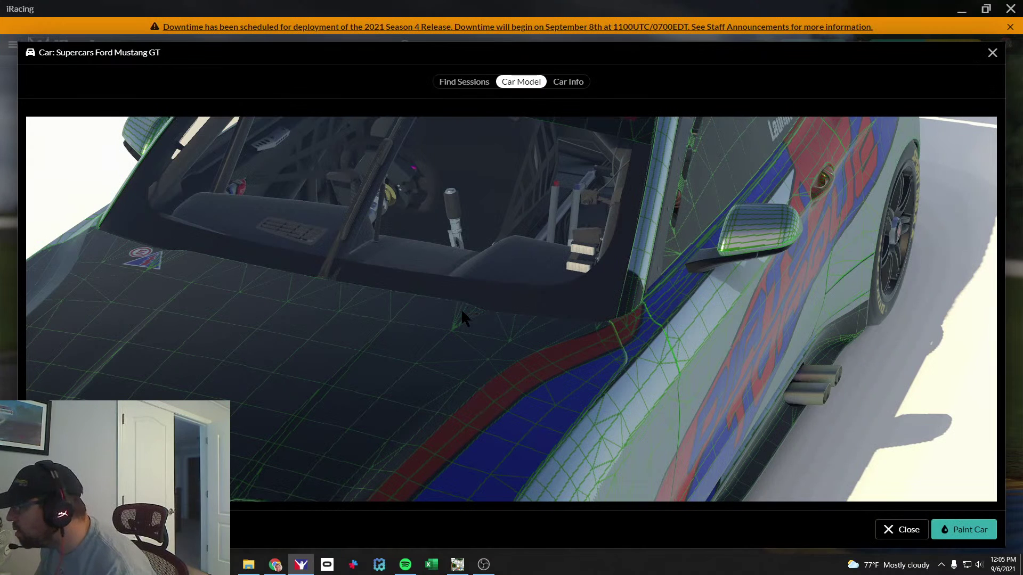
pyautogui.hotkey('alt', 'Tab')
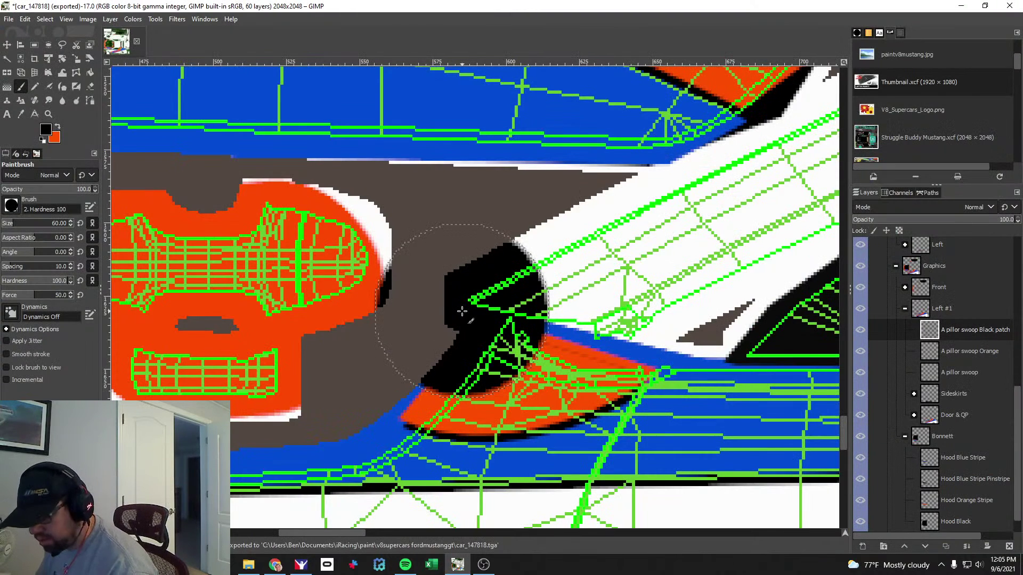
pyautogui.hotkey('ctrl', 'z')
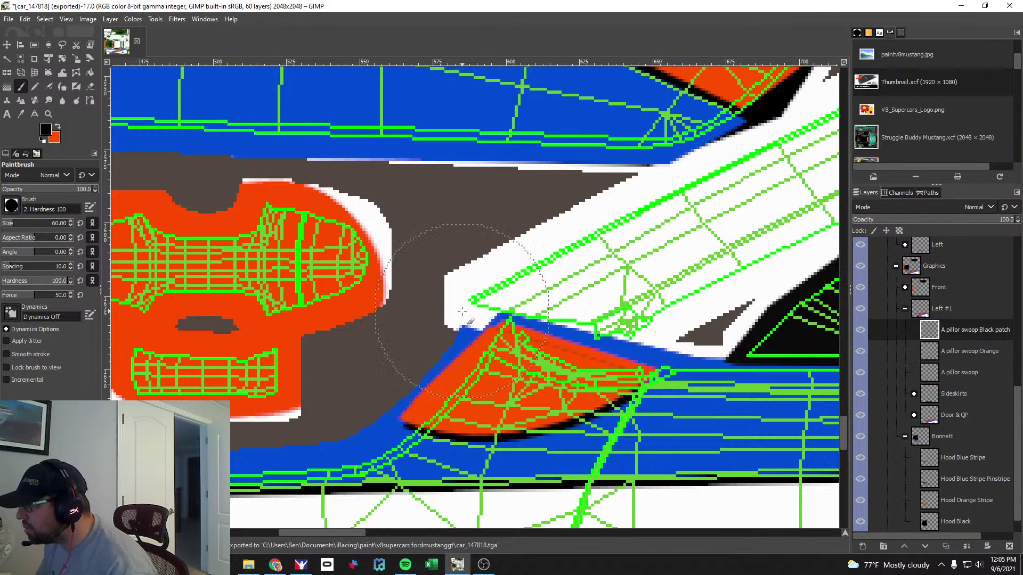
# Compare the A-pillar's base on the iRacing car model with the template to locate the area needing black.
pyautogui.hotkey('alt', 'Tab')
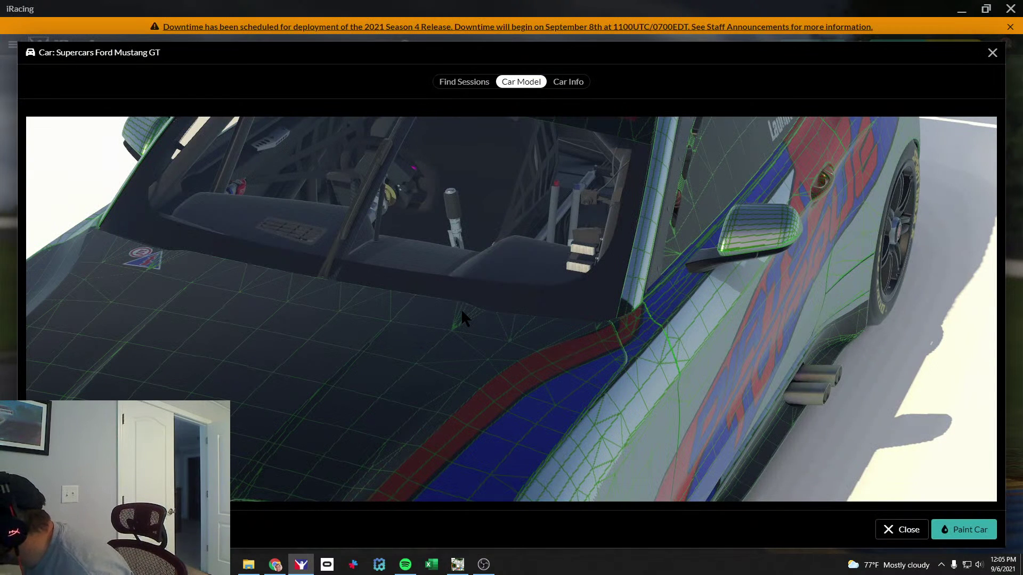
pyautogui.hotkey('alt', 'Tab')
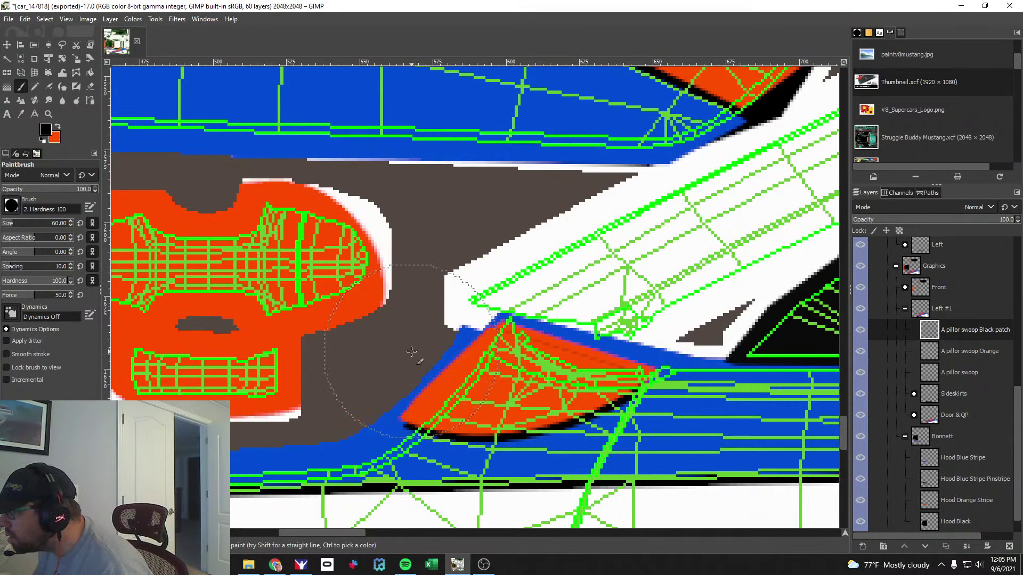
pyautogui.hotkey('alt', 'Tab')
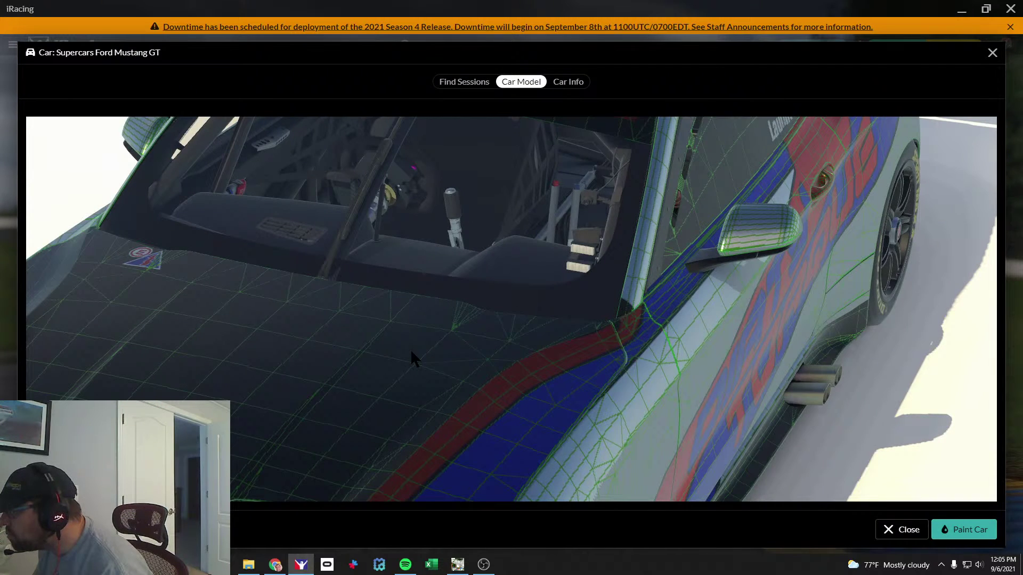
pyautogui.hotkey('alt', 'Tab')
pyautogui.hotkey('alt', 'Tab')
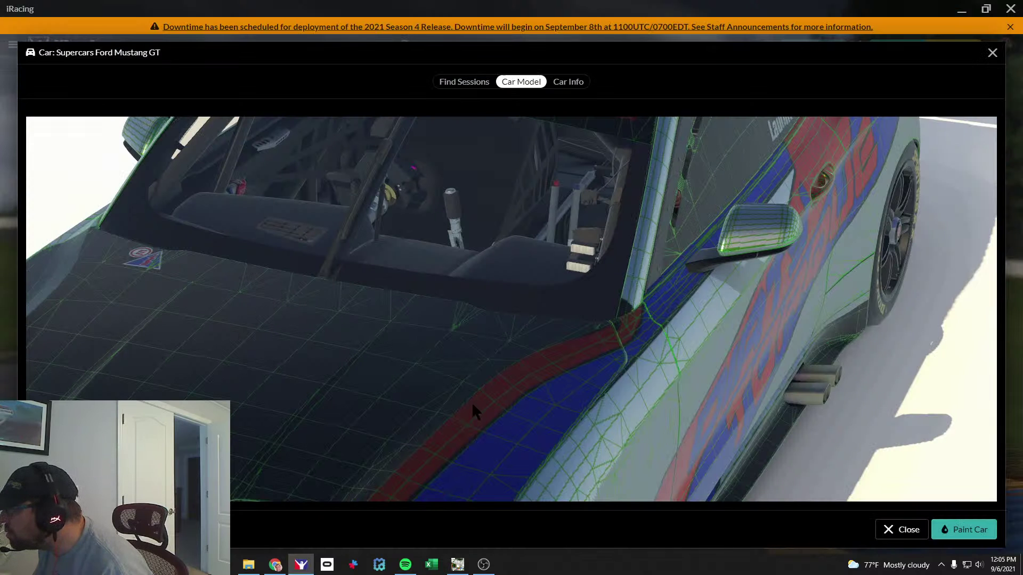
pyautogui.hotkey('alt', 'Tab')
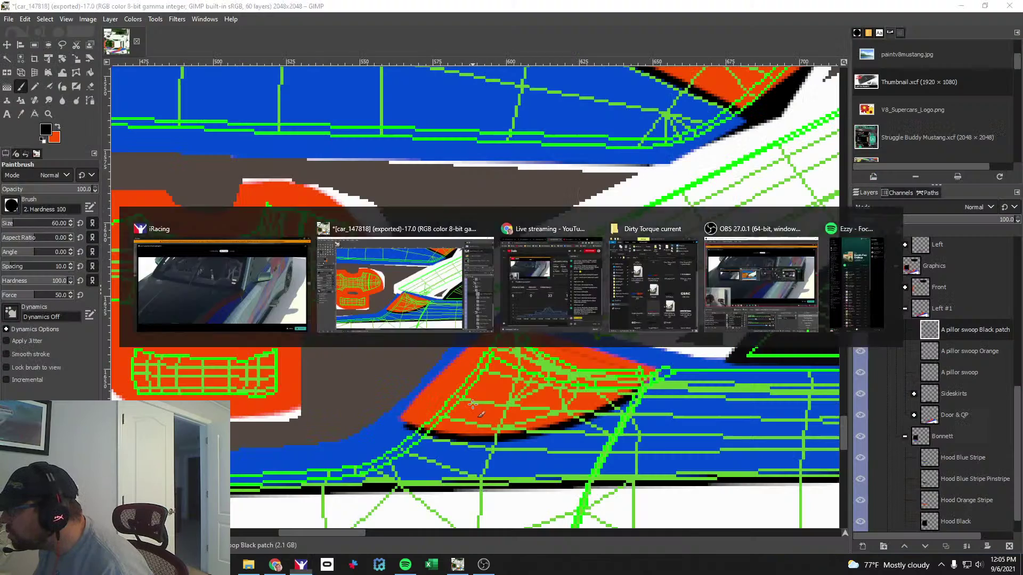
pyautogui.hotkey('alt', 'Tab')
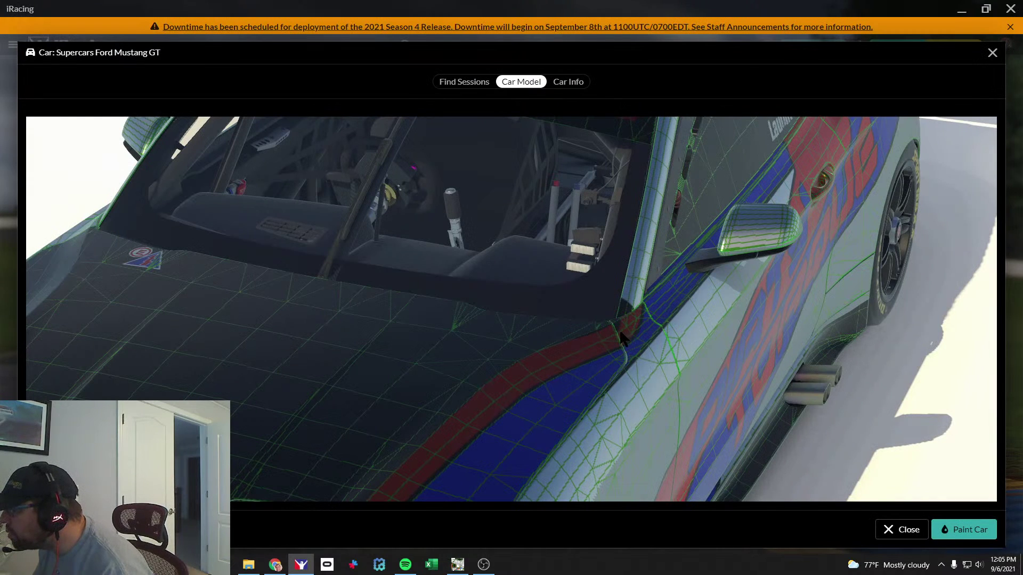
pyautogui.hotkey('alt', 'Tab')
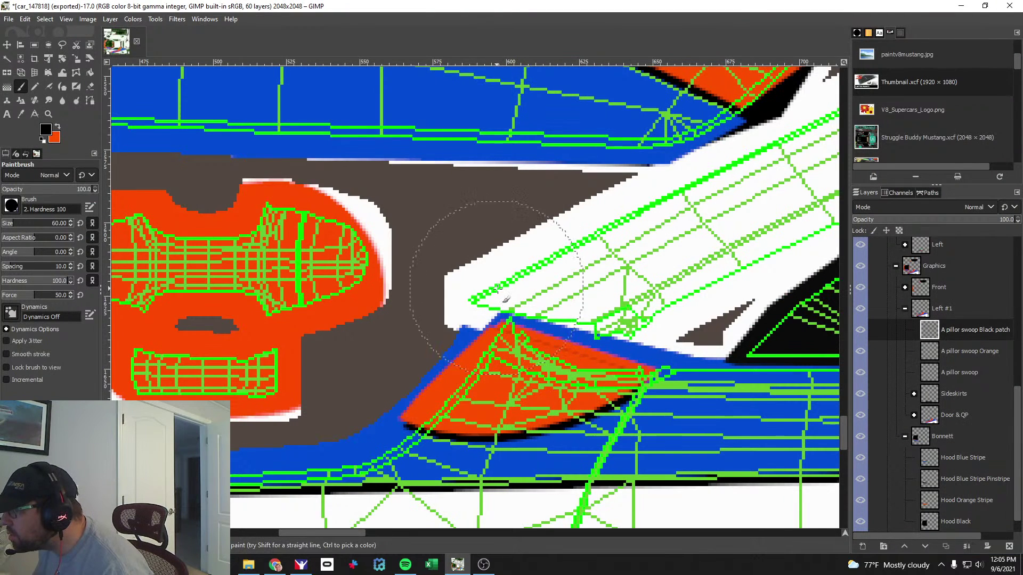
# Paint a black stroke across the A-pillar's base and the upper swoop, and check it on the iRacing car model.
pyautogui.moveTo(501, 291)
pyautogui.mouseDown()
pyautogui.moveTo(538, 288)
pyautogui.moveTo(551, 299)
pyautogui.moveTo(597, 277)
pyautogui.moveTo(578, 298)
pyautogui.mouseUp()
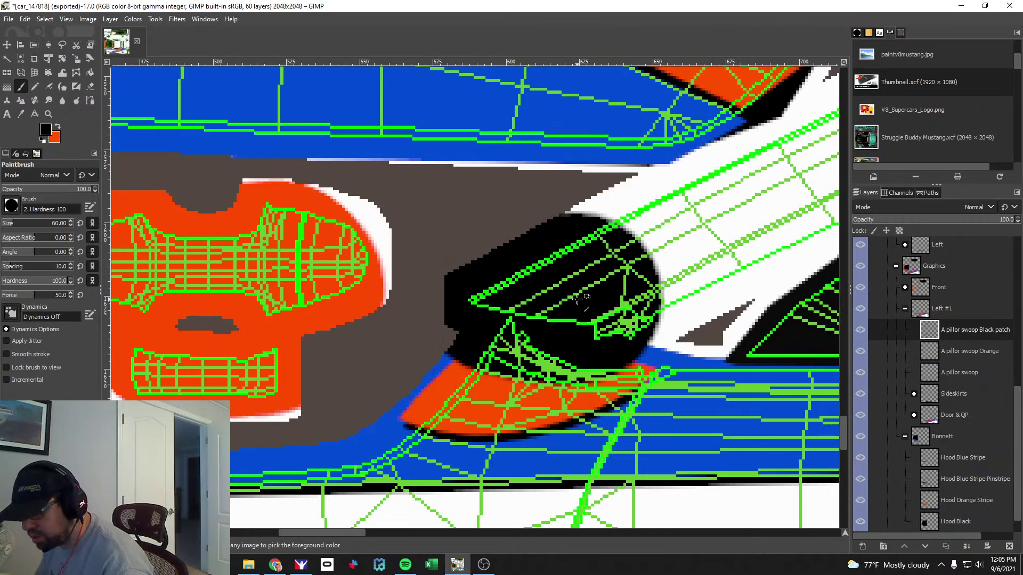
pyautogui.hotkey('alt', 'Tab')
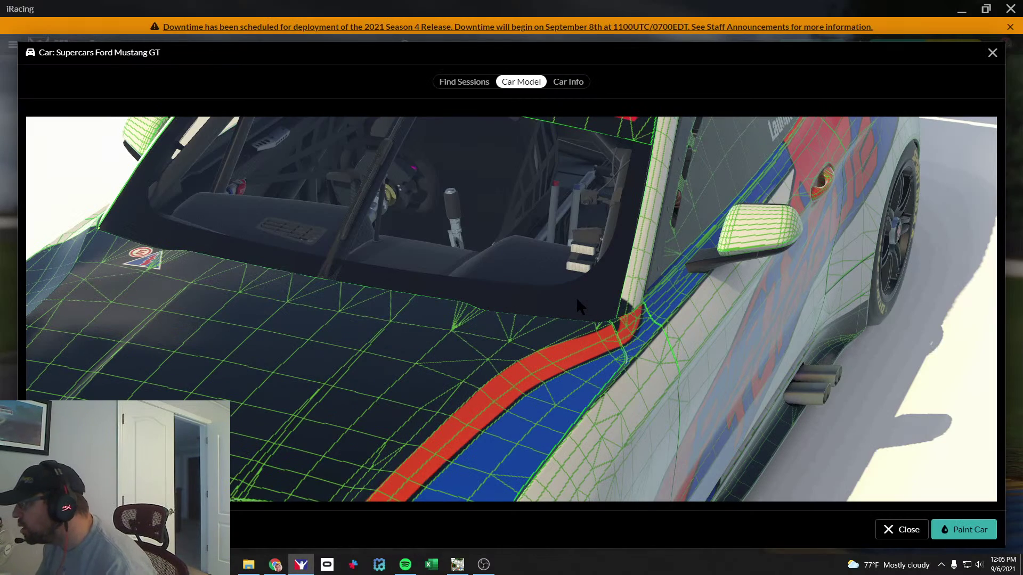
pyautogui.moveTo(611, 319); pyautogui.dragTo(657, 360)
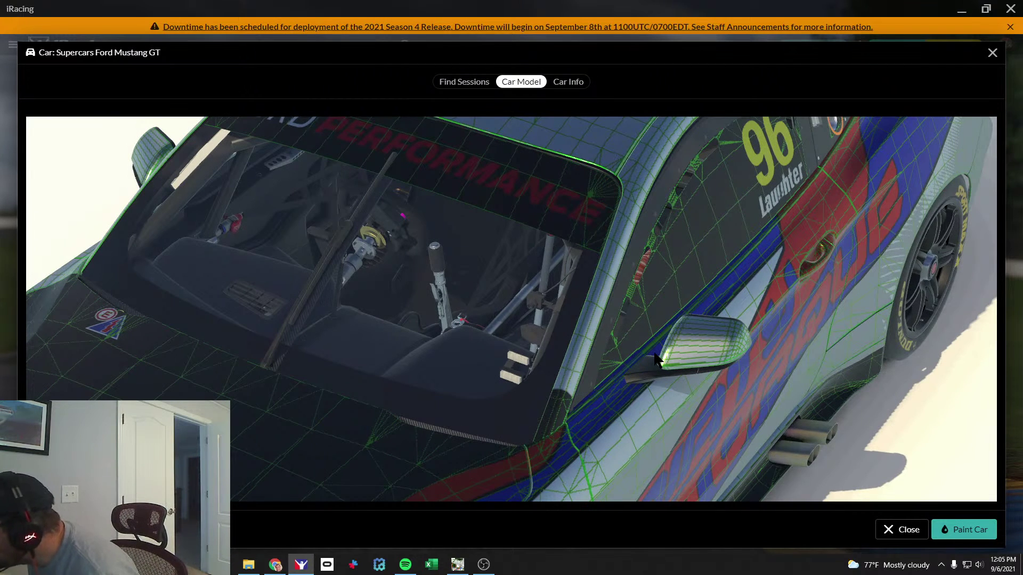
pyautogui.hotkey('alt', 'Tab')
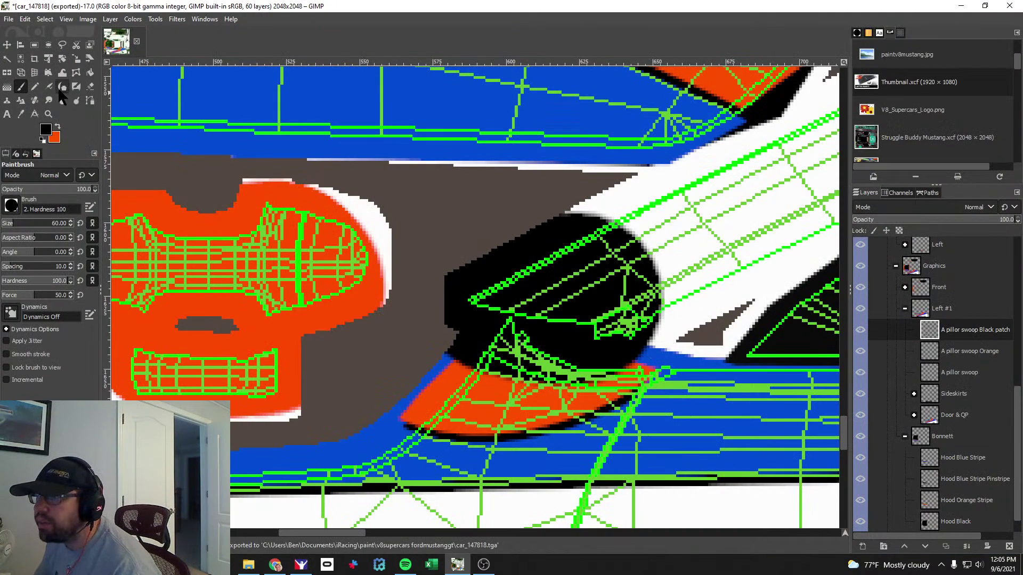
# Erase the black from the white A-pillar area above the swoop and check the iRacing car model.
pyautogui.click(90, 86)
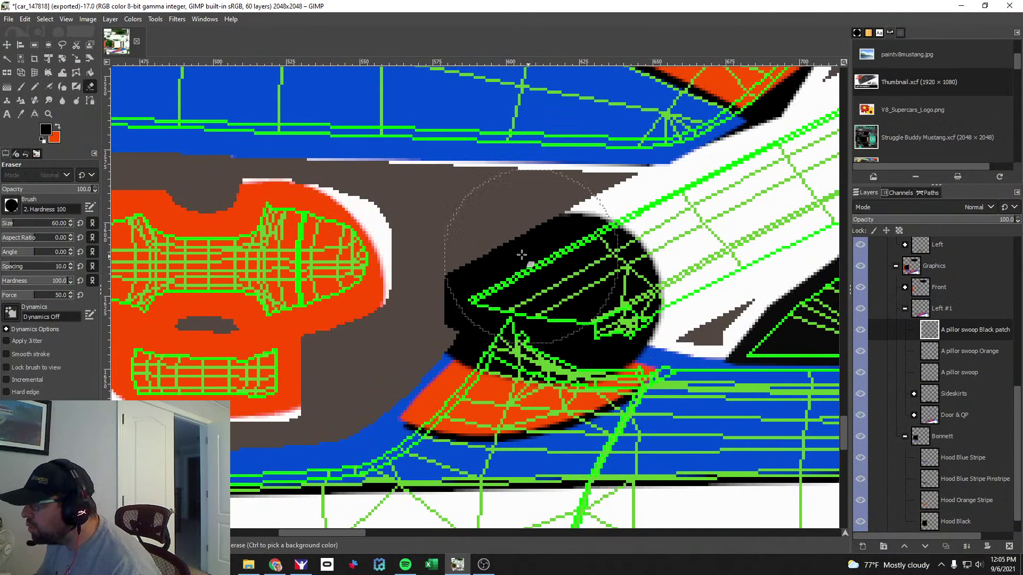
pyautogui.moveTo(498, 227)
pyautogui.mouseDown()
pyautogui.moveTo(591, 250)
pyautogui.moveTo(618, 272)
pyautogui.moveTo(649, 272)
pyautogui.mouseUp()
pyautogui.press('ctrl')
pyautogui.hotkey('alt', 'Tab')
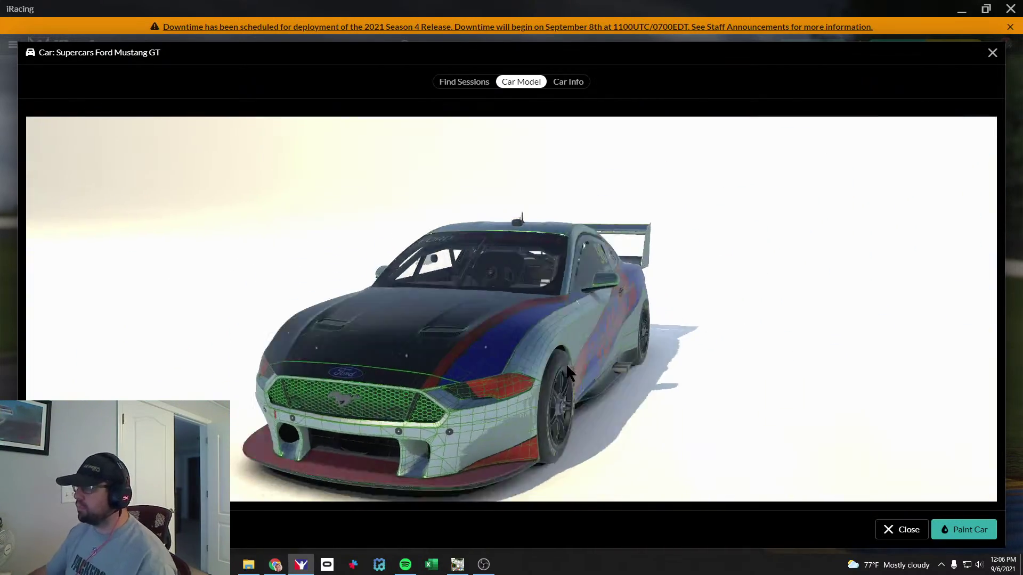
# Return to GIMP and hide the Wire overlay.
pyautogui.hotkey('alt', 'Tab')
pyautogui.scroll(10, 948, 362)
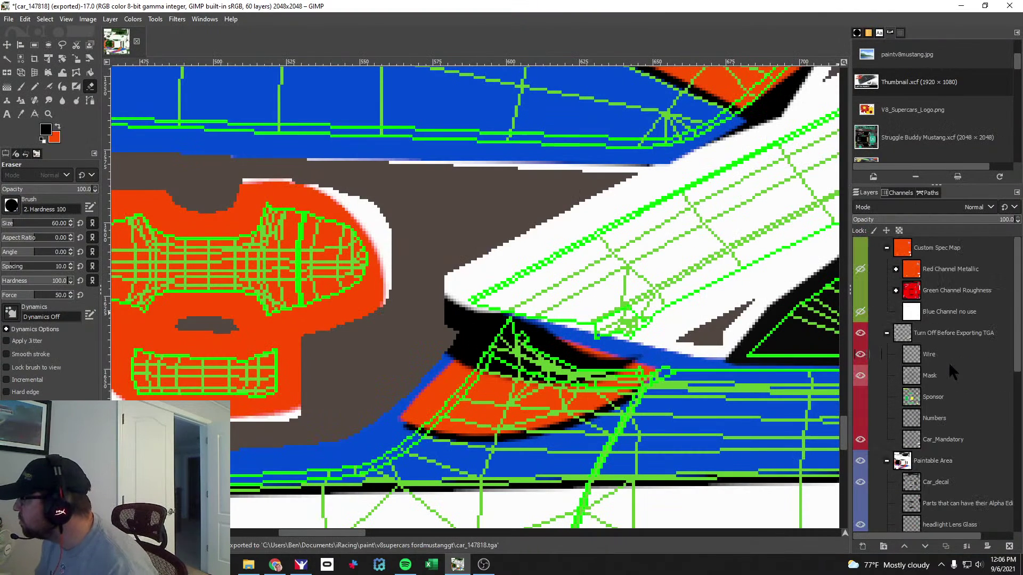
pyautogui.click(861, 354)
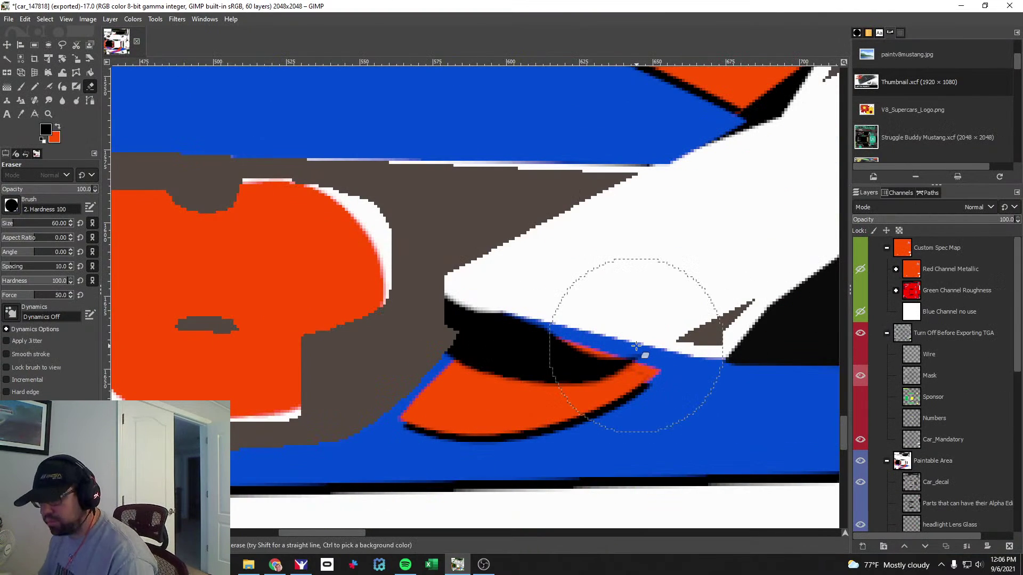
# View the front of the car on the iRacing model, then hide the Hood Black layer in the GIMP template.
pyautogui.hotkey('alt', 'Tab')
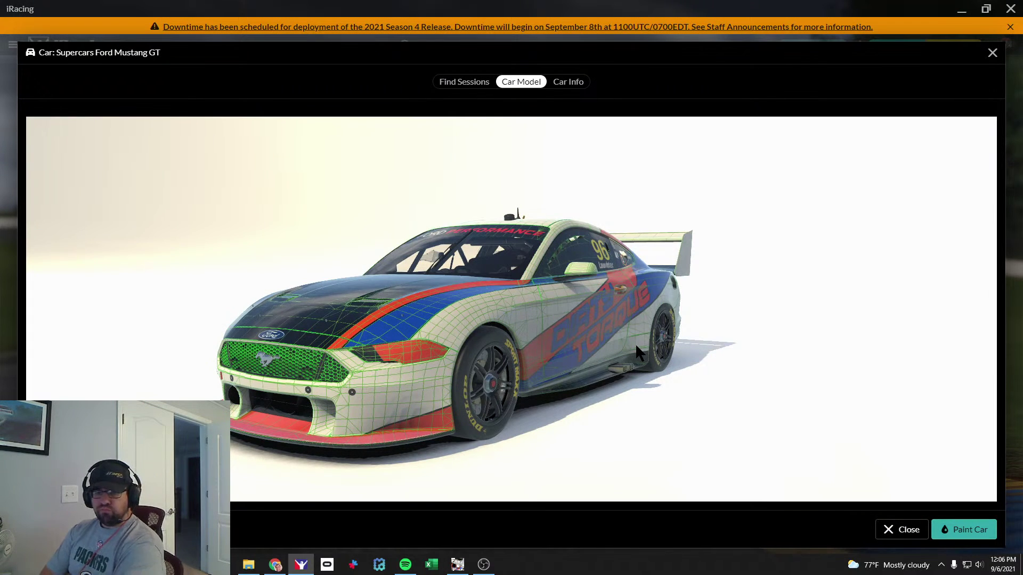
pyautogui.moveTo(364, 373)
pyautogui.mouseDown()
pyautogui.moveTo(405, 373)
pyautogui.moveTo(371, 374)
pyautogui.mouseUp()
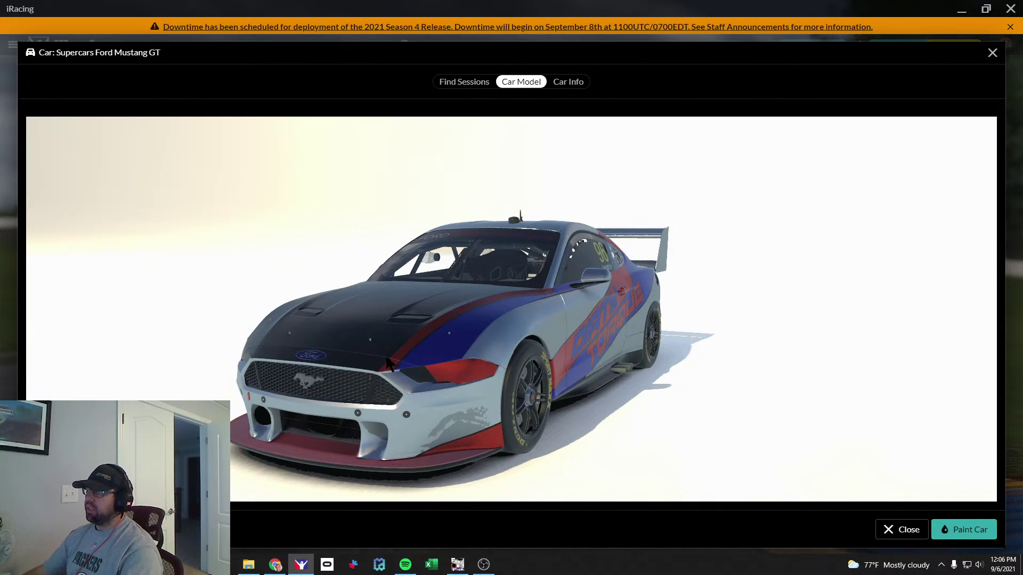
pyautogui.hotkey('alt', 'Tab')
pyautogui.scroll(-10, 926, 429)
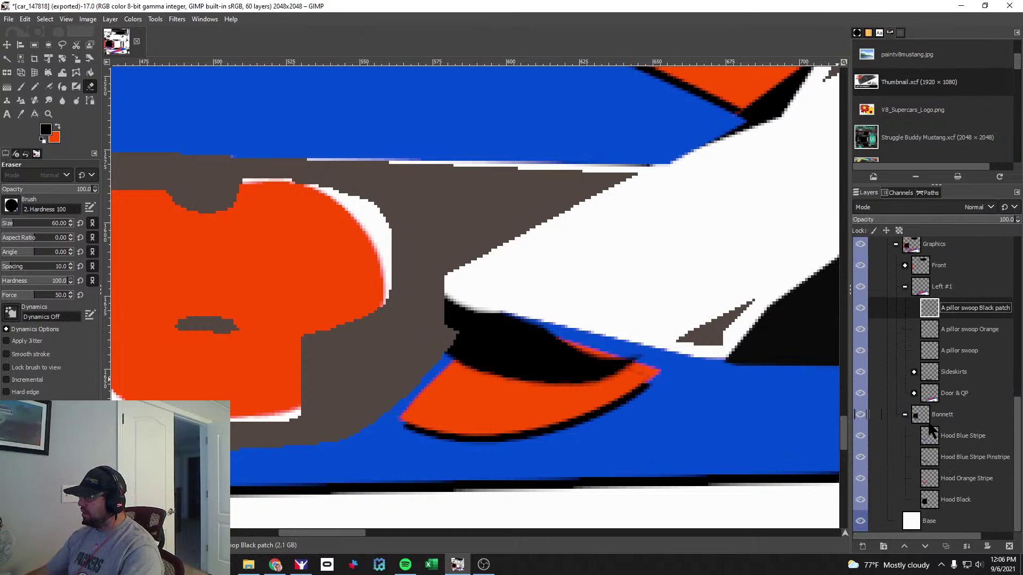
pyautogui.click(860, 501)
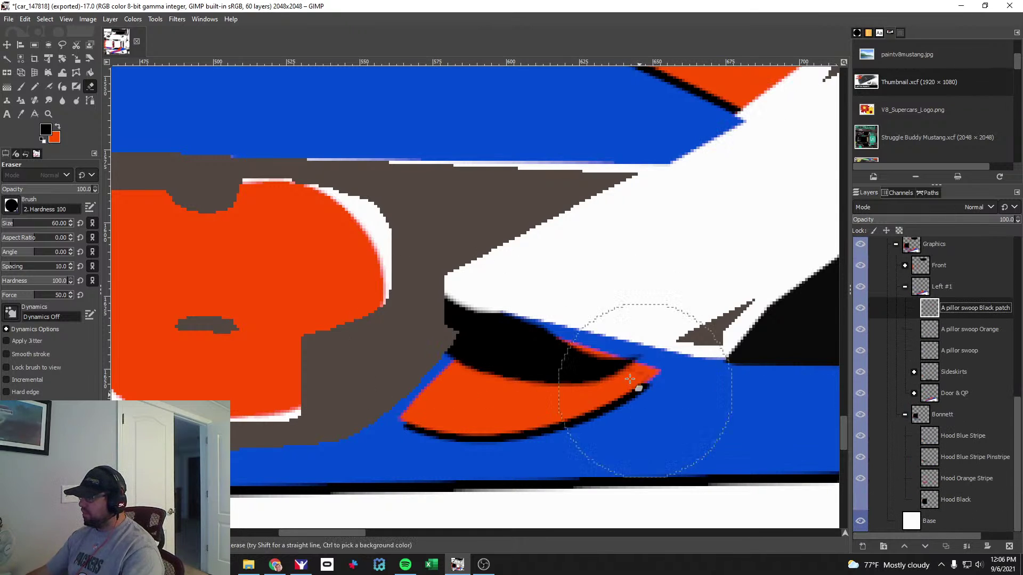
# Switch to iRacing and examine the hood without its black fill from the side and front of the car model.
pyautogui.hotkey('alt', 'Tab')
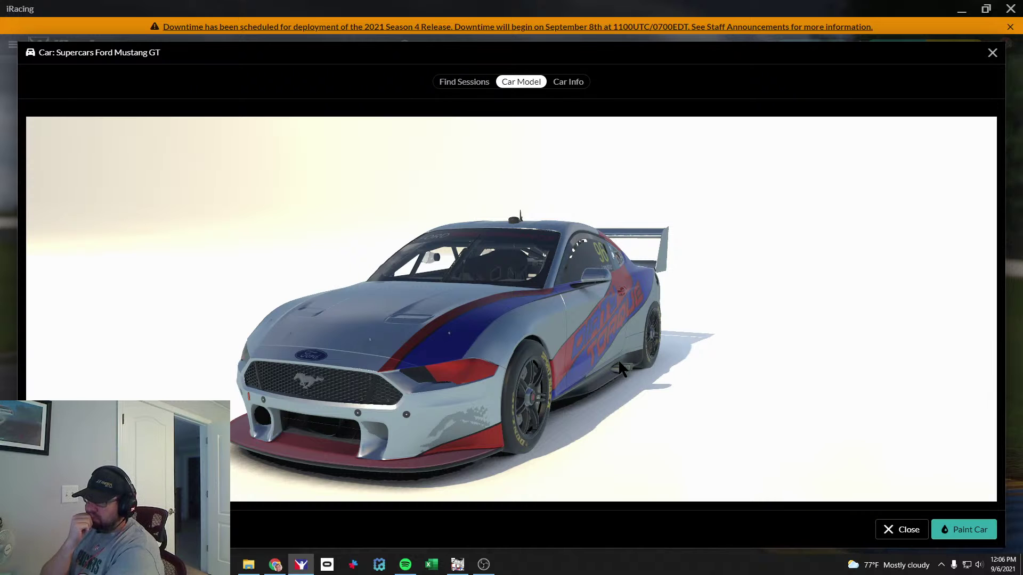
pyautogui.moveTo(618, 359); pyautogui.dragTo(706, 368)
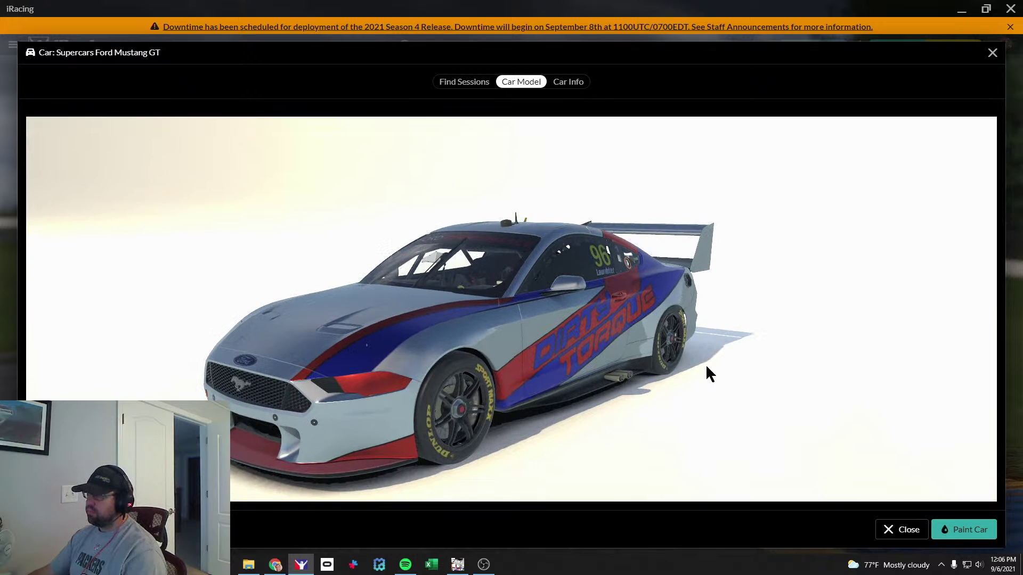
pyautogui.moveTo(712, 365); pyautogui.dragTo(743, 355)
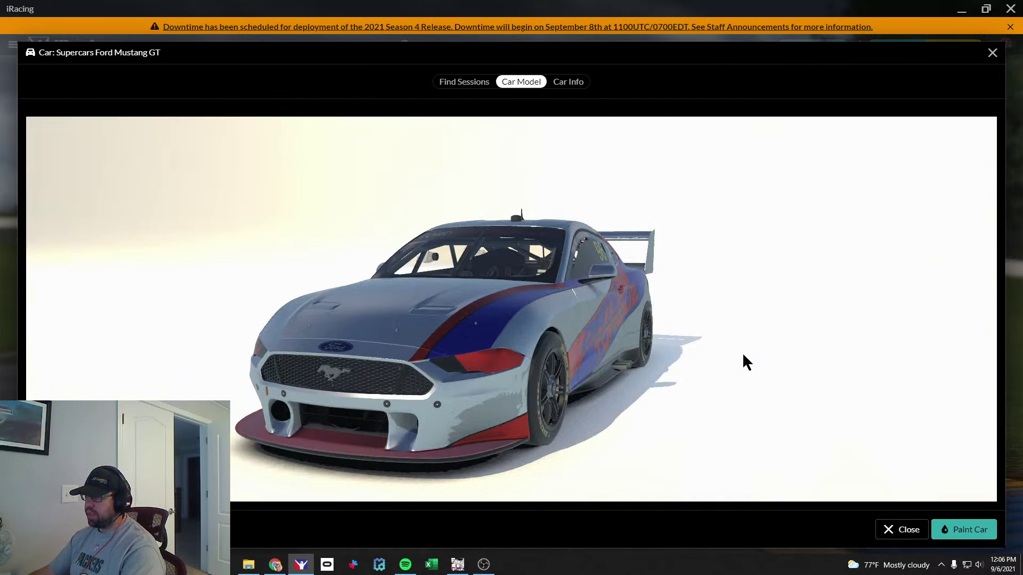
pyautogui.moveTo(598, 408); pyautogui.dragTo(616, 397)
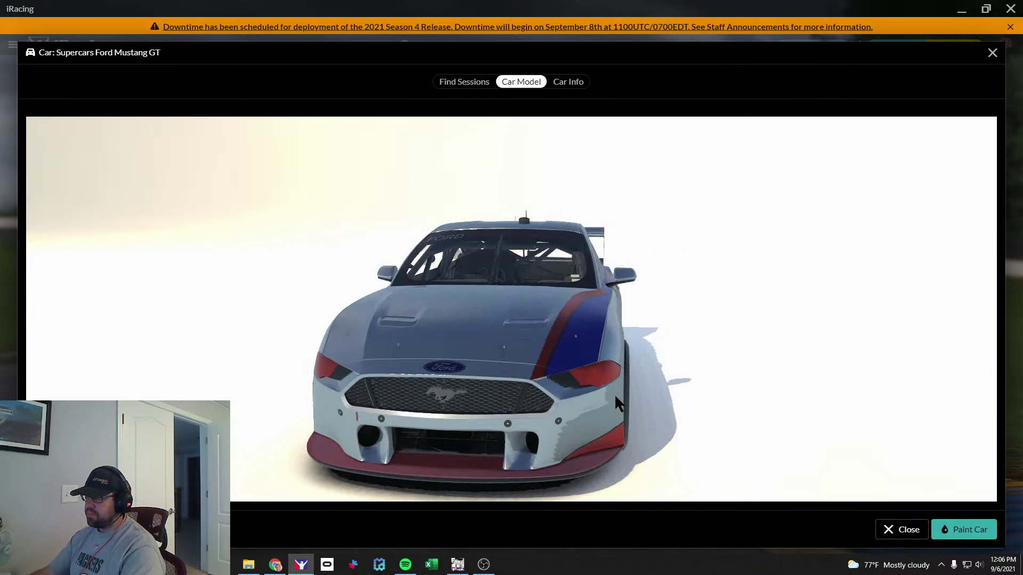
# Add a layer group named Hood inside the Logos group in GIMP, and look over the files in the Dirty Torque current folder.
pyautogui.hotkey('alt', 'Tab')
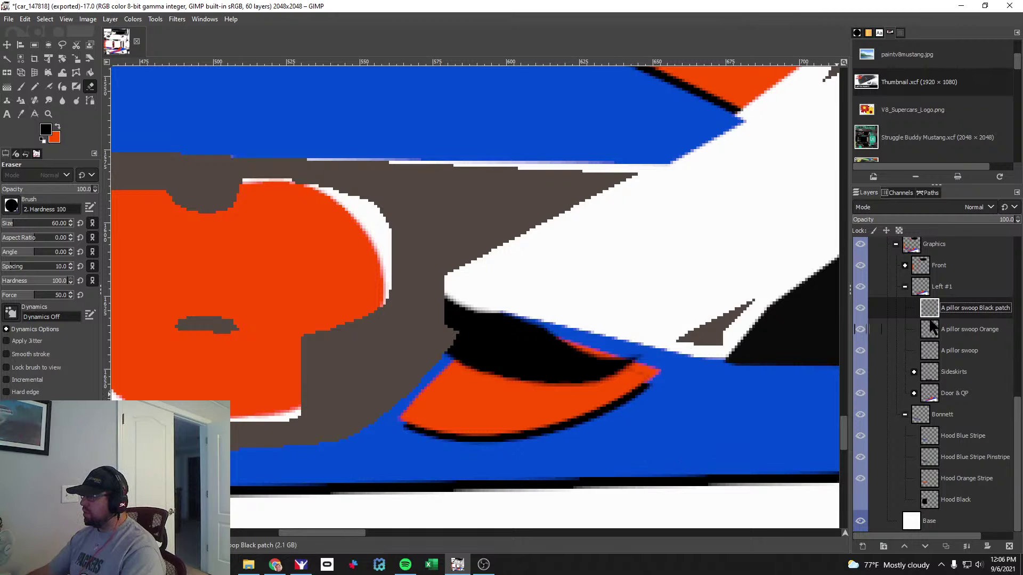
pyautogui.click(904, 287)
pyautogui.click(904, 414)
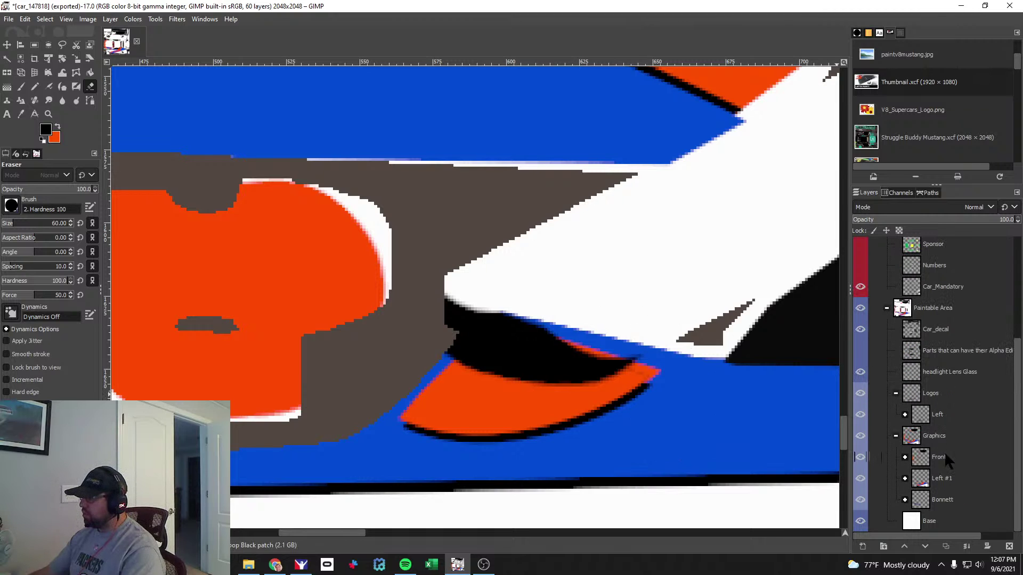
pyautogui.click(940, 395)
pyautogui.click(883, 546)
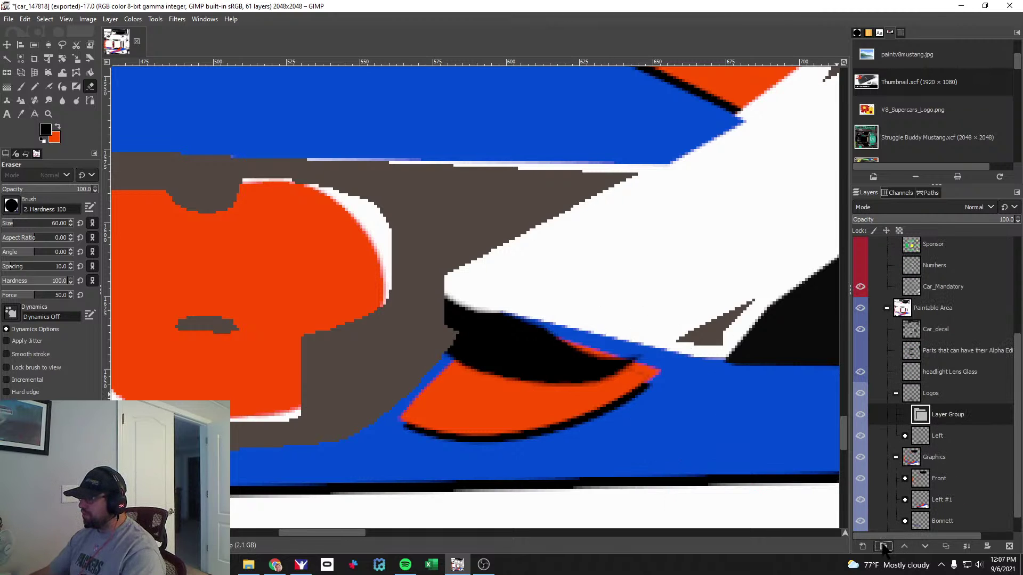
pyautogui.doubleClick(945, 415)
pyautogui.write('Hood')
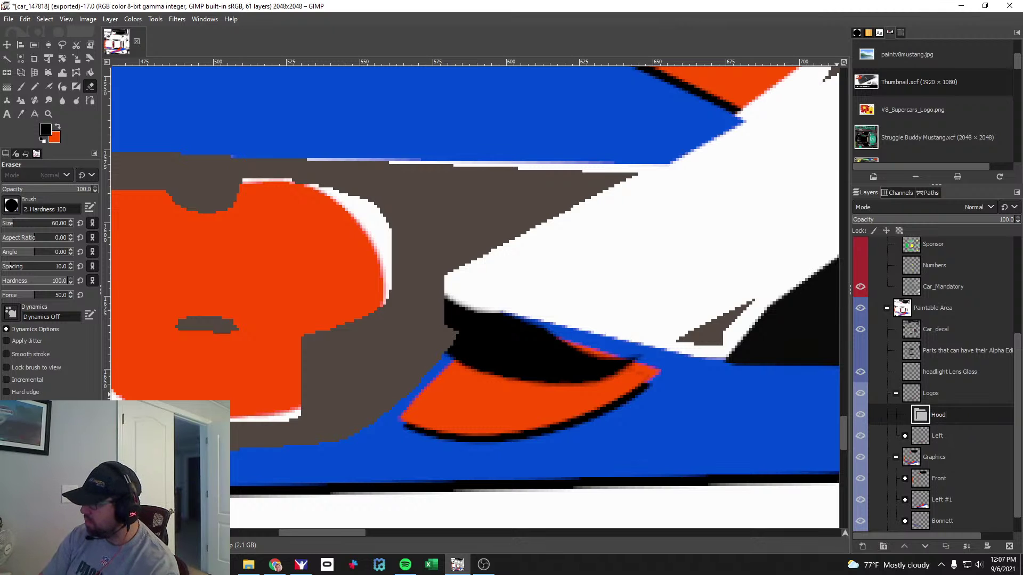
pyautogui.press('Return')
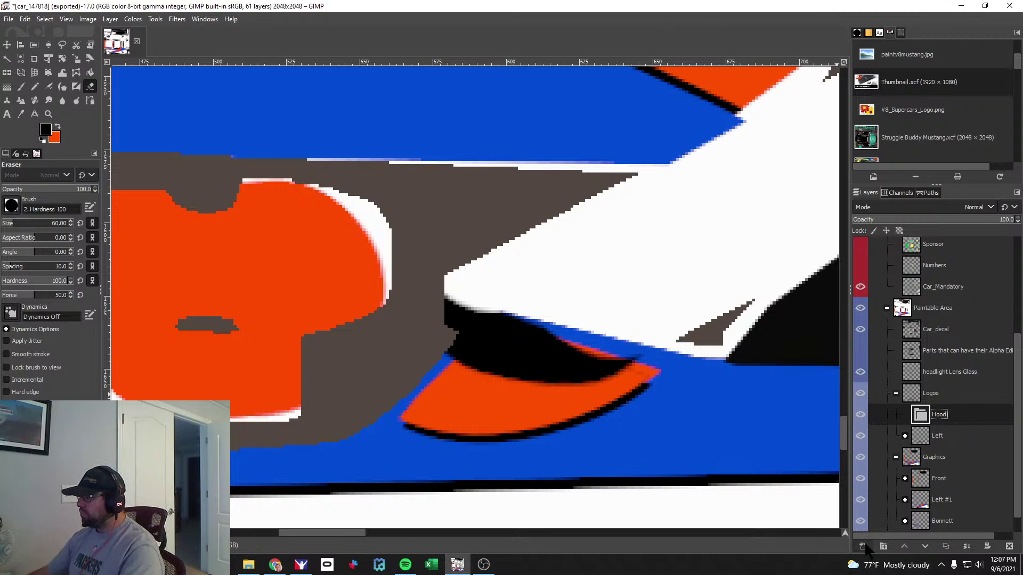
pyautogui.click(249, 565)
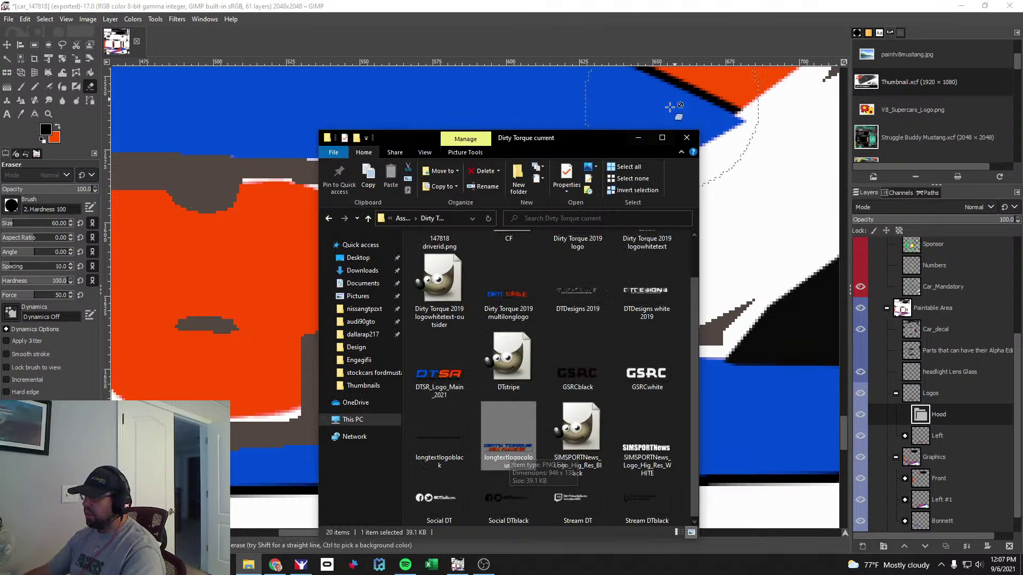
pyautogui.click(687, 137)
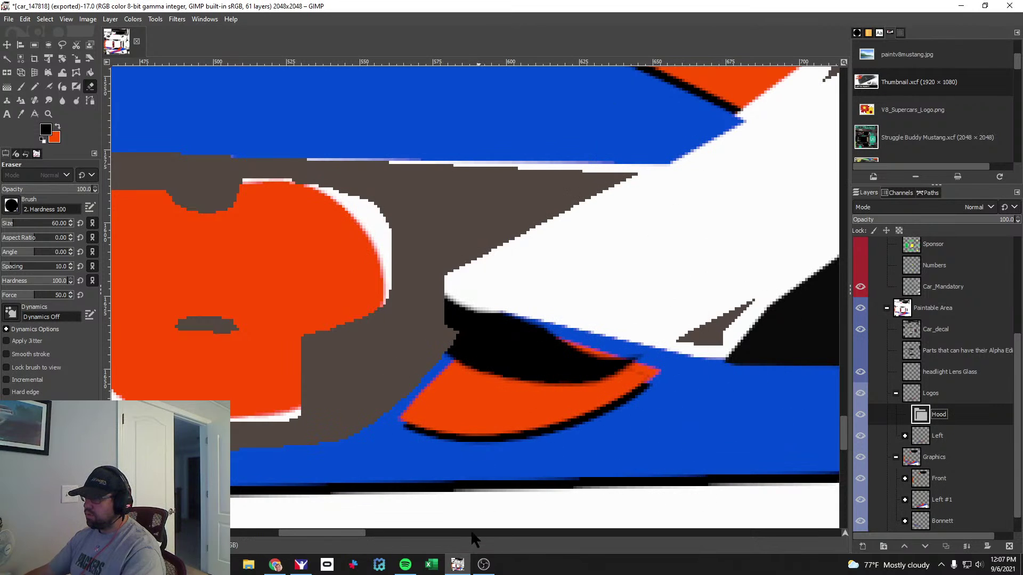
# Show the Wire overlay and place a horizontal guide along the hood's centre line through the Ford badge.
pyautogui.scroll(10, 411, 448)
pyautogui.keyDown('ctrl'); pyautogui.scroll(-3, 419, 427); pyautogui.keyUp('ctrl')
pyautogui.scroll(5, 434, 416)
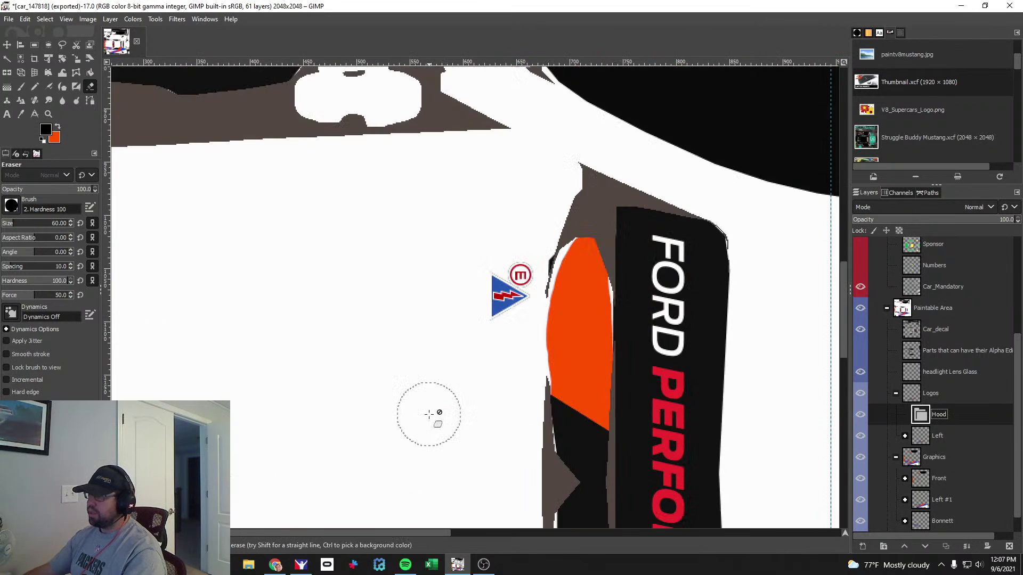
pyautogui.hscroll(-3, 422, 456)
pyautogui.scroll(-3, 449, 411)
pyautogui.keyDown('ctrl'); pyautogui.scroll(-1, 646, 393); pyautogui.keyUp('ctrl')
pyautogui.scroll(5, 939, 394)
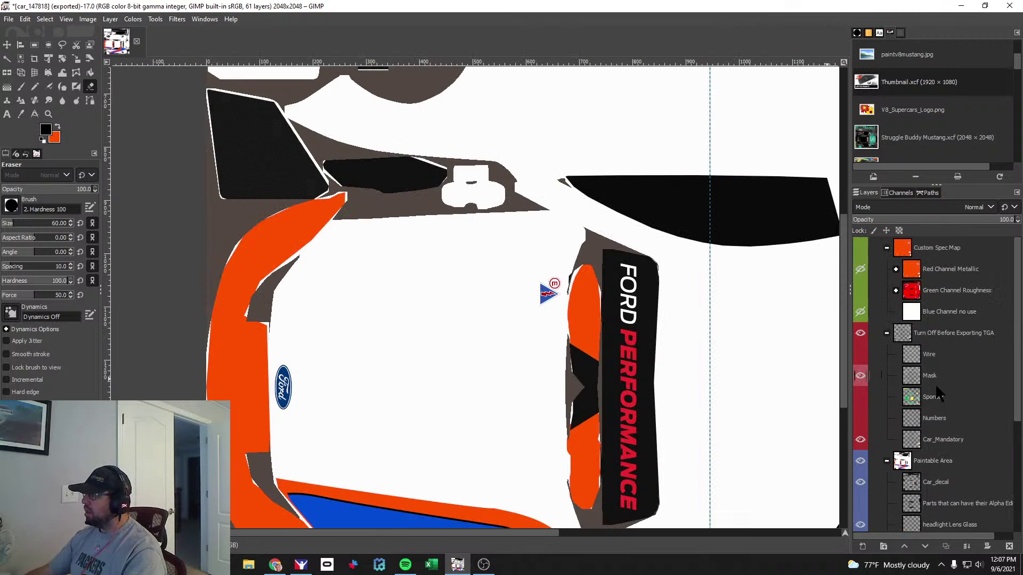
pyautogui.click(860, 354)
pyautogui.moveTo(656, 62)
pyautogui.mouseDown()
pyautogui.moveTo(632, 397)
pyautogui.moveTo(633, 387)
pyautogui.mouseUp()
pyautogui.keyDown('ctrl'); pyautogui.scroll(4, 392, 403); pyautogui.keyUp('ctrl')
pyautogui.keyDown('ctrl'); pyautogui.scroll(-4, 392, 403); pyautogui.keyUp('ctrl')
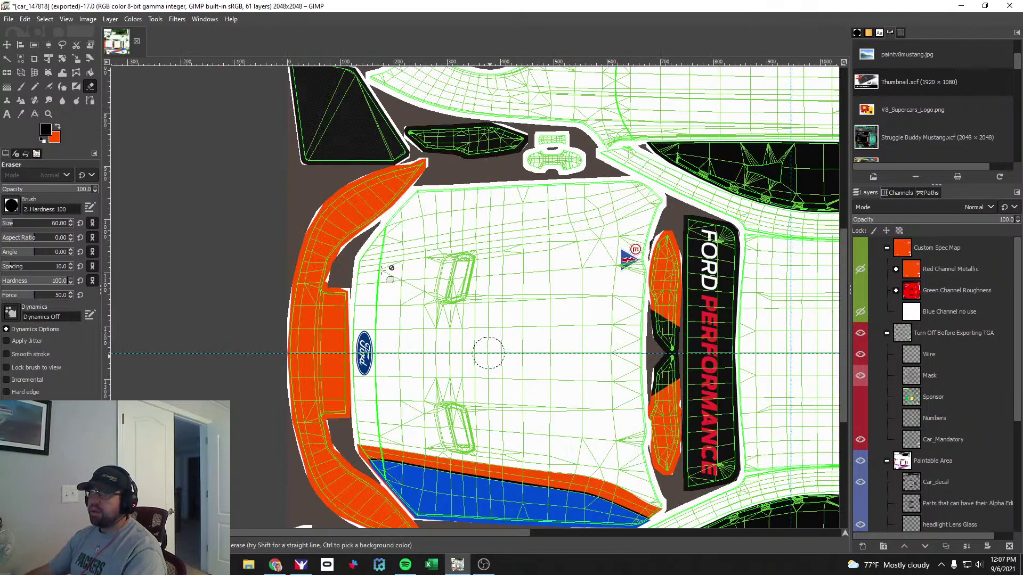
# Add the text "Dirty" on the hood's centre line in the Hyper Viper Italic font at 109 px.
pyautogui.press('t')
pyautogui.click(461, 325)
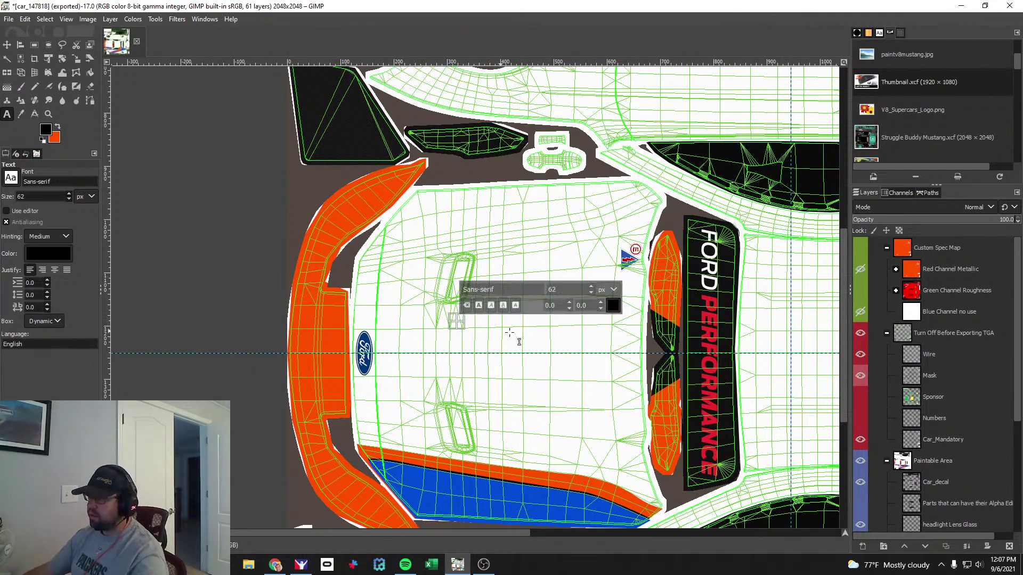
pyautogui.write('Dirty')
pyautogui.moveTo(532, 343); pyautogui.dragTo(457, 343)
pyautogui.tripleClick(511, 289)
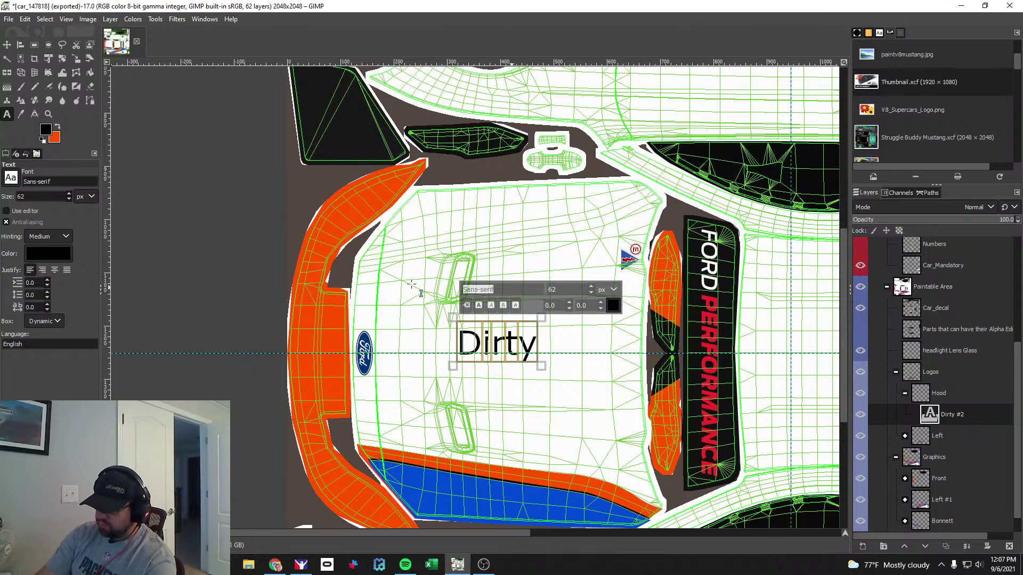
pyautogui.write('I')
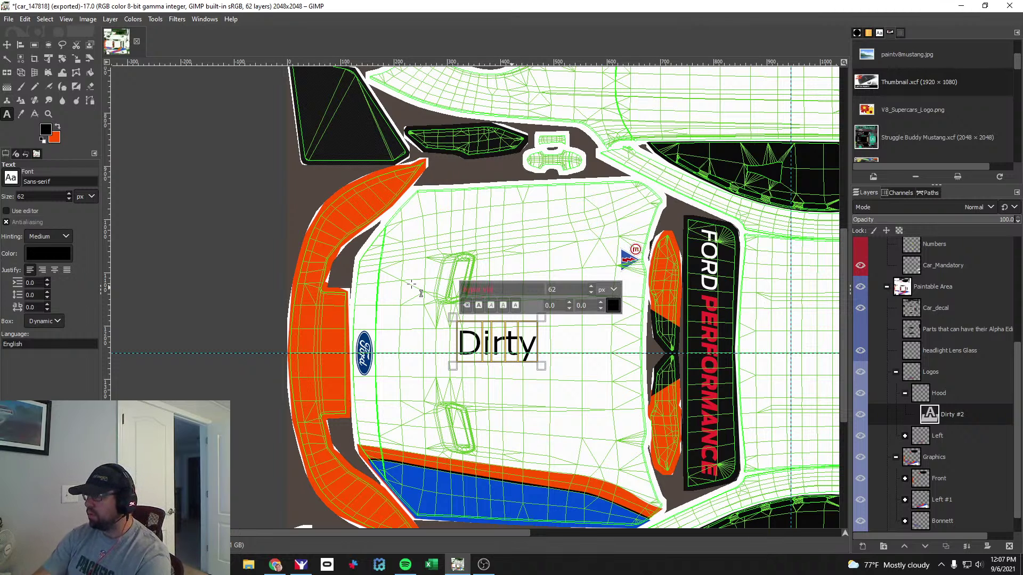
pyautogui.press('Return')
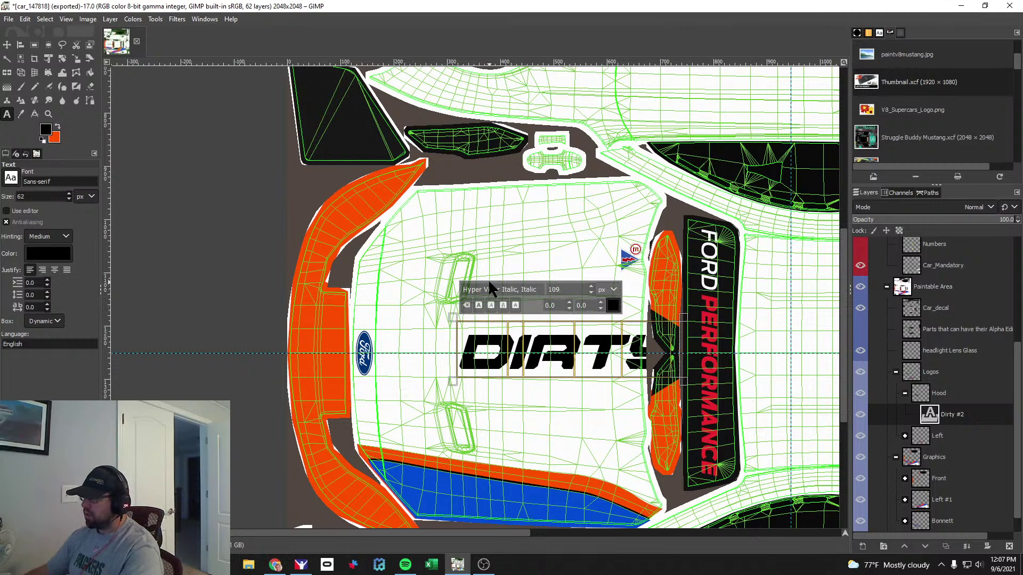
# Color the hood's Dirty text blue with HTML notation 034cd3.
pyautogui.click(613, 305)
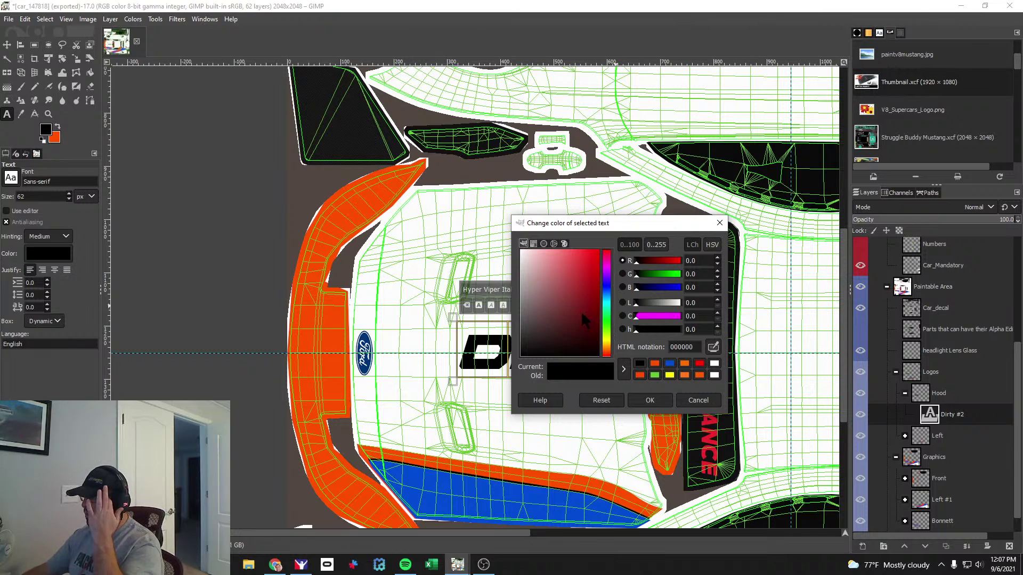
pyautogui.click(670, 363)
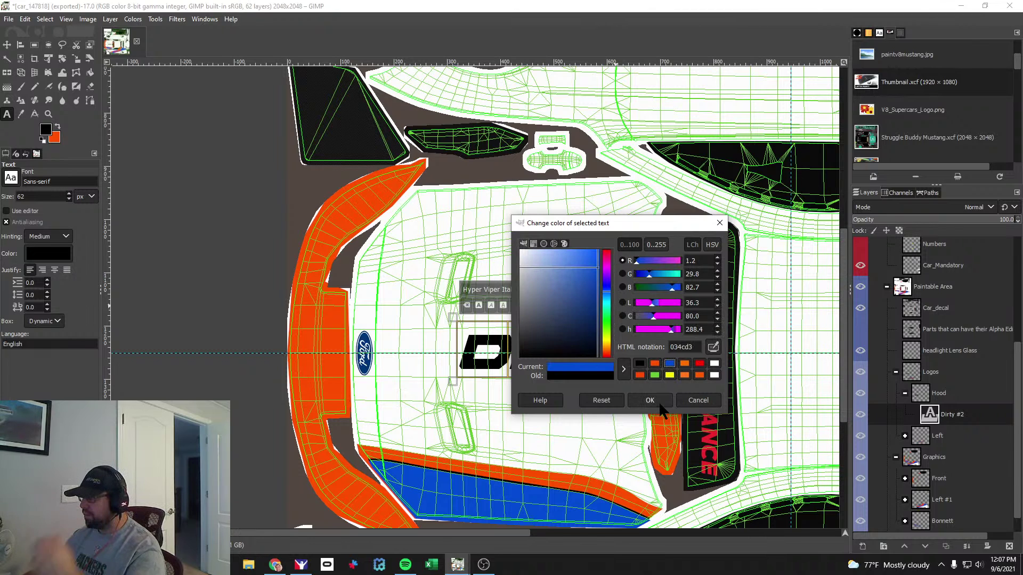
pyautogui.click(651, 402)
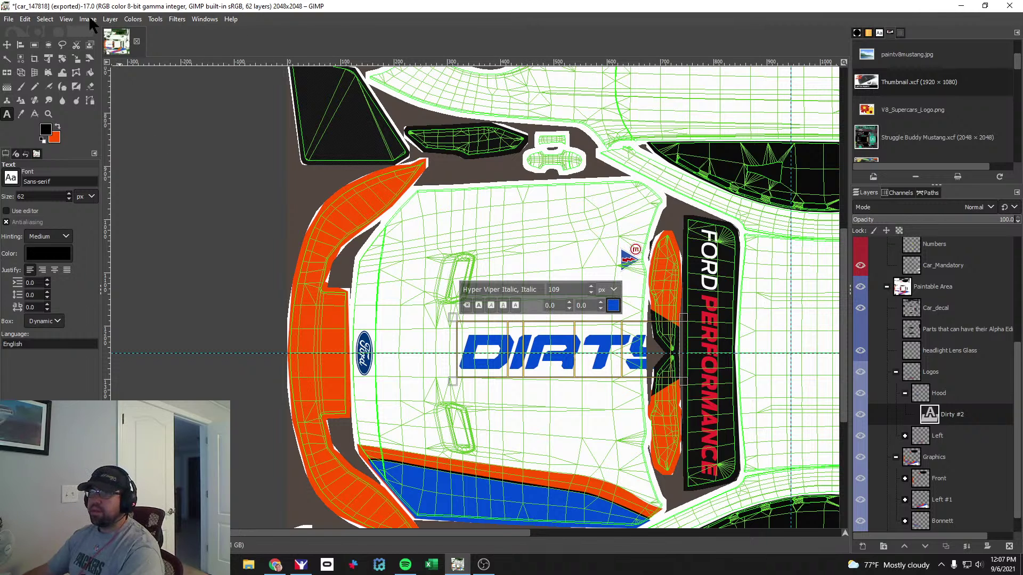
# Create a path from the Dirty text, turn it into a selection and grow that selection.
pyautogui.rightClick(540, 349)
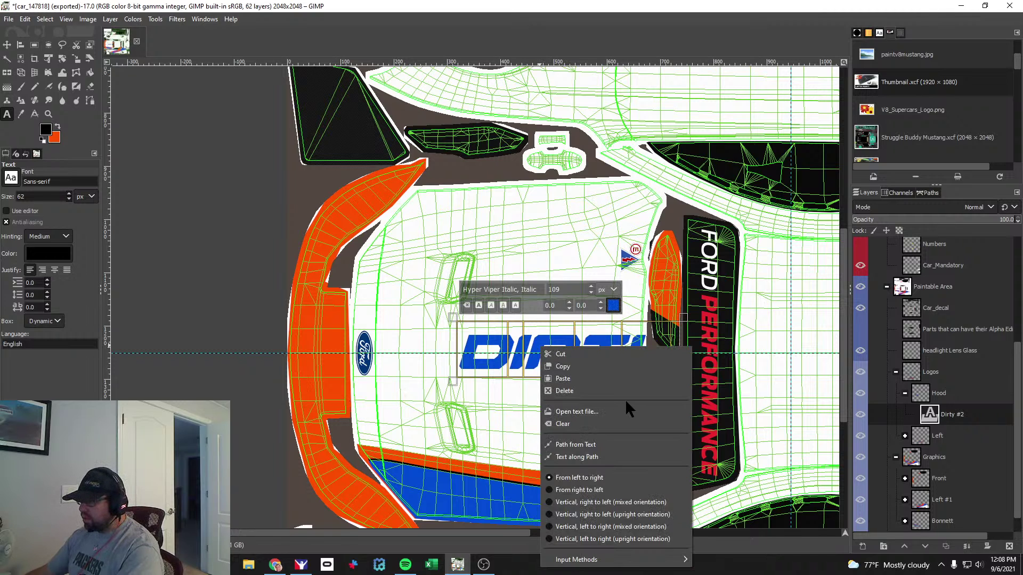
pyautogui.click(579, 445)
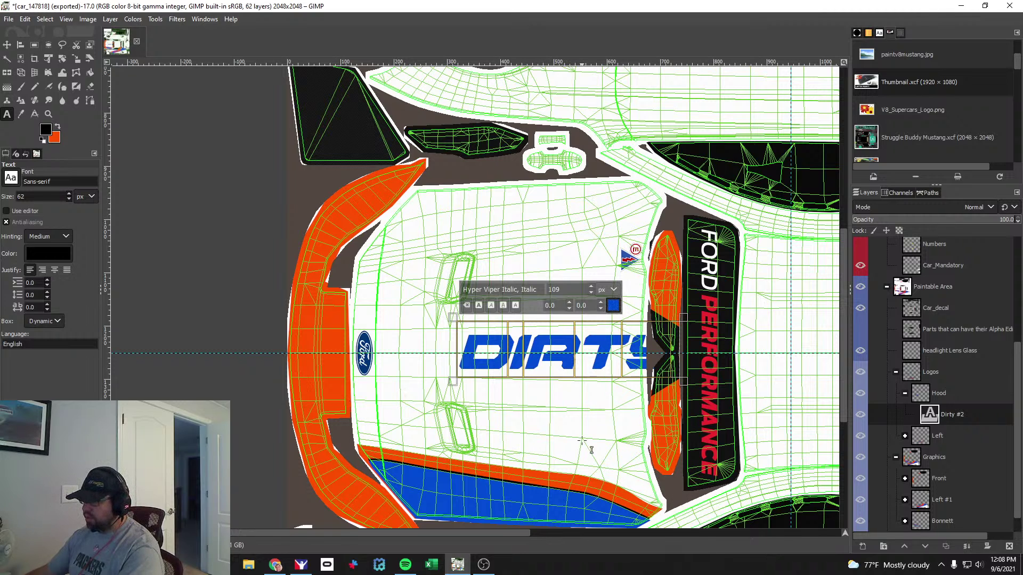
pyautogui.click(45, 20)
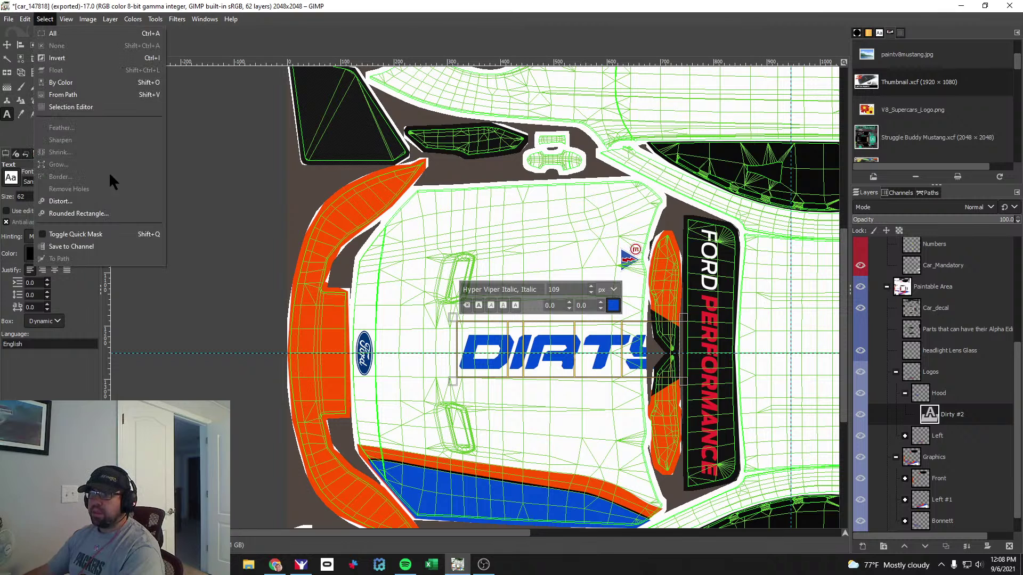
pyautogui.click(84, 99)
pyautogui.click(47, 19)
pyautogui.click(59, 164)
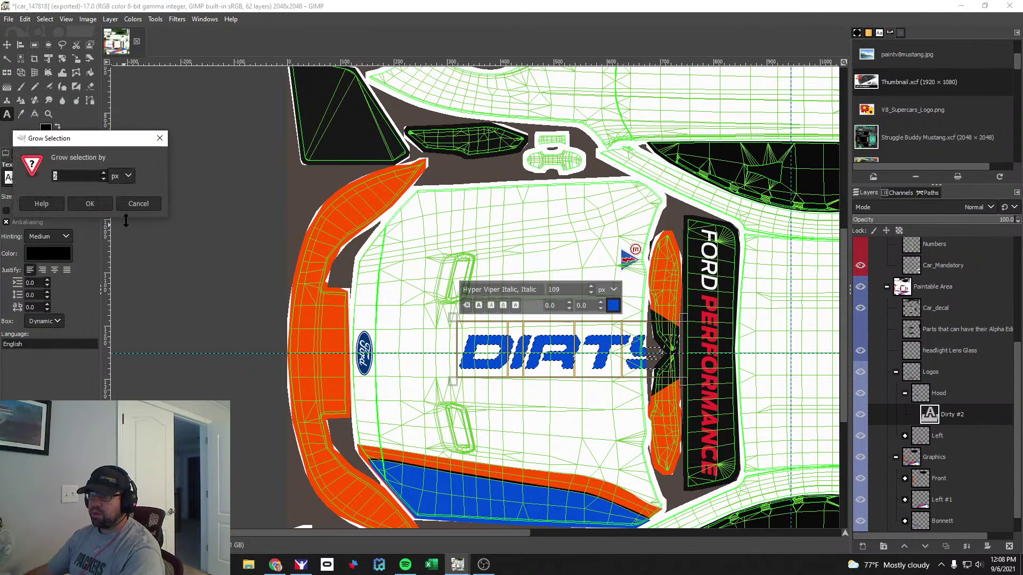
pyautogui.press('Return')
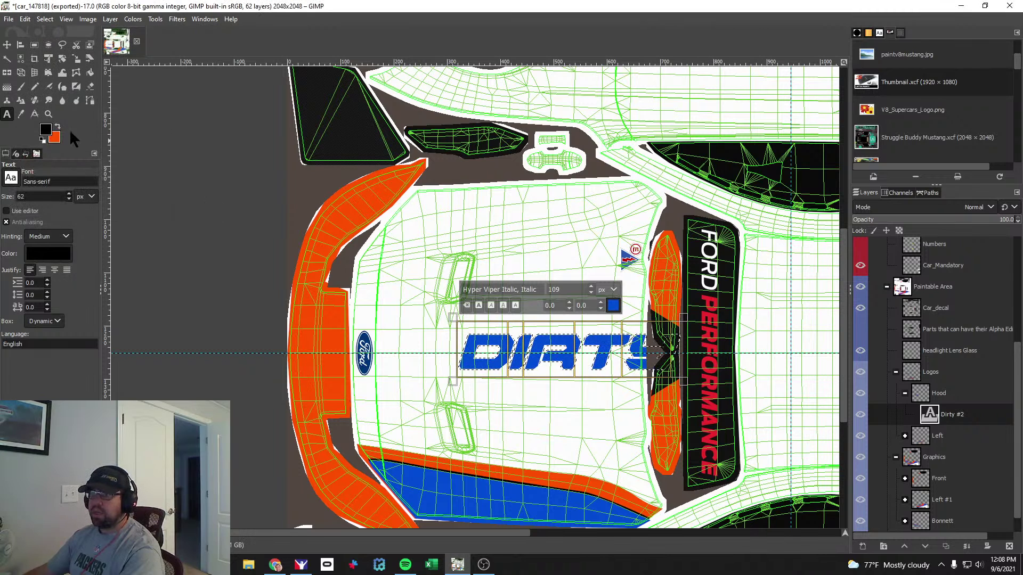
# Choose the Paintbrush tool and set the foreground color to white.
pyautogui.click(22, 88)
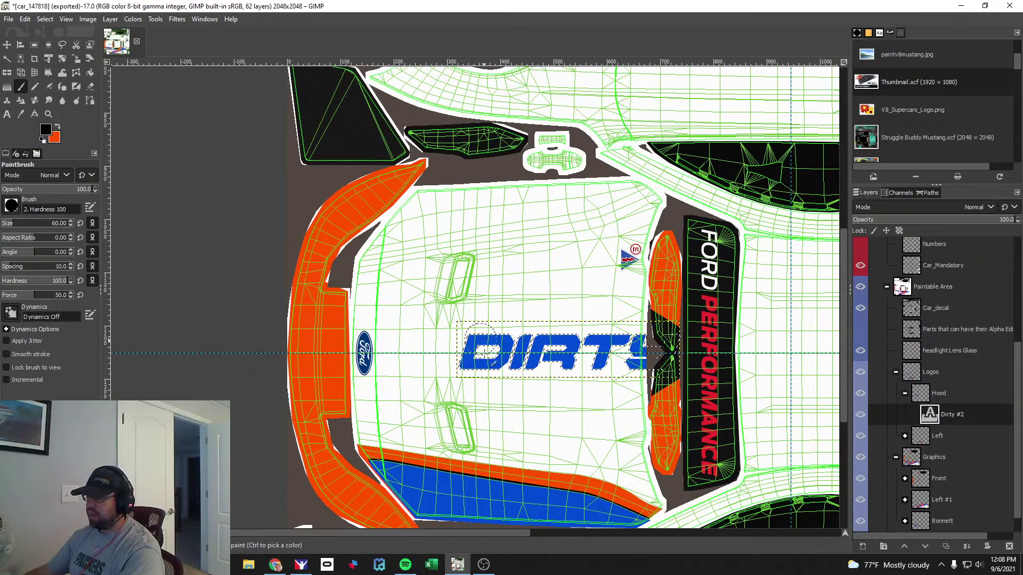
pyautogui.moveTo(423, 531); pyautogui.dragTo(474, 535)
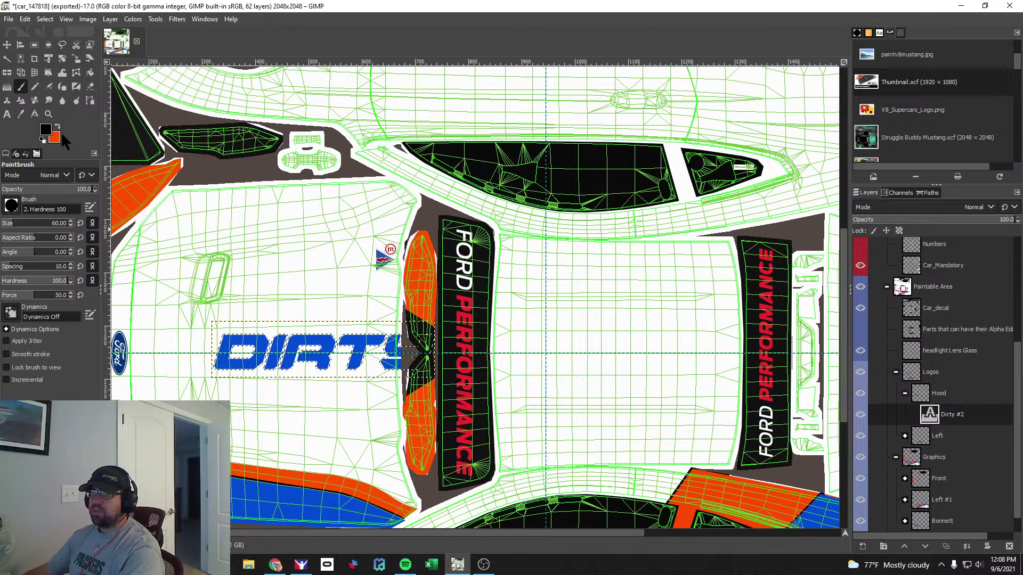
pyautogui.click(47, 133)
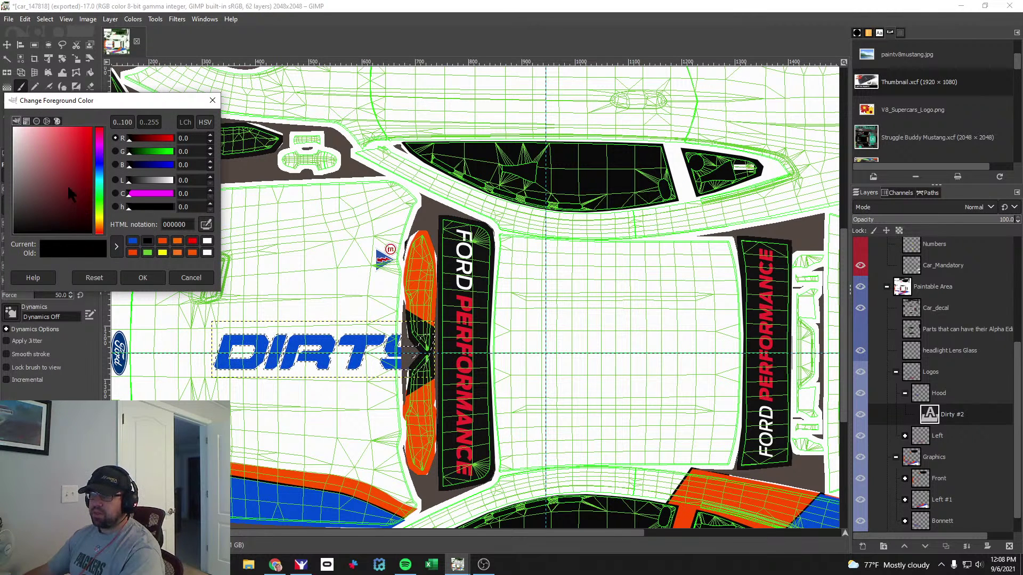
pyautogui.moveTo(78, 210); pyautogui.dragTo(6, 101)
pyautogui.click(133, 278)
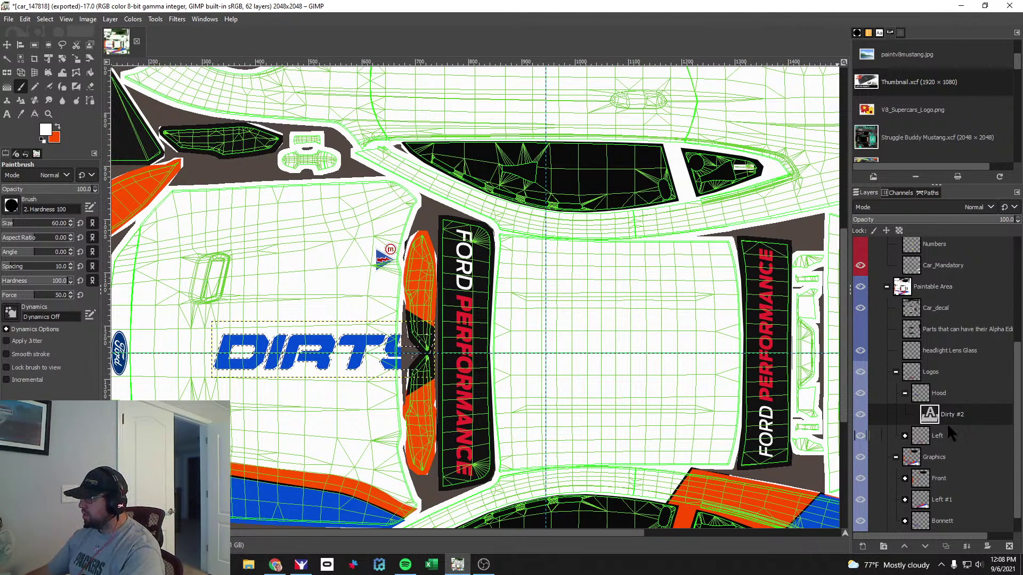
# Create a transparent layer named "Hood Dirty backer" and place it beneath the Dirty #2 text layer in the Hood group.
pyautogui.click(863, 547)
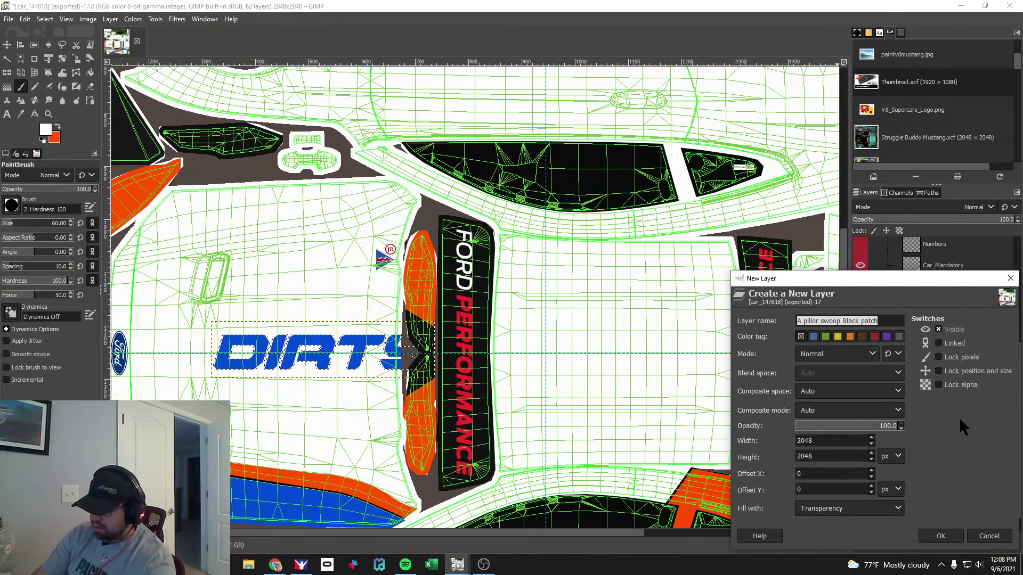
pyautogui.write('Hood Dirty backer')
pyautogui.press('Return')
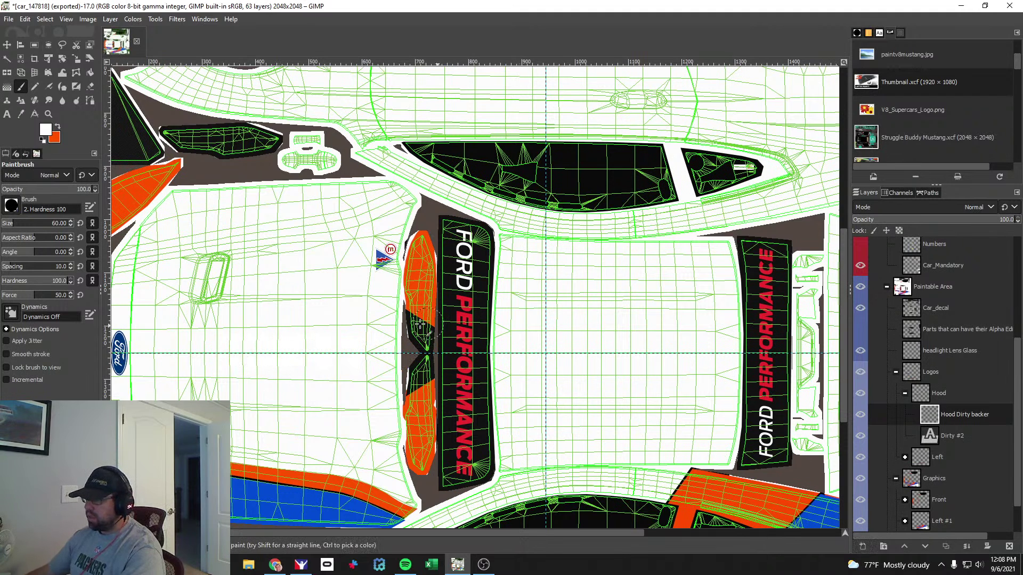
pyautogui.moveTo(961, 414); pyautogui.dragTo(961, 445)
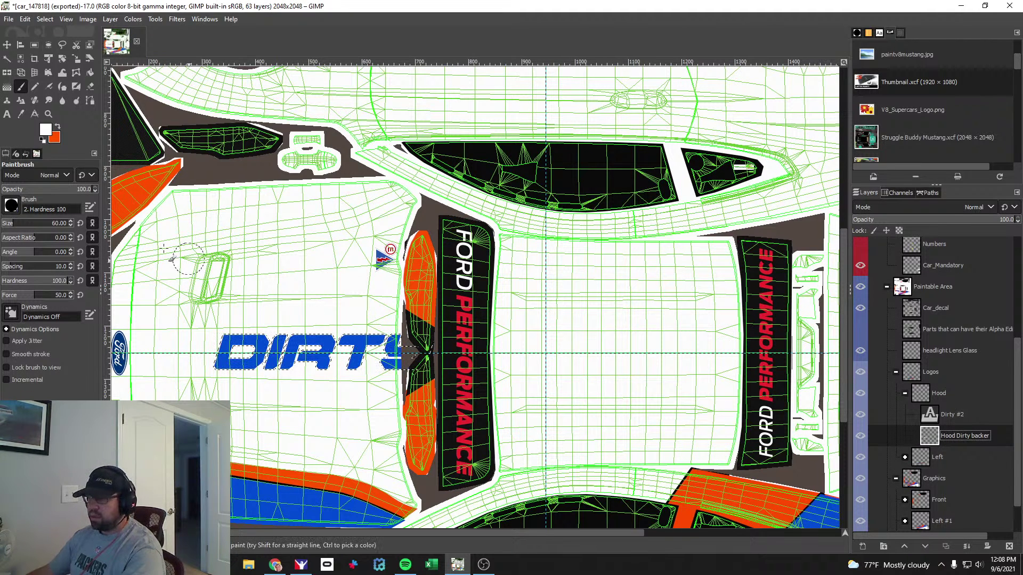
# Show the Hood Black layer in the Bonnett group and clear the lettering selection.
pyautogui.scroll(-2, 931, 462)
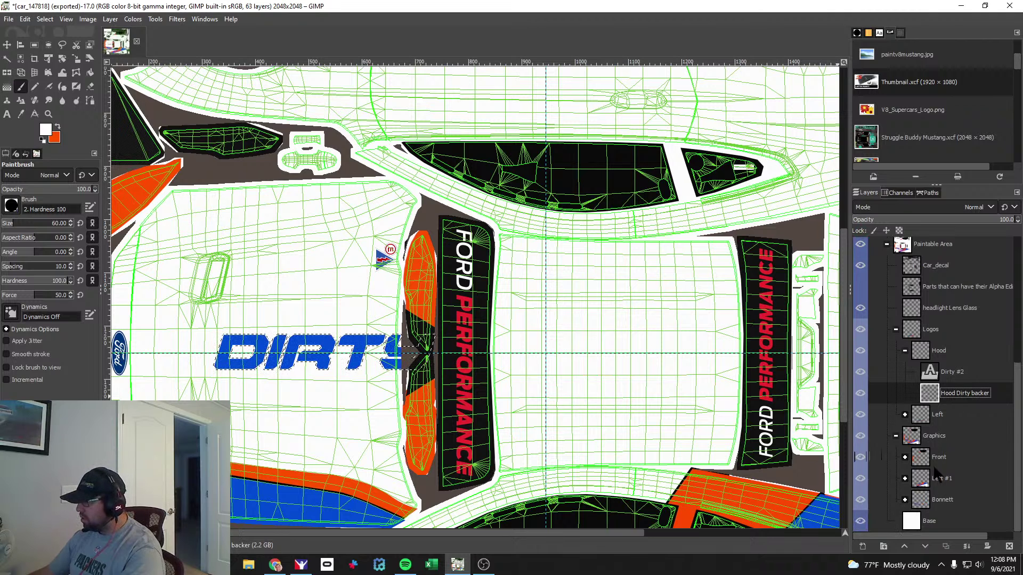
pyautogui.click(904, 500)
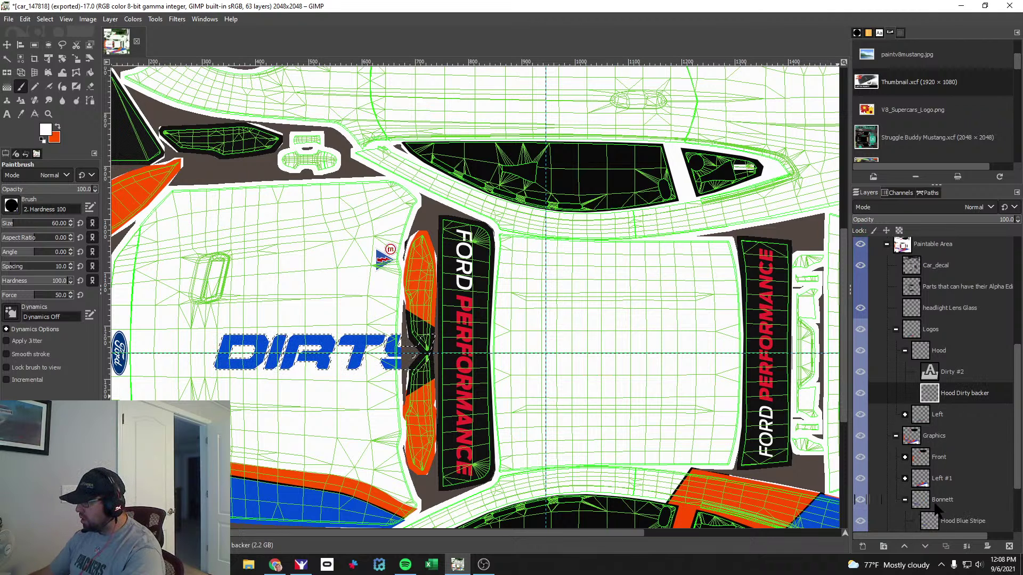
pyautogui.scroll(-2, 936, 510)
pyautogui.click(869, 500)
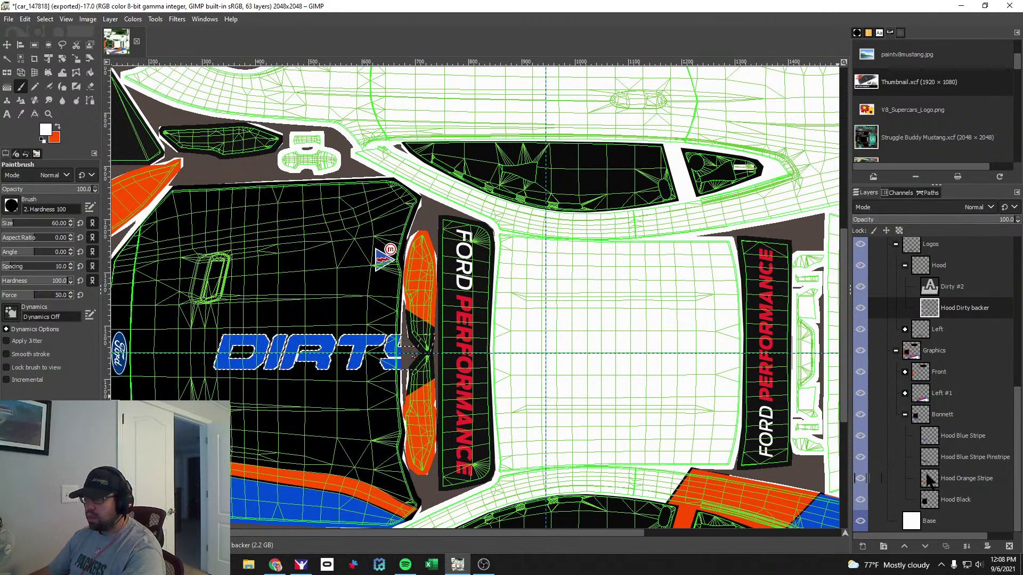
pyautogui.click(7, 44)
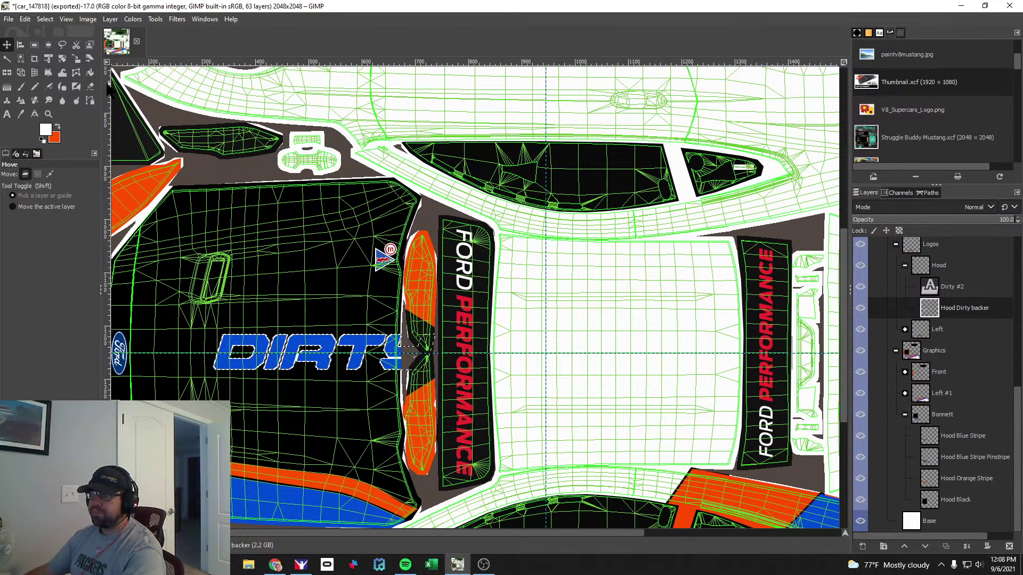
pyautogui.click(45, 20)
pyautogui.click(56, 44)
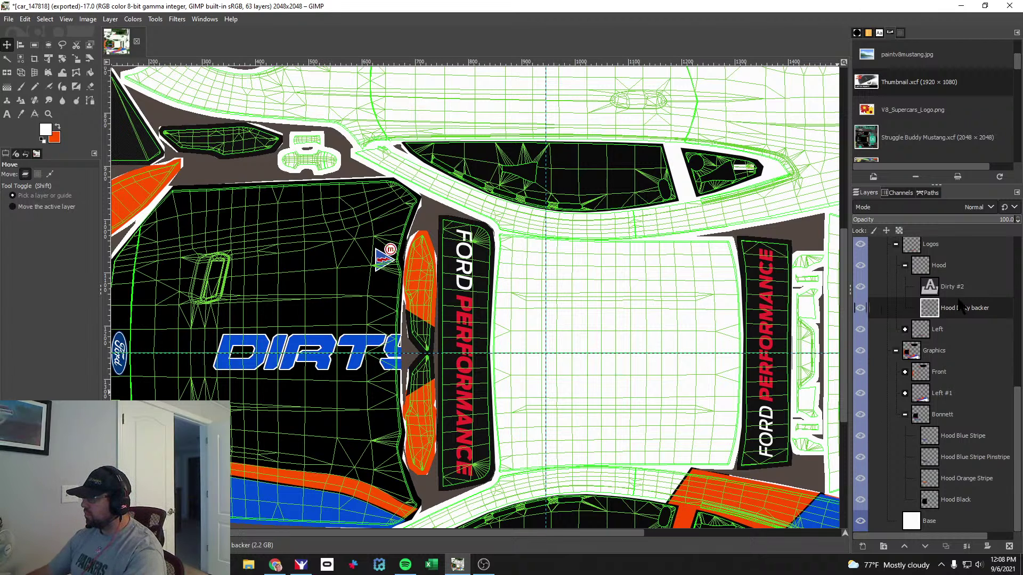
# Rotate the Hood logo group by 90 degrees.
pyautogui.click(948, 265)
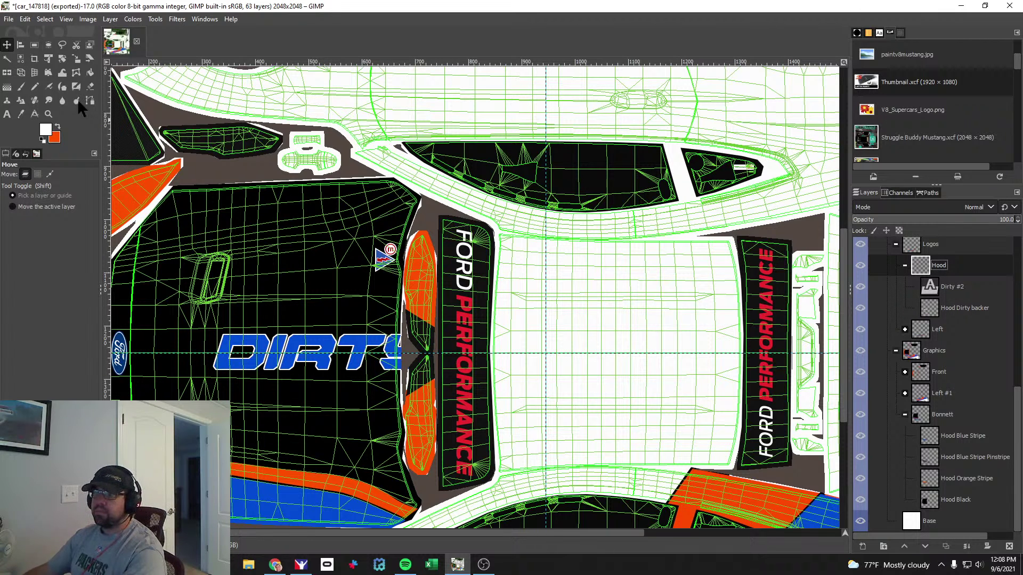
pyautogui.click(62, 61)
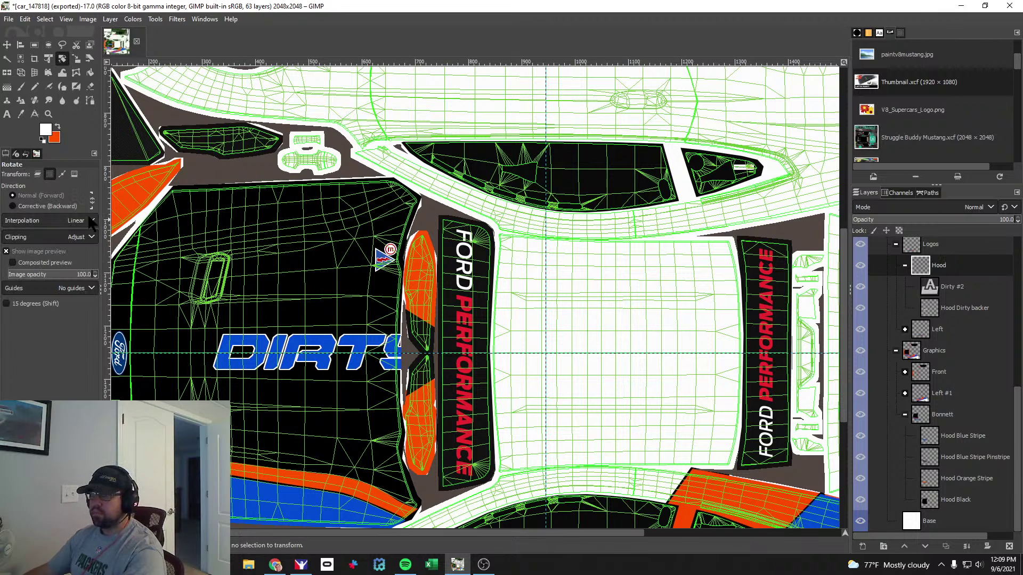
pyautogui.click(434, 240)
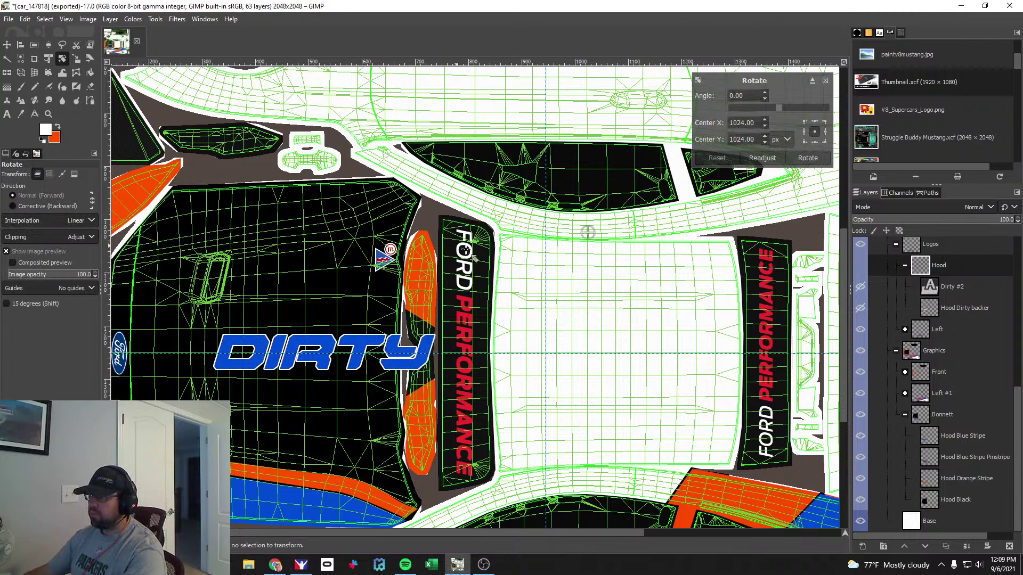
pyautogui.tripleClick(740, 96)
pyautogui.write('90')
pyautogui.press('Return')
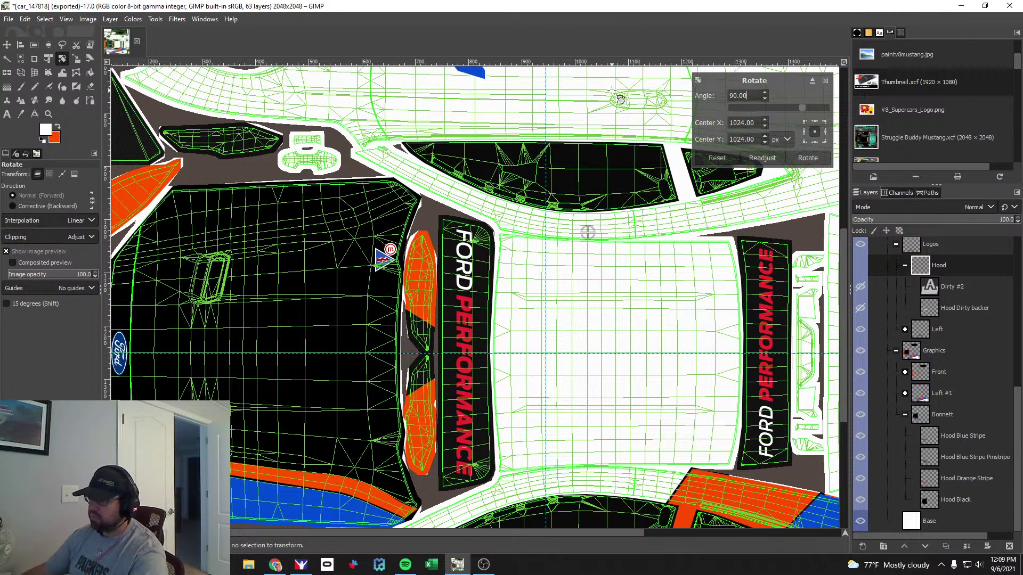
pyautogui.click(808, 157)
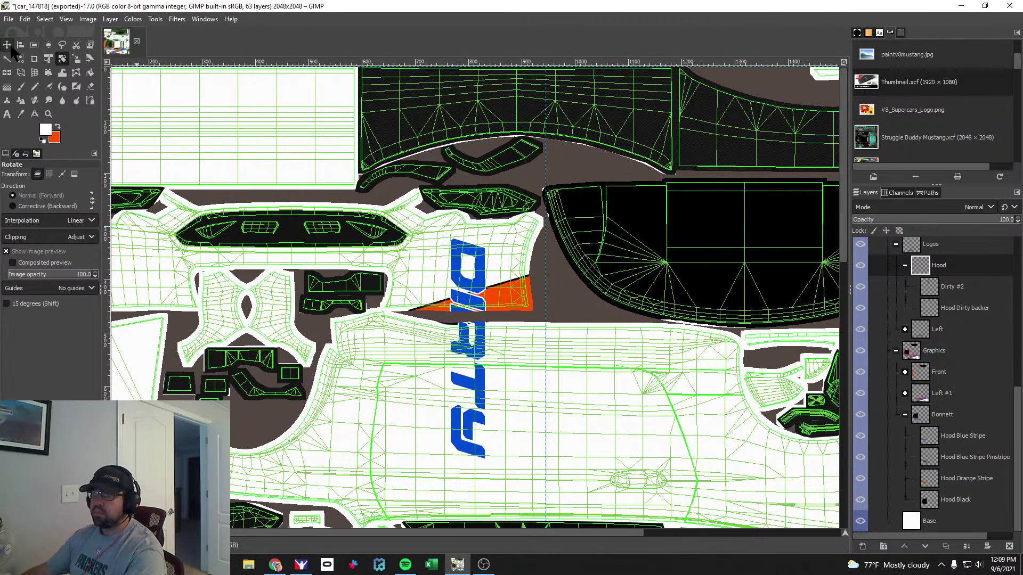
# Draw a rectangular selection of about 86 by 431 px around the rotated Dirty lettering and crop the Hood group to it.
pyautogui.click(34, 45)
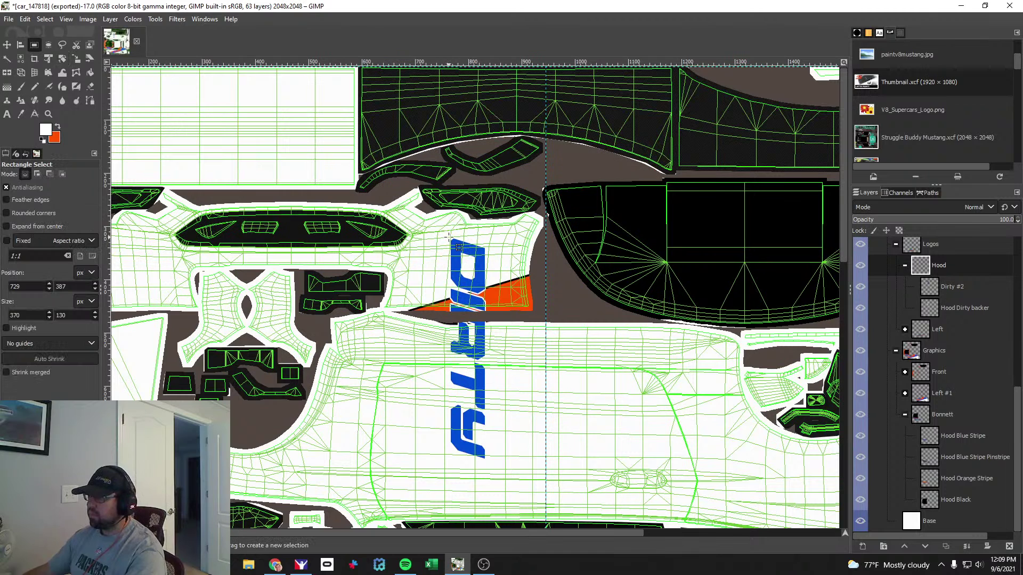
pyautogui.moveTo(447, 236); pyautogui.dragTo(484, 406)
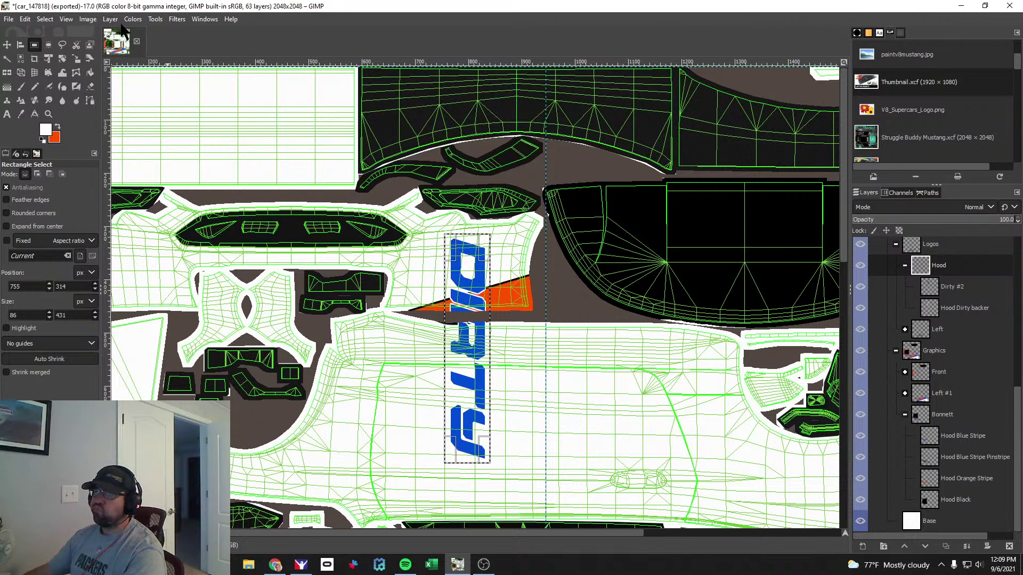
pyautogui.click(88, 21)
pyautogui.moveTo(104, 25)
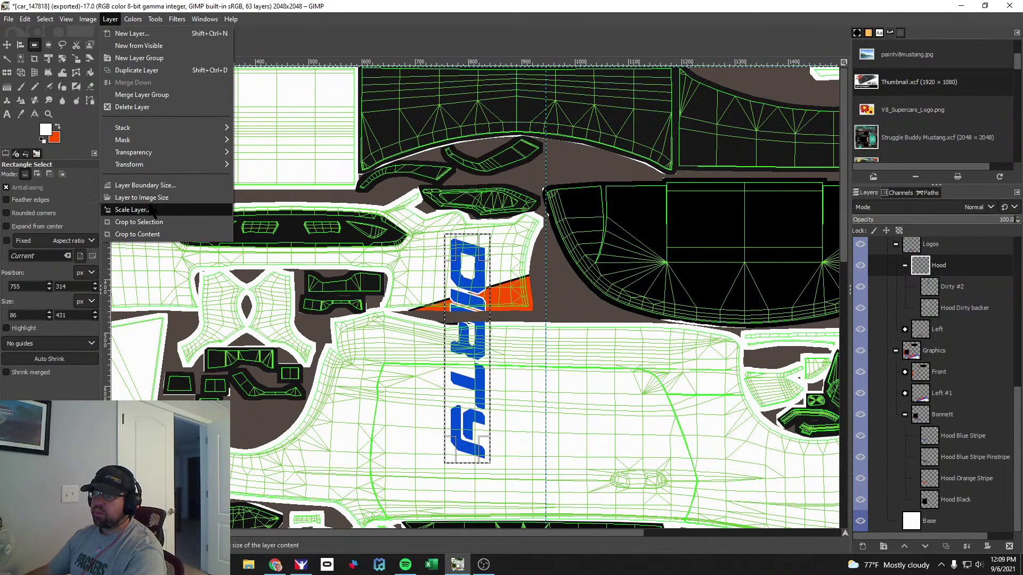
pyautogui.press('Escape')
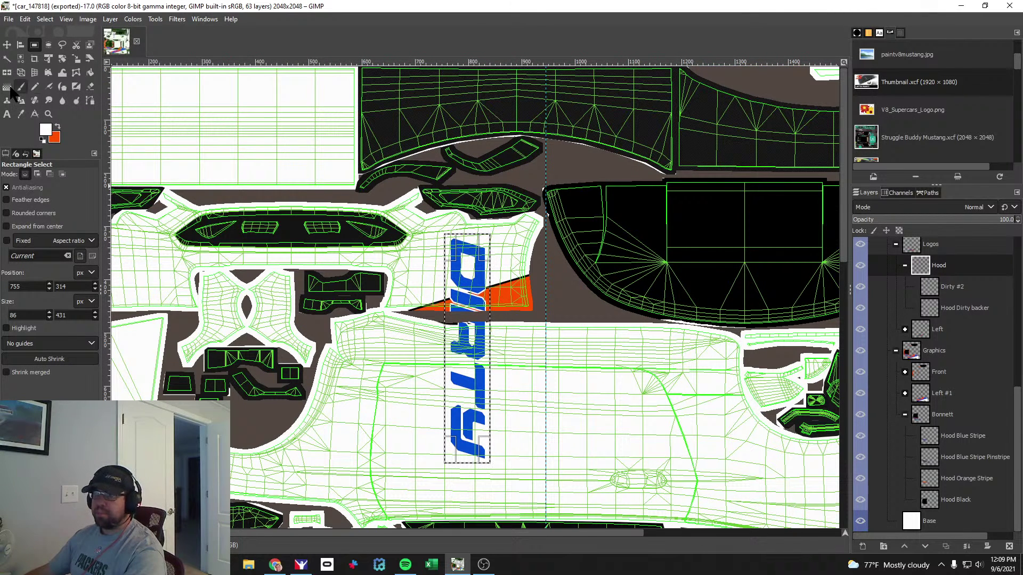
pyautogui.click(7, 44)
pyautogui.moveTo(467, 282); pyautogui.dragTo(384, 353)
pyautogui.scroll(-5, 386, 350)
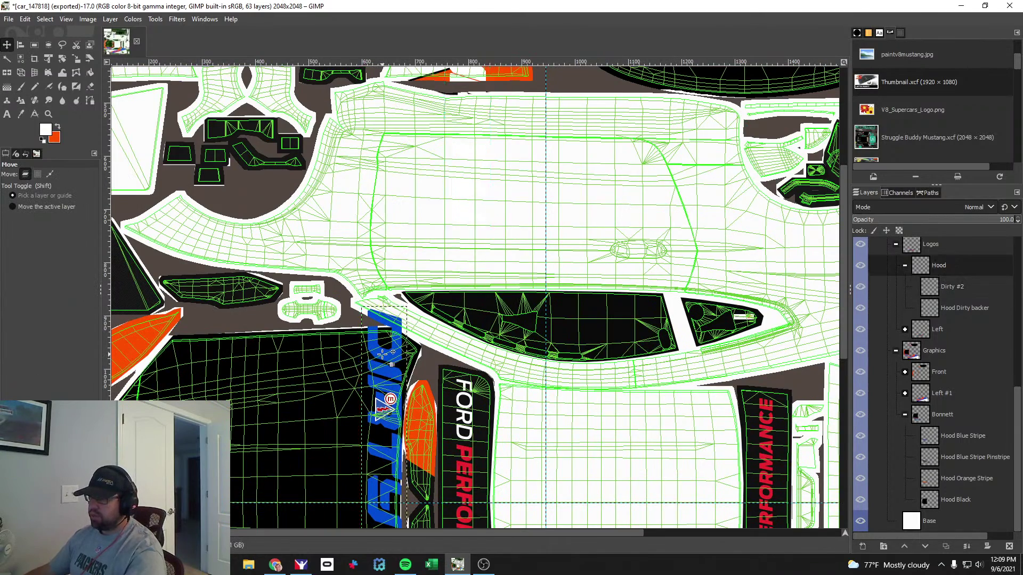
pyautogui.hotkey('ctrl', 'z')
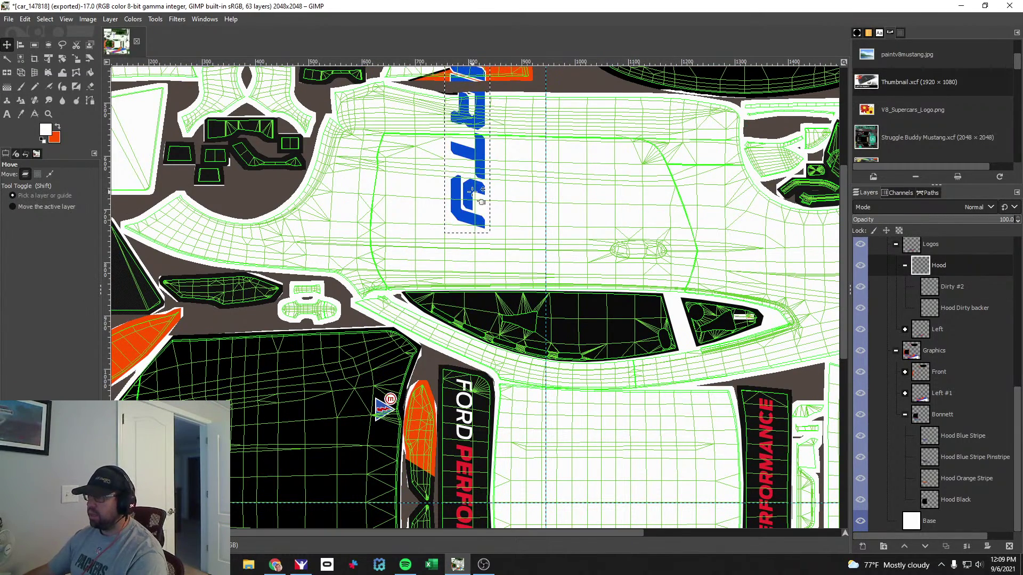
# Nudge the Hood group down and to the left until the outlined Dirty lettering sits on the black hood near the windshield.
pyautogui.hotkey('shift', 'Down')
pyautogui.hotkey('shift', 'Down')
pyautogui.hotkey('shift', 'Down')
pyautogui.hotkey('shift', 'Down')
pyautogui.hotkey('shift', 'Down')
pyautogui.hotkey('shift', 'Down')
pyautogui.hotkey('shift', 'Down')
pyautogui.hotkey('shift', 'Down')
pyautogui.hotkey('shift', 'Down')
pyautogui.hotkey('shift', 'Down')
pyautogui.hotkey('shift', 'Down')
pyautogui.hotkey('shift', 'Down')
pyautogui.hotkey('shift', 'Down')
pyautogui.hotkey('shift', 'Down')
pyautogui.hotkey('shift', 'Down')
pyautogui.hotkey('shift', 'Down')
pyautogui.hotkey('shift', 'Down')
pyautogui.hotkey('shift', 'Down')
pyautogui.hotkey('shift', 'Down')
pyautogui.hotkey('shift', 'Down')
pyautogui.hotkey('shift', 'Left')
pyautogui.hotkey('shift', 'Left')
pyautogui.hotkey('shift', 'Left')
pyautogui.hotkey('shift', 'Left')
pyautogui.hotkey('shift', 'Left')
pyautogui.hotkey('shift', 'Left')
pyautogui.hotkey('shift', 'Left')
pyautogui.hotkey('shift', 'Left')
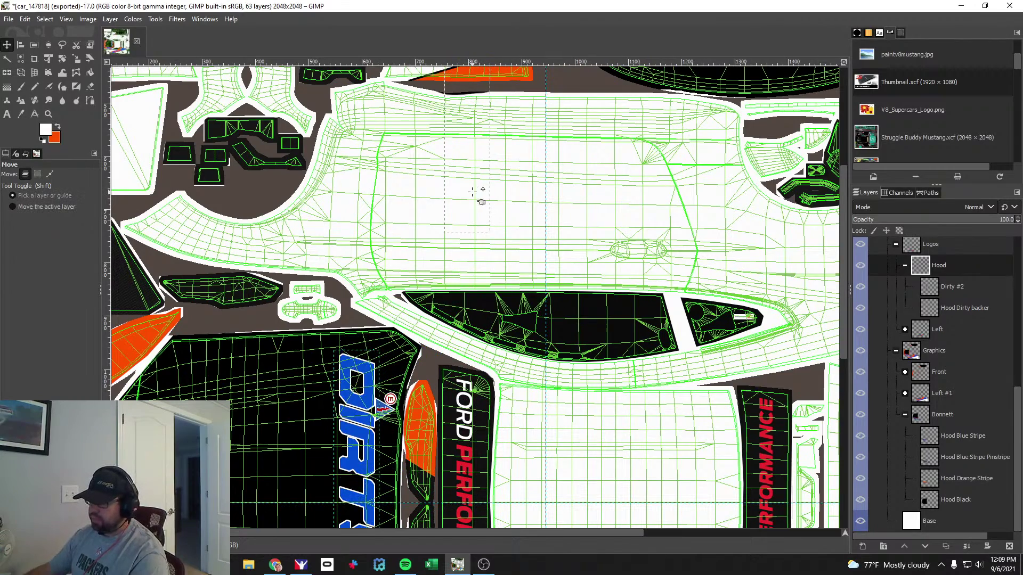
pyautogui.scroll(-8, 473, 195)
pyautogui.scroll(5, 473, 195)
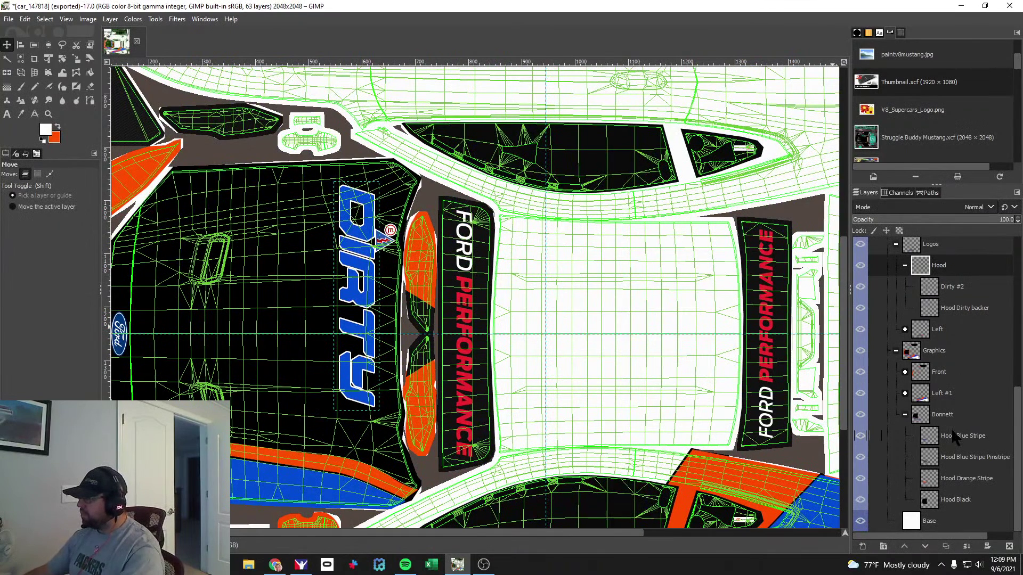
# Link the Dirty #2 and Hood Dirty backer layers temporarily and move them forward on the hood, centered on the horizontal guide.
pyautogui.click(950, 291)
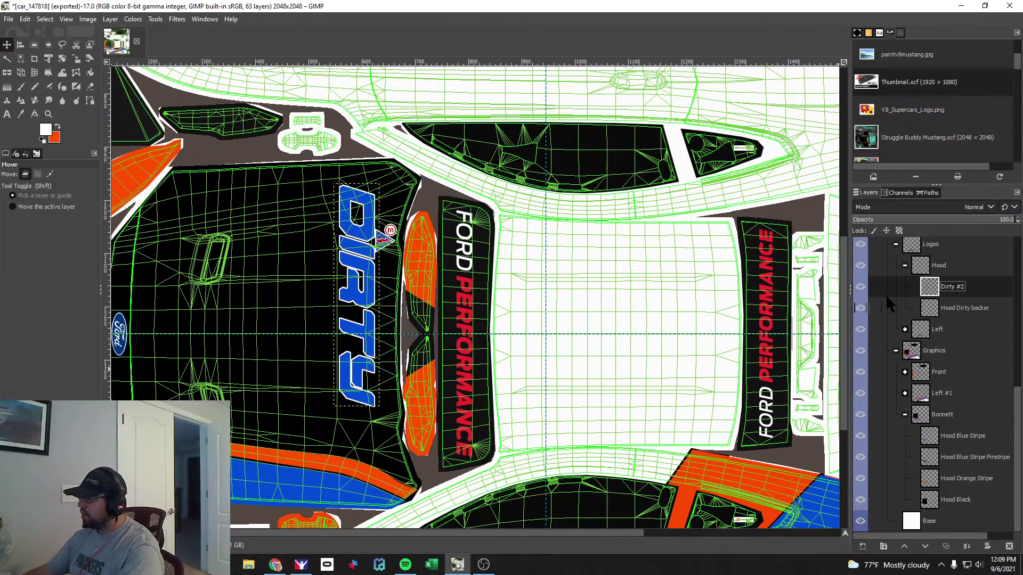
pyautogui.scroll(2, 372, 299)
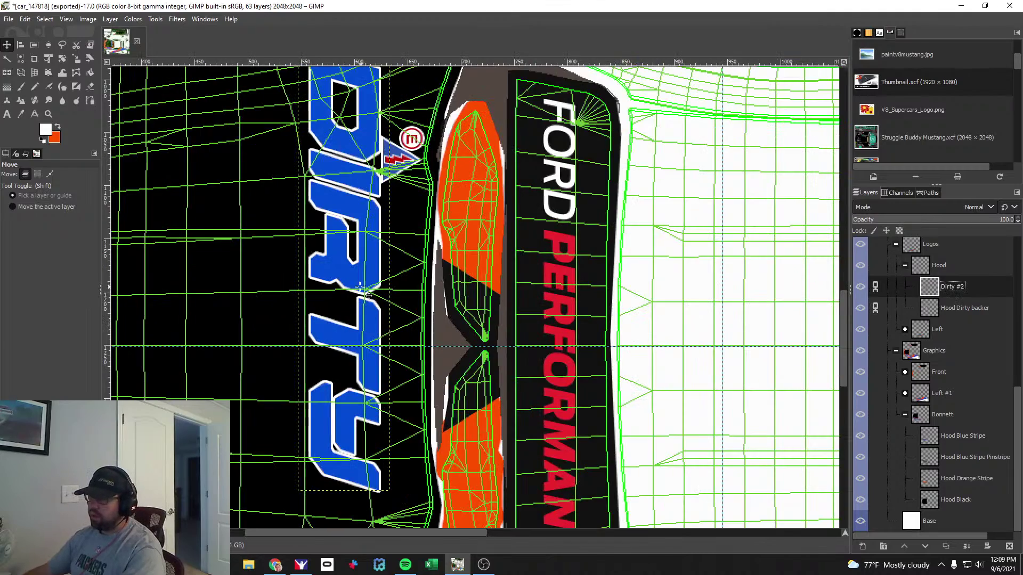
pyautogui.moveTo(364, 298); pyautogui.dragTo(275, 352)
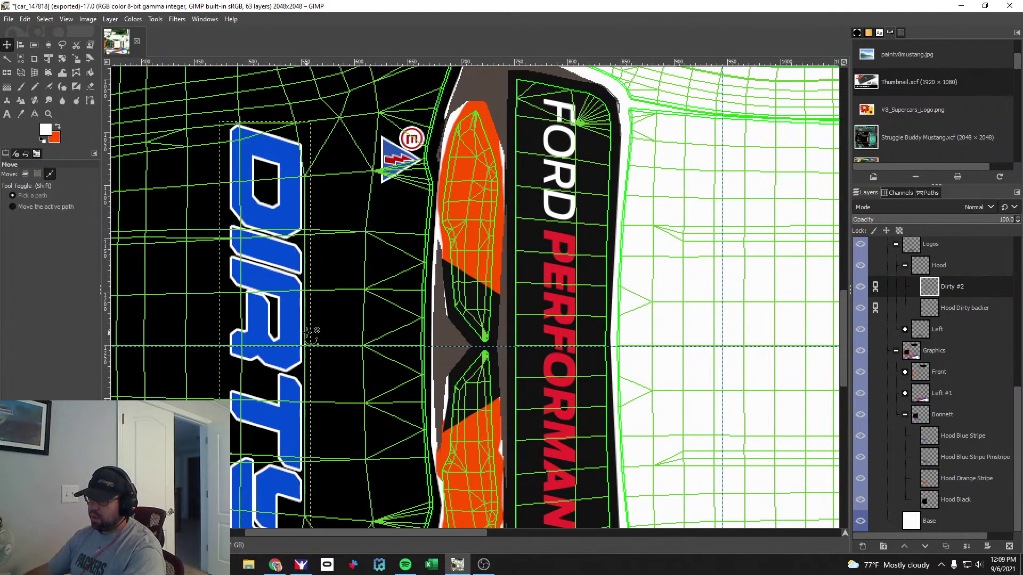
pyautogui.scroll(-2, 338, 377)
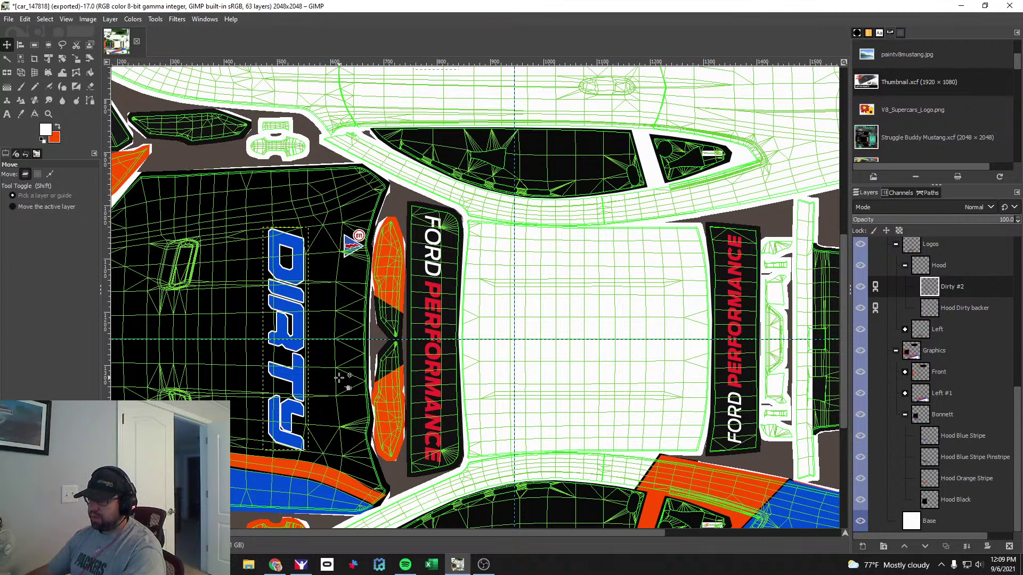
pyautogui.click(875, 288)
# Hide the Wire overlay and inspect the hood lettering on the Supercars Ford Mustang GT model in iRacing.
pyautogui.scroll(5, 950, 382)
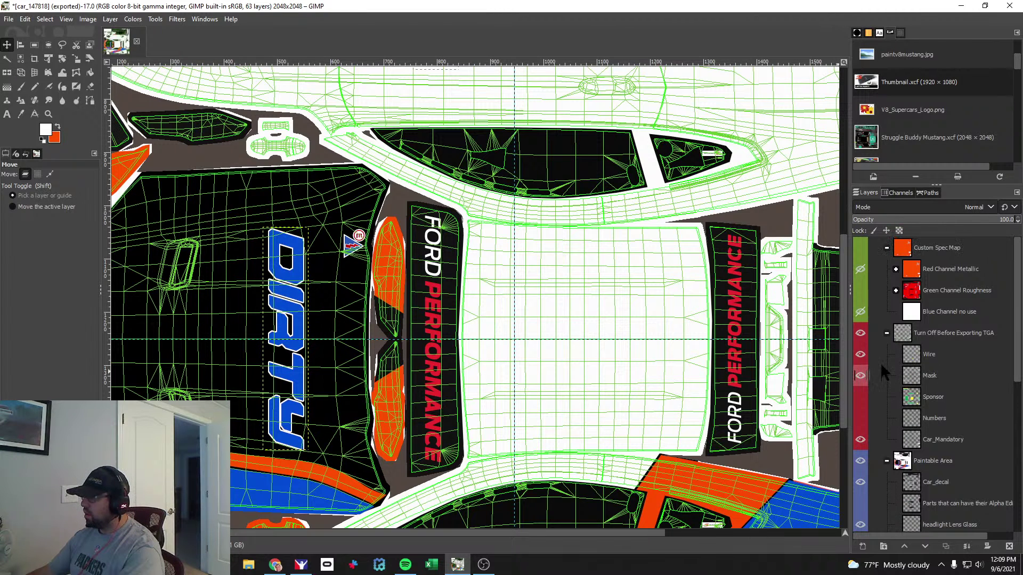
pyautogui.click(860, 354)
pyautogui.hotkey('alt', 'Tab')
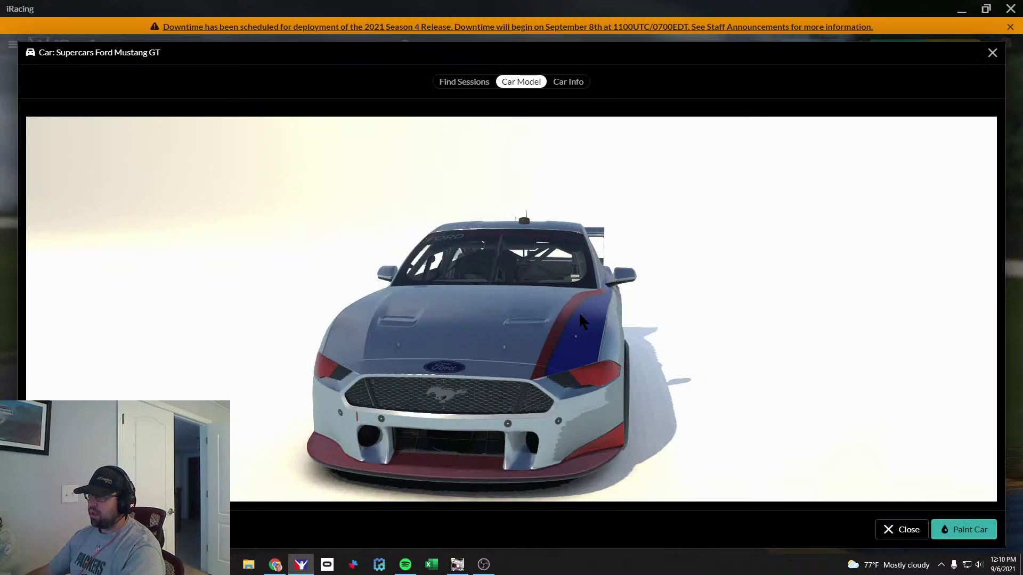
pyautogui.moveTo(650, 331)
pyautogui.mouseDown()
pyautogui.moveTo(634, 376)
pyautogui.moveTo(654, 355)
pyautogui.mouseUp()
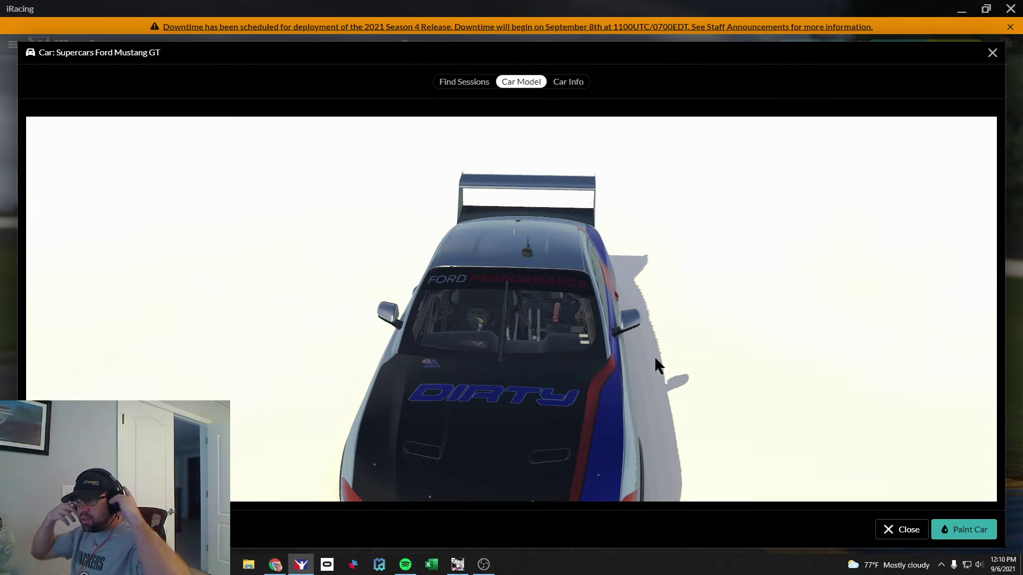
pyautogui.hotkey('alt', 'Tab')
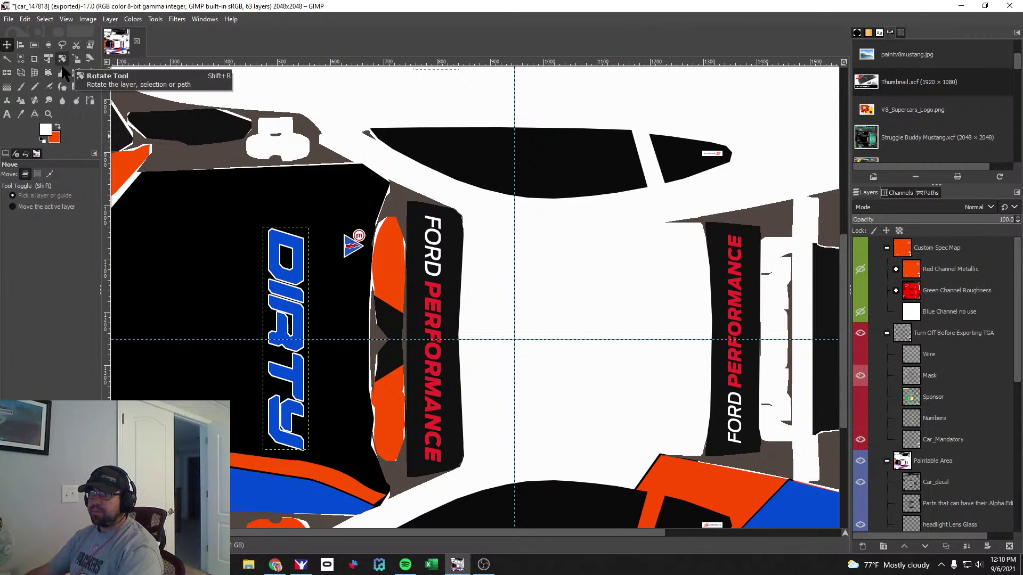
# Add the text Torque above the Dirty lettering on the hood in the Hyper Viper Italic font at 95 px.
pyautogui.click(7, 113)
pyautogui.click(220, 176)
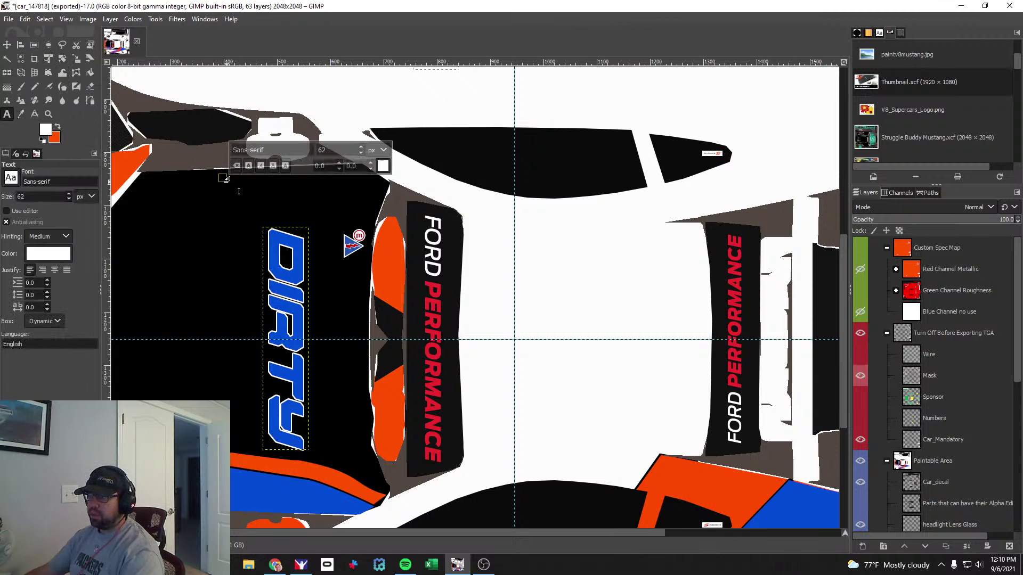
pyautogui.write('Torque')
pyautogui.doubleClick(276, 190)
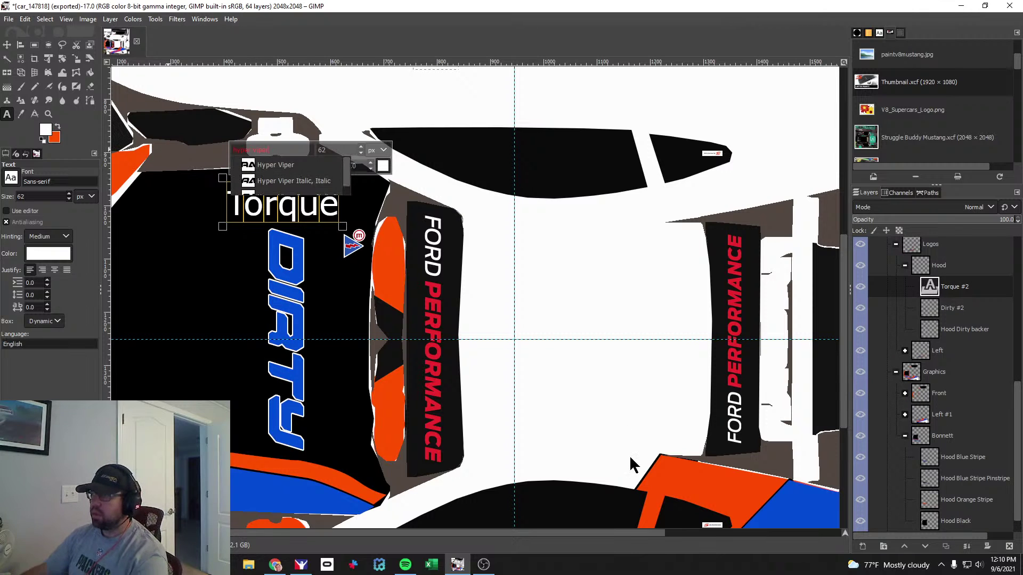
pyautogui.click(293, 180)
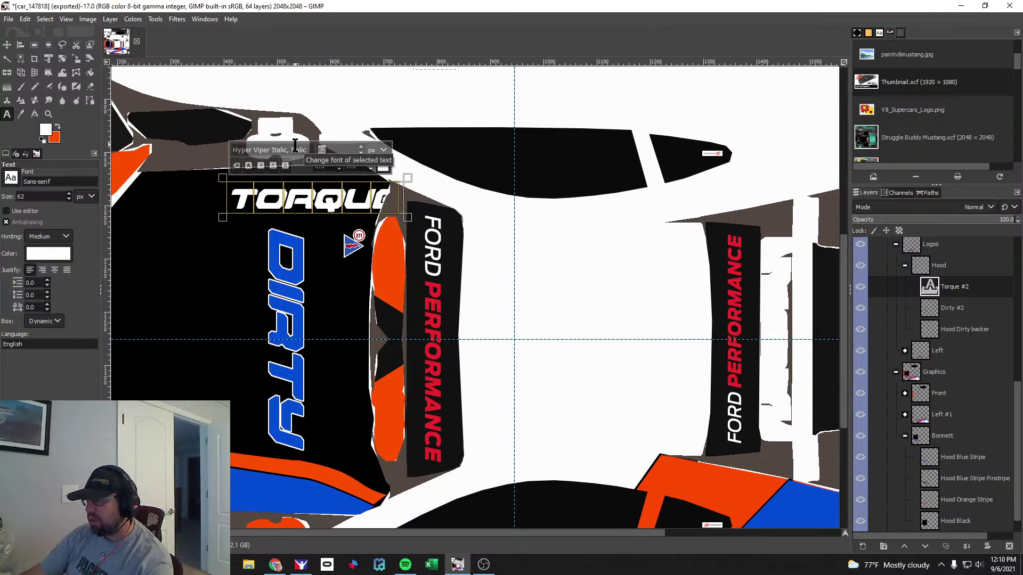
pyautogui.write('95')
pyautogui.press('Return')
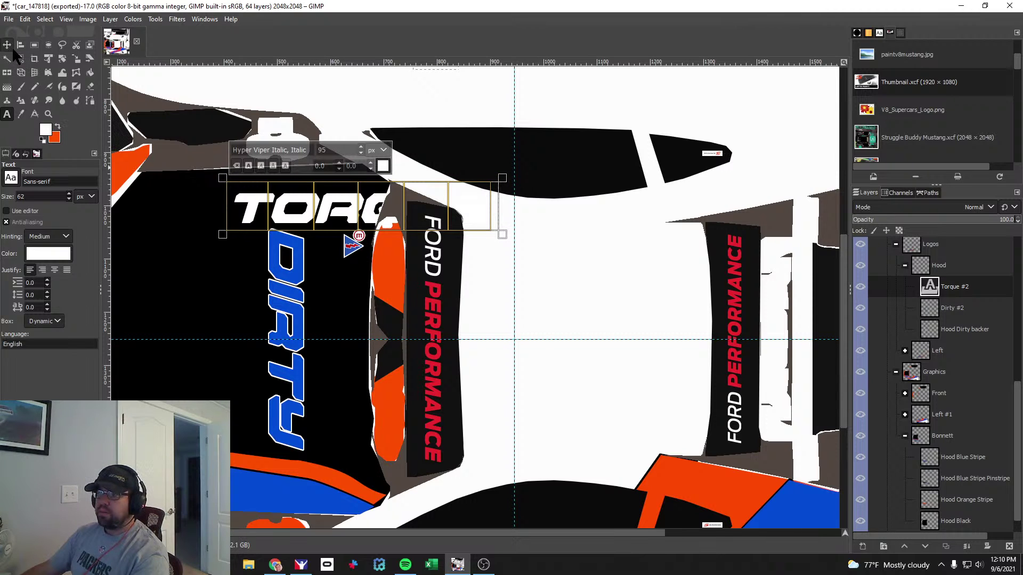
pyautogui.click(62, 58)
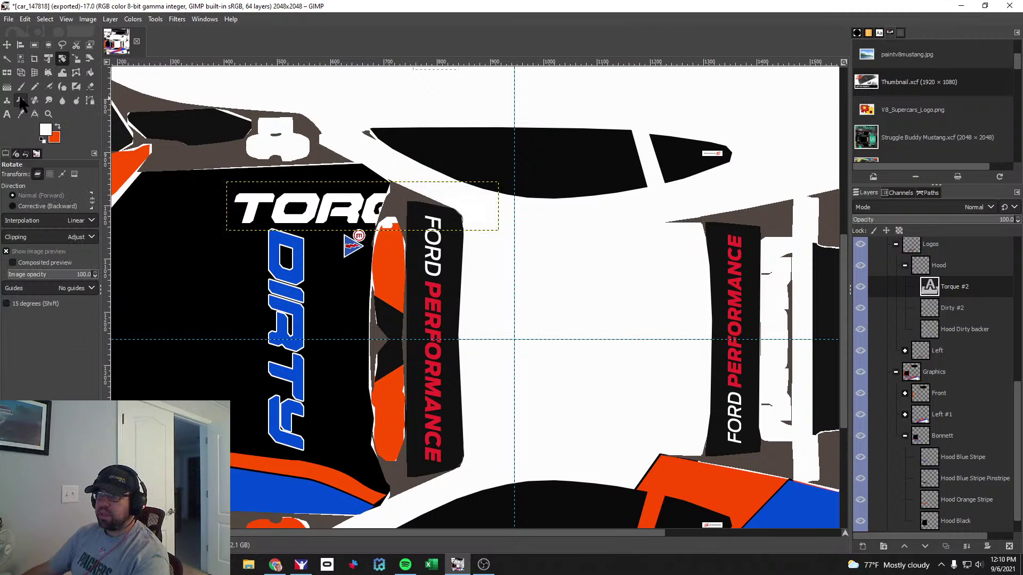
pyautogui.click(34, 45)
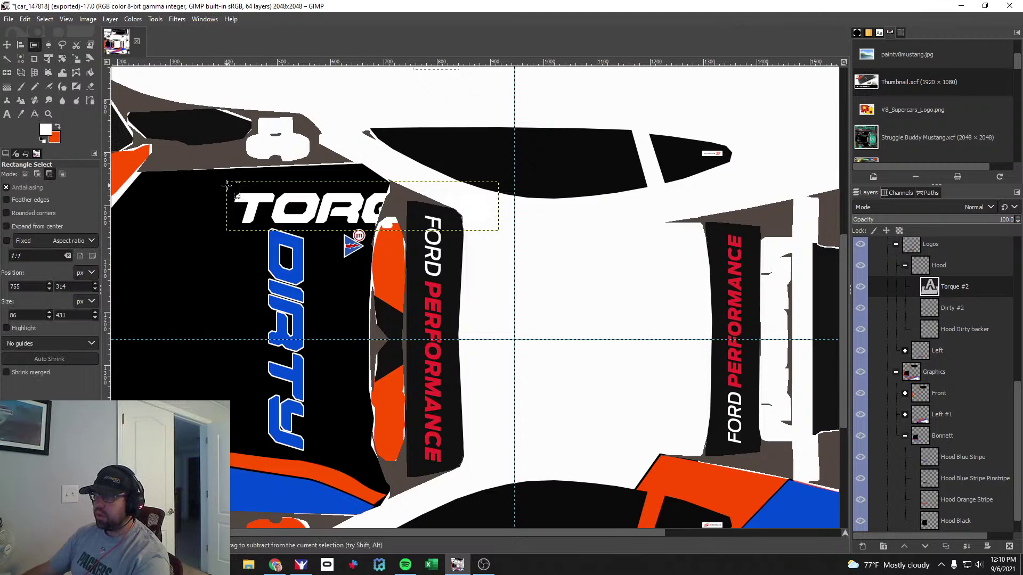
pyautogui.scroll(2, 226, 180)
pyautogui.moveTo(226, 179); pyautogui.dragTo(769, 276)
pyautogui.click(45, 19)
pyautogui.click(54, 60)
# Move the horizontal Torque text down and forward so it lies across the Dirty lettering on the hood.
pyautogui.click(7, 45)
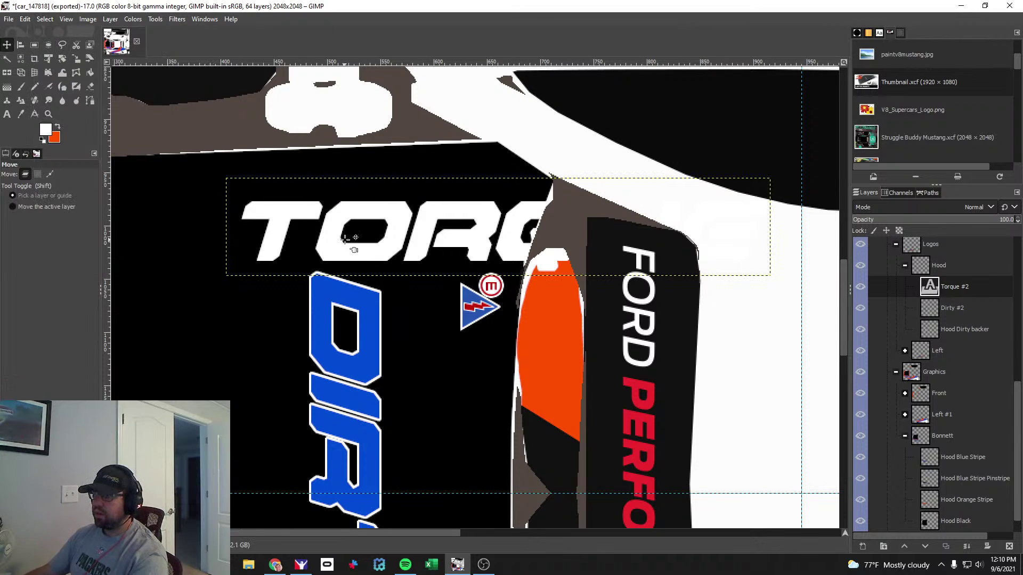
pyautogui.moveTo(343, 238); pyautogui.dragTo(237, 321)
pyautogui.scroll(-1, 241, 352)
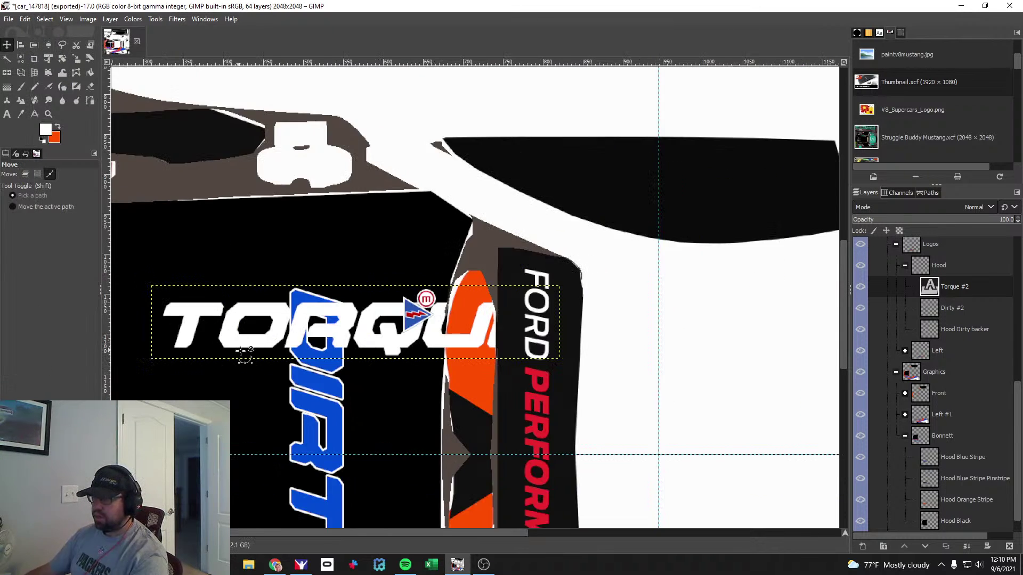
pyautogui.scroll(-2, 265, 357)
pyautogui.scroll(1, 264, 357)
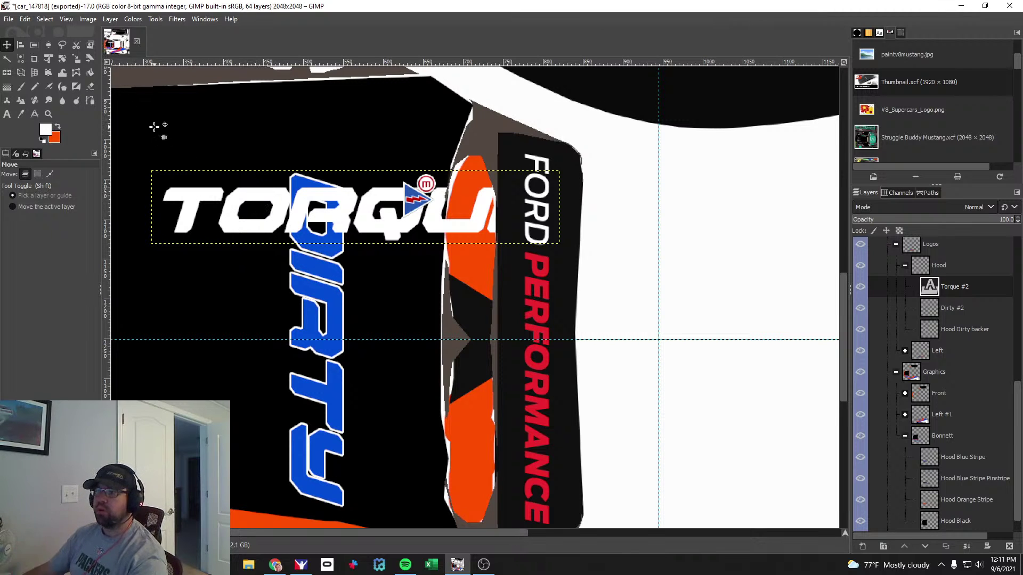
# Rotate the 95 px Torque text by 90 degrees to run parallel to the Dirty lettering.
pyautogui.click(62, 58)
pyautogui.click(281, 230)
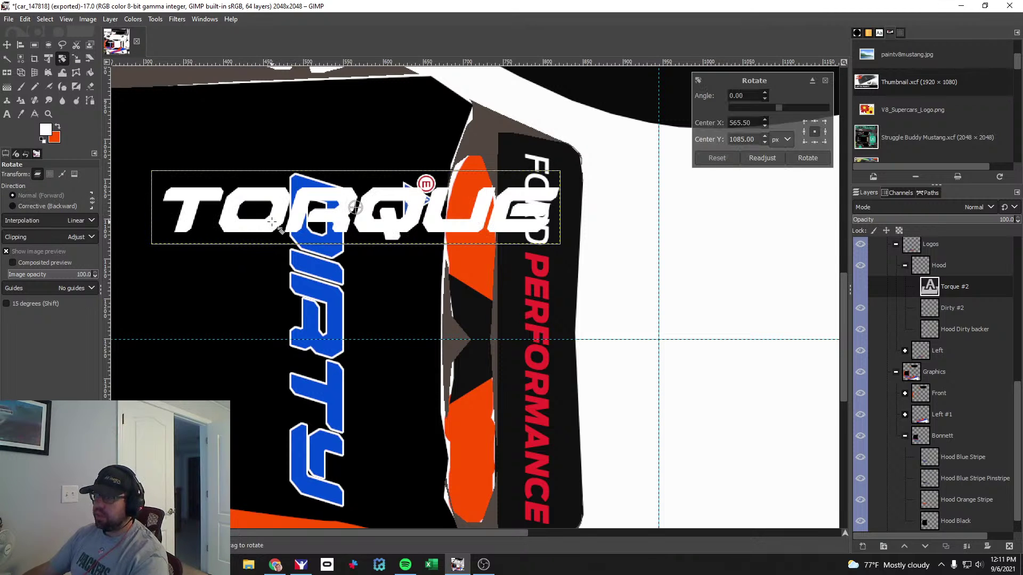
pyautogui.tripleClick(747, 100)
pyautogui.write('90')
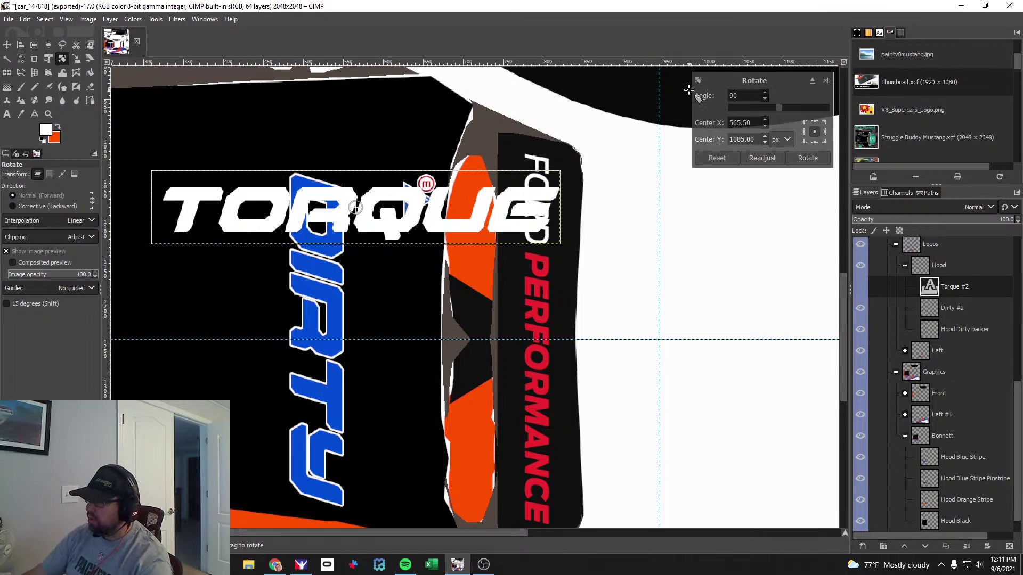
pyautogui.press('Return')
pyautogui.click(807, 158)
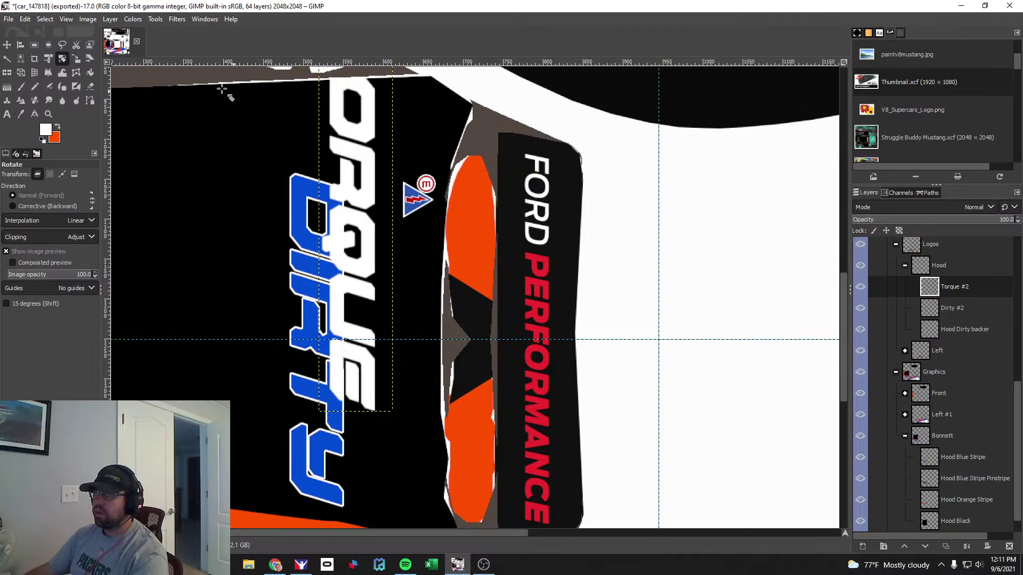
# Place the rotated Torque text directly in front of the Dirty lettering and compare its length with the hood width.
pyautogui.click(8, 48)
pyautogui.moveTo(378, 173); pyautogui.dragTo(280, 295)
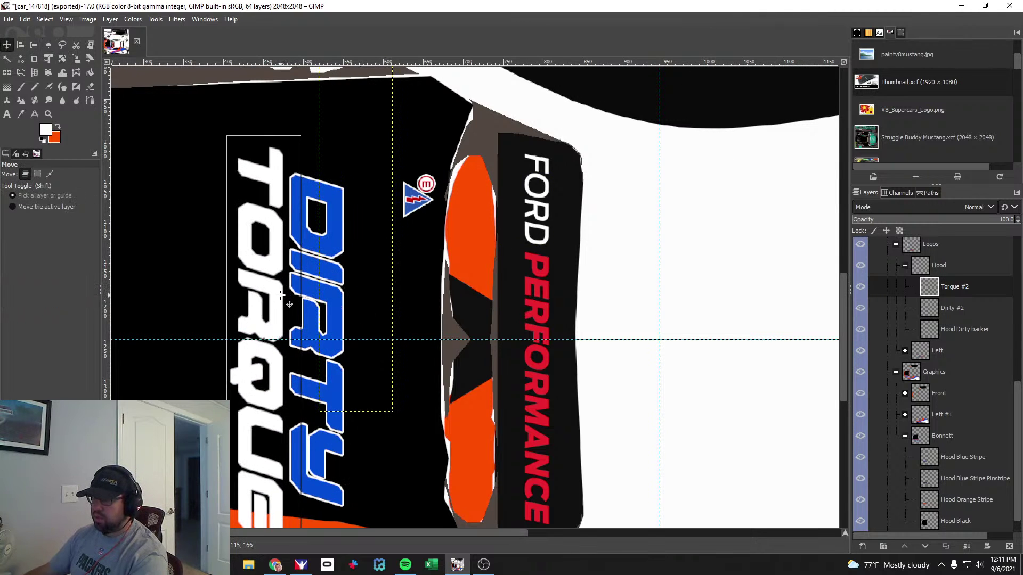
pyautogui.scroll(-3, 299, 277)
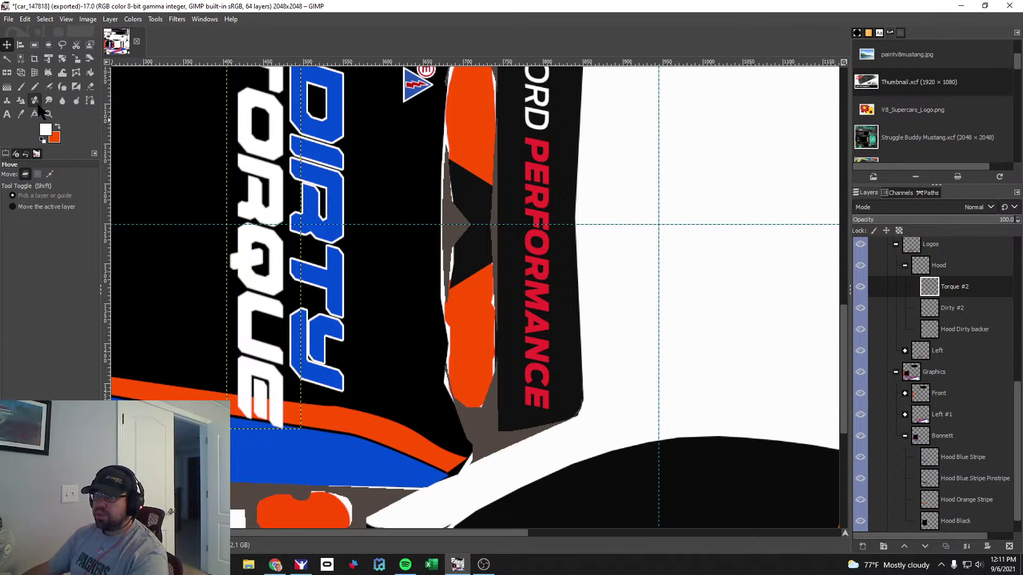
# Reopen the Torque text layer for editing and set its font size to 85 px.
pyautogui.press('t')
pyautogui.click(288, 272)
pyautogui.click(273, 287)
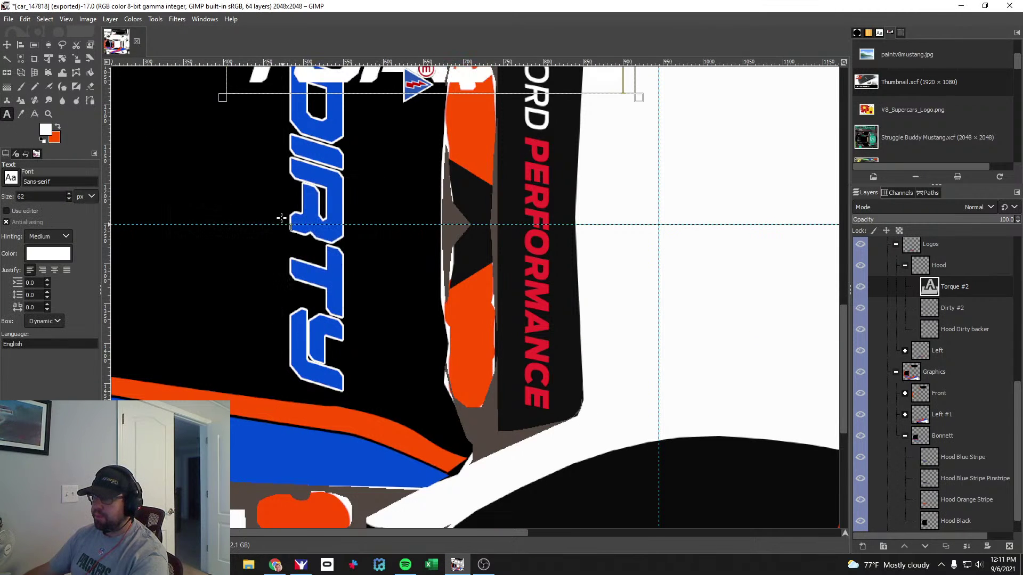
pyautogui.scroll(6, 374, 188)
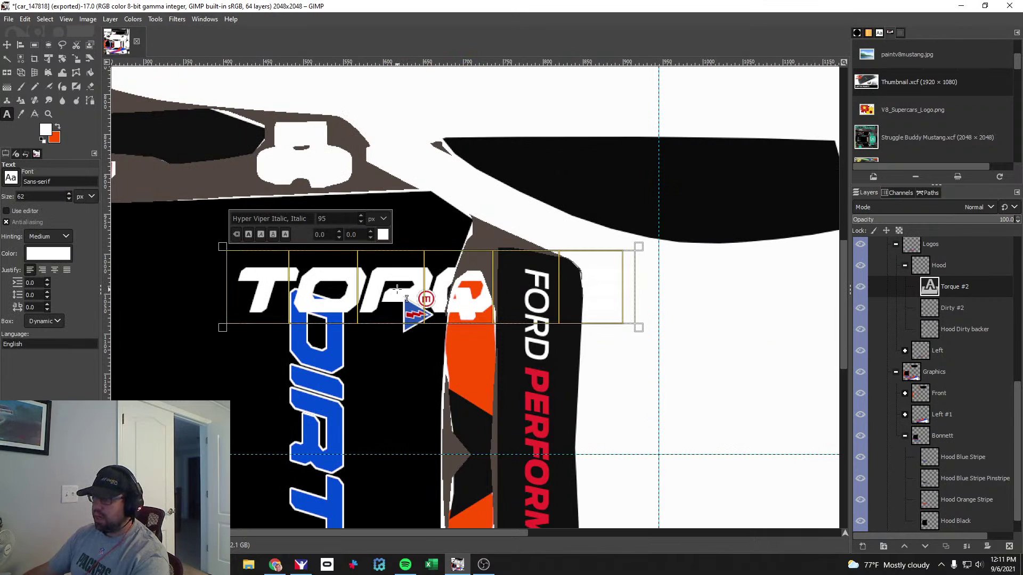
pyautogui.write('85')
pyautogui.press('Return')
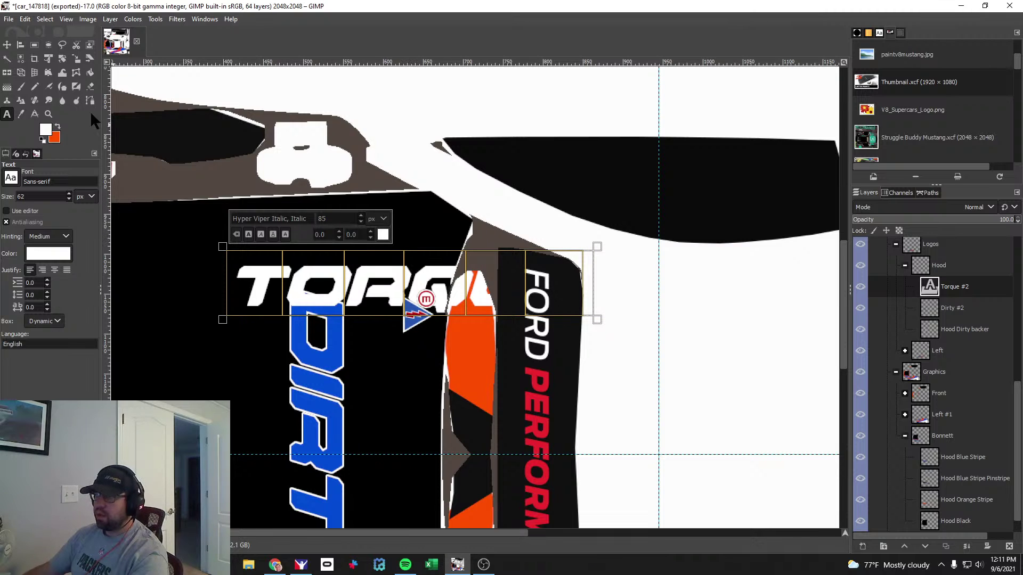
# Rotate the 85 px Torque text by 90 degrees.
pyautogui.click(61, 58)
pyautogui.click(605, 158)
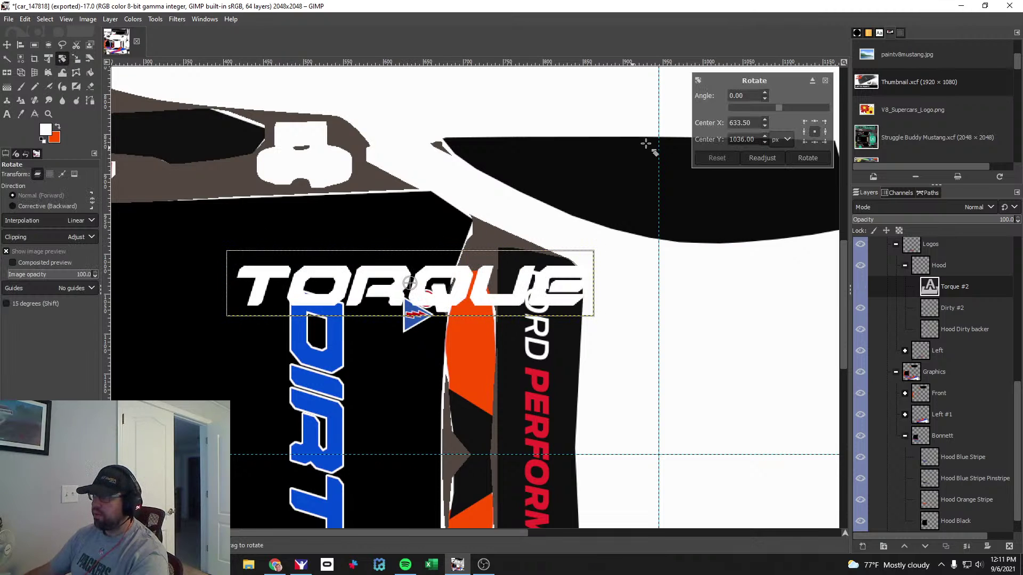
pyautogui.tripleClick(751, 96)
pyautogui.write('90')
pyautogui.press('Return')
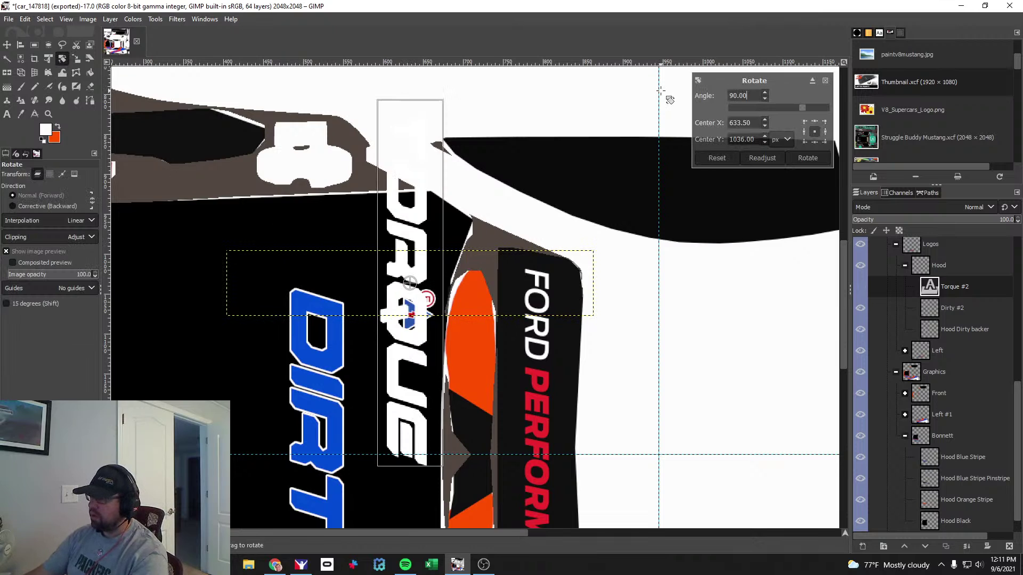
pyautogui.click(807, 157)
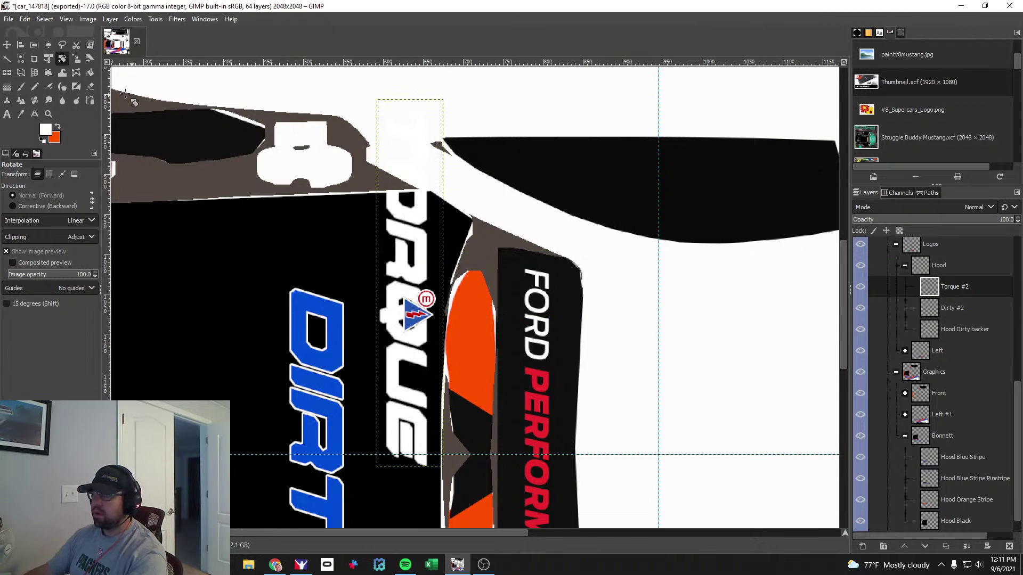
# Move the rotated Torque text beside the Dirty lettering and check its fit against the hood's orange stripe.
pyautogui.click(7, 45)
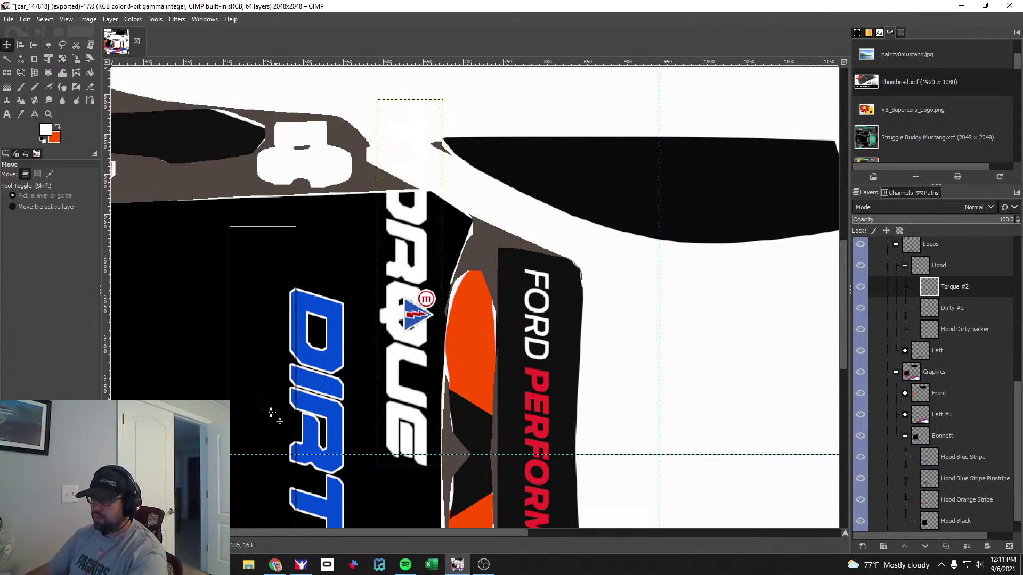
pyautogui.moveTo(277, 397); pyautogui.dragTo(131, 569)
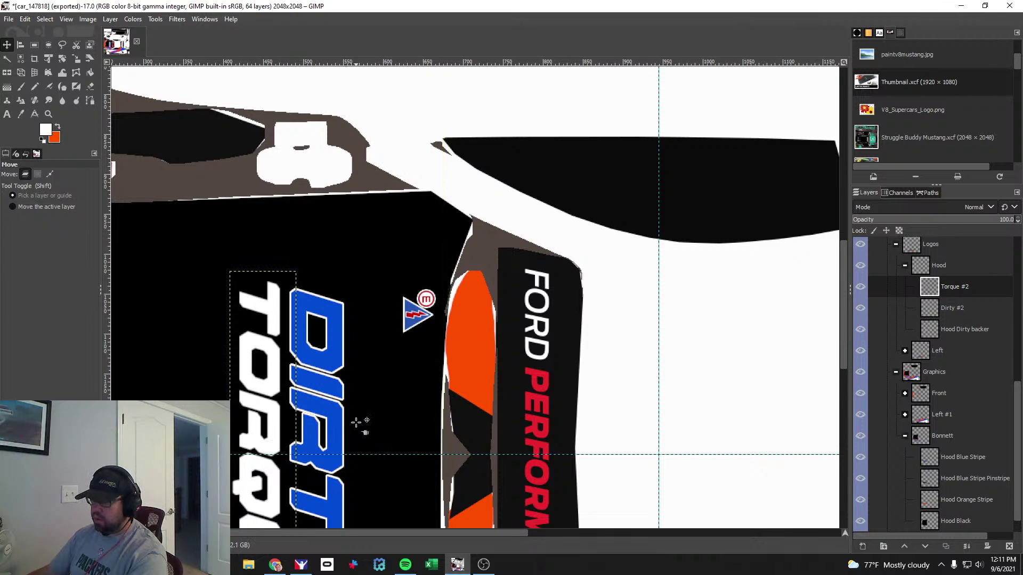
pyautogui.scroll(-5, 355, 422)
pyautogui.scroll(2, 355, 422)
pyautogui.scroll(2, 270, 334)
pyautogui.scroll(-2, 274, 333)
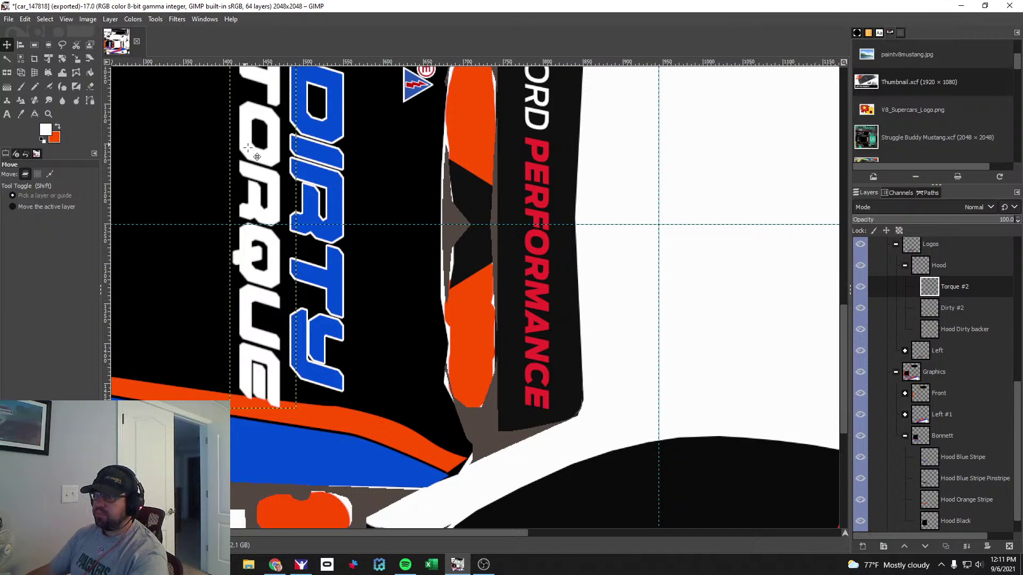
# Edit the Torque text layer, discarding its rotation, and set the font size to 75 px.
pyautogui.click(11, 113)
pyautogui.click(261, 245)
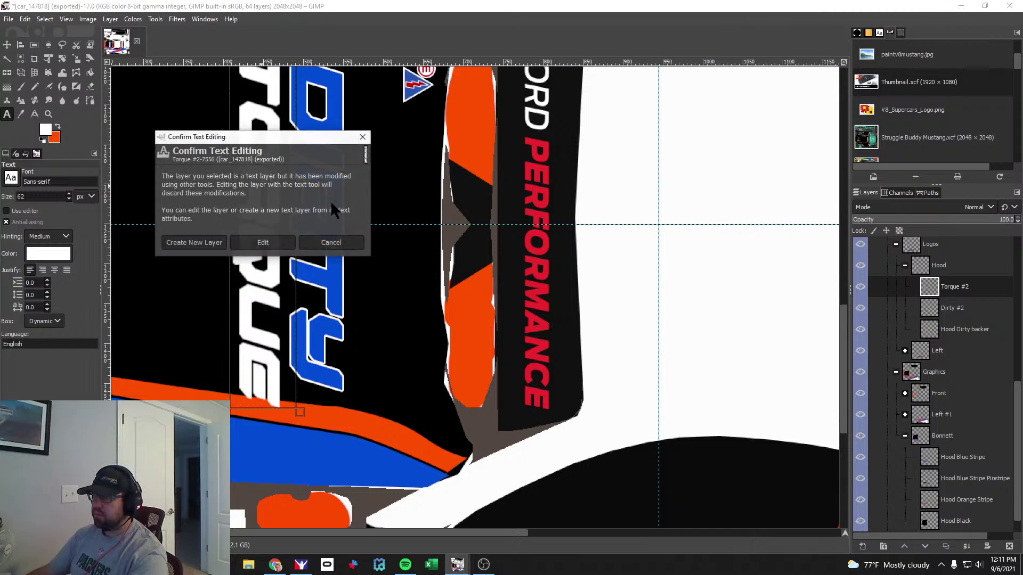
pyautogui.click(263, 244)
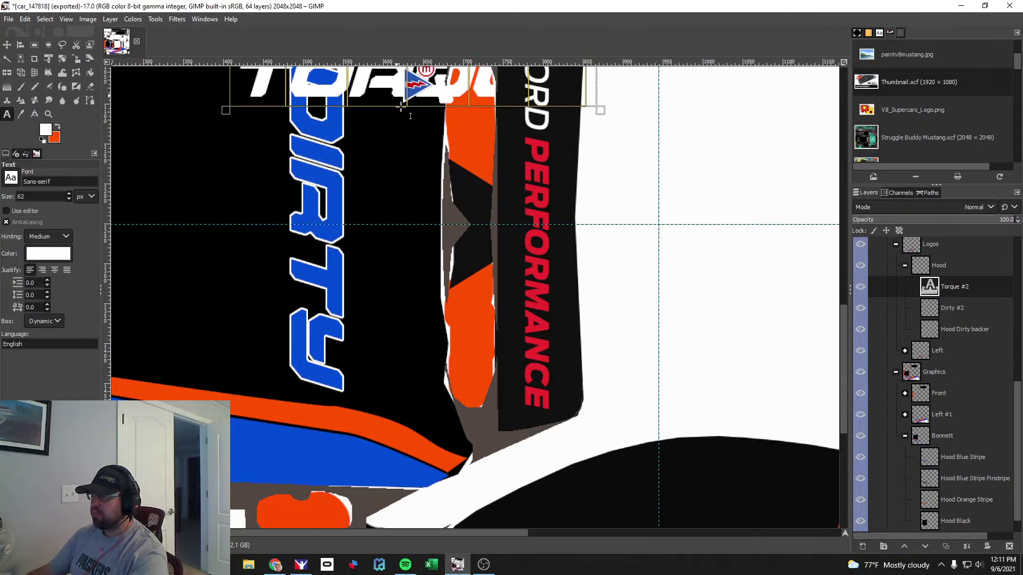
pyautogui.scroll(5, 434, 230)
pyautogui.doubleClick(350, 242)
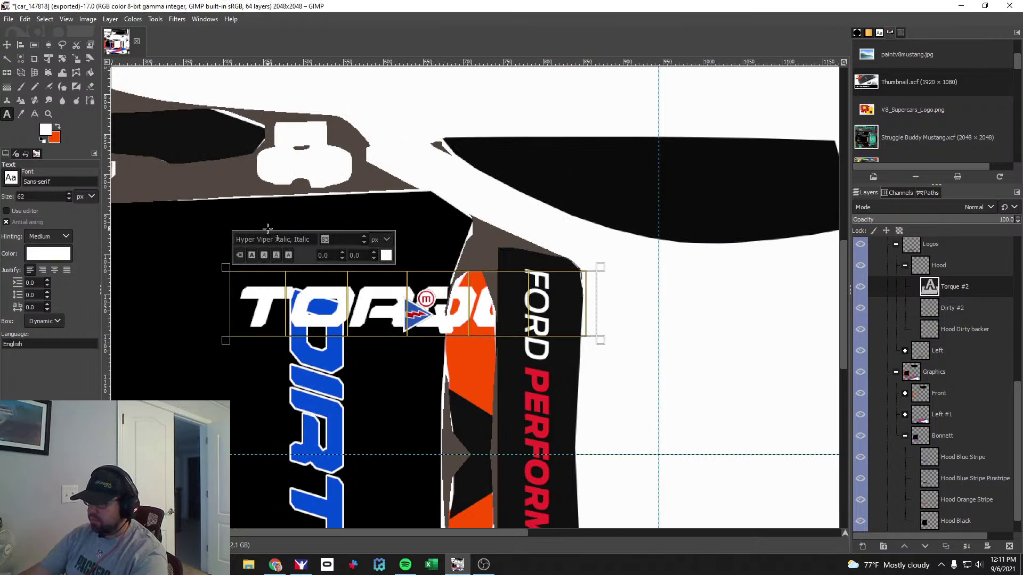
pyautogui.write('75')
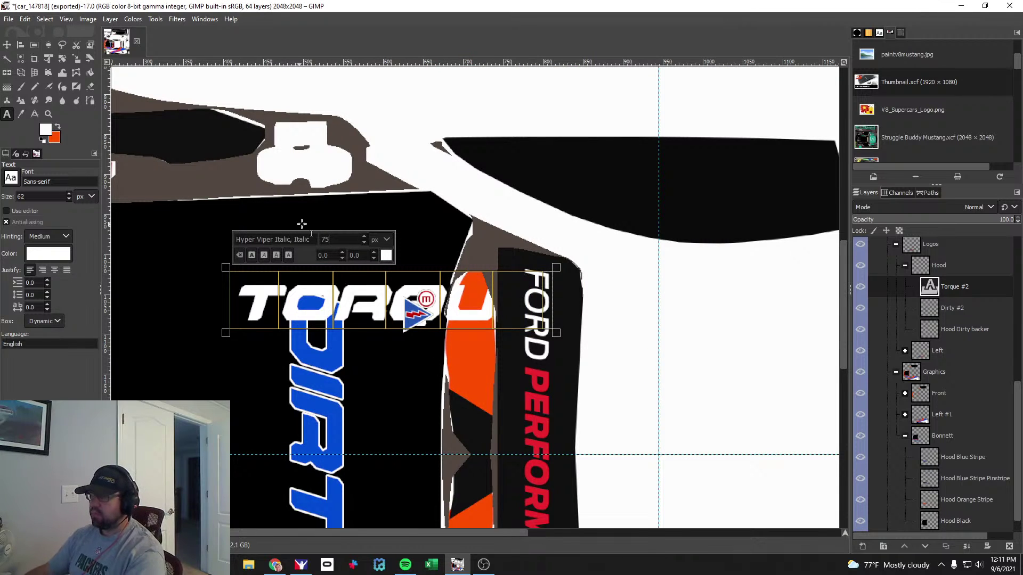
# Rotate the 75 px Torque text by 90 degrees.
pyautogui.click(62, 58)
pyautogui.click(303, 282)
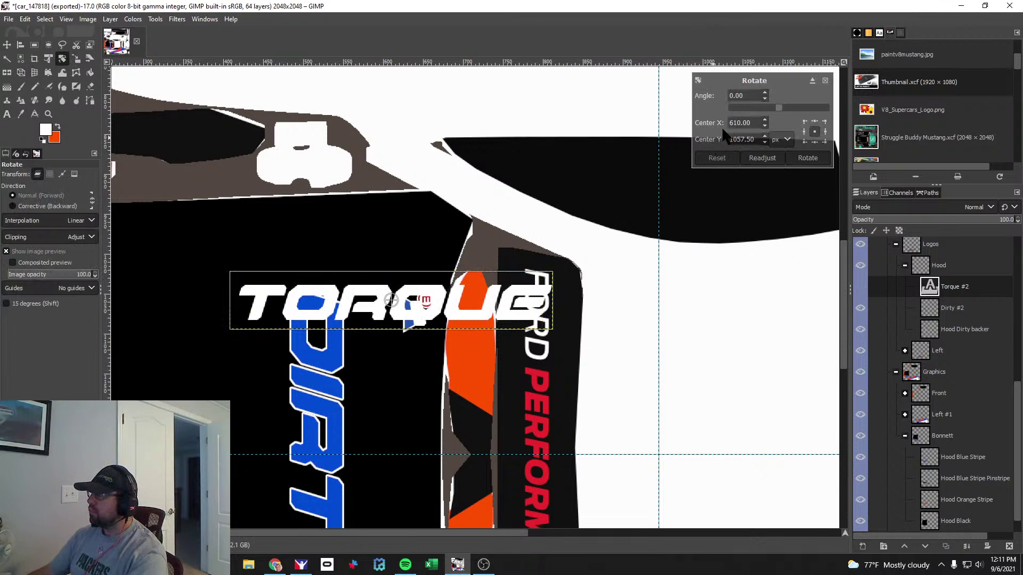
pyautogui.write('90')
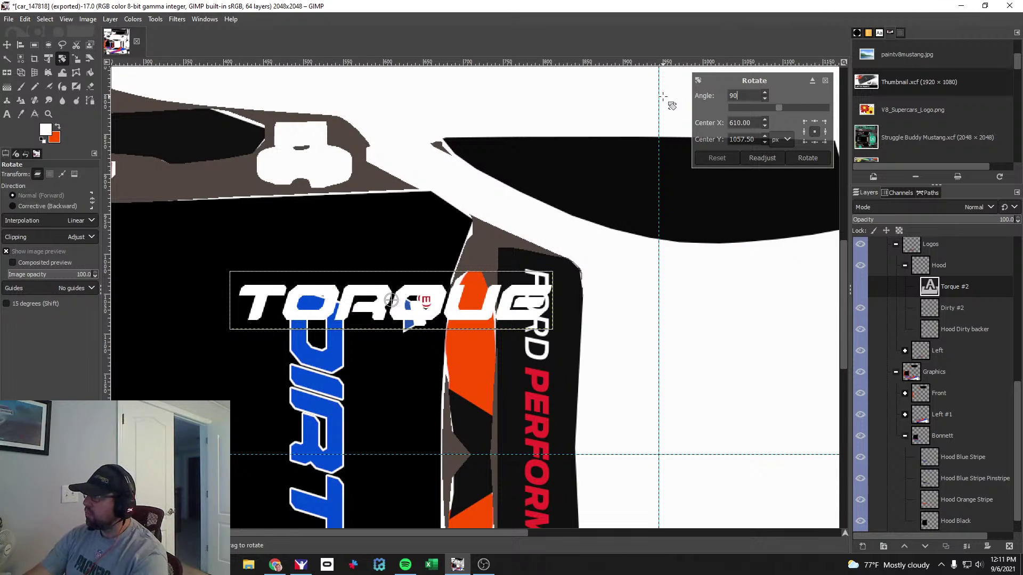
pyautogui.press('Return')
pyautogui.click(808, 158)
# Position the Torque text on the black hood just in front of the Dirty lettering, roughly centered along its length.
pyautogui.click(6, 45)
pyautogui.moveTo(403, 285); pyautogui.dragTo(274, 432)
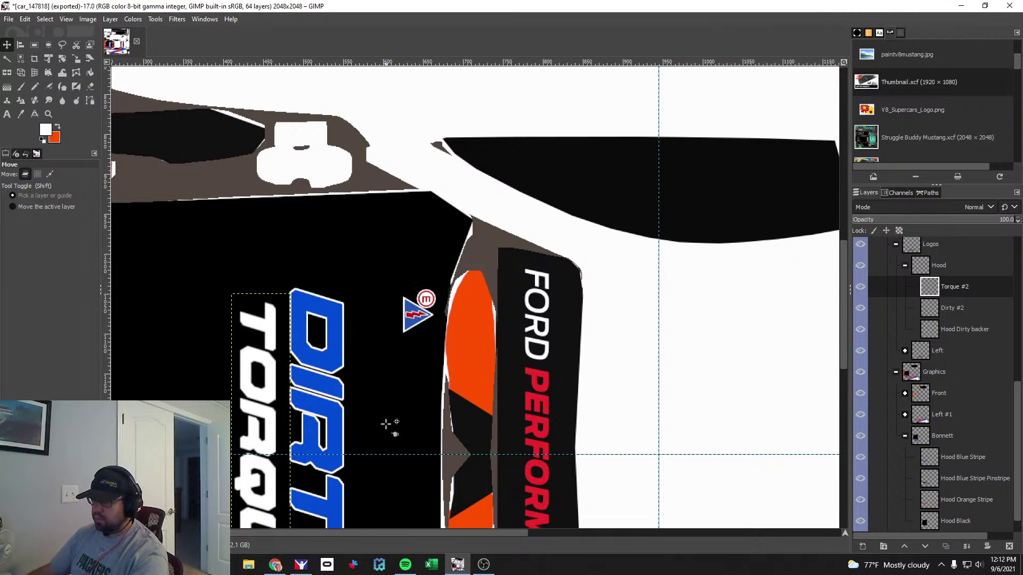
pyautogui.scroll(-5, 389, 424)
pyautogui.scroll(3, 384, 403)
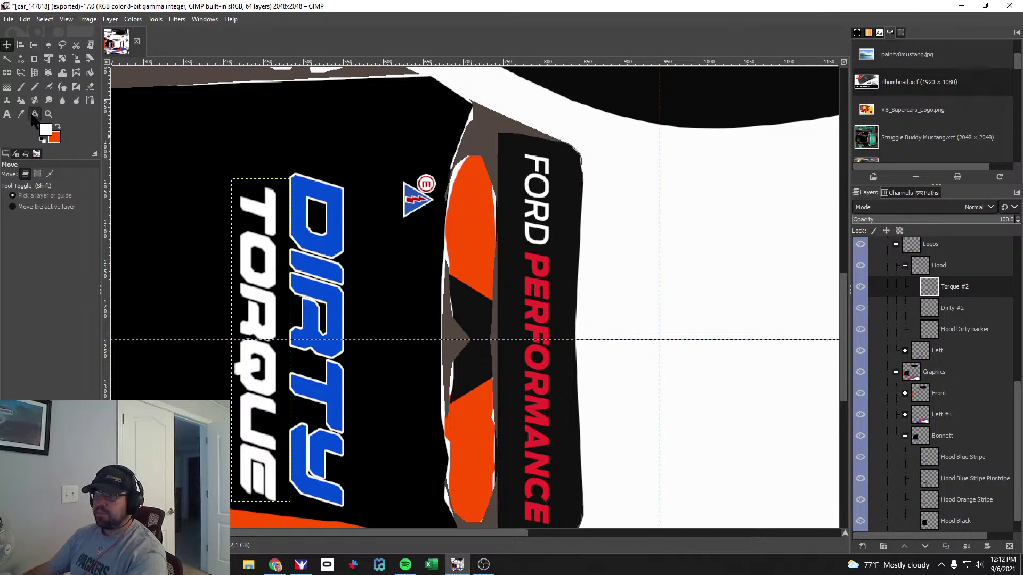
# Reopen the Torque text for editing and recolor all its letters with the livery's orange.
pyautogui.click(7, 113)
pyautogui.click(284, 334)
pyautogui.click(287, 393)
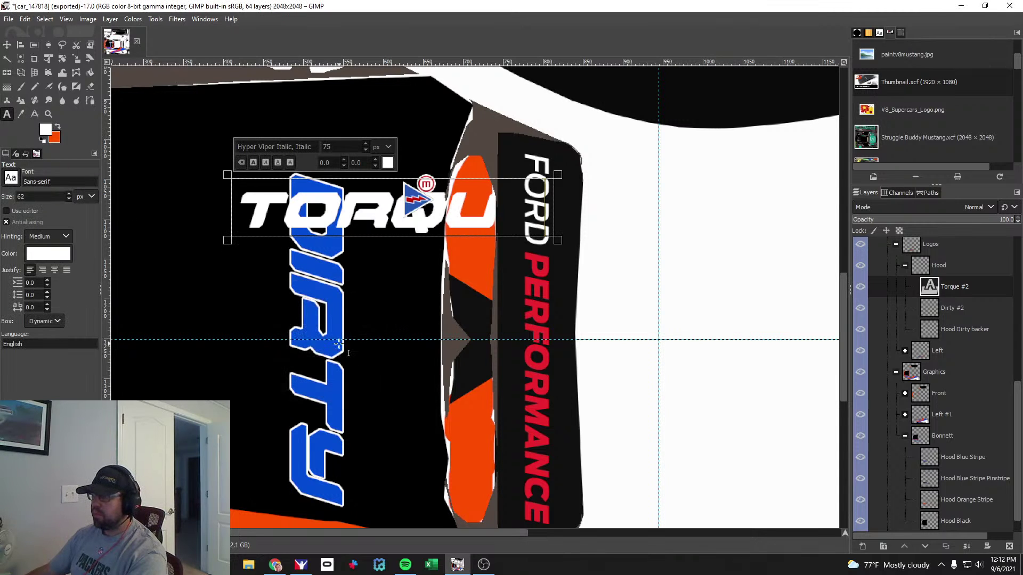
pyautogui.hotkey('ctrl', 'a')
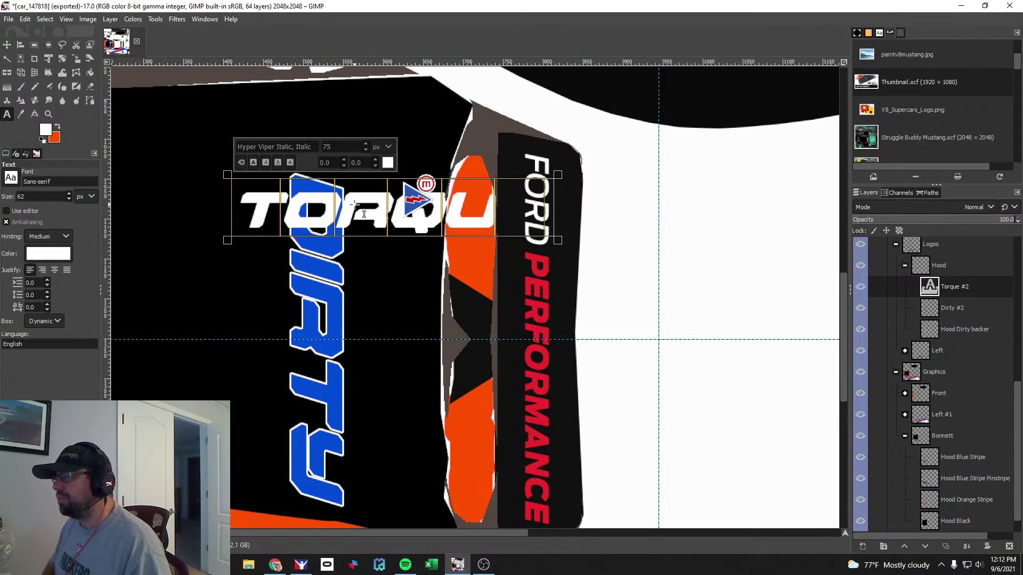
pyautogui.click(388, 163)
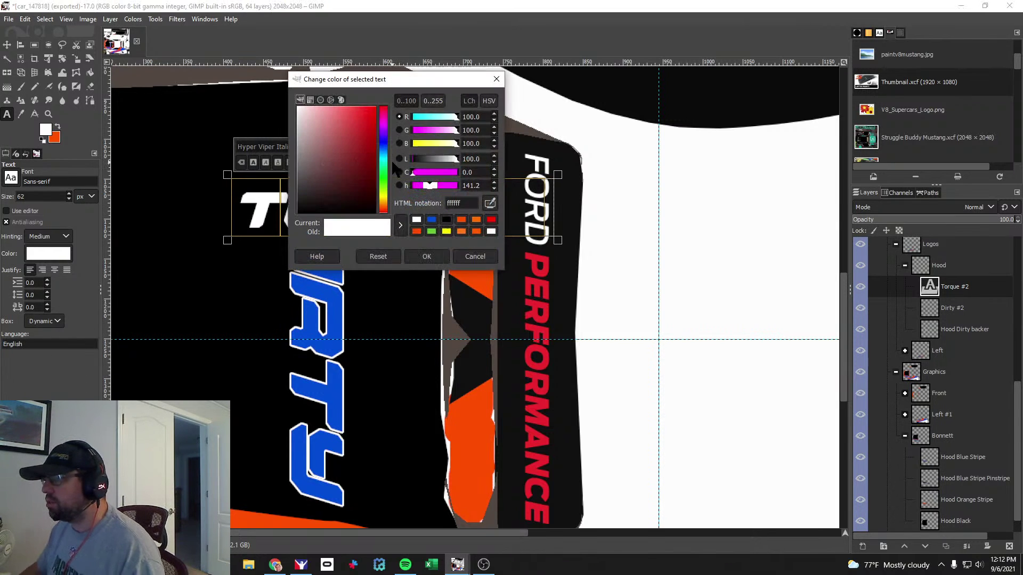
pyautogui.click(467, 221)
pyautogui.click(429, 258)
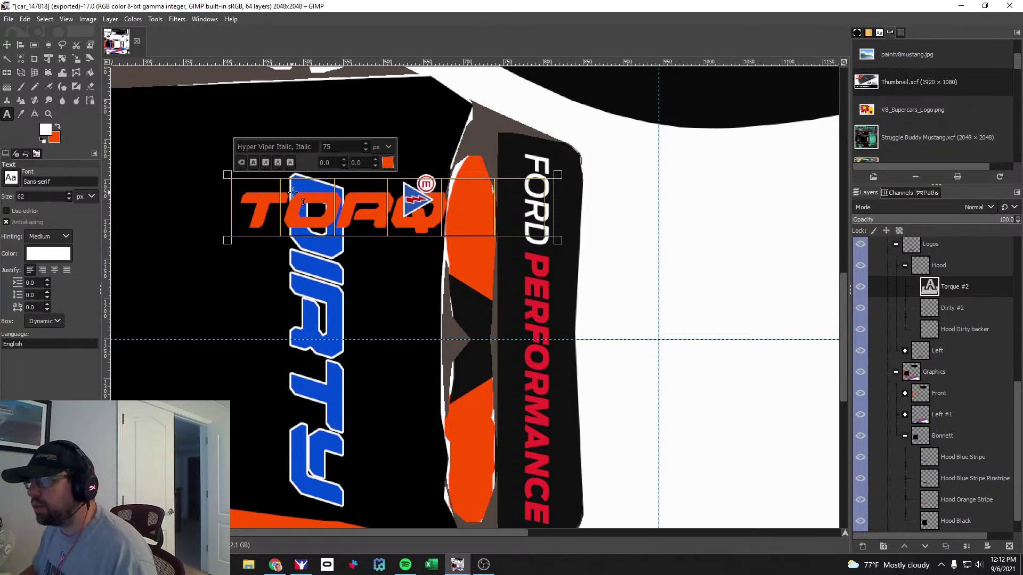
# Create a selection from the Torque text's outline and grow it by 2 px.
pyautogui.rightClick(330, 202)
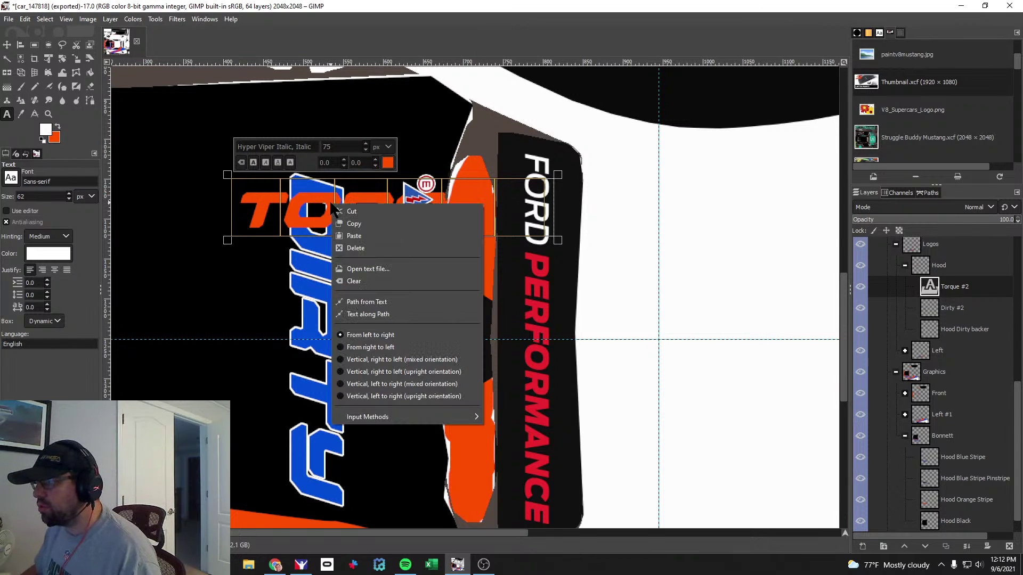
pyautogui.click(392, 303)
pyautogui.click(39, 20)
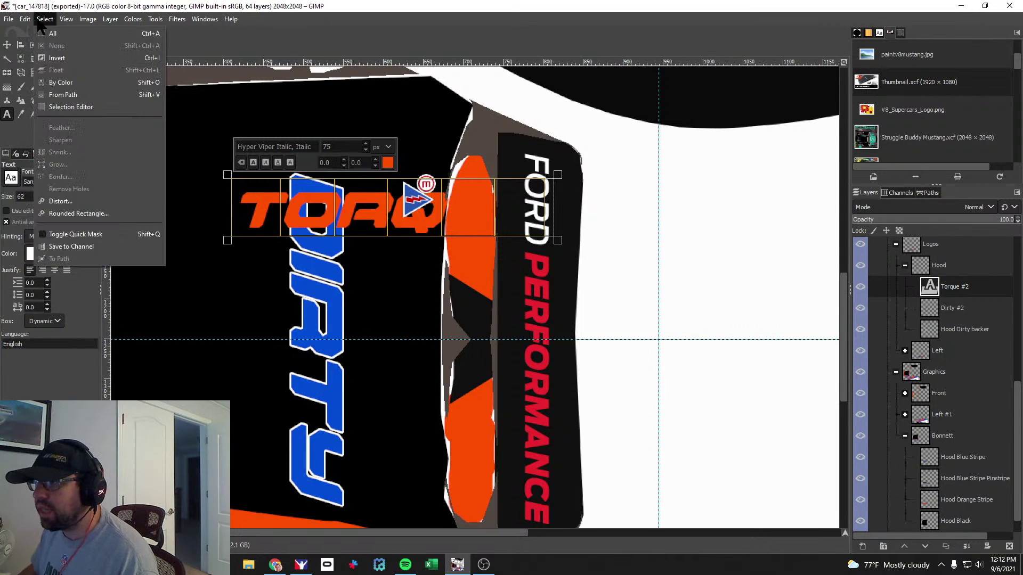
pyautogui.click(79, 96)
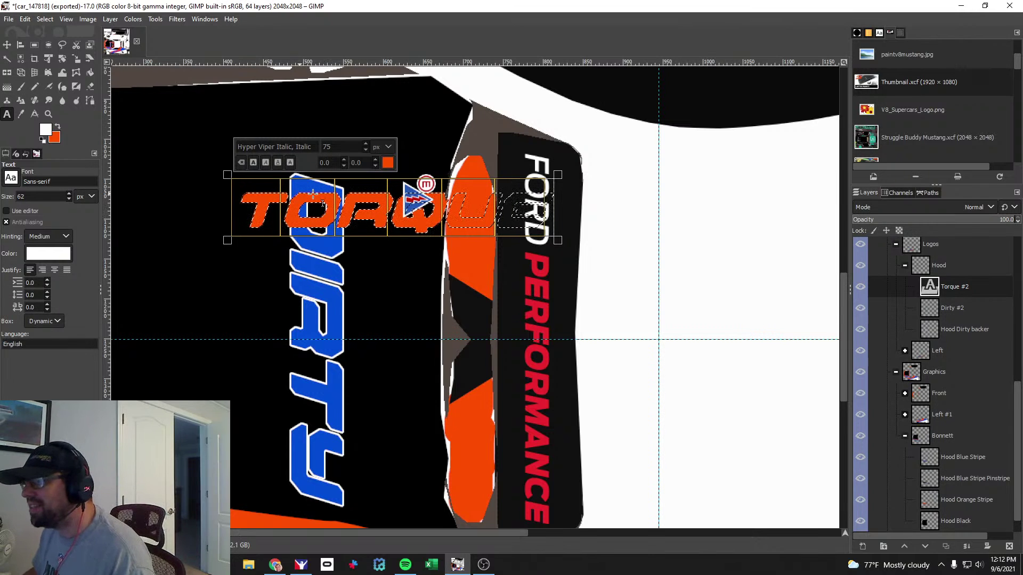
pyautogui.click(46, 19)
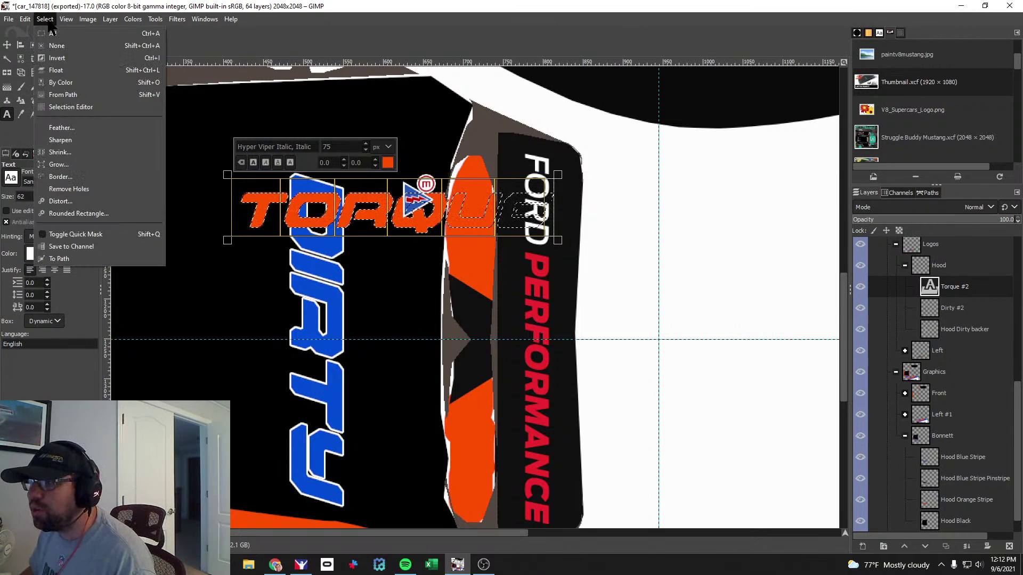
pyautogui.click(61, 161)
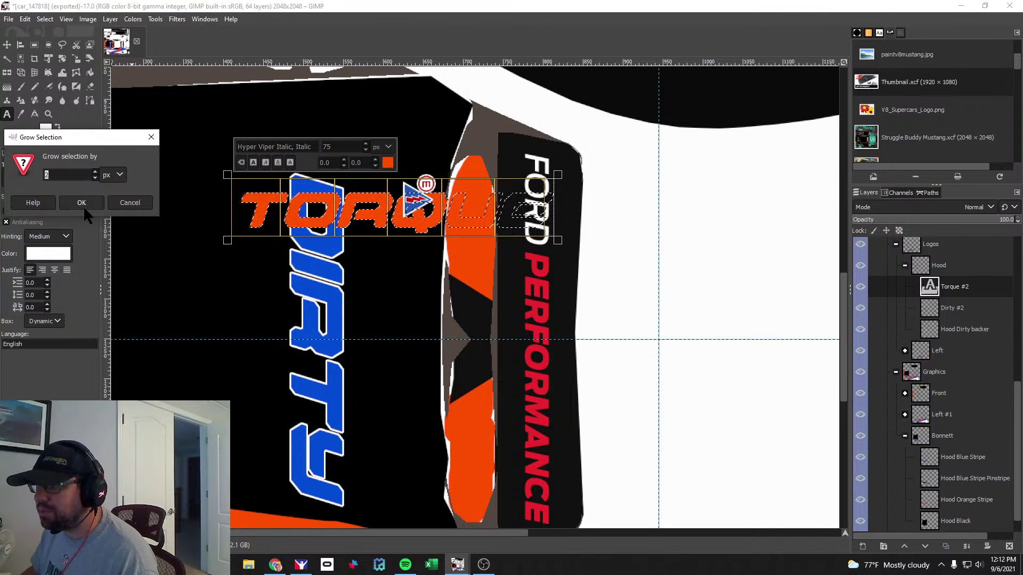
pyautogui.click(83, 205)
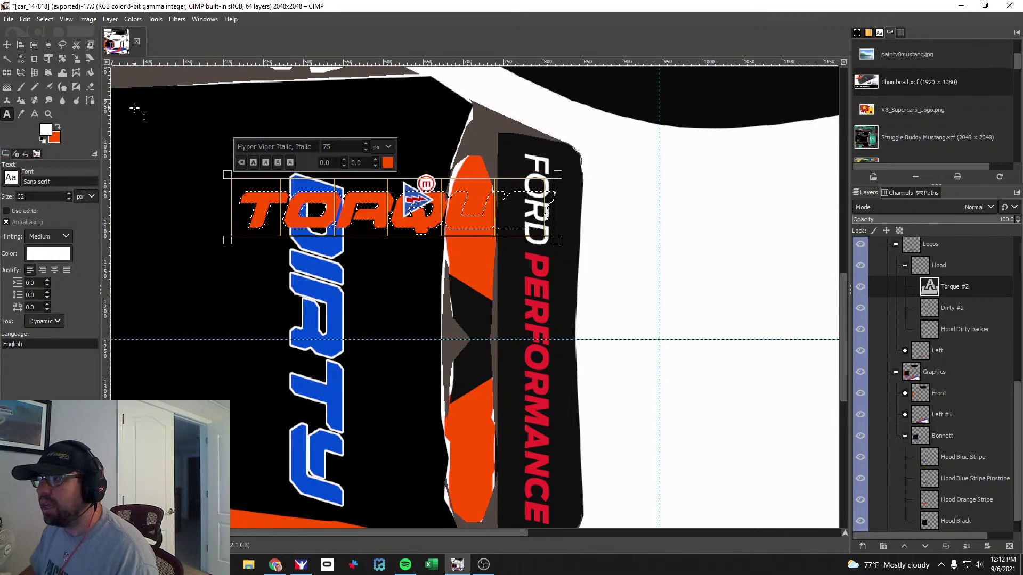
# Add a transparent layer named Hood Torque backer in the Hood group and paint the grown Torque selection white.
pyautogui.click(21, 86)
pyautogui.click(946, 275)
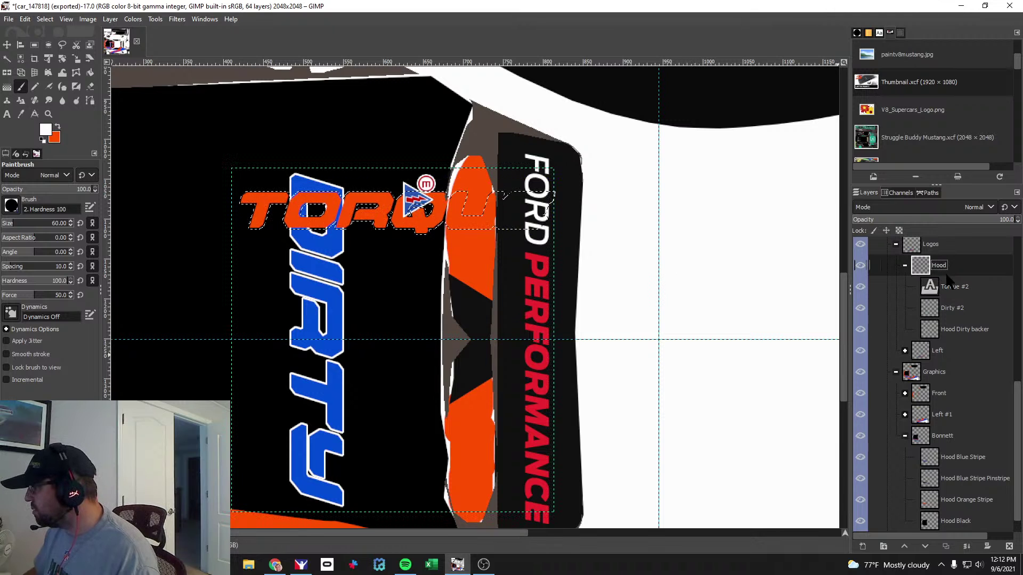
pyautogui.click(862, 546)
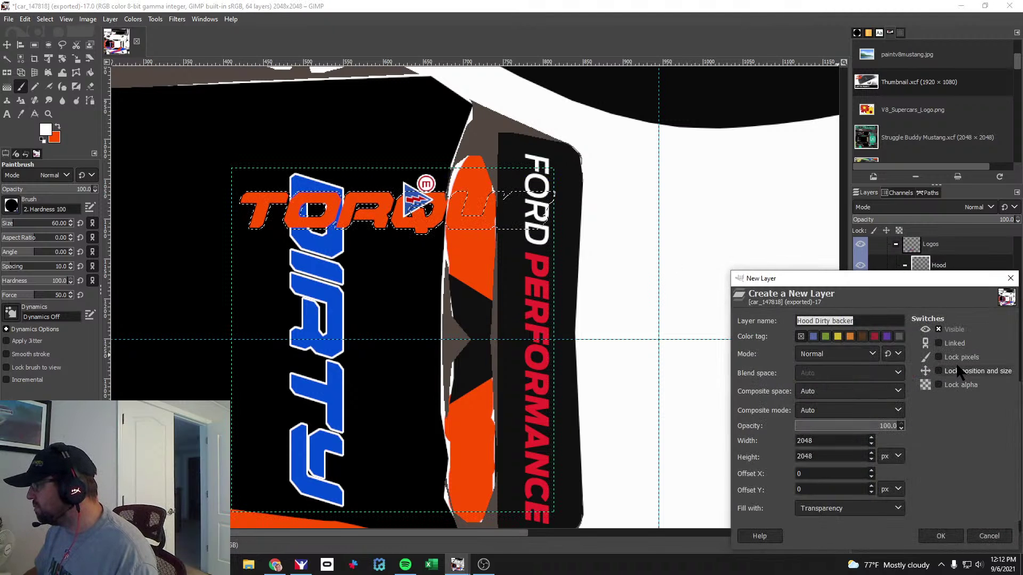
pyautogui.doubleClick(821, 320)
pyautogui.write('Torque')
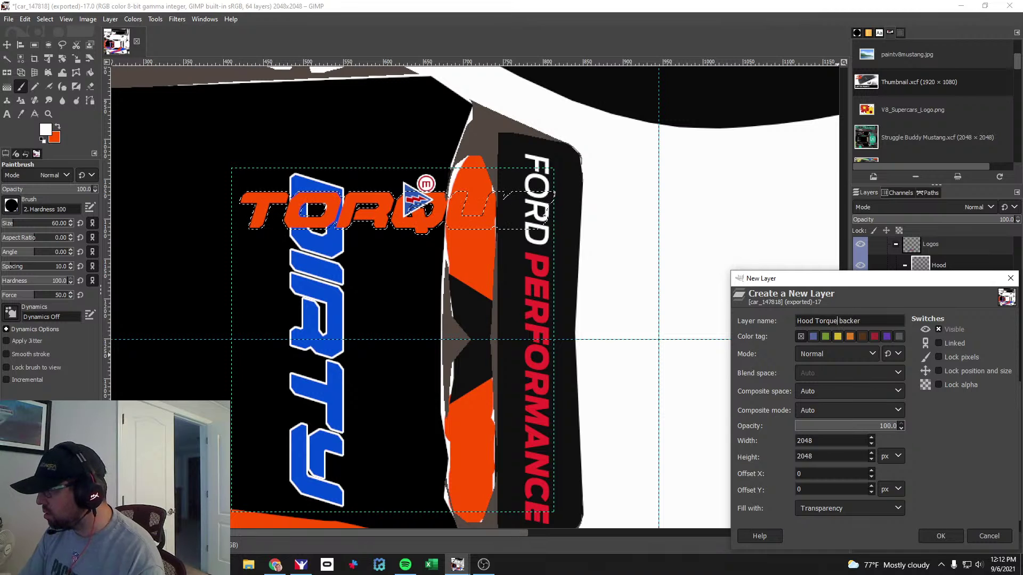
pyautogui.press('Return')
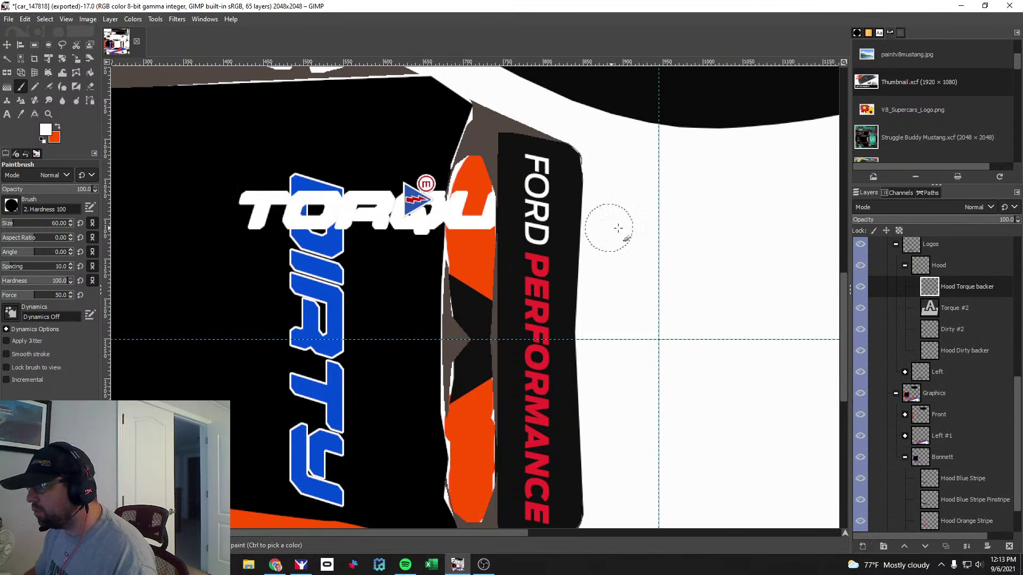
# Place the Hood Torque backer layer directly beneath the Torque #2 text and clear the selection.
pyautogui.moveTo(956, 296); pyautogui.dragTo(954, 322)
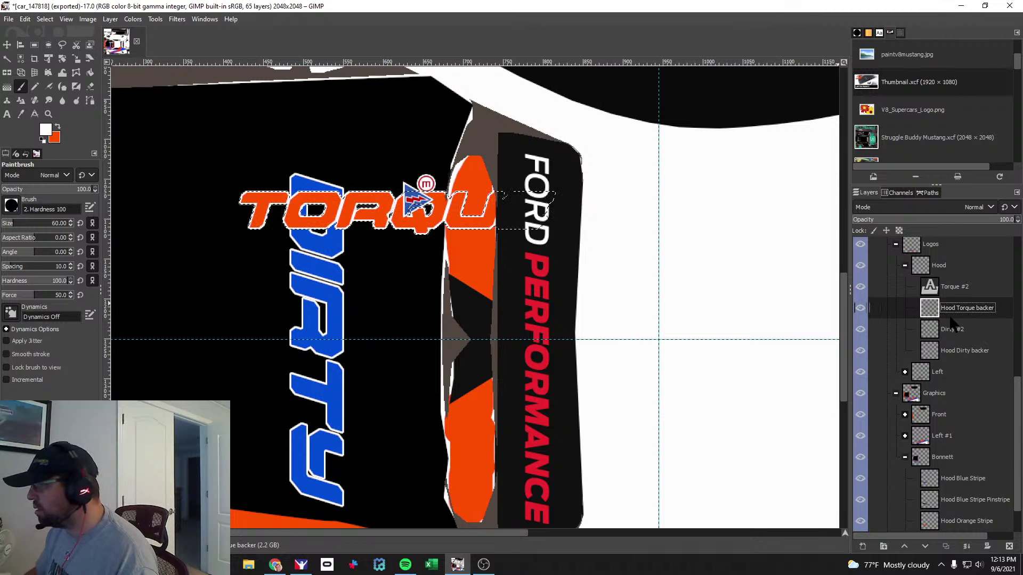
pyautogui.click(47, 16)
pyautogui.click(53, 42)
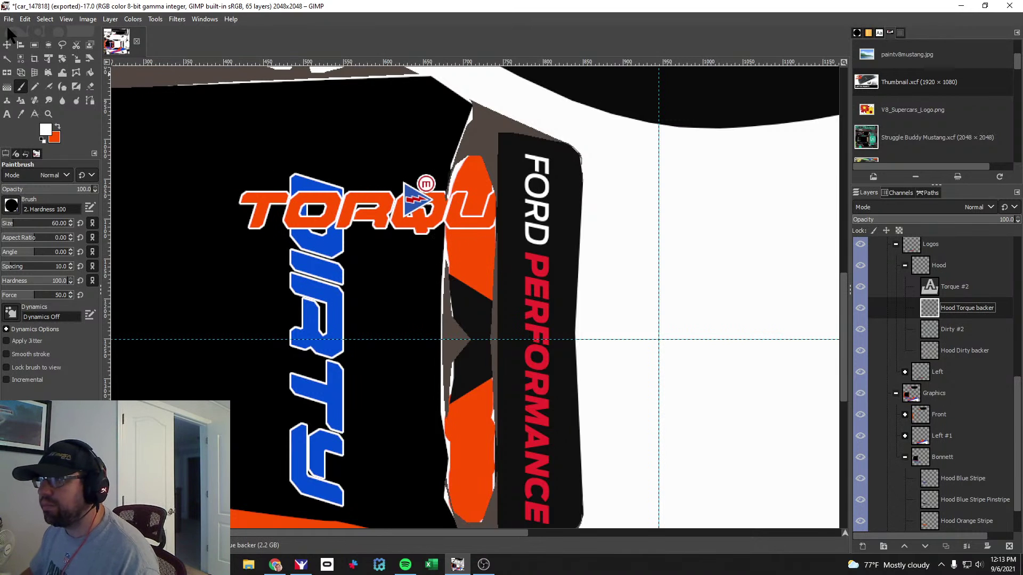
# Link the Torque #2 text with its white backer and move both together to the middle of the black hood, across the Dirty lettering.
pyautogui.click(7, 45)
pyautogui.click(953, 290)
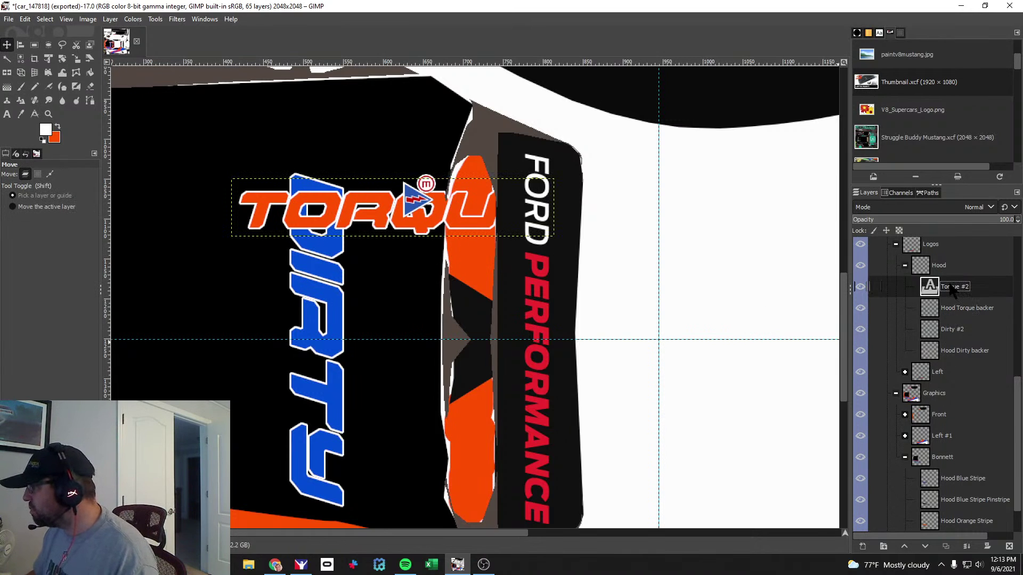
pyautogui.click(948, 311)
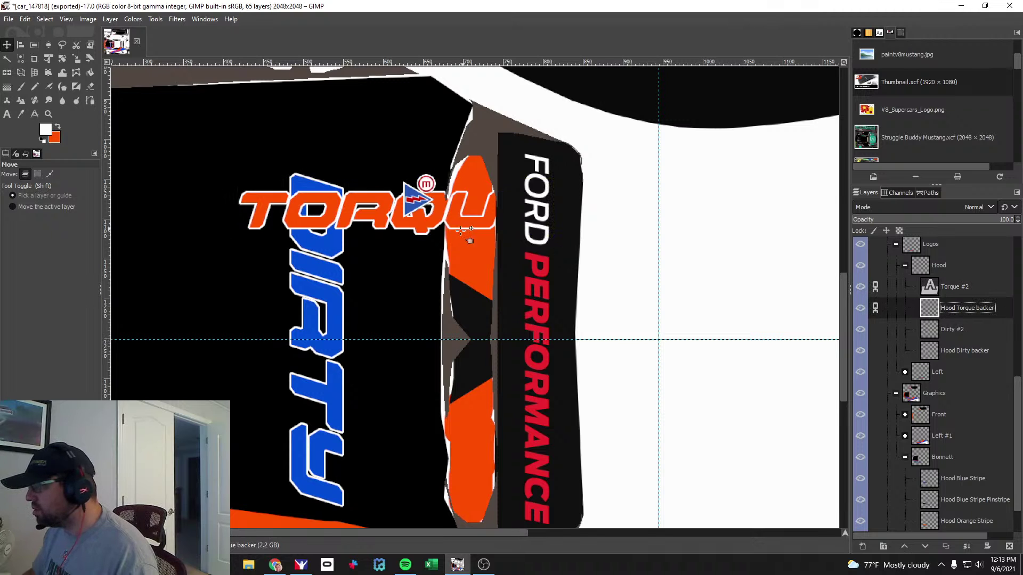
pyautogui.press('shift')
pyautogui.hotkey('shift', 'Left')
pyautogui.hotkey('shift', 'Left')
pyautogui.hotkey('shift', 'Left')
pyautogui.hotkey('shift', 'Left')
pyautogui.hotkey('shift', 'Left')
pyautogui.hotkey('shift', 'Left')
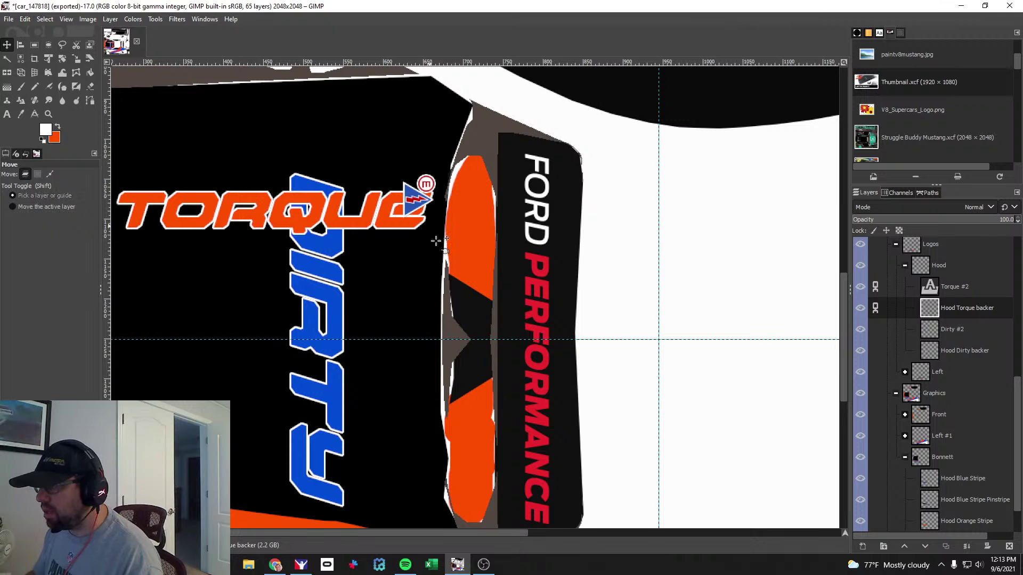
pyautogui.moveTo(447, 534); pyautogui.dragTo(396, 529)
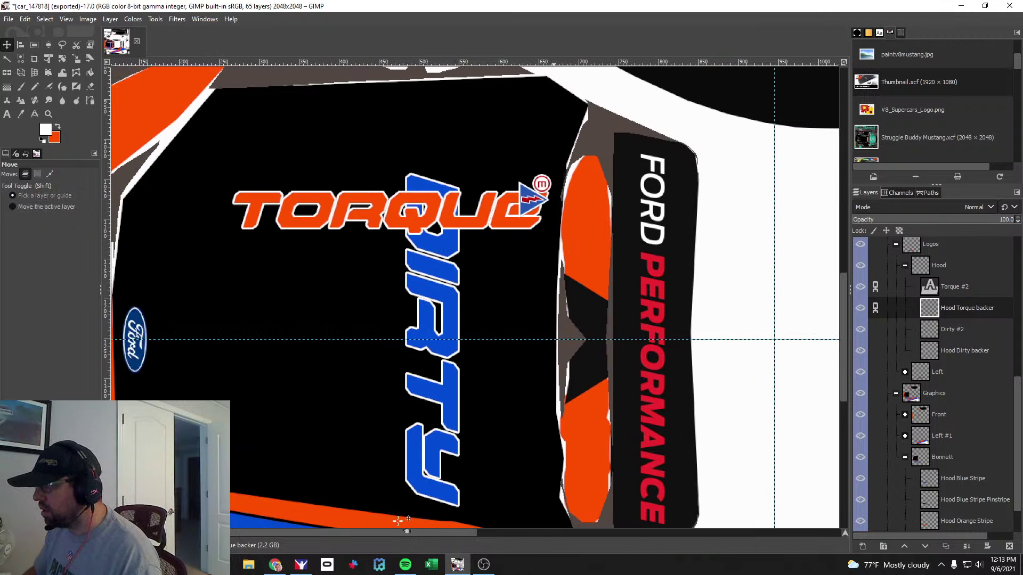
pyautogui.press('shift')
pyautogui.moveTo(398, 213); pyautogui.dragTo(399, 281)
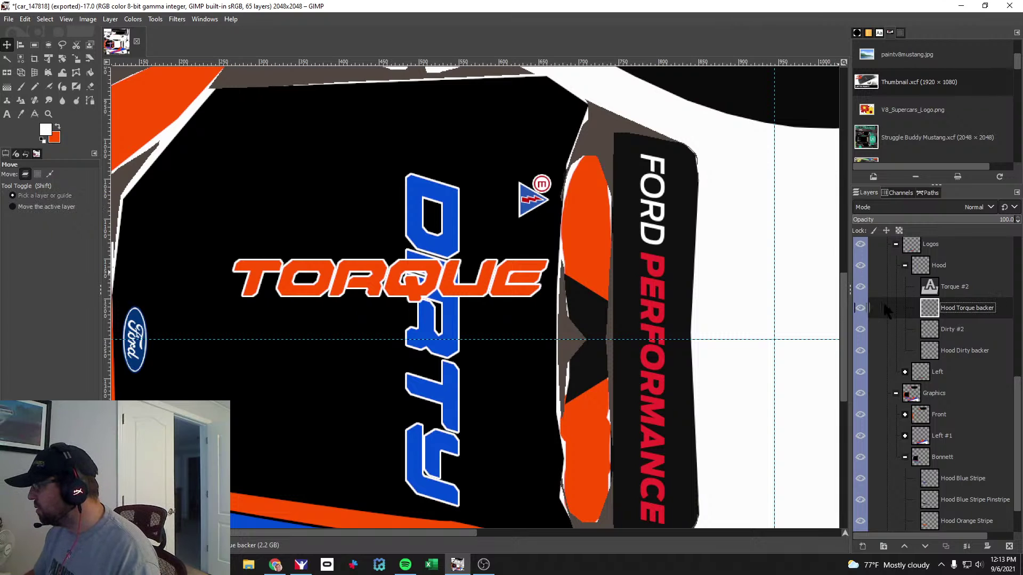
# Create a layer group named Hood Torque inside the Hood group and put the Torque text and its backer into it.
pyautogui.click(947, 269)
pyautogui.click(883, 546)
pyautogui.doubleClick(954, 288)
pyautogui.write('Hood Tor')
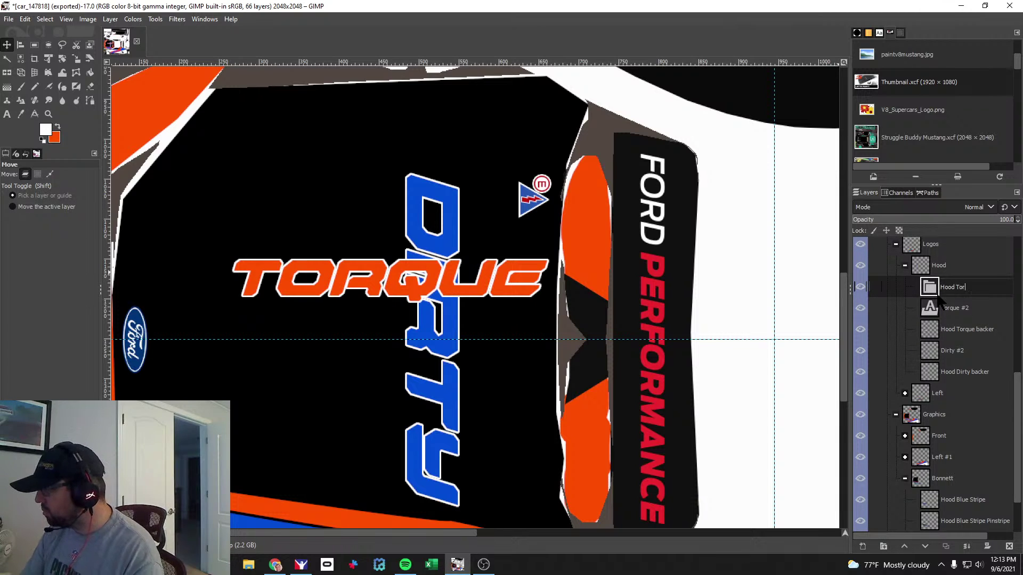
pyautogui.write('que')
pyautogui.press('Return')
pyautogui.moveTo(958, 313)
pyautogui.mouseDown()
pyautogui.moveTo(959, 298)
pyautogui.moveTo(958, 314)
pyautogui.mouseUp()
# Select a rectangle of about 402 × 58 px tightly around the Torque lettering and crop the Hood Torque backer layer to it.
pyautogui.press('r')
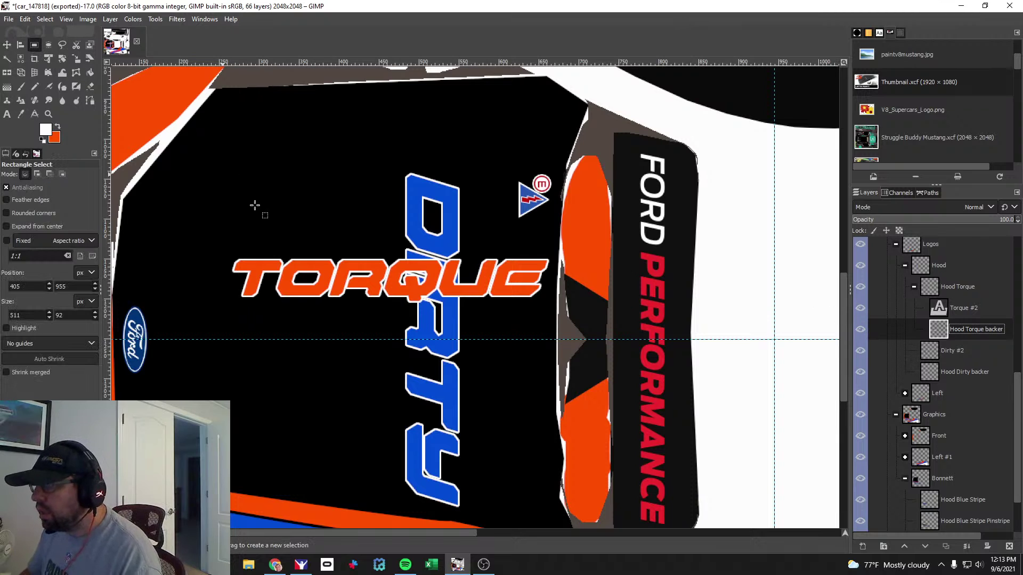
pyautogui.moveTo(230, 256); pyautogui.dragTo(551, 301)
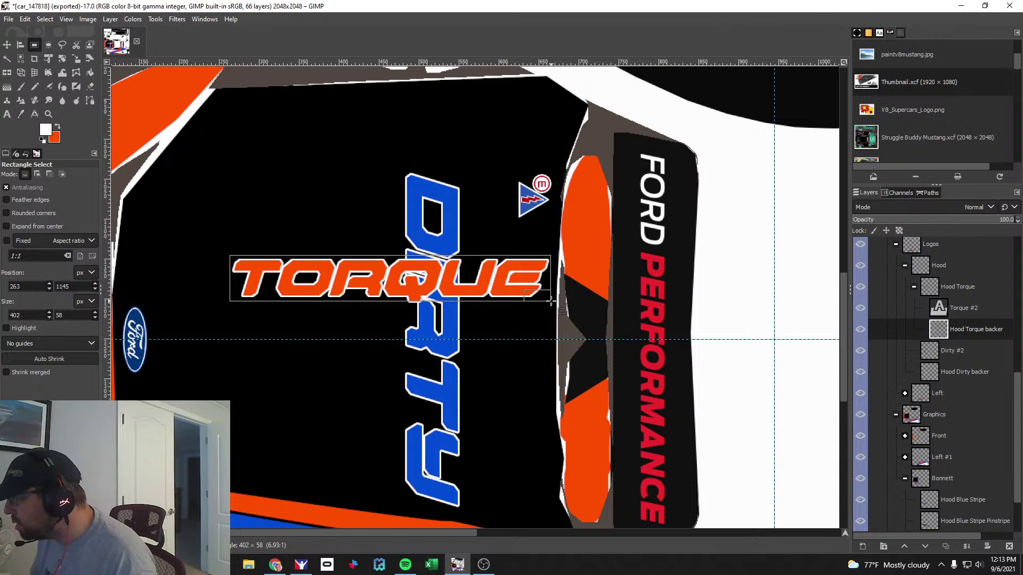
pyautogui.moveTo(551, 301); pyautogui.dragTo(551, 301)
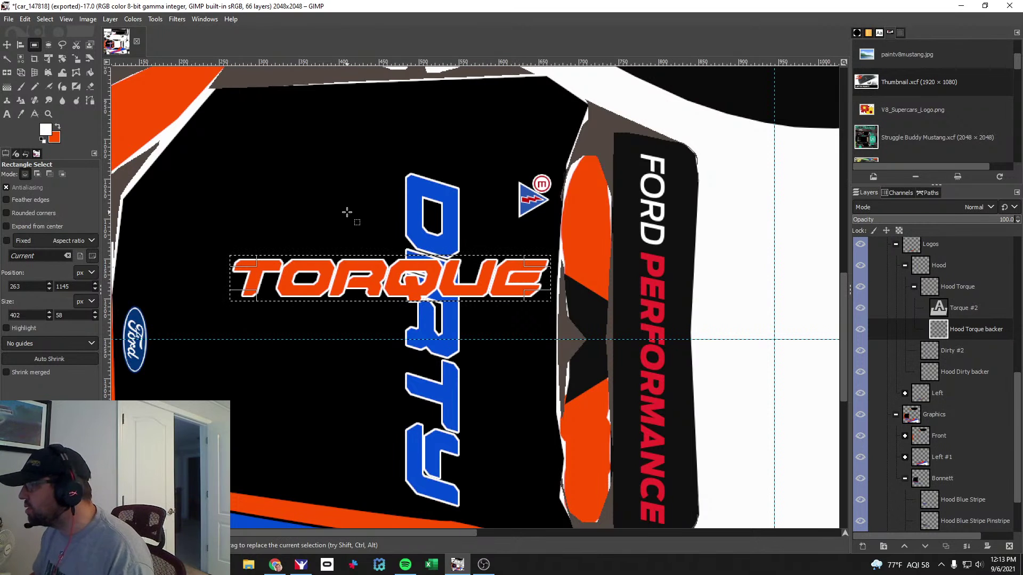
pyautogui.click(88, 19)
pyautogui.moveTo(110, 19)
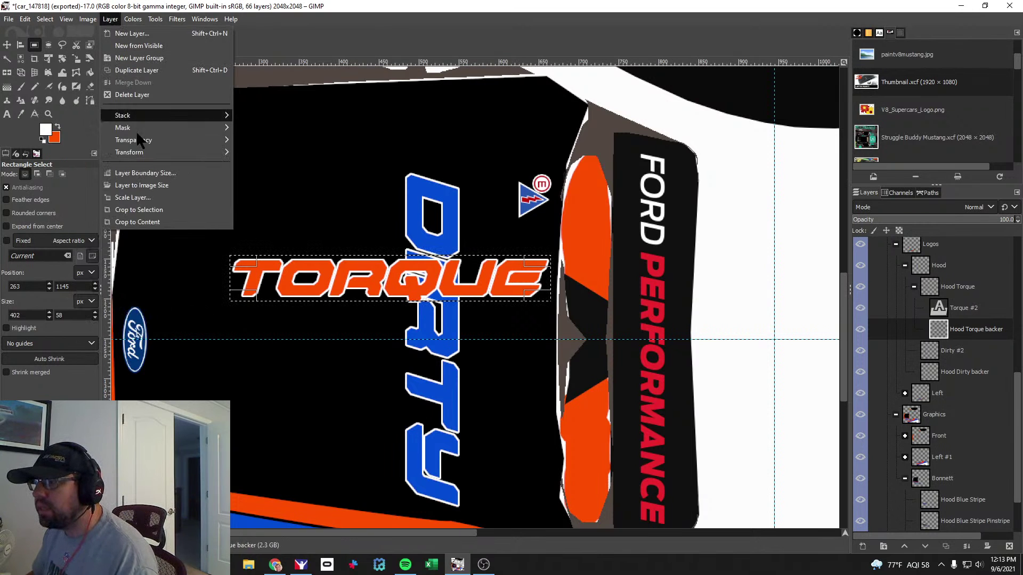
pyautogui.click(154, 210)
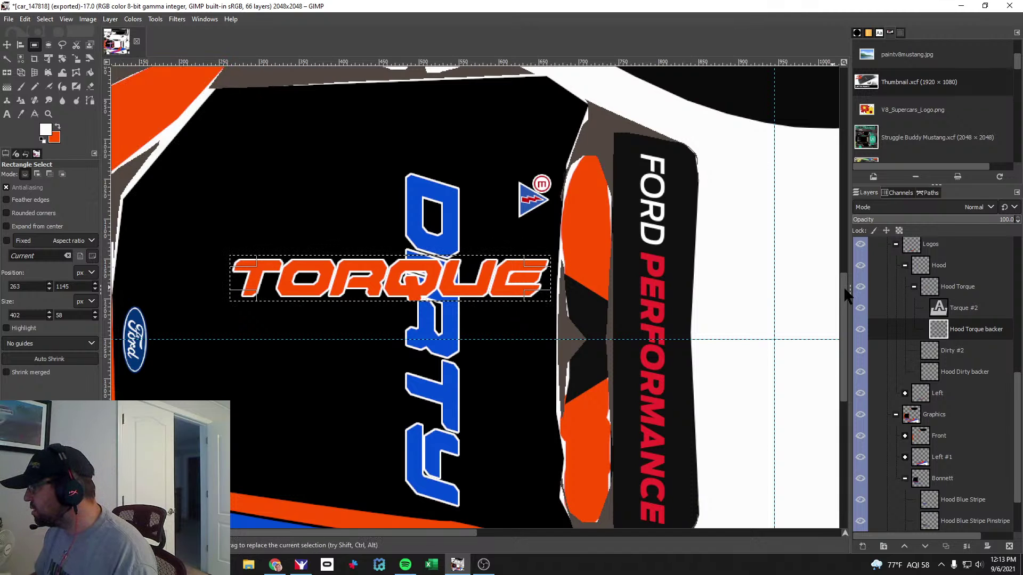
# Crop the Hood Torque group to the rectangular selection around the lettering, and clear the selection.
pyautogui.click(938, 308)
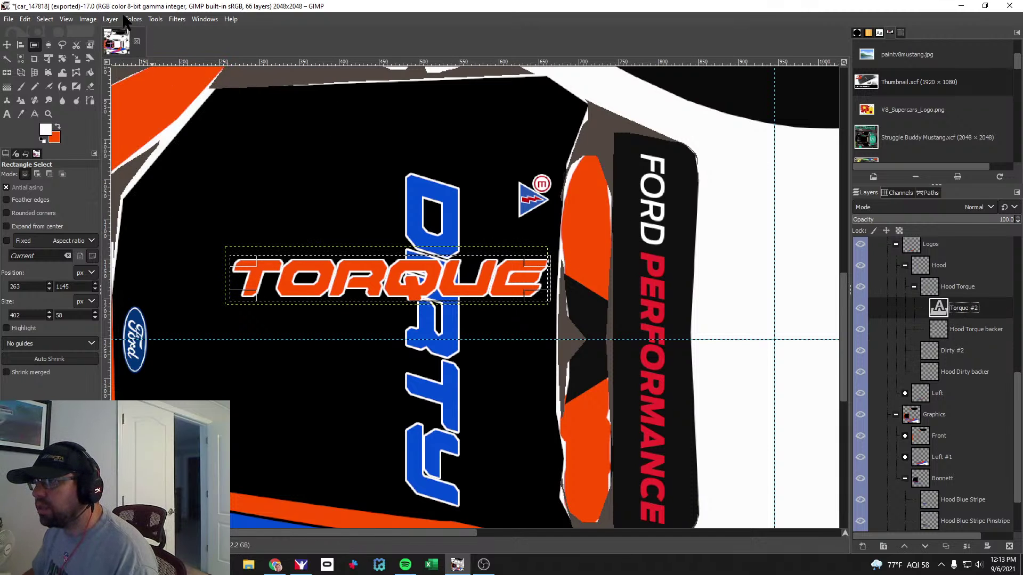
pyautogui.press('pageup')
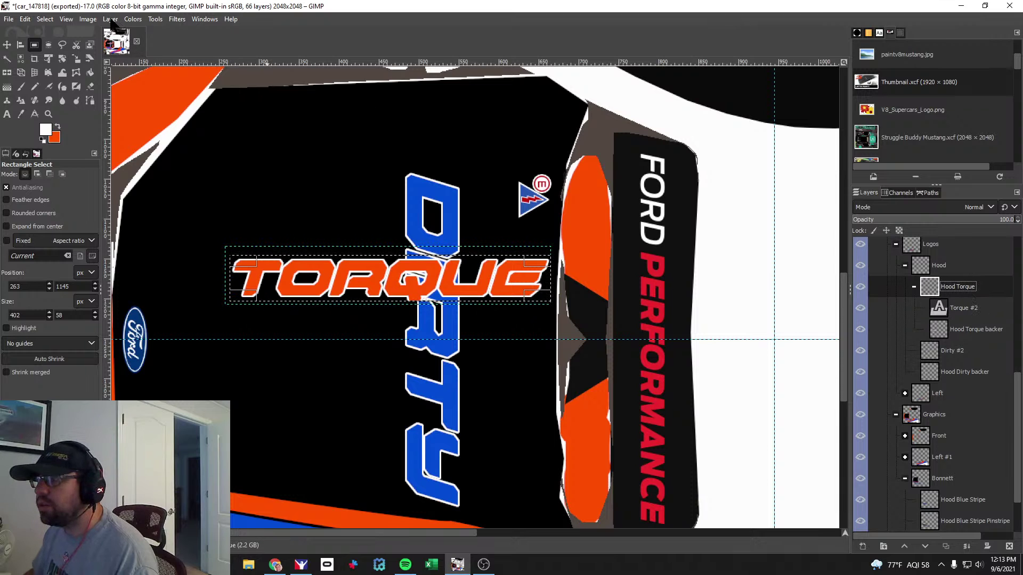
pyautogui.click(132, 20)
pyautogui.moveTo(110, 19)
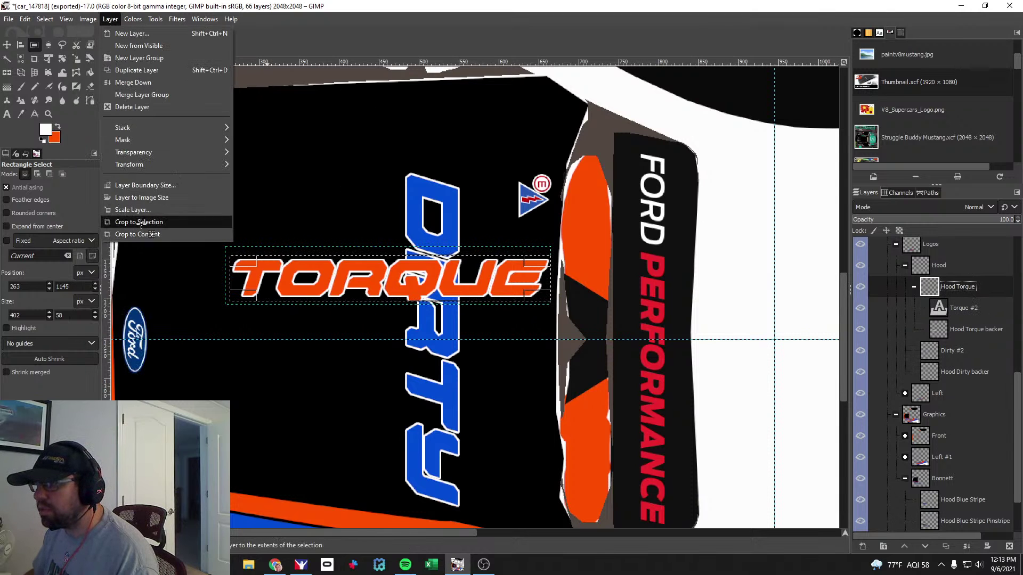
pyautogui.click(188, 227)
pyautogui.click(45, 19)
pyautogui.click(54, 43)
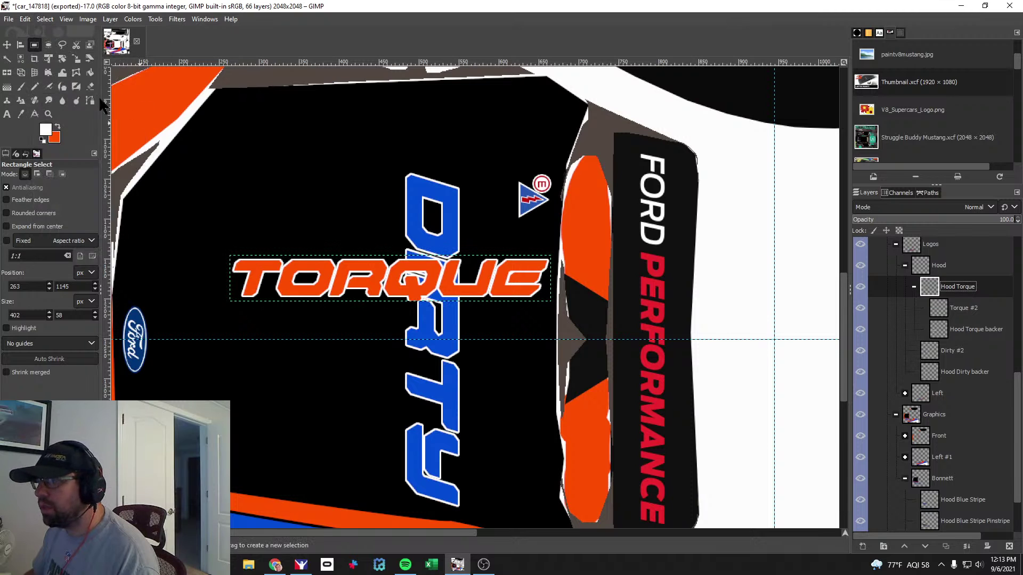
# Rotate the Hood Torque group by 90 degrees so the lettering runs parallel to Dirty.
pyautogui.click(62, 59)
pyautogui.click(459, 293)
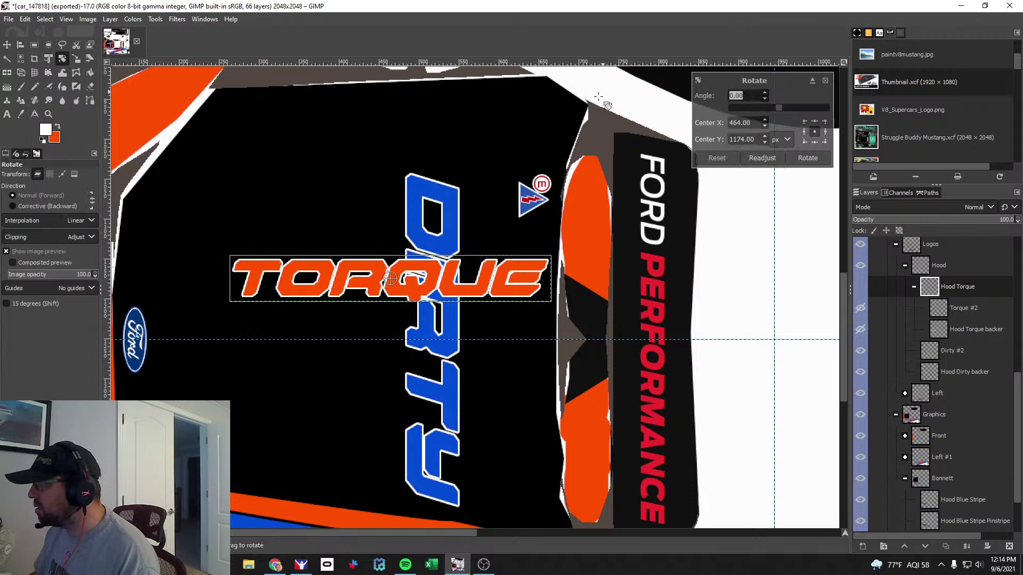
pyautogui.write('90')
pyautogui.press('Tab')
pyautogui.click(755, 160)
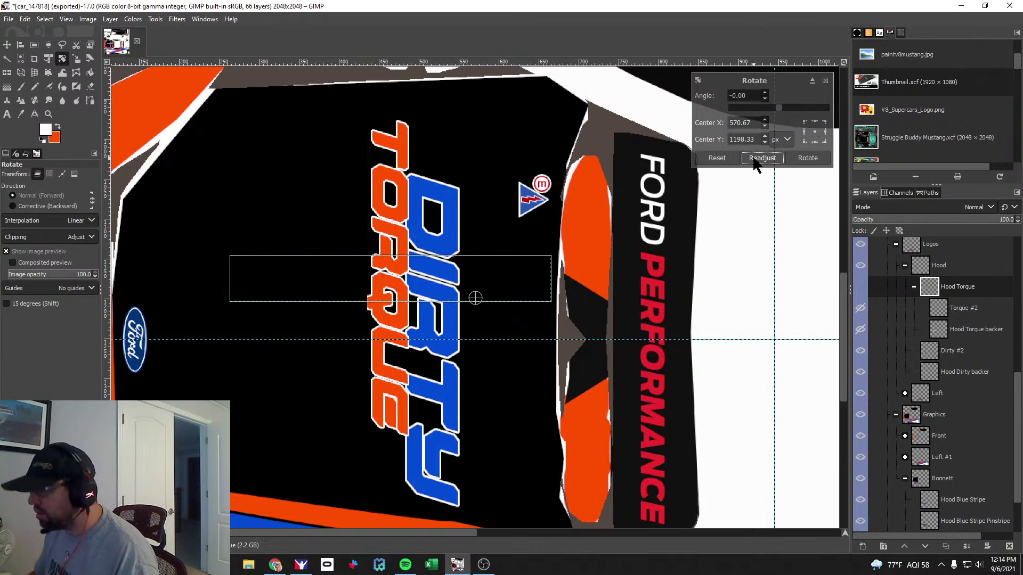
# Apply the pending rotation to the Hood Torque group and switch to the Move tool.
pyautogui.click(807, 158)
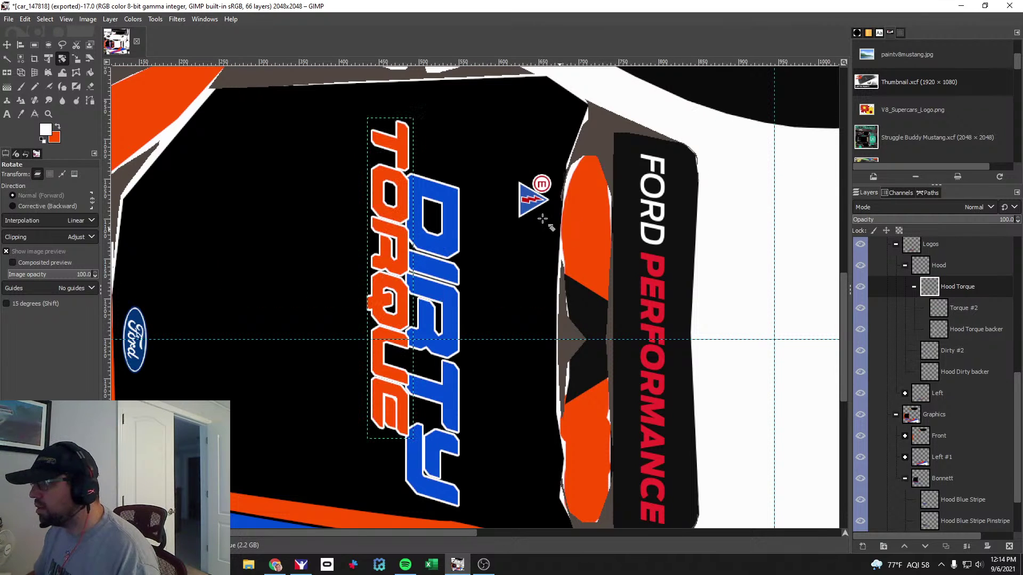
pyautogui.click(7, 45)
pyautogui.click(384, 248)
pyautogui.moveTo(384, 248); pyautogui.dragTo(351, 248)
pyautogui.hotkey('ctrl', 'z')
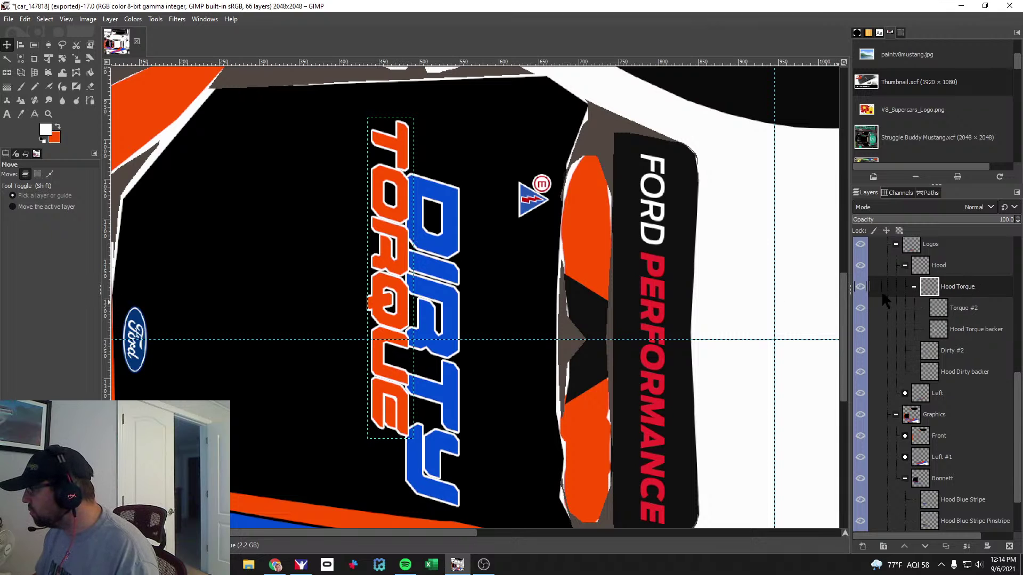
# Link the Torque #2 and Hood Torque backer layers and move the TORQUE lettering beneath DIRTY, centred on the hood's guide.
pyautogui.moveTo(875, 308); pyautogui.dragTo(875, 330)
pyautogui.click(885, 315)
pyautogui.moveTo(403, 265); pyautogui.dragTo(387, 326)
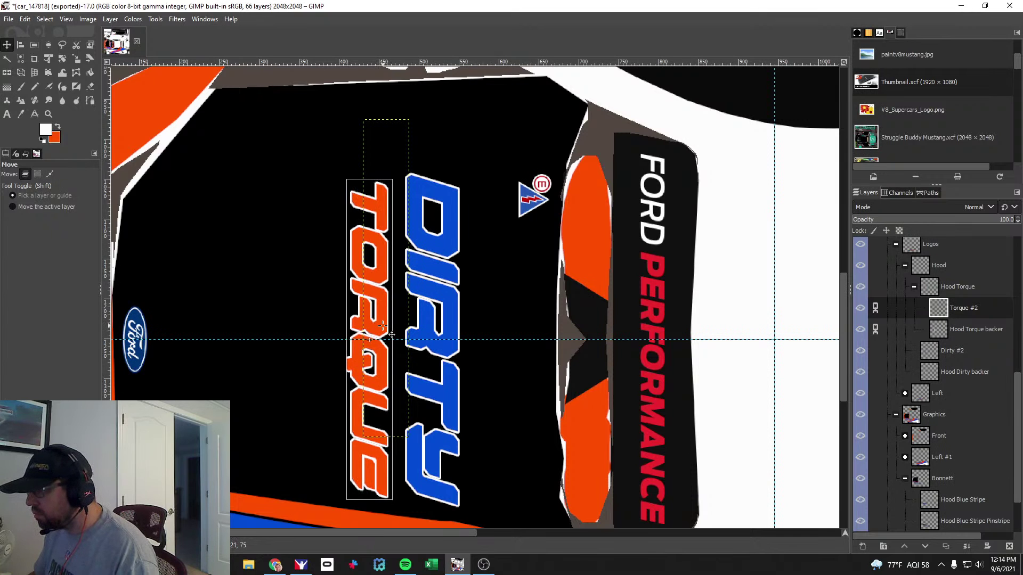
# Clear any selection, export the updated livery texture and switch to the iRacing car model view.
pyautogui.hotkey('ctrl', 'shift', 'a')
pyautogui.hotkey('ctrl', 'e')
pyautogui.hotkey('alt', 'Tab')
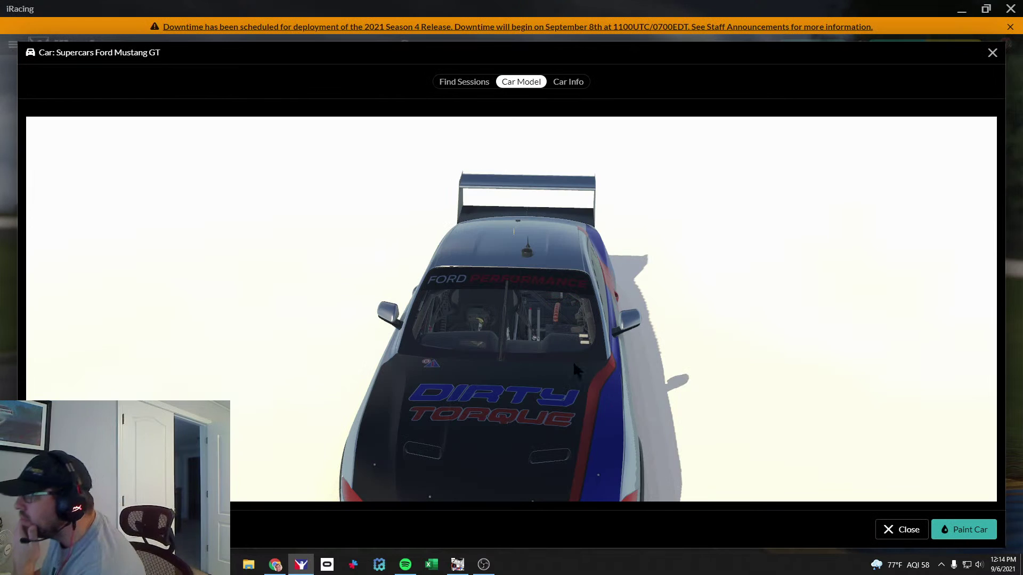
# Inspect the livery on the car model from the front and left side, checking the hood lettering and bumper graphics.
pyautogui.moveTo(607, 390); pyautogui.dragTo(620, 373)
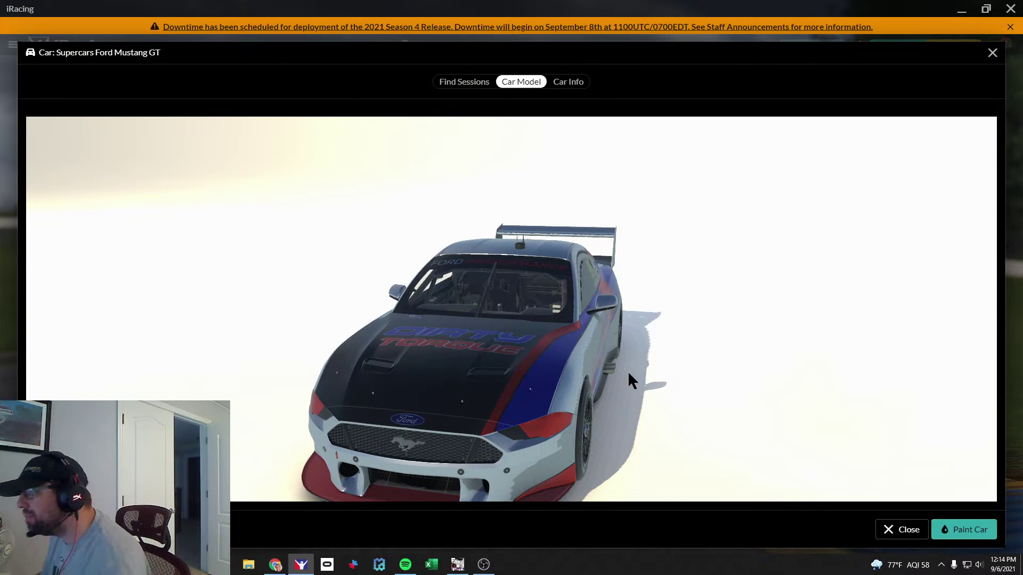
pyautogui.moveTo(627, 371); pyautogui.dragTo(613, 369)
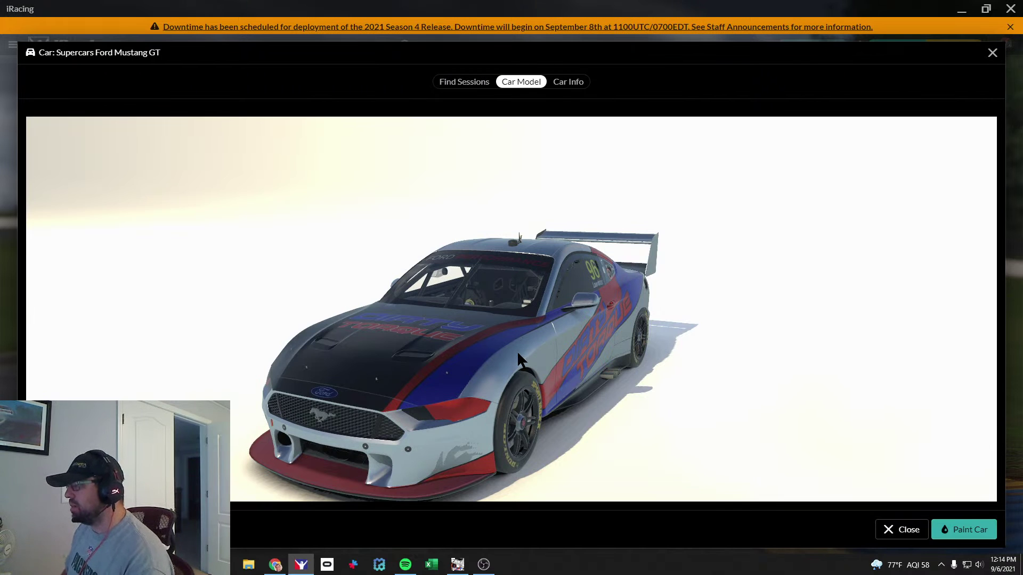
pyautogui.moveTo(517, 351); pyautogui.dragTo(450, 384)
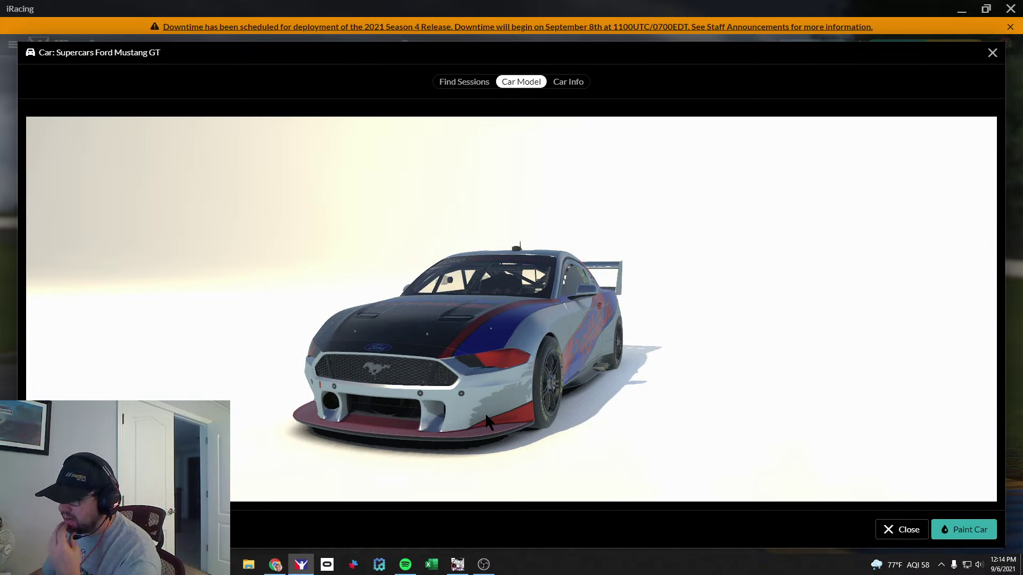
pyautogui.moveTo(485, 411); pyautogui.dragTo(477, 367)
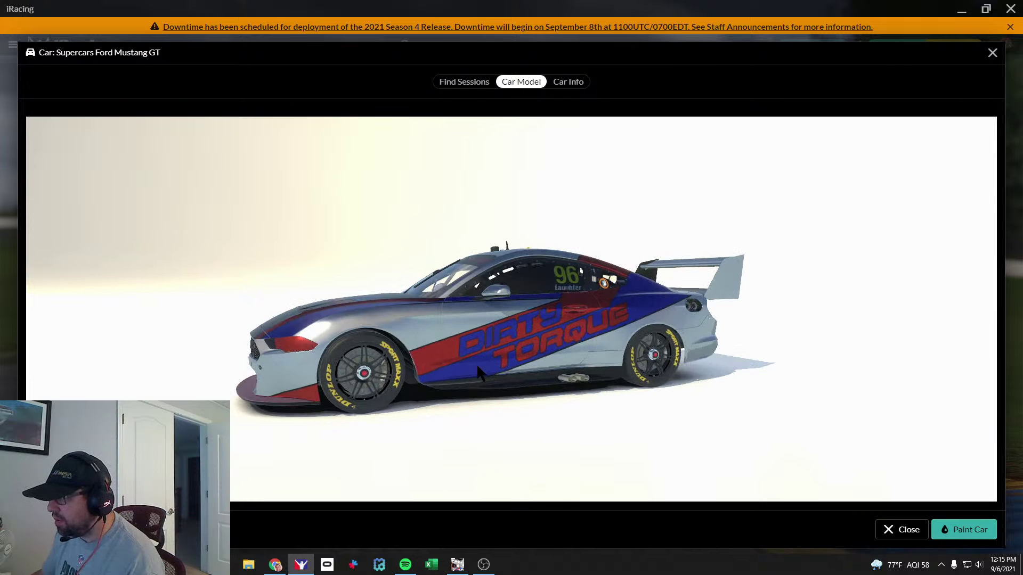
pyautogui.moveTo(476, 363); pyautogui.dragTo(586, 375)
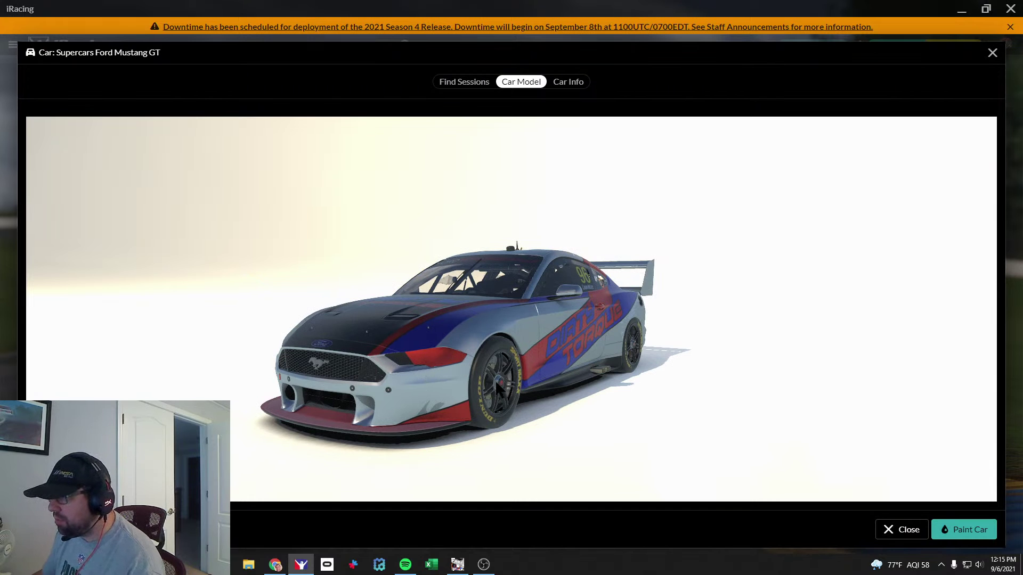
pyautogui.moveTo(506, 417); pyautogui.dragTo(417, 377)
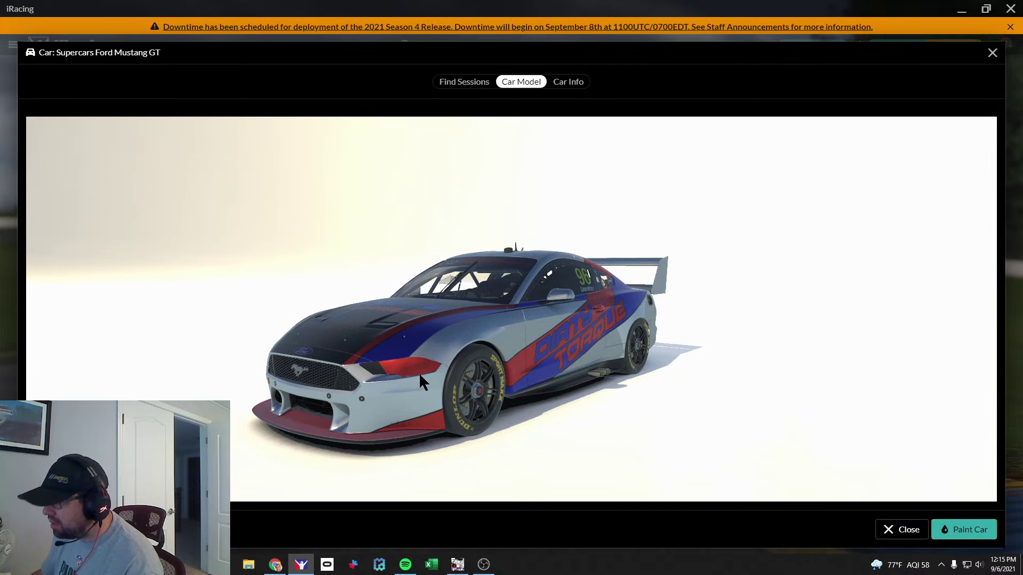
# Return to GIMP, unlink the Torque #2 and Hood Torque backer layers, and collapse the Logos and Graphics groups.
pyautogui.hotkey('alt', 'Tab')
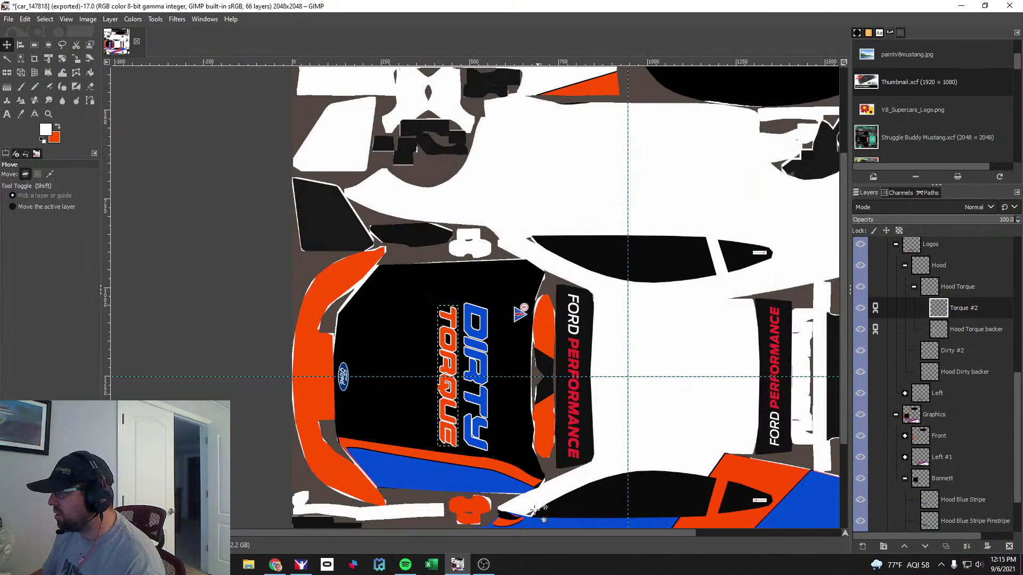
pyautogui.moveTo(516, 529); pyautogui.dragTo(609, 530)
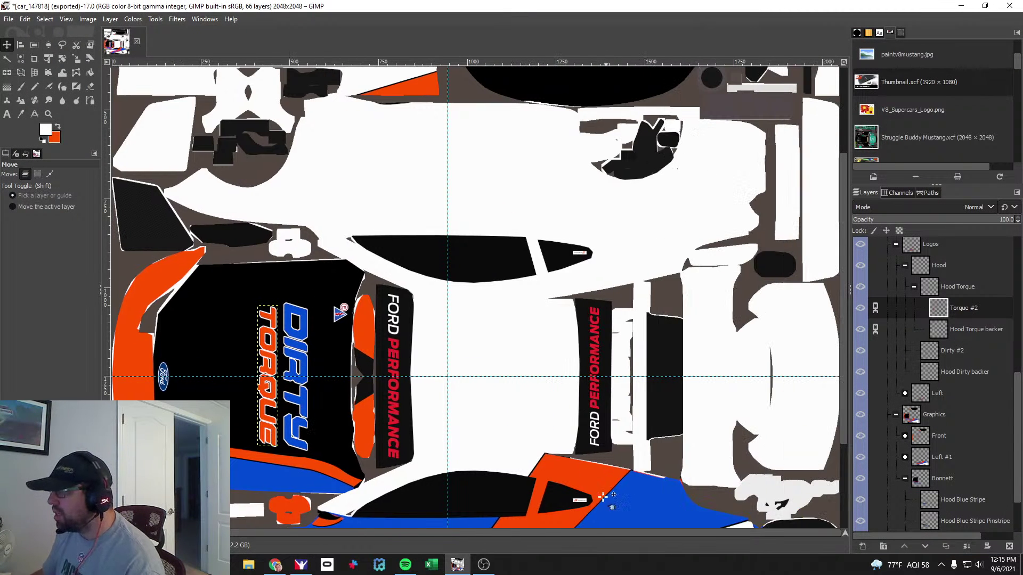
pyautogui.scroll(5, 608, 525)
pyautogui.click(875, 329)
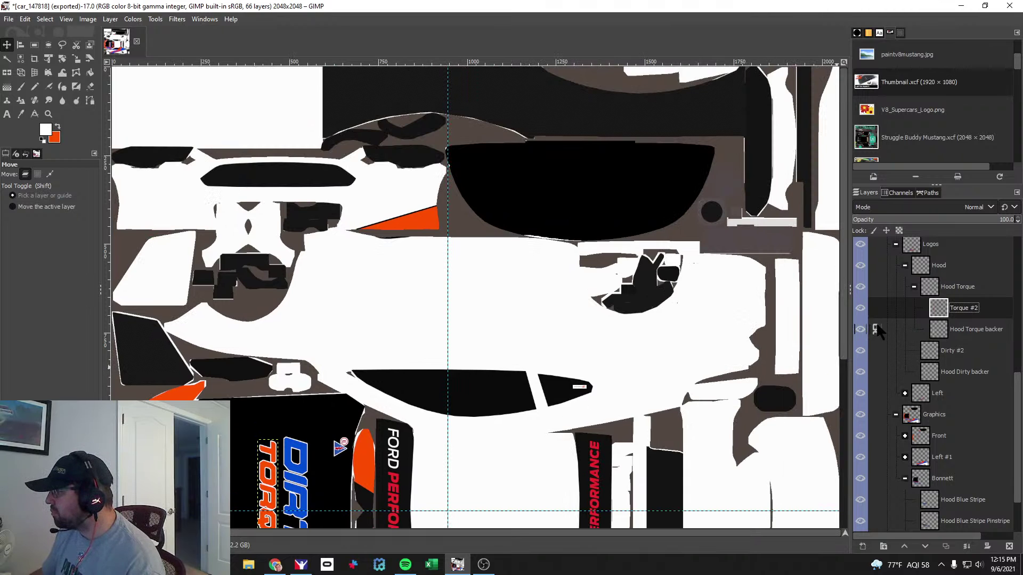
pyautogui.scroll(5, 960, 379)
pyautogui.click(895, 352)
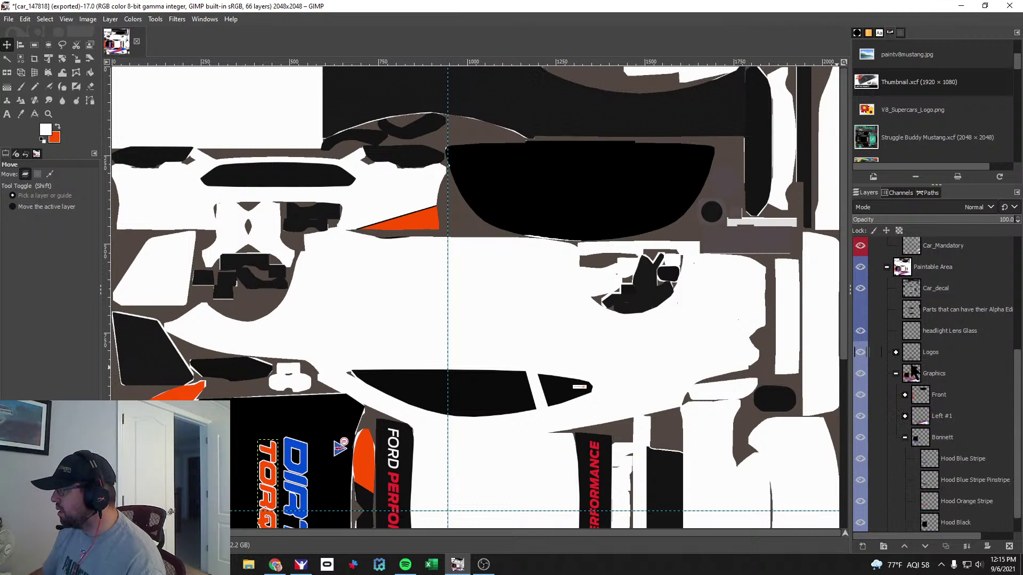
pyautogui.click(895, 374)
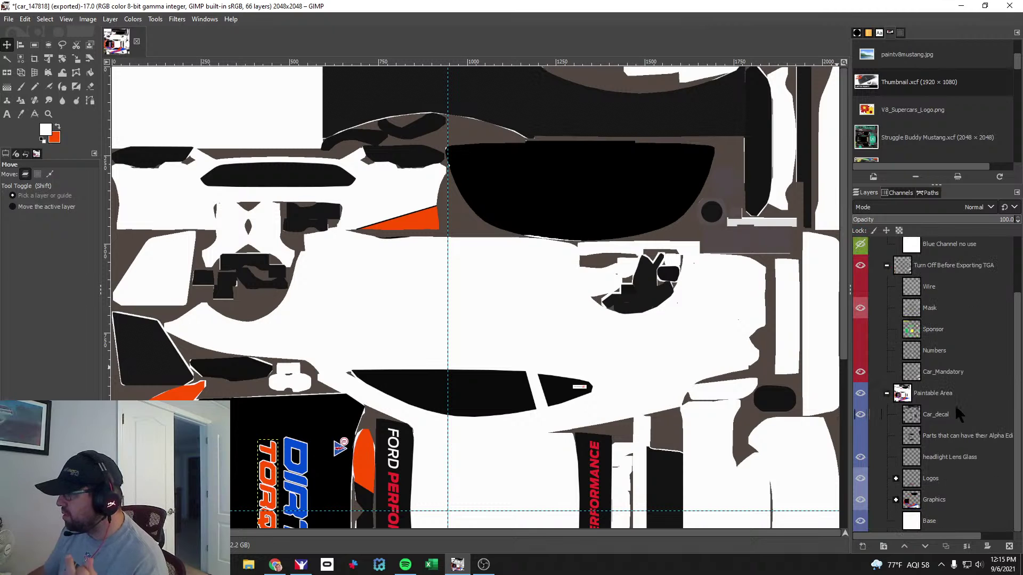
# Show the Custom Spec Map group and view its full layout on the canvas.
pyautogui.scroll(3, 947, 424)
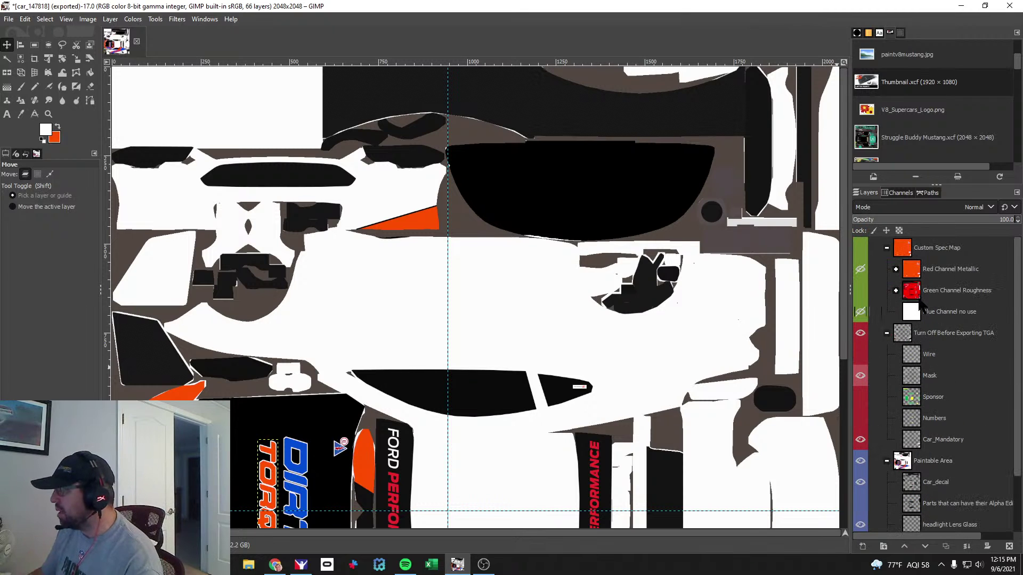
pyautogui.click(861, 248)
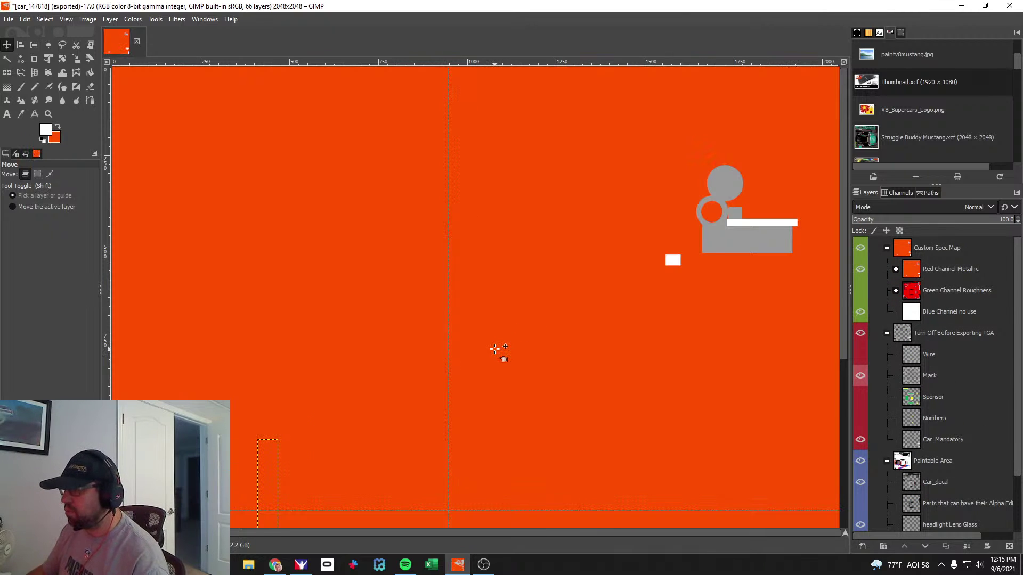
pyautogui.keyDown('ctrl'); pyautogui.scroll(-2, 495, 346); pyautogui.keyUp('ctrl')
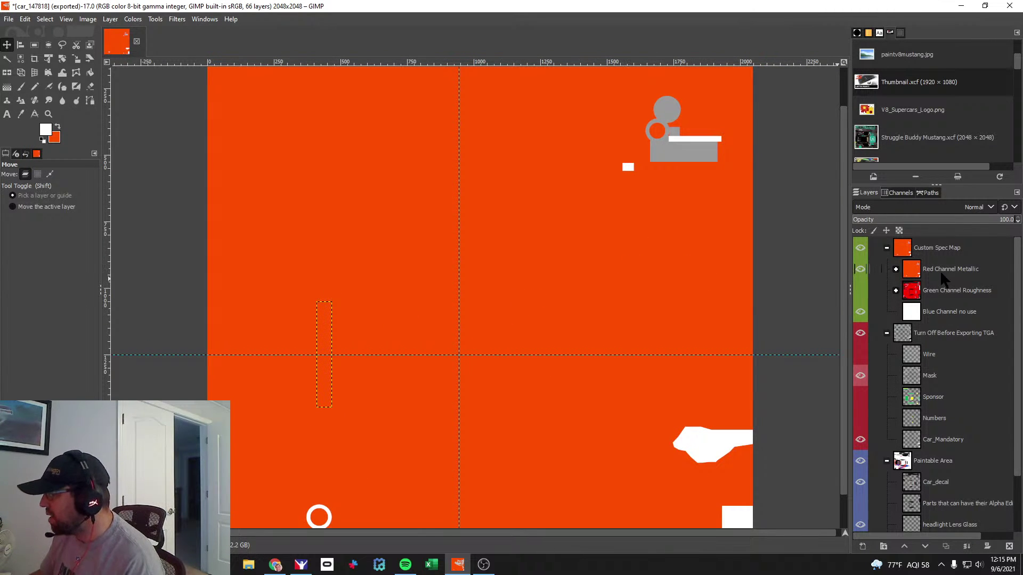
# Expand the Graphics group and collapse its Bonnett subgroup.
pyautogui.scroll(-3, 944, 445)
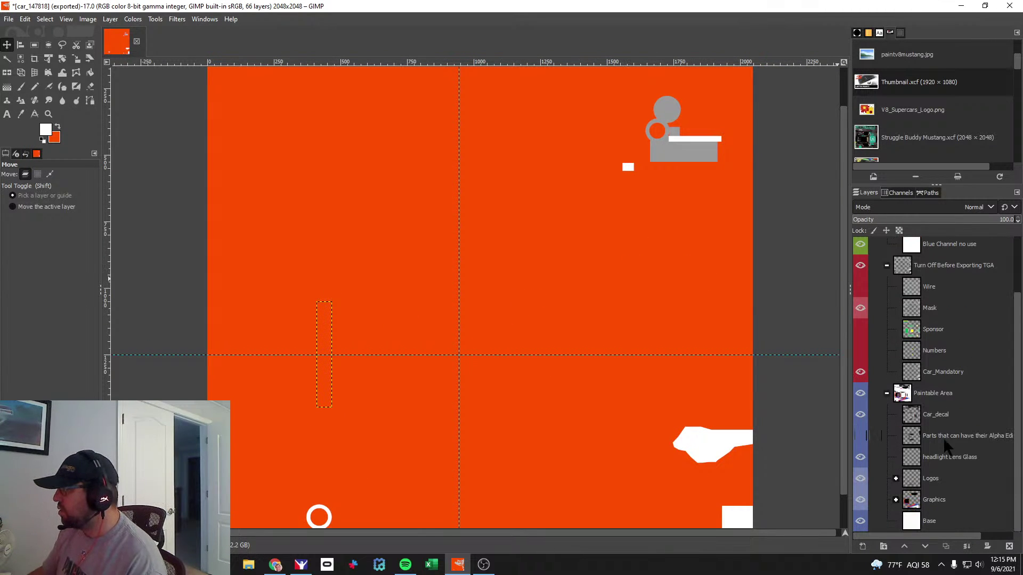
pyautogui.click(895, 500)
pyautogui.scroll(-5, 1000, 508)
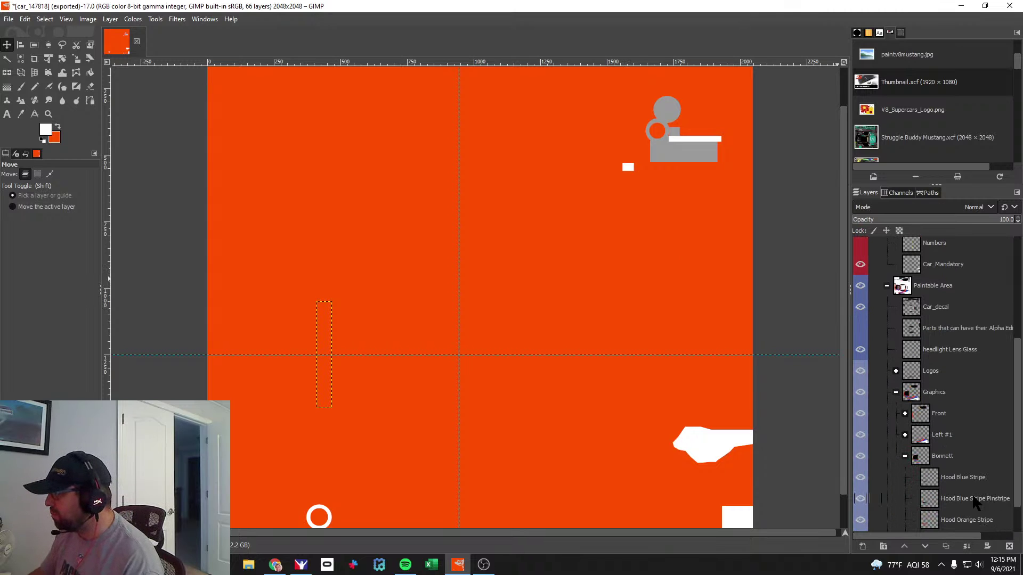
pyautogui.click(905, 456)
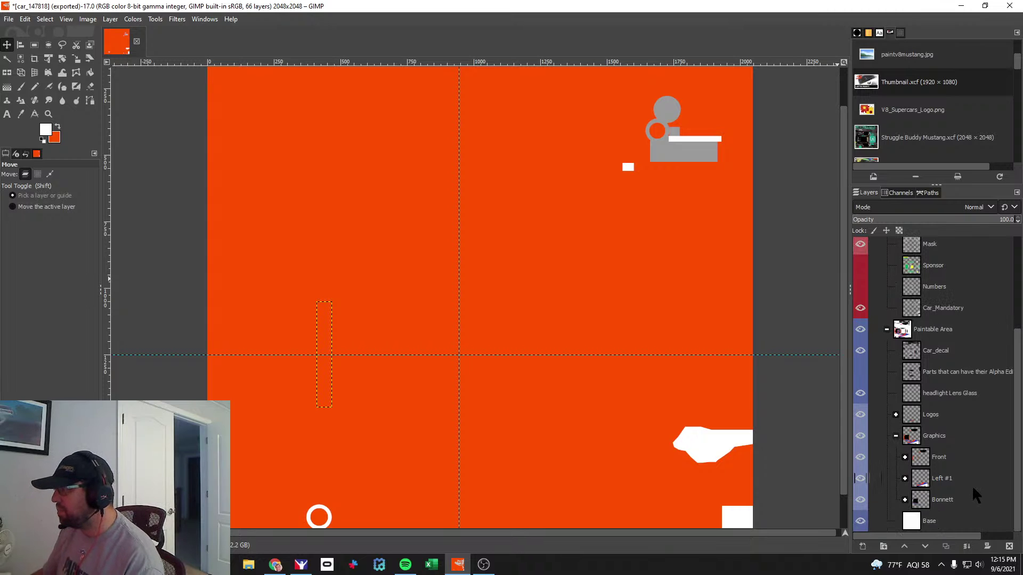
# Hide the Custom Spec Map group, then select and expand the Front group within Graphics.
pyautogui.scroll(5, 902, 331)
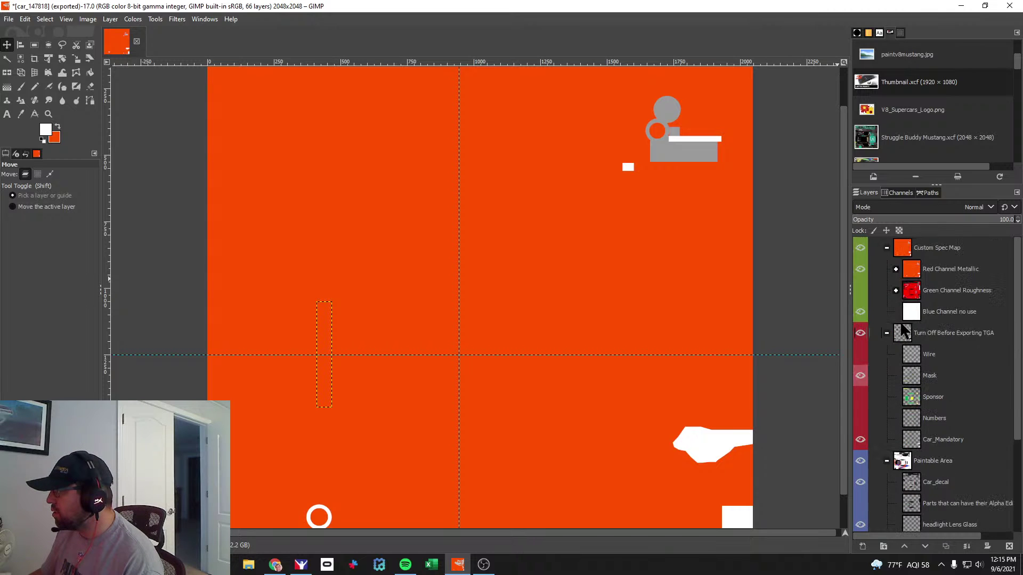
pyautogui.click(859, 246)
pyautogui.scroll(-5, 952, 391)
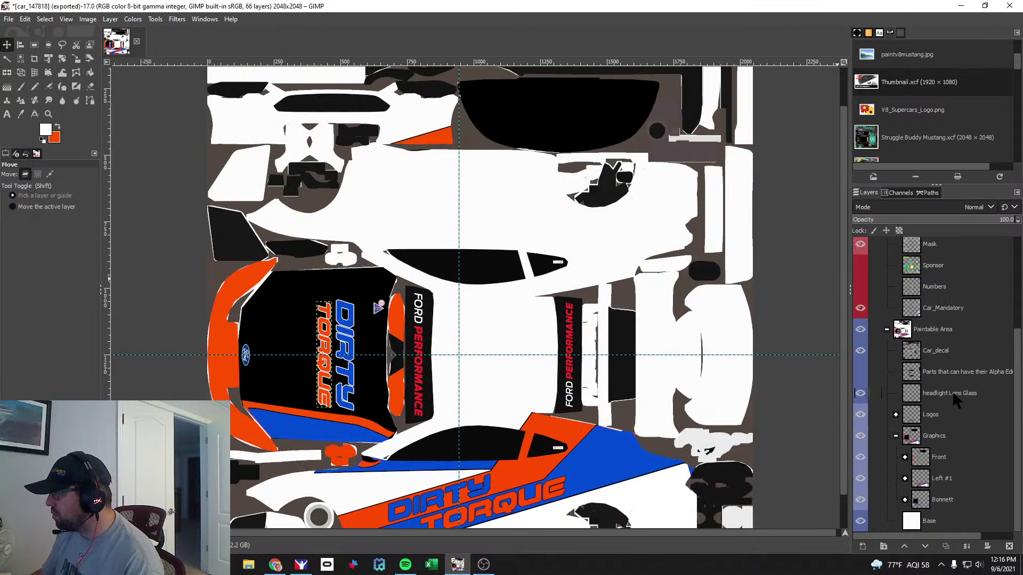
pyautogui.click(939, 458)
pyautogui.click(905, 457)
pyautogui.scroll(-3, 966, 462)
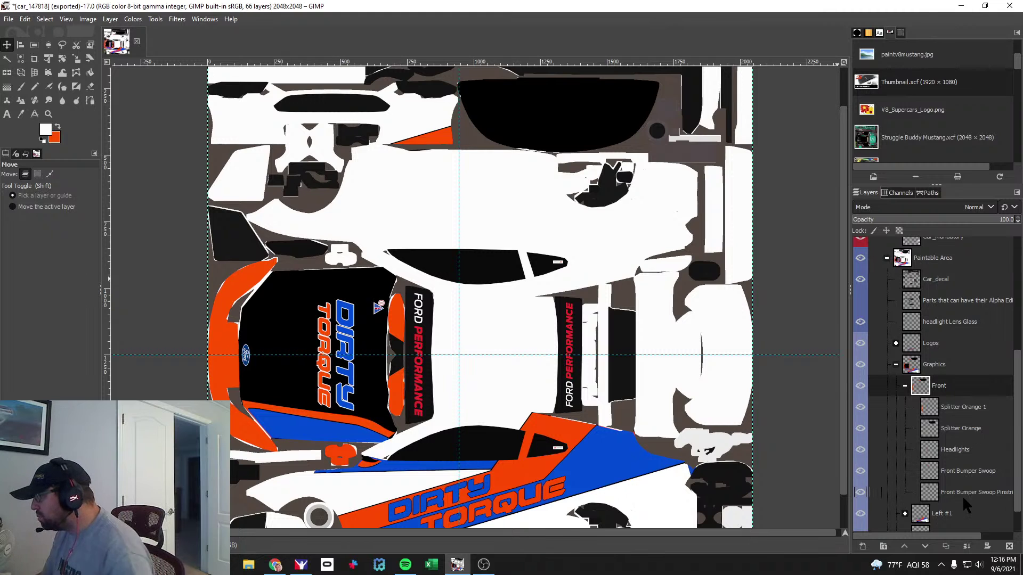
# Duplicate the Front group and move the copy into the Red Channel Metallic group above Parts #1.
pyautogui.rightClick(933, 395)
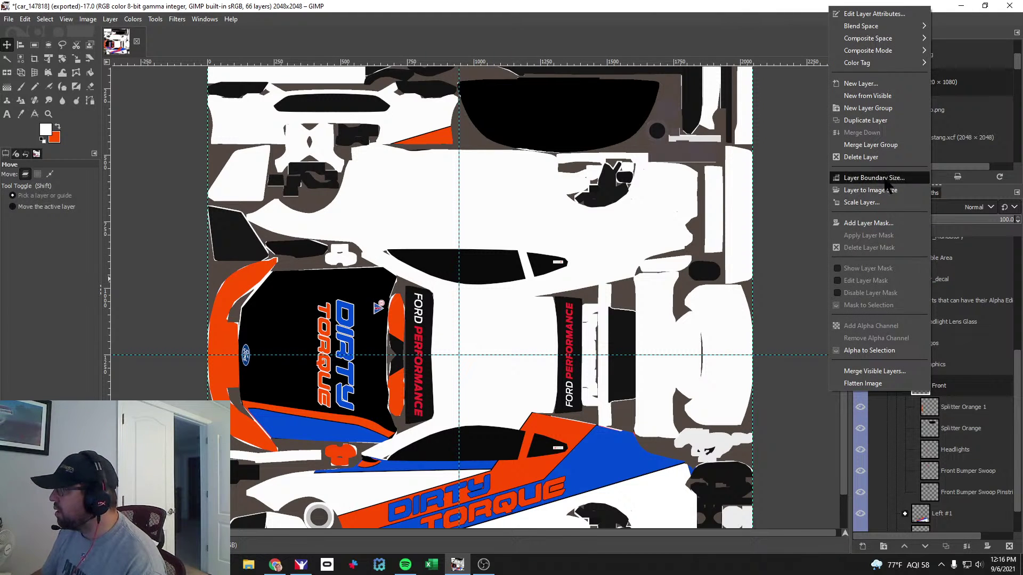
pyautogui.click(878, 121)
pyautogui.moveTo(912, 391)
pyautogui.mouseDown()
pyautogui.moveTo(933, 352)
pyautogui.moveTo(945, 243)
pyautogui.moveTo(942, 277)
pyautogui.mouseUp()
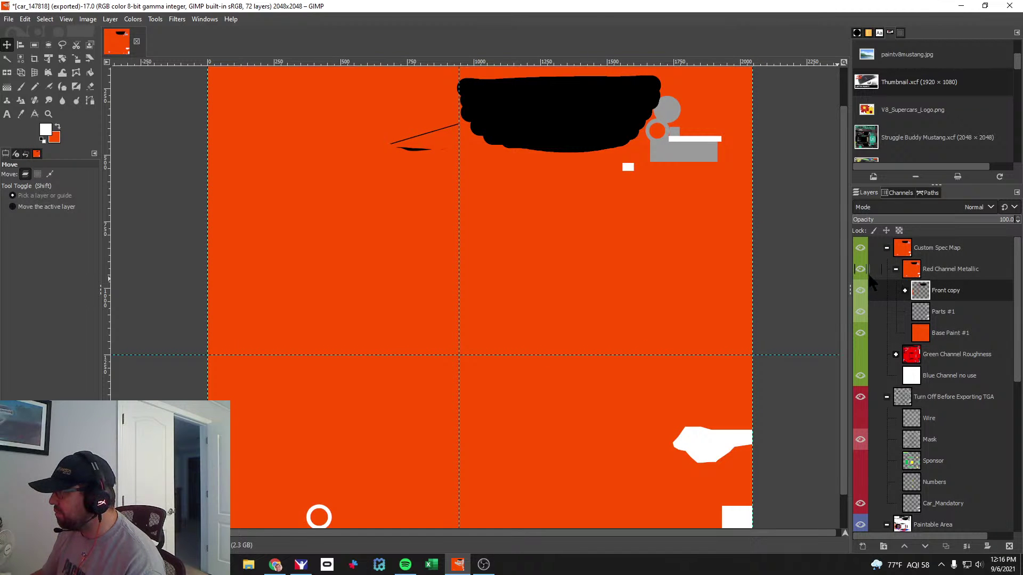
# Expand the Front copy group and hide the Base Paint #1 layer in Red Channel Metallic.
pyautogui.click(904, 290)
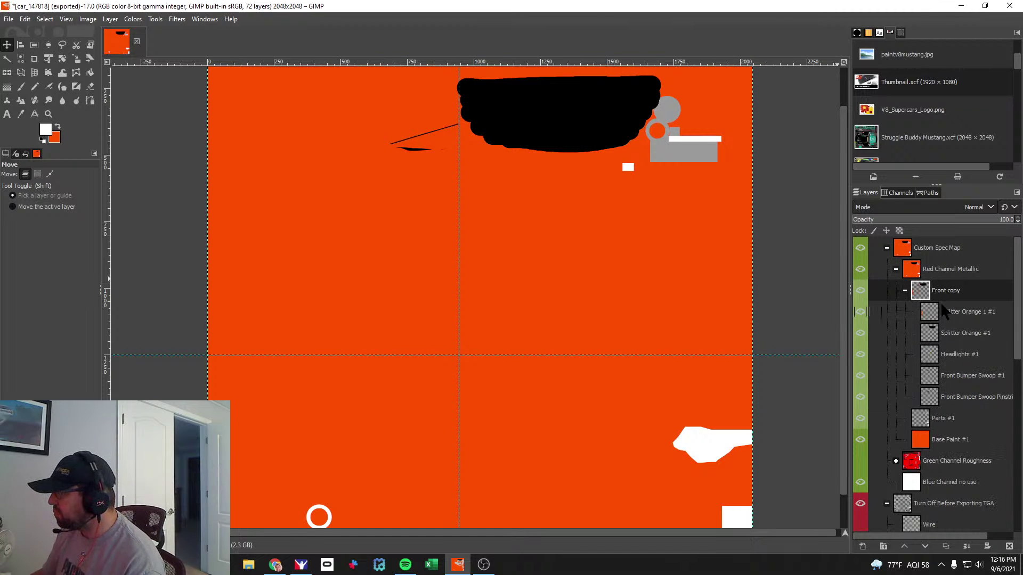
pyautogui.click(859, 290)
pyautogui.click(859, 290)
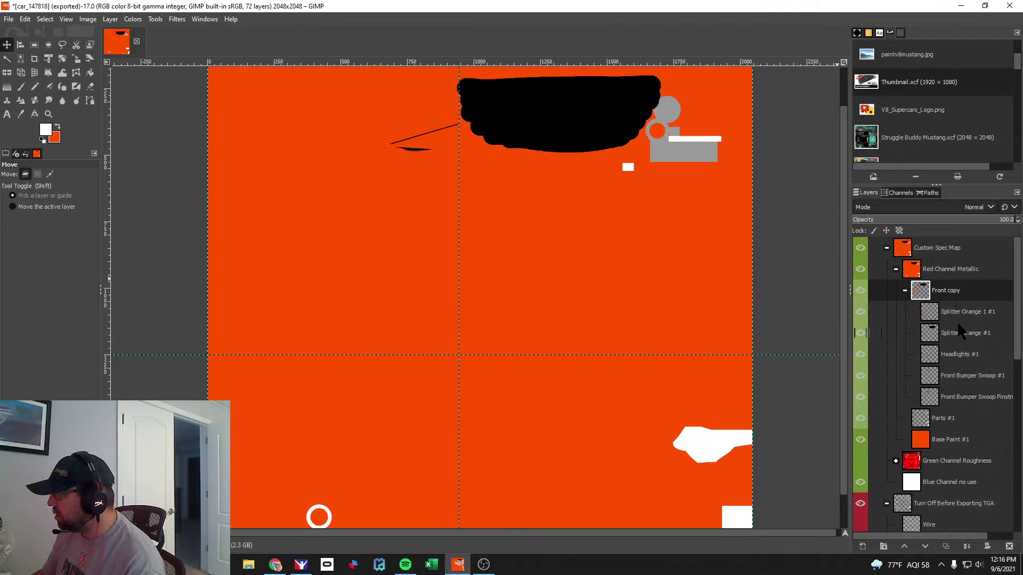
pyautogui.click(959, 315)
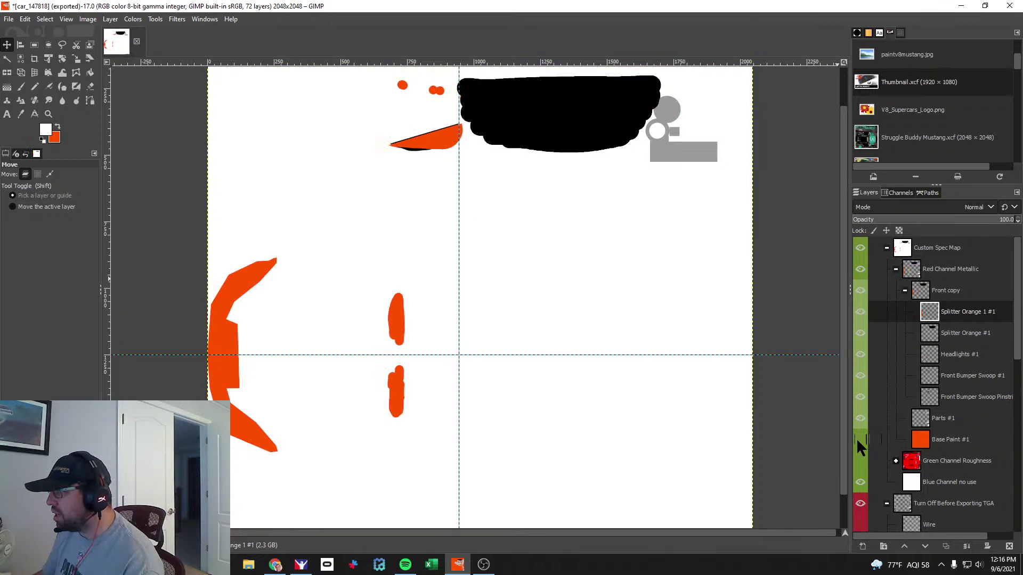
pyautogui.click(859, 440)
pyautogui.click(856, 440)
pyautogui.click(856, 440)
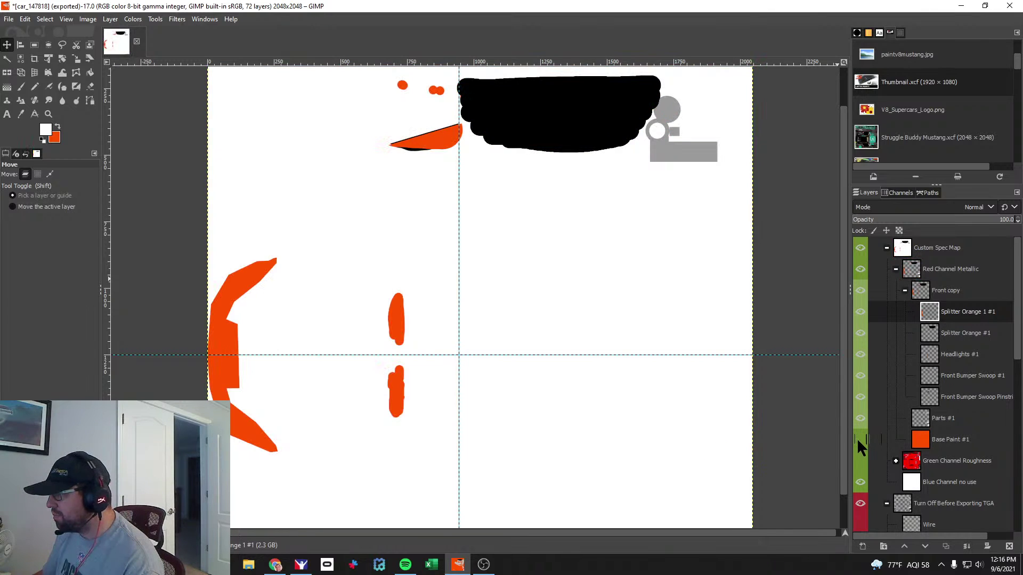
# Merge the Front copy group into a single layer.
pyautogui.click(977, 334)
pyautogui.click(970, 356)
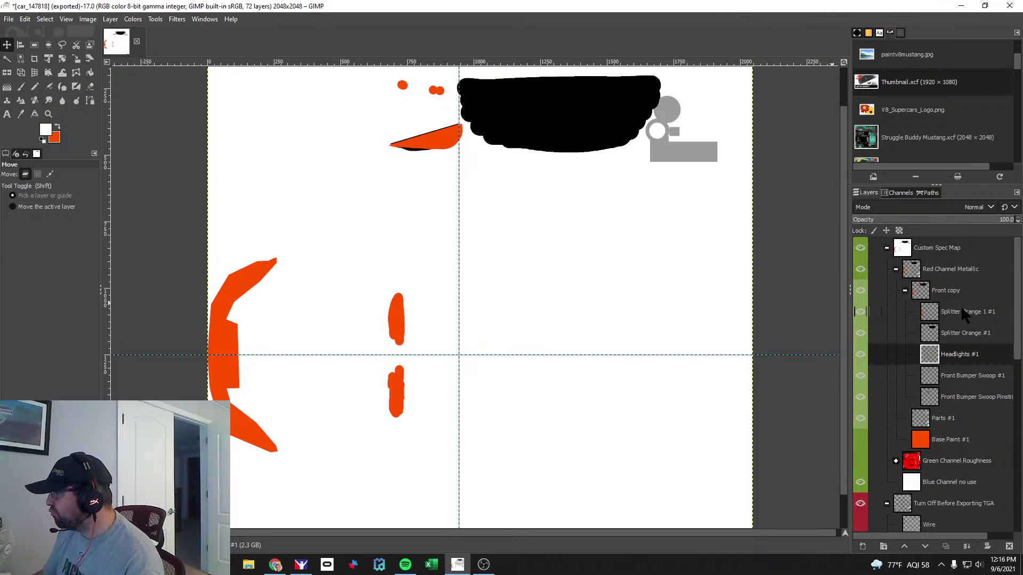
pyautogui.rightClick(947, 292)
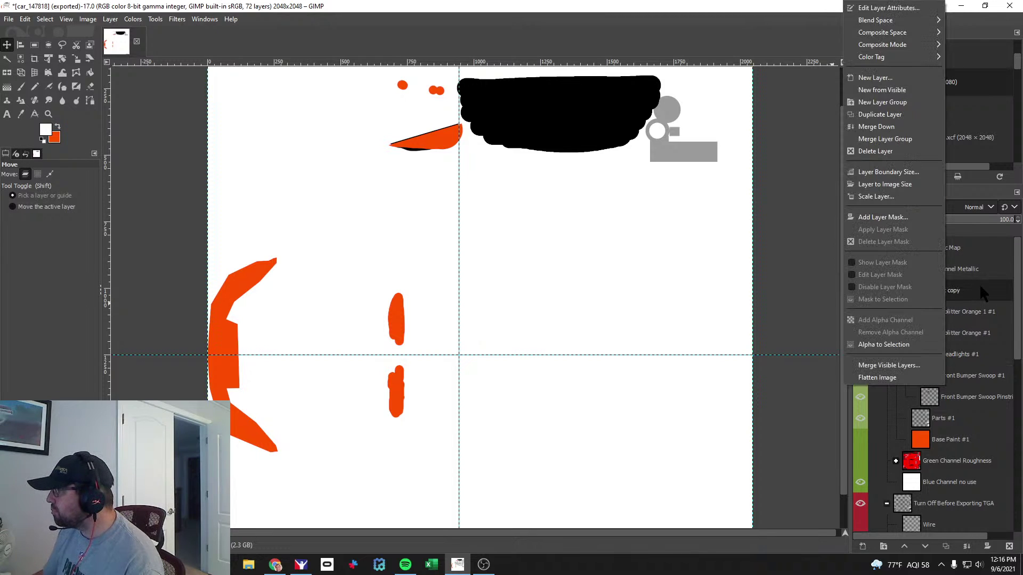
pyautogui.click(888, 139)
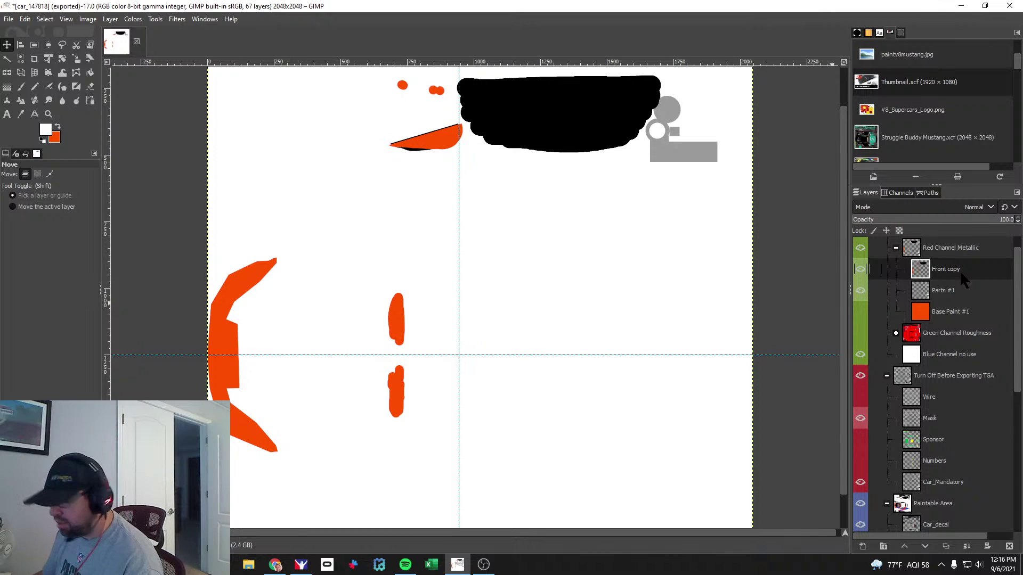
# Recolor the Front copy layer from orange to black with Color Exchange and show the Base Paint #1 layer again.
pyautogui.click(110, 20)
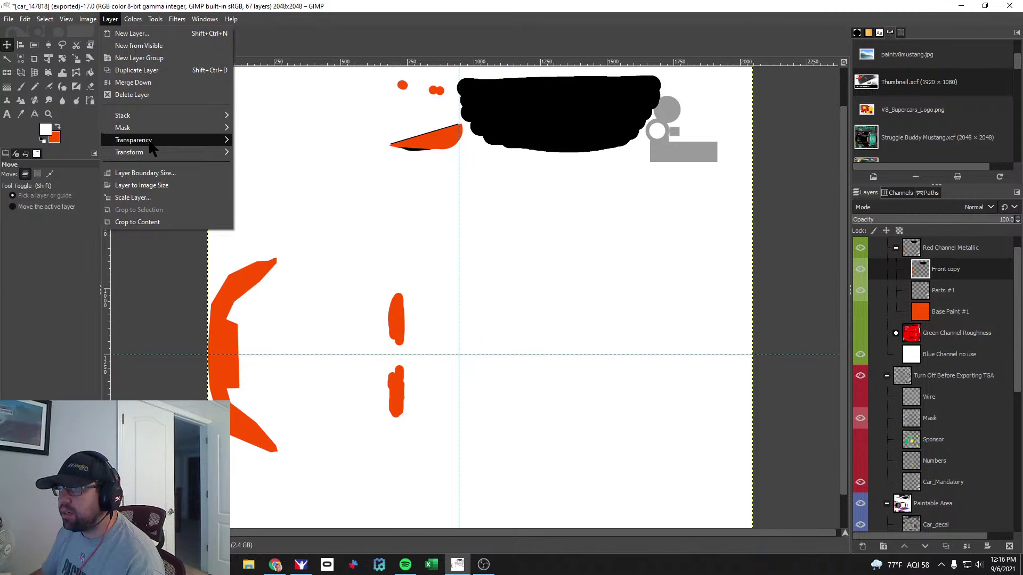
pyautogui.moveTo(132, 19)
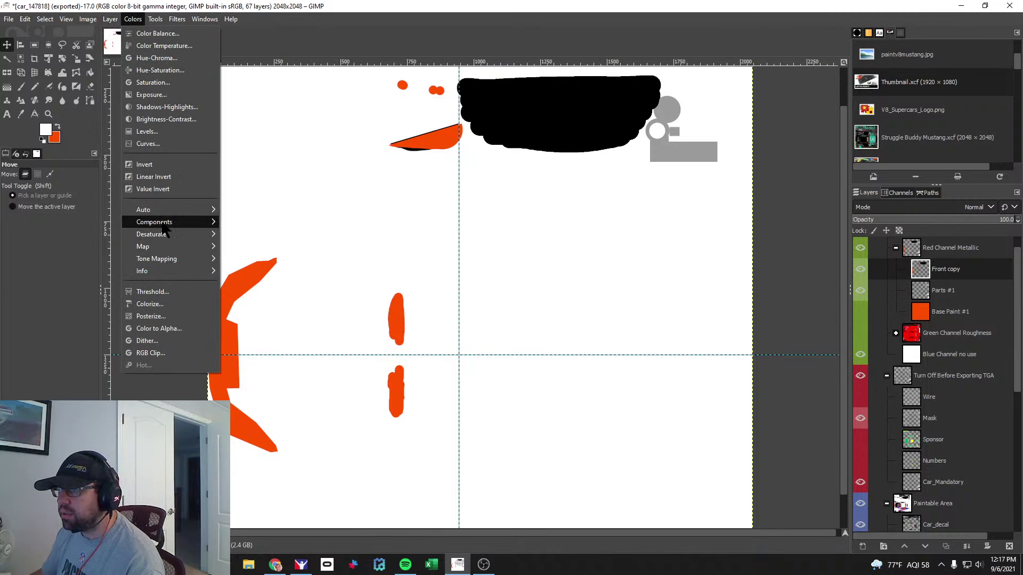
pyautogui.moveTo(165, 246)
pyautogui.click(266, 294)
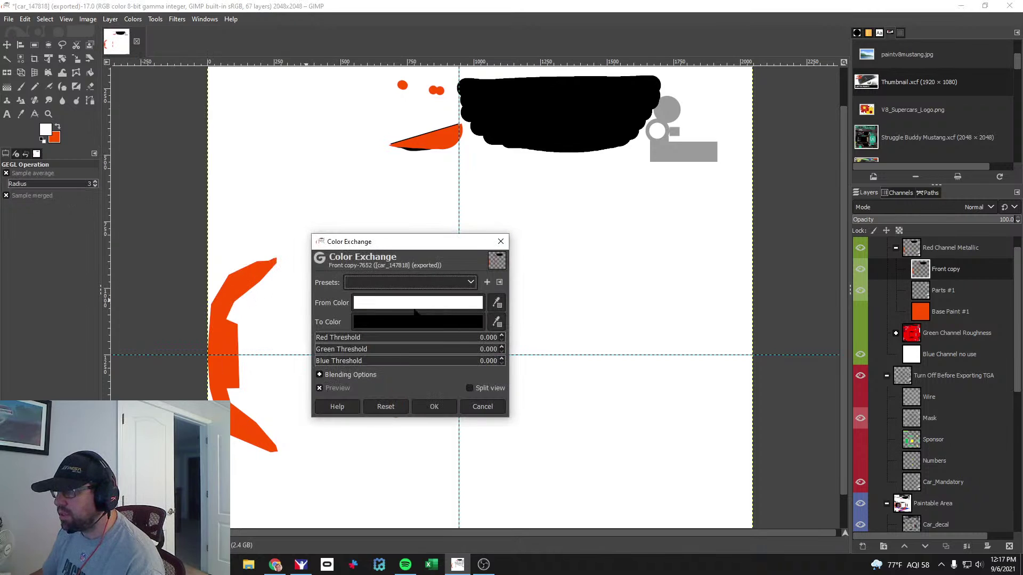
pyautogui.click(461, 309)
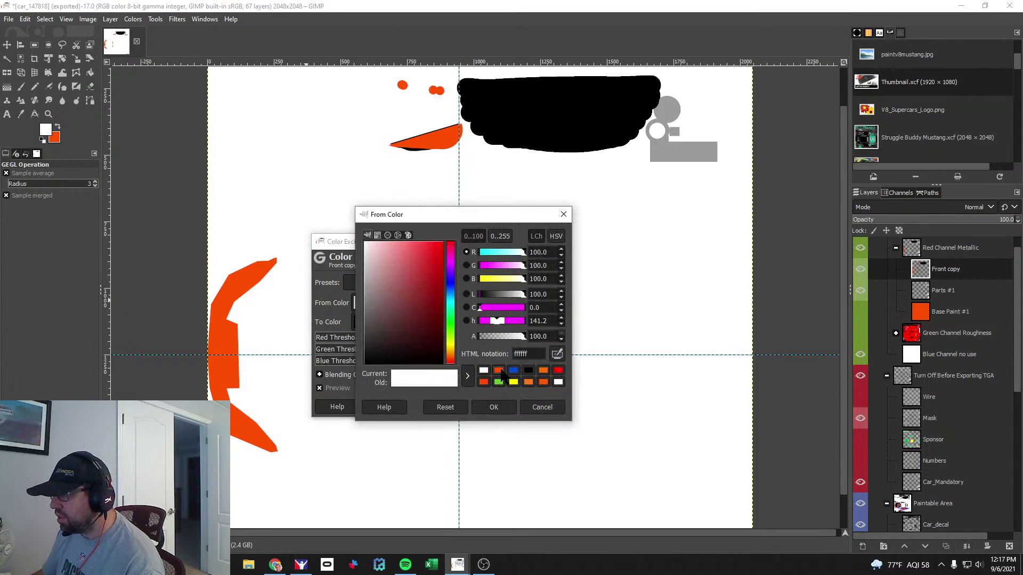
pyautogui.click(499, 370)
pyautogui.click(494, 408)
pyautogui.click(439, 404)
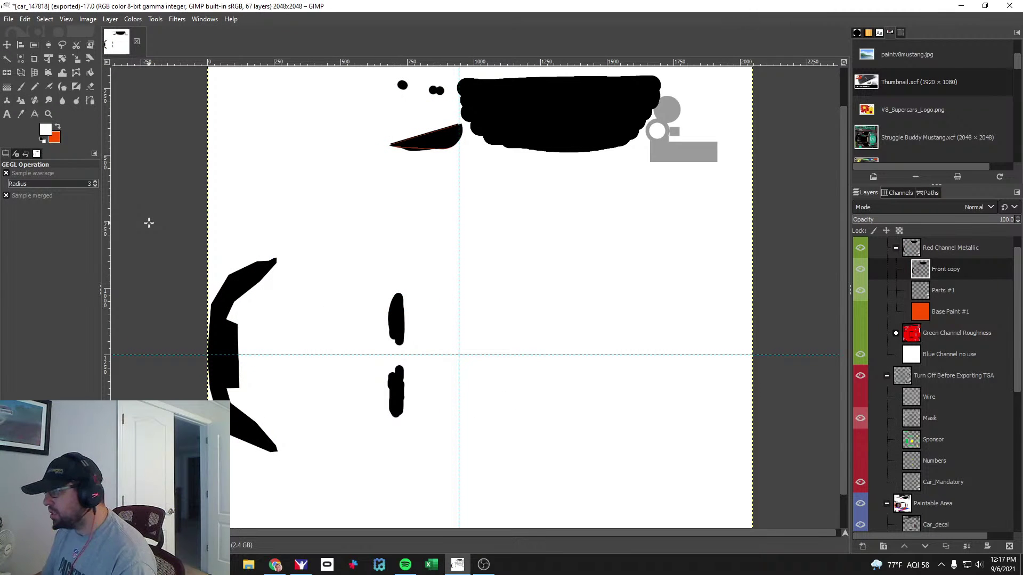
pyautogui.click(860, 311)
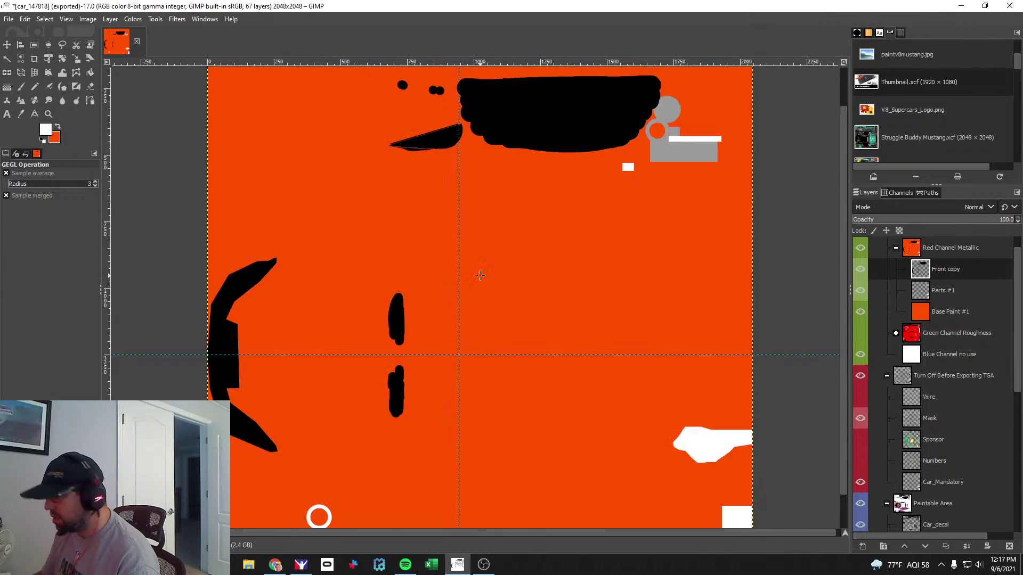
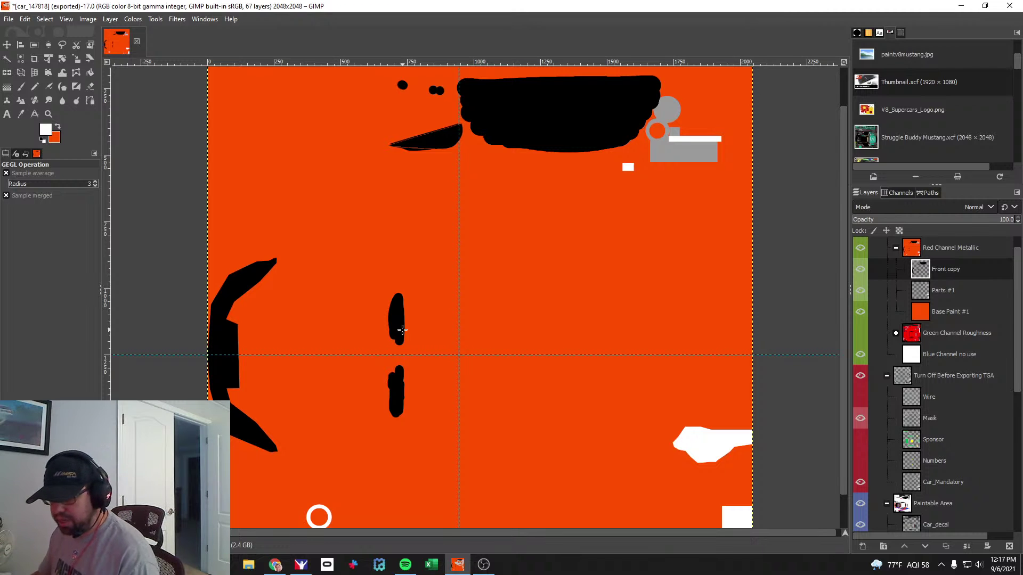
# Export the spec map over the existing car_spec TGA file in the v8supercars fordmustanggt folder, with RLE compression and Bottom left origin.
pyautogui.click(8, 19)
pyautogui.click(76, 185)
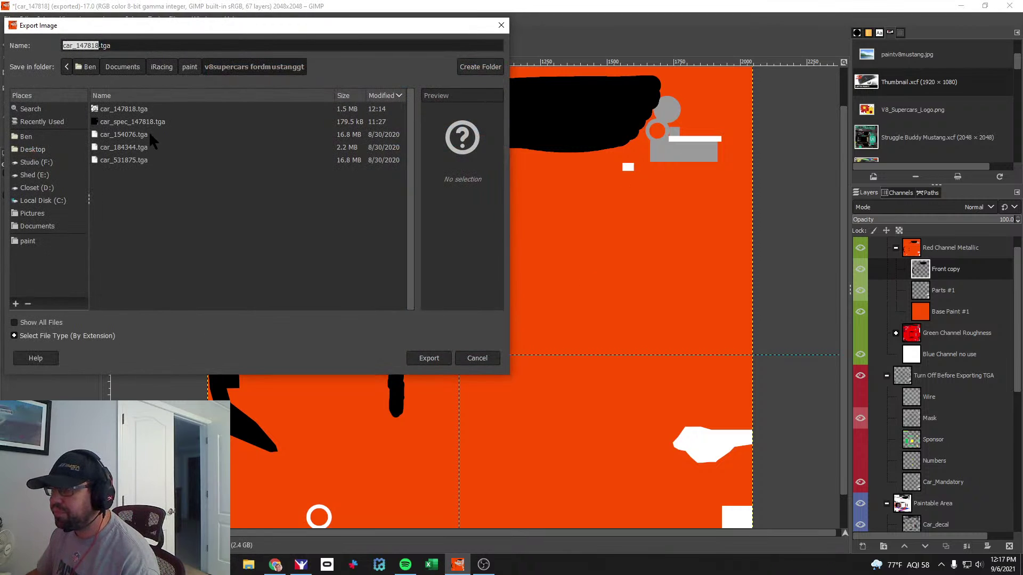
pyautogui.click(139, 122)
pyautogui.click(428, 357)
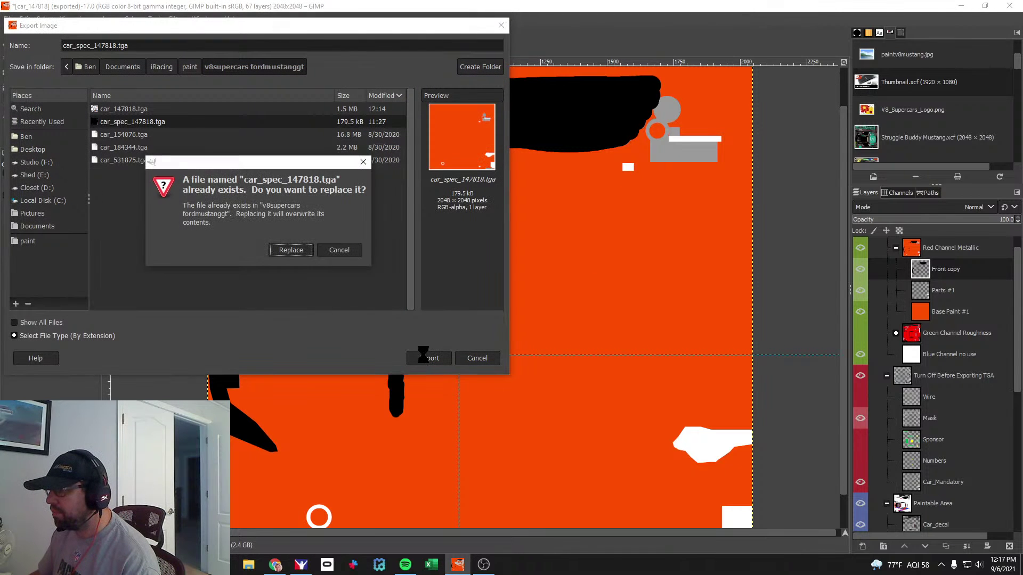
pyautogui.click(294, 250)
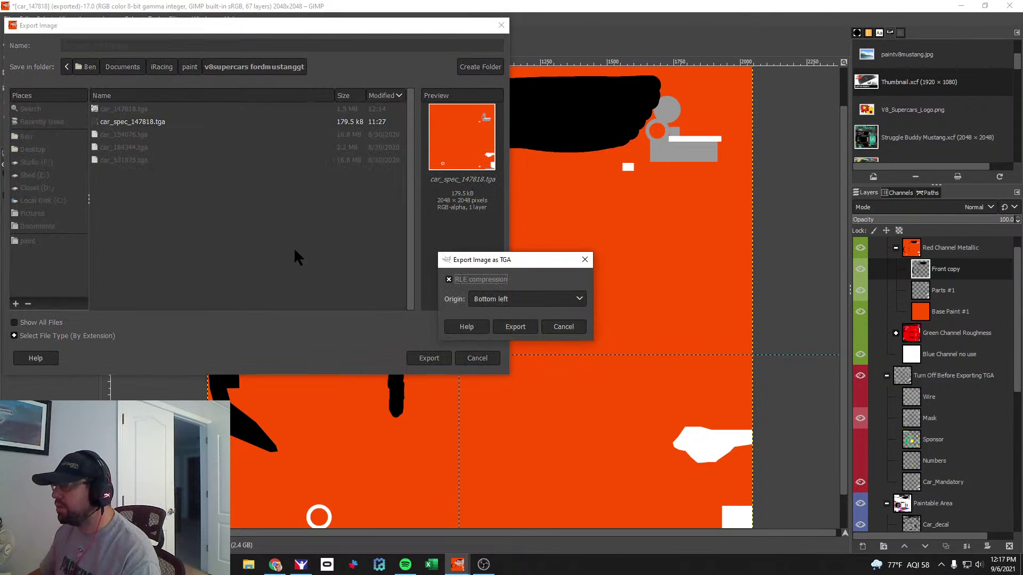
pyautogui.click(513, 327)
# Switch to iRacing and rotate the Mustang model to examine the finish of the front splitter and headlights.
pyautogui.hotkey('alt', 'Tab')
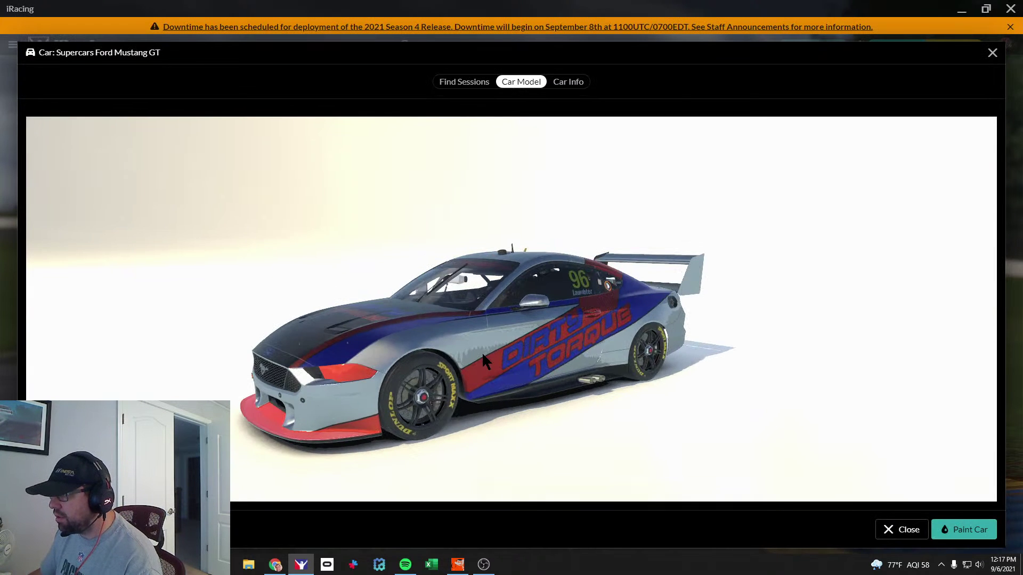
pyautogui.moveTo(504, 349)
pyautogui.mouseDown()
pyautogui.moveTo(519, 355)
pyautogui.moveTo(514, 335)
pyautogui.mouseUp()
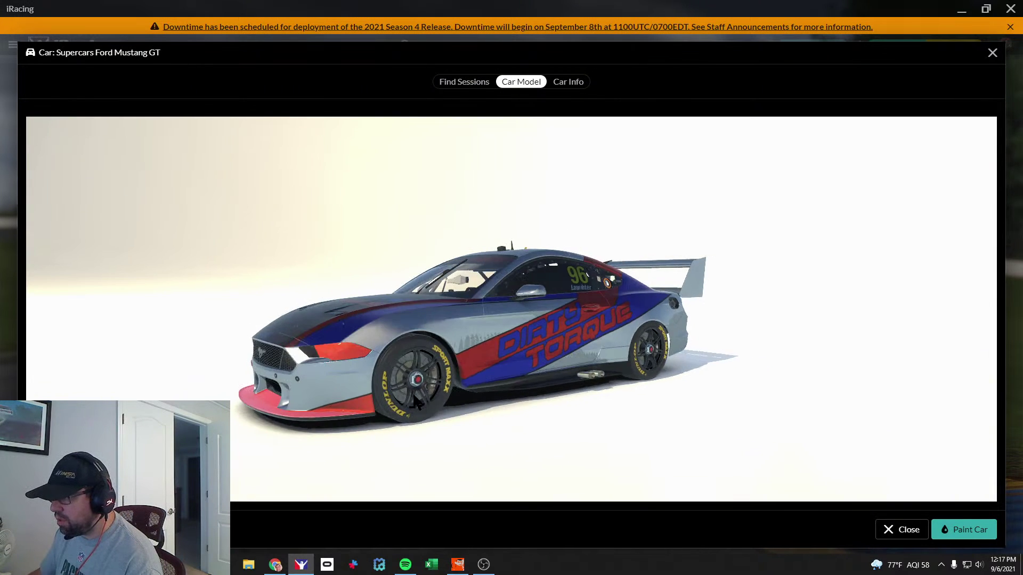
pyautogui.moveTo(455, 384); pyautogui.dragTo(446, 352)
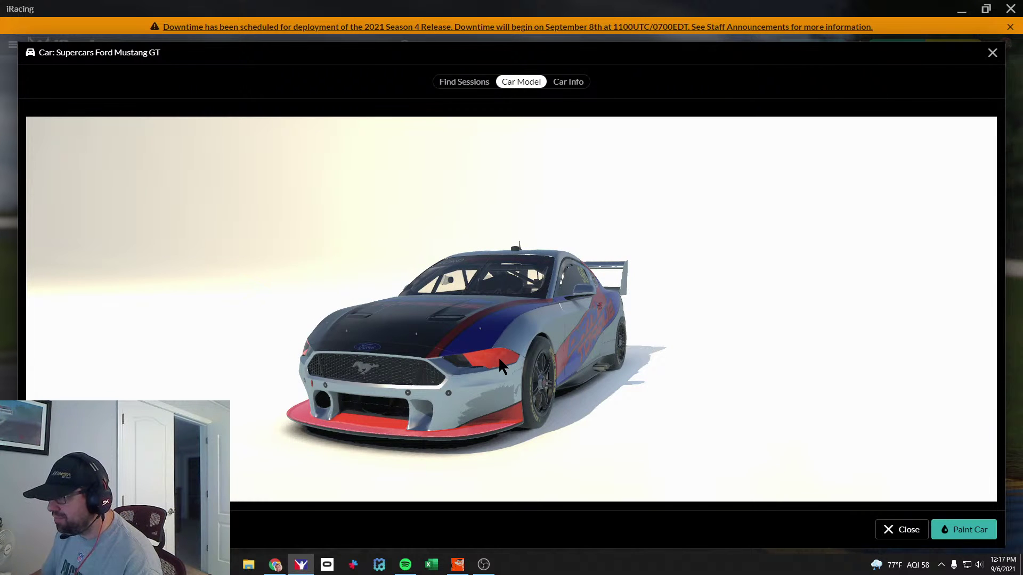
pyautogui.moveTo(499, 360); pyautogui.dragTo(509, 354)
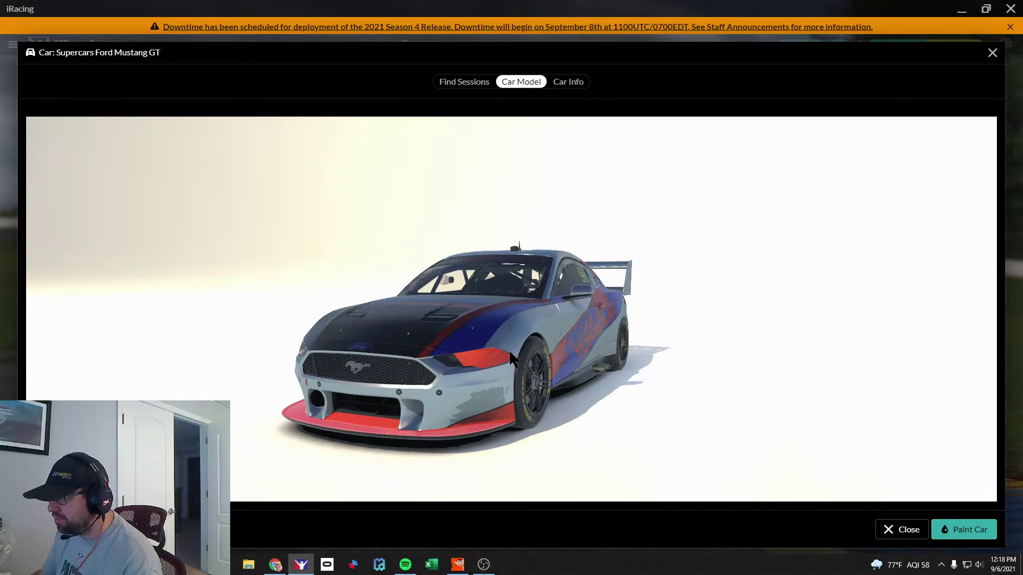
# Return to GIMP, collapse the Front group within Graphics and expand the Bonnett group.
pyautogui.hotkey('alt', 'Tab')
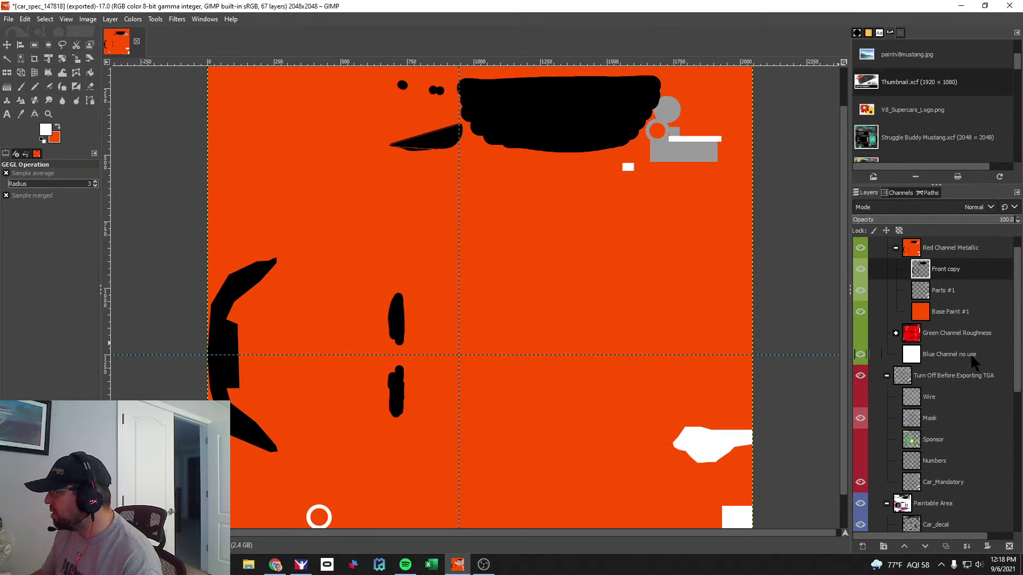
pyautogui.scroll(-5, 969, 360)
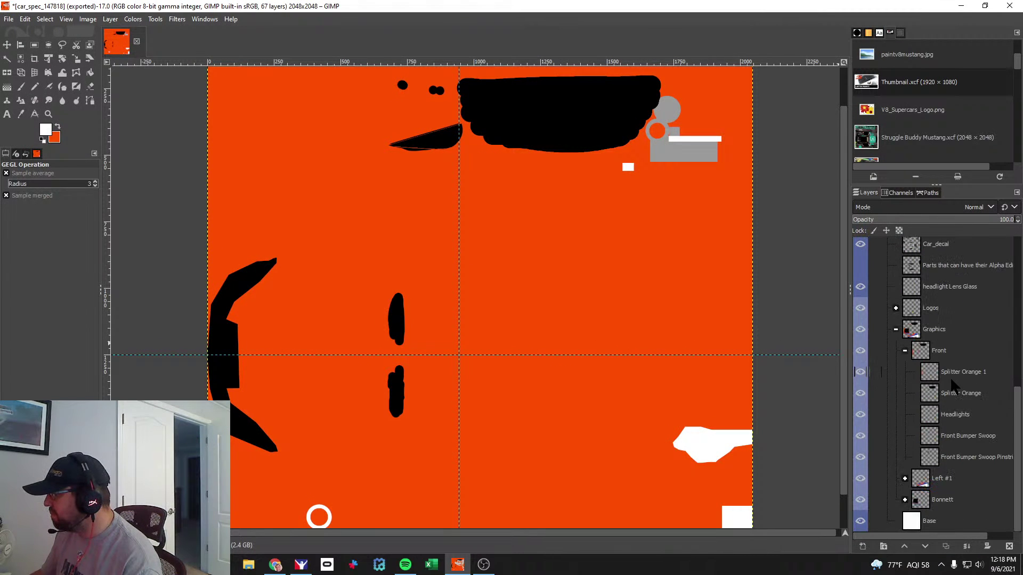
pyautogui.click(904, 351)
pyautogui.click(912, 503)
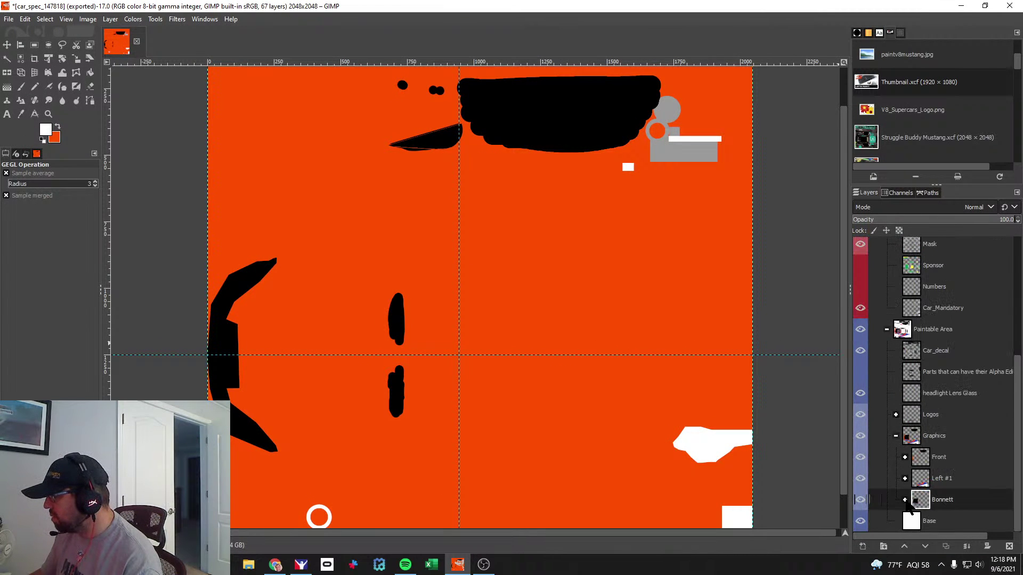
pyautogui.click(904, 501)
pyautogui.click(972, 460)
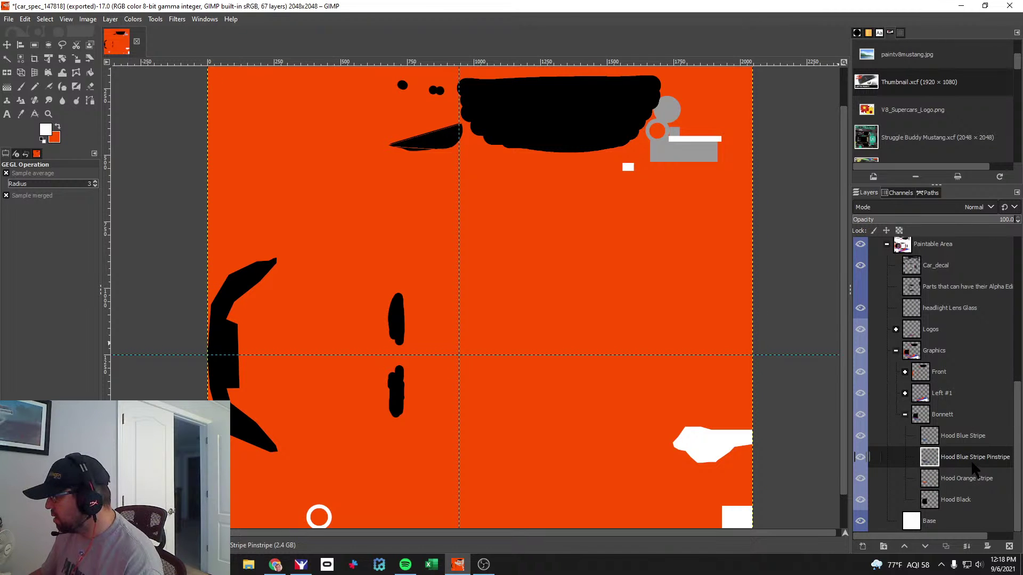
# Duplicate the Bonnett group and move the copy into the Red Channel Metallic group above Front copy.
pyautogui.rightClick(958, 415)
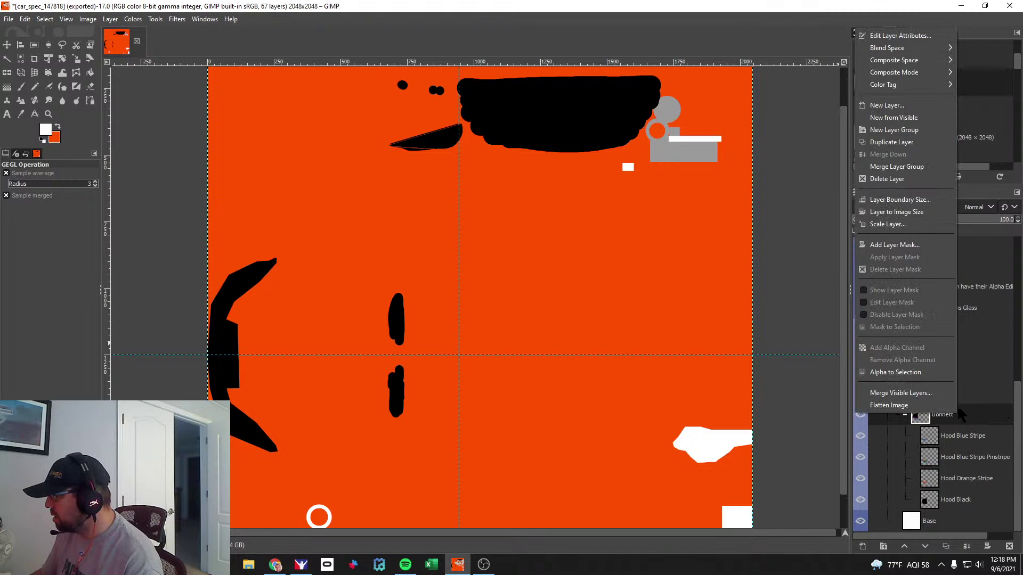
pyautogui.click(903, 143)
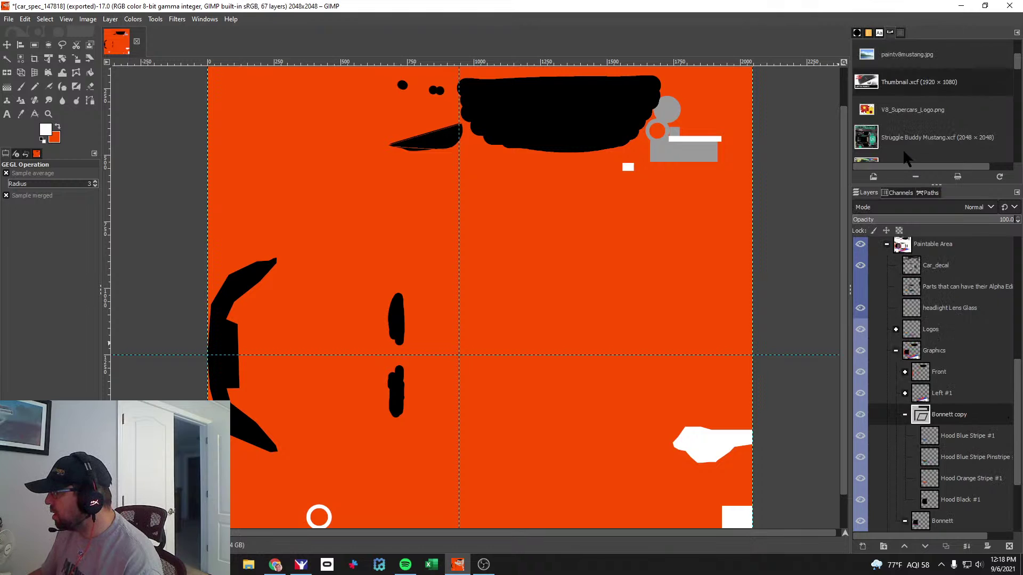
pyautogui.moveTo(922, 415); pyautogui.dragTo(947, 284)
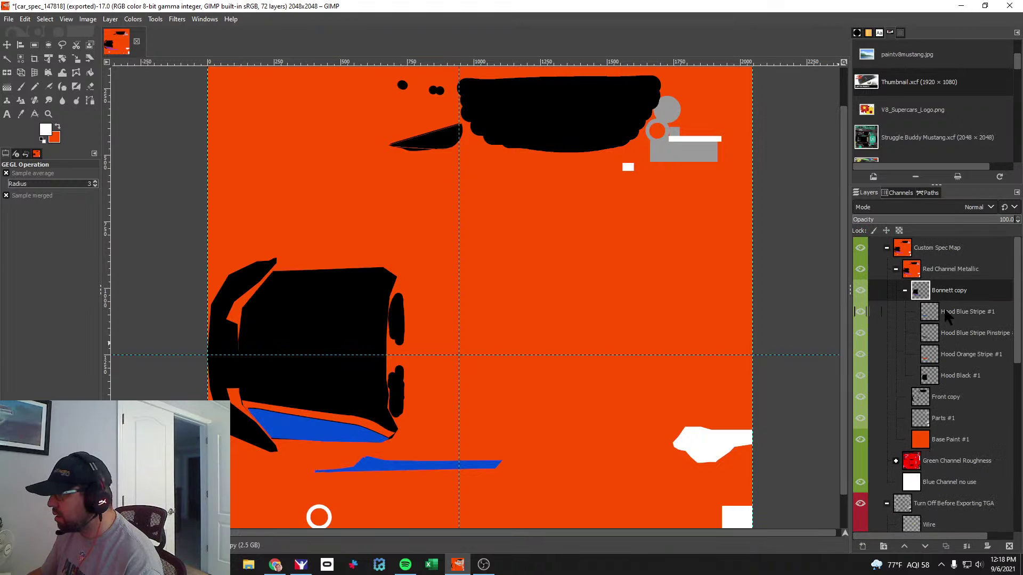
# Hide the Hood Black #1 and Hood Blue Stripe #1 layers in the Bonnett copy group.
pyautogui.click(857, 376)
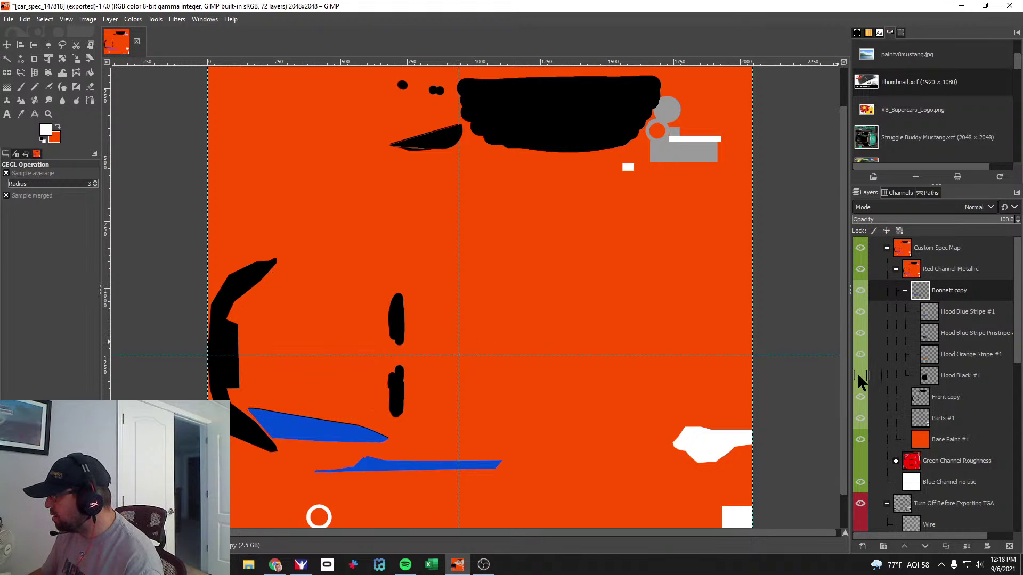
pyautogui.click(971, 337)
pyautogui.click(979, 313)
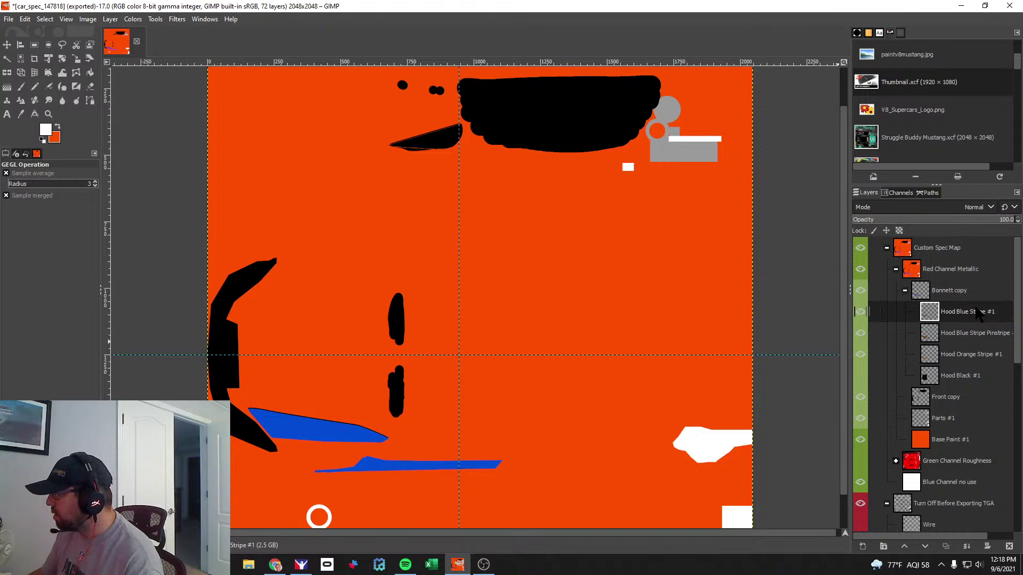
pyautogui.click(858, 311)
pyautogui.click(858, 311)
pyautogui.click(859, 311)
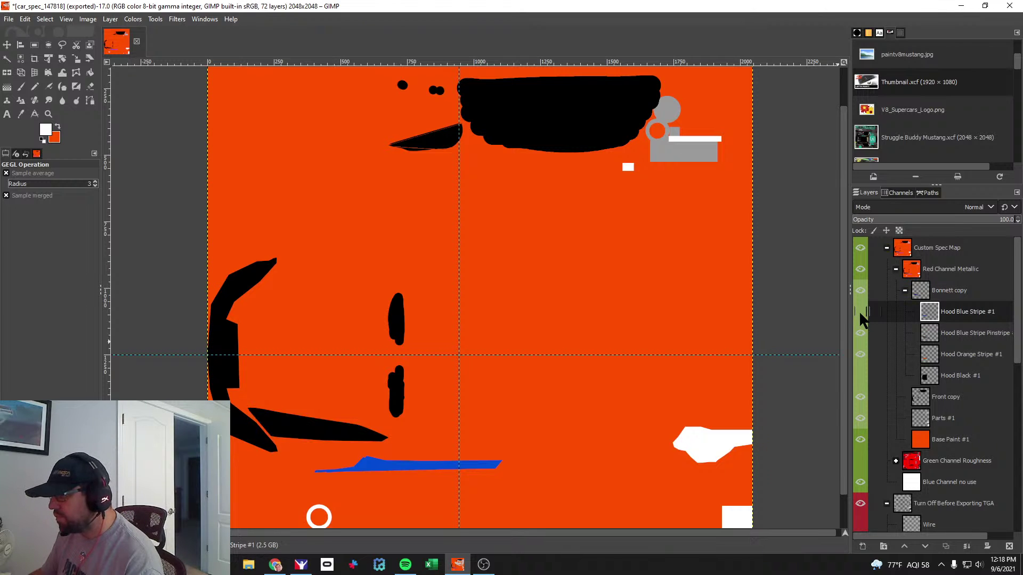
# Select Hood Orange Stripe #1, hide Base Paint #1, and toggle the stripe's visibility to identify it, leaving it shown.
pyautogui.click(975, 354)
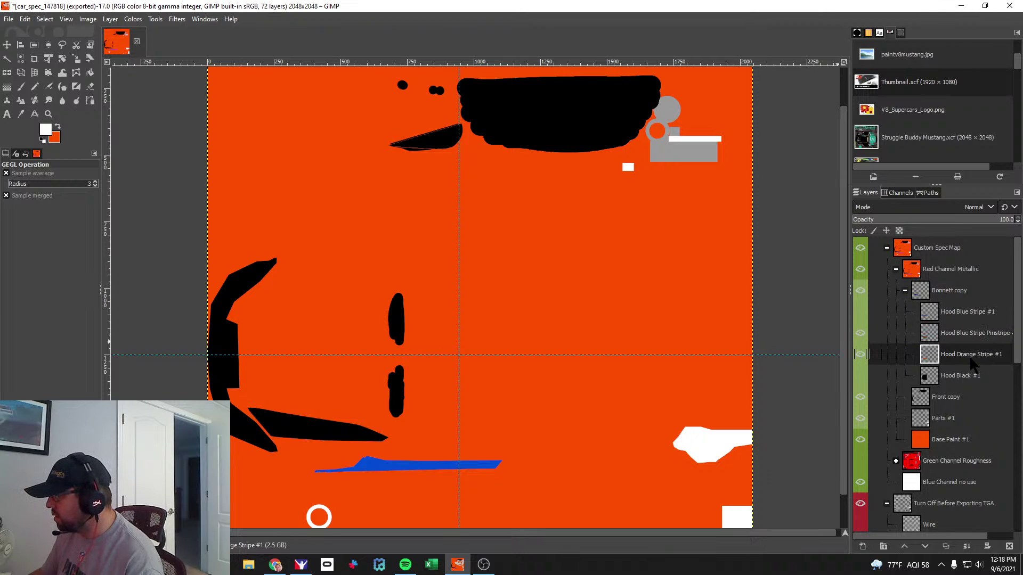
pyautogui.click(860, 445)
pyautogui.click(860, 354)
pyautogui.click(859, 354)
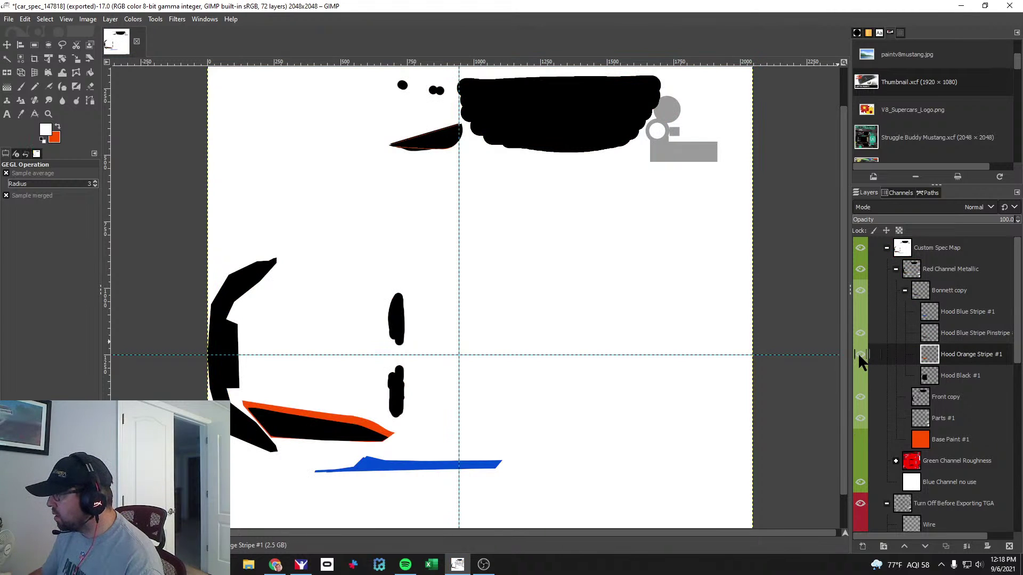
pyautogui.click(858, 354)
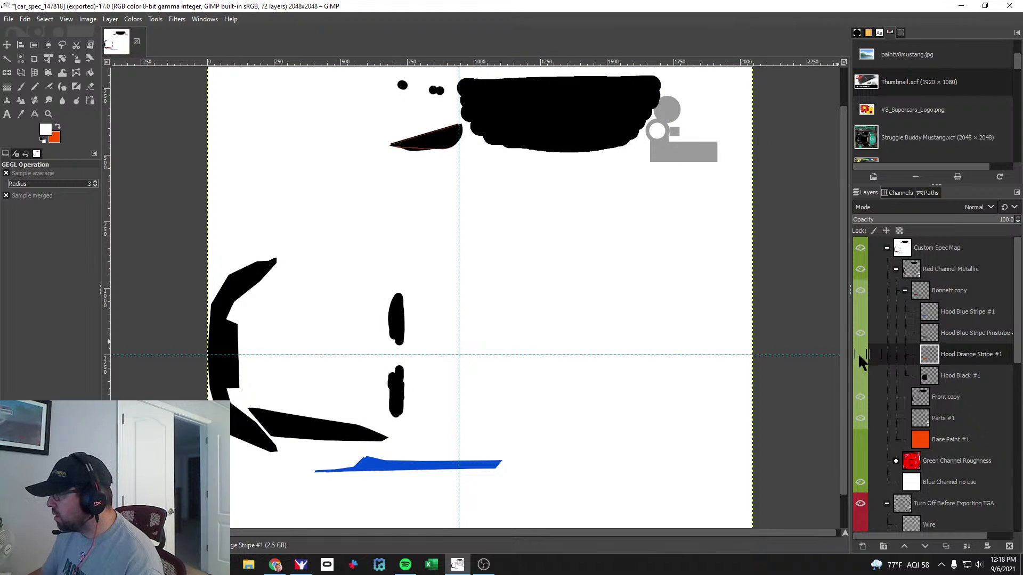
pyautogui.click(859, 355)
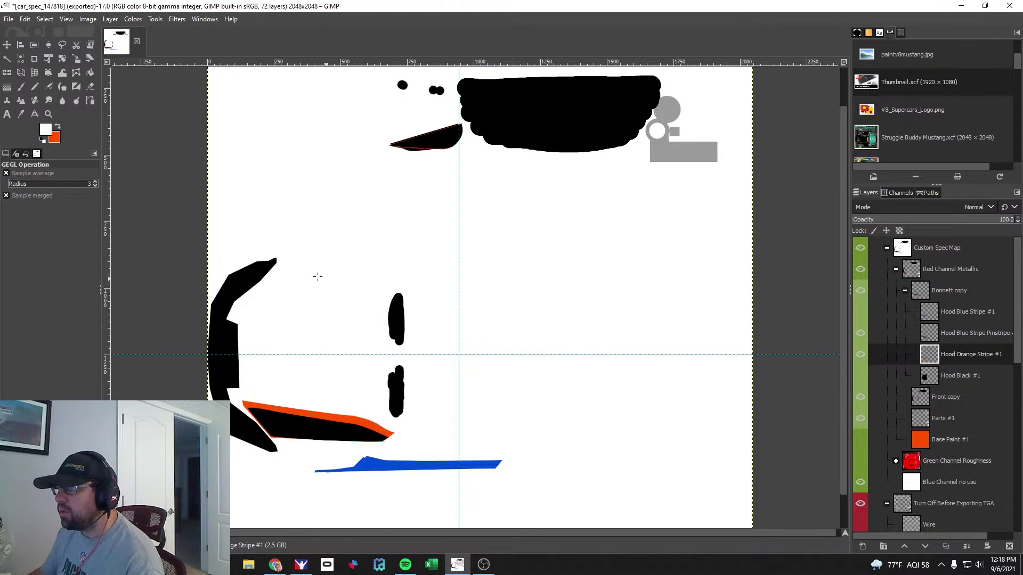
# Recolor the Hood Orange Stripe #1 layer from orange to black with Color Exchange and show Base Paint #1 again.
pyautogui.click(132, 18)
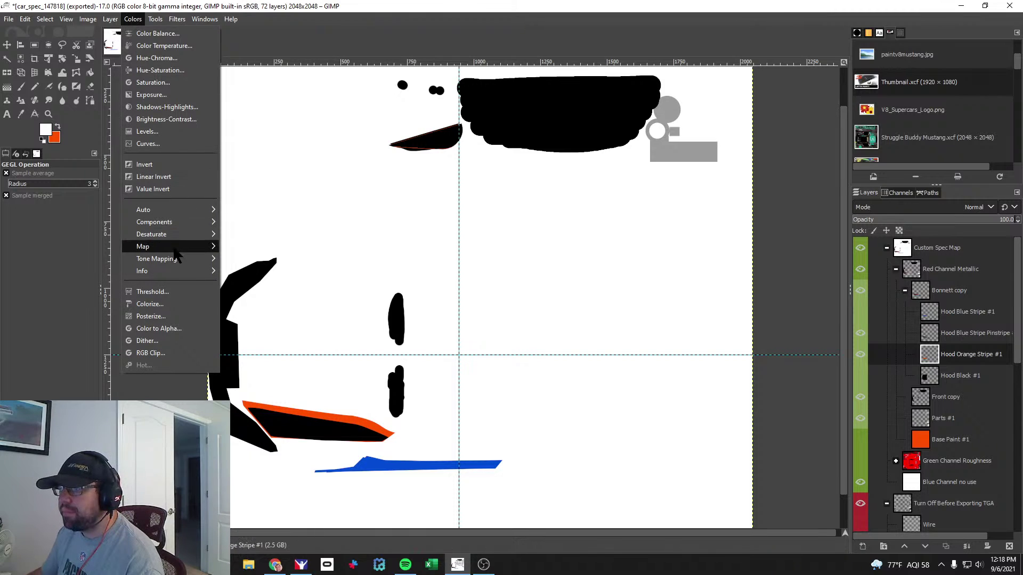
pyautogui.moveTo(178, 251)
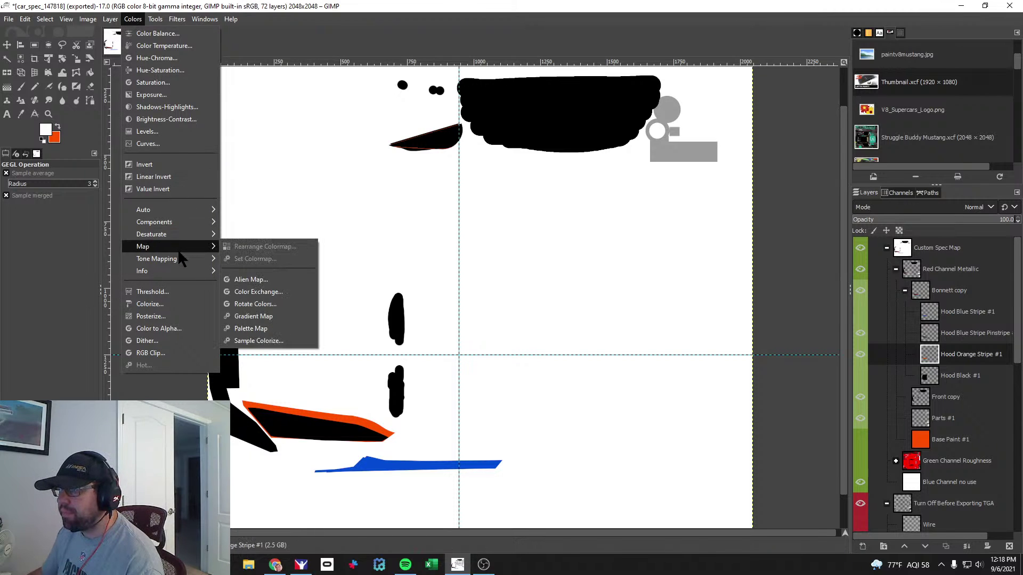
pyautogui.click(258, 291)
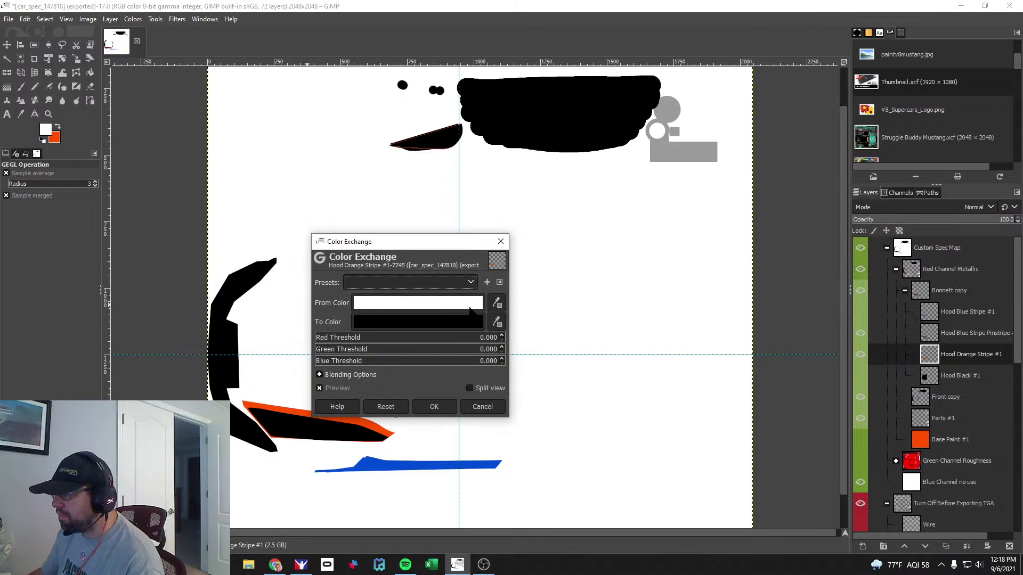
pyautogui.click(459, 304)
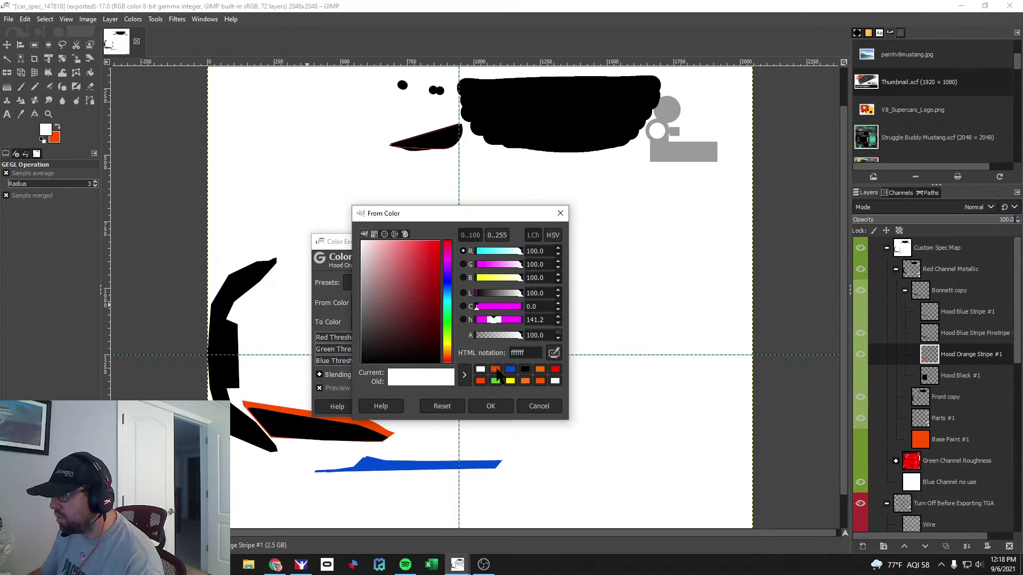
pyautogui.click(495, 369)
pyautogui.click(491, 406)
pyautogui.click(443, 406)
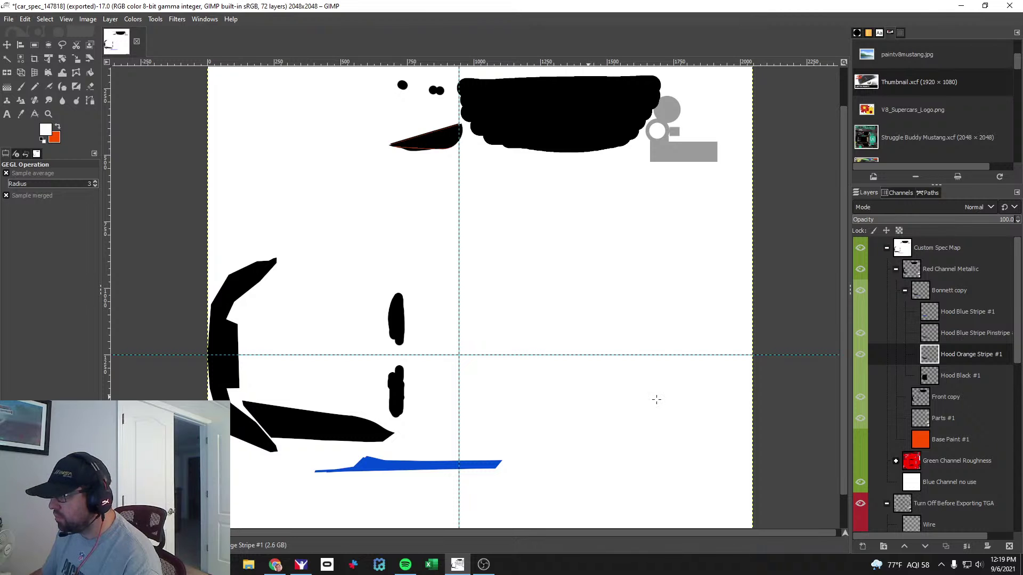
pyautogui.click(861, 440)
# Switch to iRacing and examine the hood stripes on the Mustang model.
pyautogui.hotkey('alt', 'Tab')
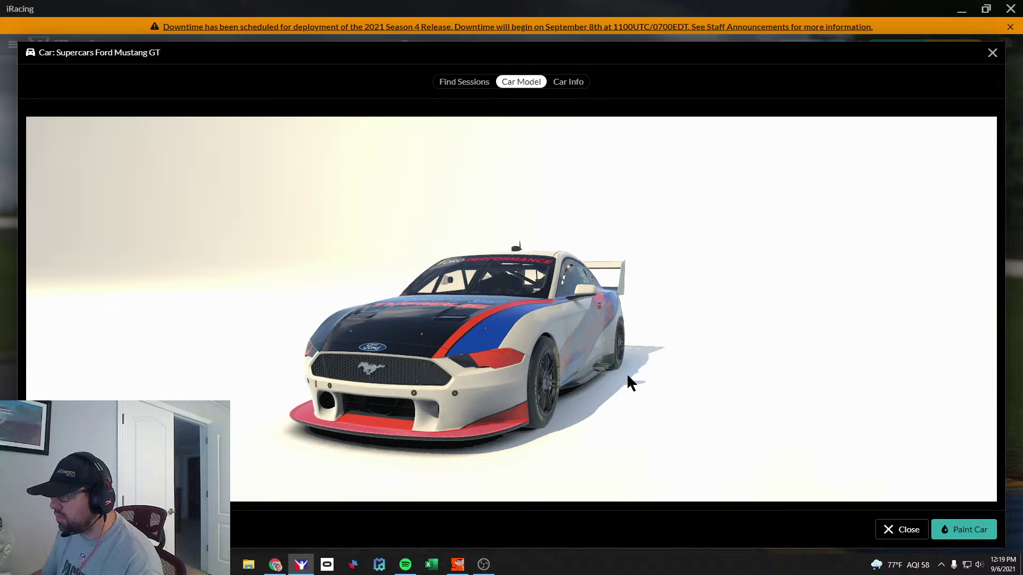
pyautogui.moveTo(627, 376)
pyautogui.mouseDown()
pyautogui.moveTo(611, 388)
pyautogui.moveTo(627, 363)
pyautogui.mouseUp()
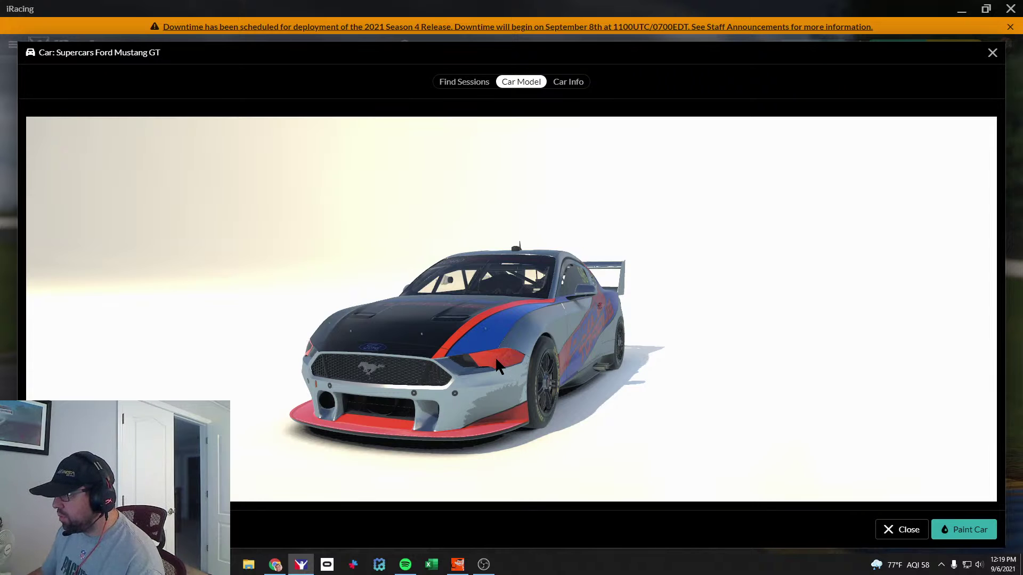
# Switch to GIMP and hide the Custom Spec Map group and the headlight Lens Glass layer, collapsing the Bonnett group.
pyautogui.hotkey('alt', 'Tab')
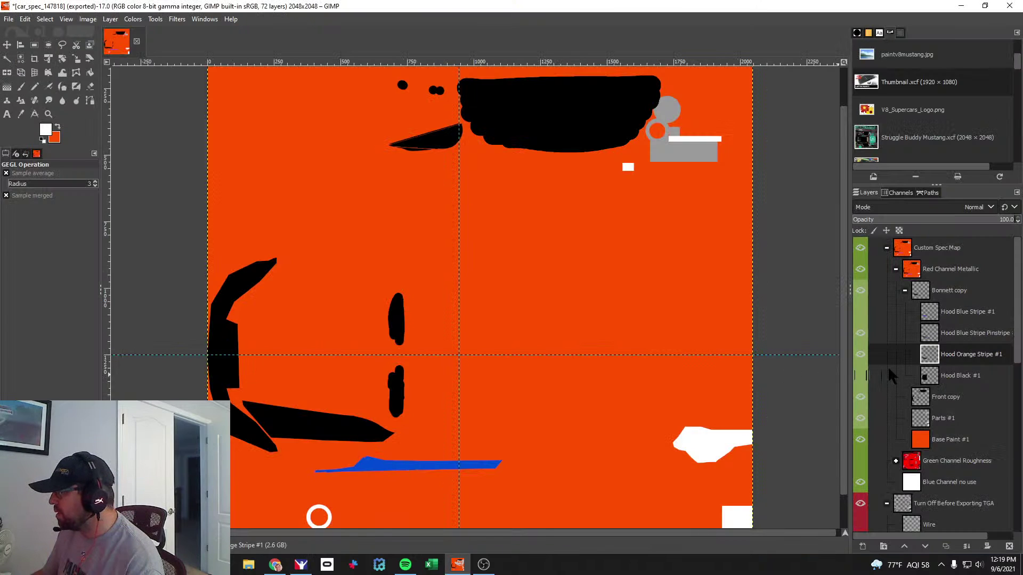
pyautogui.scroll(-10, 869, 266)
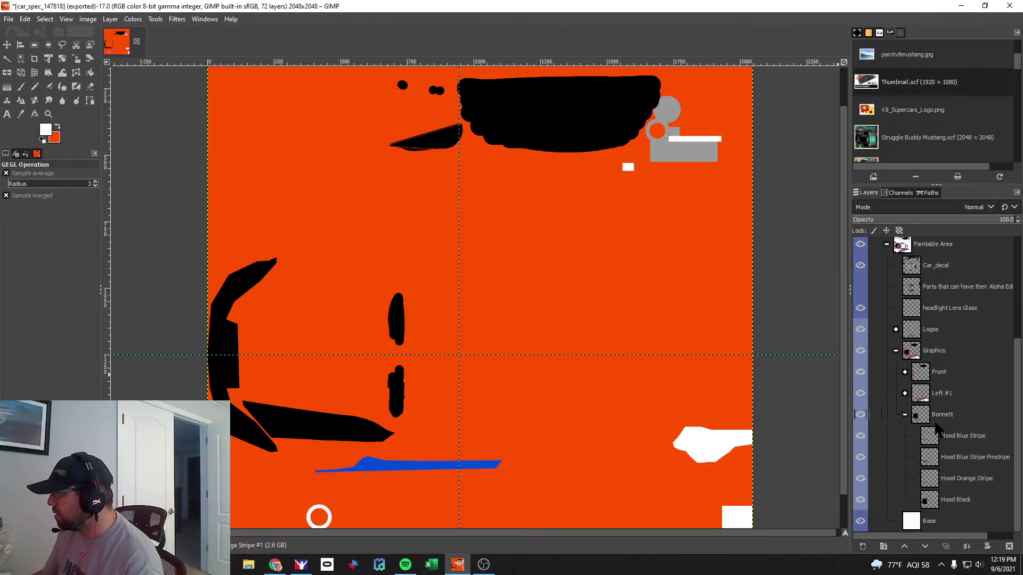
pyautogui.click(905, 415)
pyautogui.click(958, 396)
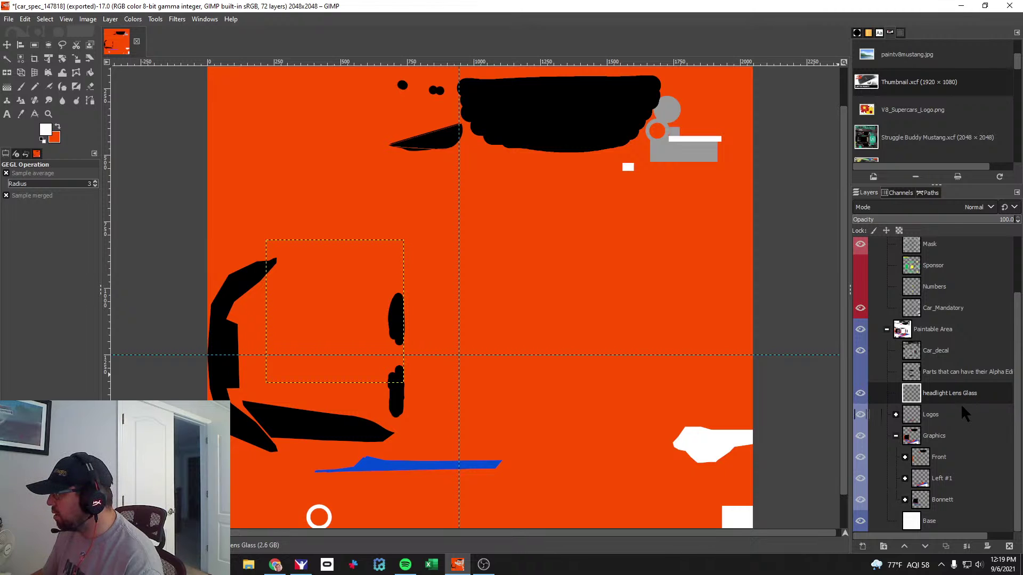
pyautogui.scroll(3, 962, 410)
pyautogui.click(860, 249)
pyautogui.click(859, 460)
pyautogui.click(860, 460)
pyautogui.click(860, 460)
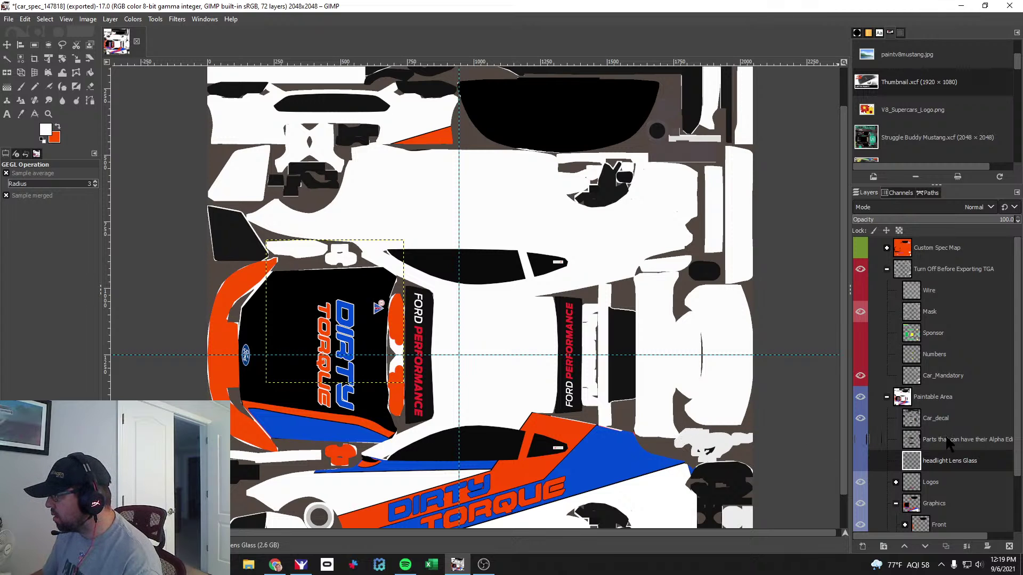
# Export the paint as car_147818.tga, replacing the existing file, and check the headlights on the Mustang in iRacing.
pyautogui.click(10, 20)
pyautogui.click(49, 185)
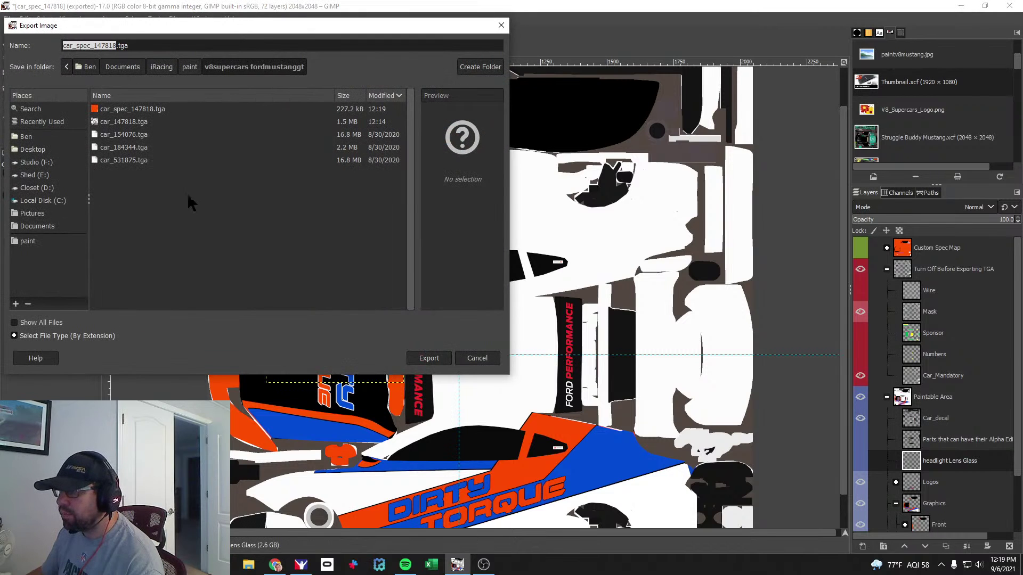
pyautogui.click(129, 122)
pyautogui.click(429, 358)
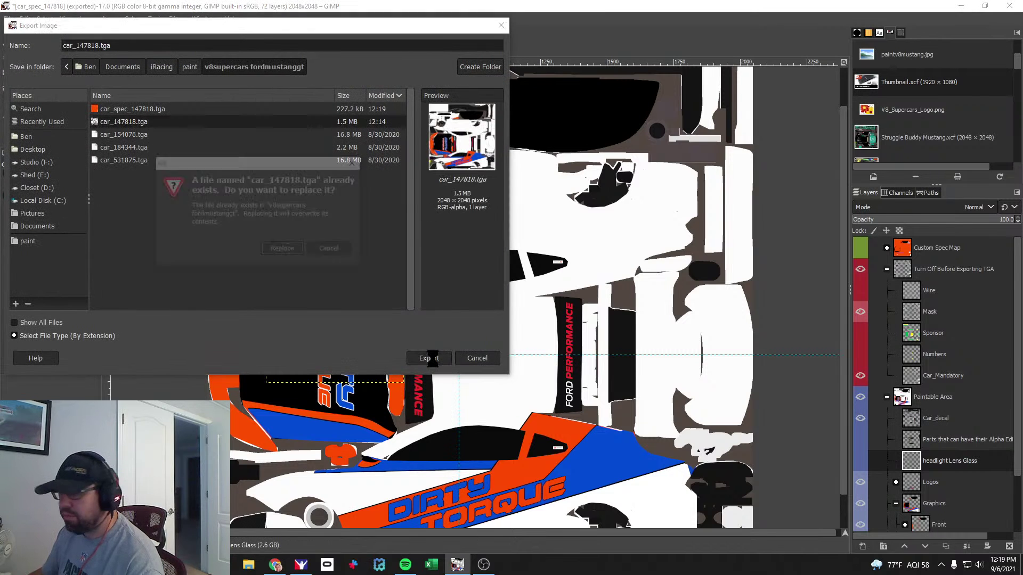
pyautogui.click(284, 251)
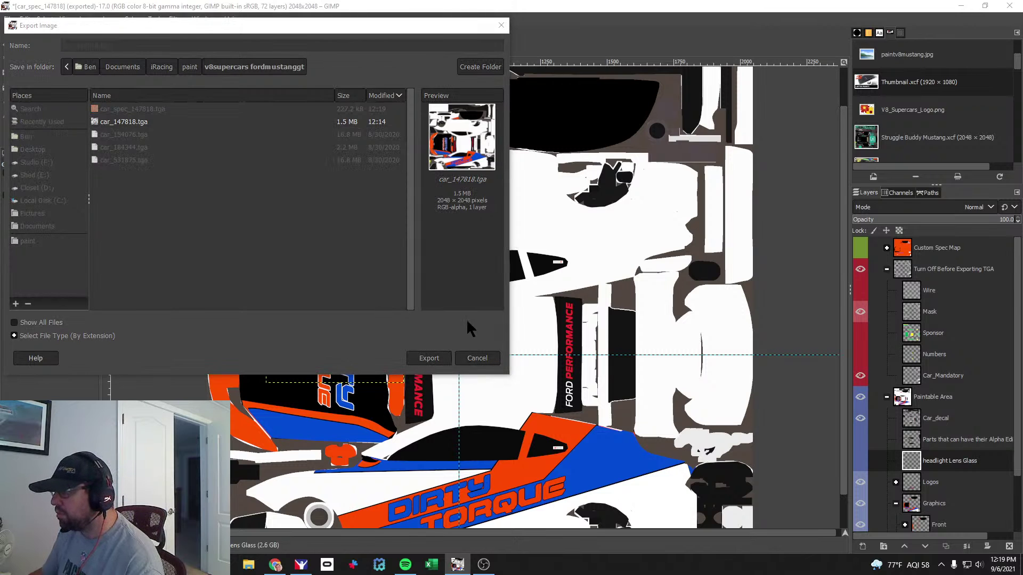
pyautogui.click(507, 329)
pyautogui.hotkey('alt', 'Tab')
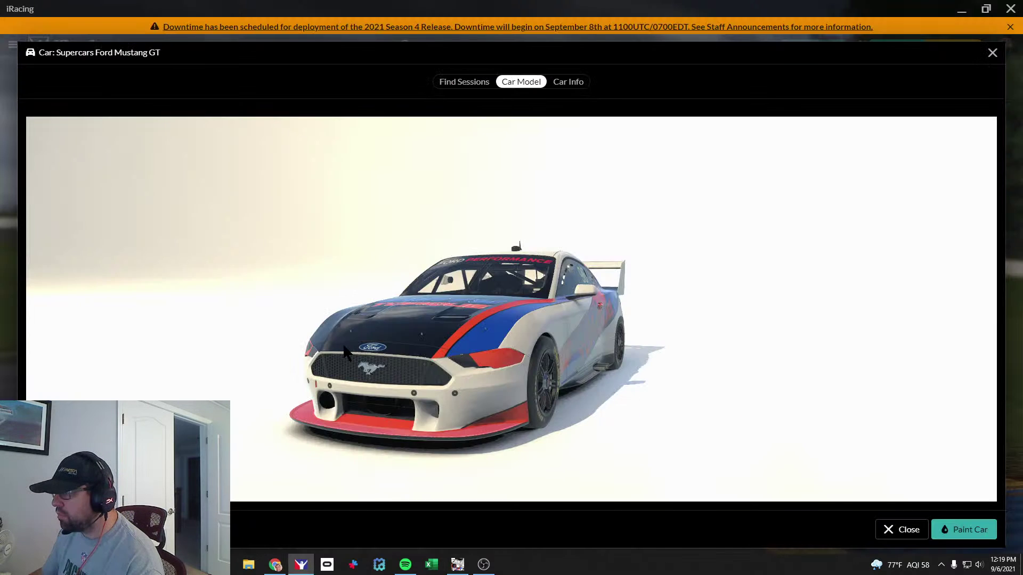
pyautogui.moveTo(561, 378); pyautogui.dragTo(507, 372)
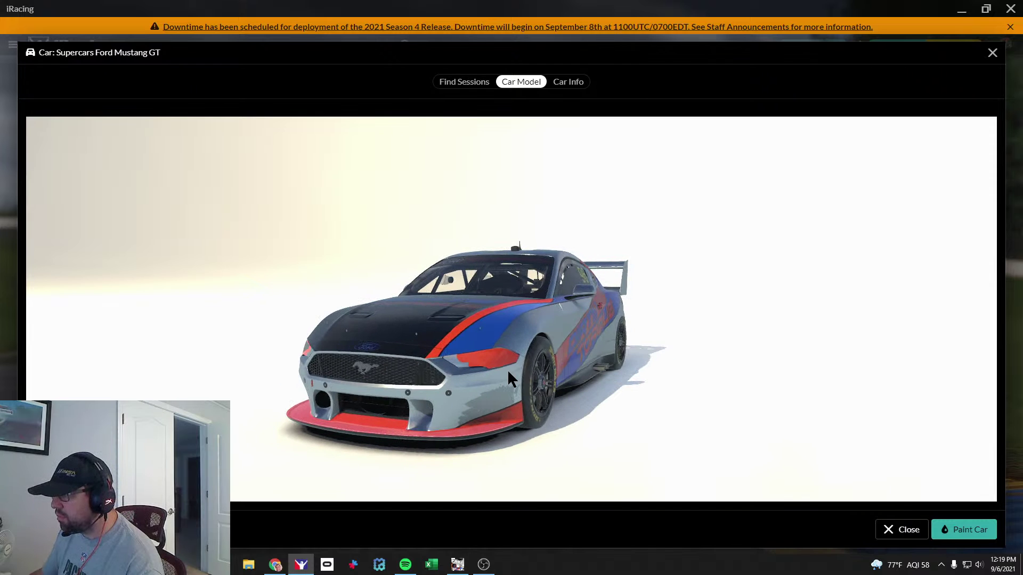
# Switch to GIMP and show the headlight Lens Glass and Parts that can have their Alpha Edited layers.
pyautogui.hotkey('alt', 'Tab')
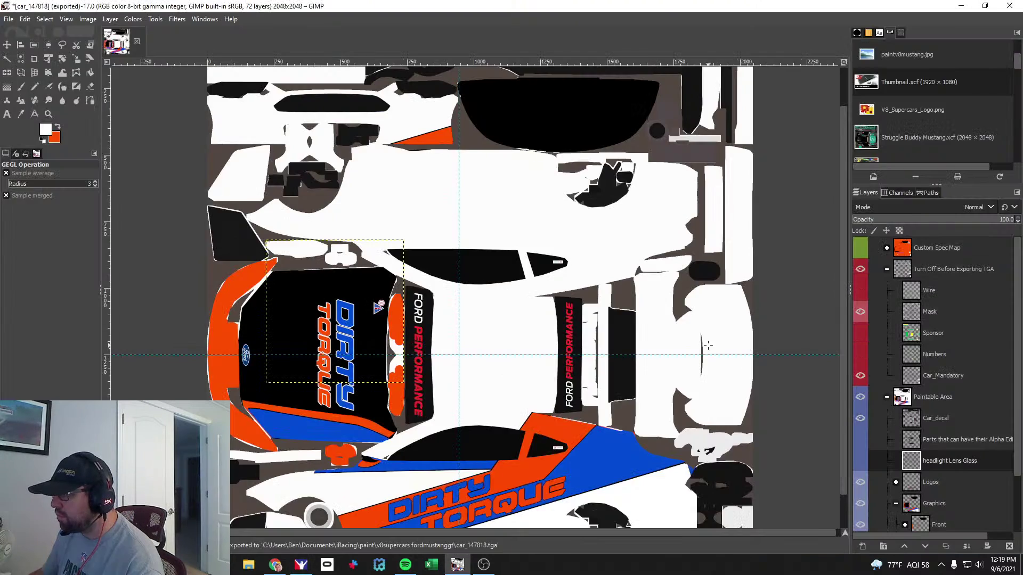
pyautogui.click(861, 461)
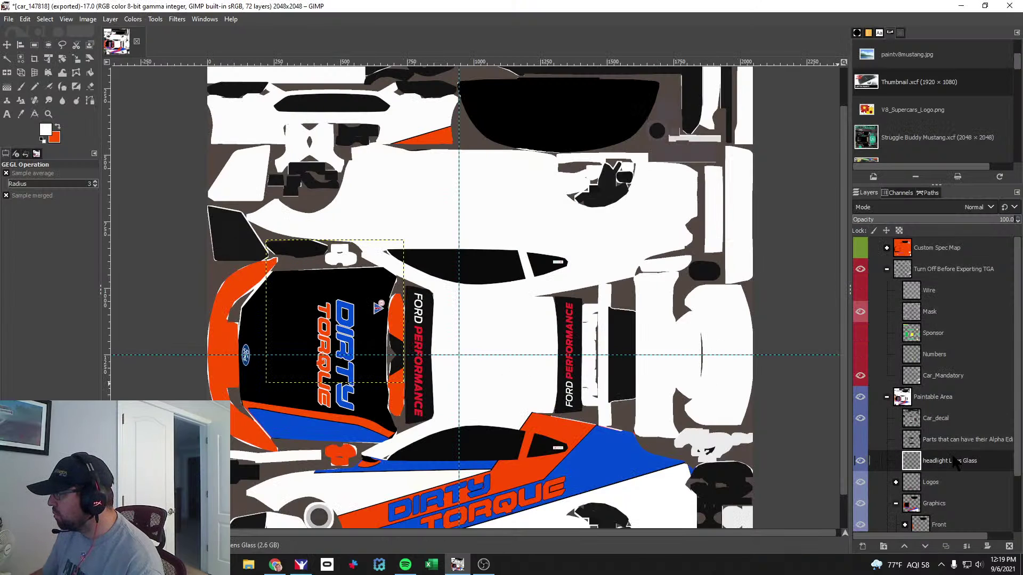
pyautogui.scroll(-1, 953, 464)
pyautogui.click(964, 408)
pyautogui.moveTo(940, 537); pyautogui.dragTo(914, 524)
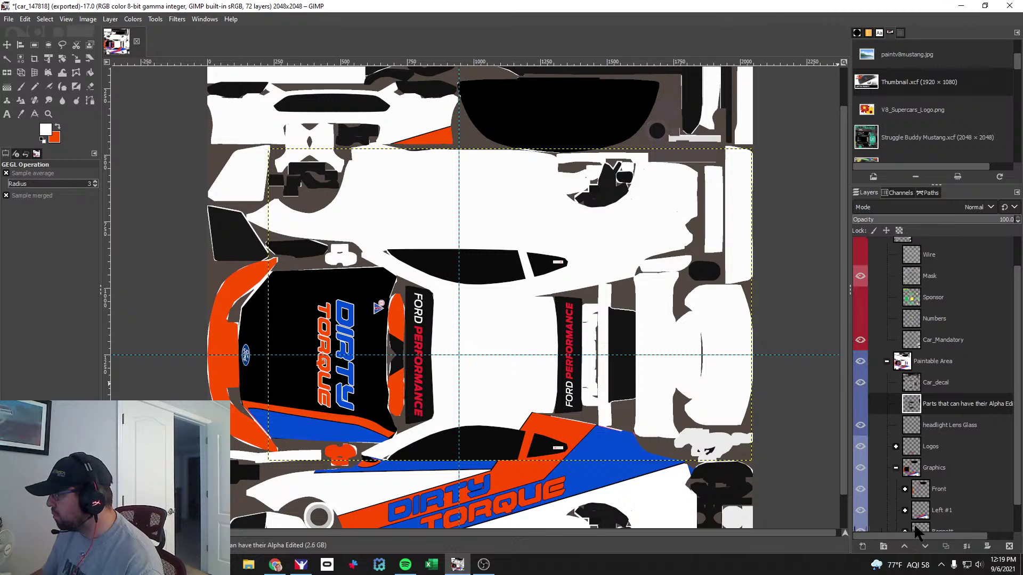
pyautogui.click(860, 403)
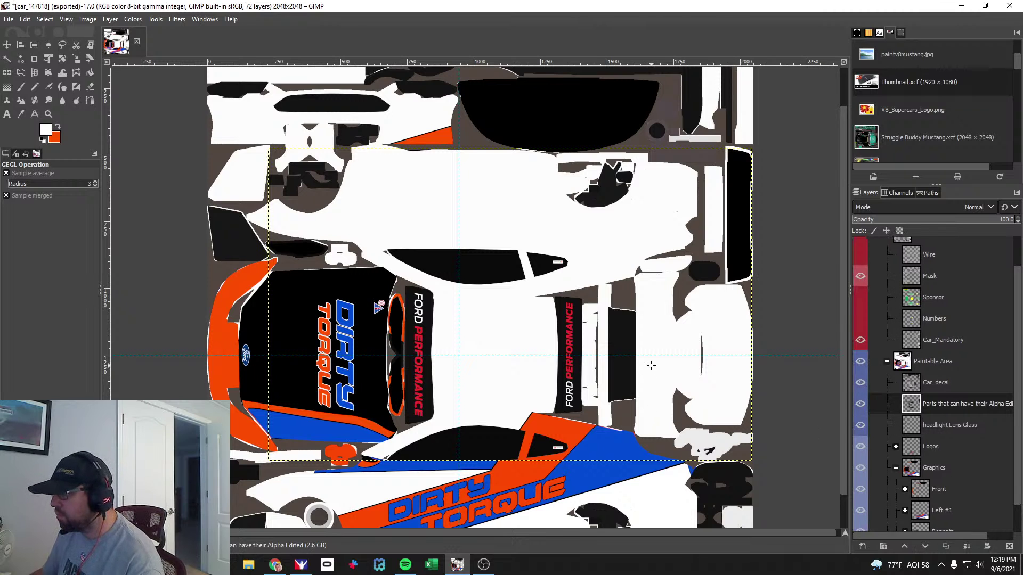
# Switch to iRacing and examine the headlights on the front of the Mustang model.
pyautogui.hotkey('alt', 'Tab')
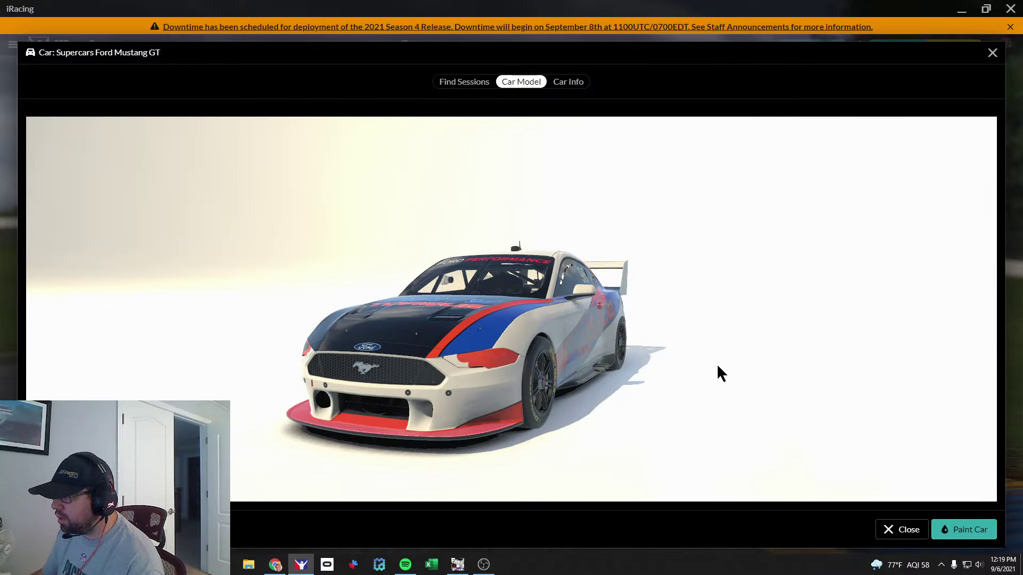
pyautogui.moveTo(717, 363); pyautogui.dragTo(710, 386)
pyautogui.scroll(3, 653, 399)
pyautogui.scroll(2, 709, 371)
pyautogui.scroll(-3, 742, 400)
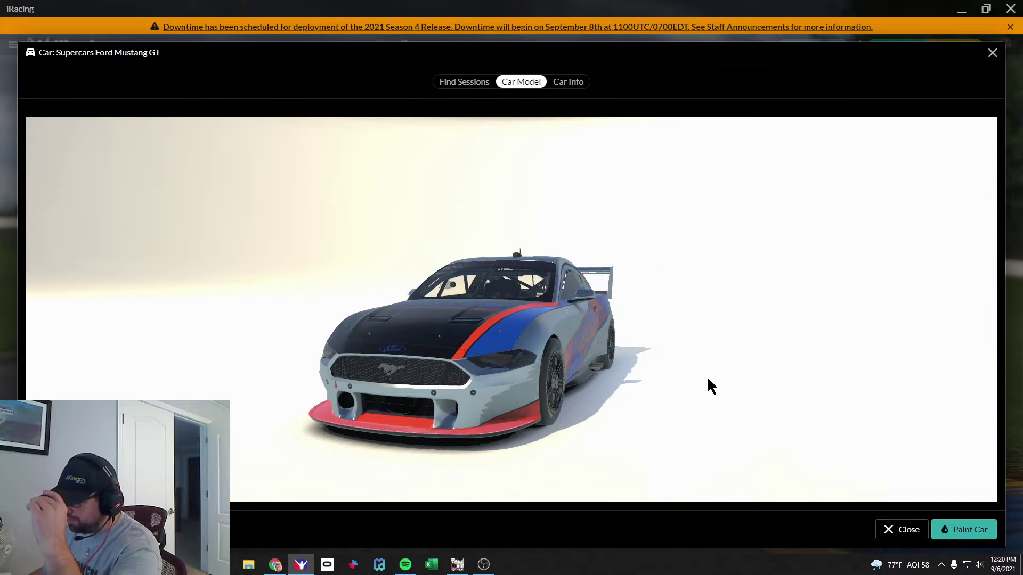
# Switch to GIMP, show Custom Spec Map, erase the two oval headlight shapes from the Front copy layer, and check the car in iRacing.
pyautogui.hotkey('alt', 'Tab')
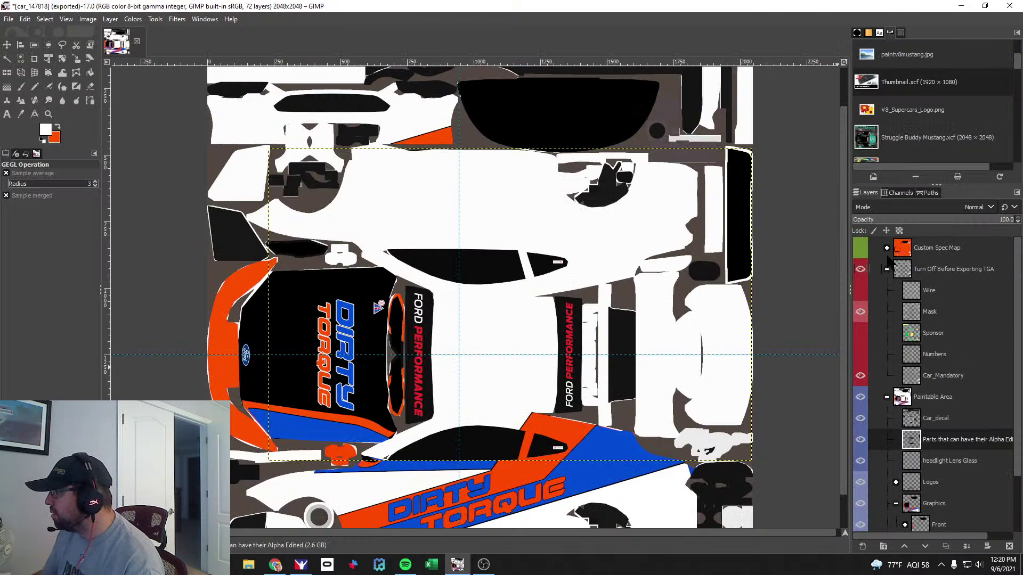
pyautogui.click(887, 249)
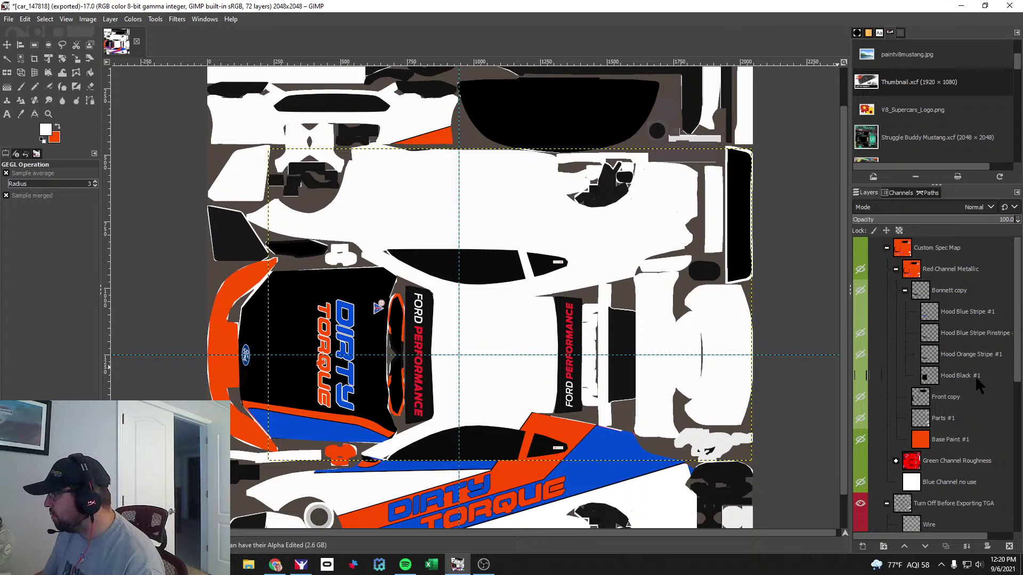
pyautogui.click(859, 248)
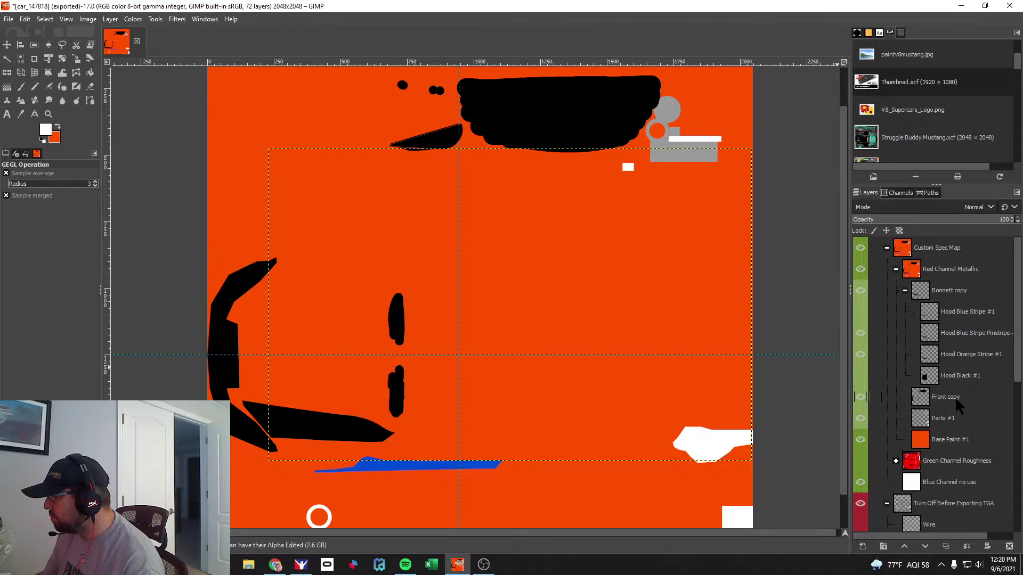
pyautogui.click(955, 400)
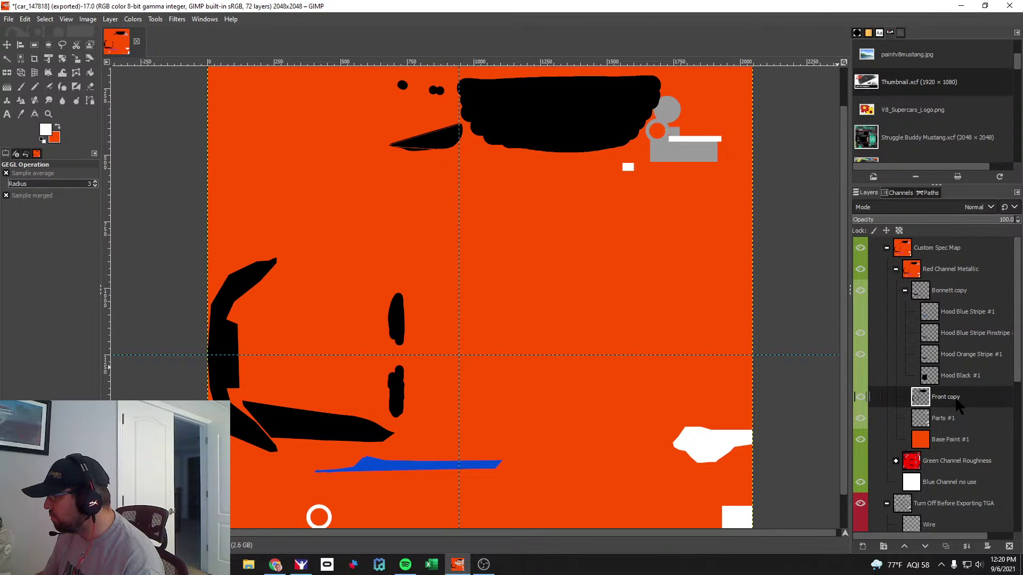
pyautogui.click(90, 86)
pyautogui.moveTo(406, 305)
pyautogui.mouseDown()
pyautogui.moveTo(394, 340)
pyautogui.moveTo(403, 307)
pyautogui.moveTo(398, 416)
pyautogui.moveTo(410, 383)
pyautogui.mouseUp()
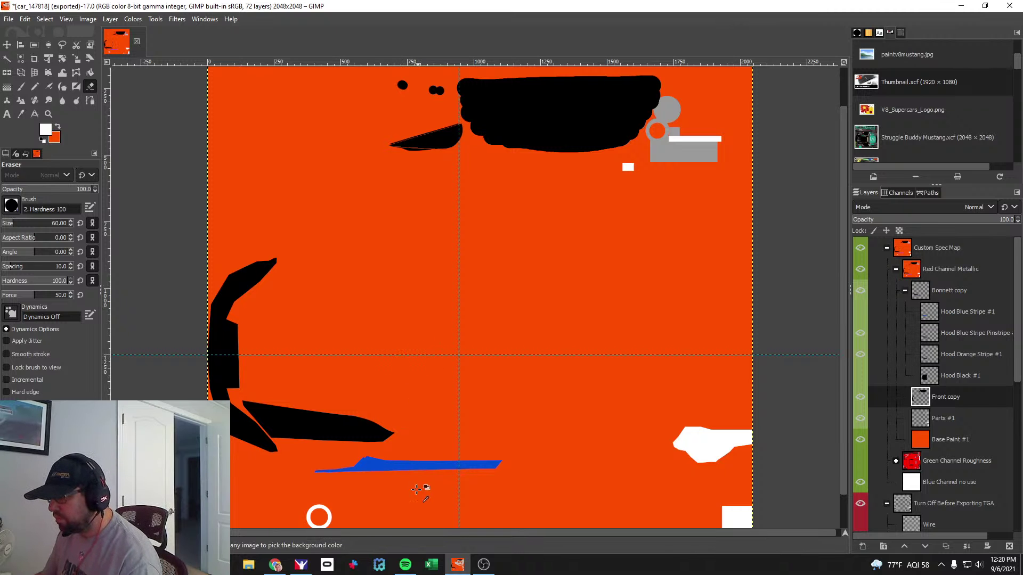
pyautogui.hotkey('alt', 'Tab')
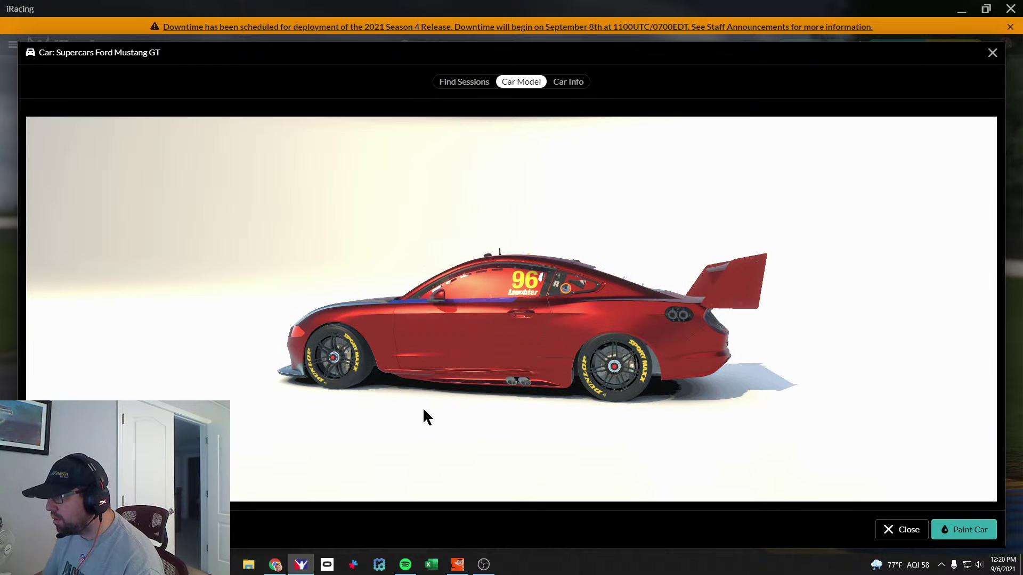
pyautogui.hotkey('alt', 'Tab')
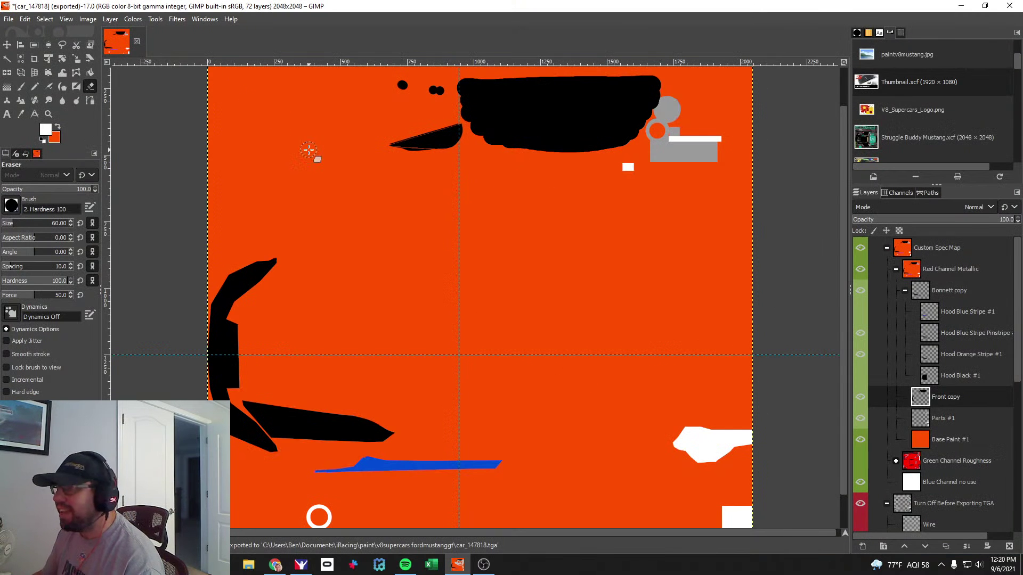
# Export the spec map as car_spec_147818.tga in the v8supercars fordmustanggt folder, replacing the existing file.
pyautogui.click(9, 20)
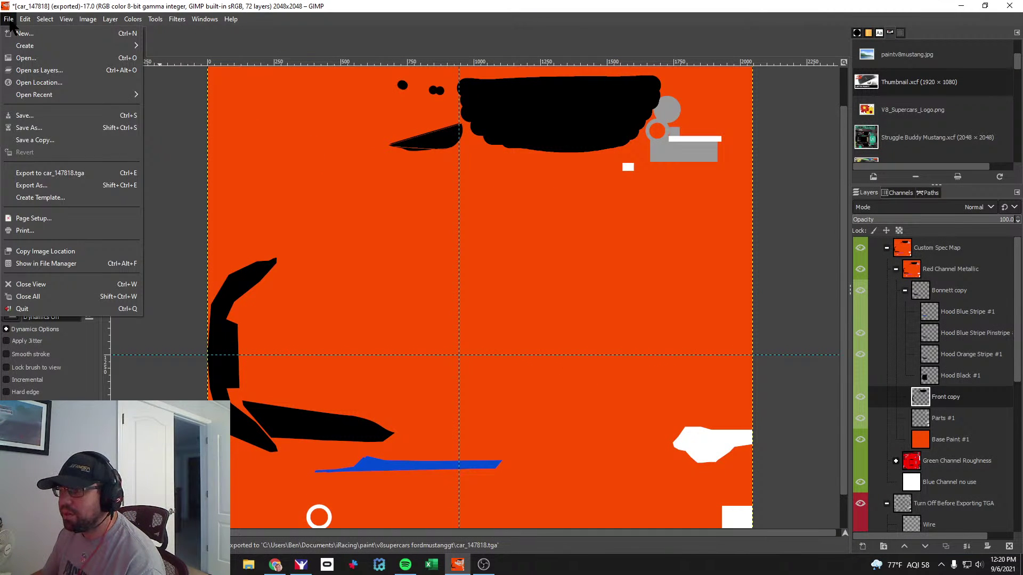
pyautogui.click(50, 187)
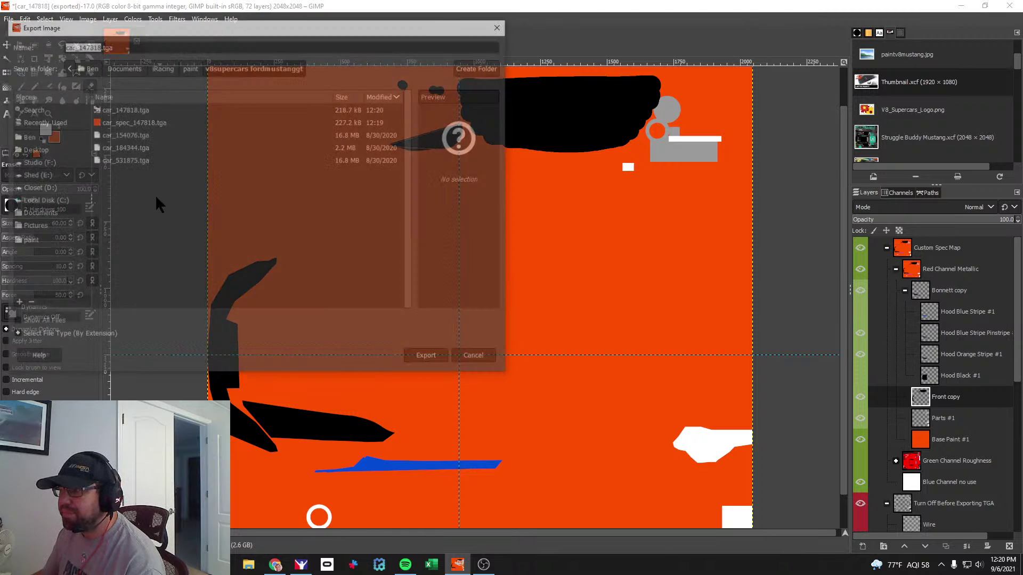
pyautogui.click(132, 121)
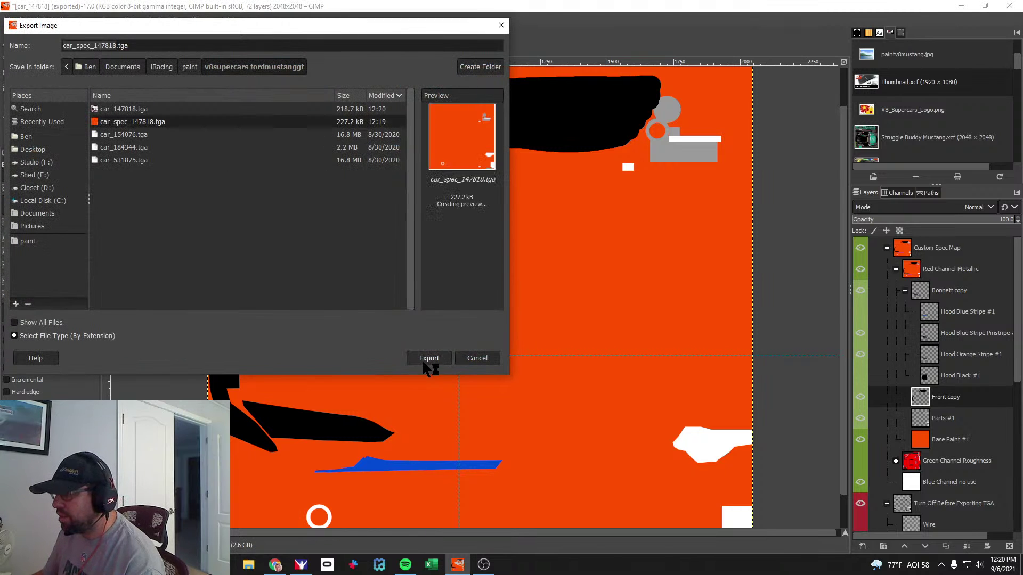
pyautogui.click(428, 358)
pyautogui.click(287, 247)
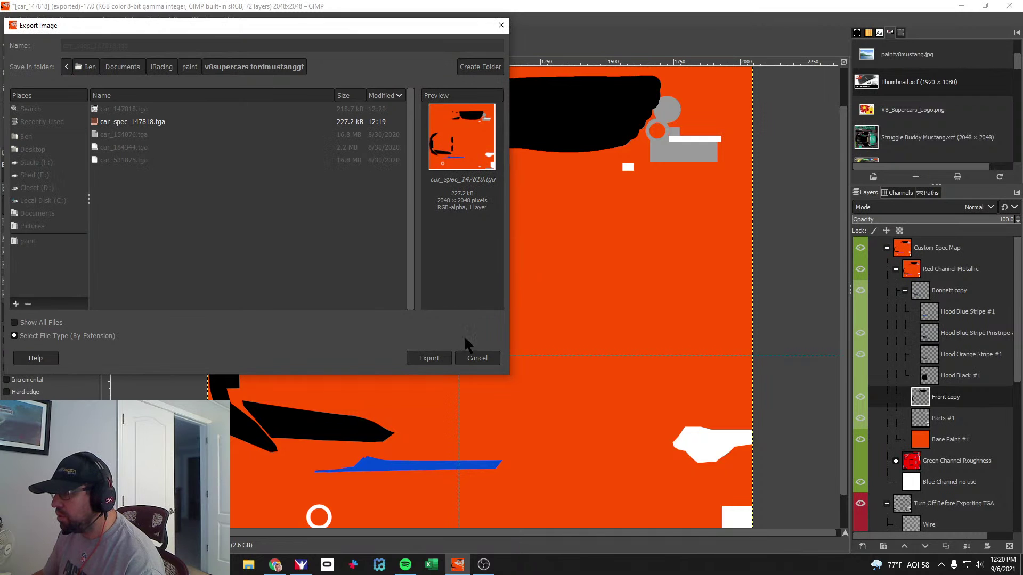
pyautogui.click(516, 327)
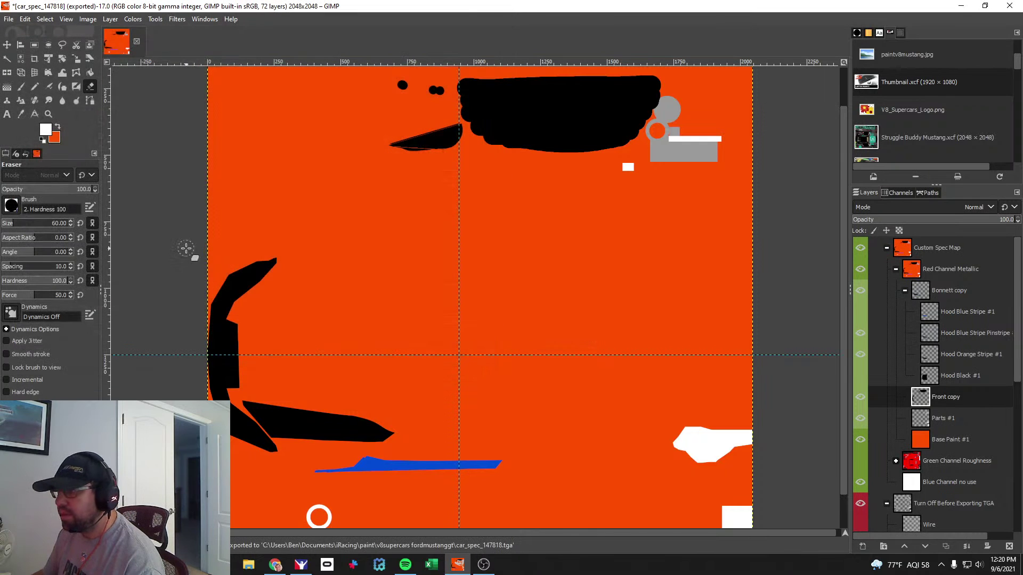
# Hide the Custom Spec Map group and export the paint over car_147818.tga with RLE compression and bottom left origin.
pyautogui.click(9, 19)
pyautogui.click(8, 19)
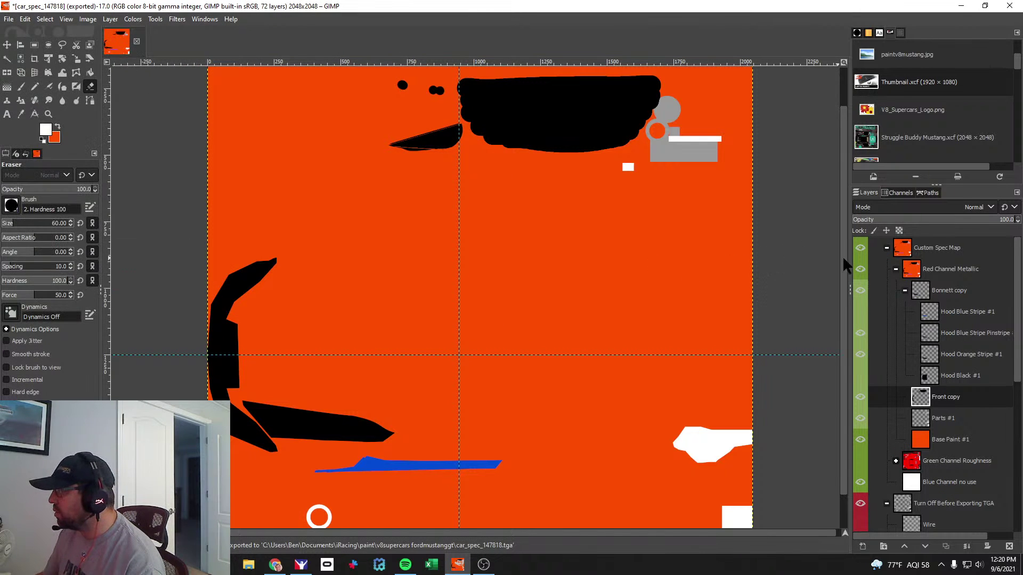
pyautogui.click(860, 247)
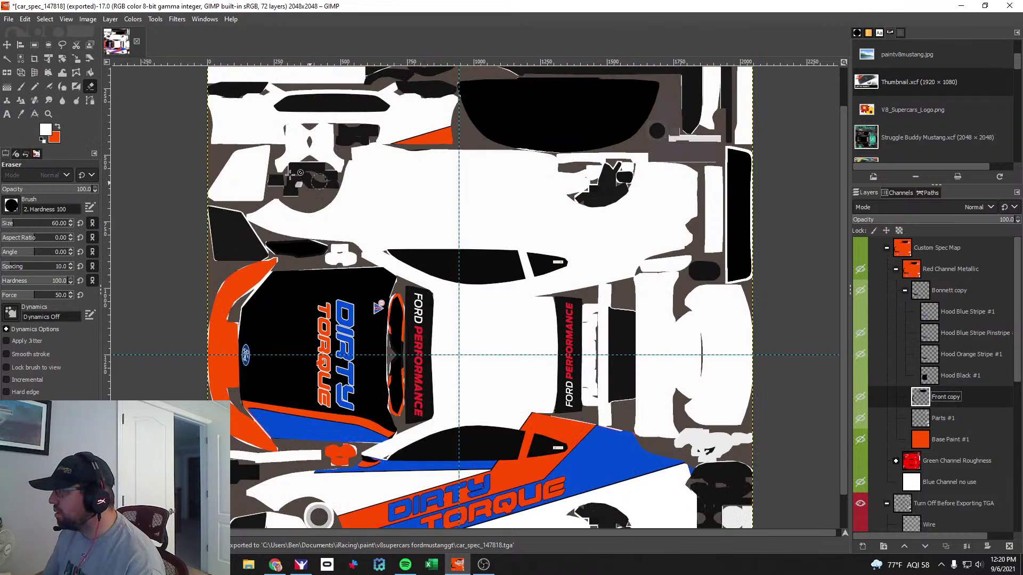
pyautogui.click(25, 20)
pyautogui.moveTo(9, 19)
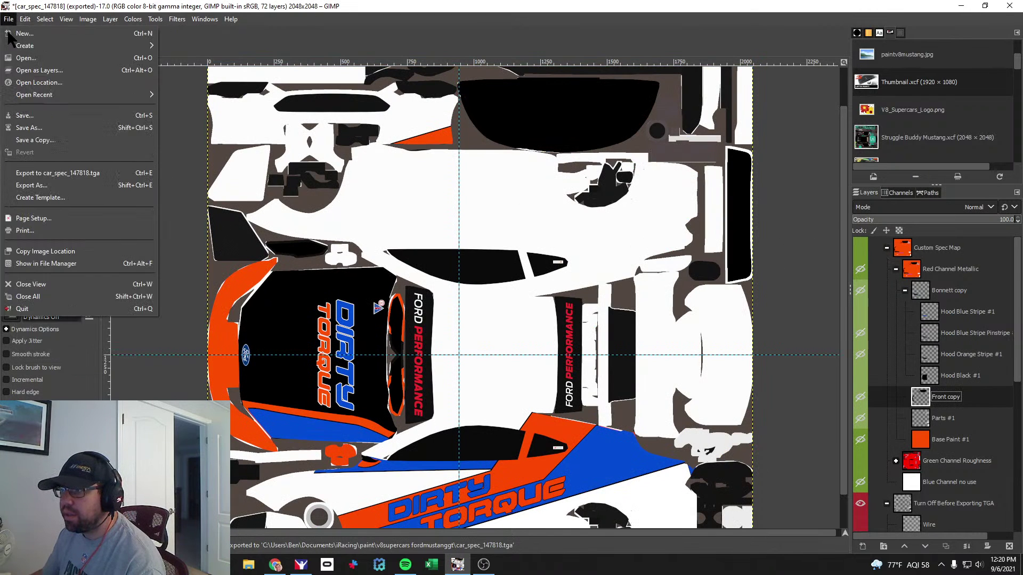
pyautogui.click(46, 187)
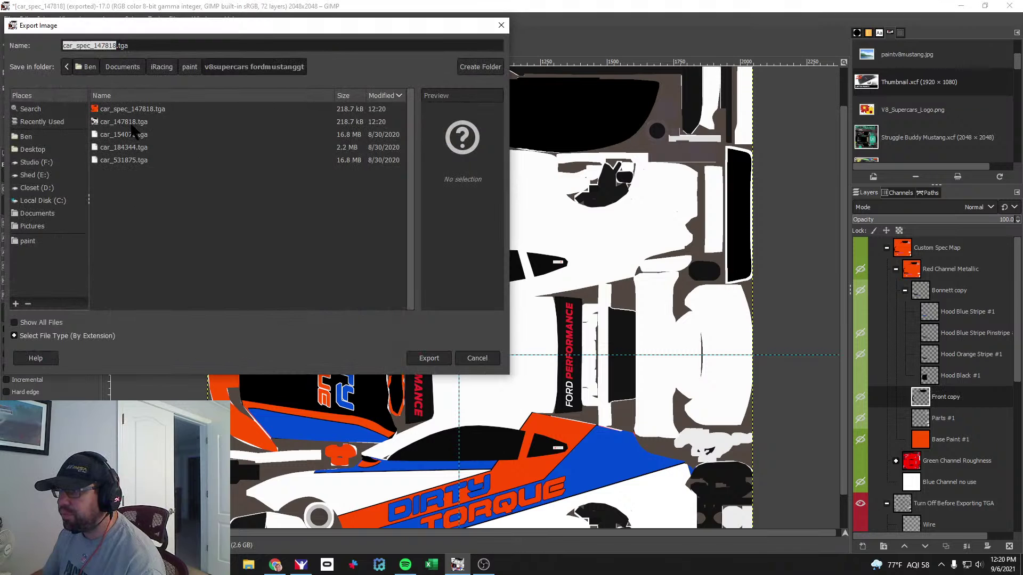
pyautogui.click(129, 122)
pyautogui.click(428, 358)
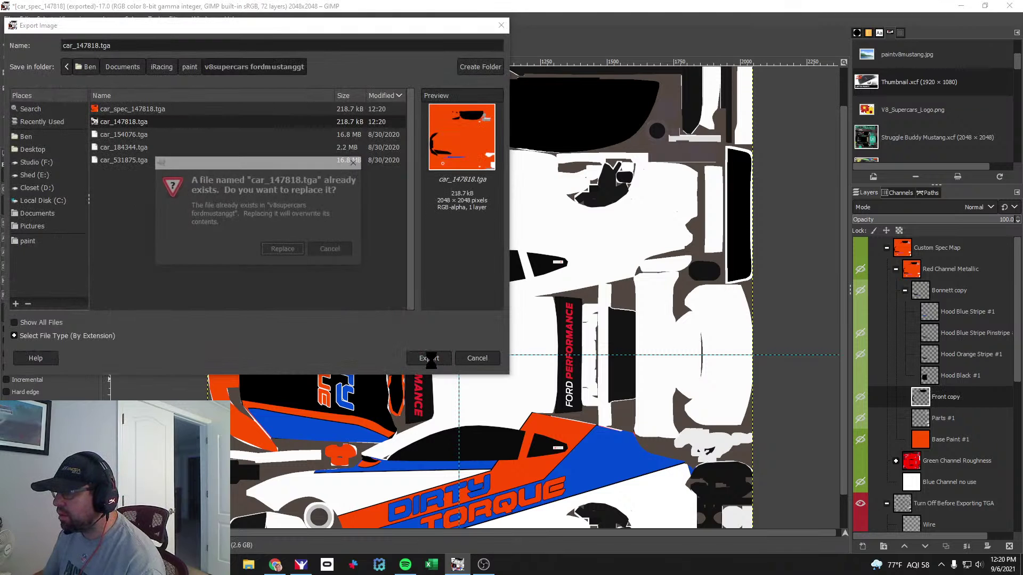
pyautogui.click(277, 250)
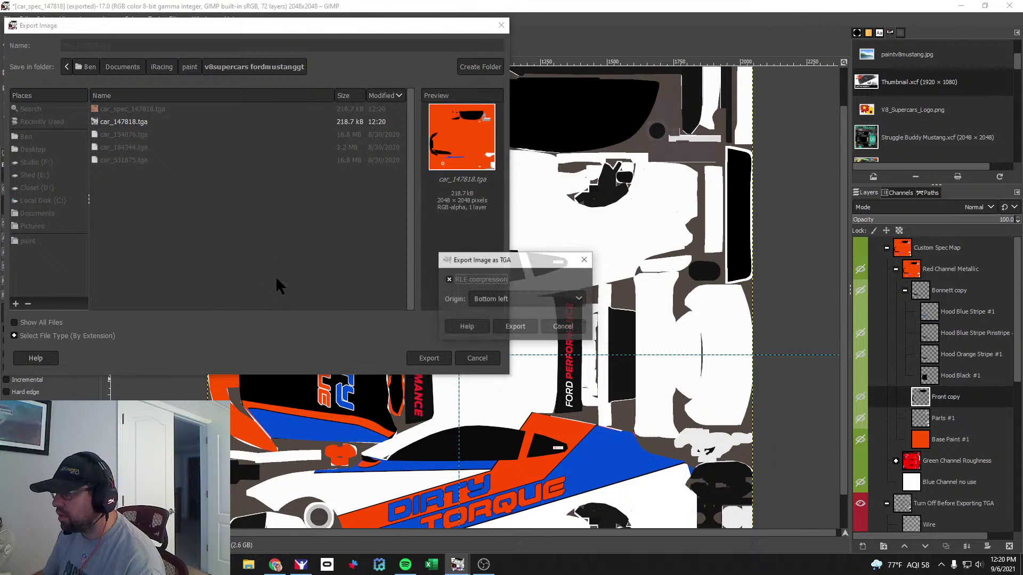
pyautogui.click(514, 331)
# Switch to iRacing and rotate the Mustang to inspect its front and headlights.
pyautogui.hotkey('alt', 'Tab')
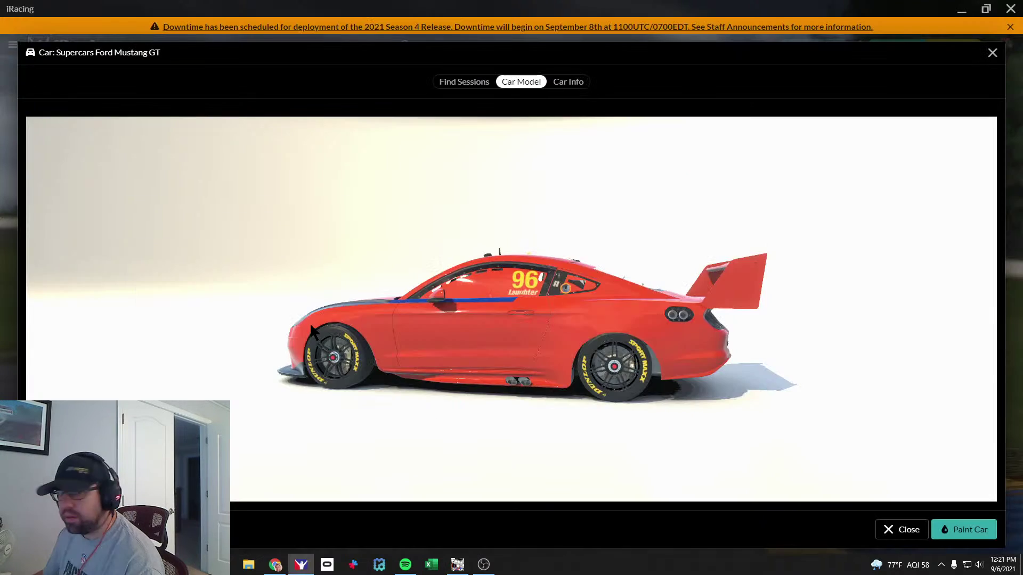
pyautogui.moveTo(360, 368); pyautogui.dragTo(486, 362)
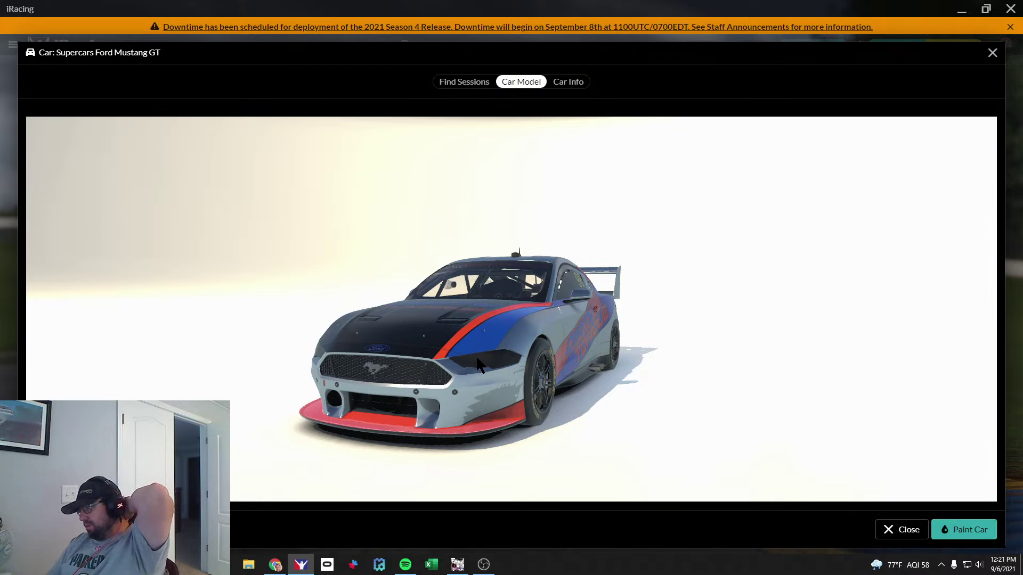
# Rotate the Mustang in the iRacing viewer to inspect its side, front bumper and splitter.
pyautogui.moveTo(478, 367); pyautogui.dragTo(409, 351)
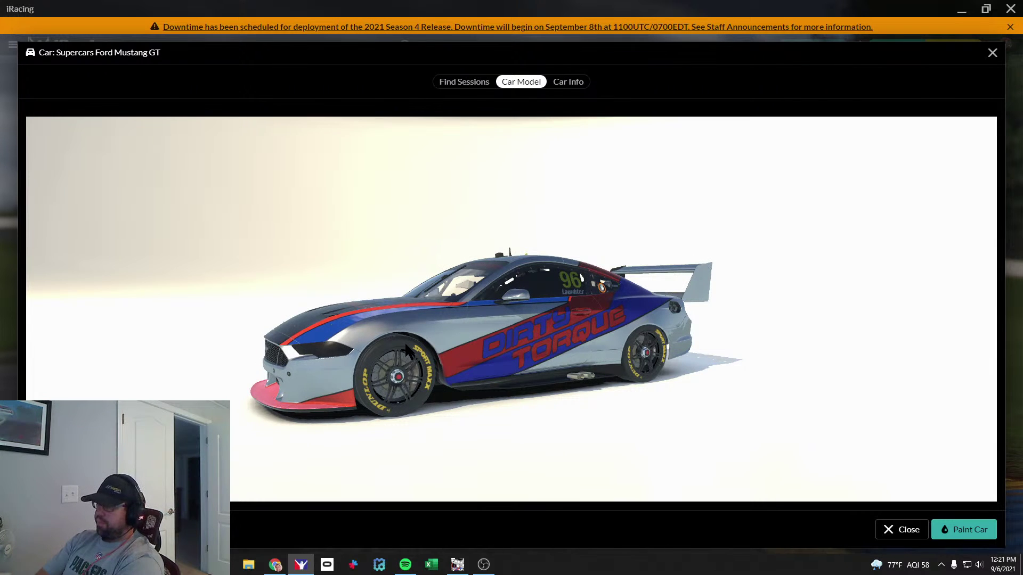
pyautogui.moveTo(363, 358); pyautogui.dragTo(349, 344)
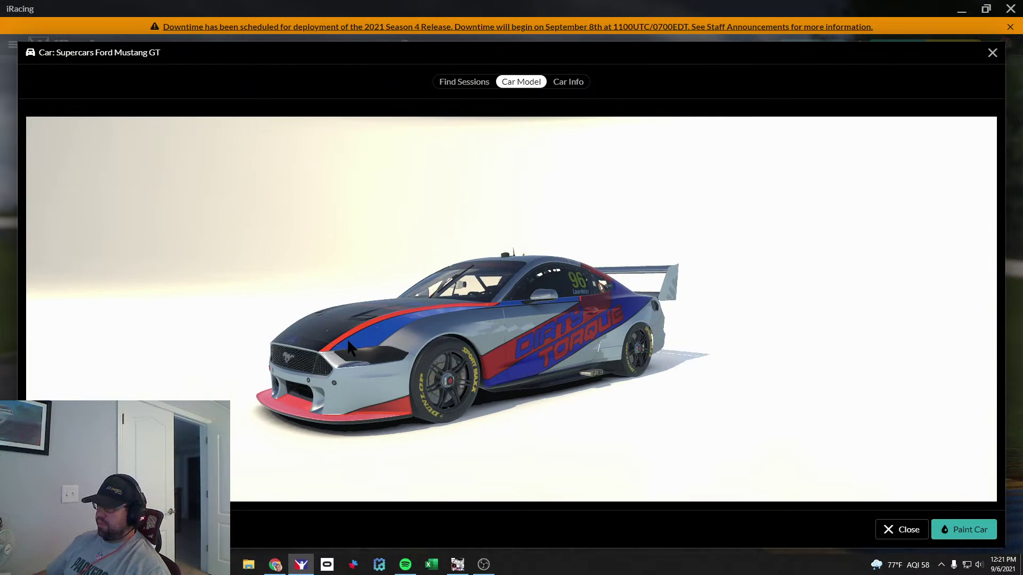
pyautogui.moveTo(408, 429); pyautogui.dragTo(351, 410)
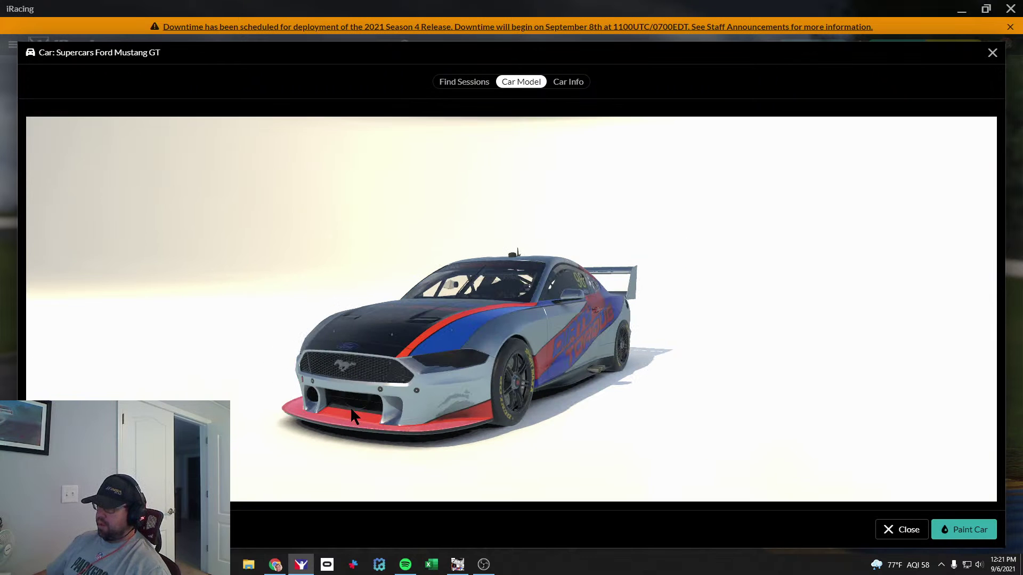
pyautogui.moveTo(424, 460)
pyautogui.mouseDown()
pyautogui.moveTo(413, 447)
pyautogui.moveTo(424, 441)
pyautogui.mouseUp()
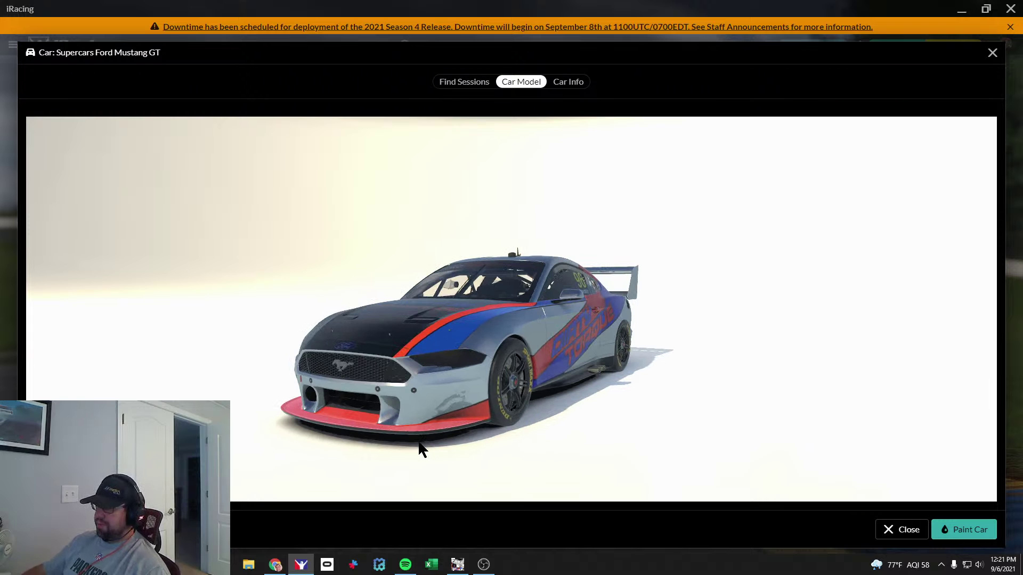
# Switch to GIMP and select the Splitter Orange 1 layer in the Front group under Graphics, toggling its visibility to check it.
pyautogui.hotkey('alt', 'Tab')
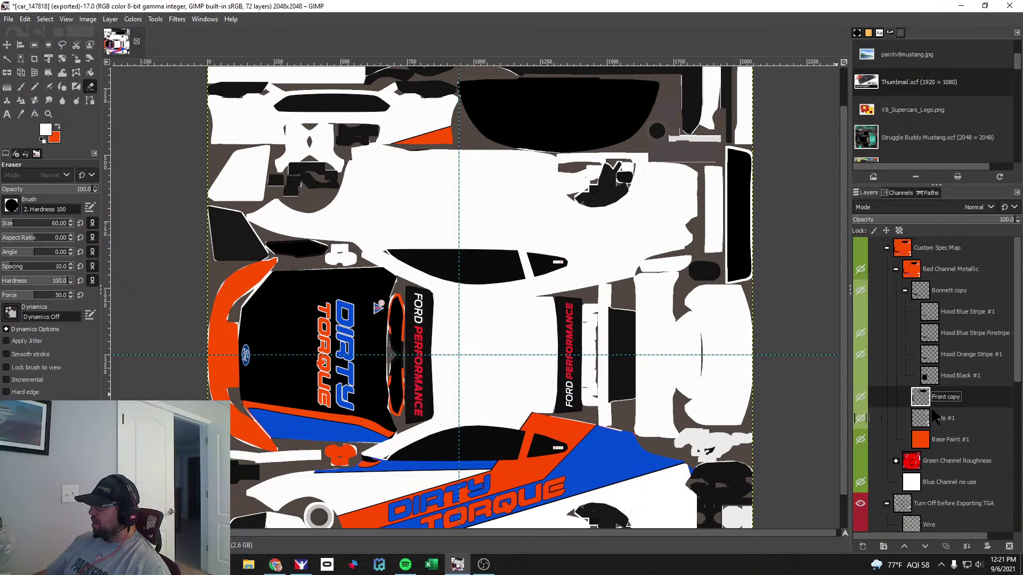
pyautogui.scroll(-8, 934, 418)
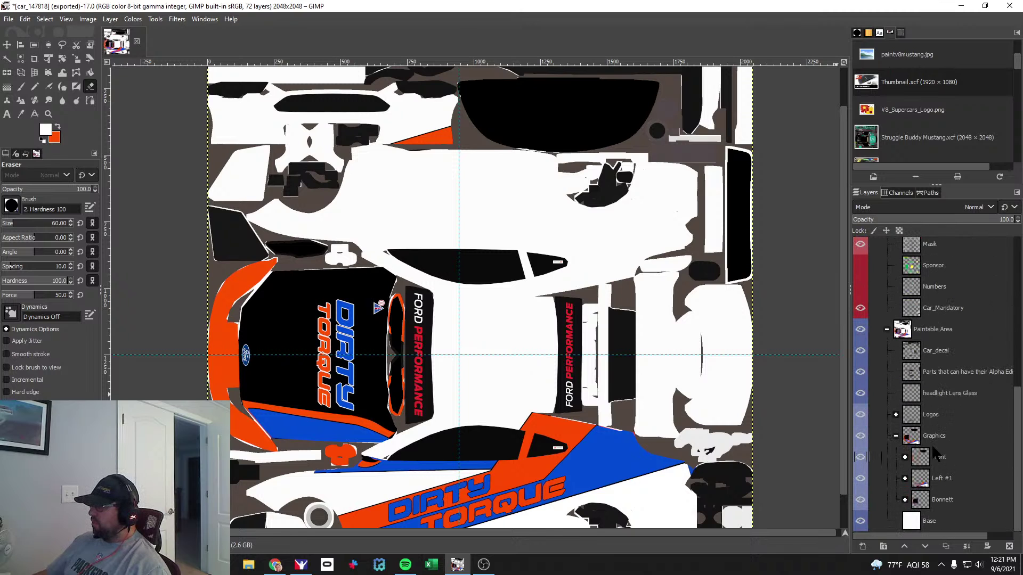
pyautogui.click(945, 457)
pyautogui.click(905, 457)
pyautogui.click(972, 374)
pyautogui.click(861, 372)
pyautogui.click(861, 372)
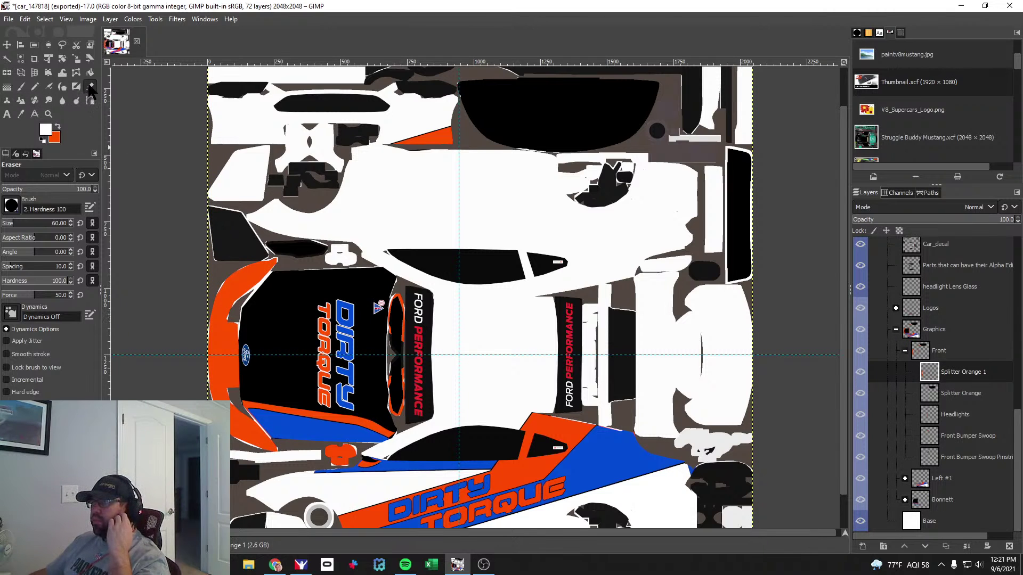
# Reset the colors to default and bucket-fill the front splitter shape on Splitter Orange 1 with black.
pyautogui.click(90, 73)
pyautogui.click(220, 378)
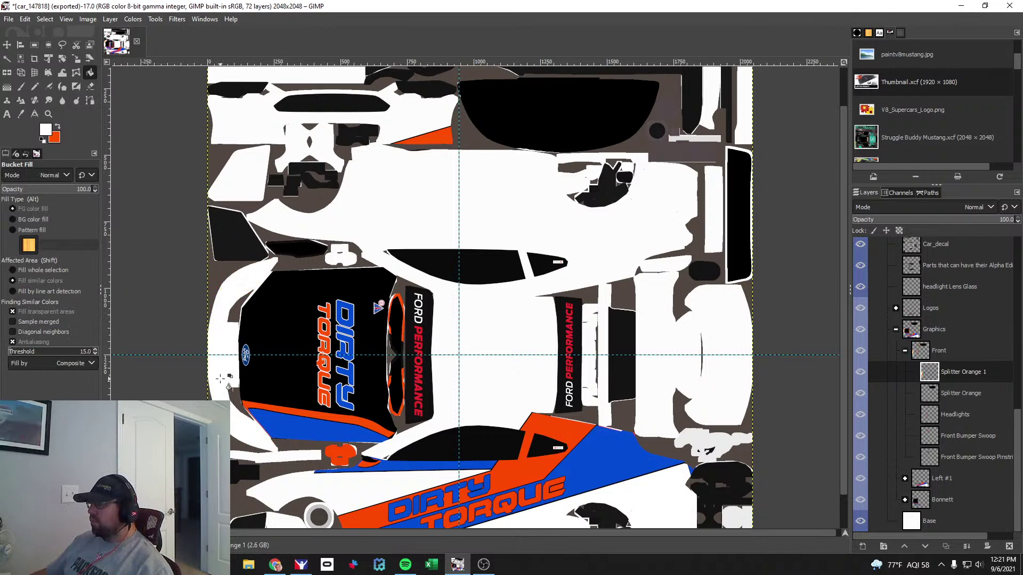
pyautogui.hotkey('ctrl', 'z')
pyautogui.click(43, 140)
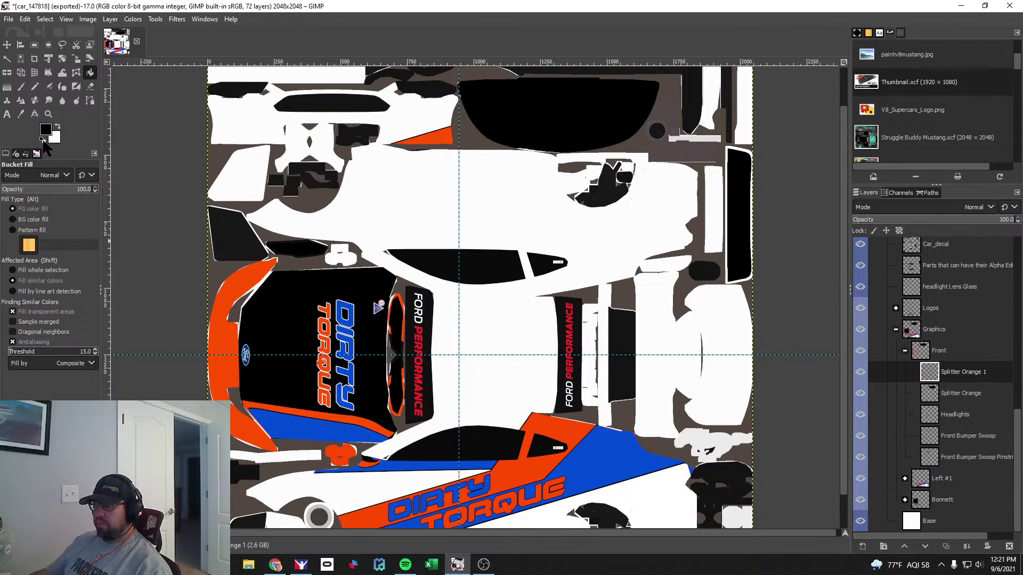
pyautogui.click(220, 358)
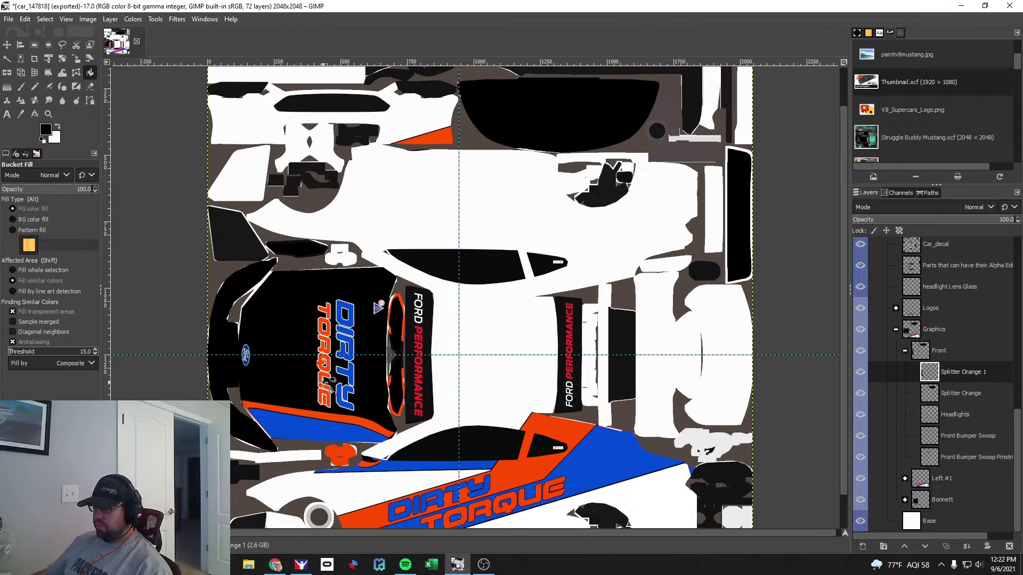
pyautogui.hotkey('ctrl', 'z')
pyautogui.click(228, 339)
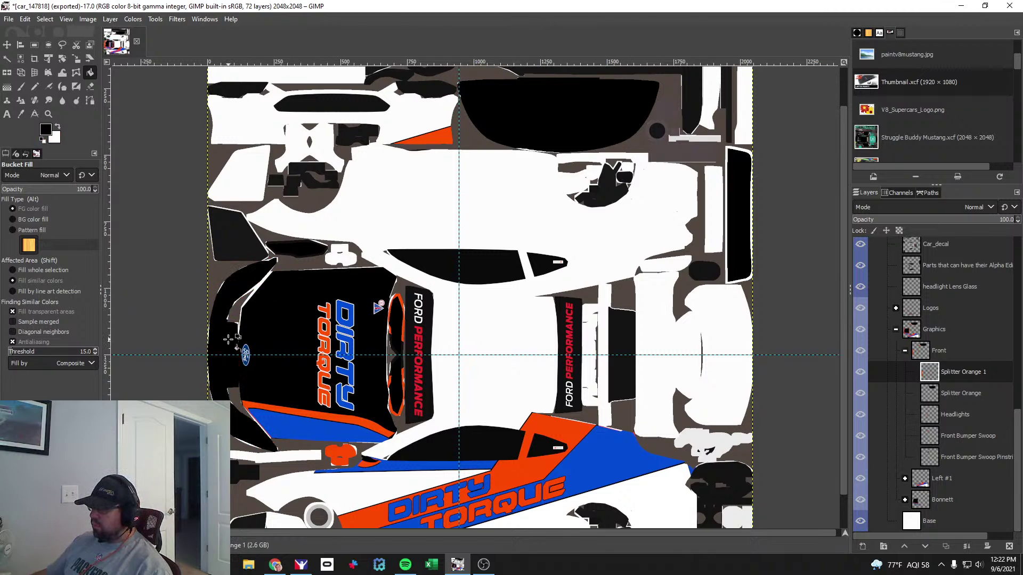
pyautogui.press('ctrl')
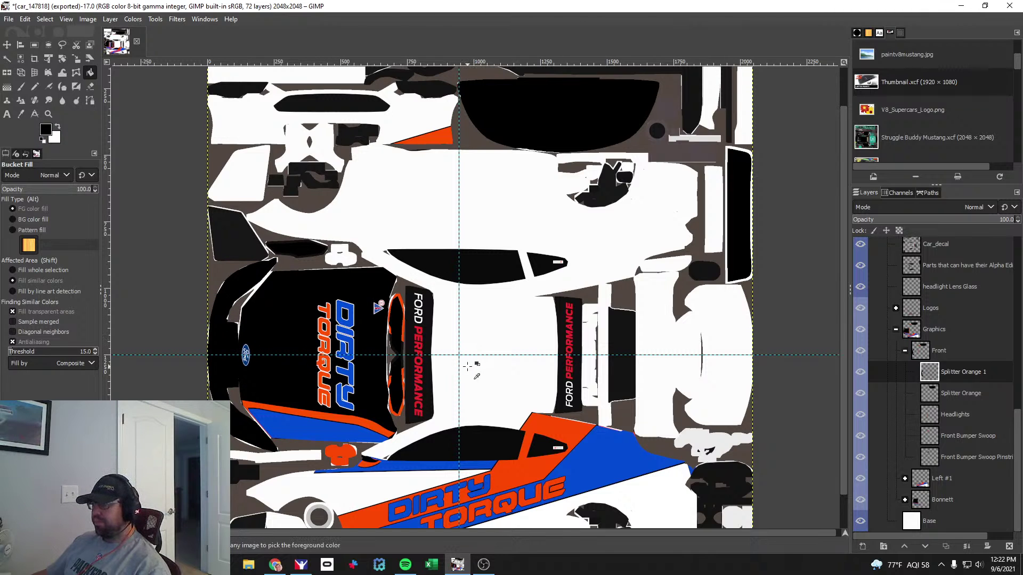
# Export the paint over car_147818.tga and check the splitter on the car in iRacing.
pyautogui.click(8, 18)
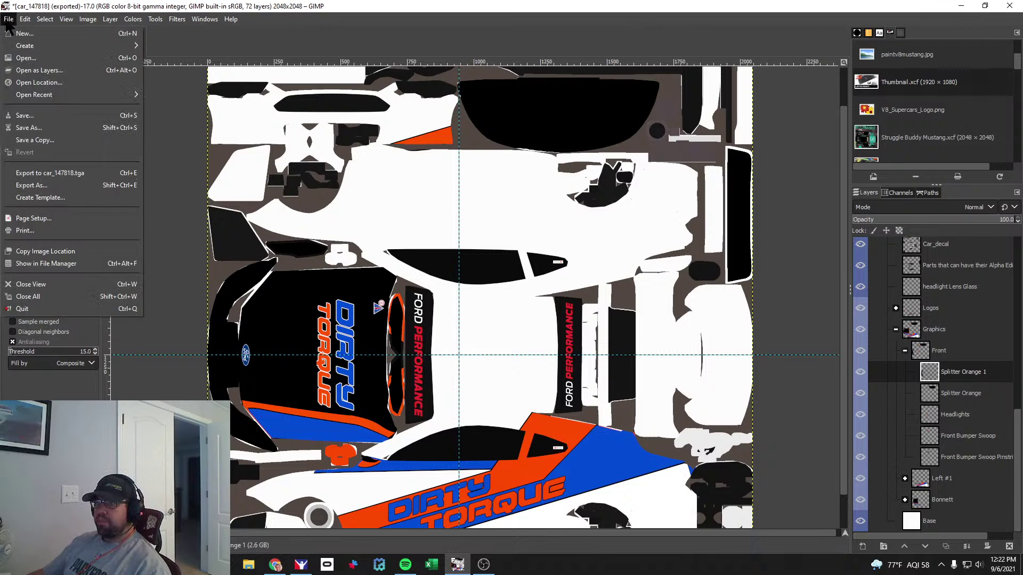
pyautogui.click(71, 175)
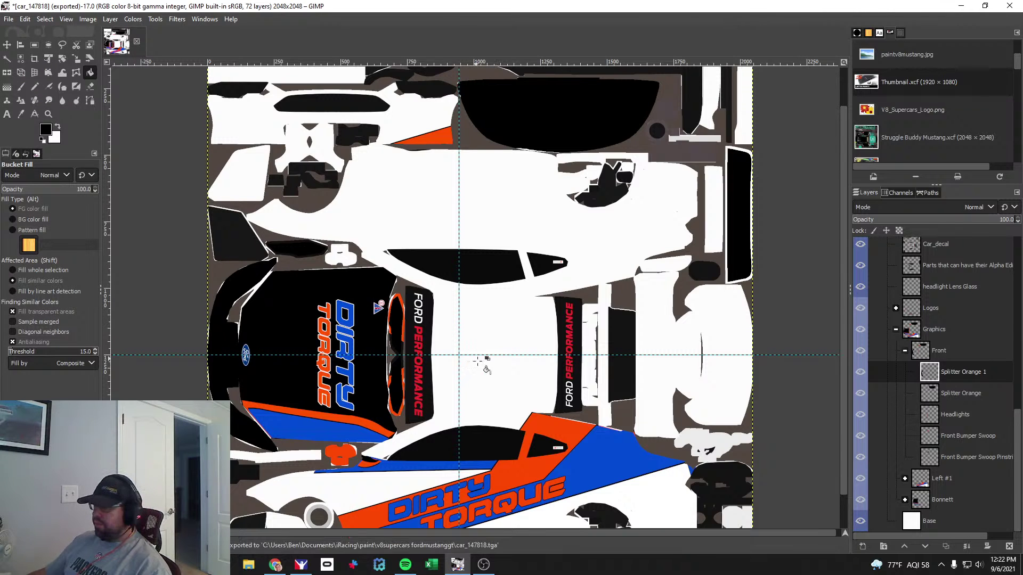
pyautogui.hotkey('alt', 'Tab')
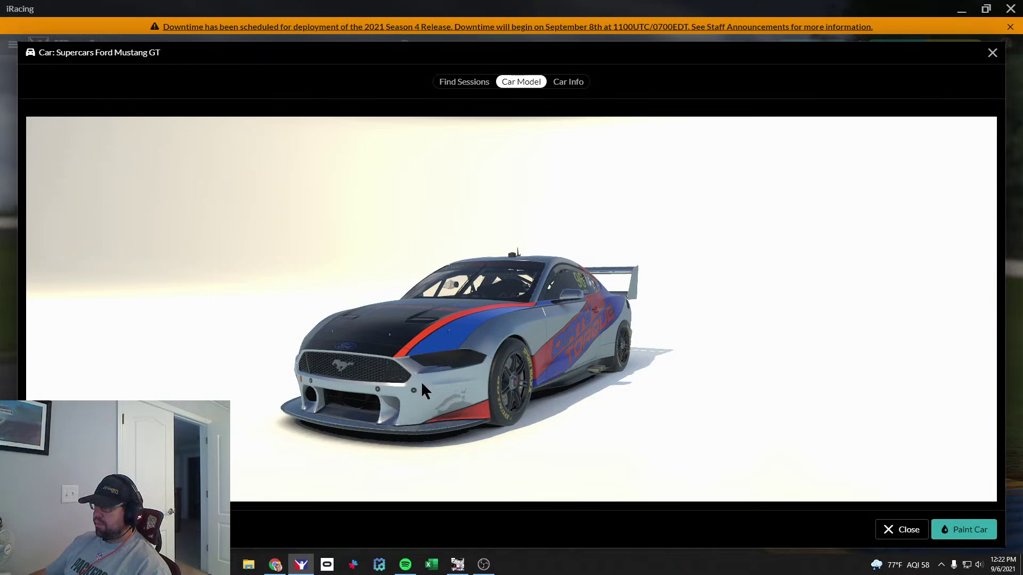
pyautogui.moveTo(453, 385); pyautogui.dragTo(472, 344)
# Return to GIMP, show the Custom Spec Map group, and erase the black splitter shape from the Front copy layer.
pyautogui.click(457, 564)
pyautogui.scroll(-2, 934, 336)
pyautogui.scroll(3, 934, 339)
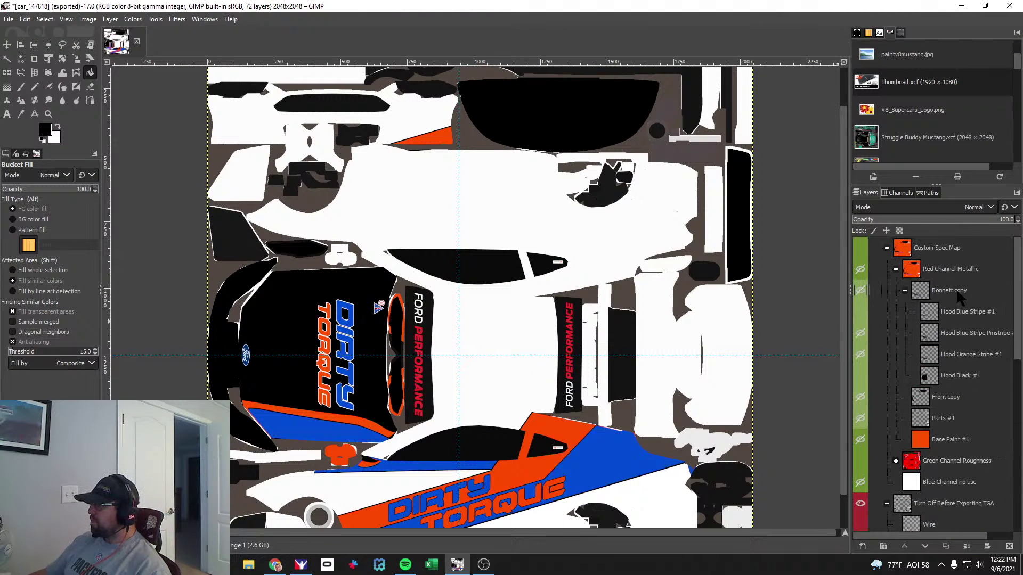
pyautogui.click(861, 247)
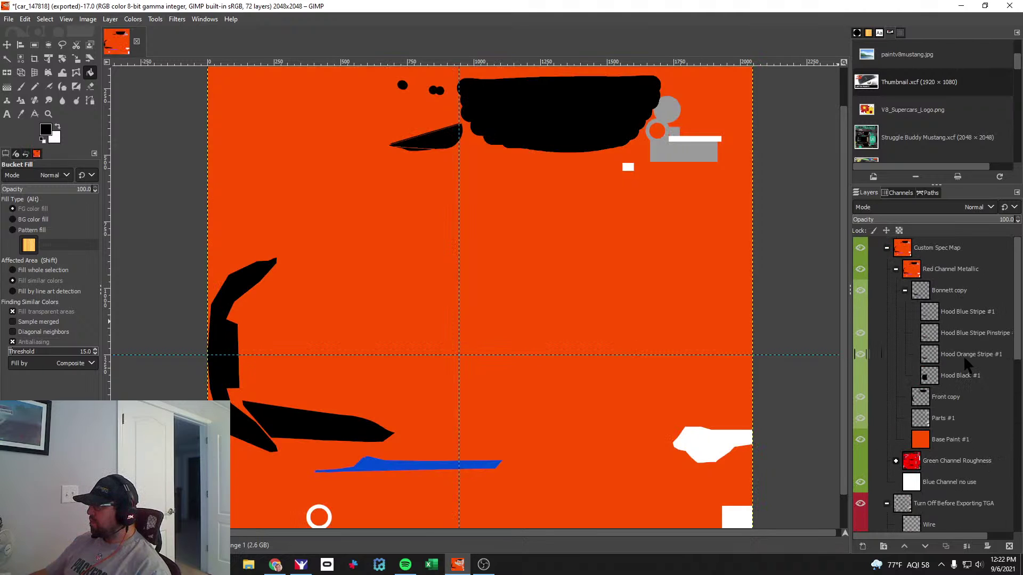
pyautogui.click(945, 397)
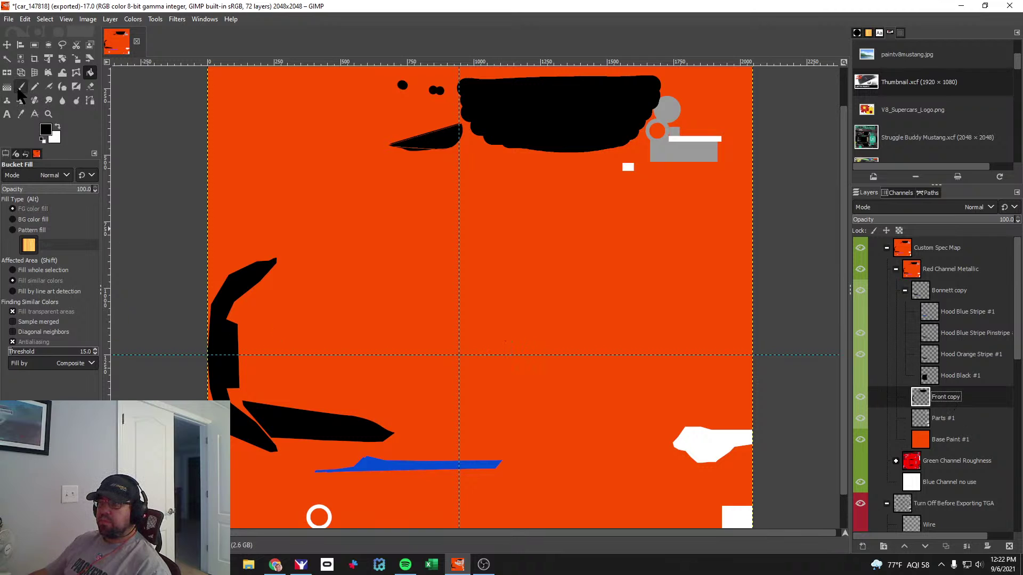
pyautogui.click(90, 86)
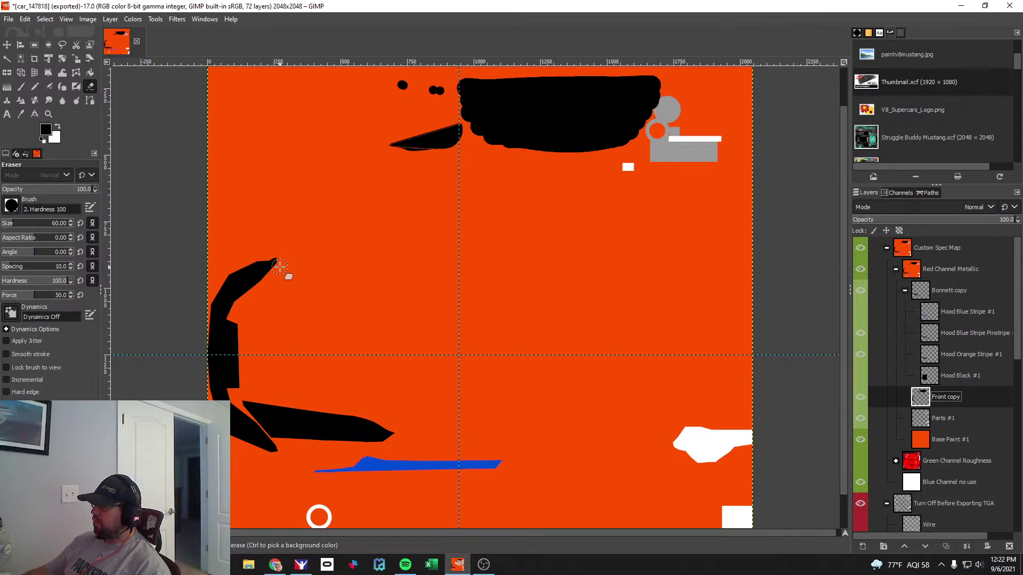
pyautogui.moveTo(279, 267)
pyautogui.mouseDown()
pyautogui.moveTo(231, 271)
pyautogui.moveTo(234, 299)
pyautogui.moveTo(248, 301)
pyautogui.moveTo(205, 312)
pyautogui.moveTo(216, 331)
pyautogui.moveTo(245, 337)
pyautogui.moveTo(215, 342)
pyautogui.moveTo(235, 371)
pyautogui.moveTo(217, 363)
pyautogui.moveTo(234, 437)
pyautogui.moveTo(273, 455)
pyautogui.moveTo(235, 409)
pyautogui.moveTo(233, 378)
pyautogui.moveTo(253, 442)
pyautogui.mouseUp()
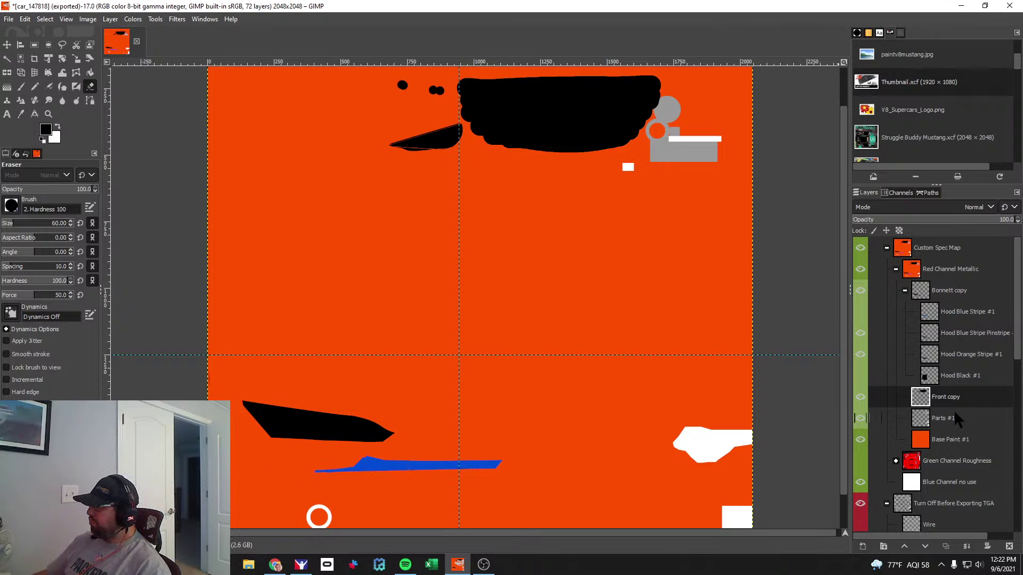
# Toggle the Red Channel Metallic group and its hood stripe layers off and on to identify which shape each one holds.
pyautogui.click(861, 269)
pyautogui.click(860, 269)
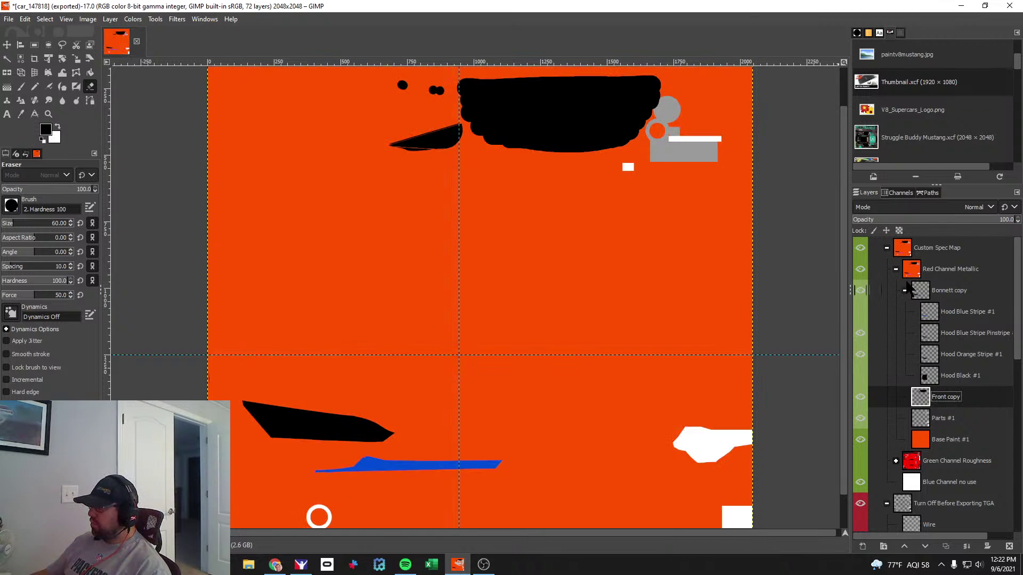
pyautogui.click(949, 290)
pyautogui.click(969, 355)
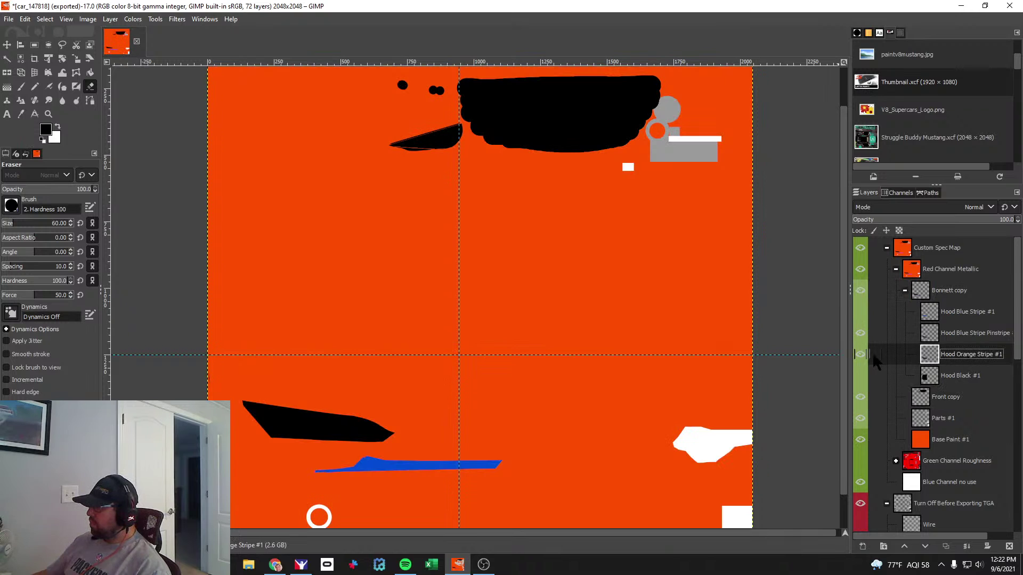
pyautogui.click(856, 355)
pyautogui.click(856, 354)
pyautogui.click(860, 333)
pyautogui.click(861, 336)
pyautogui.click(863, 337)
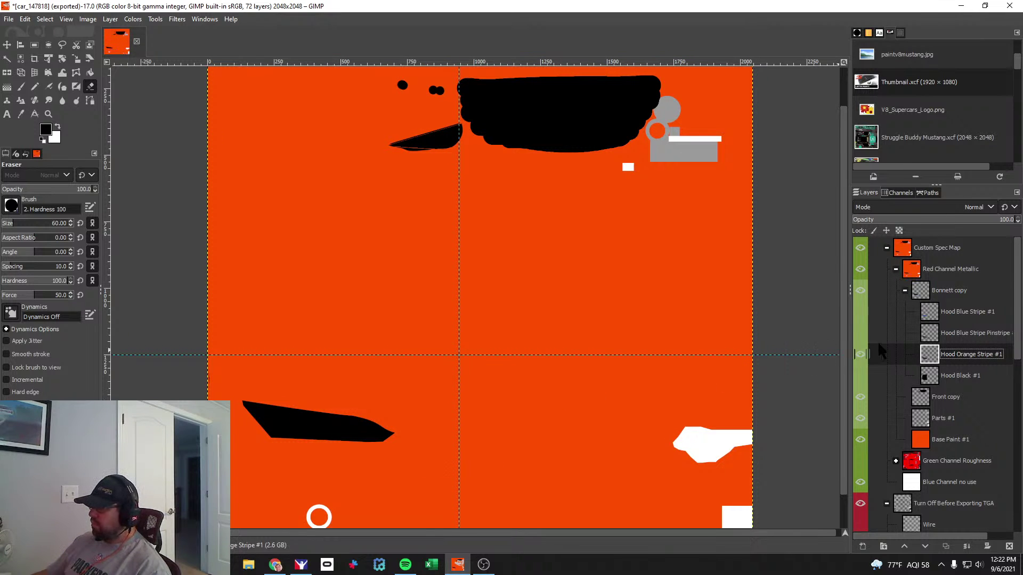
pyautogui.click(859, 354)
pyautogui.click(859, 354)
pyautogui.click(861, 373)
pyautogui.click(861, 375)
pyautogui.click(859, 355)
pyautogui.click(859, 353)
pyautogui.click(860, 332)
# Use Color Exchange on the Hood Blue Stripe Pinstripe #1 layer to replace blue 034cd3 with black.
pyautogui.click(868, 335)
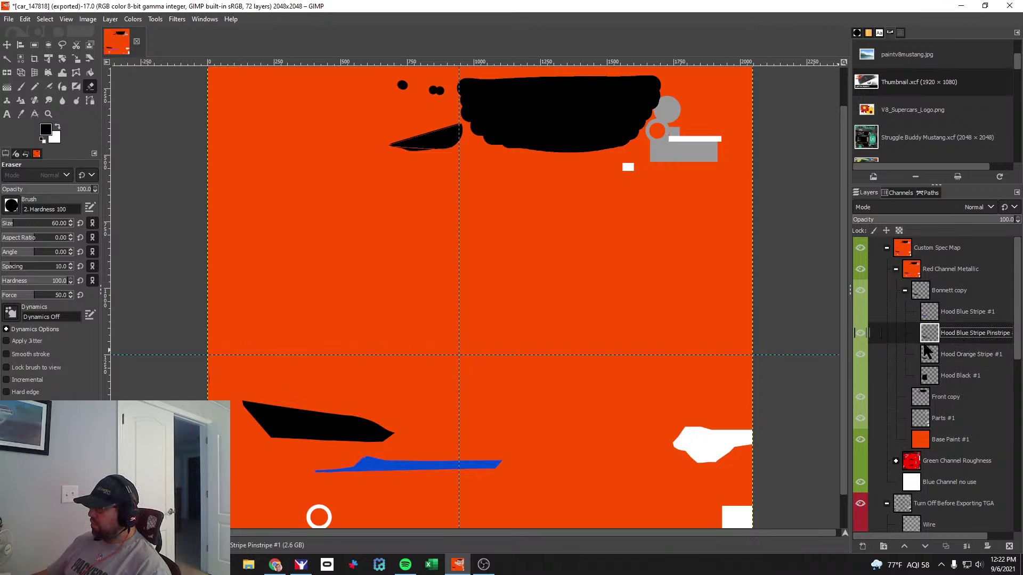
pyautogui.click(133, 19)
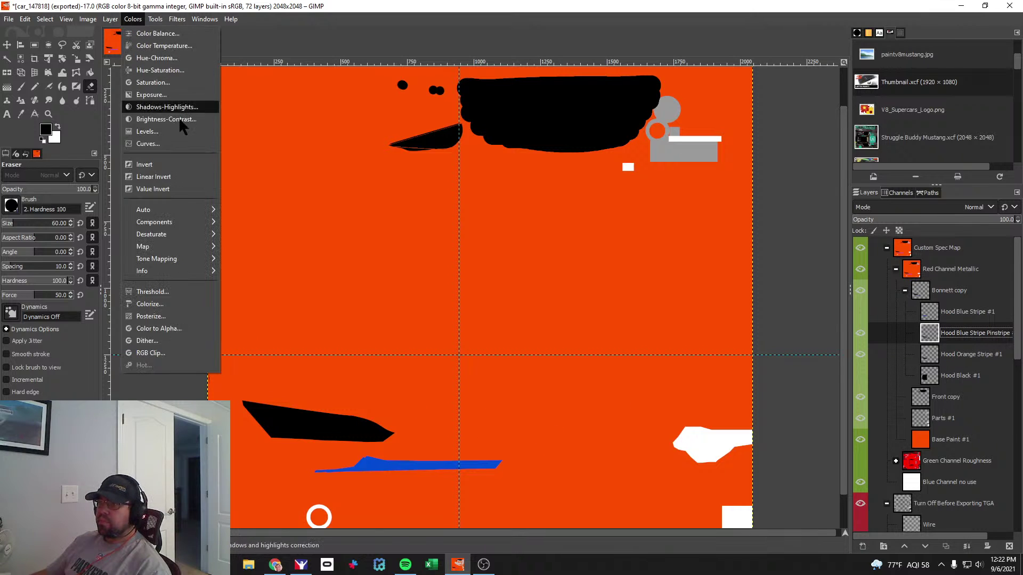
pyautogui.moveTo(170, 250)
pyautogui.click(255, 292)
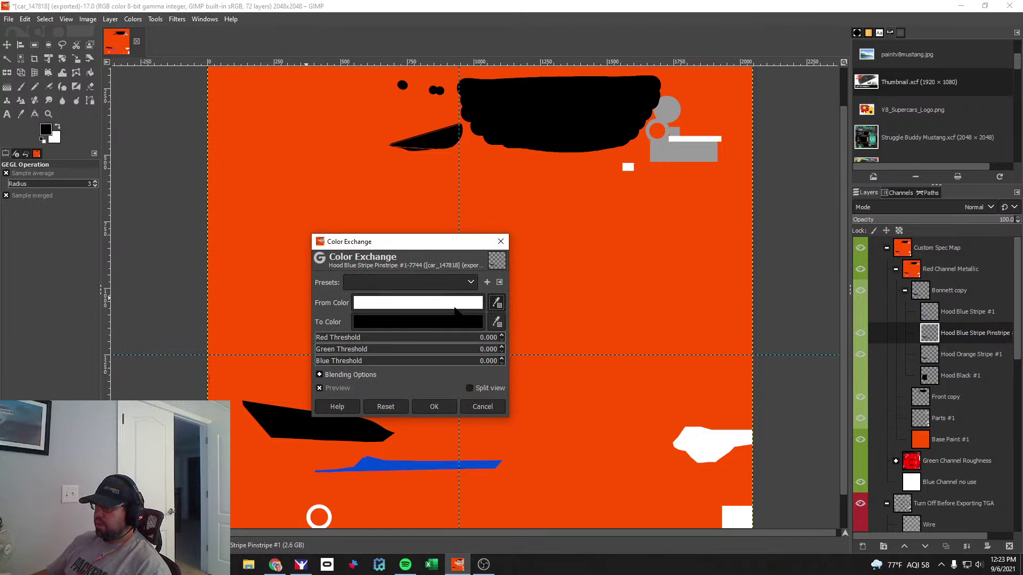
pyautogui.click(460, 306)
pyautogui.click(525, 373)
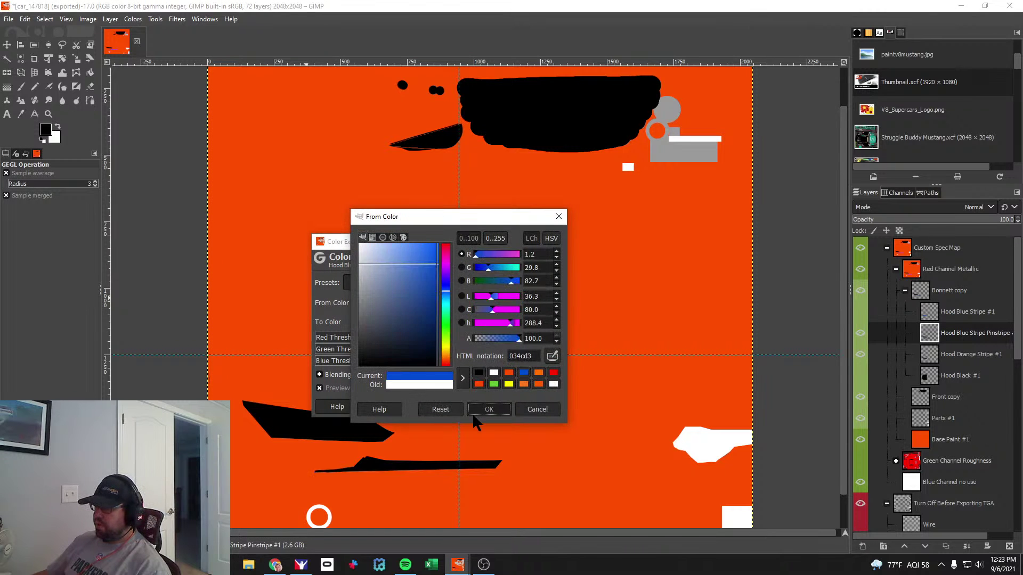
pyautogui.click(473, 411)
pyautogui.click(434, 407)
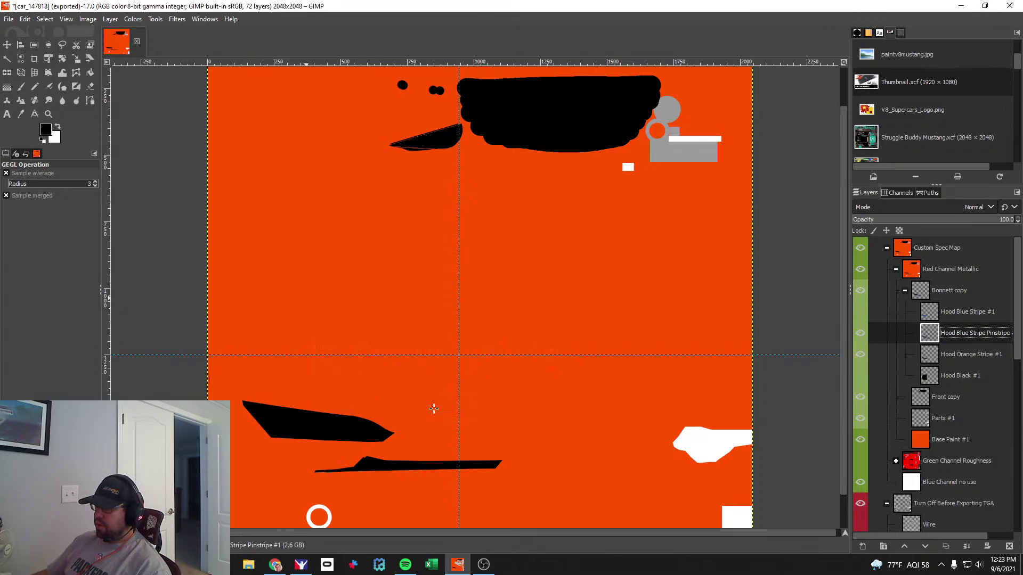
# Export the spec map as car_spec_147818.tga in the v8supercars fordmustanggt folder, replacing the existing file.
pyautogui.click(9, 19)
pyautogui.click(50, 184)
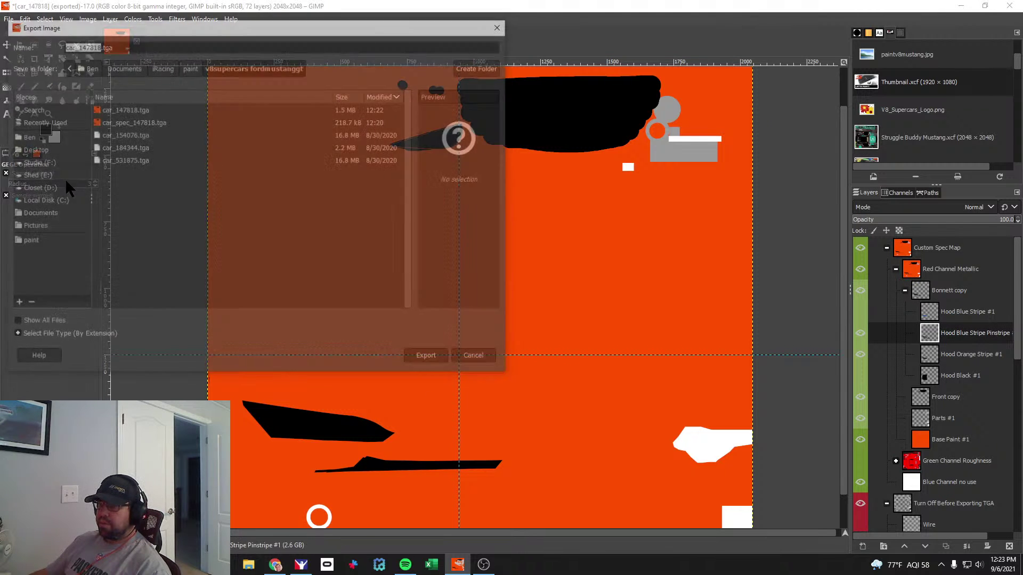
pyautogui.click(142, 123)
pyautogui.click(433, 358)
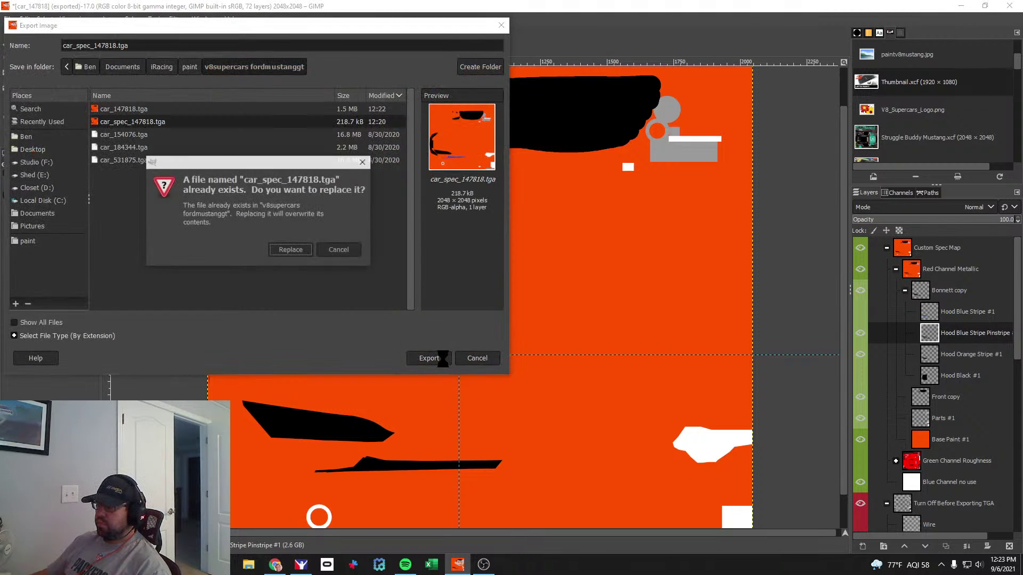
pyautogui.click(292, 254)
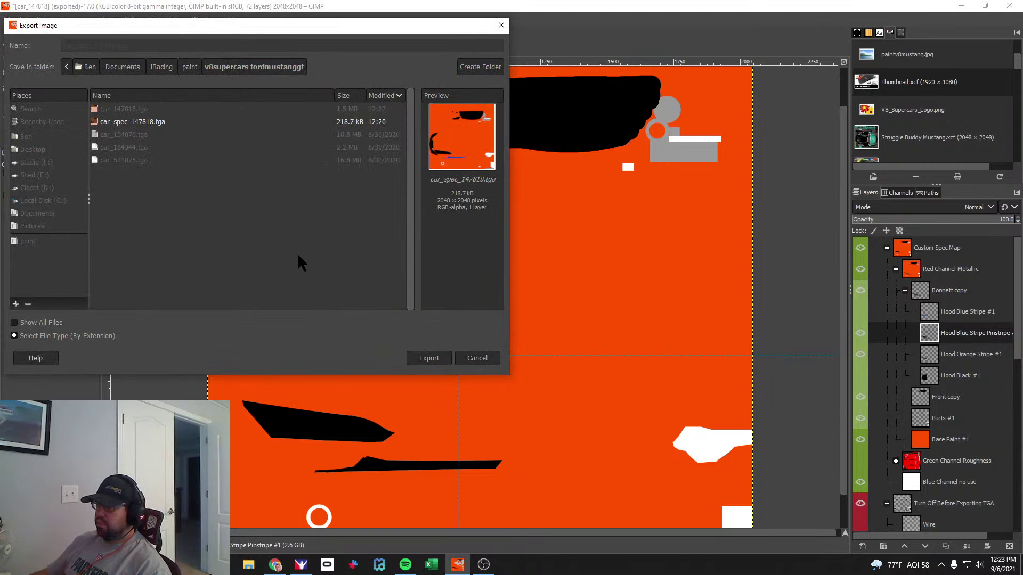
pyautogui.click(503, 329)
# Switch to iRacing and inspect the Mustang's hood, stripes and splitter up close from several angles.
pyautogui.hotkey('alt', 'Tab')
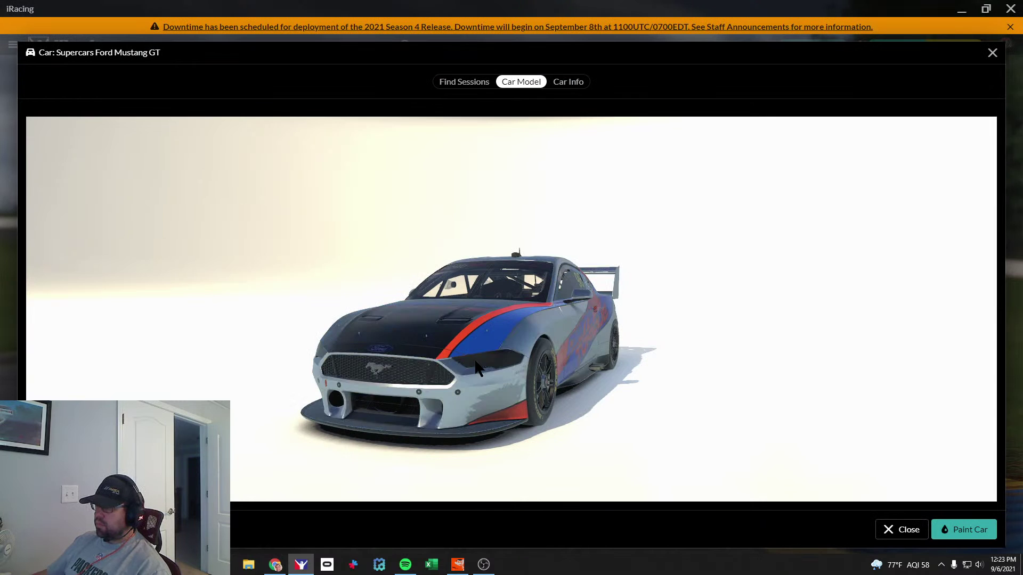
pyautogui.moveTo(570, 362)
pyautogui.mouseDown()
pyautogui.moveTo(537, 363)
pyautogui.moveTo(563, 349)
pyautogui.mouseUp()
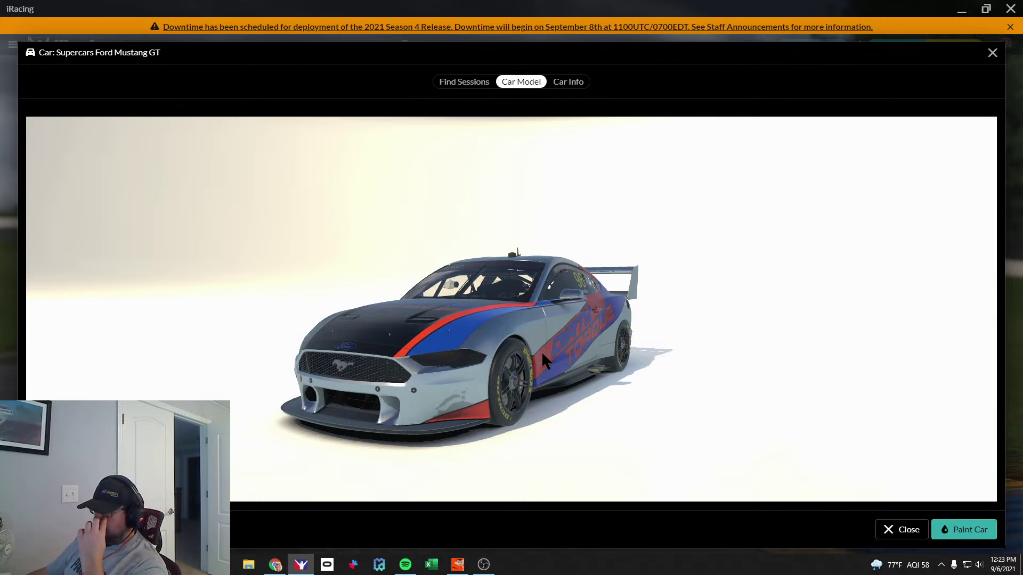
pyautogui.moveTo(542, 354); pyautogui.dragTo(490, 294)
pyautogui.scroll(6, 489, 293)
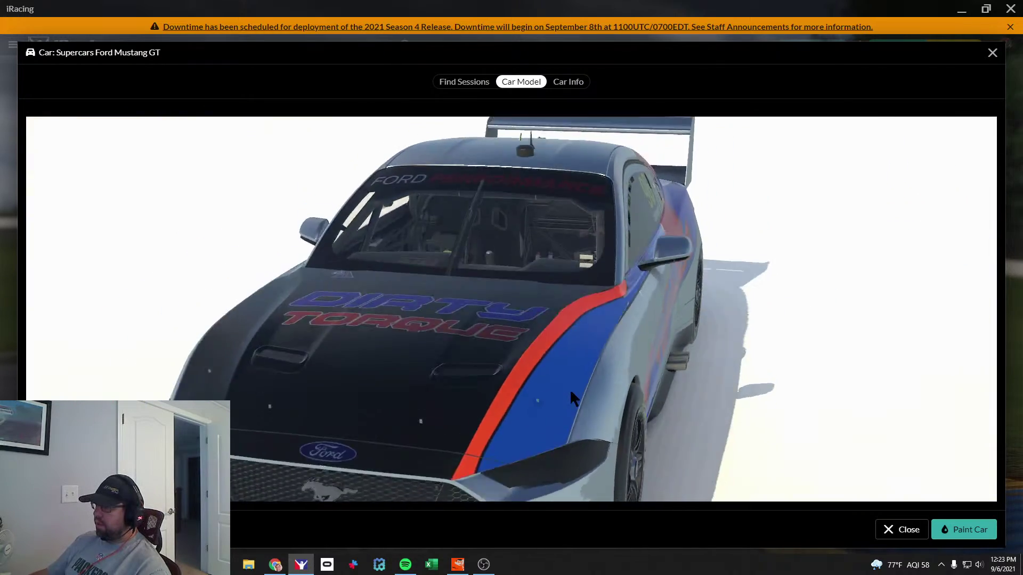
pyautogui.hotkey('alt', 'Tab')
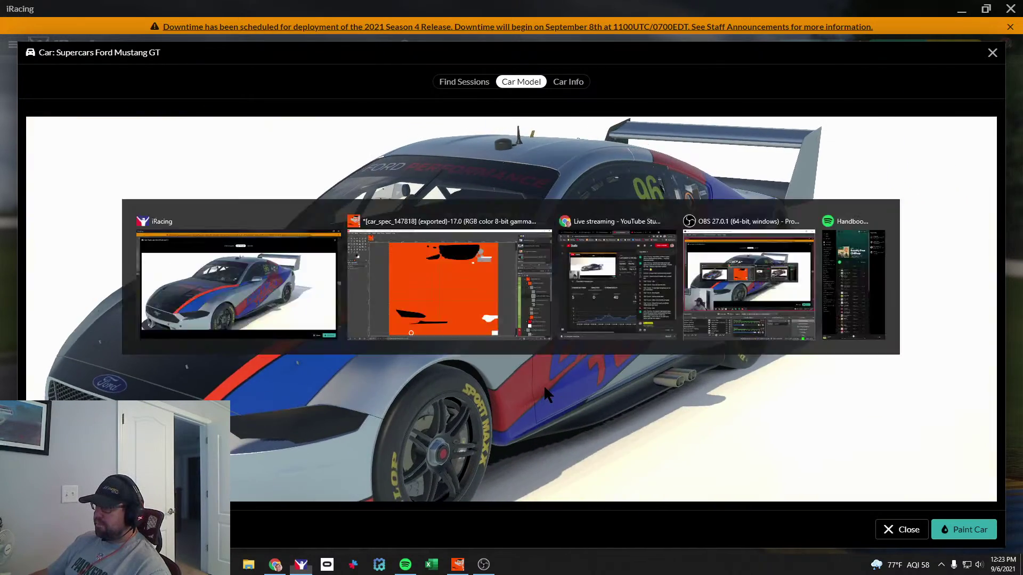
# Switch to GIMP, collapse the Front and Graphics groups, and expand the Logos group to its hood logo layers.
pyautogui.click(904, 290)
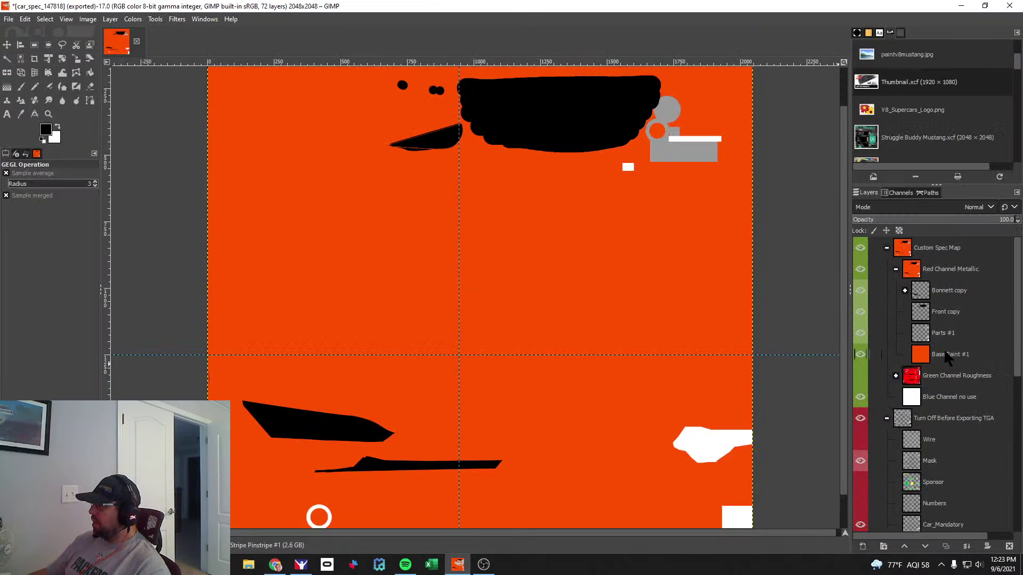
pyautogui.scroll(-4, 952, 385)
pyautogui.scroll(-5, 951, 385)
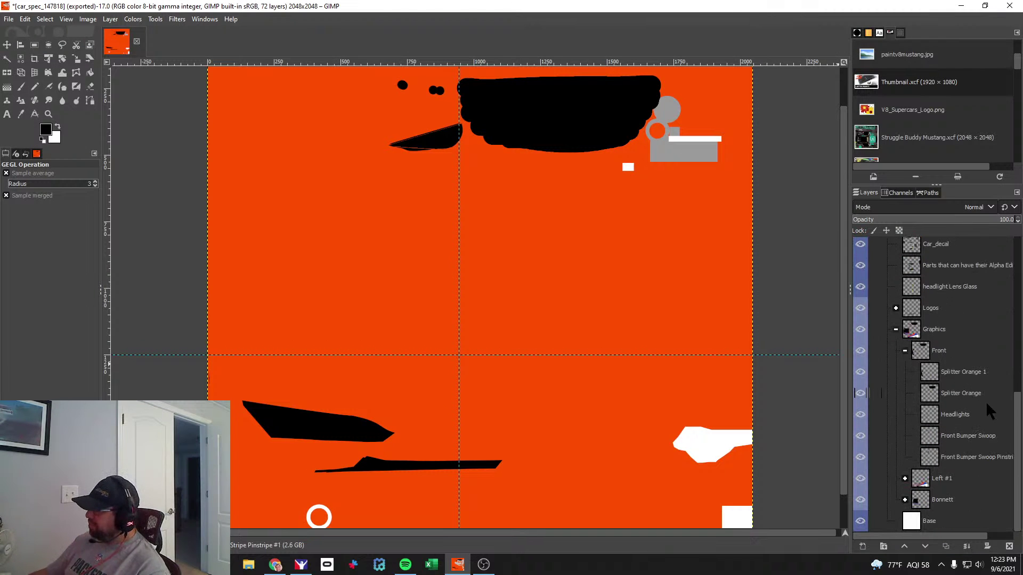
pyautogui.scroll(1, 913, 394)
pyautogui.click(904, 387)
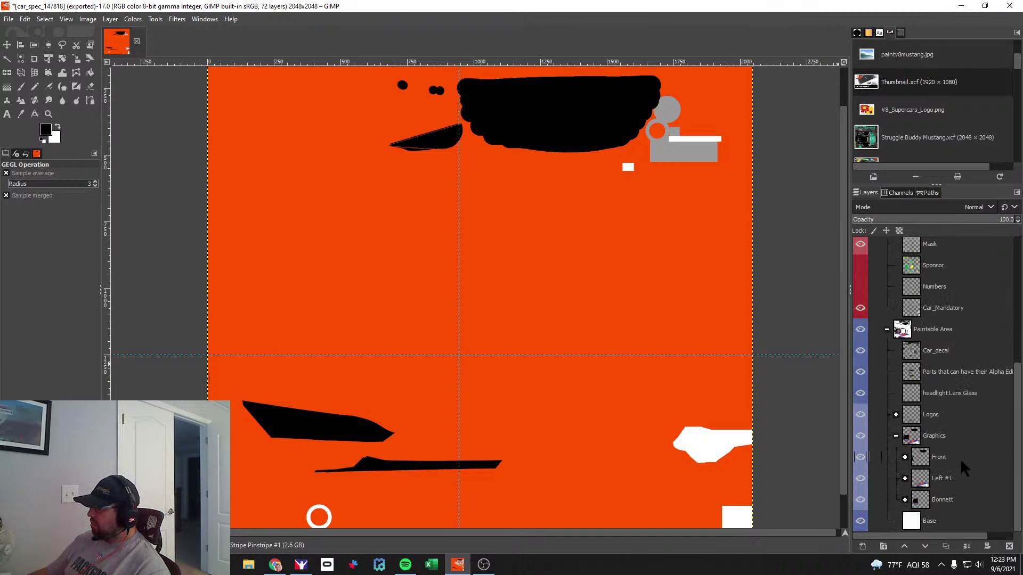
pyautogui.click(895, 436)
pyautogui.click(896, 478)
pyautogui.scroll(-5, 953, 394)
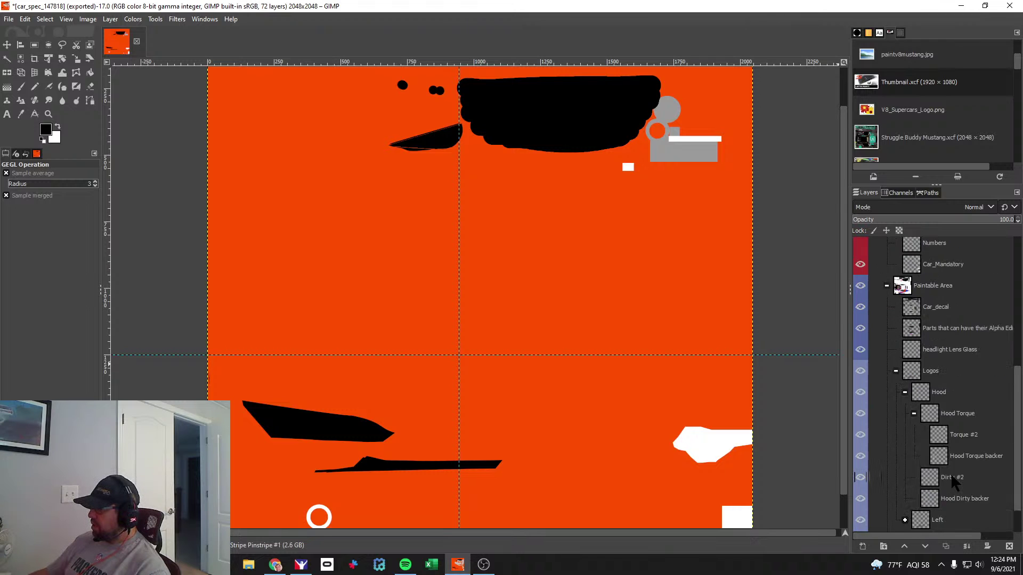
pyautogui.click(959, 373)
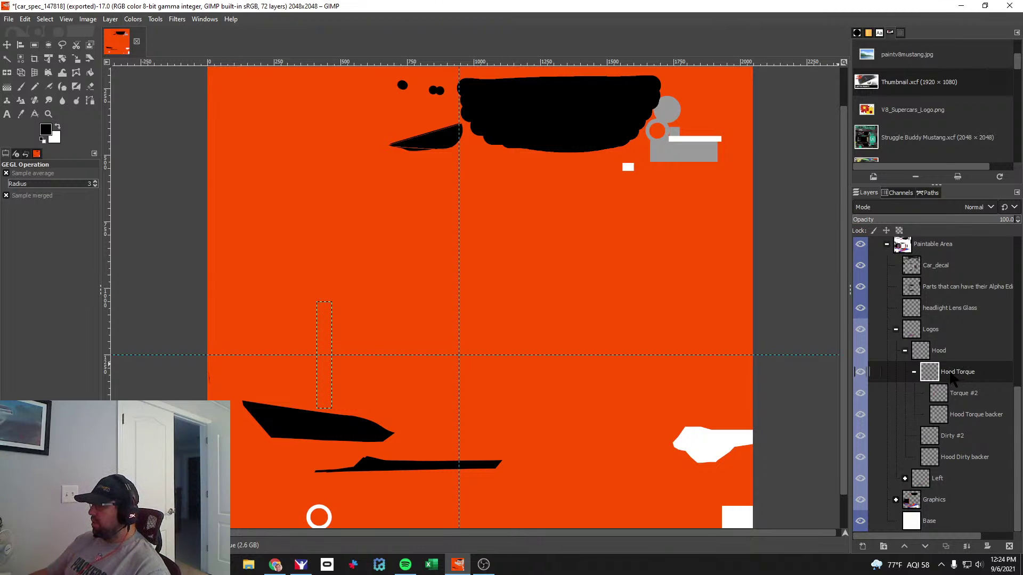
pyautogui.rightClick(953, 378)
pyautogui.click(903, 115)
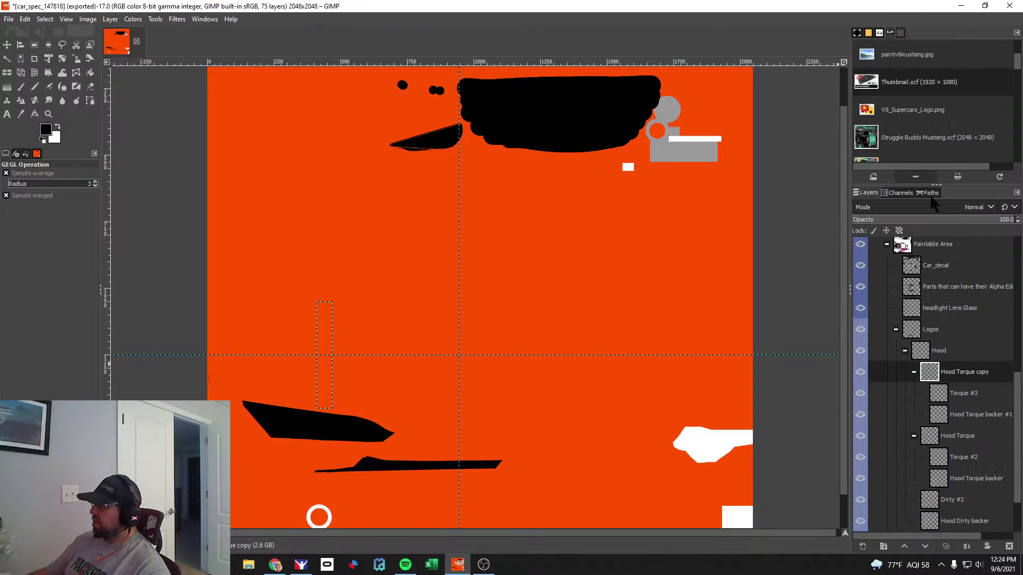
pyautogui.moveTo(939, 378); pyautogui.dragTo(931, 407)
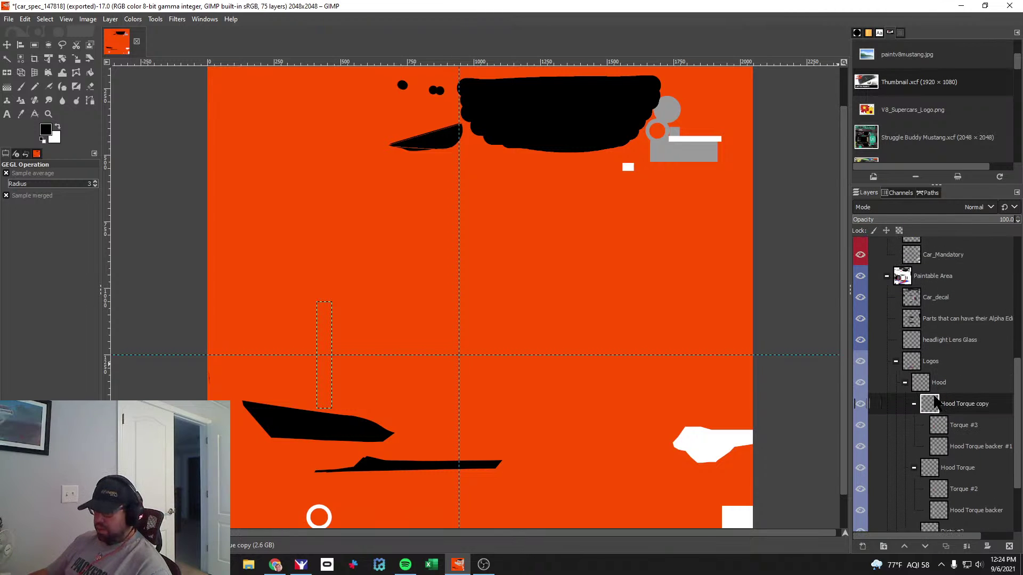
pyautogui.hotkey('ctrl', 'z')
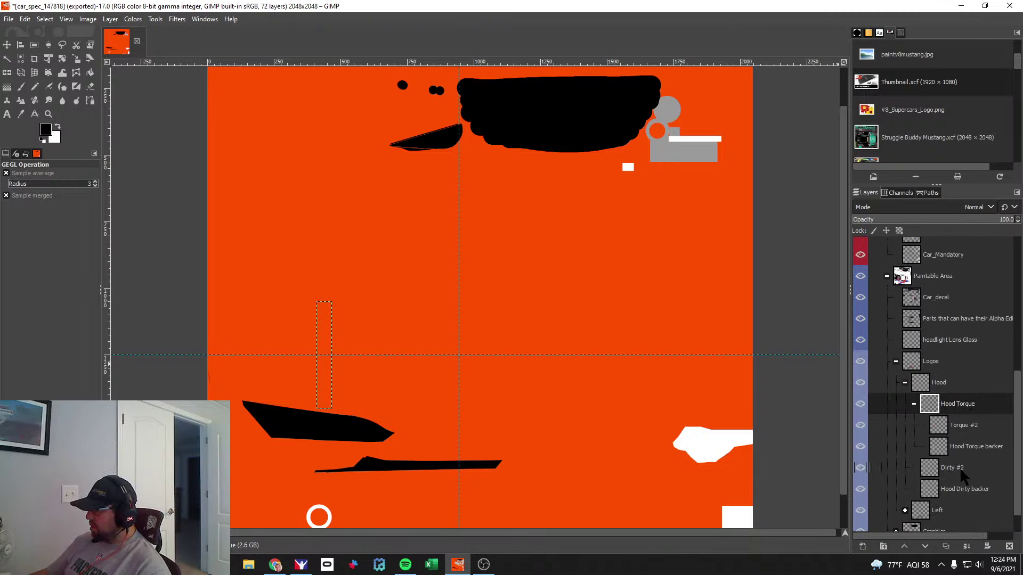
# Duplicate the Hood logo group and move the copy above Bonnett copy in the Red Channel Metallic group.
pyautogui.click(914, 404)
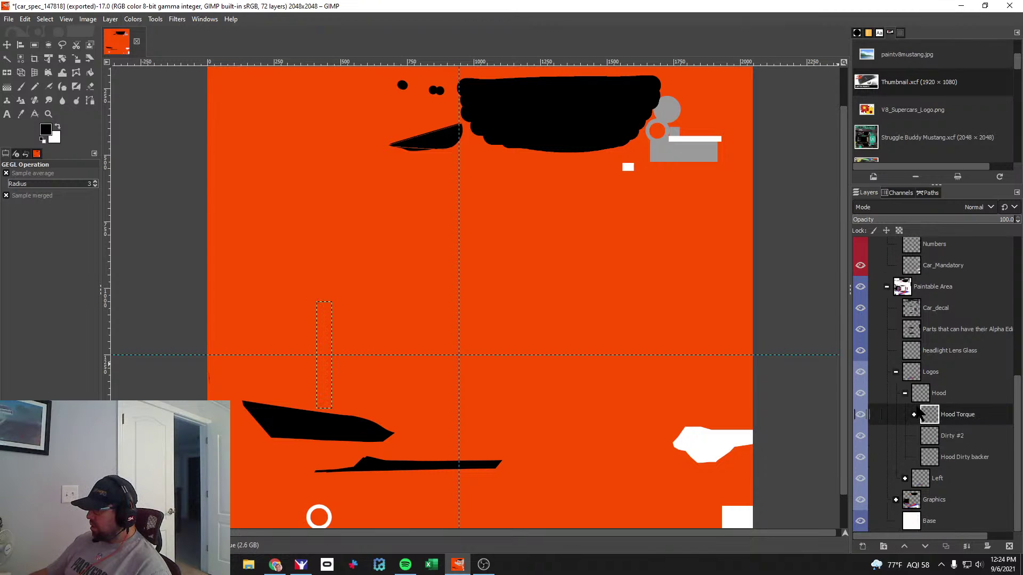
pyautogui.rightClick(939, 401)
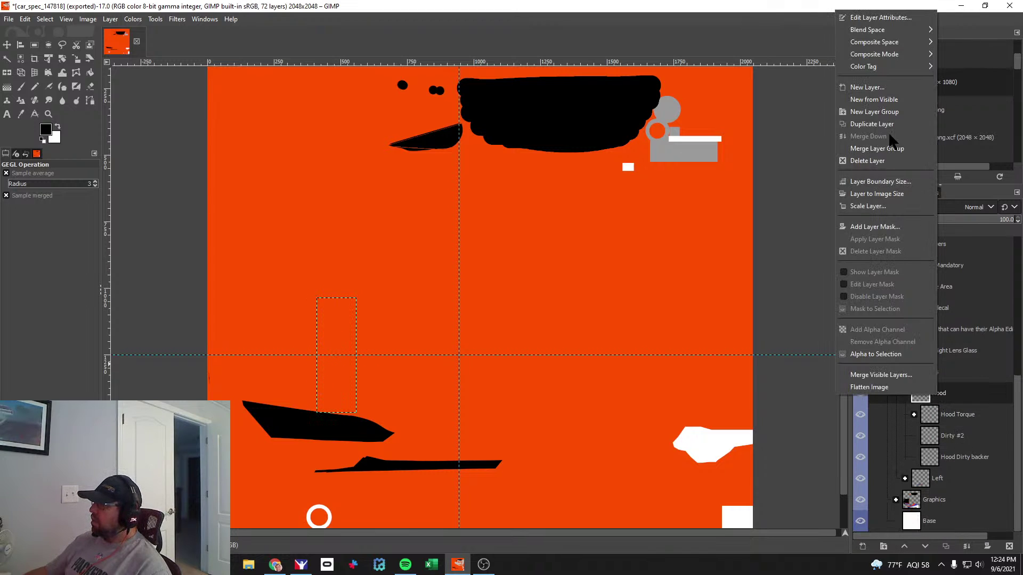
pyautogui.click(874, 124)
pyautogui.moveTo(947, 395); pyautogui.dragTo(942, 245)
pyautogui.moveTo(942, 245); pyautogui.dragTo(944, 284)
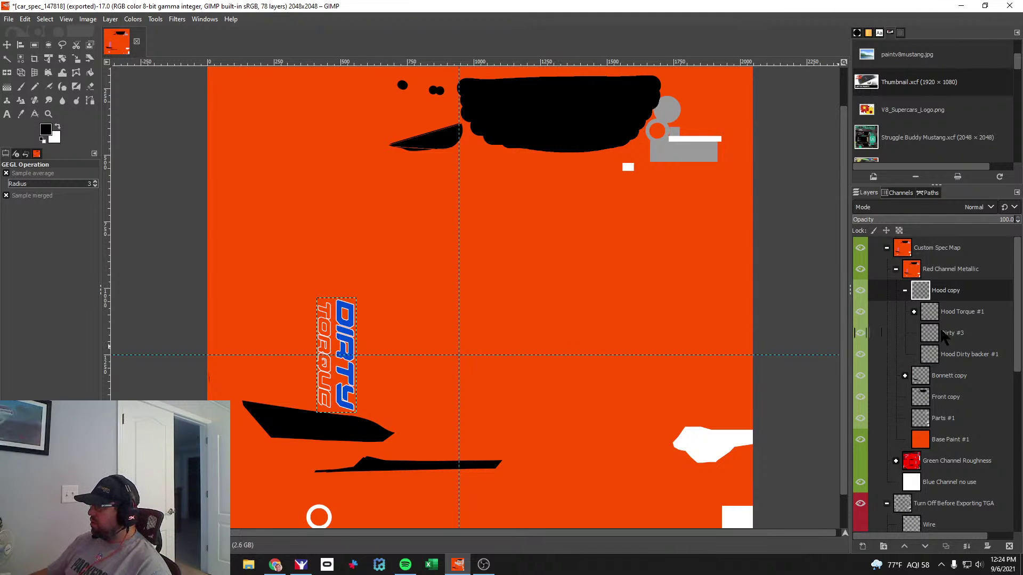
# Hide the Torque #3 and Dirty #3 layers in Hood copy, leaving only their backer layers visible.
pyautogui.click(914, 311)
pyautogui.click(878, 332)
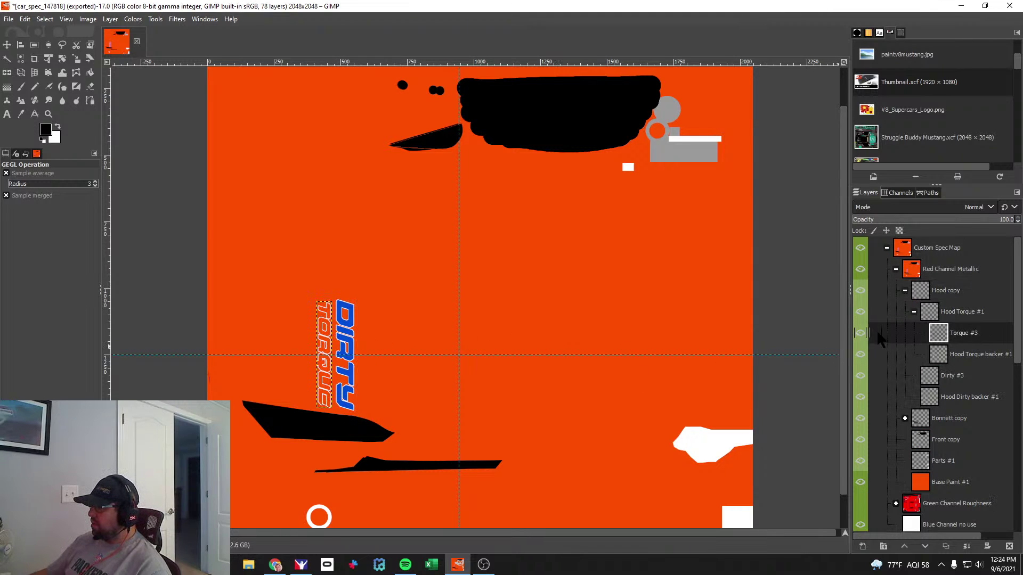
pyautogui.click(861, 333)
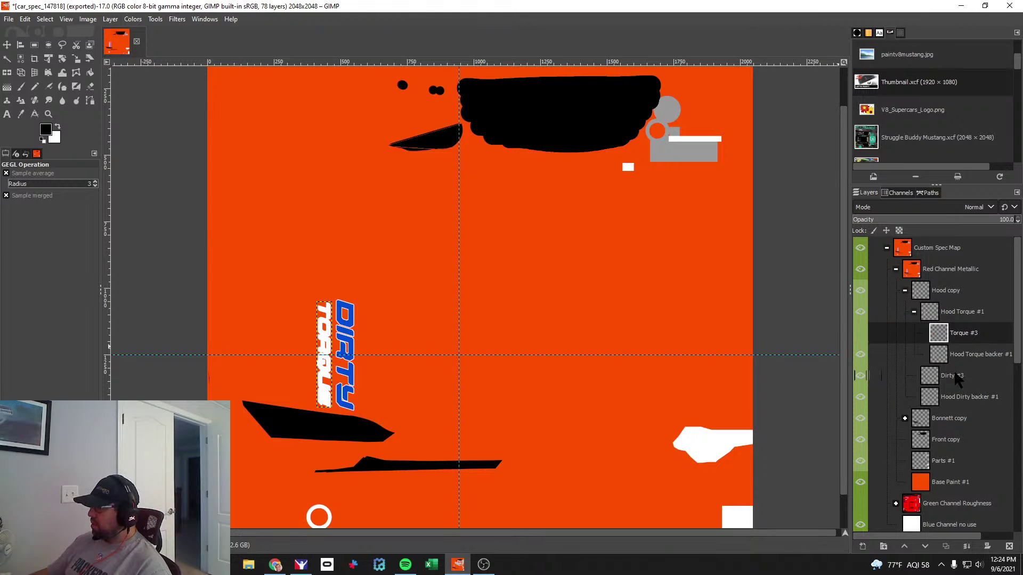
pyautogui.click(861, 376)
pyautogui.click(860, 374)
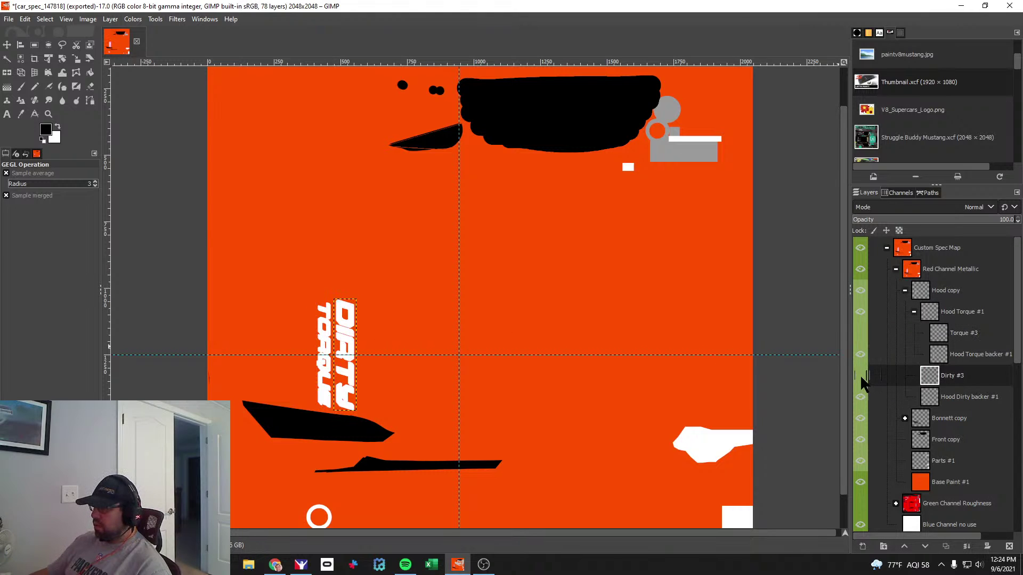
# Use Color Exchange on the Hood Torque backer #1 layer to replace white with black.
pyautogui.click(971, 352)
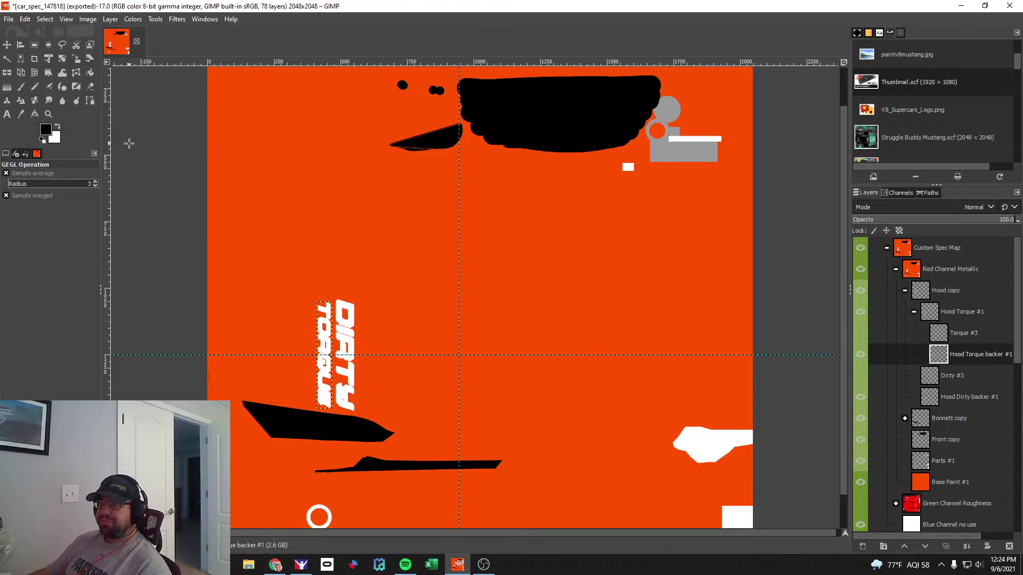
pyautogui.click(139, 21)
pyautogui.moveTo(178, 249)
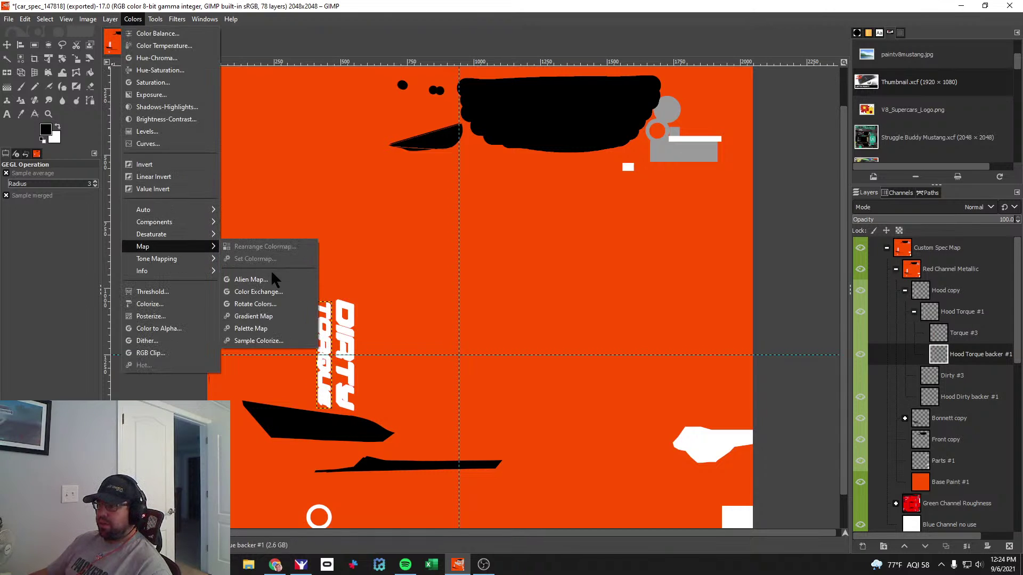
pyautogui.click(256, 291)
pyautogui.click(436, 407)
# Use Color Exchange on the Hood Dirty backer #1 layer to replace white with black.
pyautogui.click(923, 403)
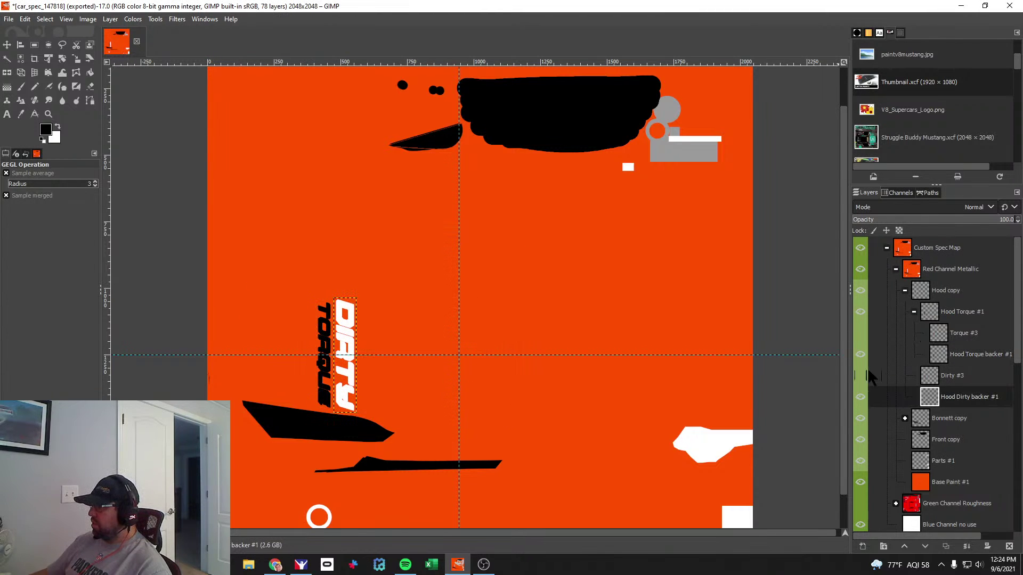
pyautogui.click(132, 18)
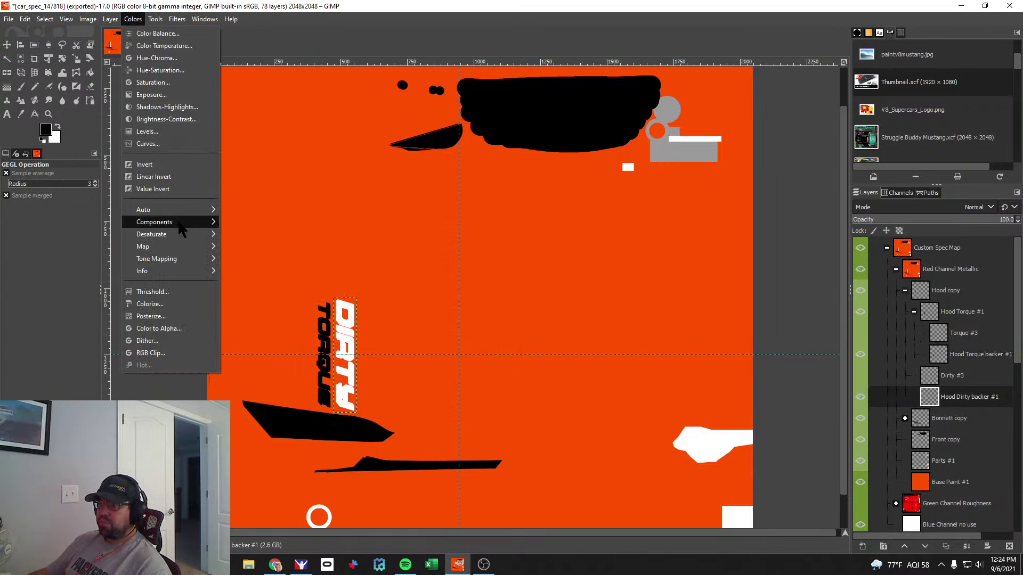
pyautogui.moveTo(182, 246)
pyautogui.click(258, 292)
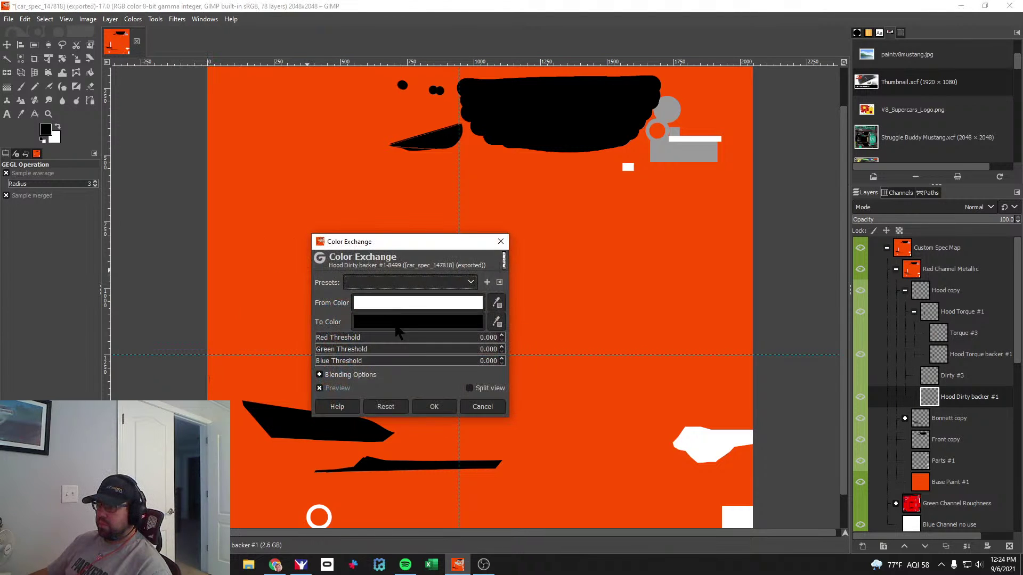
pyautogui.click(434, 407)
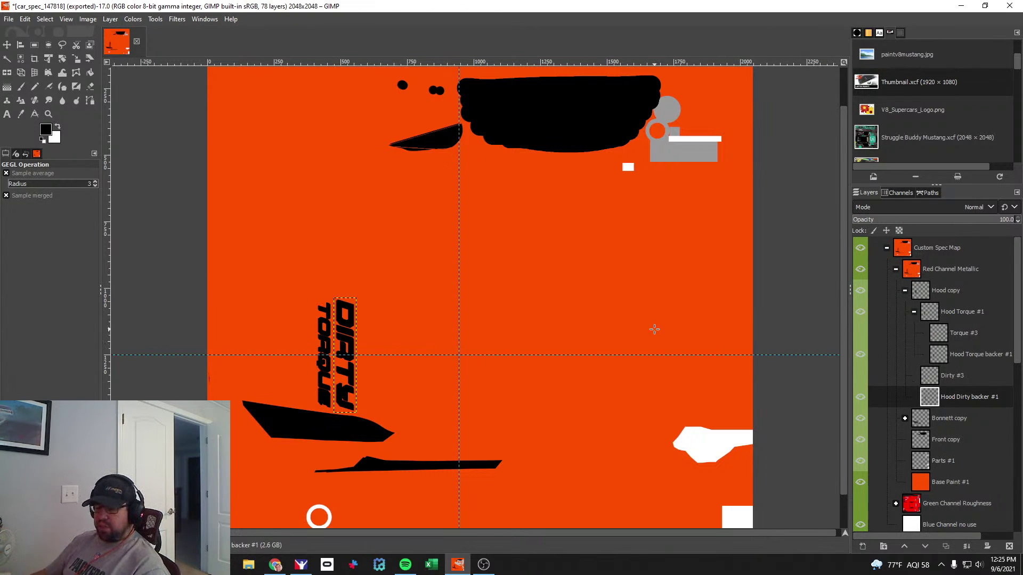
# Export the updated spec map over the existing car_spec_147818.tga.
pyautogui.click(9, 21)
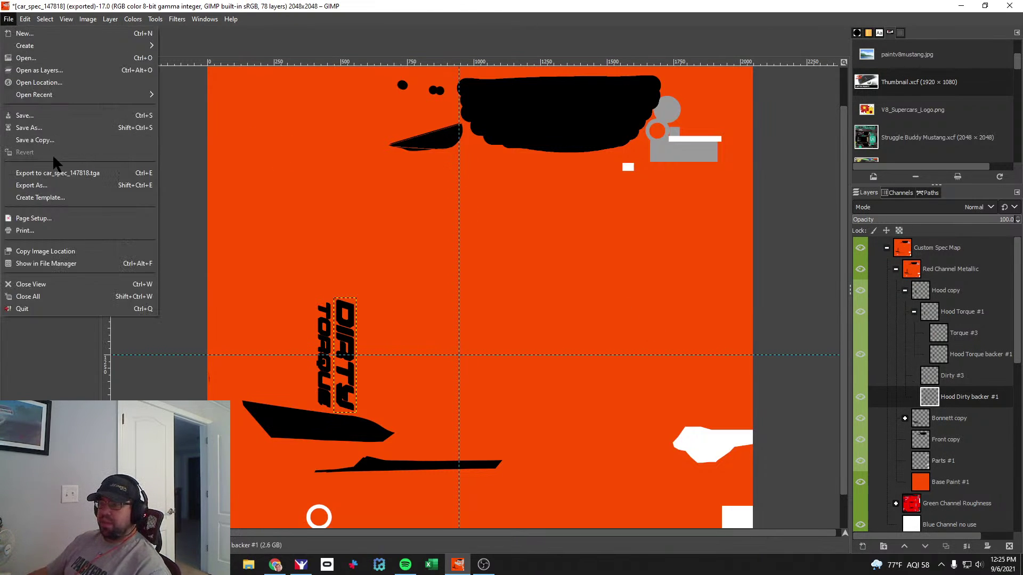
pyautogui.click(58, 173)
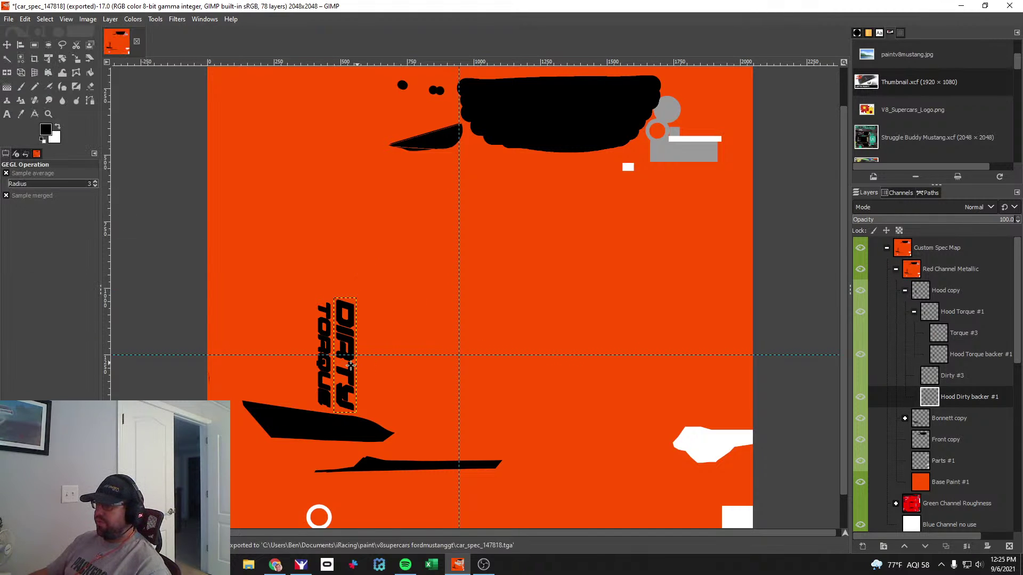
# Switch to iRacing and inspect the Mustang's Dirty Torque hood logo and side graphics from several angles.
pyautogui.hotkey('alt', 'Tab')
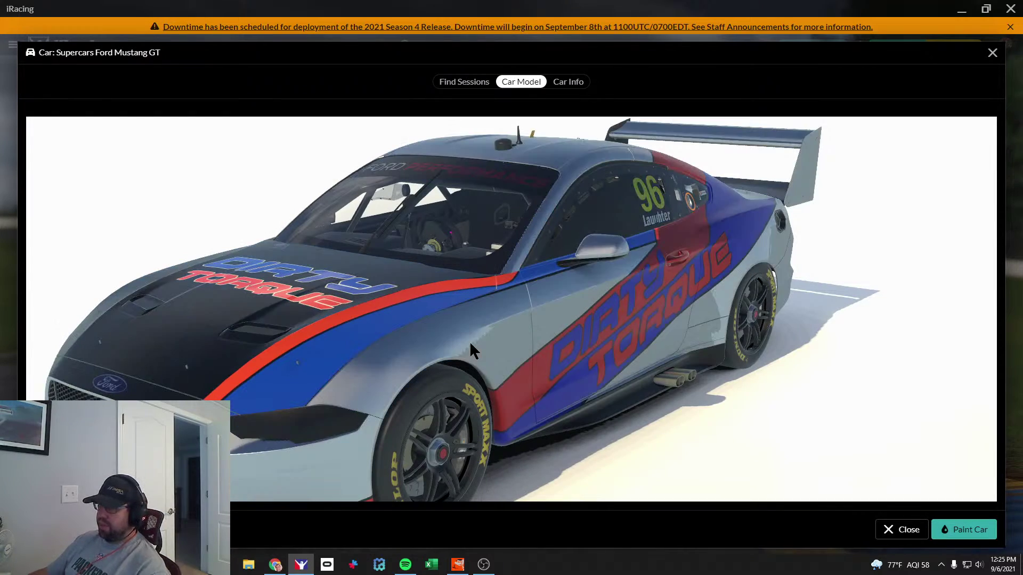
pyautogui.moveTo(469, 344); pyautogui.dragTo(440, 404)
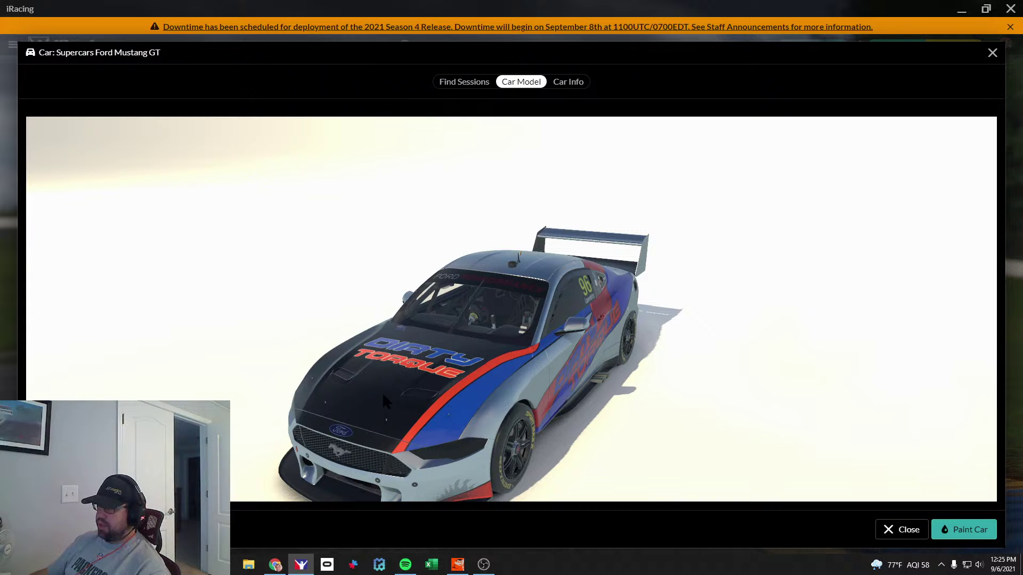
pyautogui.moveTo(384, 394); pyautogui.dragTo(386, 336)
pyautogui.moveTo(597, 380); pyautogui.dragTo(530, 351)
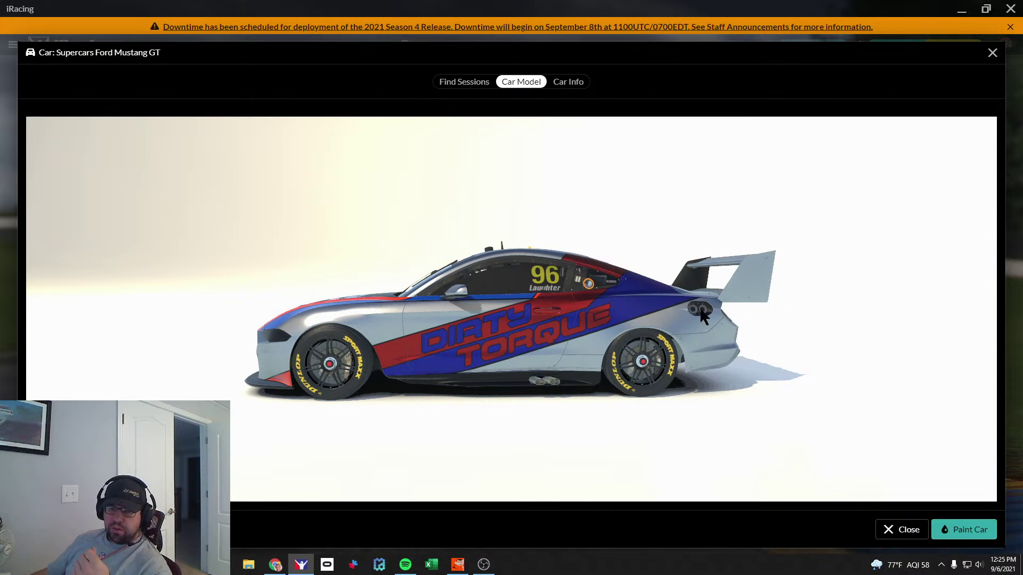
pyautogui.moveTo(495, 333); pyautogui.dragTo(526, 386)
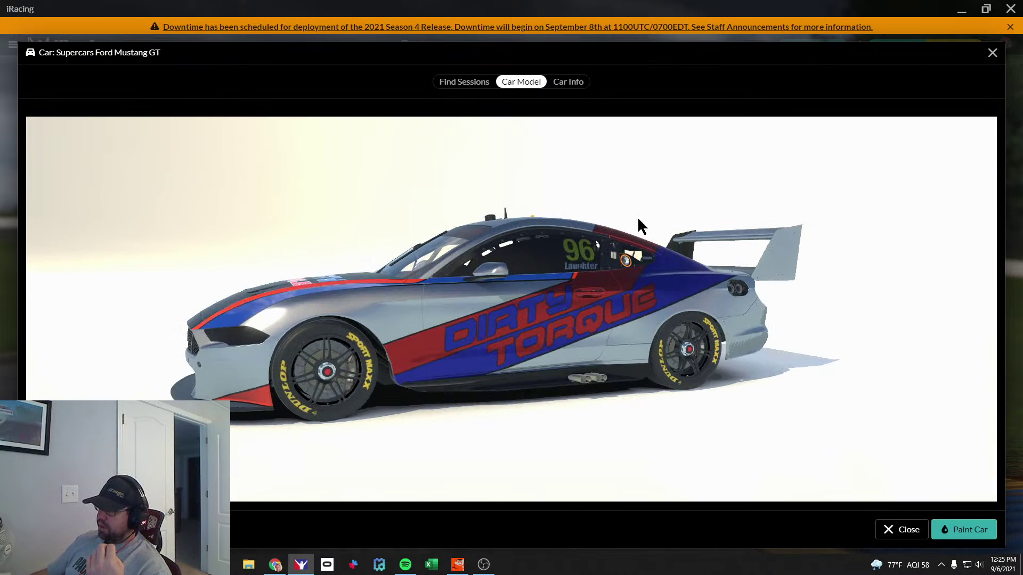
pyautogui.moveTo(445, 363); pyautogui.dragTo(538, 311)
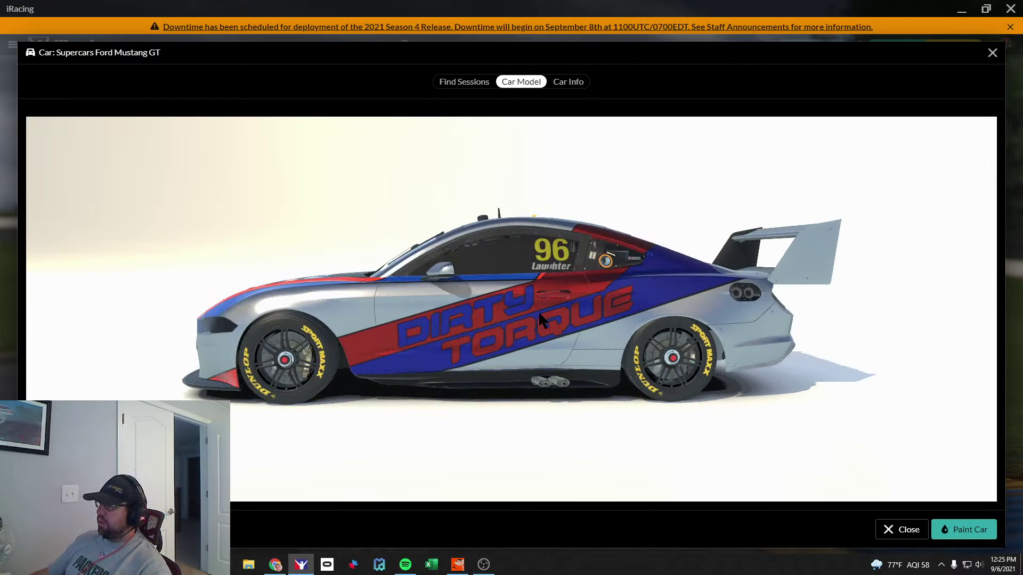
# Switch back to GIMP, then hide and collapse the Custom Spec Map group to reveal the car paint.
pyautogui.hotkey('alt', 'Tab')
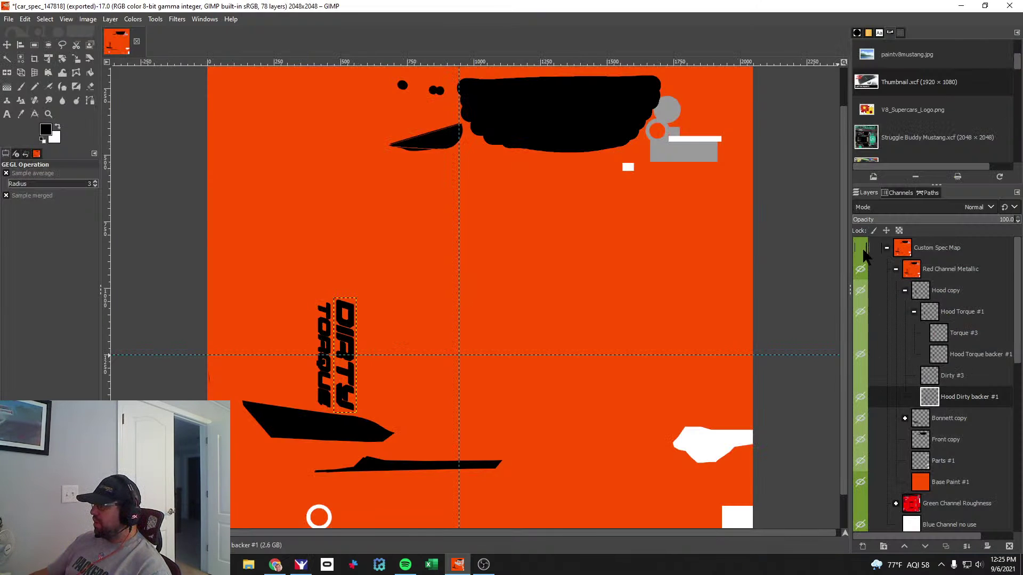
pyautogui.click(860, 247)
pyautogui.click(887, 248)
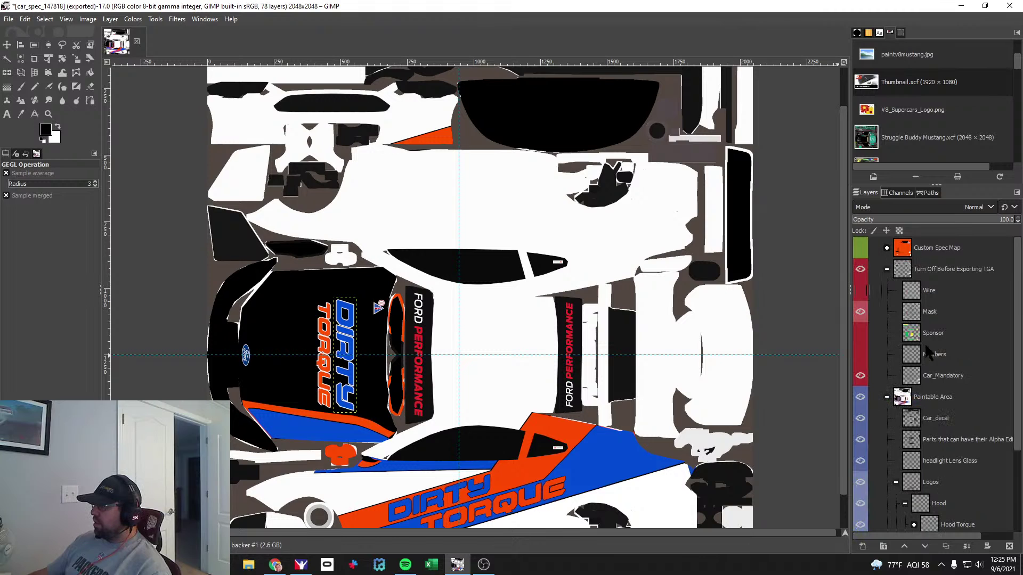
# Collapse the Logos group and expand the Graphics group and its Left #1 subgroup to list the side graphics layers.
pyautogui.scroll(-3, 950, 406)
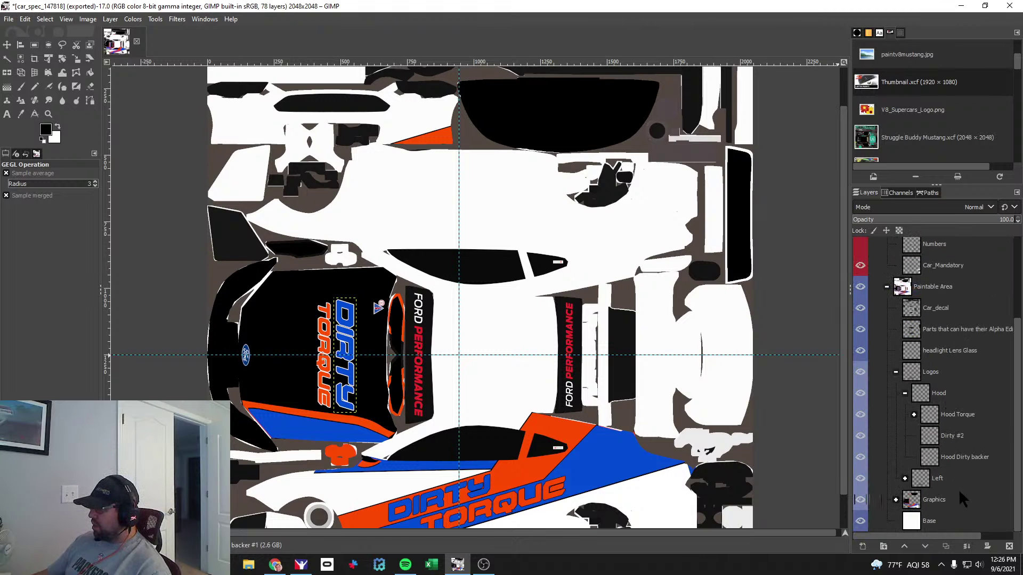
pyautogui.click(896, 372)
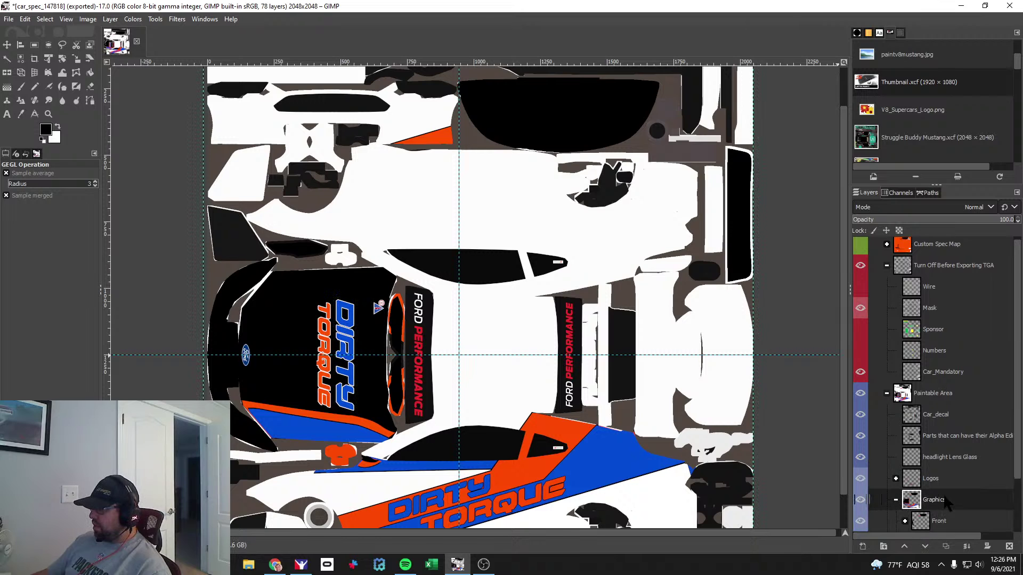
pyautogui.click(896, 499)
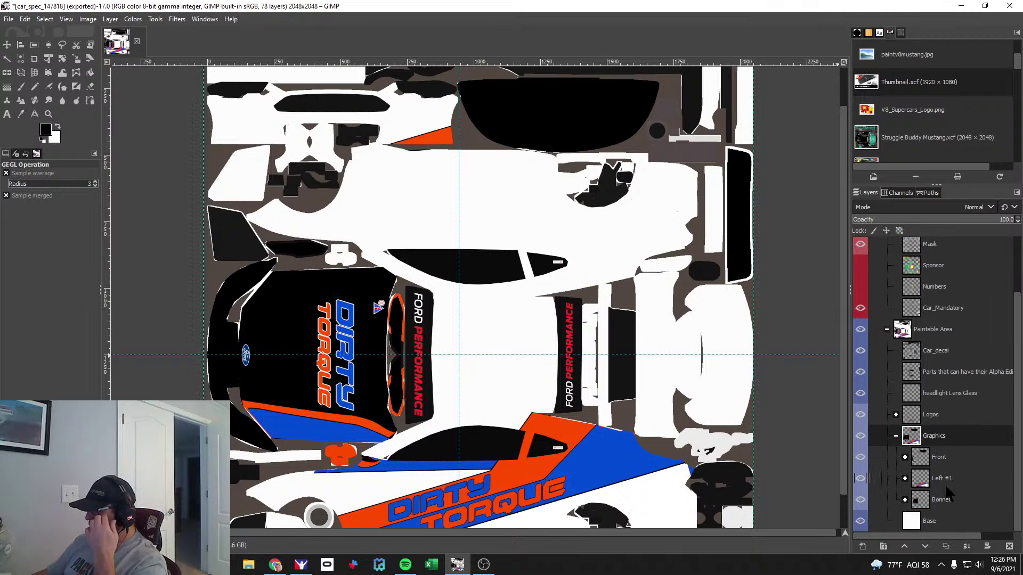
pyautogui.scroll(-2, 638, 498)
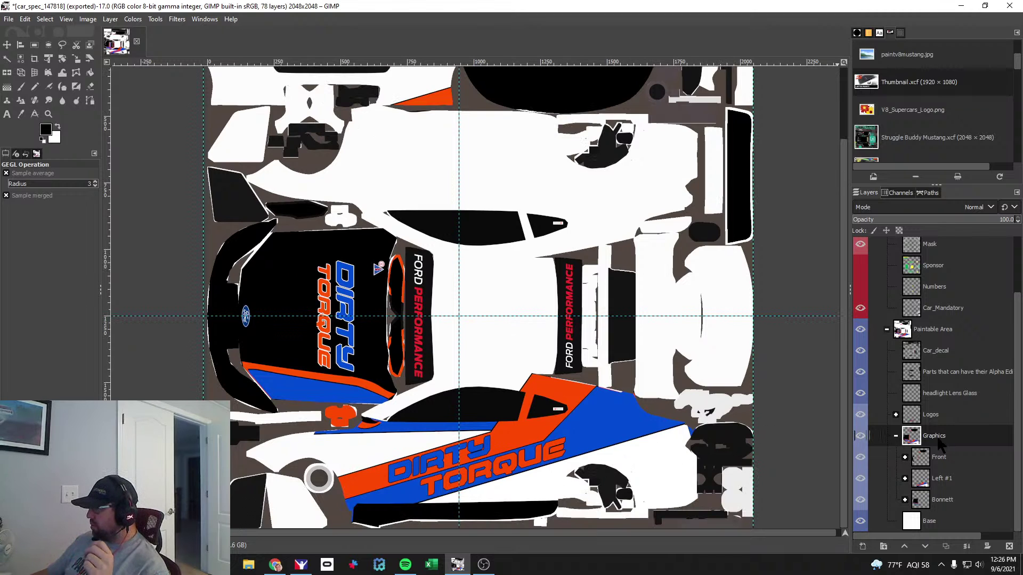
pyautogui.click(942, 478)
pyautogui.click(905, 479)
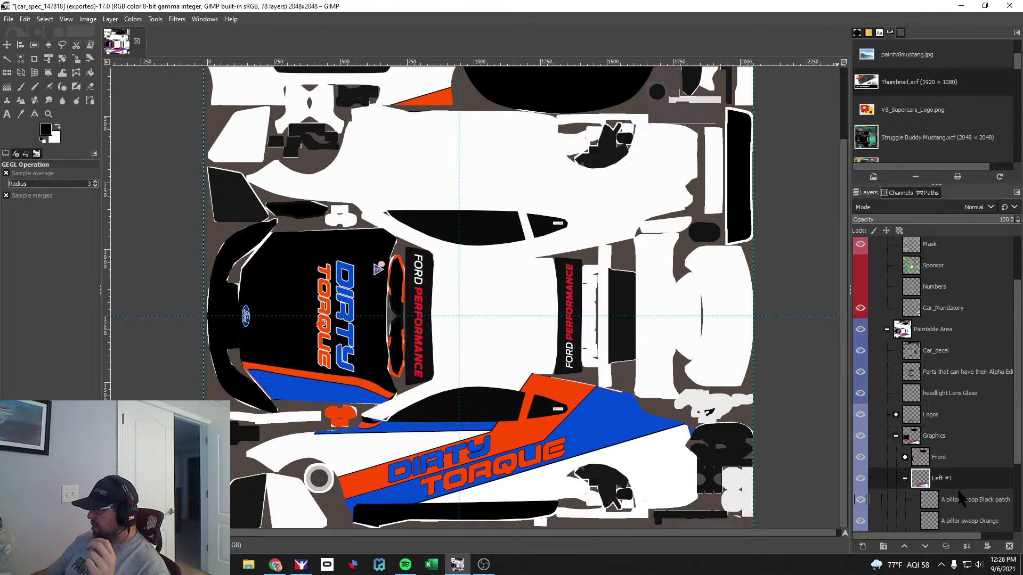
pyautogui.scroll(-3, 959, 495)
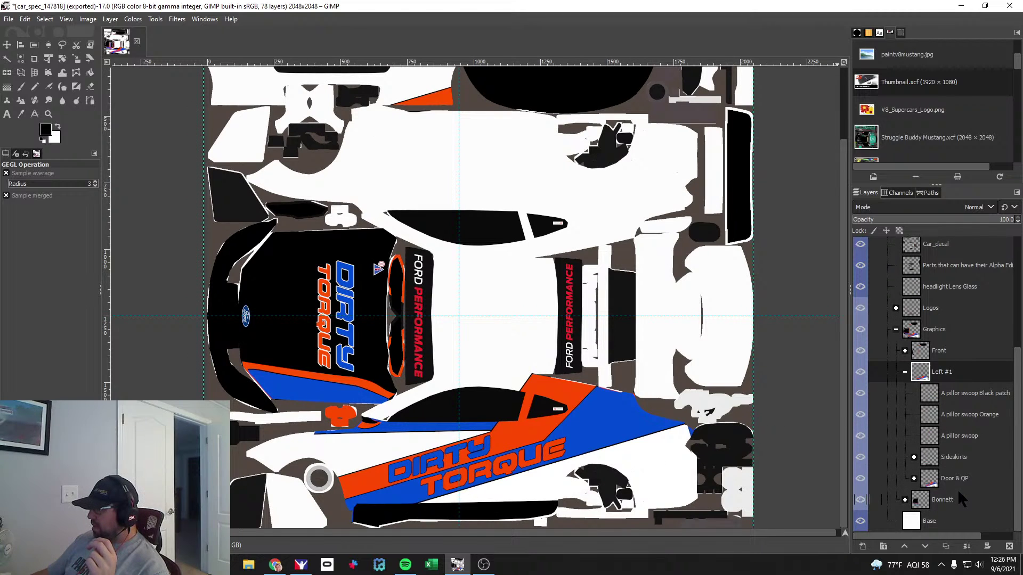
# Create a new transparent layer named Rear QP Black in the Left #1 group.
pyautogui.click(863, 547)
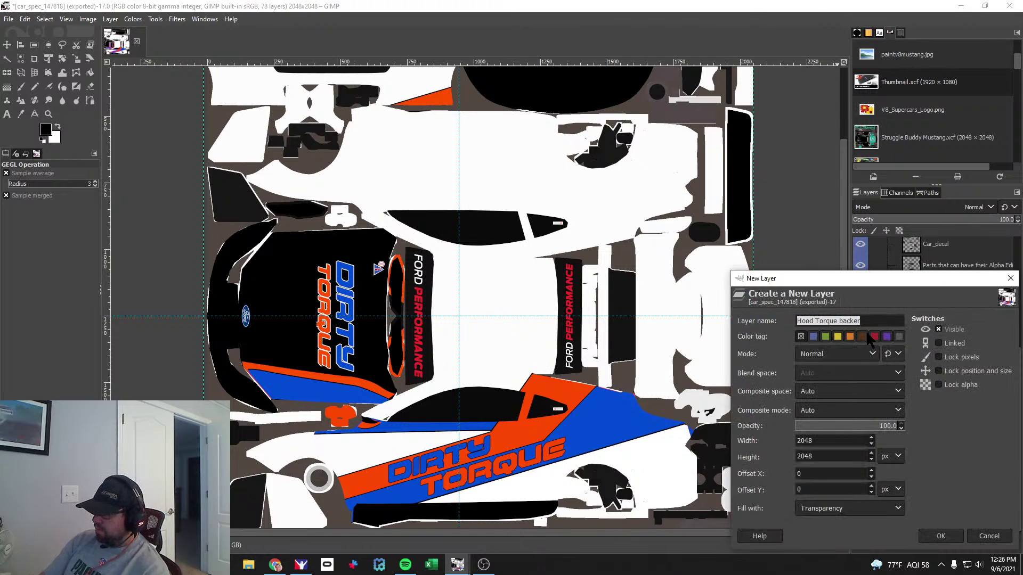
pyautogui.write('RFe')
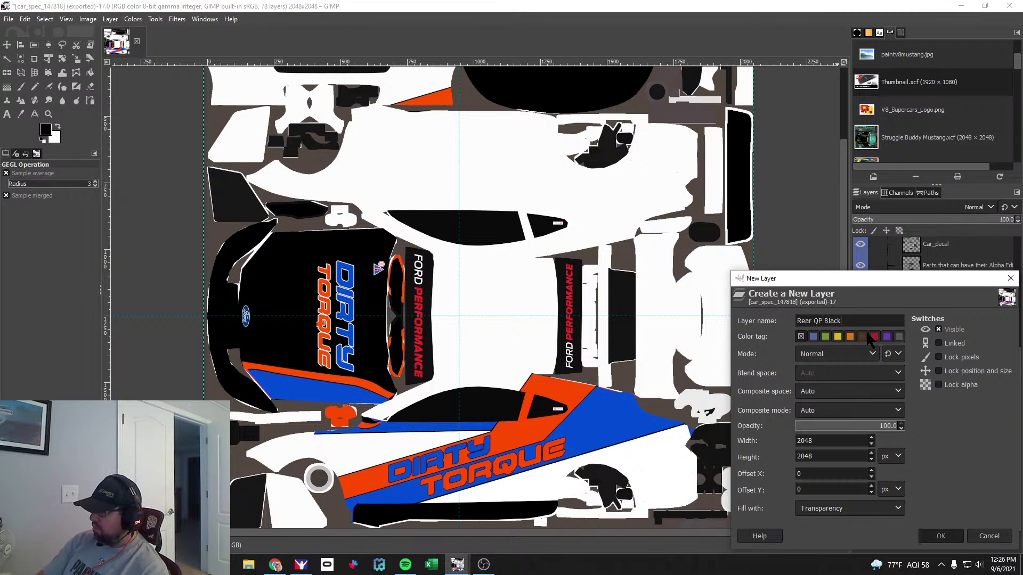
pyautogui.press('Return')
# Show the Wire layer to reveal the body mesh over the left side graphics.
pyautogui.scroll(3, 967, 463)
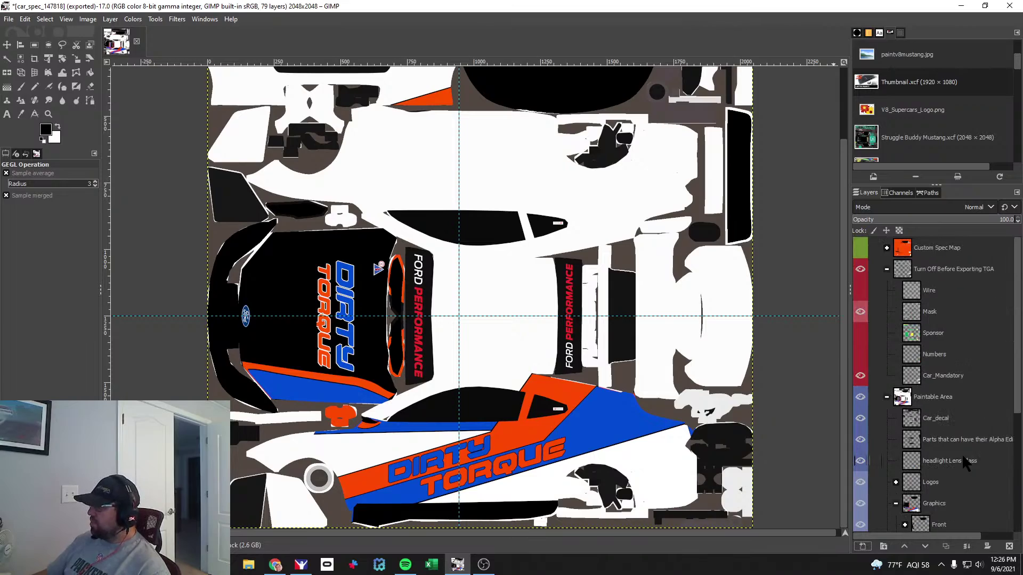
pyautogui.click(860, 289)
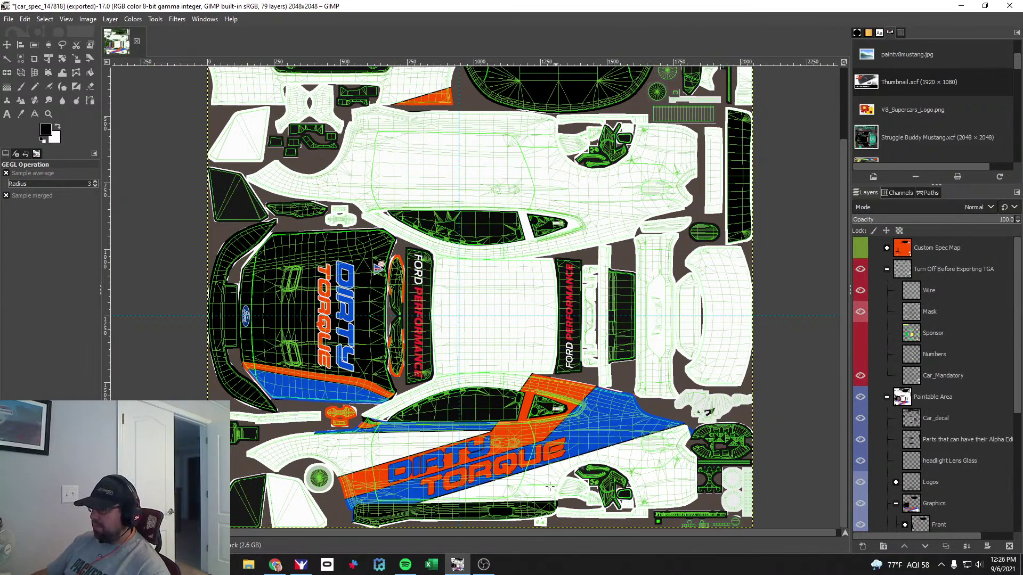
pyautogui.scroll(4, 564, 457)
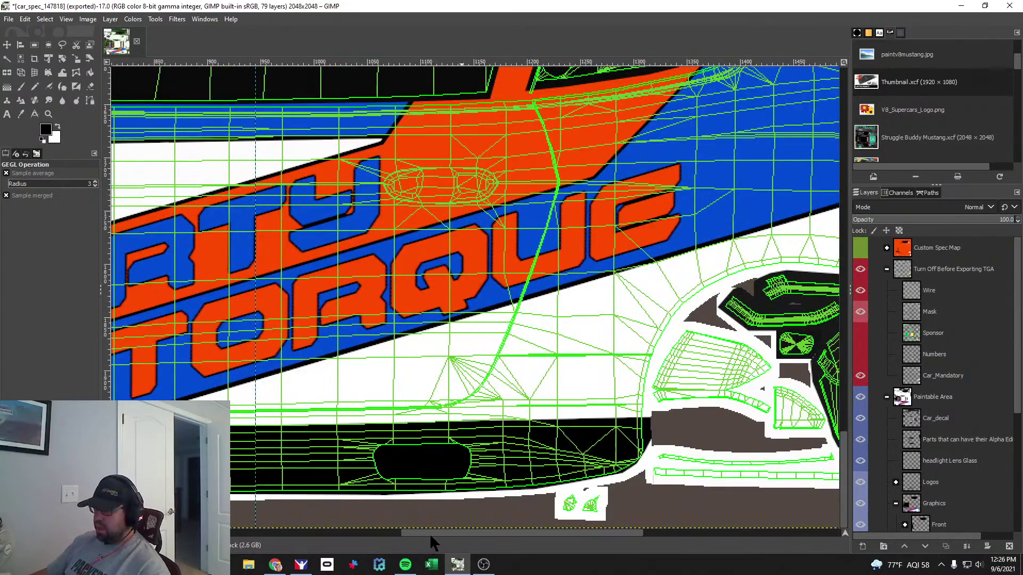
pyautogui.moveTo(429, 533); pyautogui.dragTo(319, 525)
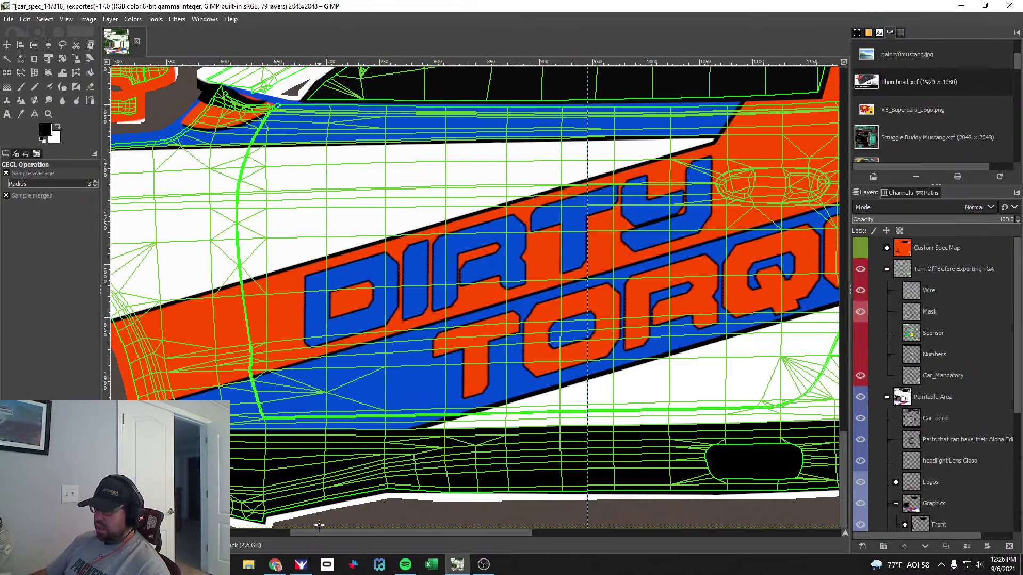
# Choose the Paintbrush and reorder the Rear QP Black layer to sit just below the Door & QP group.
pyautogui.click(21, 86)
pyautogui.scroll(-5, 953, 384)
pyautogui.moveTo(953, 373); pyautogui.dragTo(948, 482)
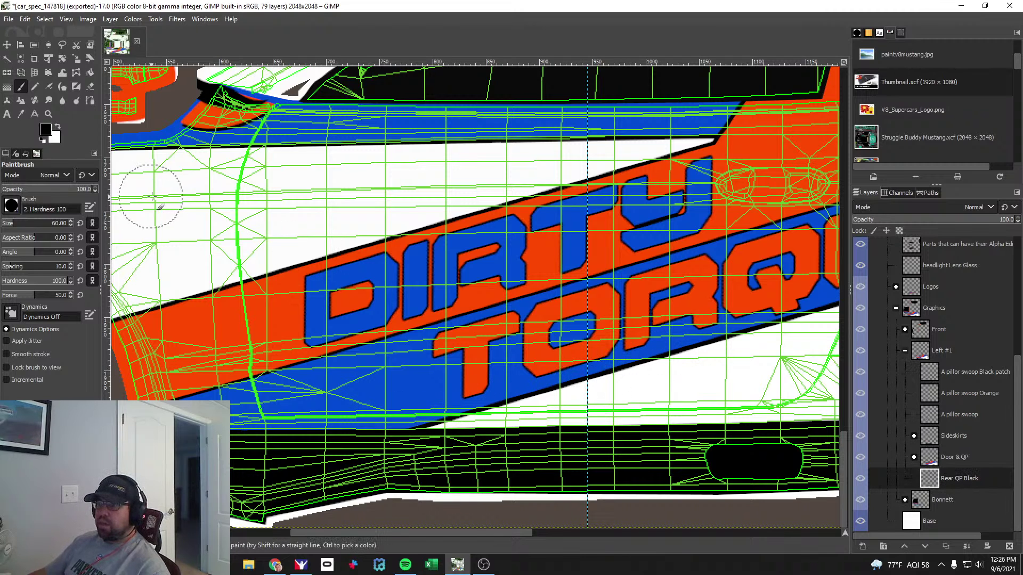
pyautogui.click(49, 16)
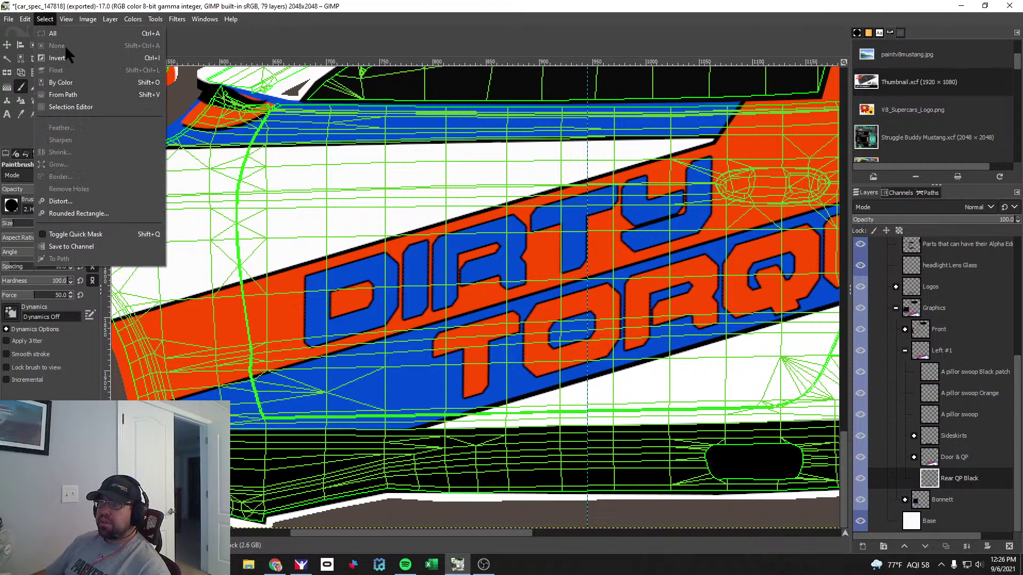
pyautogui.click(267, 7)
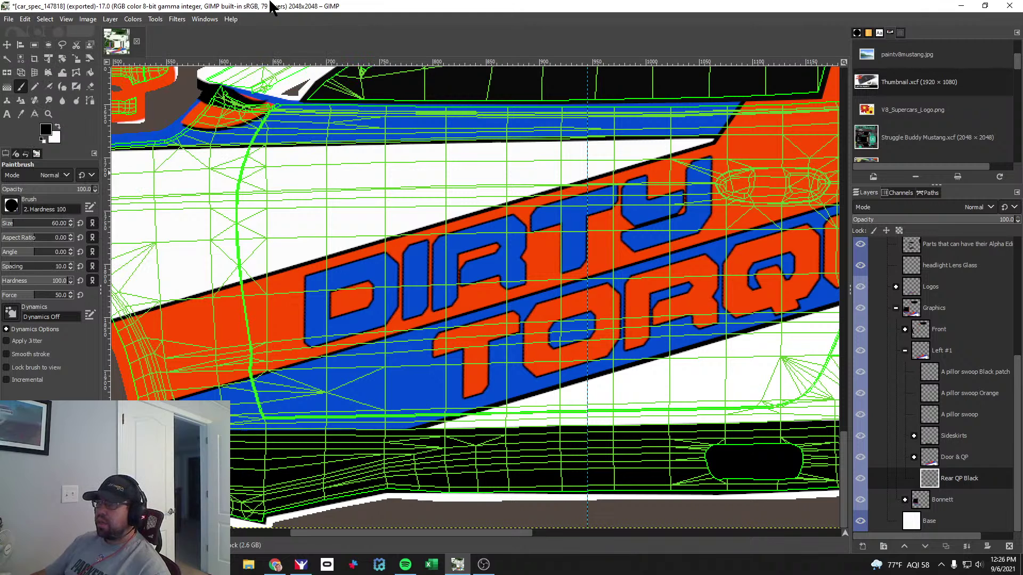
pyautogui.click(953, 480)
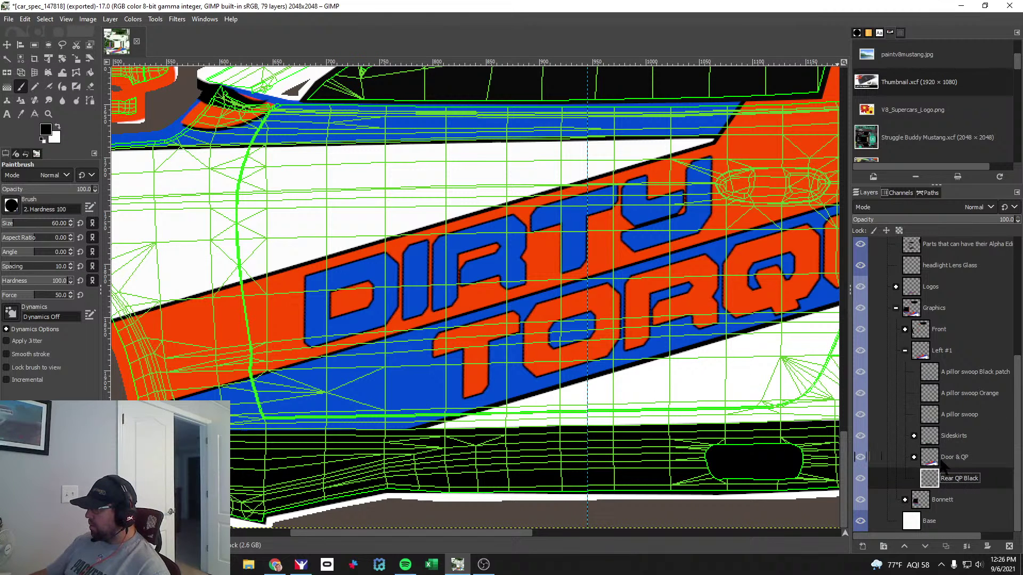
# Expand Door & QP, try Rear QP Black above White Swoop for black painting on the rear quarter panel, and undo the attempt.
pyautogui.click(914, 457)
pyautogui.scroll(-5, 965, 503)
pyautogui.moveTo(954, 479); pyautogui.dragTo(967, 301)
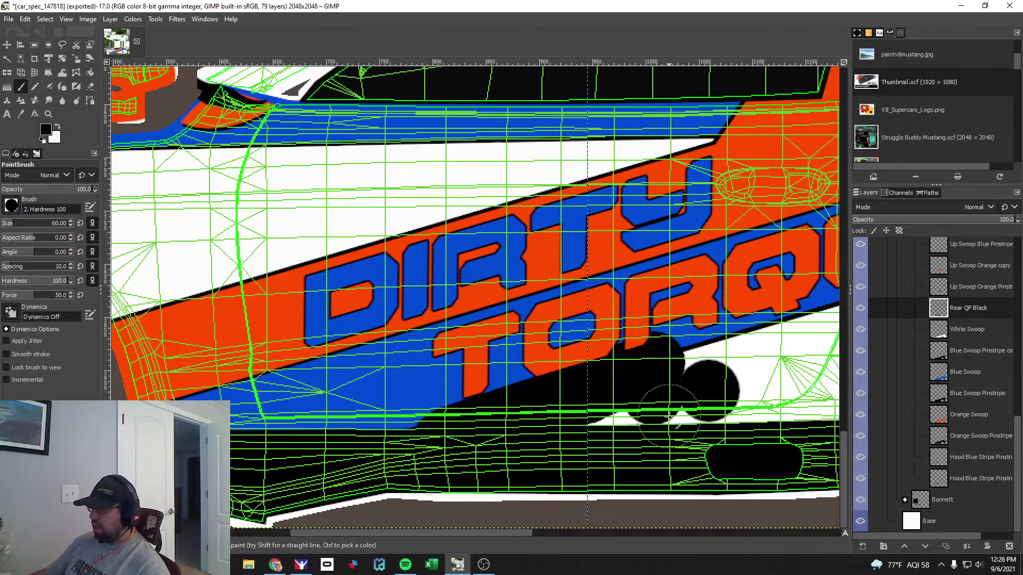
pyautogui.hotkey('ctrl', 'z')
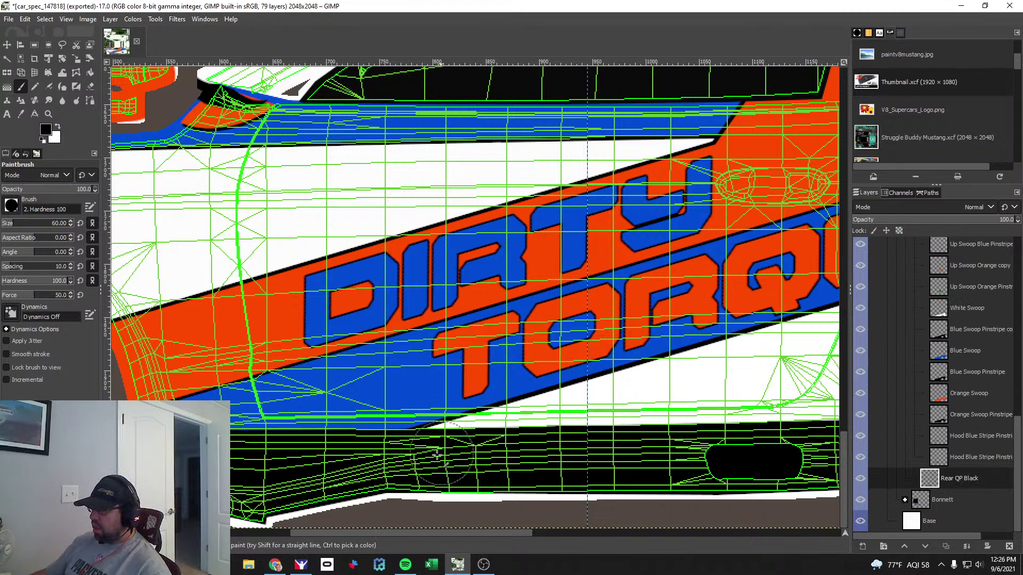
# Move the Rear QP Black layer into the Door & QP group, placing it directly below Blue Swoop.
pyautogui.moveTo(971, 479); pyautogui.dragTo(965, 346)
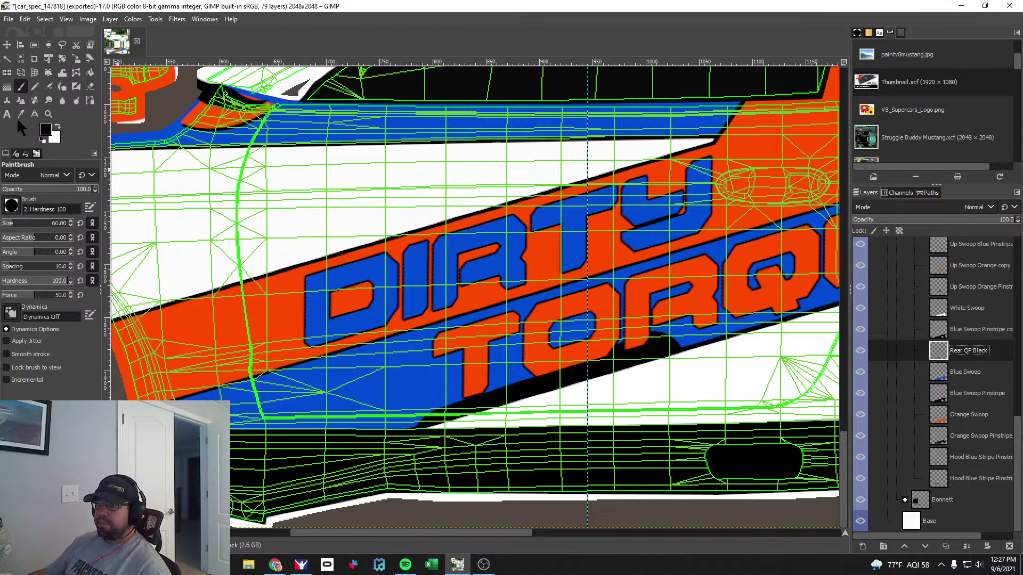
pyautogui.click(90, 87)
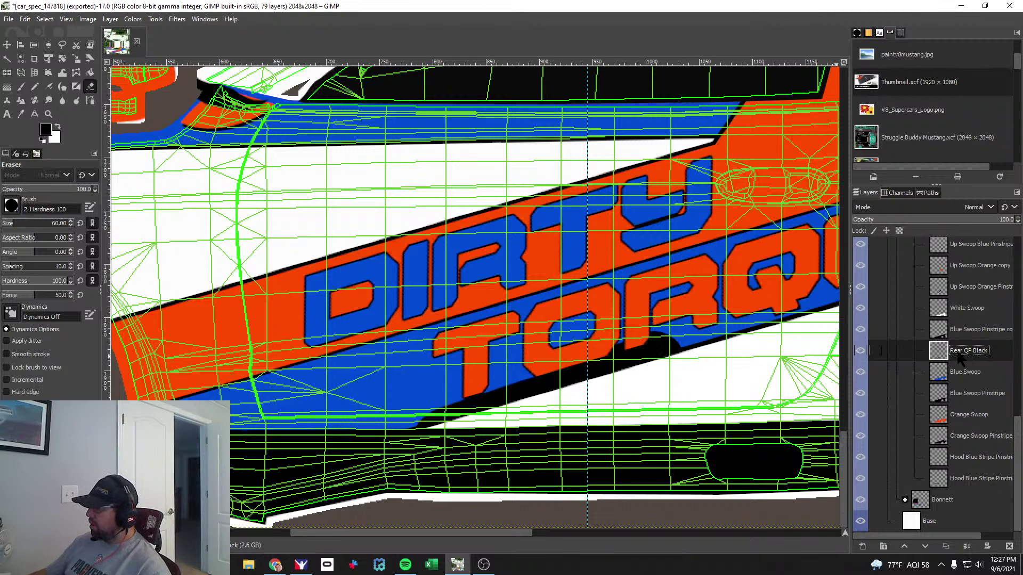
pyautogui.hotkey('shift', 'pagedown')
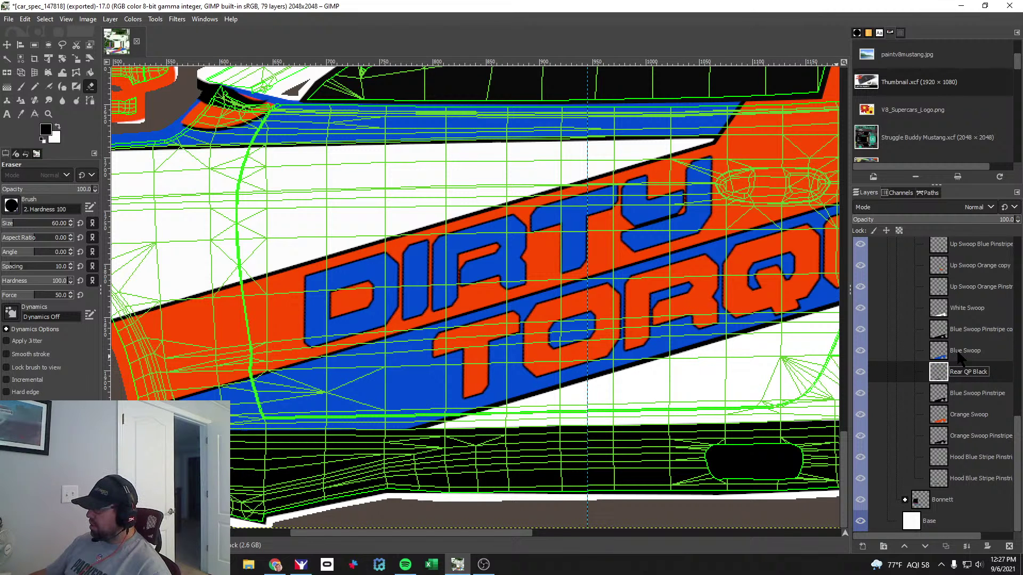
# Delete the Rear QP Black layer and hide the White Swoop layer to make the rear quarter panel black.
pyautogui.rightClick(964, 373)
pyautogui.click(894, 149)
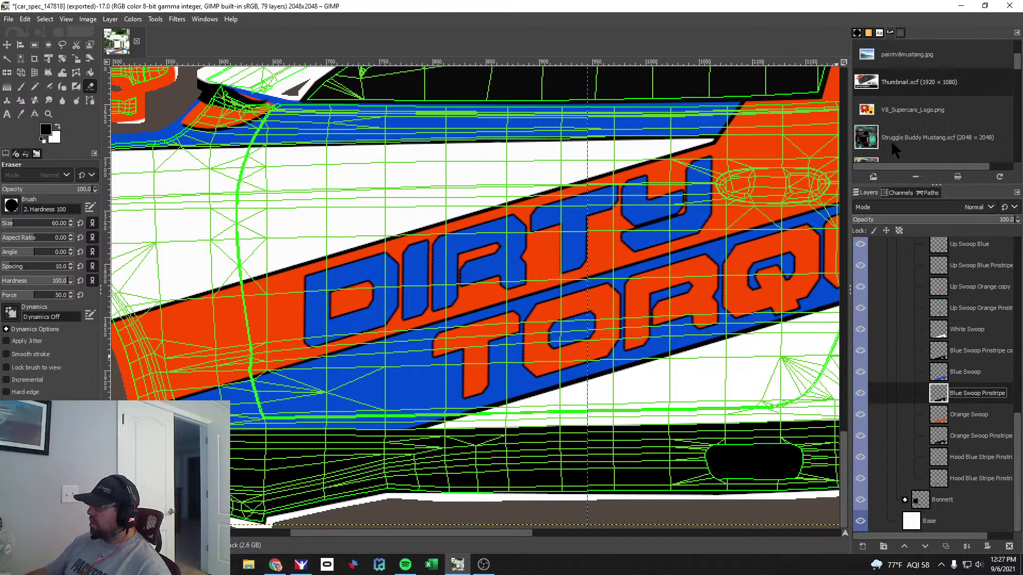
pyautogui.click(858, 328)
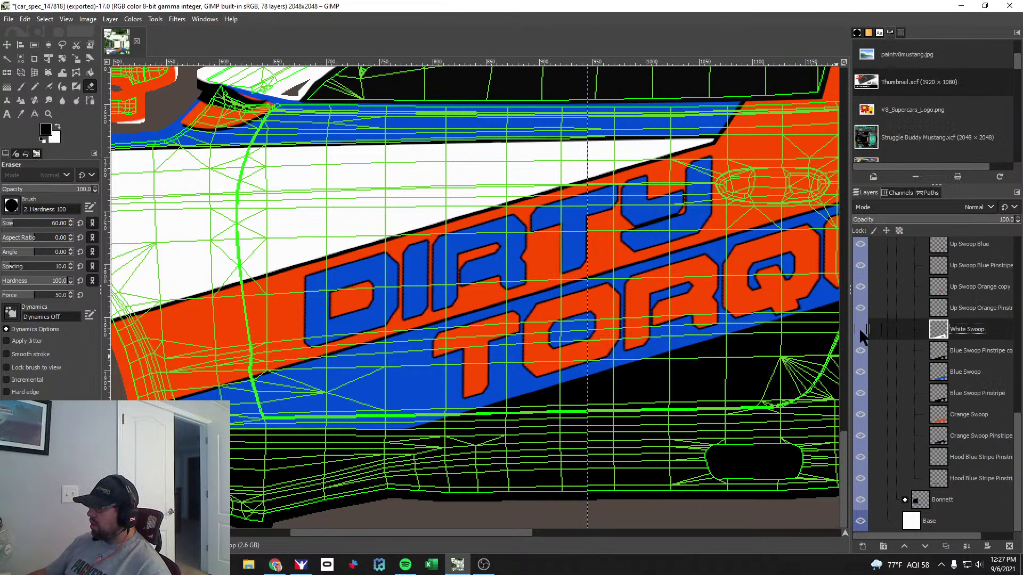
# Glance at the car in iRacing, return to GIMP, and export the car paint over the existing car_147818.tga.
pyautogui.hotkey('alt', 'Tab')
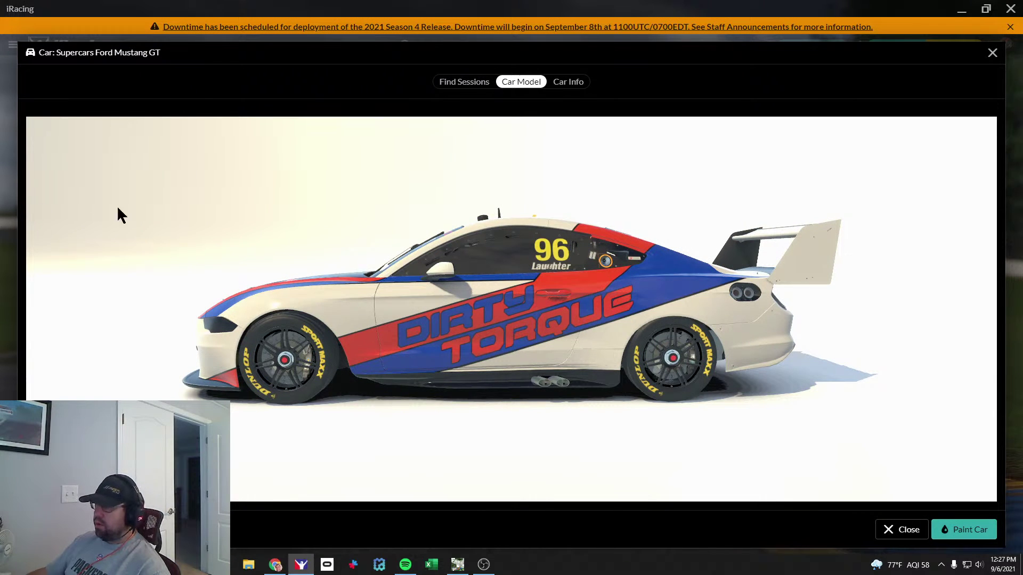
pyautogui.hotkey('alt', 'Tab')
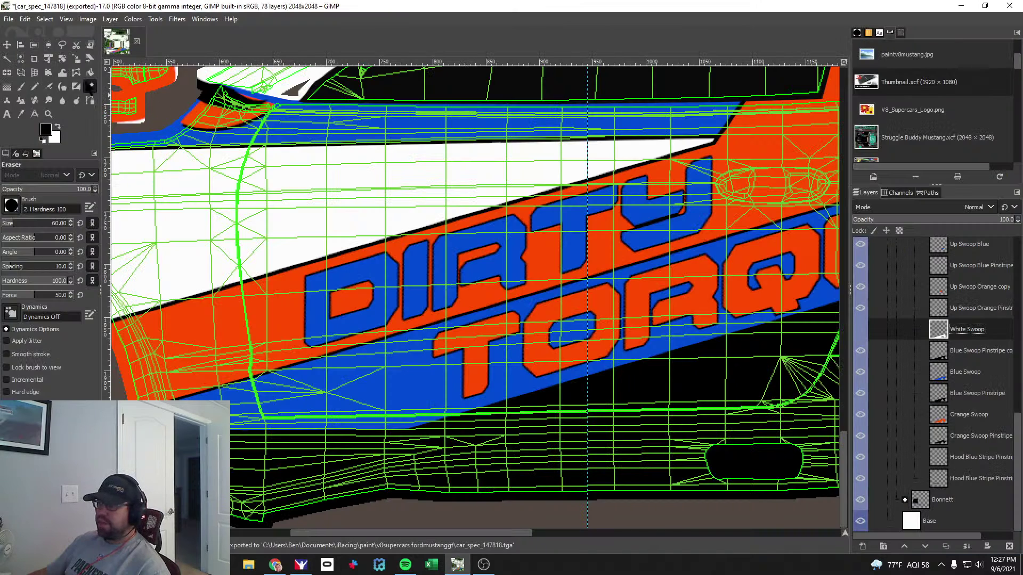
pyautogui.click(9, 18)
pyautogui.click(32, 185)
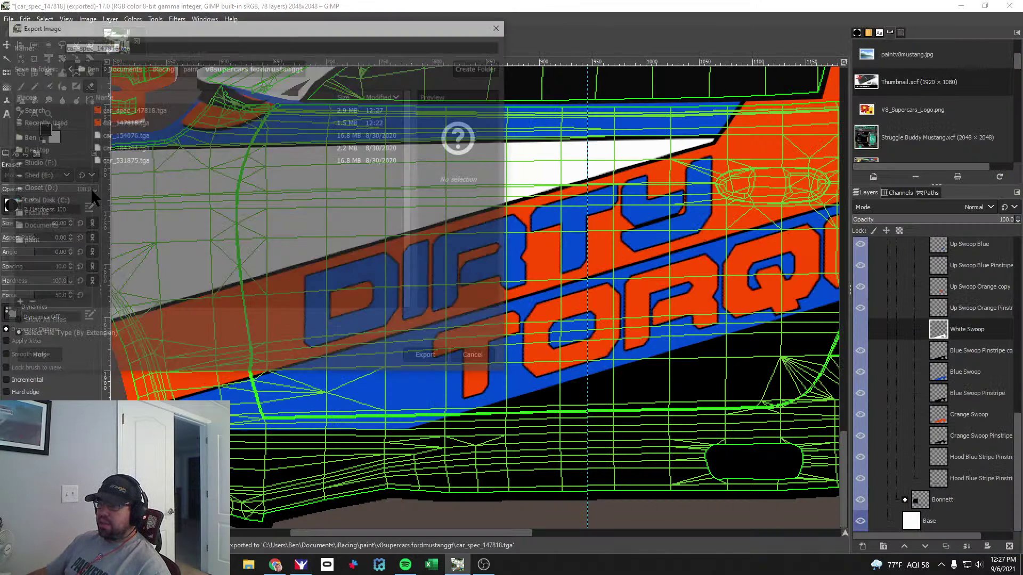
pyautogui.click(133, 121)
pyautogui.click(416, 357)
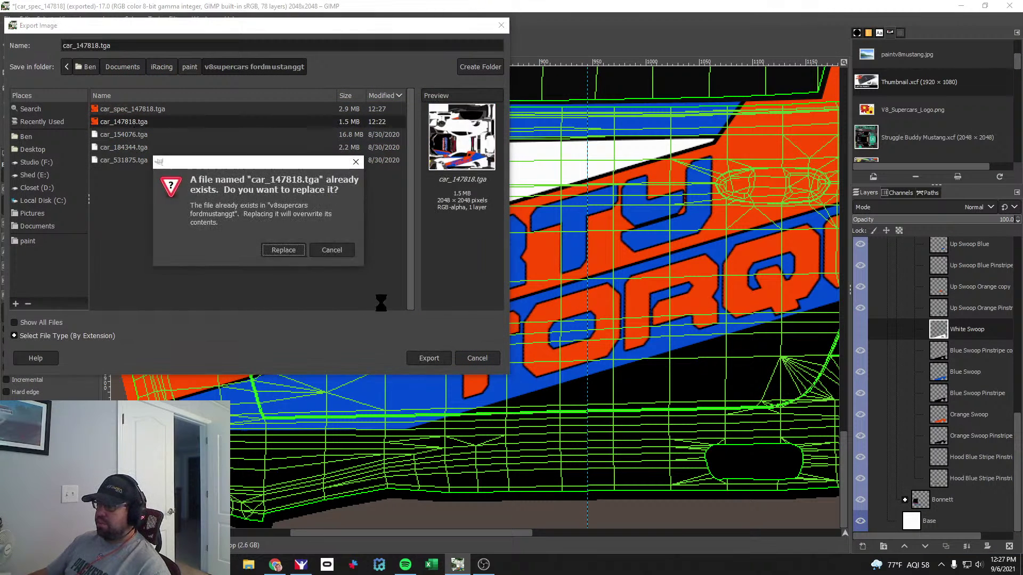
pyautogui.click(284, 250)
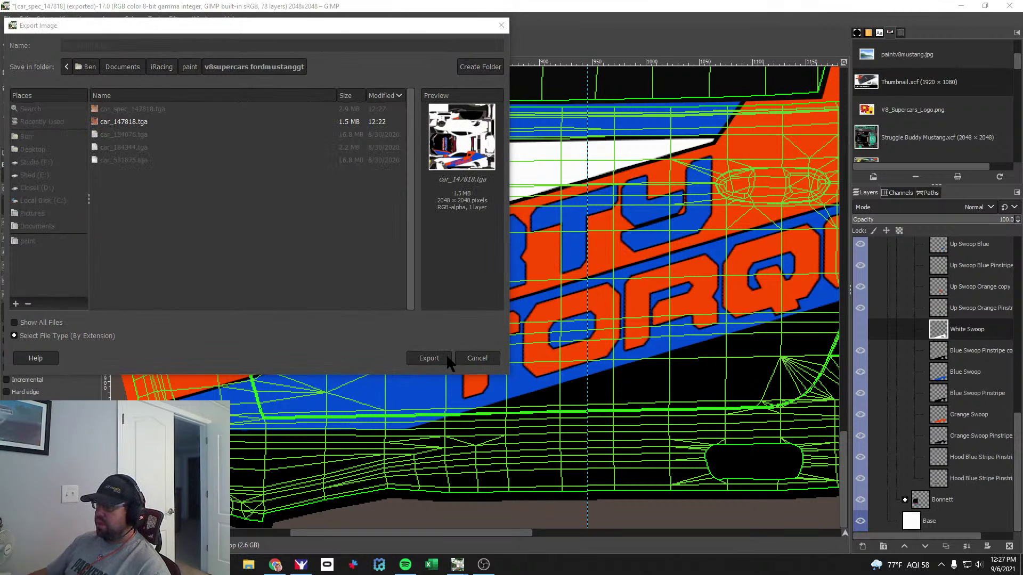
pyautogui.click(515, 331)
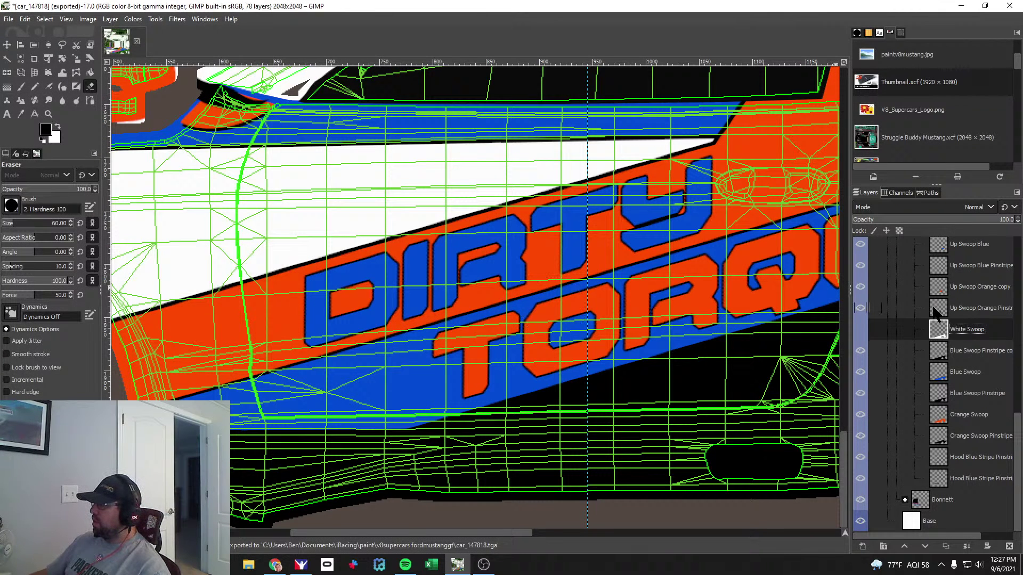
# Show the Custom Spec Map group and export the spec map over the existing car_spec_147818.tga.
pyautogui.scroll(10, 932, 305)
pyautogui.click(860, 248)
pyautogui.click(8, 19)
pyautogui.click(69, 185)
pyautogui.click(136, 121)
pyautogui.click(433, 363)
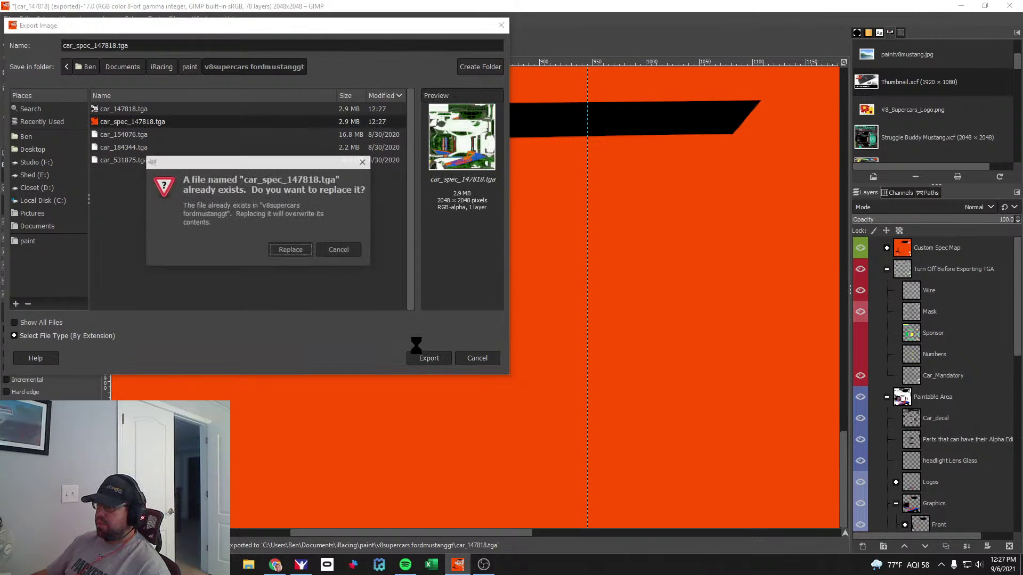
pyautogui.click(291, 250)
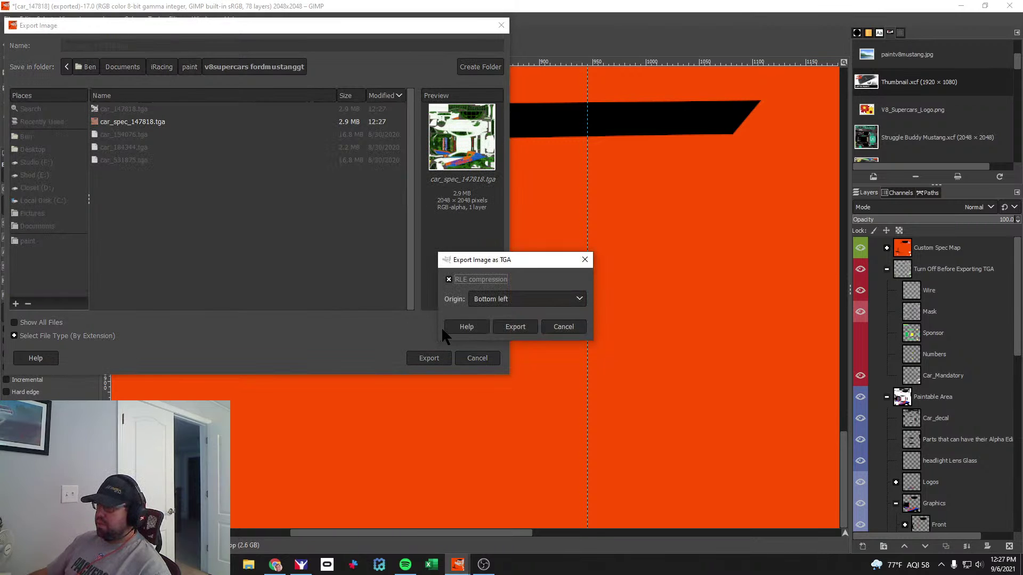
pyautogui.click(513, 326)
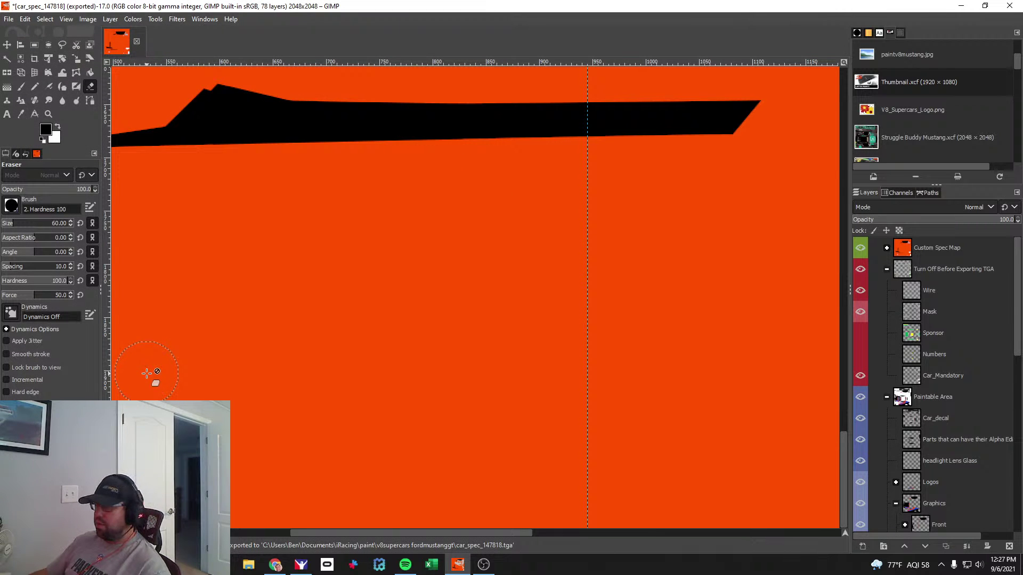
# Switch to iRacing, inspect the Mustang's black rear quarter panel from the side, and return to GIMP.
pyautogui.hotkey('alt', 'Tab')
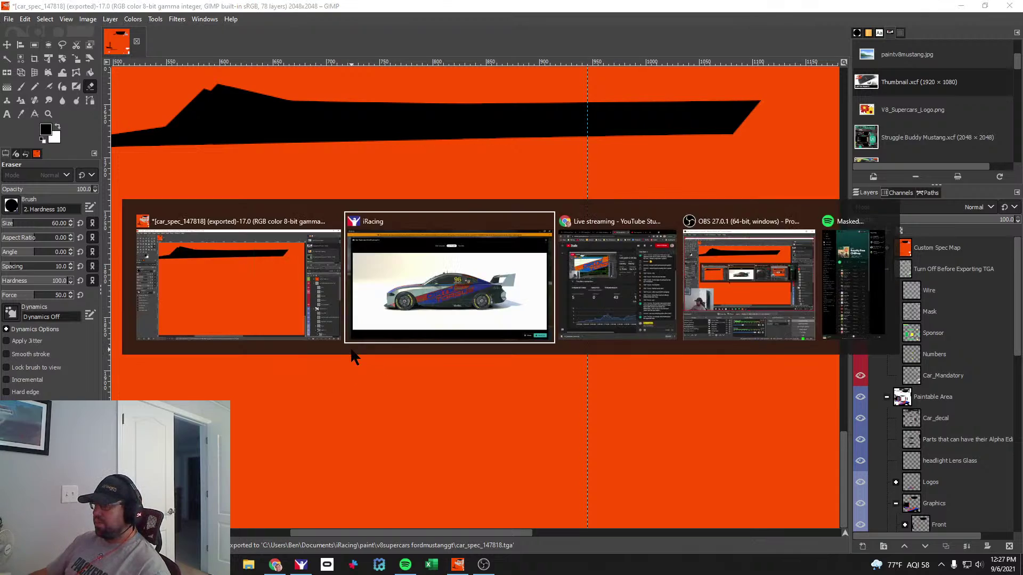
pyautogui.moveTo(529, 330); pyautogui.dragTo(526, 306)
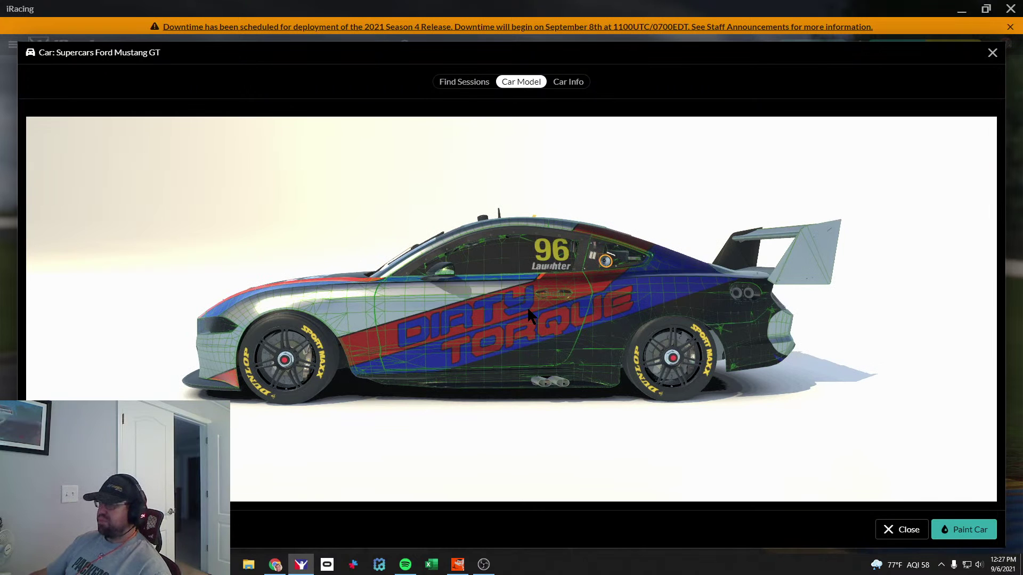
pyautogui.moveTo(526, 306); pyautogui.dragTo(543, 290)
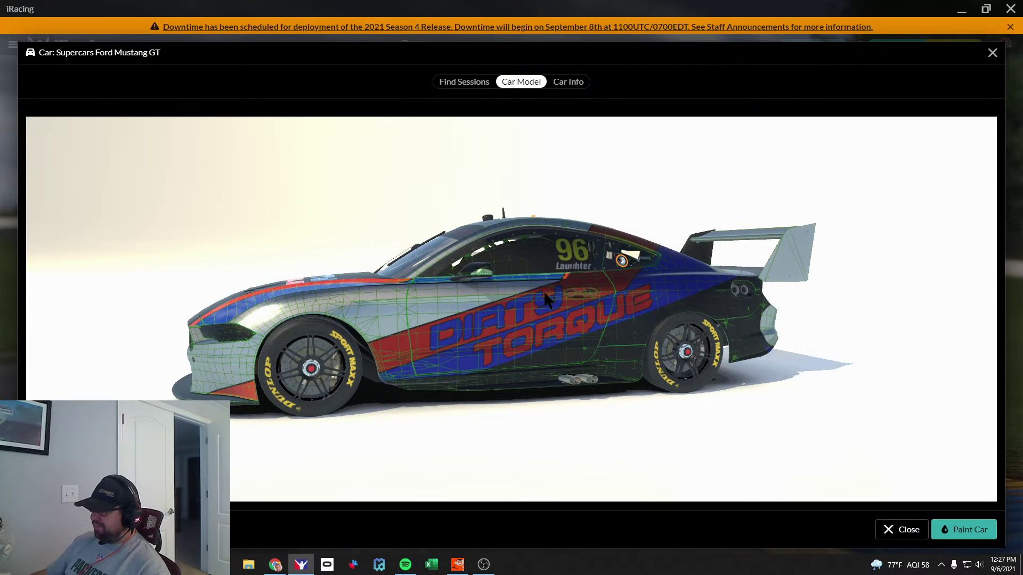
pyautogui.hotkey('alt', 'Tab')
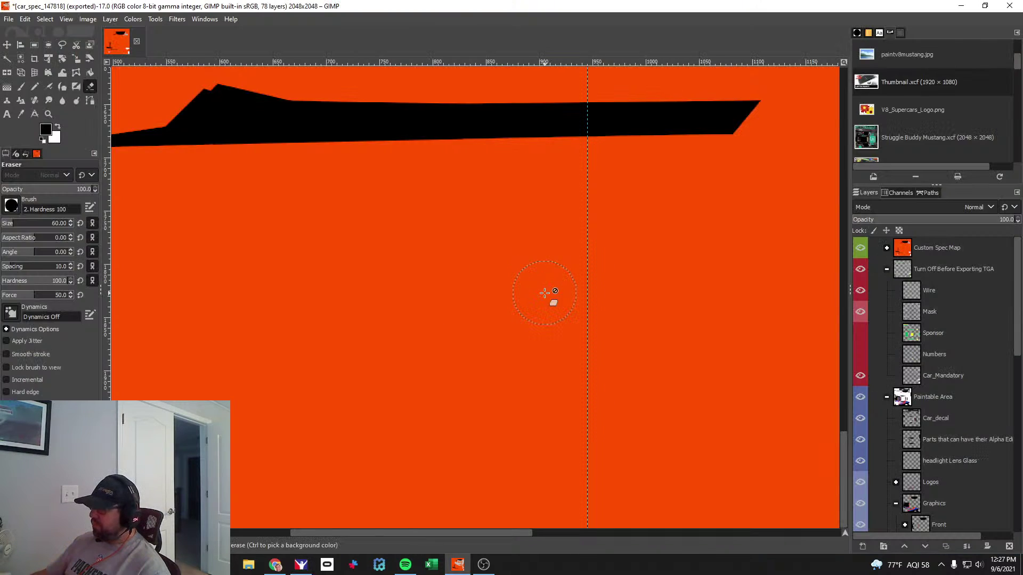
# Hide the Custom Spec Map group and make the White Swoop layer visible again.
pyautogui.click(861, 248)
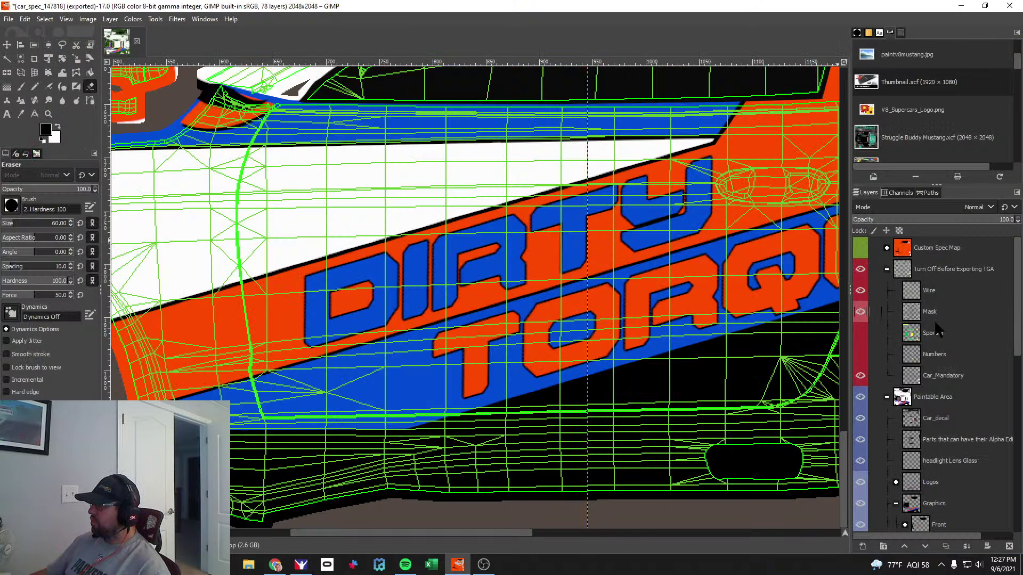
pyautogui.scroll(-10, 957, 371)
pyautogui.click(860, 330)
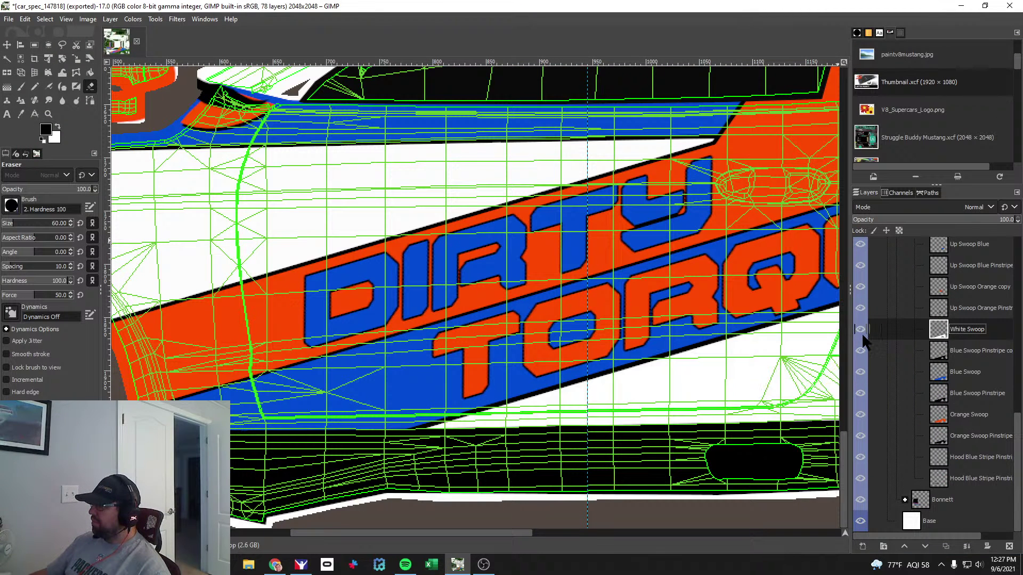
# Hide the Wire layer and return to the Door & QP layers.
pyautogui.scroll(10, 915, 368)
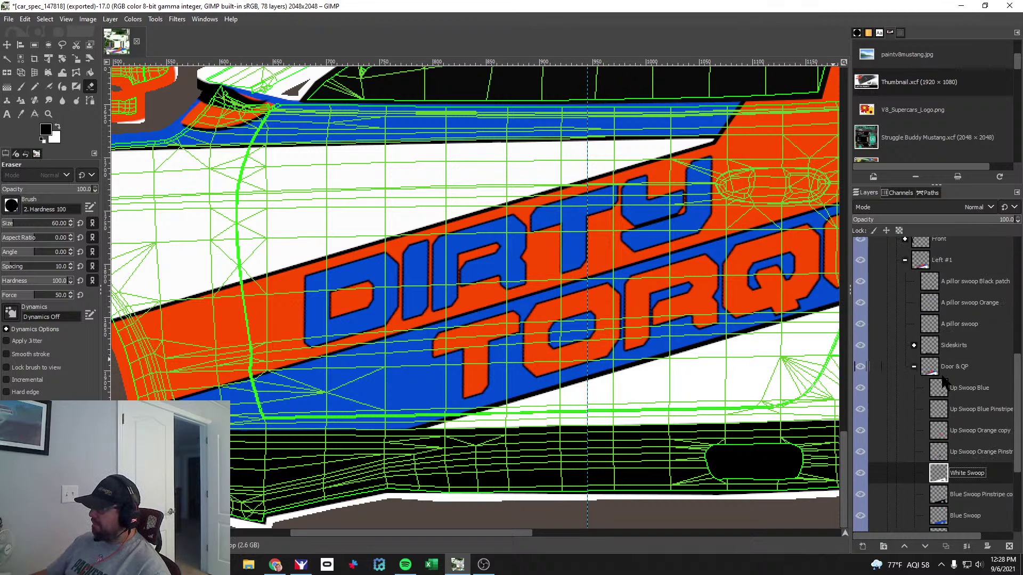
pyautogui.click(860, 291)
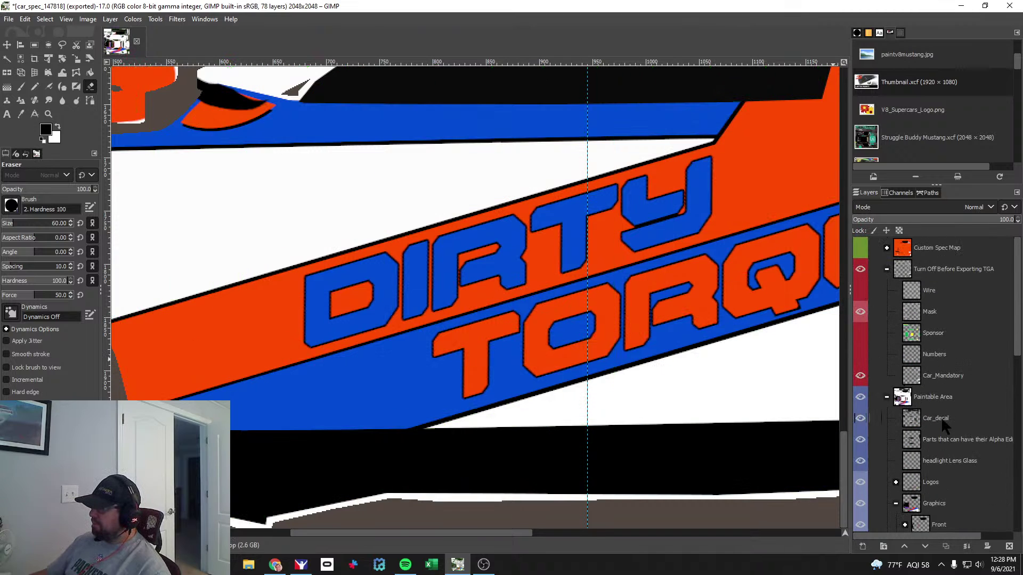
pyautogui.scroll(-10, 916, 405)
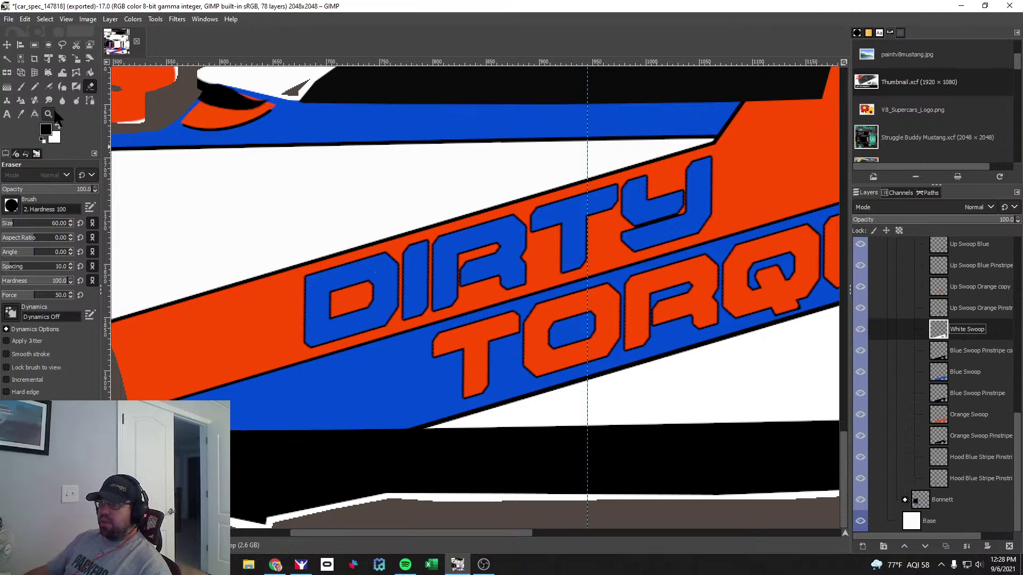
# Export the paint over the existing car_147818.tga with RLE compression and a bottom-left origin.
pyautogui.click(9, 19)
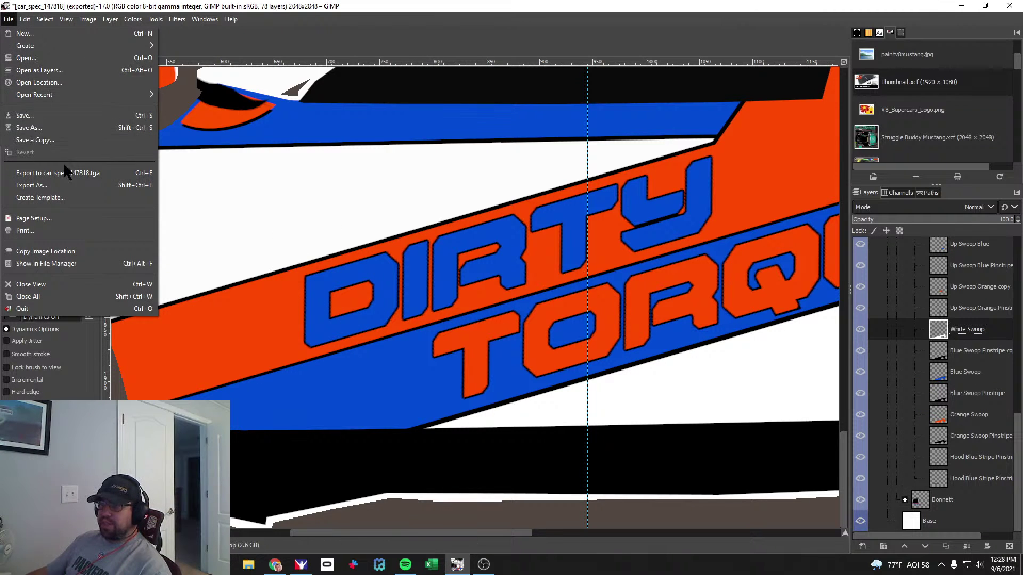
pyautogui.click(61, 185)
pyautogui.click(120, 122)
pyautogui.click(428, 358)
pyautogui.click(282, 249)
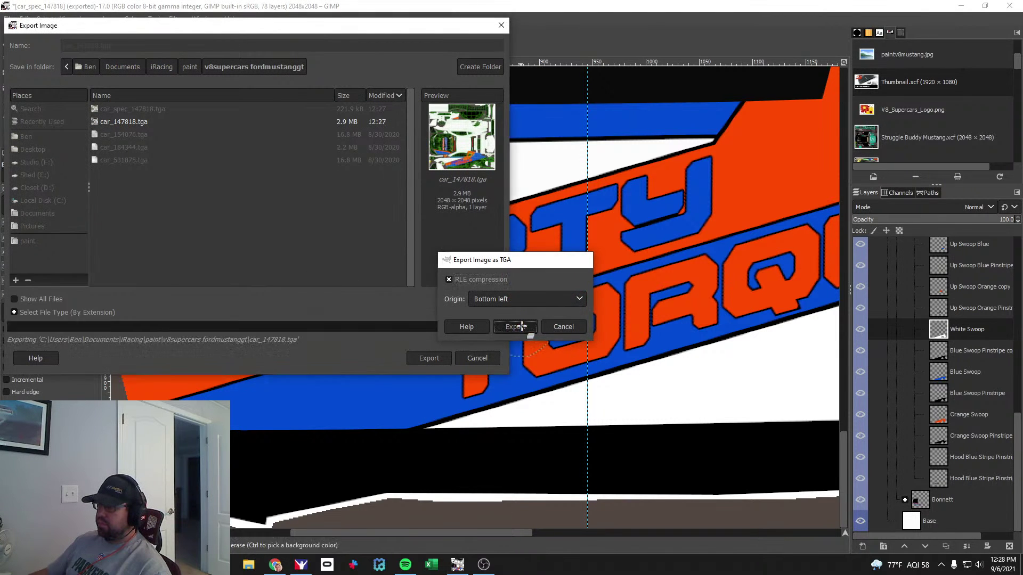
pyautogui.click(515, 326)
# Switch to iRacing, inspect the Mustang's door swoop and hood stripes from the side and front, and return to GIMP.
pyautogui.hotkey('alt', 'Tab')
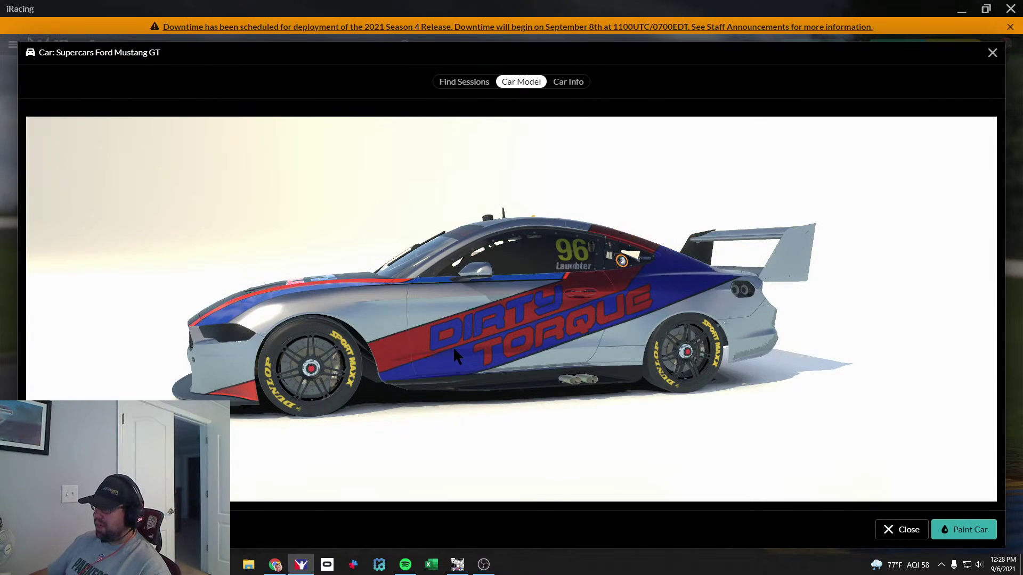
pyautogui.moveTo(584, 348)
pyautogui.mouseDown()
pyautogui.moveTo(538, 345)
pyautogui.moveTo(592, 341)
pyautogui.moveTo(567, 337)
pyautogui.mouseUp()
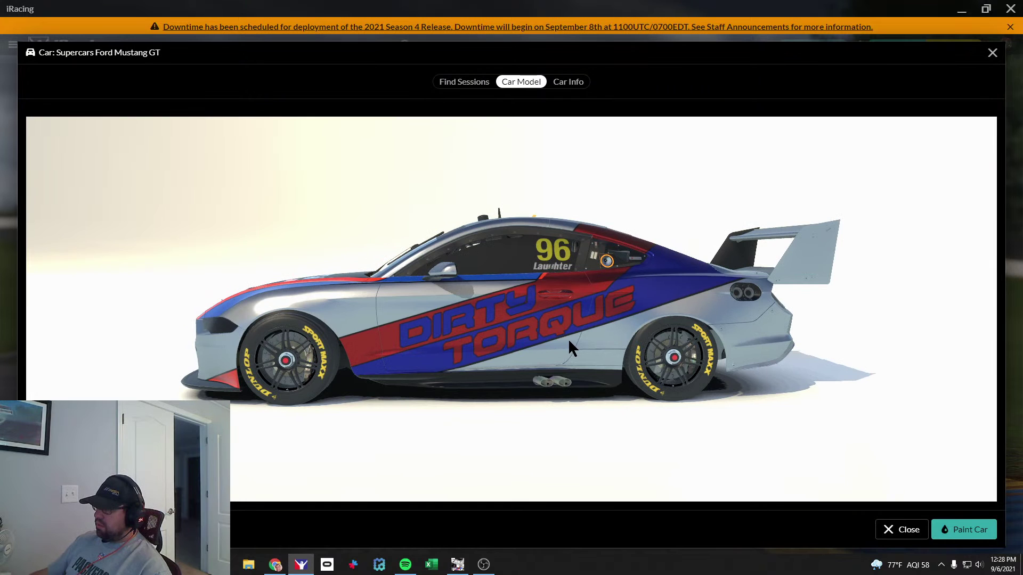
pyautogui.moveTo(670, 367); pyautogui.dragTo(703, 346)
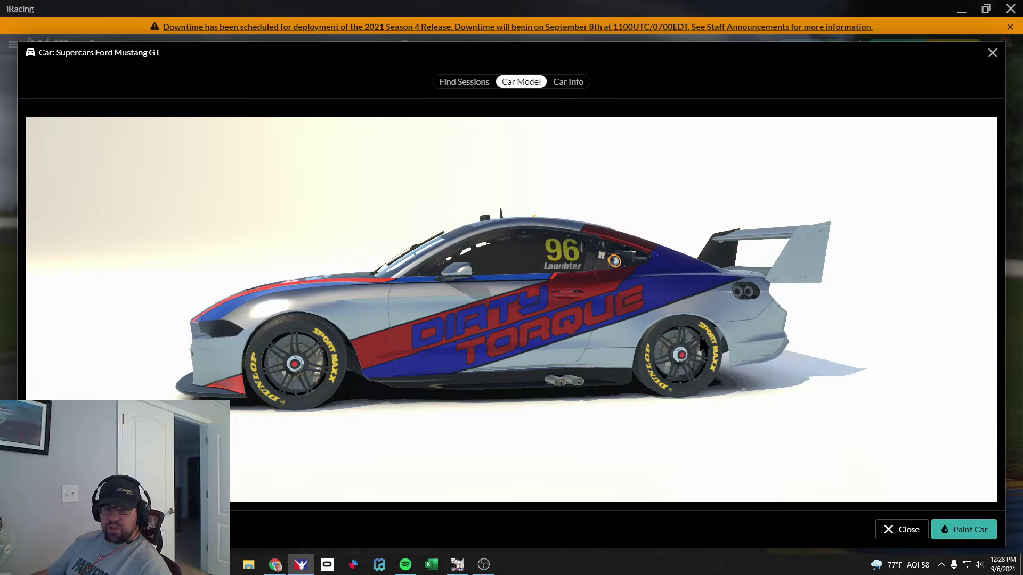
pyautogui.moveTo(431, 360); pyautogui.dragTo(454, 369)
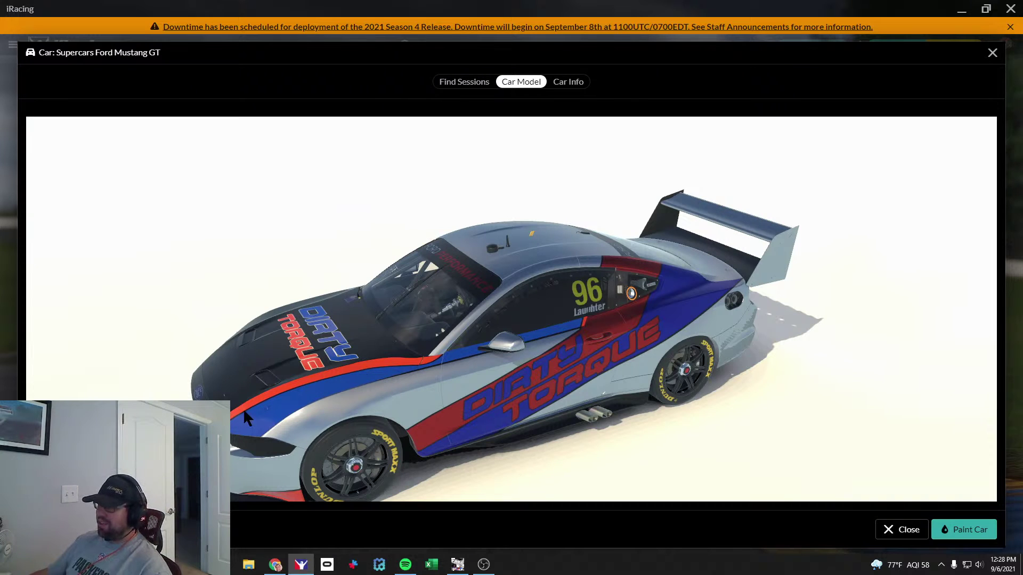
pyautogui.moveTo(500, 379); pyautogui.dragTo(410, 394)
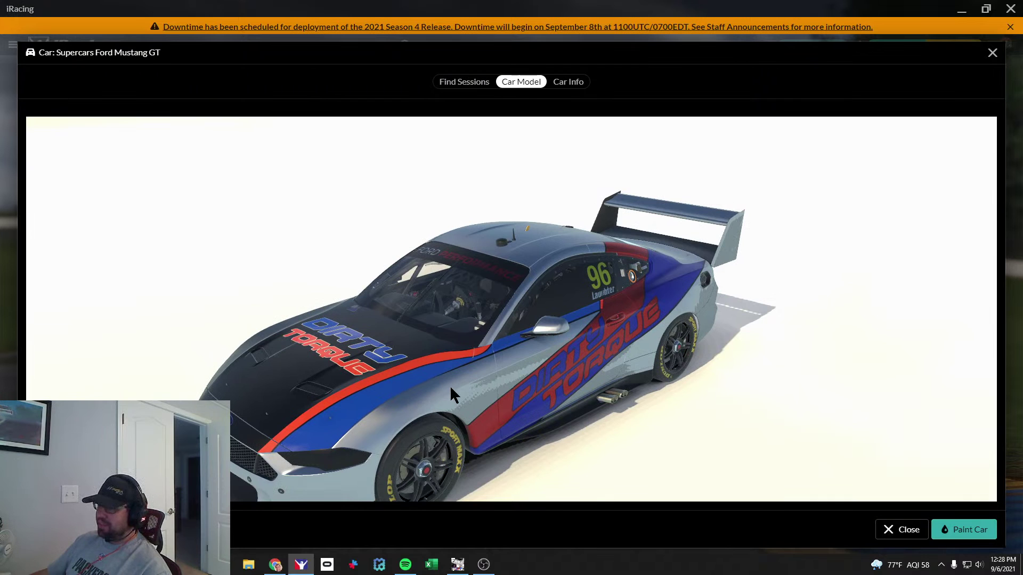
pyautogui.hotkey('alt', 'Tab')
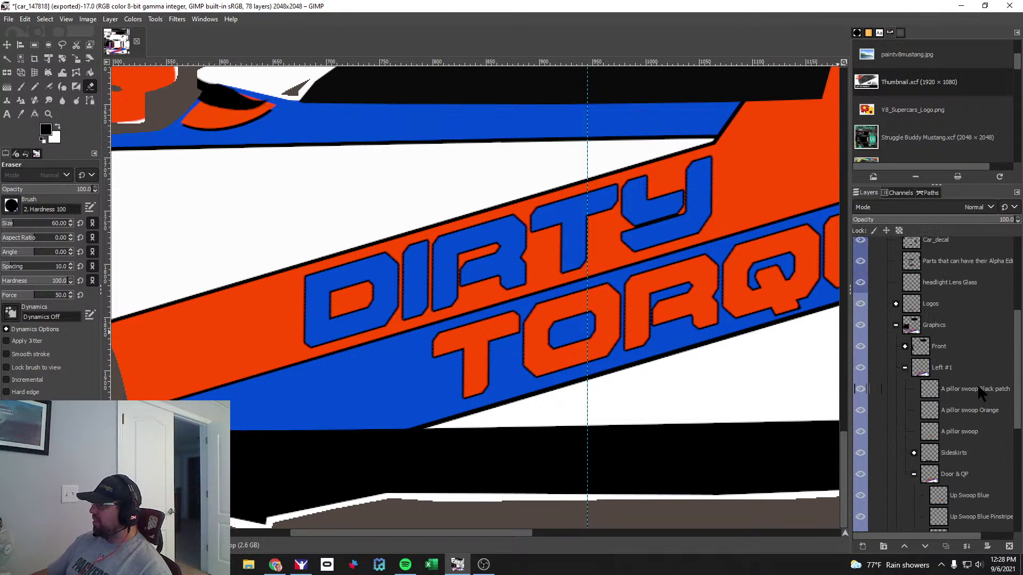
# Expand the Bonnett group, duplicate its Hood Orange Stripe layer, and hide the original.
pyautogui.scroll(4, 978, 387)
pyautogui.scroll(-3, 941, 416)
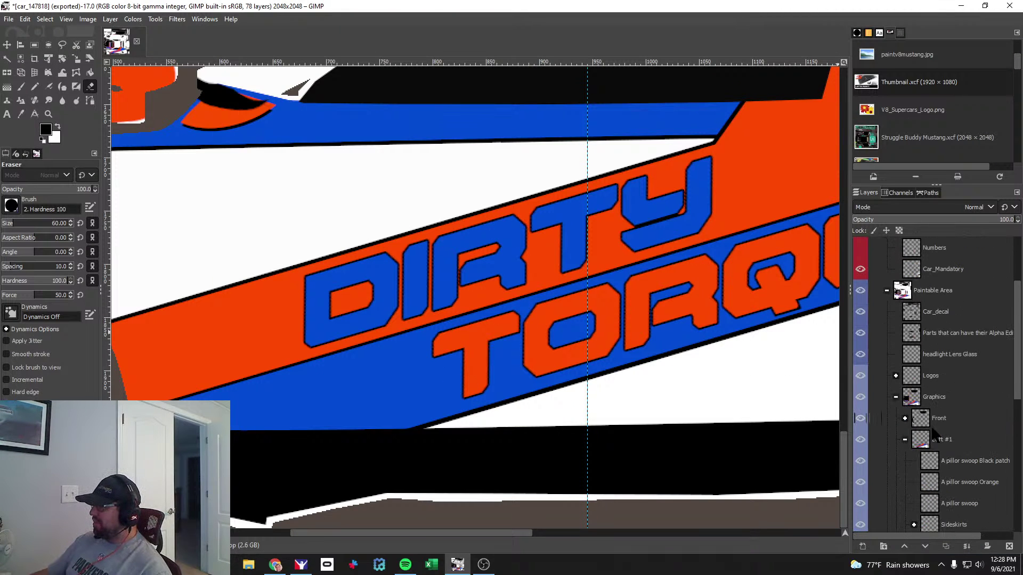
pyautogui.scroll(-6, 964, 442)
pyautogui.scroll(-2, 965, 452)
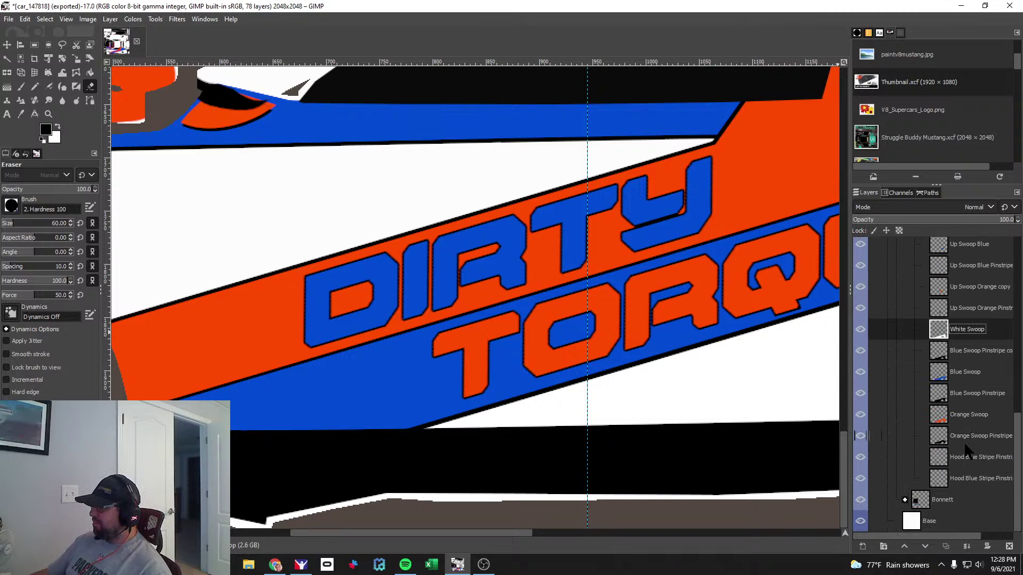
pyautogui.click(904, 500)
pyautogui.click(958, 479)
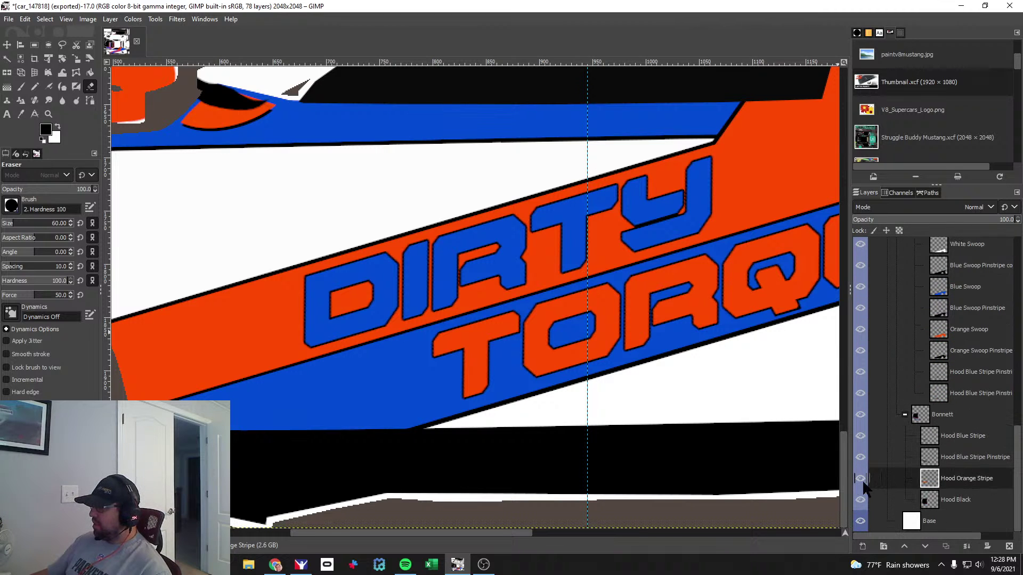
pyautogui.moveTo(843, 467); pyautogui.dragTo(548, 384)
pyautogui.moveTo(526, 530); pyautogui.dragTo(348, 532)
pyautogui.click(861, 479)
pyautogui.click(861, 478)
pyautogui.rightClick(963, 480)
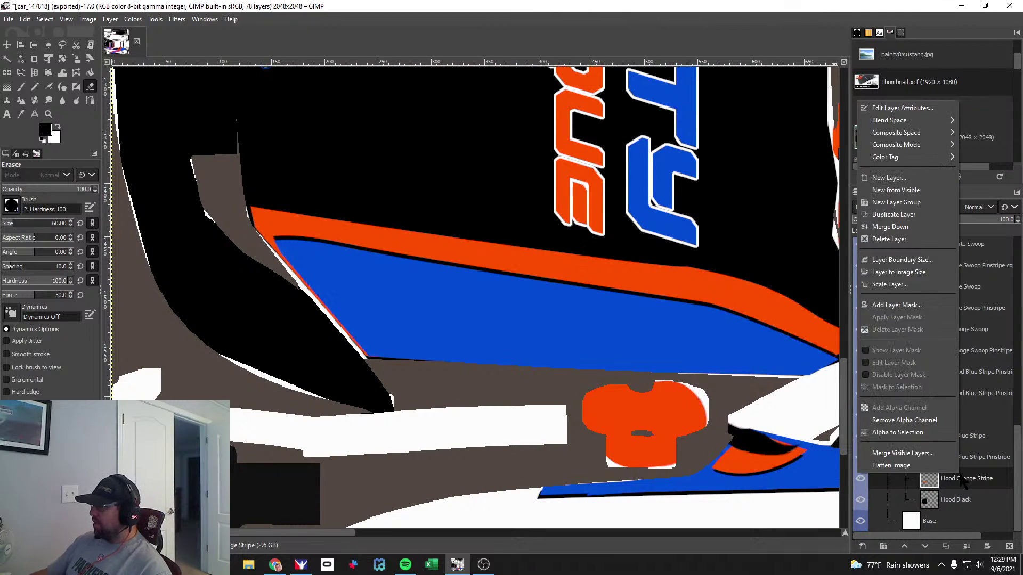
pyautogui.click(893, 214)
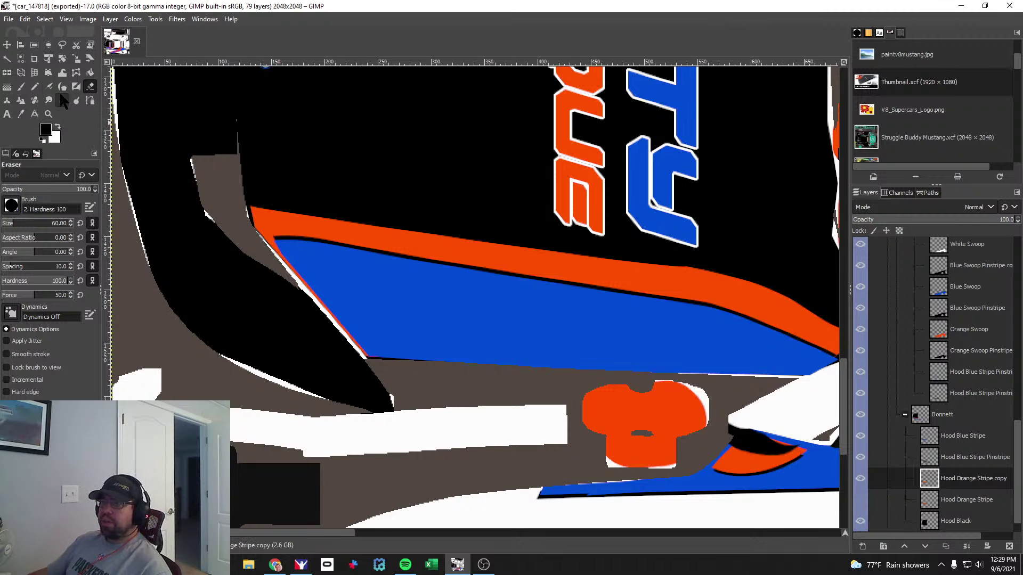
# Try a Color Exchange on the duplicated hood stripe from a sampled colour to blue 034cd3.
pyautogui.click(134, 19)
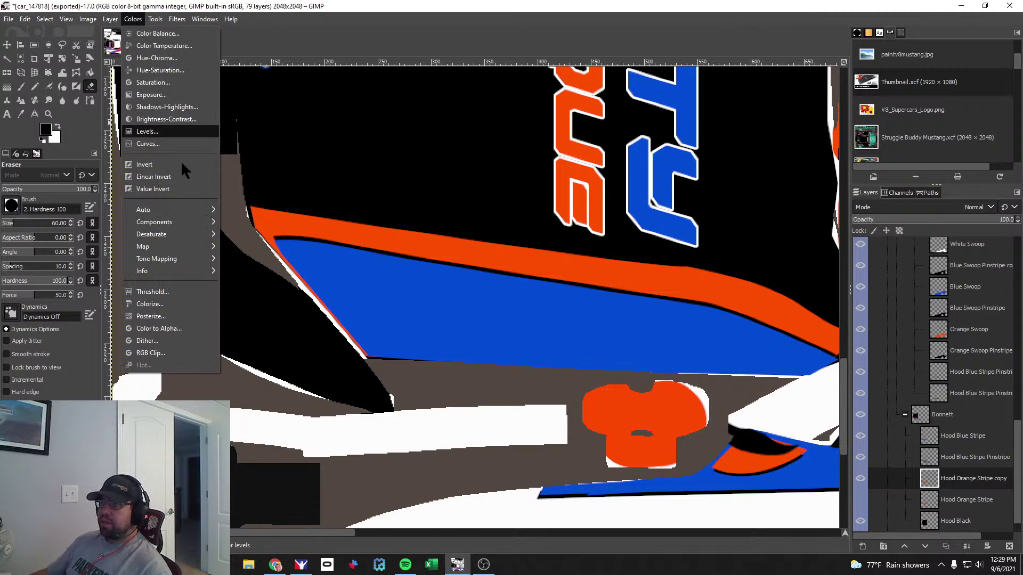
pyautogui.moveTo(171, 247)
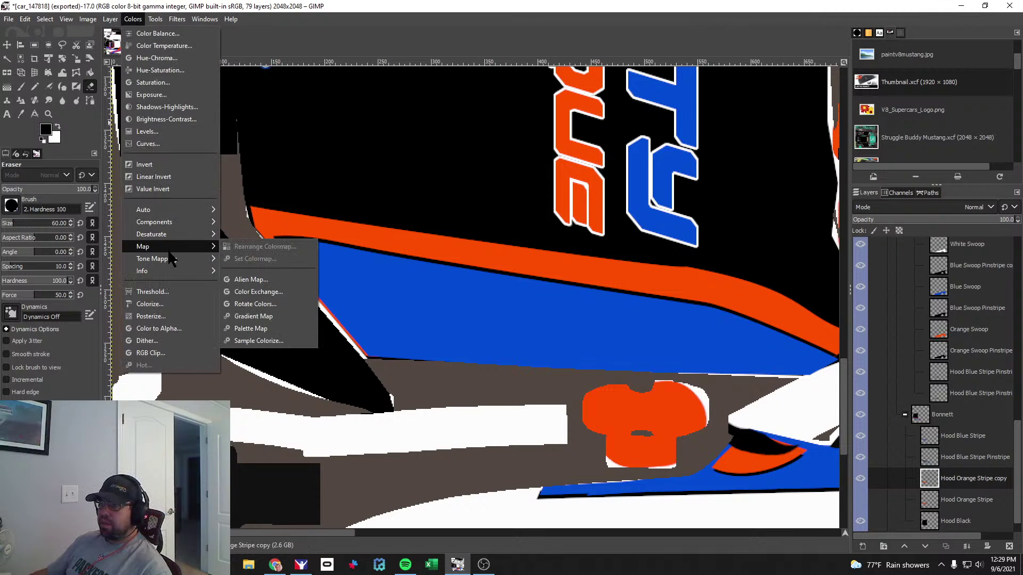
pyautogui.click(258, 292)
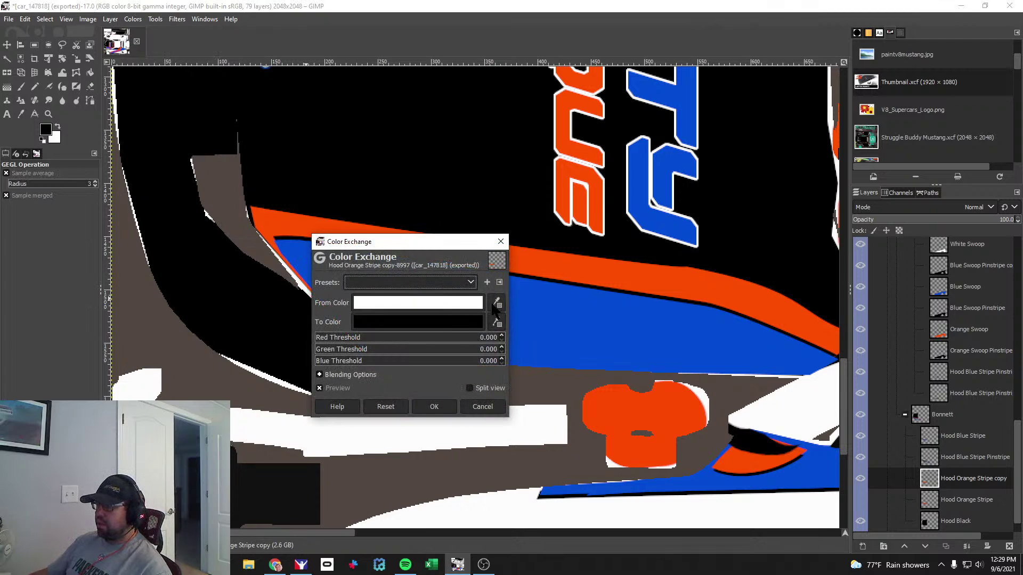
pyautogui.click(496, 303)
pyautogui.click(569, 266)
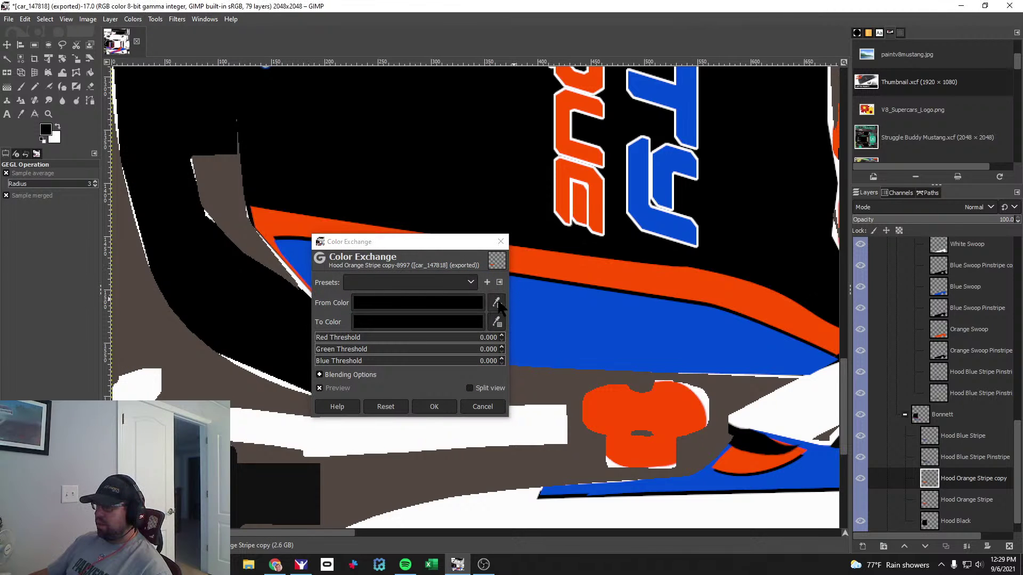
pyautogui.click(467, 323)
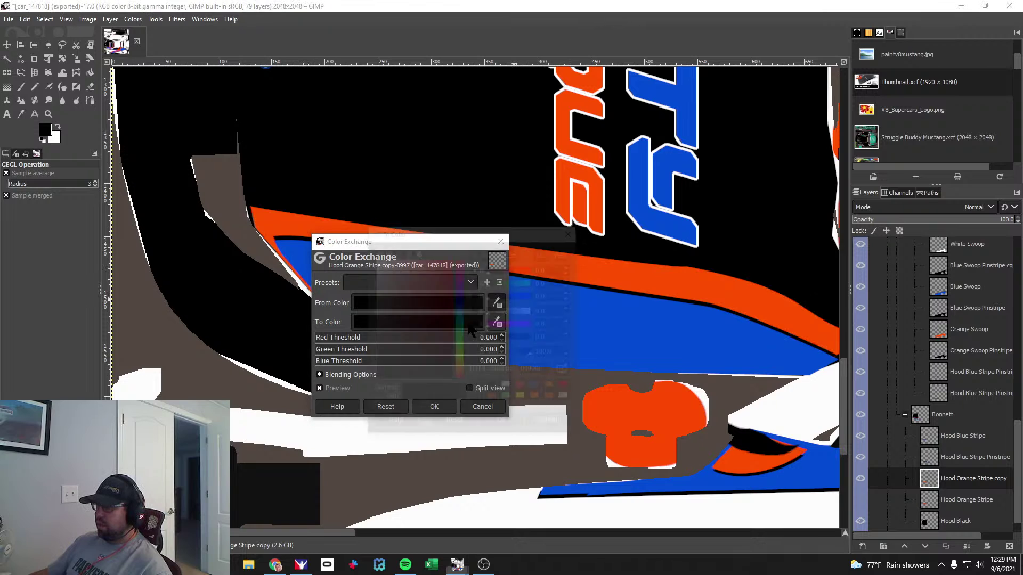
pyautogui.click(540, 387)
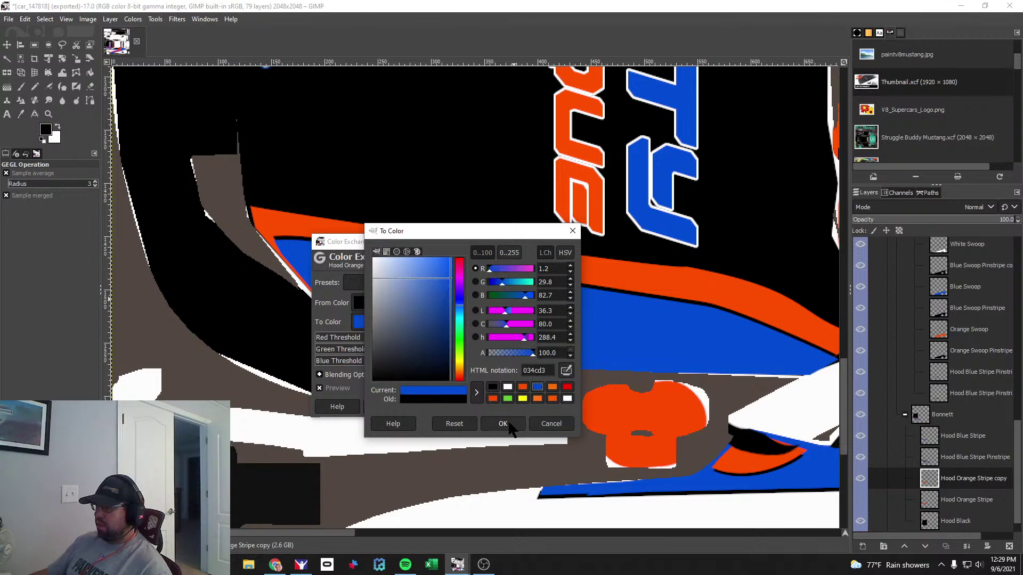
pyautogui.click(503, 423)
pyautogui.click(446, 405)
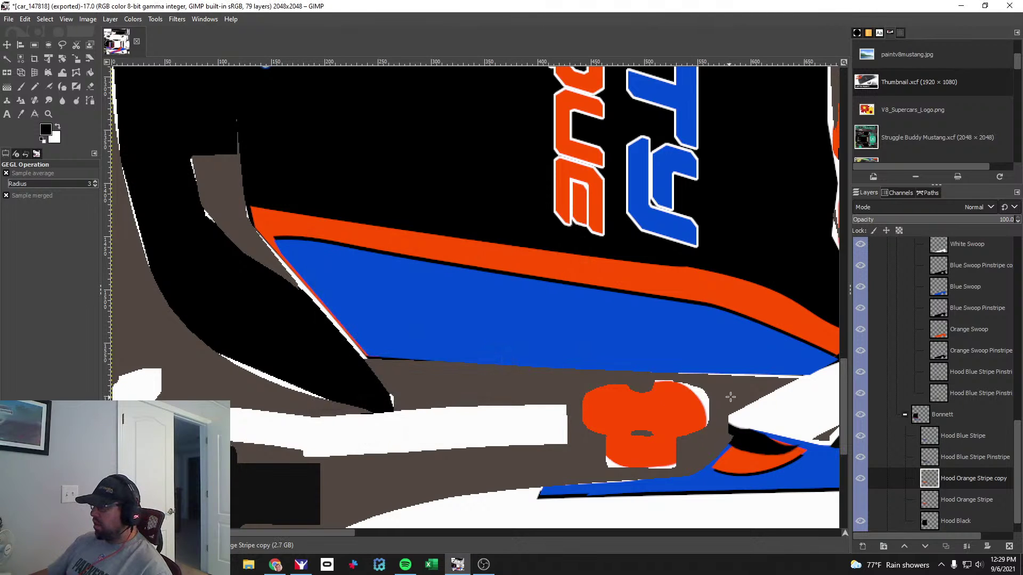
# Exchange orange ff5000 for blue 034cd3 on the Hood Orange Stripe copy layer and hide the Hood Blue Stripe Pinstripe layer.
pyautogui.click(970, 478)
pyautogui.click(134, 20)
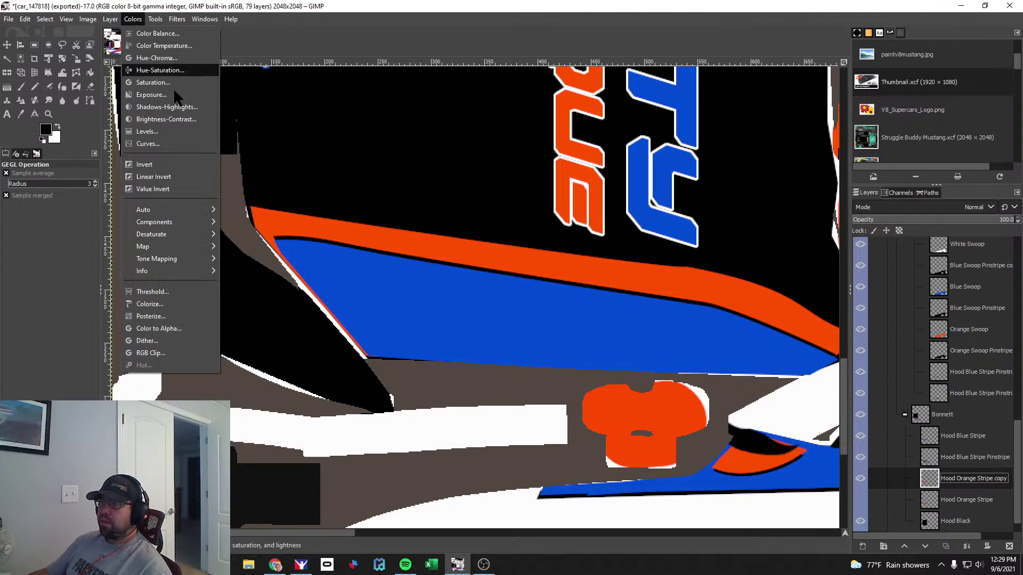
pyautogui.moveTo(203, 246)
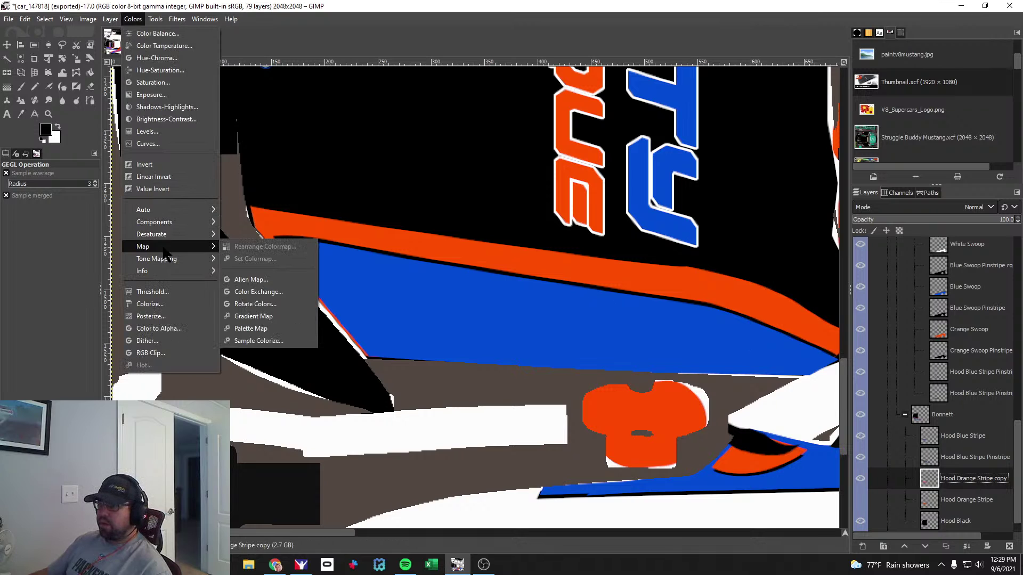
pyautogui.click(256, 290)
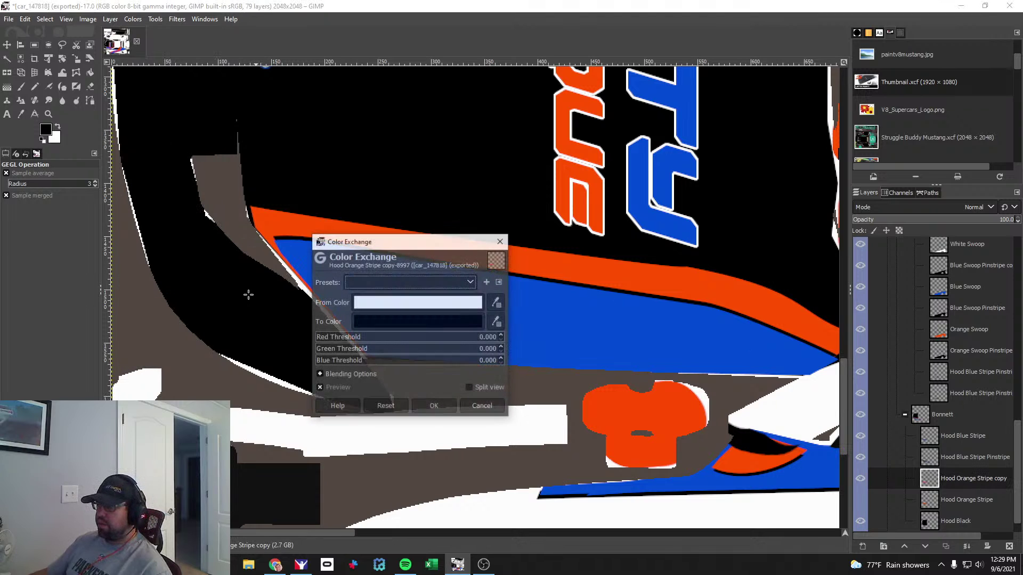
pyautogui.click(452, 303)
pyautogui.click(499, 367)
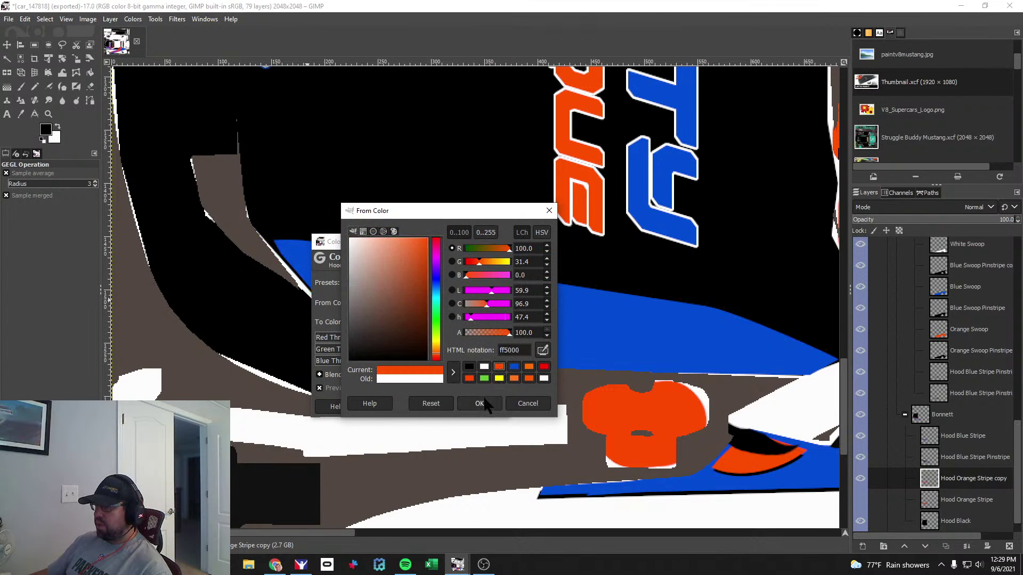
pyautogui.click(480, 404)
pyautogui.click(449, 322)
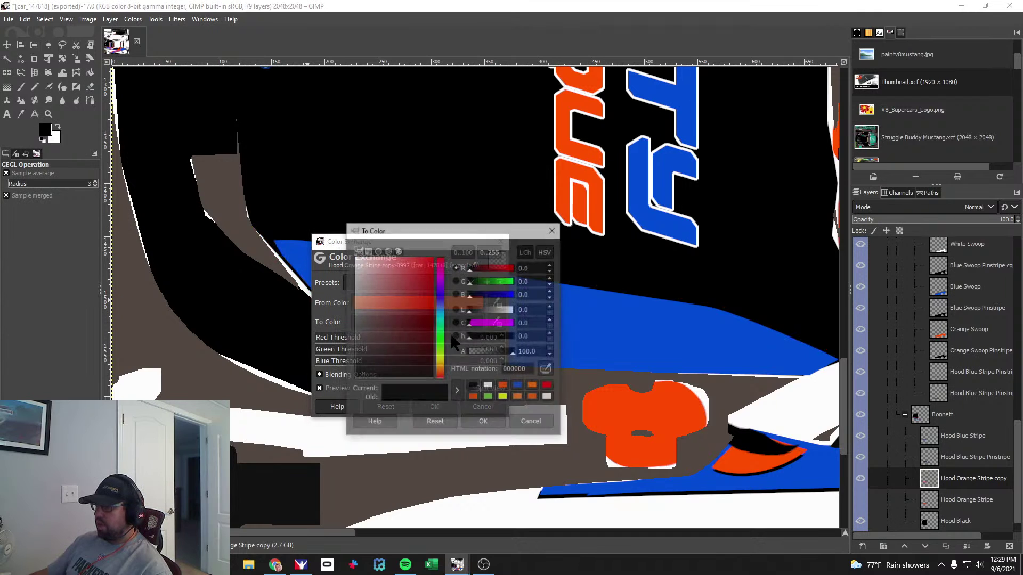
pyautogui.click(518, 386)
pyautogui.click(483, 422)
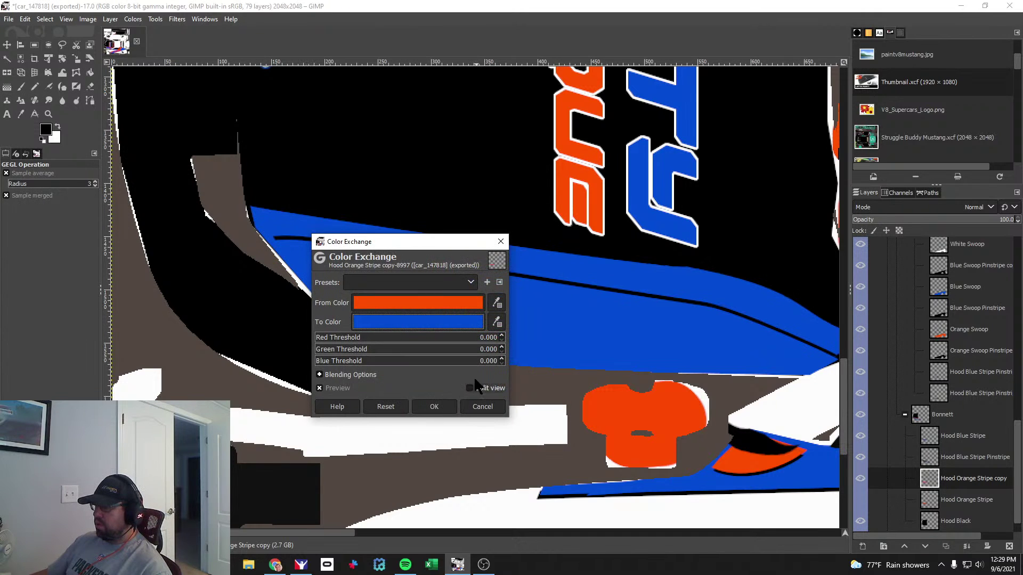
pyautogui.click(434, 407)
pyautogui.click(860, 457)
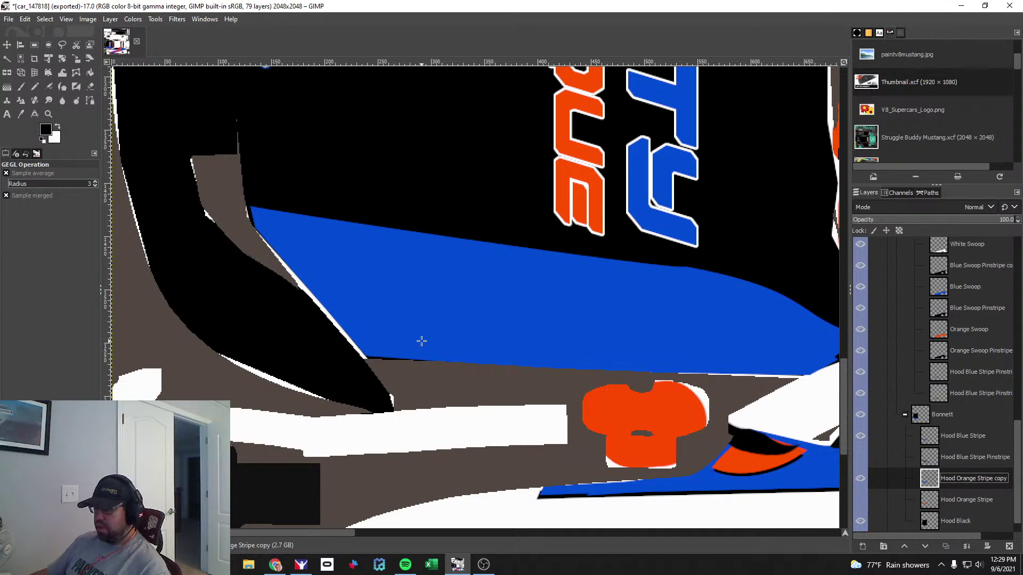
# Export the paint to car_147818.tga again, check the blue hood from the front in iRacing, and return to GIMP.
pyautogui.scroll(-1, 421, 341)
pyautogui.hotkey('alt', 'Tab')
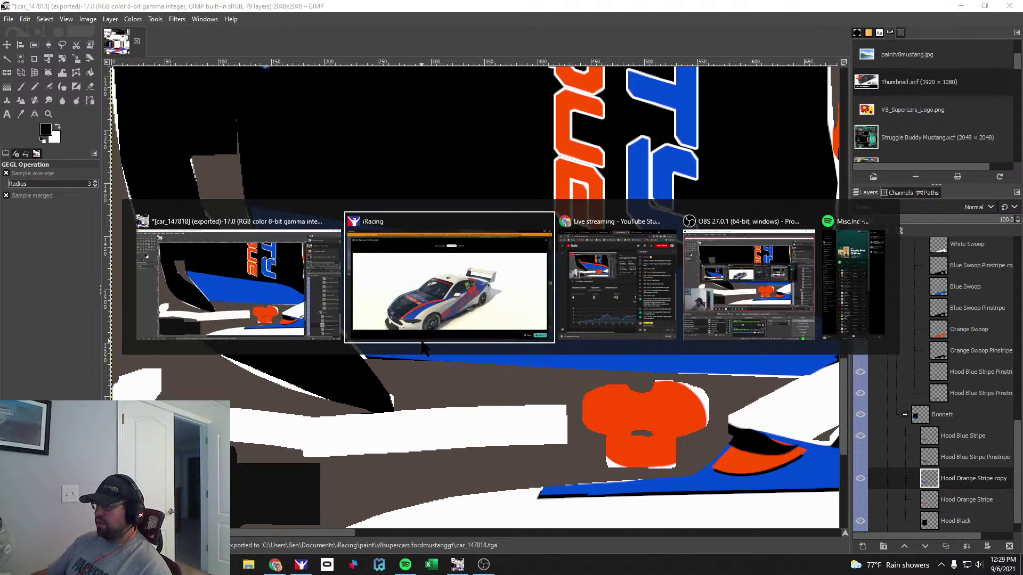
pyautogui.moveTo(440, 388); pyautogui.dragTo(480, 345)
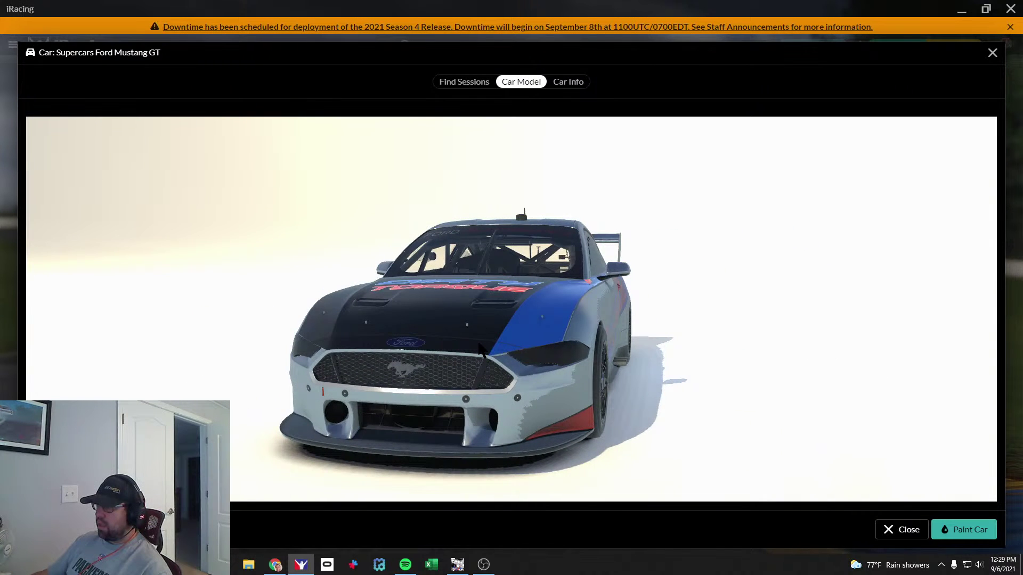
pyautogui.hotkey('alt', 'Tab')
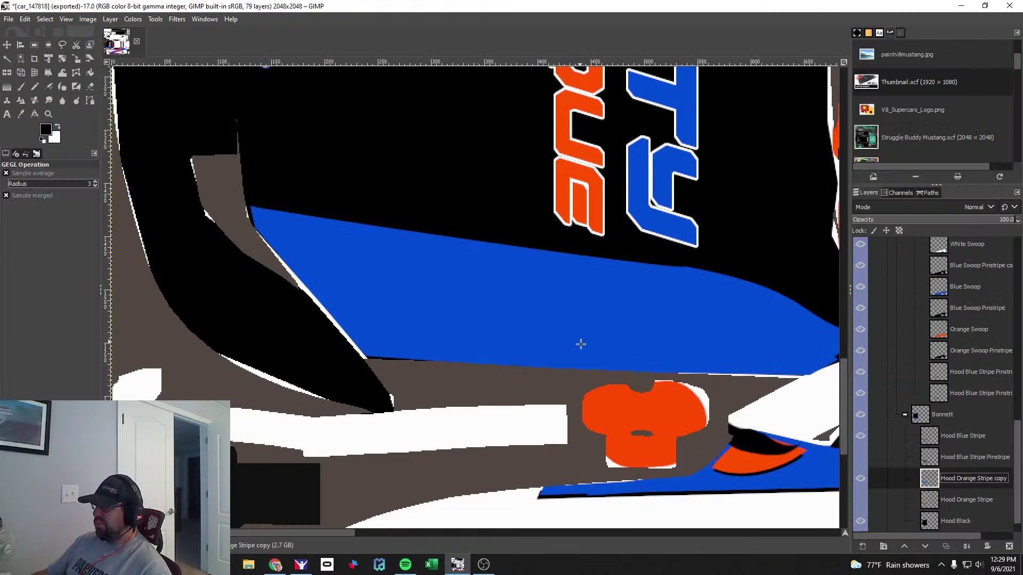
# Check what the Hood Blue Stripe and Hood Blue Stripe Pinstripe layers cover in the Bonnett group.
pyautogui.click(969, 458)
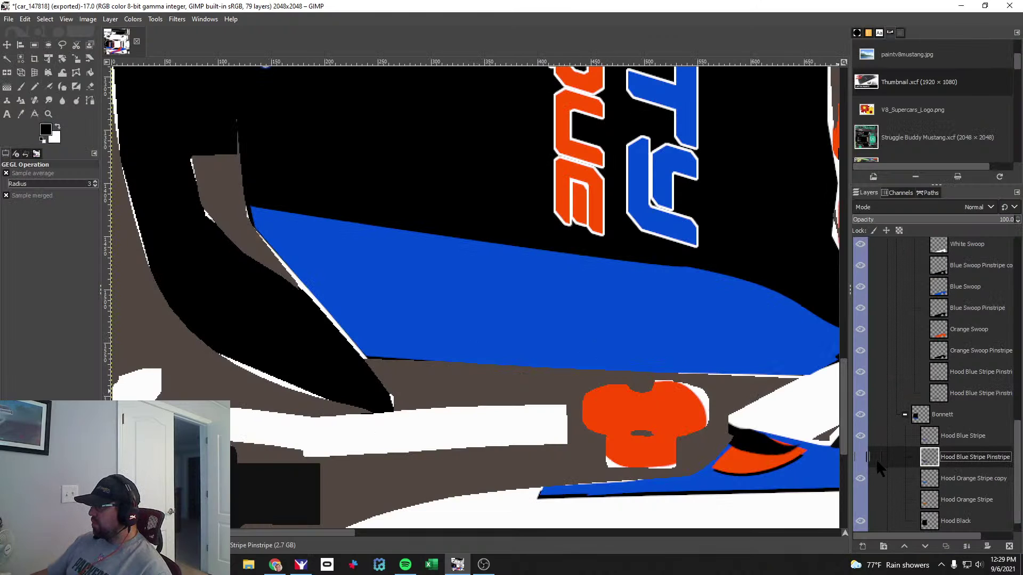
pyautogui.click(962, 438)
pyautogui.click(862, 436)
pyautogui.scroll(-1, 984, 449)
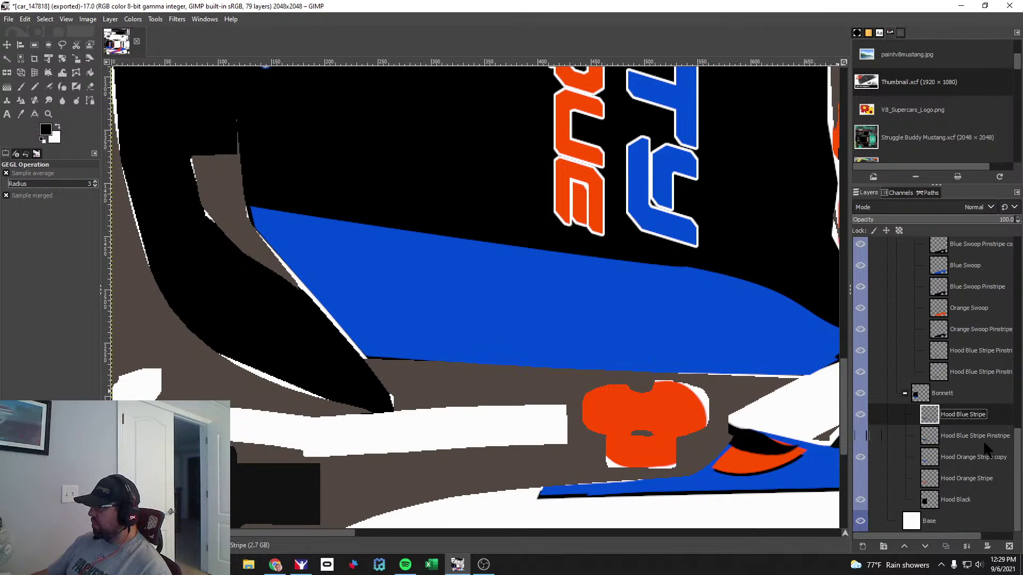
pyautogui.click(963, 441)
pyautogui.click(860, 435)
pyautogui.click(860, 435)
pyautogui.click(965, 415)
pyautogui.rightClick(965, 419)
pyautogui.click(965, 415)
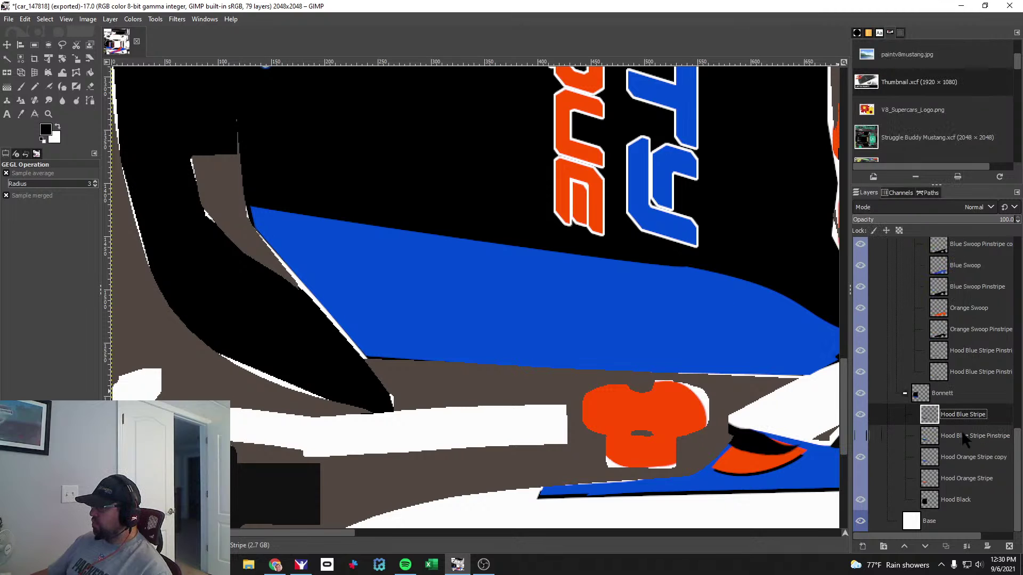
# Duplicate the Hood Orange Stripe copy layer in the Bonnett group.
pyautogui.click(973, 458)
pyautogui.rightClick(960, 459)
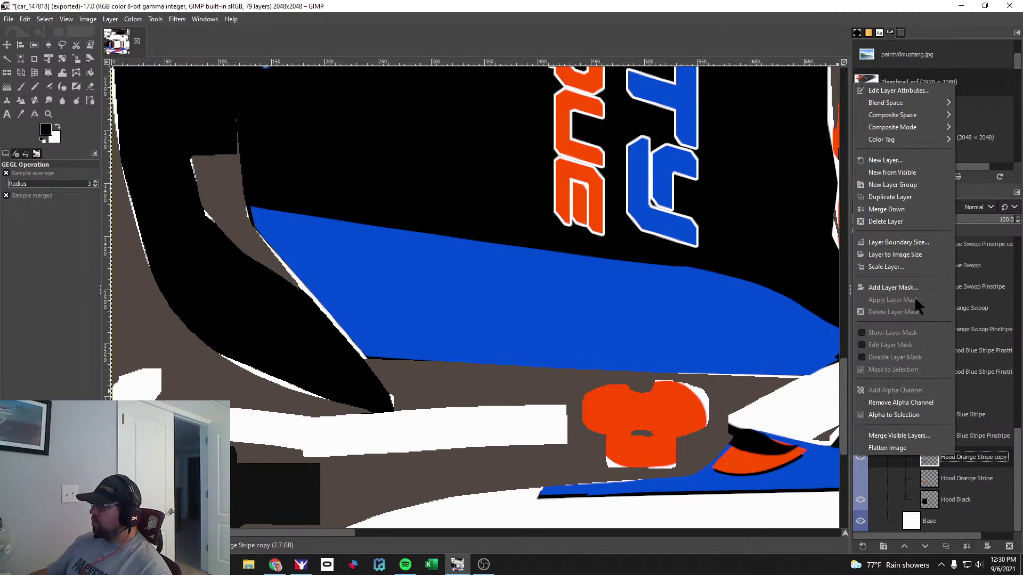
pyautogui.click(895, 197)
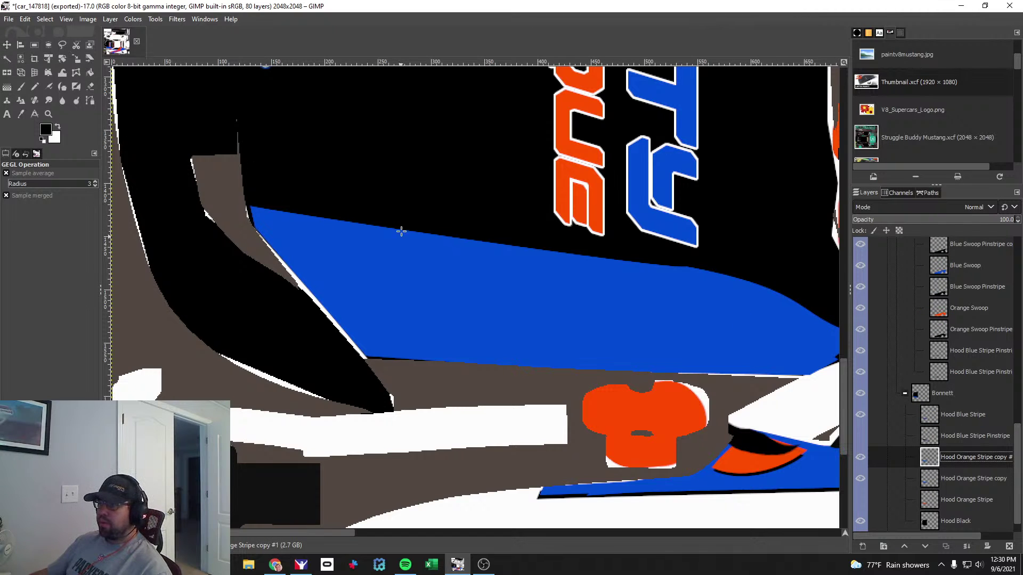
# Move the Hood Orange Stripe copy #1 layer below Hood Orange Stripe copy and exchange its blue 034cd3 for white ffffff.
pyautogui.moveTo(953, 454); pyautogui.dragTo(956, 485)
pyautogui.click(133, 19)
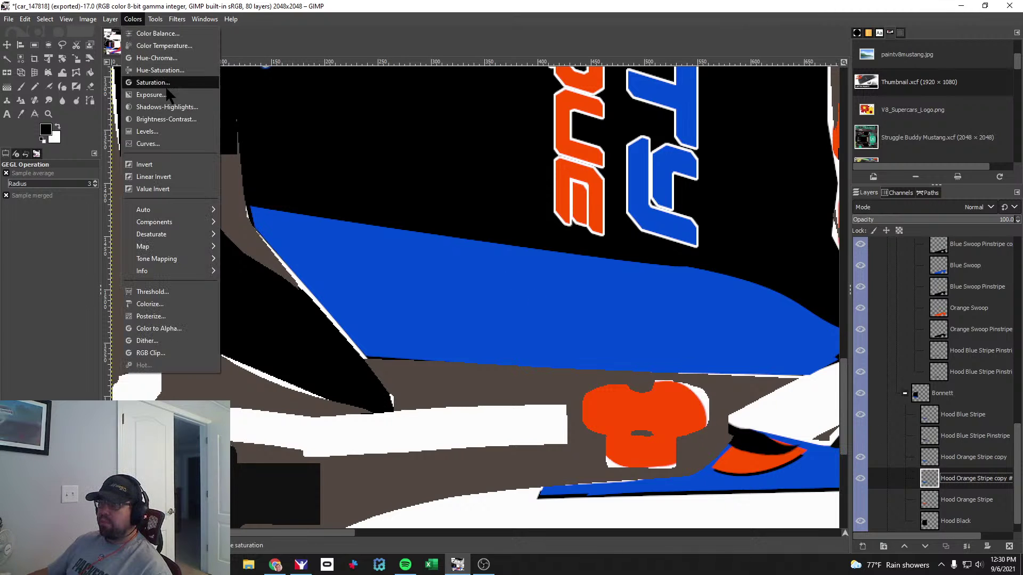
pyautogui.moveTo(161, 252)
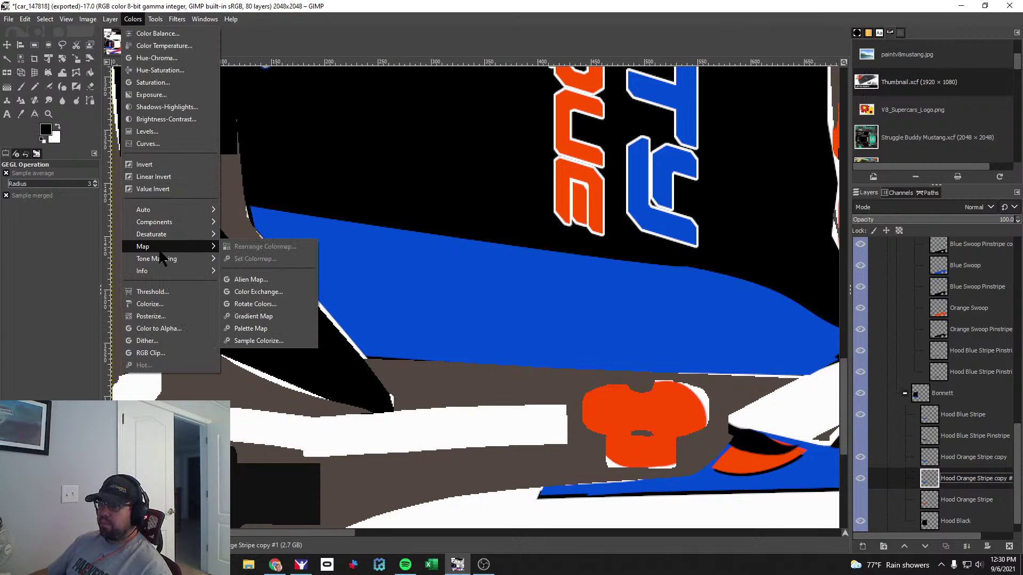
pyautogui.click(258, 292)
pyautogui.click(466, 306)
pyautogui.click(530, 368)
pyautogui.click(497, 404)
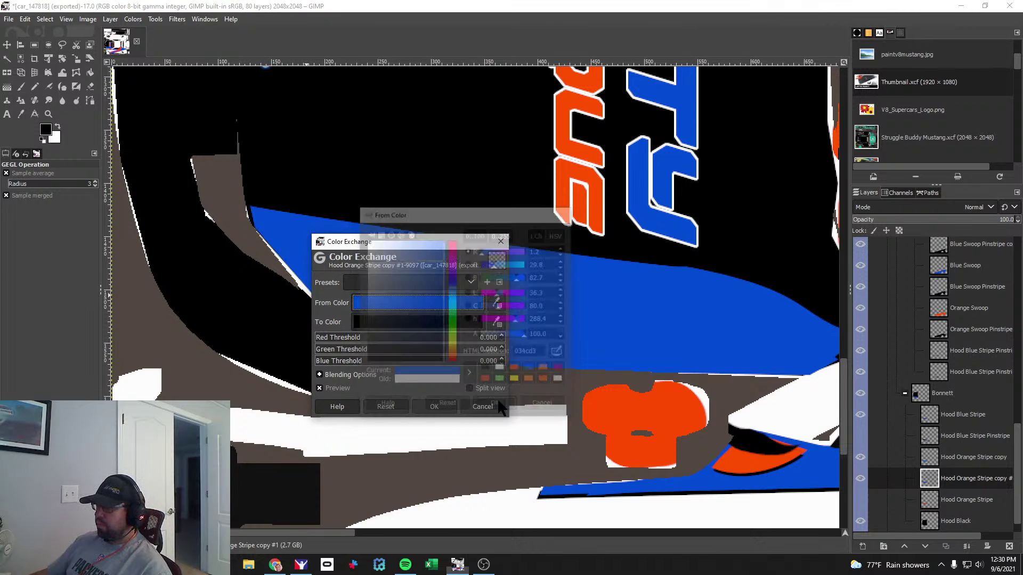
pyautogui.click(463, 321)
pyautogui.click(469, 384)
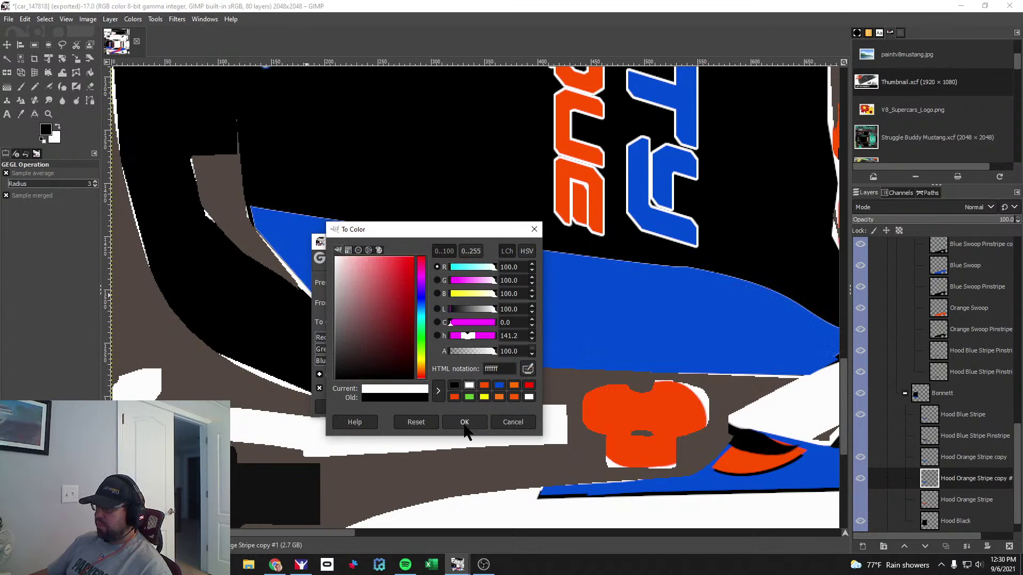
pyautogui.click(464, 422)
pyautogui.click(447, 403)
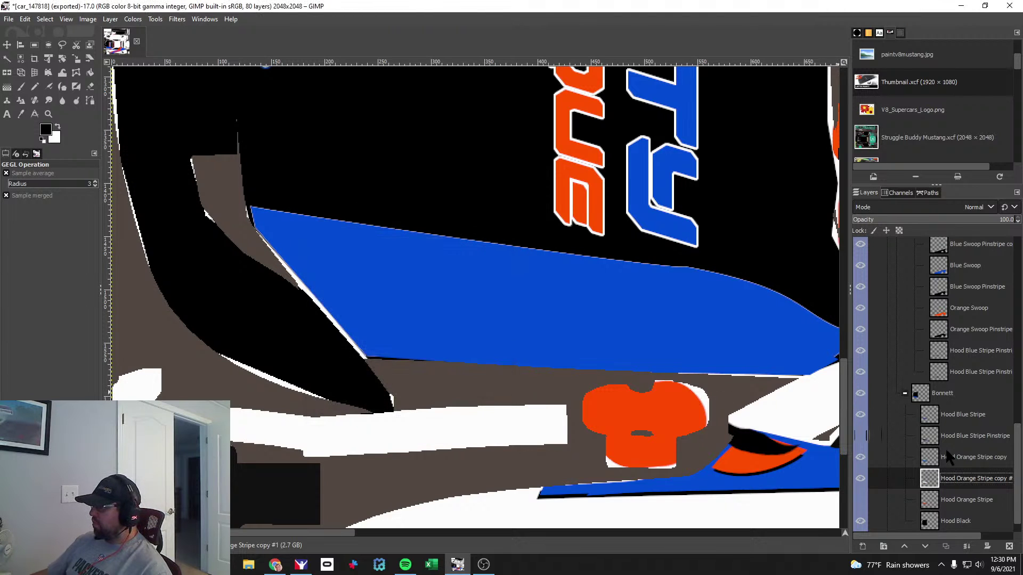
# Nudge the Hood Orange Stripe copy layer with the Move tool to expose the white copy beneath as a pinstripe along its upper edge.
pyautogui.scroll(-1, 959, 503)
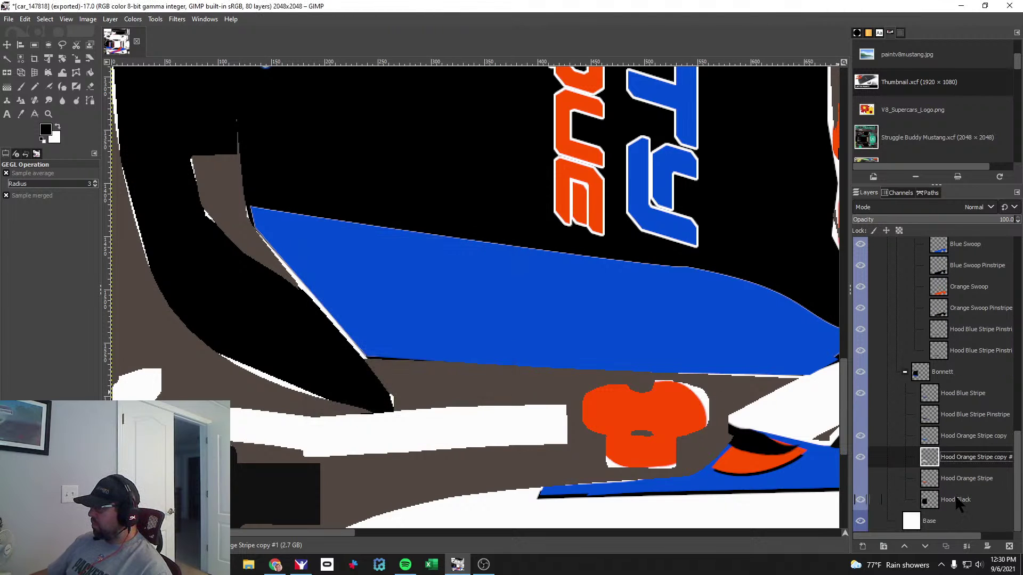
pyautogui.click(969, 437)
pyautogui.click(7, 45)
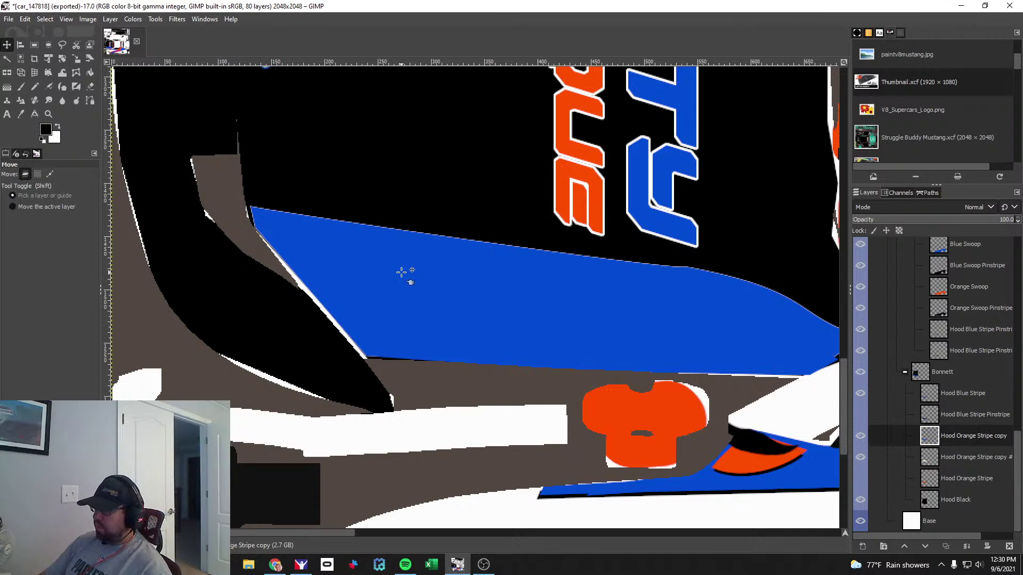
pyautogui.press('Up')
pyautogui.press('Up')
pyautogui.press('Right')
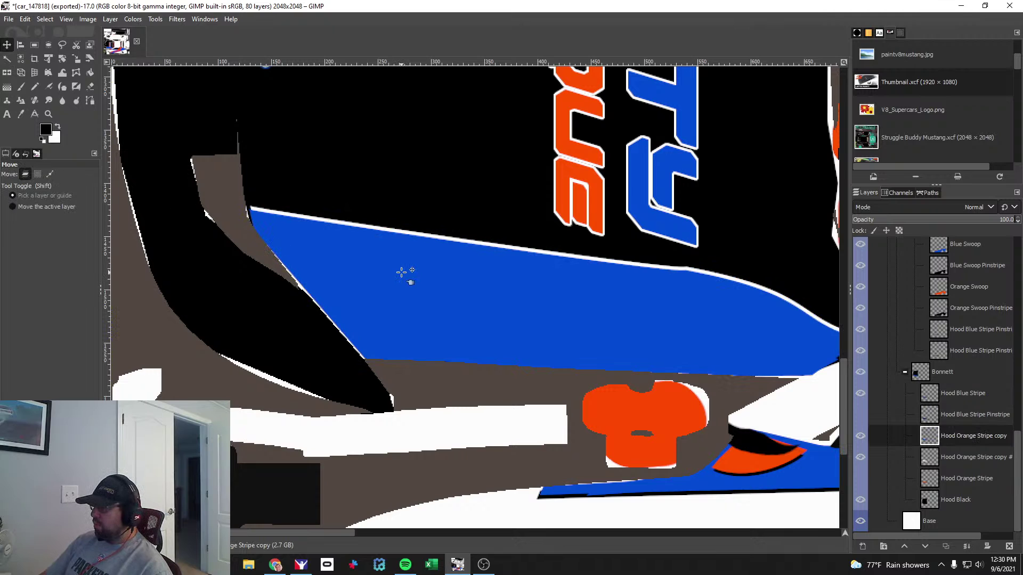
pyautogui.press('Left')
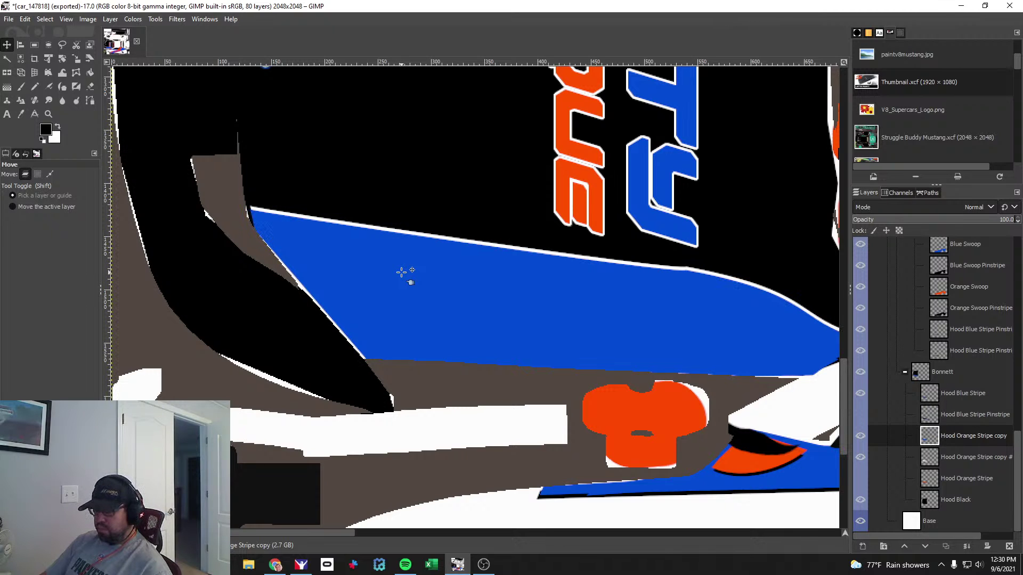
# Export the paint to car_147818.tga again, check the white hood pinstripe on the car in iRacing, and return to GIMP.
pyautogui.hotkey('shift', 'alt')
pyautogui.hotkey('alt', 'Tab')
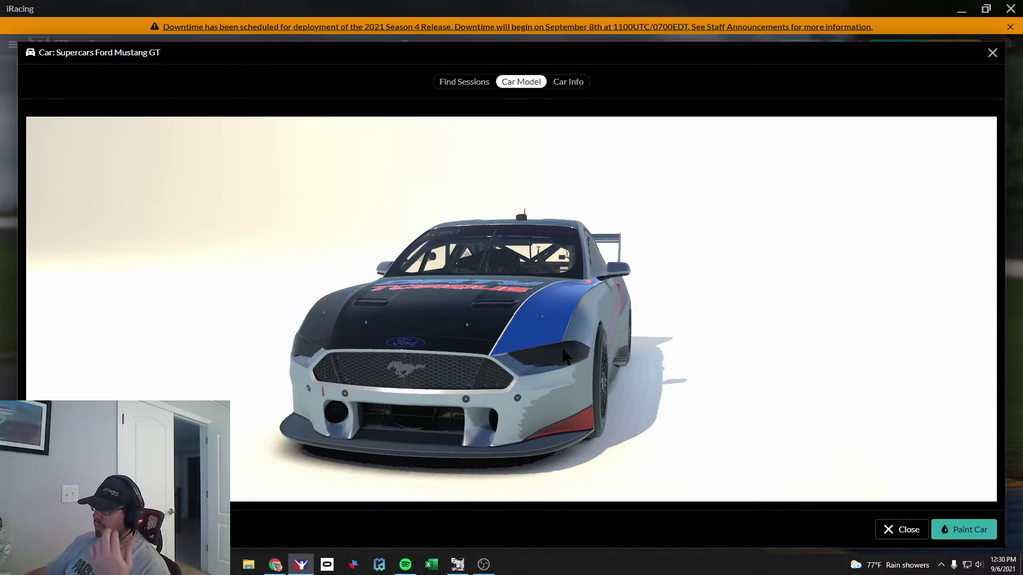
pyautogui.moveTo(571, 364)
pyautogui.mouseDown()
pyautogui.moveTo(586, 357)
pyautogui.moveTo(548, 359)
pyautogui.moveTo(590, 352)
pyautogui.moveTo(562, 354)
pyautogui.mouseUp()
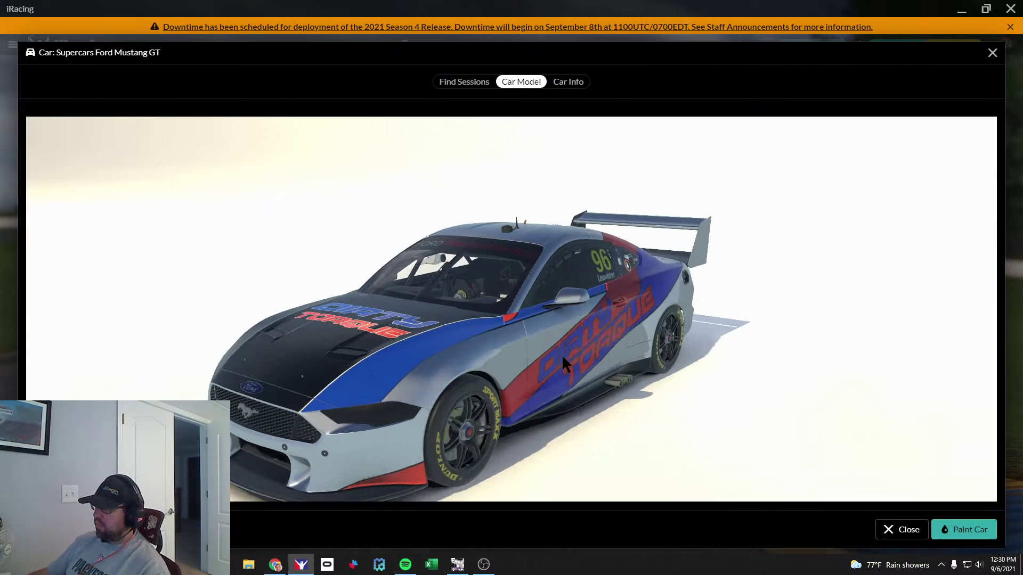
pyautogui.hotkey('alt', 'Tab')
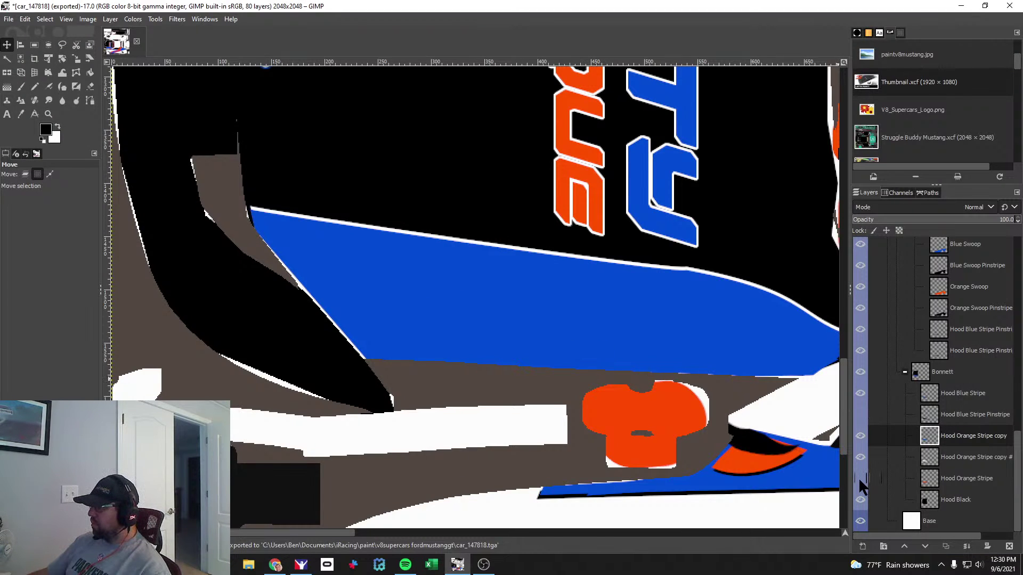
# Select the Hood Black layer and widen the layers dock so the long layer names in the nested groups can be read.
pyautogui.click(946, 501)
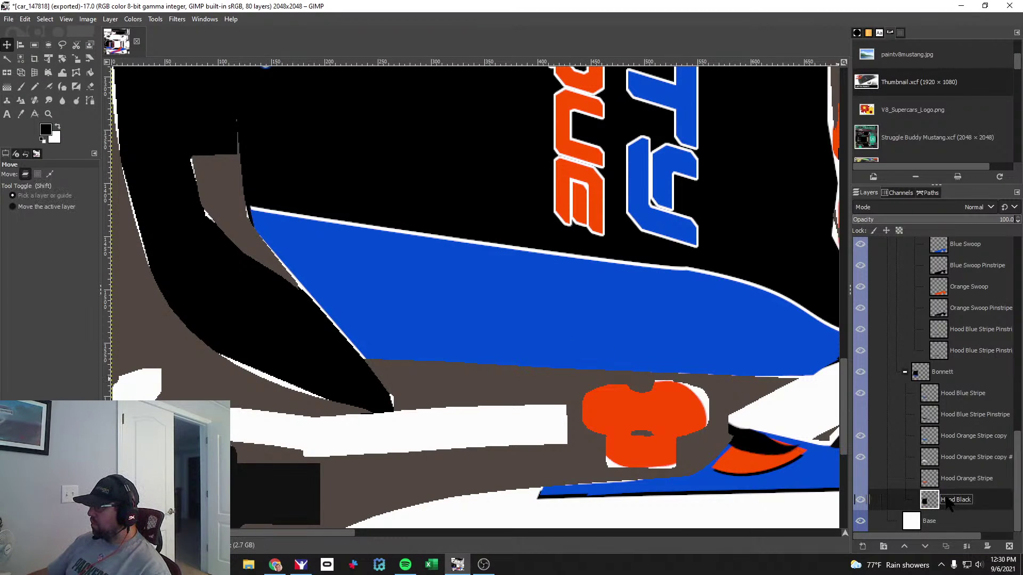
pyautogui.scroll(5, 947, 495)
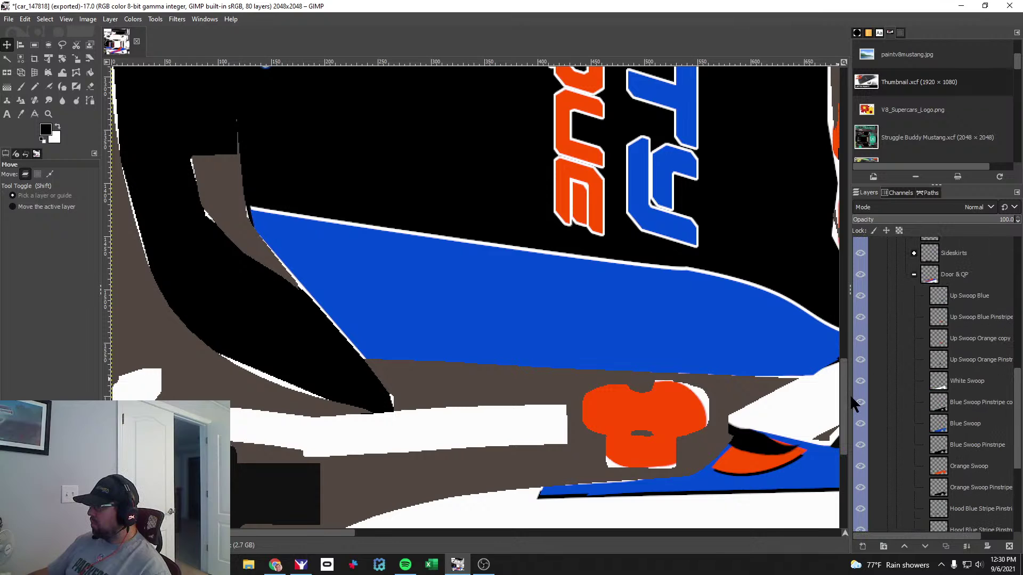
pyautogui.moveTo(849, 395); pyautogui.dragTo(790, 402)
pyautogui.scroll(-3, 954, 406)
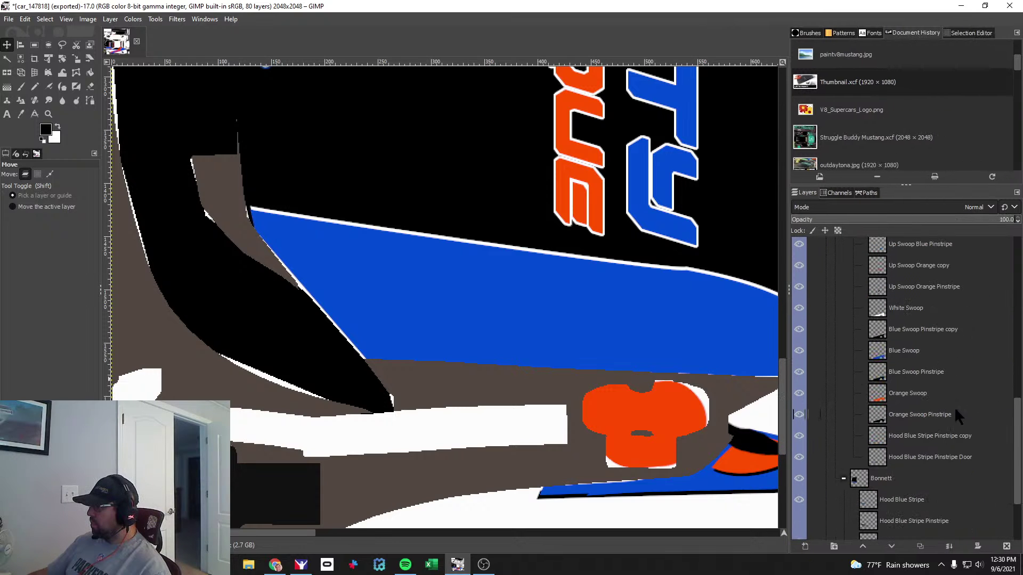
pyautogui.scroll(6, 943, 429)
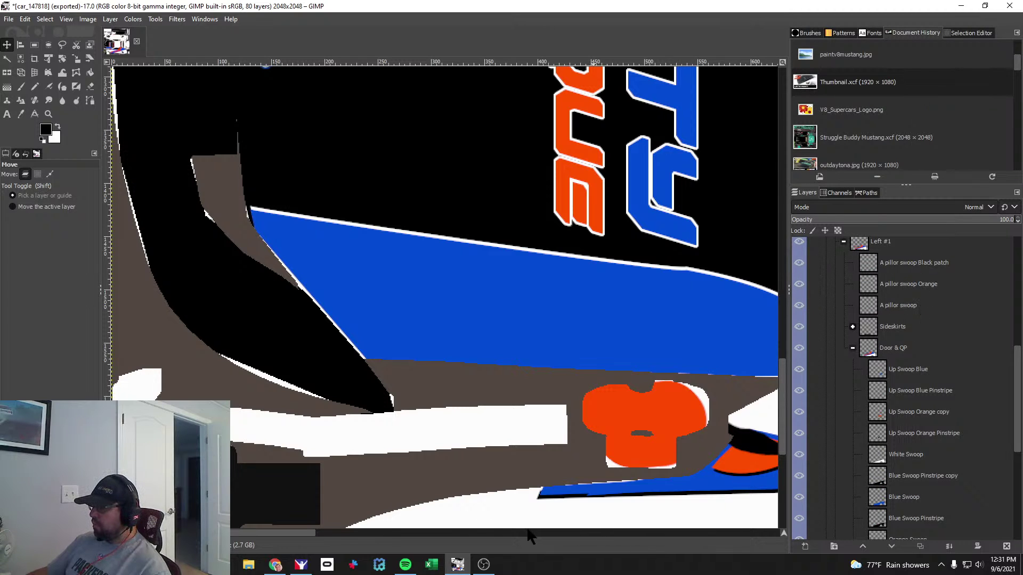
# Hide the A pillar swoop Black patch, A pillar swoop Orange and A pillar swoop layers in the Left #1 group.
pyautogui.moveTo(318, 533); pyautogui.dragTo(375, 537)
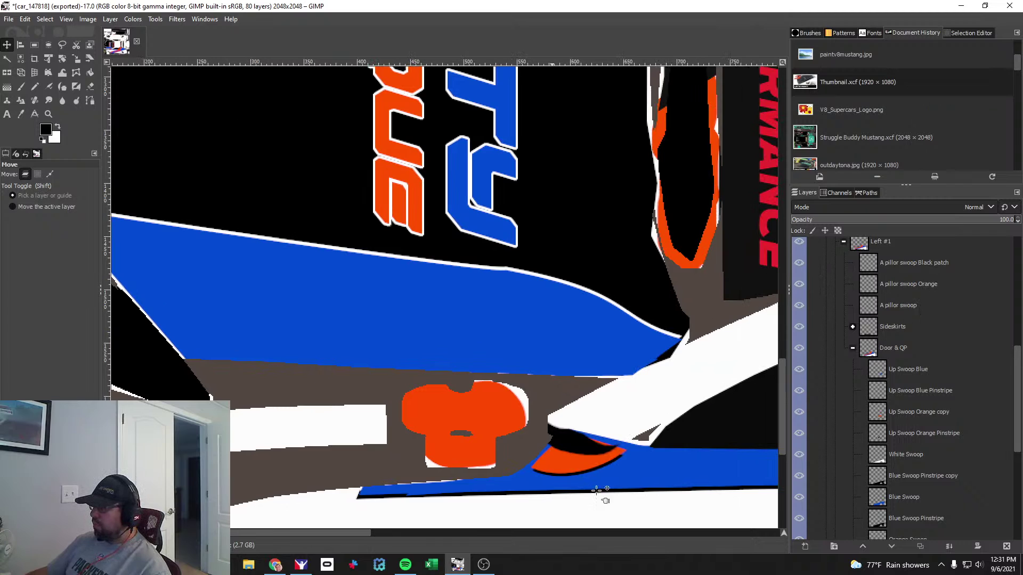
pyautogui.click(798, 263)
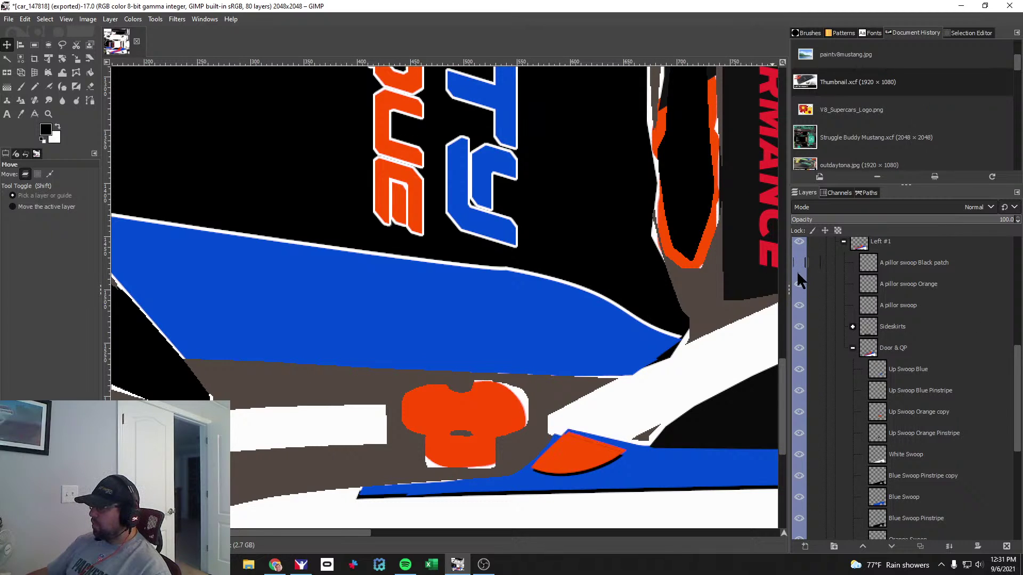
pyautogui.click(798, 283)
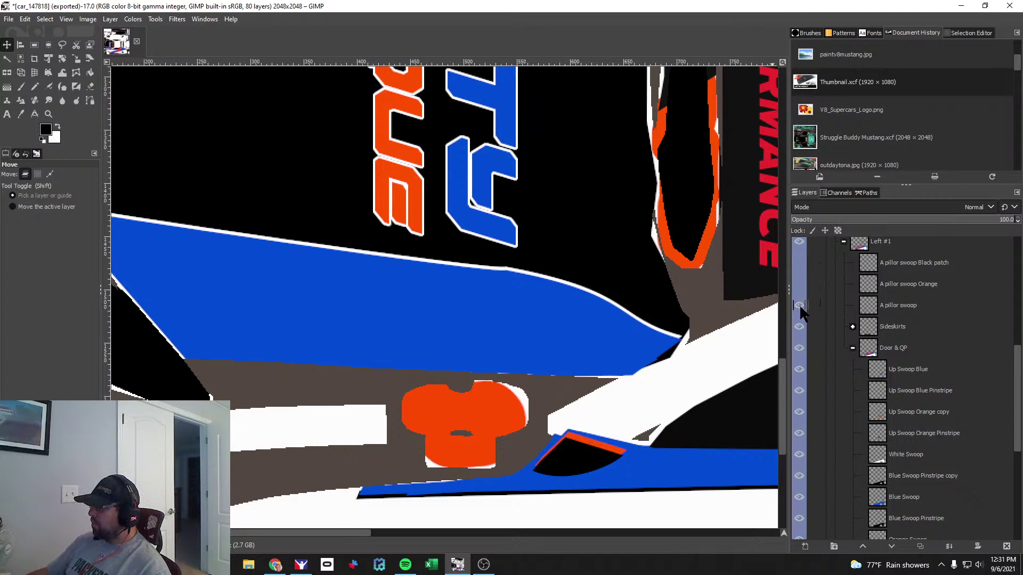
pyautogui.click(798, 305)
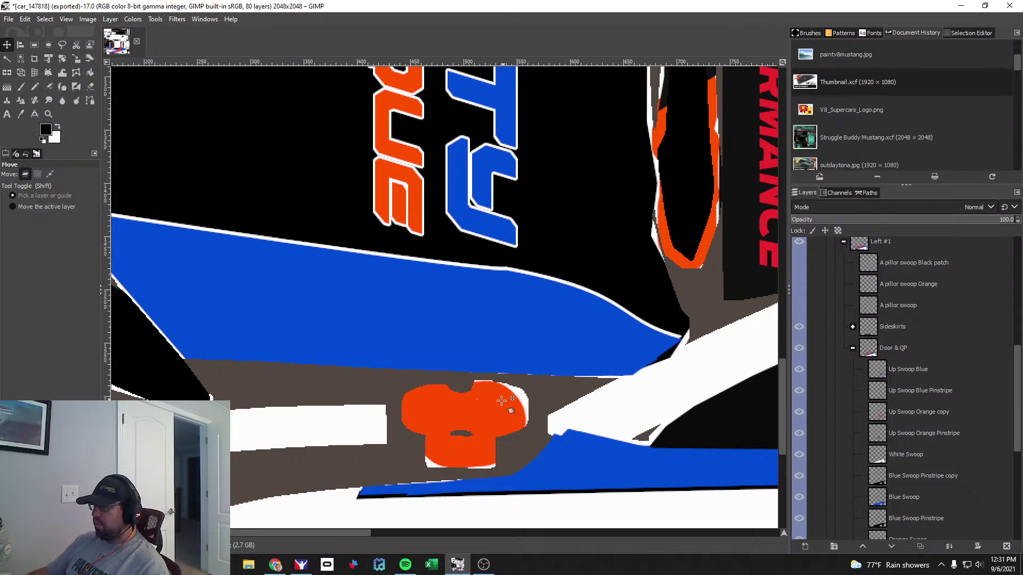
# Inspect the hood stripe, fender and A-pillar area in iRacing from the side, the front and close up, and return to GIMP.
pyautogui.hotkey('alt', 'Tab')
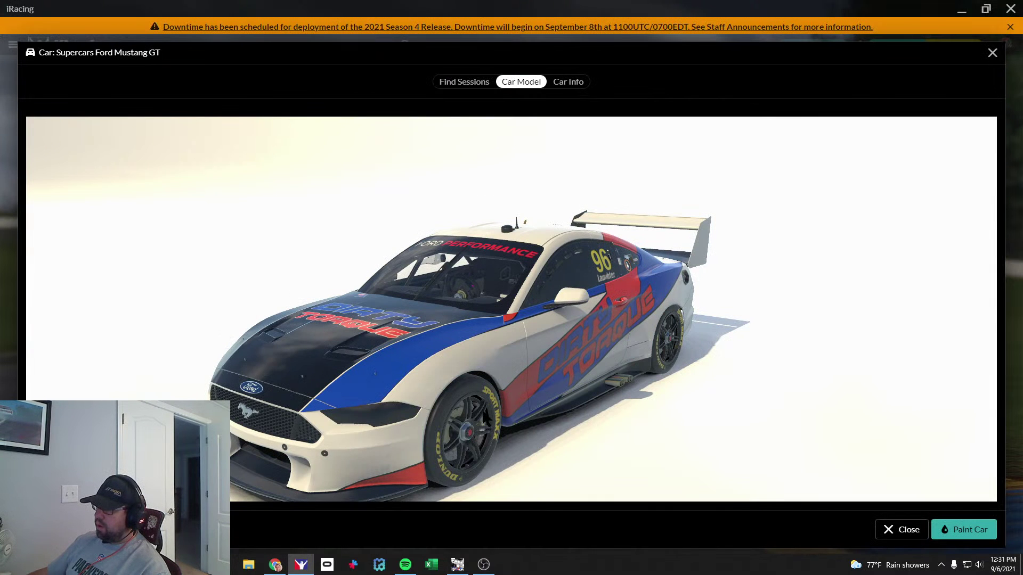
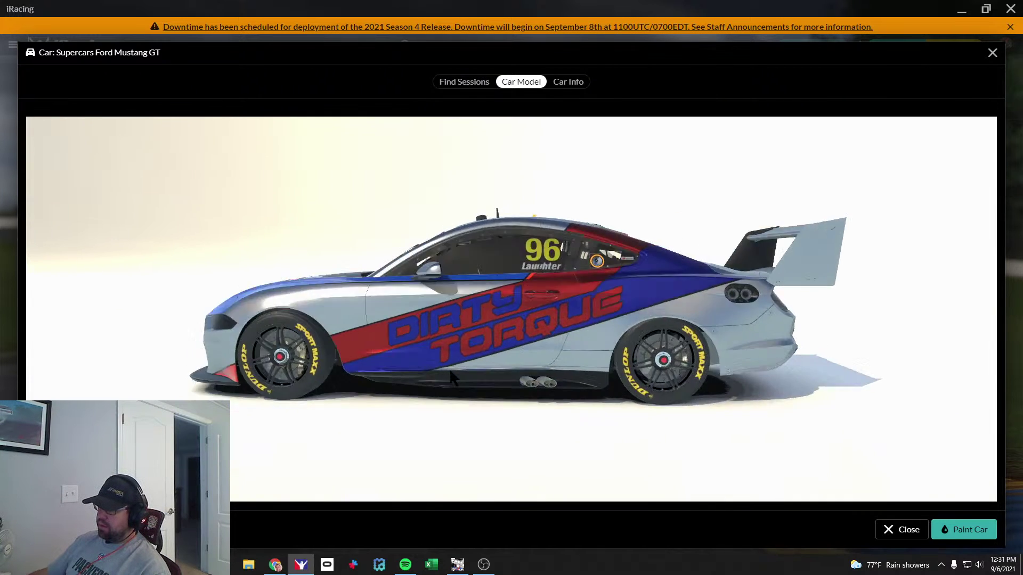
pyautogui.moveTo(419, 363); pyautogui.dragTo(507, 330)
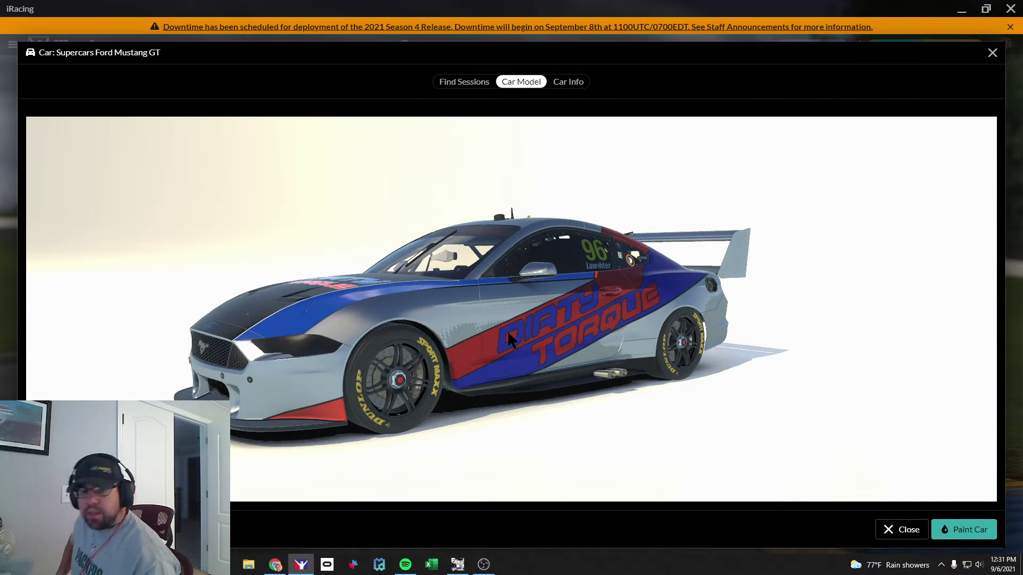
pyautogui.moveTo(517, 319); pyautogui.dragTo(582, 270)
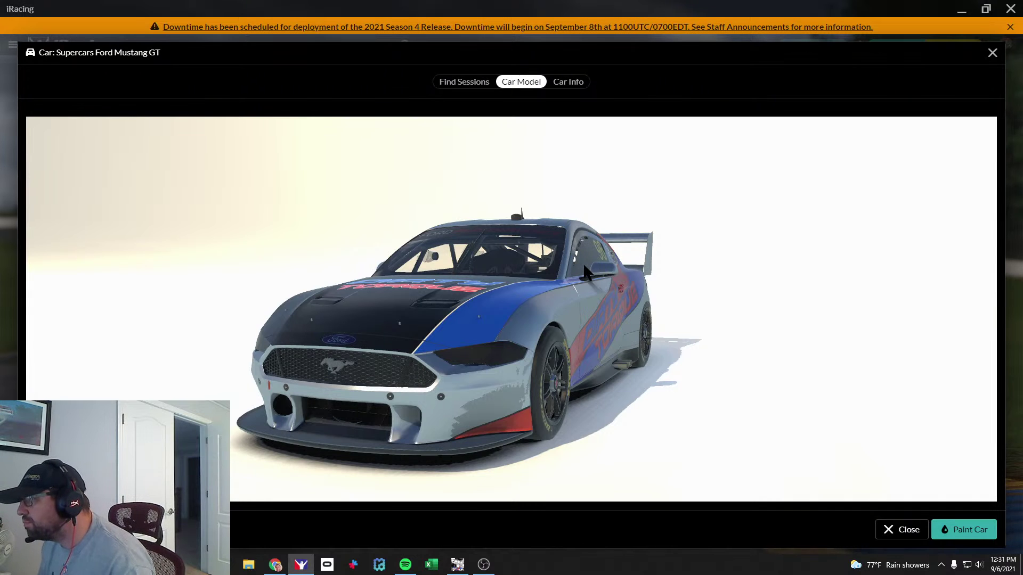
pyautogui.moveTo(565, 295); pyautogui.dragTo(424, 347)
pyautogui.scroll(3, 446, 361)
pyautogui.scroll(2, 392, 354)
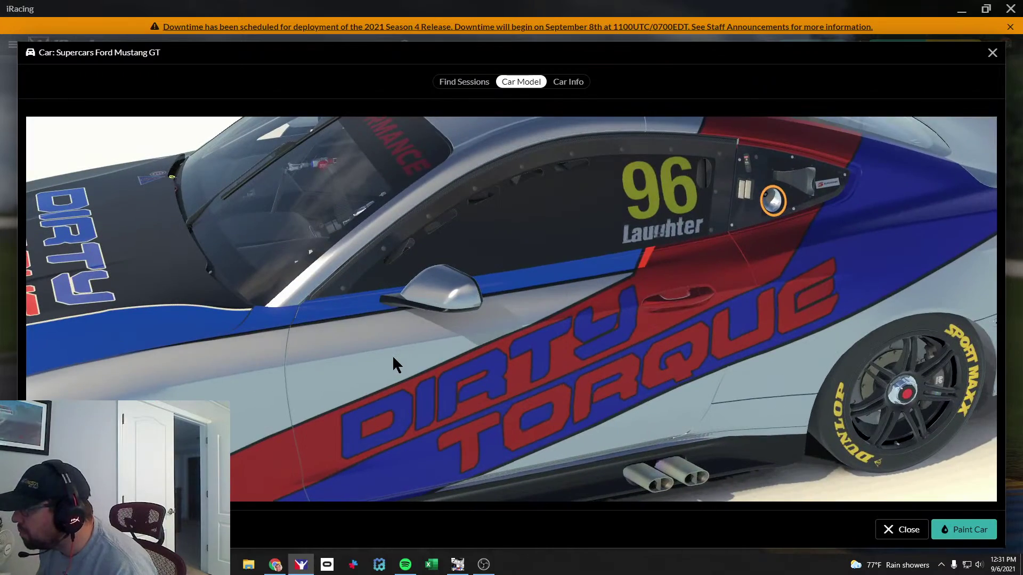
pyautogui.moveTo(393, 356); pyautogui.dragTo(435, 338)
pyautogui.scroll(2, 437, 337)
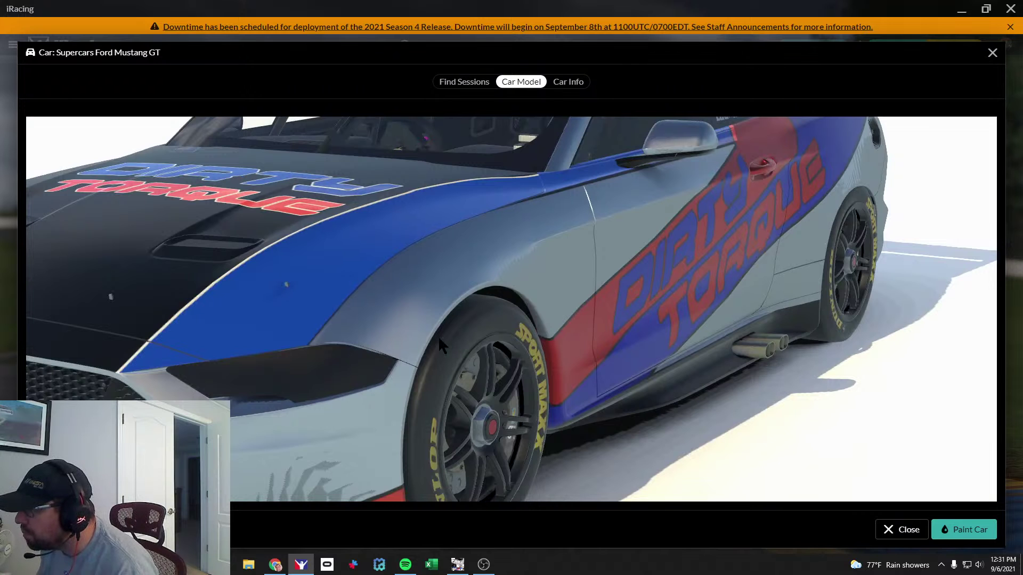
pyautogui.hotkey('alt', 'Tab')
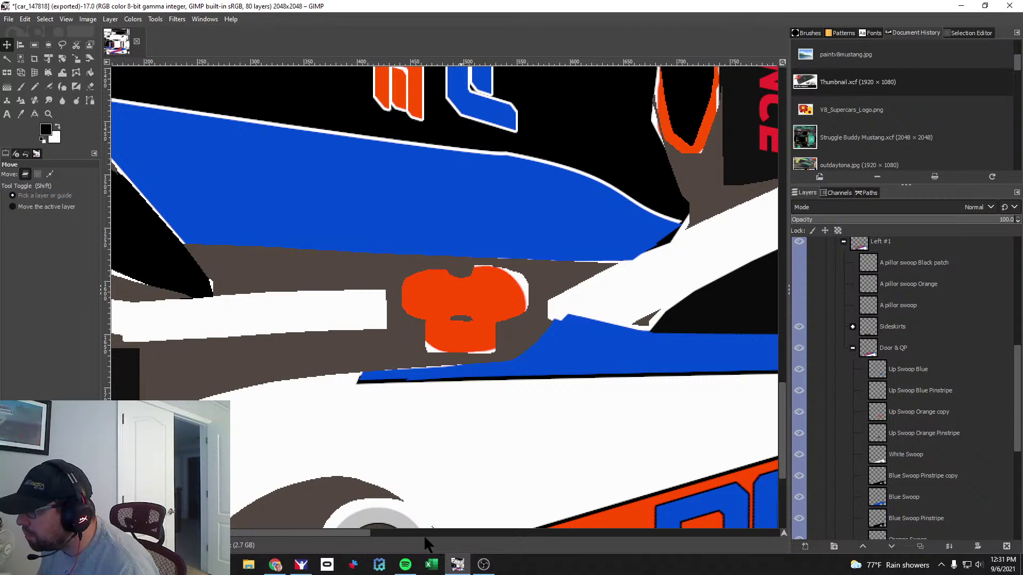
# Show the Wire layer of the Turn Off Before Exporting TGA group over the paint and collapse the Bonnett group.
pyautogui.moveTo(350, 532); pyautogui.dragTo(296, 530)
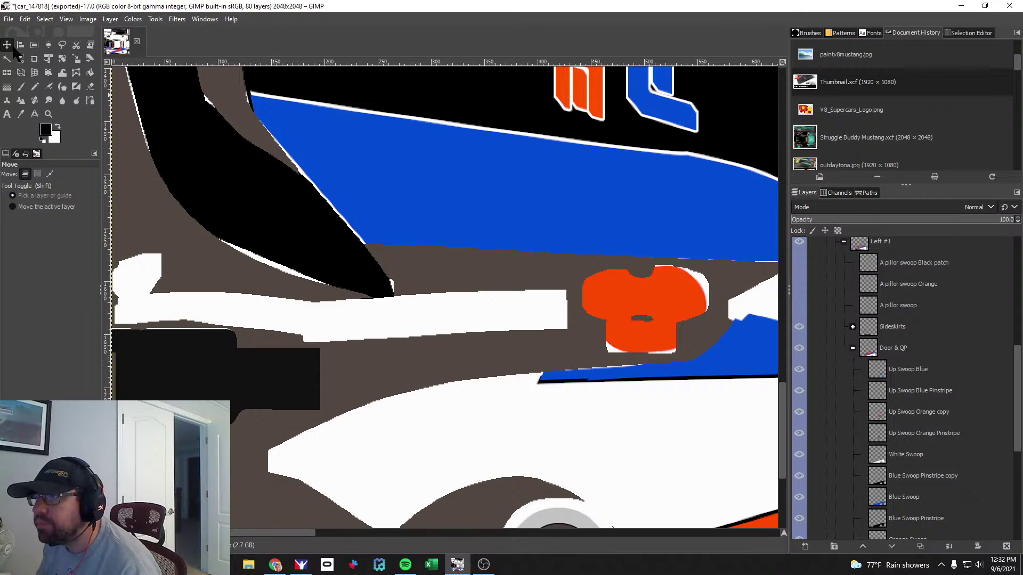
pyautogui.scroll(-10, 906, 452)
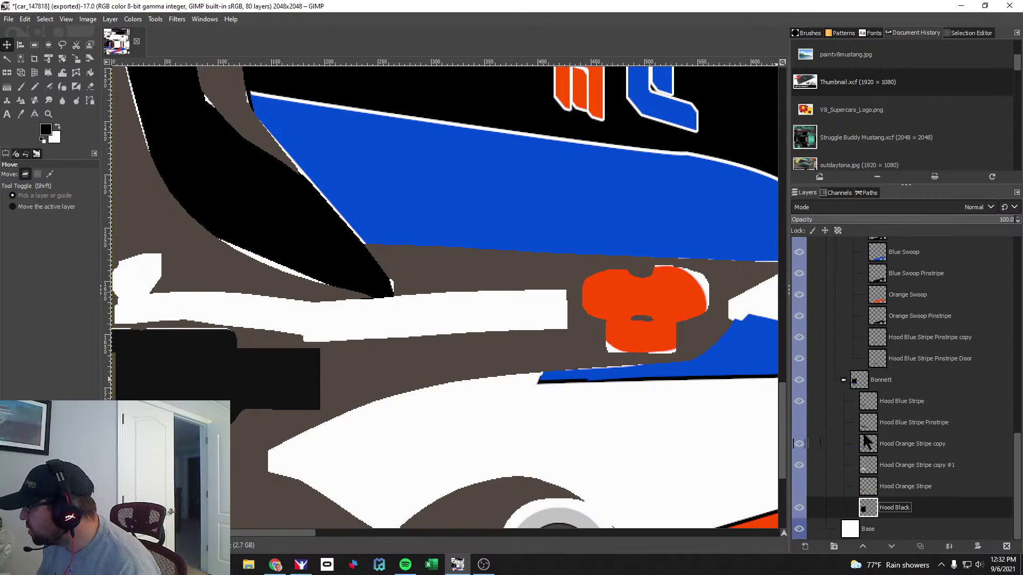
pyautogui.click(913, 505)
pyautogui.scroll(10, 912, 501)
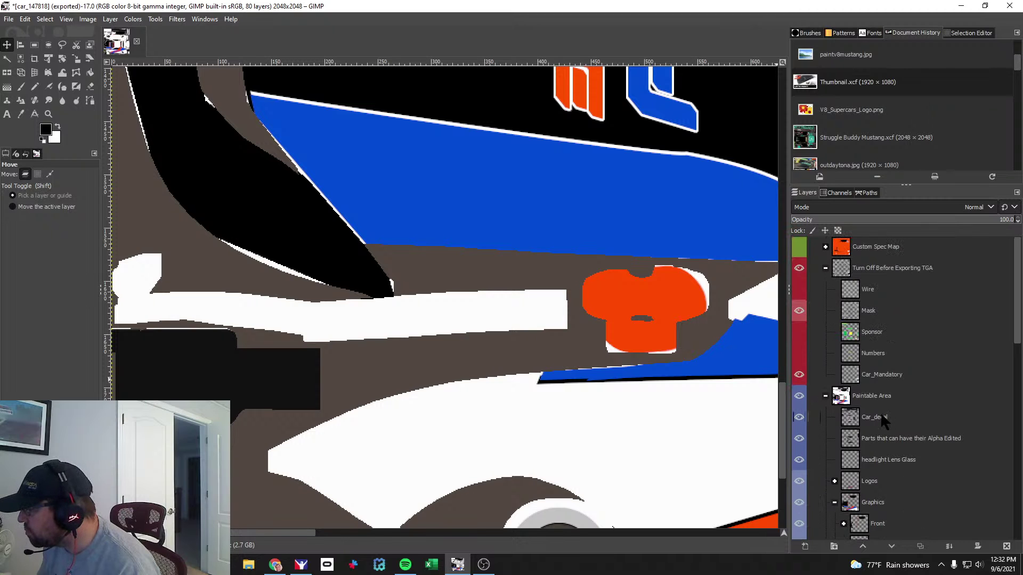
pyautogui.click(799, 289)
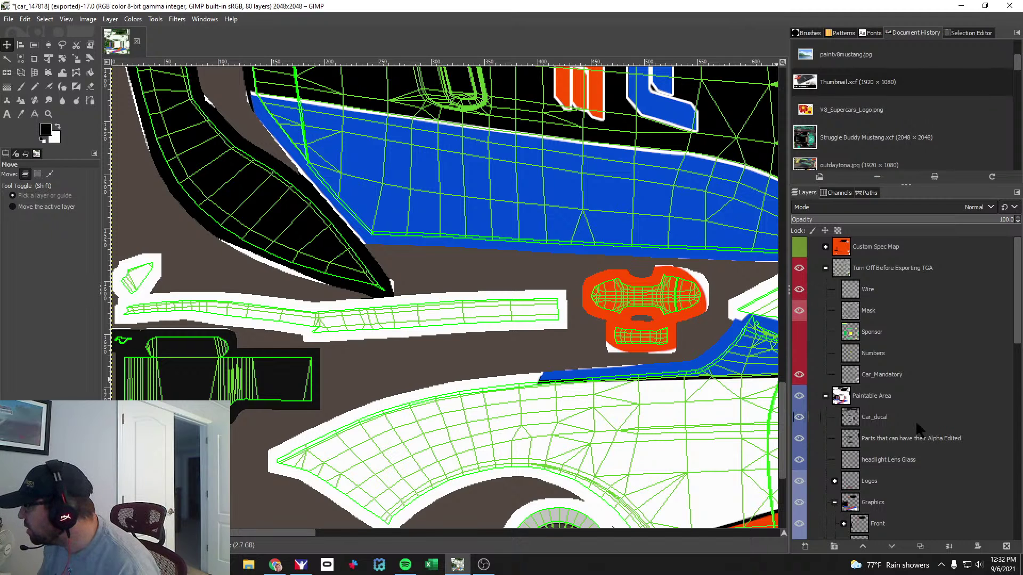
pyautogui.scroll(-10, 914, 421)
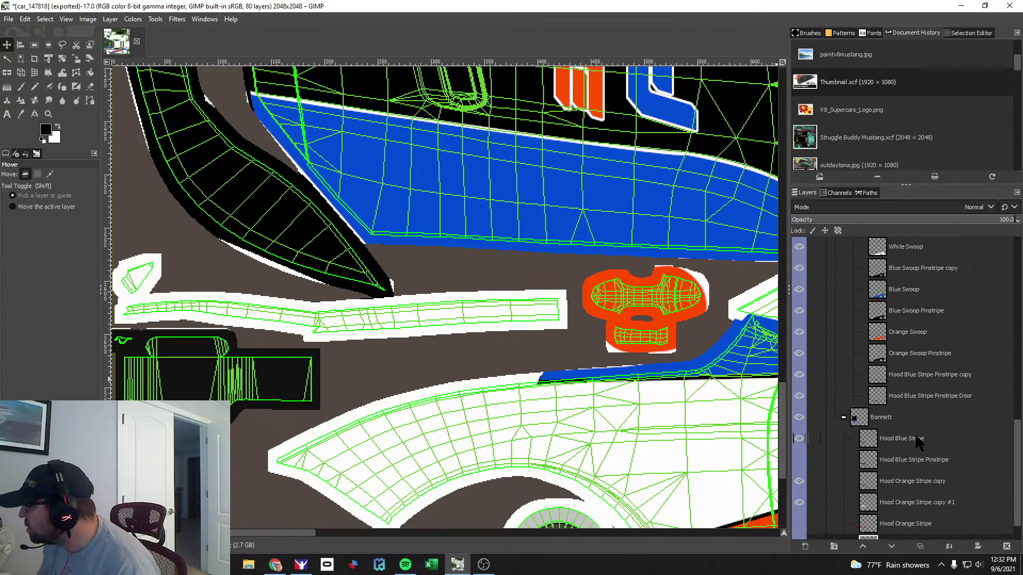
pyautogui.click(843, 417)
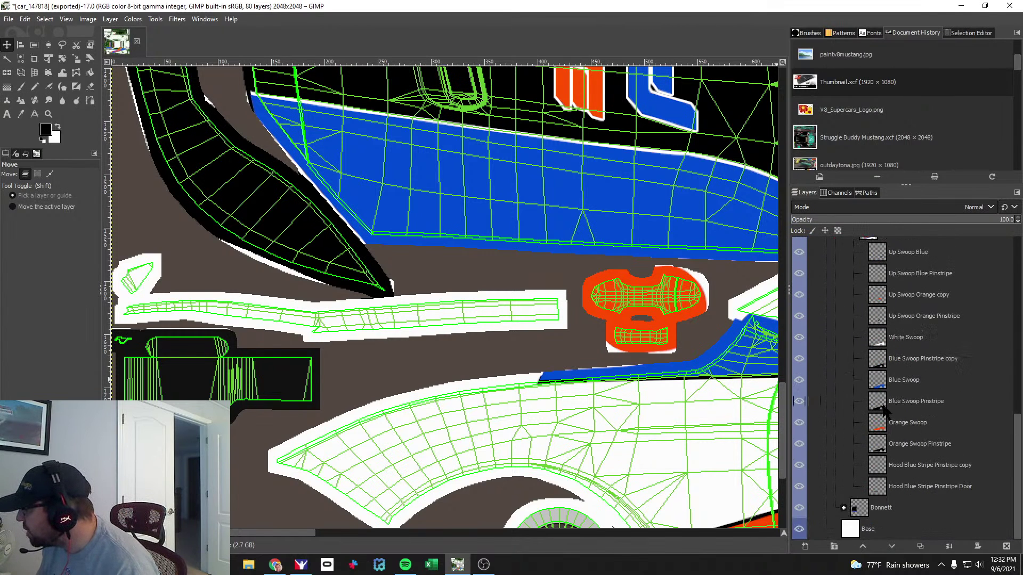
pyautogui.scroll(8, 863, 400)
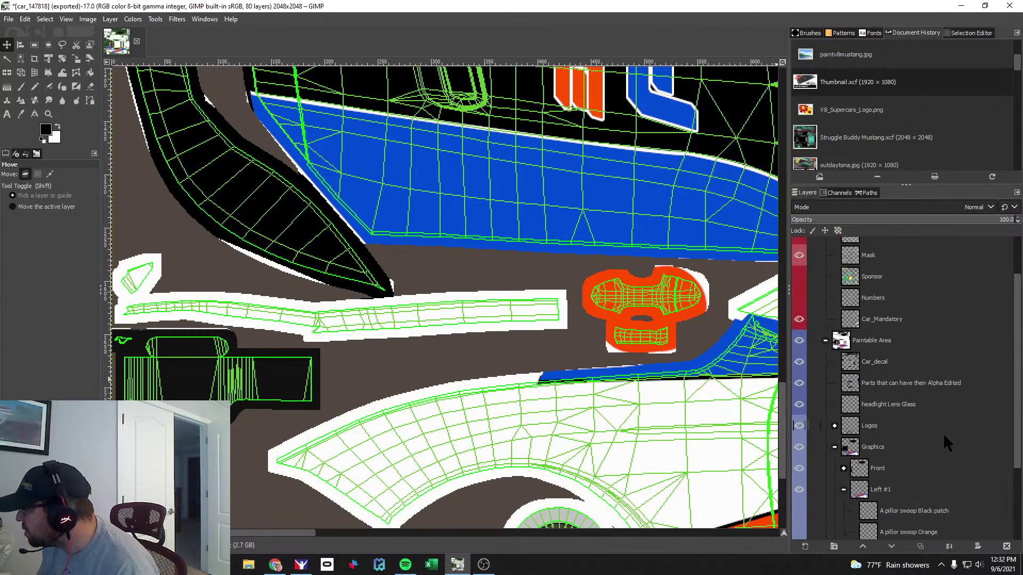
pyautogui.scroll(3, 932, 474)
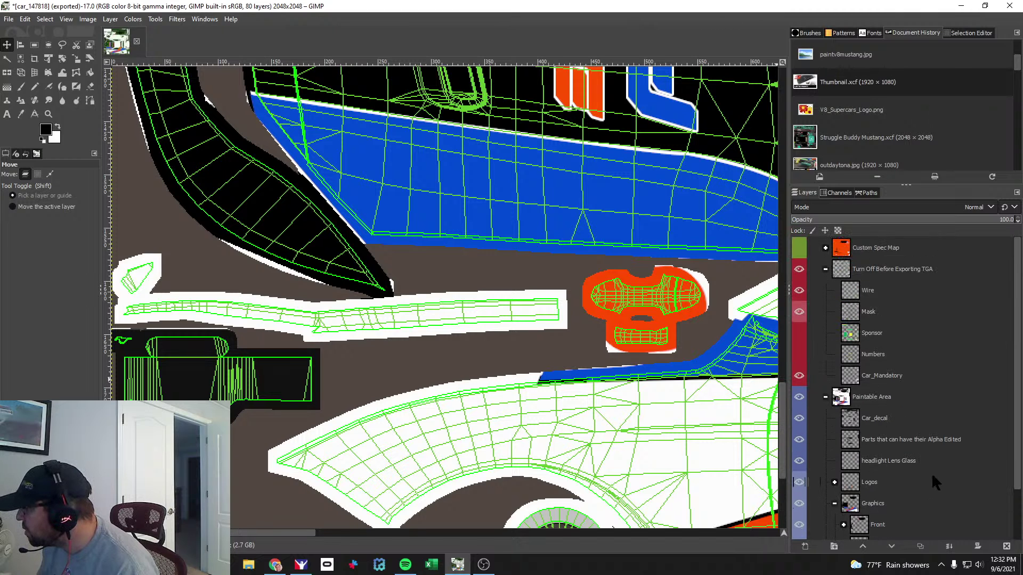
# Compare the paint with and without the Mask layer, then sample the fender's white as the foreground colour.
pyautogui.click(800, 310)
pyautogui.click(800, 310)
pyautogui.click(799, 310)
pyautogui.click(800, 312)
pyautogui.click(799, 309)
pyautogui.click(799, 308)
pyautogui.click(894, 312)
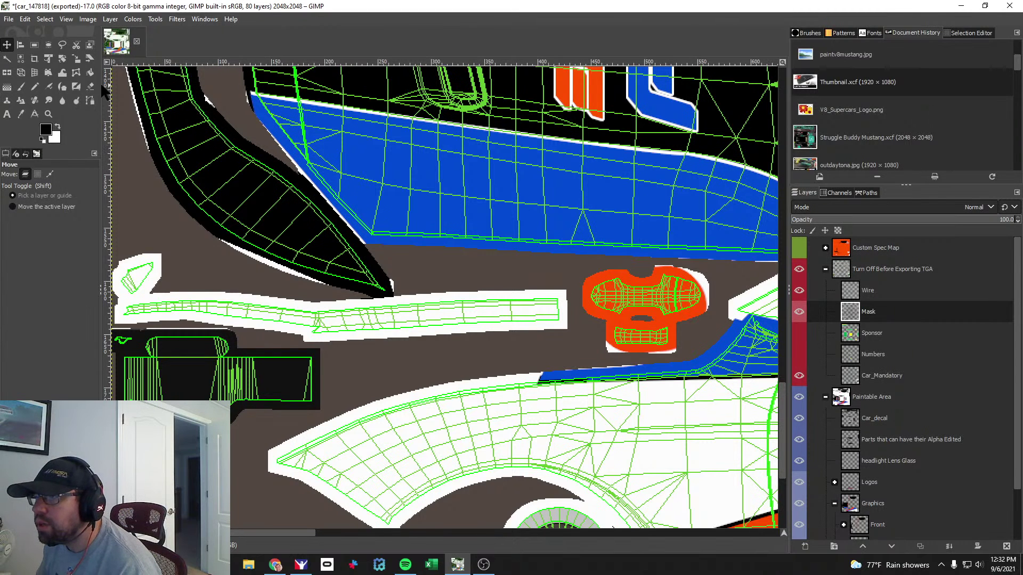
pyautogui.click(21, 113)
pyautogui.click(482, 390)
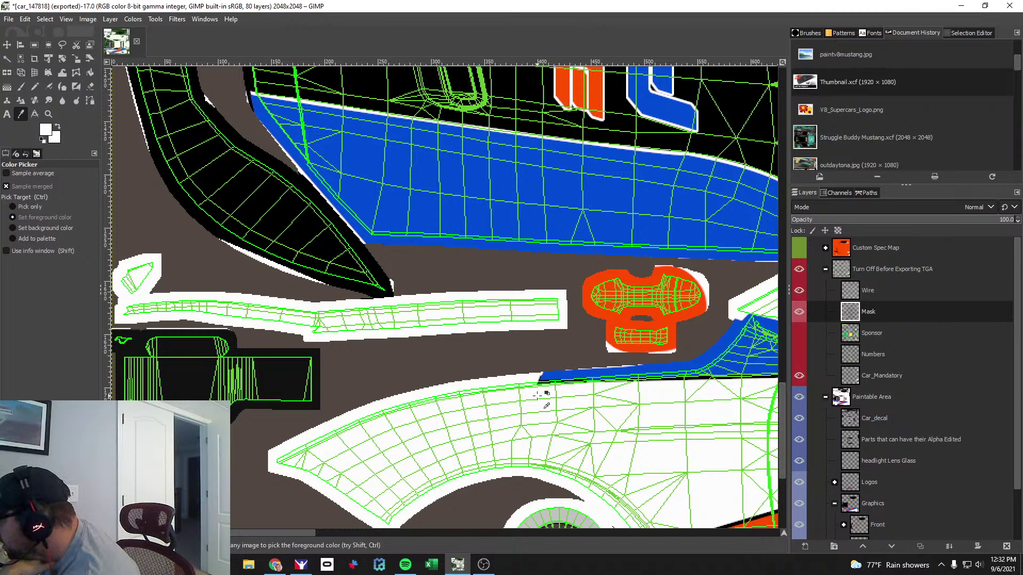
# Inspect the fender, hood stripe and door graphics on the car in iRacing from the front and side, and return to GIMP.
pyautogui.hotkey('alt', 'Tab')
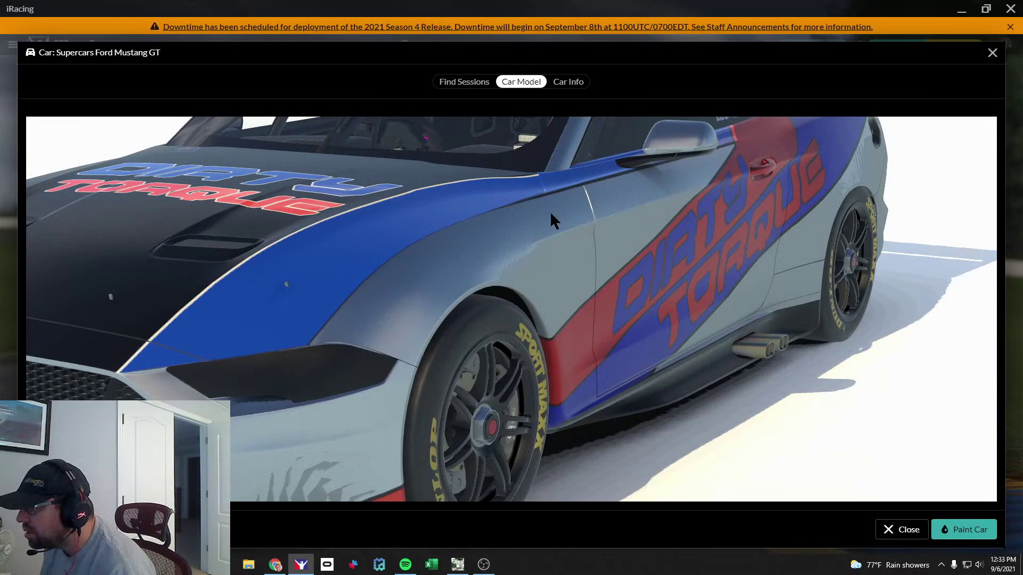
pyautogui.moveTo(347, 390); pyautogui.dragTo(627, 359)
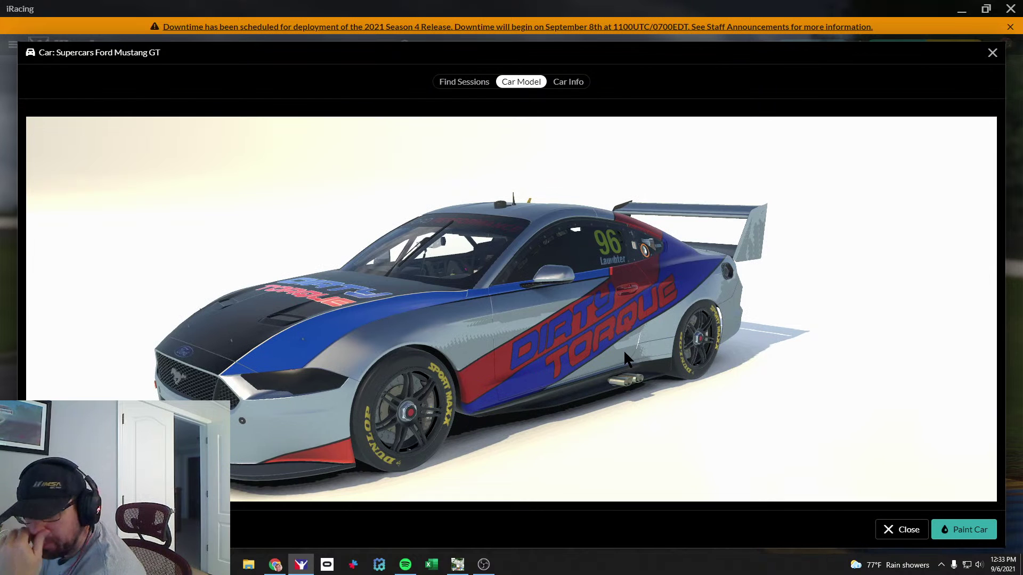
pyautogui.moveTo(623, 349); pyautogui.dragTo(596, 348)
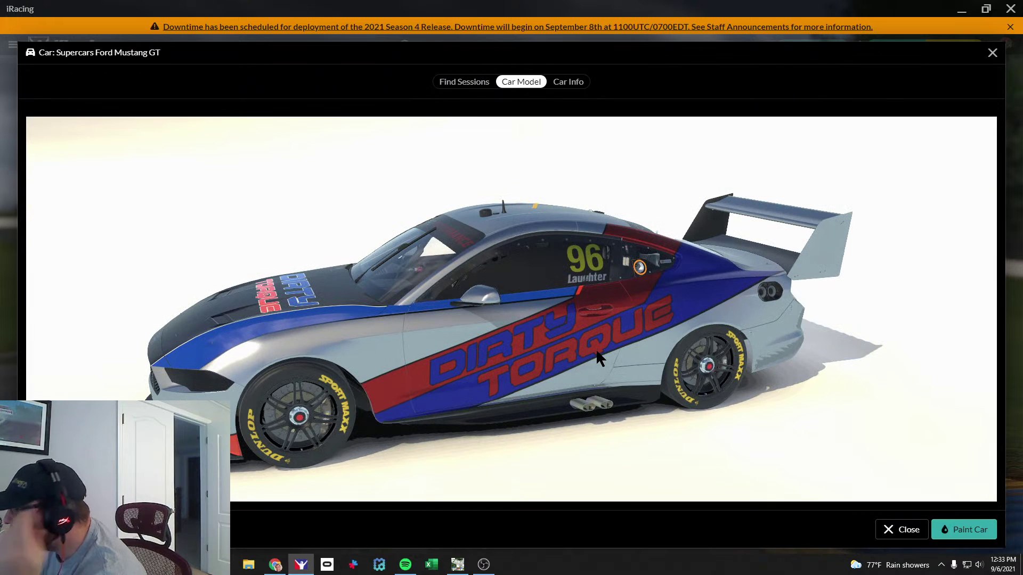
pyautogui.moveTo(591, 357); pyautogui.dragTo(373, 375)
pyautogui.hotkey('alt', 'Tab')
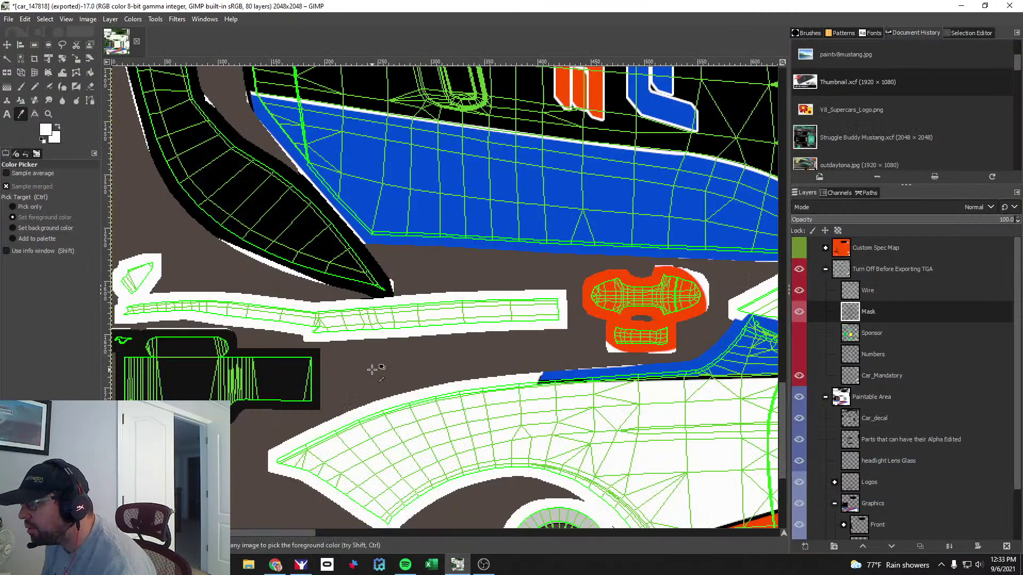
# Create a transparent 2048 x 2048 layer named Blue Fender inside the Left #1 group.
pyautogui.scroll(-1, 376, 366)
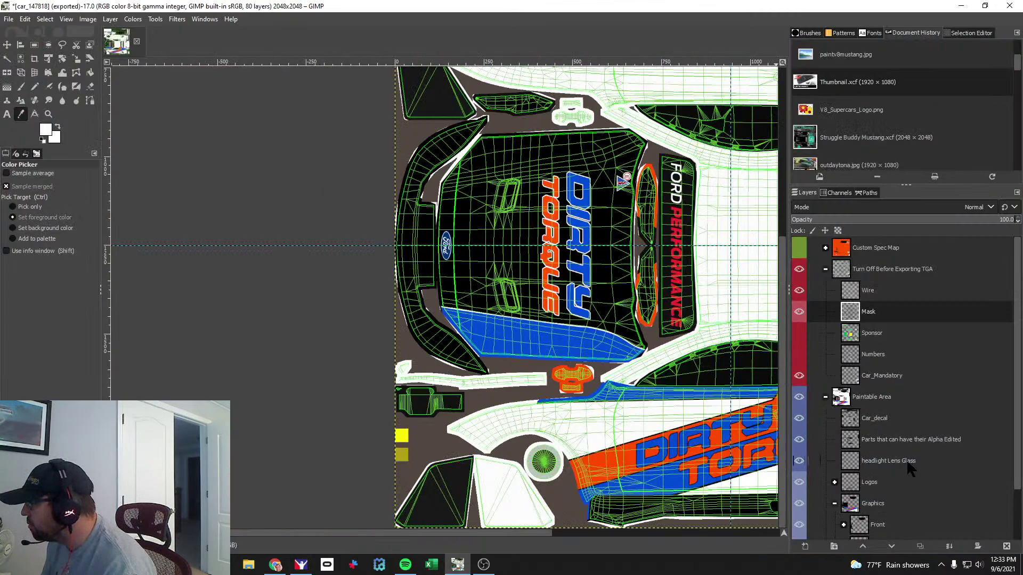
pyautogui.scroll(-2, 913, 468)
pyautogui.click(848, 468)
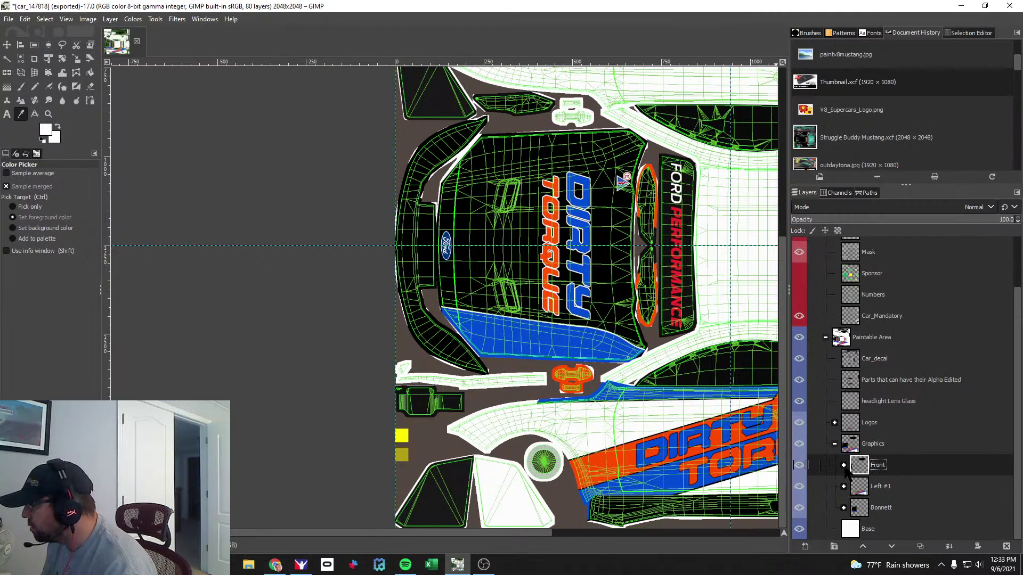
pyautogui.click(892, 488)
pyautogui.click(843, 486)
pyautogui.scroll(-1, 926, 498)
pyautogui.scroll(-2, 925, 498)
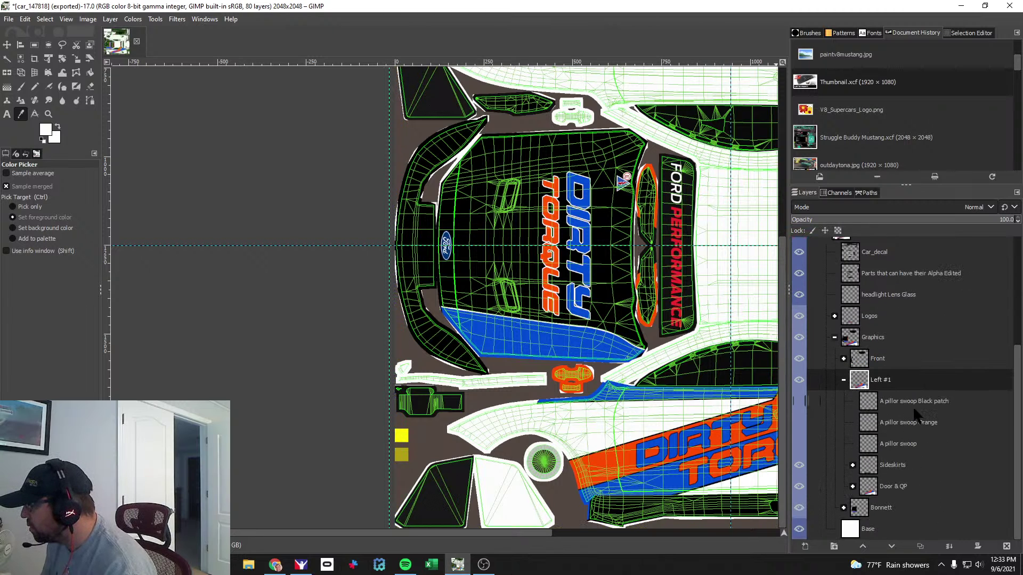
pyautogui.click(804, 547)
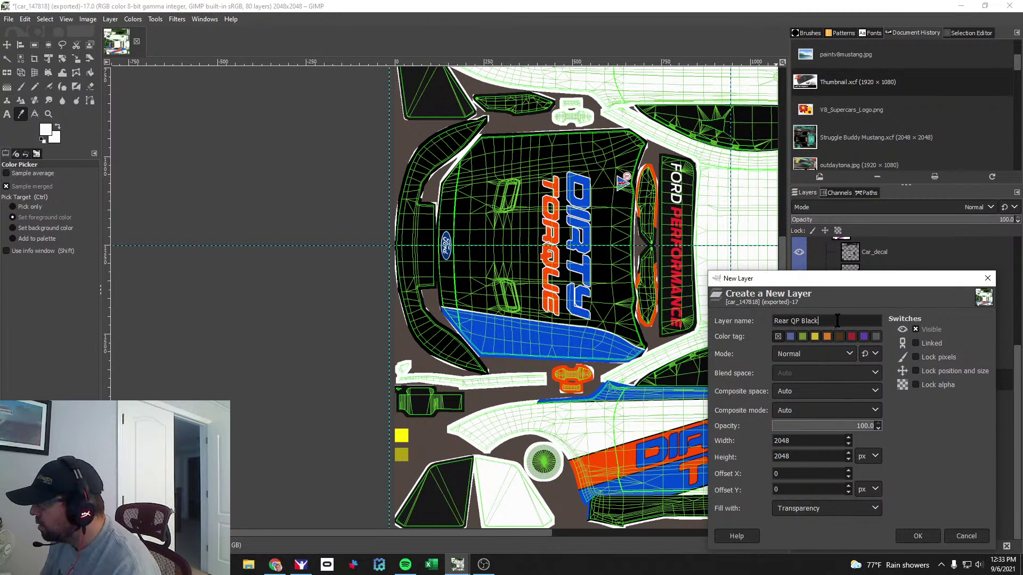
pyautogui.write('Blue ')
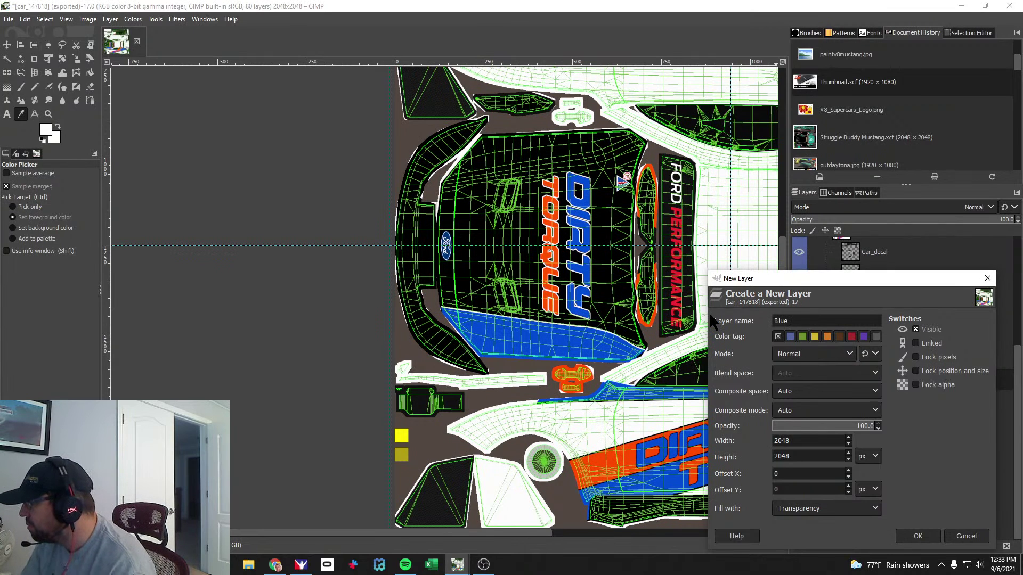
pyautogui.write('Fender')
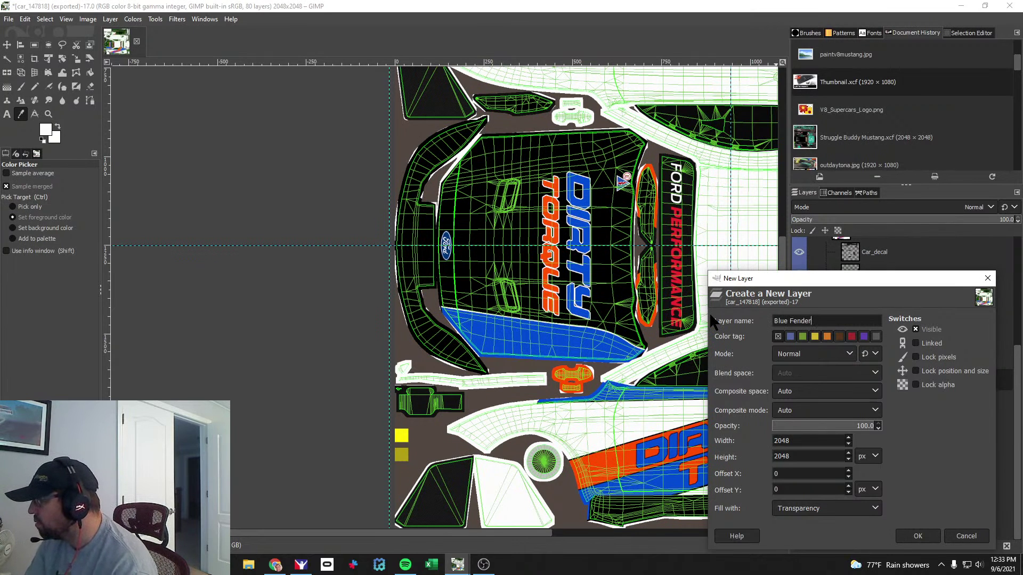
pyautogui.press('Return')
# Paint the whole left front fender up to the door graphics in the saved blue, using the size 60 hard Paintbrush.
pyautogui.click(21, 86)
pyautogui.click(46, 129)
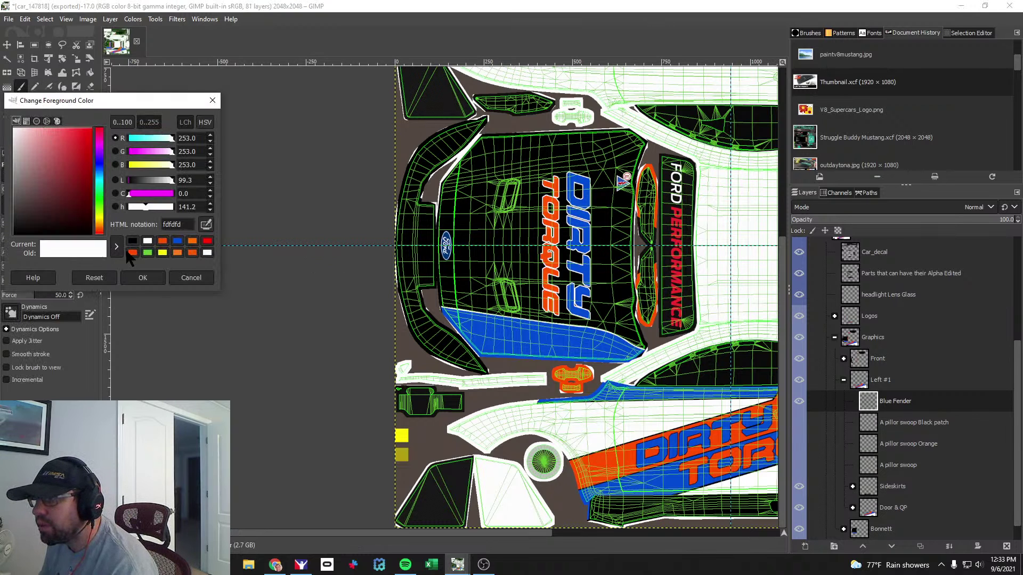
pyautogui.click(177, 241)
pyautogui.click(143, 277)
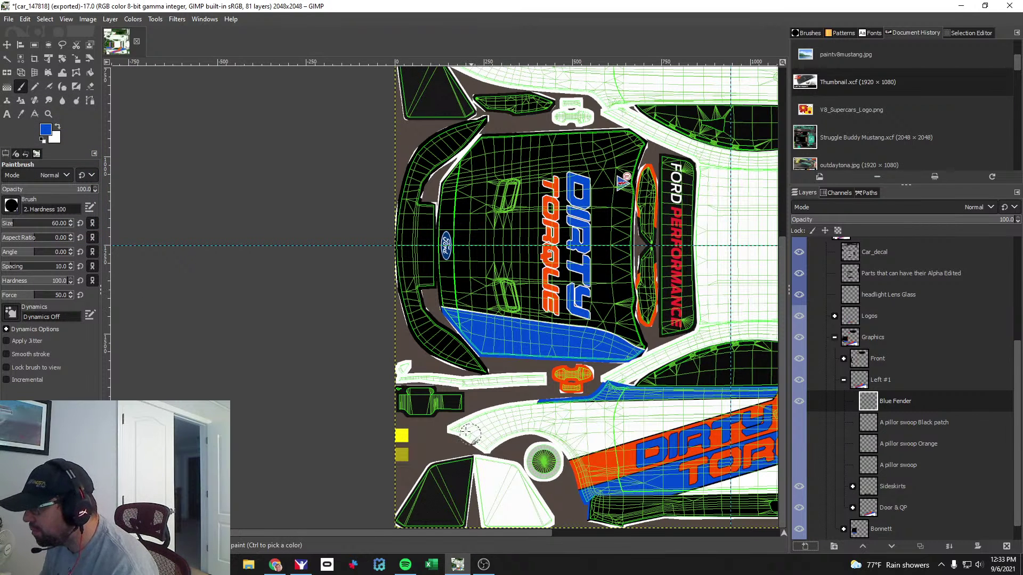
pyautogui.scroll(2, 458, 433)
pyautogui.moveTo(442, 429)
pyautogui.mouseDown()
pyautogui.moveTo(540, 398)
pyautogui.moveTo(687, 373)
pyautogui.mouseUp()
pyautogui.moveTo(487, 450)
pyautogui.mouseDown()
pyautogui.moveTo(525, 458)
pyautogui.moveTo(508, 450)
pyautogui.moveTo(564, 430)
pyautogui.moveTo(724, 435)
pyautogui.moveTo(693, 410)
pyautogui.moveTo(713, 373)
pyautogui.mouseUp()
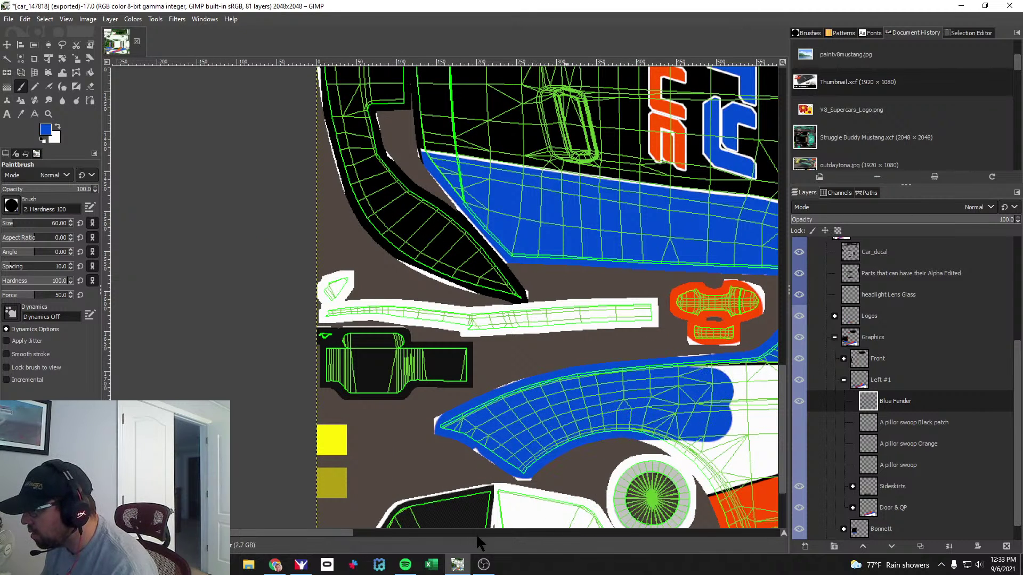
pyautogui.moveTo(344, 532); pyautogui.dragTo(423, 531)
pyautogui.moveTo(283, 379)
pyautogui.mouseDown()
pyautogui.moveTo(757, 359)
pyautogui.moveTo(493, 454)
pyautogui.moveTo(348, 487)
pyautogui.moveTo(326, 489)
pyautogui.moveTo(299, 439)
pyautogui.moveTo(257, 425)
pyautogui.moveTo(590, 390)
pyautogui.moveTo(402, 451)
pyautogui.moveTo(324, 454)
pyautogui.moveTo(363, 431)
pyautogui.mouseUp()
# Place the Blue Fender layer below the Door & QP group and hide that group's Hood Blue Stripe Pinstripe Door layer.
pyautogui.moveTo(876, 408); pyautogui.dragTo(872, 476)
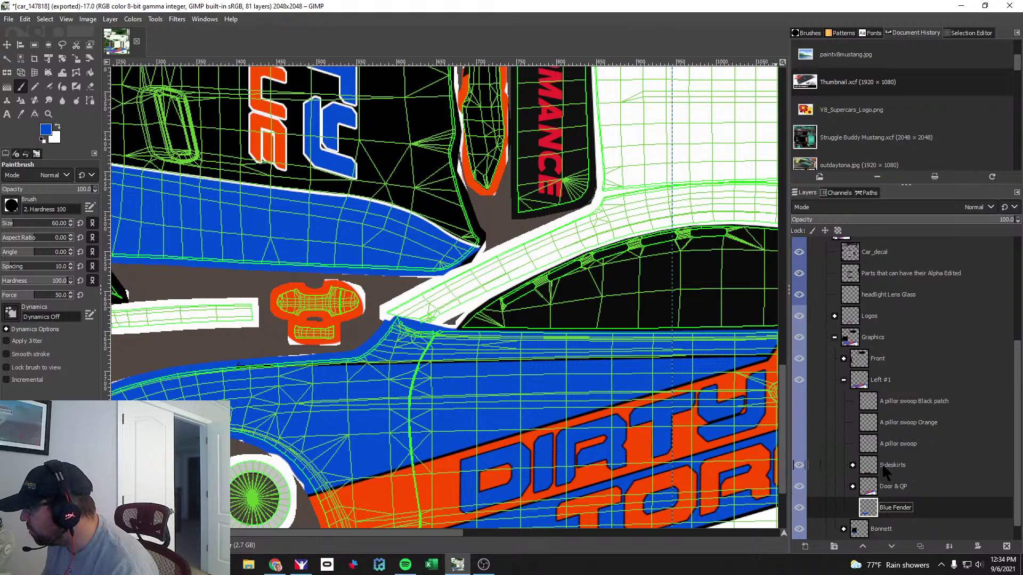
pyautogui.scroll(-1, 897, 474)
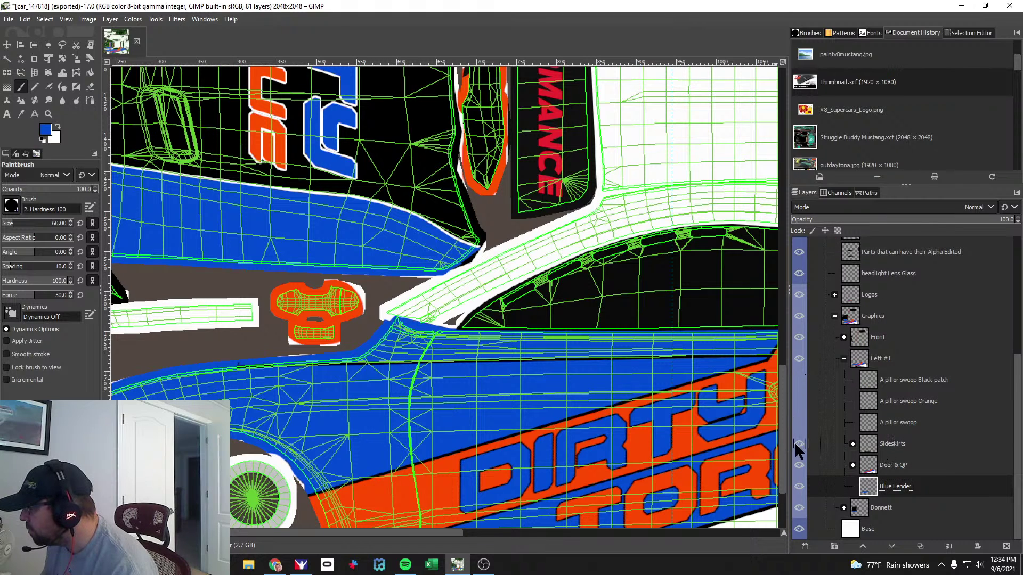
pyautogui.click(823, 466)
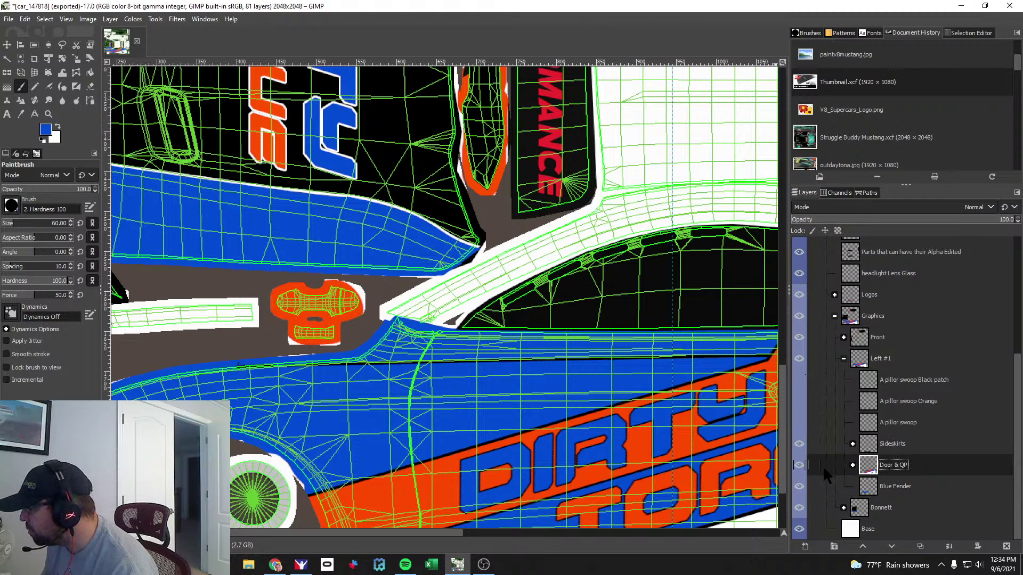
pyautogui.click(852, 465)
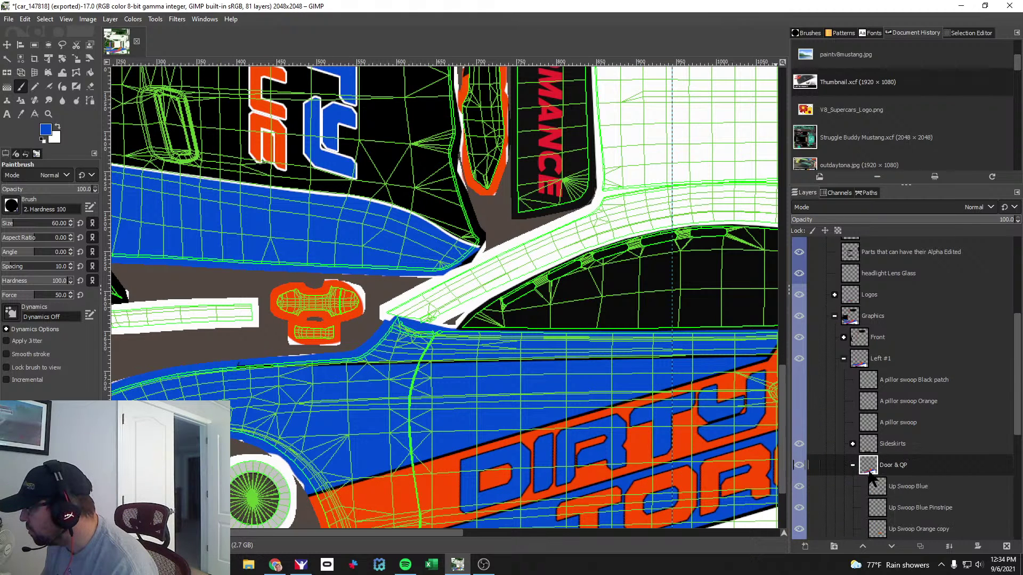
pyautogui.scroll(-2, 876, 480)
pyautogui.click(951, 434)
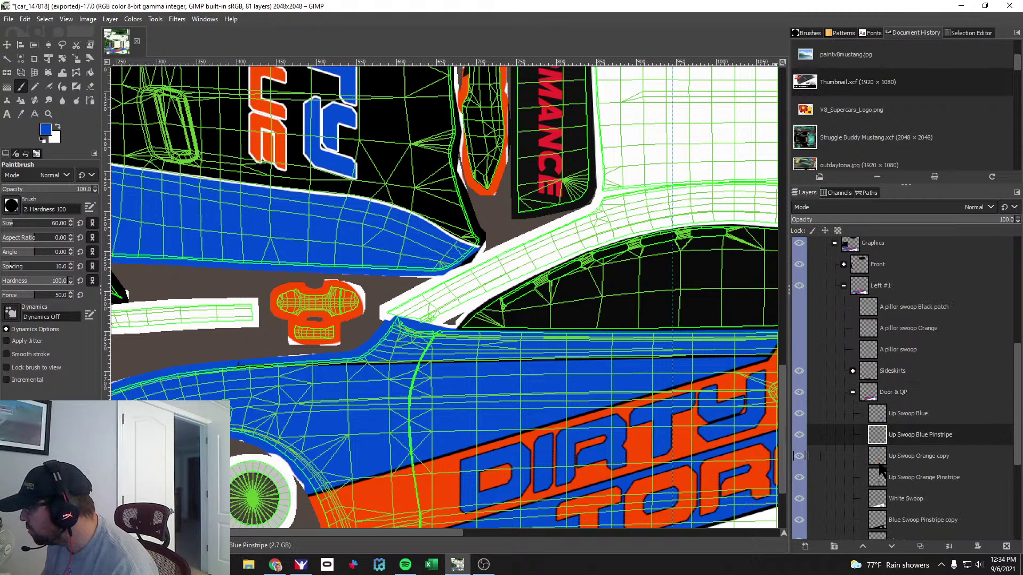
pyautogui.scroll(-5, 882, 469)
pyautogui.click(799, 480)
pyautogui.click(799, 480)
pyautogui.click(798, 502)
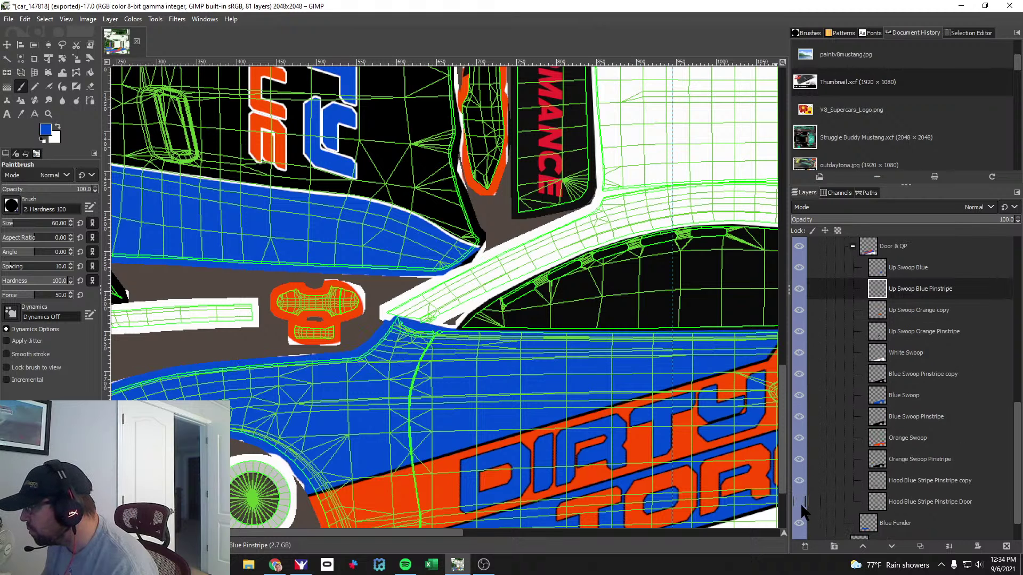
# Check the blue fender on the car in iRacing from the front three-quarter view and return to GIMP.
pyautogui.hotkey('alt', 'Tab')
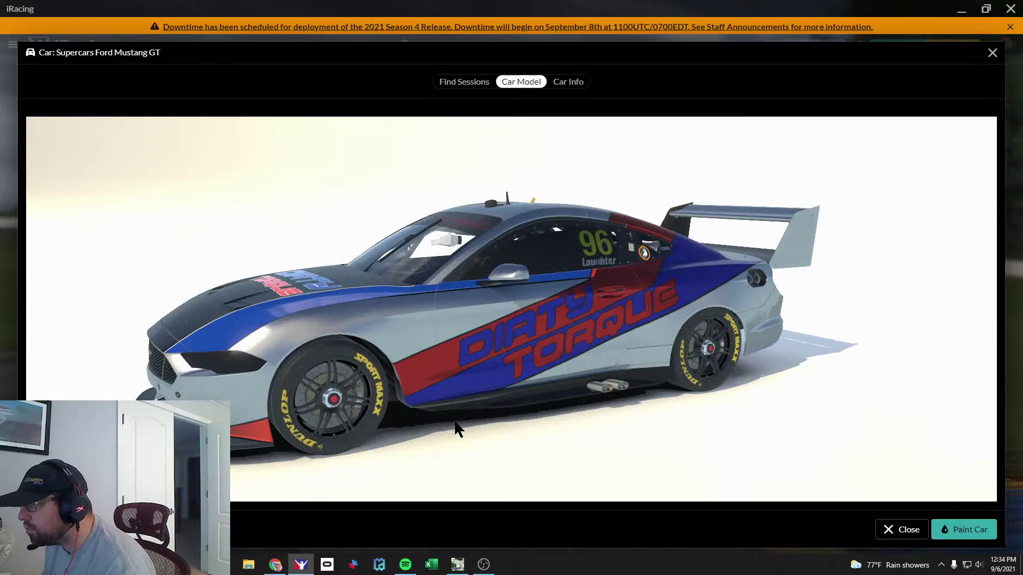
pyautogui.moveTo(457, 429); pyautogui.dragTo(401, 388)
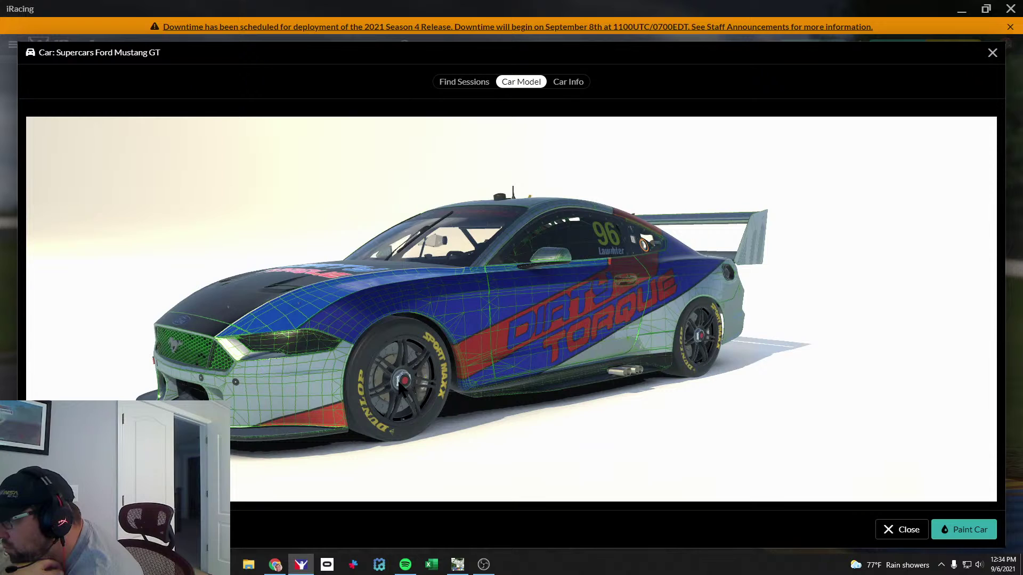
pyautogui.hotkey('alt', 'Tab')
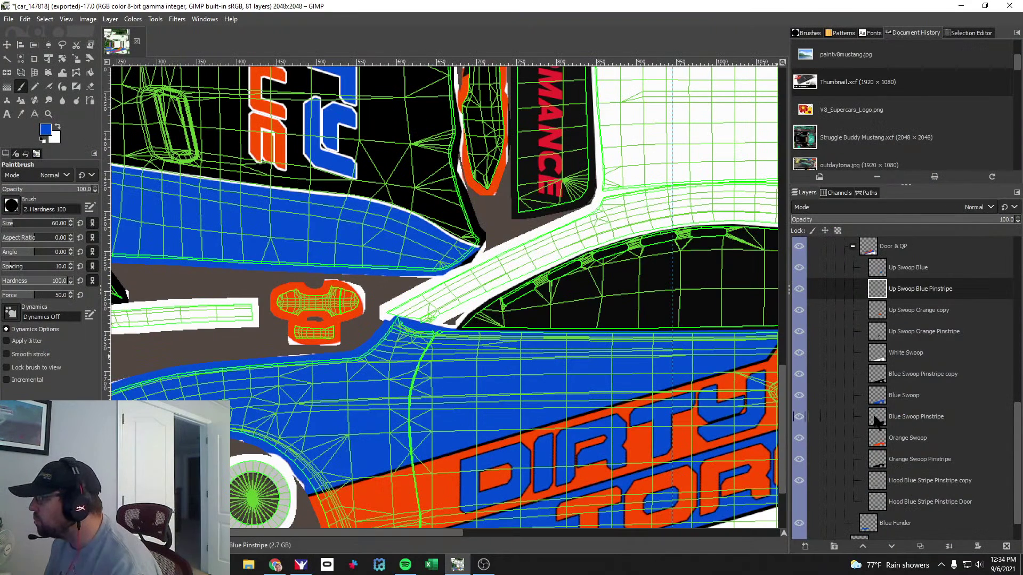
# Show the Custom Spec Map group and hide the Base Paint #1 layer in its Red Channel Metallic group.
pyautogui.scroll(10, 873, 417)
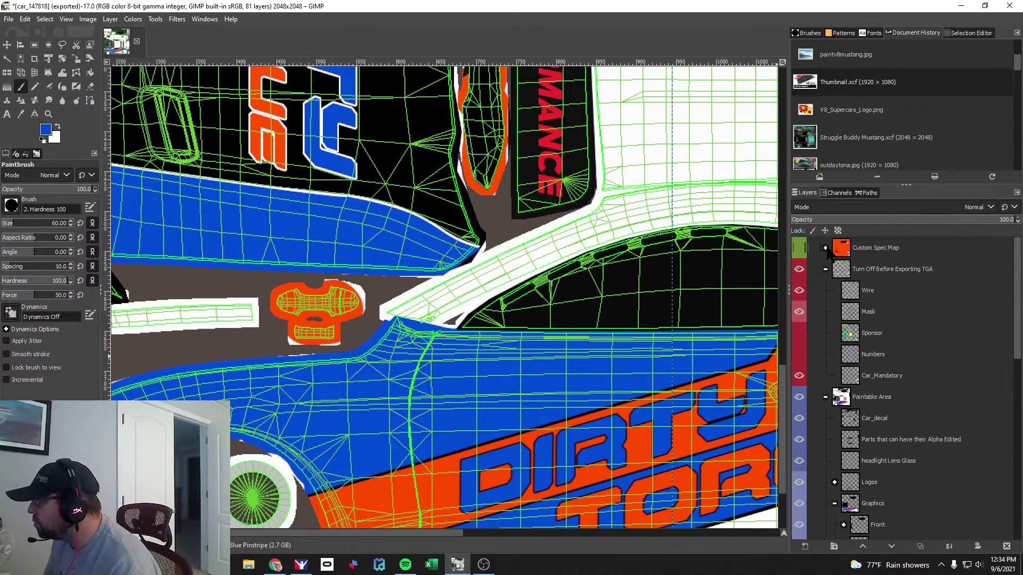
pyautogui.click(825, 247)
pyautogui.scroll(-3, 899, 363)
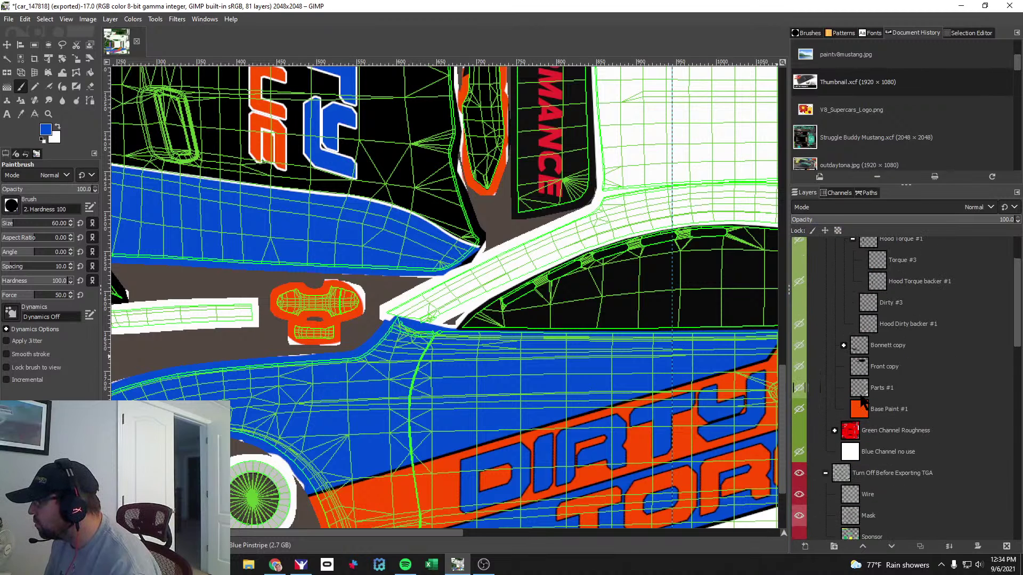
pyautogui.scroll(3, 862, 403)
pyautogui.click(801, 249)
pyautogui.scroll(-3, 850, 435)
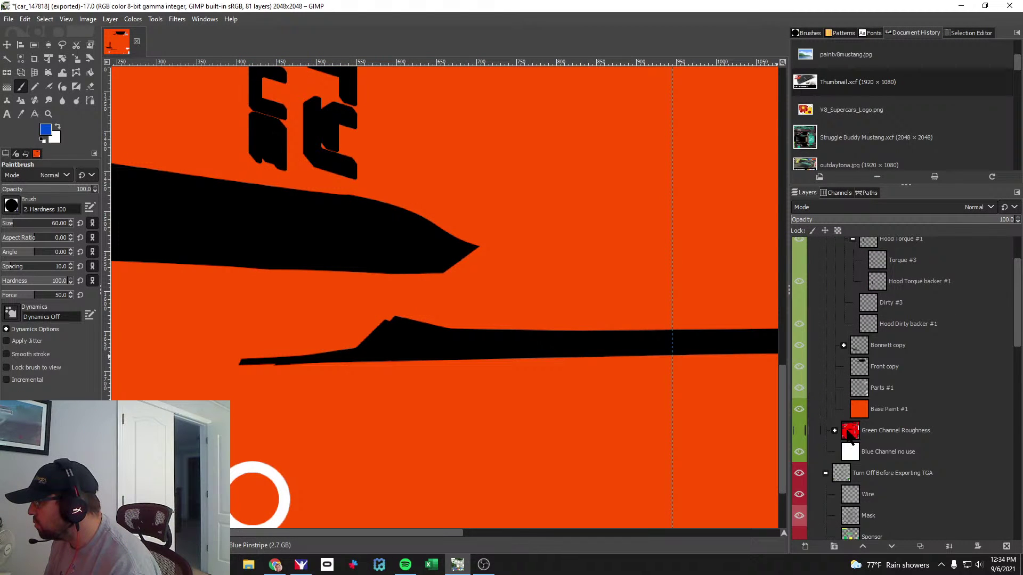
pyautogui.click(799, 409)
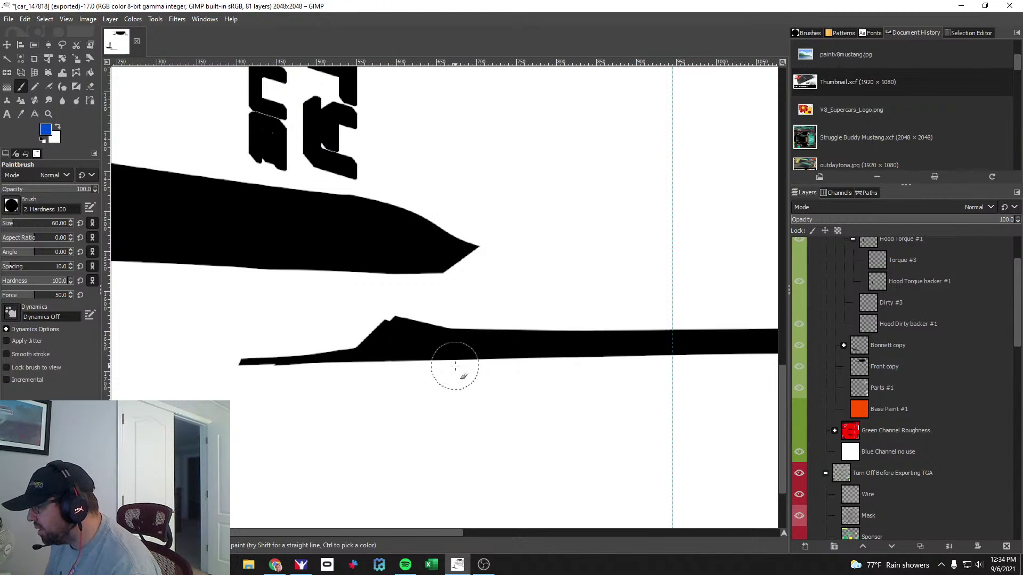
# Export the spec map over the existing car_spec TGA file with RLE compression and a bottom-left origin.
pyautogui.click(8, 18)
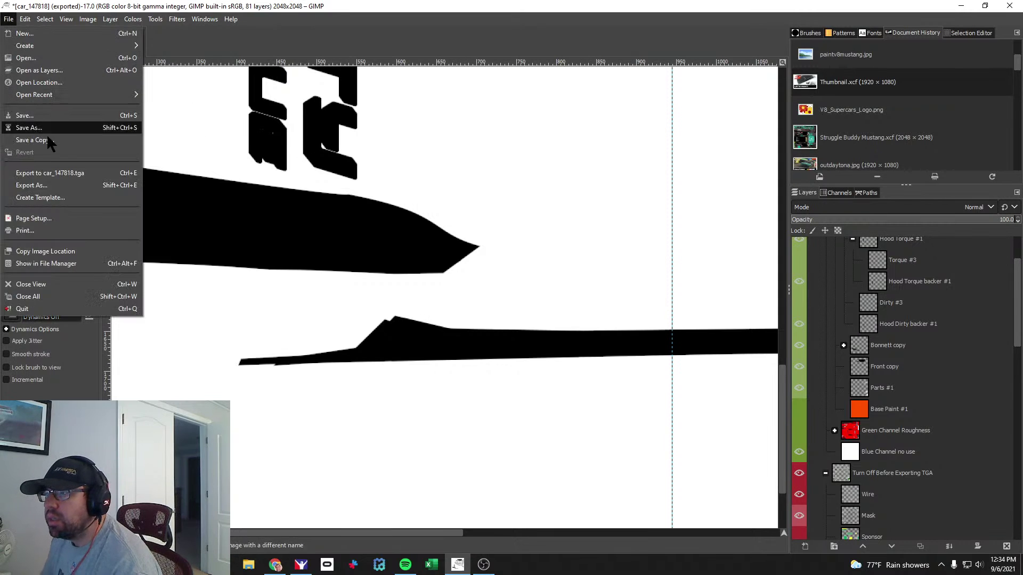
pyautogui.click(50, 185)
pyautogui.click(181, 122)
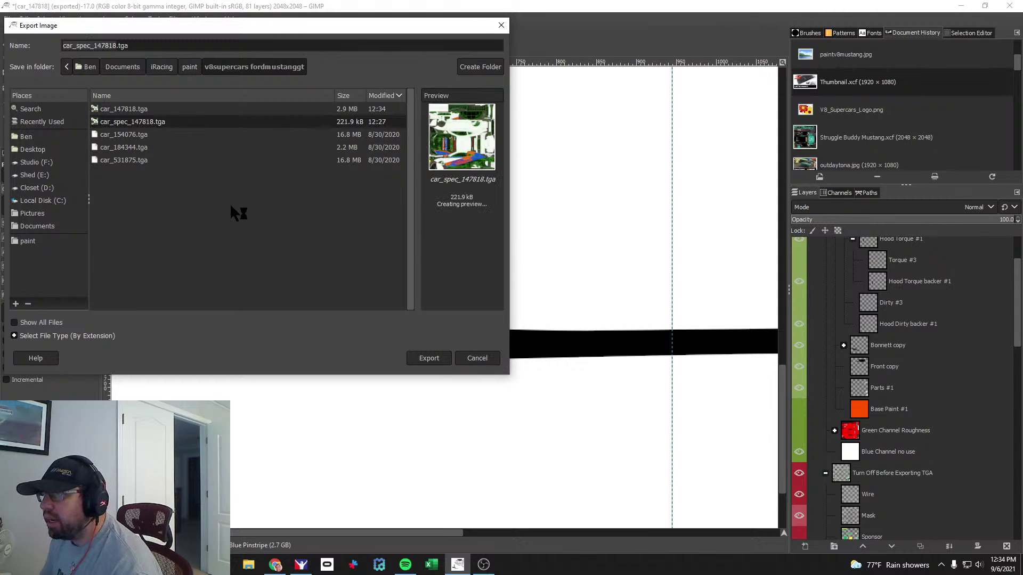
pyautogui.click(429, 358)
pyautogui.click(291, 250)
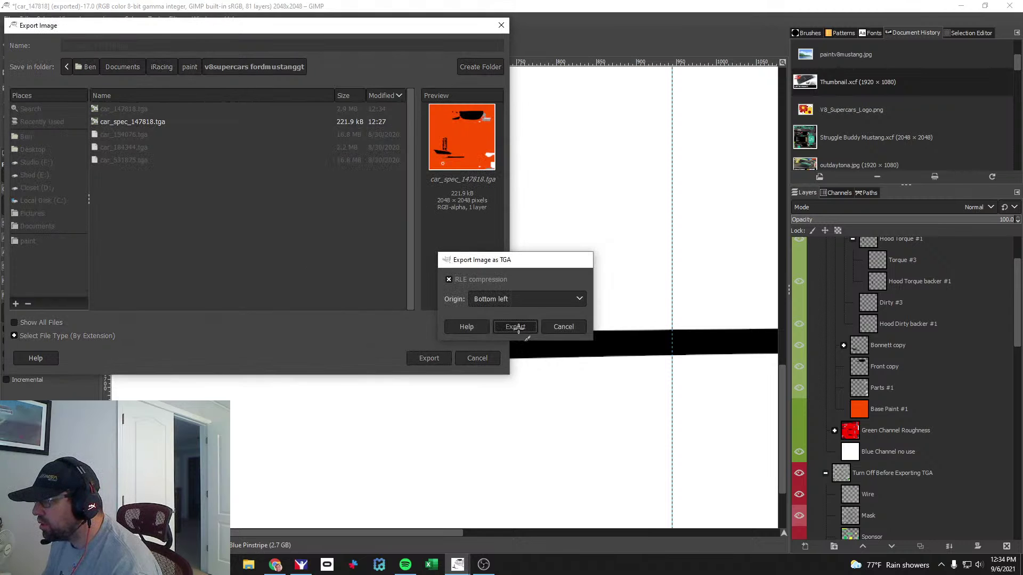
pyautogui.click(515, 327)
# Check the car's finish in iRacing with the new spec map, then return to GIMP and look through the spec map layers.
pyautogui.hotkey('alt', 'Tab')
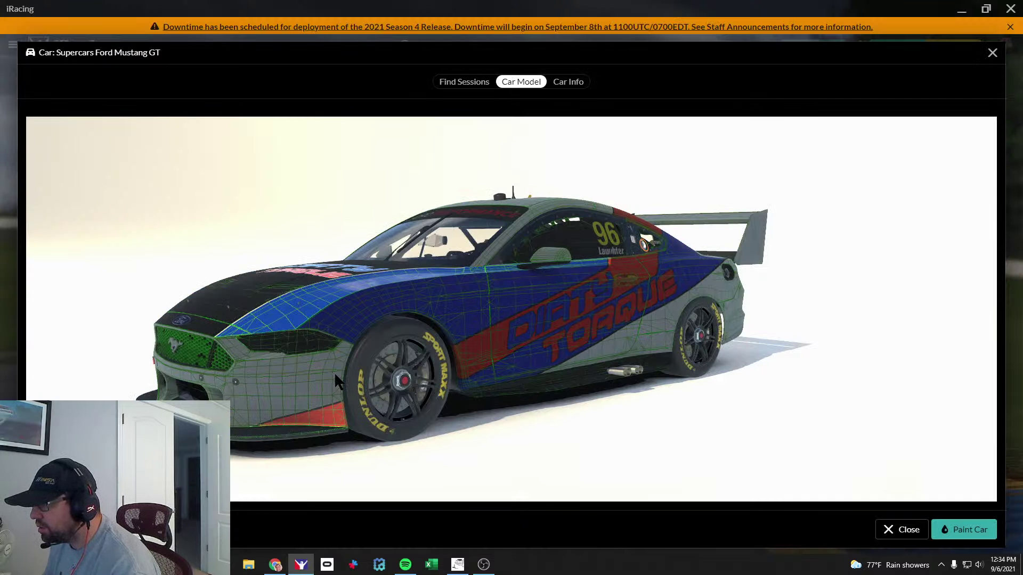
pyautogui.hotkey('alt', 'Tab')
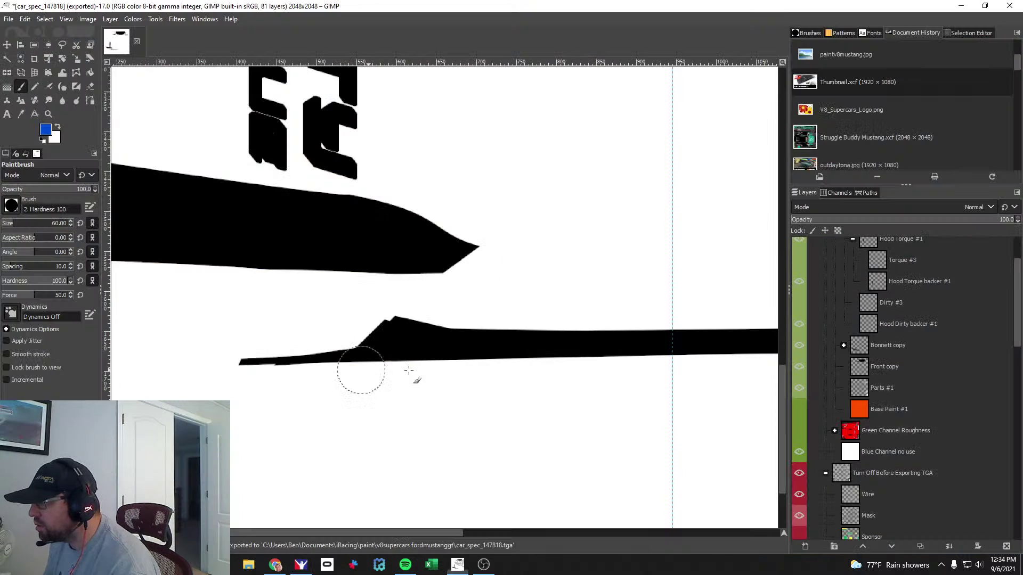
pyautogui.scroll(-8, 905, 445)
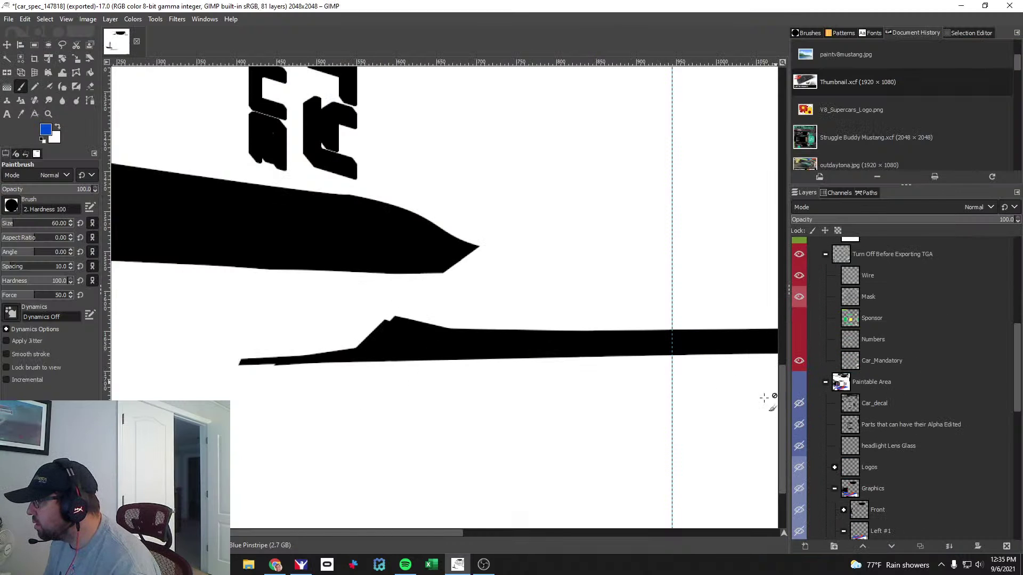
pyautogui.scroll(10, 903, 407)
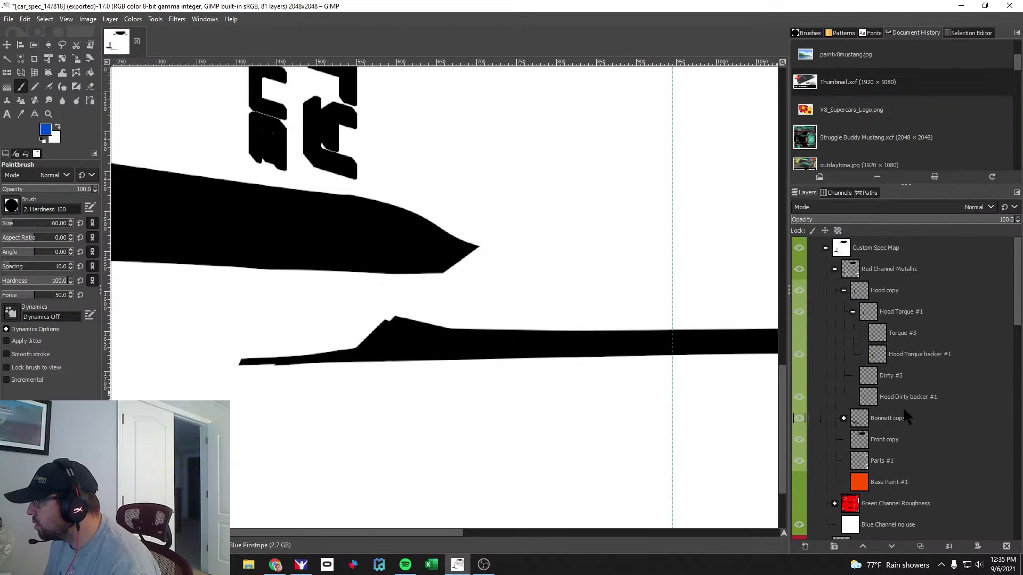
# Export the spec map again over the existing car_spec TGA file with RLE compression and a bottom-left origin.
pyautogui.scroll(-3, 904, 411)
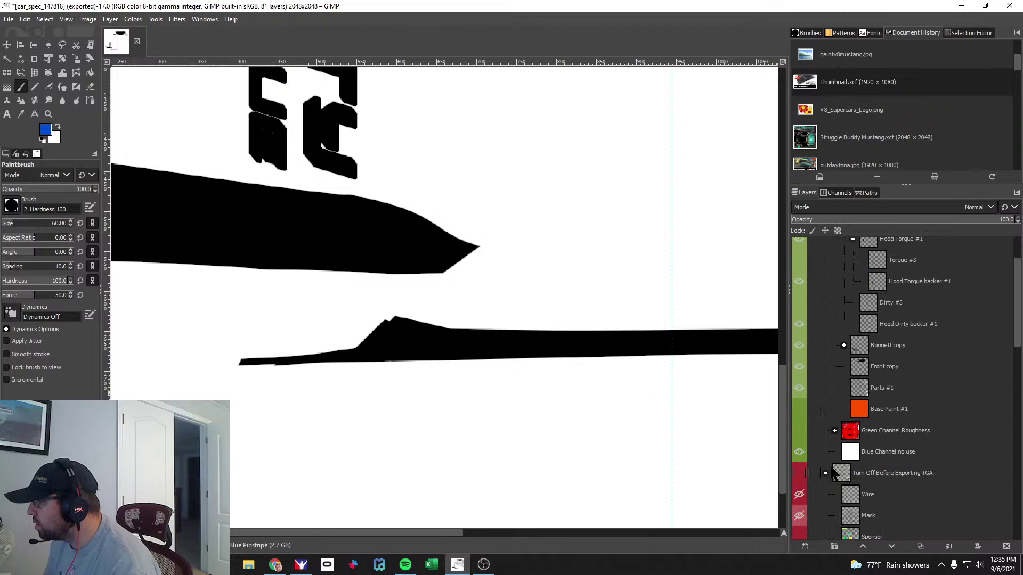
pyautogui.scroll(3, 891, 447)
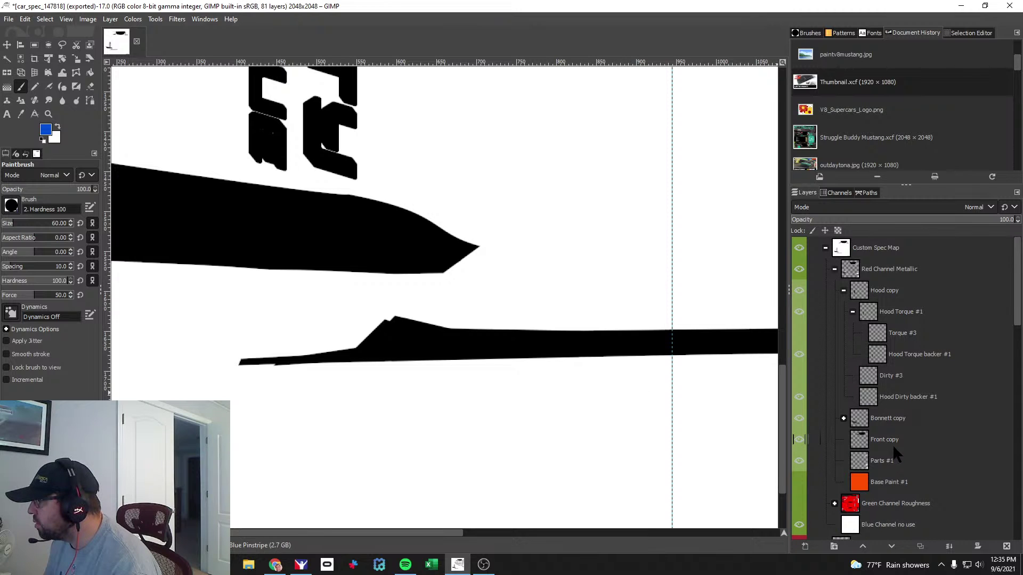
pyautogui.click(11, 21)
pyautogui.click(74, 167)
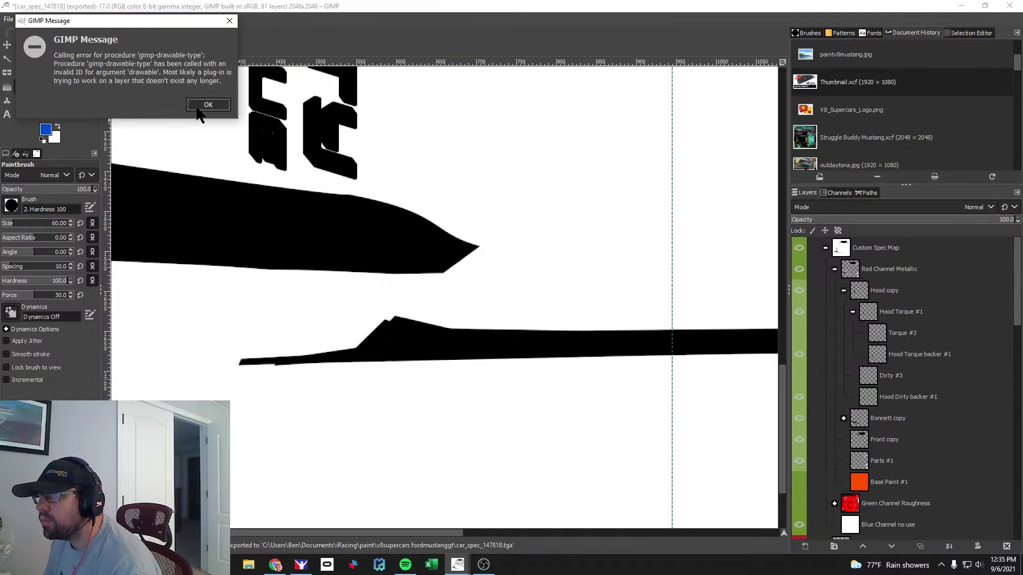
pyautogui.click(208, 105)
pyautogui.click(7, 21)
pyautogui.click(7, 20)
pyautogui.click(7, 20)
pyautogui.click(64, 185)
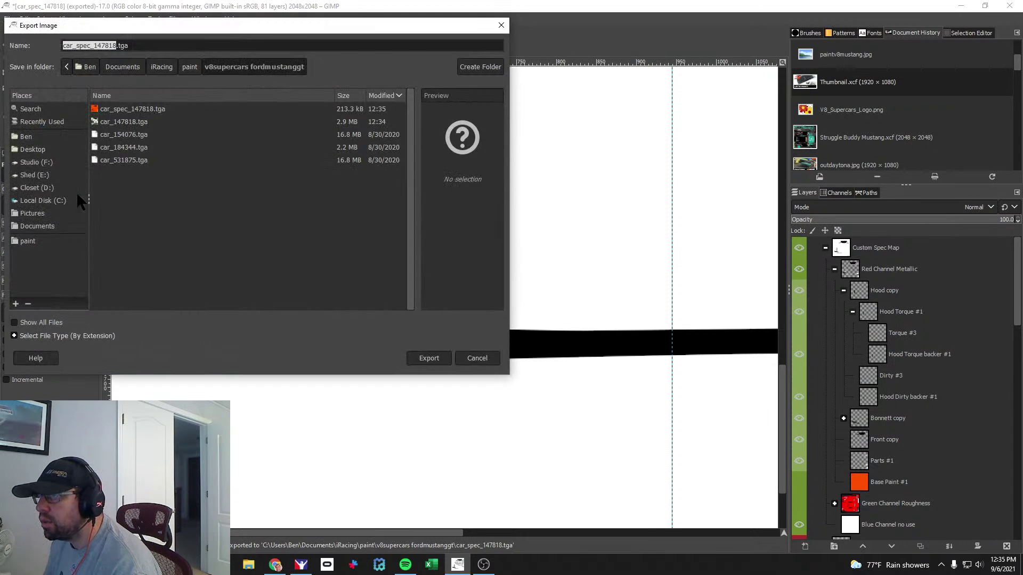
pyautogui.click(149, 109)
pyautogui.click(424, 357)
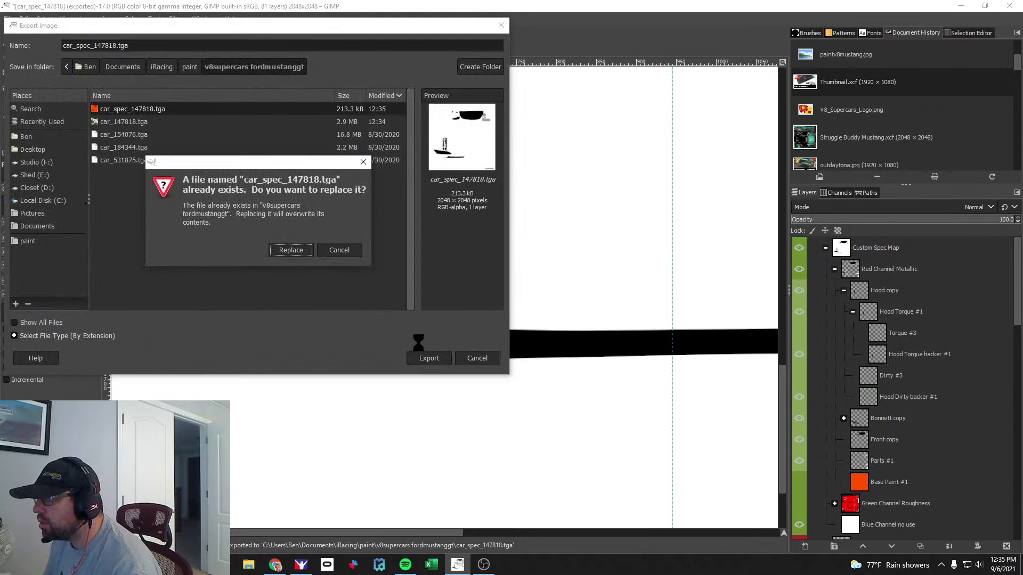
pyautogui.click(293, 250)
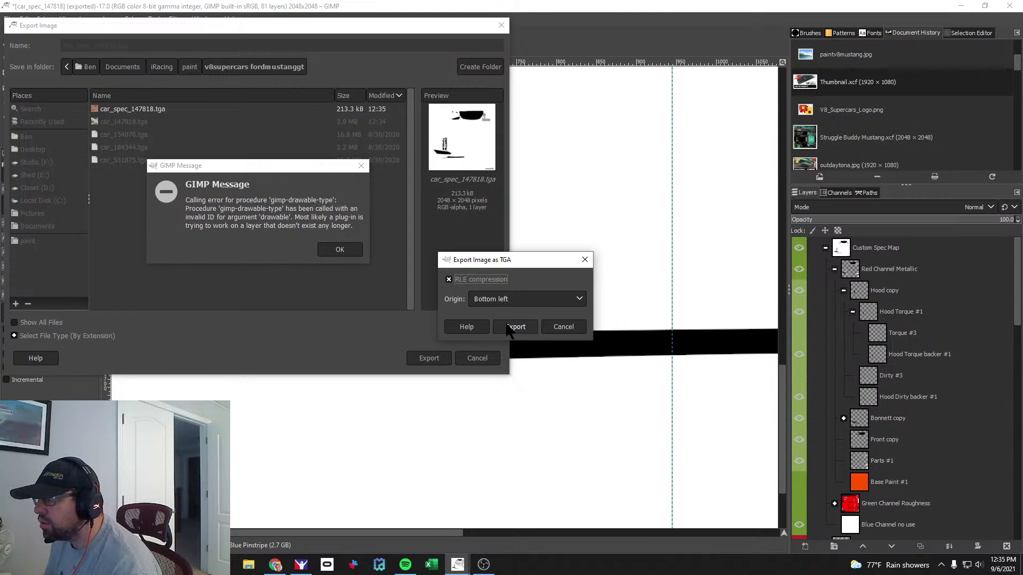
pyautogui.click(508, 328)
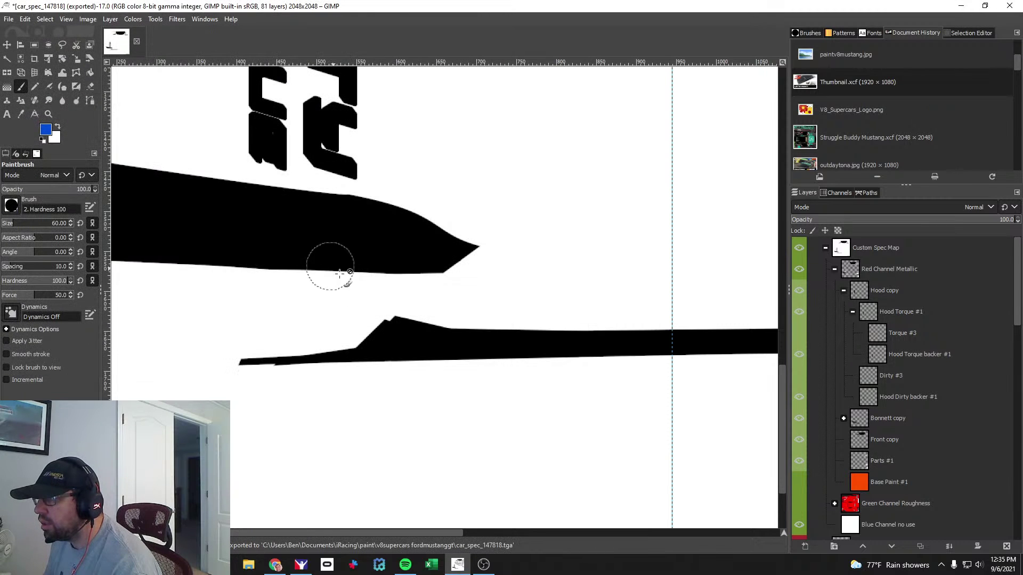
# Switch to iRacing, rotate the car to check its finish from the front side, and return to GIMP.
pyautogui.hotkey('alt', 'Tab')
pyautogui.click(421, 322)
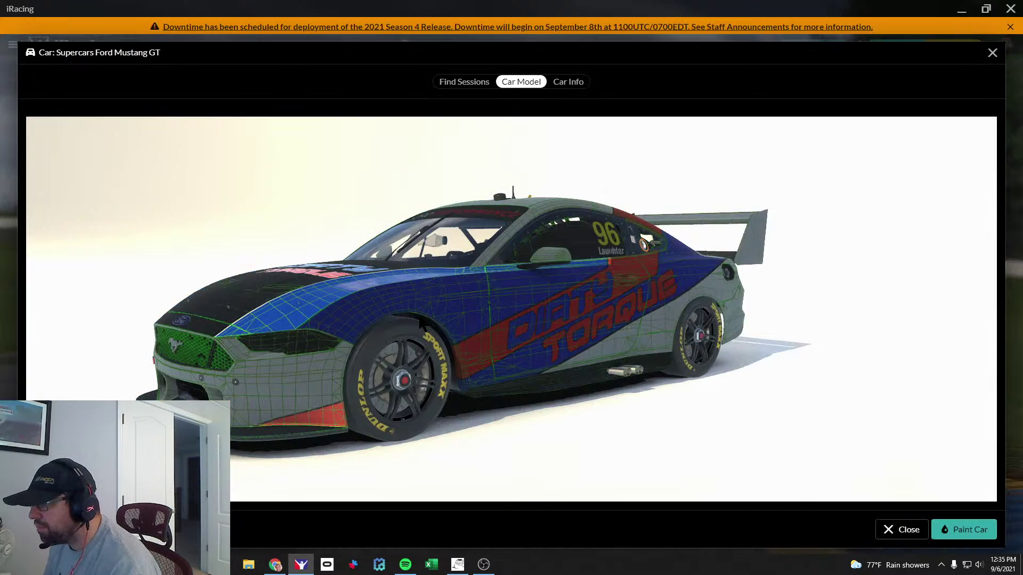
pyautogui.moveTo(469, 325); pyautogui.dragTo(423, 324)
pyautogui.hotkey('alt', 'Tab')
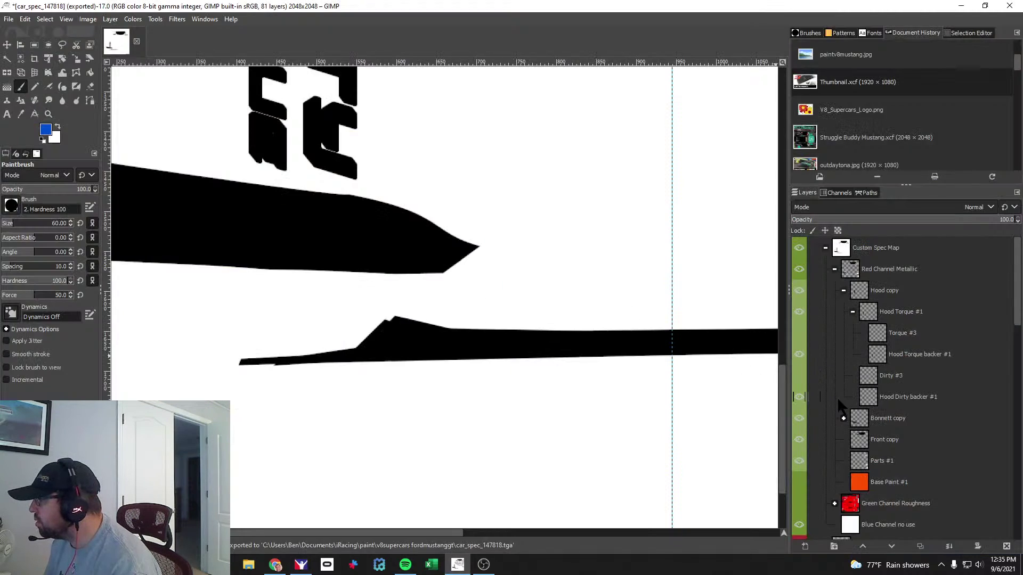
# Hide the Wire layer, show its Turn Off Before Exporting TGA group, and hide the Custom Spec Map group.
pyautogui.scroll(-5, 863, 423)
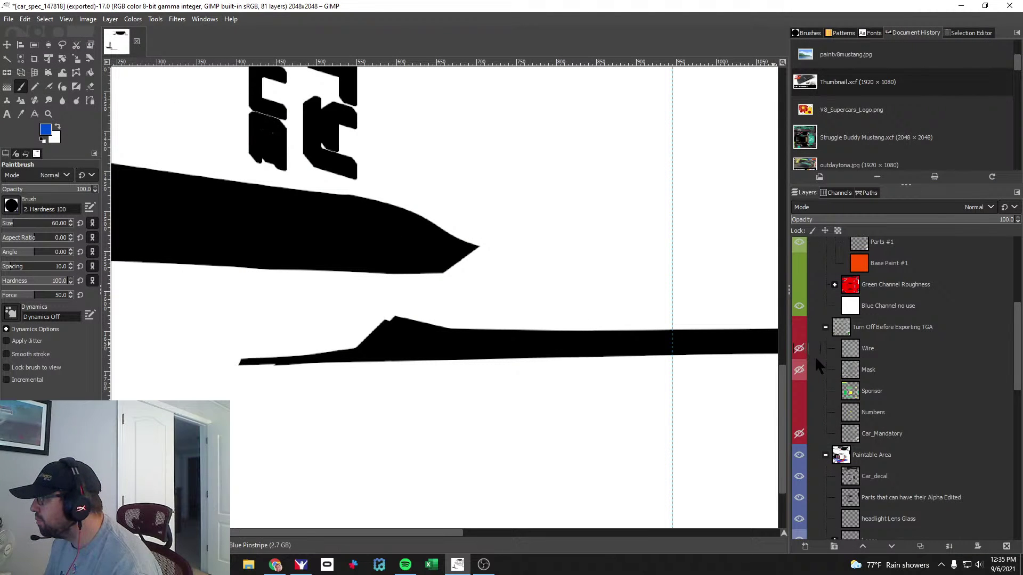
pyautogui.click(799, 328)
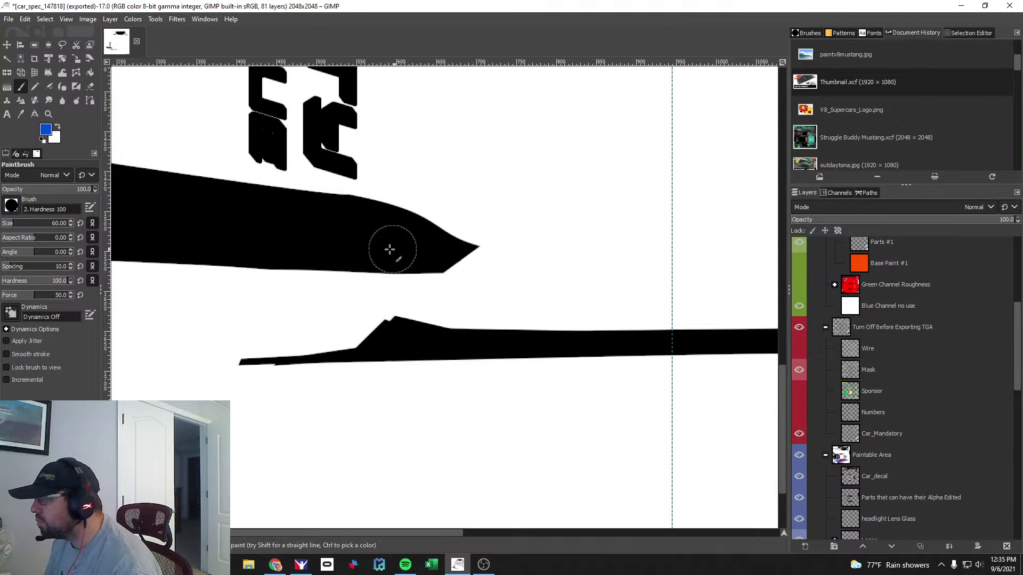
pyautogui.click(8, 19)
pyautogui.press('Escape')
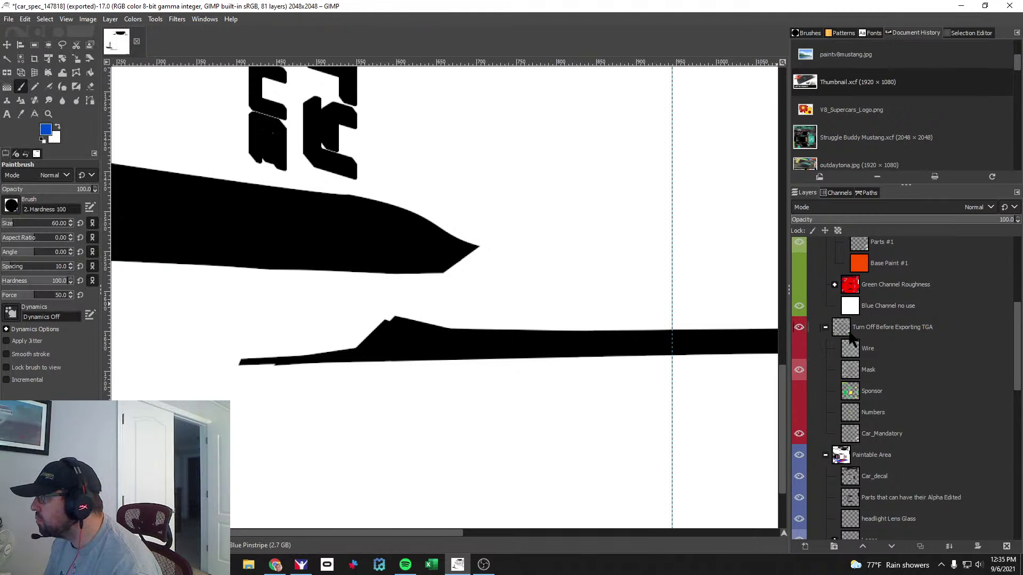
pyautogui.scroll(5, 845, 334)
pyautogui.click(799, 247)
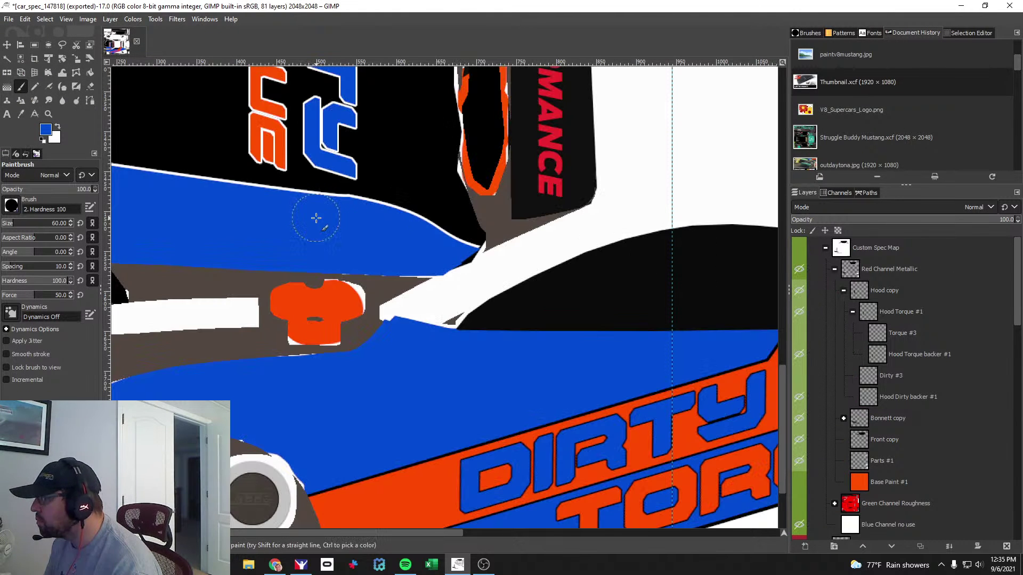
# Export the paint as TGA over the existing car file in the v8supercars fordmustanggt folder.
pyautogui.click(8, 19)
pyautogui.click(32, 185)
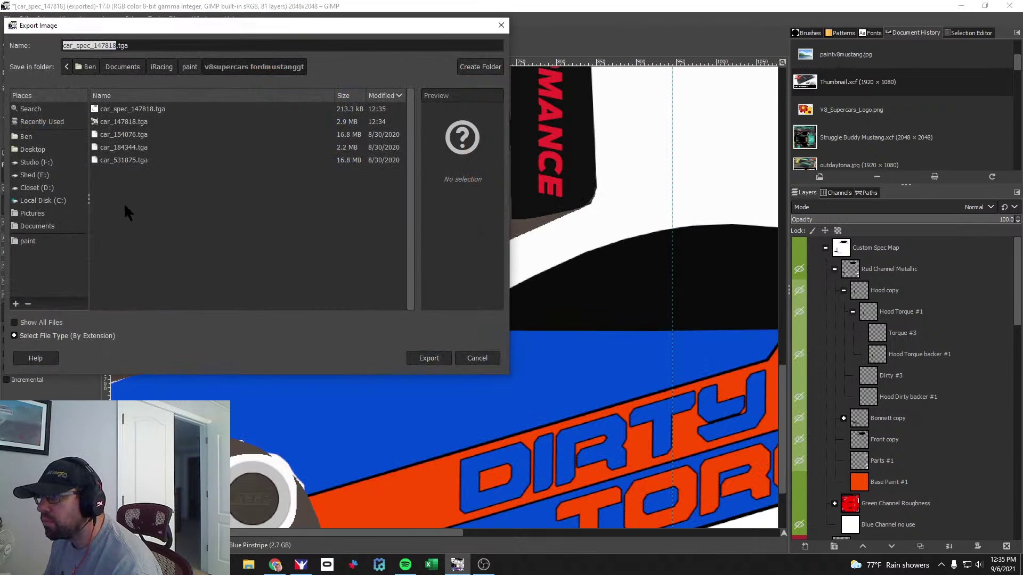
pyautogui.click(133, 121)
pyautogui.press('Return')
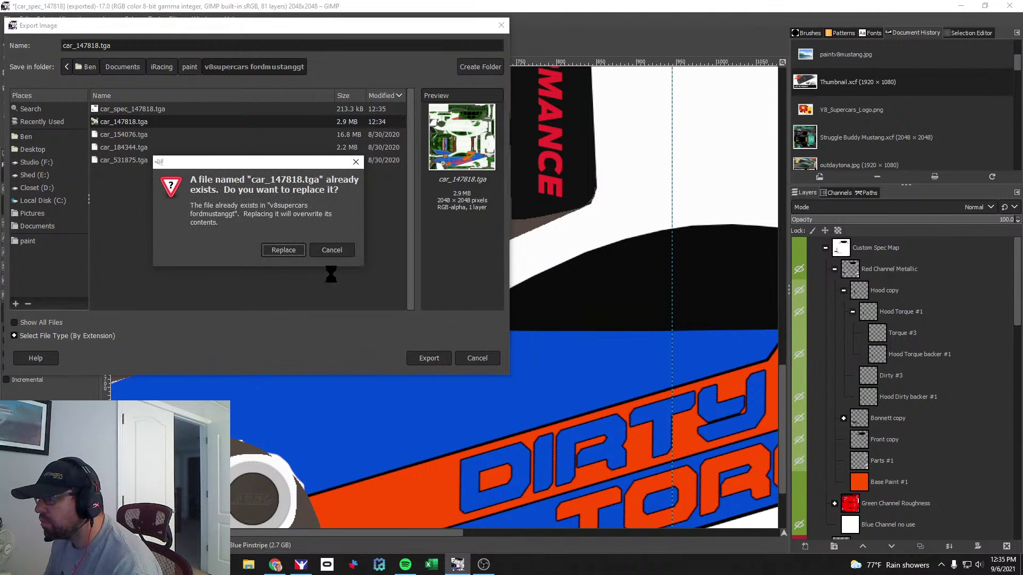
pyautogui.click(283, 250)
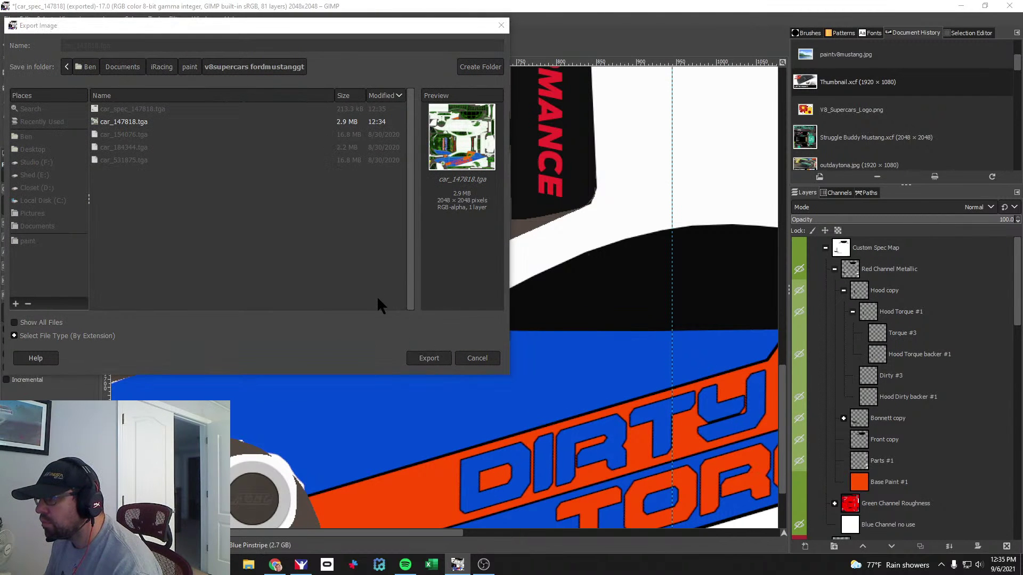
pyautogui.click(514, 324)
# Check the car without the wireframe in iRacing and return to GIMP.
pyautogui.hotkey('alt', 'Tab')
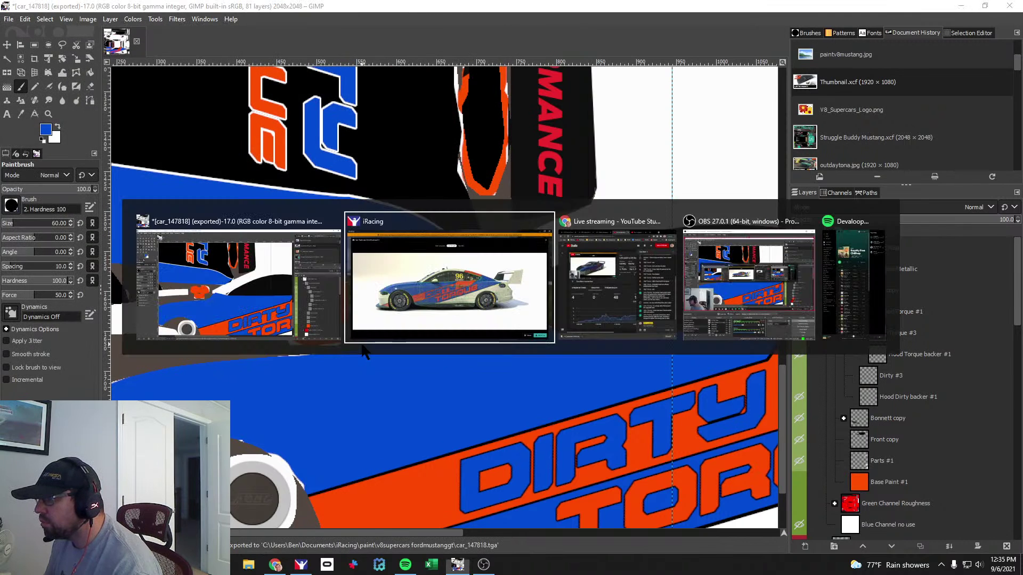
pyautogui.moveTo(366, 339); pyautogui.dragTo(366, 290)
pyautogui.hotkey('alt', 'Tab')
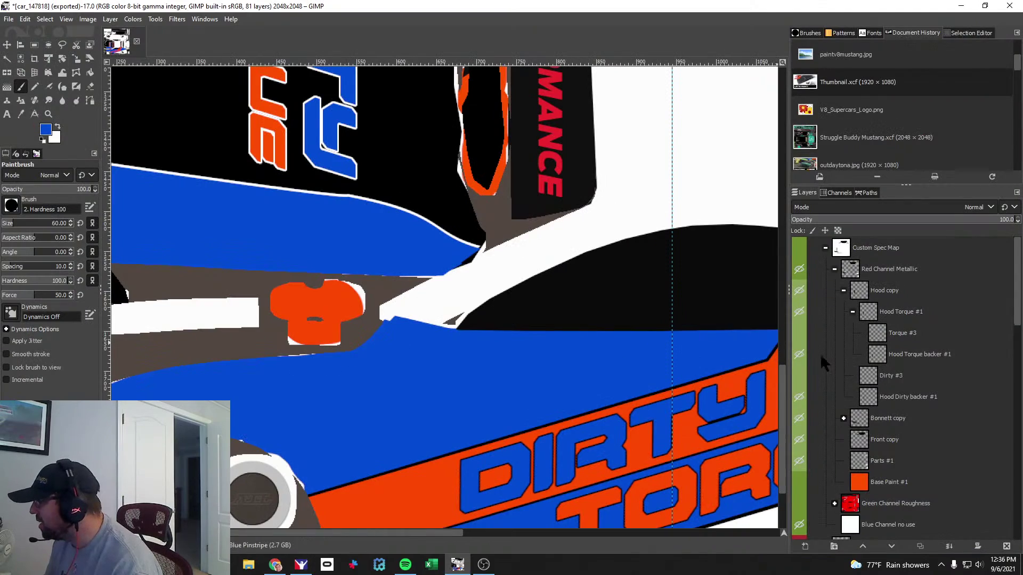
# Show the Custom Spec Map group and the Base Paint #1 layer in its Red Channel Metallic group.
pyautogui.scroll(-5, 901, 407)
pyautogui.scroll(3, 901, 407)
pyautogui.scroll(-1, 901, 407)
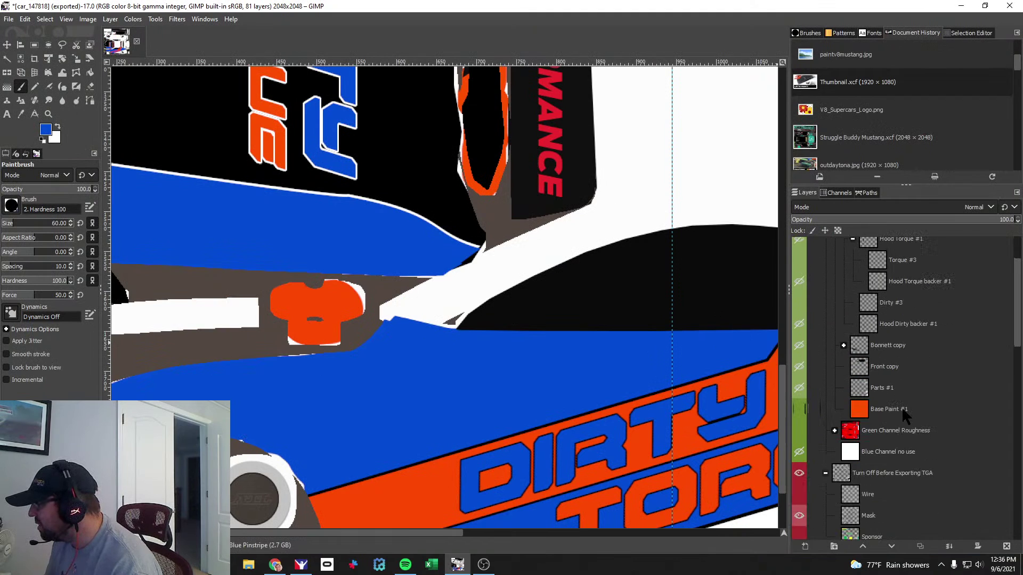
pyautogui.click(904, 413)
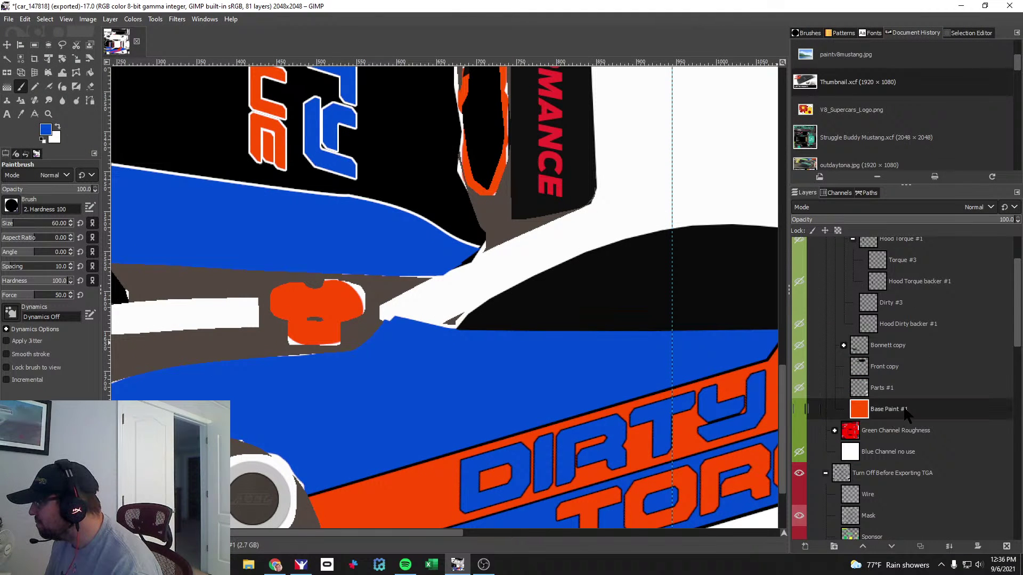
pyautogui.scroll(2, 904, 413)
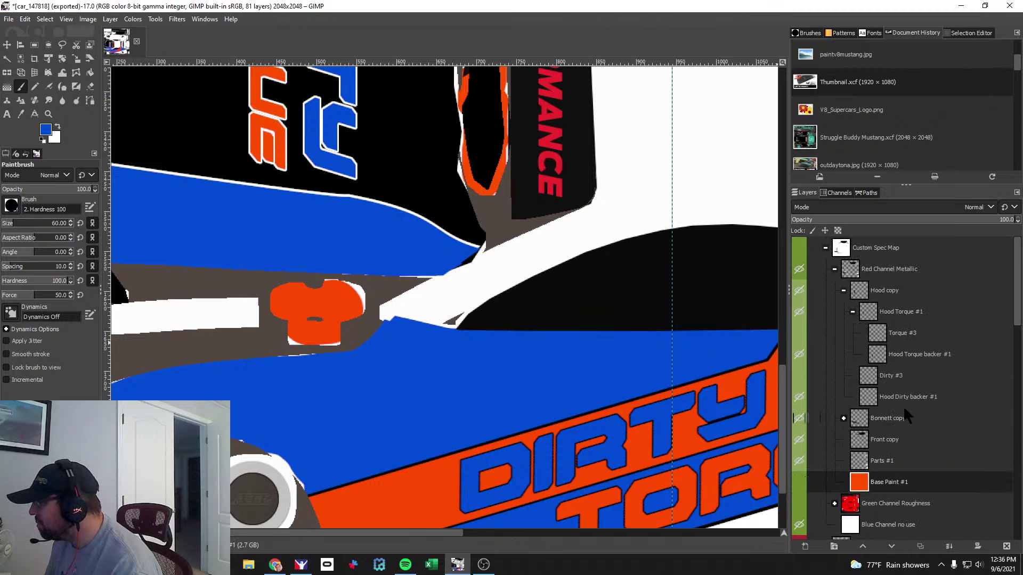
pyautogui.click(799, 248)
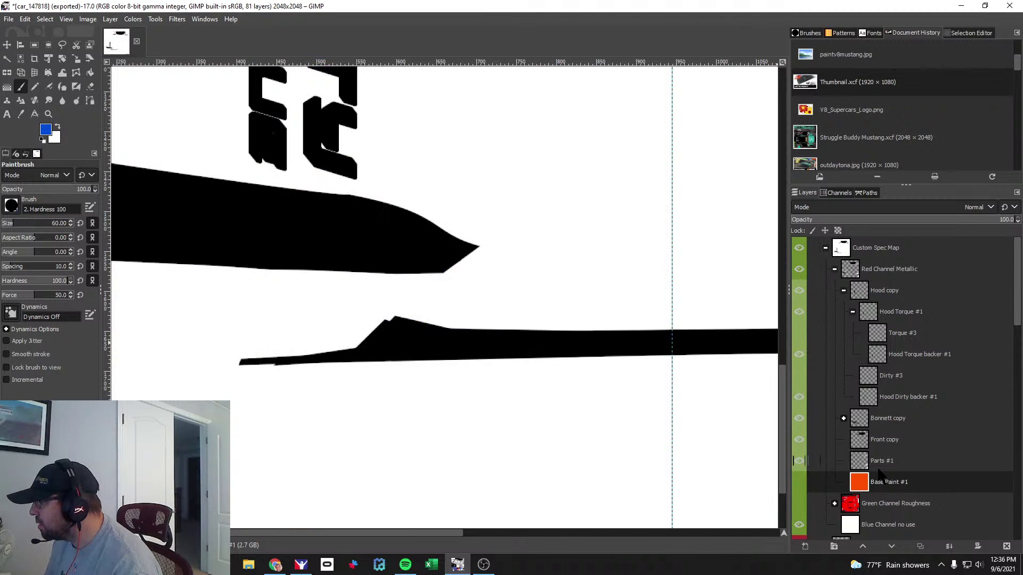
pyautogui.click(797, 483)
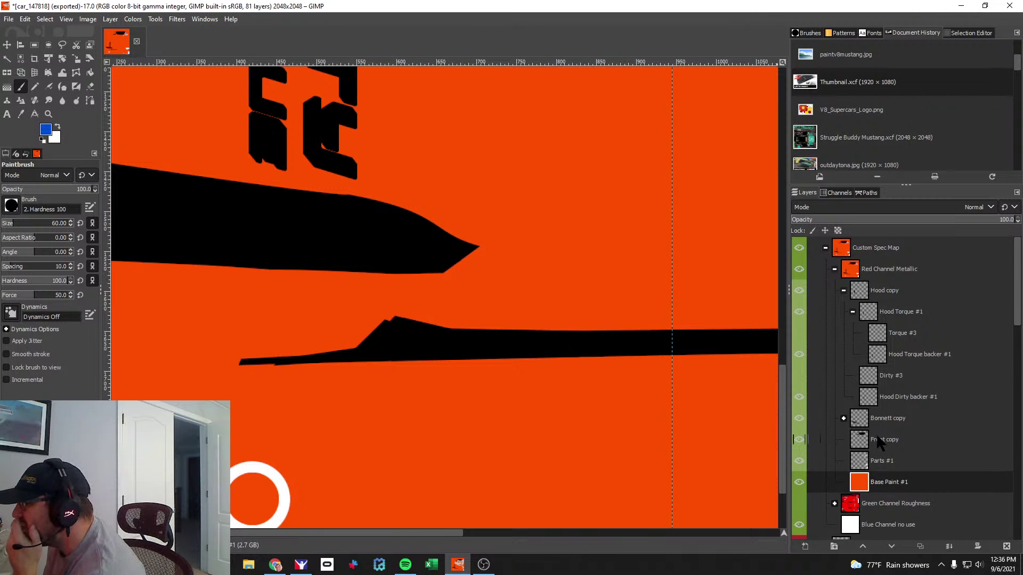
# Duplicate the Base Paint #1 layer in the Red Channel Metallic group and bucket-fill the copy with black.
pyautogui.rightClick(879, 487)
pyautogui.click(911, 222)
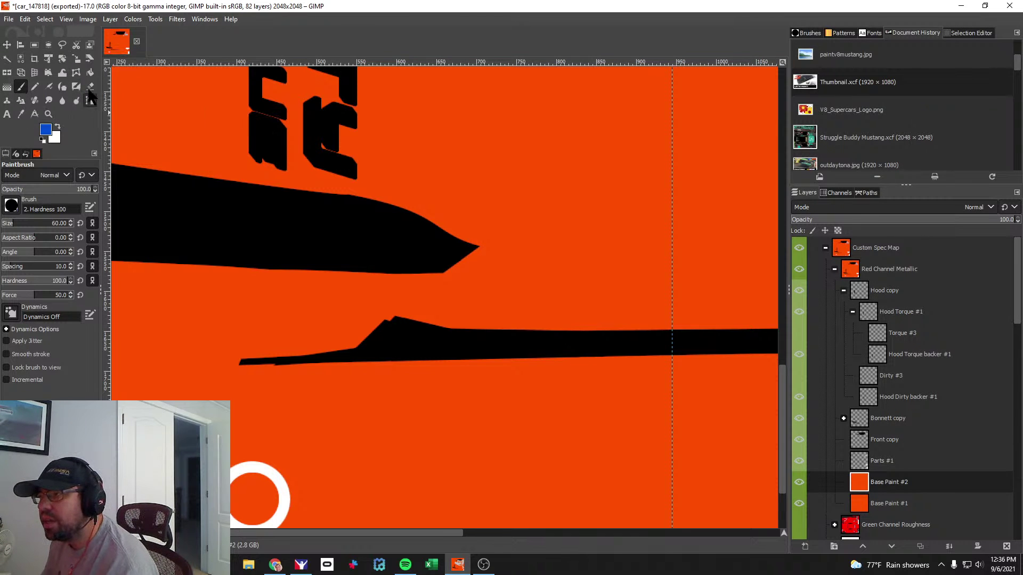
pyautogui.click(90, 72)
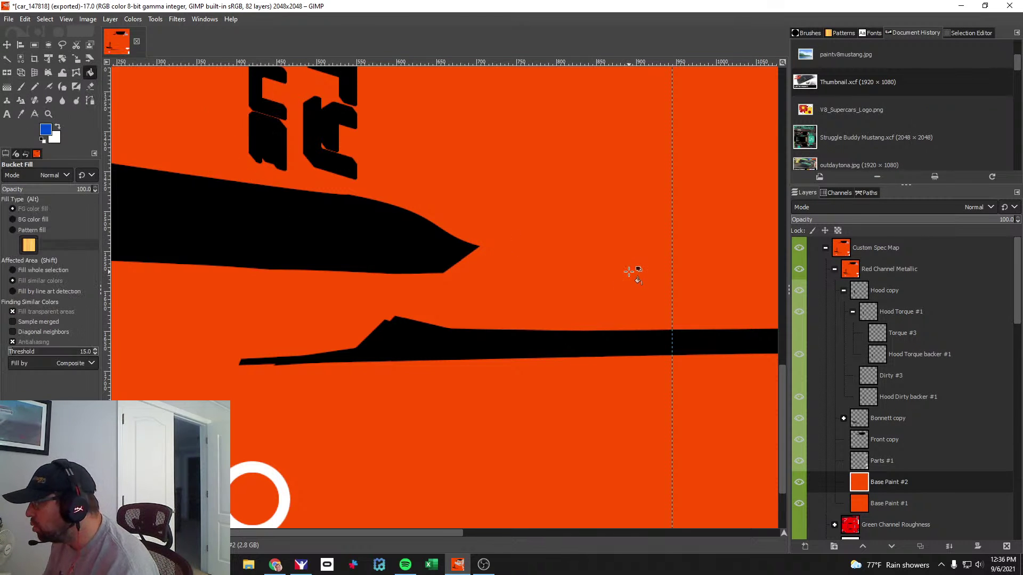
pyautogui.click(46, 132)
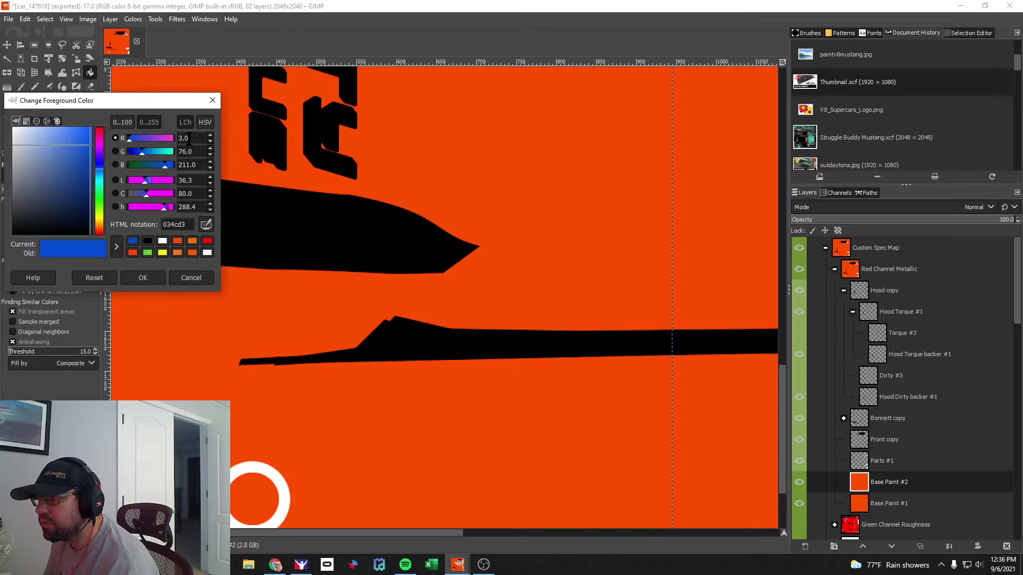
pyautogui.moveTo(72, 179); pyautogui.dragTo(48, 233)
pyautogui.click(141, 279)
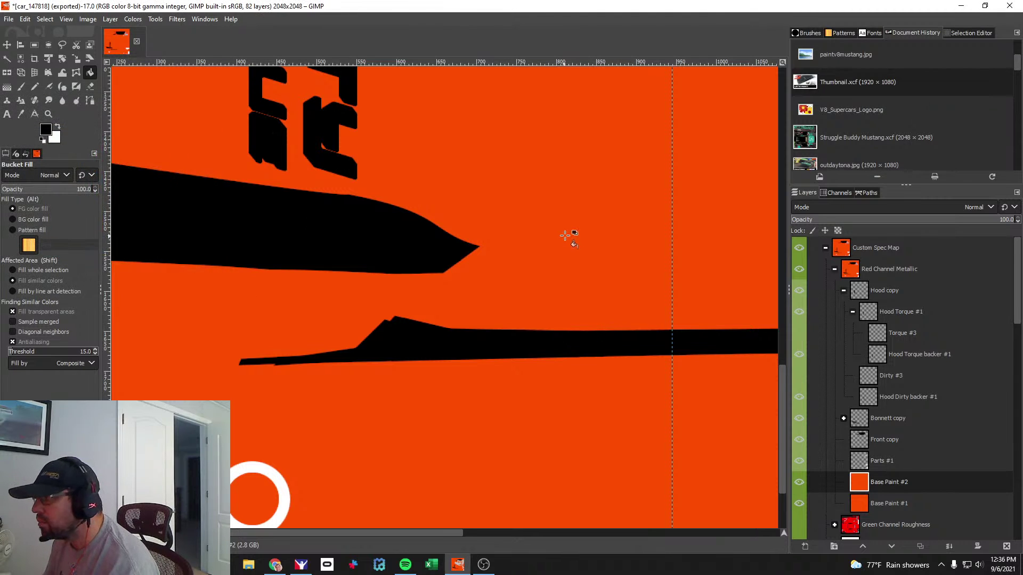
pyautogui.click(632, 312)
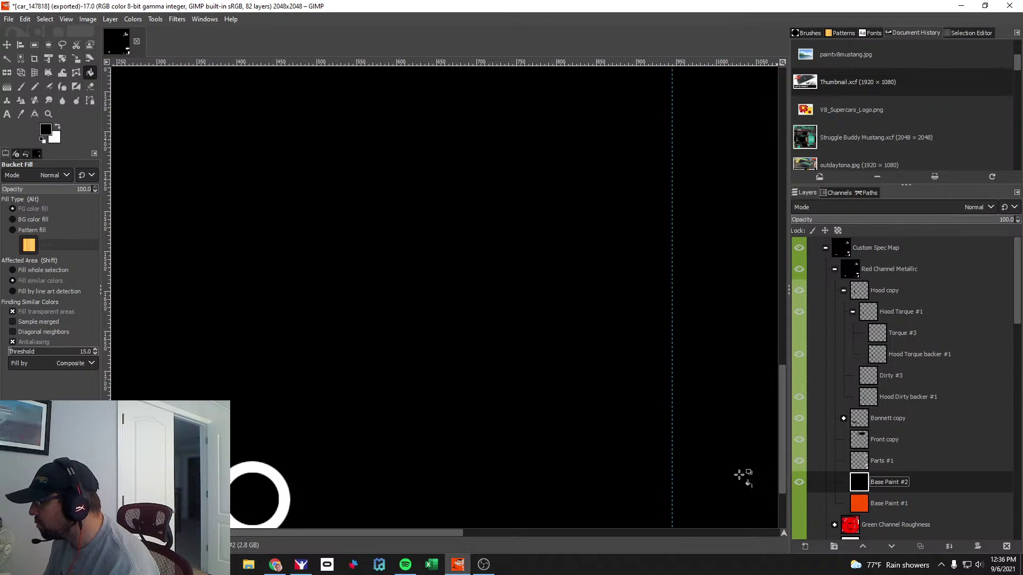
# Export the spec map with the black base over the existing car_spec TGA file.
pyautogui.click(9, 19)
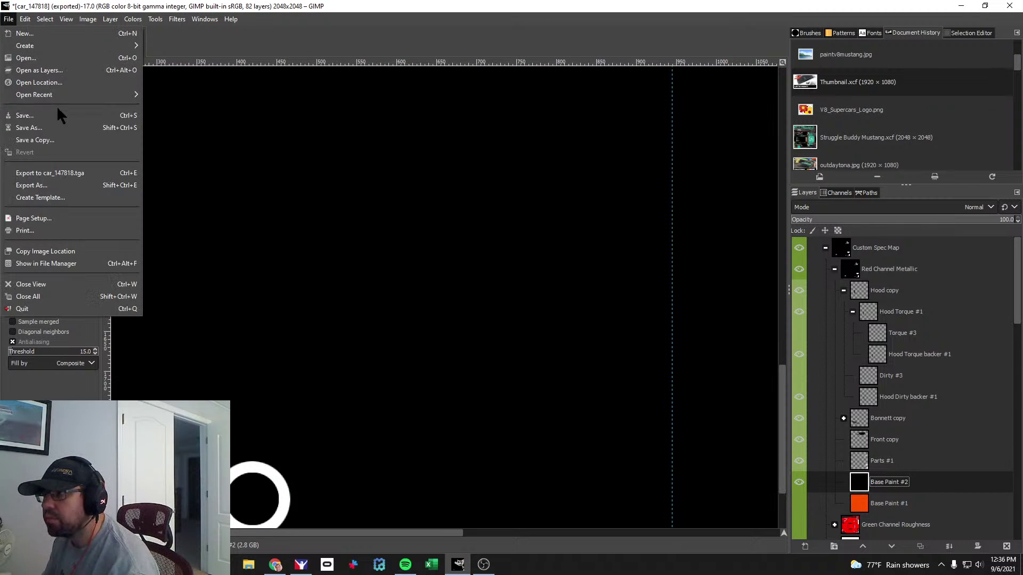
pyautogui.click(32, 185)
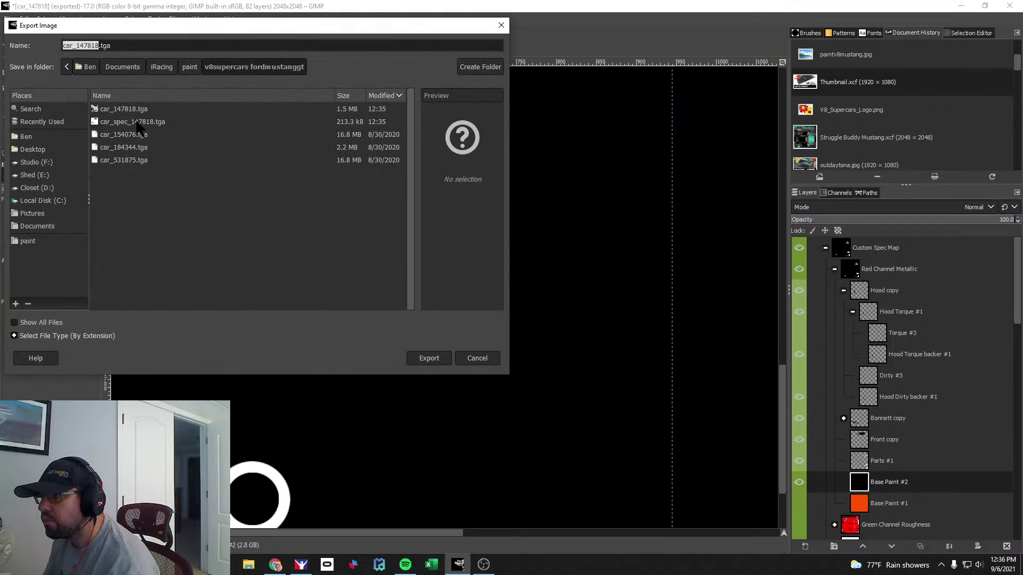
pyautogui.click(129, 109)
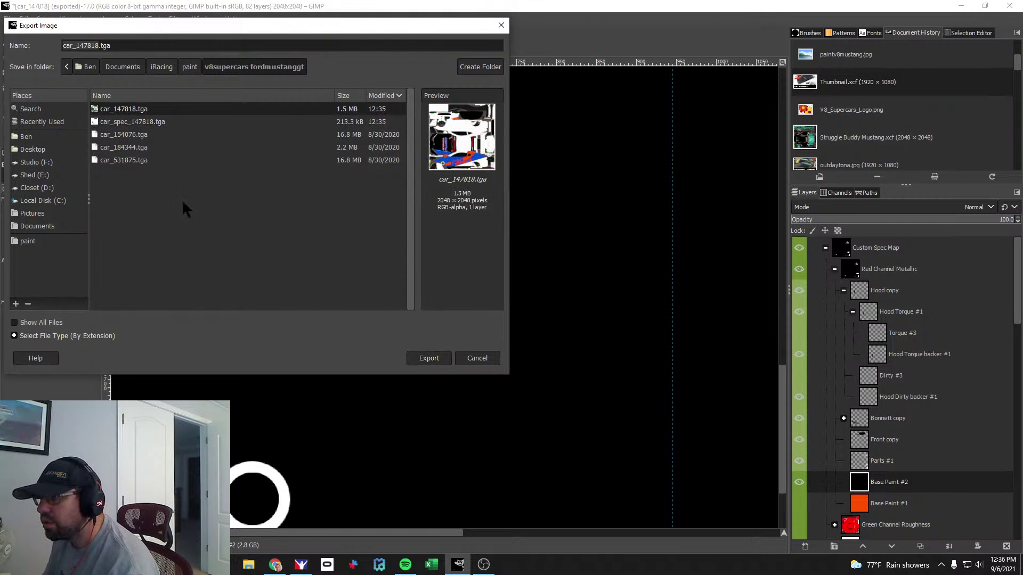
pyautogui.click(141, 124)
pyautogui.click(429, 358)
pyautogui.click(287, 250)
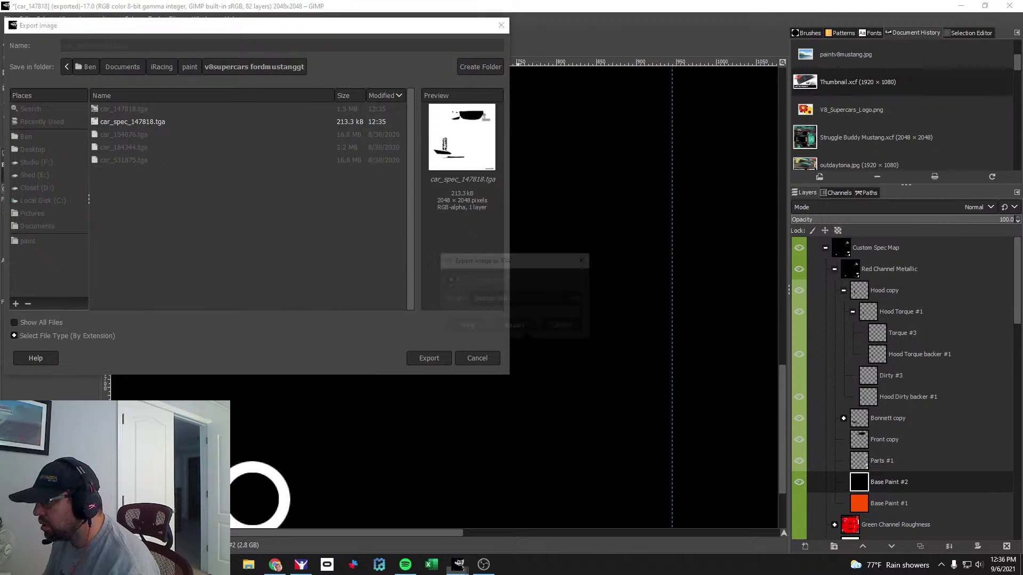
pyautogui.click(515, 326)
# Switch to iRacing and rotate the car to inspect the finish from the front three-quarter view.
pyautogui.click(406, 564)
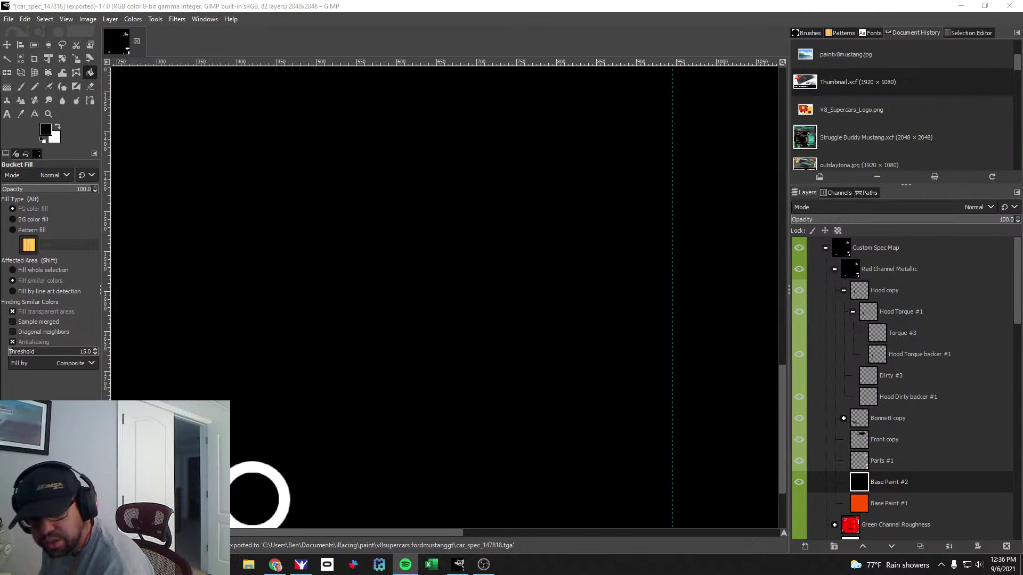
pyautogui.hotkey('alt', 'Tab')
pyautogui.hotkey('alt', 'Tab')
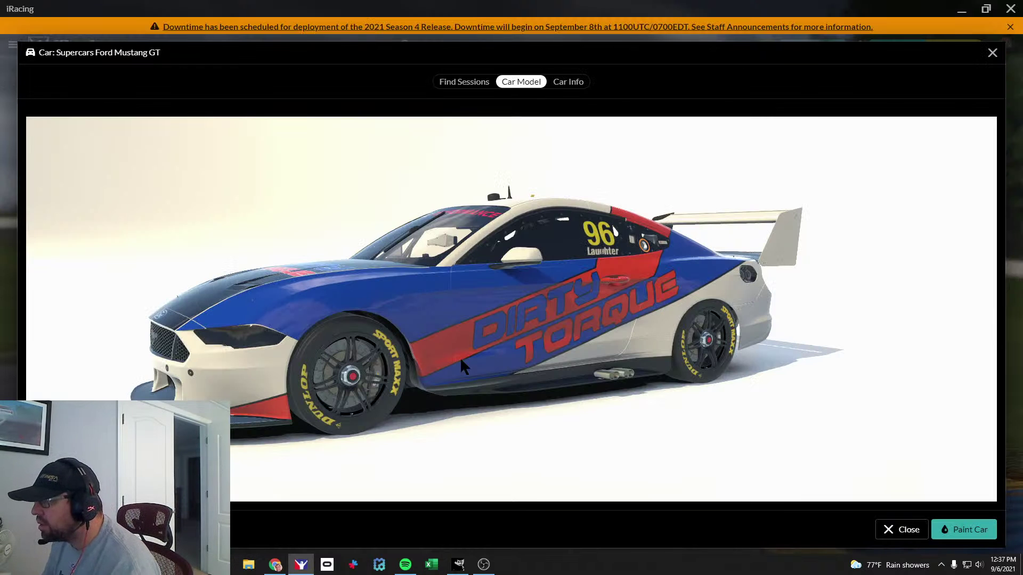
pyautogui.moveTo(620, 334); pyautogui.dragTo(684, 306)
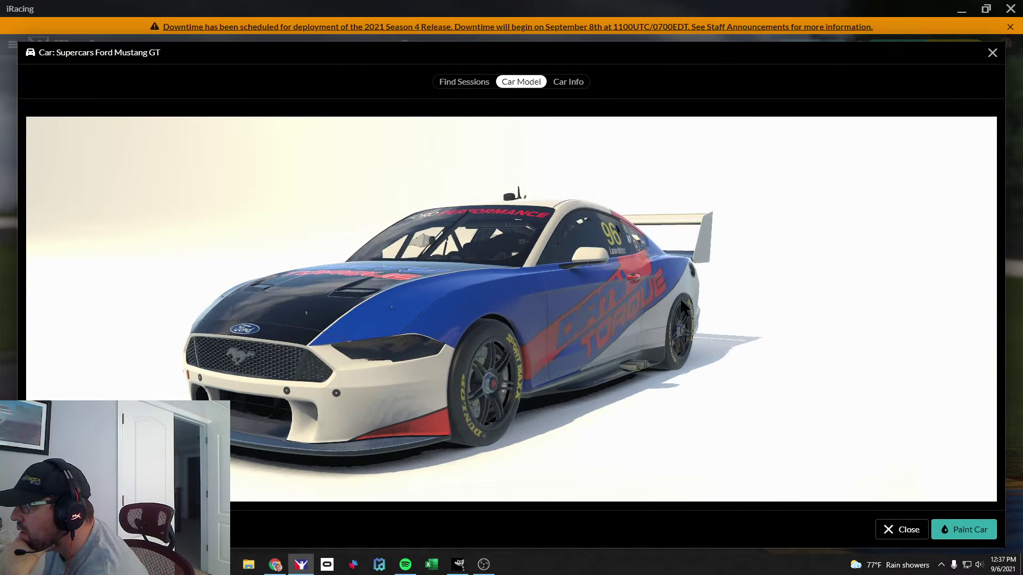
# Switch back to GIMP, hide the Custom Spec Map group, and hide the Blue Fender layer in the Left #1 graphics group.
pyautogui.moveTo(685, 373); pyautogui.dragTo(660, 367)
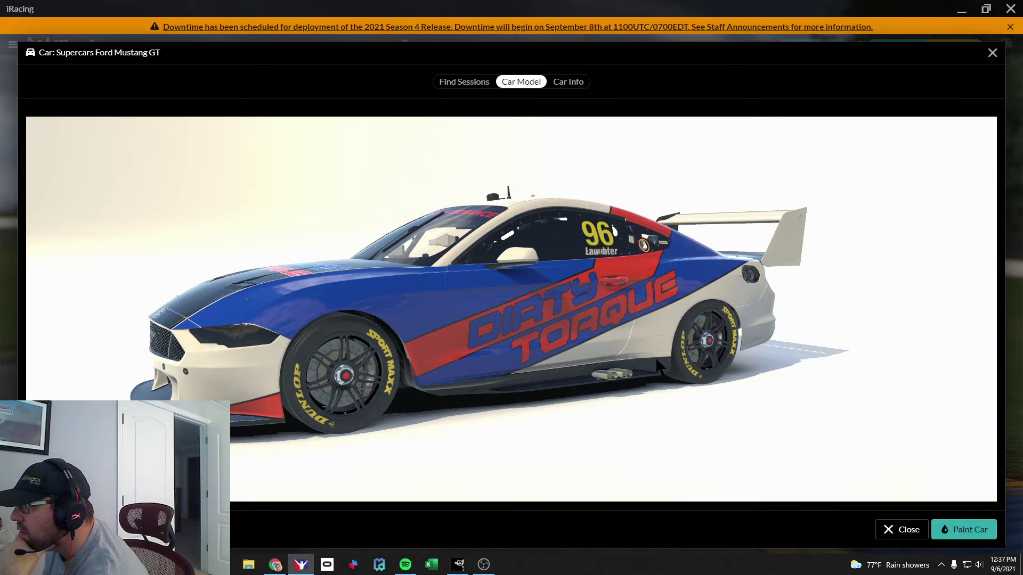
pyautogui.hotkey('alt', 'Tab')
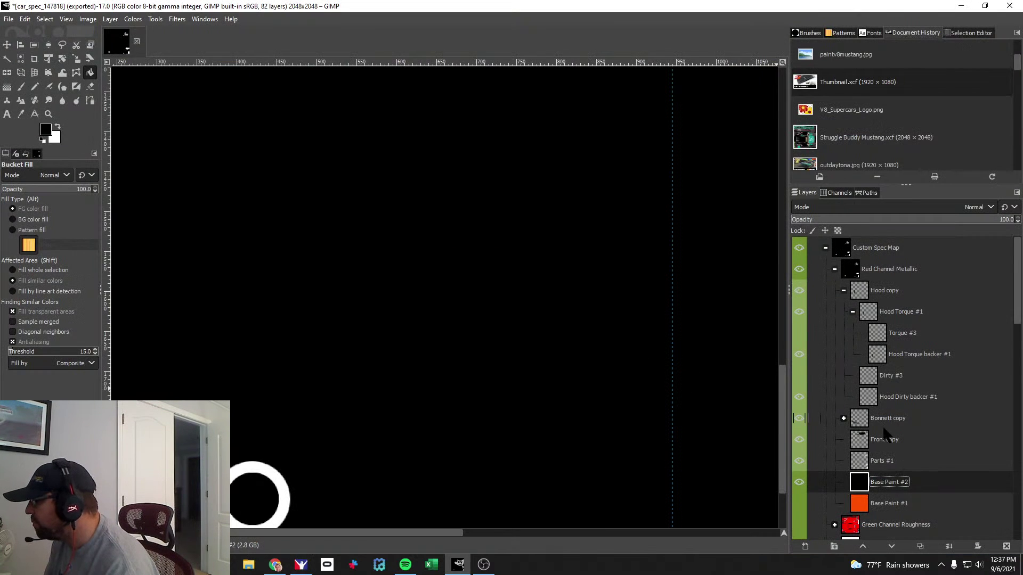
pyautogui.click(798, 247)
pyautogui.scroll(-10, 895, 421)
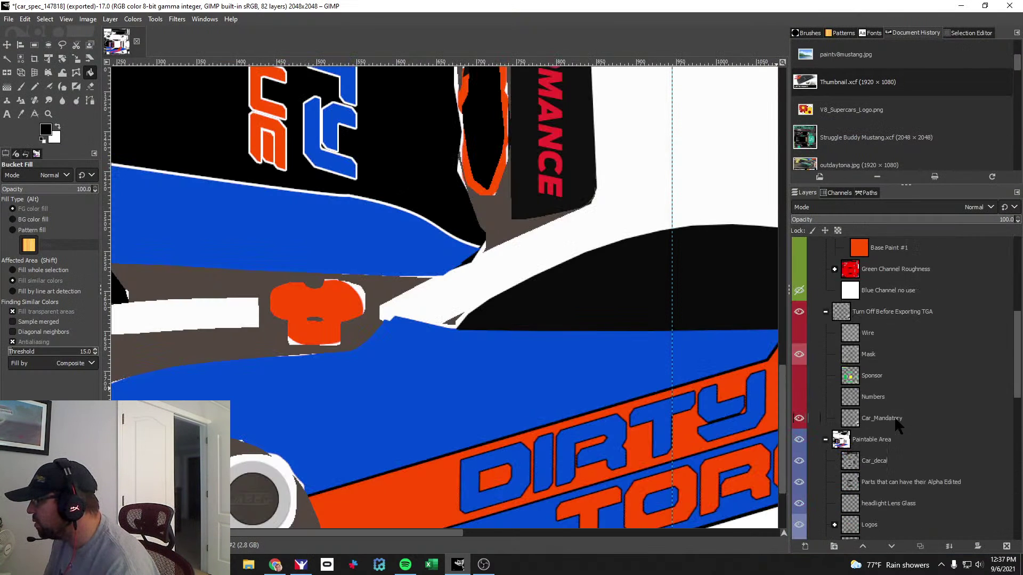
pyautogui.scroll(3, 895, 421)
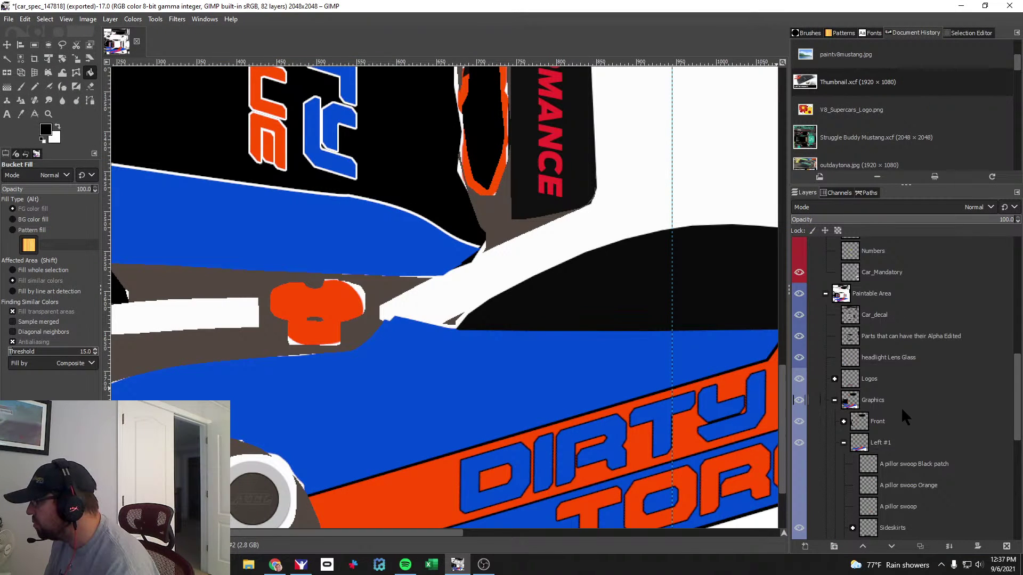
pyautogui.scroll(-15, 901, 422)
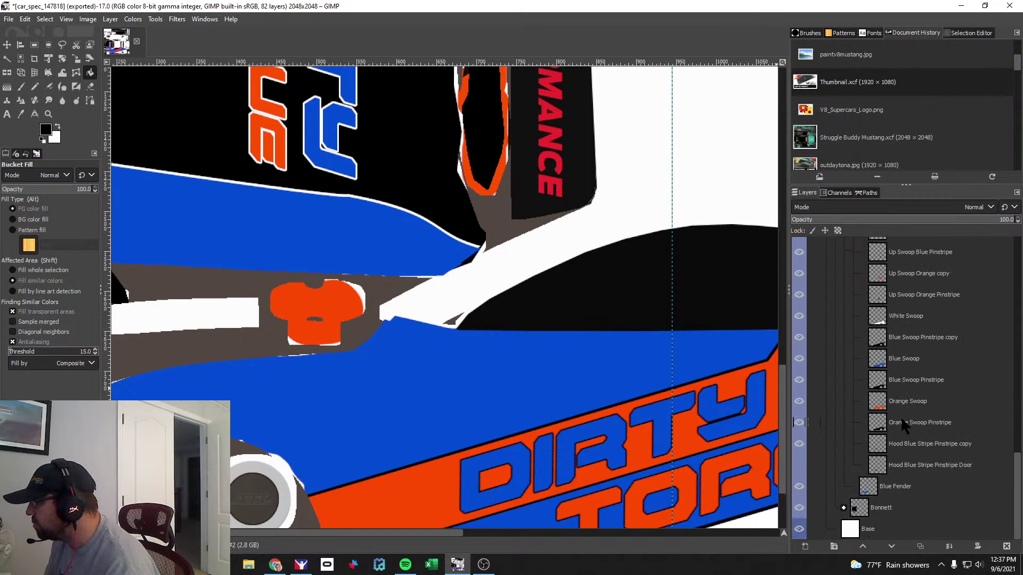
pyautogui.click(900, 489)
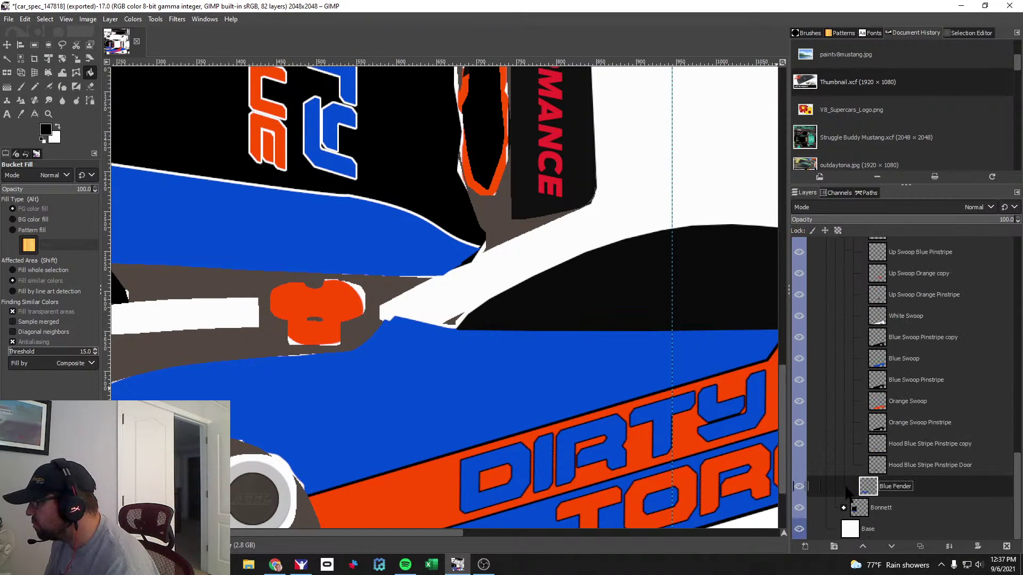
pyautogui.click(799, 486)
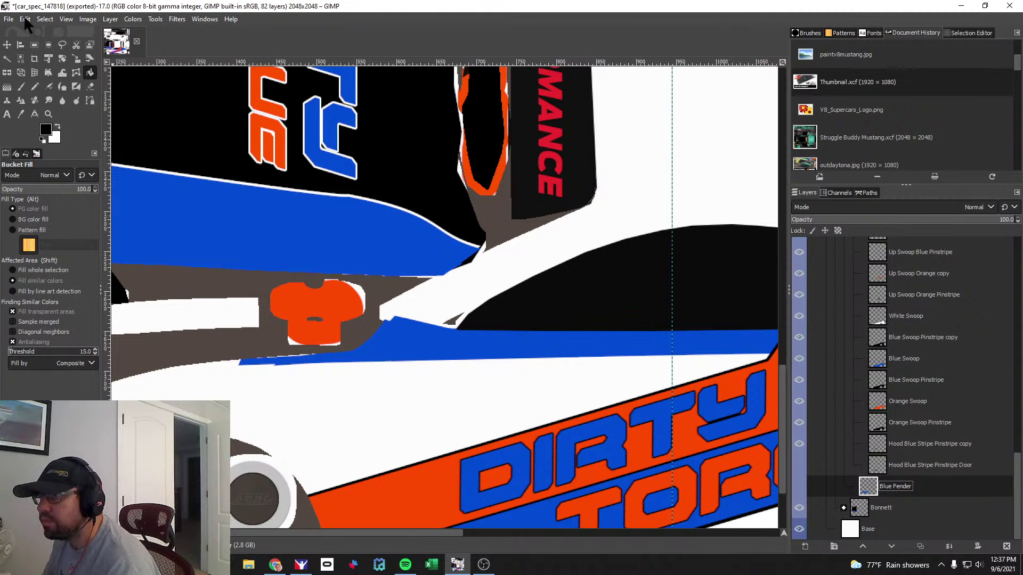
# Export the paint without the blue fender over the existing car TGA file in the v8supercars fordmustanggt folder.
pyautogui.click(9, 19)
pyautogui.click(80, 184)
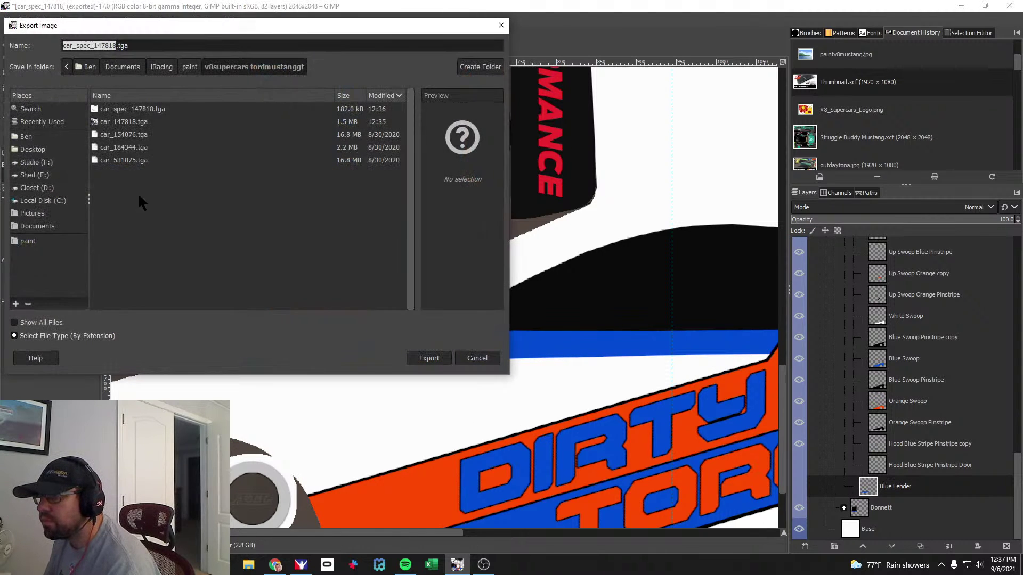
pyautogui.click(123, 121)
pyautogui.click(429, 358)
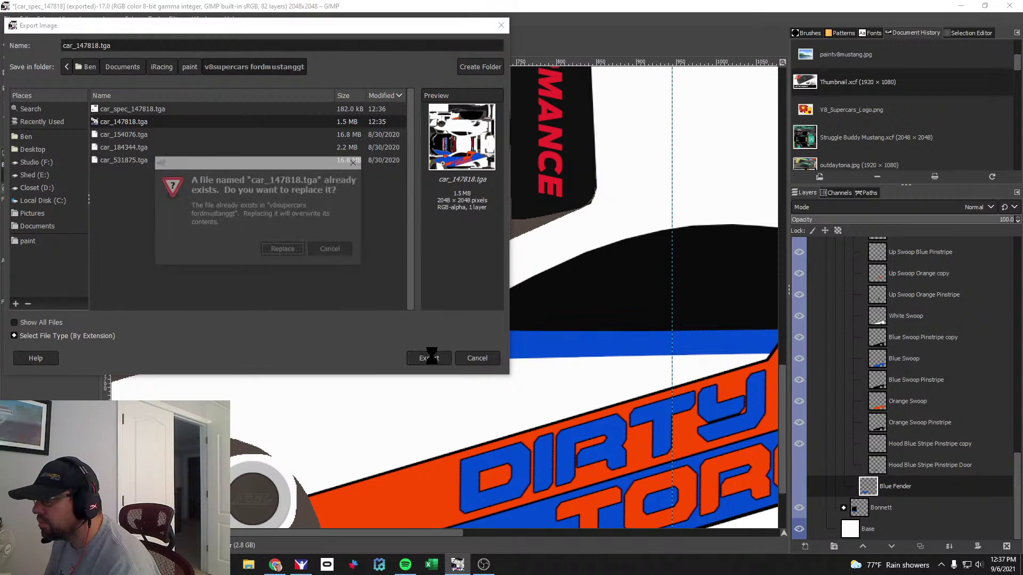
pyautogui.click(283, 249)
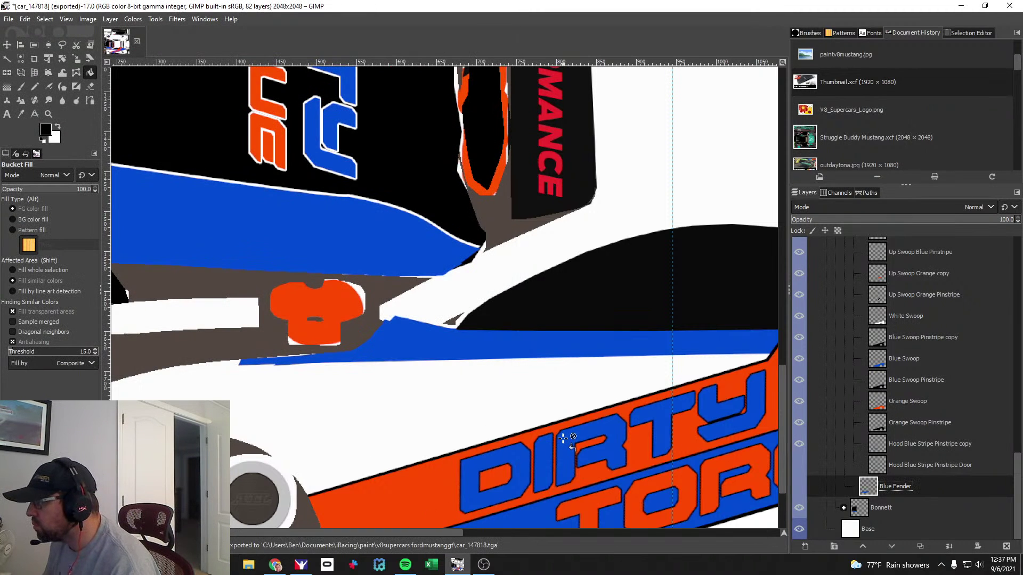
# Switch to iRacing and examine the car without the blue fender from the front, side, above and rear.
pyautogui.press('alt')
pyautogui.hotkey('alt', 'Tab')
pyautogui.moveTo(493, 436); pyautogui.dragTo(503, 379)
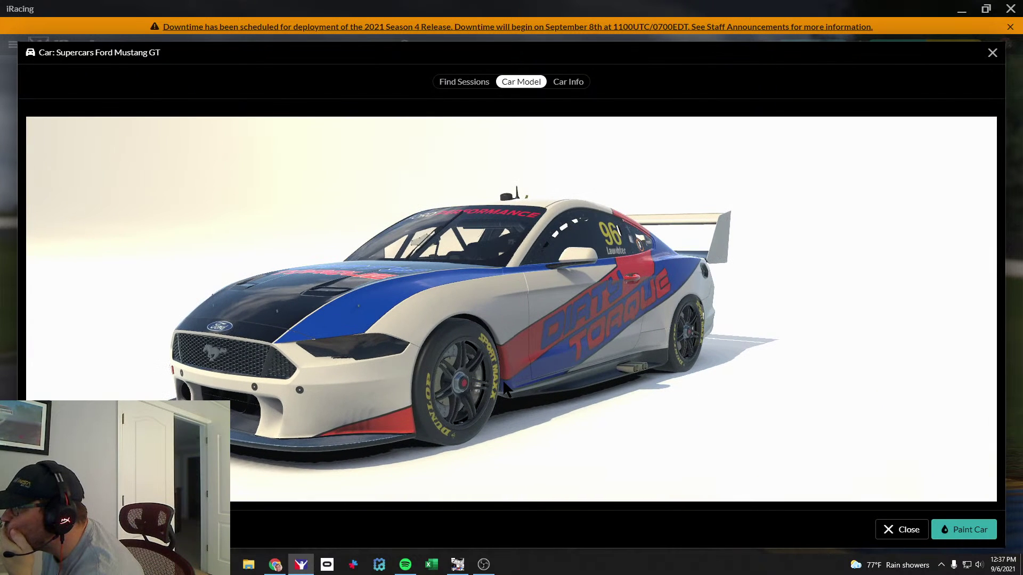
pyautogui.moveTo(502, 379); pyautogui.dragTo(504, 378)
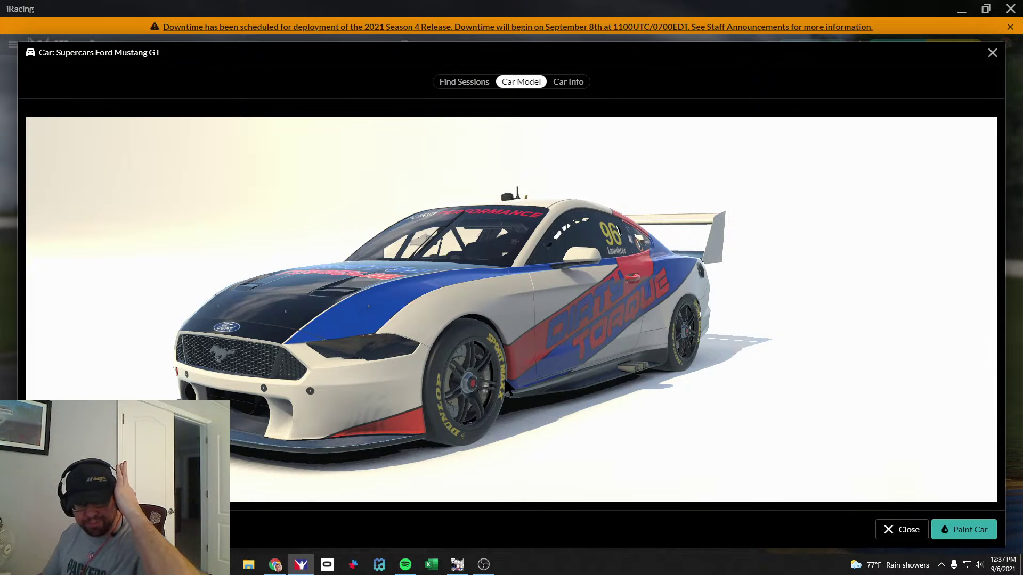
pyautogui.moveTo(612, 389); pyautogui.dragTo(399, 337)
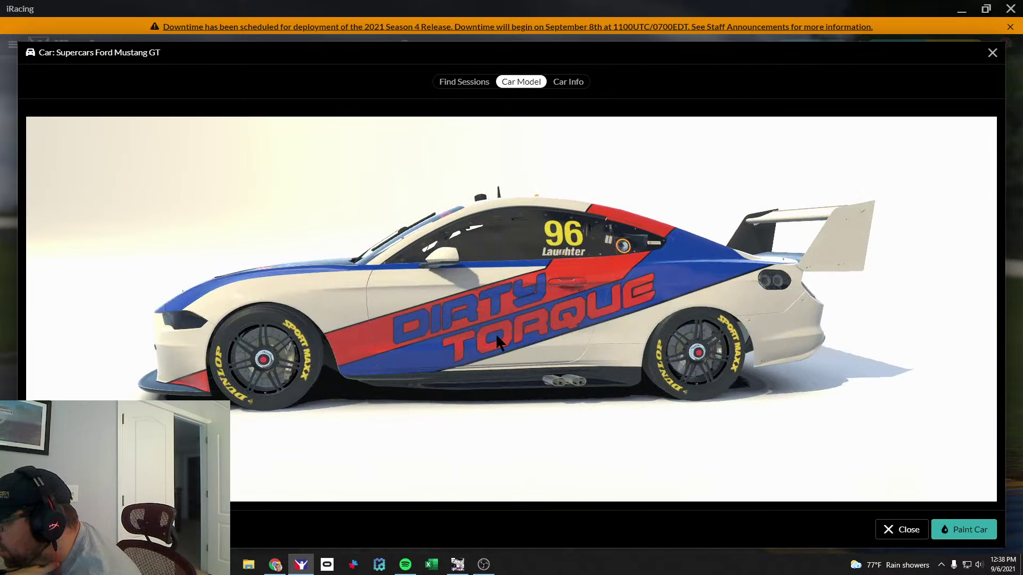
pyautogui.moveTo(653, 282); pyautogui.dragTo(573, 304)
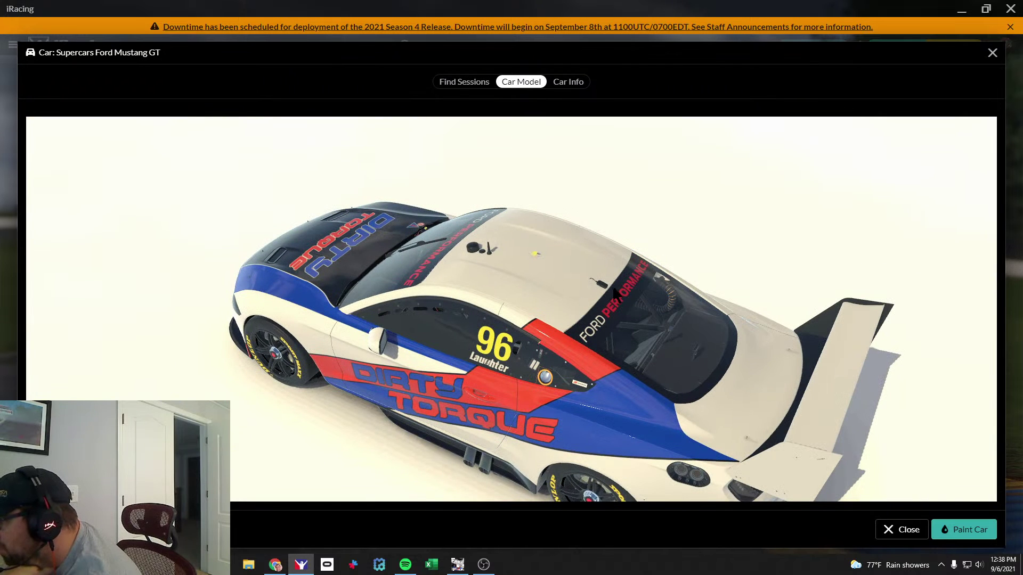
pyautogui.moveTo(567, 379); pyautogui.dragTo(471, 323)
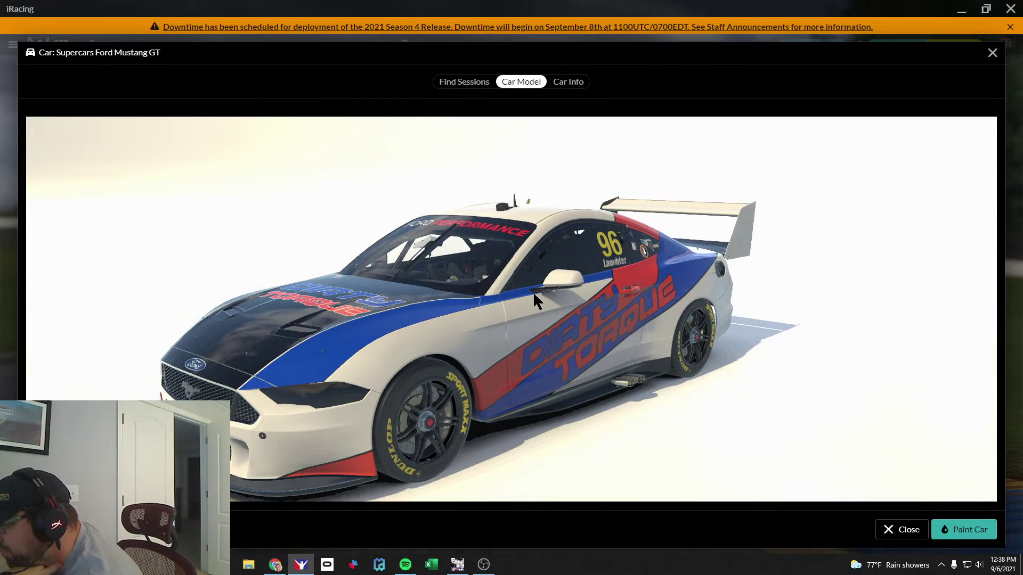
pyautogui.moveTo(503, 355); pyautogui.dragTo(382, 318)
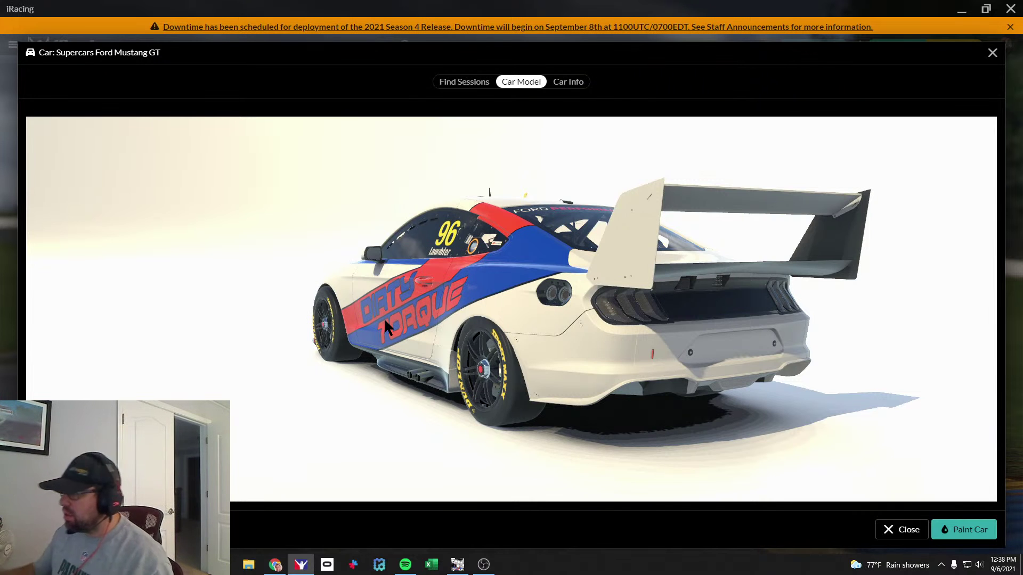
pyautogui.moveTo(436, 313); pyautogui.dragTo(517, 304)
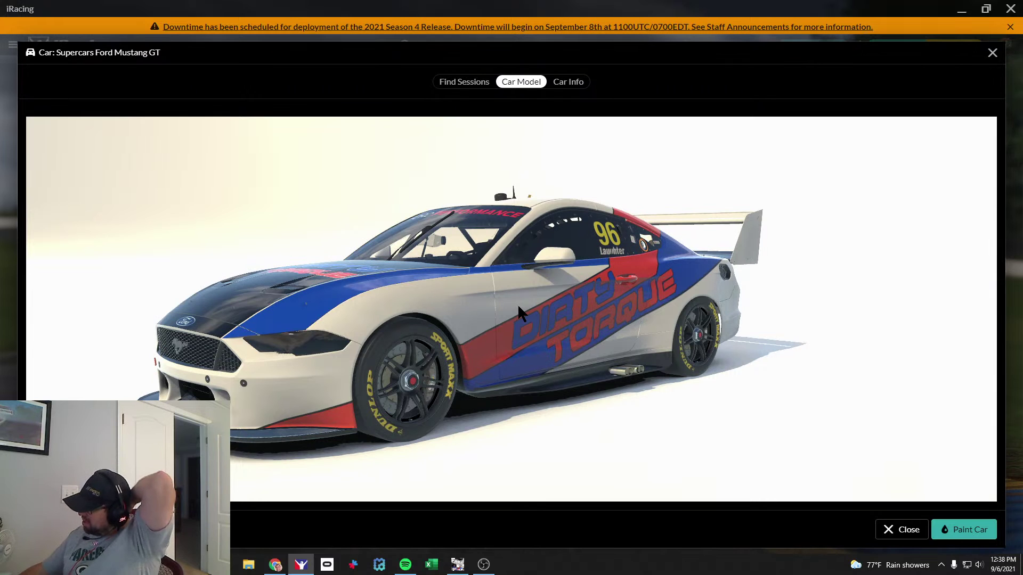
pyautogui.moveTo(517, 303)
pyautogui.mouseDown()
pyautogui.moveTo(531, 295)
pyautogui.moveTo(522, 290)
pyautogui.mouseUp()
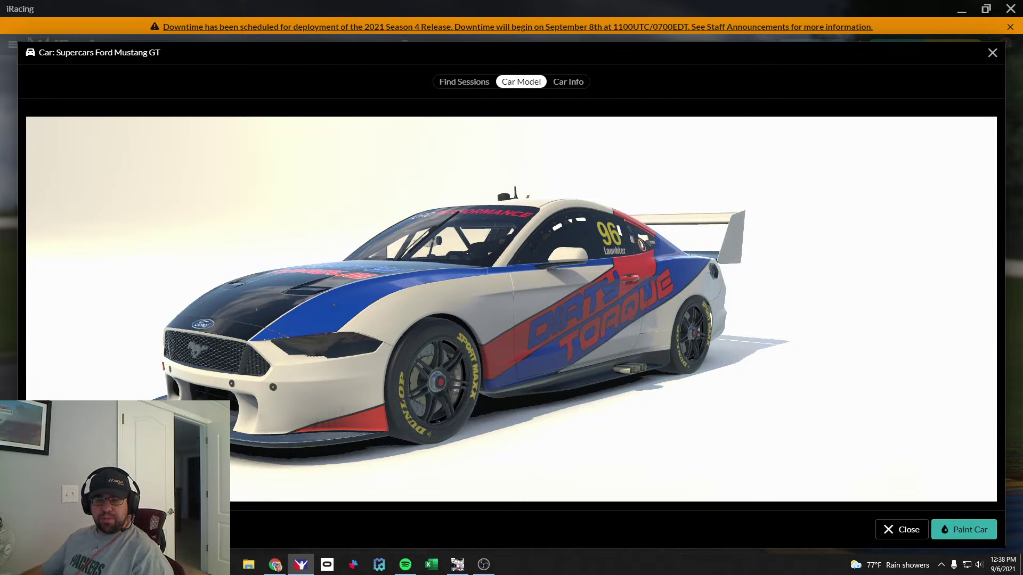
pyautogui.moveTo(642, 314); pyautogui.dragTo(552, 292)
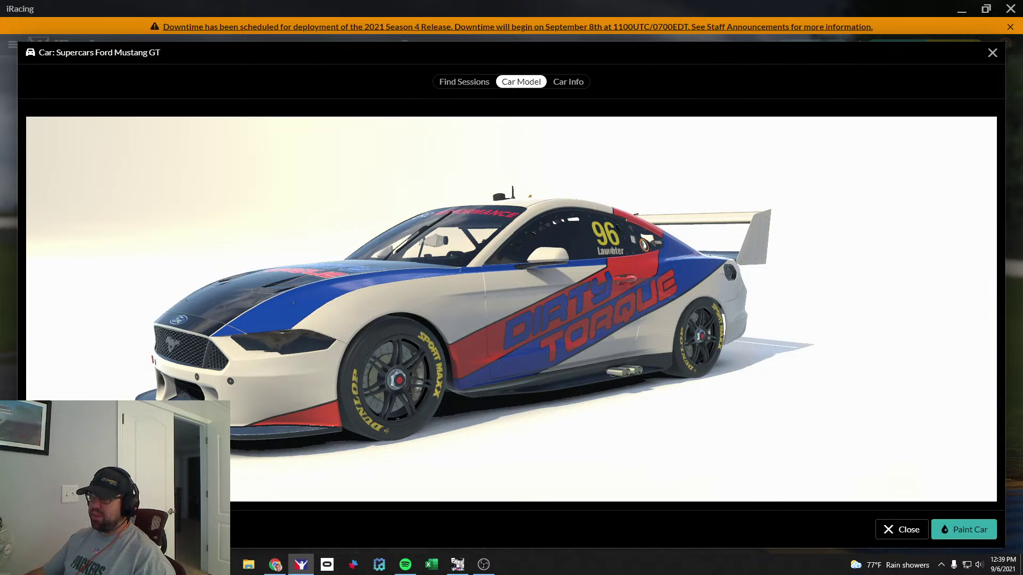
pyautogui.moveTo(661, 367); pyautogui.dragTo(764, 283)
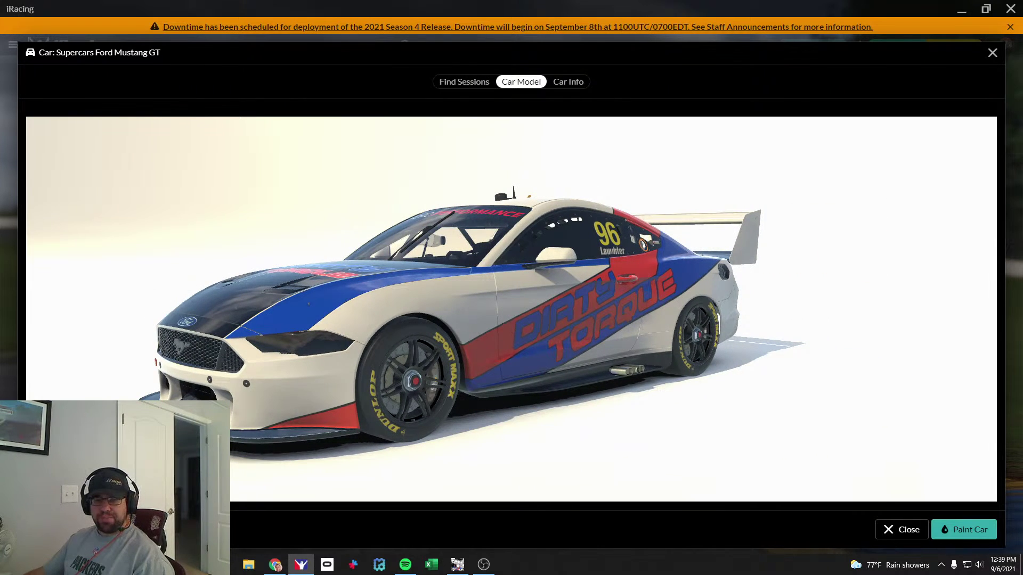